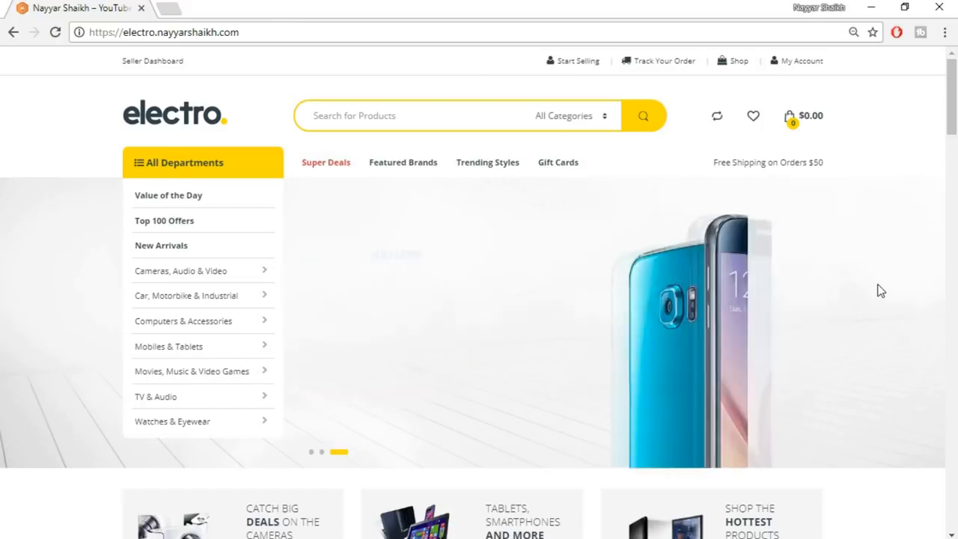
Switch to the Edge window showing the Electro storefront and zoom the page out two steps
mouse_move(423, 538)
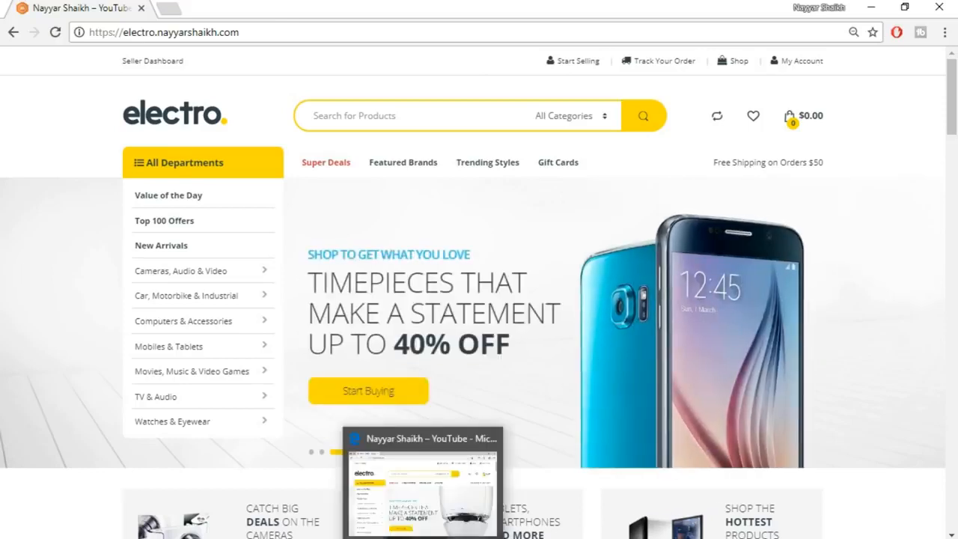
click(423, 538)
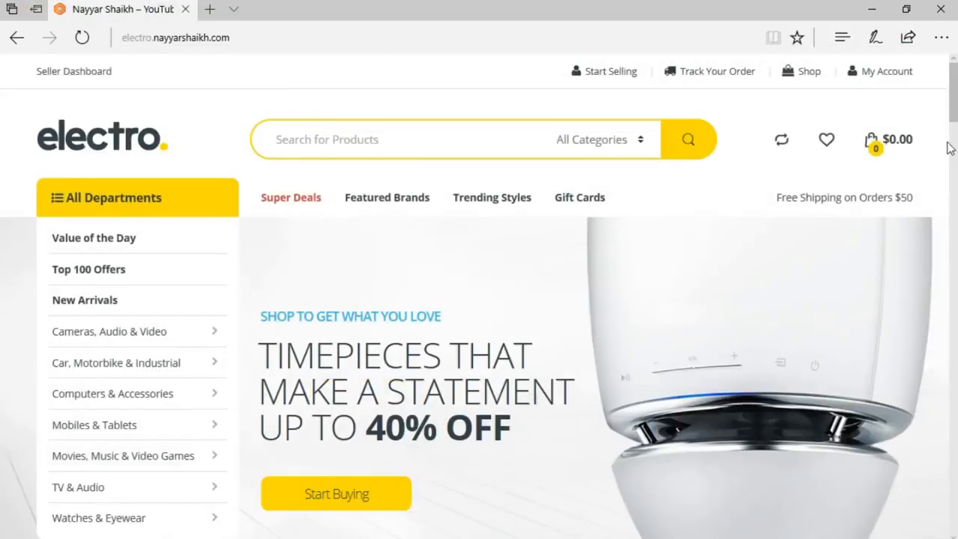
drag(957, 106, 957, 98)
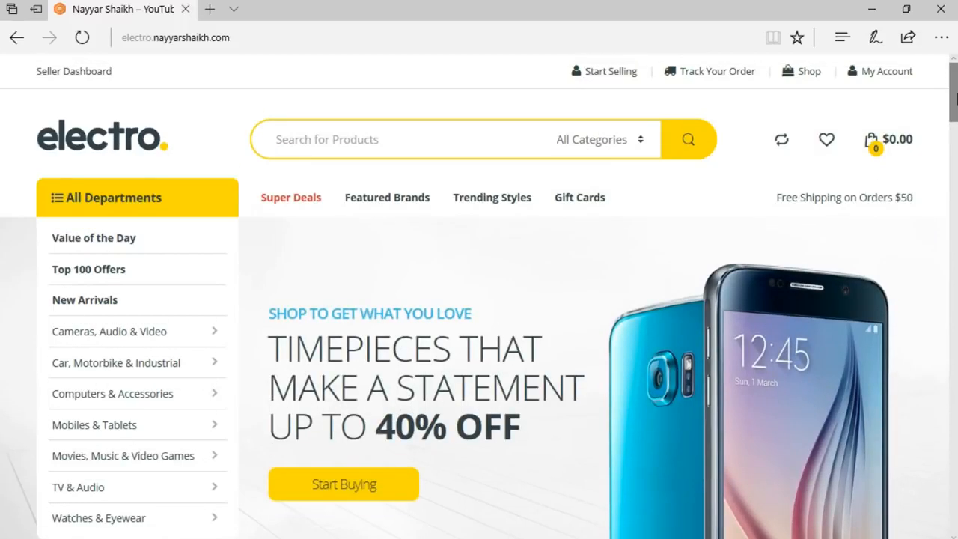
key(ctrl+minus)
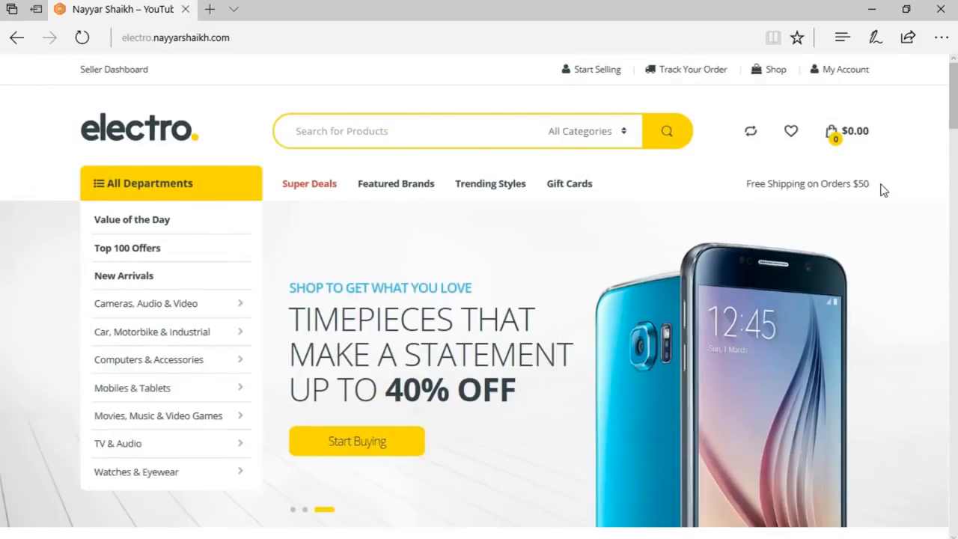
key(ctrl+minus)
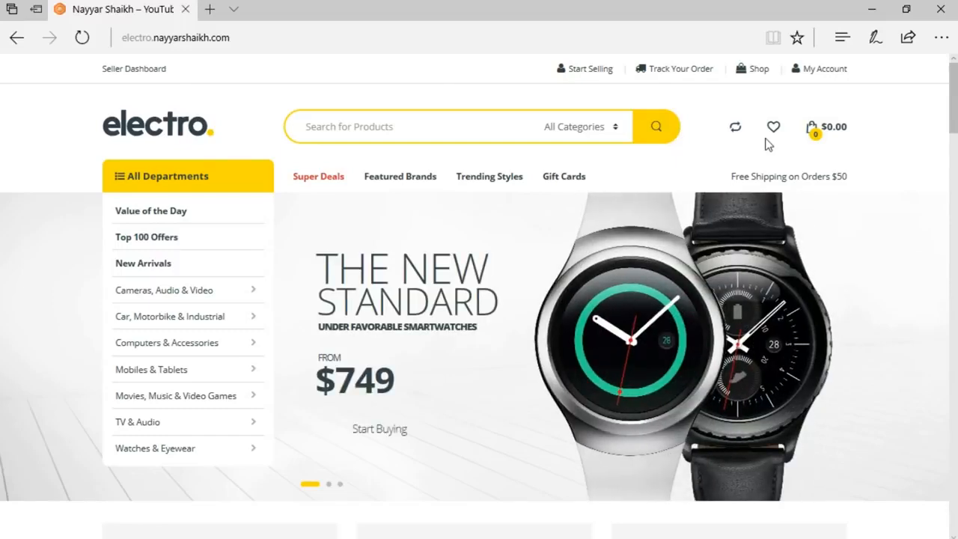
Go to the Start Selling sign-up and login page and scroll down the form
click(576, 75)
scroll(925, 221, down, 2)
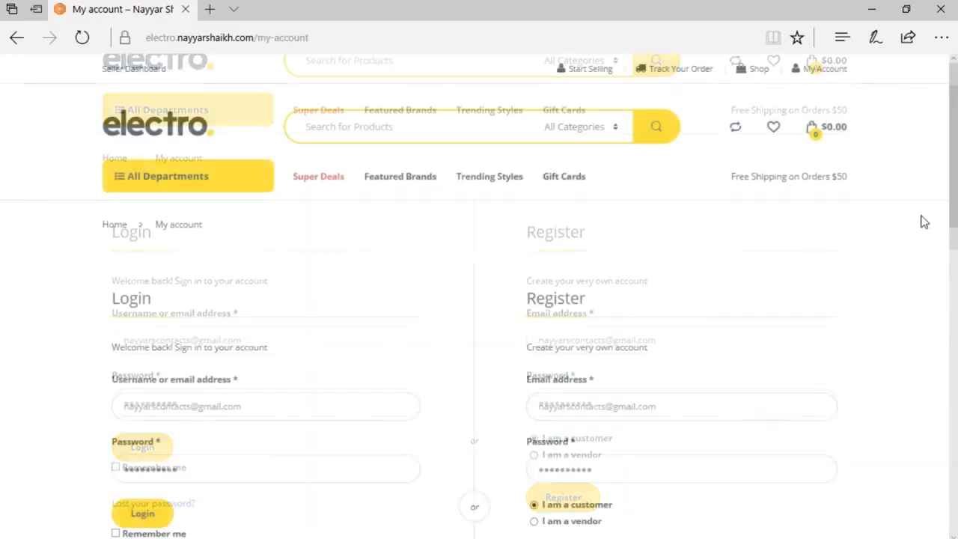
scroll(925, 222, down, 1)
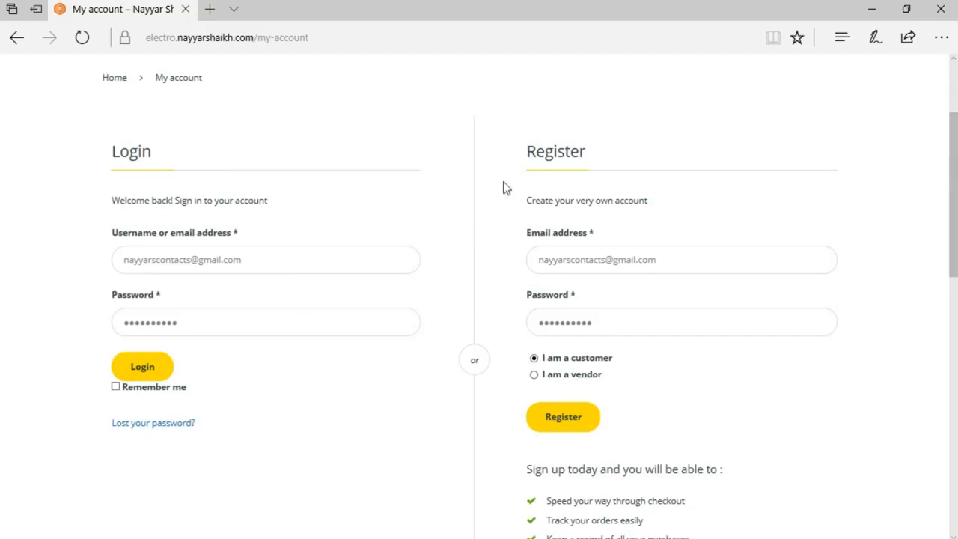
scroll(741, 285, down, 1)
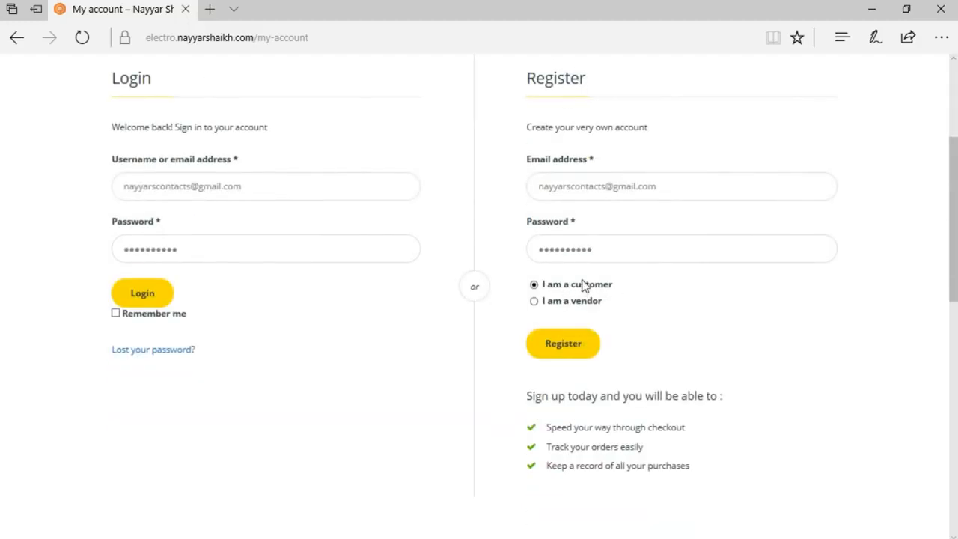
Select 'I am a vendor' and look over the vendor registration fields
click(534, 301)
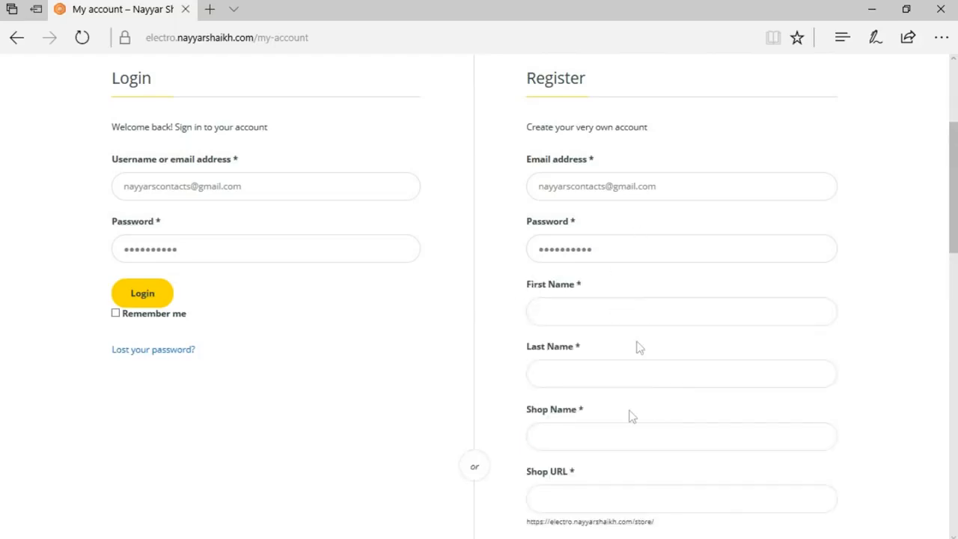
scroll(652, 317, down, 2)
scroll(652, 316, down, 1)
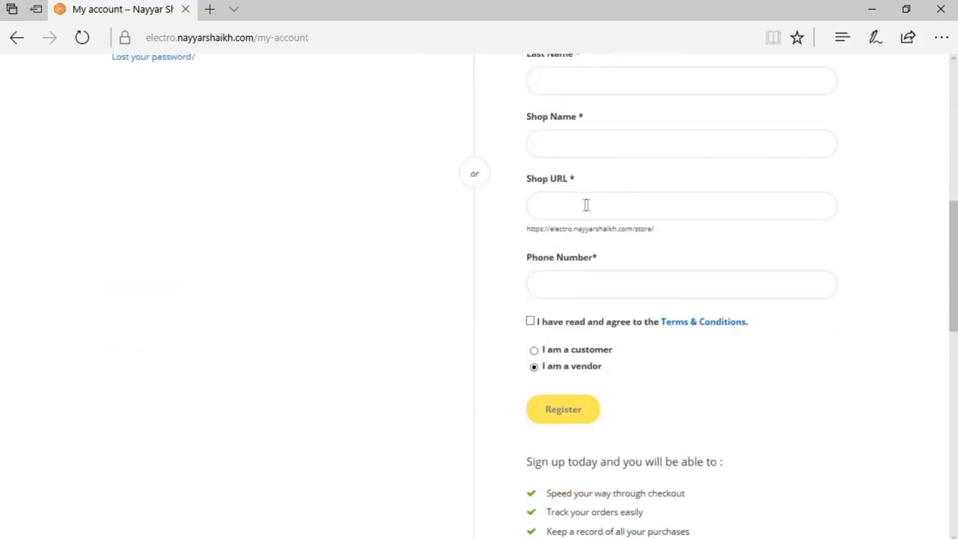
scroll(748, 247, up, 5)
scroll(749, 256, down, 2)
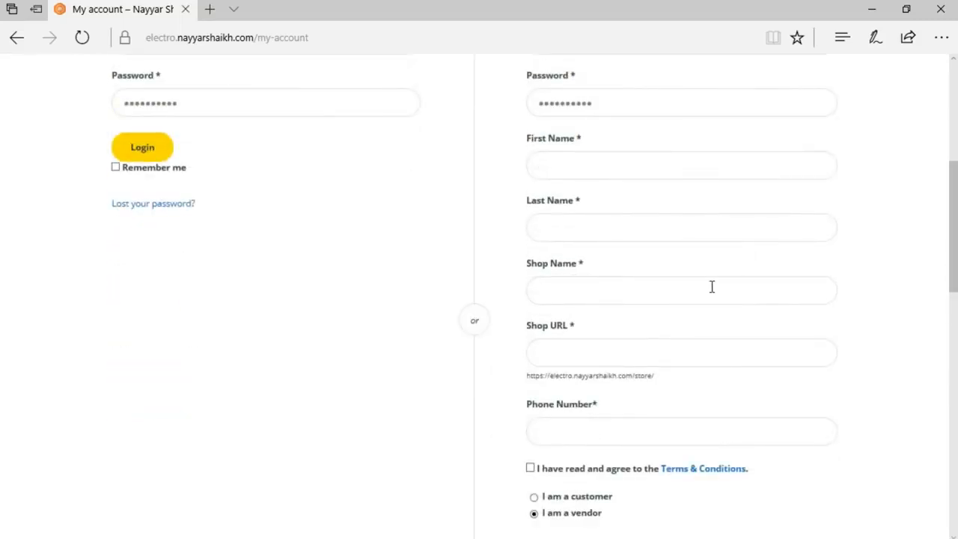
scroll(712, 286, up, 4)
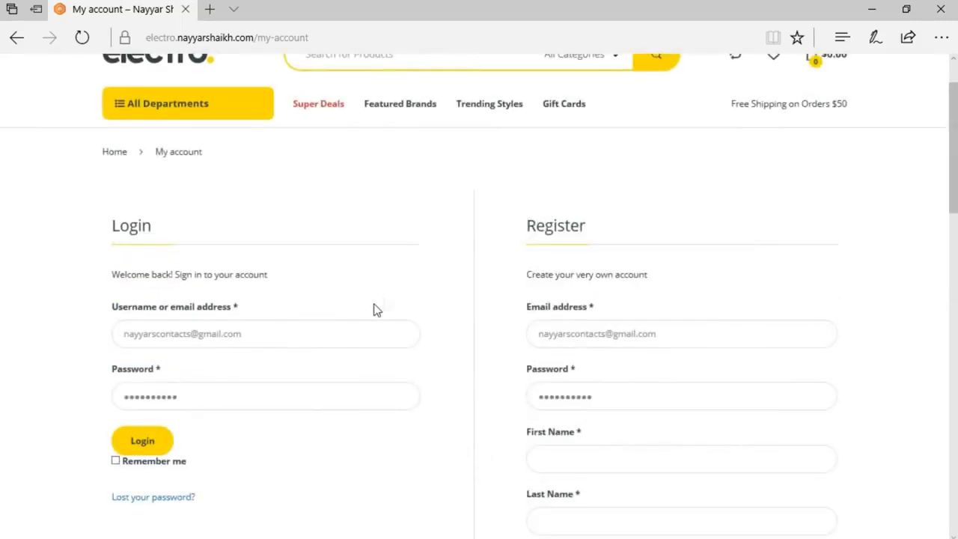
scroll(179, 358, down, 1)
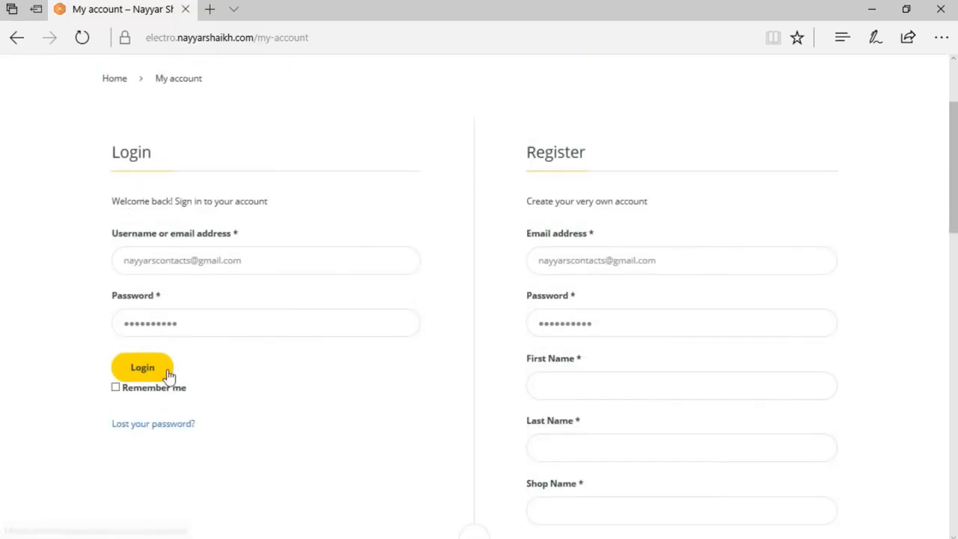
Log in to reach the vendor Dashboard showing $276.00 sales and $188.26 earning
click(141, 373)
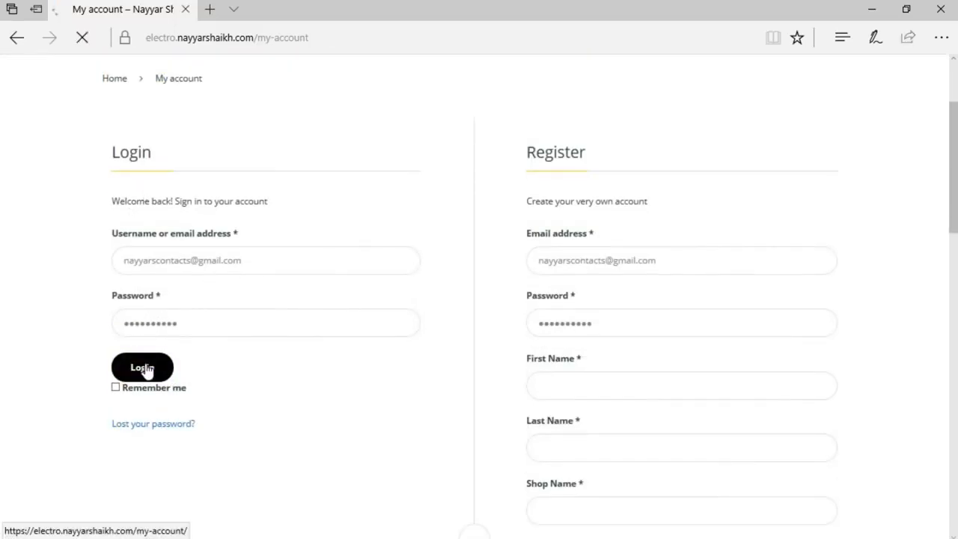
scroll(901, 325, down, 2)
scroll(901, 324, up, 2)
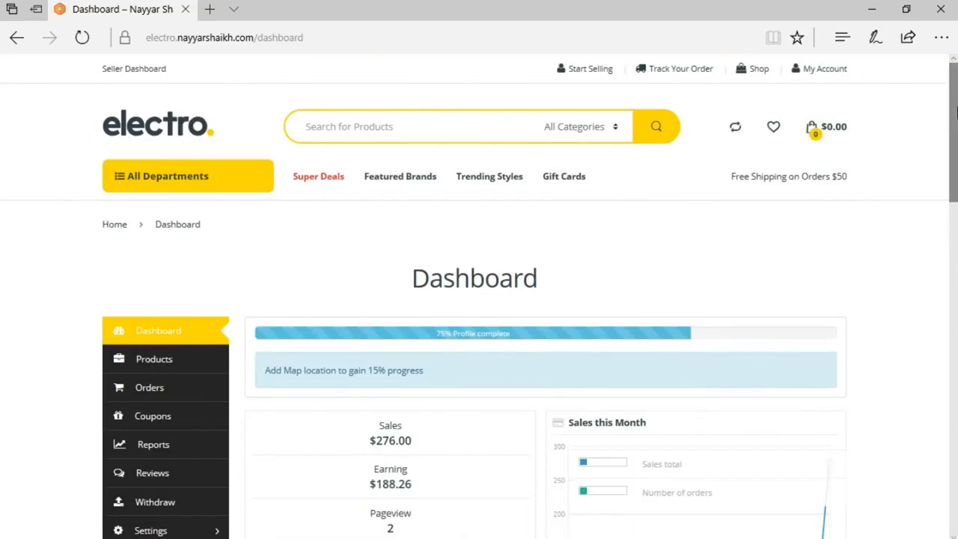
drag(957, 111, 957, 178)
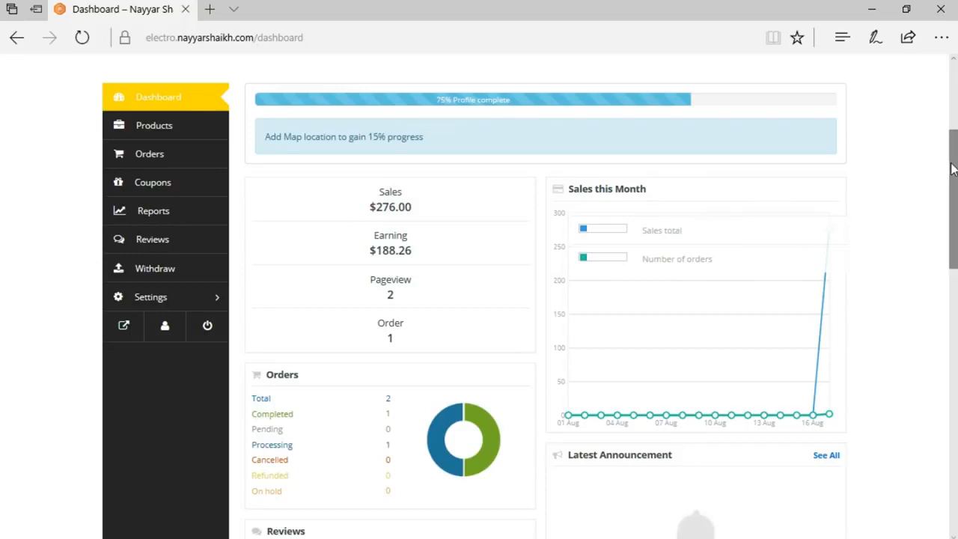
drag(957, 186, 956, 213)
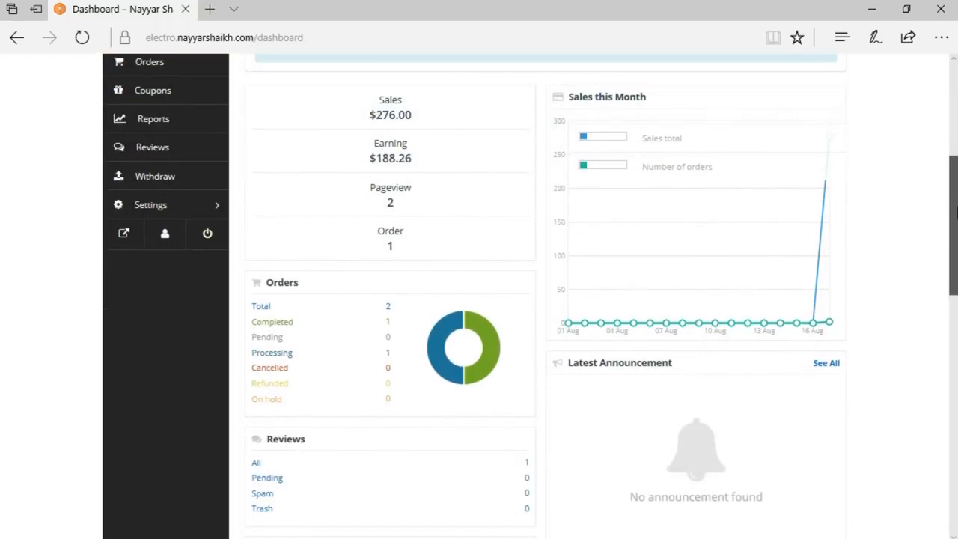
drag(377, 99, 439, 114)
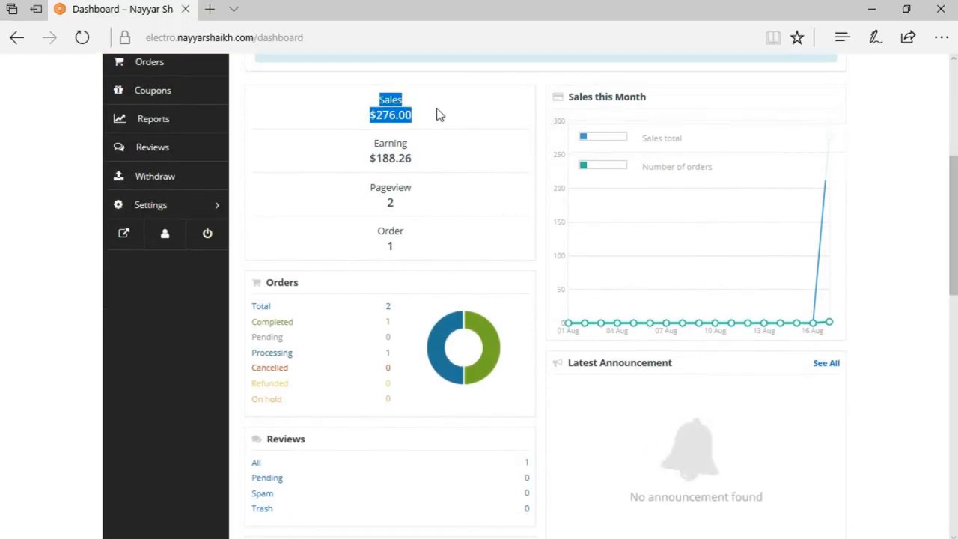
click(421, 121)
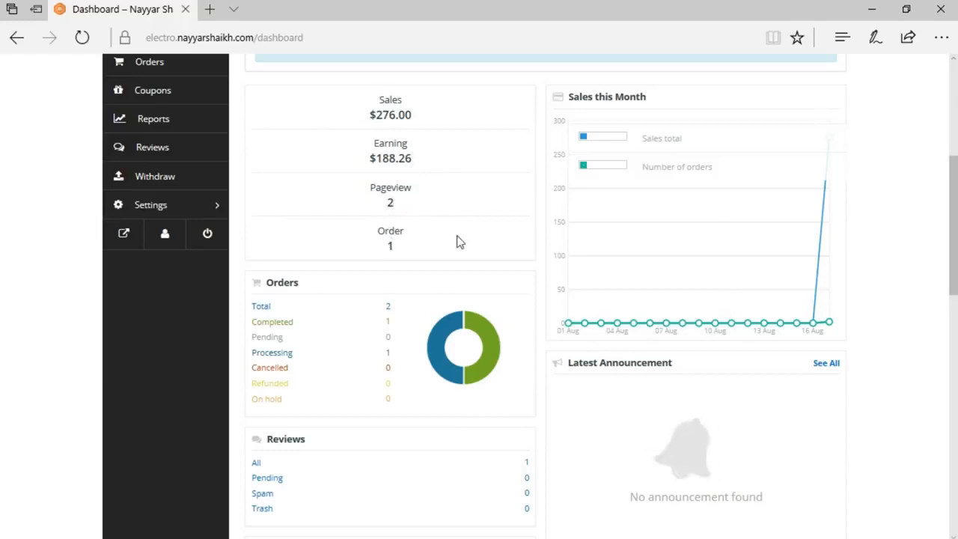
scroll(459, 243, up, 1)
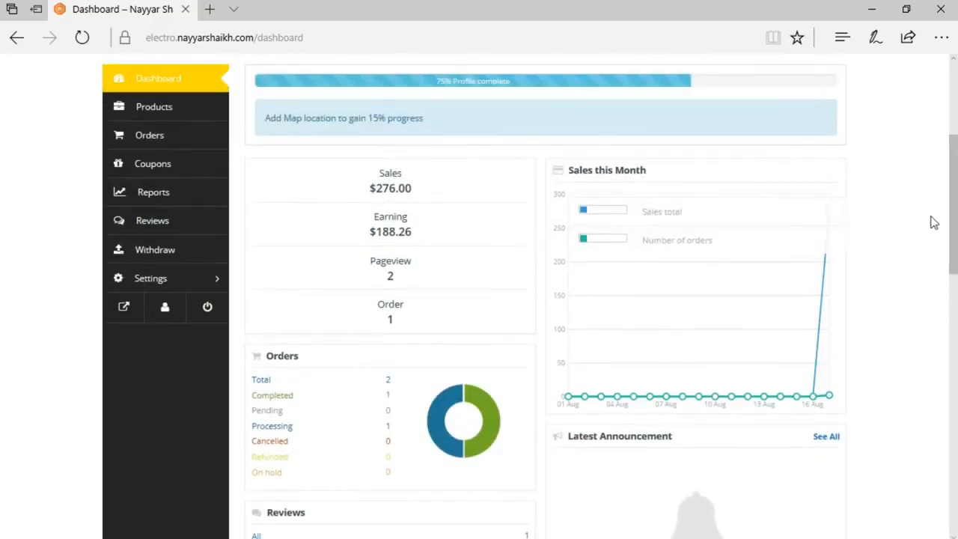
scroll(951, 217, down, 1)
scroll(957, 217, down, 2)
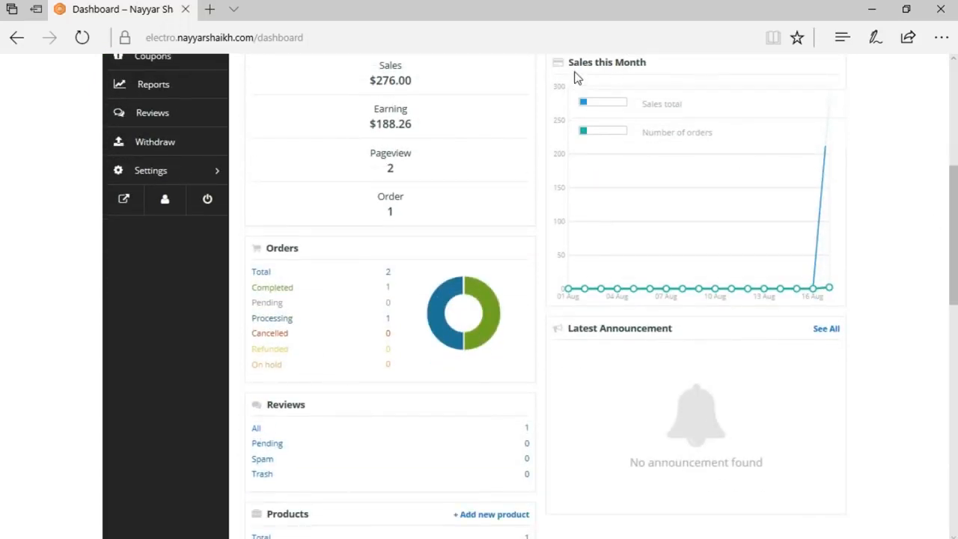
mouse_move(816, 291)
scroll(539, 230, down, 2)
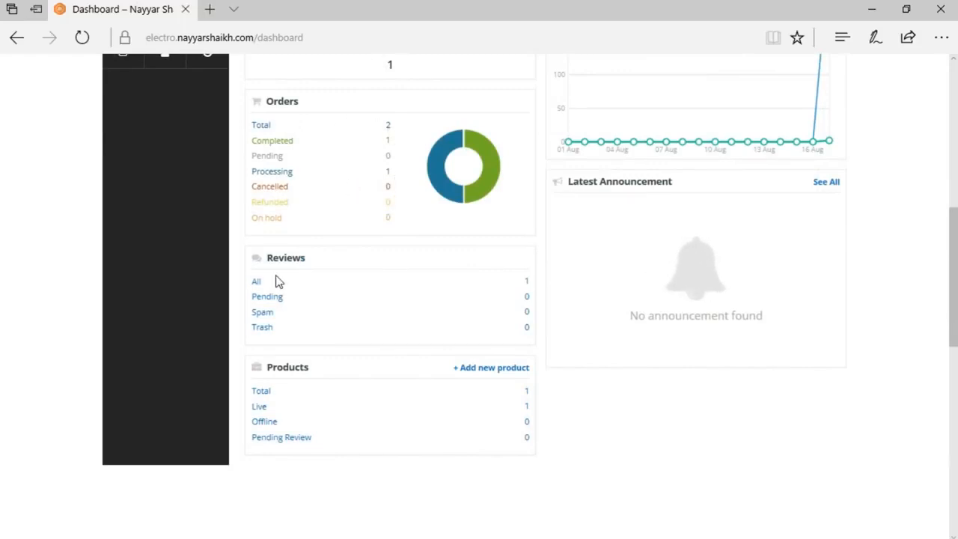
scroll(823, 386, up, 5)
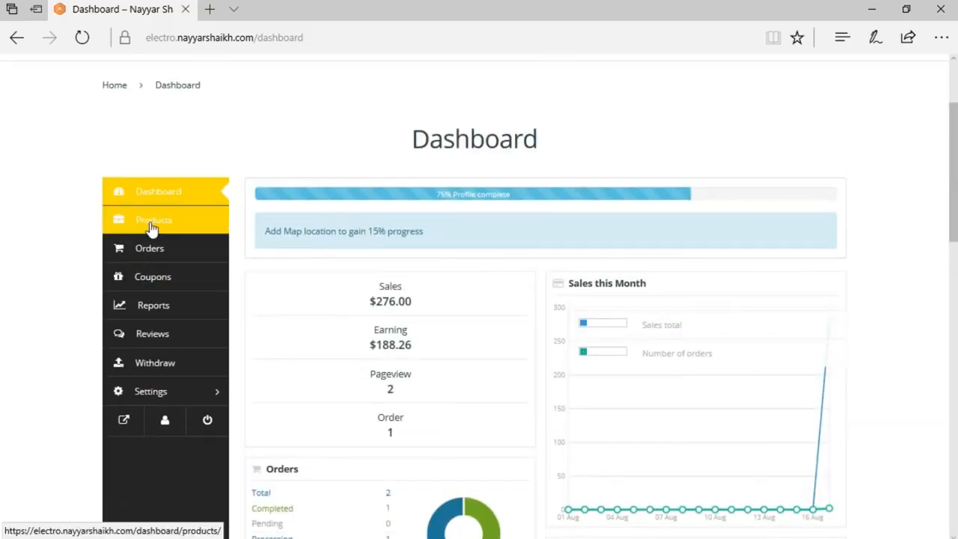
Review the Products table with the Tablet Red EliteBook Revolve 810 G2, then go to Orders
click(165, 230)
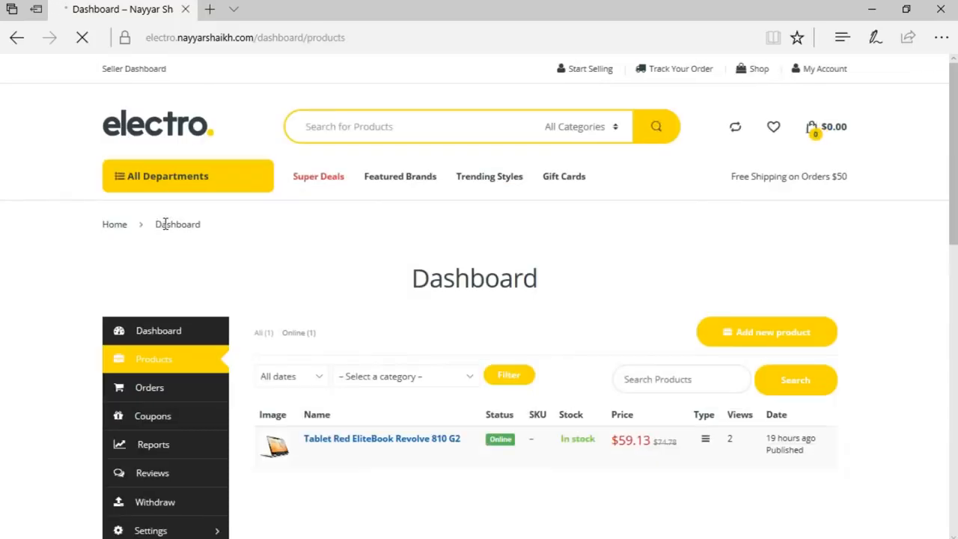
scroll(659, 331, down, 2)
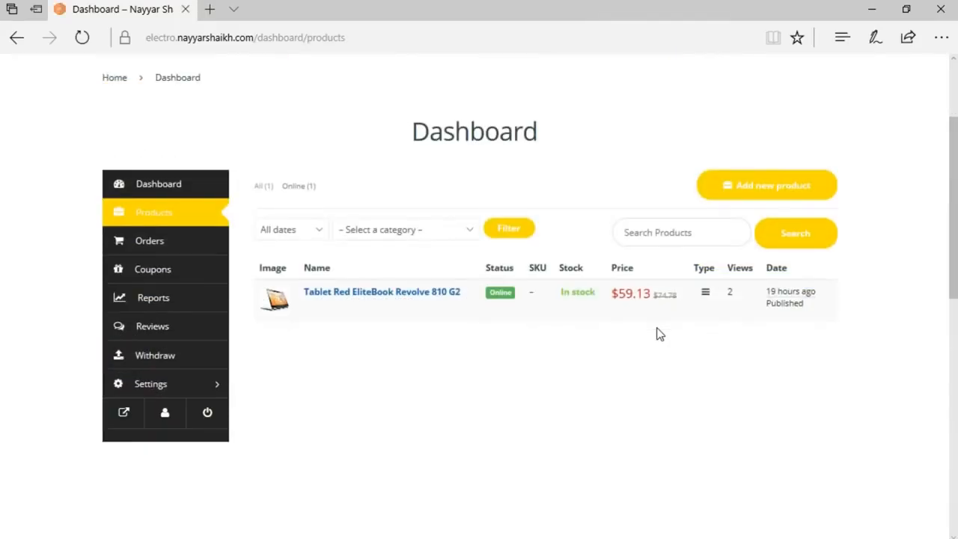
mouse_move(417, 299)
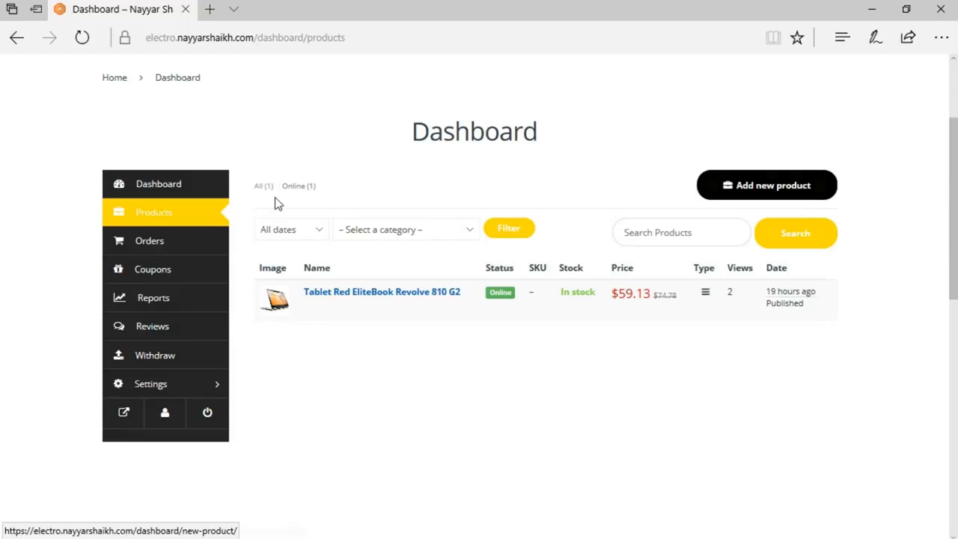
click(188, 252)
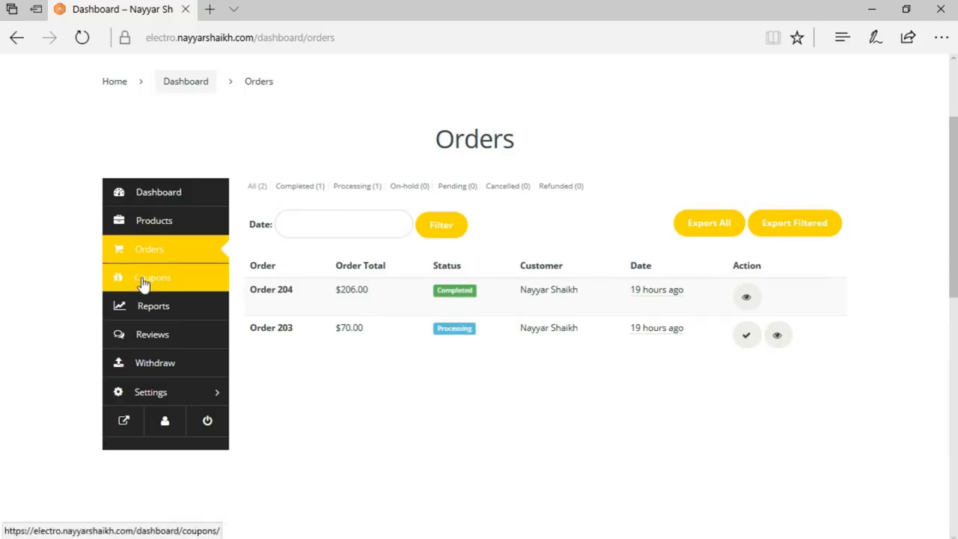
Open Coupons and highlight the single coupon's 60% amount
click(181, 288)
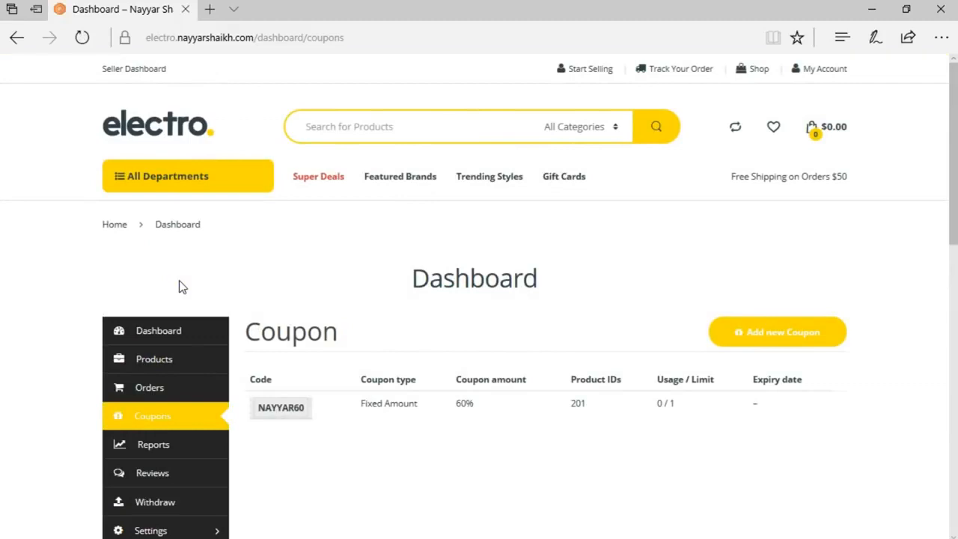
scroll(193, 314, down, 3)
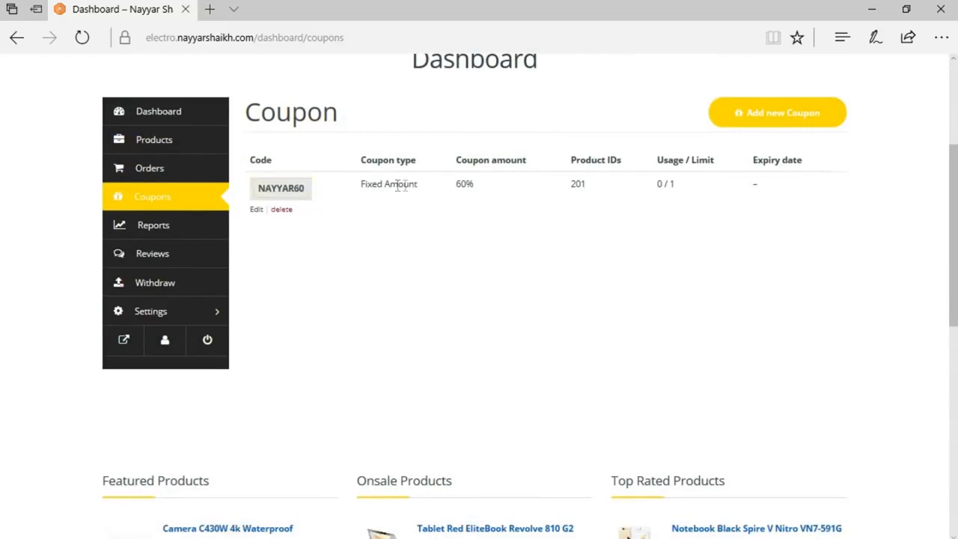
drag(451, 187, 484, 189)
Open Reports, highlight the items purchased and $4.00 shipping figures, then view Top selling
click(159, 235)
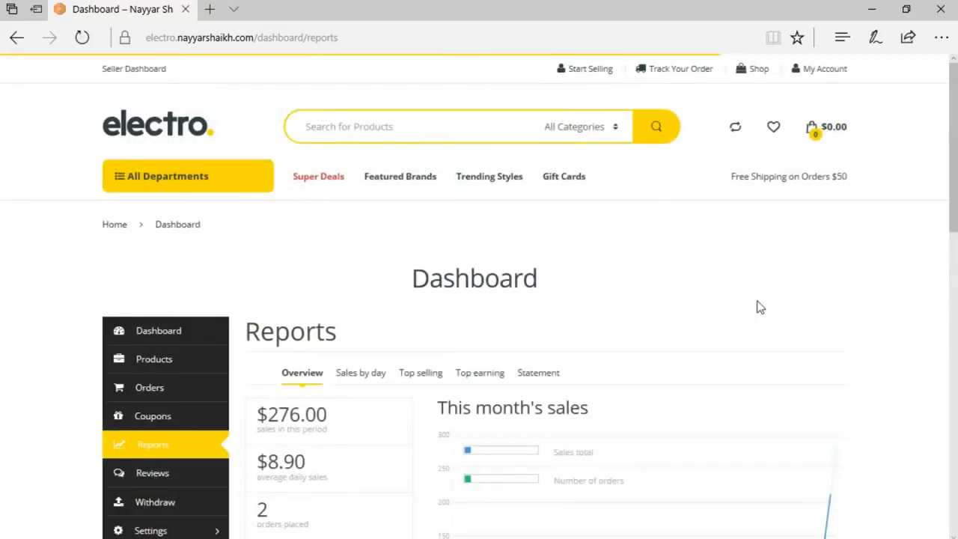
scroll(755, 307, down, 2)
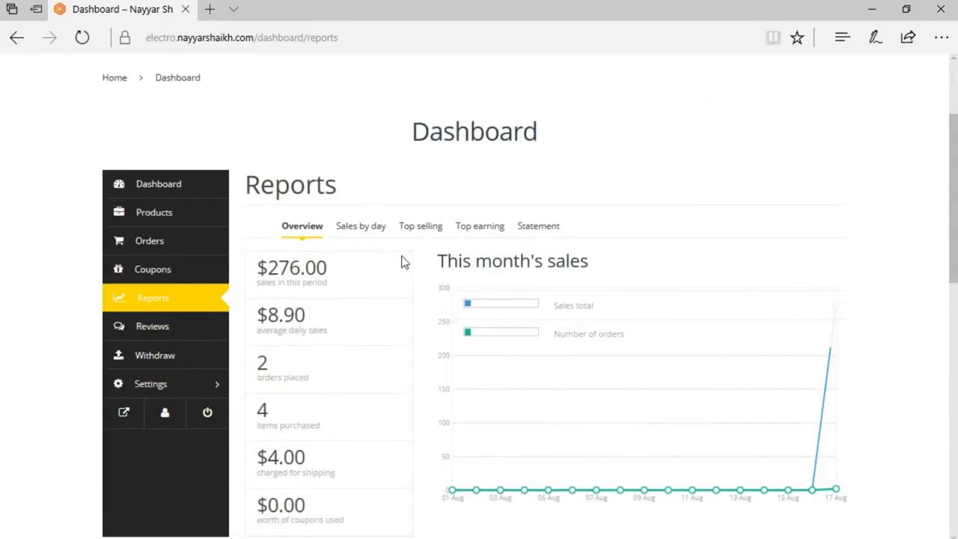
scroll(399, 259, down, 1)
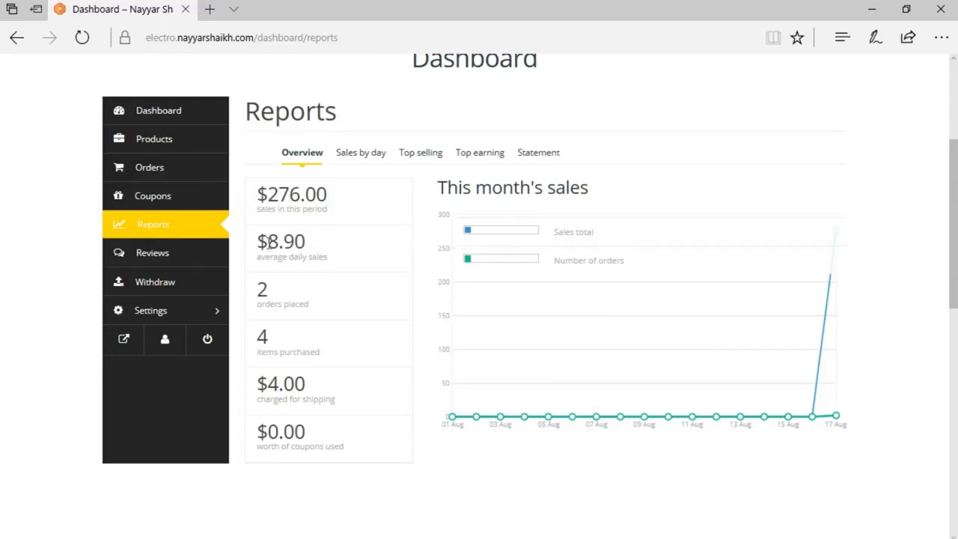
double_click(270, 289)
click(320, 308)
double_click(319, 330)
click(333, 340)
drag(306, 384, 276, 386)
click(277, 386)
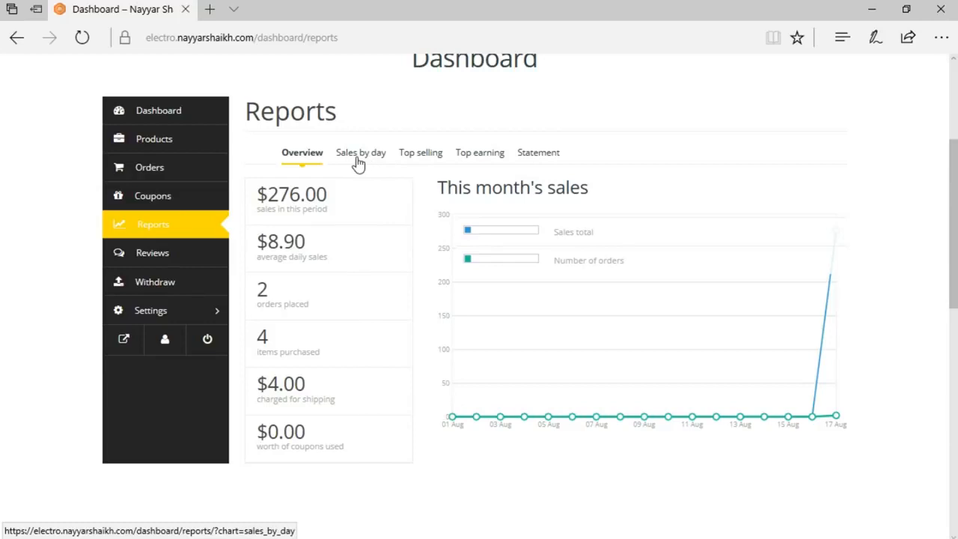
click(411, 166)
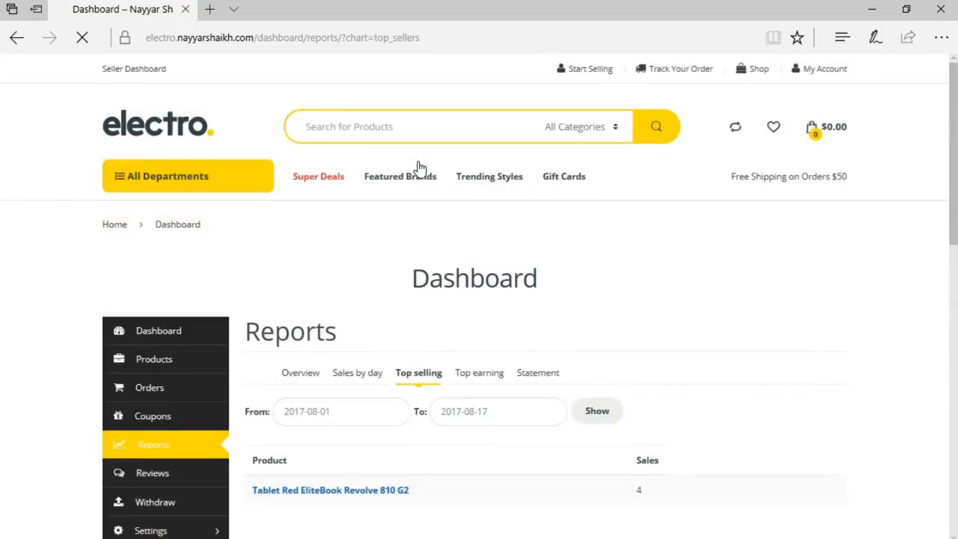
scroll(494, 402, down, 2)
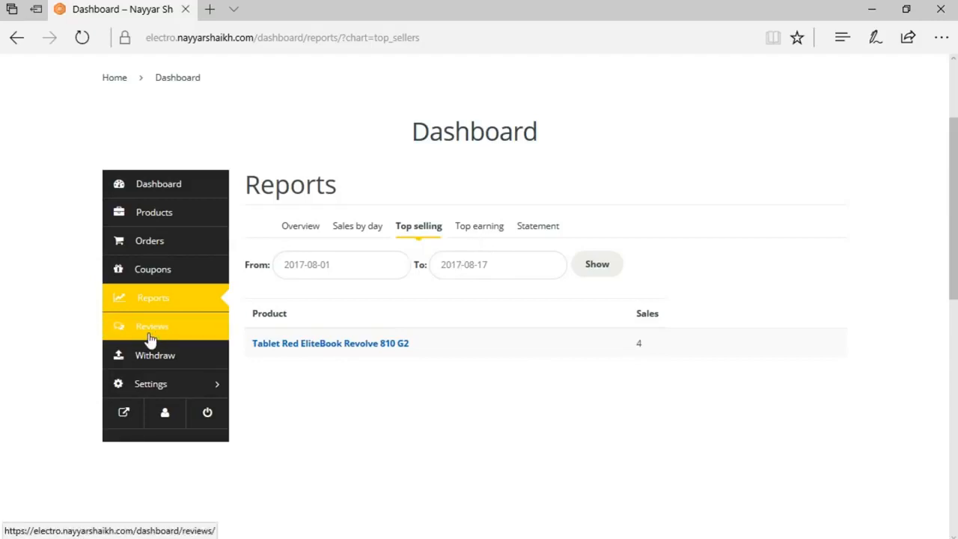
Open Reviews to see the single approved 5-star 'Excellent!' review from 2017/08/17
click(186, 336)
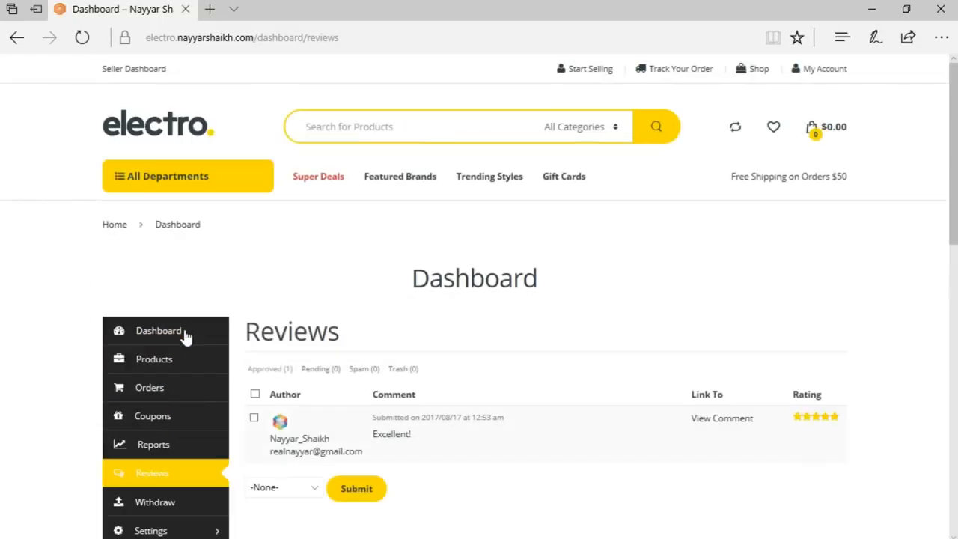
scroll(790, 321, down, 1)
mouse_move(387, 306)
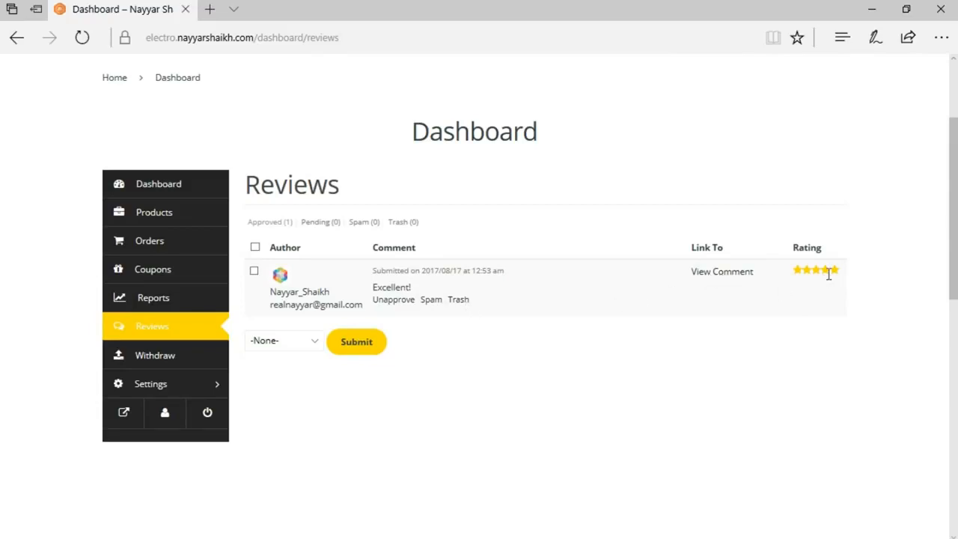
Open Withdraw with its $188.26 balance and keep PayPal as the payment method
click(179, 364)
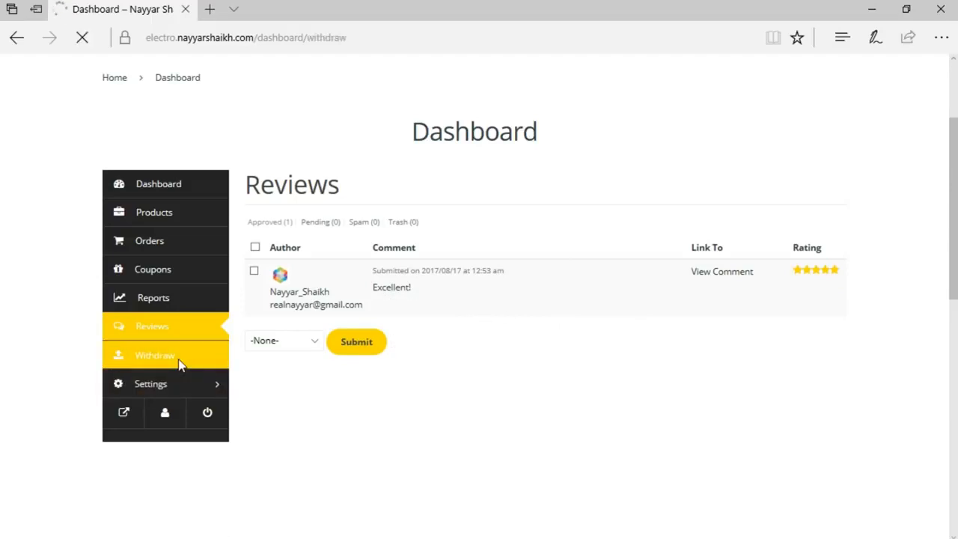
scroll(758, 322, down, 2)
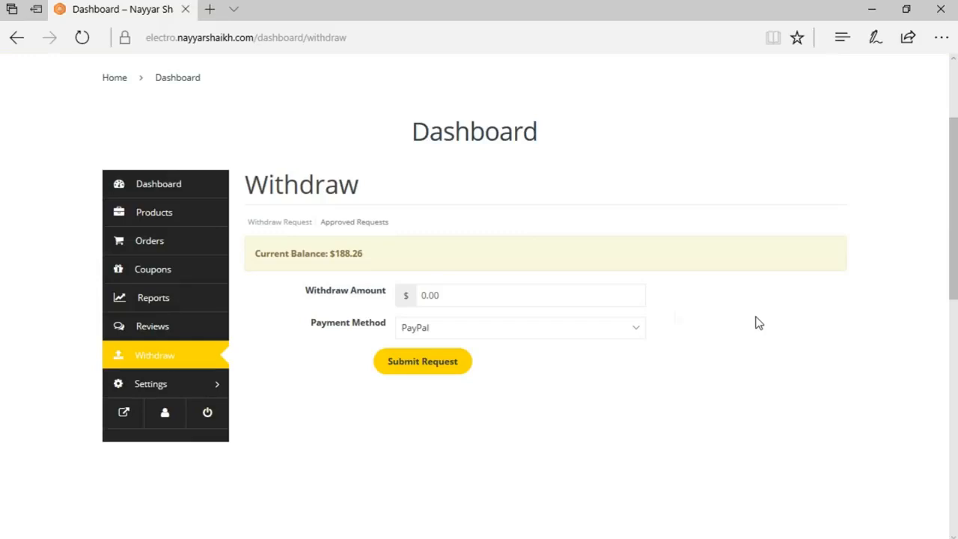
click(472, 336)
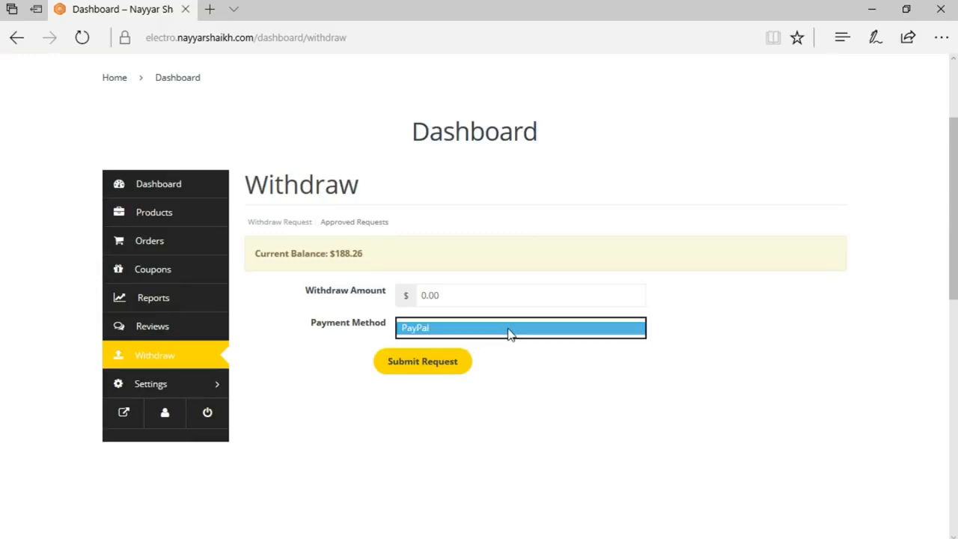
click(512, 335)
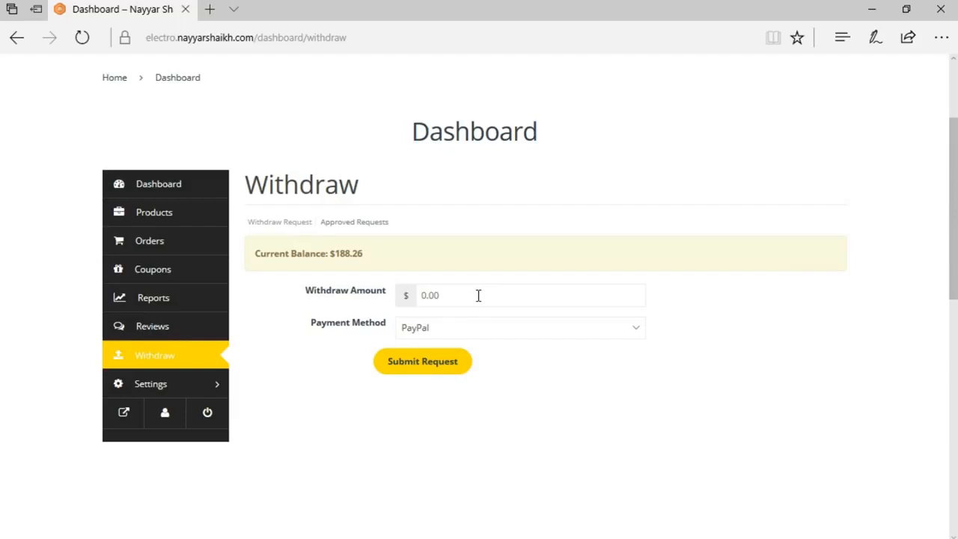
click(161, 392)
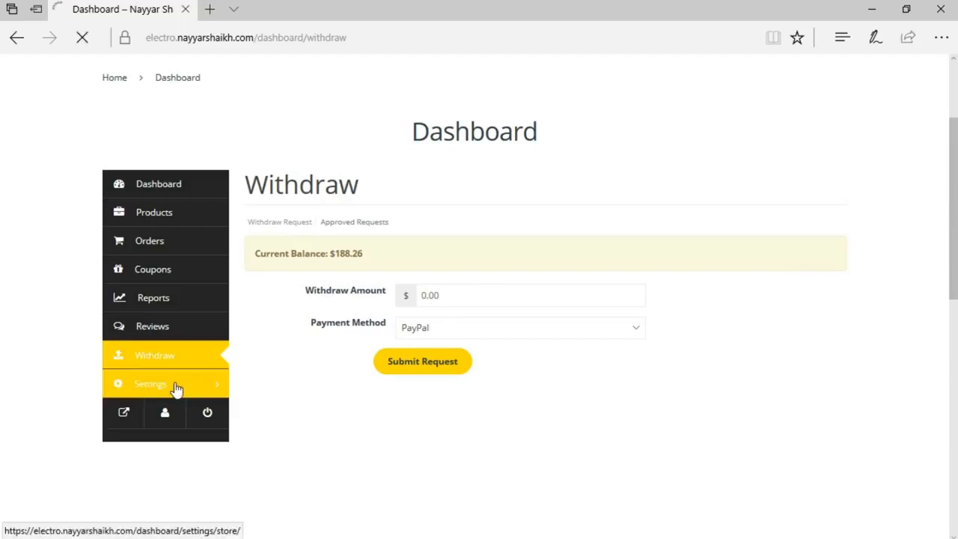
Review the Shoppers Stop store settings form, including address, phone fields and map
scroll(823, 330, down, 2)
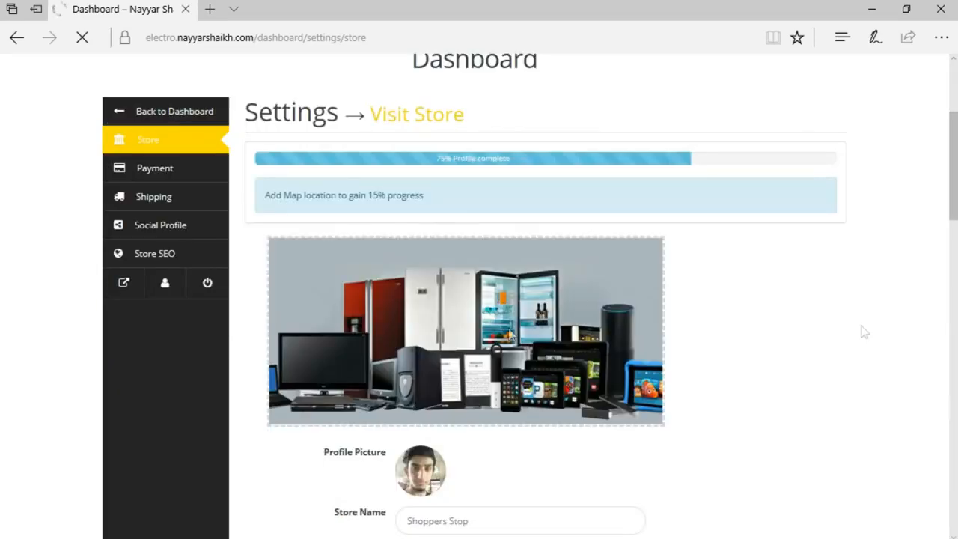
mouse_move(535, 304)
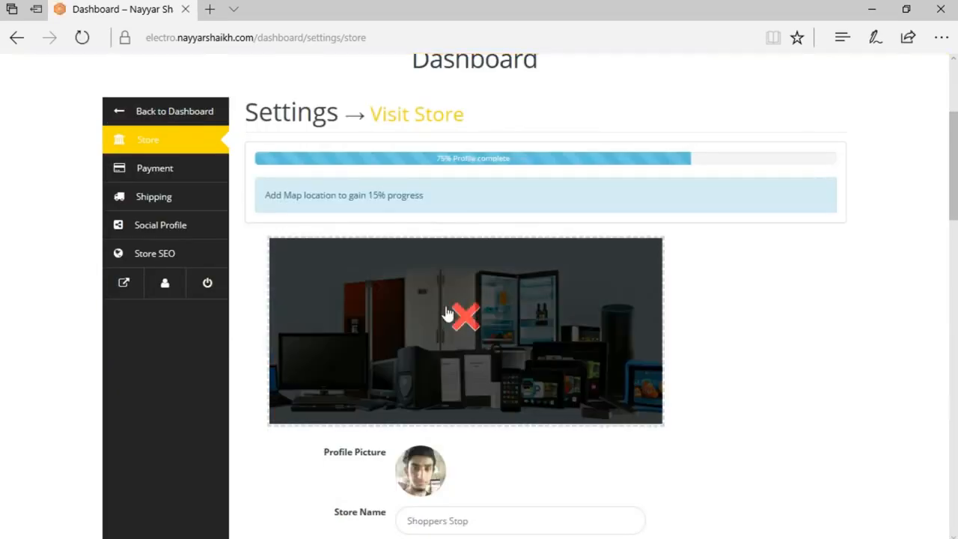
scroll(772, 320, down, 3)
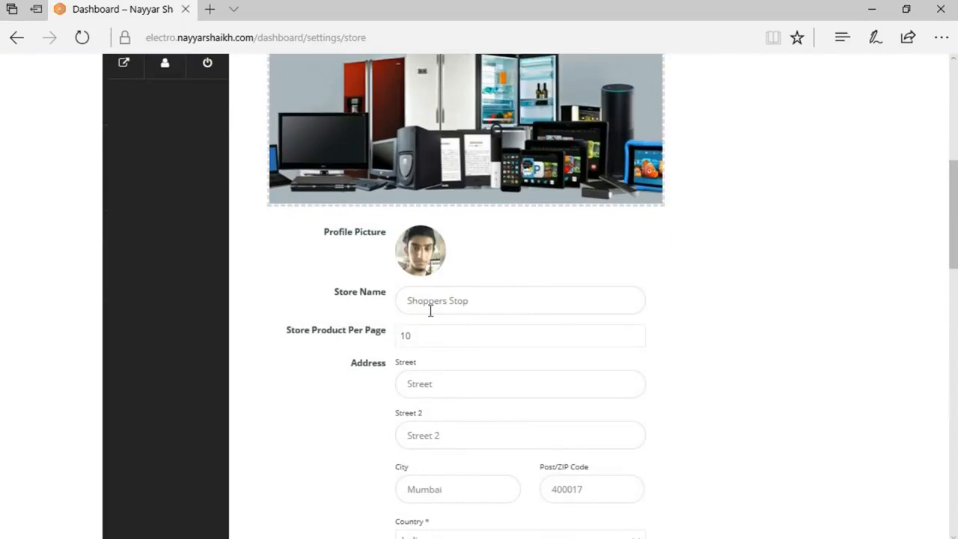
scroll(448, 298, down, 1)
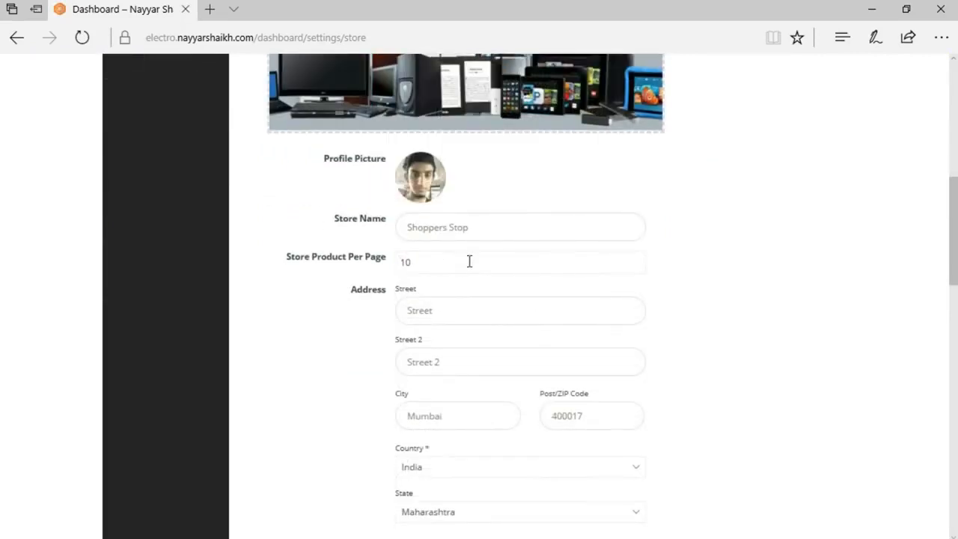
scroll(462, 277, down, 2)
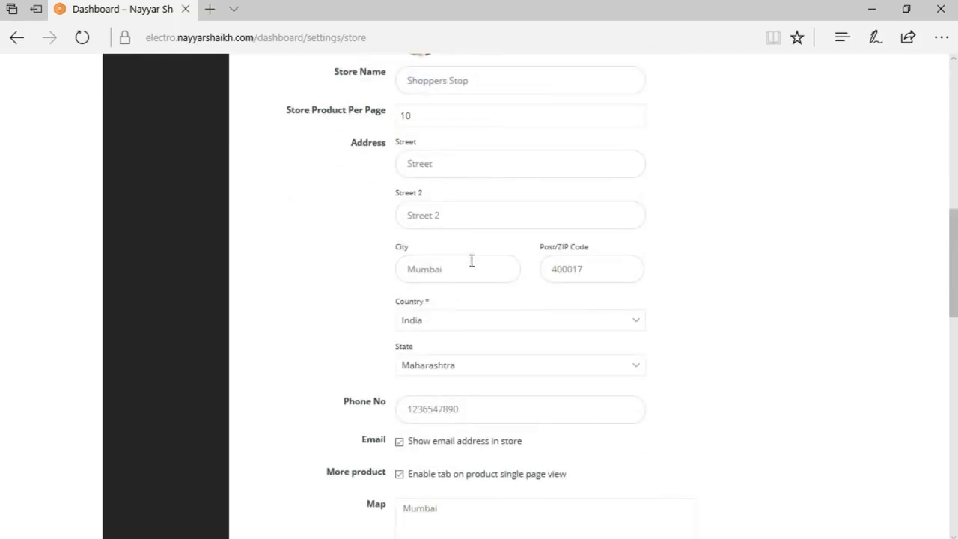
scroll(477, 337, down, 1)
scroll(520, 392, down, 5)
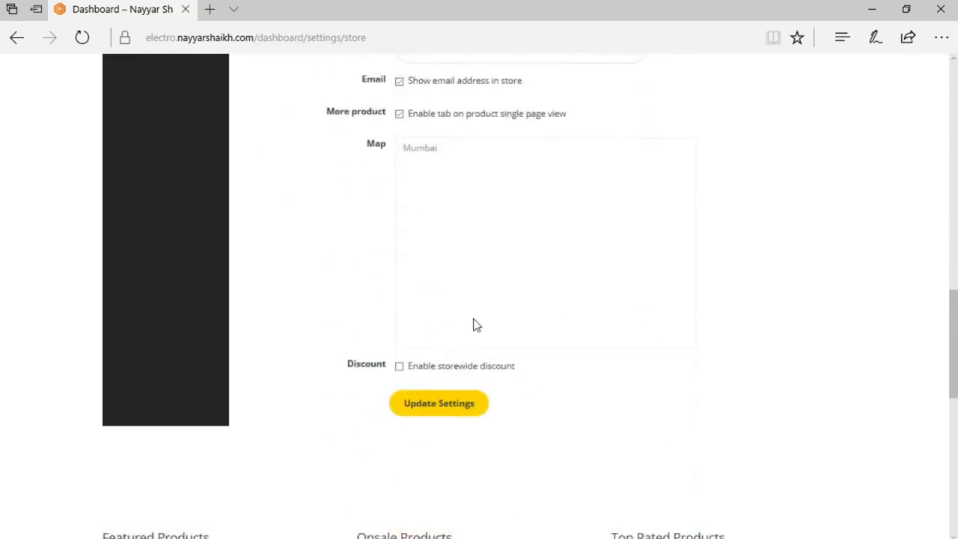
scroll(439, 372, up, 10)
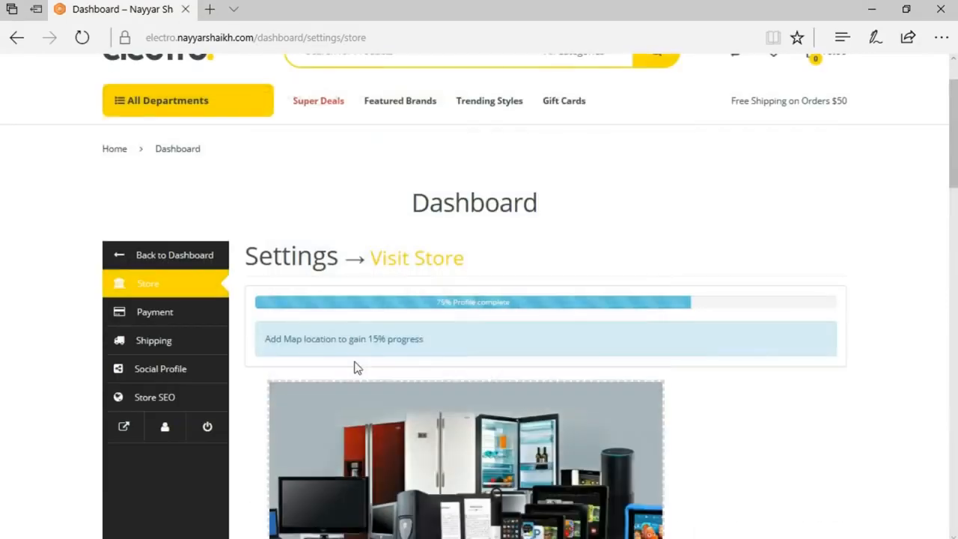
click(159, 323)
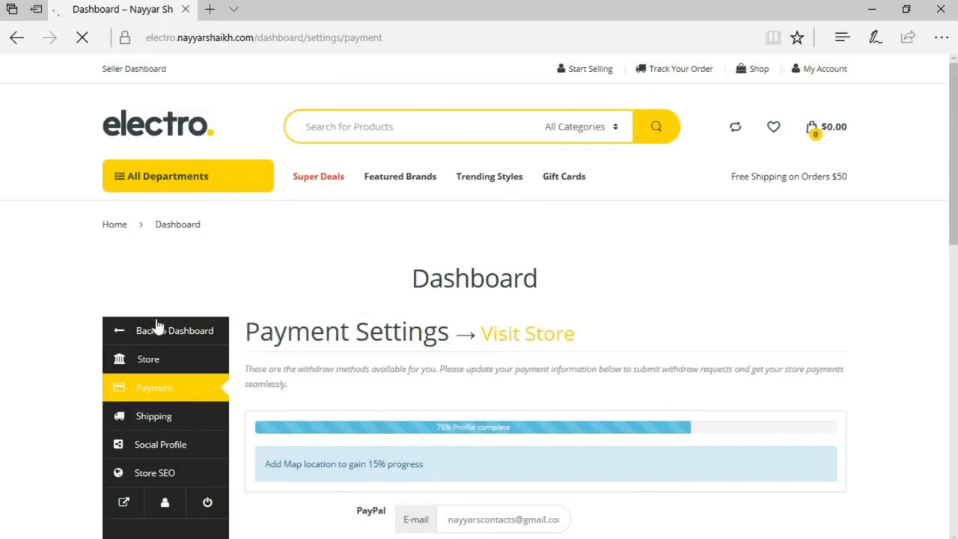
Save the payment settings with the PayPal withdrawal e-mail via Update Settings
scroll(524, 389, down, 1)
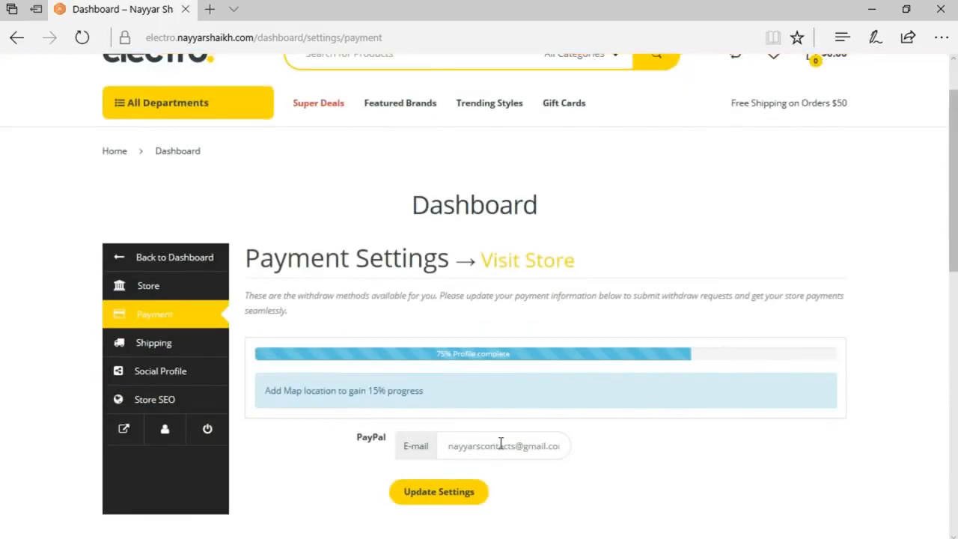
scroll(635, 443, down, 2)
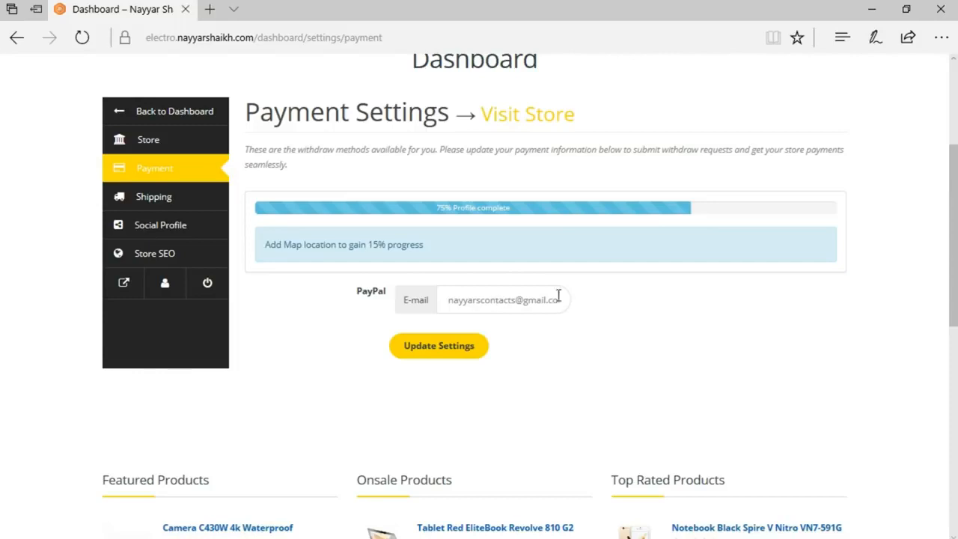
click(457, 343)
click(169, 208)
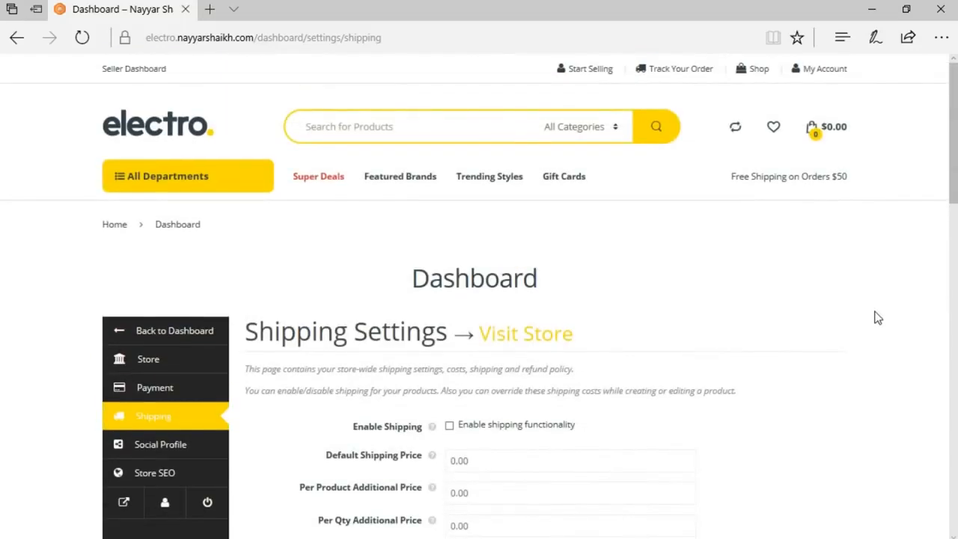
Scroll through shipping settings: shipping disabled, default, per-product and per-quantity prices at 0.00
scroll(878, 319, down, 3)
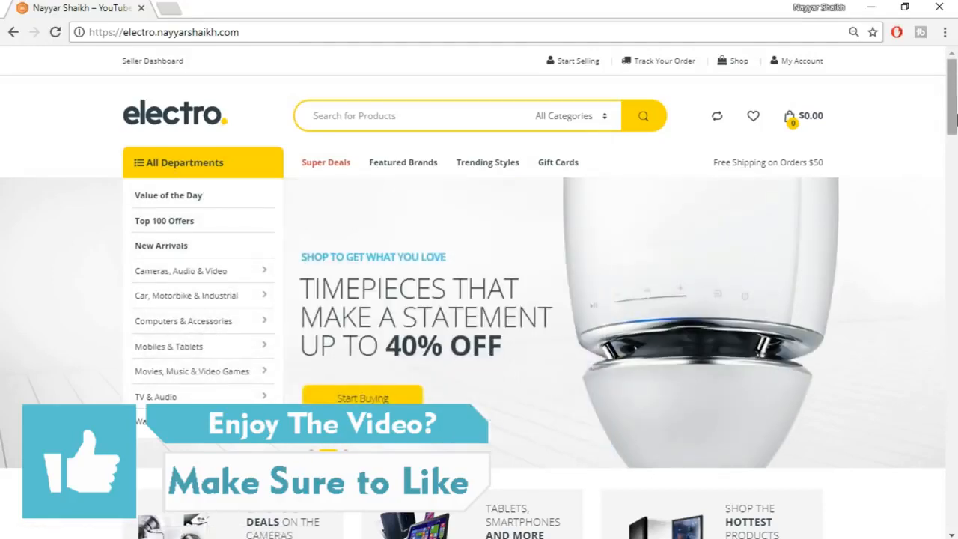
Scroll down the homepage and switch the product grid from On Sale to Top Rated
drag(956, 115, 956, 165)
scroll(603, 235, down, 1)
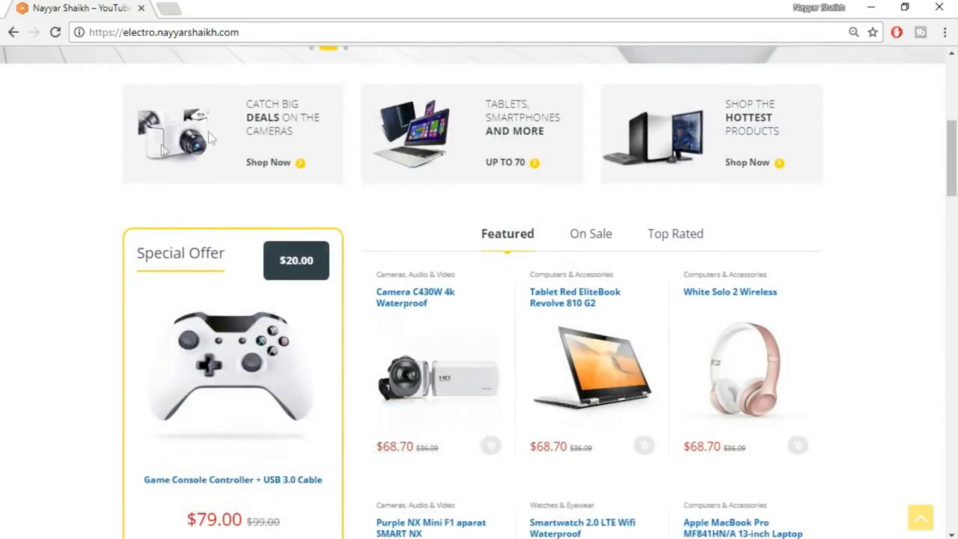
scroll(477, 173, down, 3)
scroll(479, 175, up, 1)
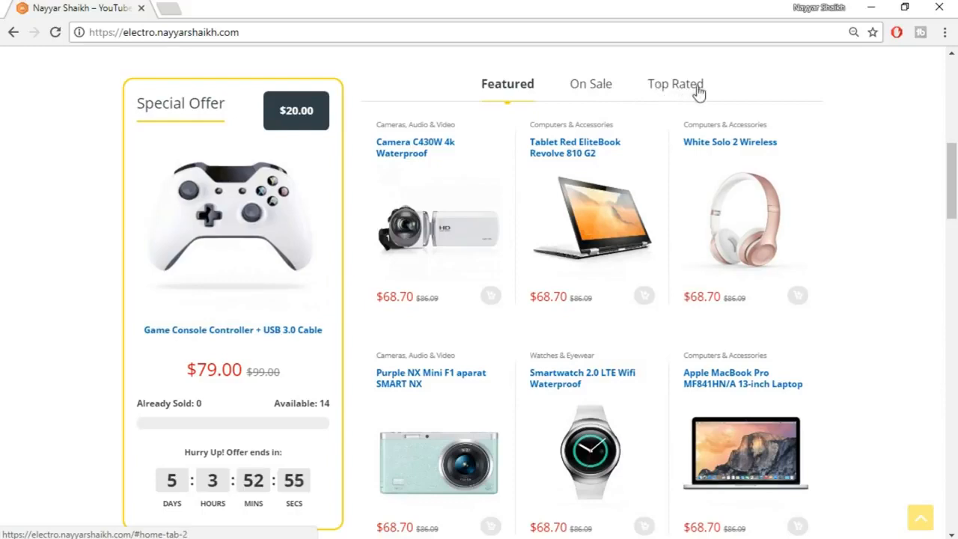
click(598, 87)
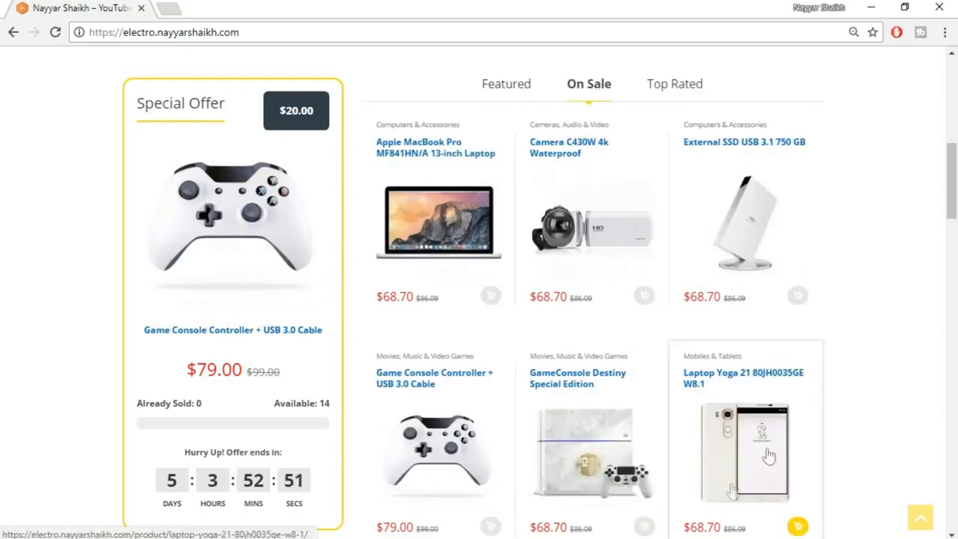
click(670, 96)
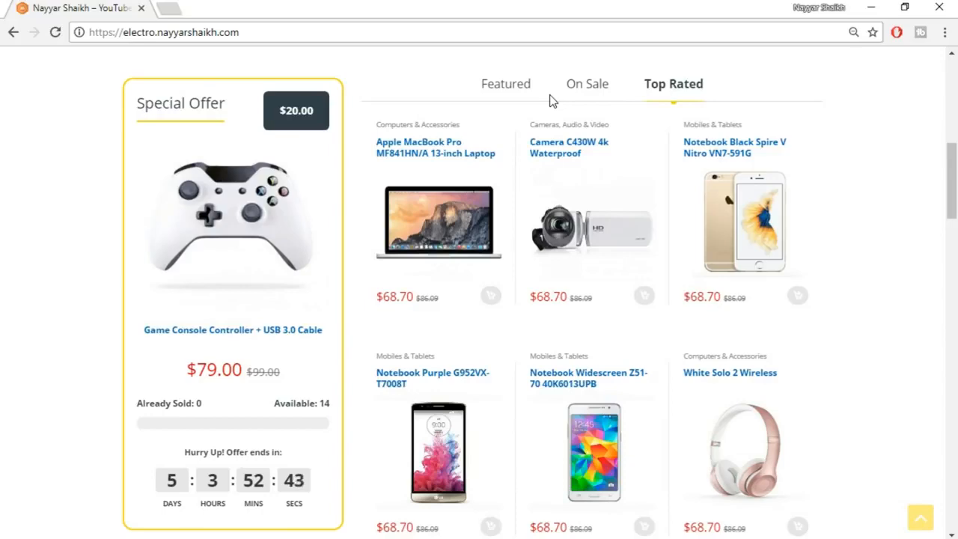
scroll(881, 193, down, 10)
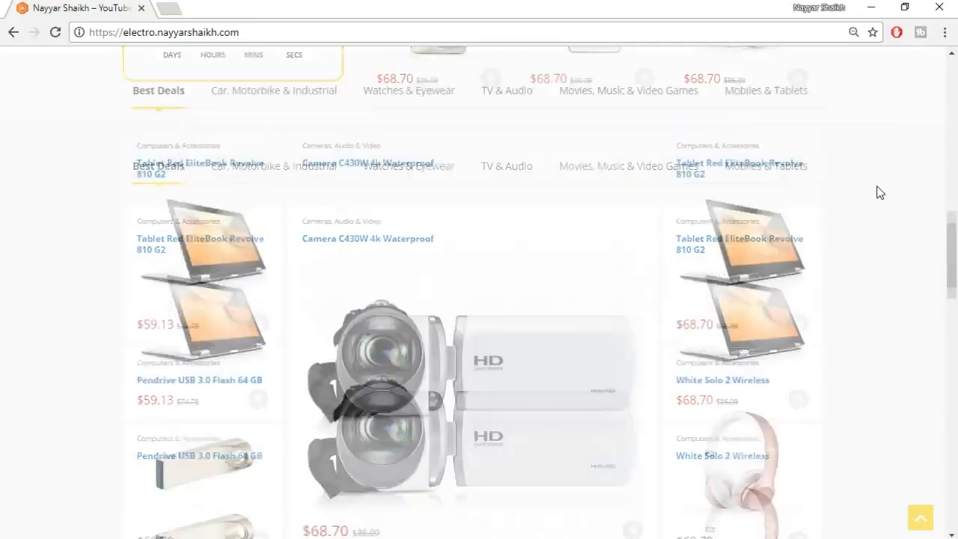
Scroll down to the footer and back up to the Game Console Controller Special Offer
scroll(338, 182, down, 1)
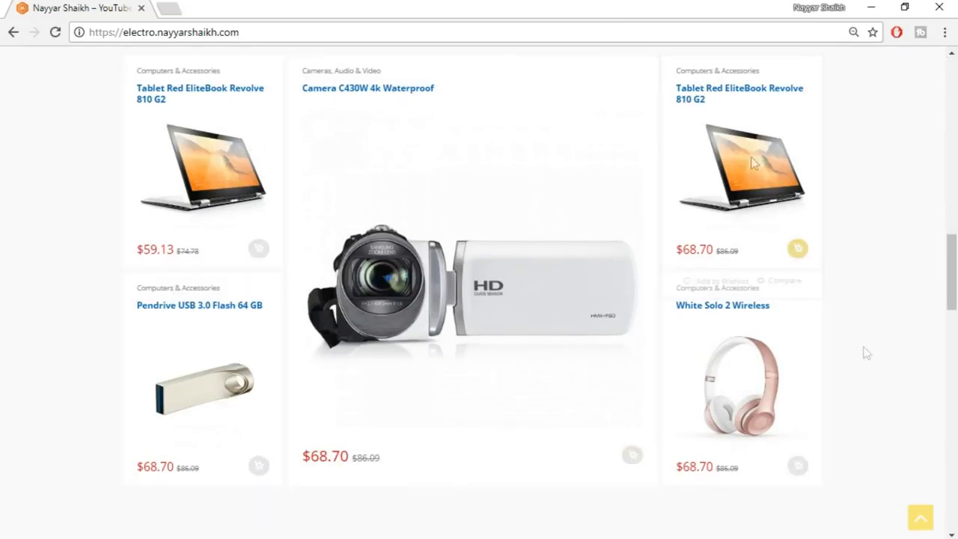
scroll(955, 384, down, 3)
scroll(956, 383, down, 5)
scroll(375, 167, up, 1)
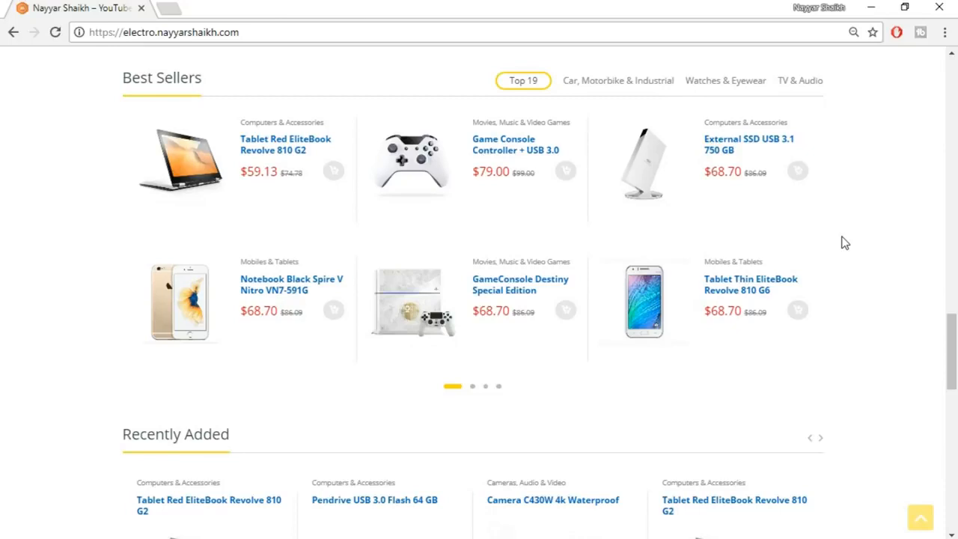
scroll(841, 245, down, 5)
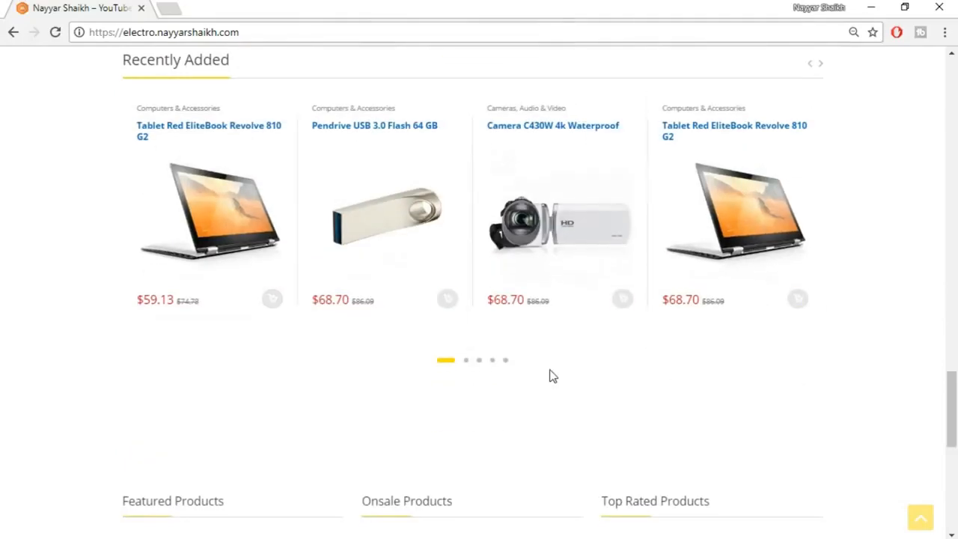
scroll(663, 377, down, 5)
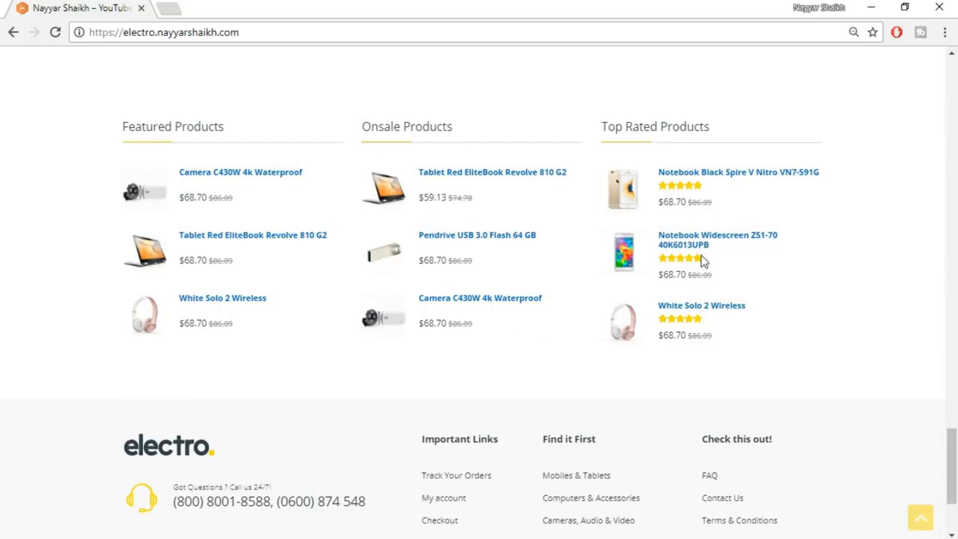
scroll(679, 229, down, 2)
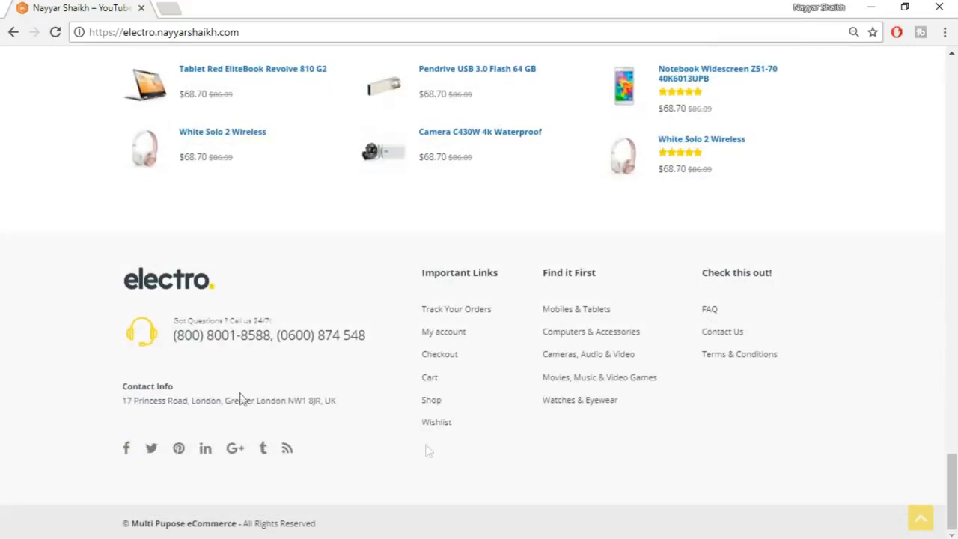
drag(950, 466, 955, 54)
scroll(555, 237, down, 10)
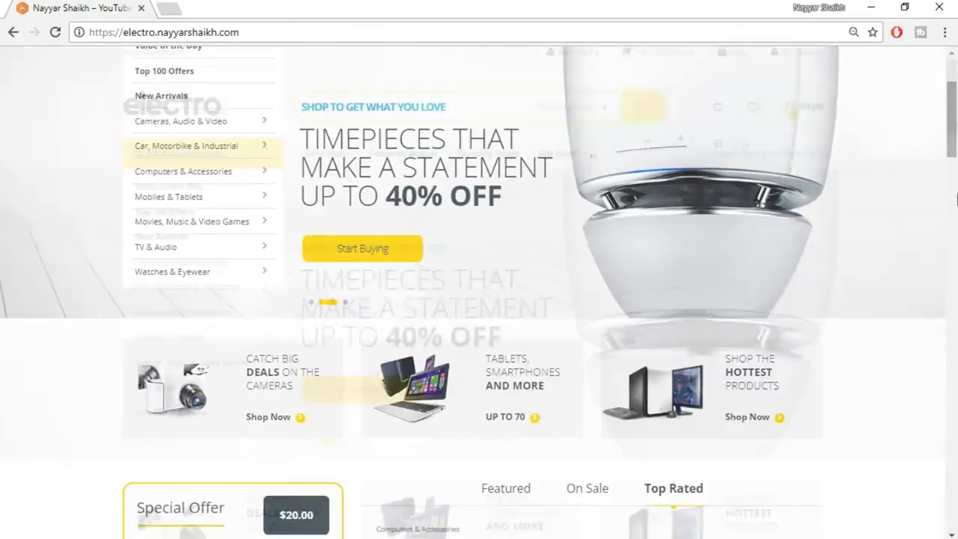
scroll(659, 278, up, 3)
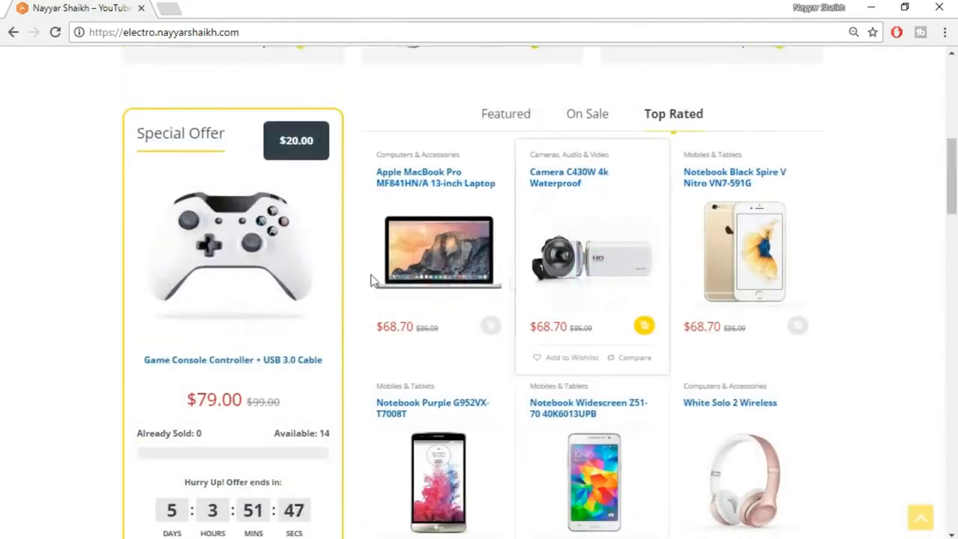
click(215, 243)
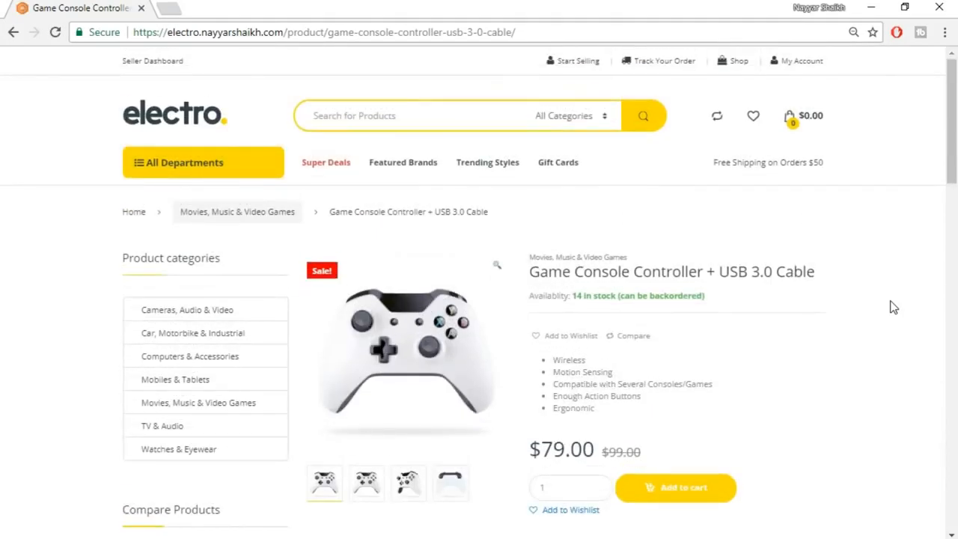
scroll(893, 307, down, 2)
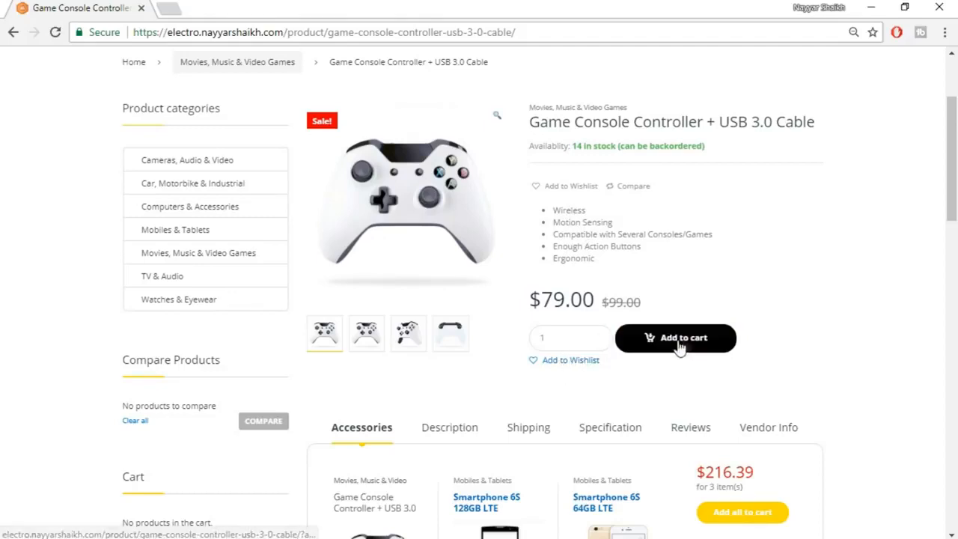
scroll(428, 225, down, 2)
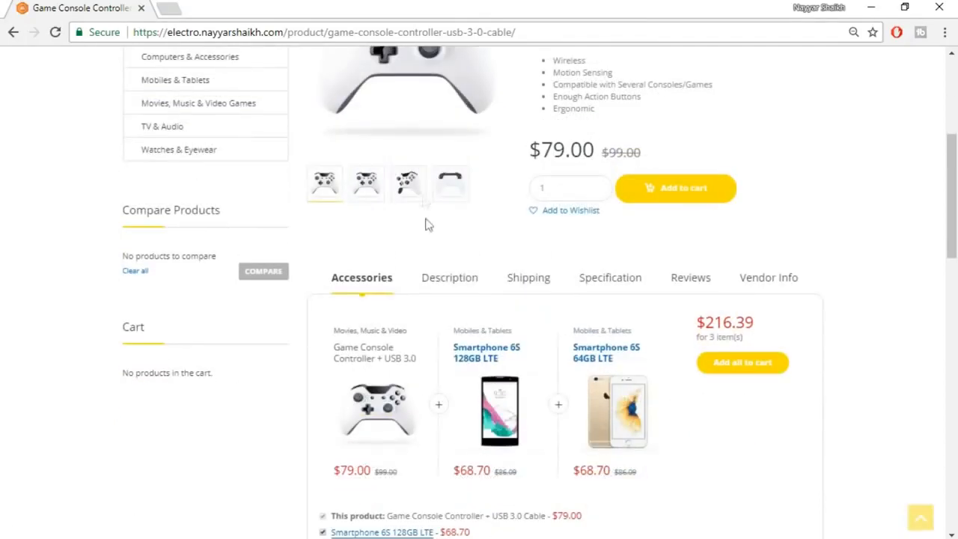
scroll(428, 233, up, 2)
scroll(956, 318, down, 1)
scroll(951, 319, down, 3)
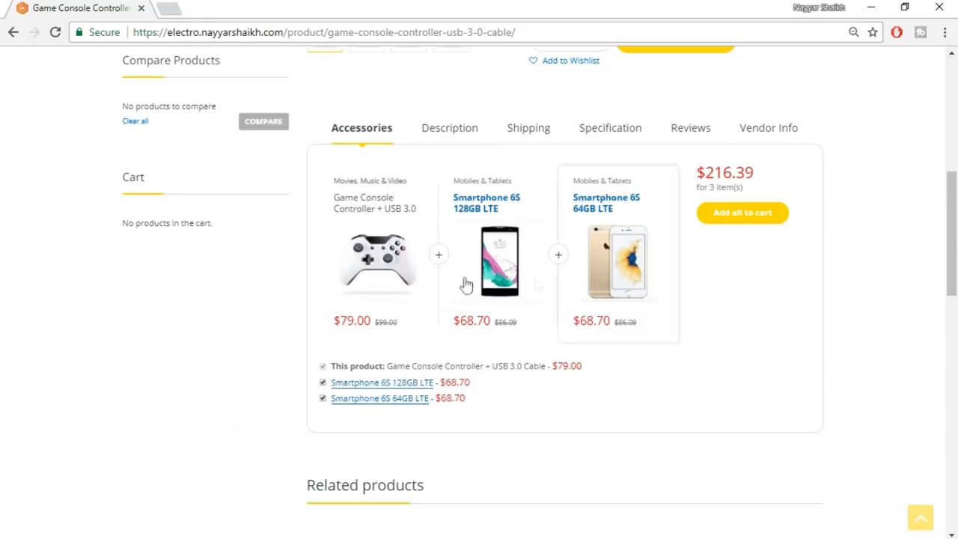
scroll(674, 359, up, 3)
scroll(685, 386, up, 3)
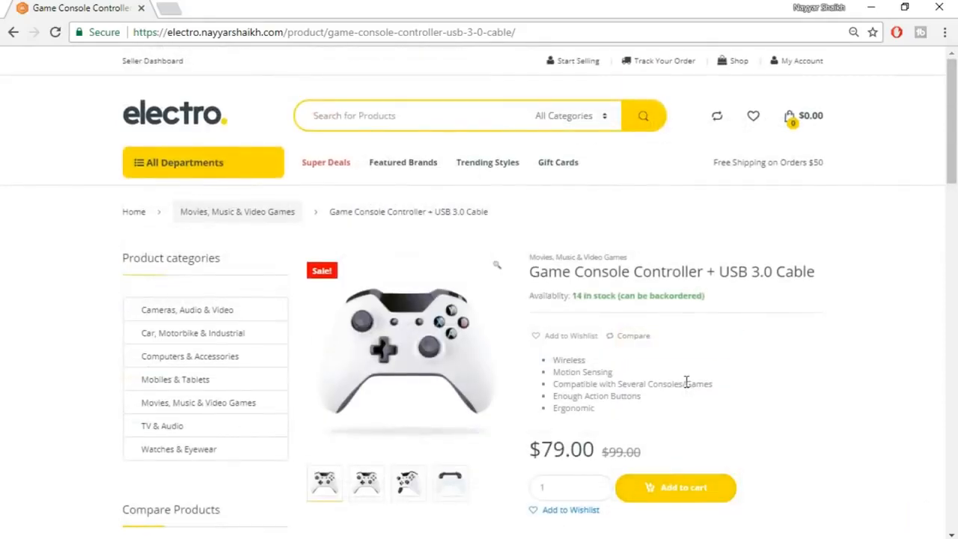
scroll(935, 274, down, 4)
scroll(935, 274, down, 1)
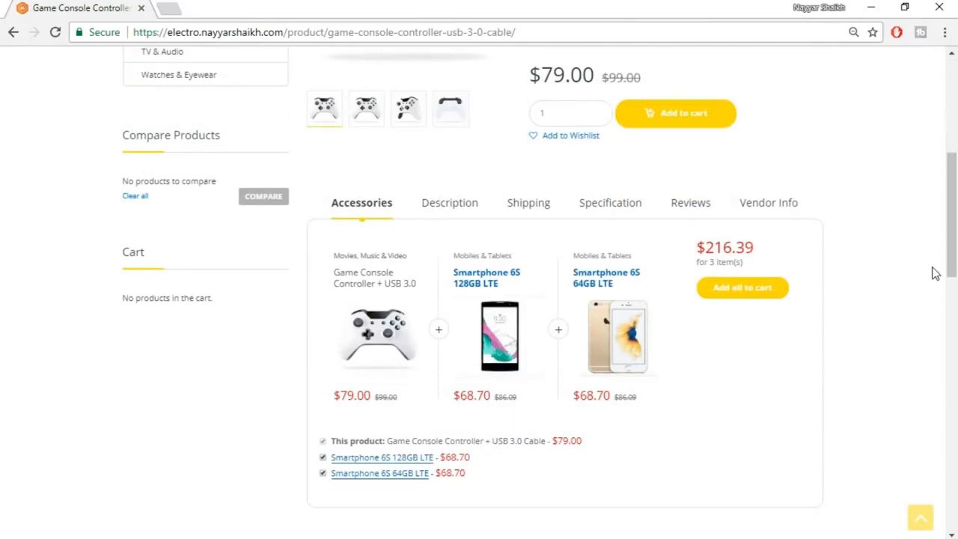
scroll(930, 250, down, 2)
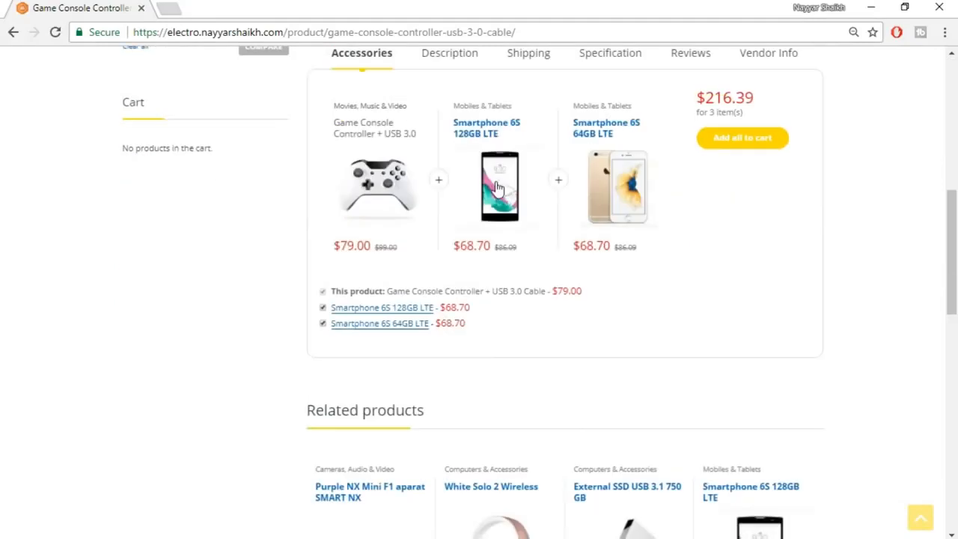
scroll(768, 251, up, 1)
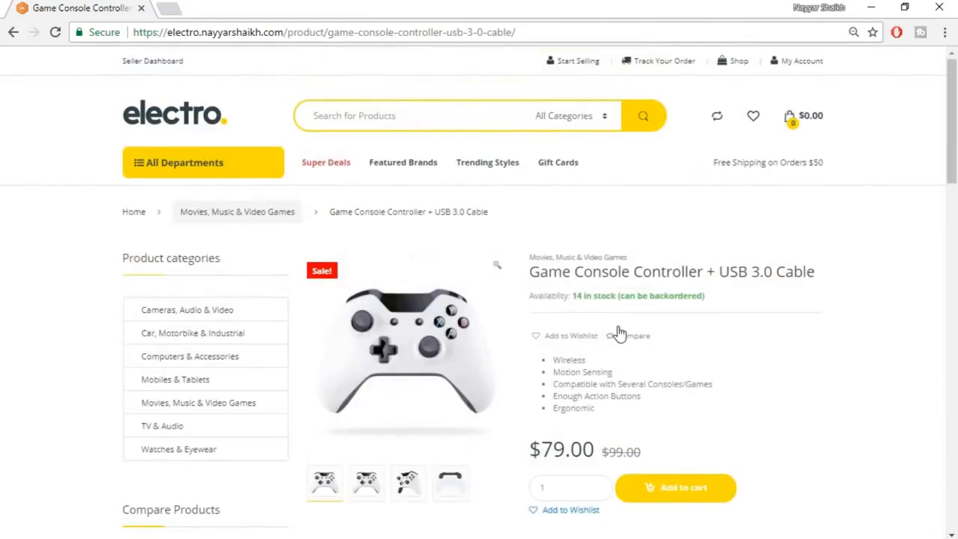
scroll(619, 334, down, 4)
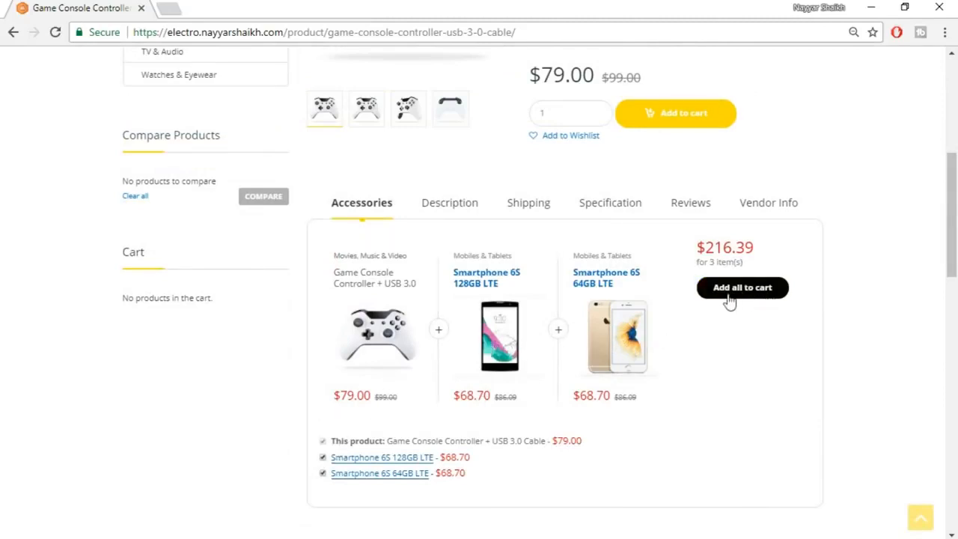
View the description, then calculate the $6.00 shipping cost to Maharashtra, India
click(454, 203)
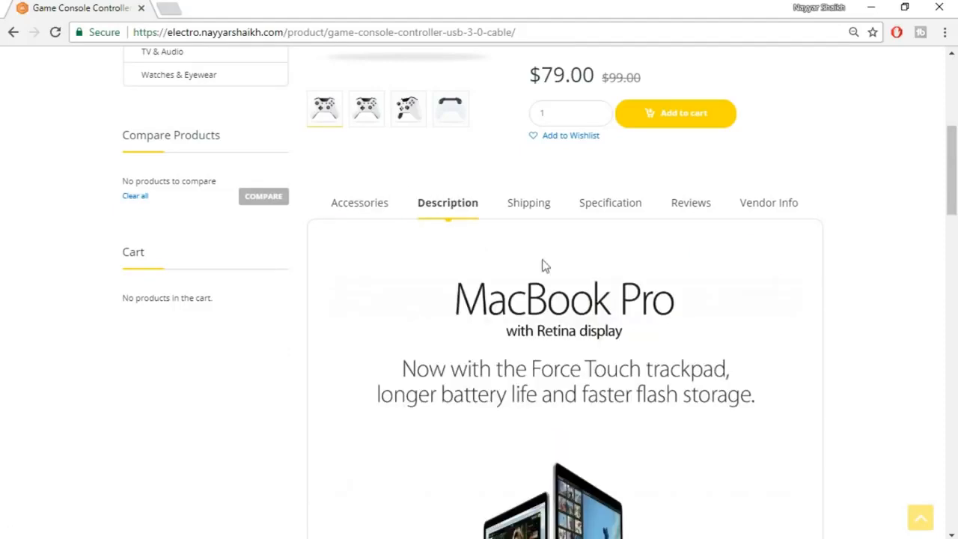
scroll(596, 307, down, 8)
scroll(592, 329, up, 10)
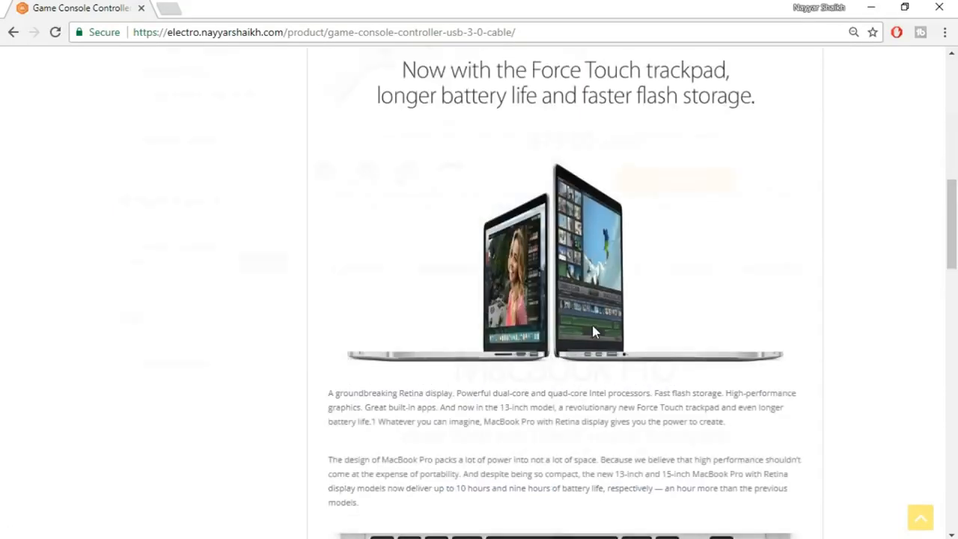
click(528, 278)
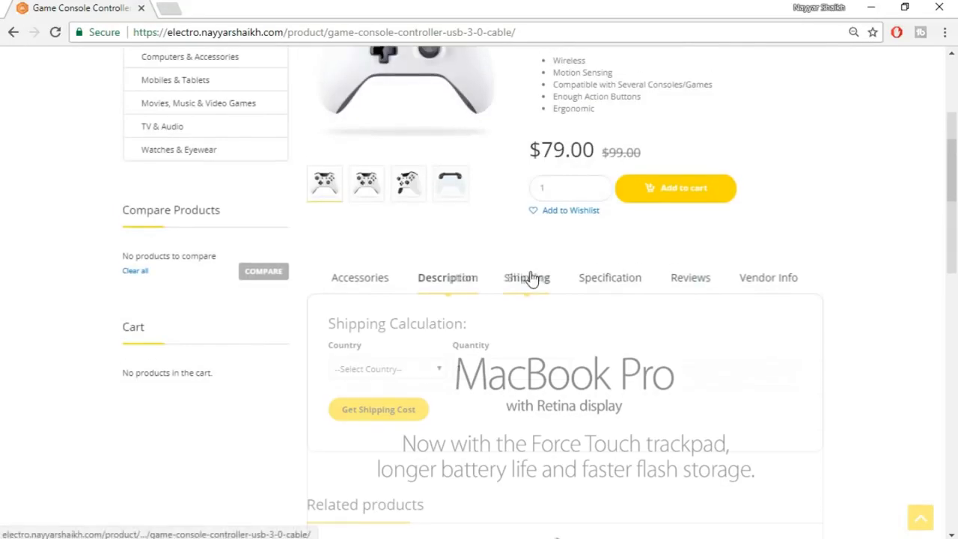
click(420, 376)
click(413, 395)
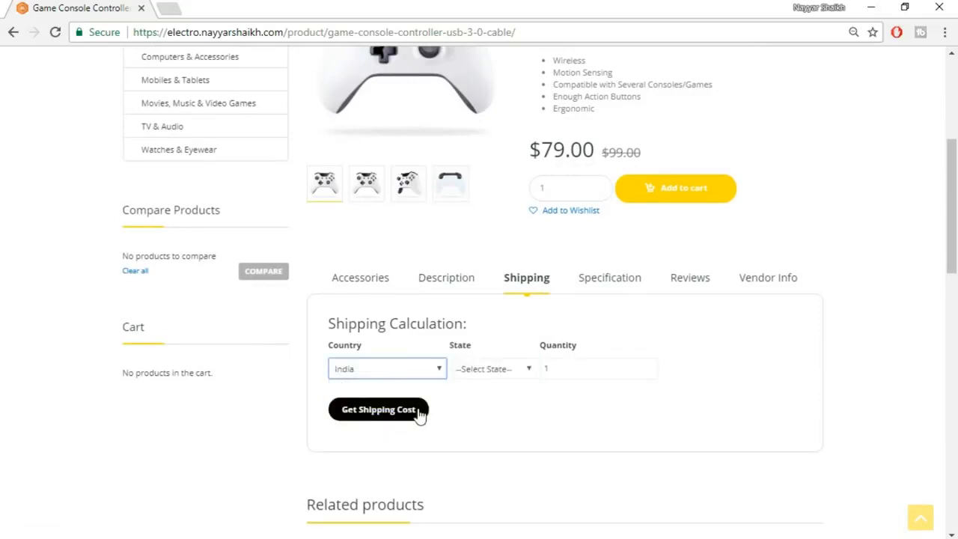
click(510, 377)
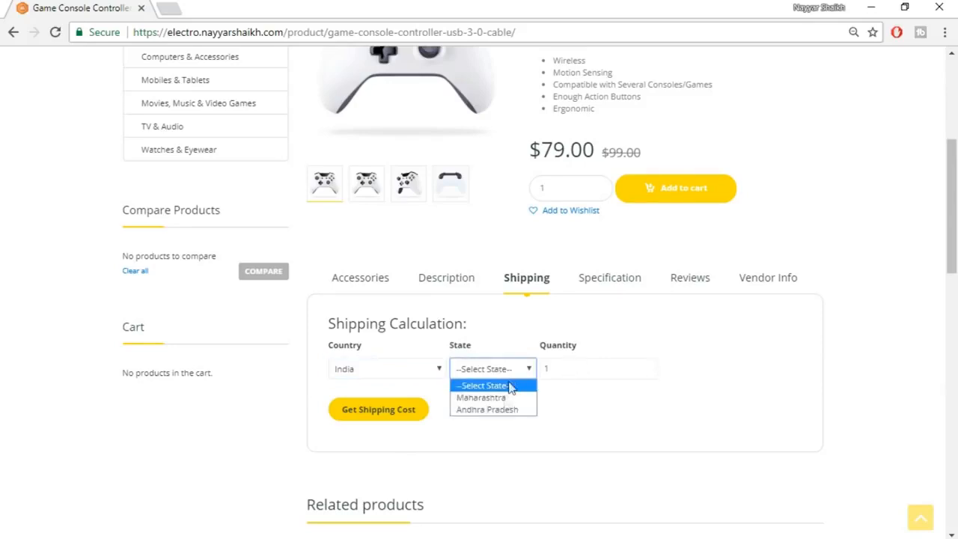
click(497, 398)
click(402, 425)
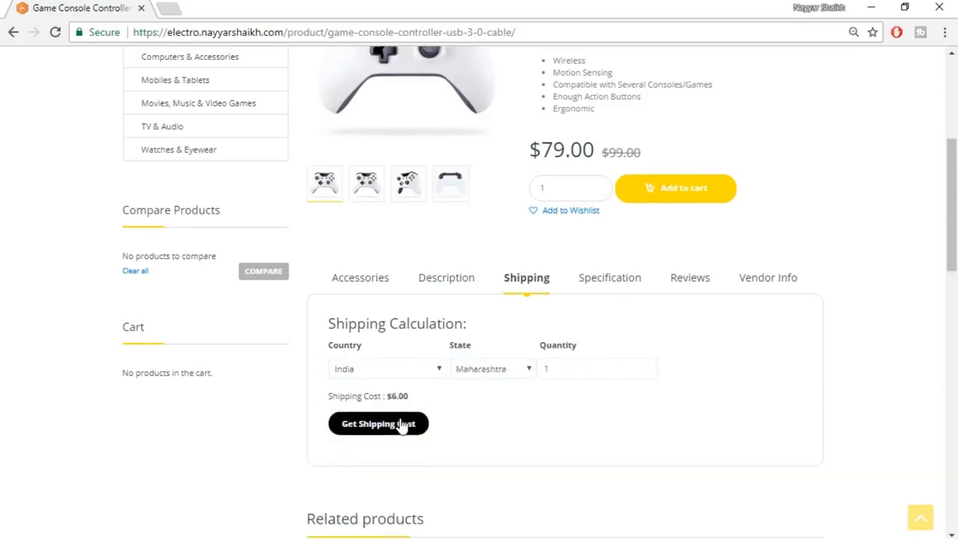
drag(413, 397, 389, 400)
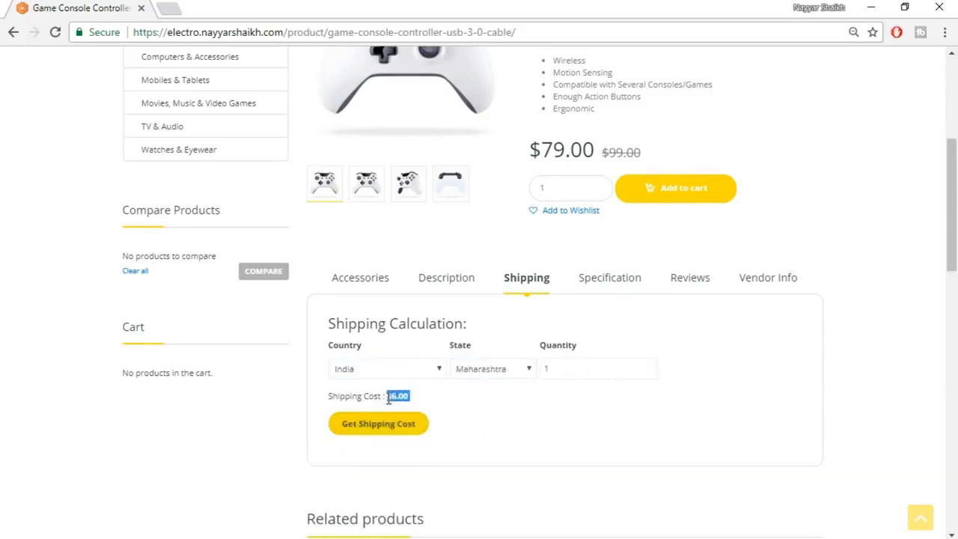
View the controller's Specification and Reviews tabs
click(609, 281)
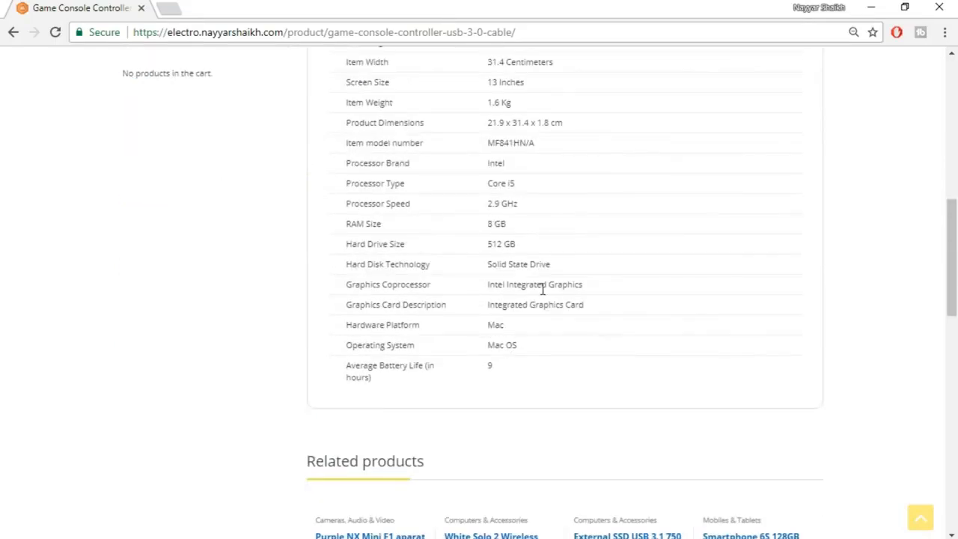
scroll(599, 255, up, 3)
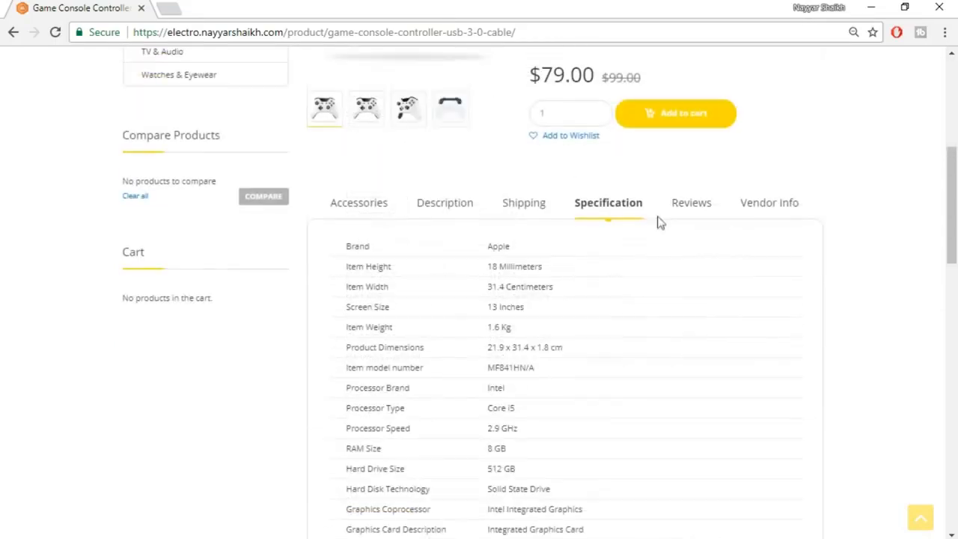
click(678, 202)
scroll(826, 289, down, 4)
scroll(826, 289, up, 3)
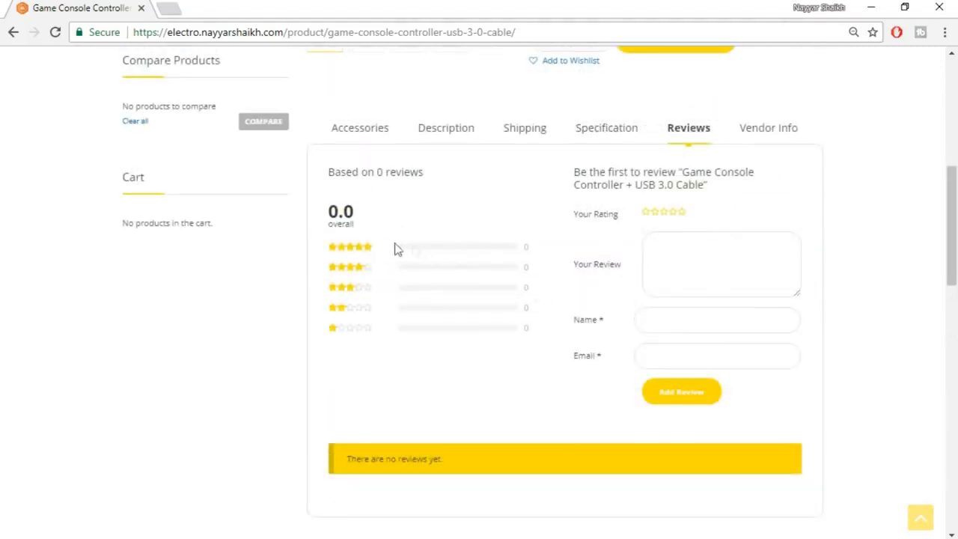
View the Vendor Info, then browse the Accessories bundle down the page
click(783, 129)
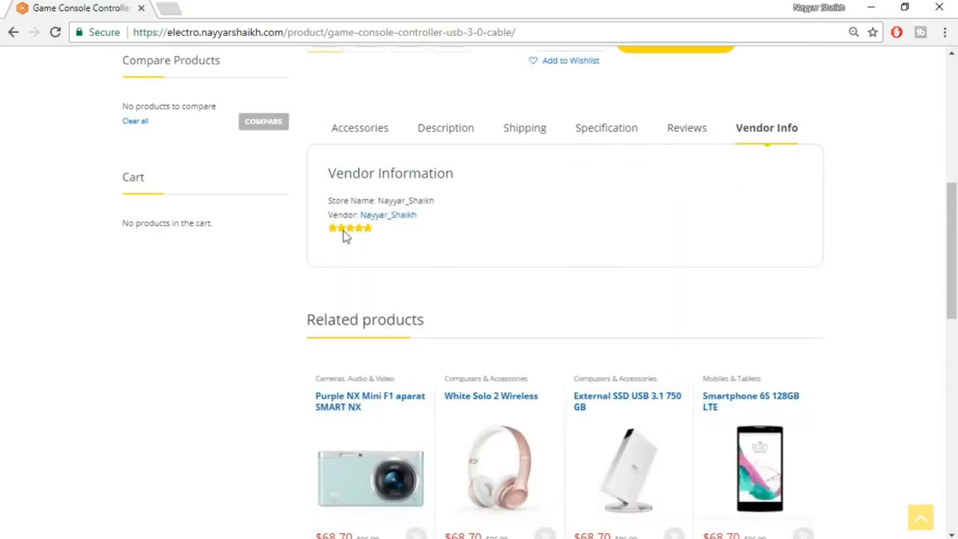
click(365, 139)
scroll(813, 266, down, 5)
scroll(814, 266, down, 1)
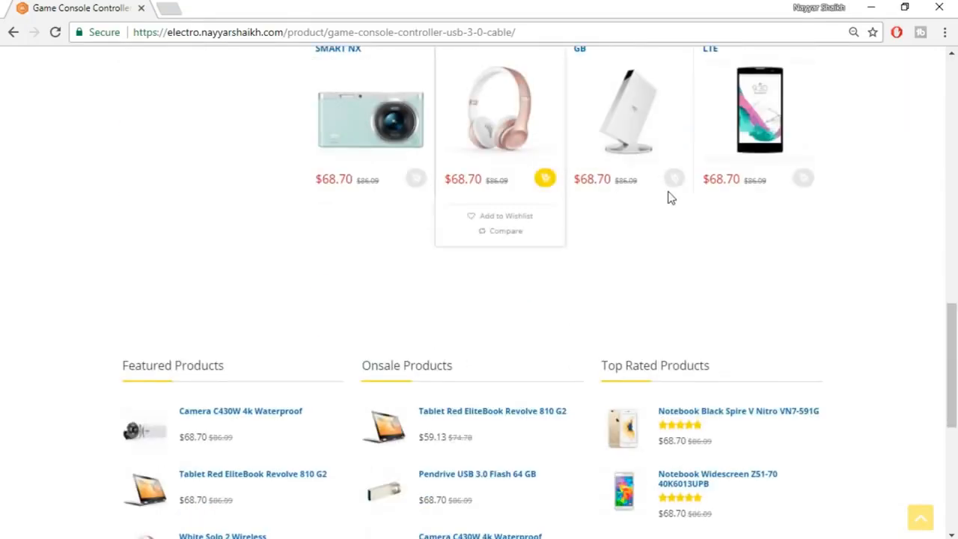
scroll(663, 192, up, 4)
scroll(957, 266, down, 1)
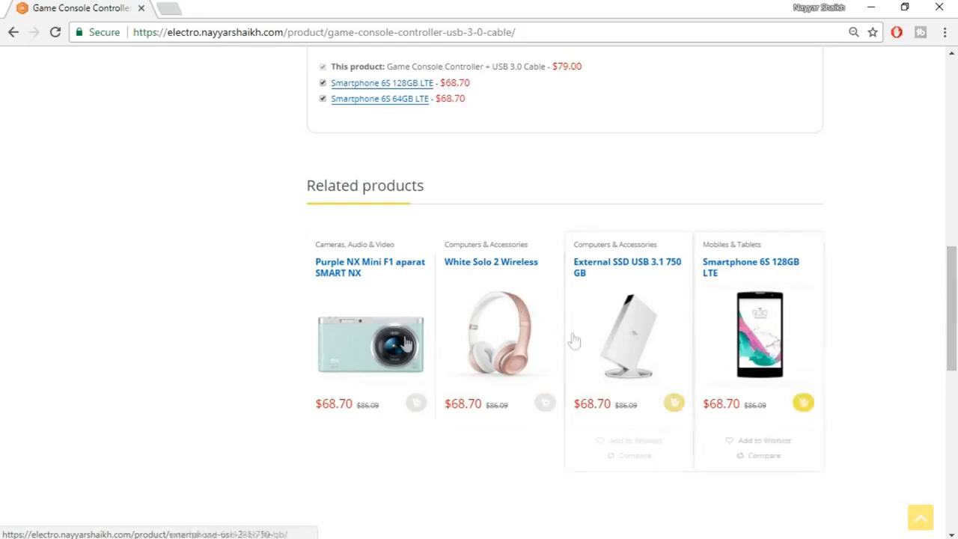
scroll(918, 398, down, 5)
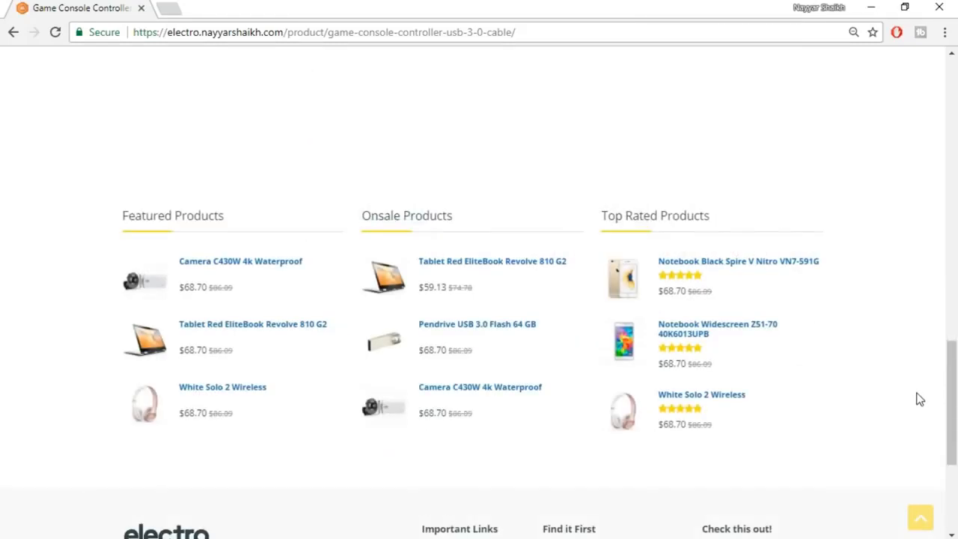
scroll(918, 399, up, 5)
drag(951, 311, 956, 166)
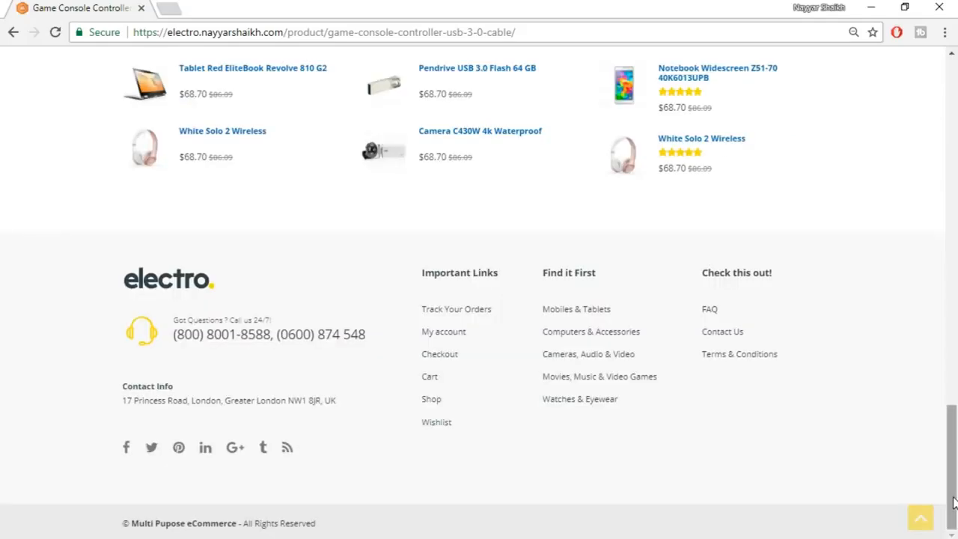
drag(954, 437, 957, 128)
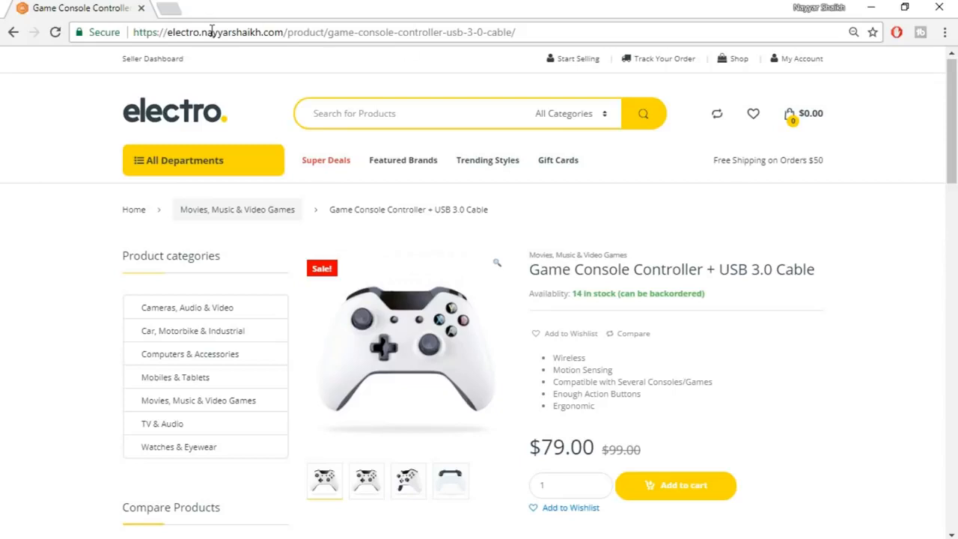
Select the site's domain in the address bar
drag(133, 32, 285, 32)
click(283, 32)
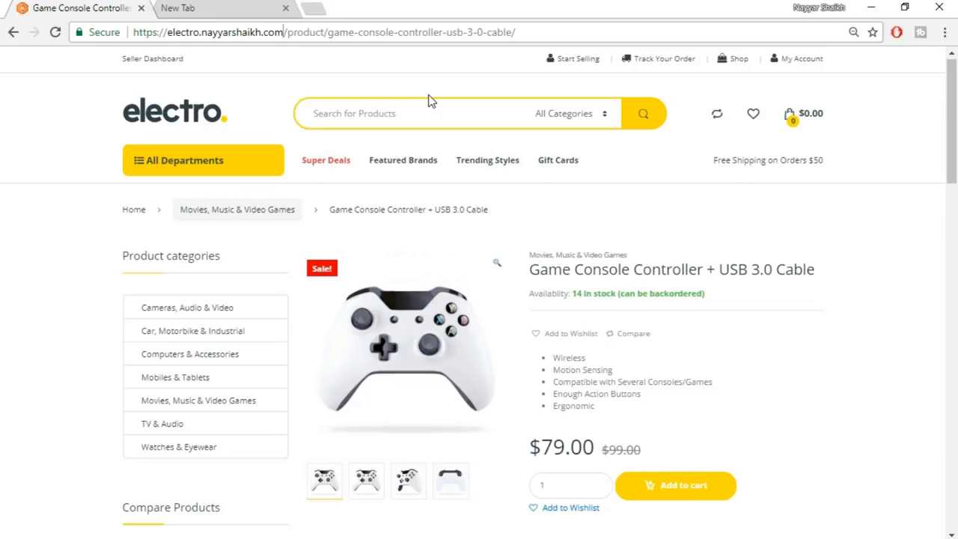
In the new tab, load TMDHosting's cloud hosting pricing page via the bloggdude.com hostgator redirect
click(244, 7)
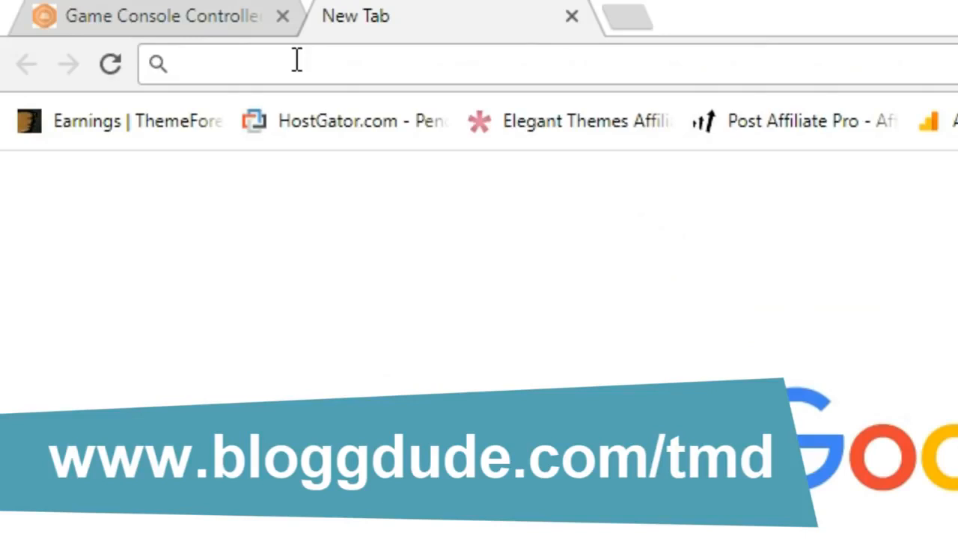
text(bloggdude.com)
key(Right)
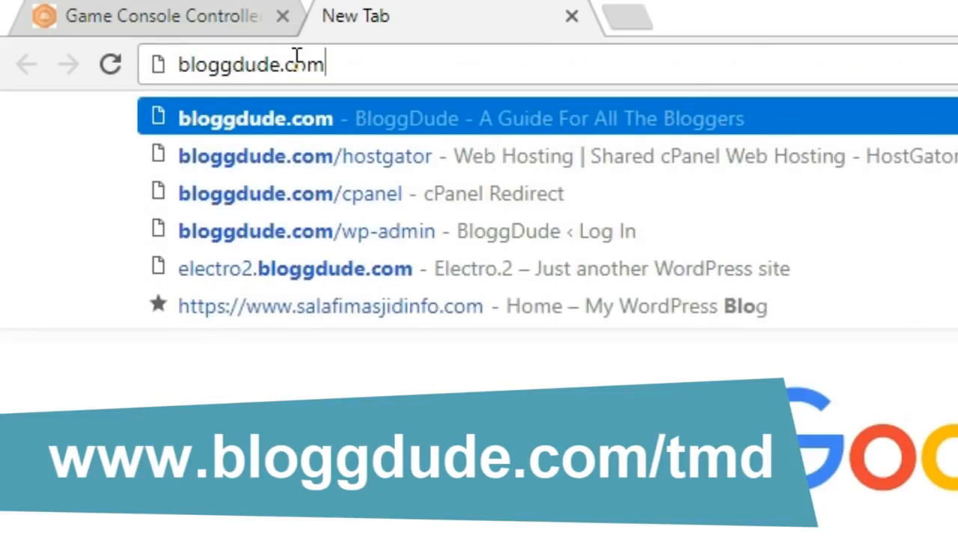
key(Down)
key(Return)
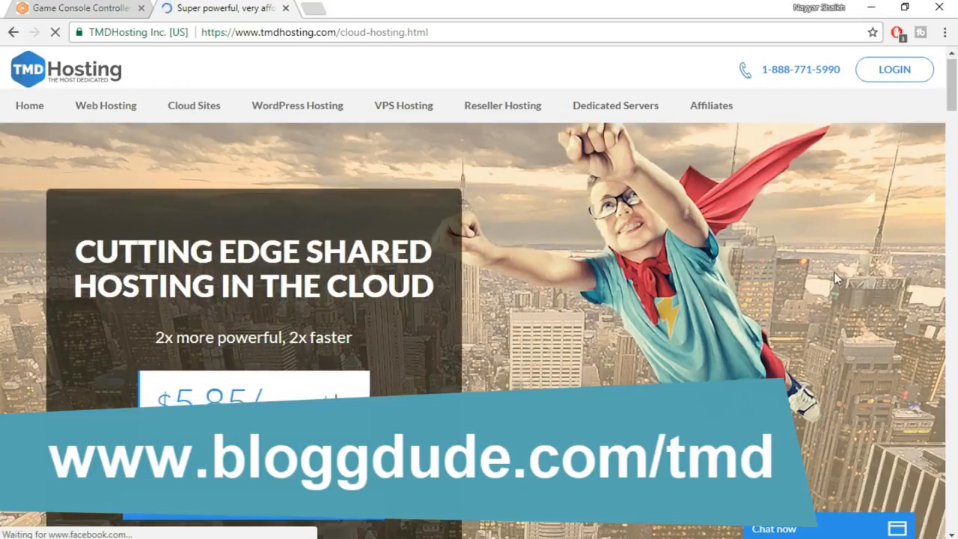
scroll(834, 282, down, 10)
scroll(836, 277, down, 12)
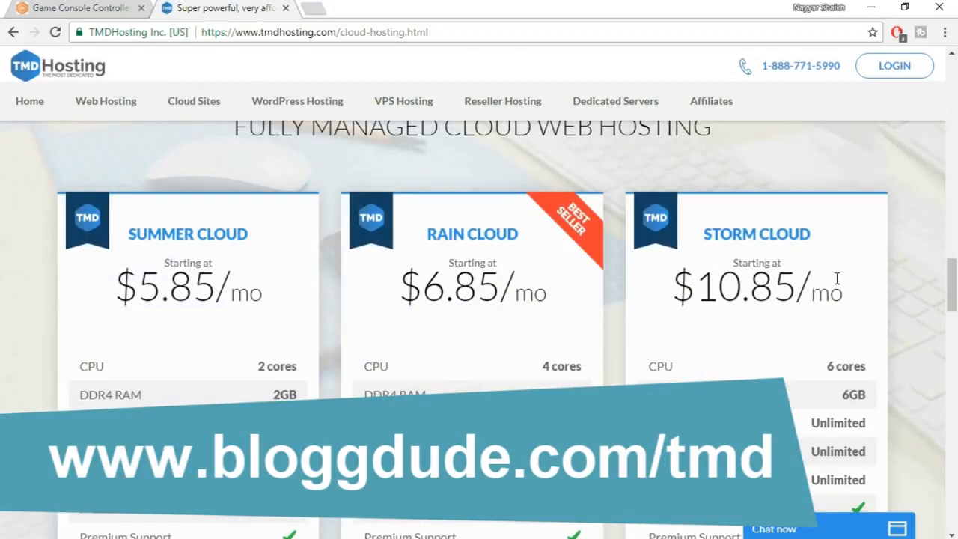
scroll(837, 282, down, 2)
Zoom the pricing page out to 75% and select 'SSD Space' in the Storm Cloud card
key(ctrl+minus)
key(ctrl+minus)
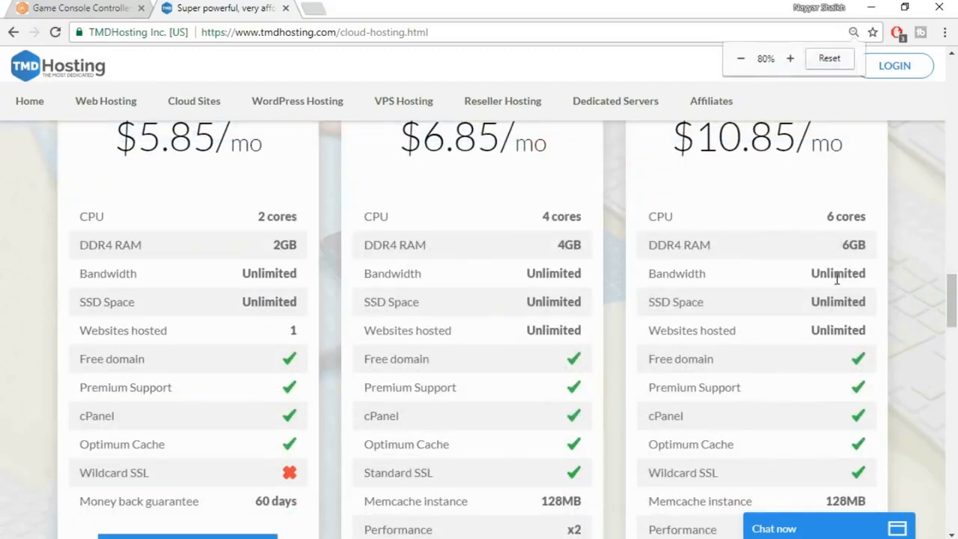
key(ctrl+minus)
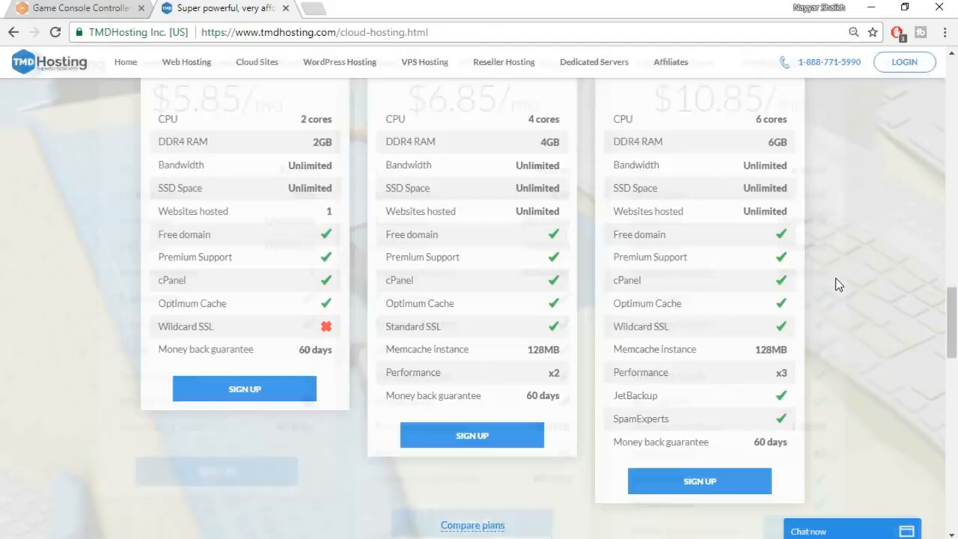
scroll(849, 284, up, 2)
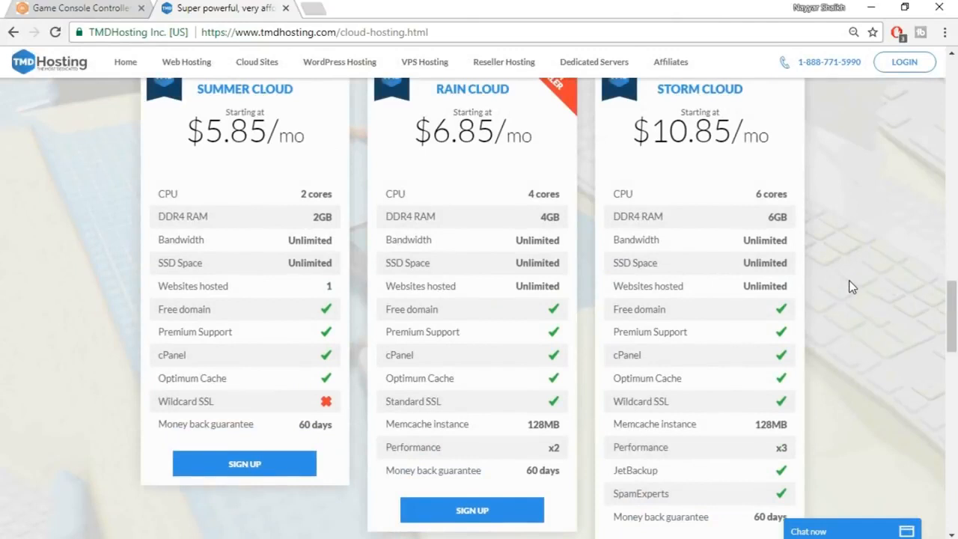
key(ctrl+minus)
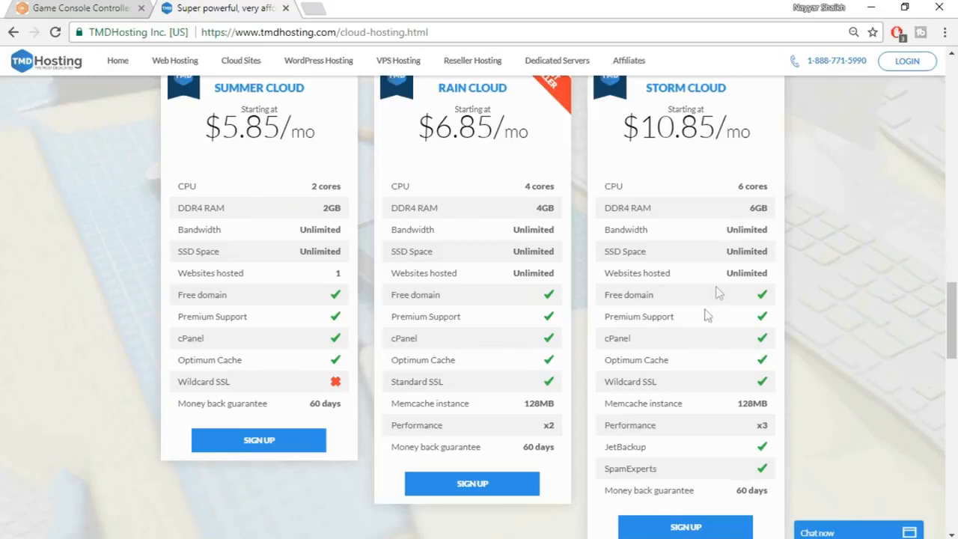
double_click(617, 253)
drag(625, 252, 664, 257)
Search Google Images for 'ssd vs hdd web hosting', preview the speed chart, then close the tab
click(317, 5)
text(ssd)
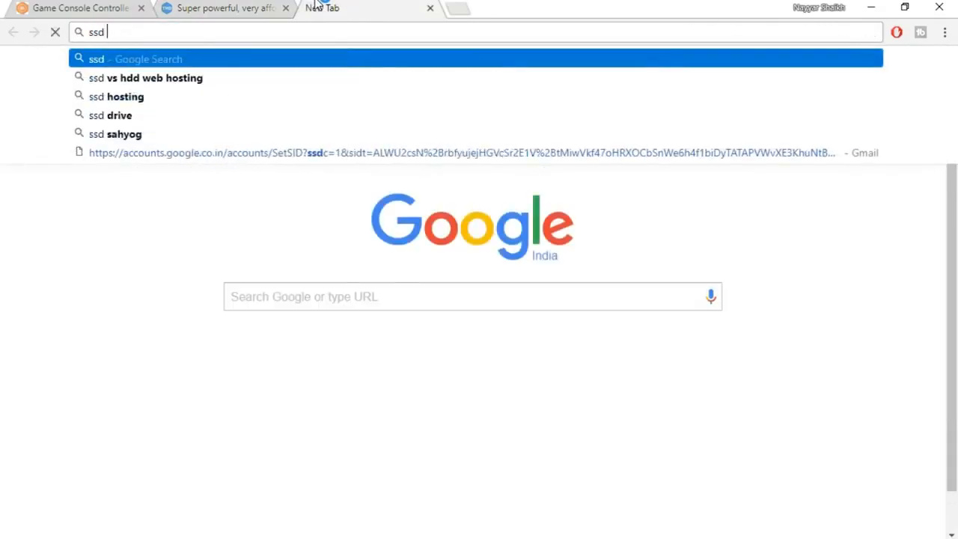
key(Down)
key(Down)
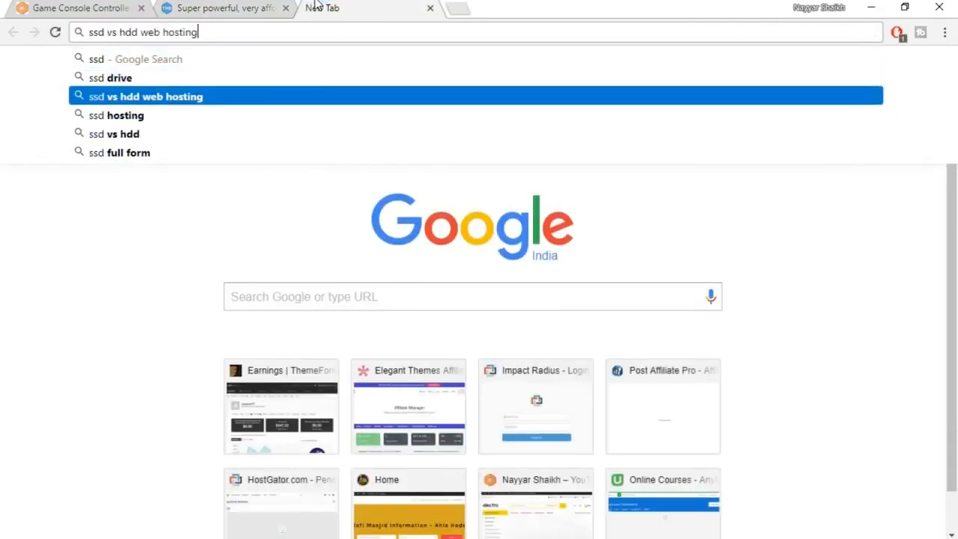
key(Return)
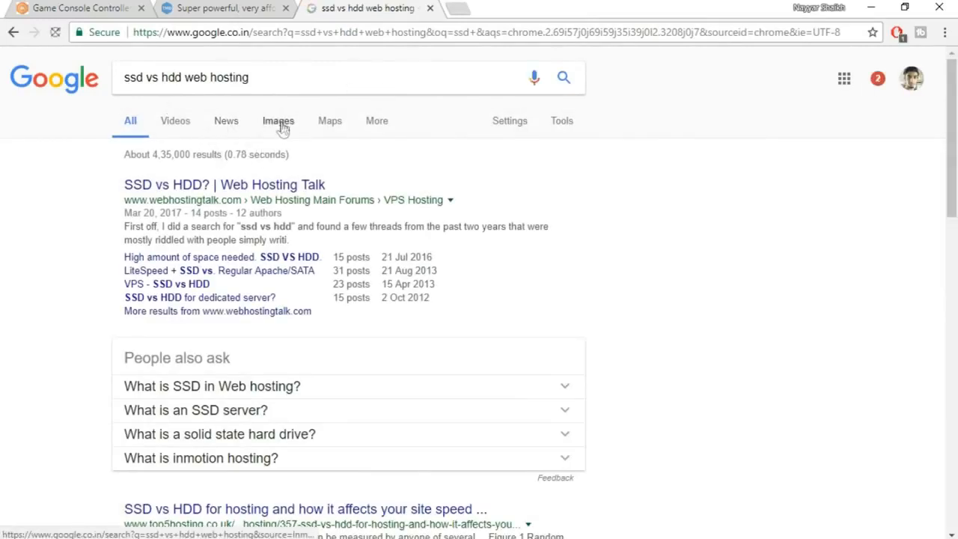
click(279, 125)
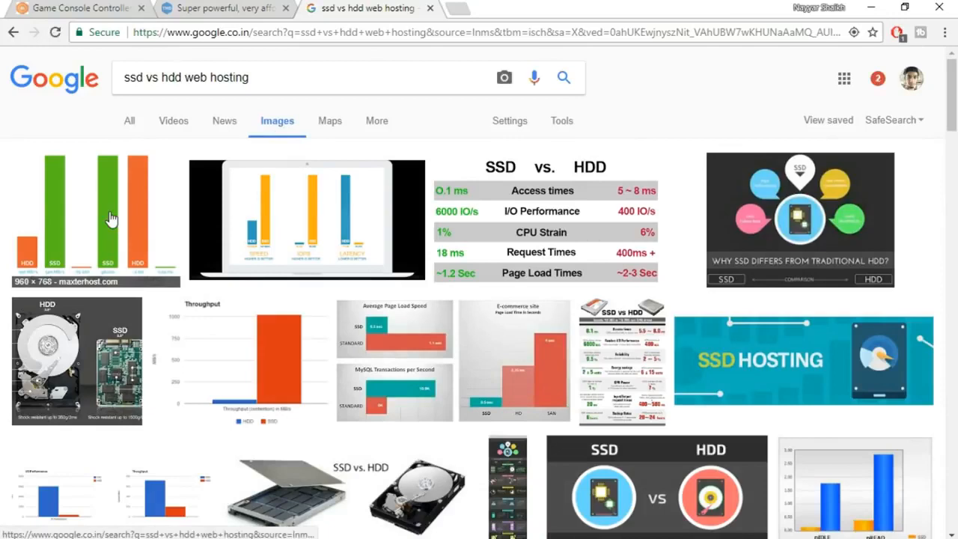
click(110, 213)
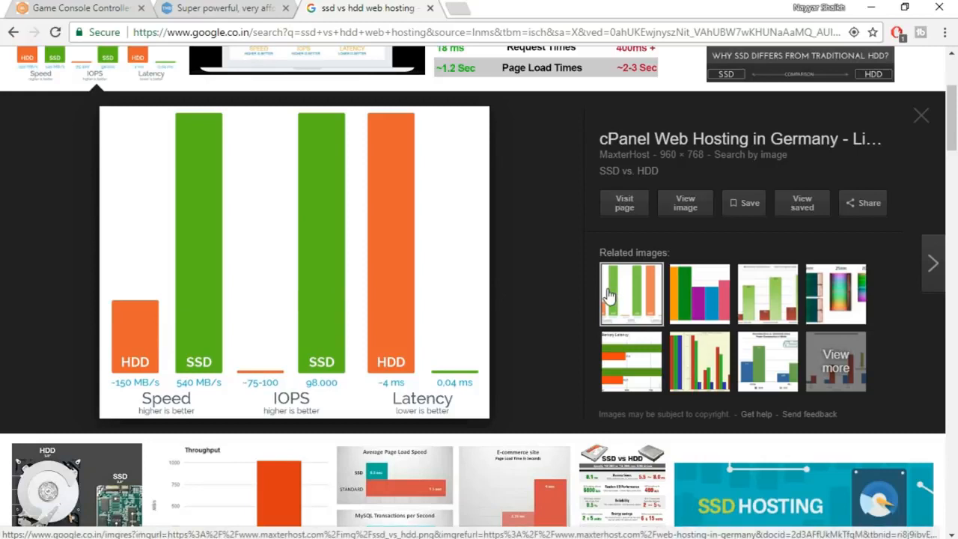
click(429, 8)
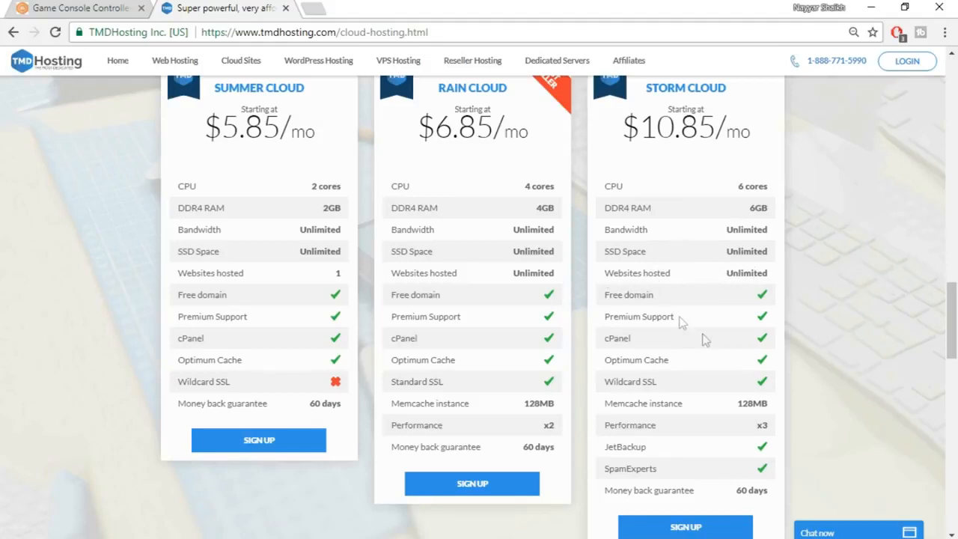
click(93, 8)
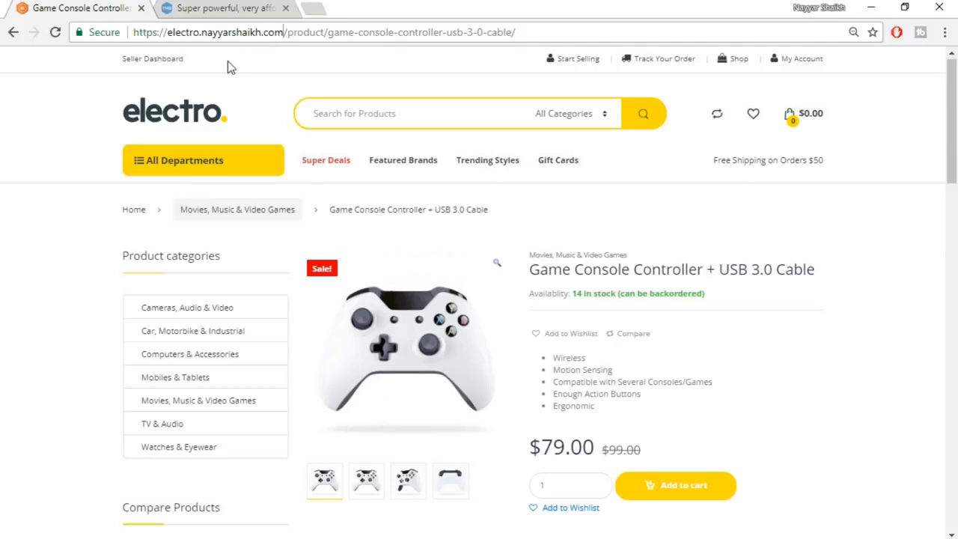
click(225, 8)
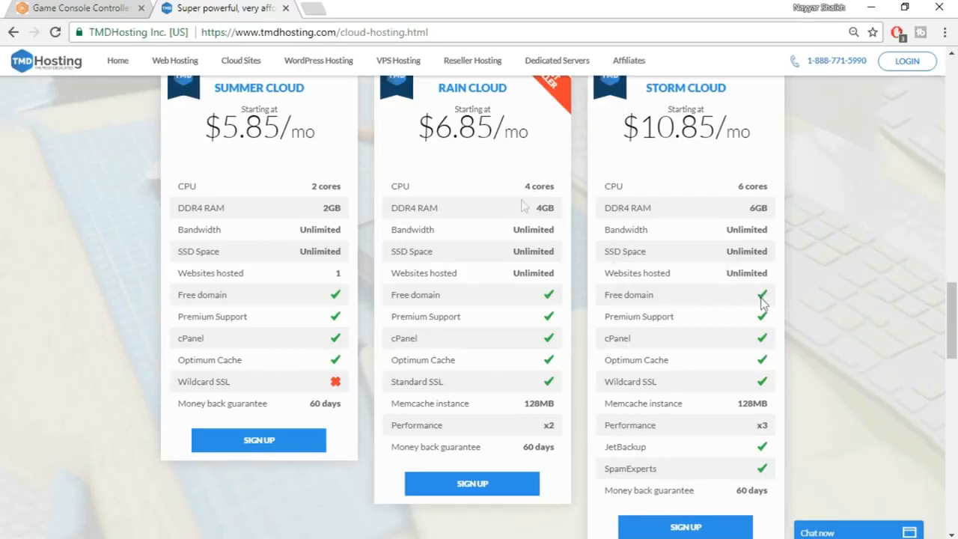
click(113, 6)
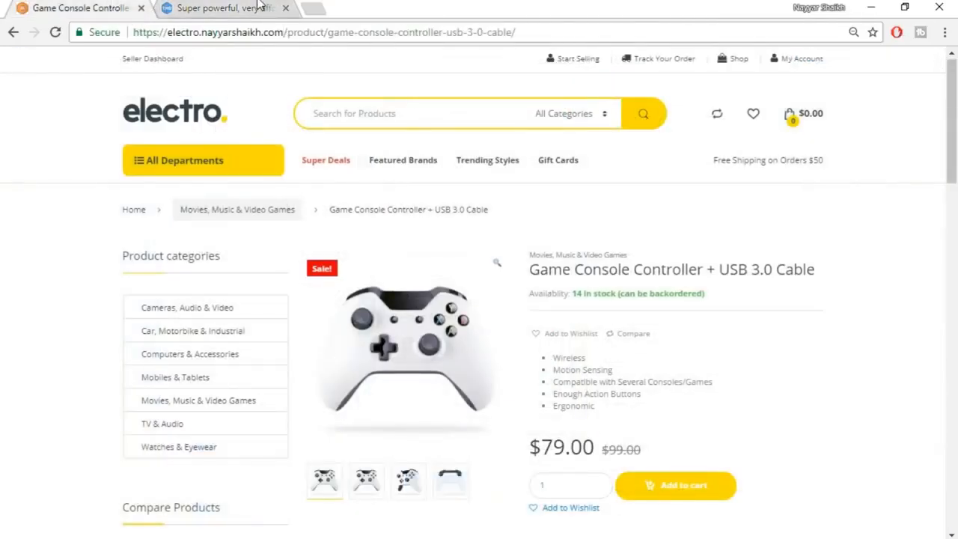
click(261, 7)
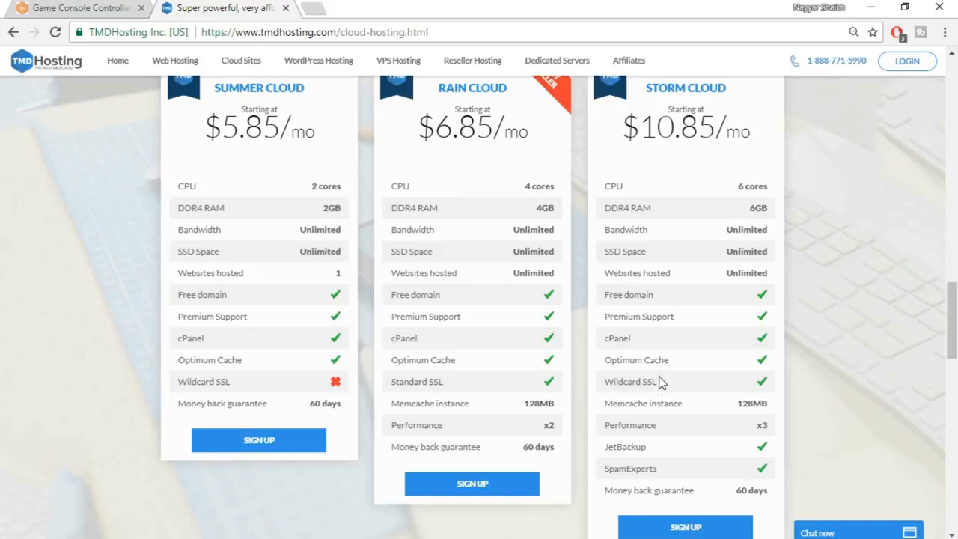
click(71, 8)
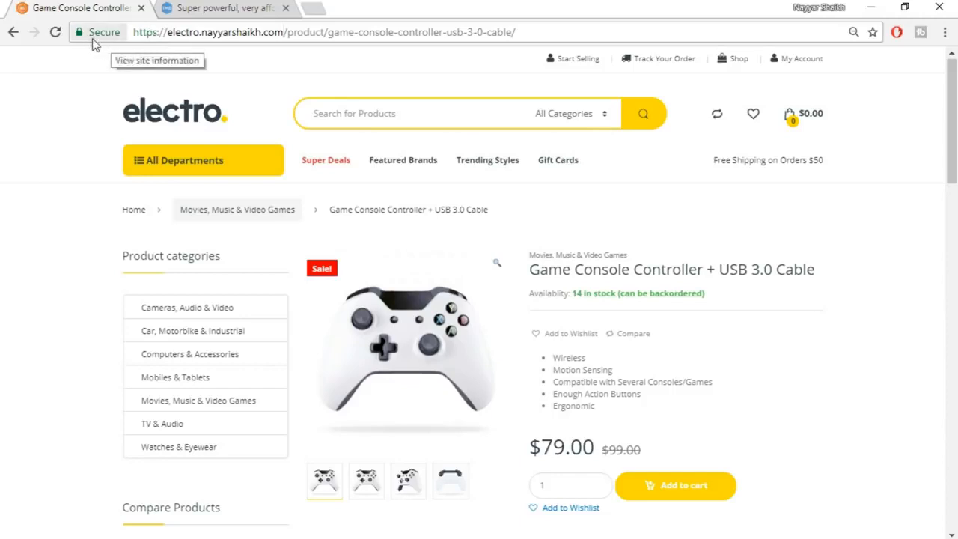
click(224, 6)
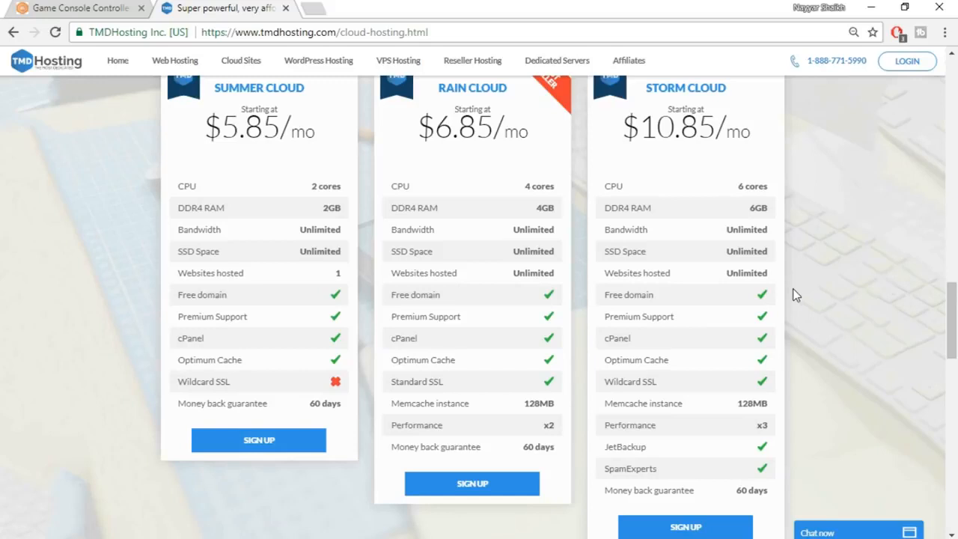
drag(605, 382, 658, 382)
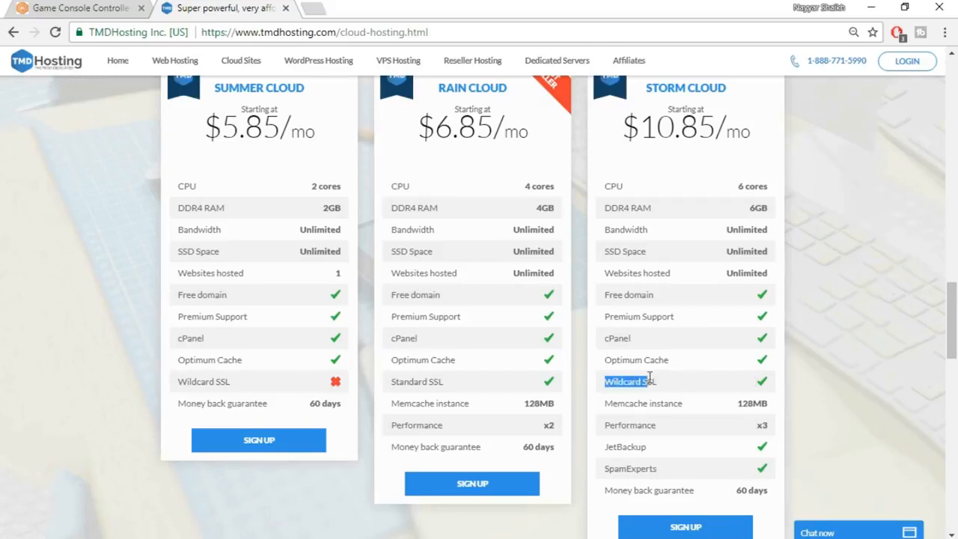
click(693, 379)
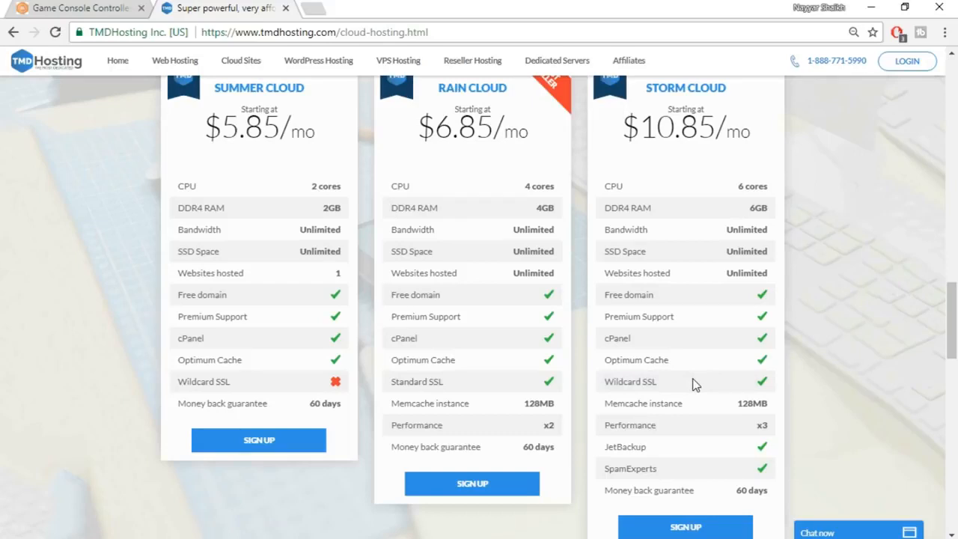
click(121, 7)
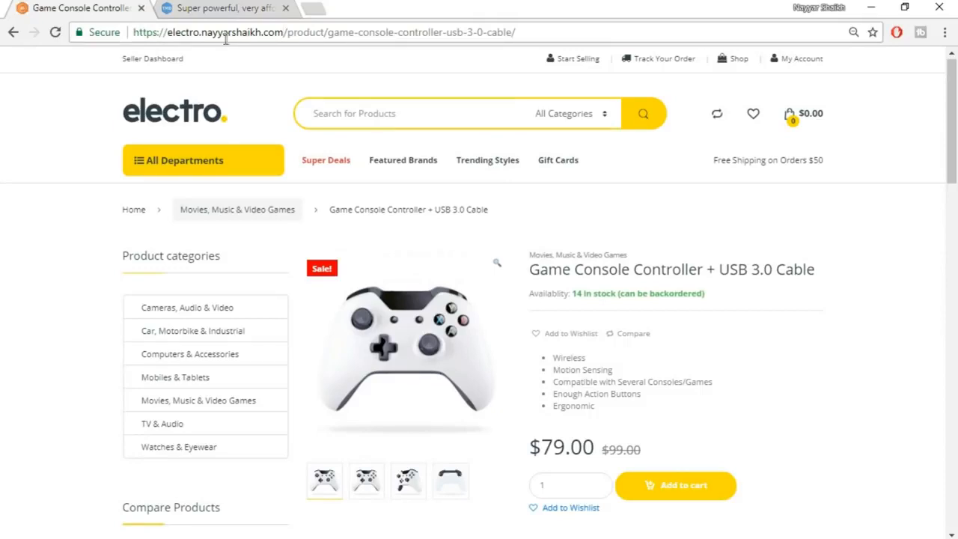
click(233, 6)
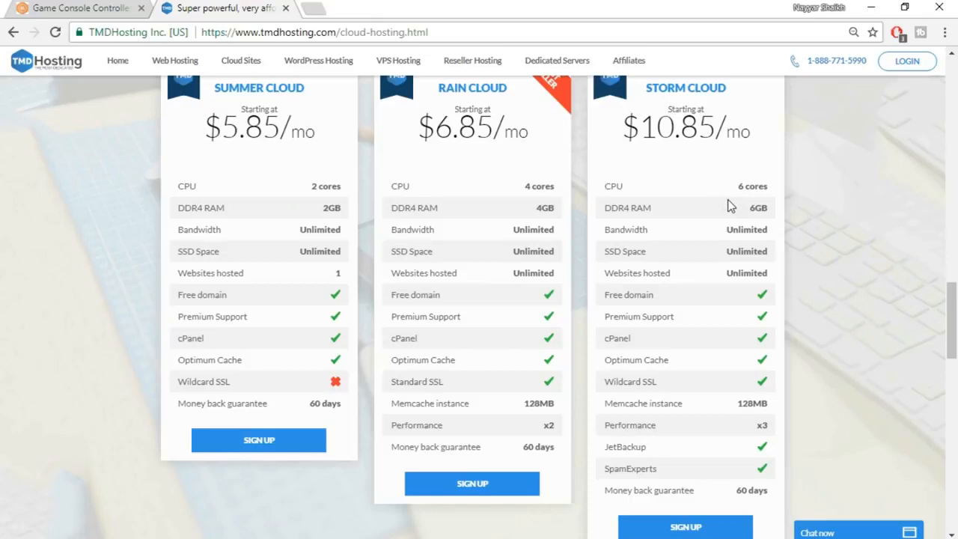
Compare the cloud plan cards and sign up for the Storm Cloud plan
scroll(359, 239, up, 1)
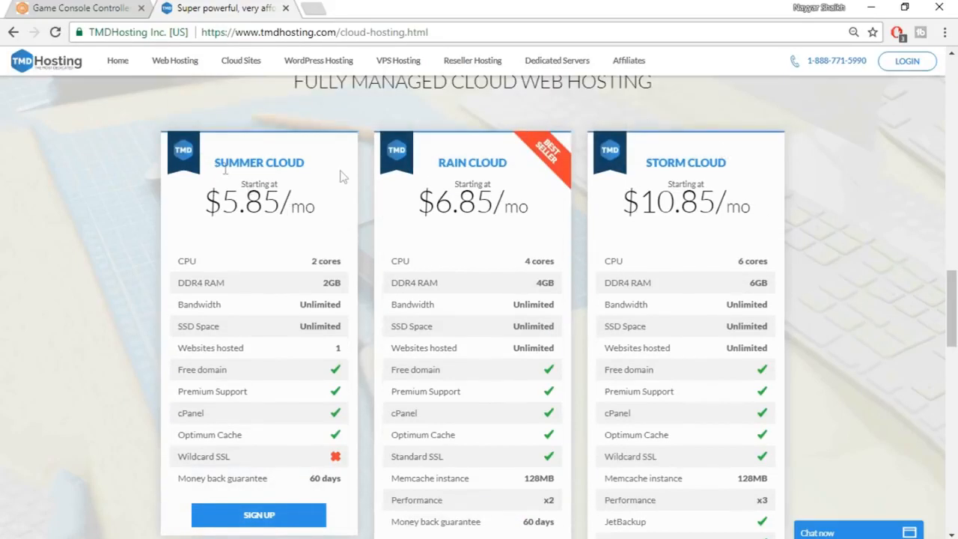
scroll(724, 204, down, 1)
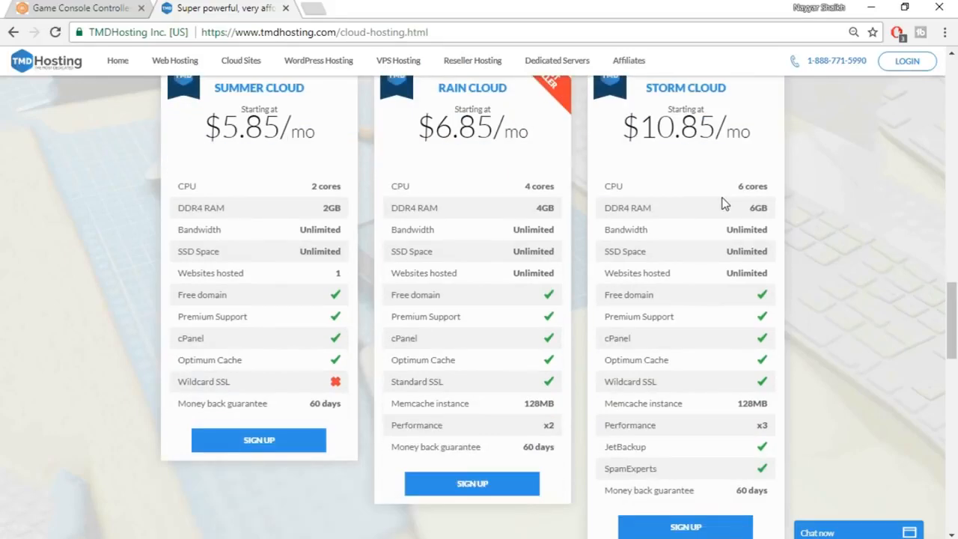
scroll(724, 208, up, 1)
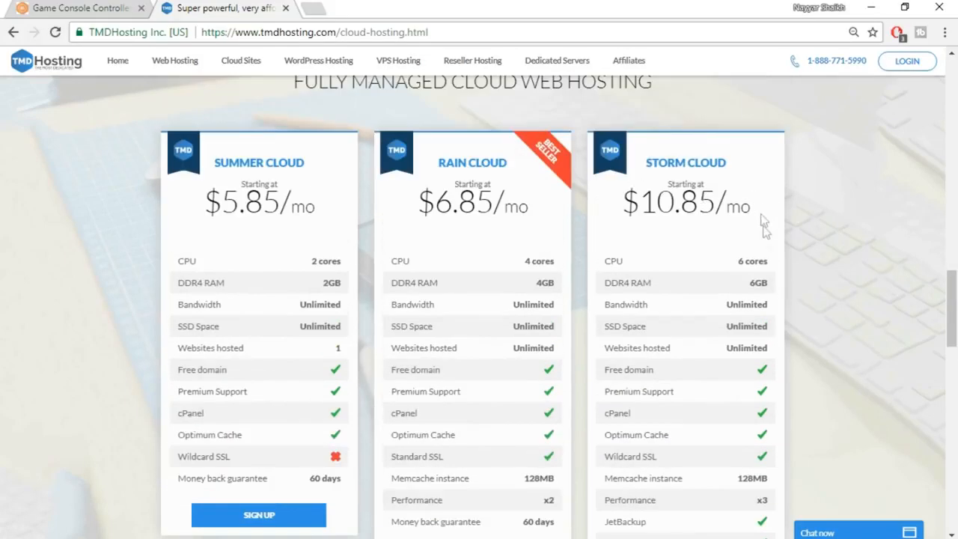
scroll(776, 270, down, 2)
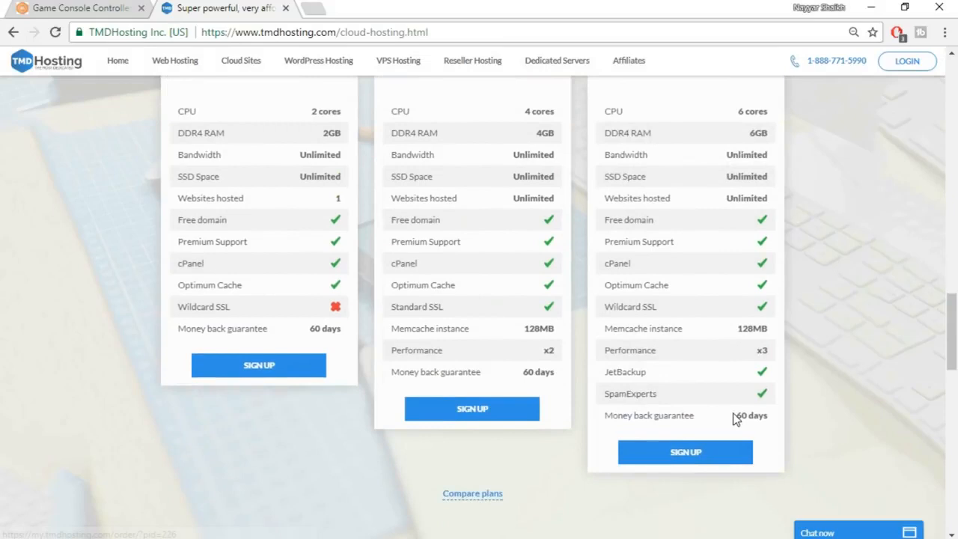
scroll(735, 389, up, 1)
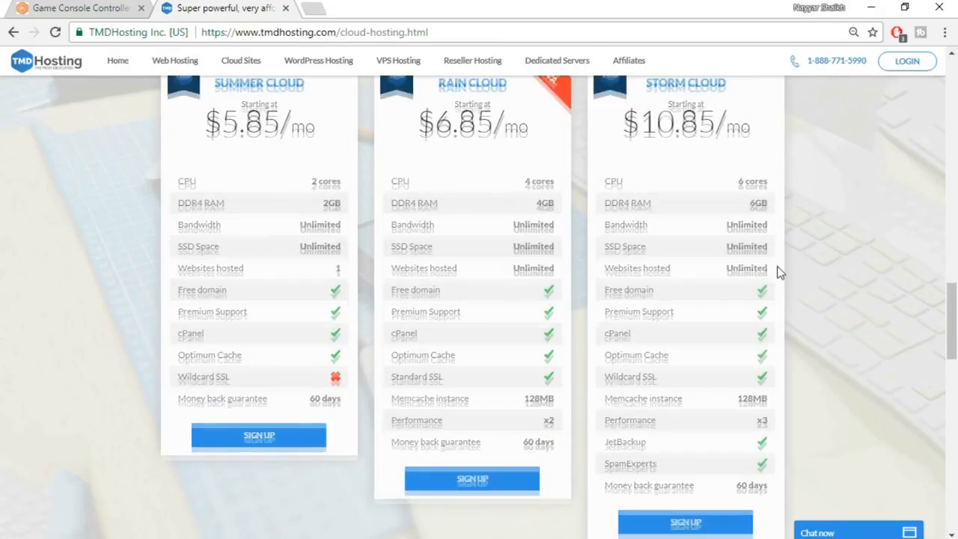
scroll(779, 272, down, 1)
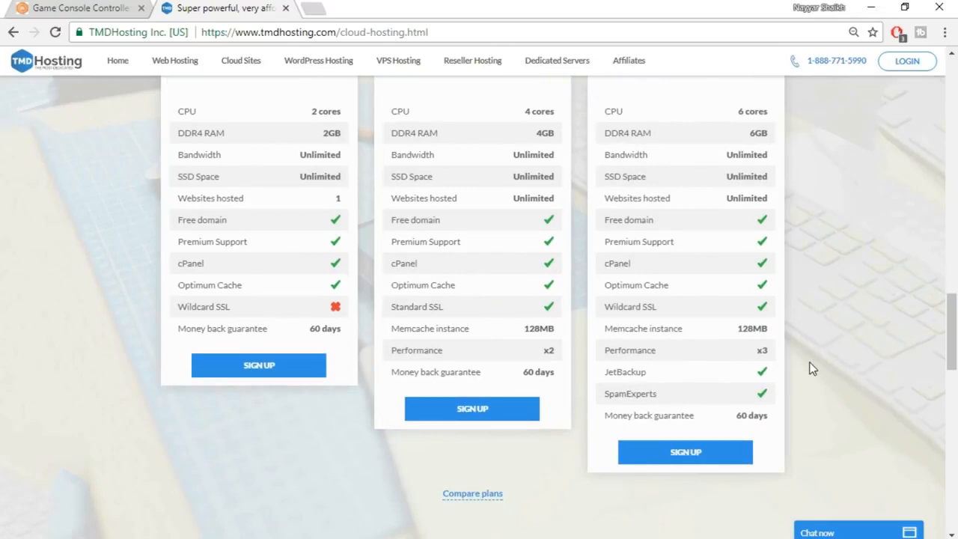
scroll(809, 374, up, 1)
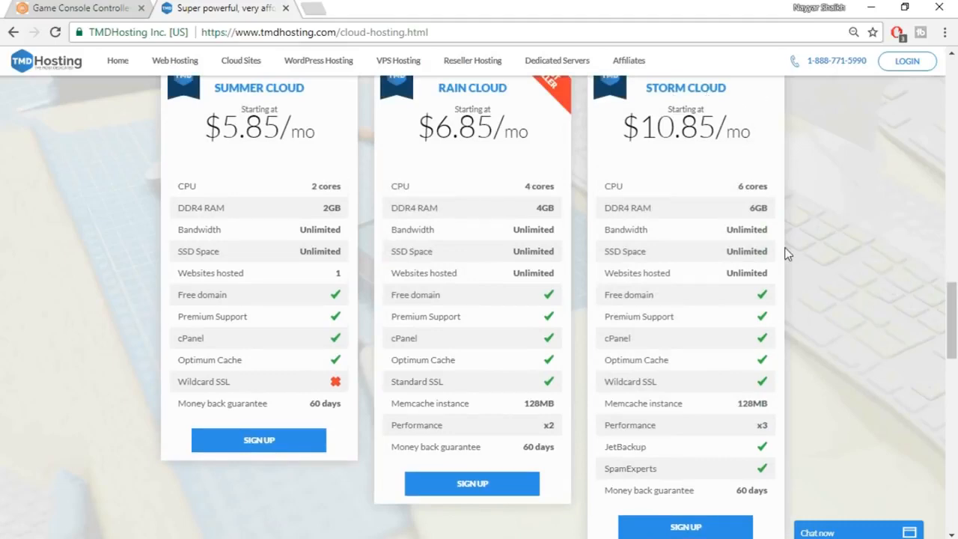
scroll(706, 192, up, 2)
scroll(738, 314, down, 3)
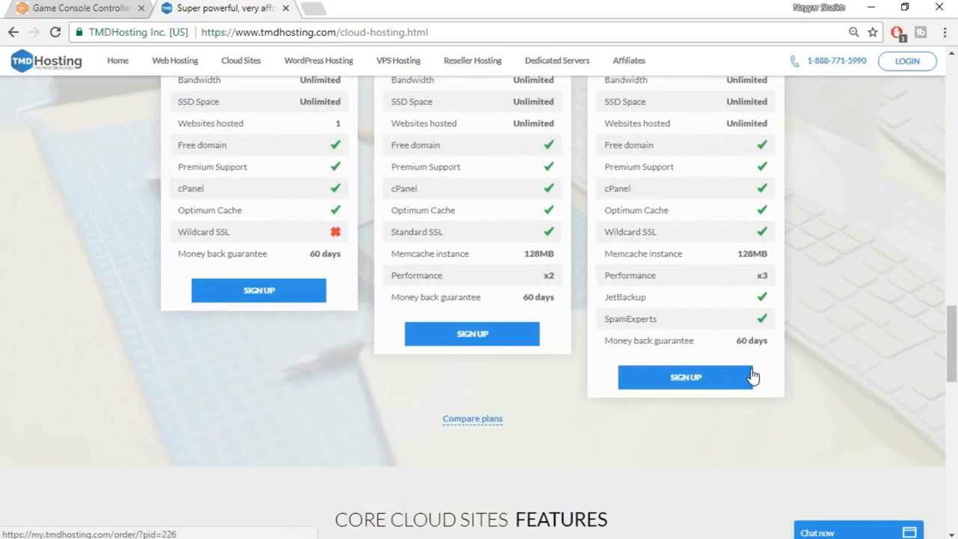
scroll(889, 349, up, 1)
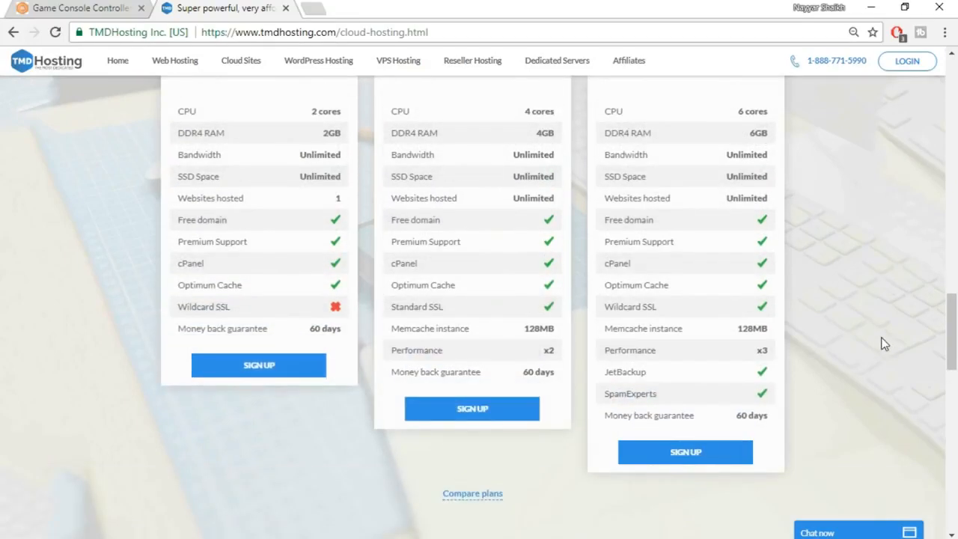
scroll(682, 413, down, 1)
click(694, 387)
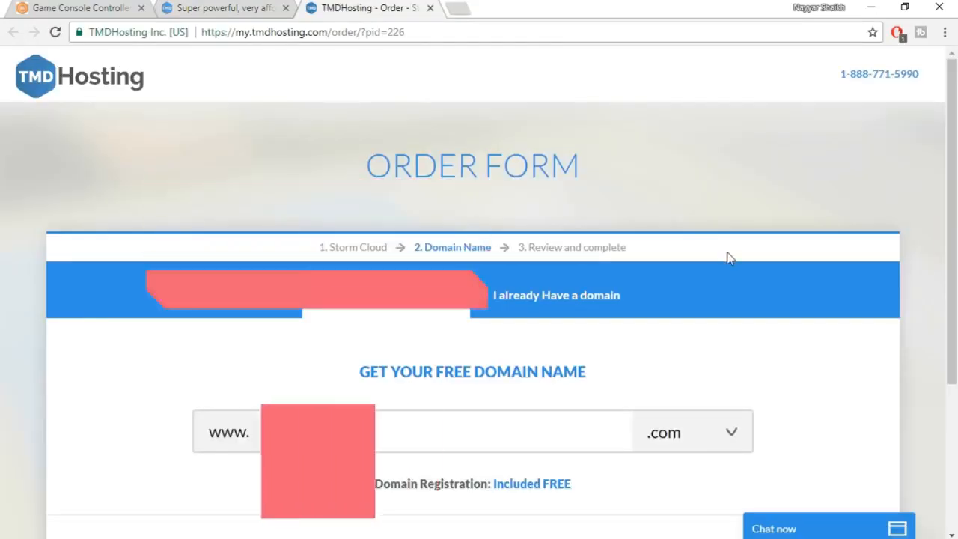
Choose 'I already Have a domain', paste the existing domain, and proceed
scroll(730, 257, down, 1)
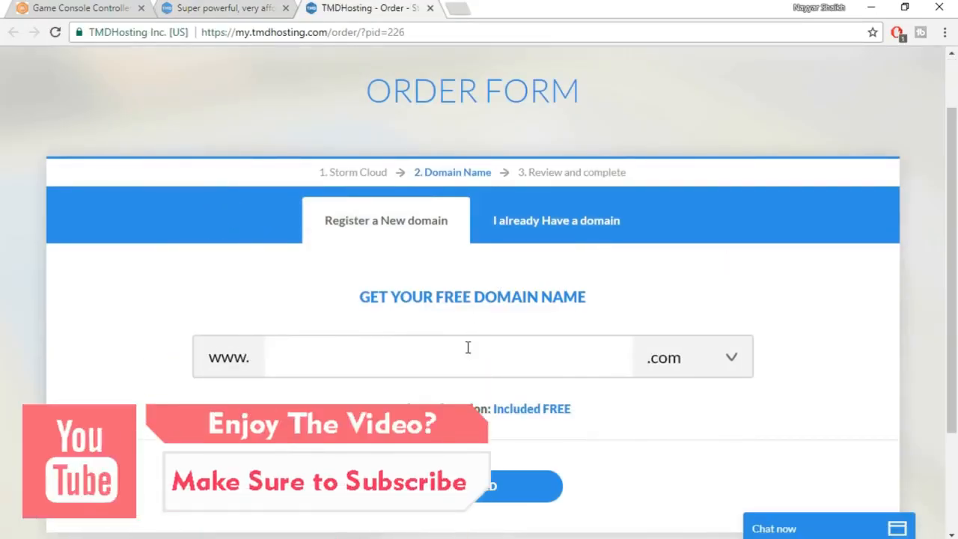
click(413, 363)
click(662, 360)
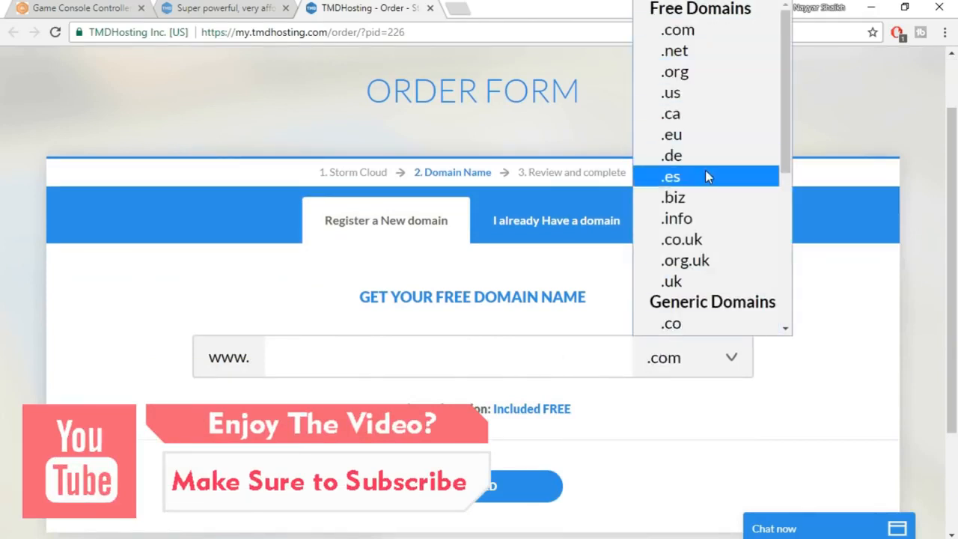
click(842, 282)
click(556, 225)
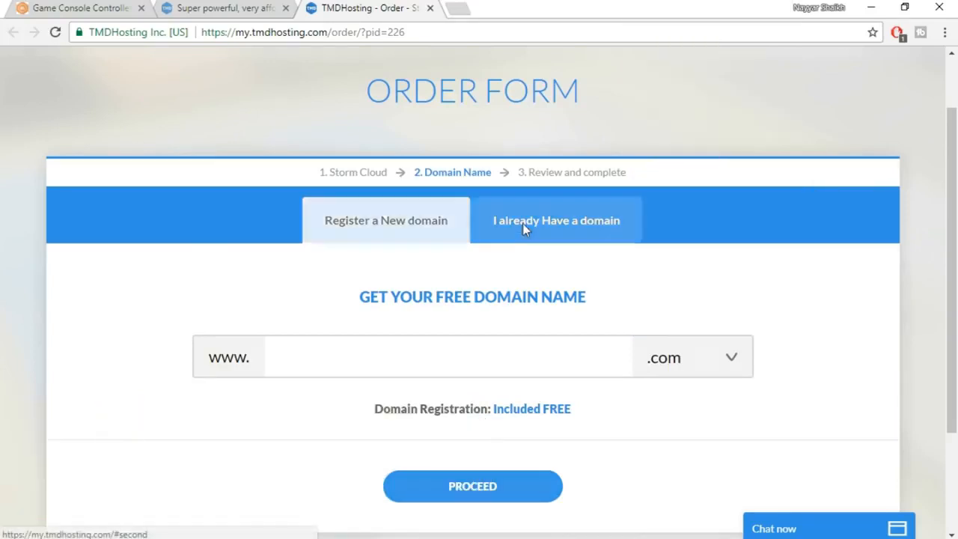
click(531, 358)
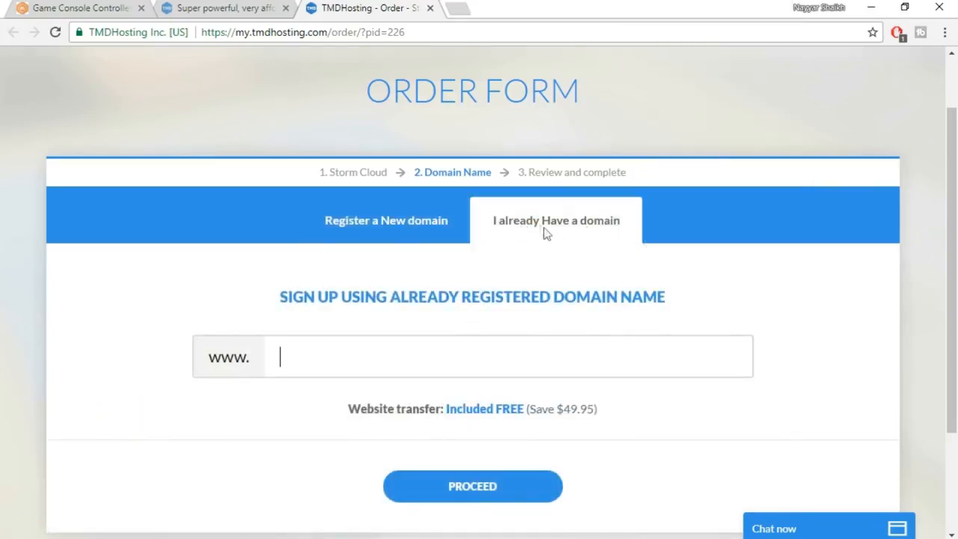
click(416, 235)
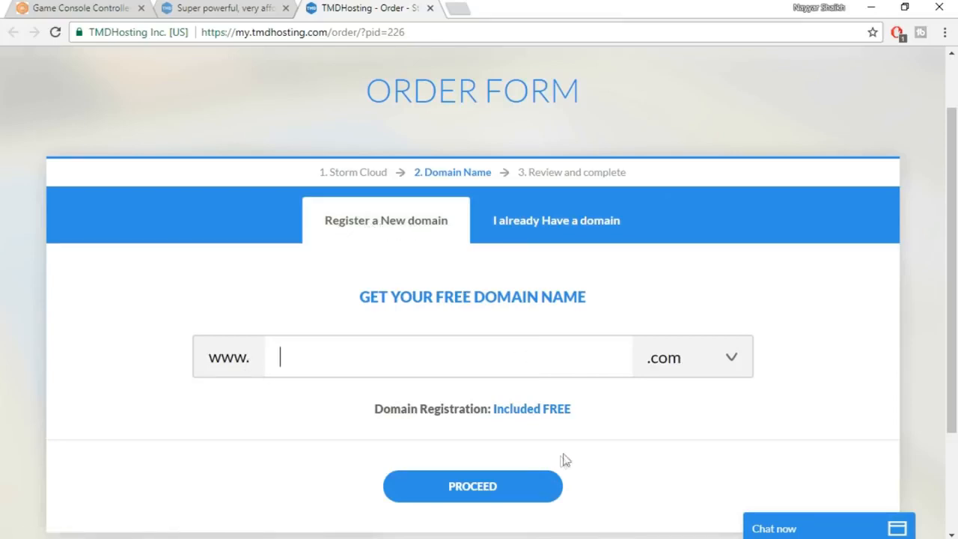
click(529, 233)
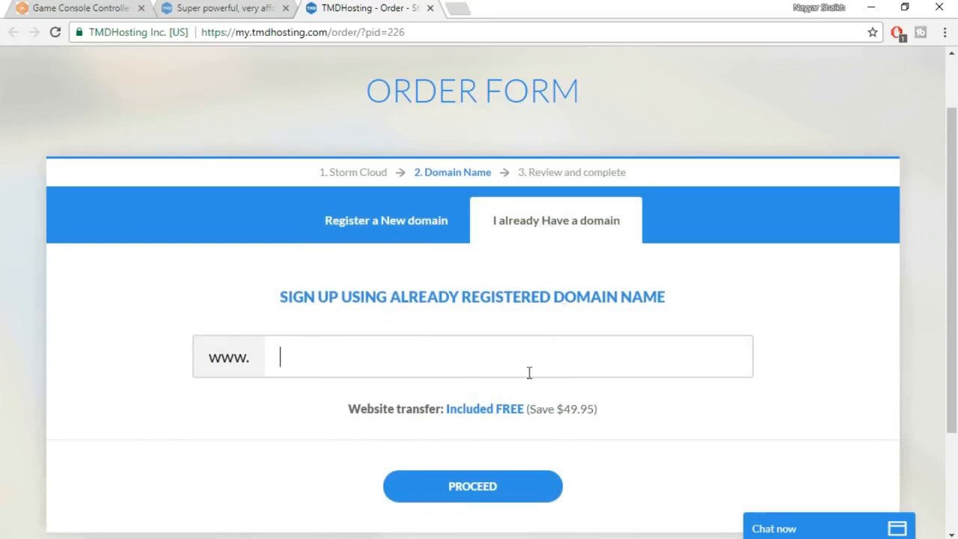
text(nayyarshaikh.com)
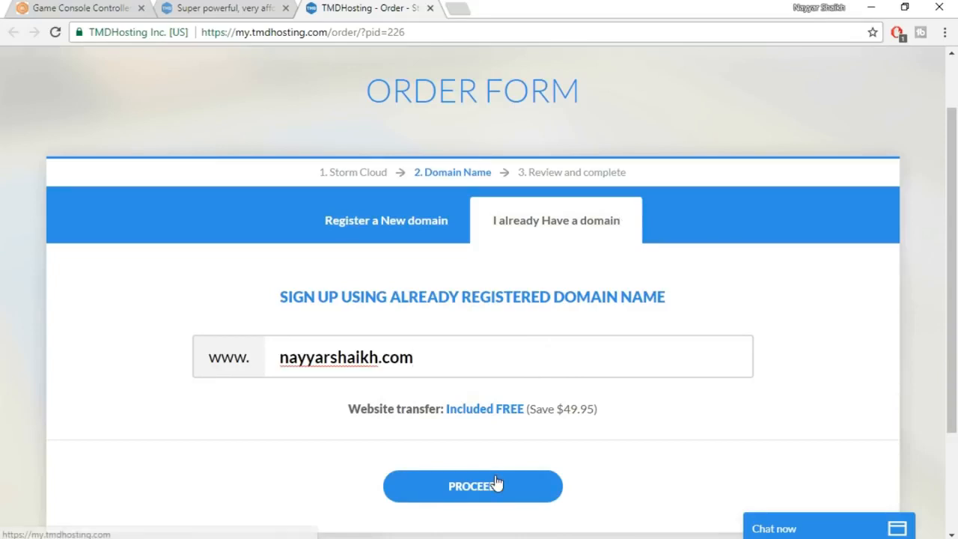
click(497, 486)
scroll(868, 281, down, 2)
scroll(869, 281, down, 1)
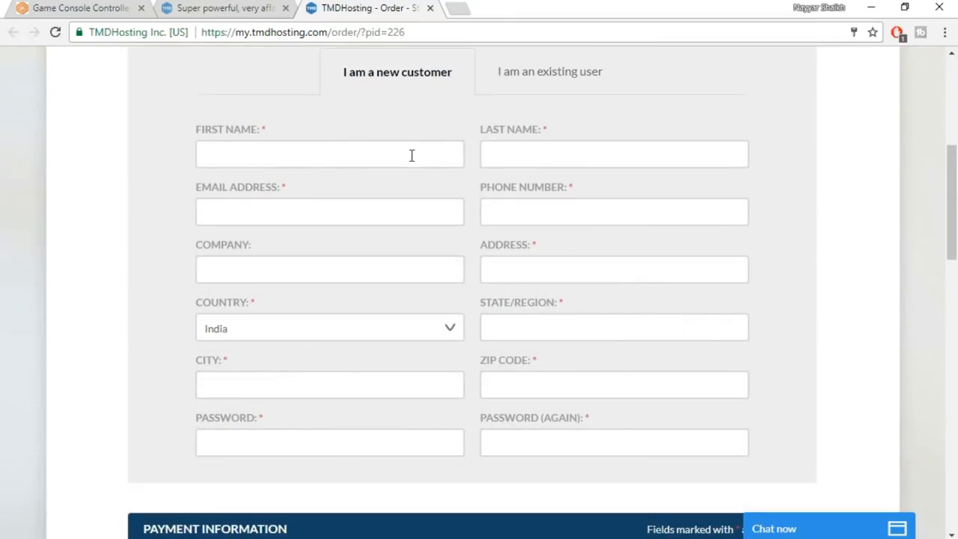
scroll(717, 302, down, 5)
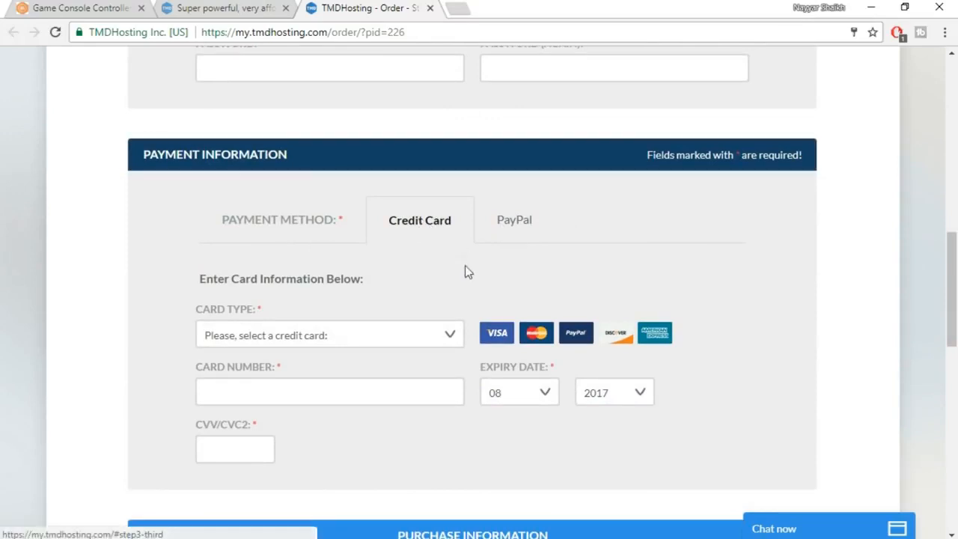
click(533, 225)
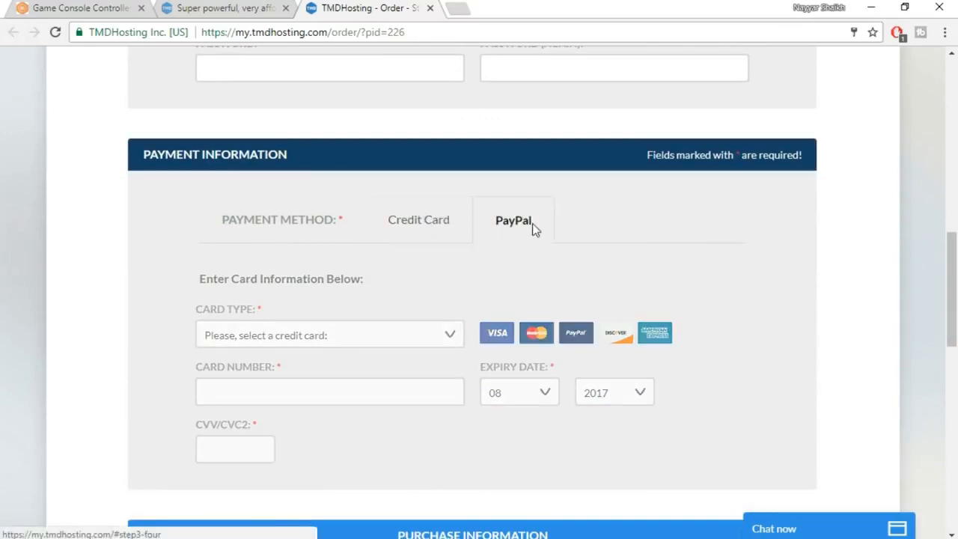
click(428, 226)
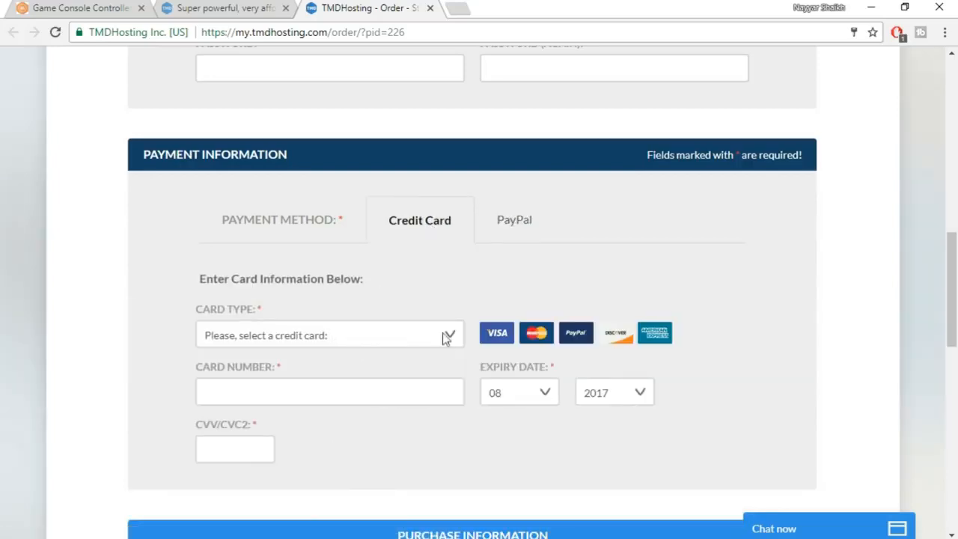
scroll(809, 394, down, 6)
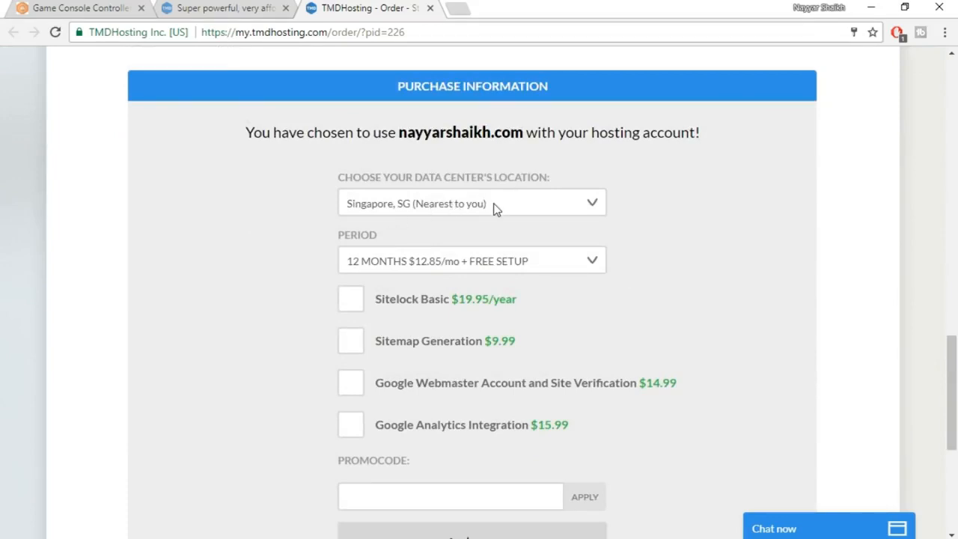
click(544, 205)
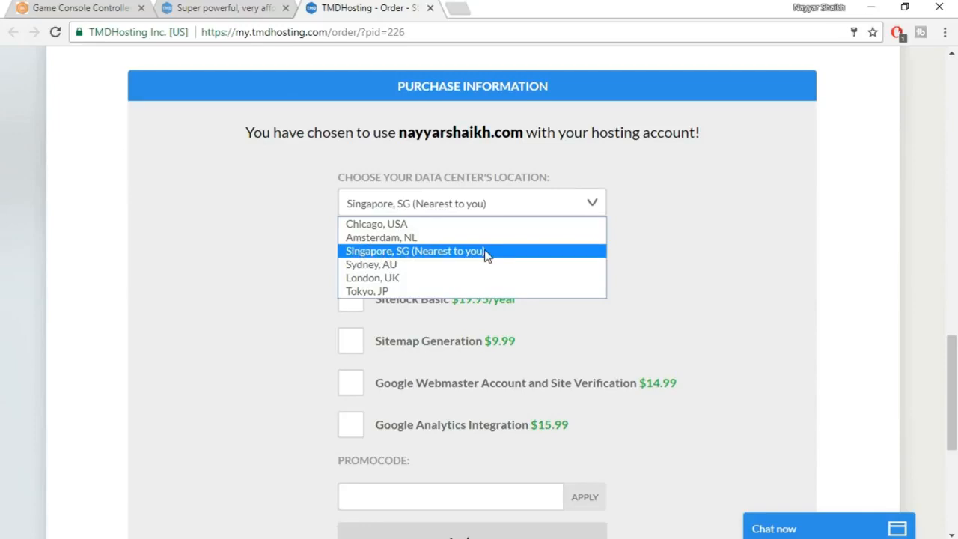
click(460, 252)
scroll(730, 255, down, 1)
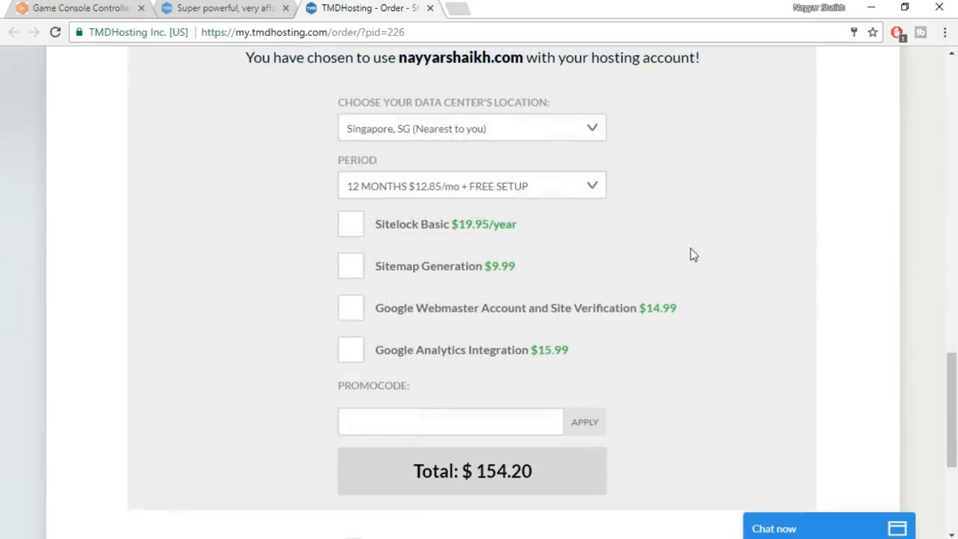
click(442, 187)
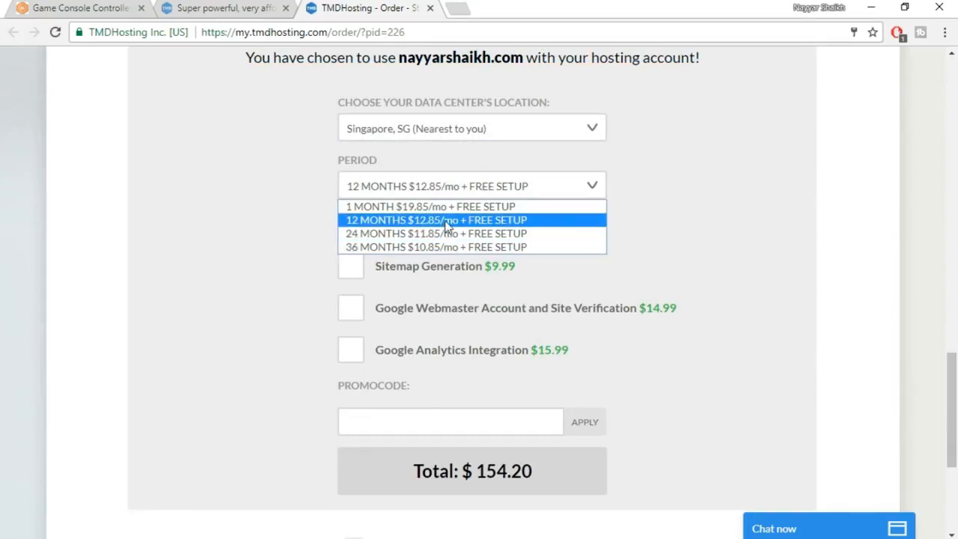
click(442, 220)
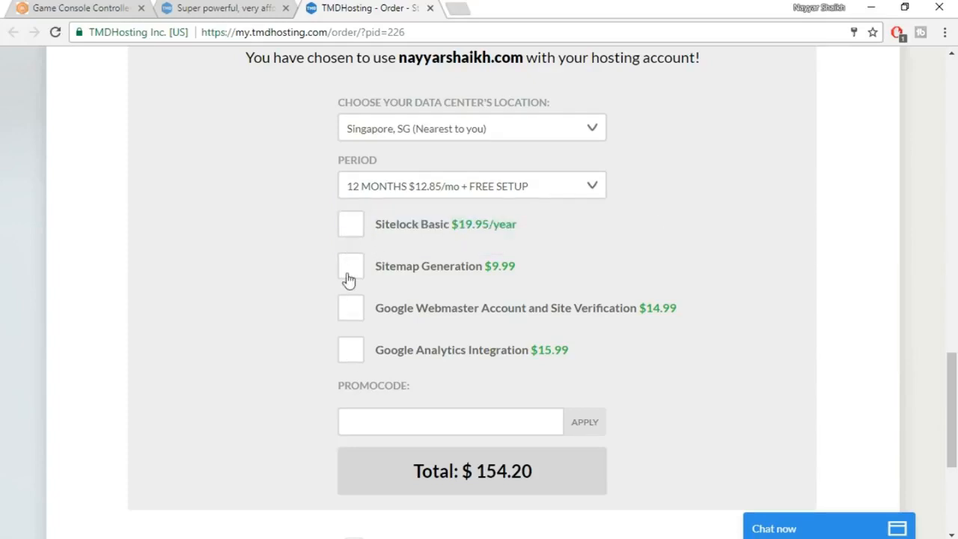
scroll(667, 298, down, 1)
scroll(667, 298, down, 2)
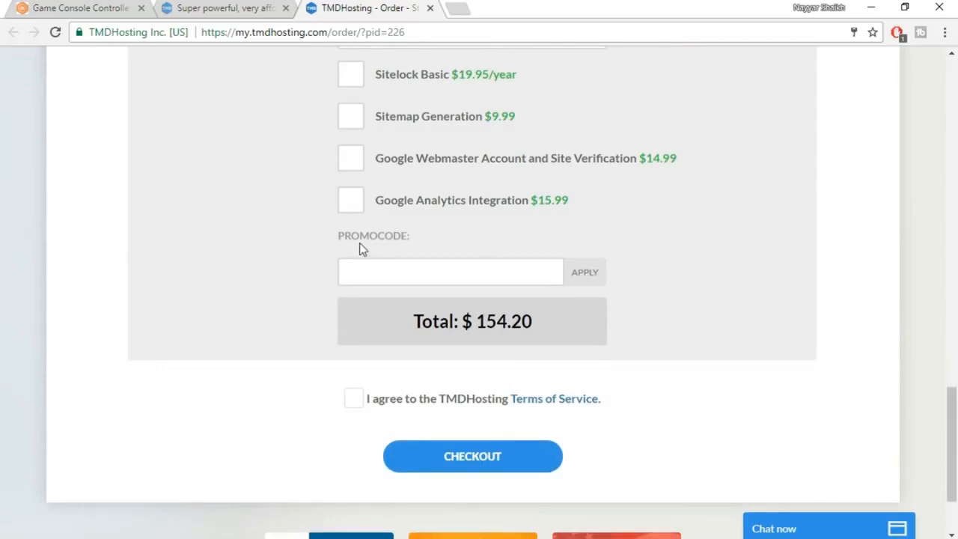
Apply the 7% promo code and agree to the TMDHosting Terms of Service
click(458, 274)
text(NAYYARYT)
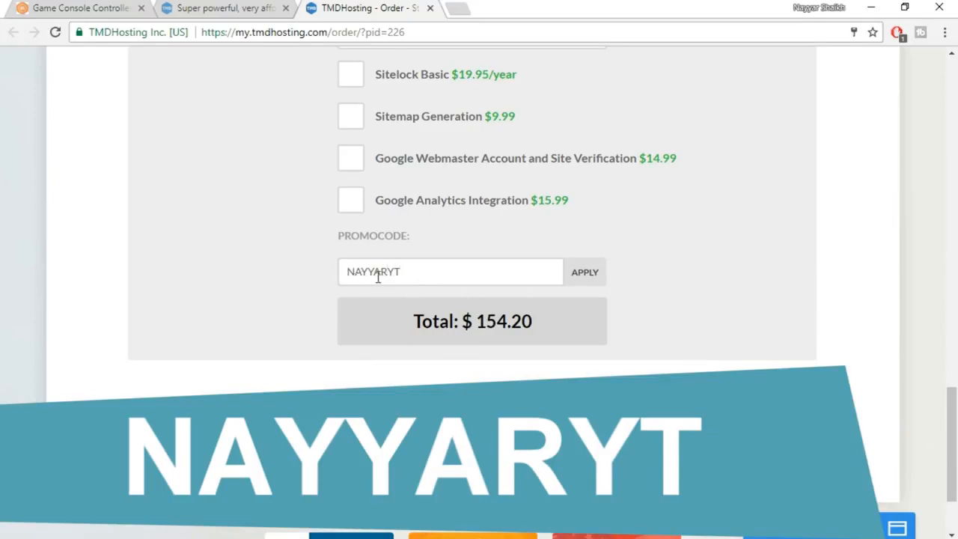
click(593, 276)
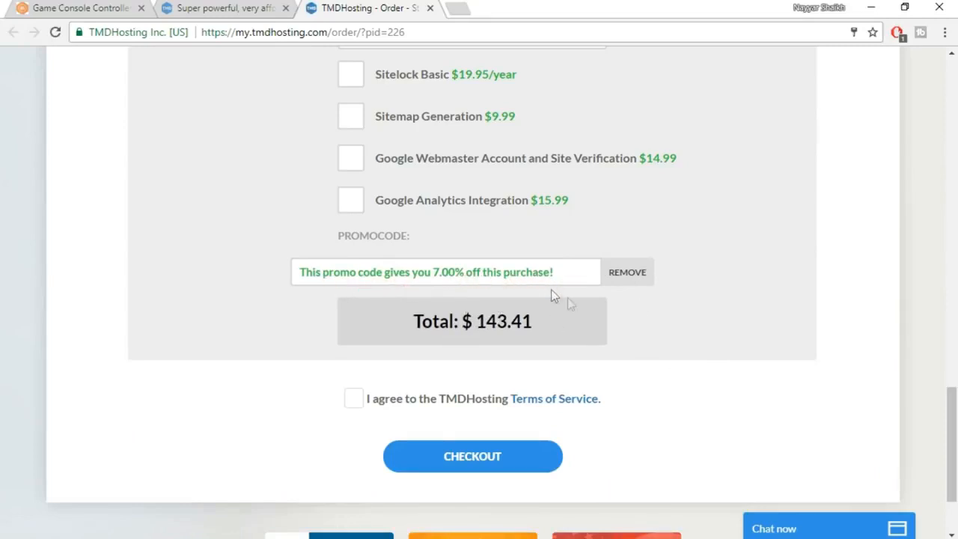
click(353, 401)
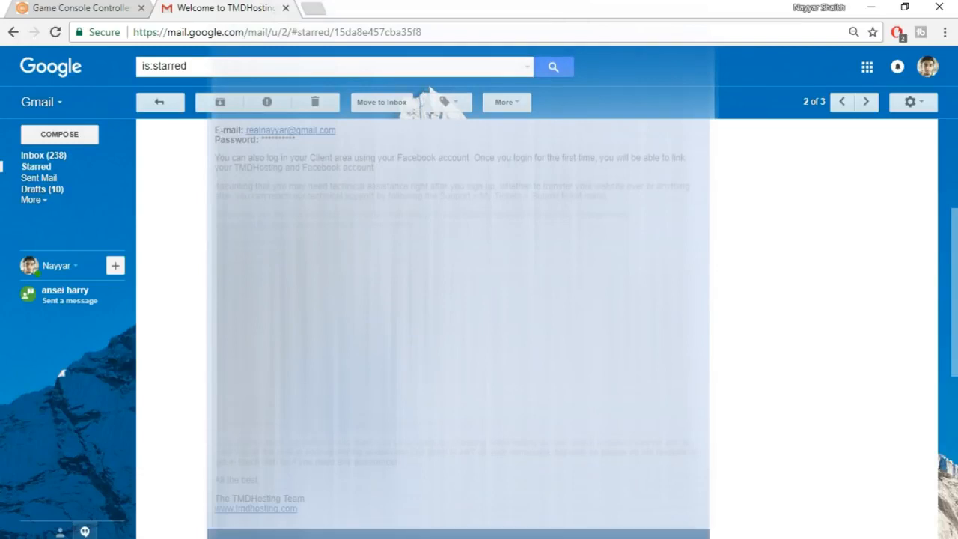
Open the welcome email's cPanel link in a new tab and go to the cPanel login page
right_click(327, 220)
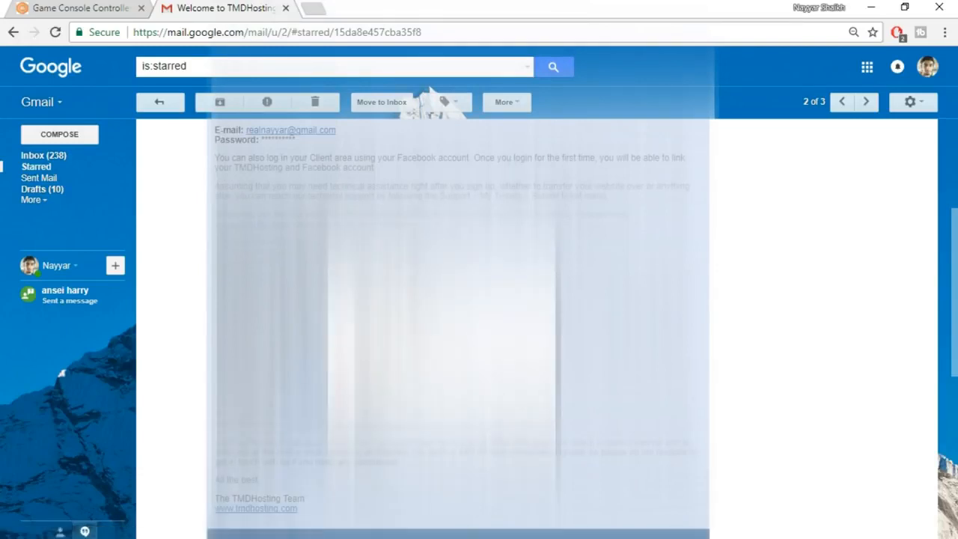
click(360, 230)
click(359, 7)
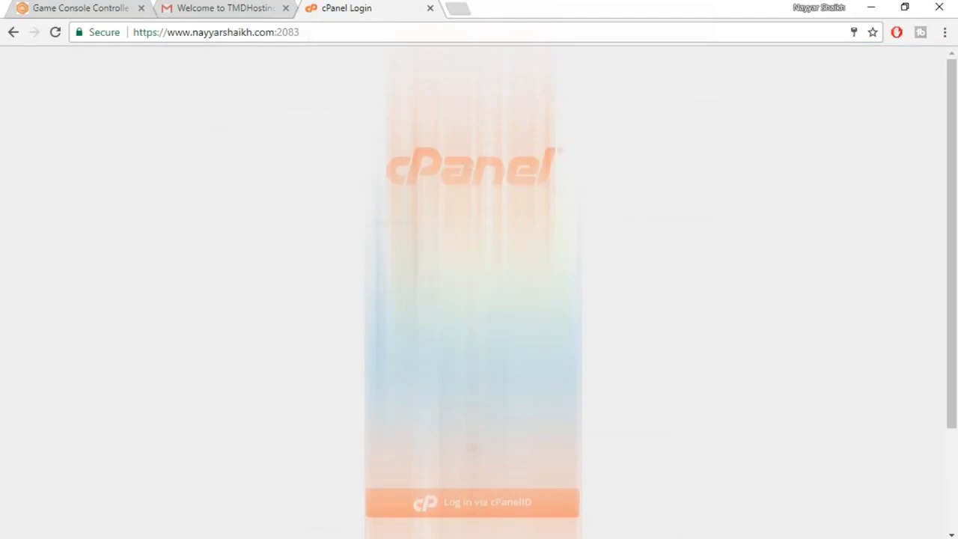
click(246, 6)
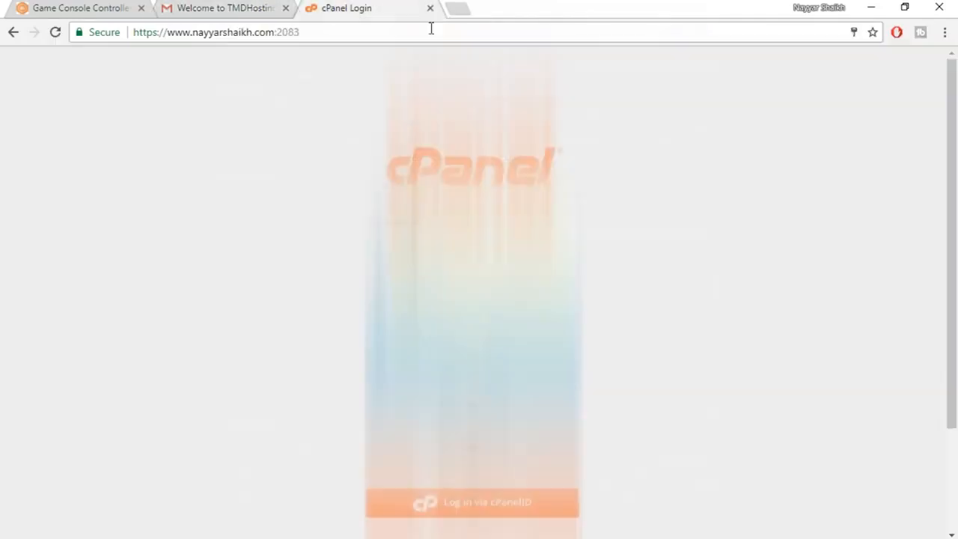
click(409, 9)
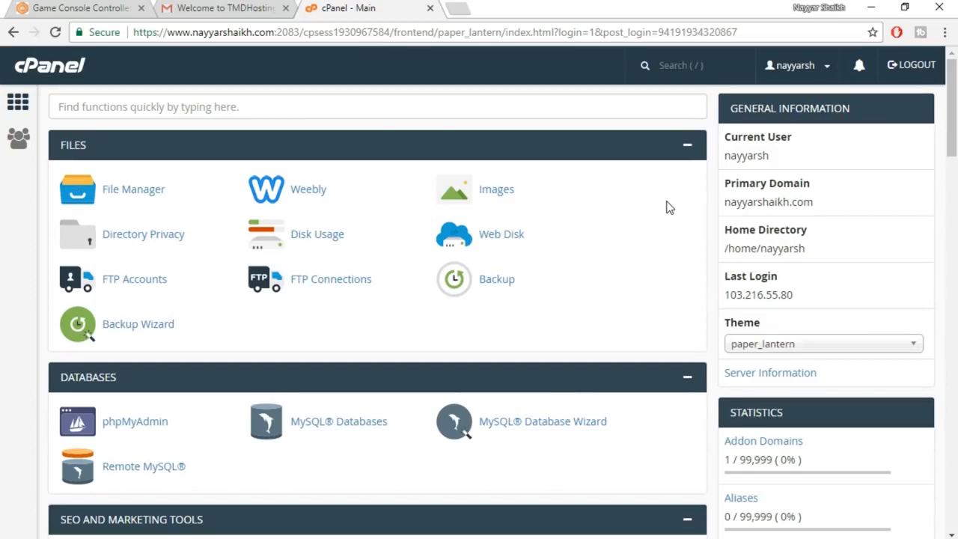
Scroll down to Softaculous Apps Installer and open the WordPress 4.8.1 installer
scroll(664, 237, down, 10)
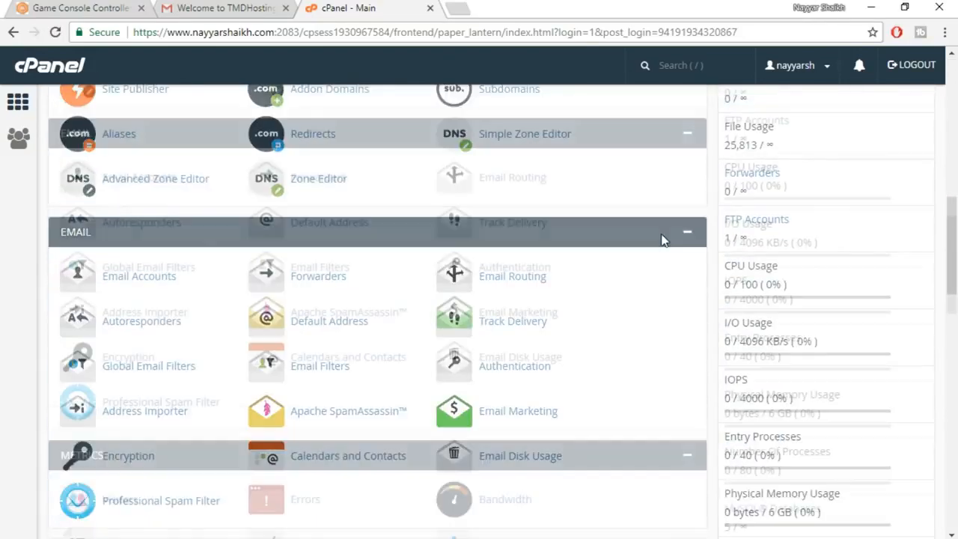
scroll(661, 239, down, 15)
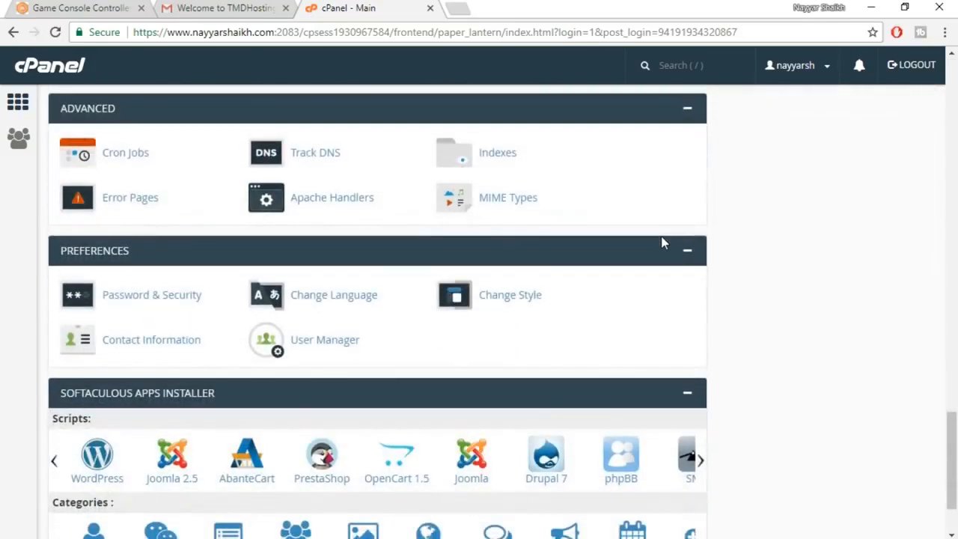
scroll(662, 242, down, 2)
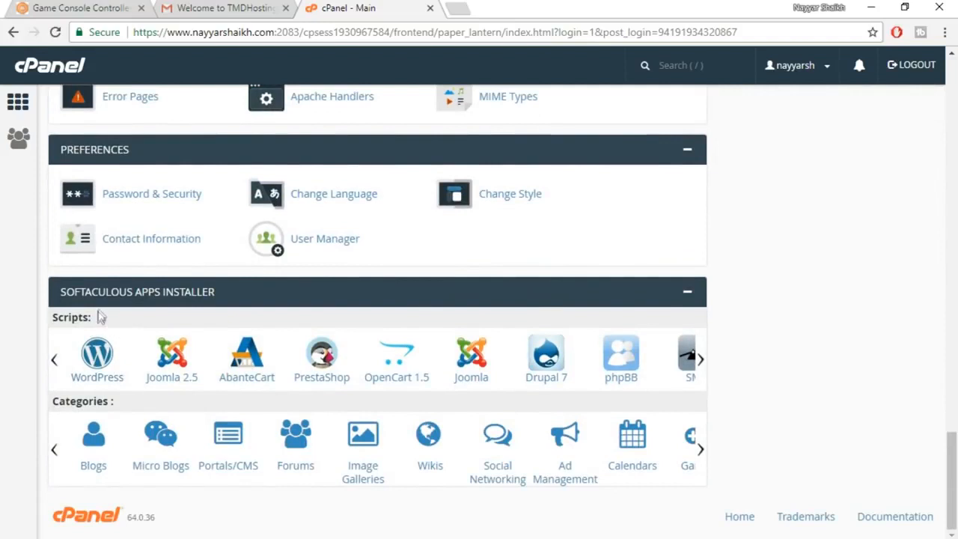
click(101, 379)
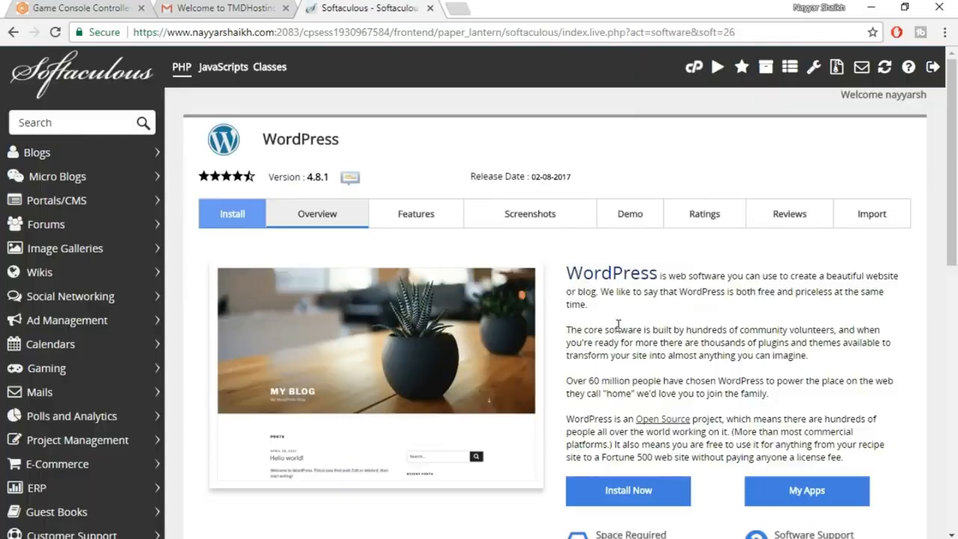
click(649, 492)
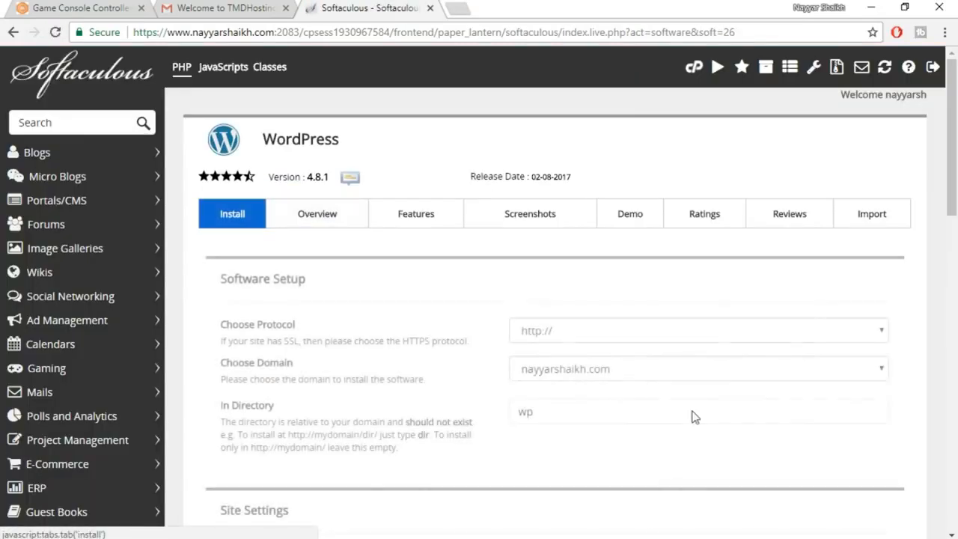
click(605, 334)
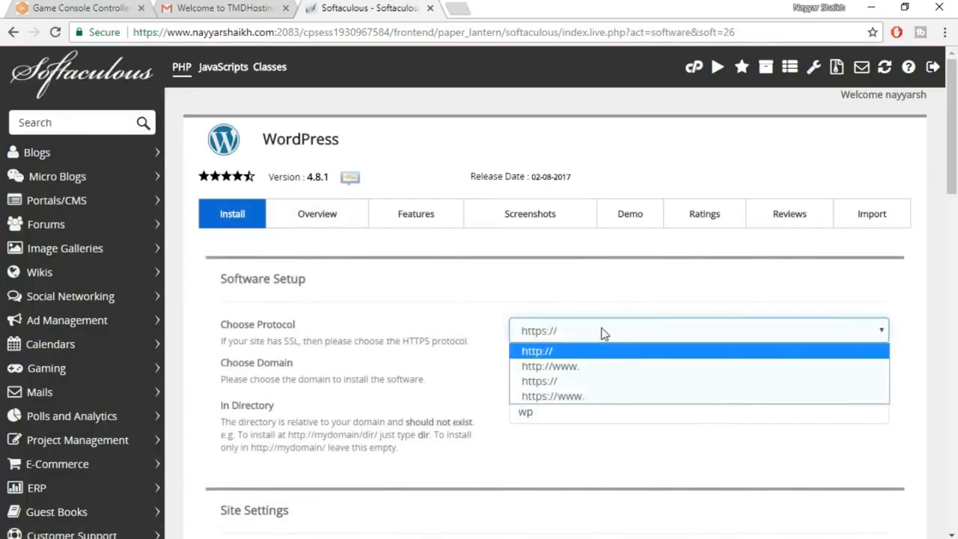
click(572, 398)
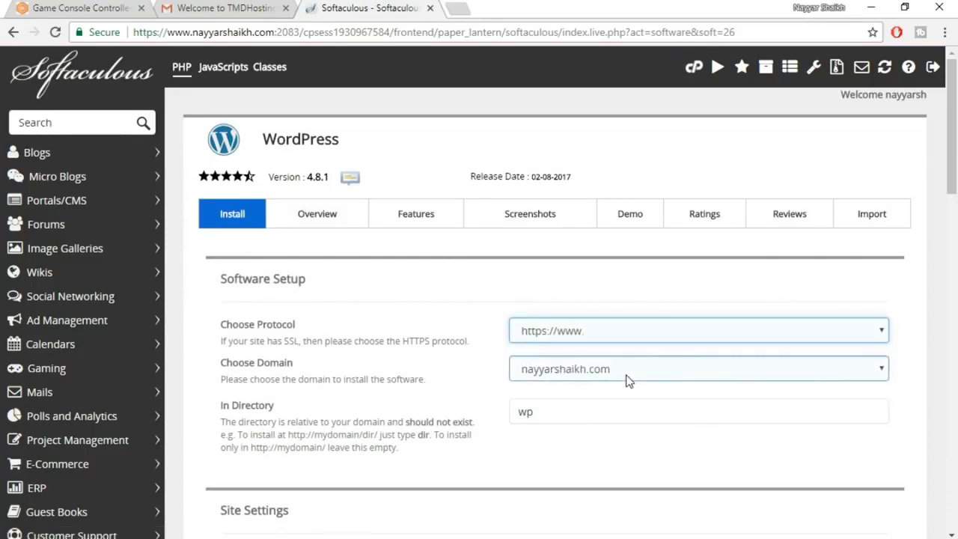
click(620, 374)
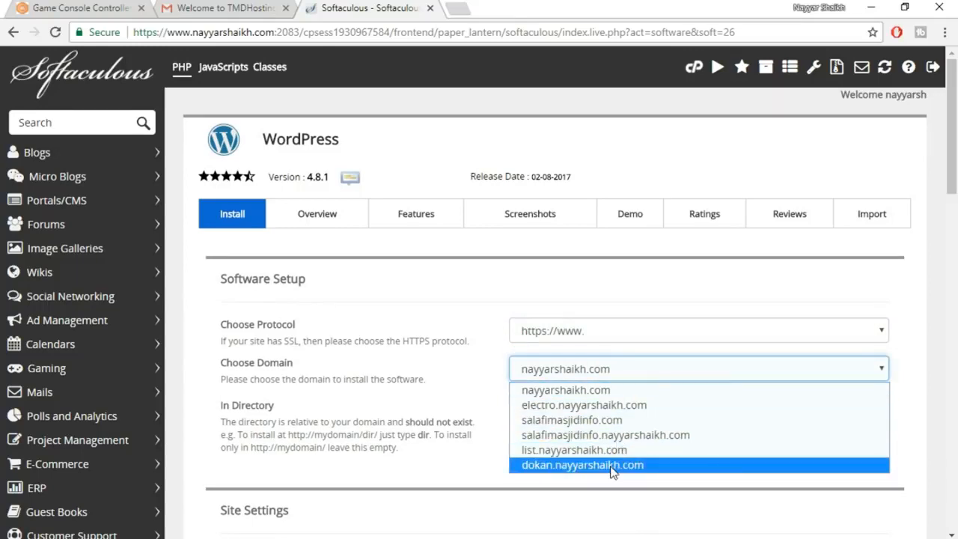
Delete 'wp' from the In Directory field so WordPress installs at the domain root
scroll(612, 454, down, 1)
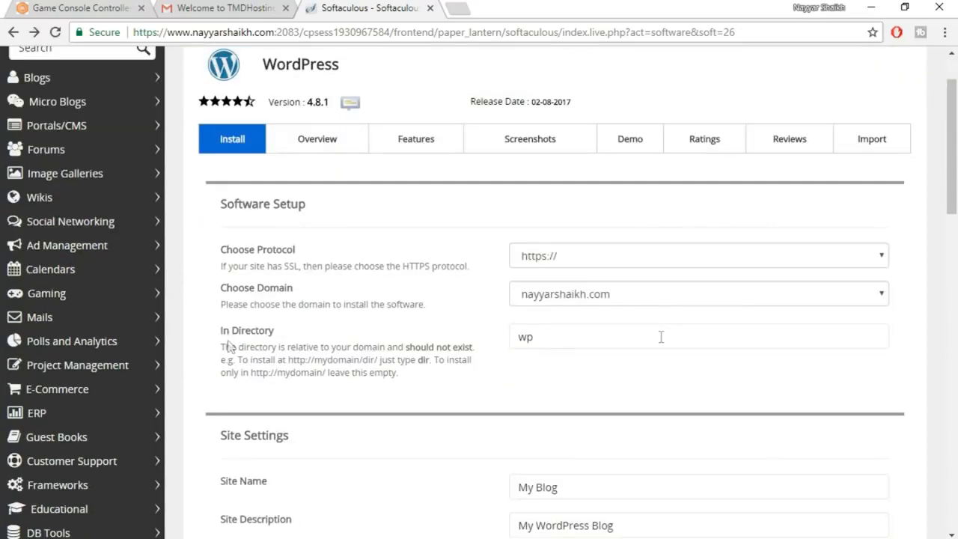
drag(644, 338, 474, 344)
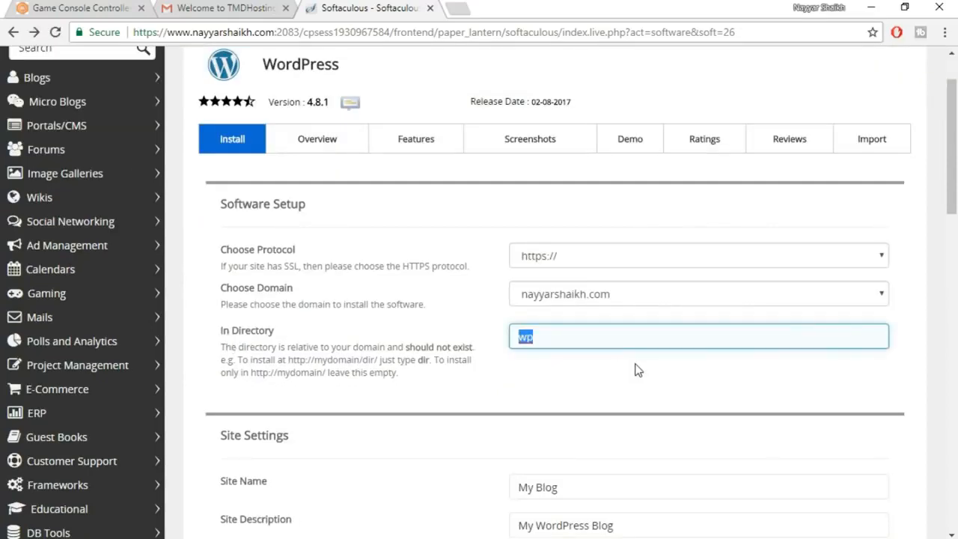
drag(608, 340, 509, 348)
key(BackSpace)
scroll(680, 407, down, 3)
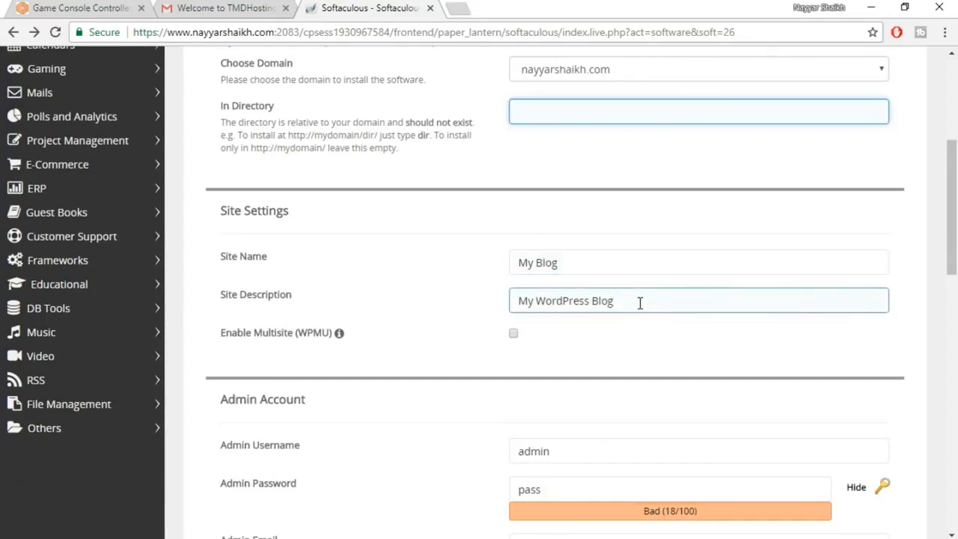
Replace the default admin username and password with the owner's own credentials
scroll(666, 330, down, 2)
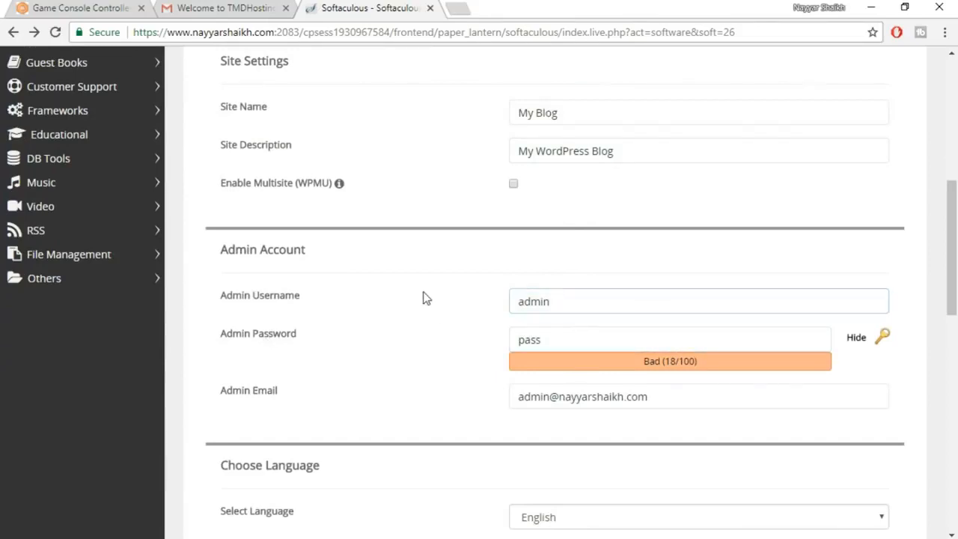
double_click(515, 295)
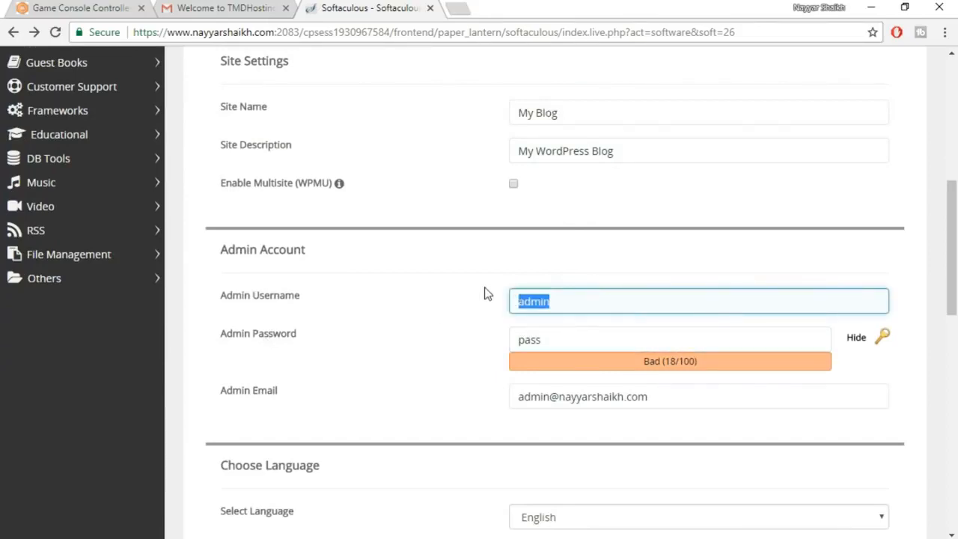
text(N)
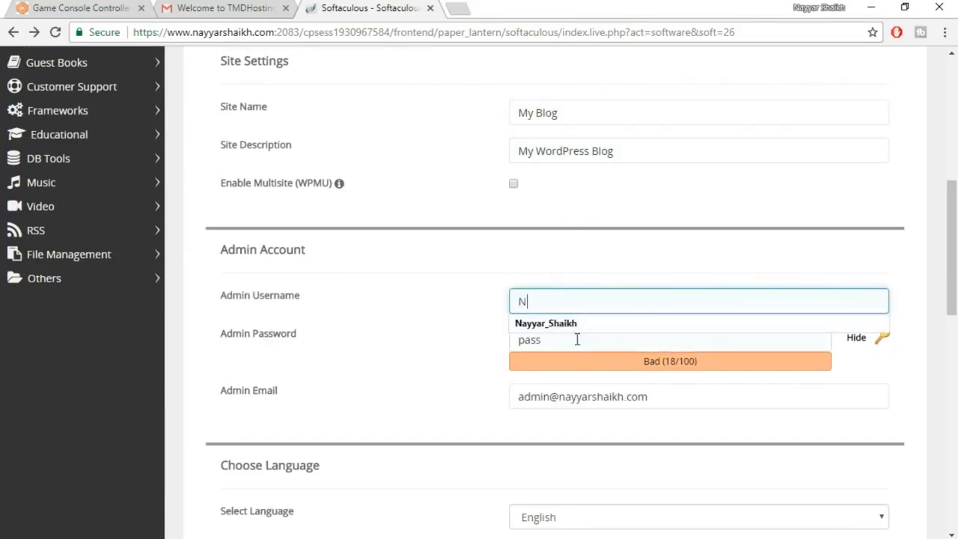
click(555, 322)
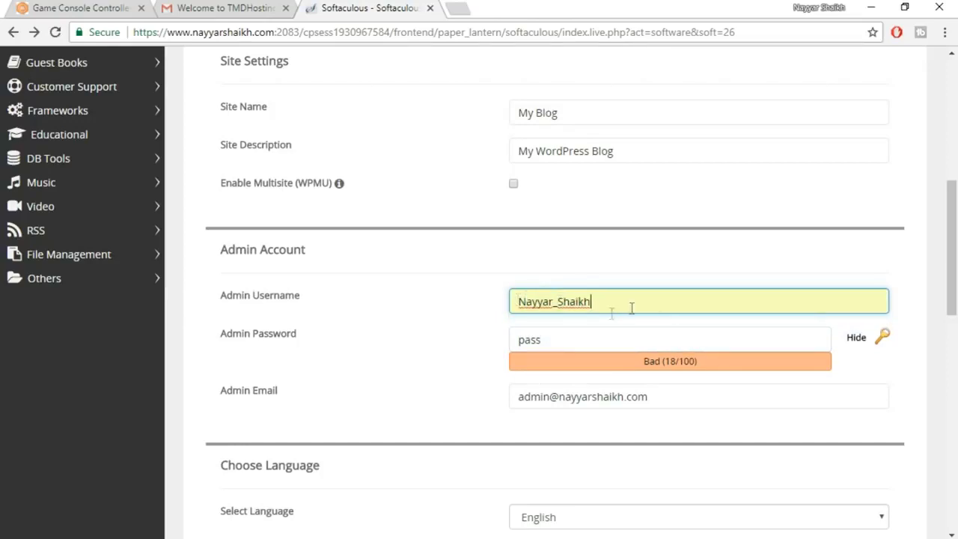
drag(556, 342, 495, 330)
click(857, 338)
key(ctrl+v)
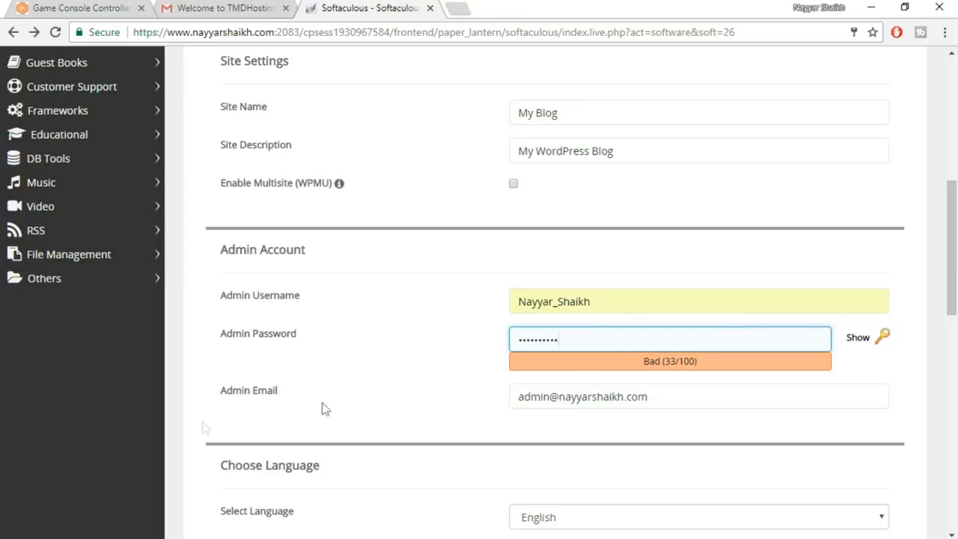
Replace the admin e-mail with the owner's saved address and scroll down to finish the install
click(666, 395)
drag(661, 396, 501, 400)
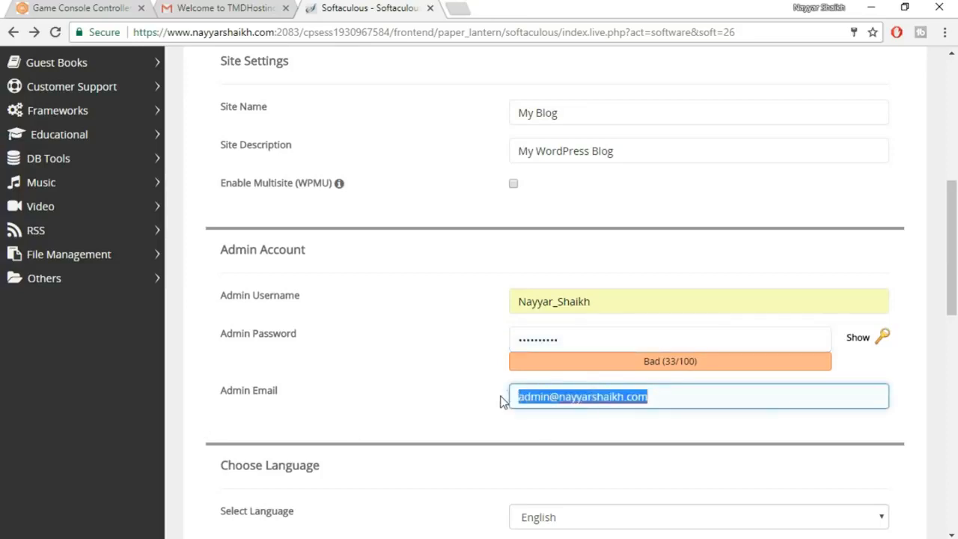
text(r)
click(581, 421)
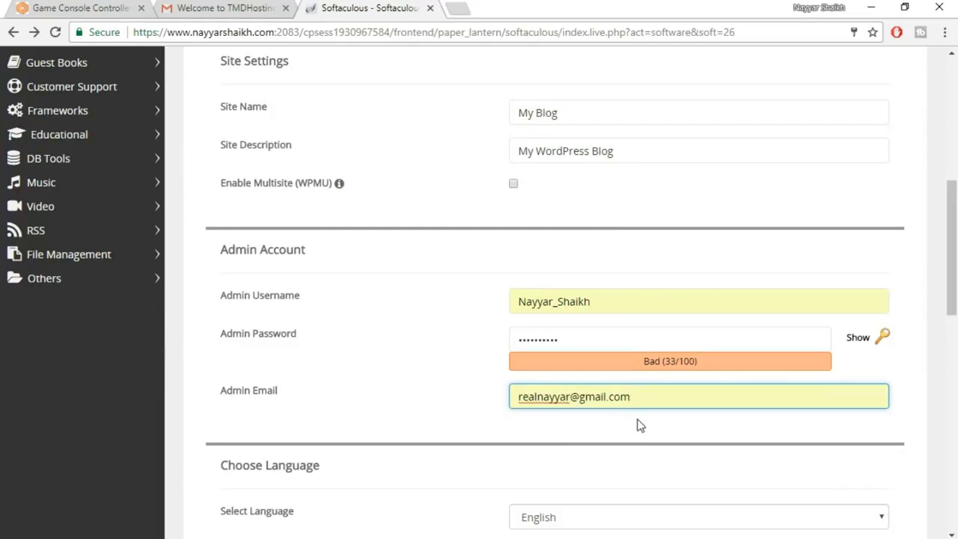
scroll(677, 417, down, 1)
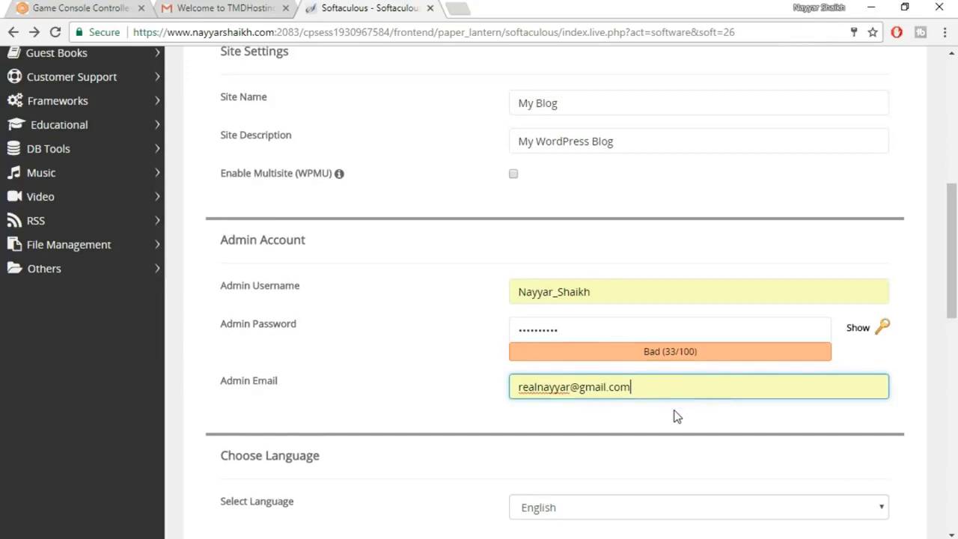
scroll(677, 417, down, 4)
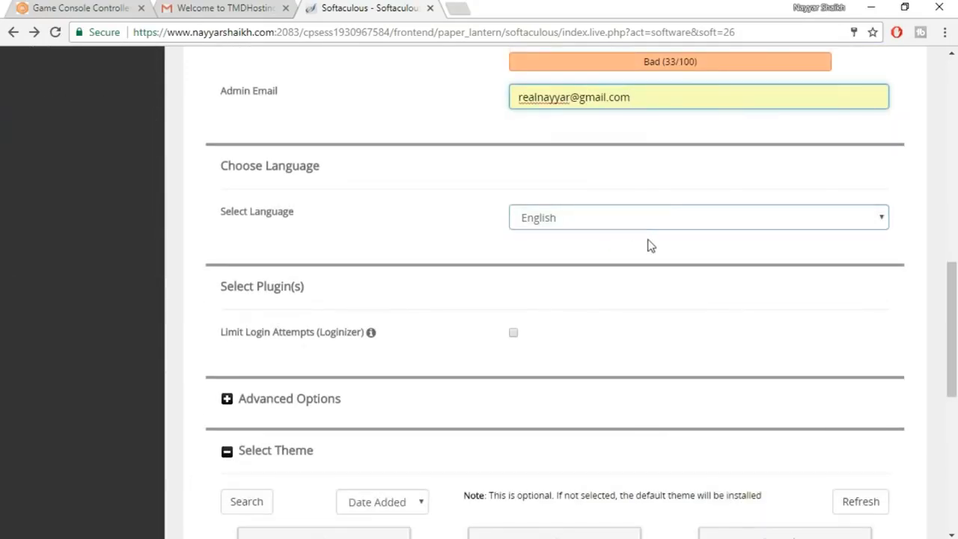
scroll(633, 357, down, 6)
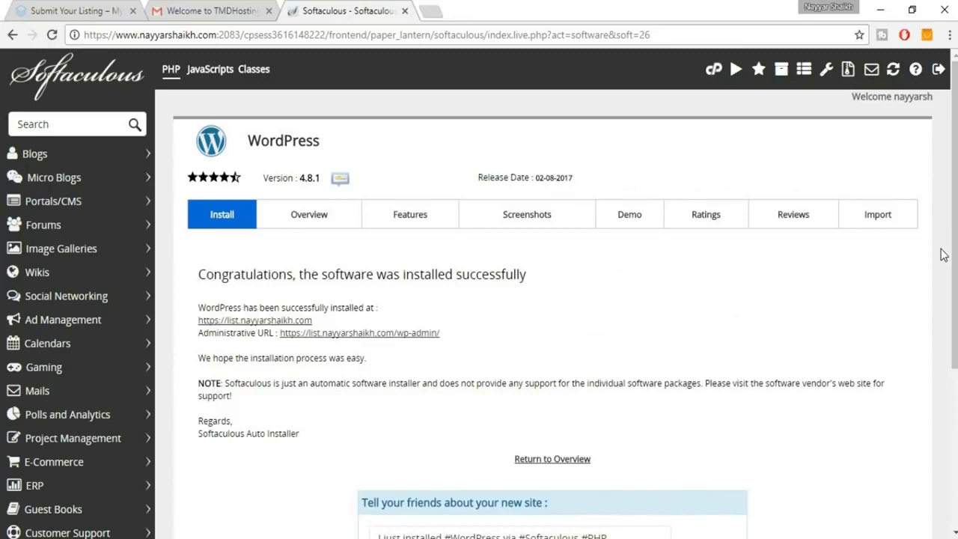
Open the /wp-admin Administrative URL in a new tab and switch to the WordPress Dashboard
right_click(350, 338)
click(378, 341)
key(ctrl+Tab)
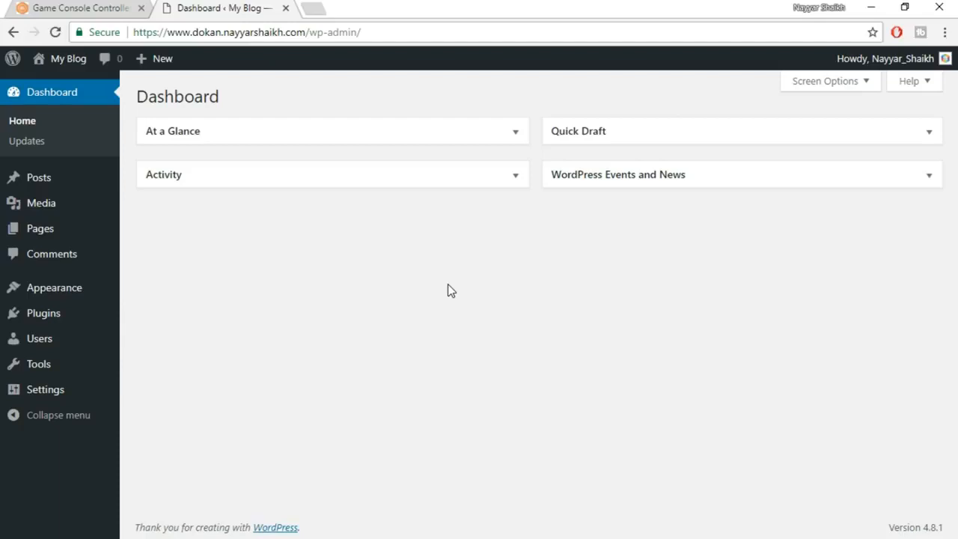
Open My Blog's live homepage via Visit Site in a new tab, view the Hello world! post, then return to the Dashboard
mouse_move(64, 67)
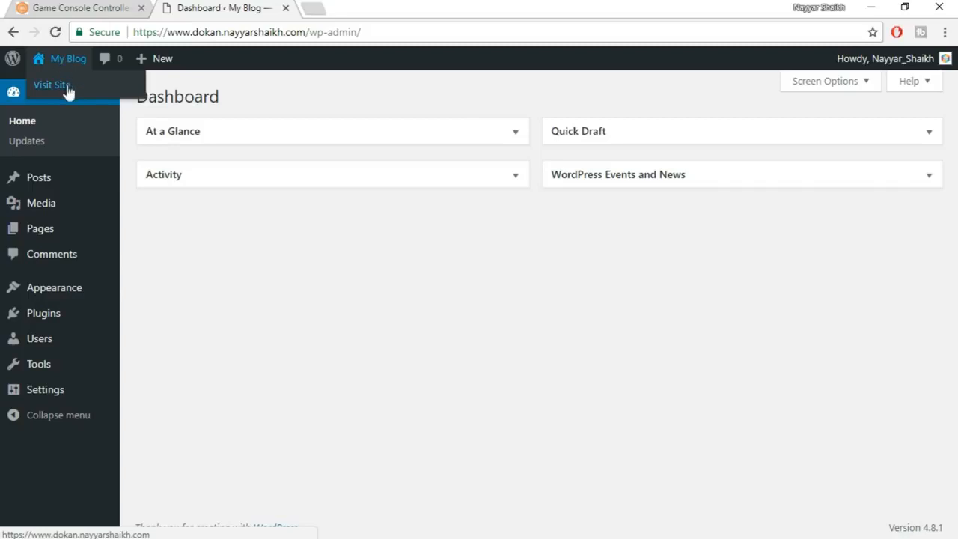
right_click(67, 87)
click(120, 97)
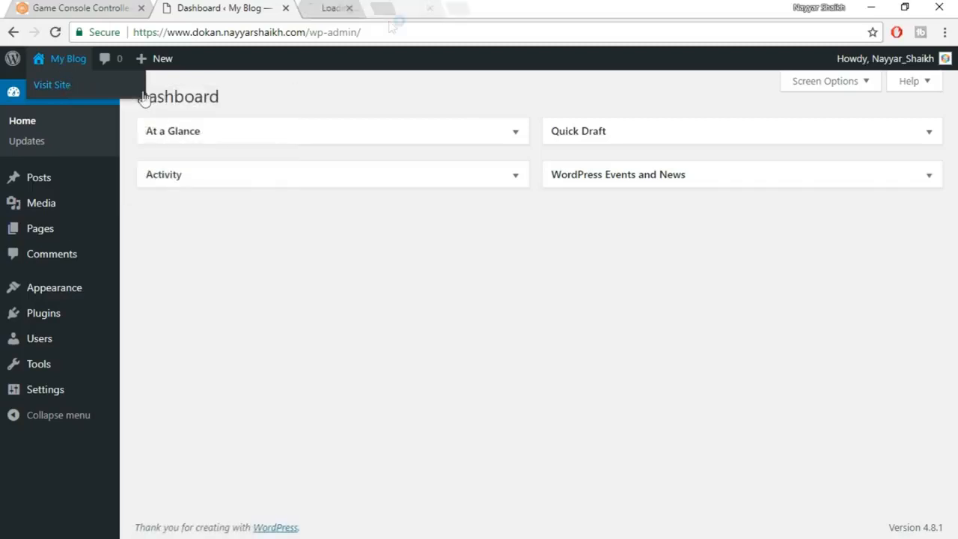
click(367, 7)
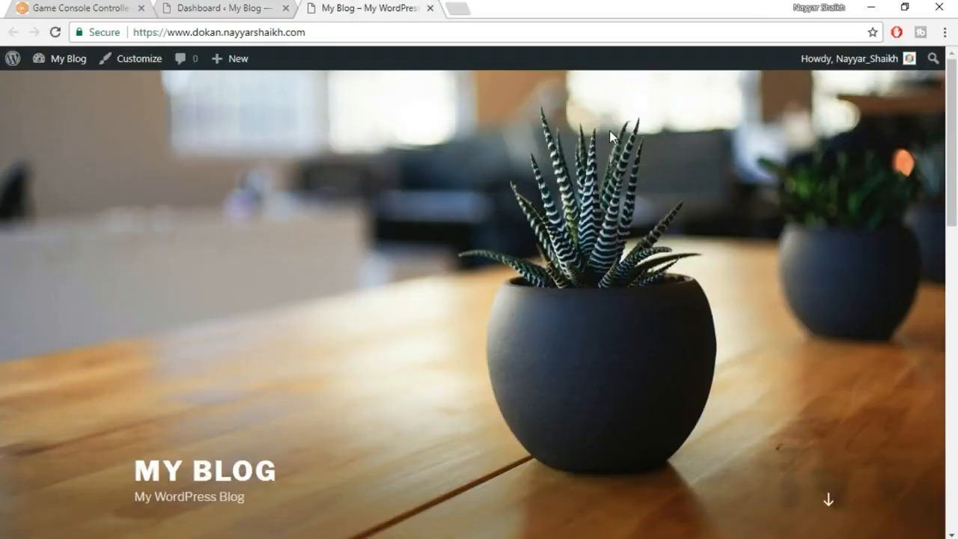
scroll(669, 277, down, 3)
scroll(669, 277, down, 3)
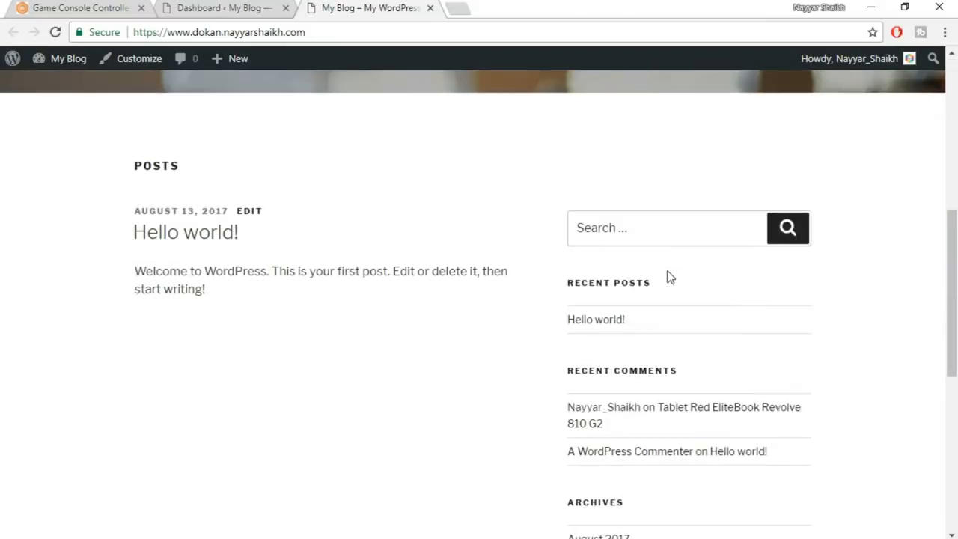
scroll(670, 276, up, 6)
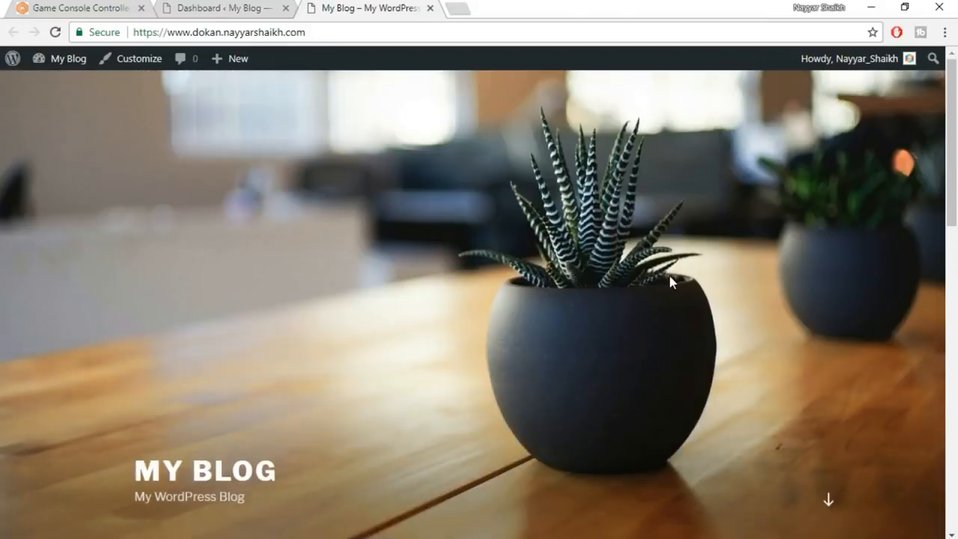
click(218, 14)
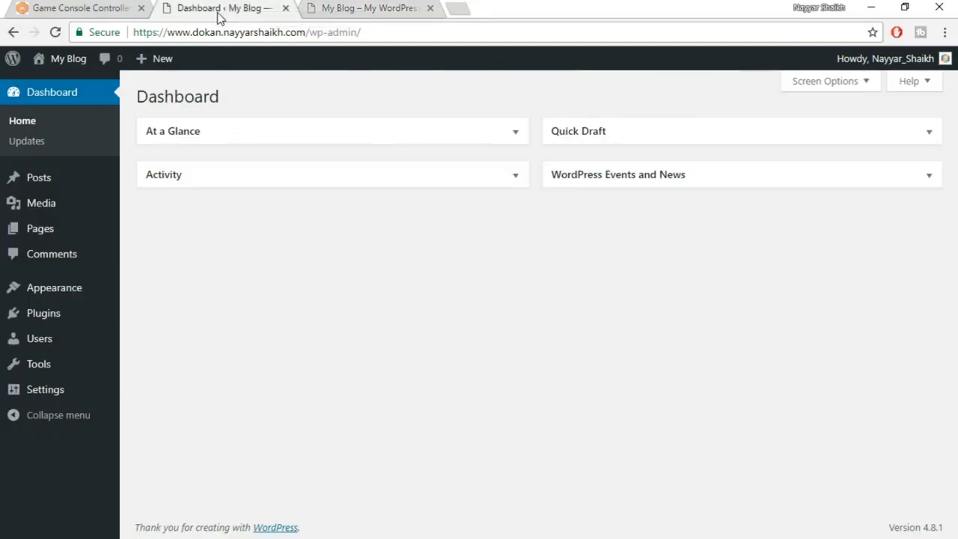
Go to Appearance > Themes > Add New, then glance at the Game Console Controller product tab
click(80, 294)
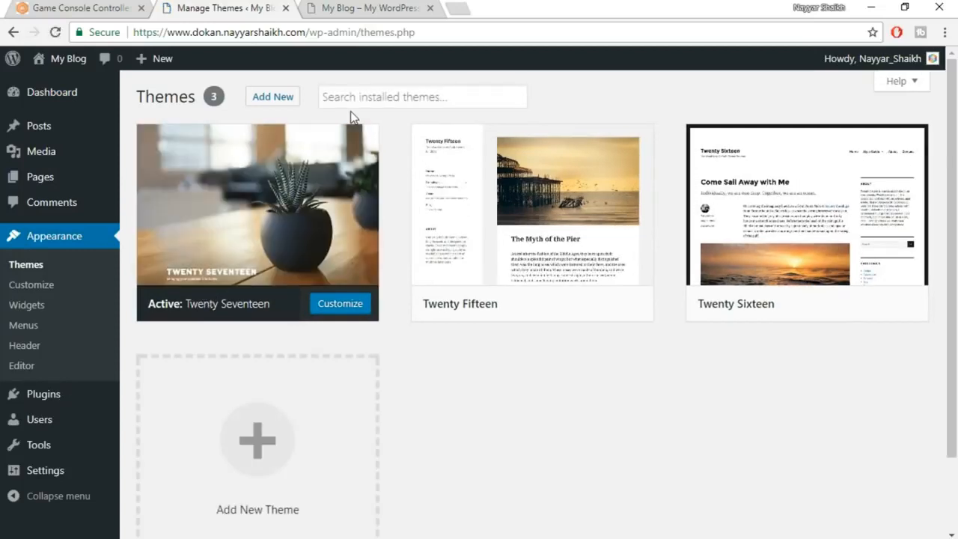
click(270, 110)
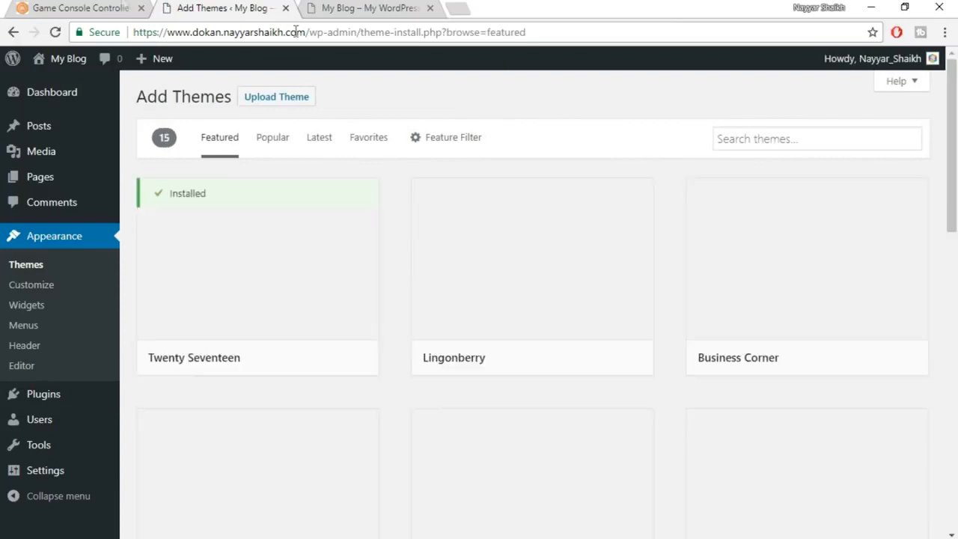
click(90, 6)
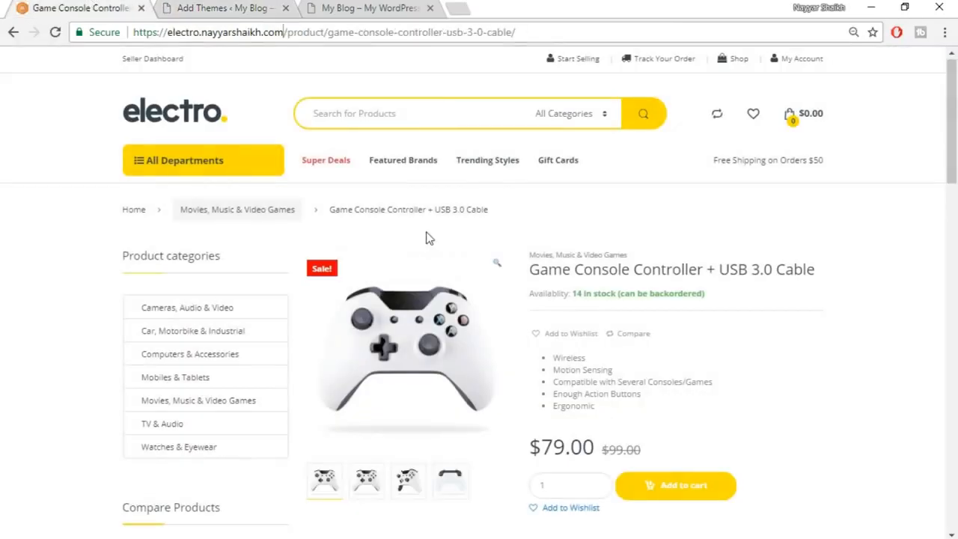
Open the ThemeForest Electro theme page in a new browser tab
click(262, 6)
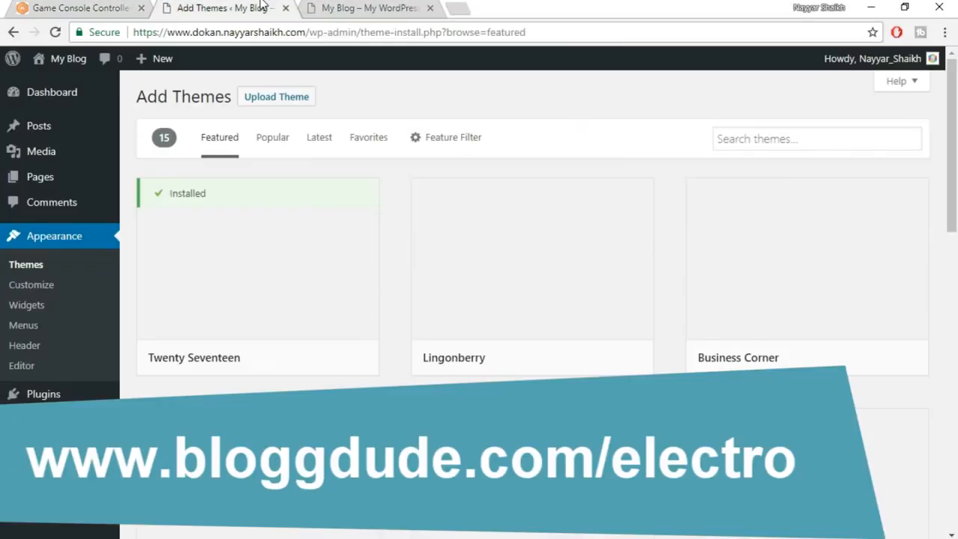
click(466, 6)
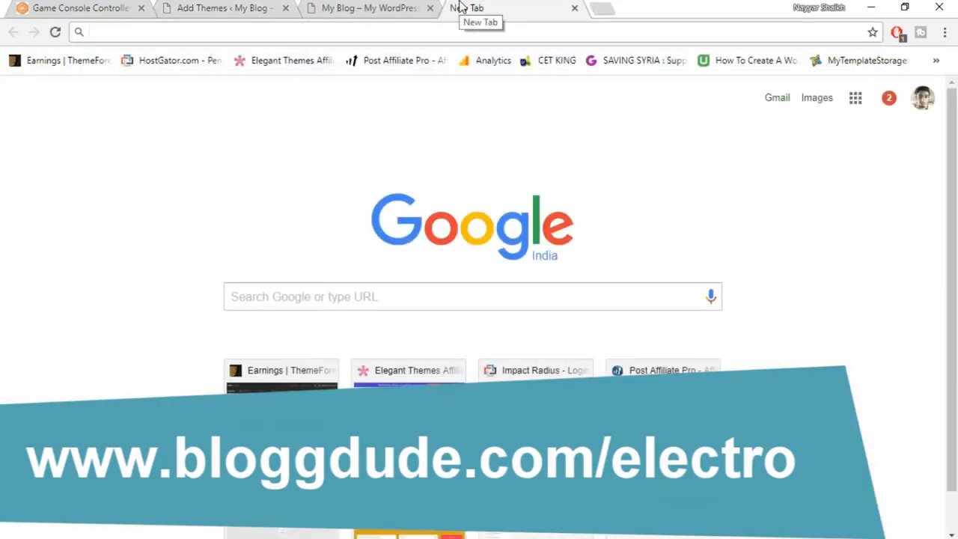
text(b)
key(Return)
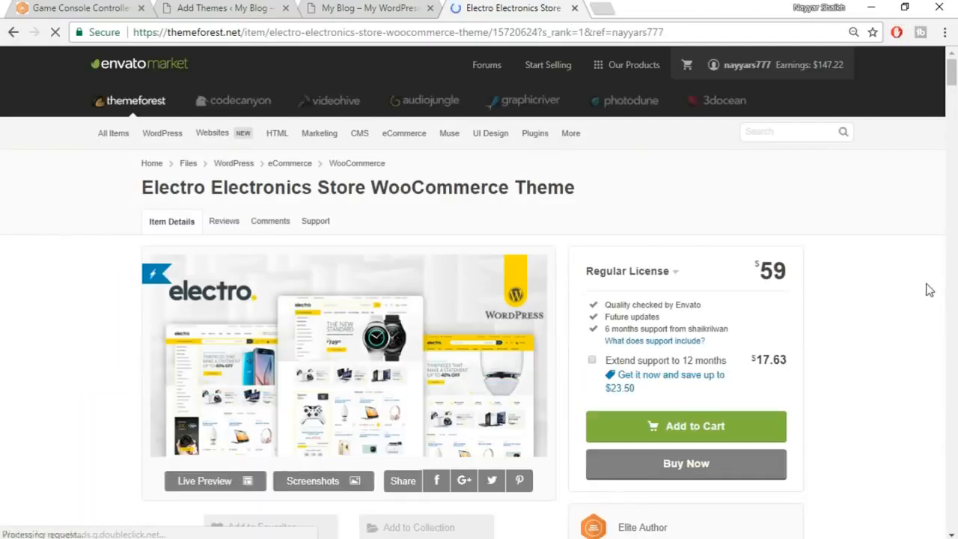
scroll(928, 289, down, 1)
scroll(928, 289, down, 1)
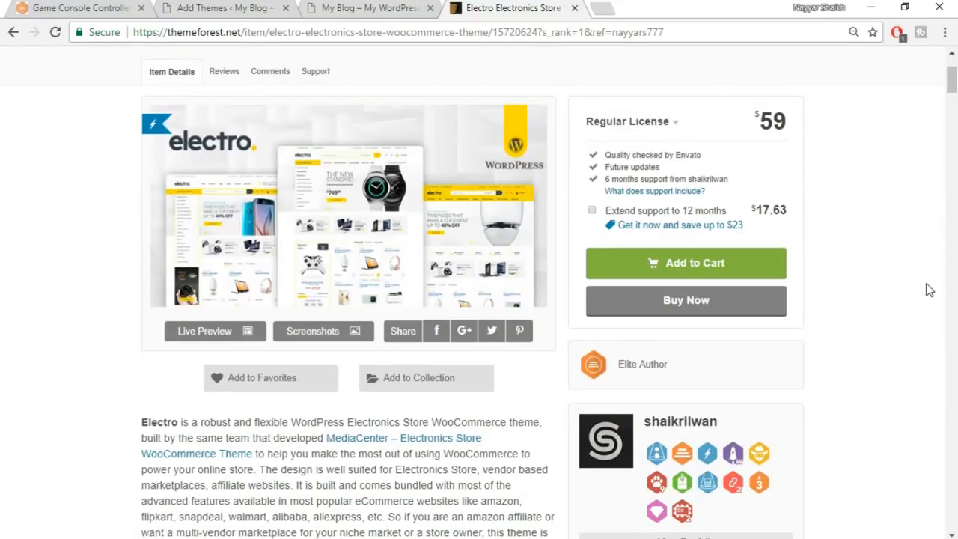
Compare with the Game Console Controller tab, then highlight Electro's 164 ratings and 2,816 sales
click(75, 8)
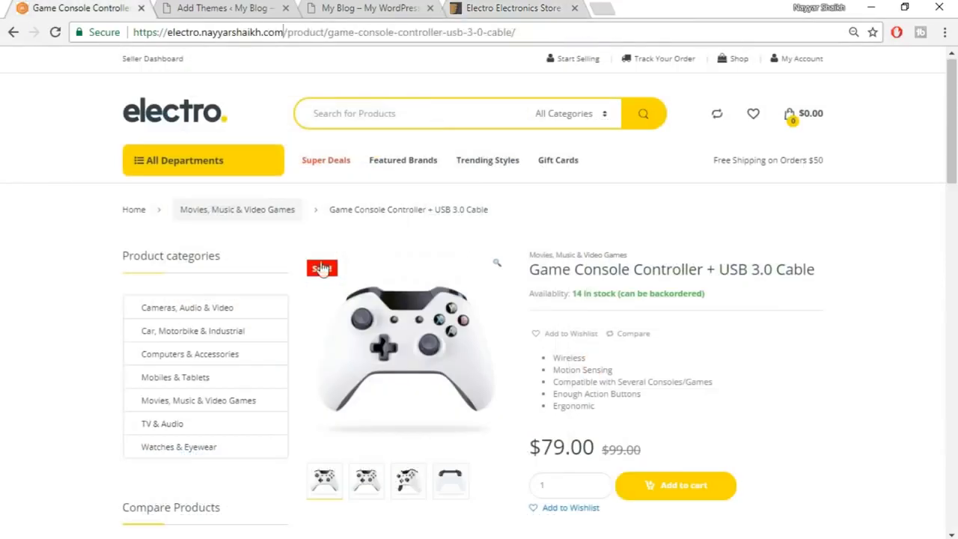
click(516, 8)
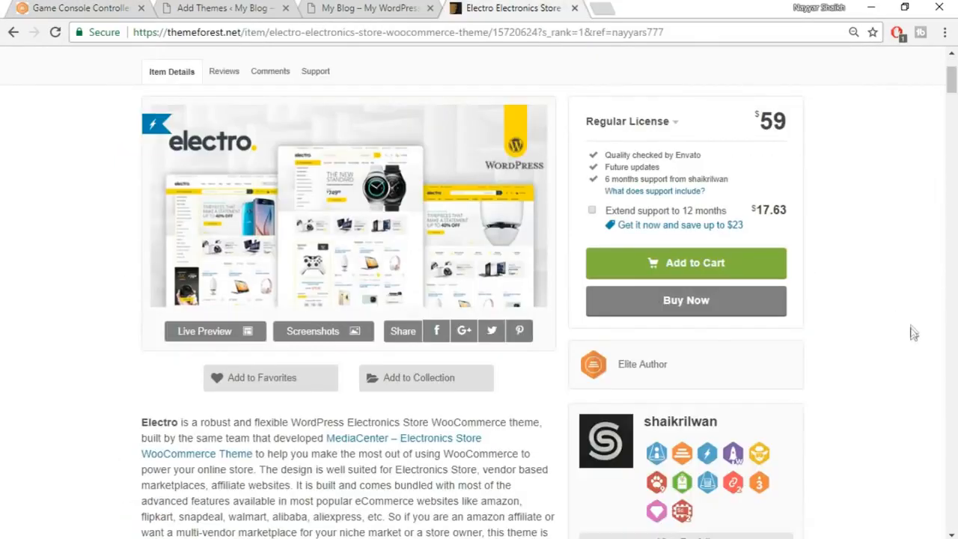
scroll(912, 334, down, 5)
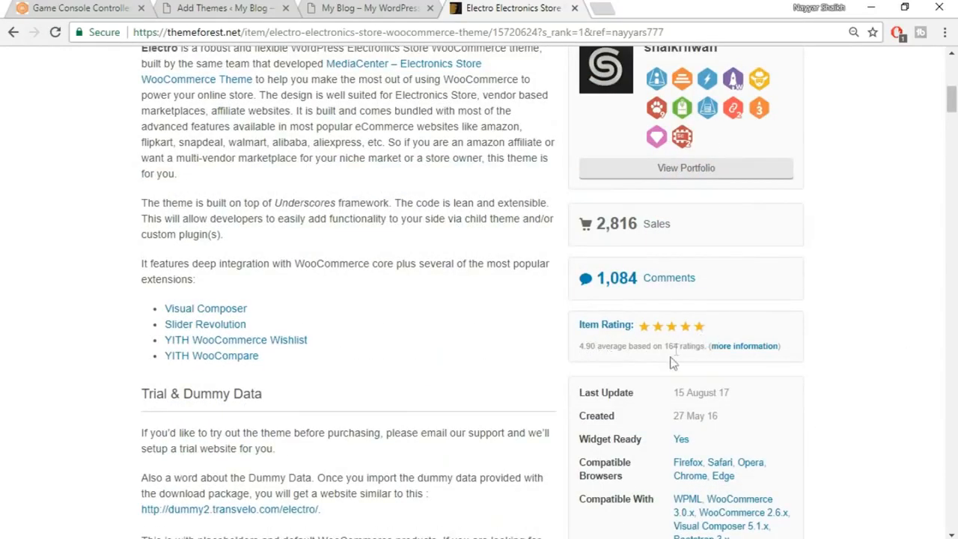
drag(665, 348, 676, 346)
drag(597, 228, 638, 224)
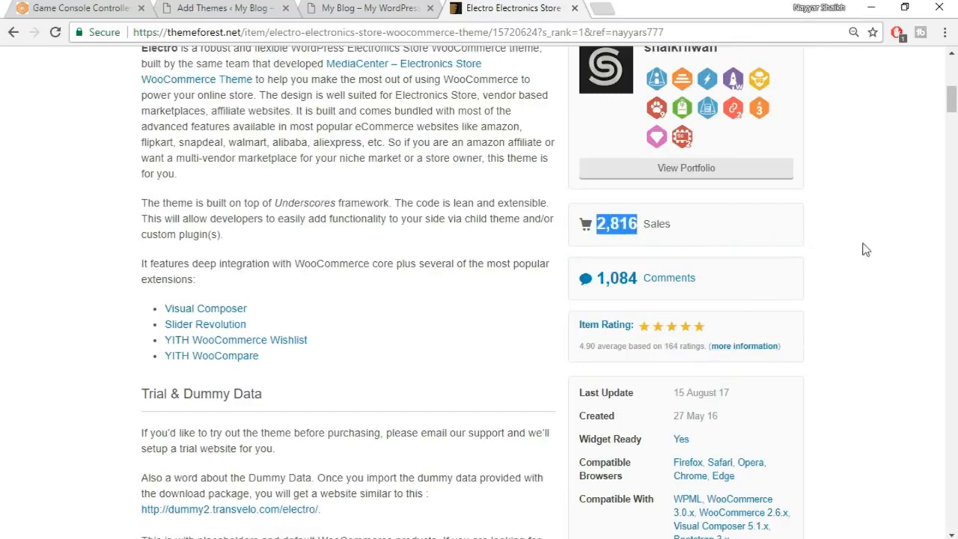
scroll(895, 337, up, 4)
scroll(896, 339, up, 3)
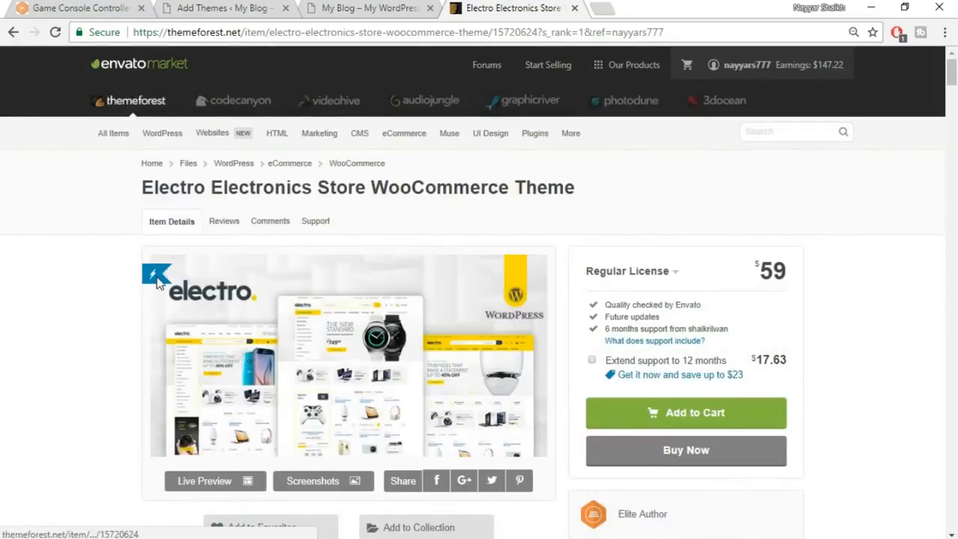
mouse_move(169, 277)
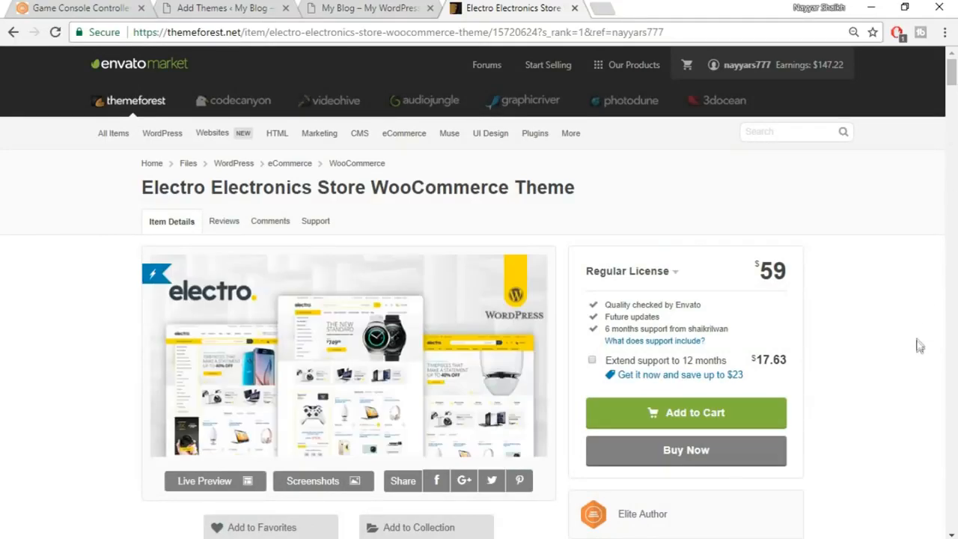
Recheck the Game Console Controller product page, then close the Electro theme listing
click(67, 7)
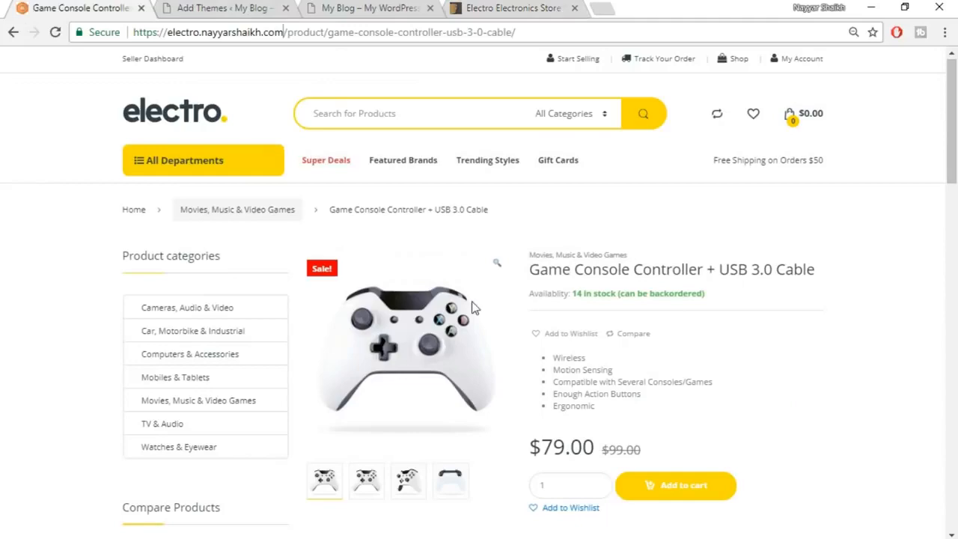
scroll(850, 324, down, 4)
scroll(850, 325, up, 3)
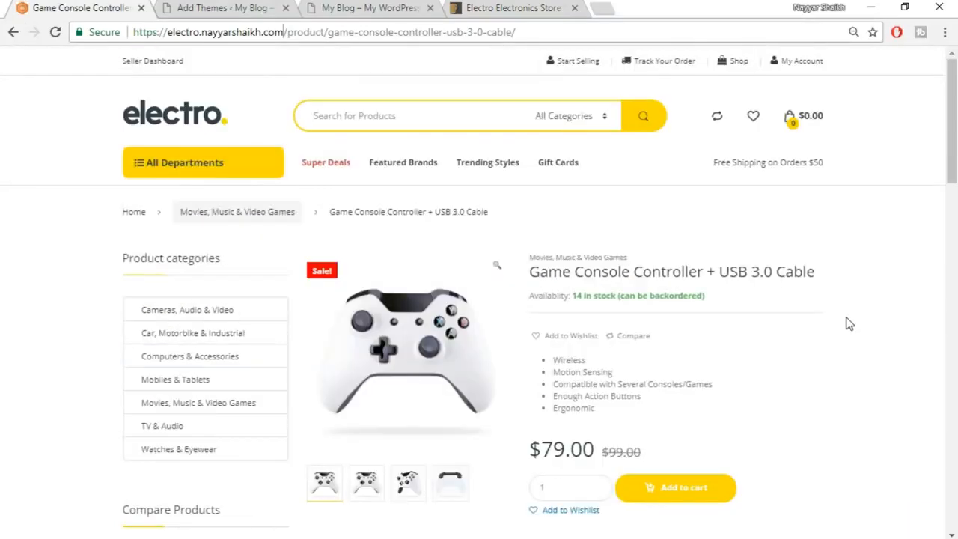
key(ctrl+shift+Tab)
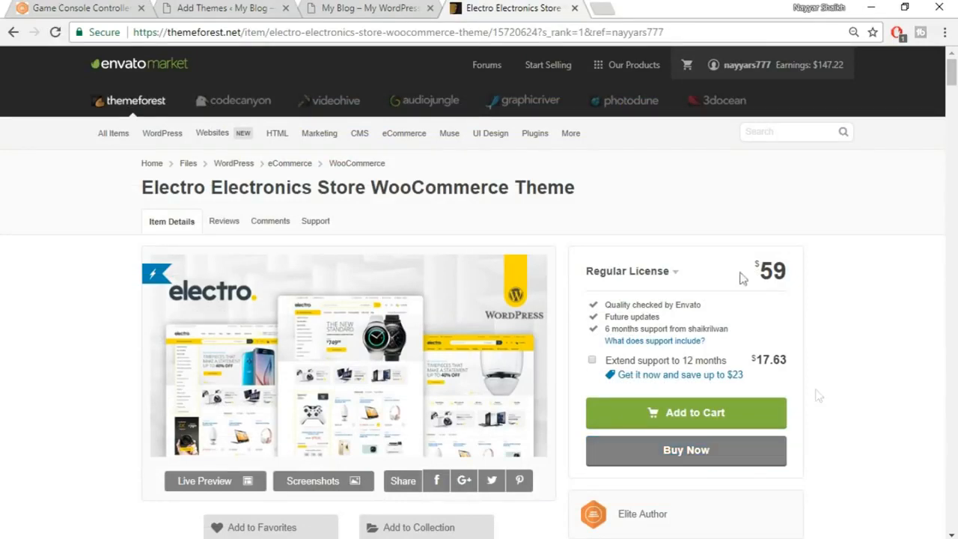
click(576, 9)
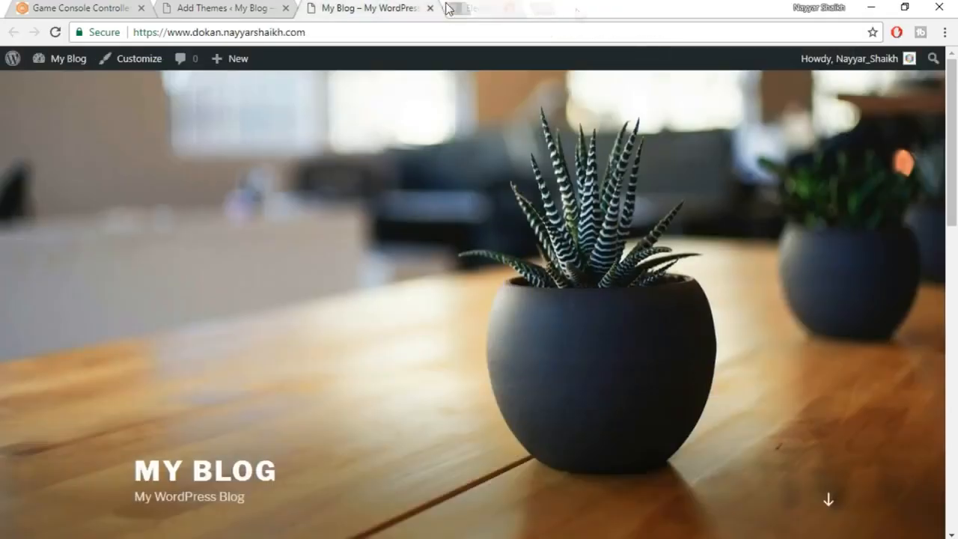
On Add Themes, choose Upload Theme and browse to the electro zip in the Dokan folder
click(172, 7)
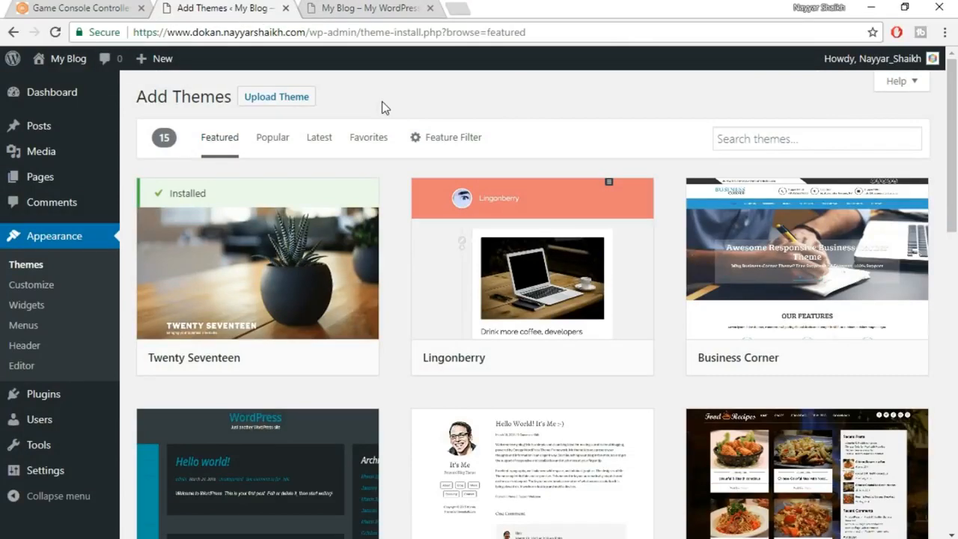
click(299, 102)
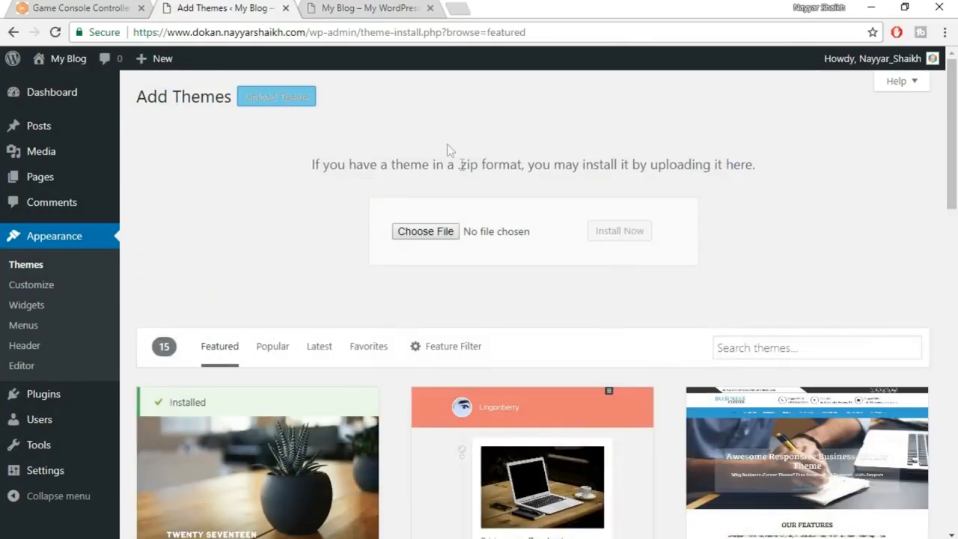
click(423, 233)
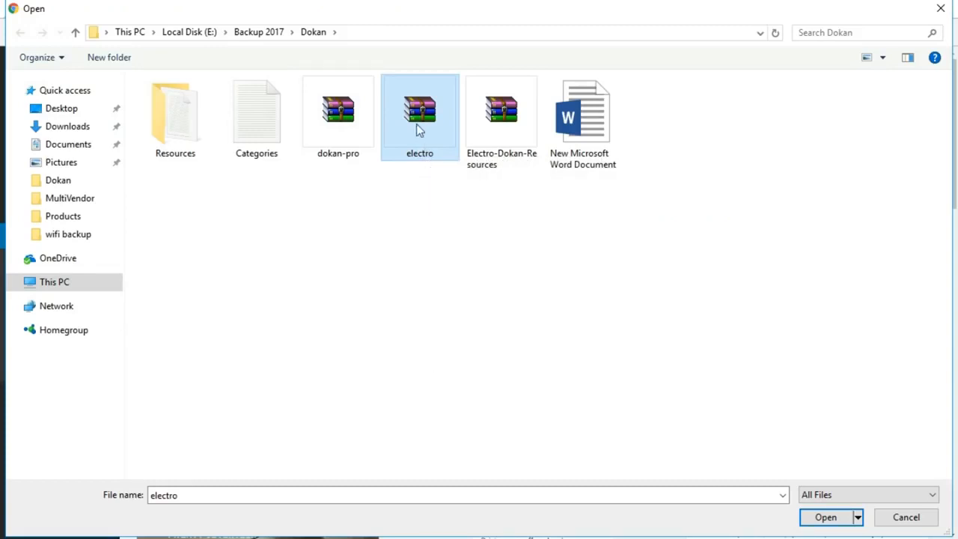
mouse_move(420, 131)
Upload and install electro.zip, then activate Electro as the site theme
mouse_move(421, 154)
click(845, 523)
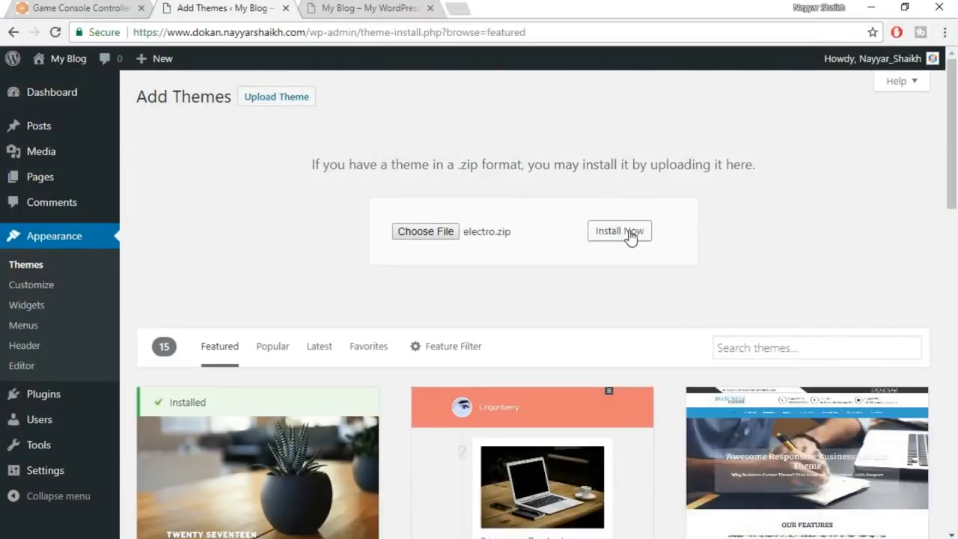
click(630, 233)
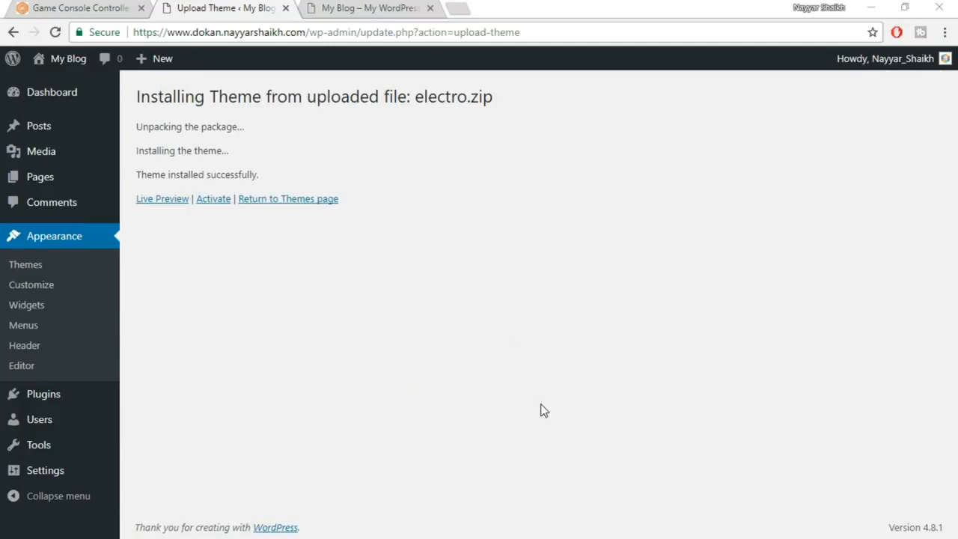
click(214, 202)
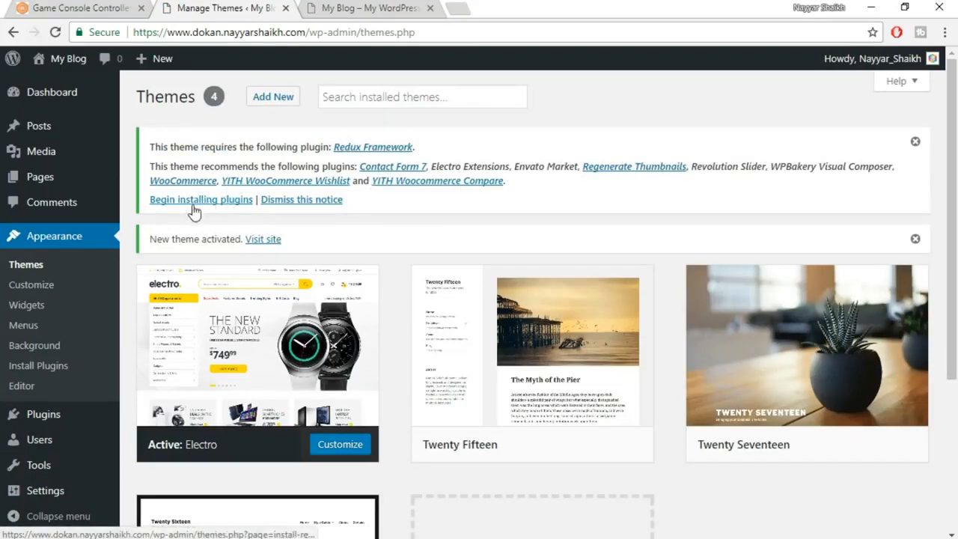
Bulk-install all ten Electro required and recommended plugins, then return and select them all
click(205, 201)
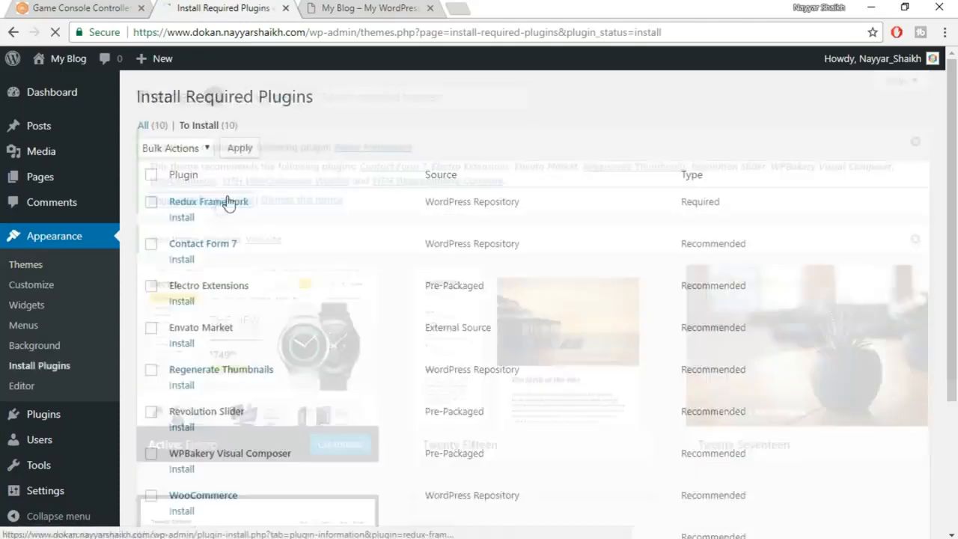
click(150, 178)
scroll(152, 428, down, 5)
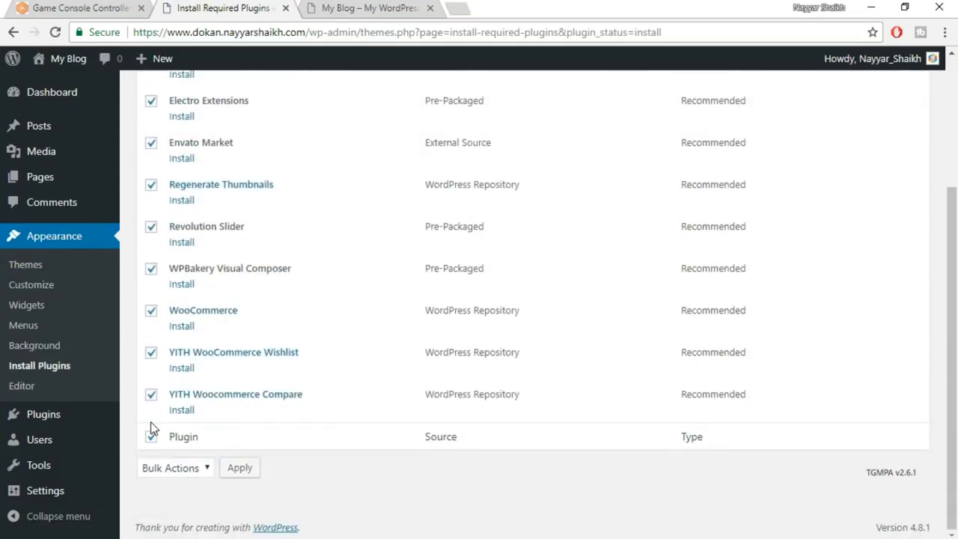
scroll(150, 428, up, 5)
click(192, 148)
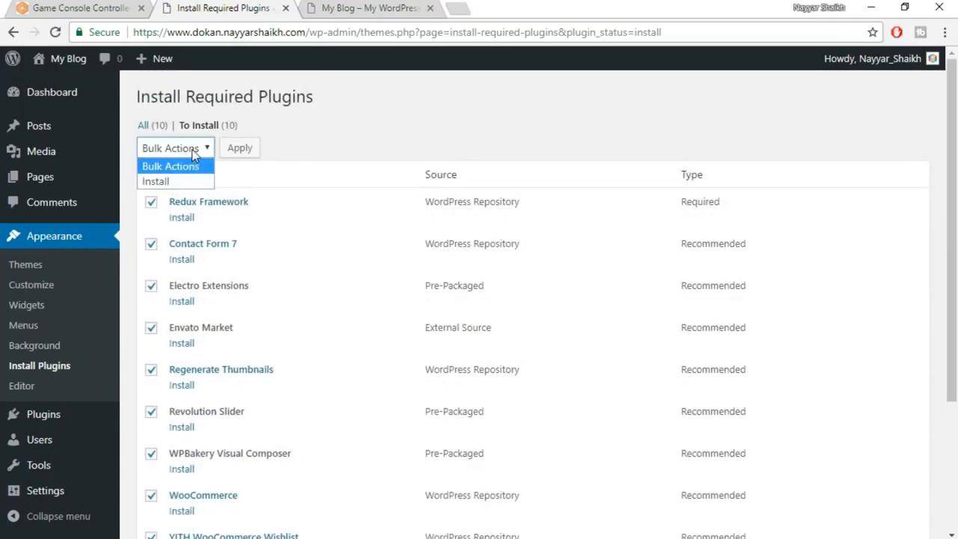
click(193, 182)
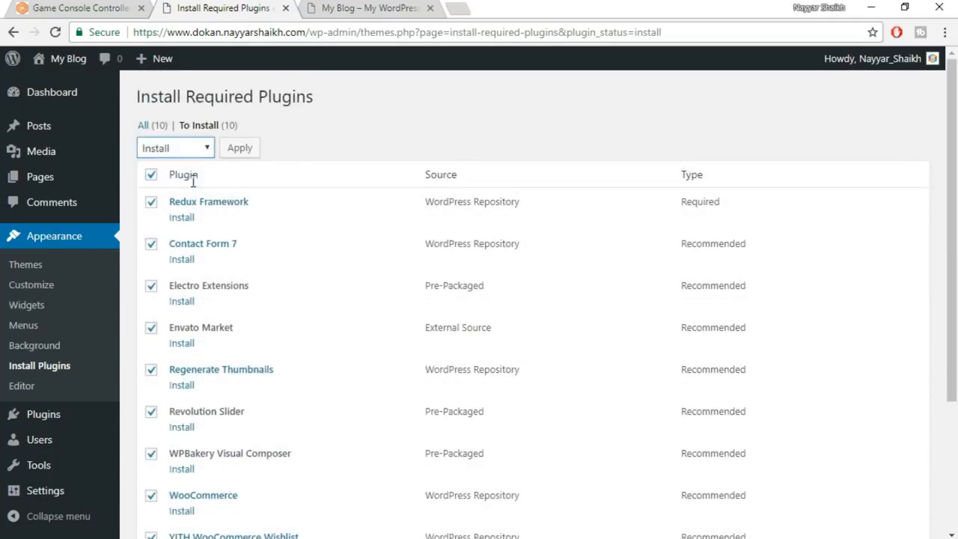
click(237, 149)
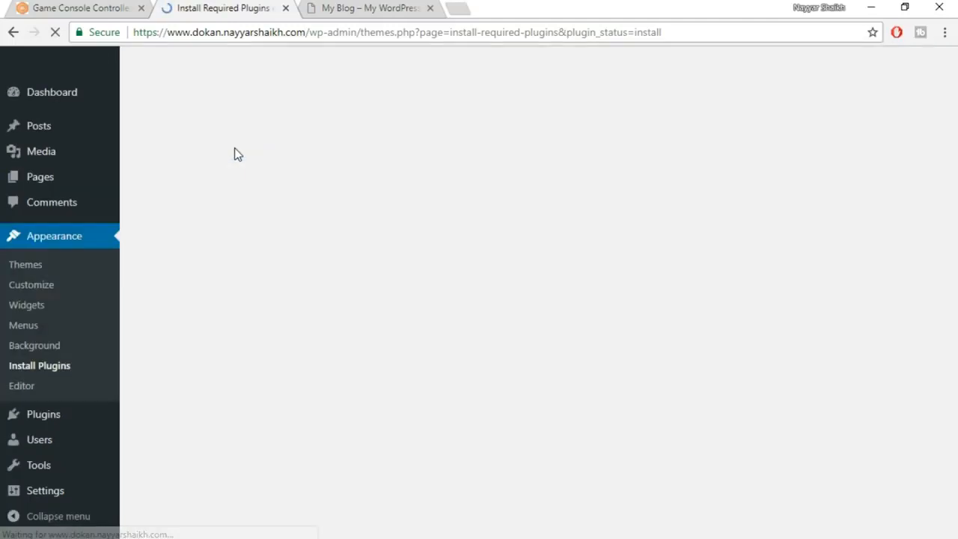
scroll(505, 310, down, 5)
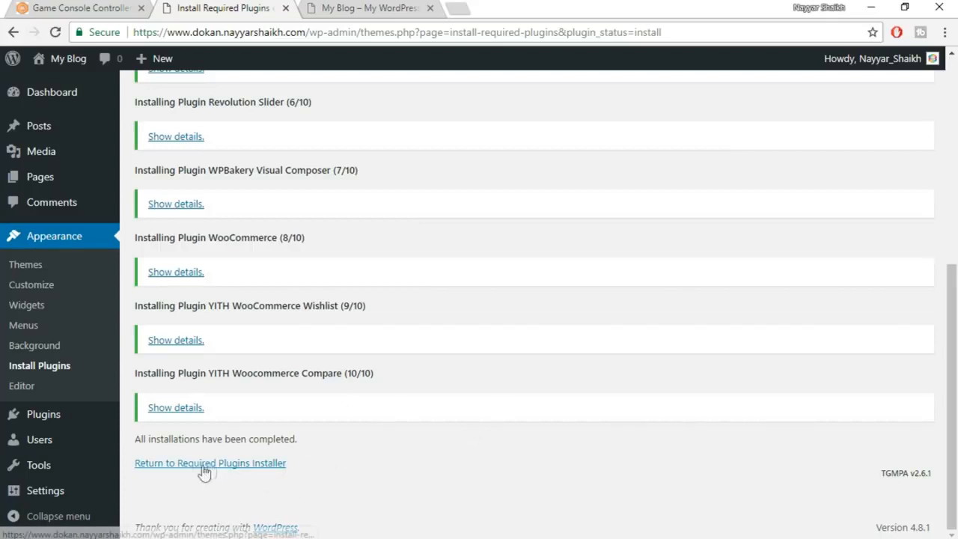
click(253, 466)
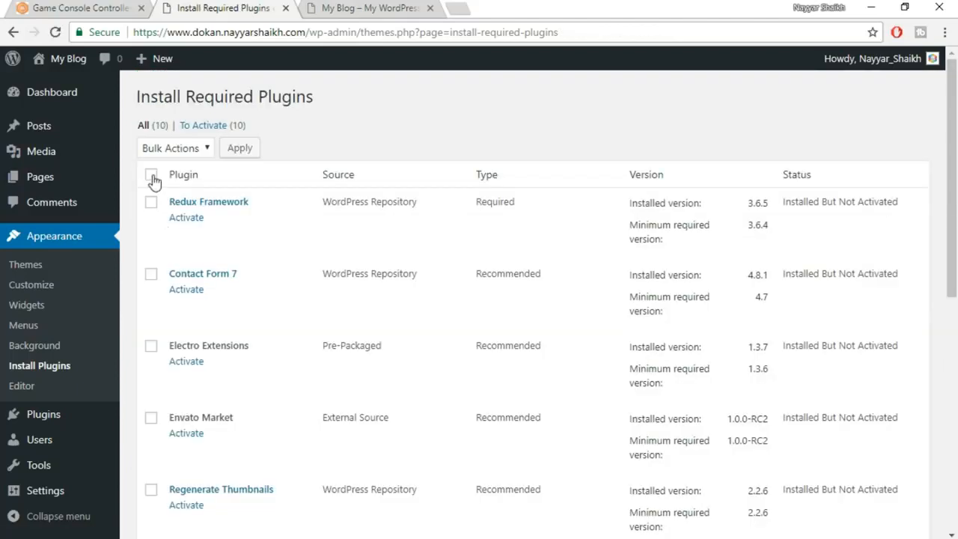
click(153, 178)
Bulk-activate all ten selected theme plugins, Redux Framework through YITH WooCommerce Compare
click(189, 149)
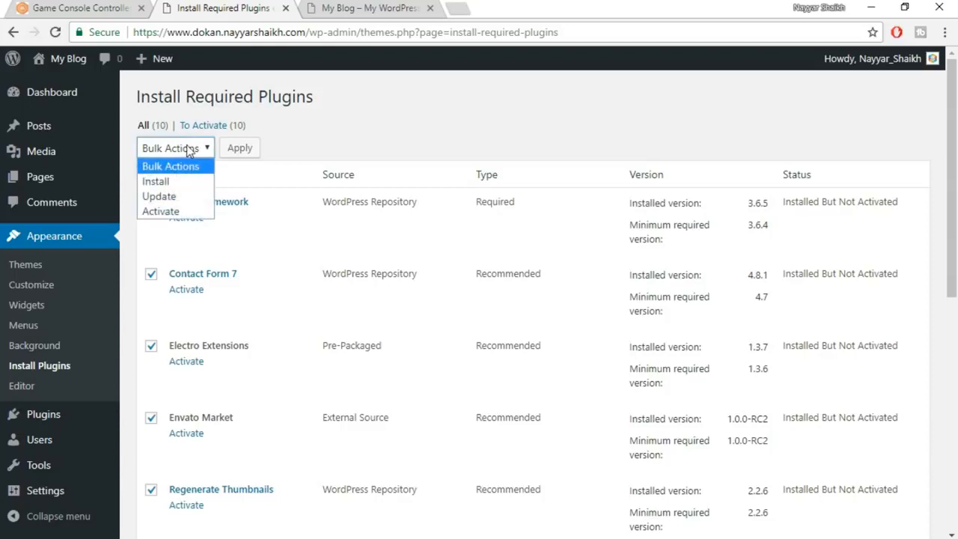
click(165, 213)
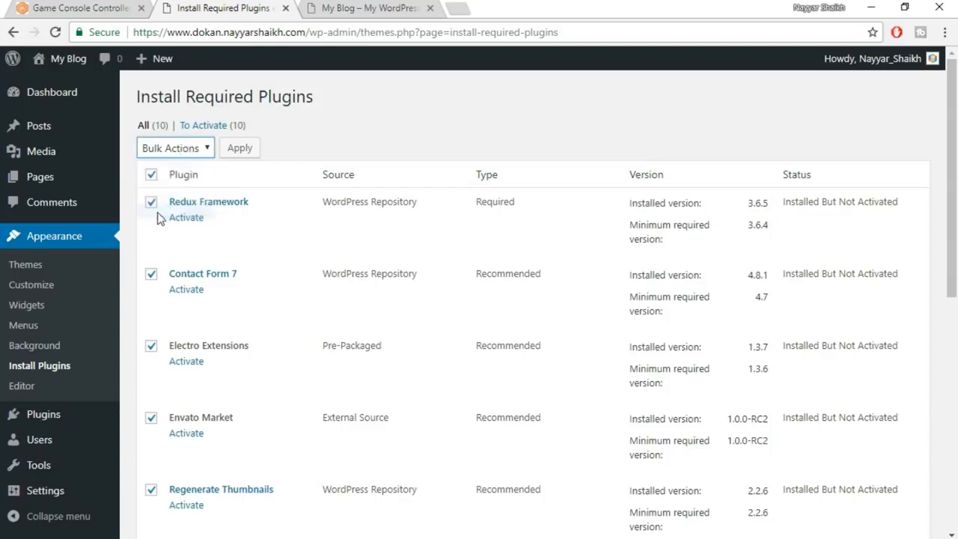
click(243, 149)
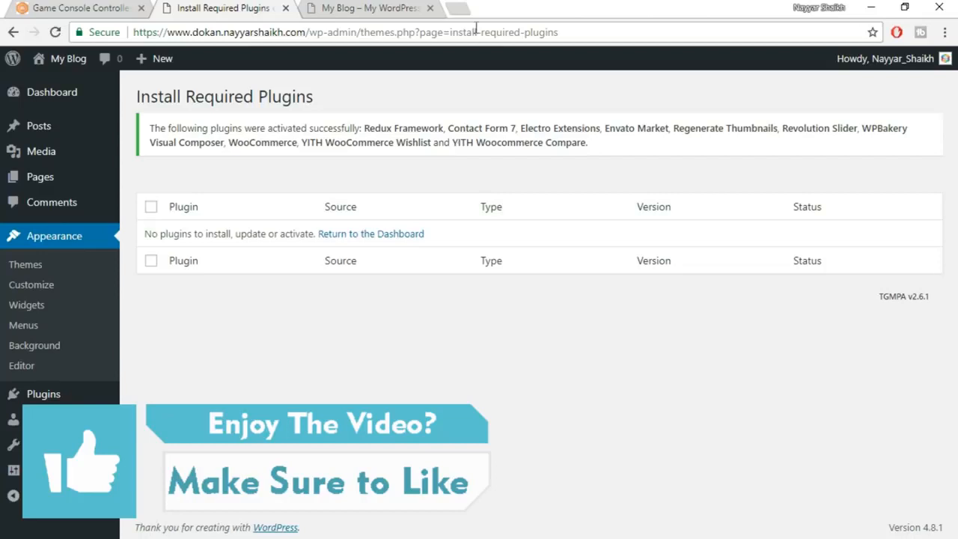
Load bloggdude.com/dokan in a new browser tab
click(458, 8)
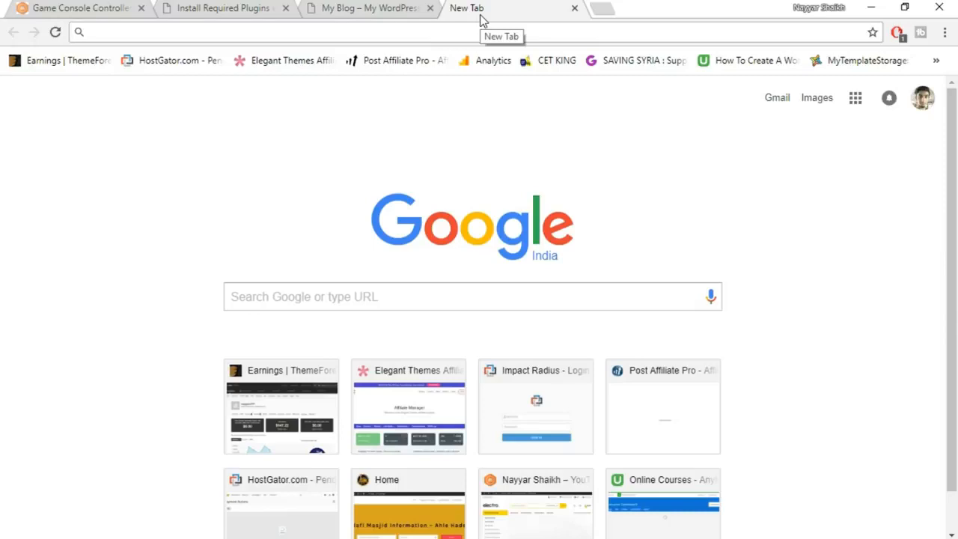
text(bloggdude.com/dokan)
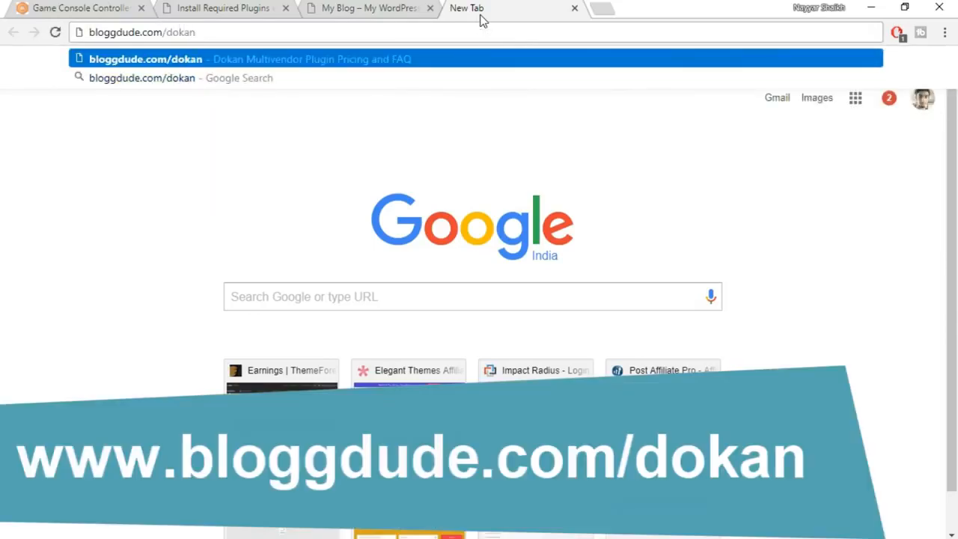
key(Return)
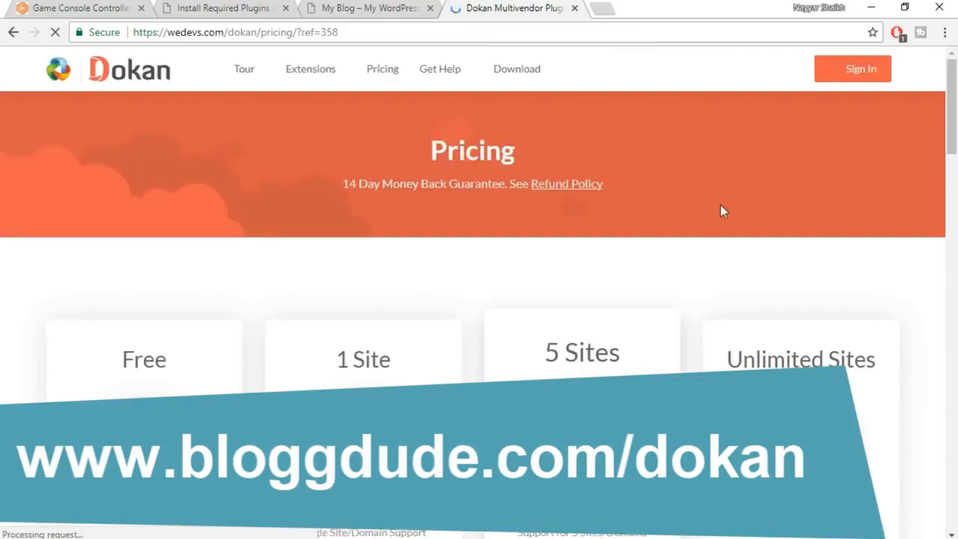
Scroll through the Dokan pricing plans and briefly highlight the 1 Site plan heading
scroll(860, 214, down, 4)
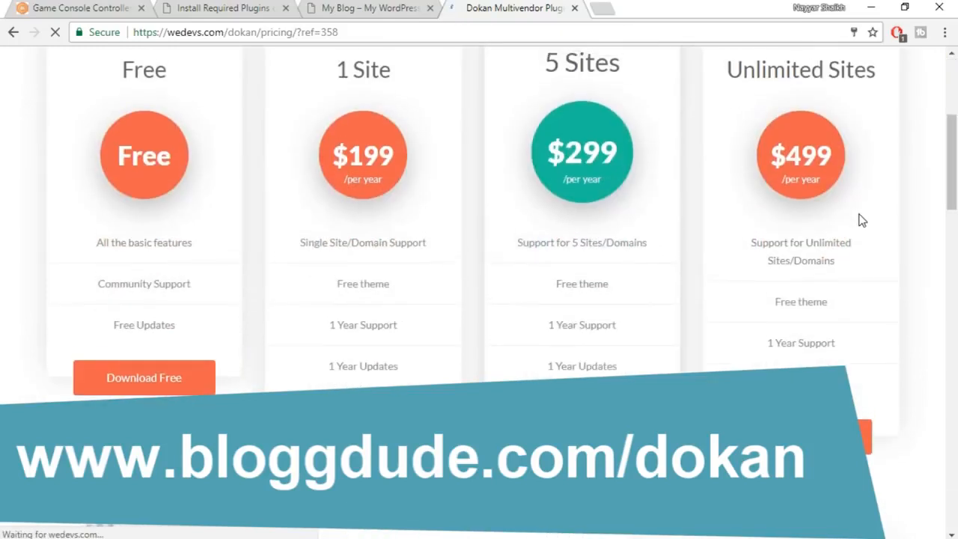
scroll(957, 172, up, 1)
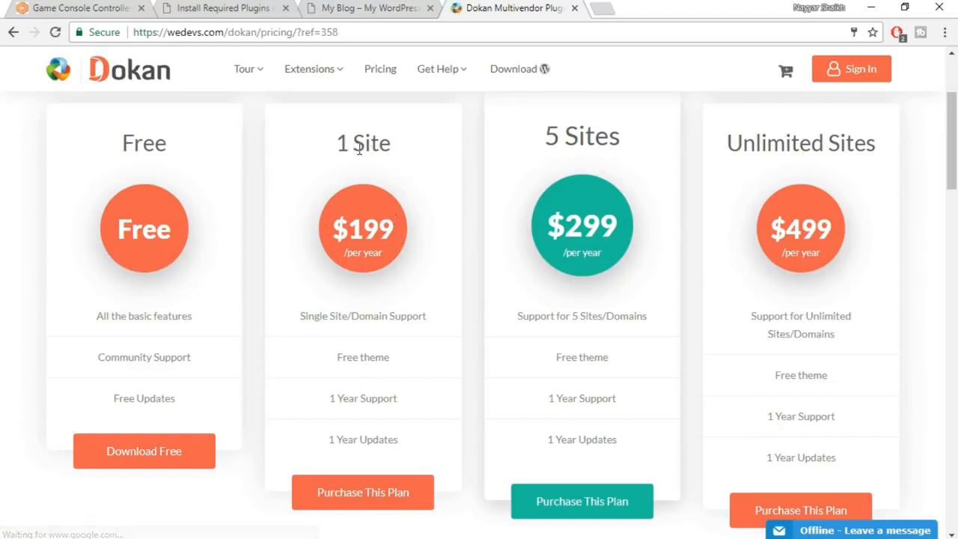
drag(334, 146, 392, 144)
click(402, 152)
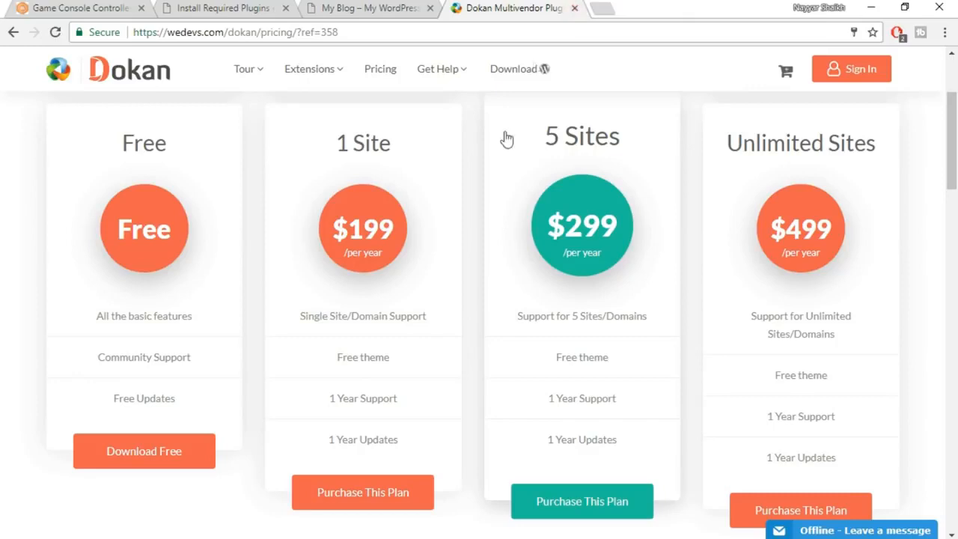
Close the Dokan pricing tab and return to the Install Required Plugins page
click(574, 9)
click(216, 8)
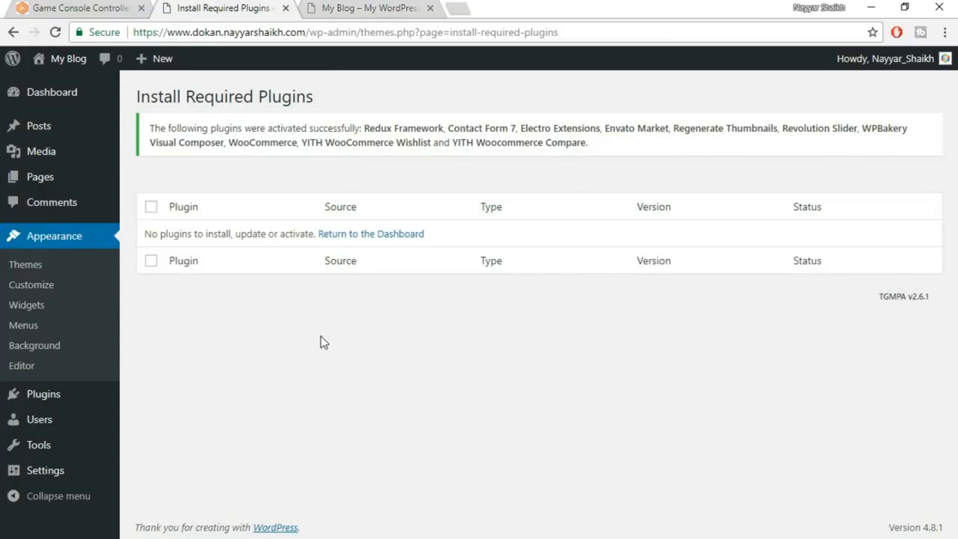
mouse_move(72, 400)
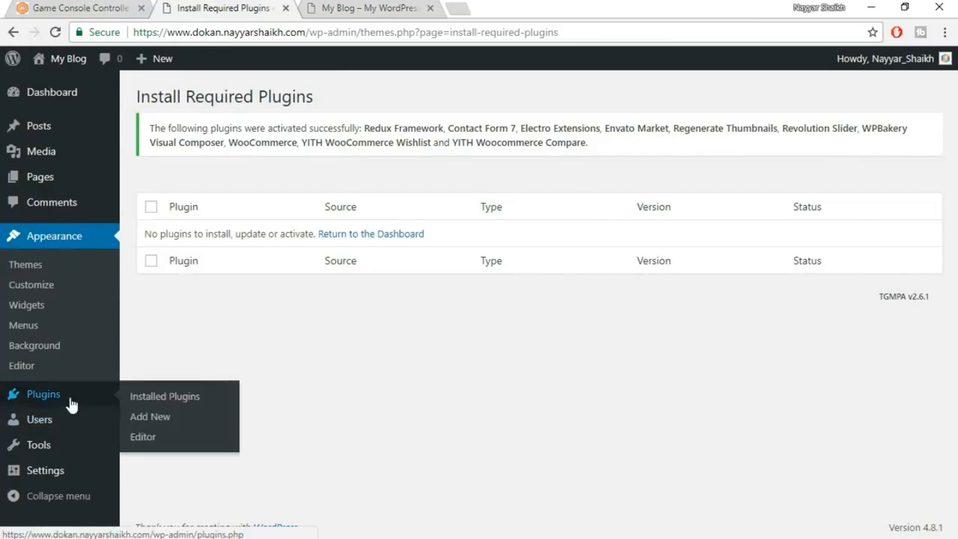
Upload dokan-pro.zip through Add New Plugins, install it, and activate Dokan Pro
click(163, 417)
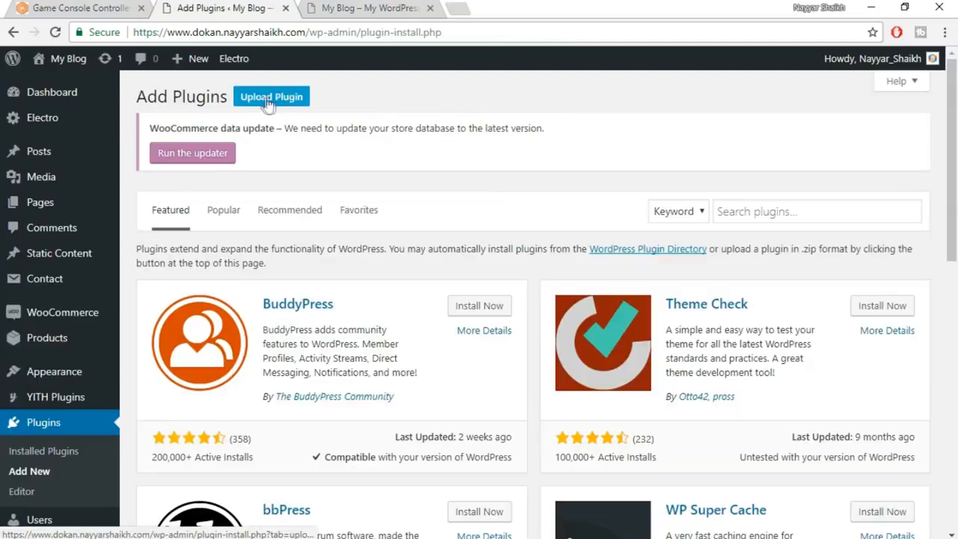
click(270, 102)
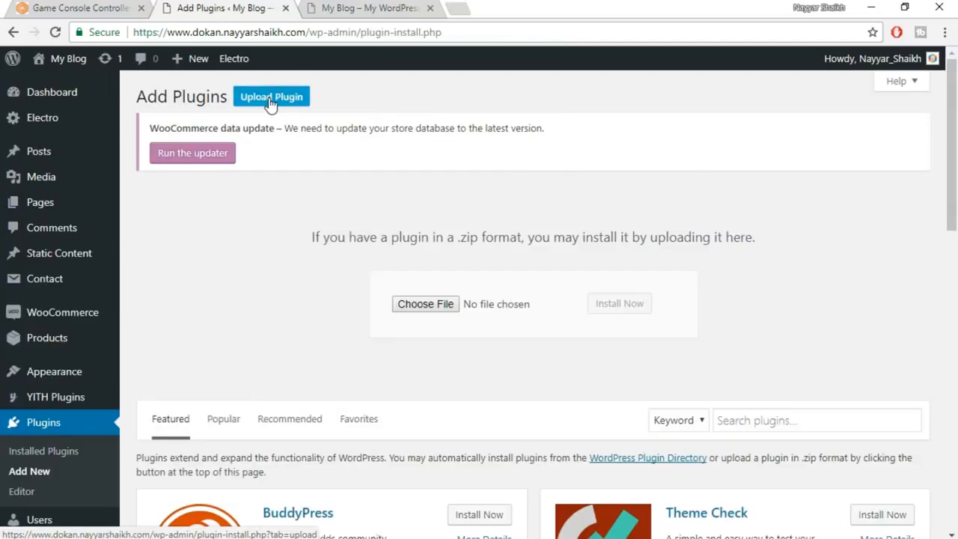
click(432, 304)
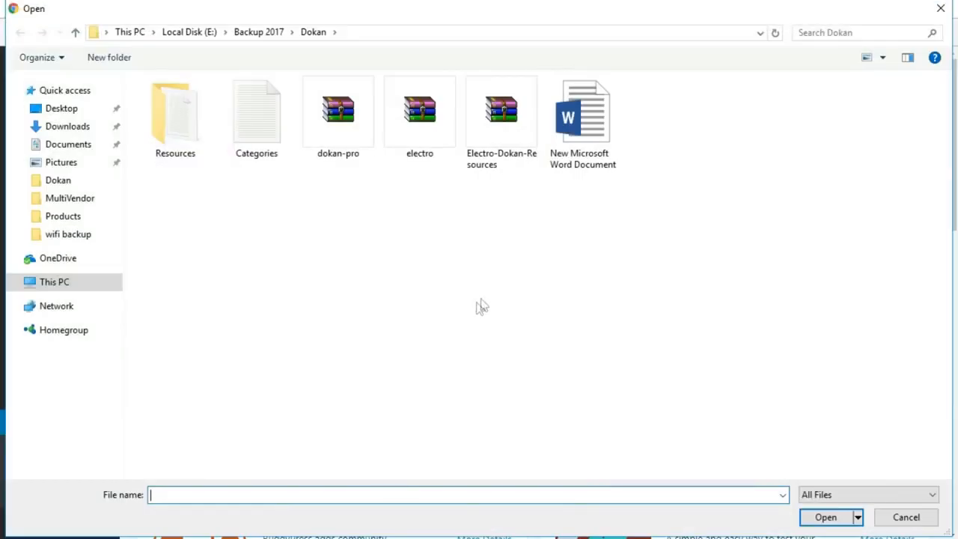
click(343, 152)
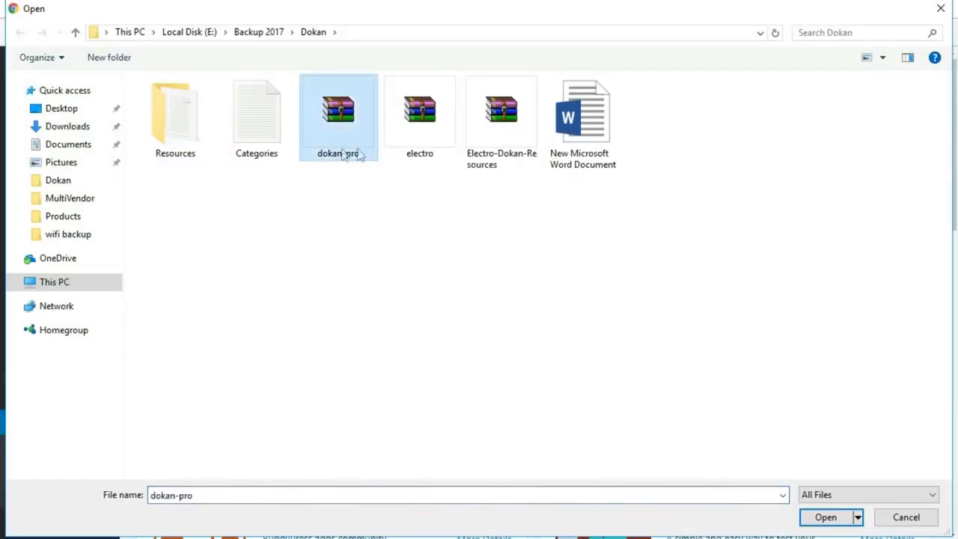
click(824, 517)
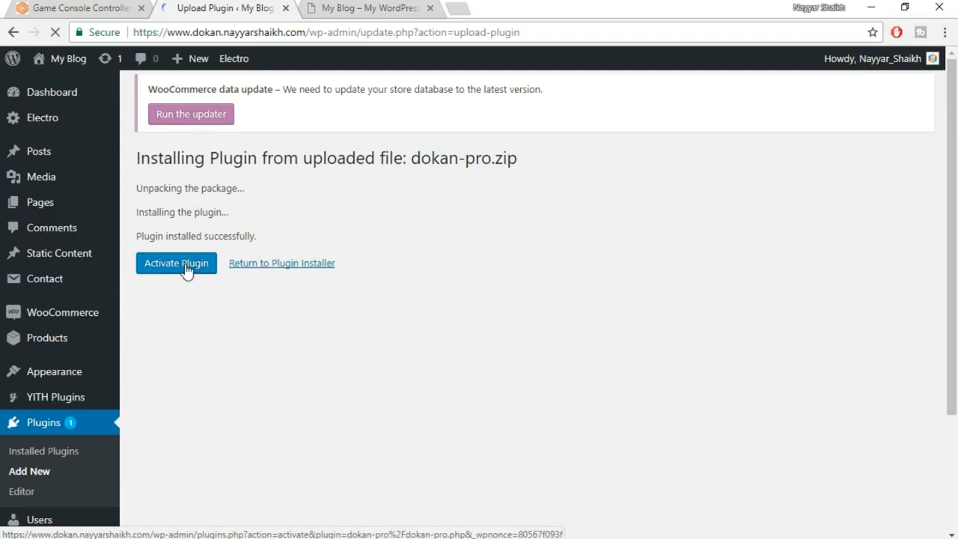
click(186, 269)
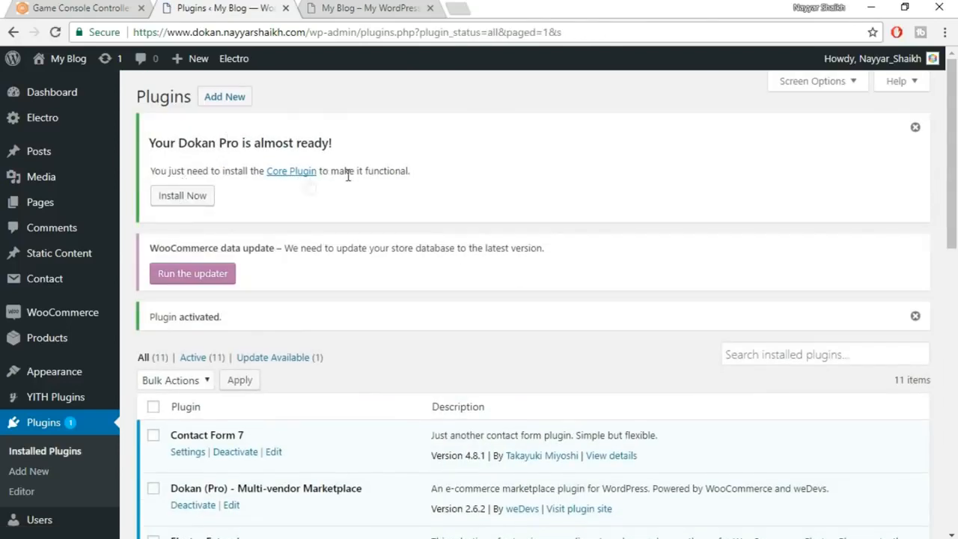
Install the core Dokan plugin, run the WooCommerce database updater, then return to the Dashboard
click(191, 206)
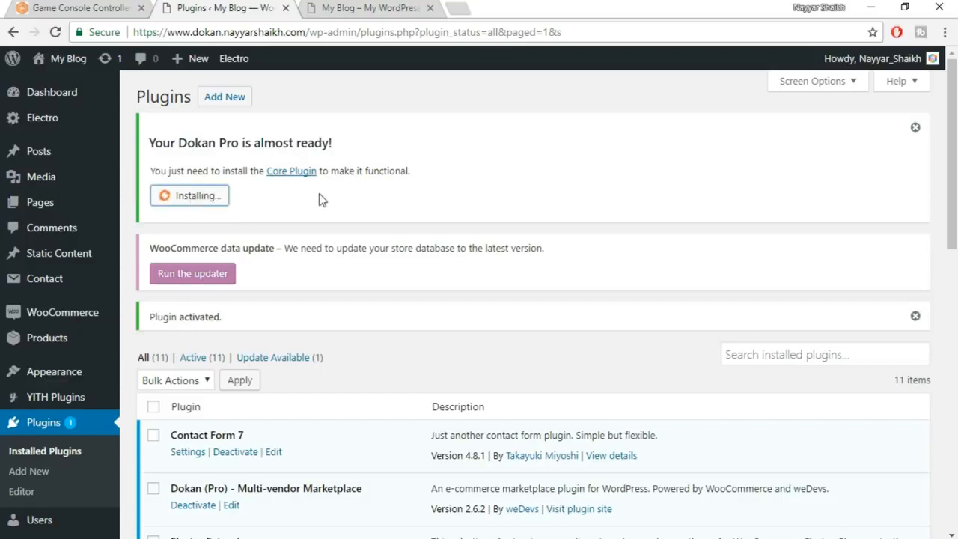
click(240, 178)
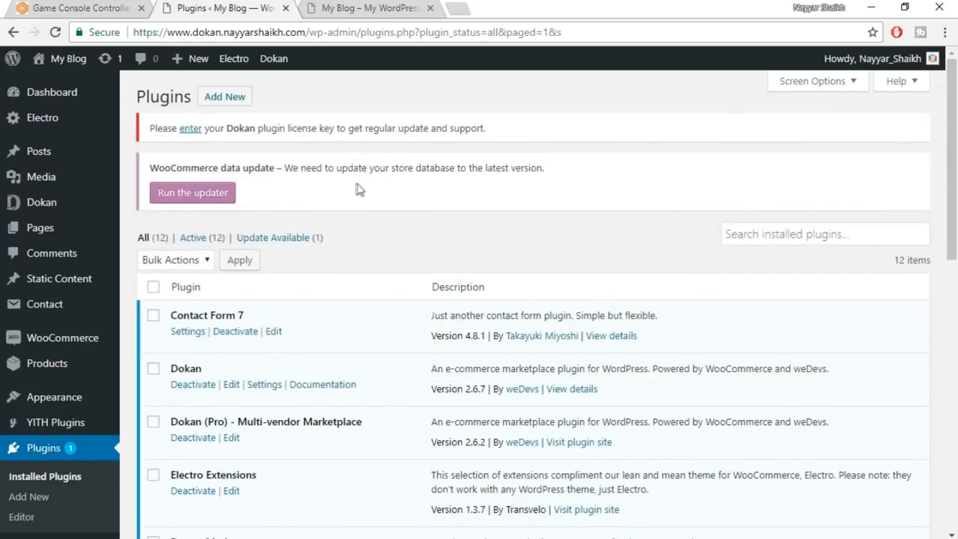
click(205, 196)
click(528, 133)
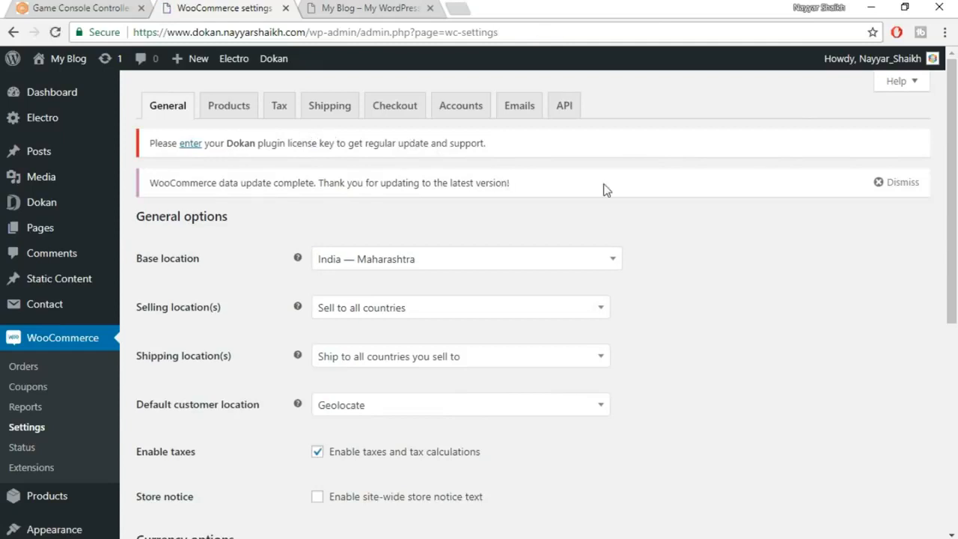
click(56, 97)
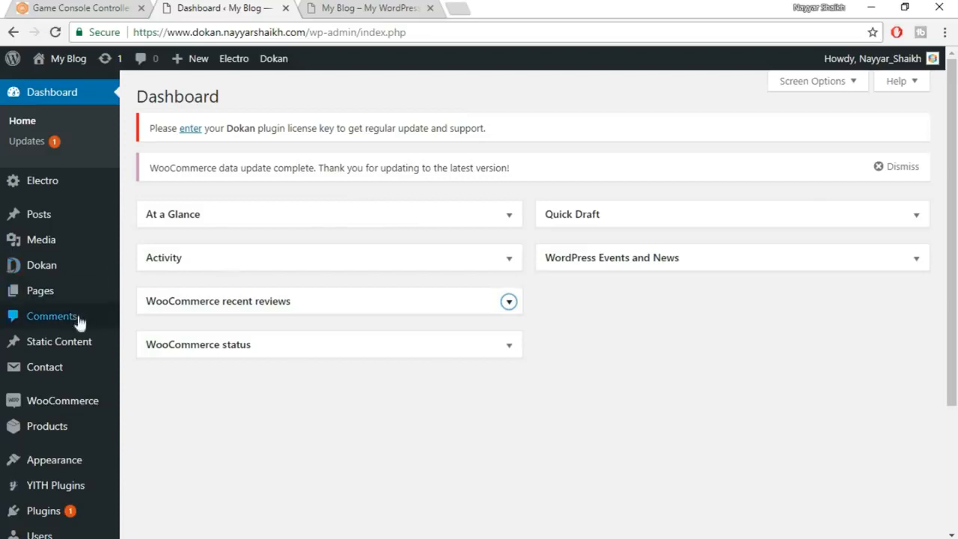
Open Appearance > Themes and delete the Twenty Fifteen theme
mouse_move(73, 463)
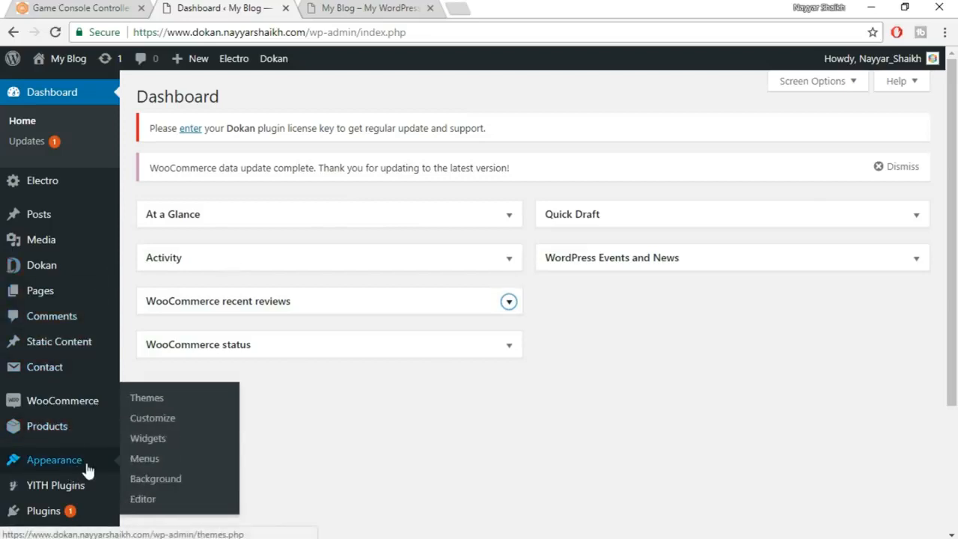
click(156, 398)
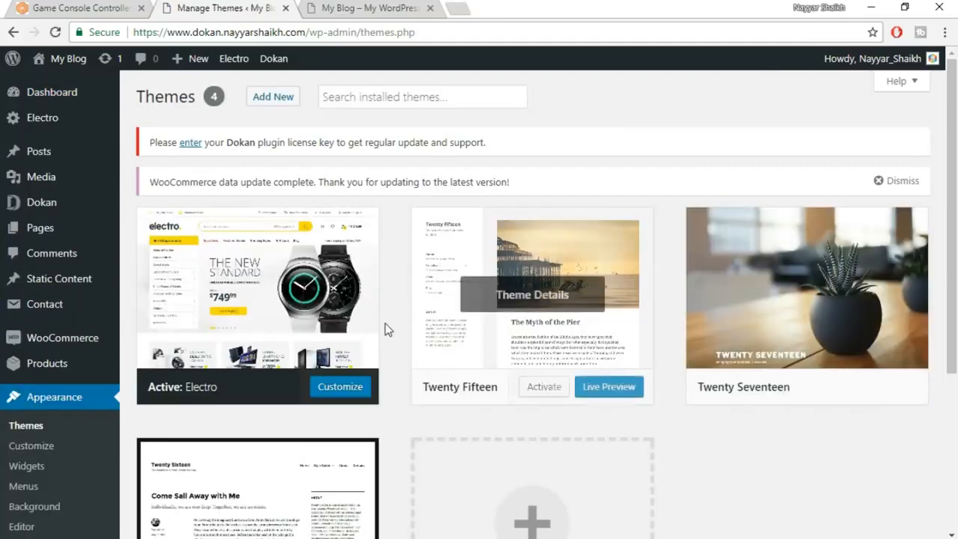
scroll(284, 225, down, 1)
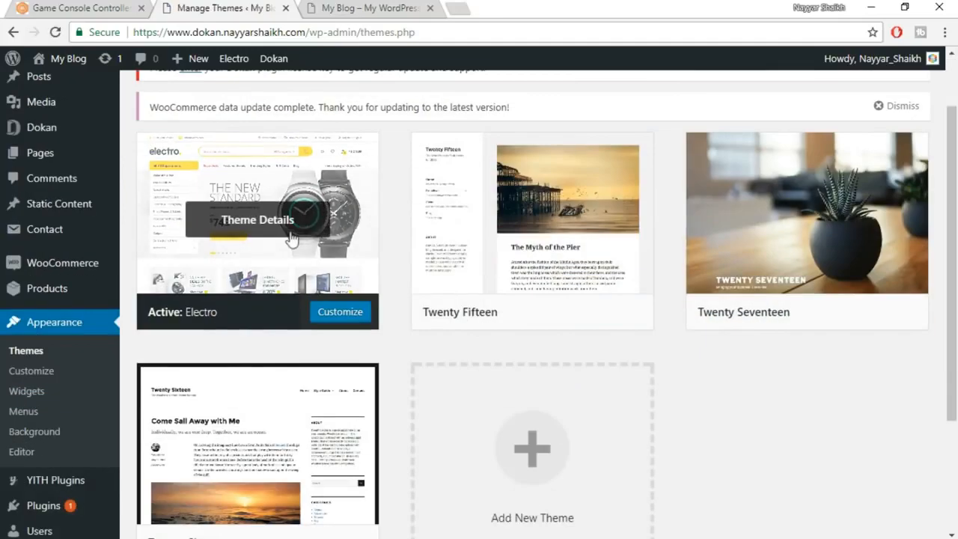
click(571, 225)
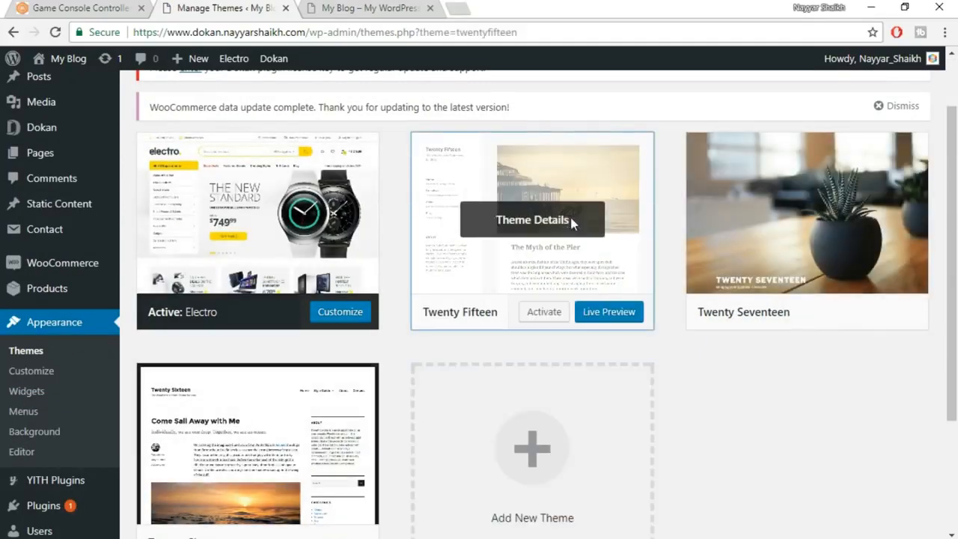
click(903, 510)
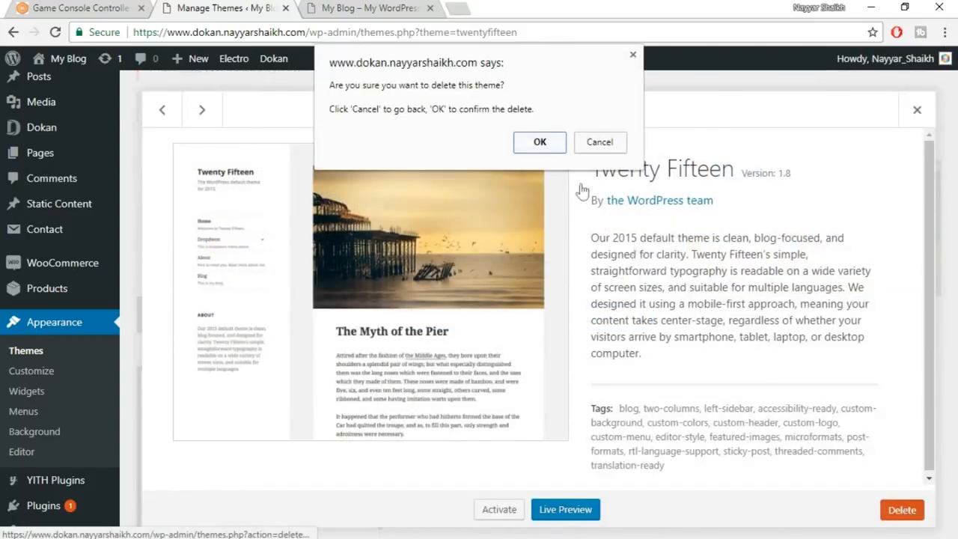
click(544, 145)
Delete the Twenty Seventeen and Twenty Sixteen themes, leaving Electro as the only theme
click(506, 218)
click(914, 519)
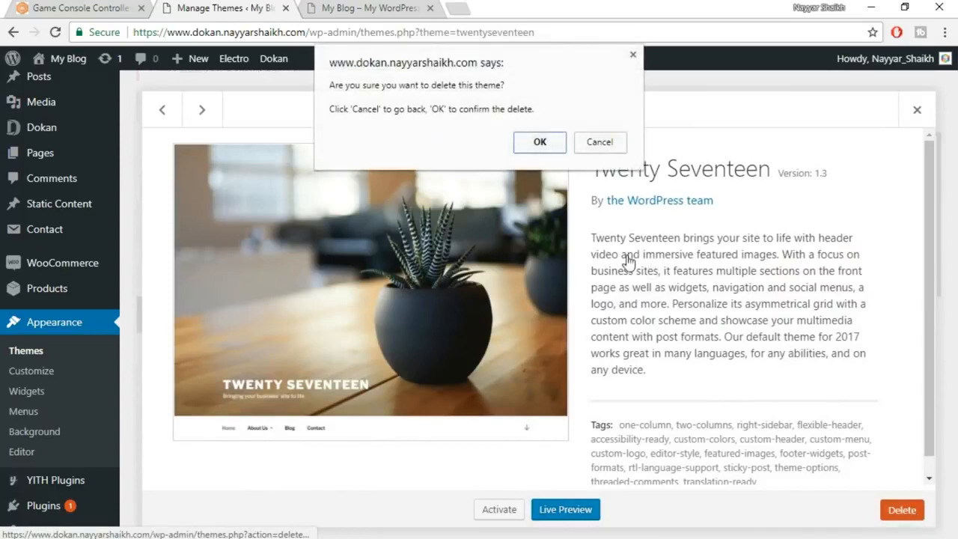
click(555, 148)
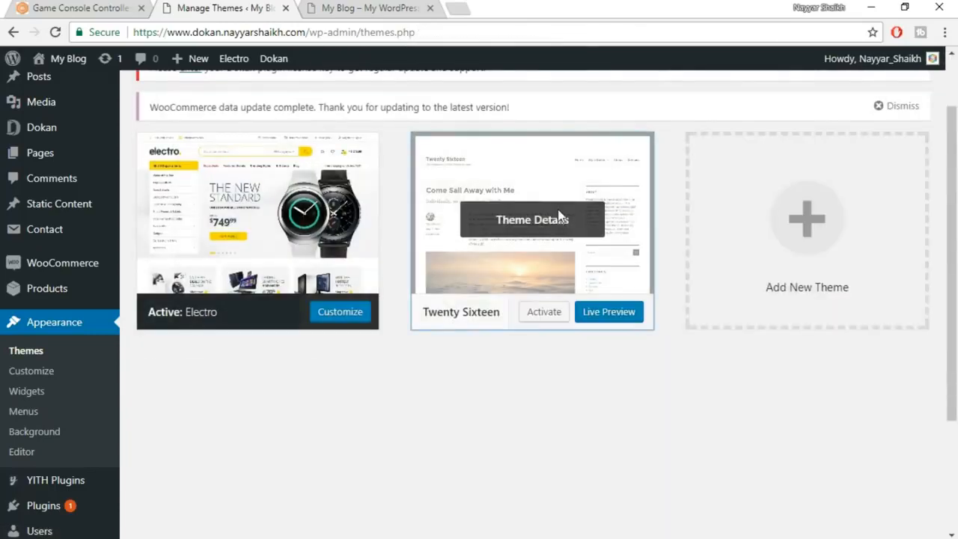
click(560, 218)
click(909, 510)
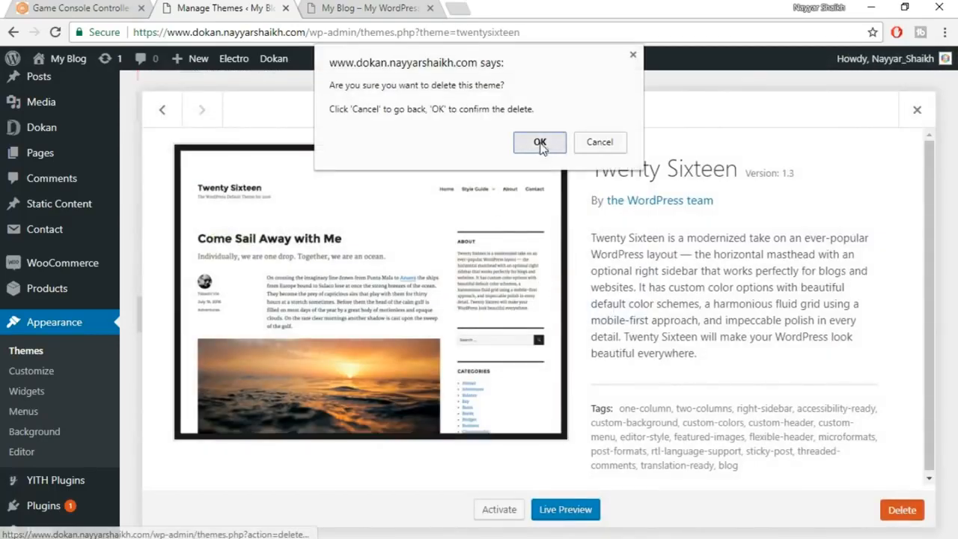
click(540, 142)
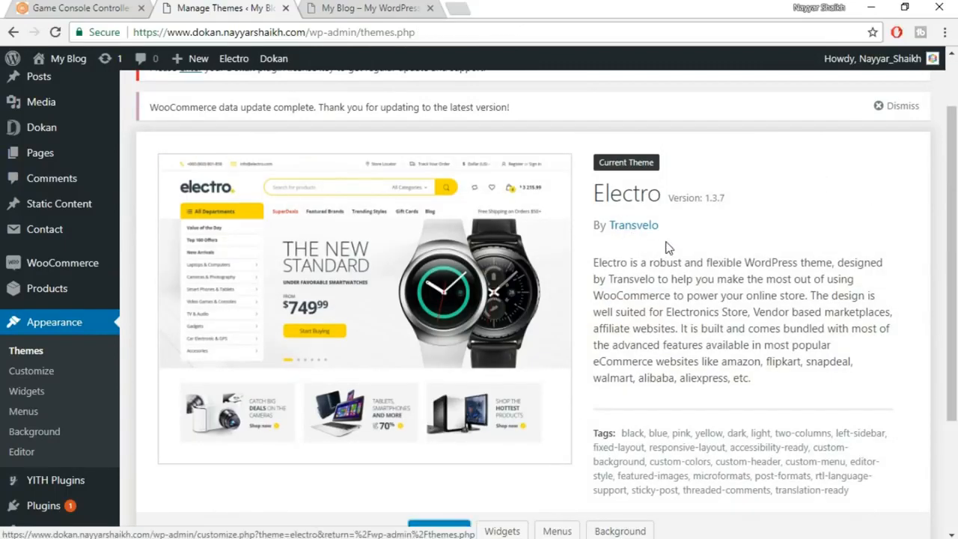
scroll(717, 298, up, 1)
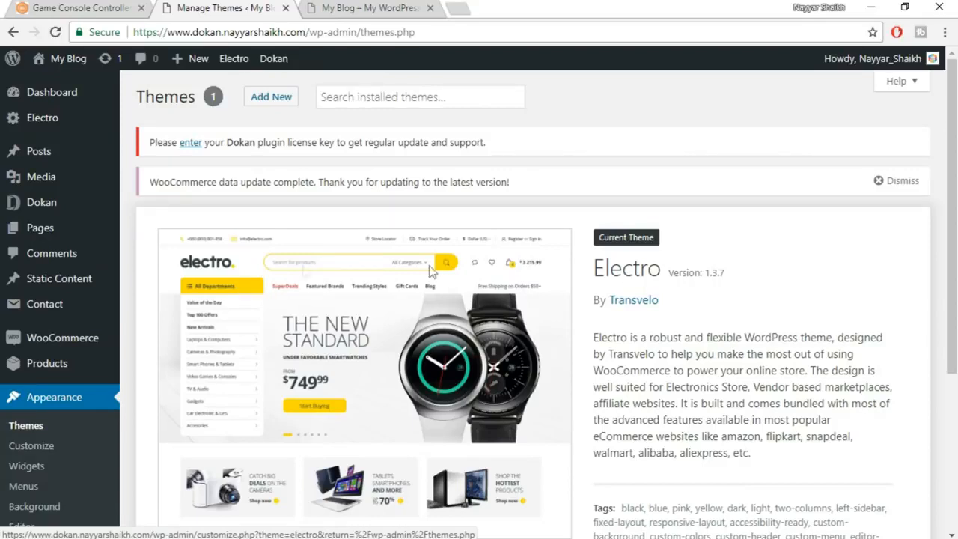
mouse_move(60, 346)
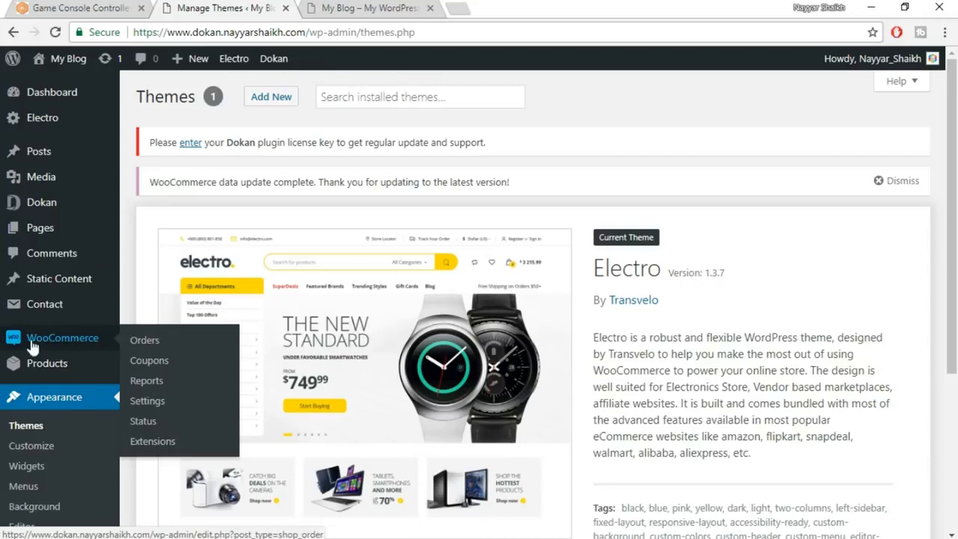
Open WooCommerce Settings and set Base location to India — Maharashtra by searching 'maha'
click(150, 405)
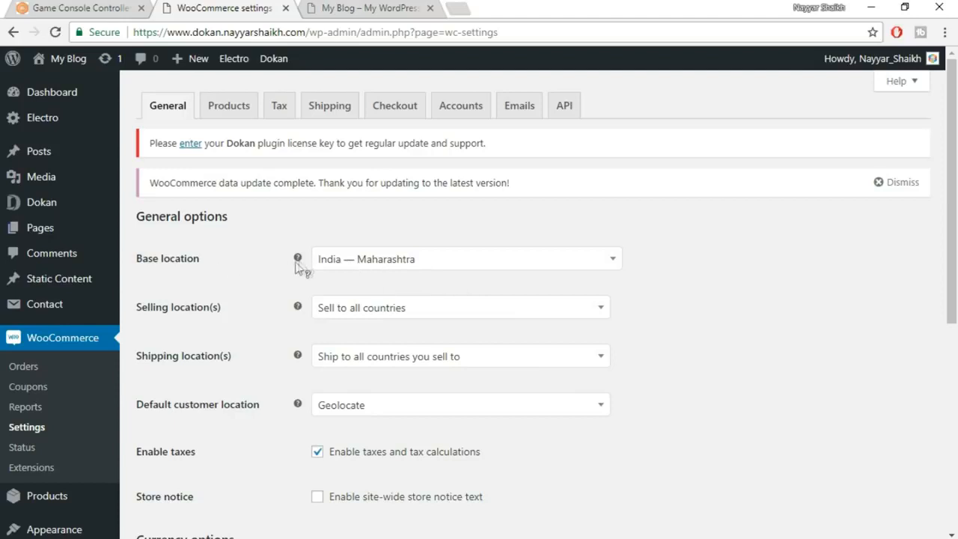
click(410, 268)
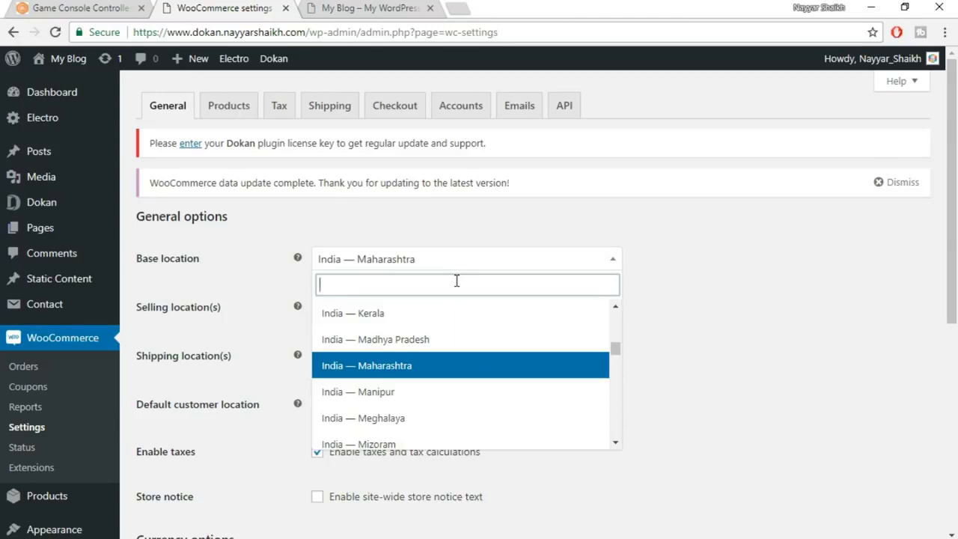
text(maha)
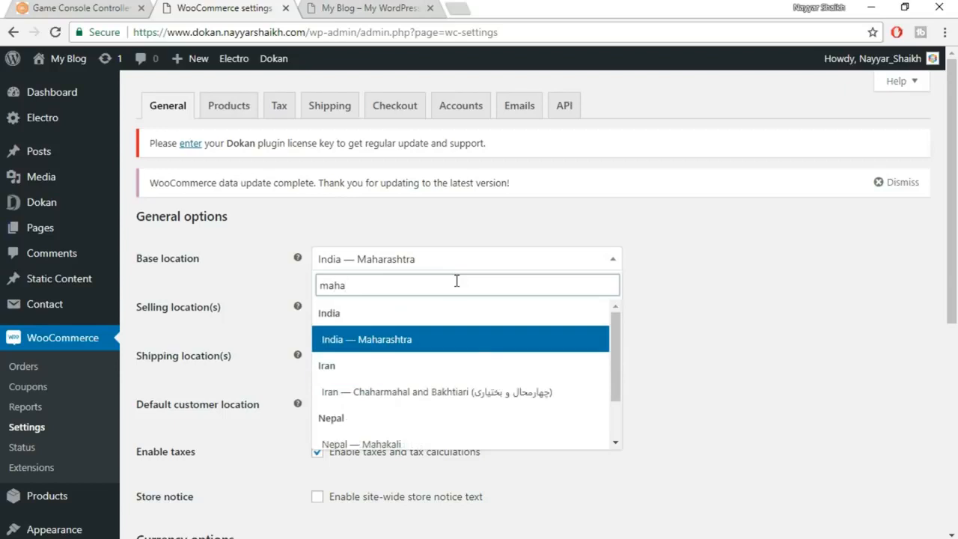
click(399, 346)
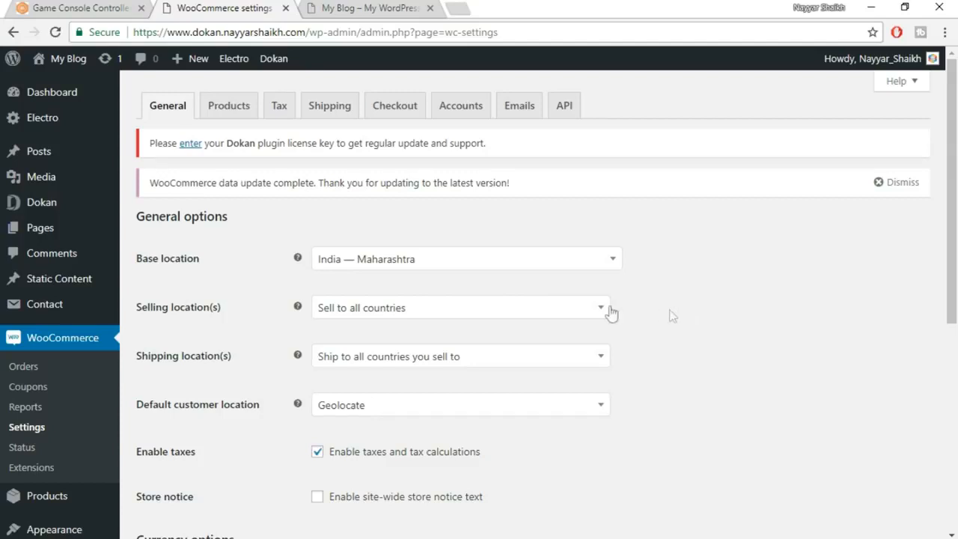
Set Selling location(s) to 'Sell to specific countries' with India as the only country
click(463, 320)
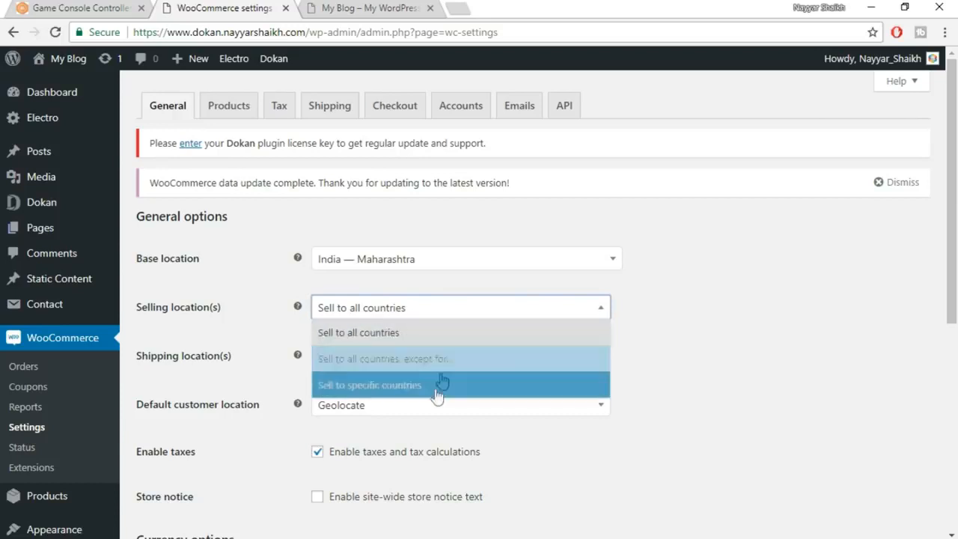
click(398, 386)
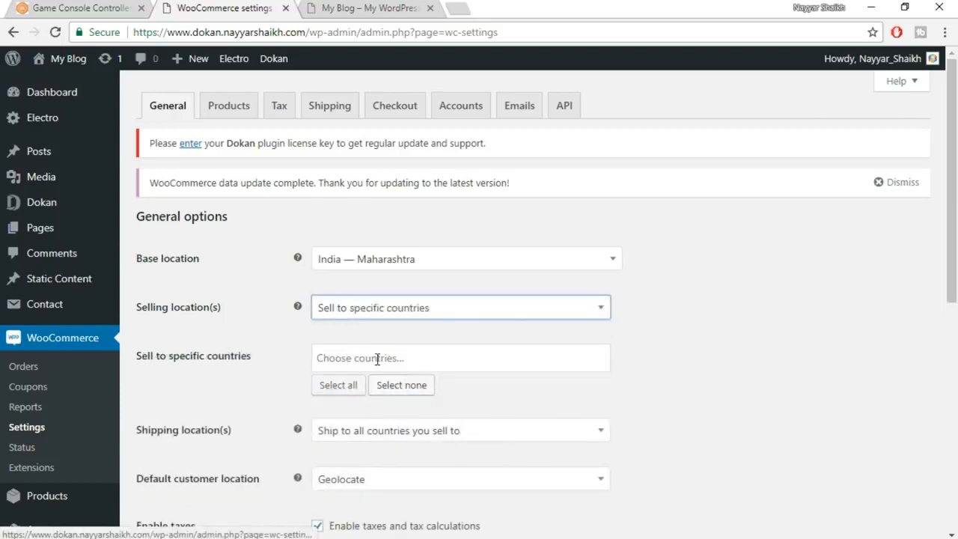
click(378, 358)
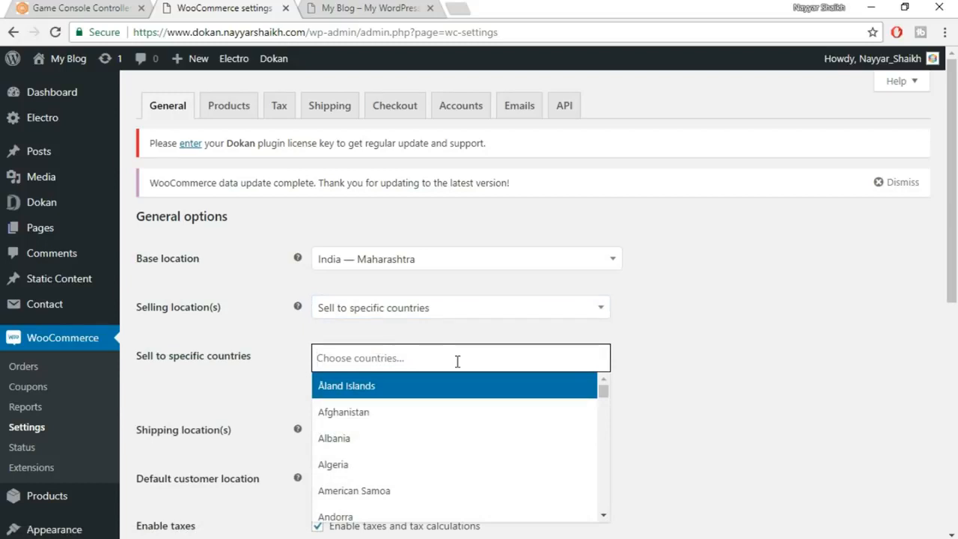
text(ind)
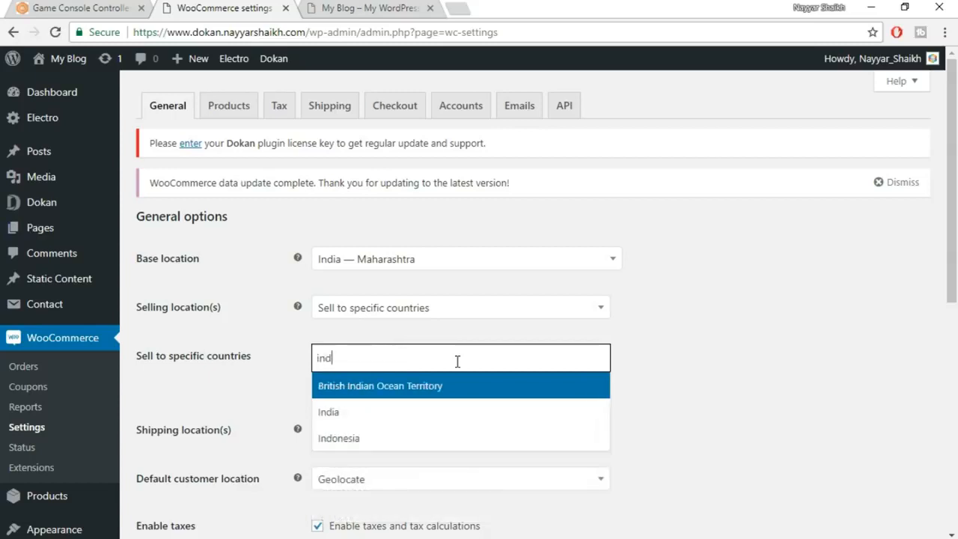
click(359, 426)
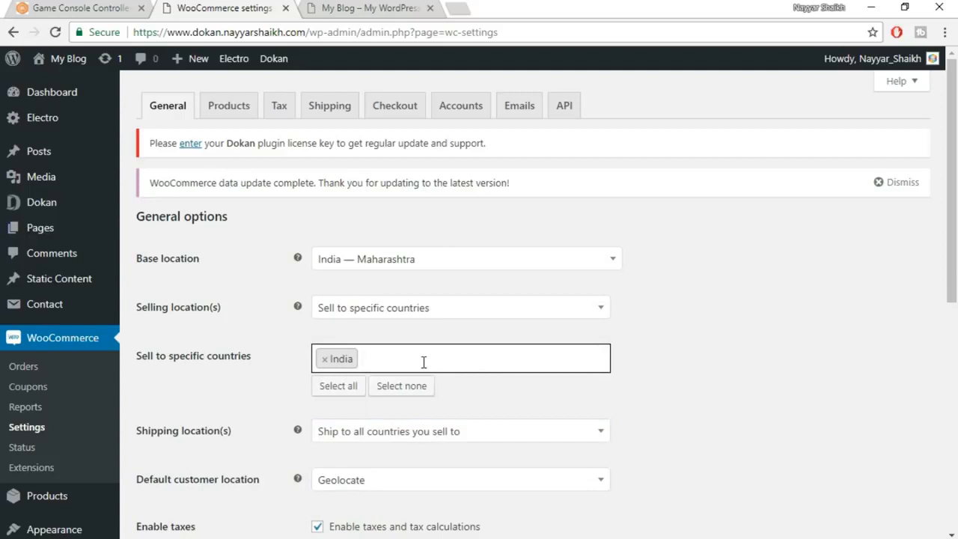
text(pakis)
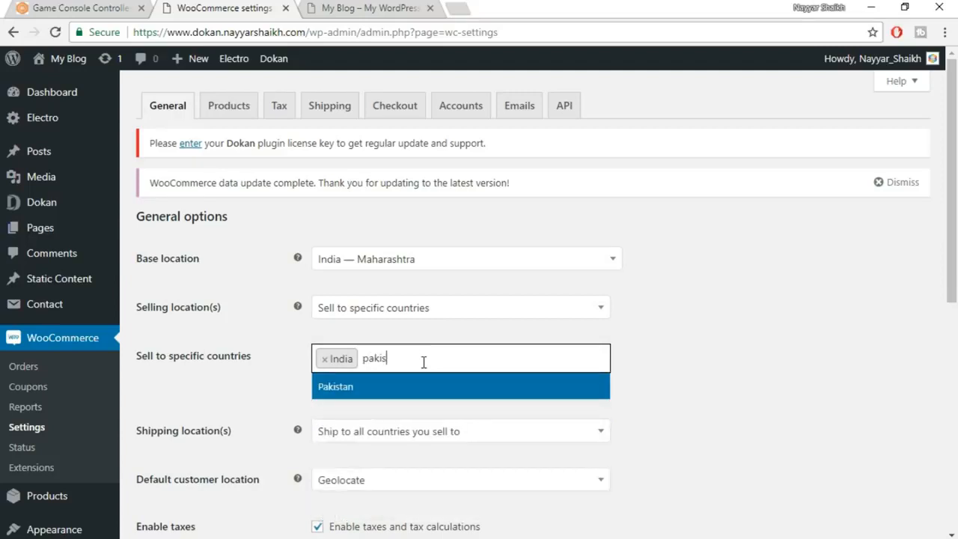
click(391, 386)
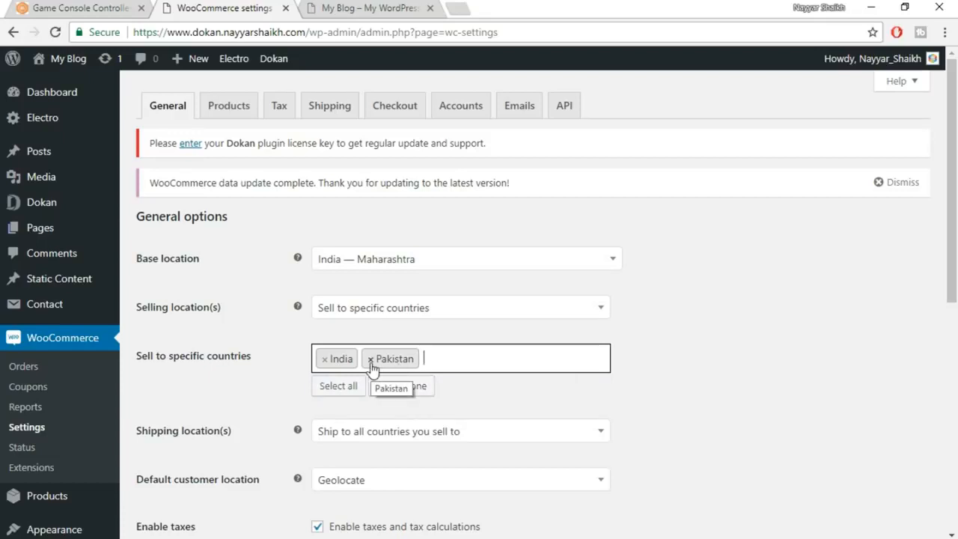
click(371, 360)
click(784, 377)
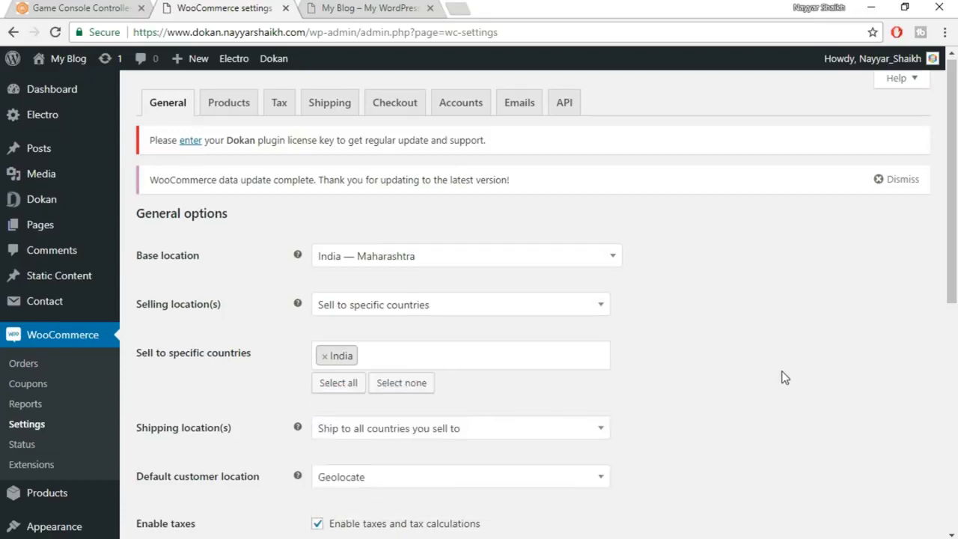
Keep United States dollar currency with Left ($99.99) position and save the general settings
scroll(784, 376, down, 3)
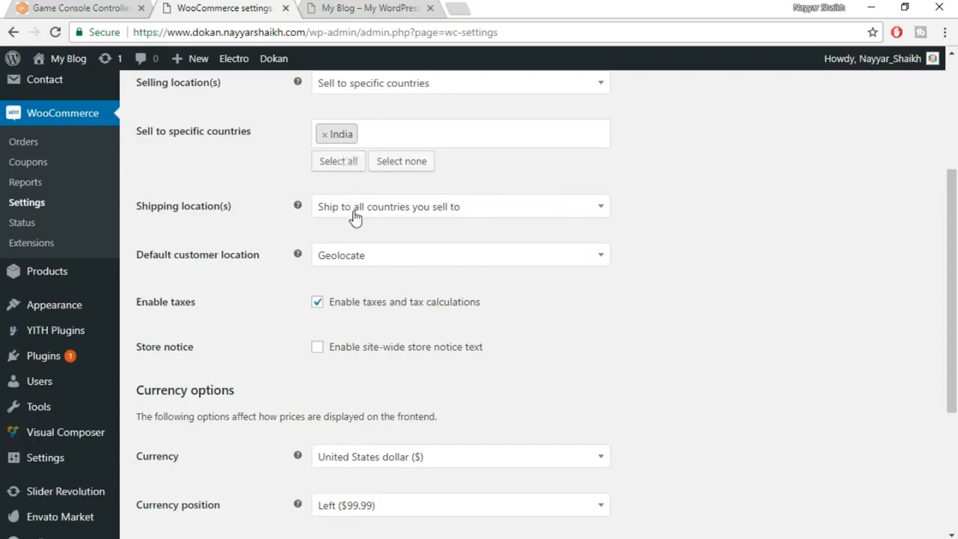
scroll(700, 263, down, 2)
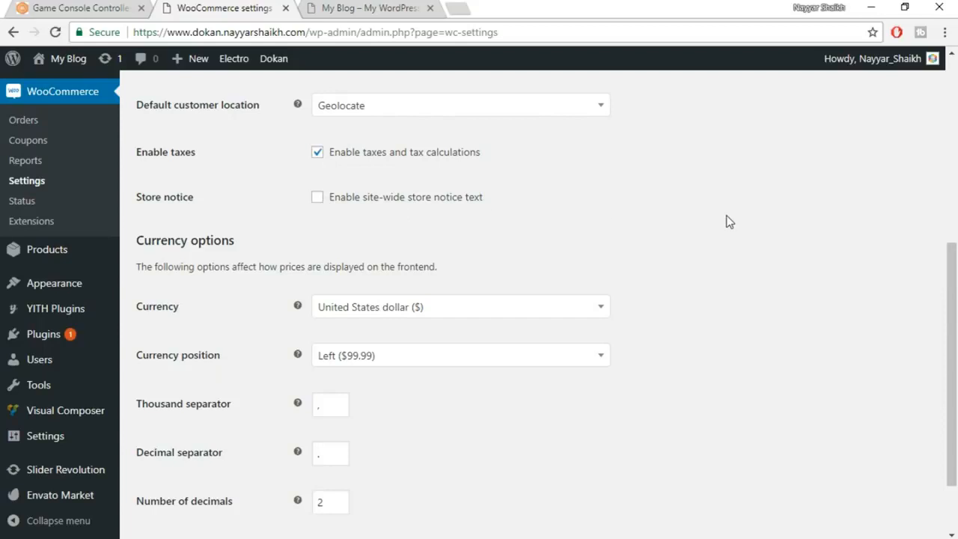
scroll(727, 220, down, 1)
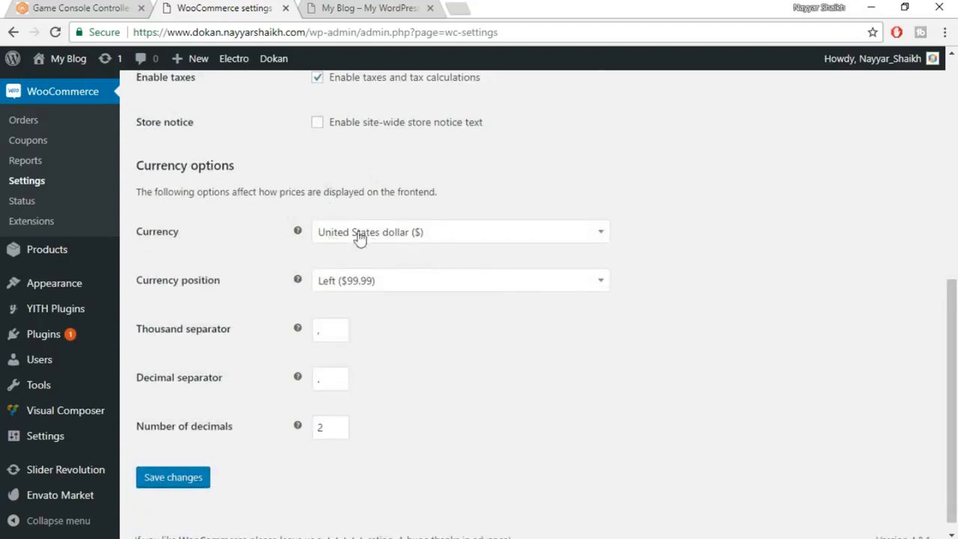
click(442, 238)
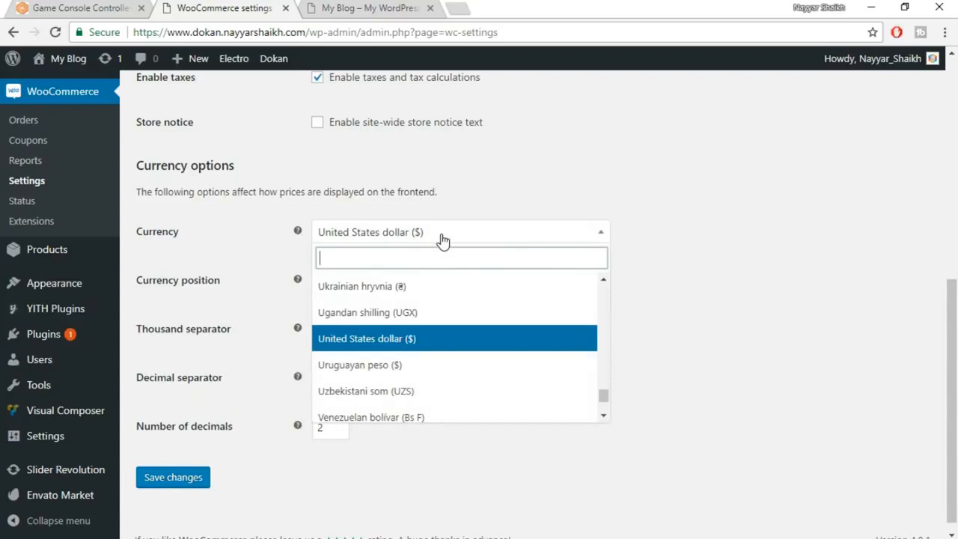
text(india)
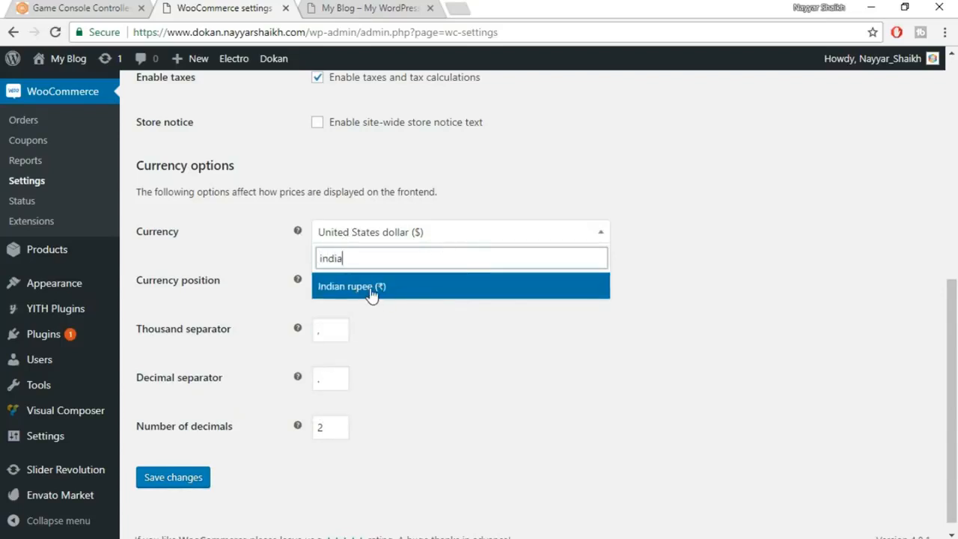
click(451, 343)
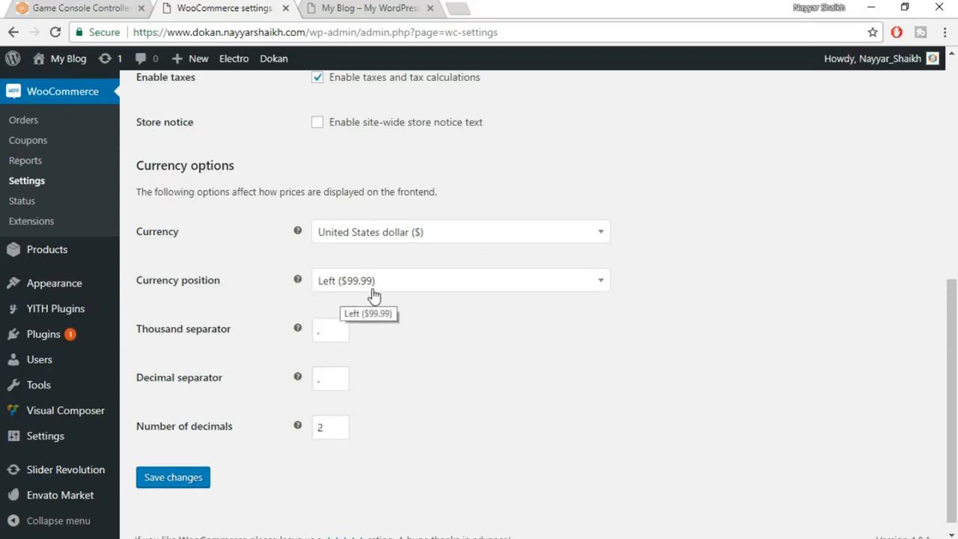
click(412, 291)
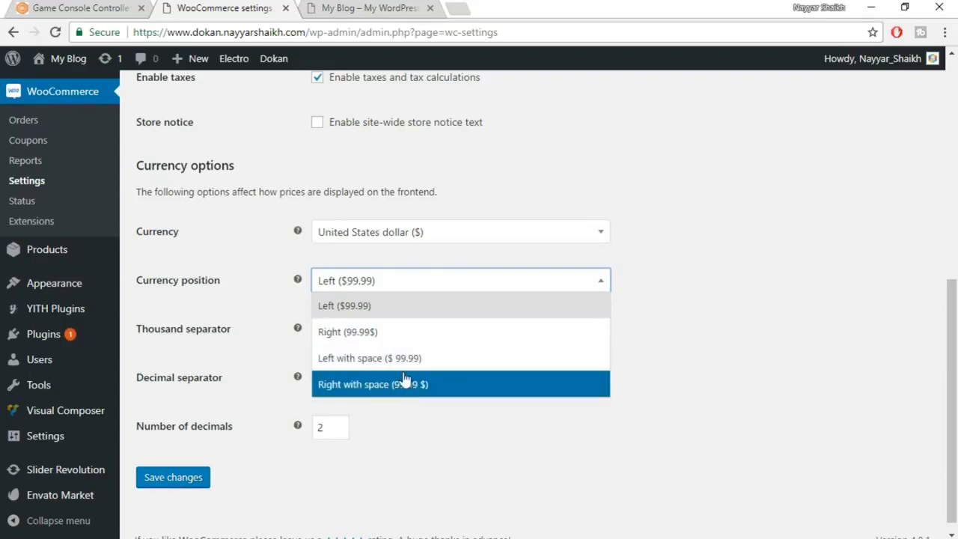
click(384, 308)
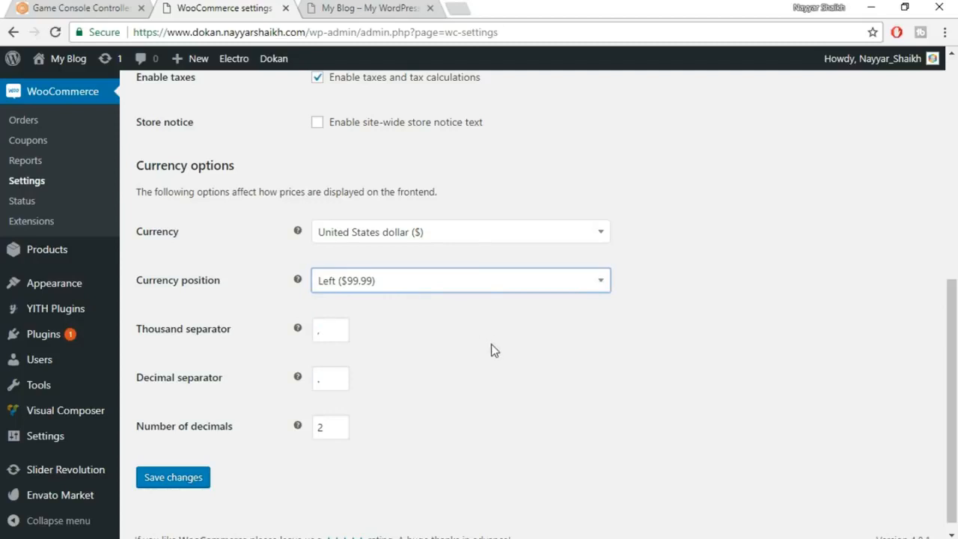
scroll(487, 358, down, 1)
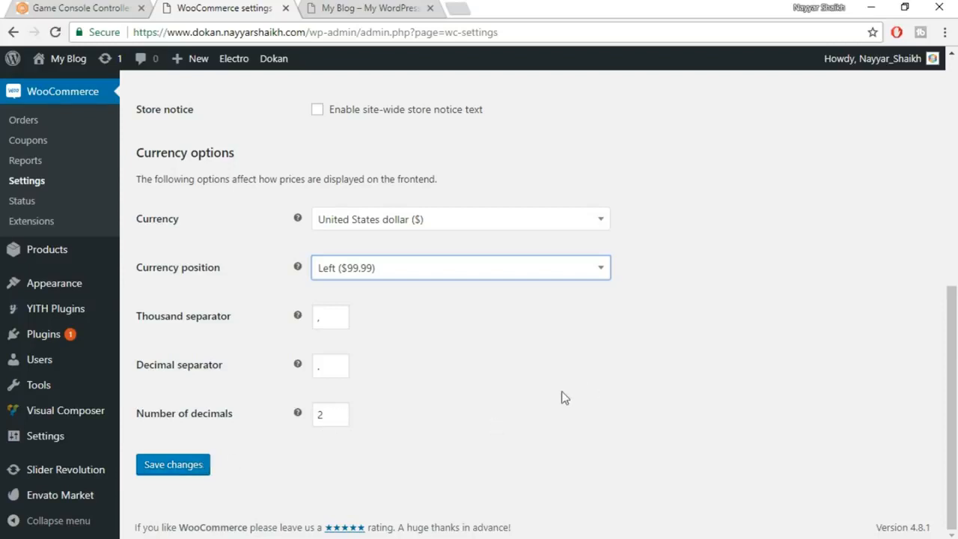
click(196, 474)
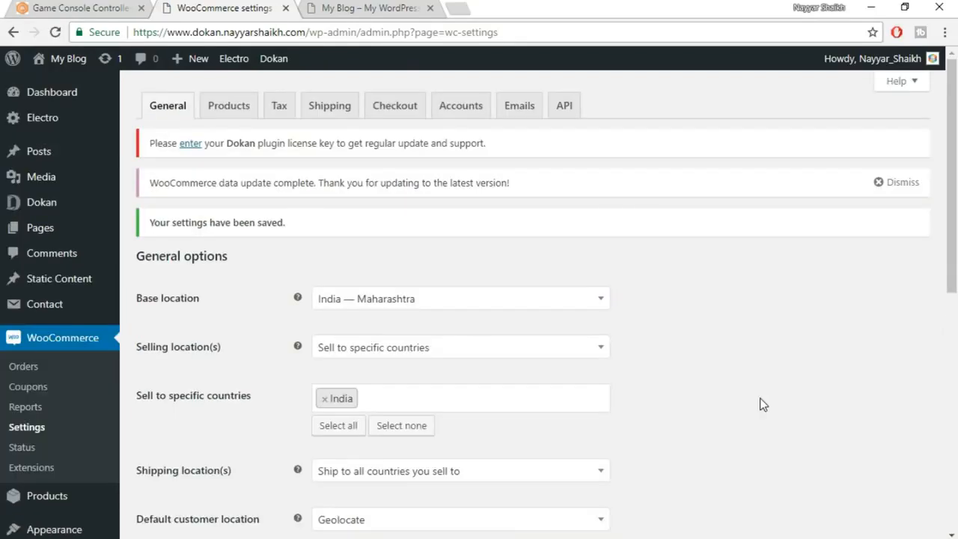
On the Products settings tab, keep Weight unit as g and Dimensions unit as cm
click(226, 113)
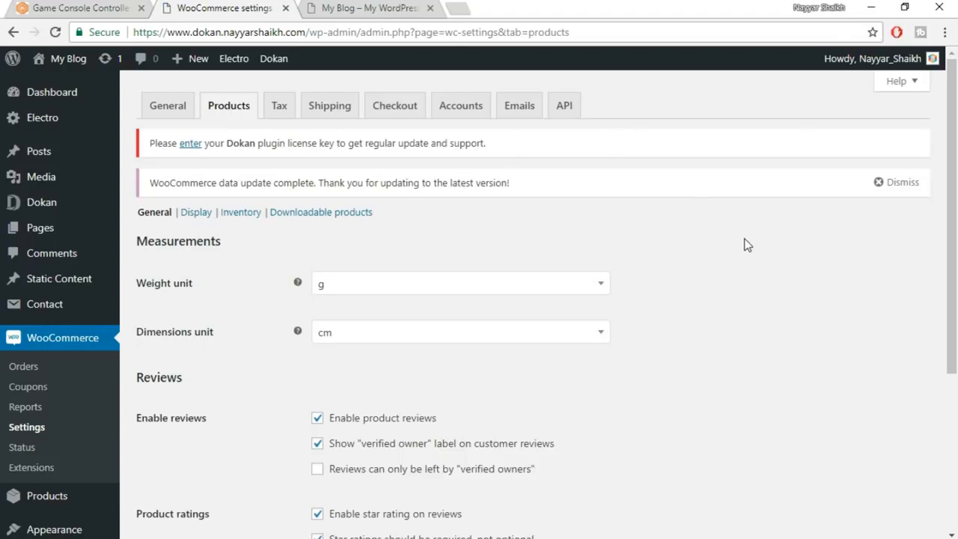
click(334, 289)
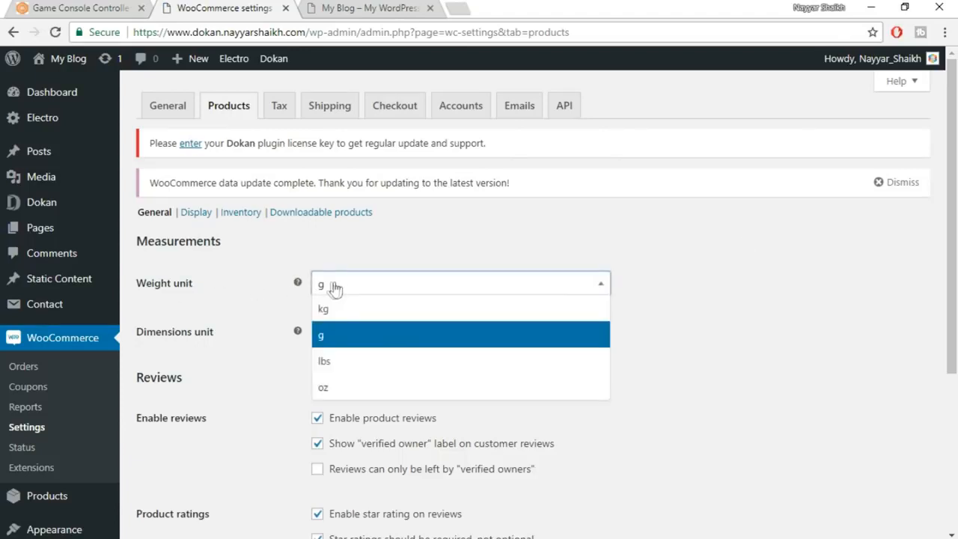
click(369, 345)
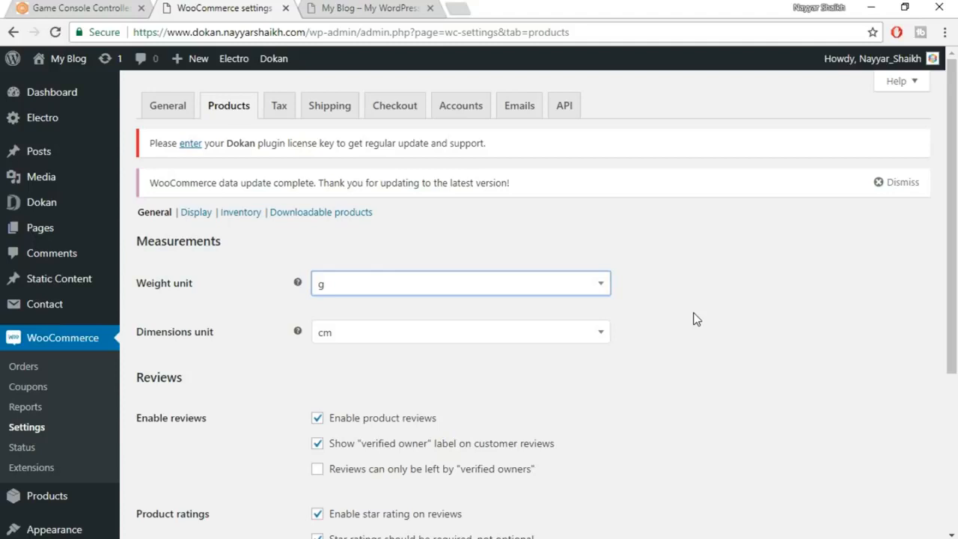
click(531, 291)
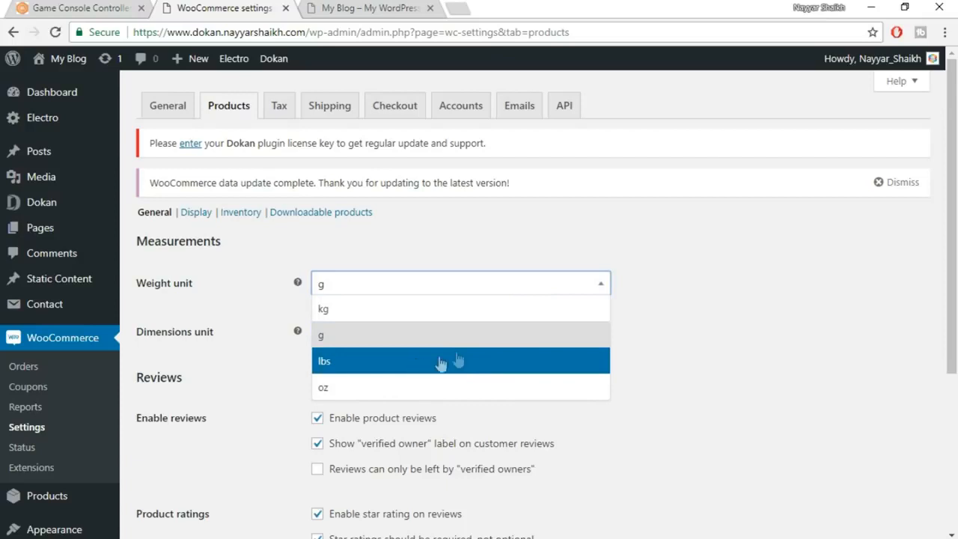
click(659, 328)
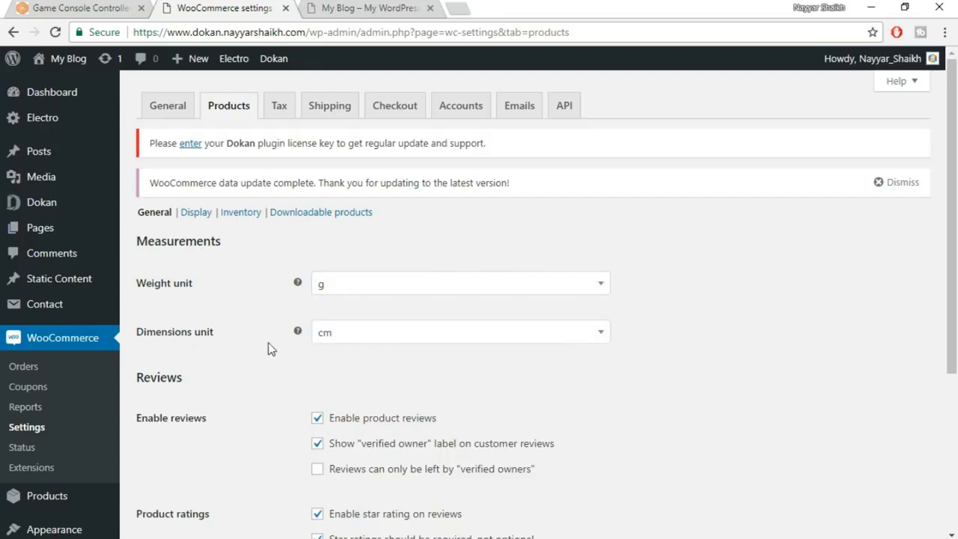
click(372, 335)
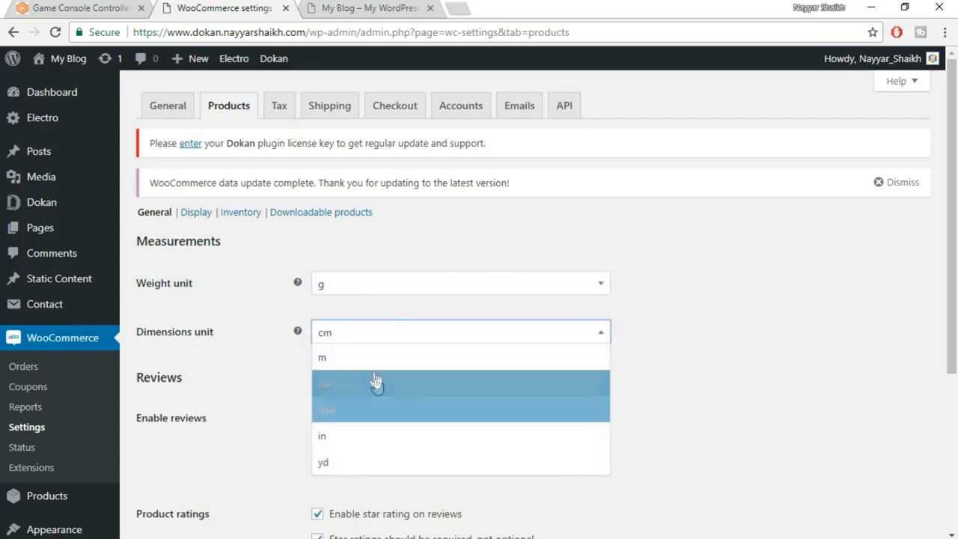
click(343, 389)
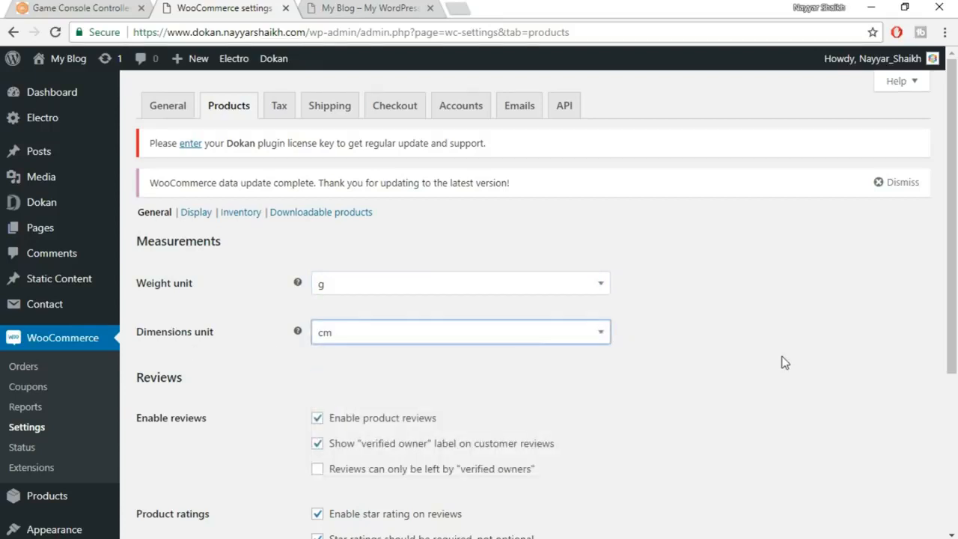
Leave 'Reviews can only be left by verified owners' unchecked and save the product settings
scroll(781, 364, down, 3)
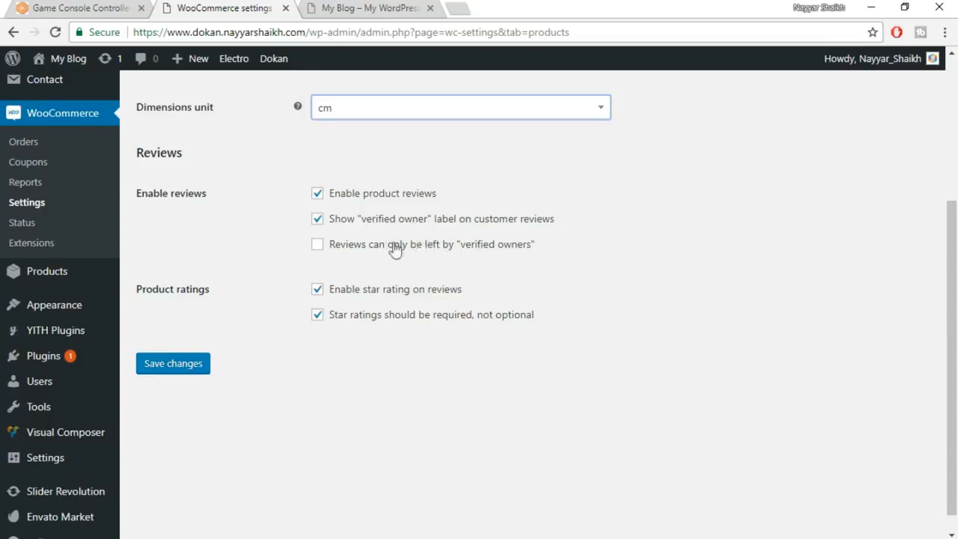
click(319, 250)
click(318, 247)
click(318, 247)
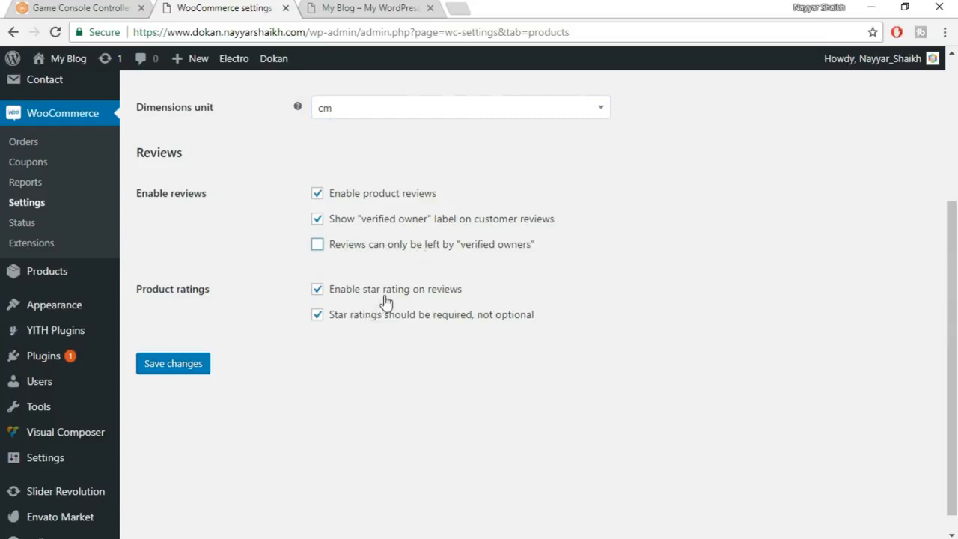
click(188, 367)
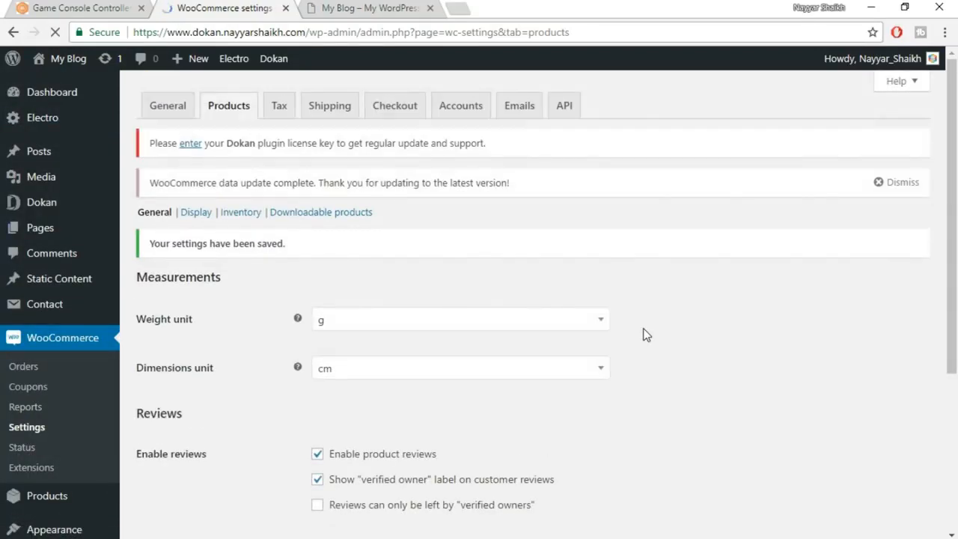
click(281, 109)
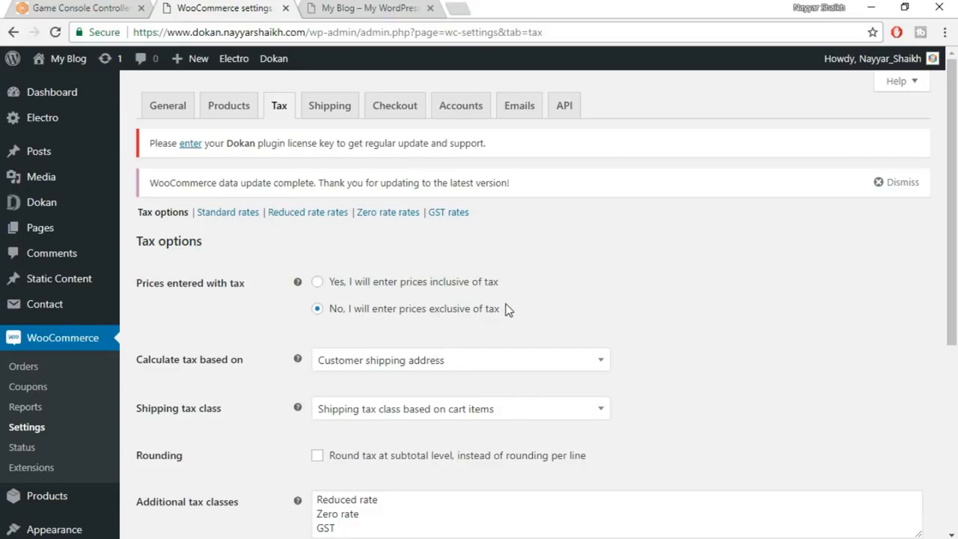
key(ctrl+shift+Tab)
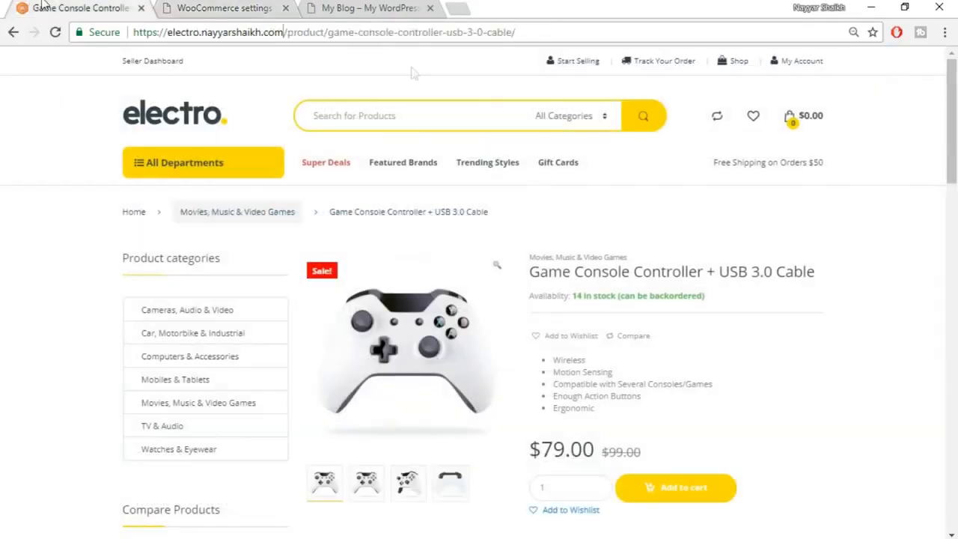
scroll(677, 290, down, 2)
drag(541, 300, 568, 298)
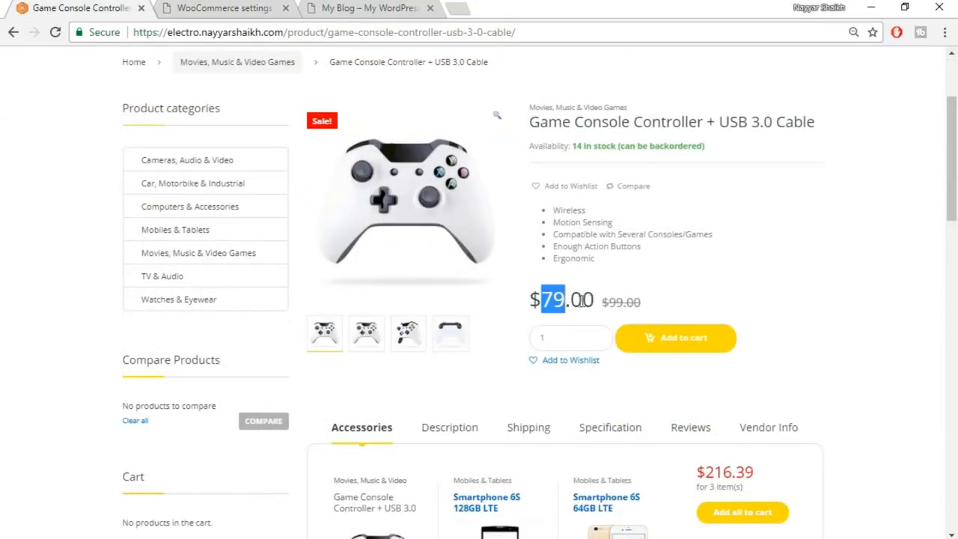
click(666, 299)
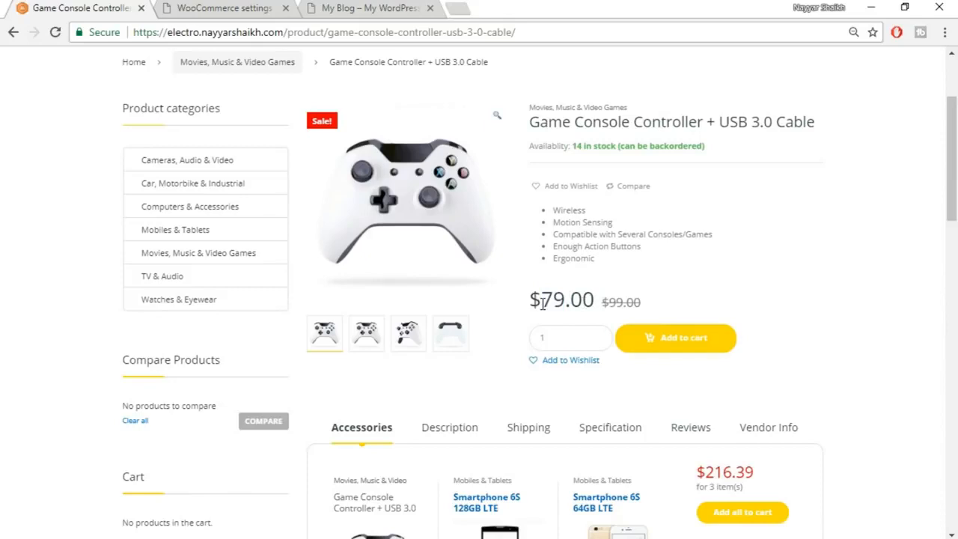
click(203, 6)
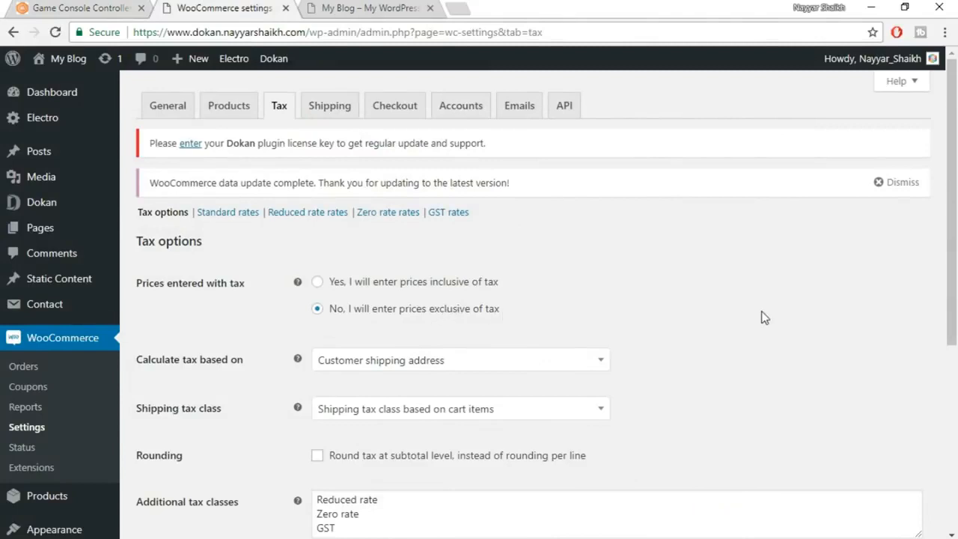
scroll(764, 317, down, 2)
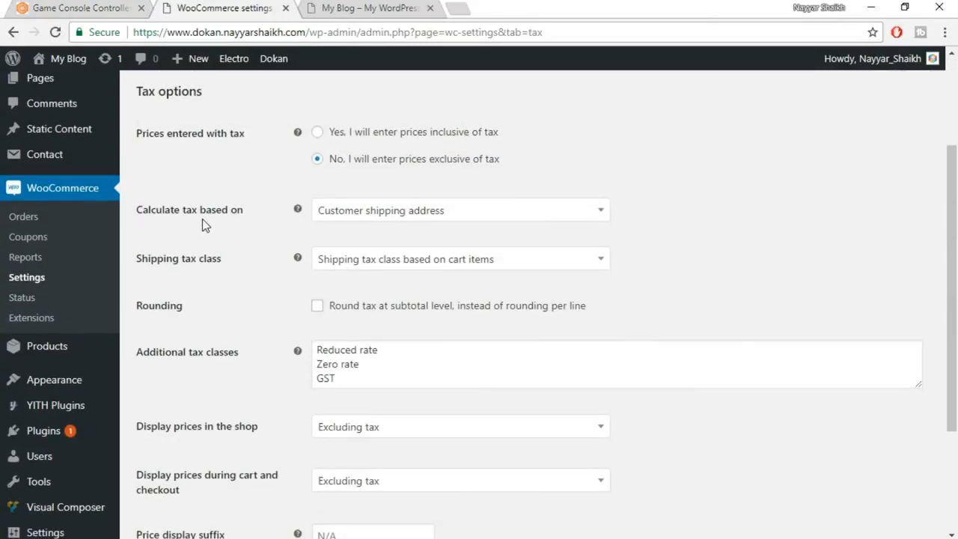
Keep tax based on customer shipping address and shipping tax class based on cart items
click(454, 217)
click(666, 223)
click(421, 265)
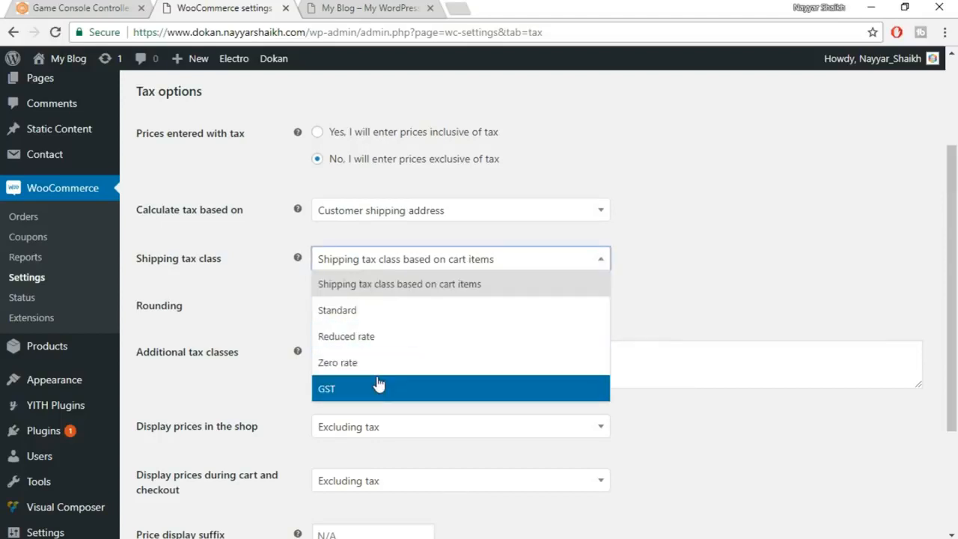
click(656, 281)
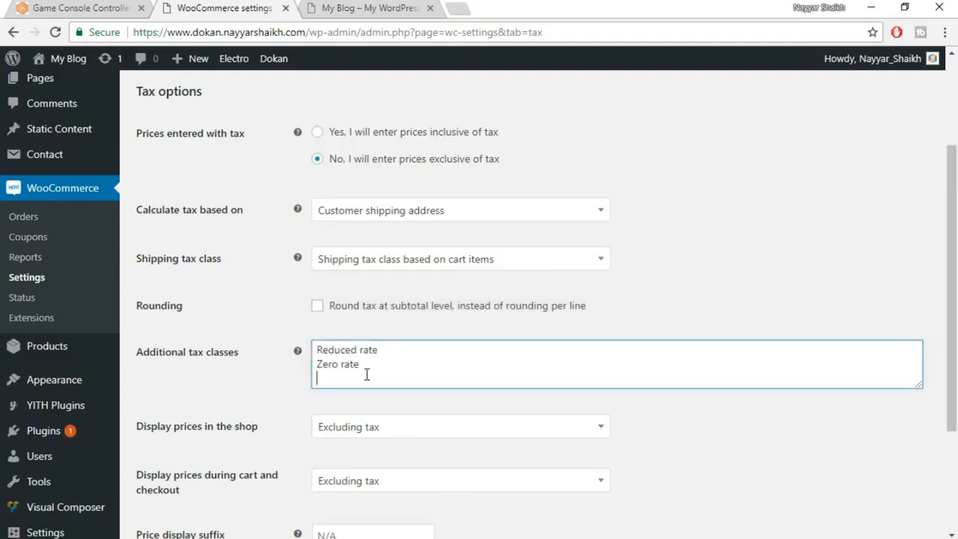
click(756, 278)
Enter GST as the third additional tax class and save the tax options
click(356, 378)
text(GST)
scroll(945, 404, down, 3)
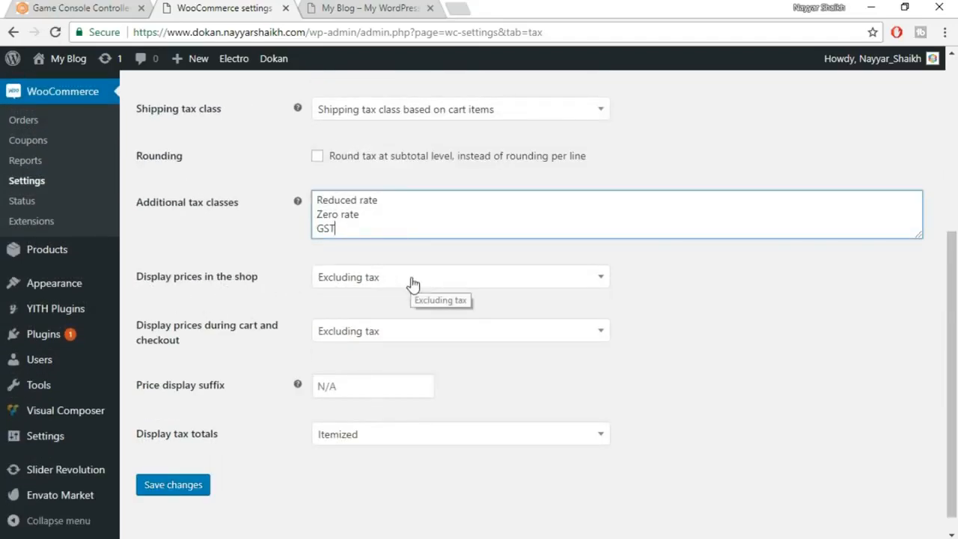
click(36, 8)
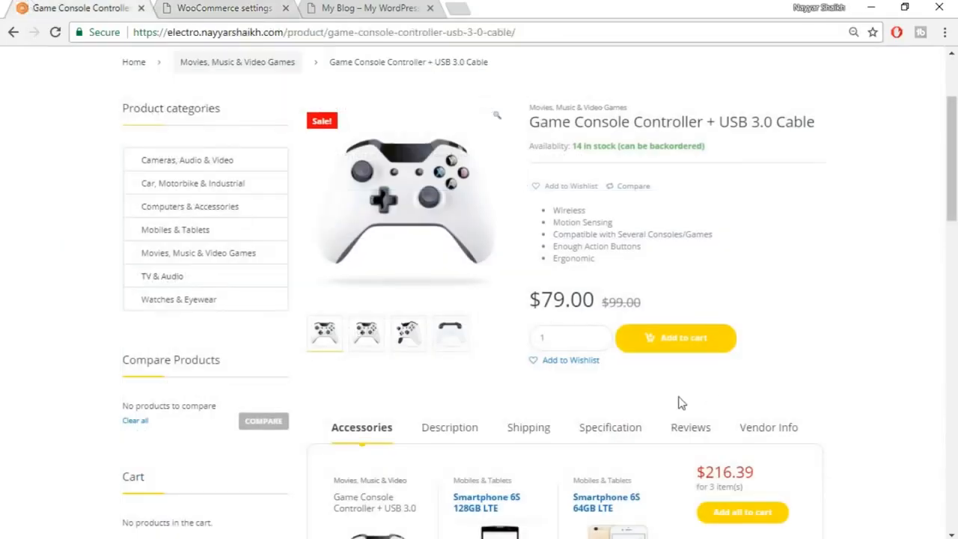
click(261, 9)
scroll(524, 329, down, 1)
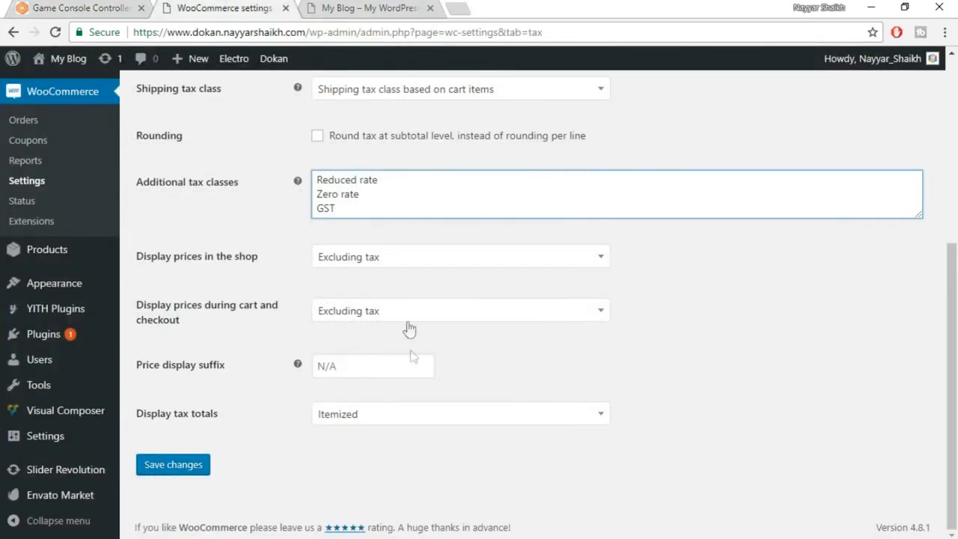
click(196, 470)
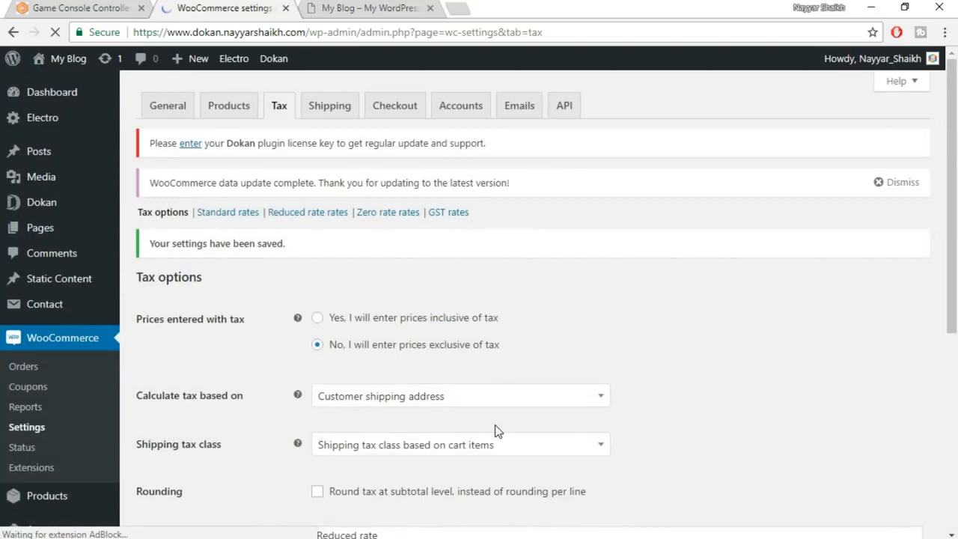
scroll(498, 432, down, 3)
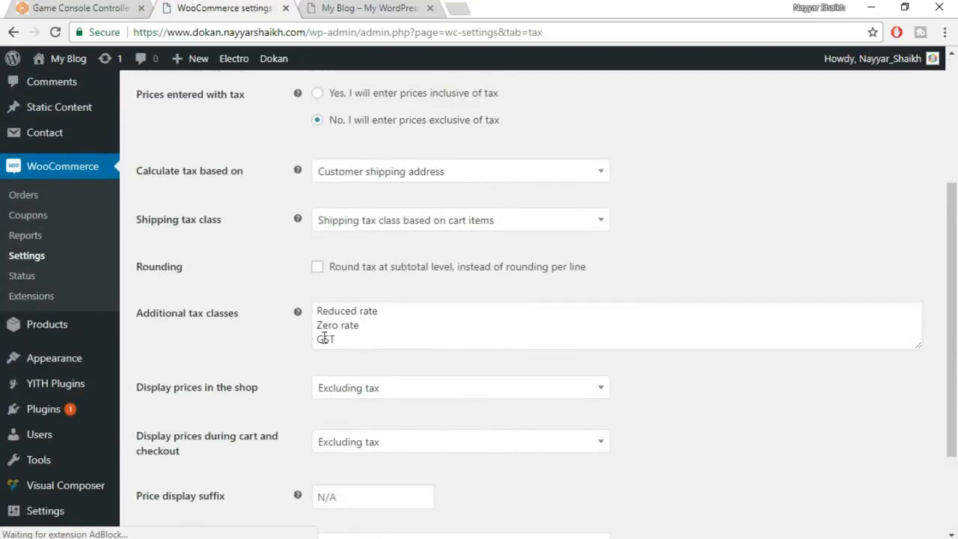
scroll(506, 375, up, 3)
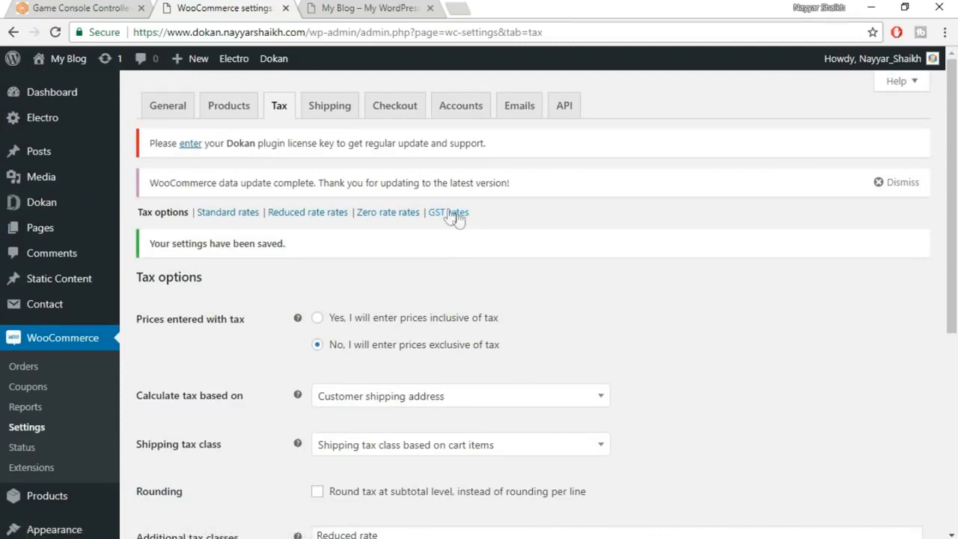
Open the GST rates and insert a new row with country code IN
click(459, 215)
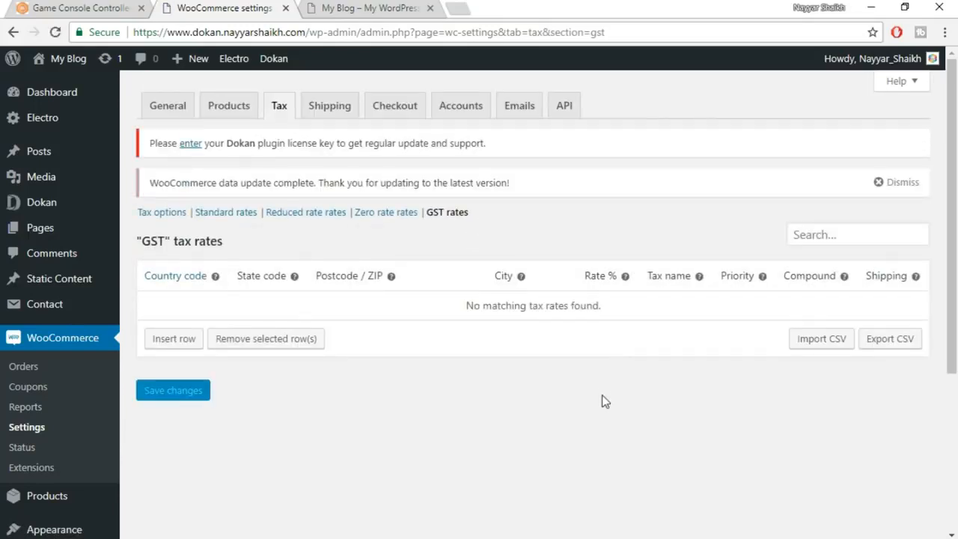
click(178, 349)
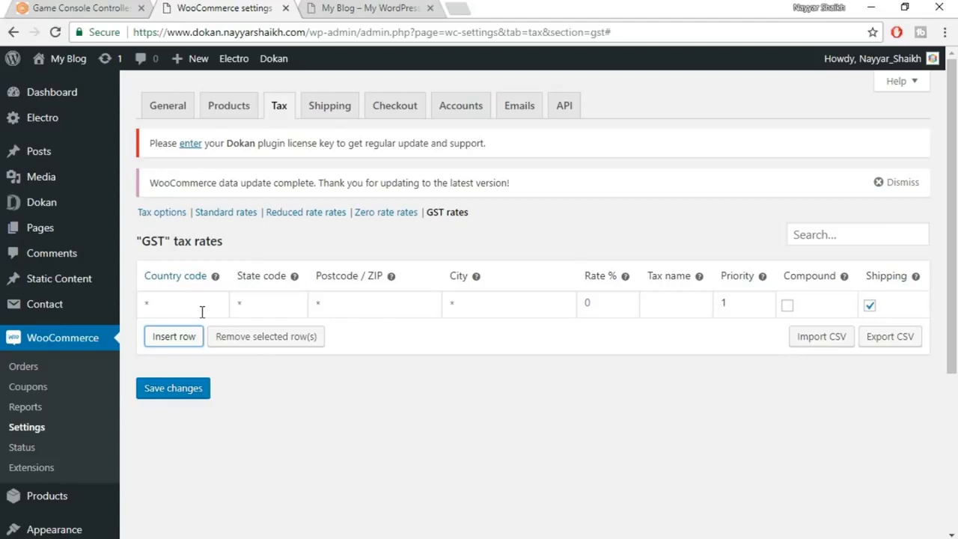
click(203, 312)
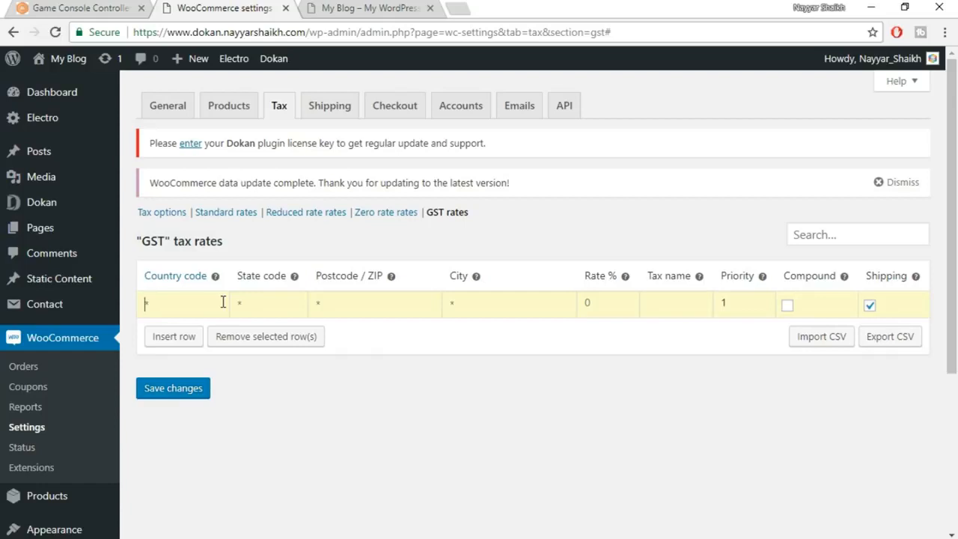
text(IN)
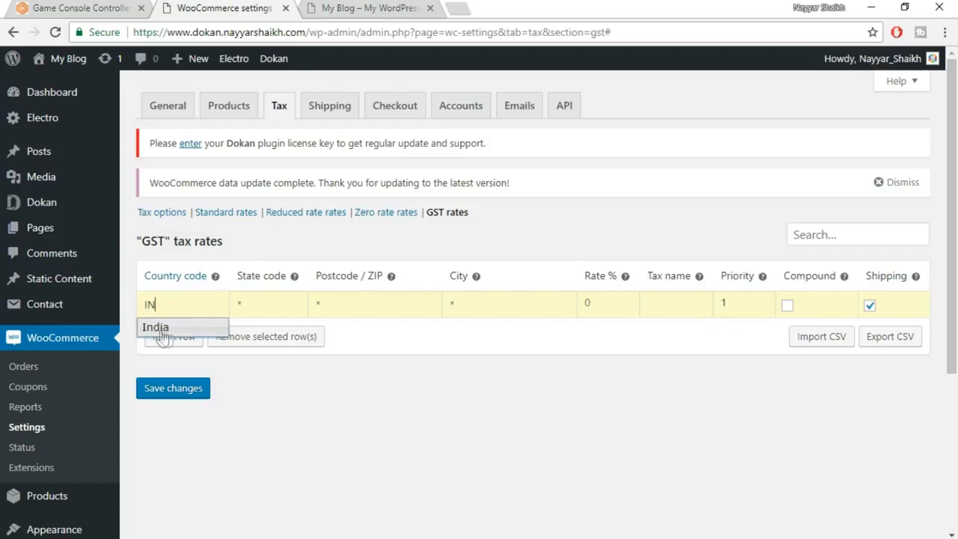
click(168, 328)
click(262, 304)
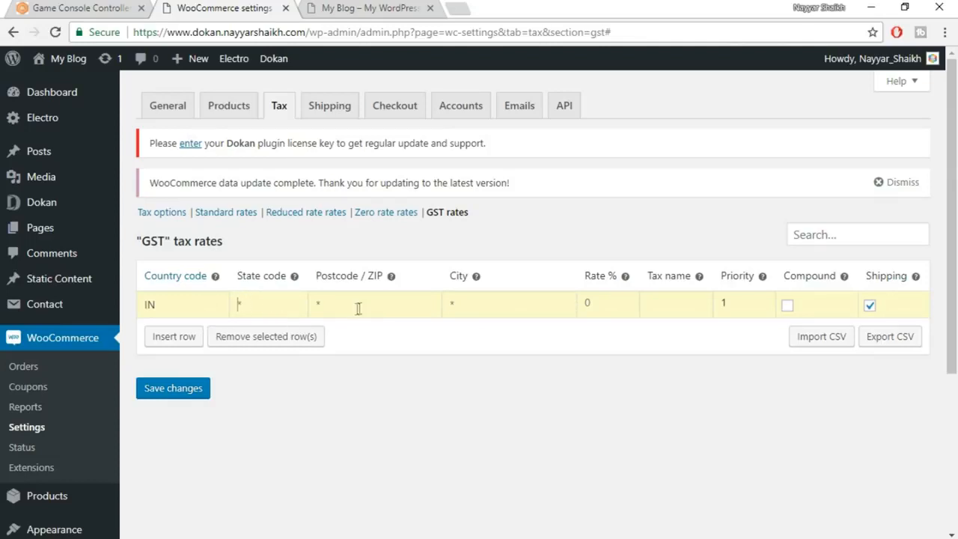
Give the row a 12% rate named CGST, not applied to shipping, and add another blank row
click(583, 301)
text(12)
click(690, 306)
text(CGST)
click(871, 307)
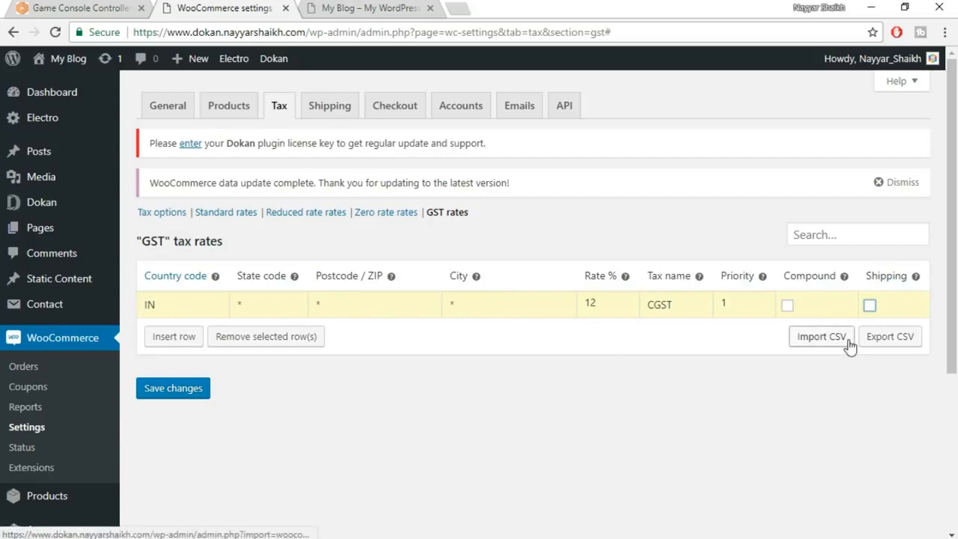
click(174, 339)
Set the new tax row's country to IN (India) and its state to MH
click(171, 334)
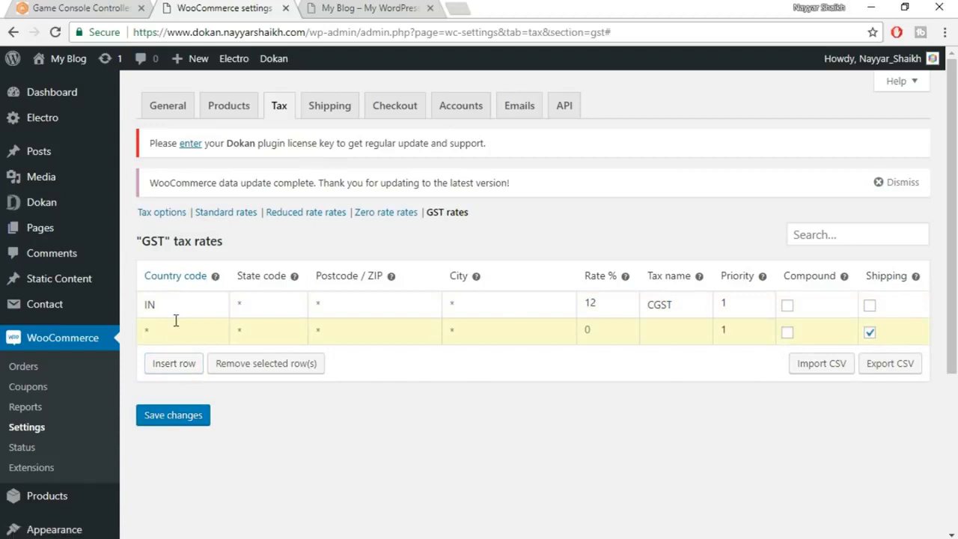
text(IN)
click(184, 355)
click(277, 336)
text(MH)
Give the MH row a 12% rate named SGST, exclude shipping, save, and go to Shipping
click(611, 327)
text(12)
click(693, 327)
text(SGST)
click(870, 332)
click(197, 420)
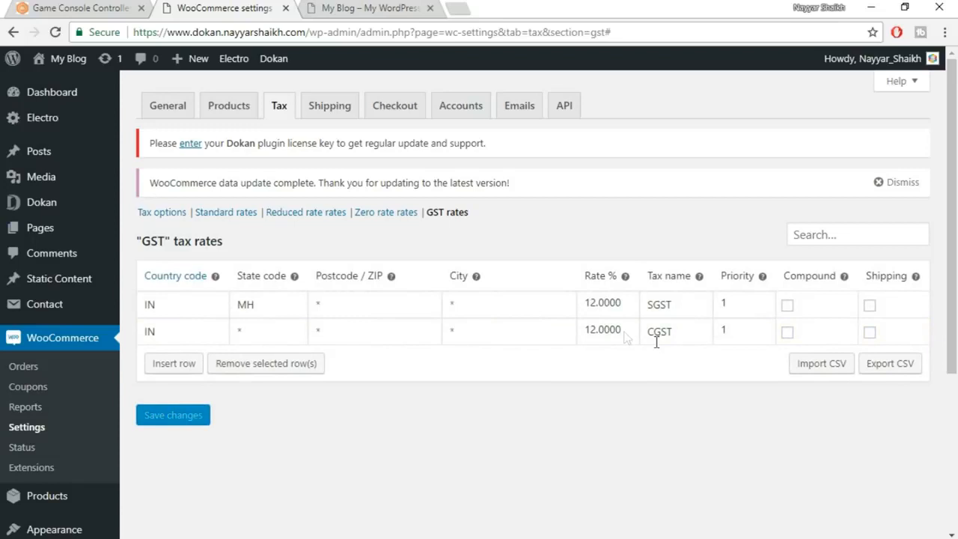
click(328, 118)
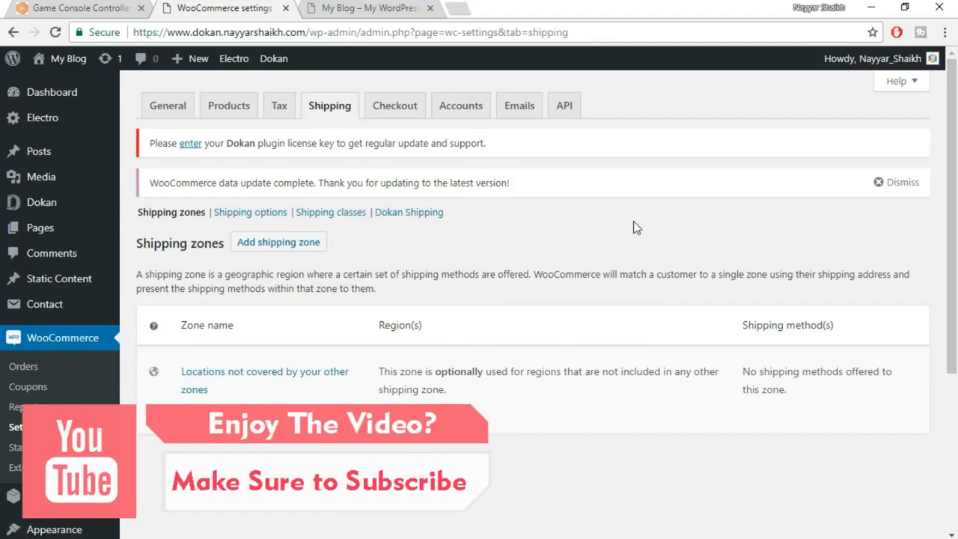
Create and save a shipping zone named India with India as its region, then open Add shipping method
click(294, 247)
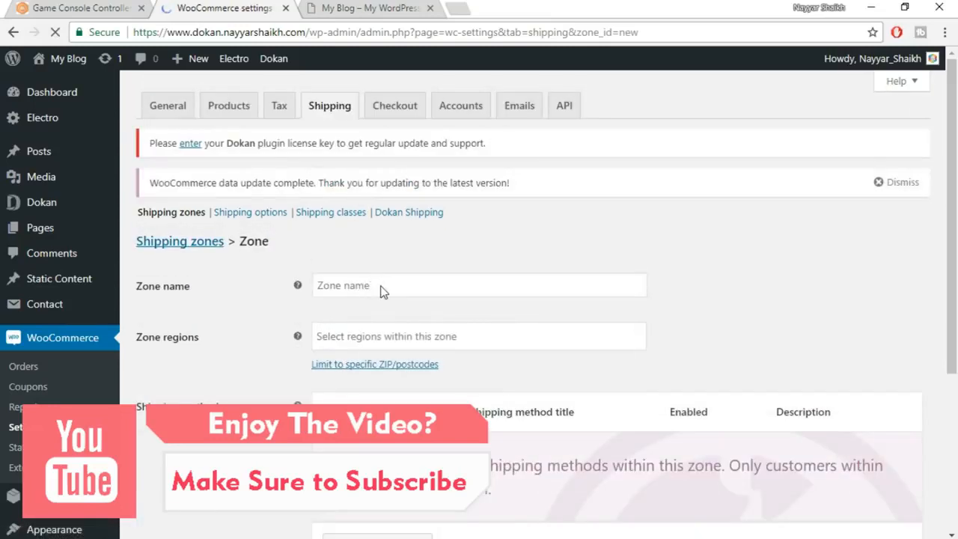
click(385, 286)
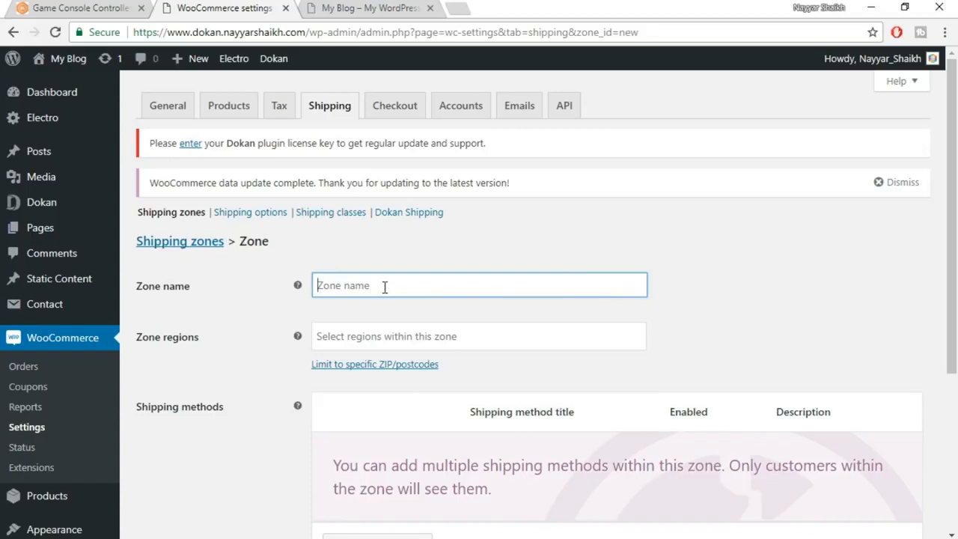
text(Indi)
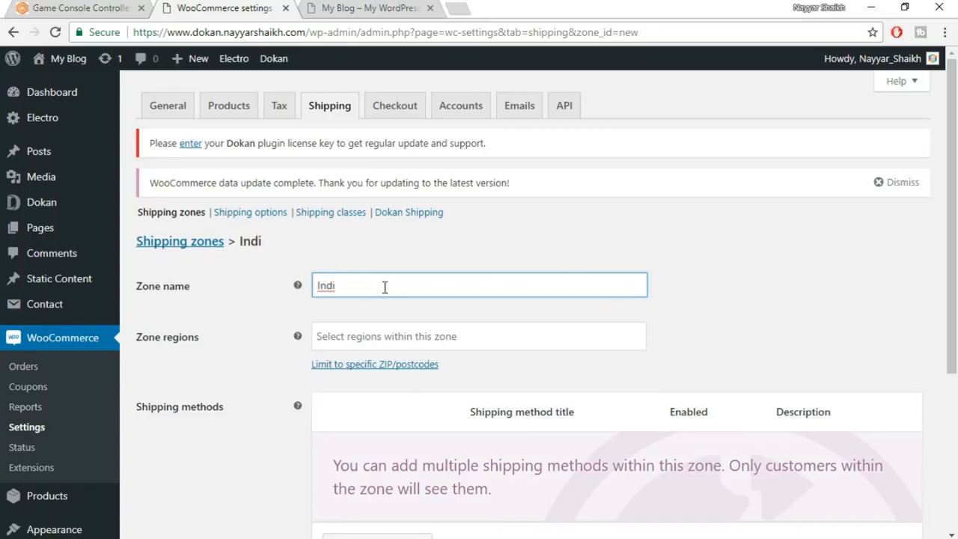
text(a)
scroll(529, 306, down, 1)
click(438, 262)
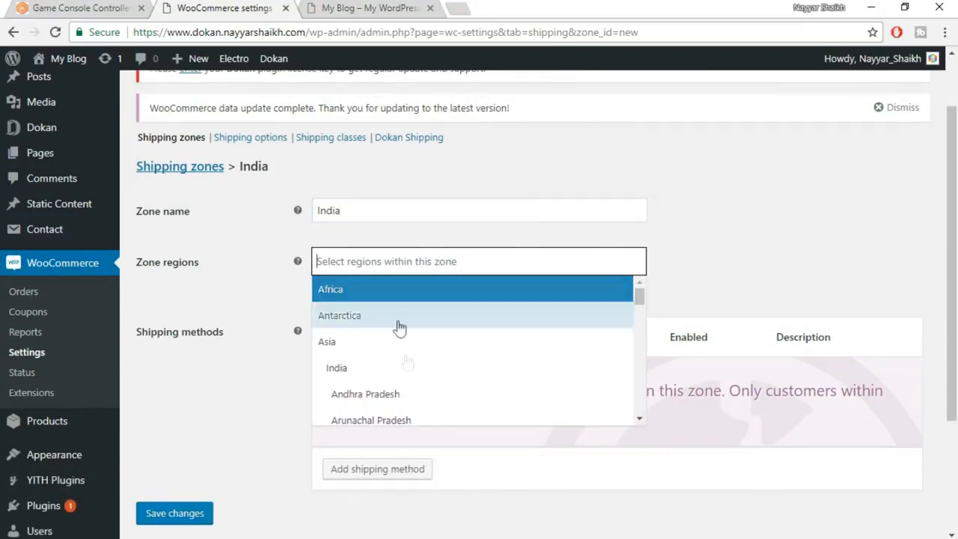
click(379, 370)
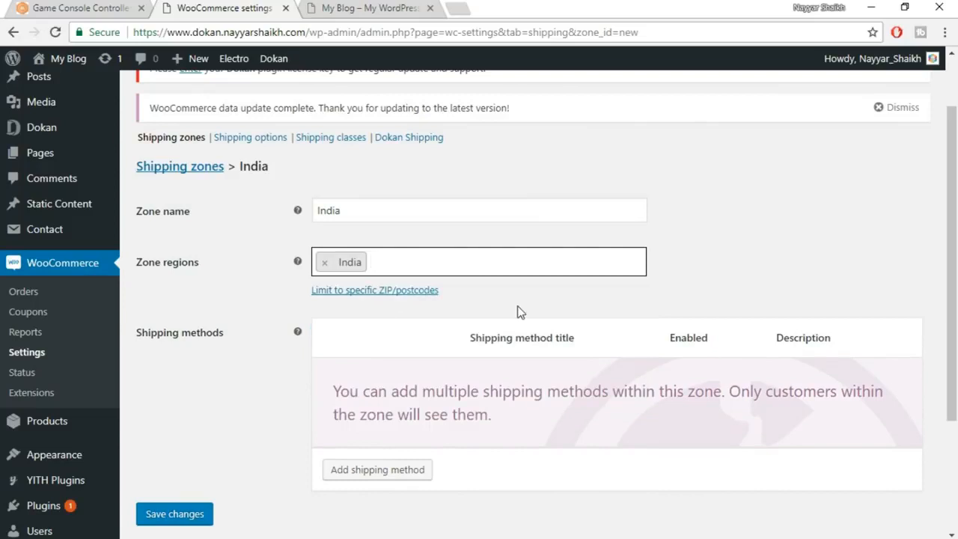
scroll(520, 312, down, 1)
click(172, 446)
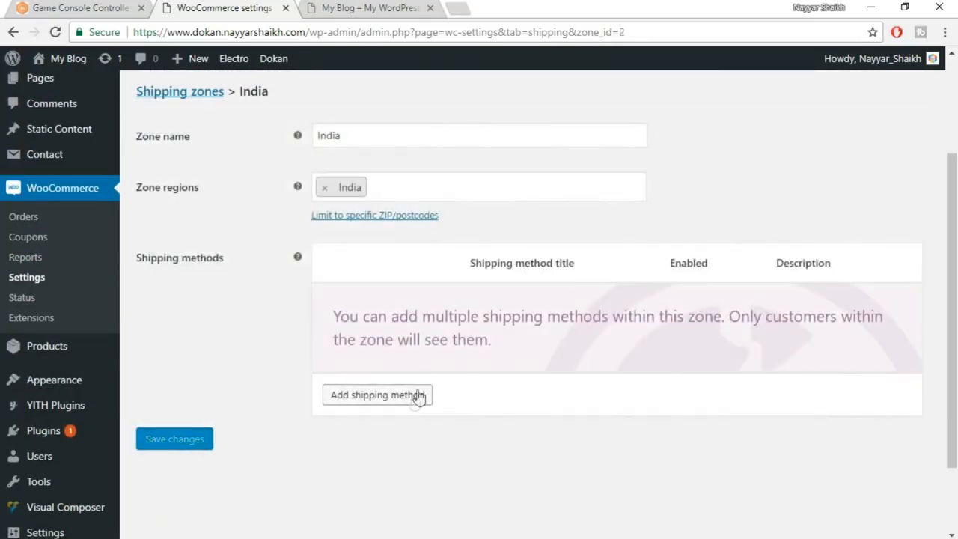
click(390, 405)
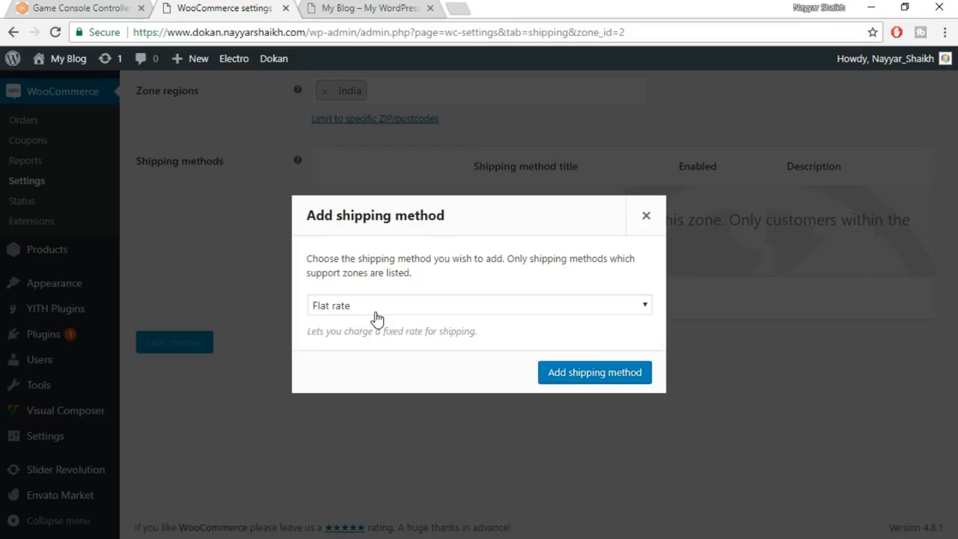
Add Flat rate to the India zone and change its cost from 0 to 2
click(621, 379)
mouse_move(356, 235)
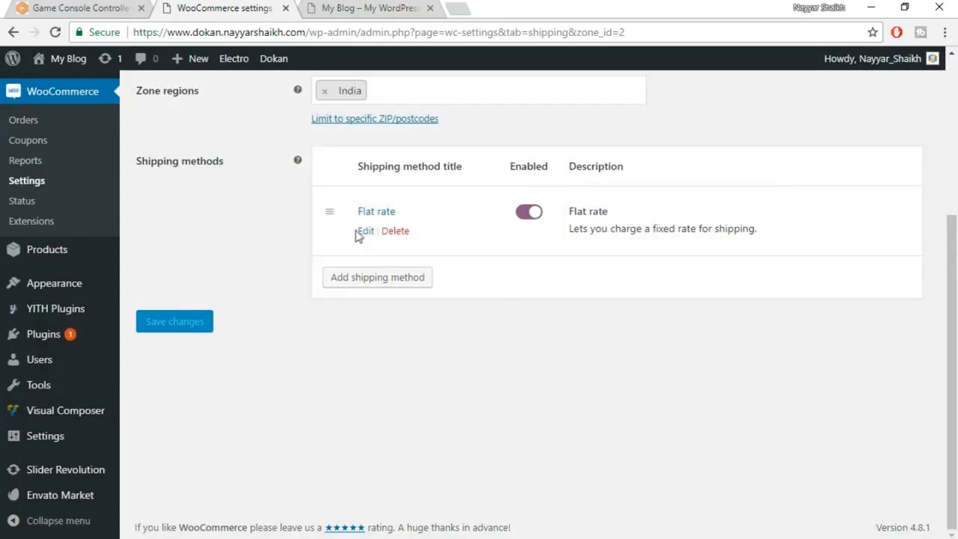
click(365, 234)
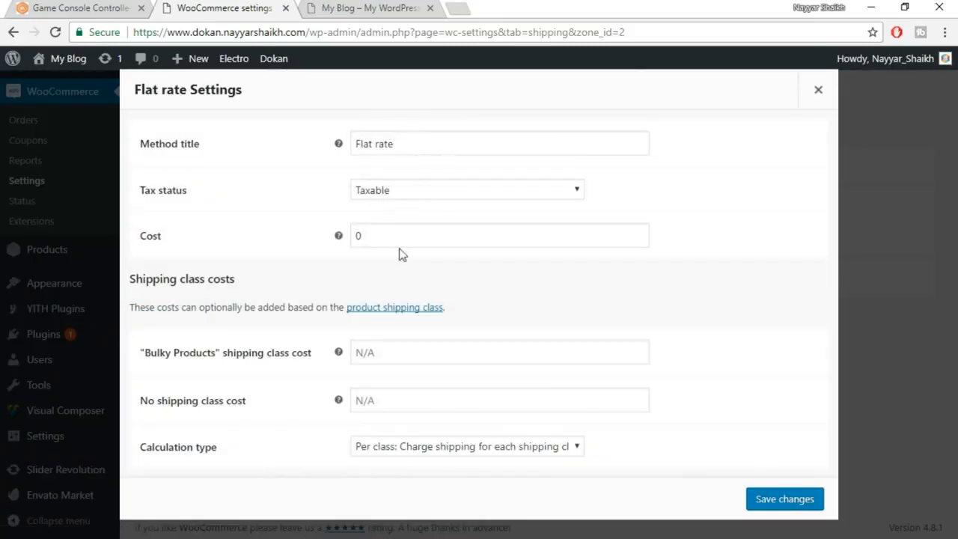
click(362, 237)
double_click(363, 236)
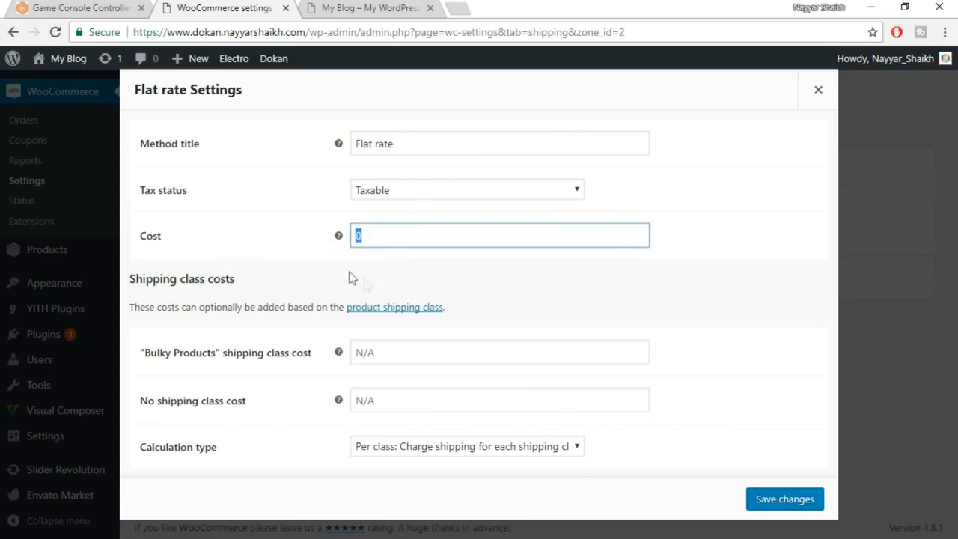
text(2)
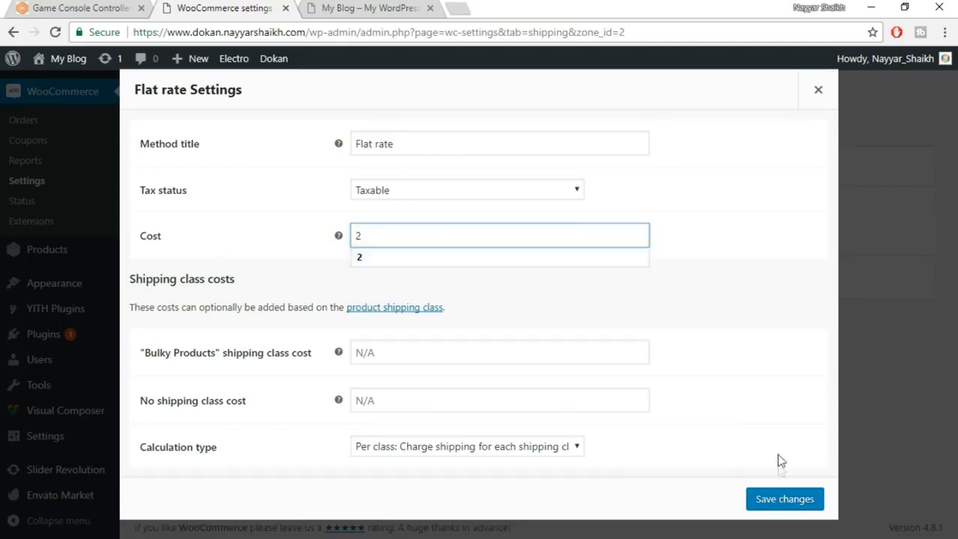
click(785, 502)
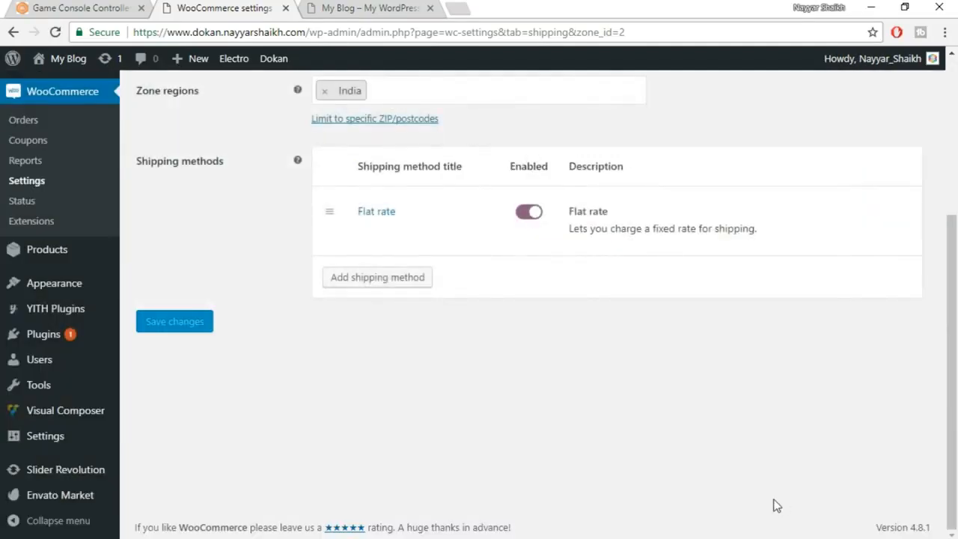
scroll(778, 505, up, 3)
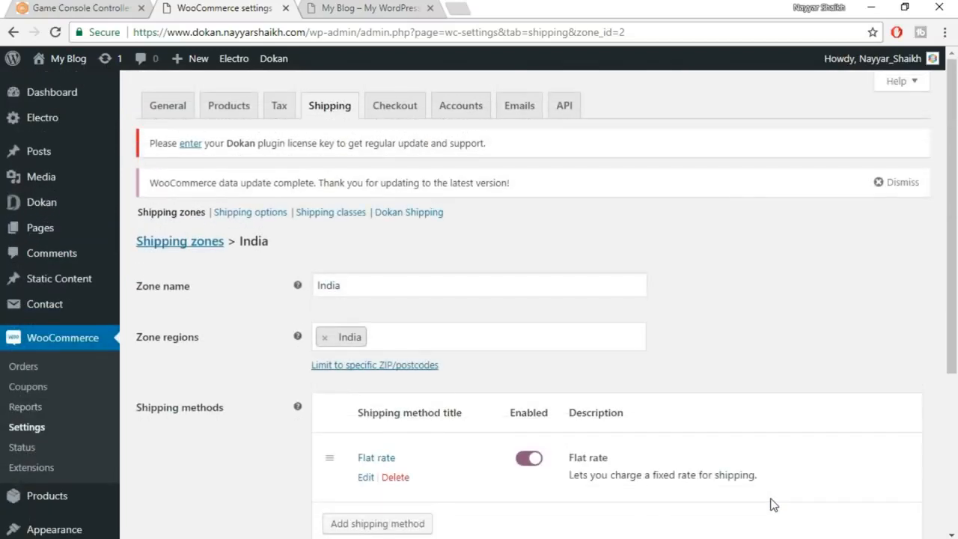
View the general Shipping options, then the still-empty Shipping classes list
click(259, 213)
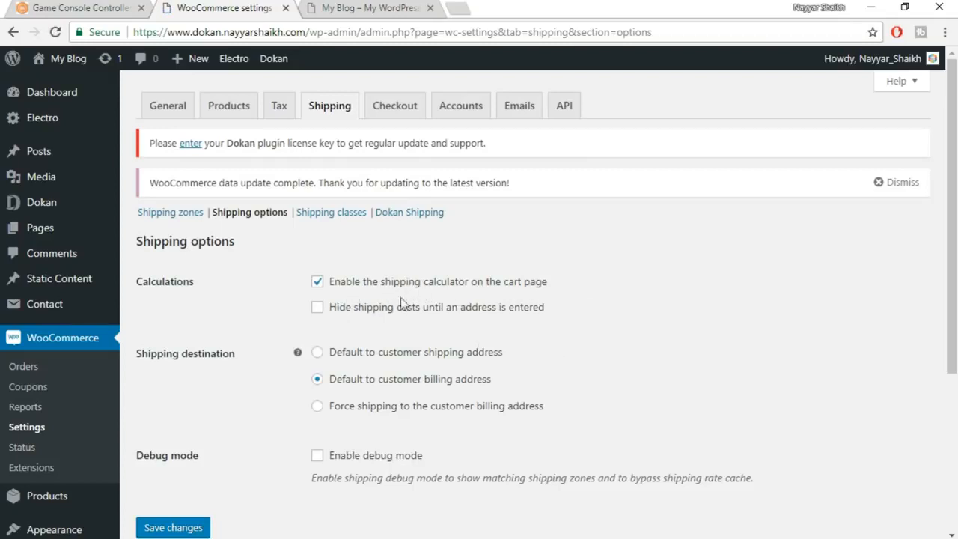
click(329, 213)
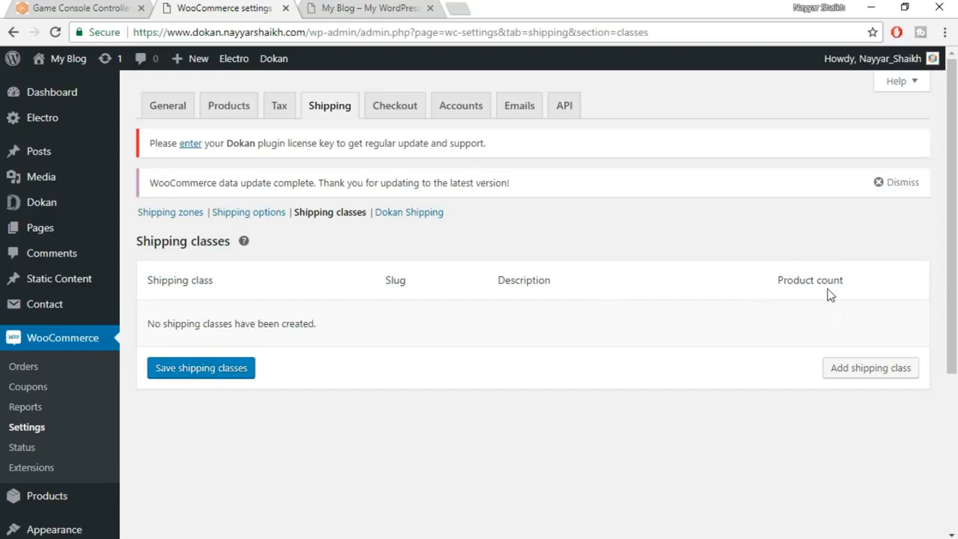
Save a new shipping class named Bulky with description 'Over 10Kgs', then return to Shipping zones
click(870, 369)
click(255, 327)
text(B)
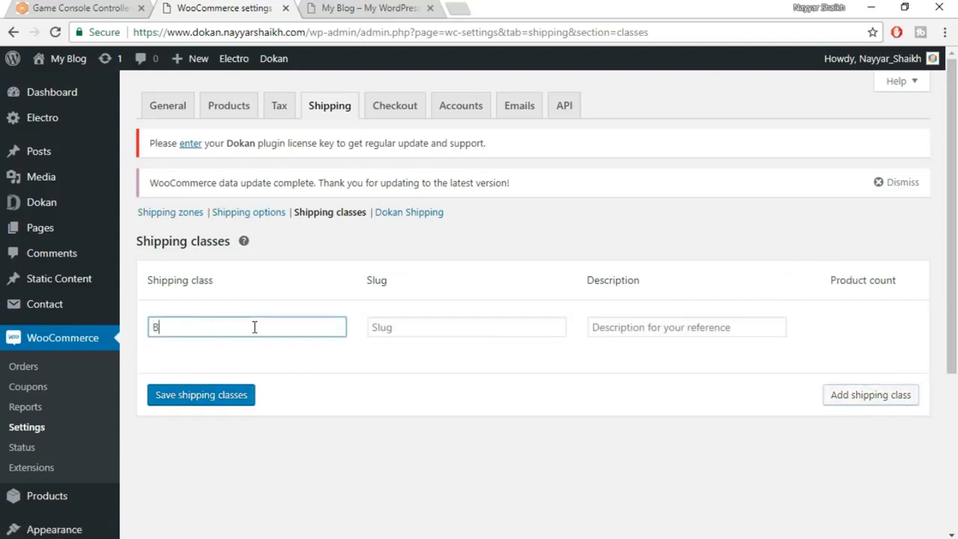
text(ulky)
click(642, 326)
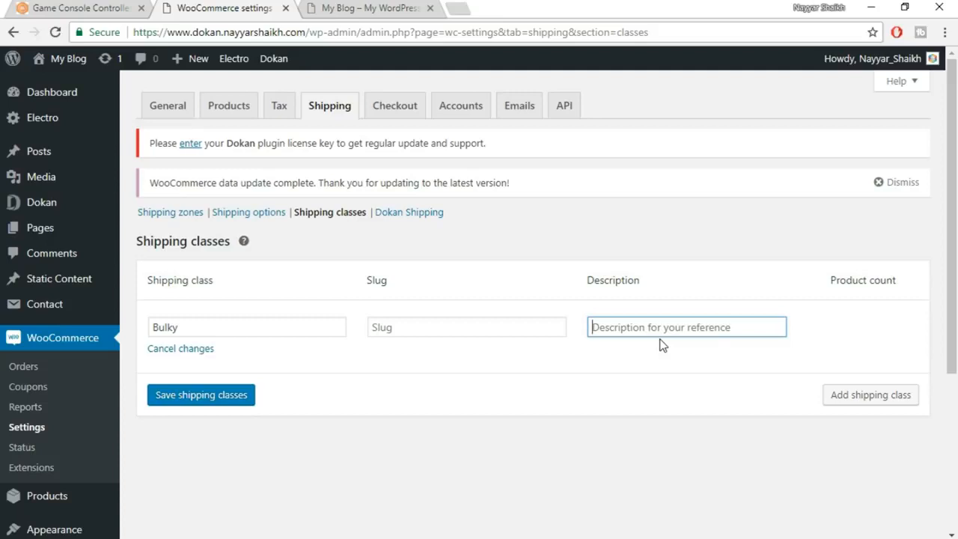
text(Over 10Kg)
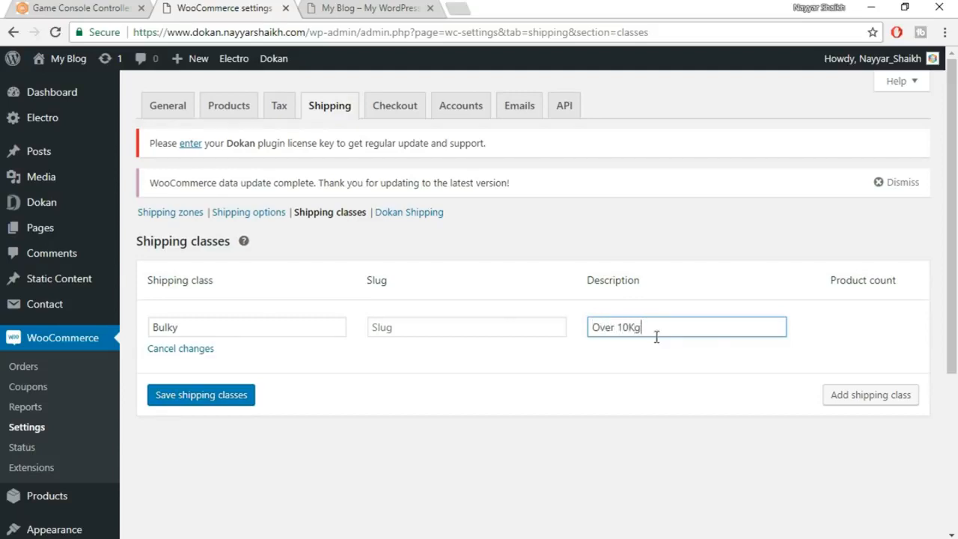
text(s)
click(213, 404)
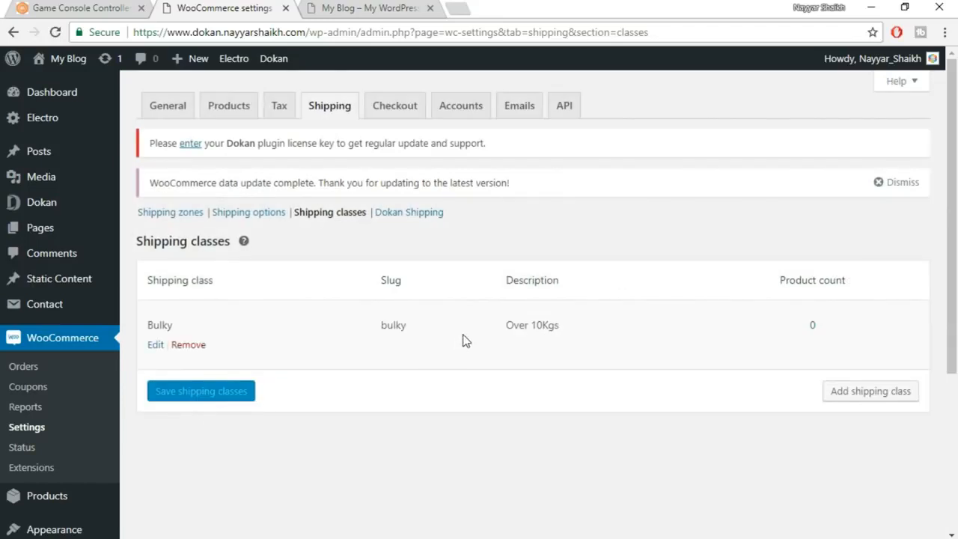
click(185, 216)
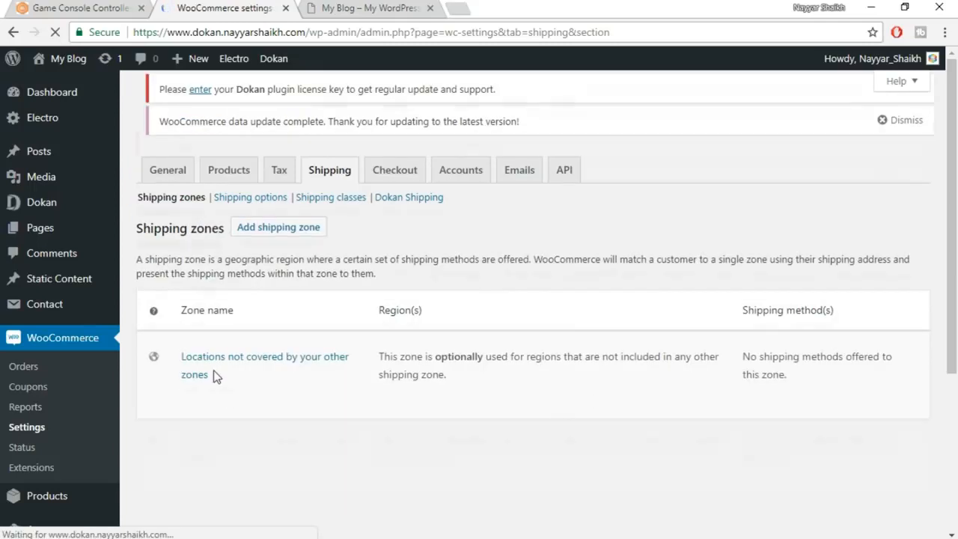
In India's Flat rate settings, enter 5 for the Bulky class and change Cost to 2 * [qty]
click(189, 398)
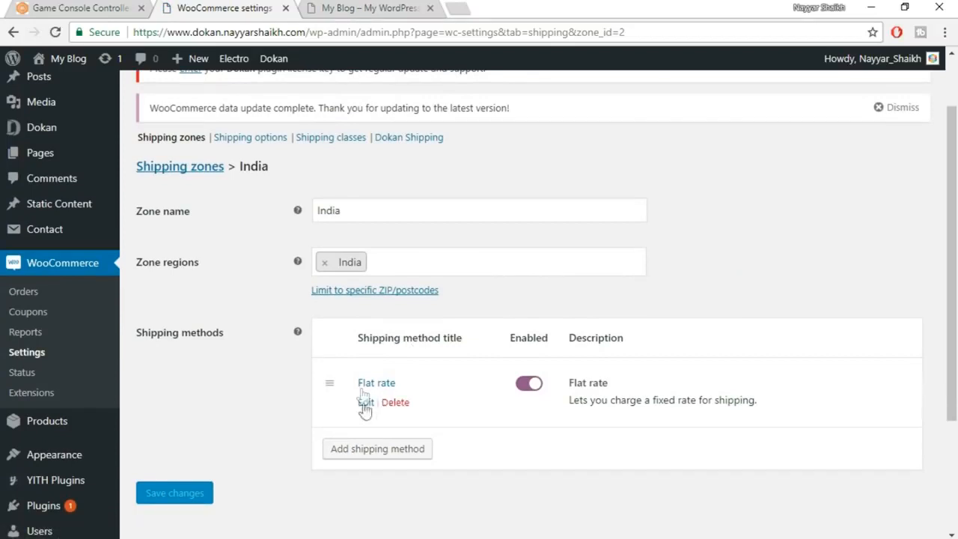
click(367, 404)
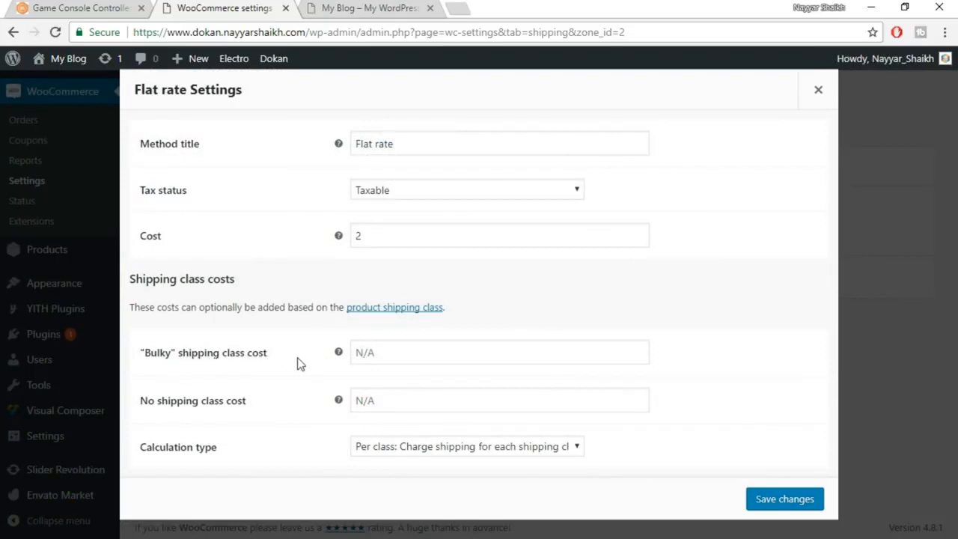
click(388, 358)
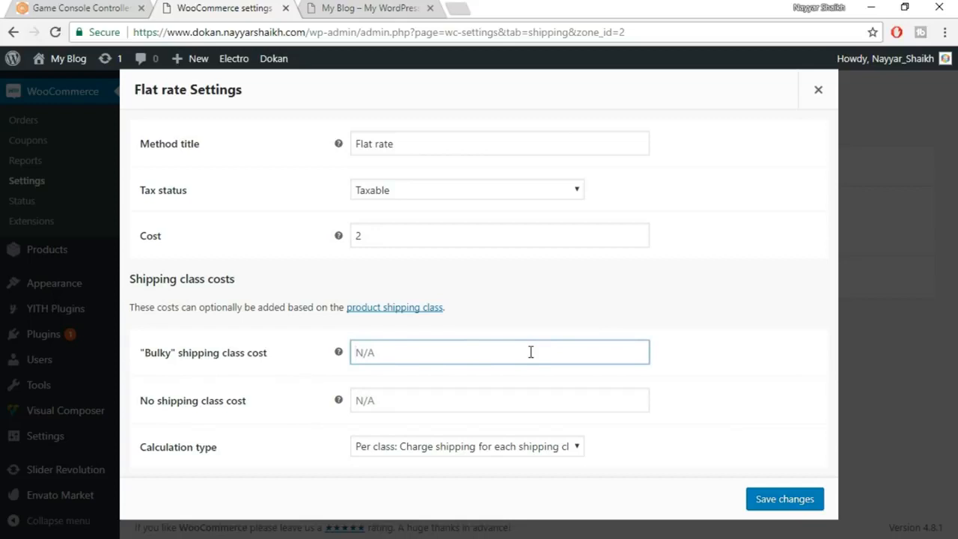
text(5)
double_click(358, 235)
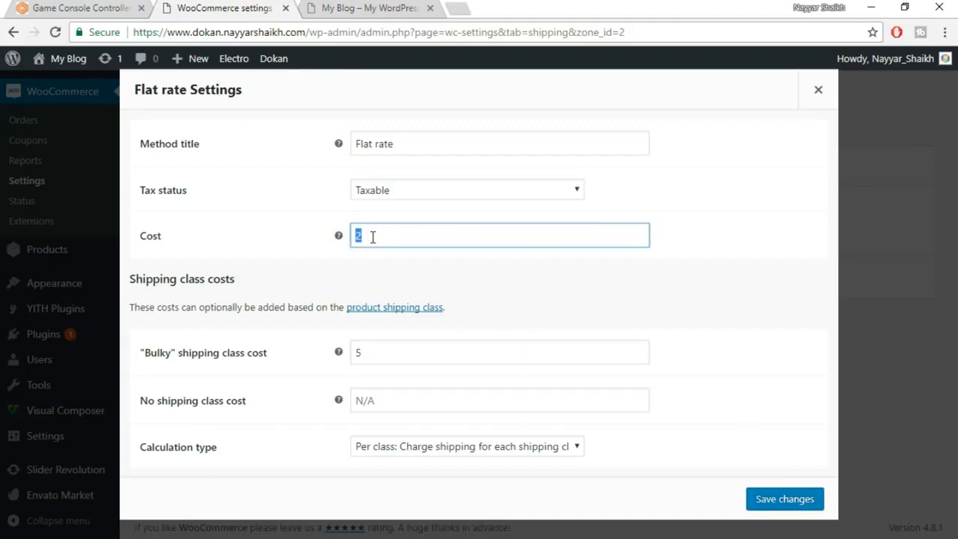
click(481, 238)
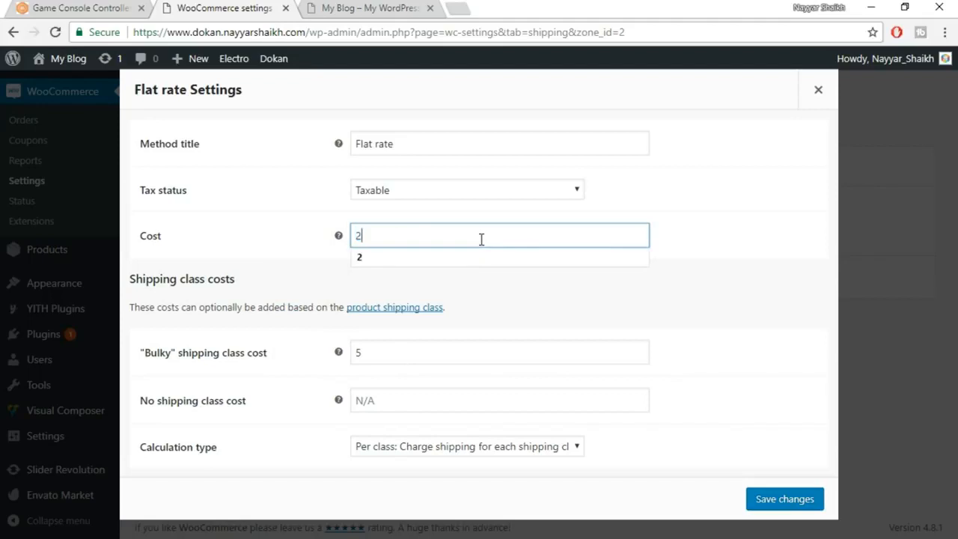
click(414, 233)
text(*)
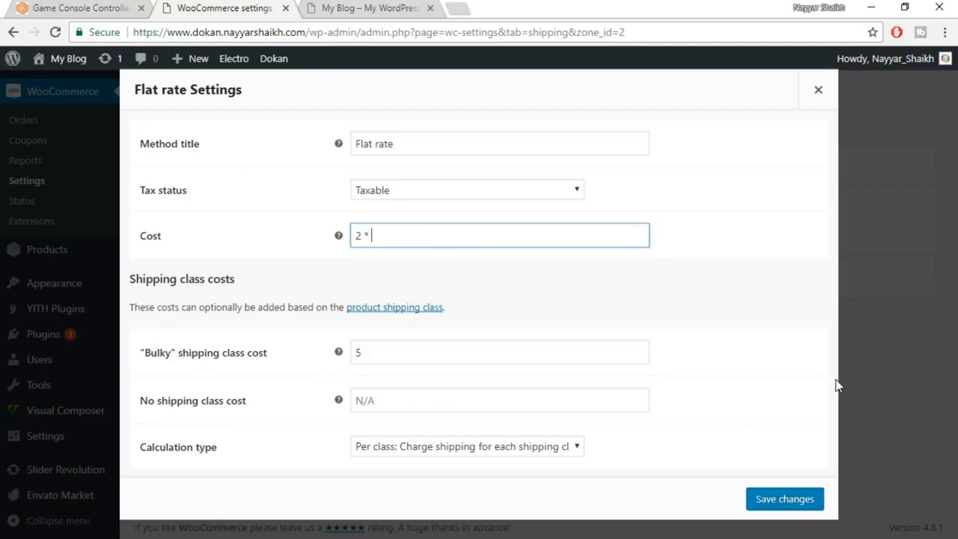
text( [qty])
Complete the Bulky class cost as 5 * [qty] and save the Flat rate costs
double_click(358, 237)
click(416, 237)
click(391, 349)
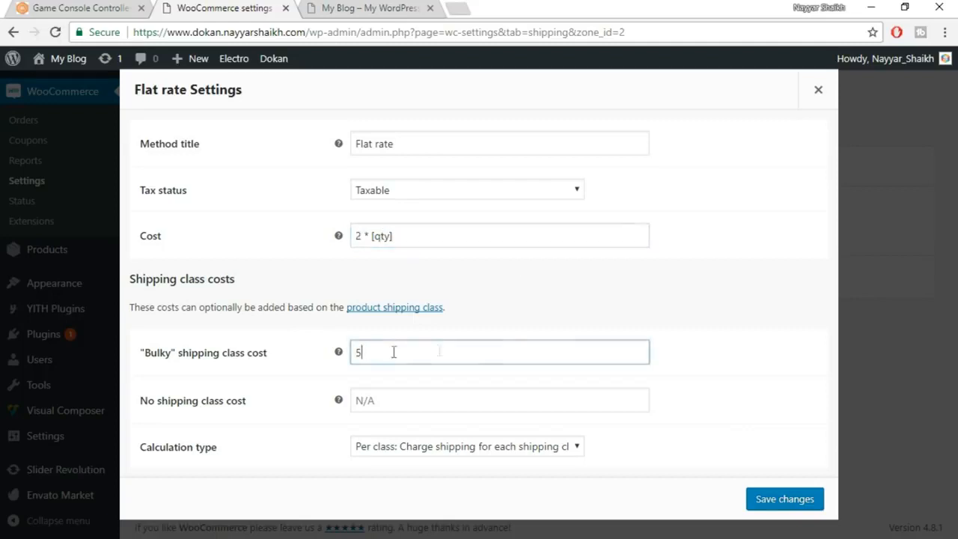
text(5 * [qty)
click(799, 507)
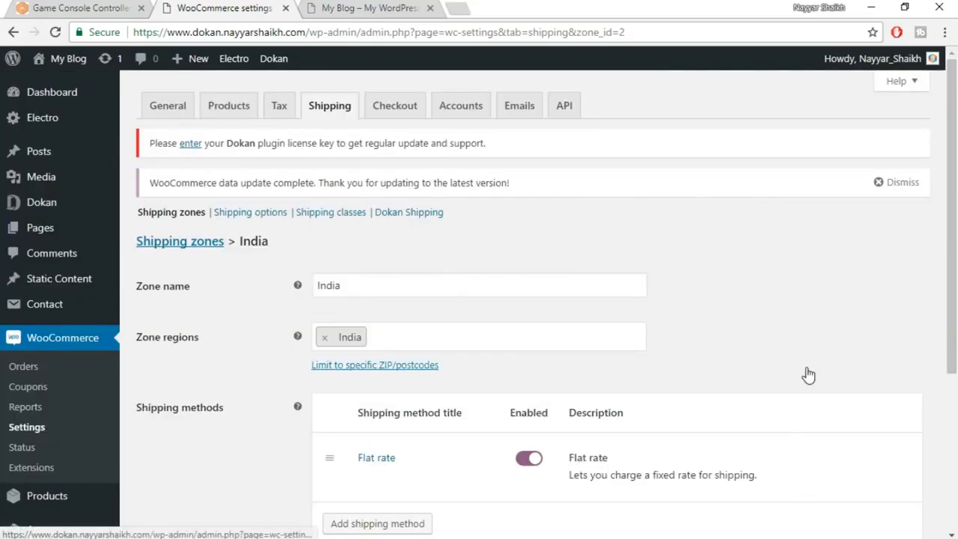
Review the Checkout settings, leaving the Cart and Checkout page choices unchanged, and save
click(383, 113)
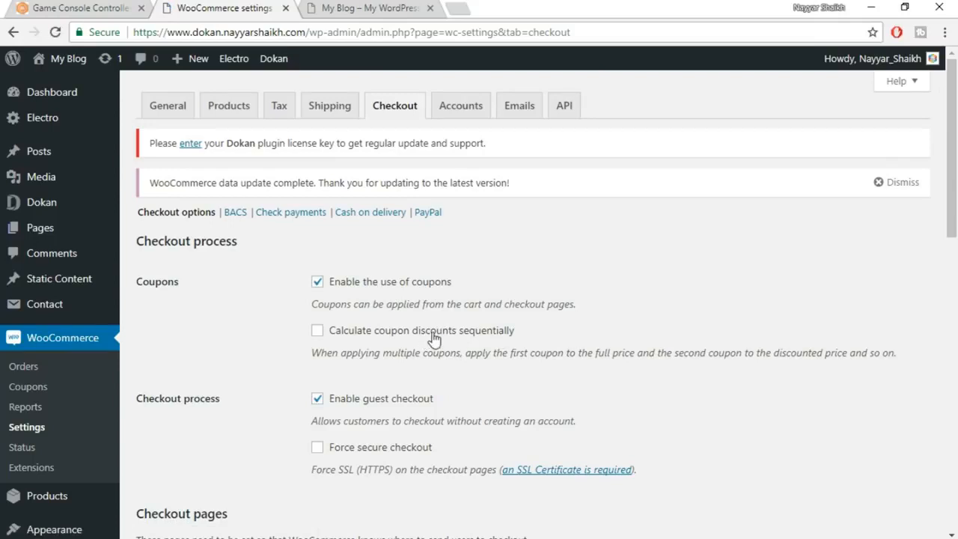
scroll(763, 348, down, 1)
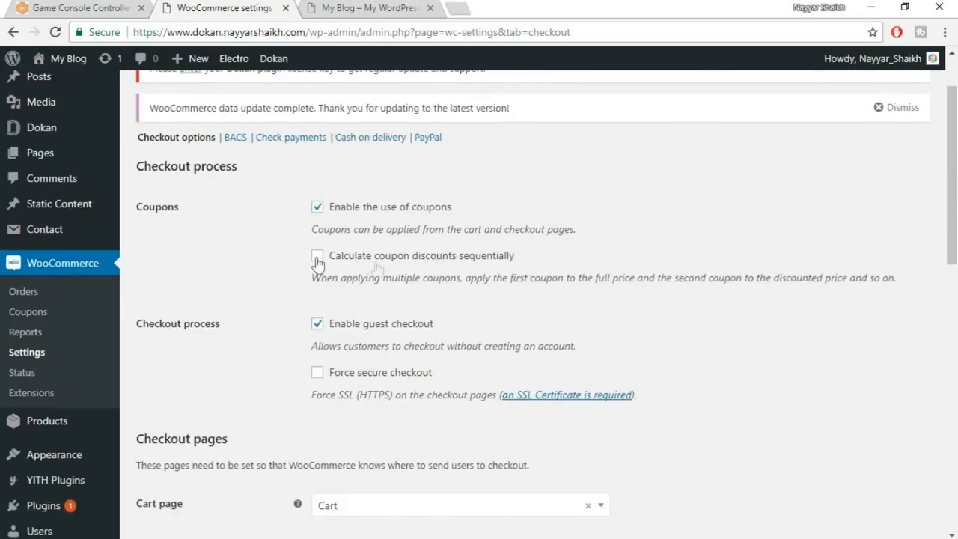
scroll(830, 392, down, 4)
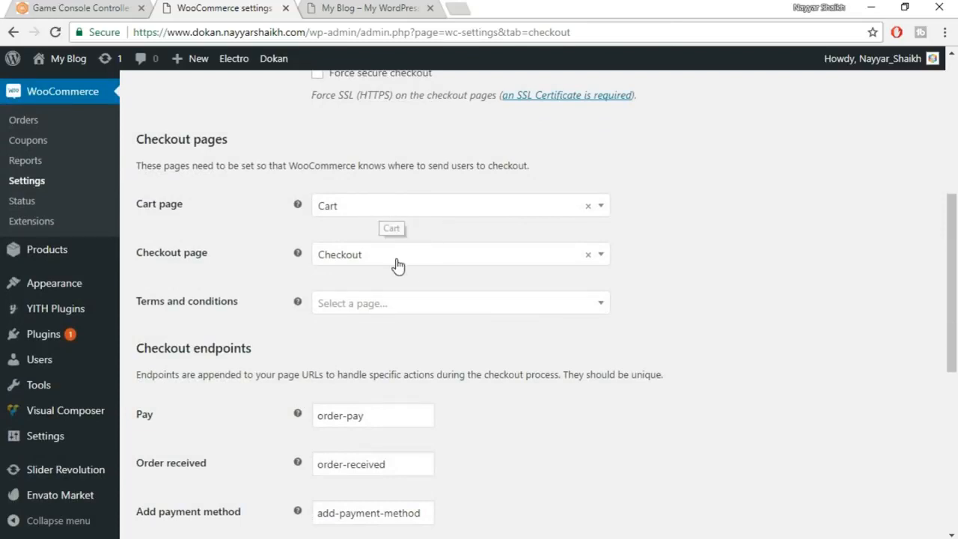
click(528, 208)
click(529, 207)
click(430, 258)
click(555, 262)
scroll(813, 349, down, 4)
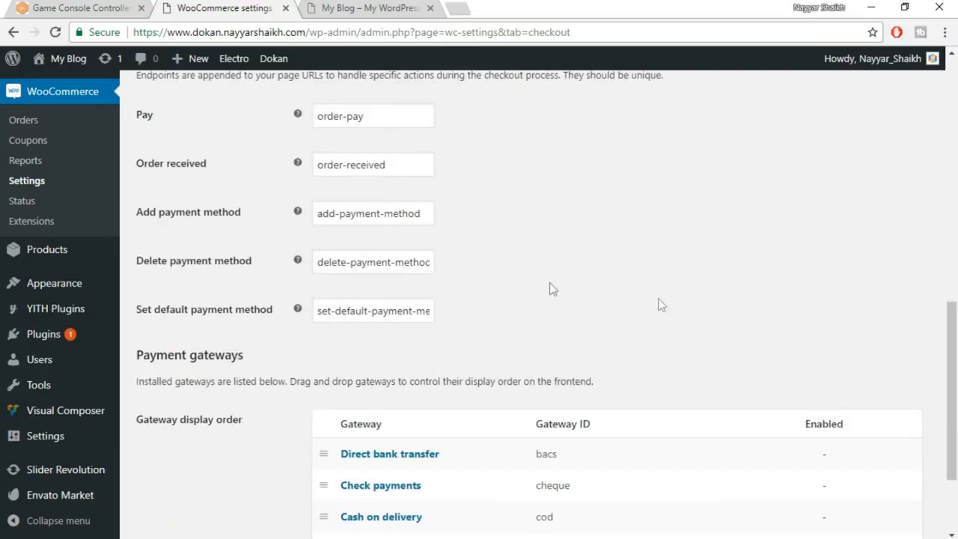
scroll(419, 296, down, 2)
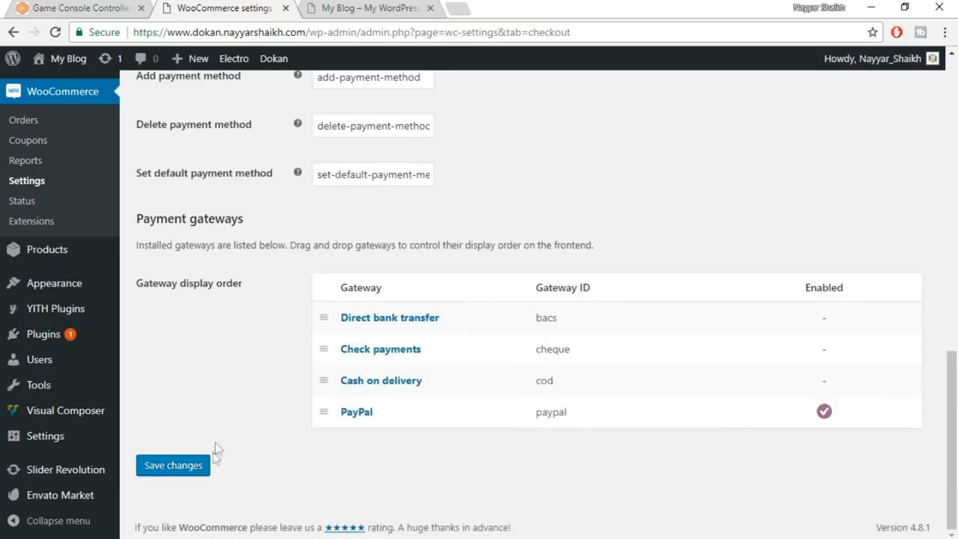
click(189, 477)
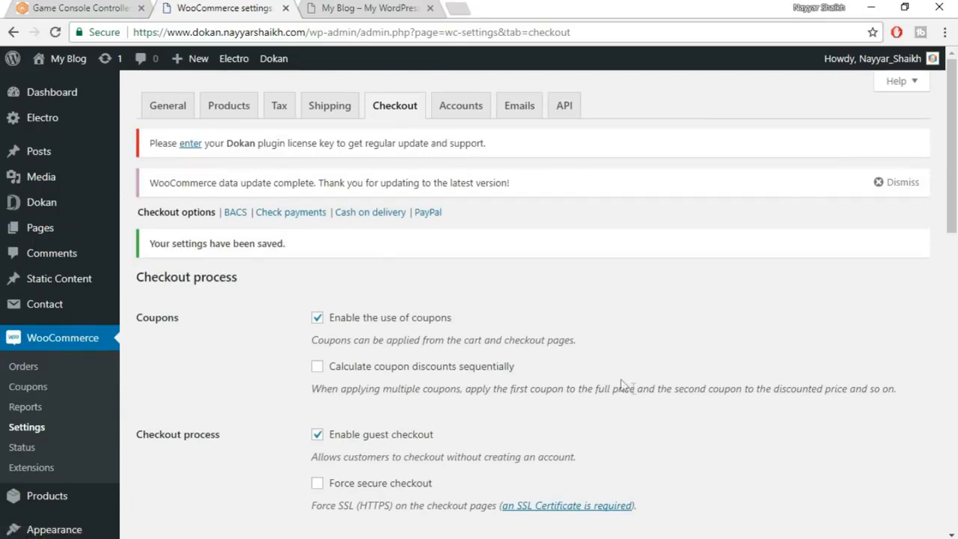
Enable cash on delivery and save its settings
click(375, 215)
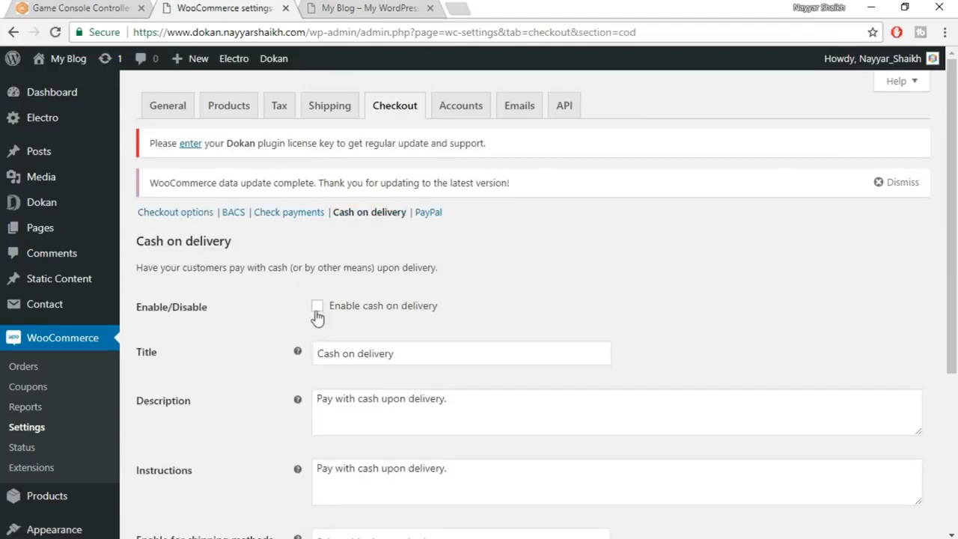
click(318, 308)
scroll(581, 356, down, 3)
click(175, 398)
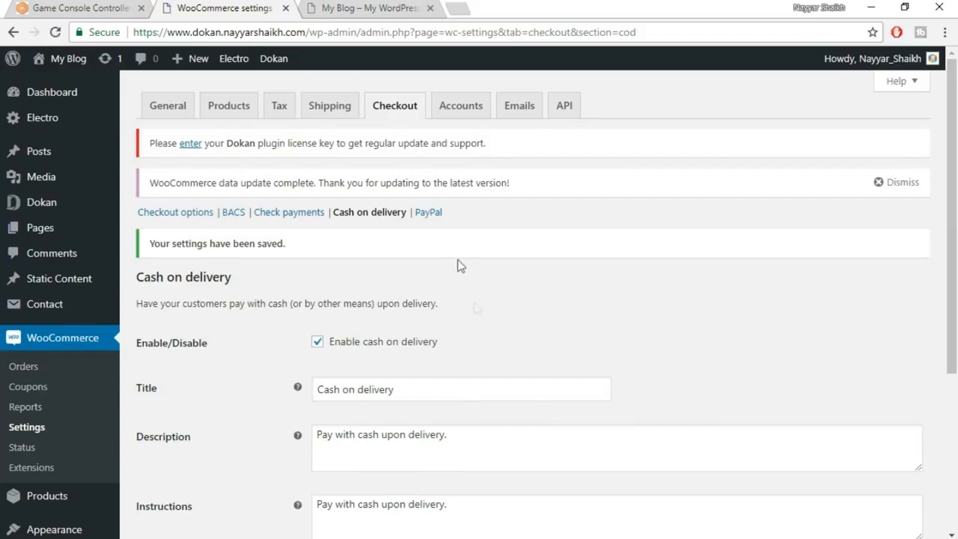
Open the PayPal gateway settings and scroll down to its API credentials
click(429, 214)
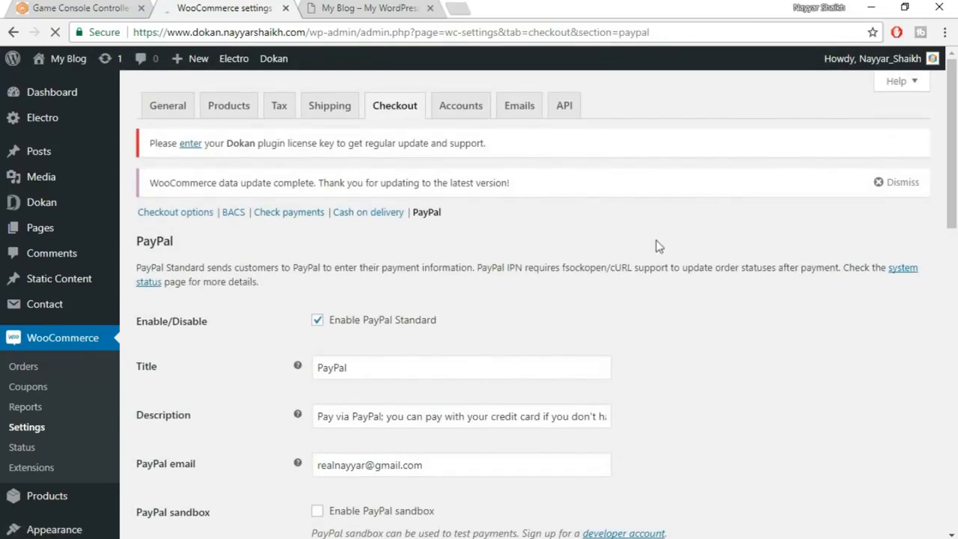
scroll(693, 353, down, 1)
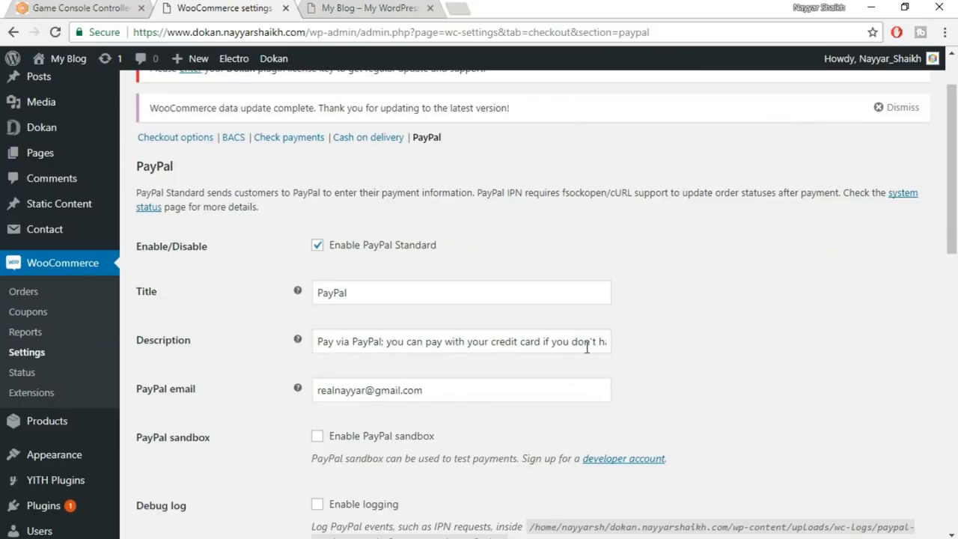
scroll(663, 353, down, 8)
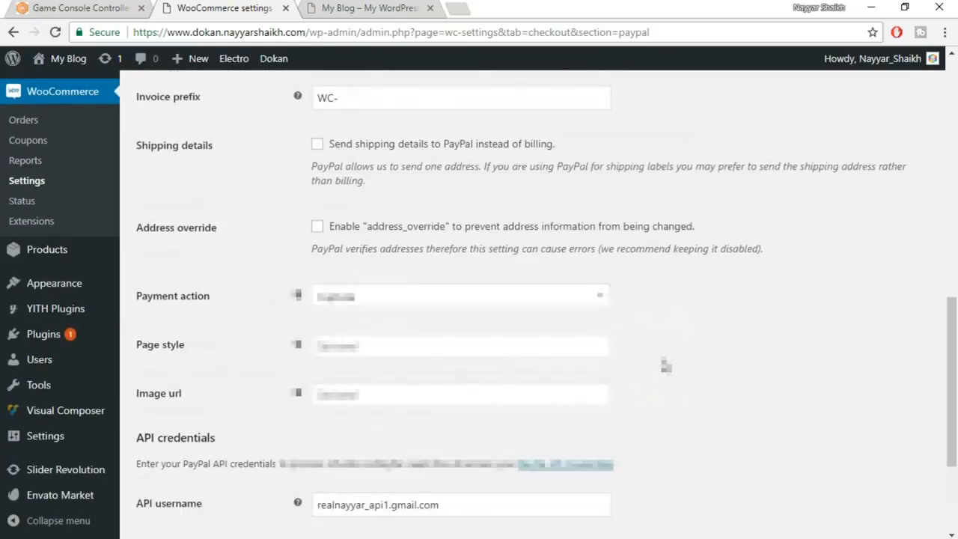
scroll(667, 367, down, 3)
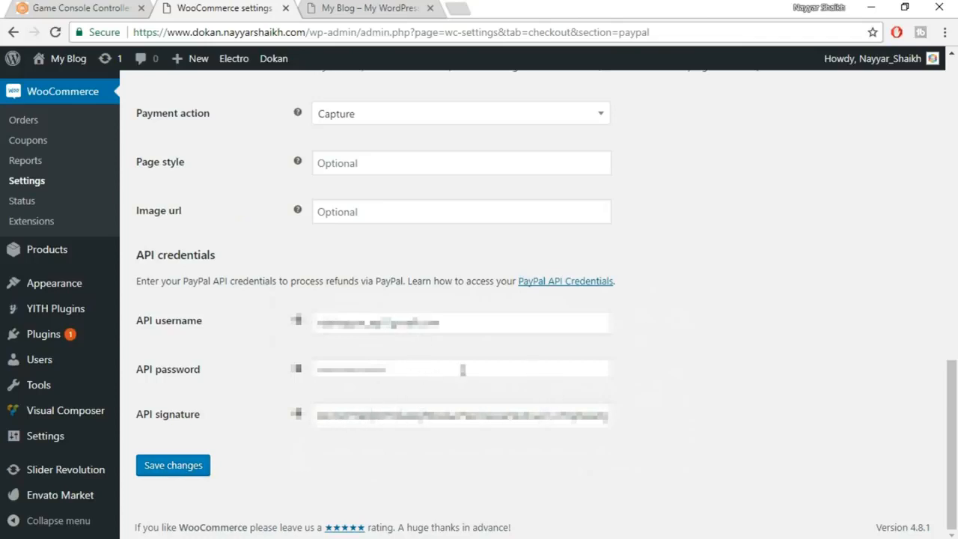
click(459, 13)
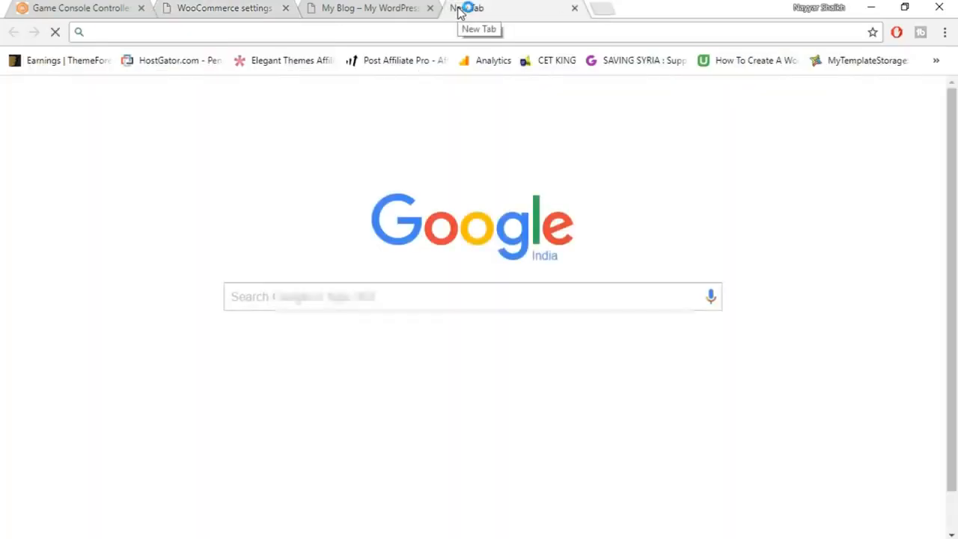
Go to paypal.com, log in to the account, and open Seller preferences
text(pa)
key(Return)
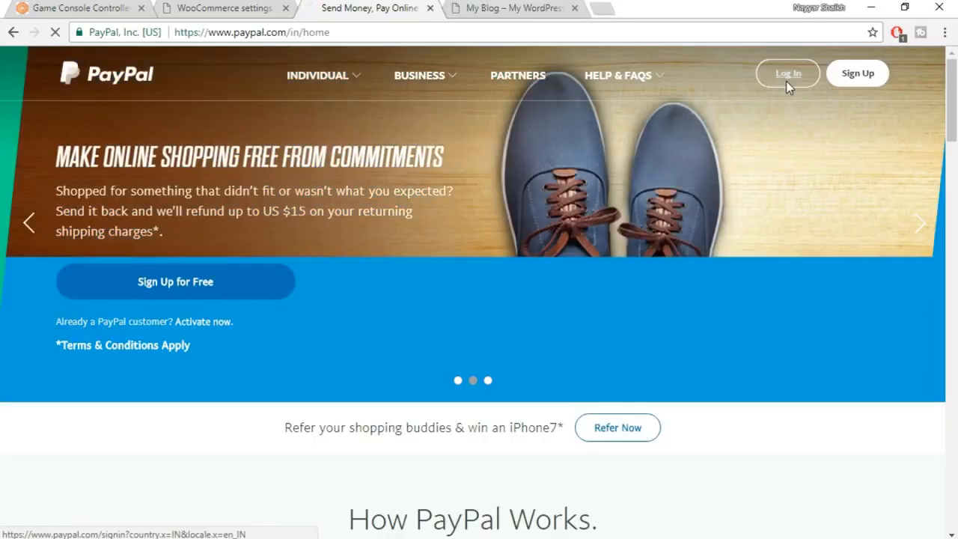
click(786, 81)
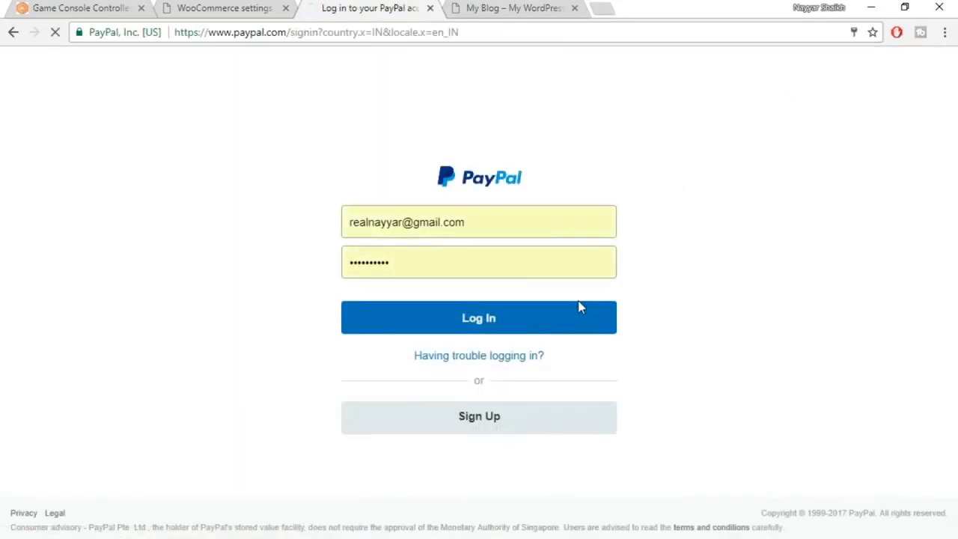
click(510, 332)
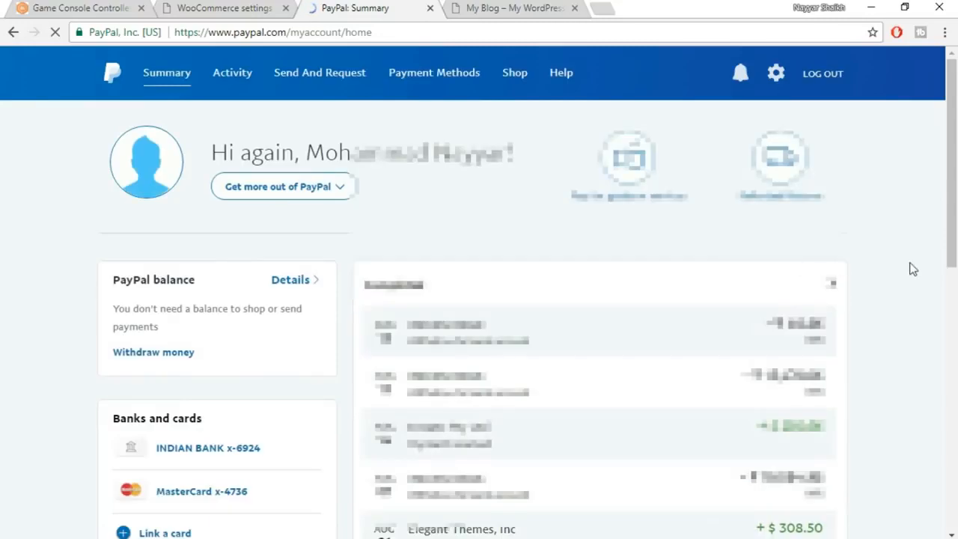
scroll(912, 277, down, 6)
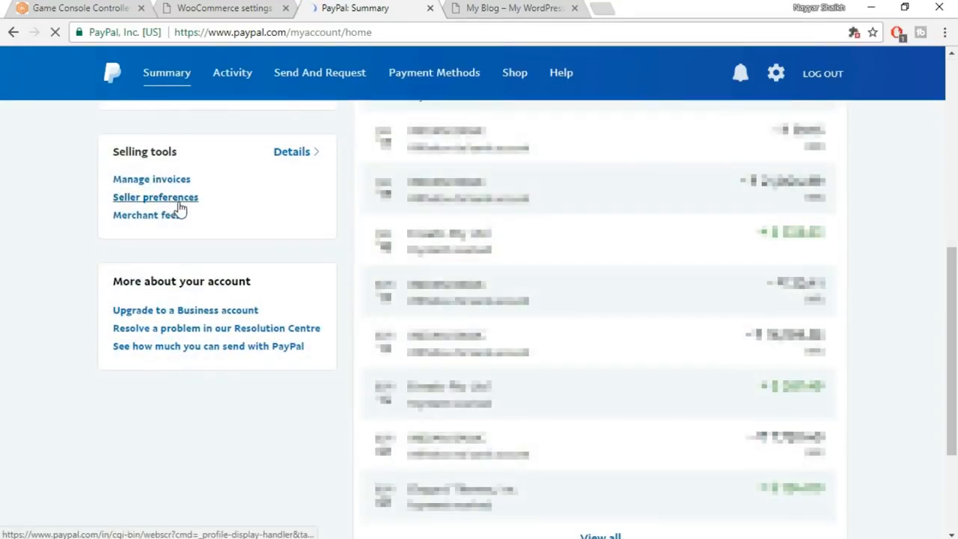
click(180, 199)
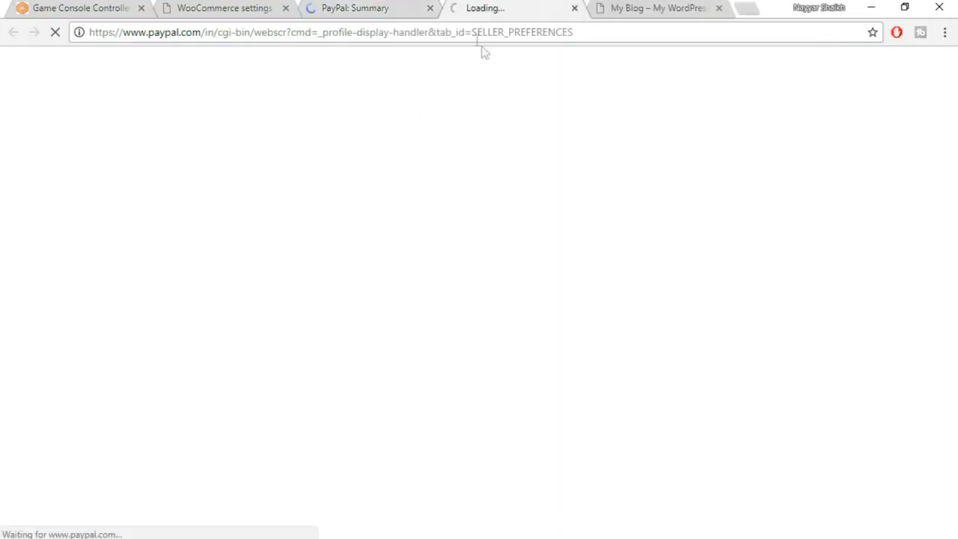
Close the Summary tab, open API access, and request to view the API signature
click(431, 8)
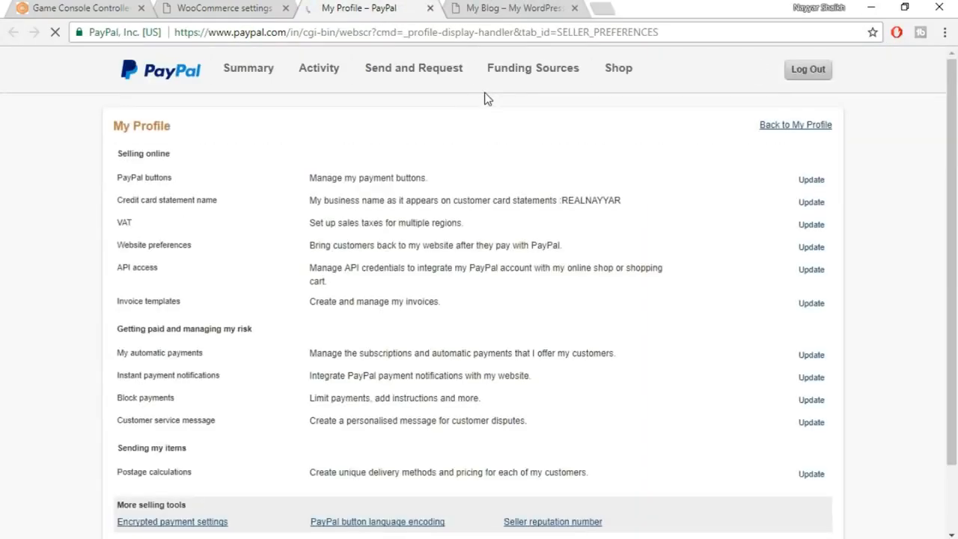
drag(121, 268, 738, 263)
click(739, 263)
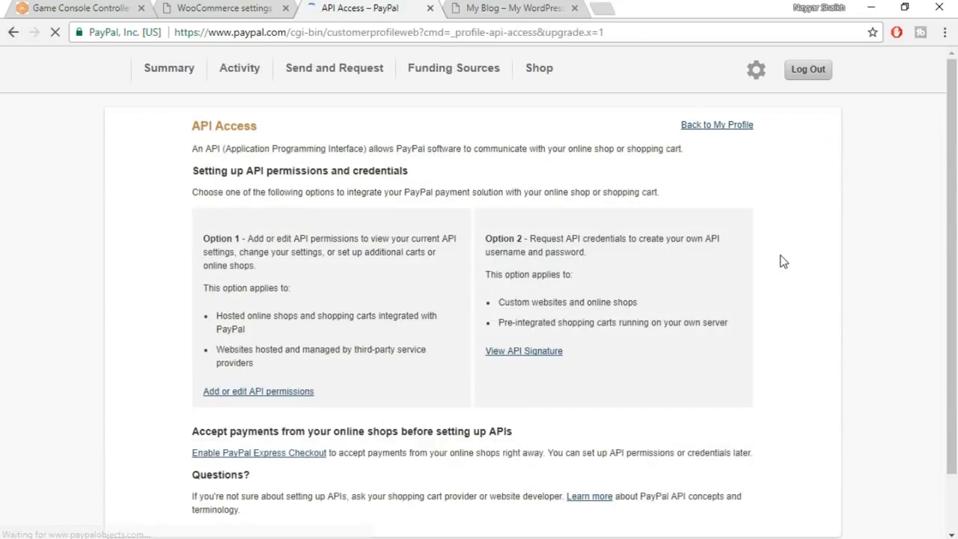
click(536, 359)
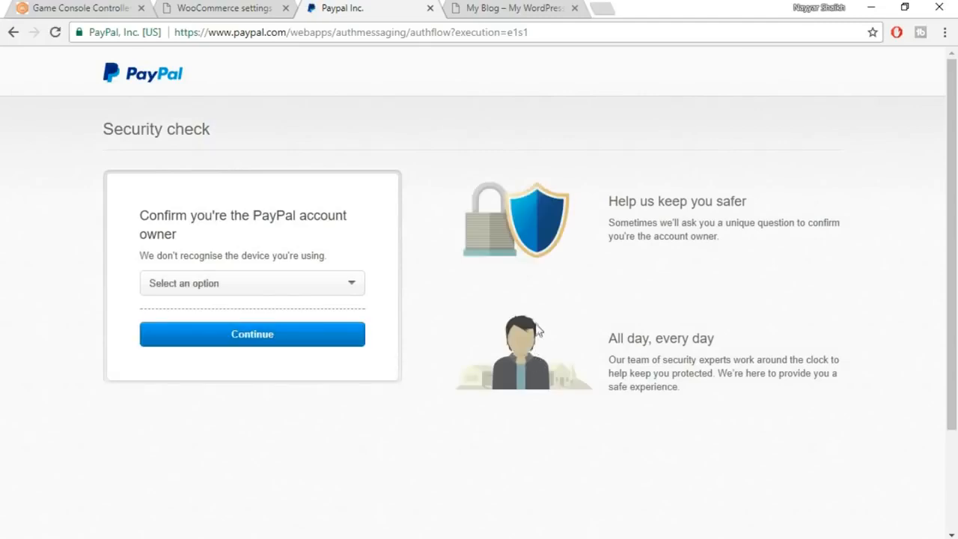
Request a PayPal security code by SMS to the account's registered mobile number
click(345, 284)
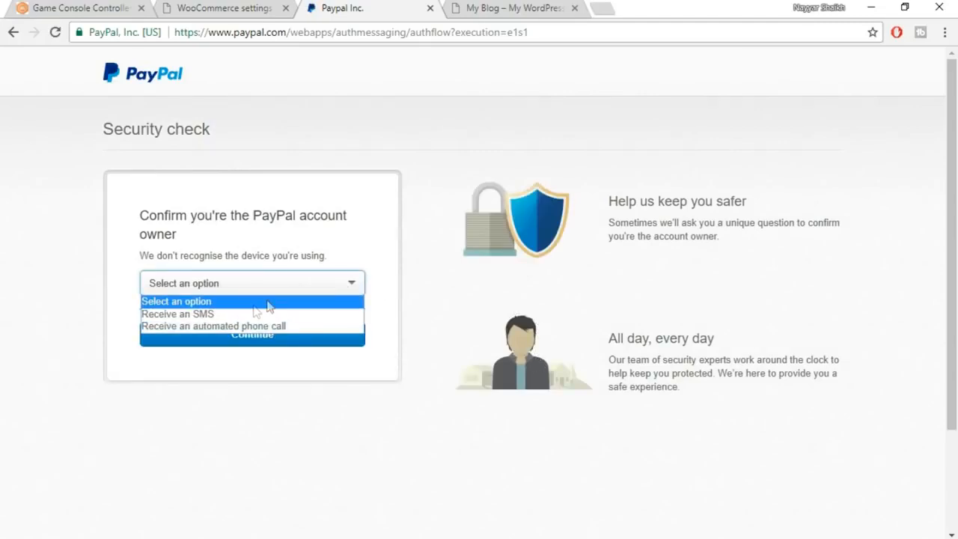
click(248, 315)
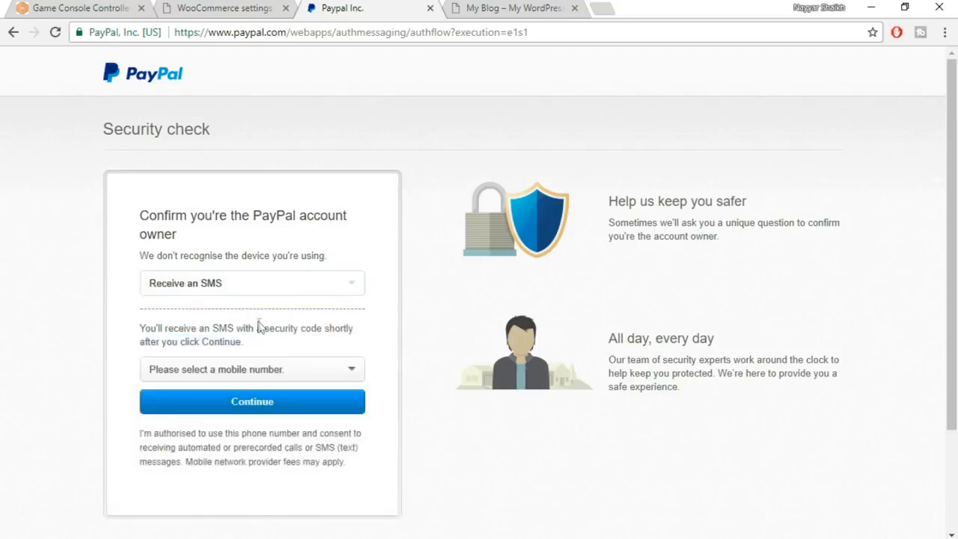
click(291, 376)
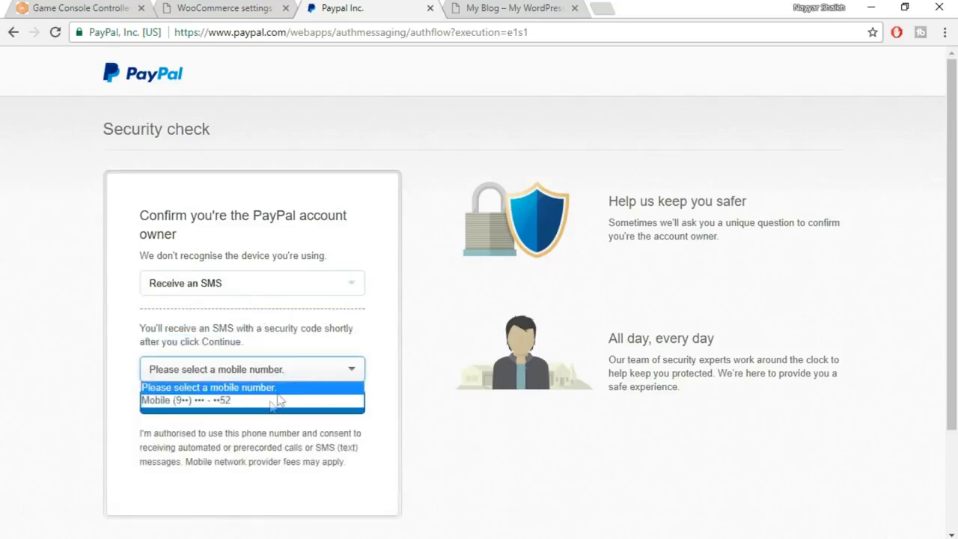
click(272, 405)
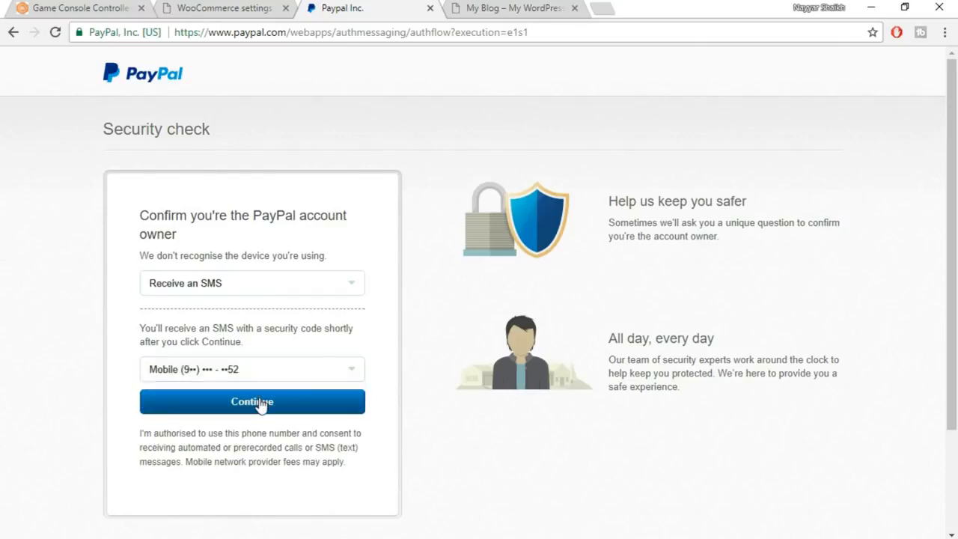
click(261, 401)
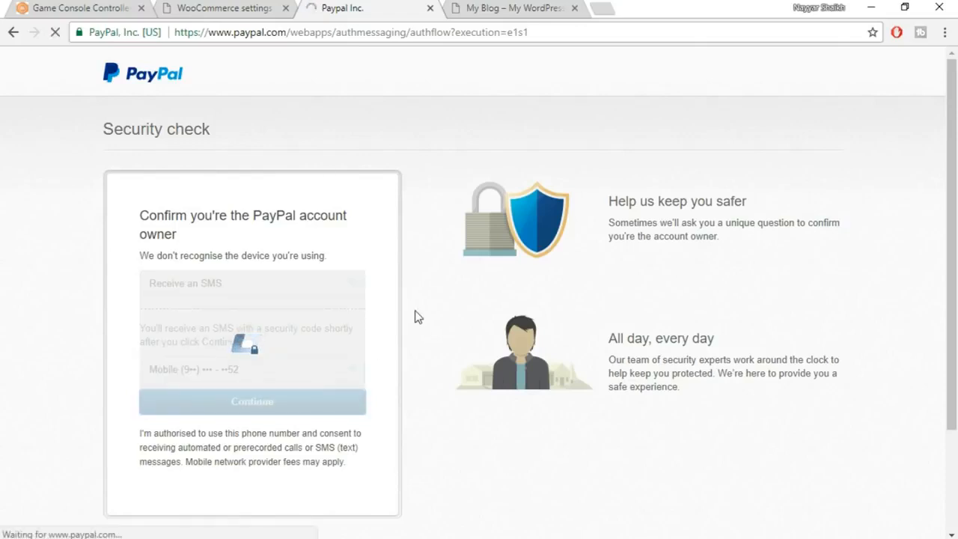
Enter the SMS security code to reach the API signature credentials page
click(245, 367)
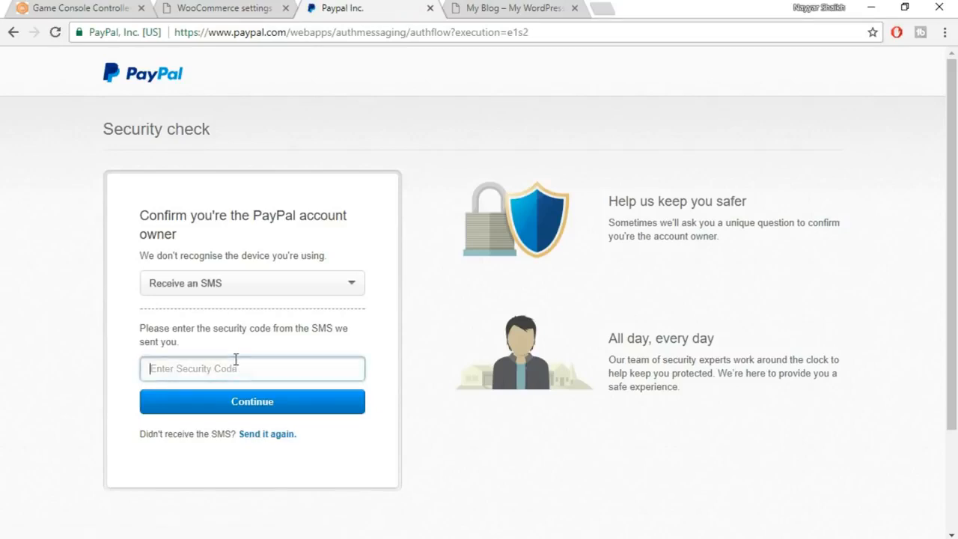
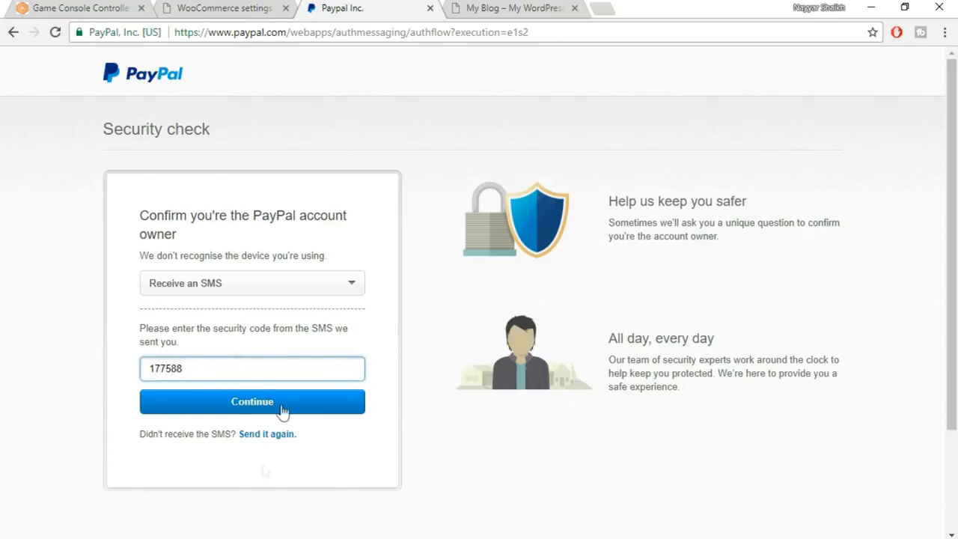
click(283, 404)
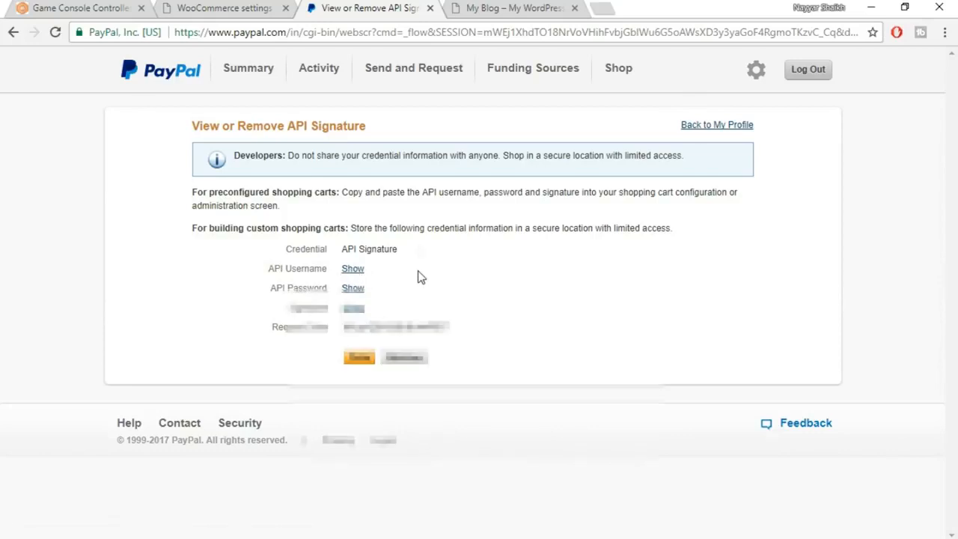
Return to WooCommerce's PayPal gateway settings with the API fields filled in, and save them
click(274, 9)
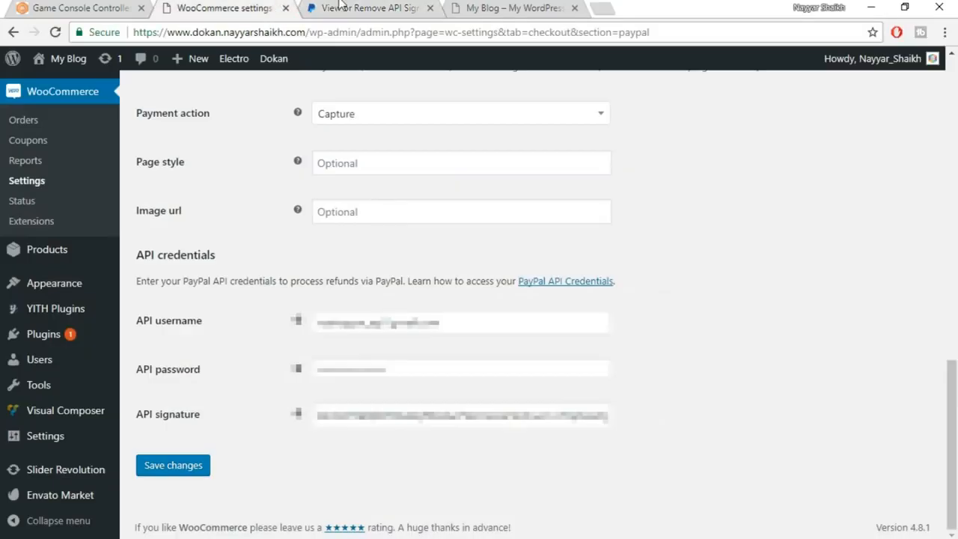
click(373, 9)
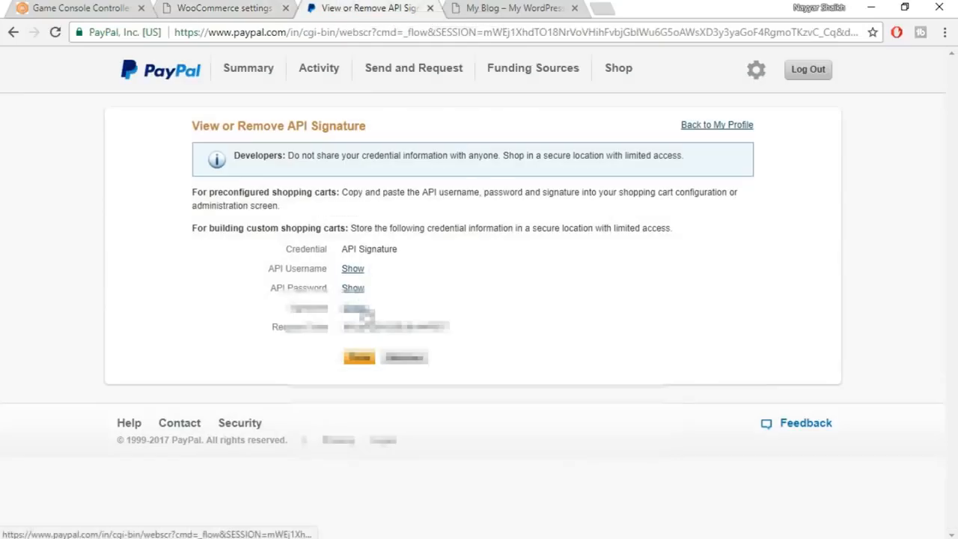
click(253, 8)
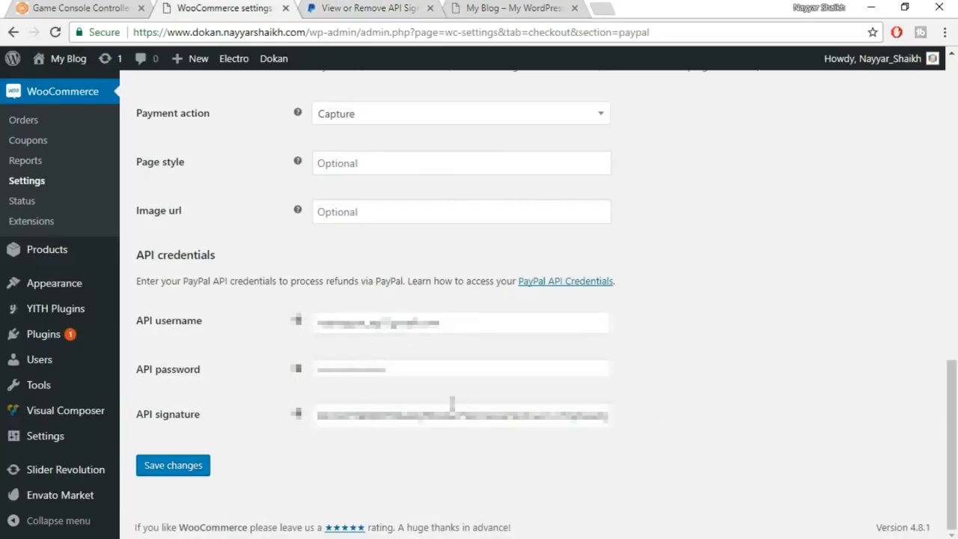
click(196, 479)
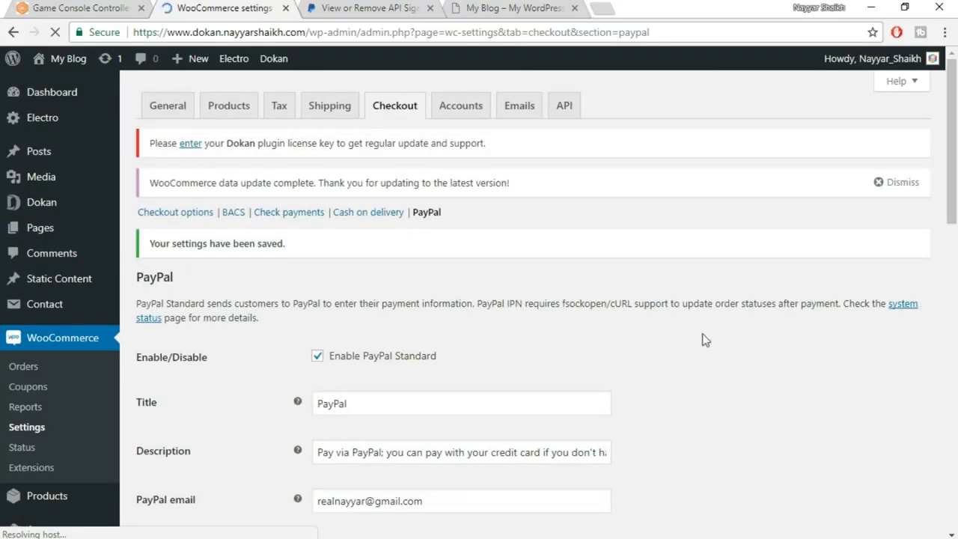
Look over the WooCommerce Accounts settings tab
click(464, 112)
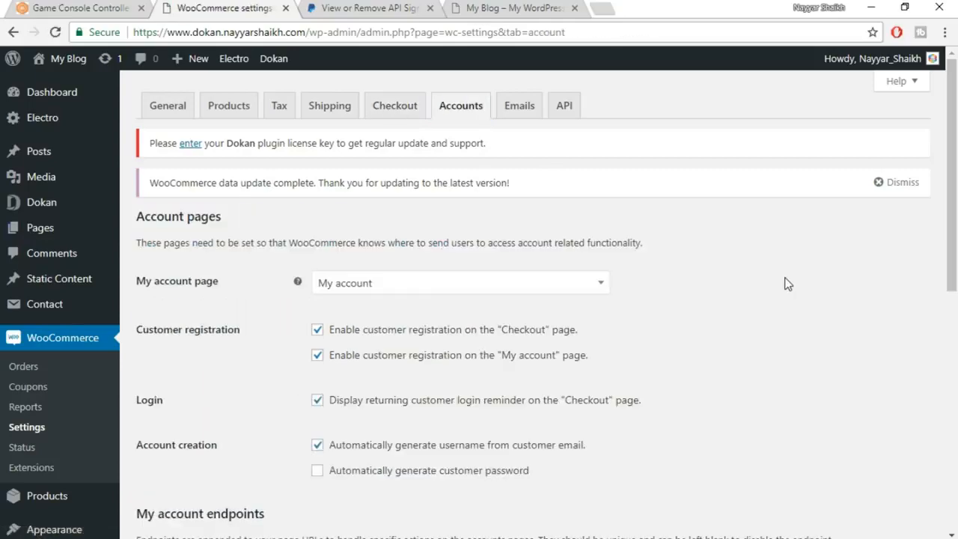
scroll(537, 306, down, 7)
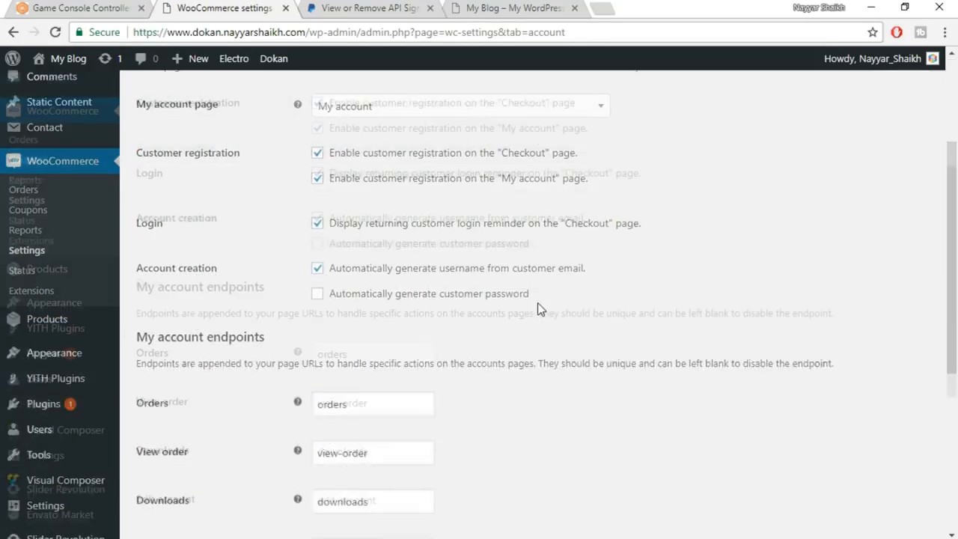
scroll(539, 322, up, 8)
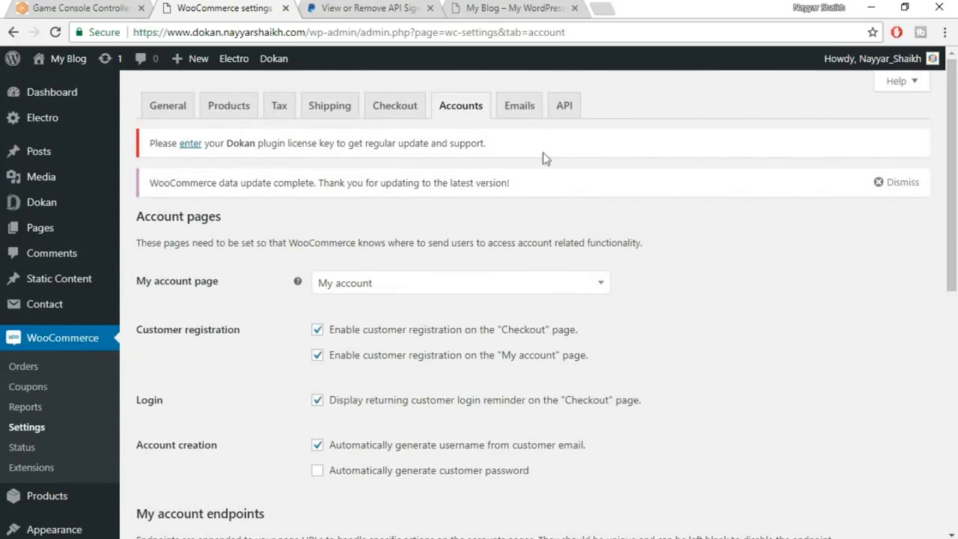
Bring up the Emails tab listing New order, Cancelled order and Failed order notifications
click(527, 112)
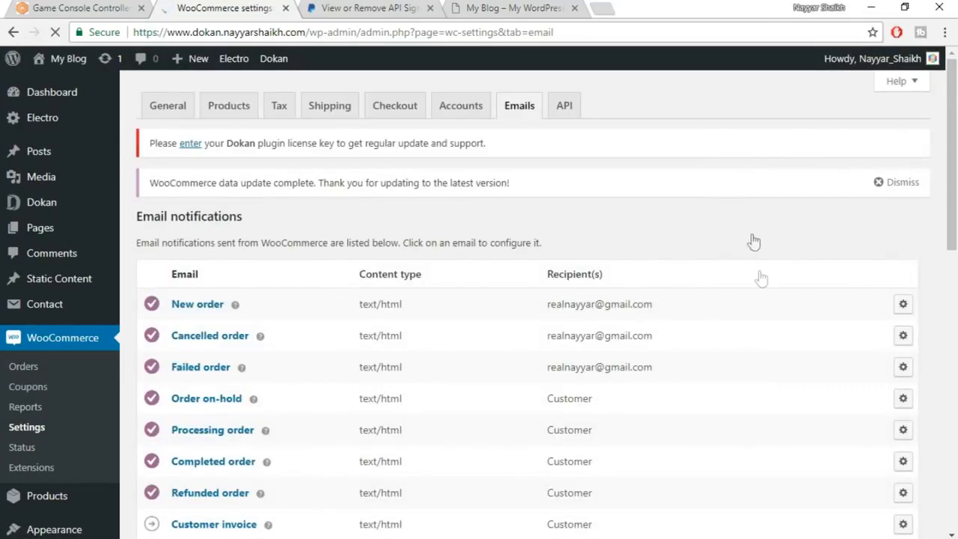
drag(613, 316, 684, 366)
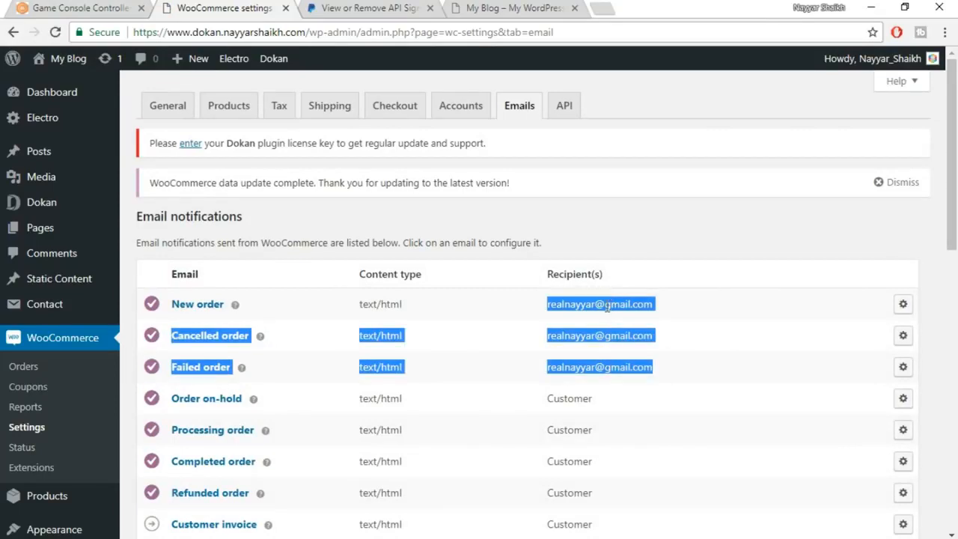
click(655, 311)
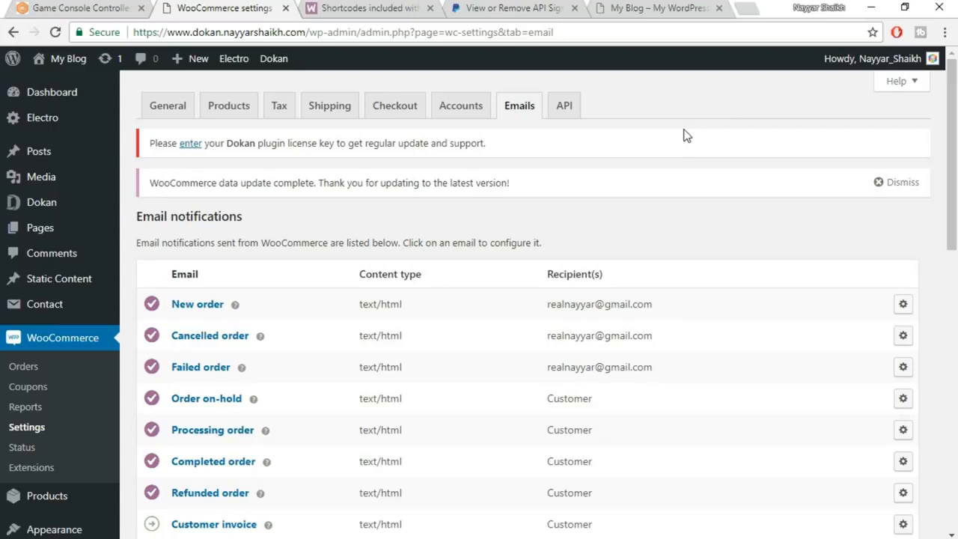
Confirm the Checkout tab's Cart and Checkout page dropdowns stay set to Cart and Checkout
click(397, 111)
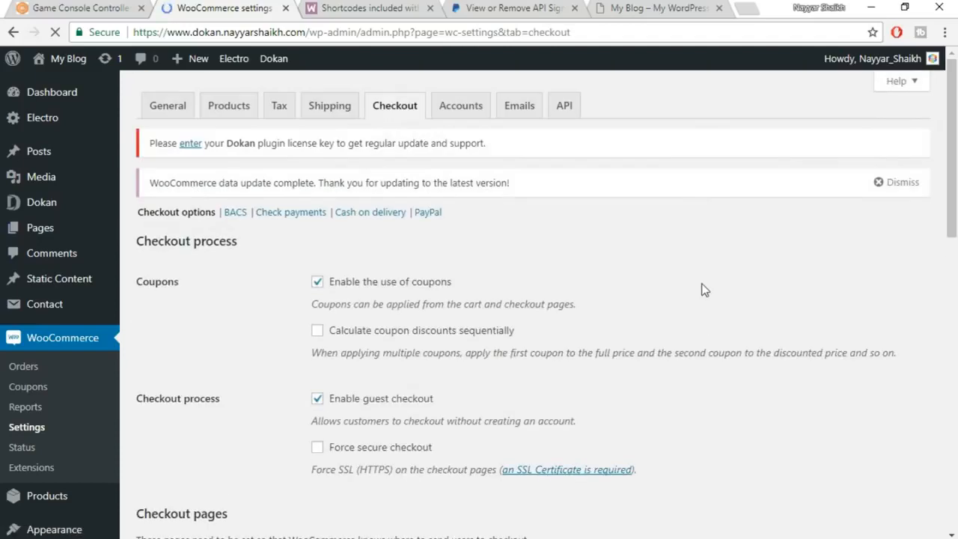
scroll(704, 290, down, 3)
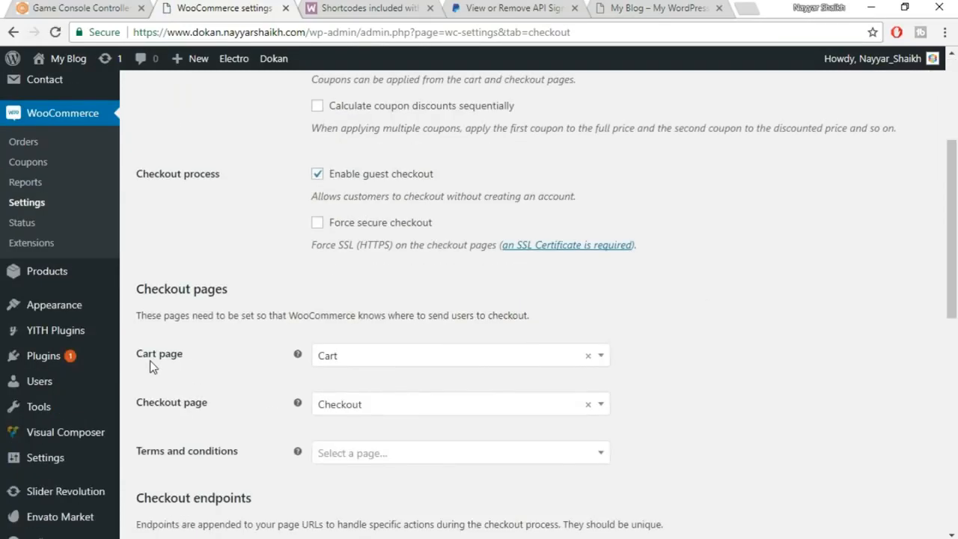
click(398, 368)
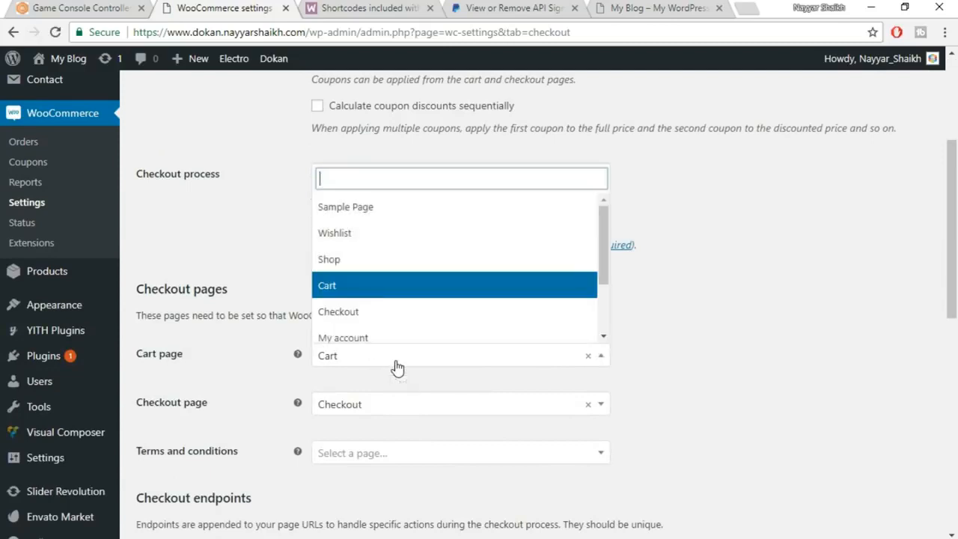
click(744, 322)
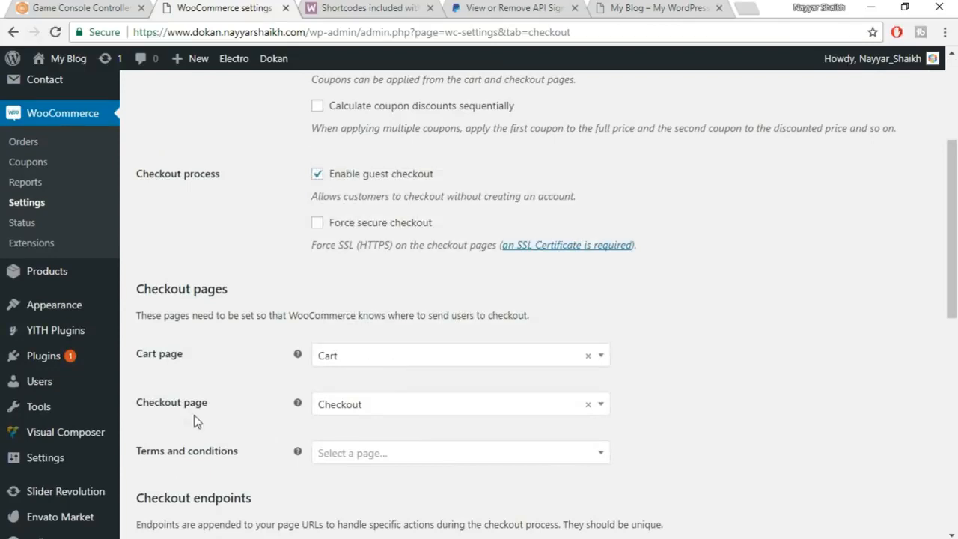
click(408, 414)
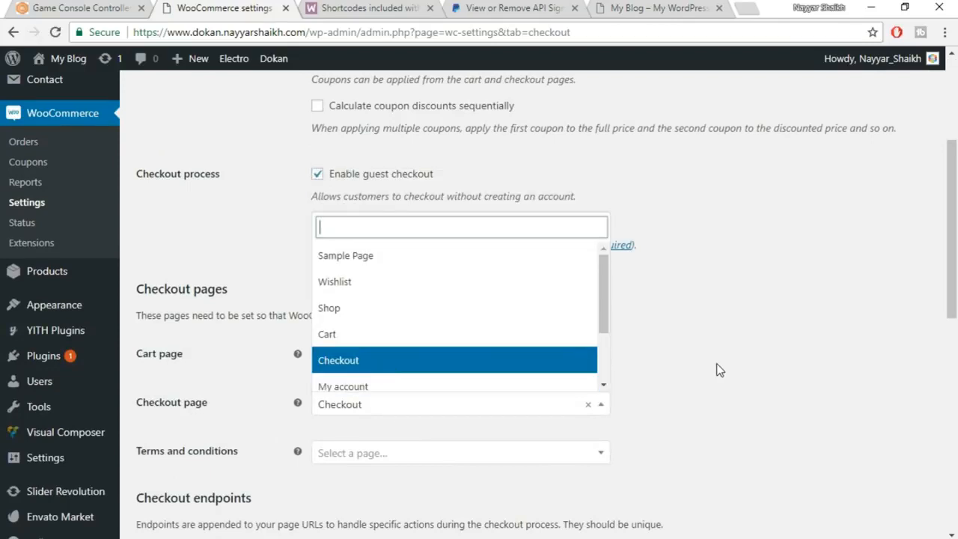
click(719, 370)
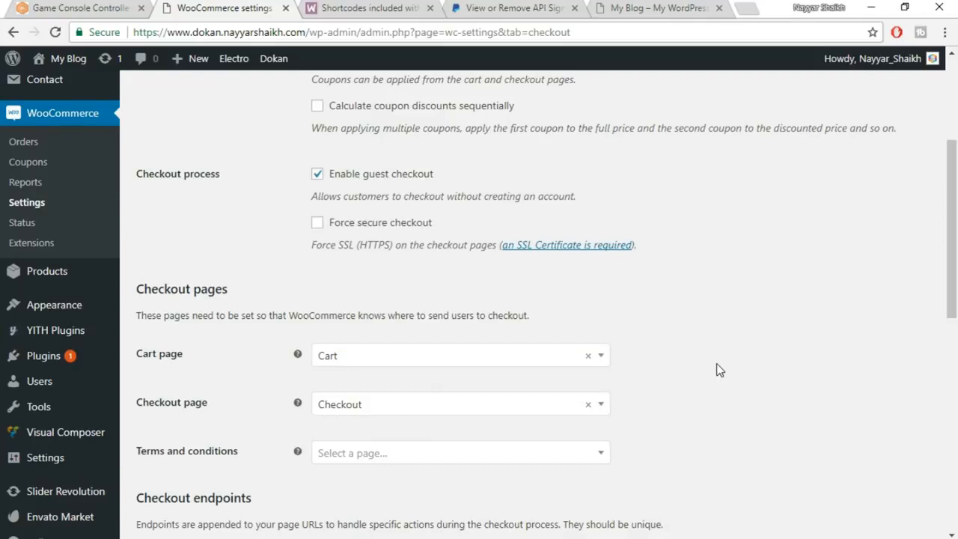
scroll(719, 370, up, 3)
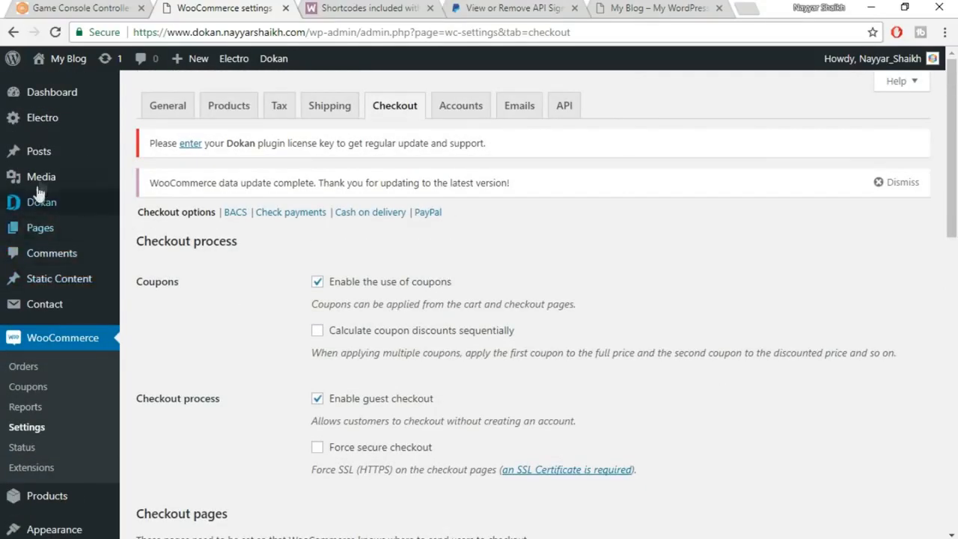
mouse_move(51, 232)
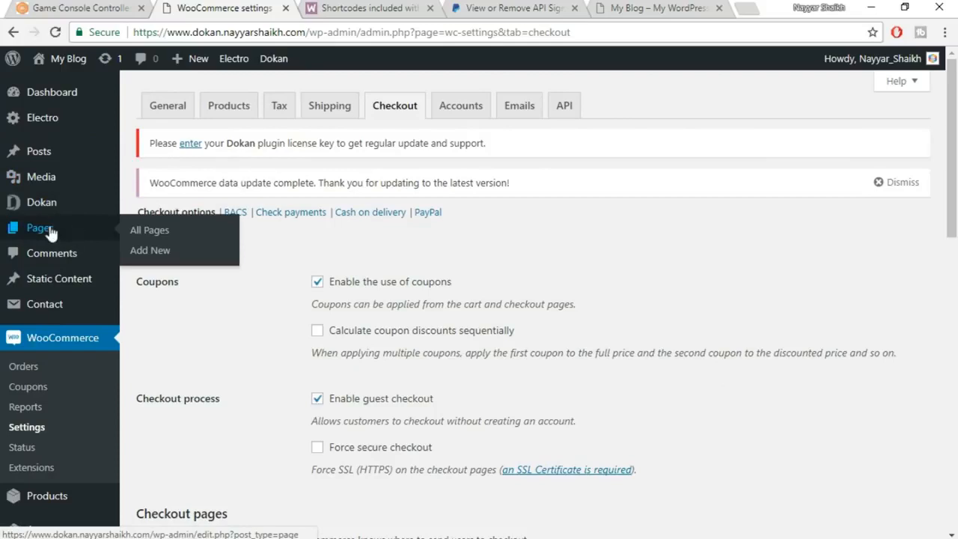
Start a new page titled Cart and copy [woocommerce_cart] from the shortcodes documentation
click(164, 252)
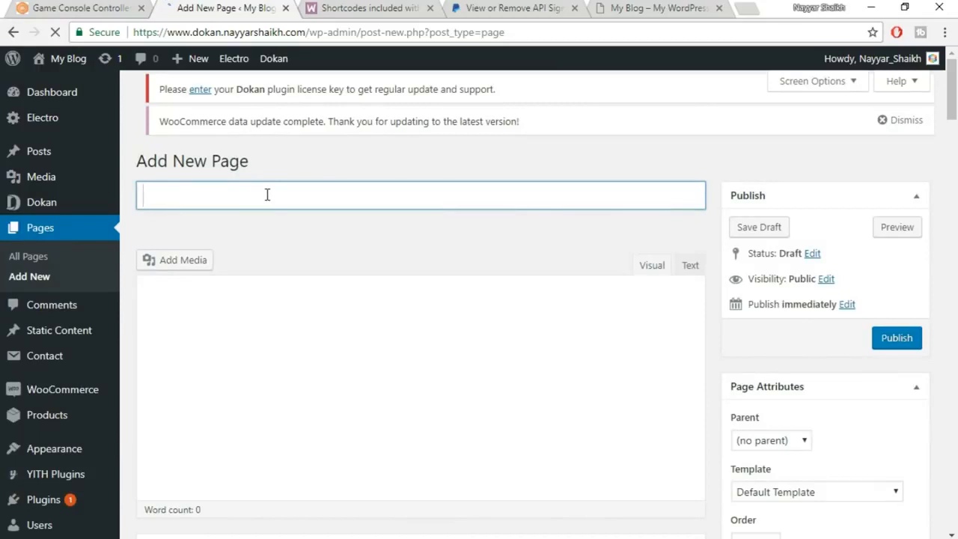
text(Cart)
click(408, 8)
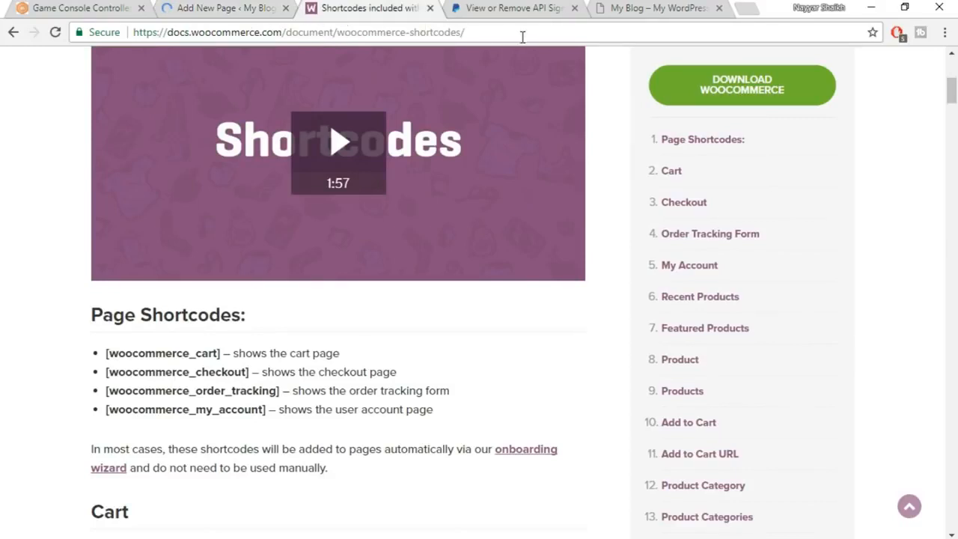
scroll(611, 87, up, 3)
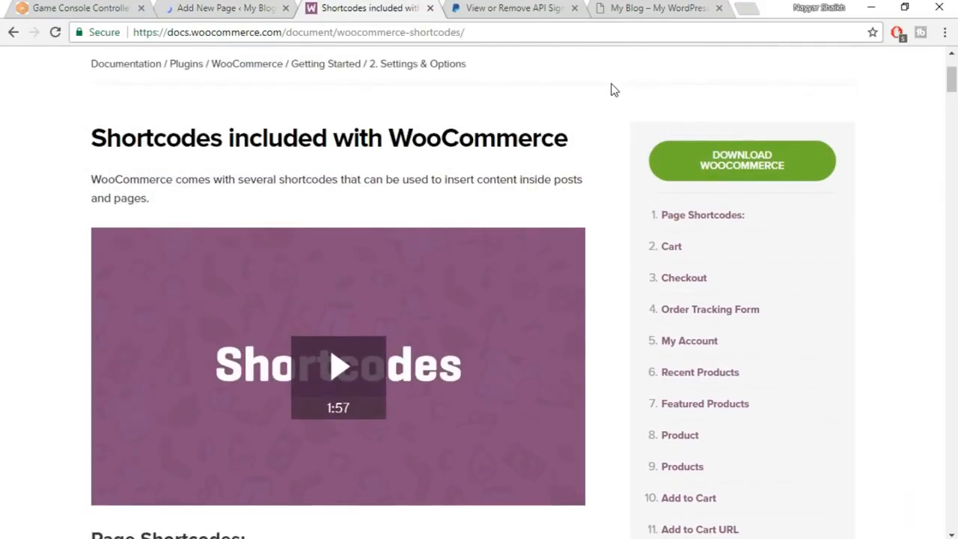
drag(339, 35, 465, 35)
click(551, 97)
scroll(566, 161, down, 5)
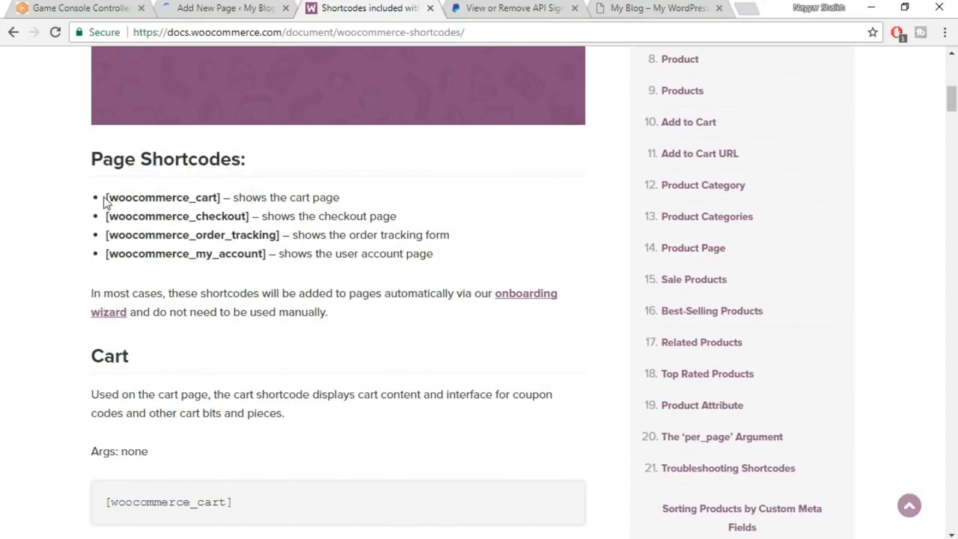
drag(107, 197, 221, 198)
key(ctrl+c)
Paste the [woocommerce_cart] shortcode into the Cart page body
click(176, 7)
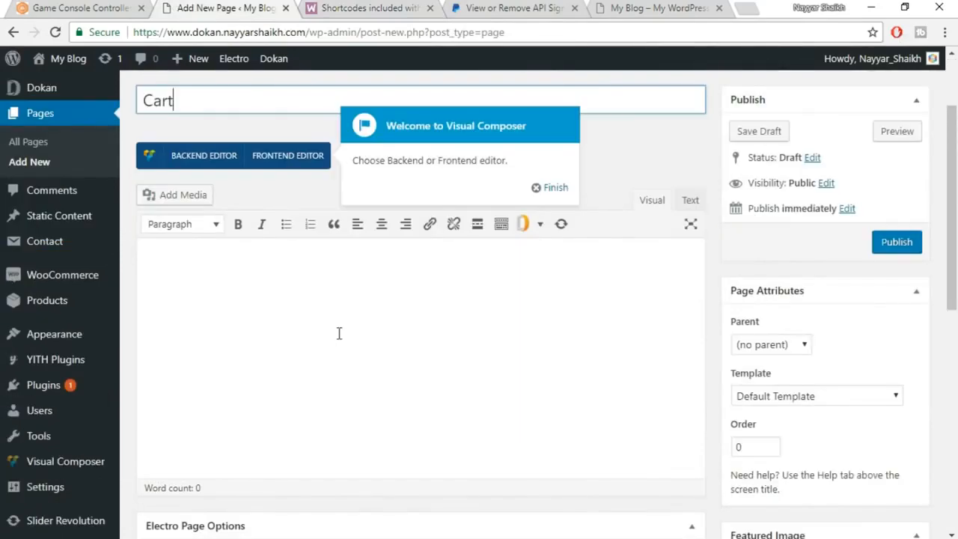
click(554, 187)
scroll(439, 347, up, 2)
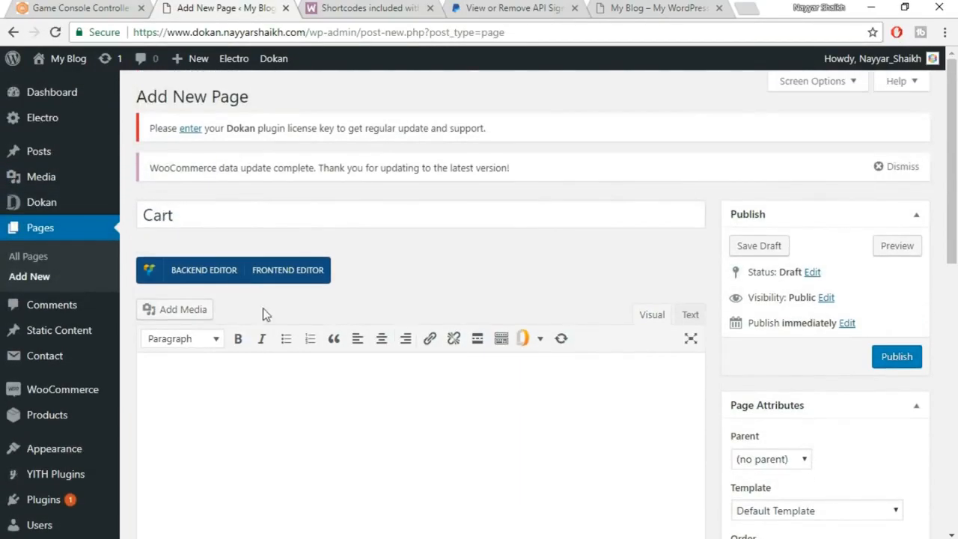
click(265, 386)
key(ctrl+v)
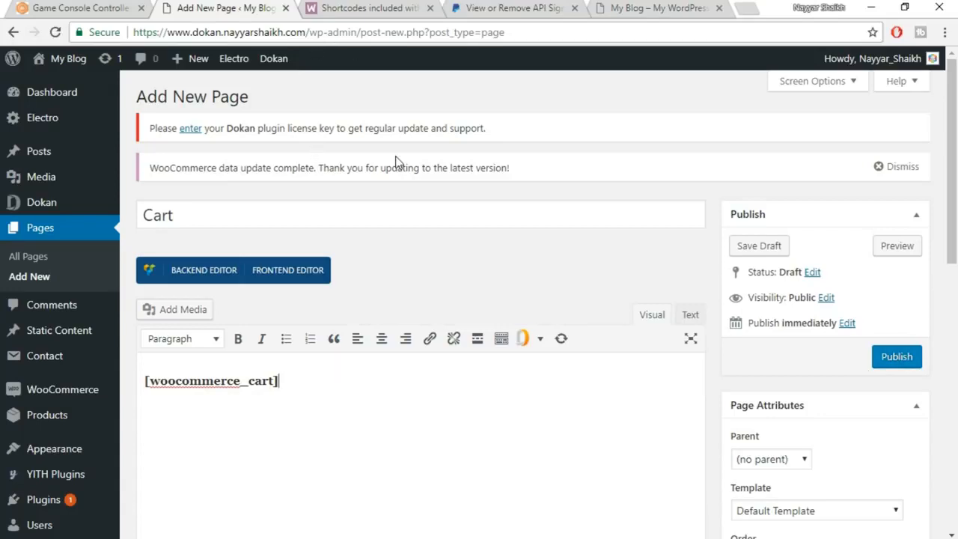
Review the [woocommerce_checkout] and [woocommerce_my_account] shortcodes, then discard the Cart draft
click(403, 8)
drag(106, 217, 252, 217)
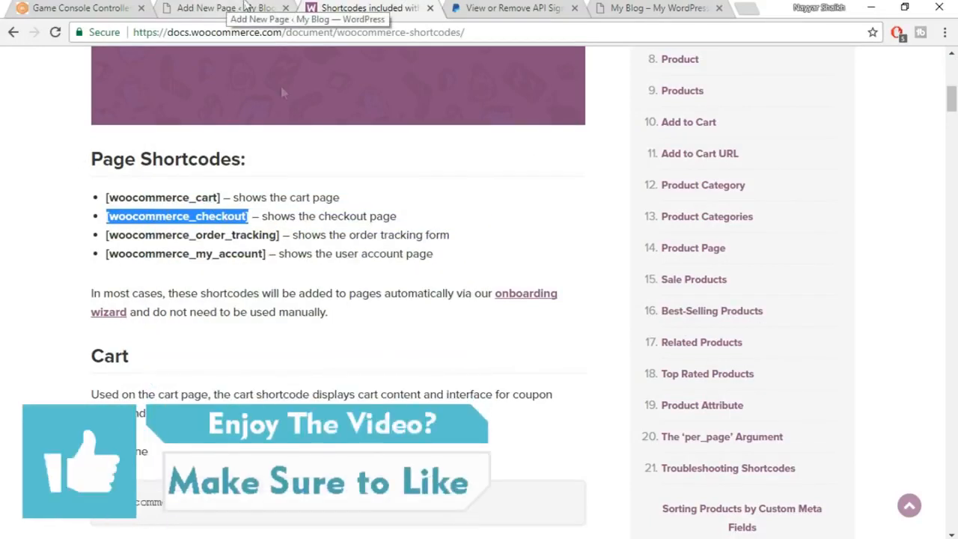
drag(106, 254, 271, 255)
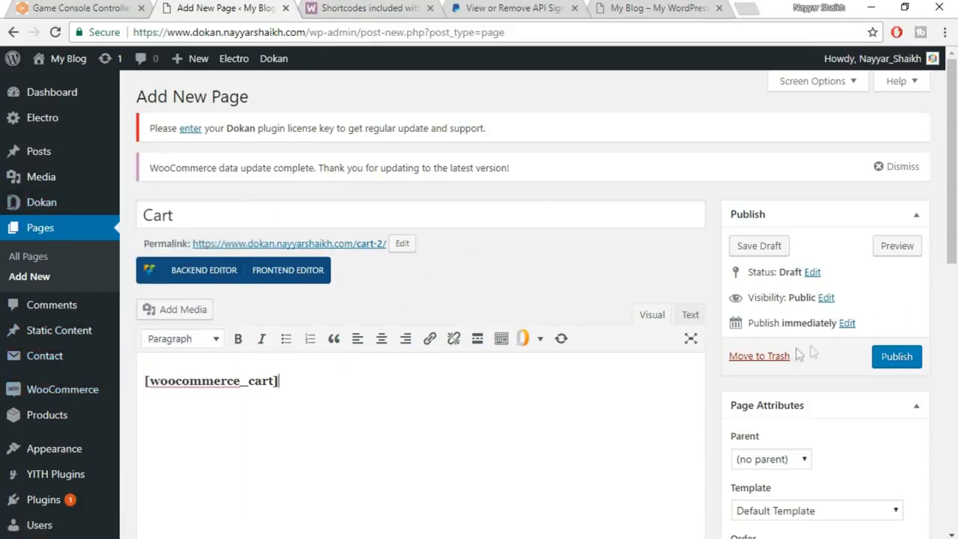
click(772, 358)
Trash the Cart page draft and go to Dokan Settings
click(547, 126)
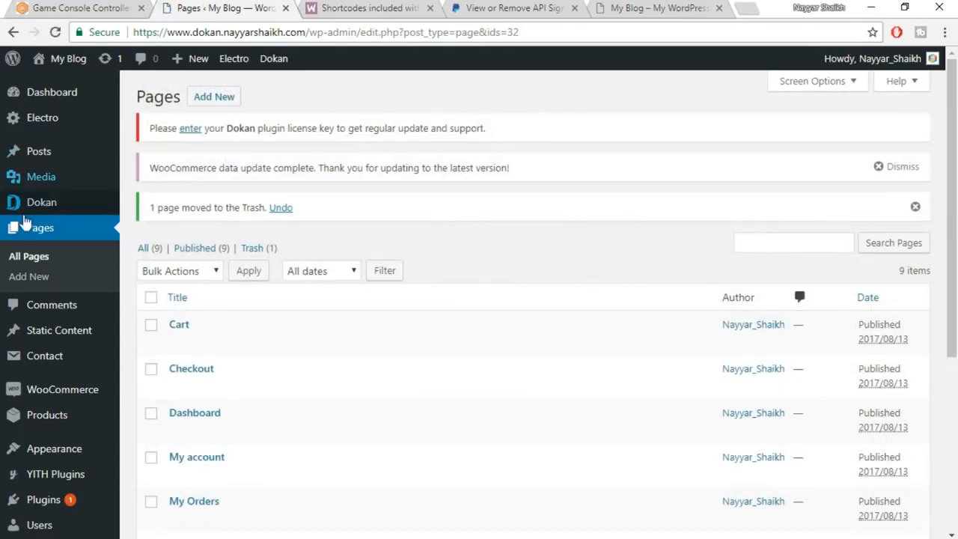
mouse_move(25, 210)
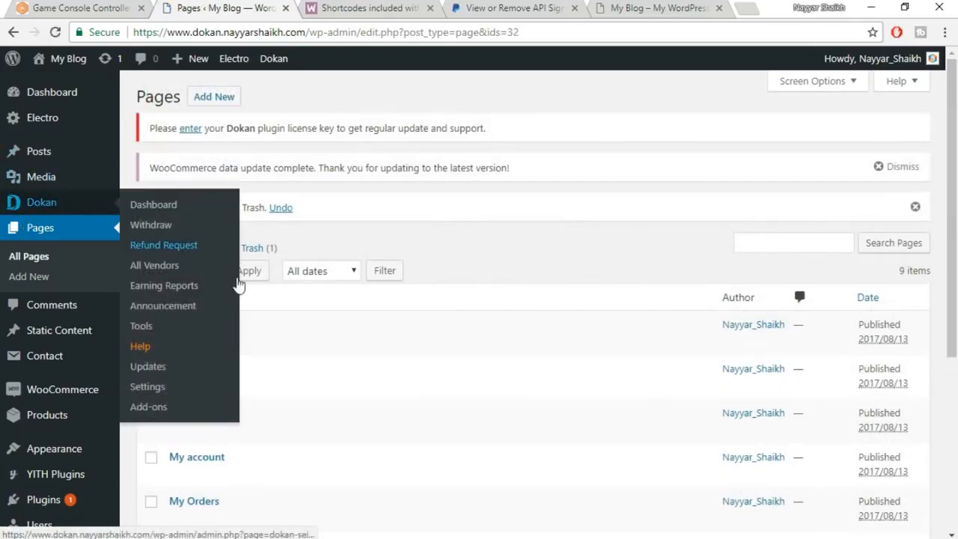
click(160, 395)
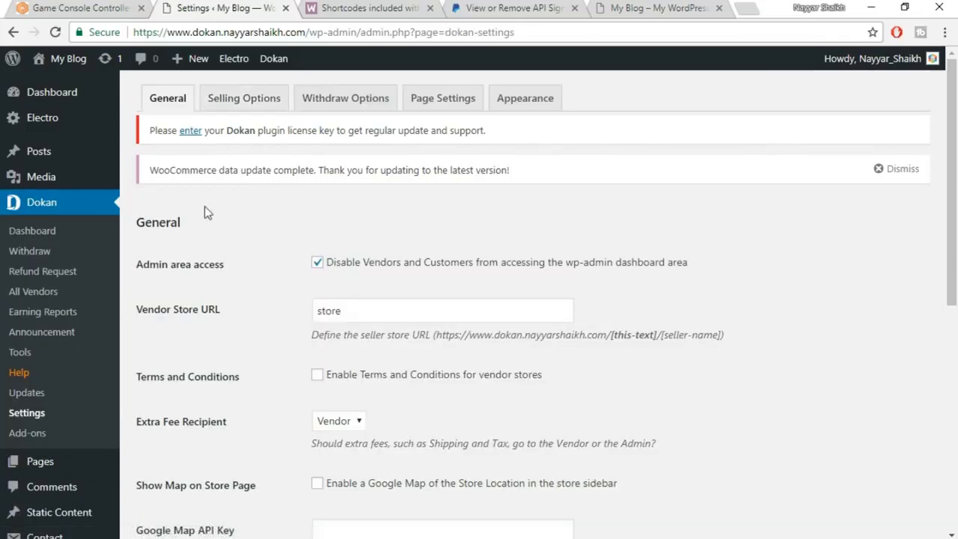
scroll(777, 265, down, 1)
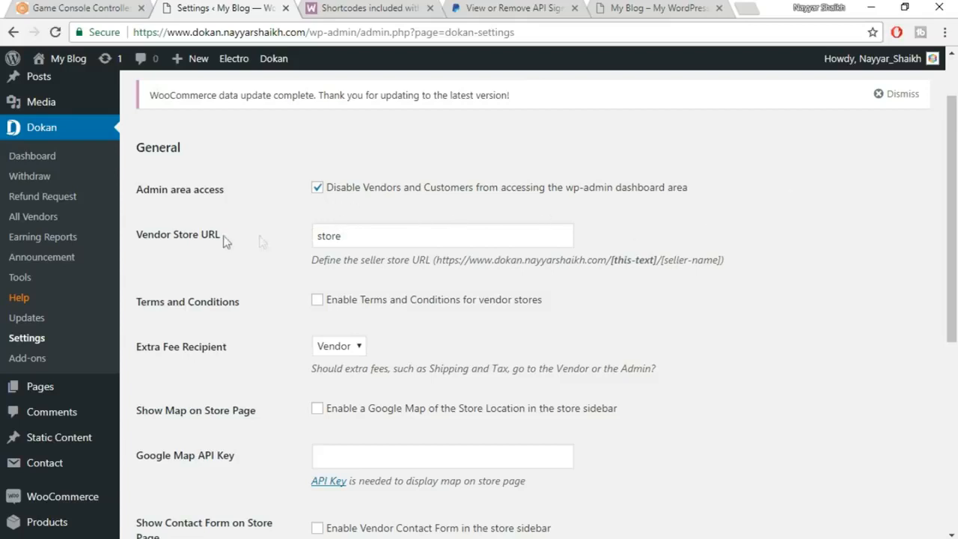
scroll(323, 251, down, 1)
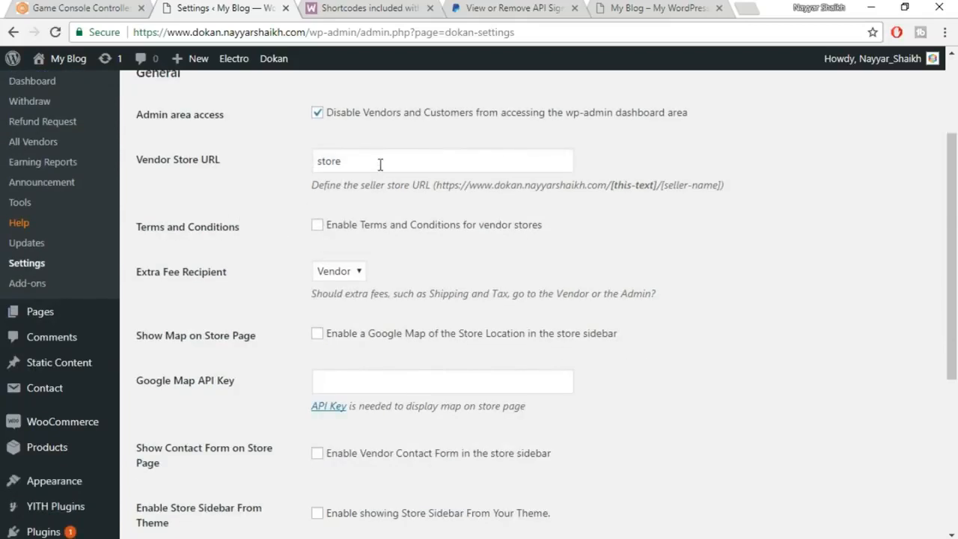
drag(438, 187, 720, 185)
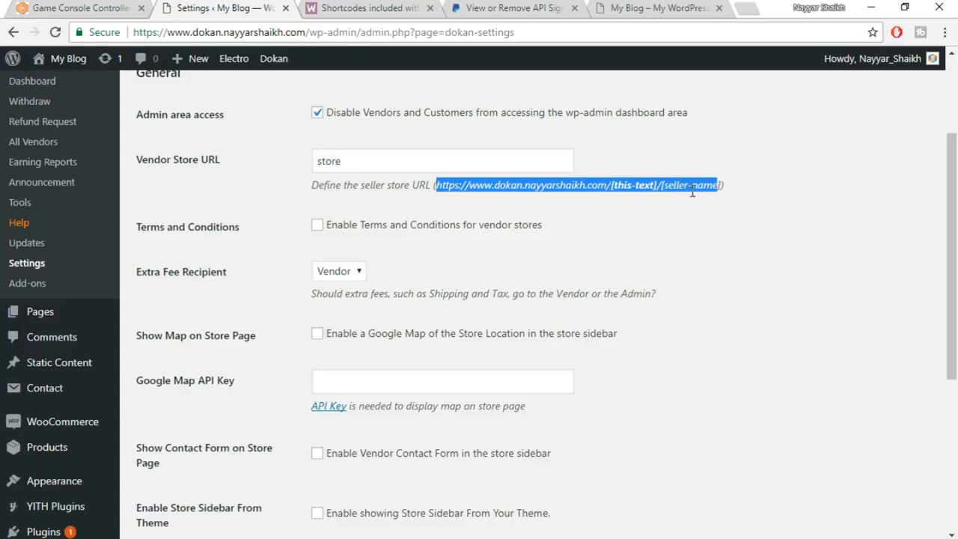
click(409, 184)
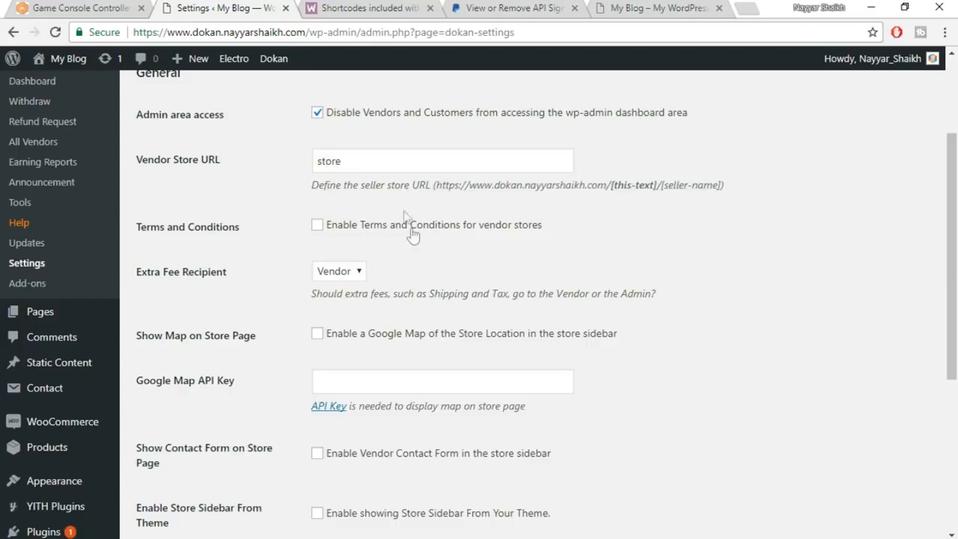
Keep Vendor as the Extra Fee Recipient in Dokan General settings
scroll(488, 247, down, 1)
scroll(487, 243, down, 2)
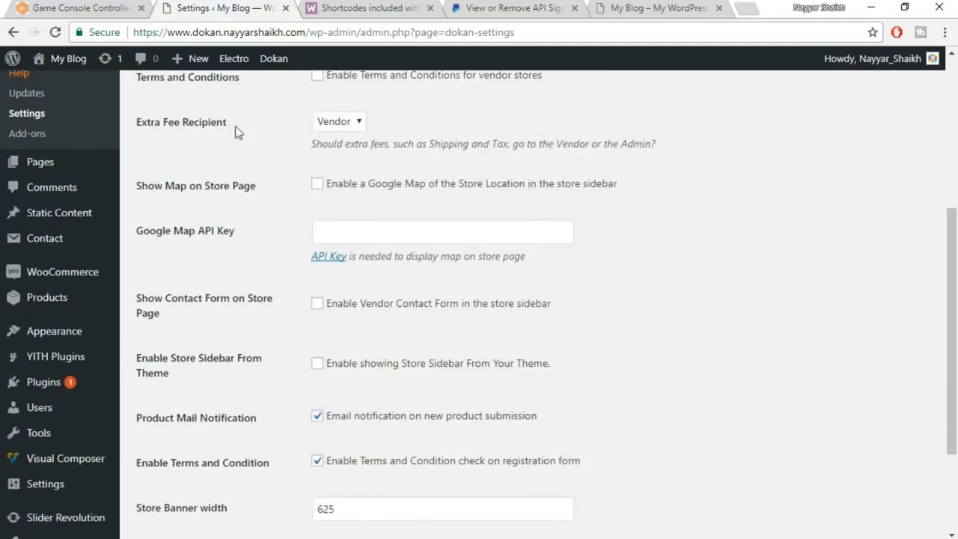
scroll(442, 174, up, 1)
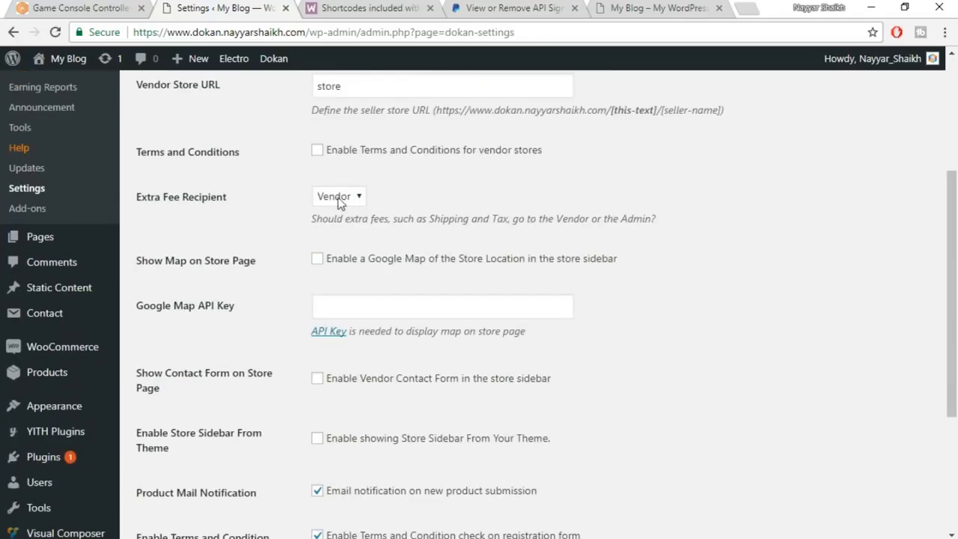
click(337, 196)
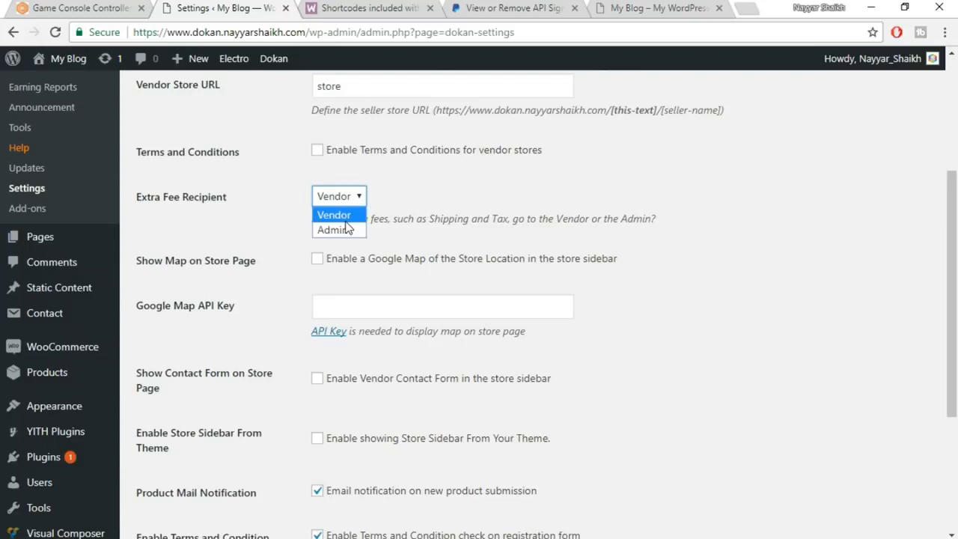
click(334, 216)
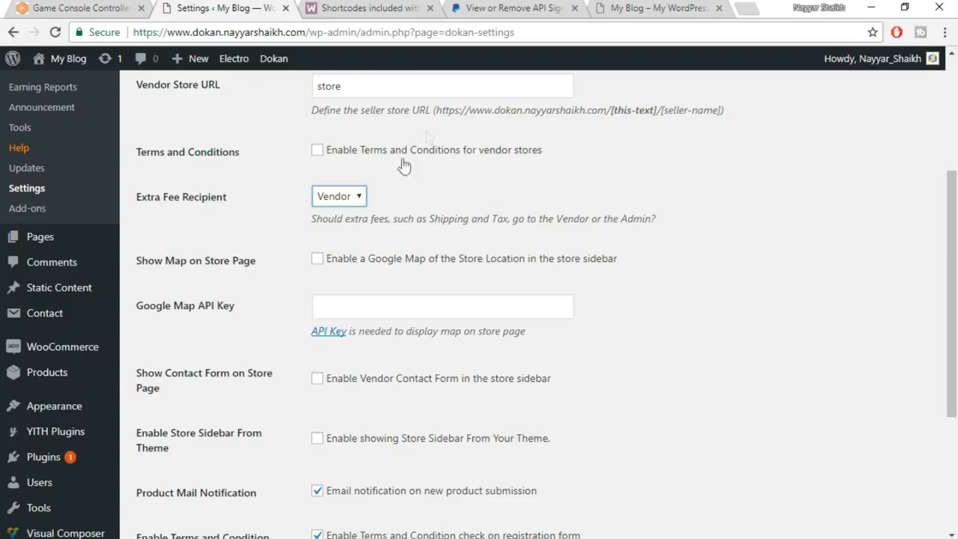
click(361, 200)
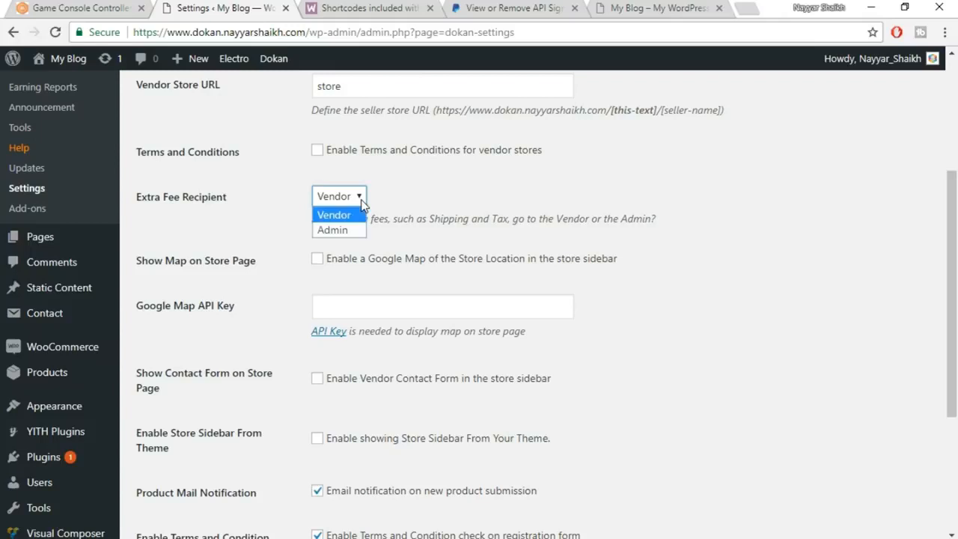
click(410, 199)
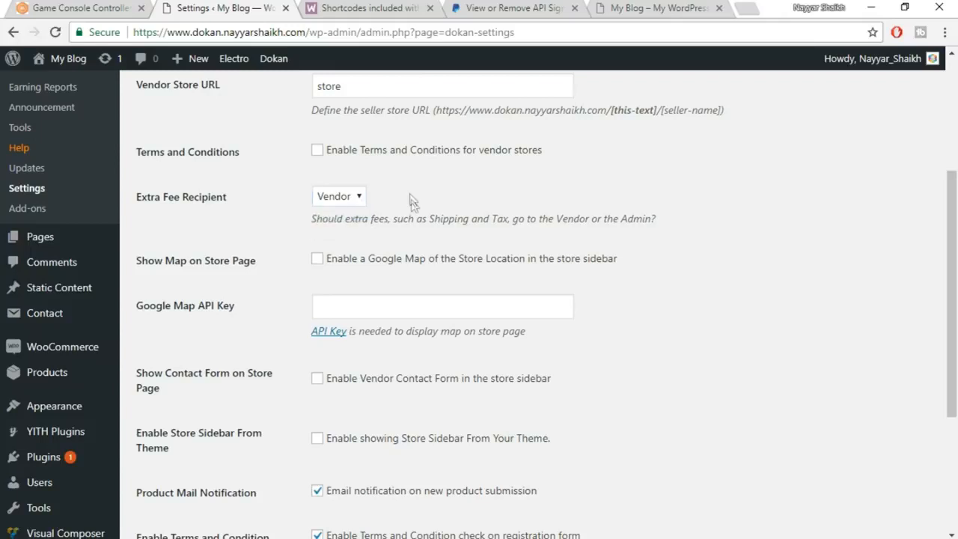
Save the Dokan General settings and close the shortcodes reference tab
scroll(411, 200, down, 1)
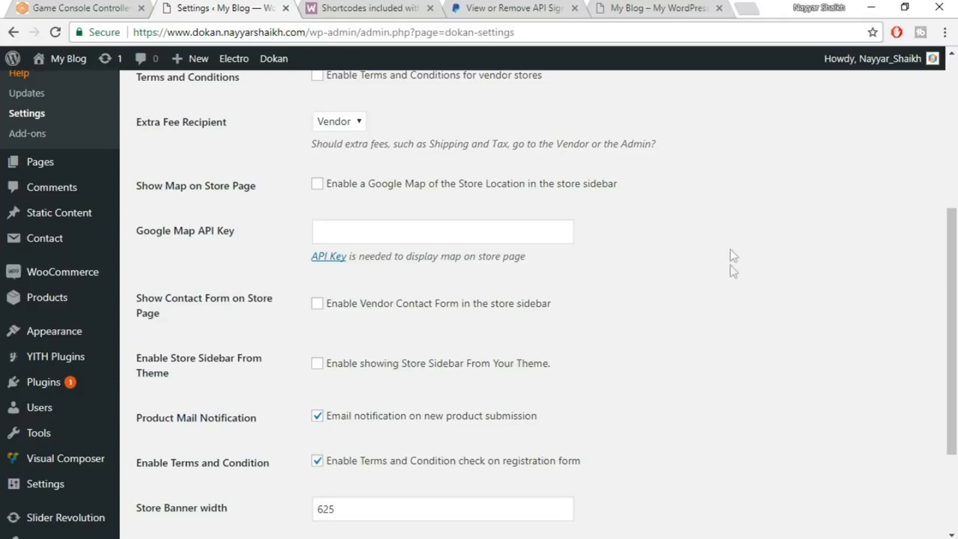
scroll(734, 271, down, 1)
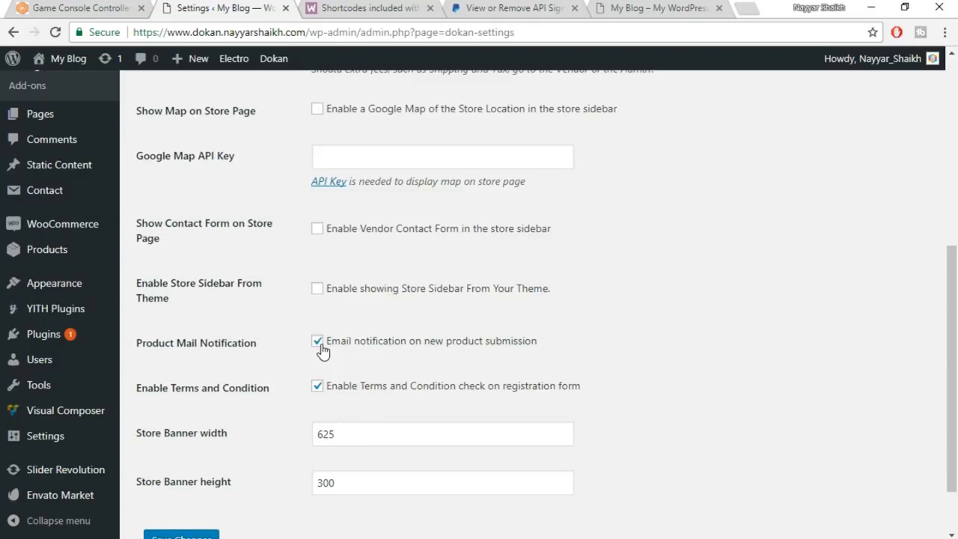
scroll(435, 460, down, 1)
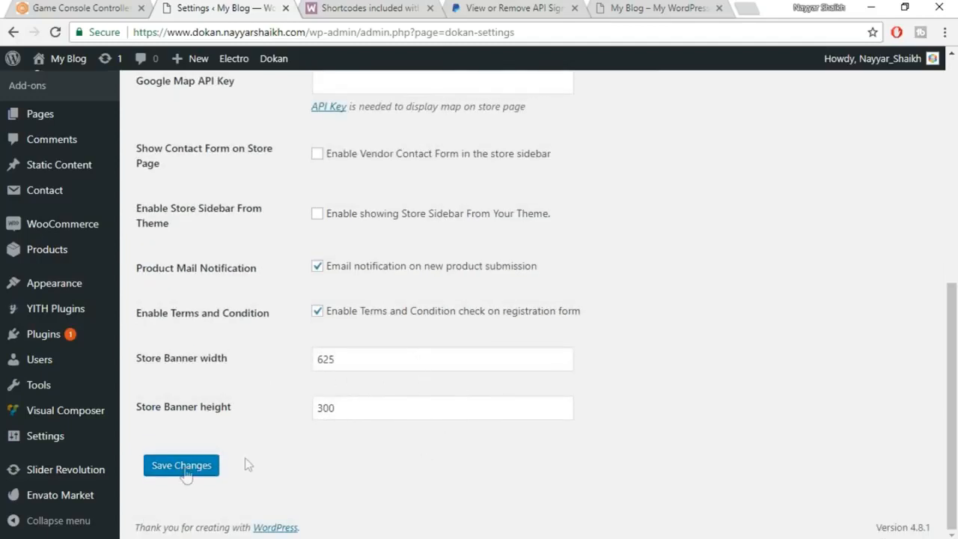
click(185, 466)
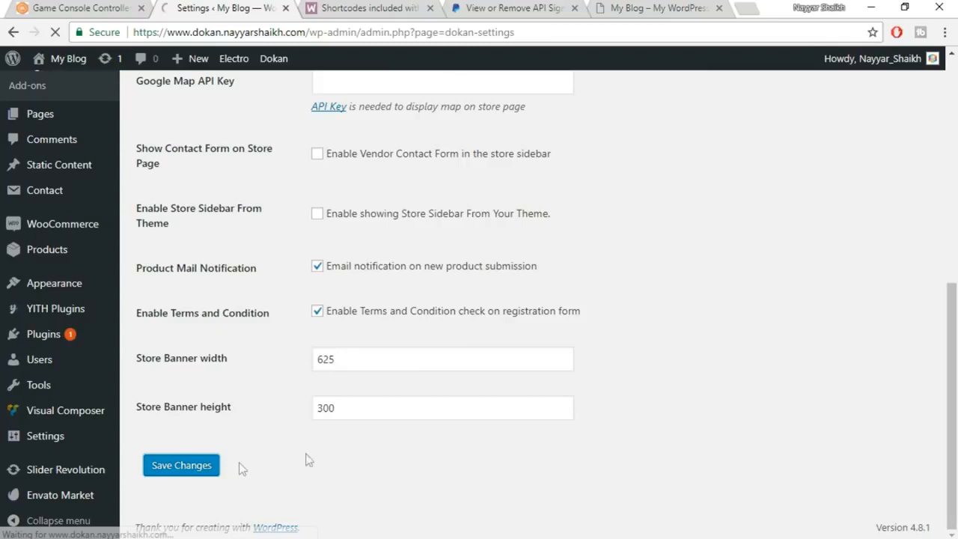
click(430, 8)
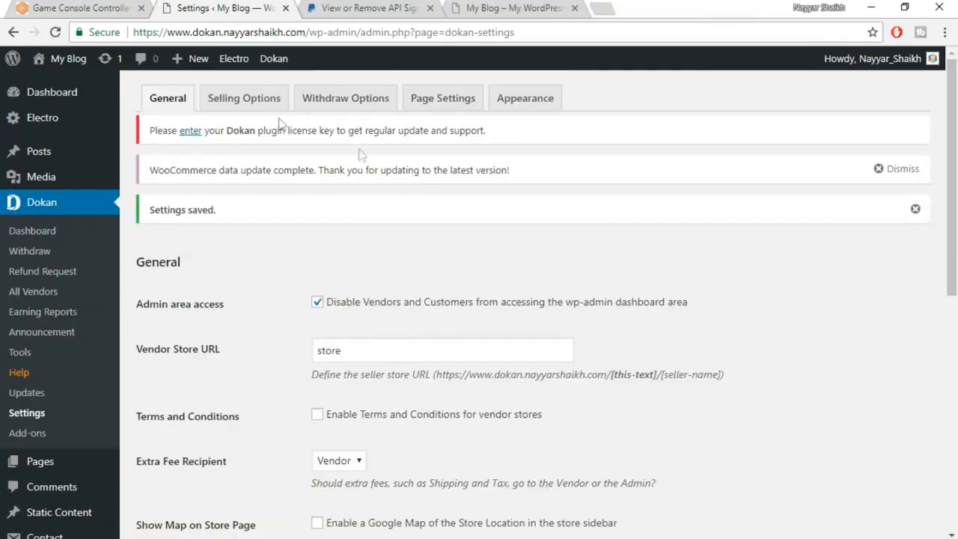
Check that the Selling Options vendor commission stays at 90
click(277, 101)
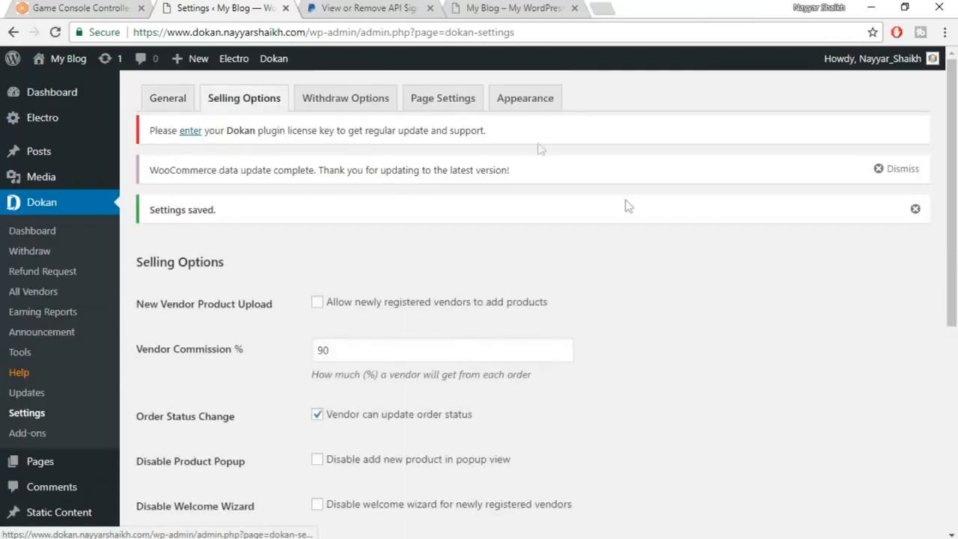
scroll(677, 268, down, 2)
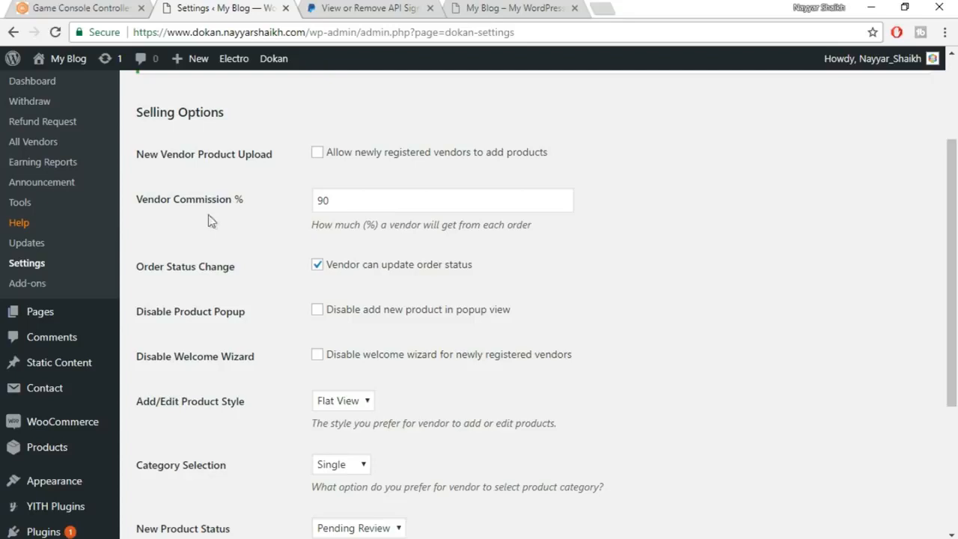
double_click(339, 203)
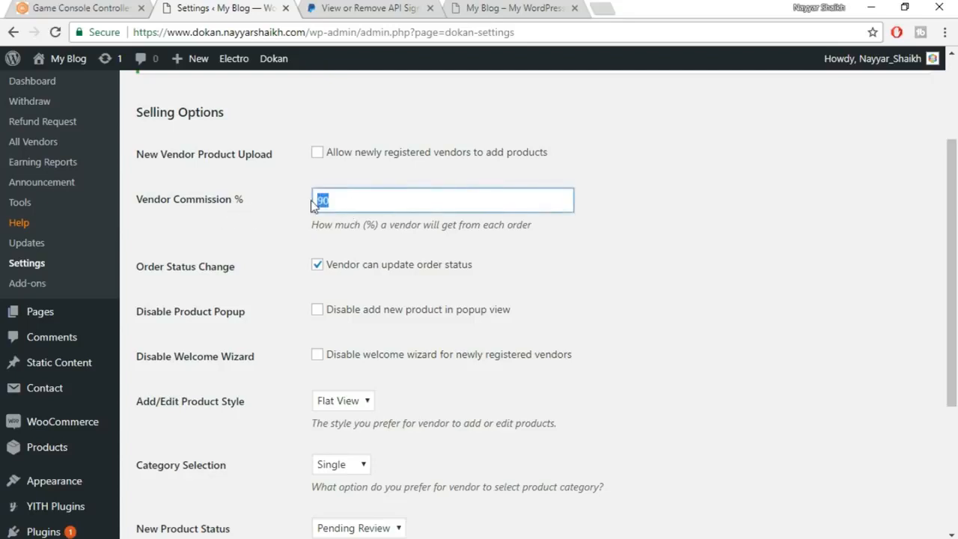
click(649, 184)
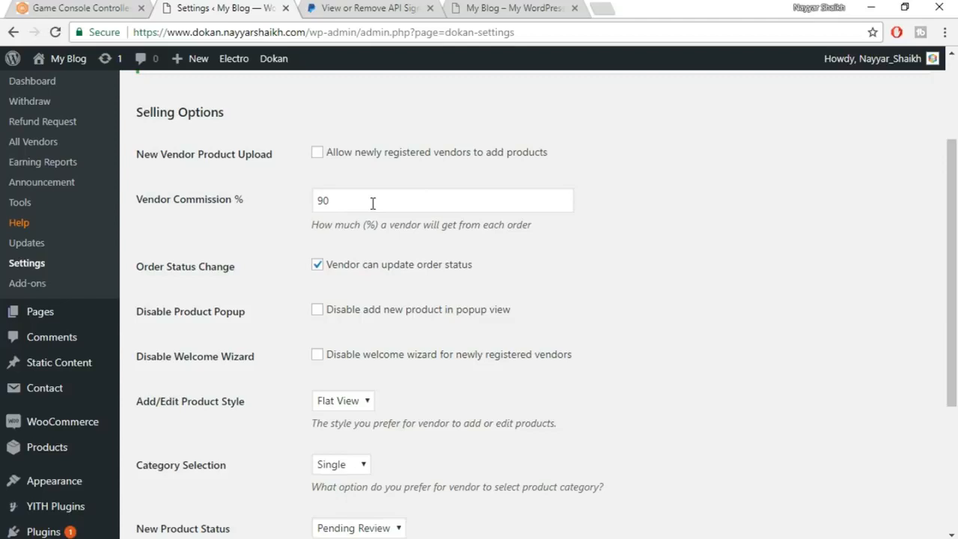
Keep New Product Status on Pending Review and save the Selling Options
scroll(725, 254, down, 2)
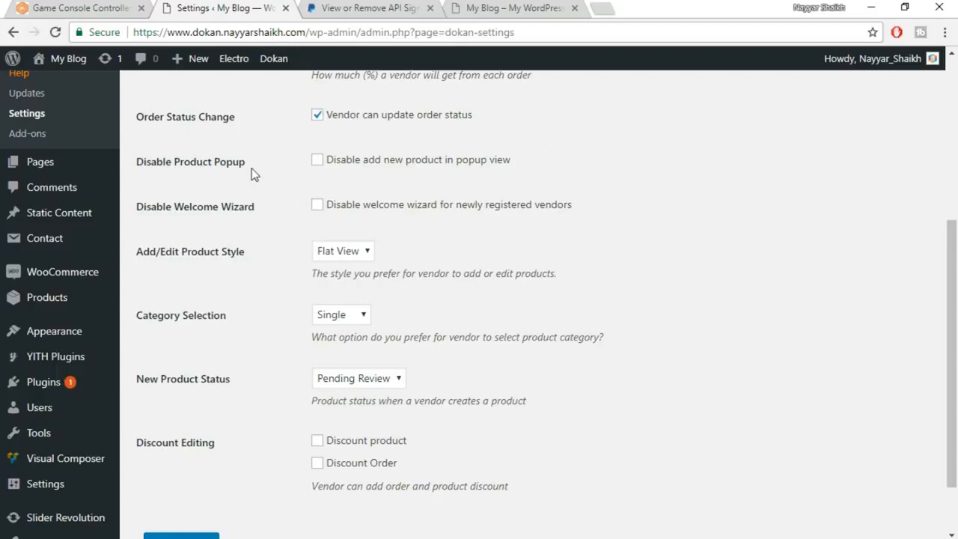
scroll(442, 246, down, 1)
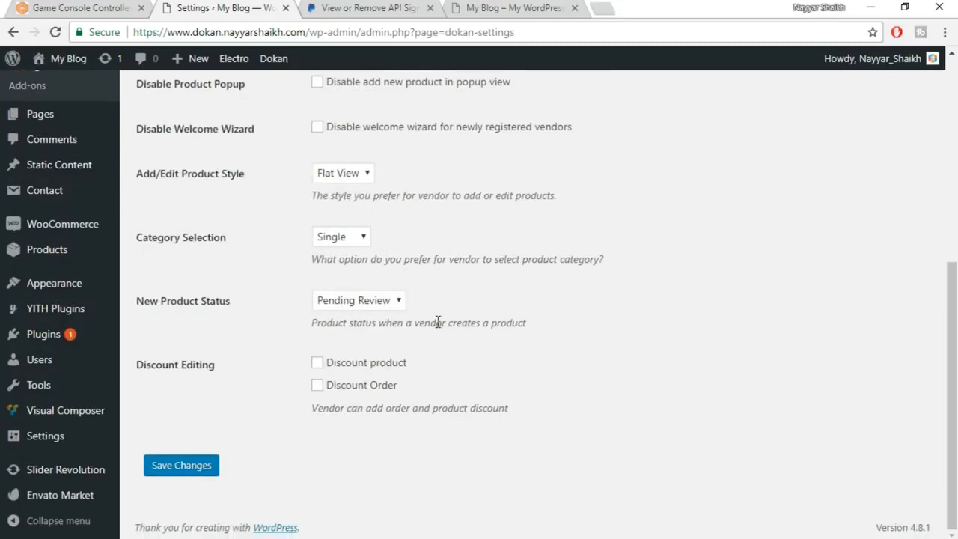
click(382, 305)
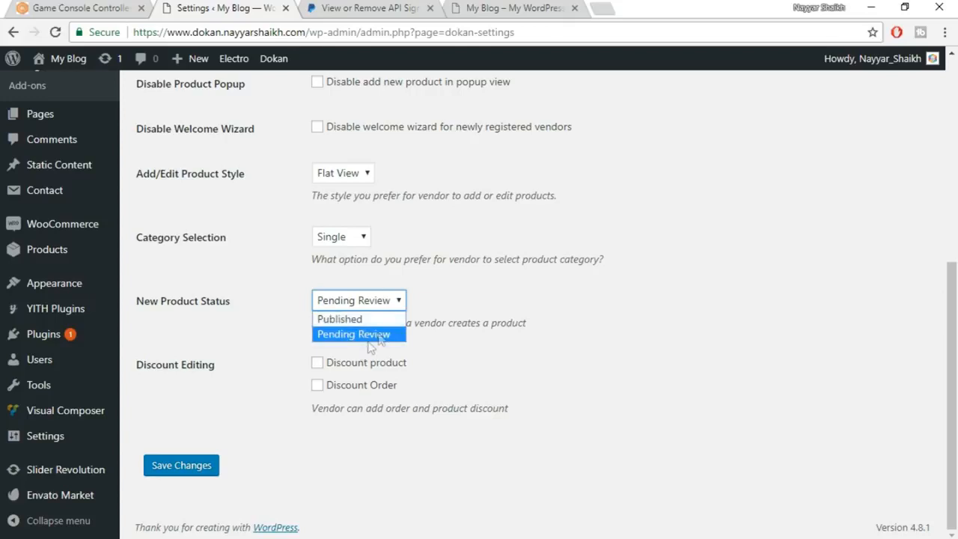
click(380, 336)
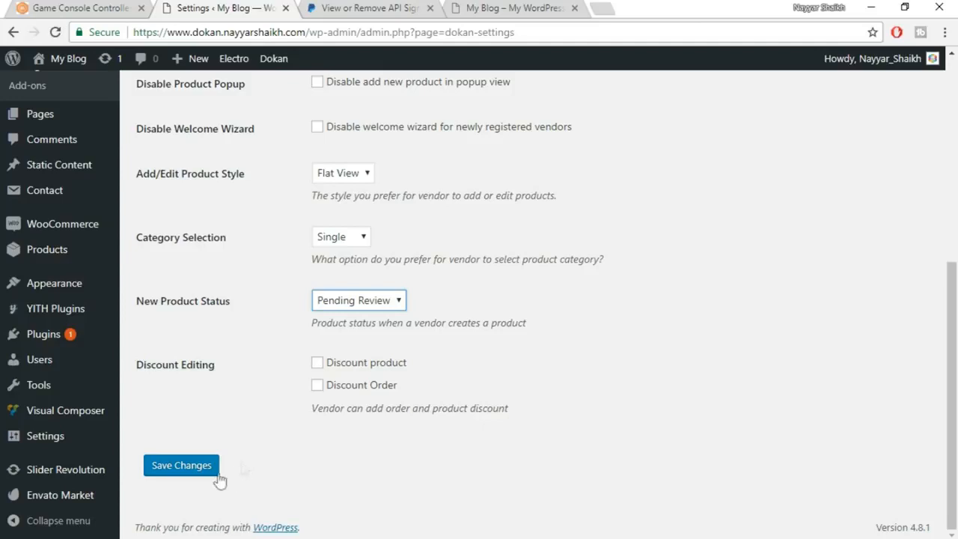
click(179, 470)
click(196, 471)
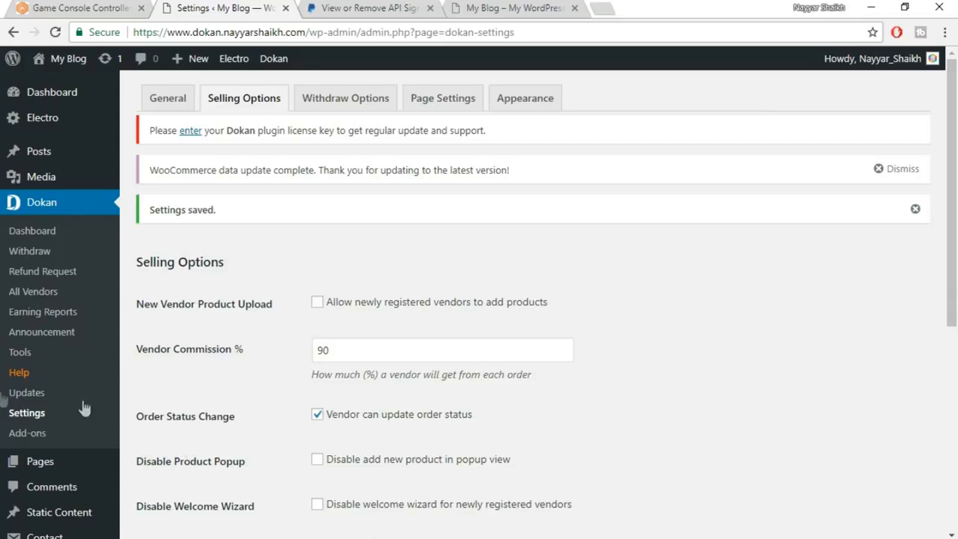
Review Dokan Withdraw Options, confirming the 100 minimum withdraw limit is unchanged
click(348, 104)
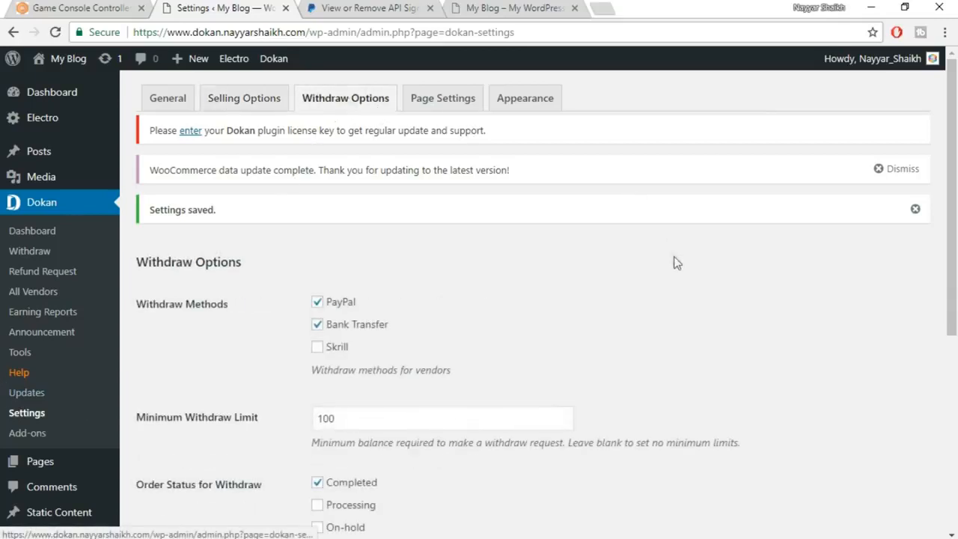
scroll(674, 262, down, 3)
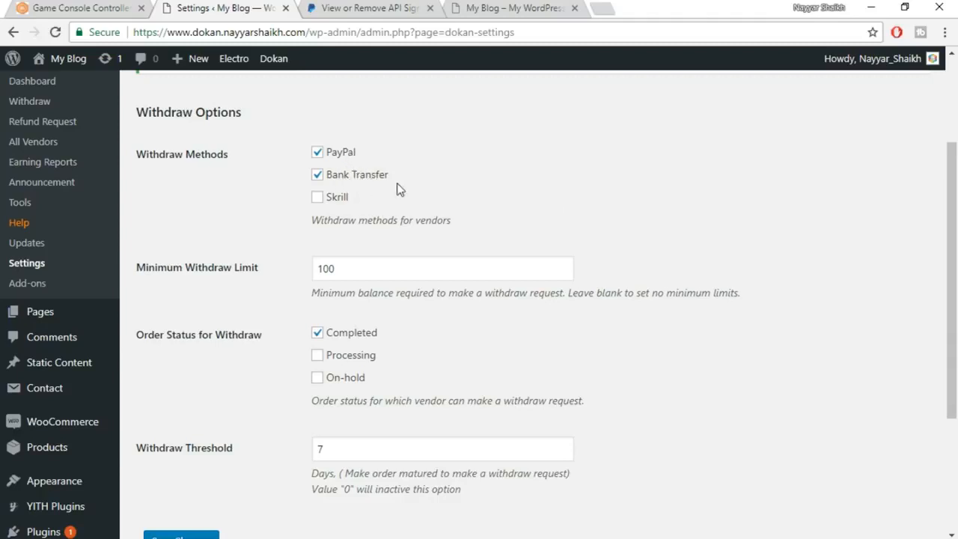
scroll(341, 285, down, 1)
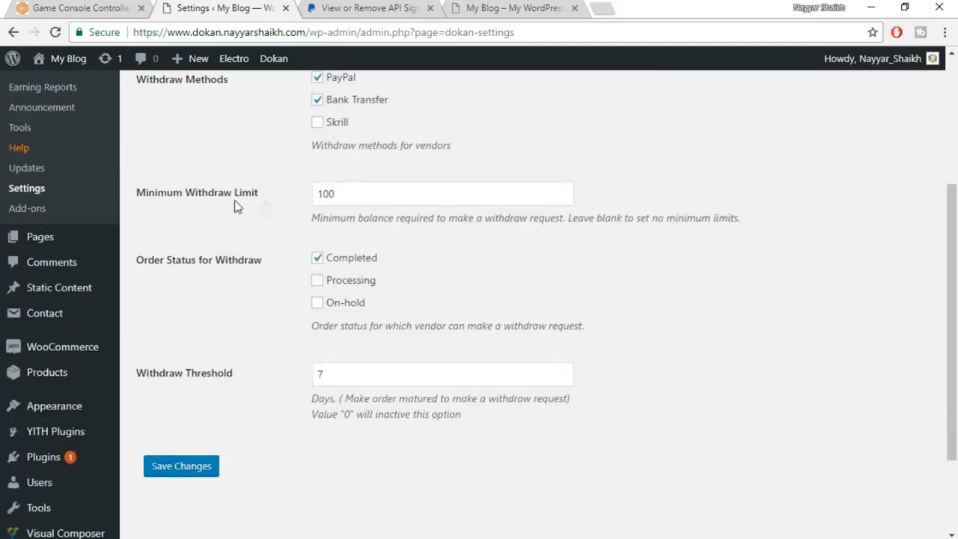
drag(356, 196, 319, 194)
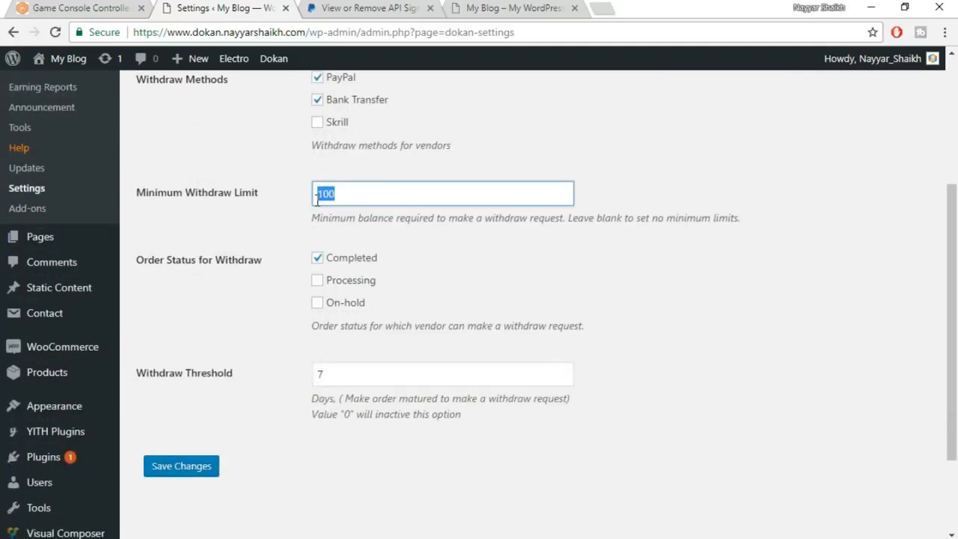
click(504, 166)
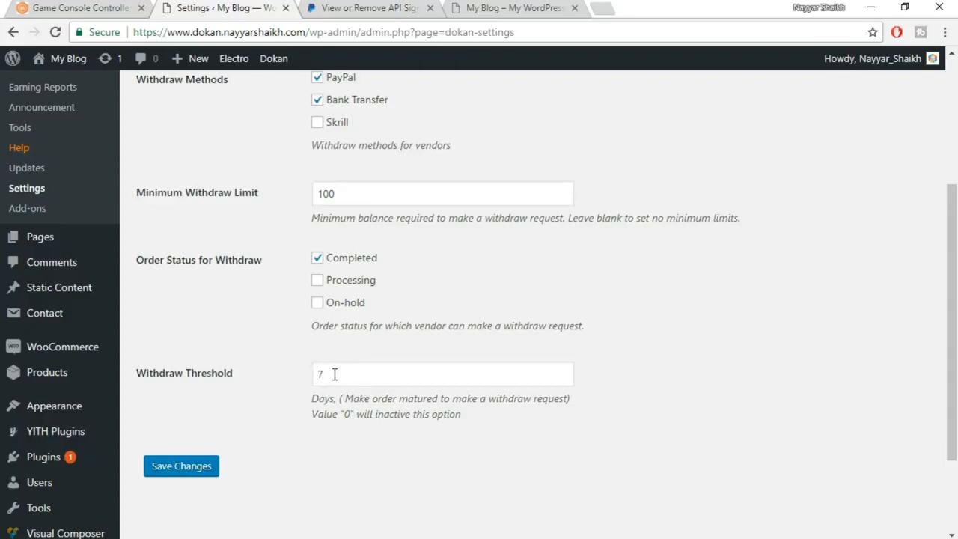
Save the withdraw options: PayPal, Bank Transfer, 100 minimum, 7-day threshold
click(188, 470)
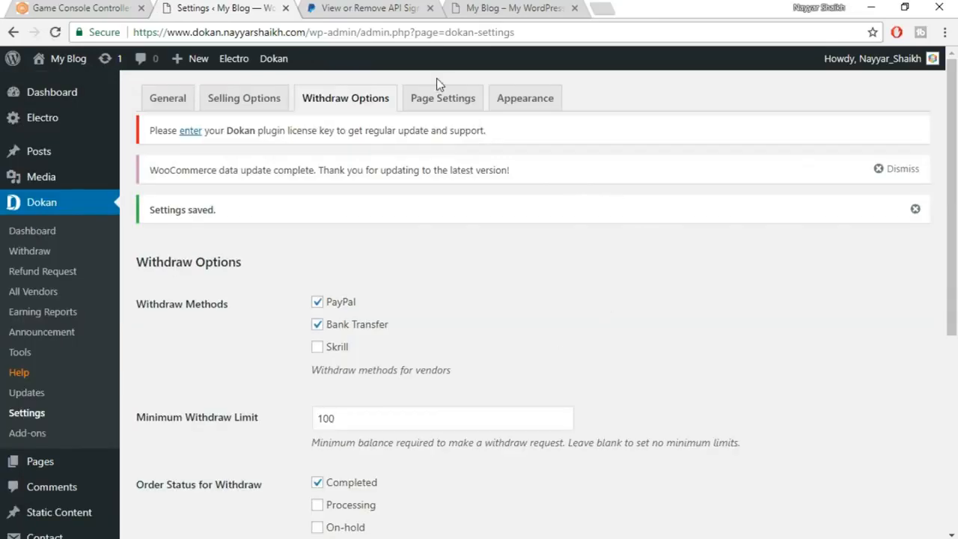
click(447, 106)
Map Dashboard to the Dashboard page and My Orders to the My Orders page, then save
scroll(695, 287, down, 1)
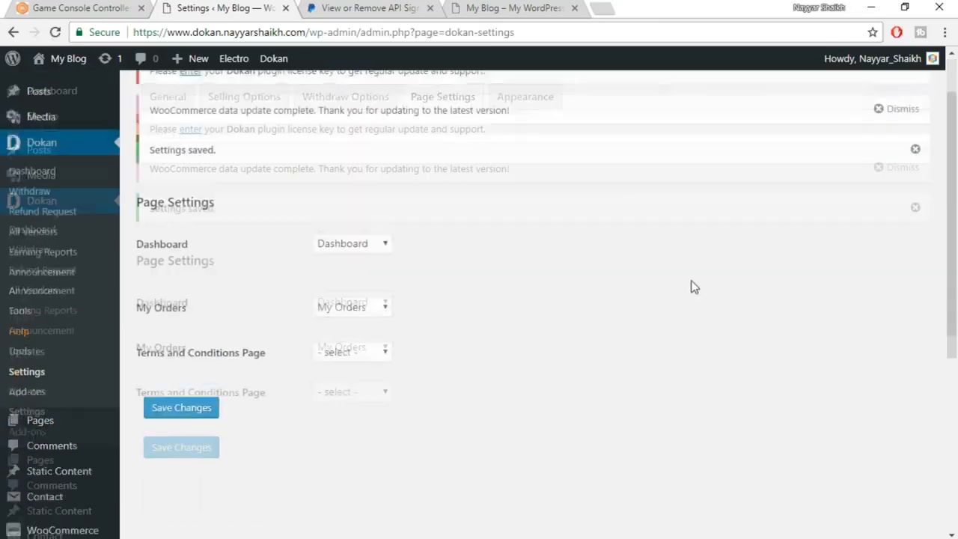
click(382, 233)
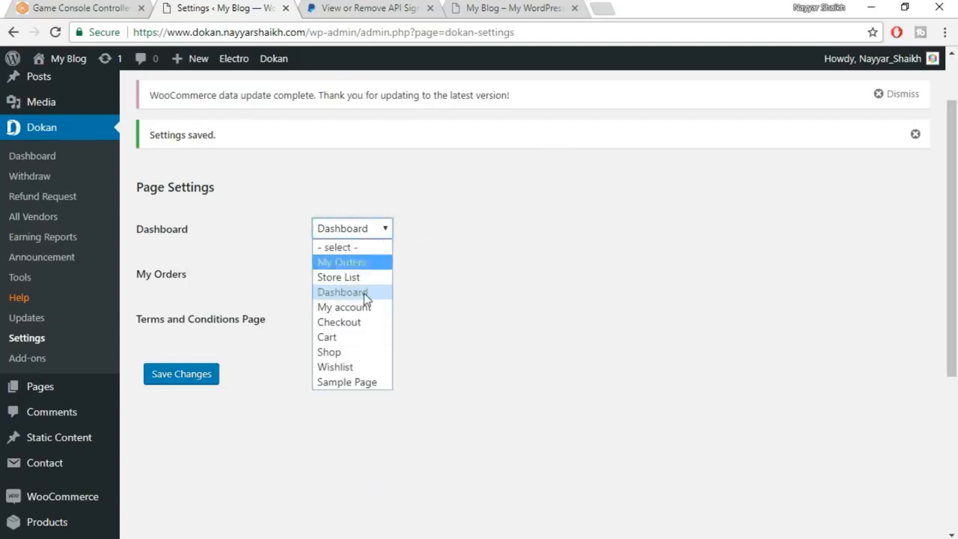
click(365, 295)
click(362, 277)
click(352, 306)
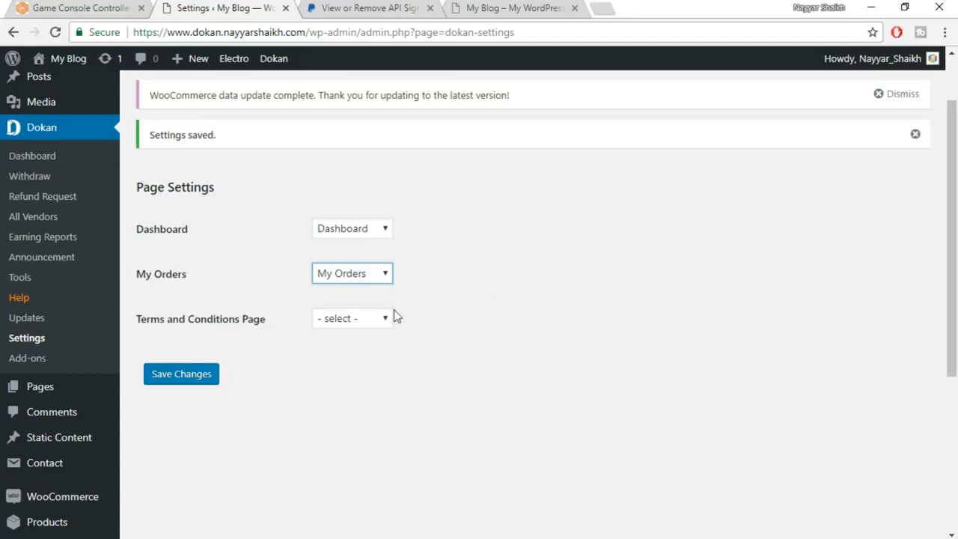
click(182, 375)
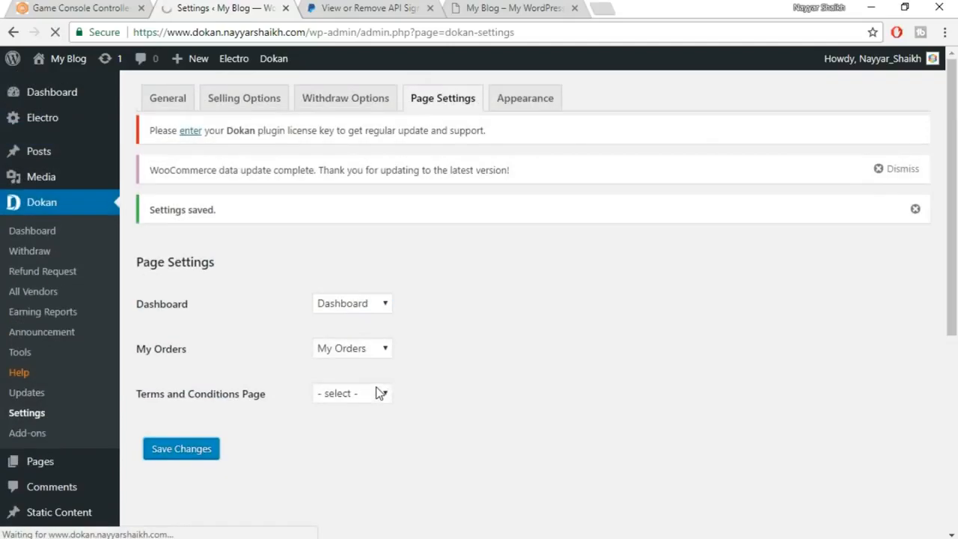
click(528, 106)
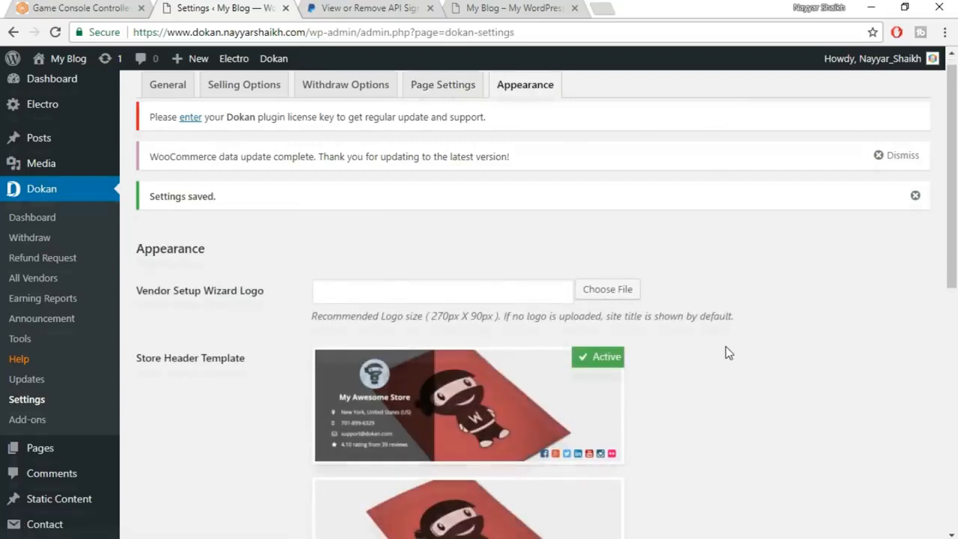
Save Appearance settings with the first store header template active, then select the site's address
scroll(727, 353, down, 2)
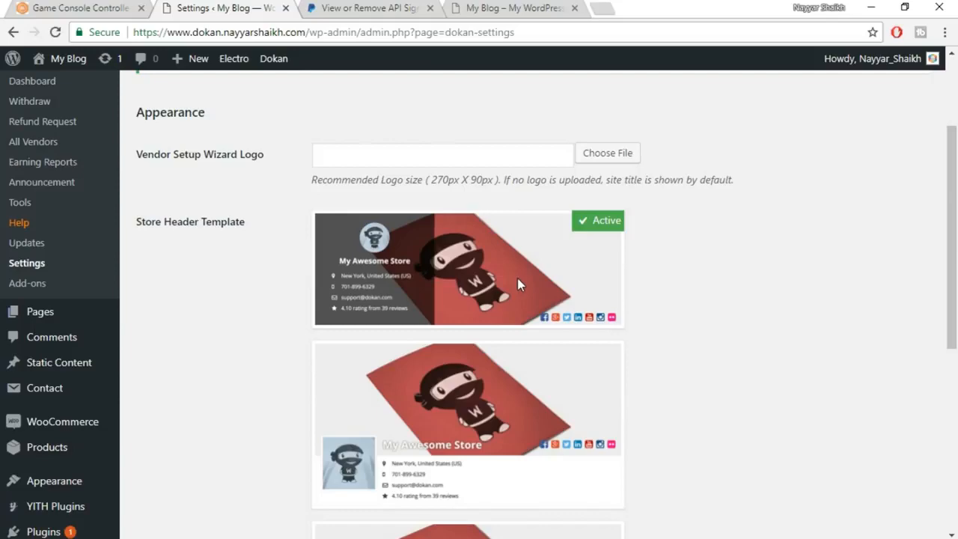
scroll(539, 325, down, 4)
scroll(547, 330, down, 2)
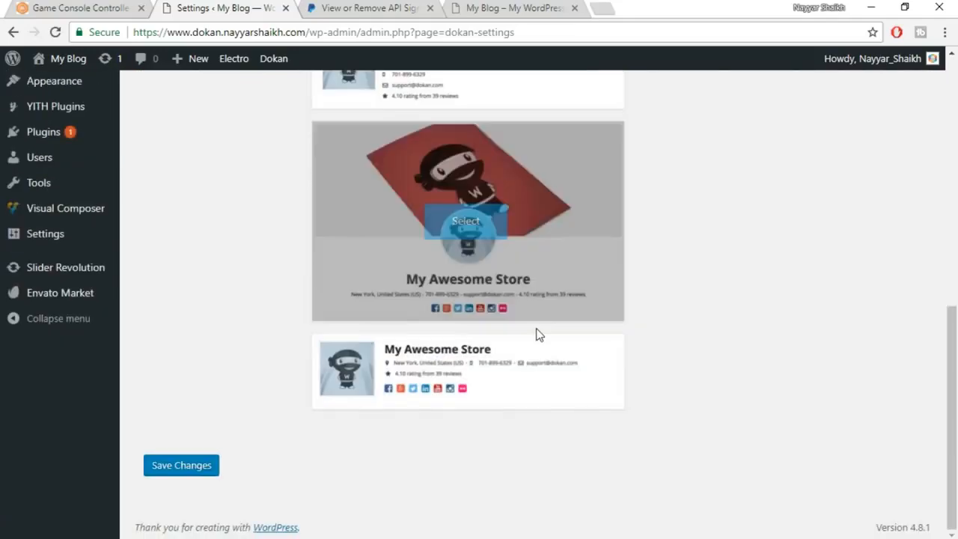
scroll(760, 427, up, 5)
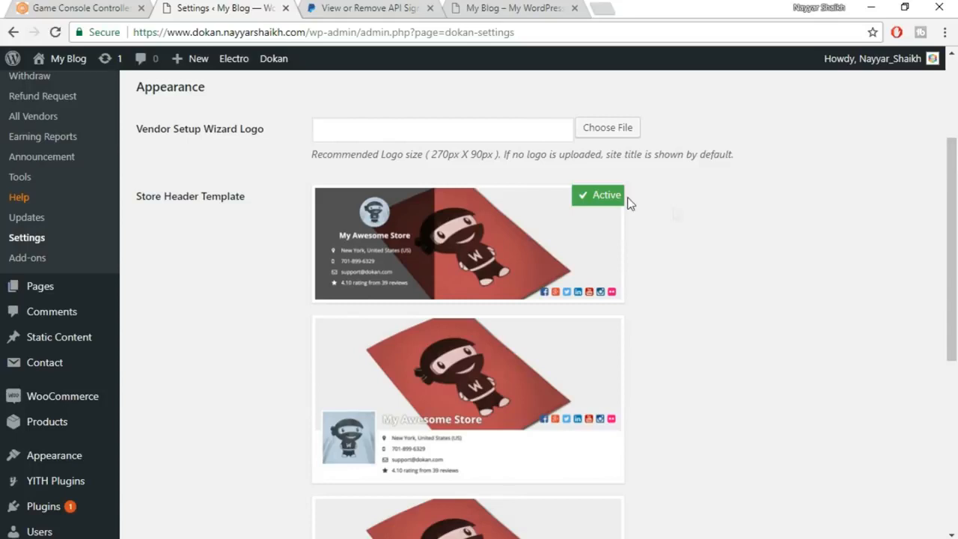
scroll(732, 307, down, 5)
click(153, 467)
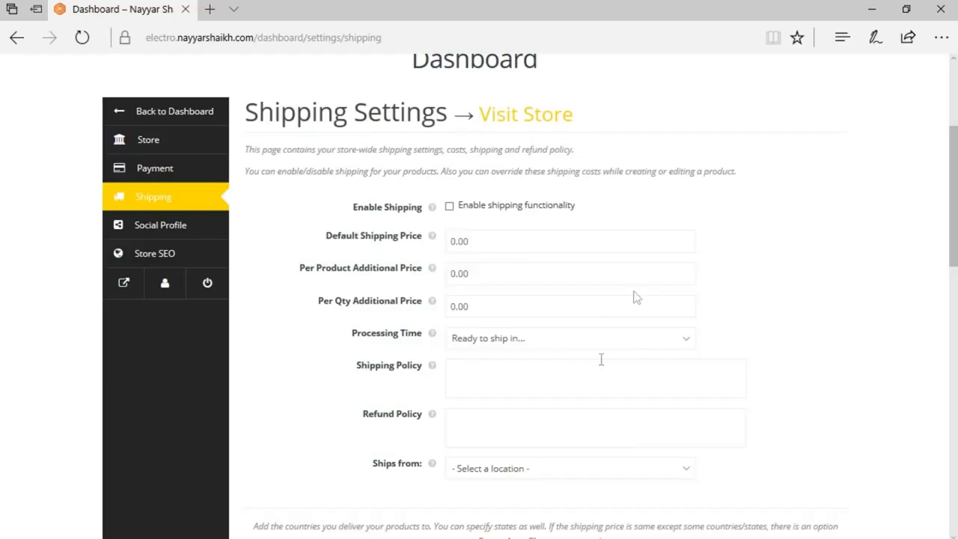
scroll(644, 307, up, 3)
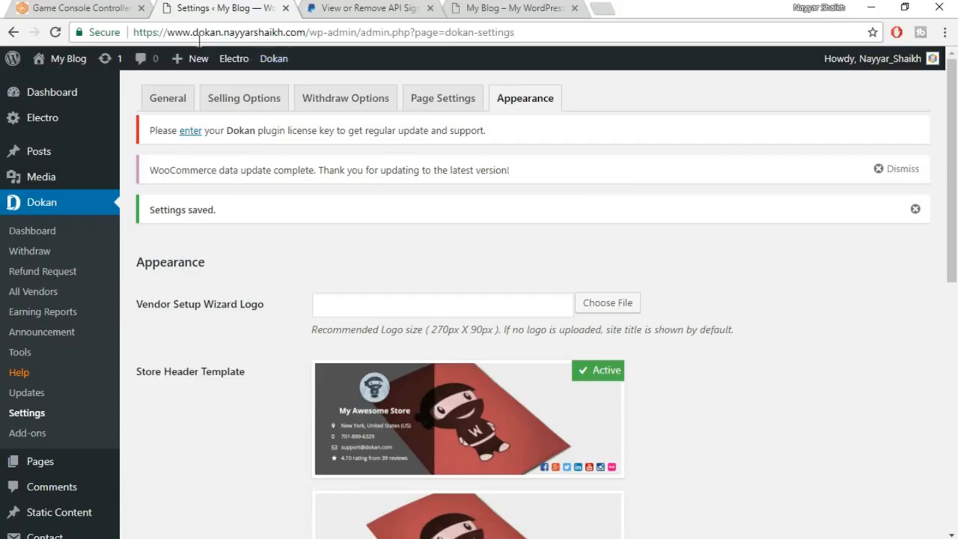
drag(130, 32, 307, 31)
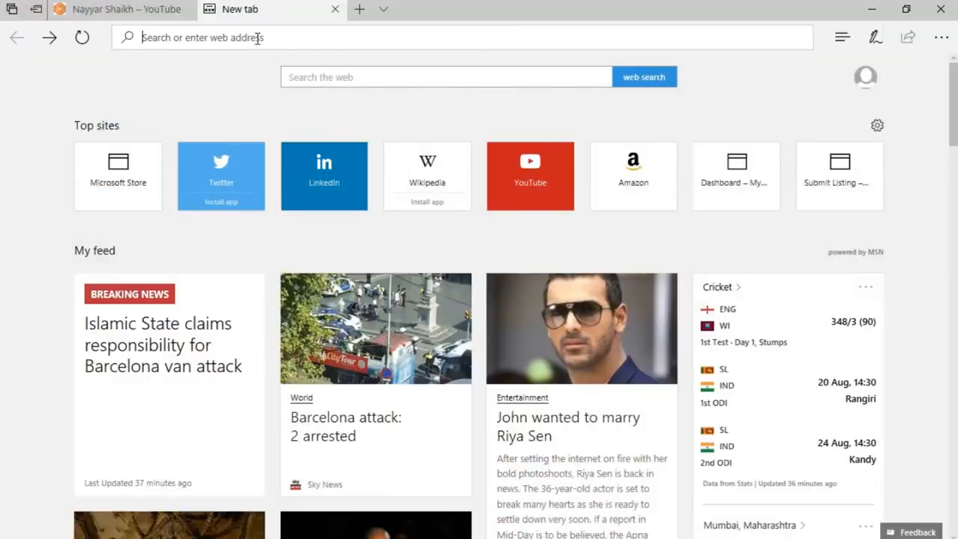
Load the site address in Edge, close the PayPal tab and reload the blog home page
text(https://www.dokan.nayyarshaikh.com)
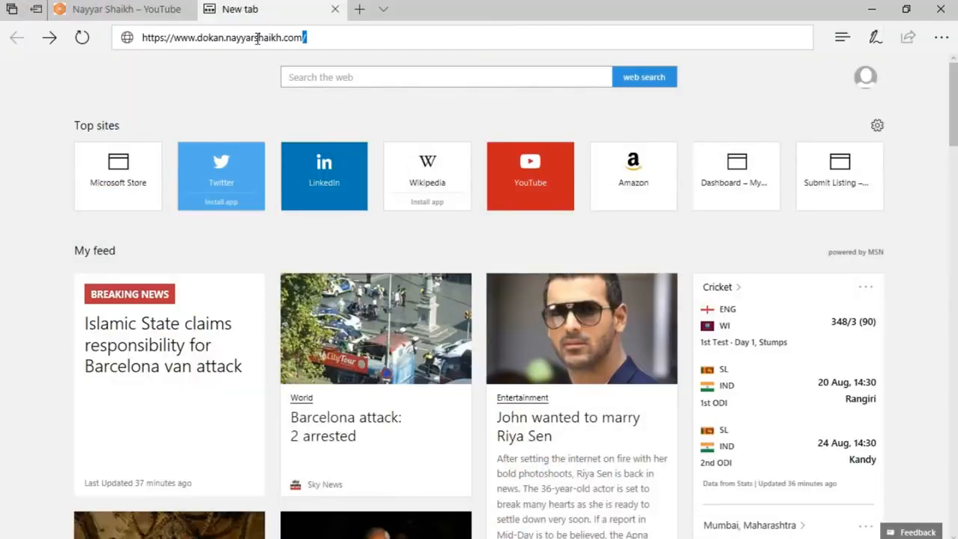
key(Return)
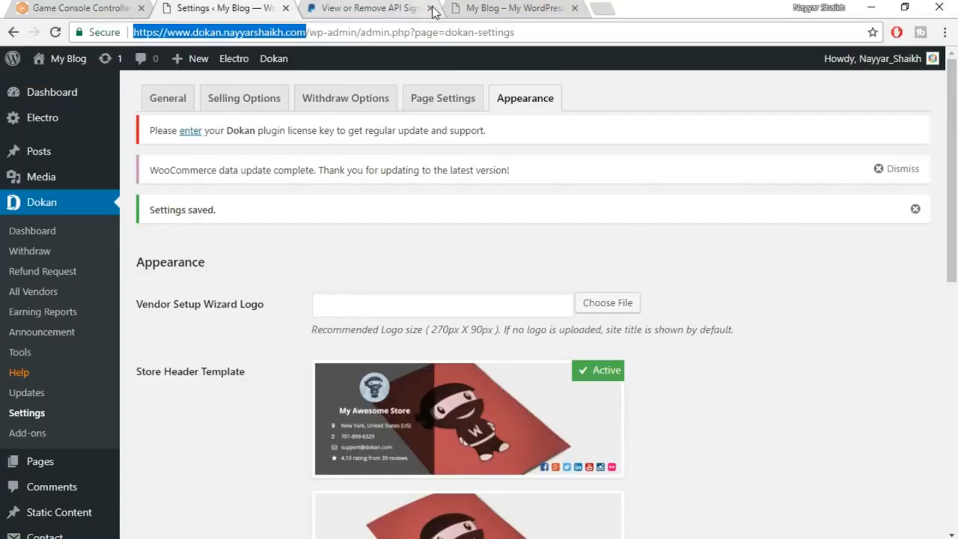
click(433, 7)
click(431, 8)
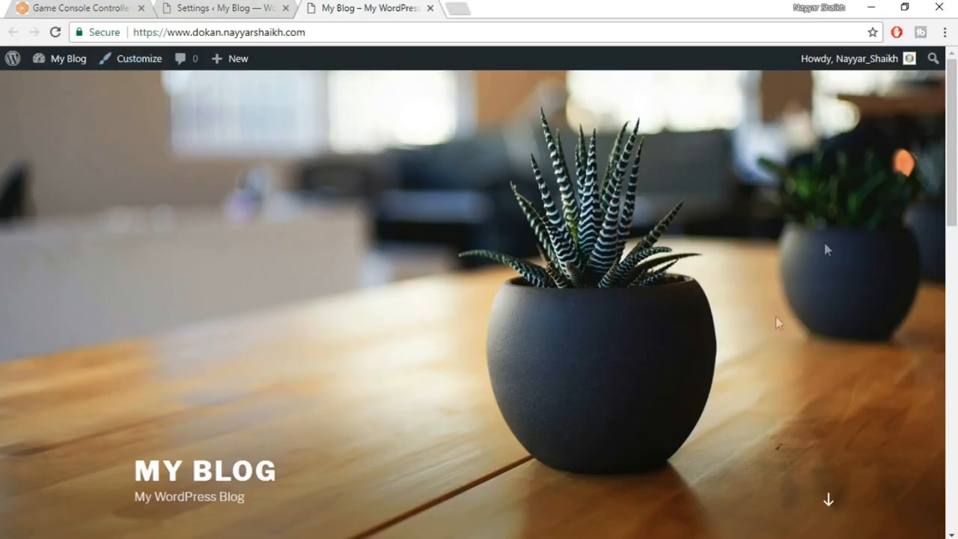
click(54, 33)
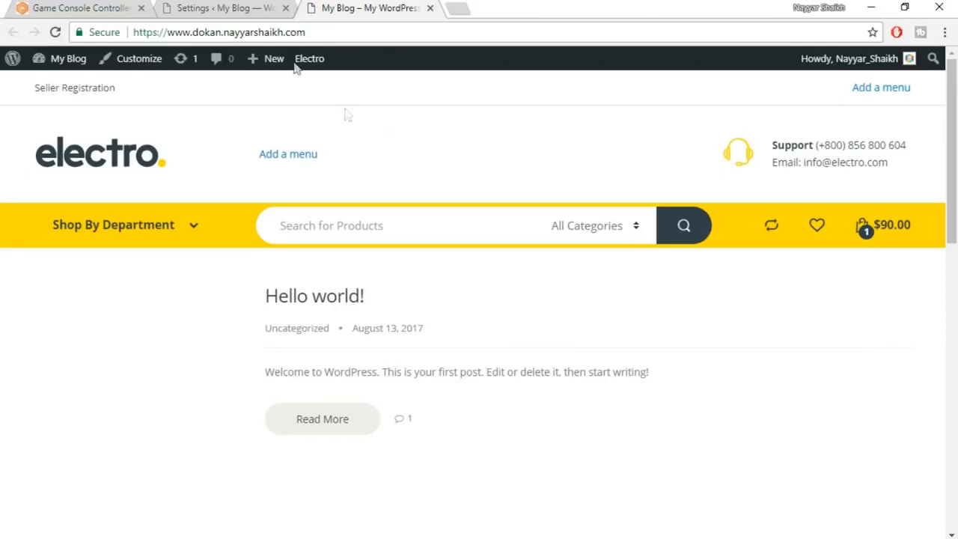
View the Game Console Controller + USB 3.0 Cable product page with its Seller Dashboard link
click(85, 10)
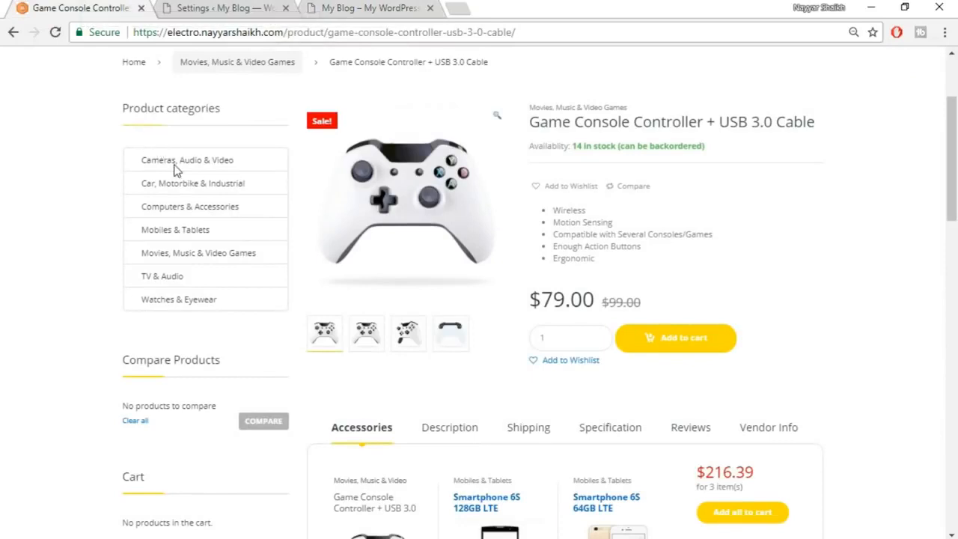
scroll(175, 165, up, 3)
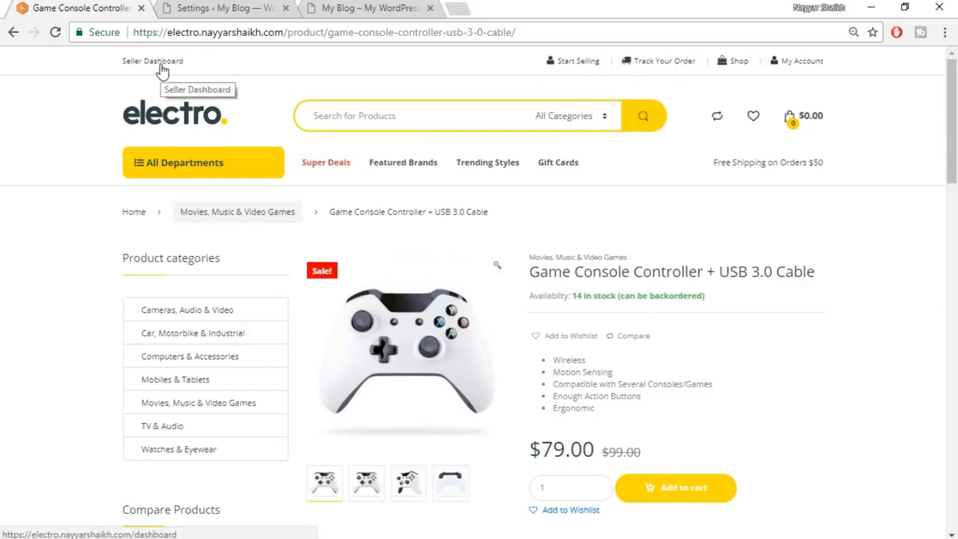
click(214, 15)
In Appearance > Menus, create a 'Top Left' menu assigned to the Top Bar Left location
scroll(166, 284, down, 2)
scroll(164, 277, down, 1)
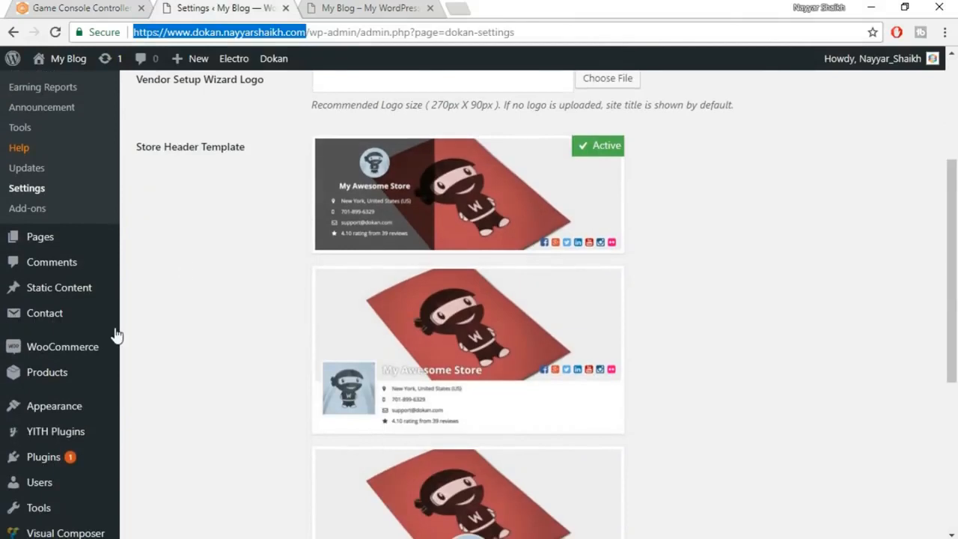
mouse_move(49, 406)
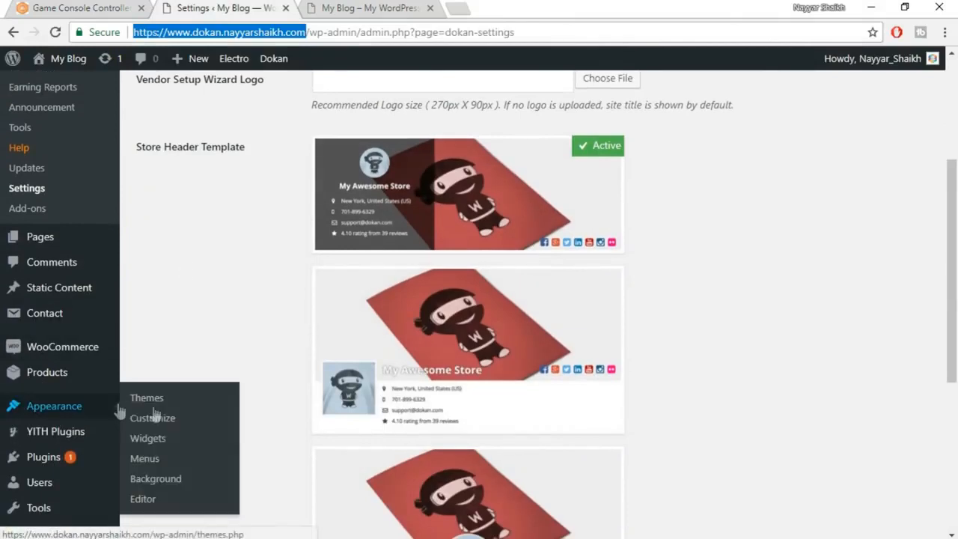
click(136, 464)
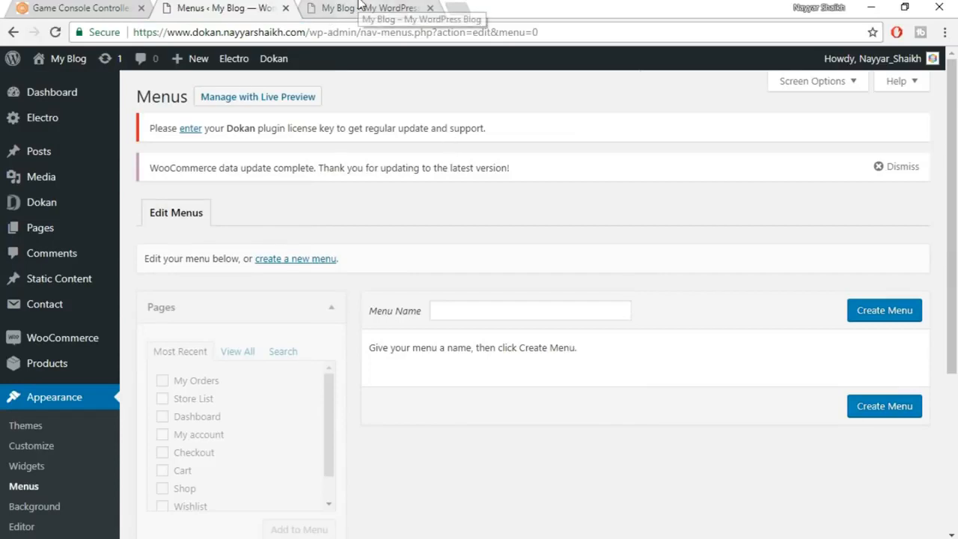
click(360, 6)
click(79, 7)
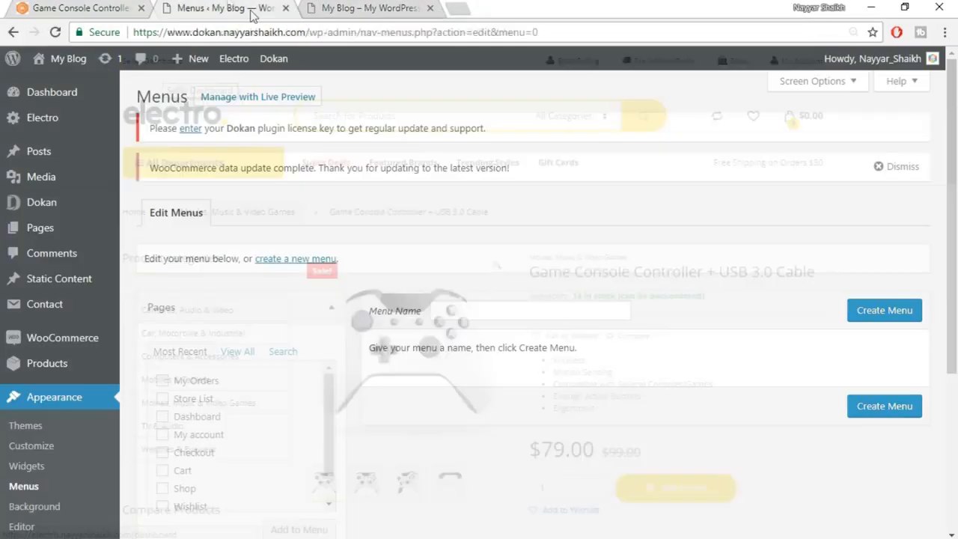
click(546, 309)
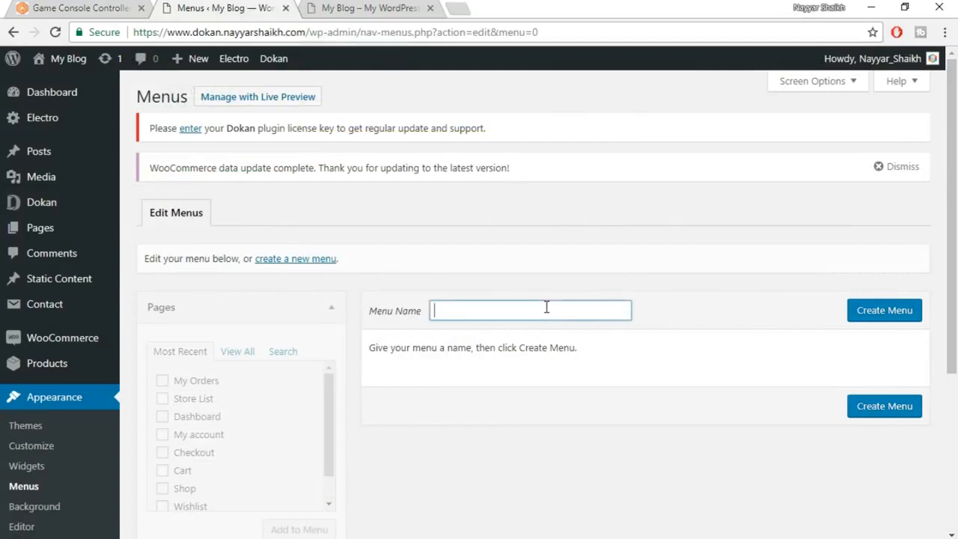
text(Top )
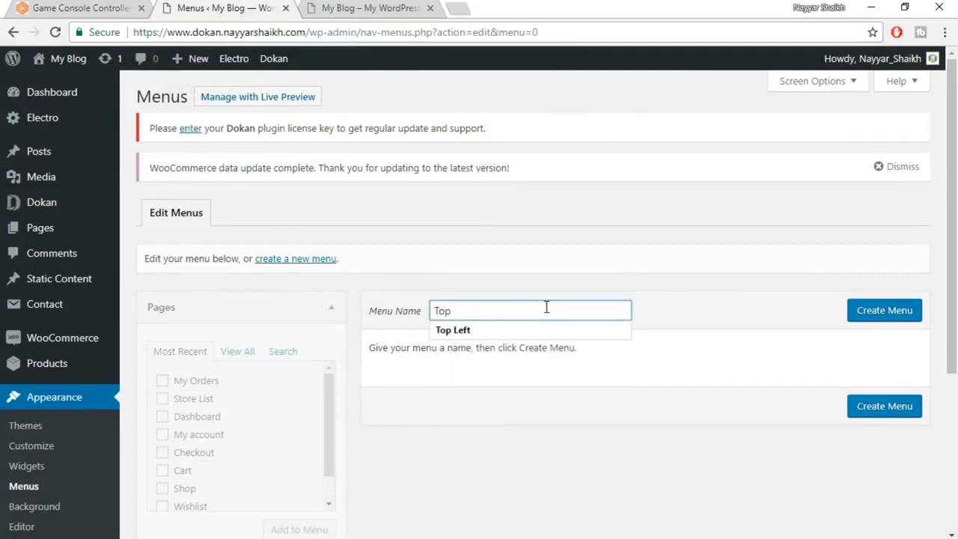
text(Left)
click(851, 324)
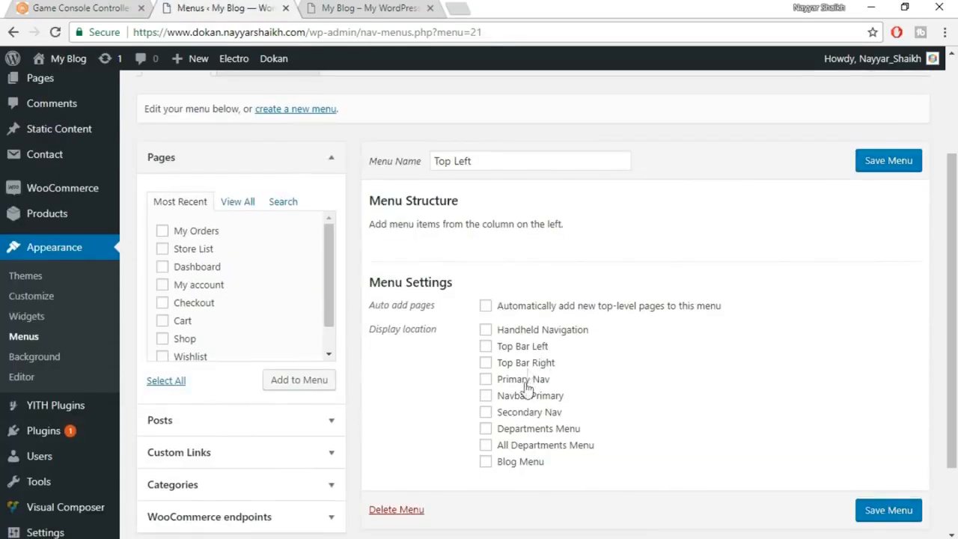
click(528, 349)
click(120, 9)
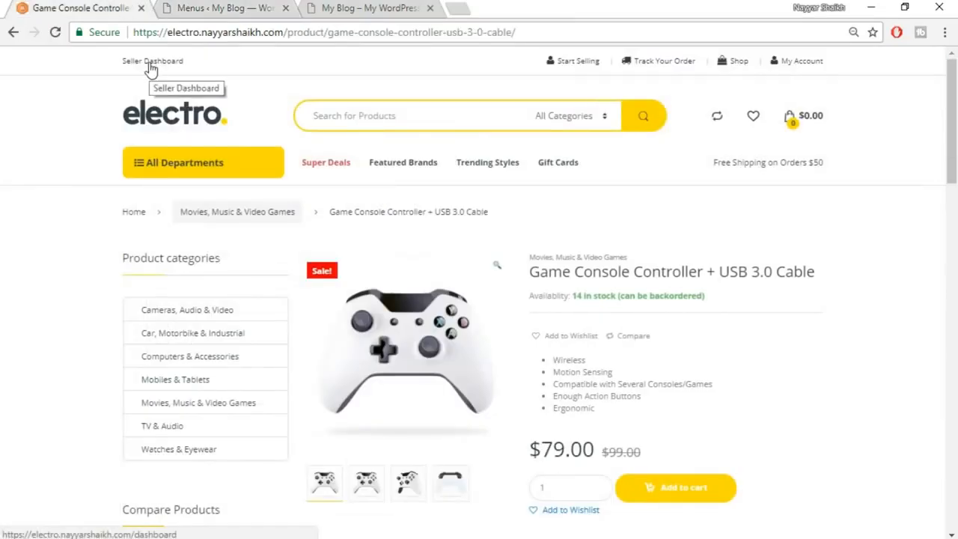
click(259, 8)
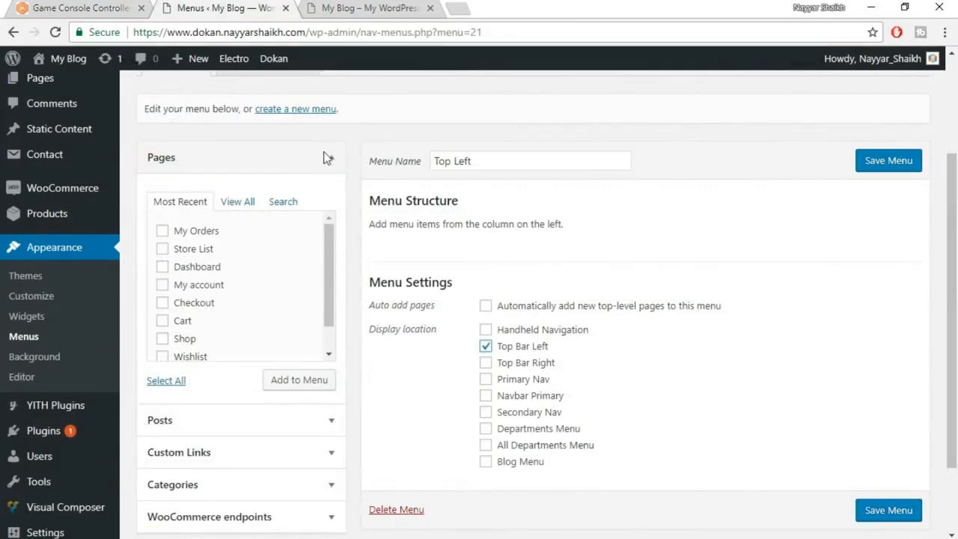
Add the Dashboard page to the Top Left menu and expand its item settings
click(189, 268)
click(311, 390)
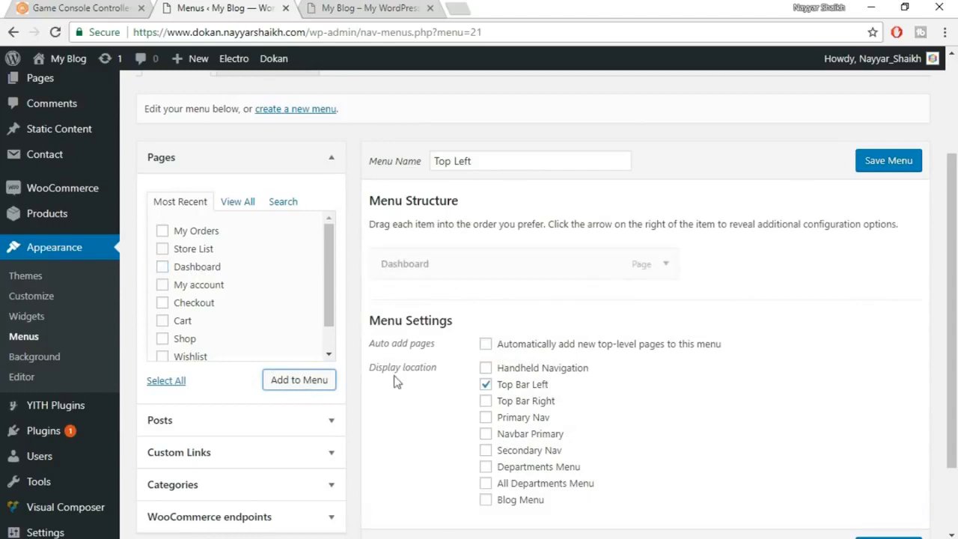
click(665, 264)
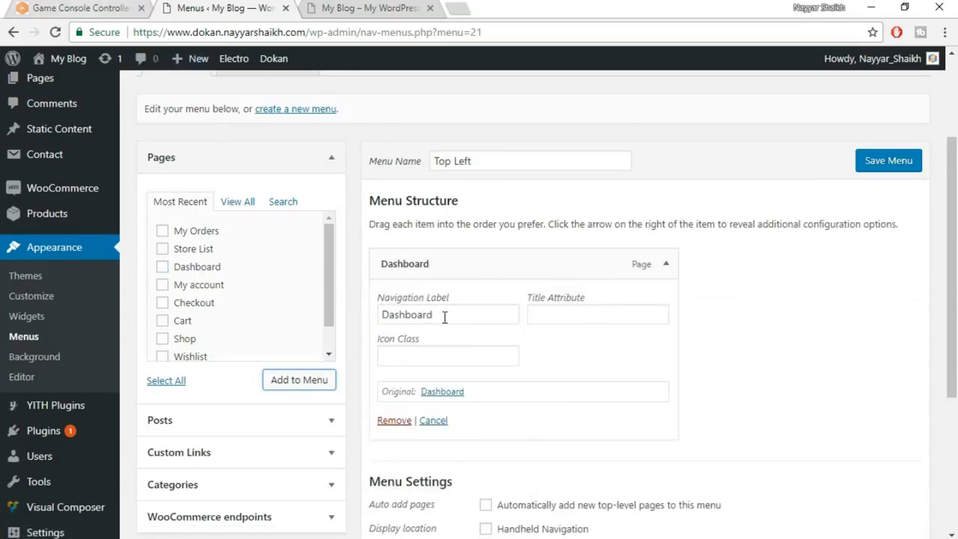
click(130, 9)
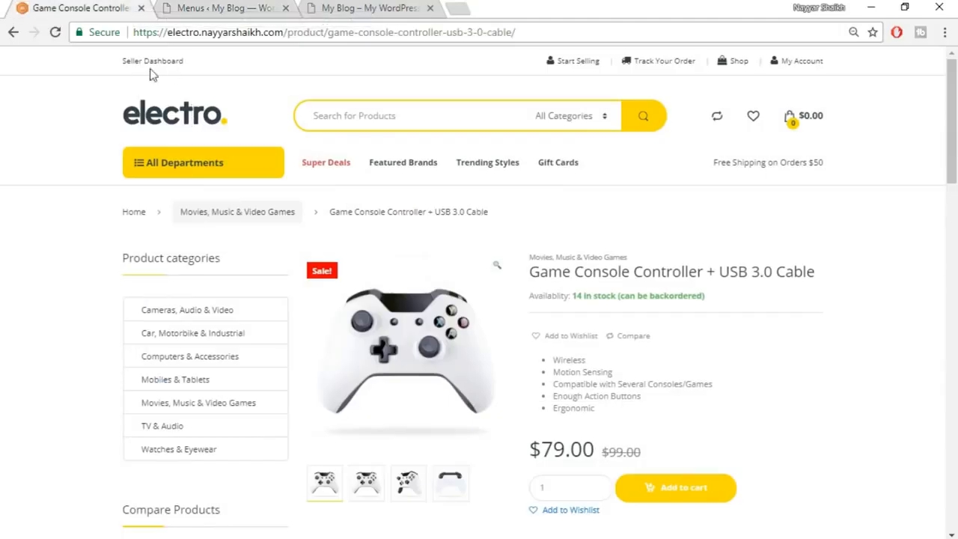
Relabel the item 'Seller Dashboard', save the menu and check the storefront product page
click(225, 9)
click(385, 314)
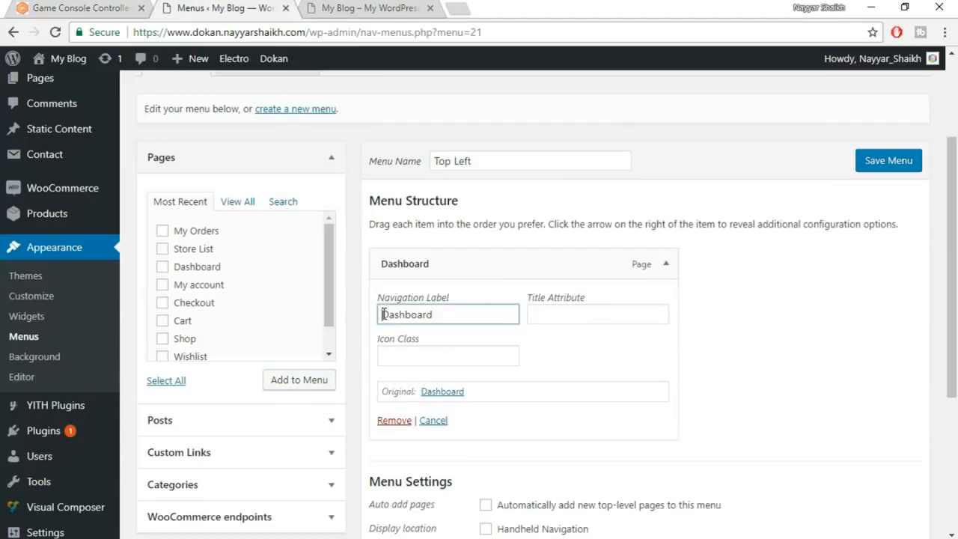
text(Seller)
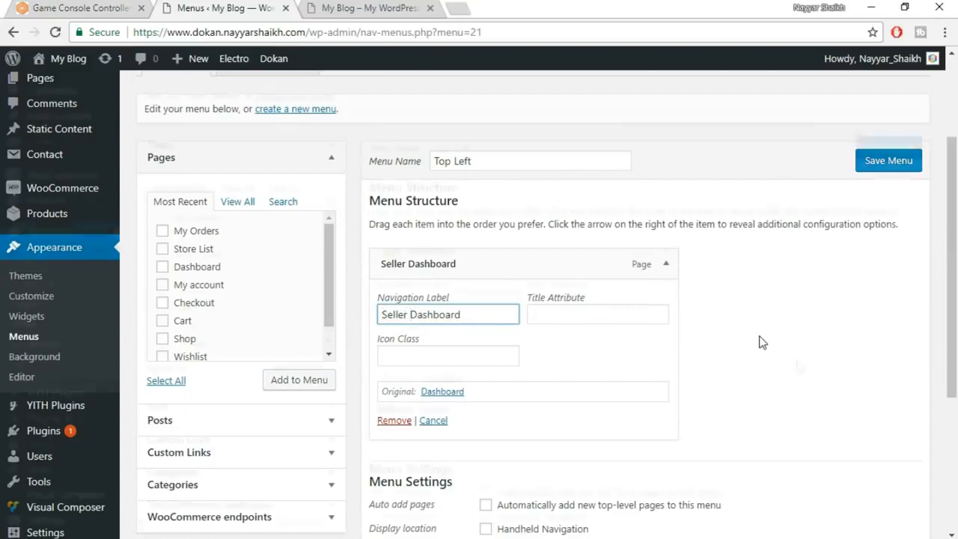
scroll(801, 450, down, 3)
click(886, 460)
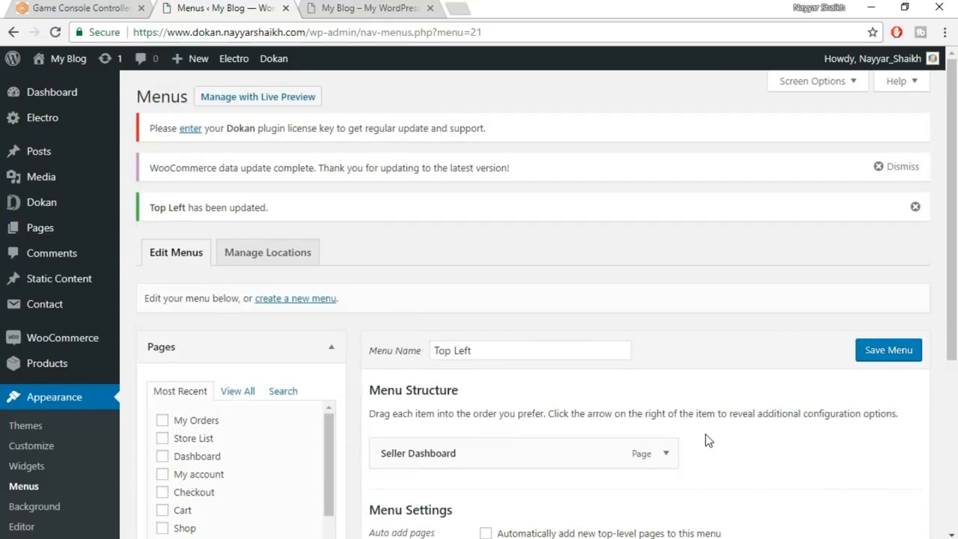
click(75, 8)
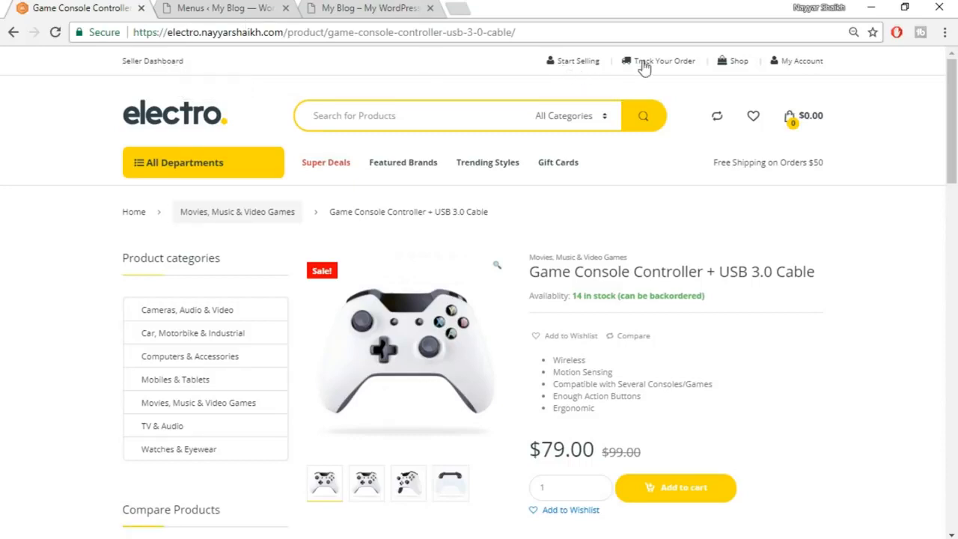
click(194, 6)
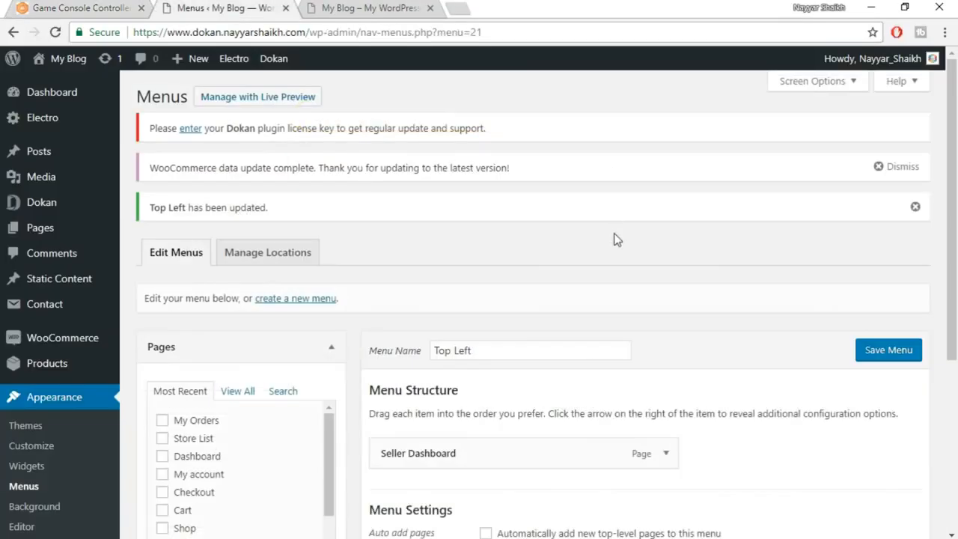
scroll(614, 239, down, 1)
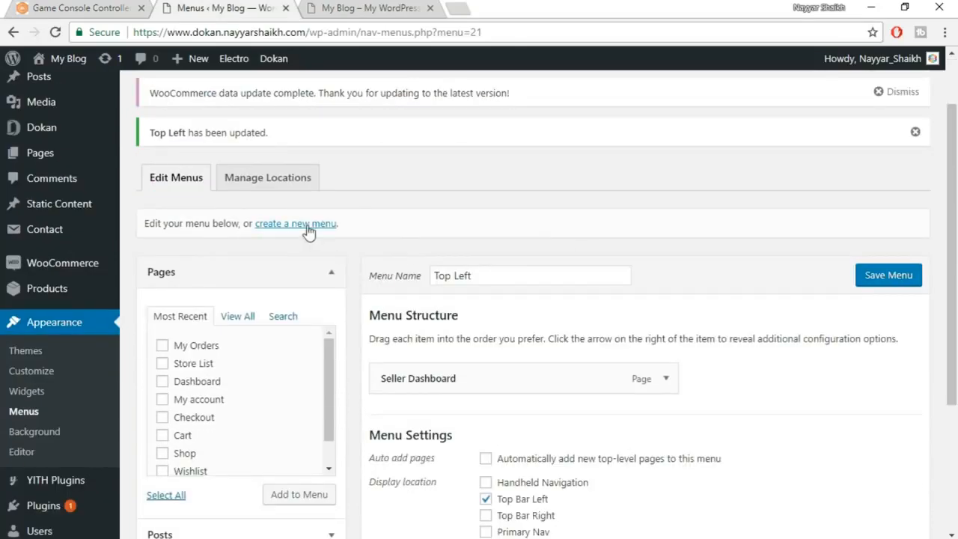
Create a new menu named Top Right
click(316, 226)
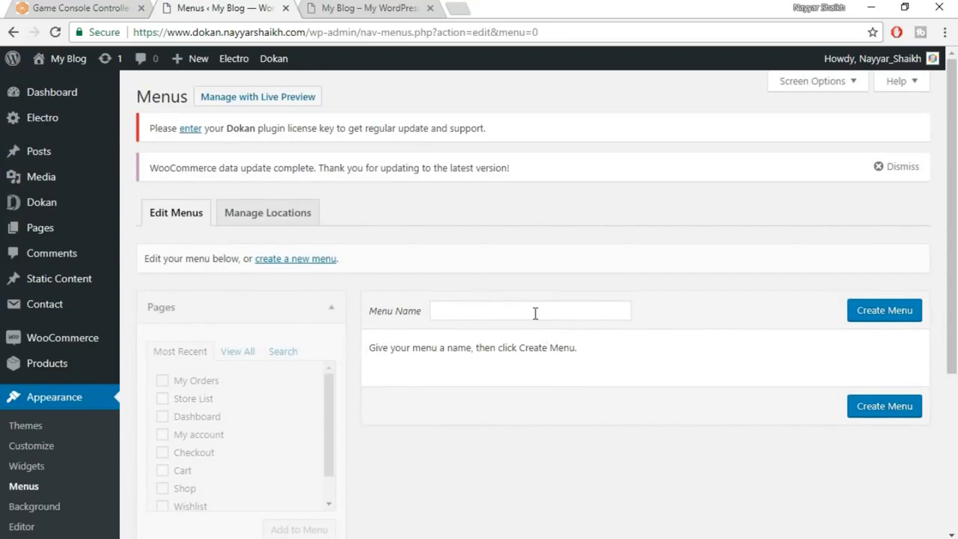
click(536, 313)
text(T)
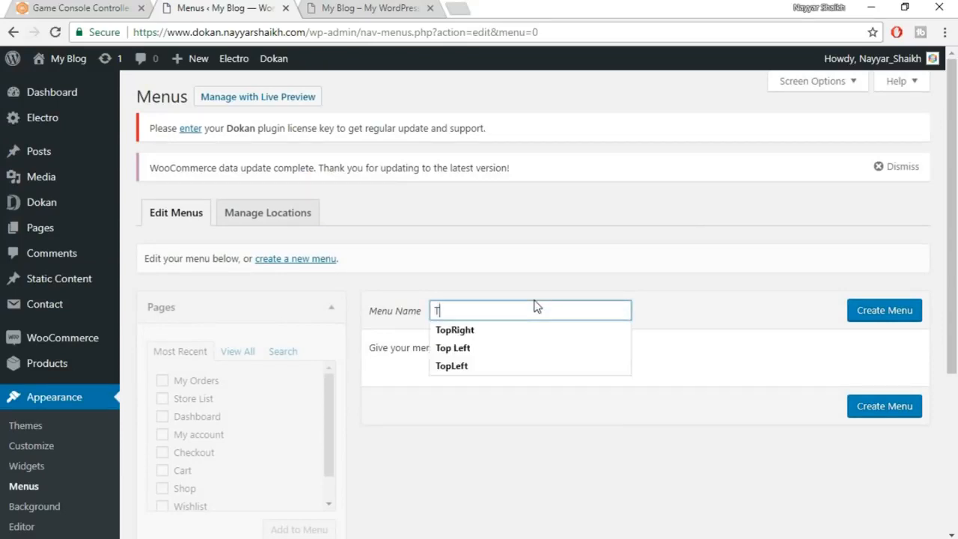
text(op Right)
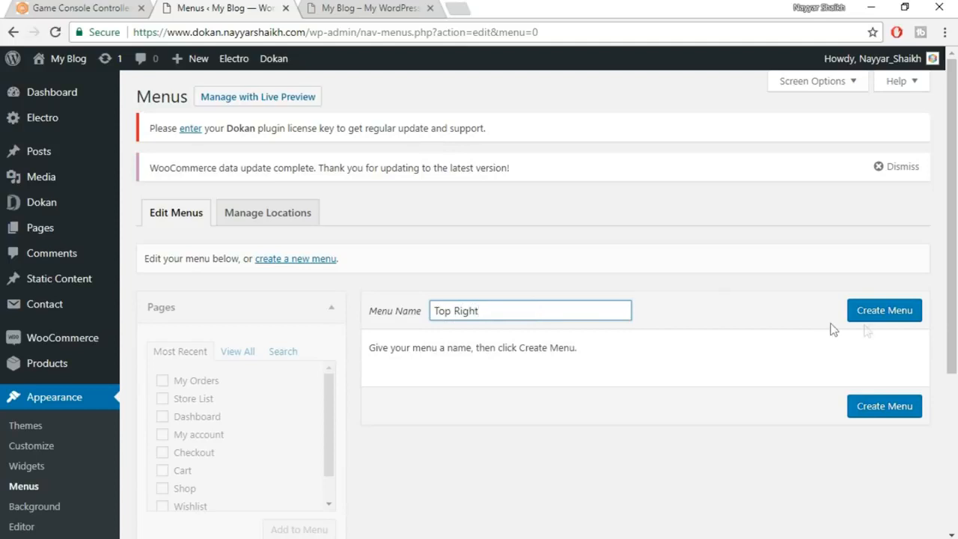
click(871, 322)
key(ctrl+shift+Tab)
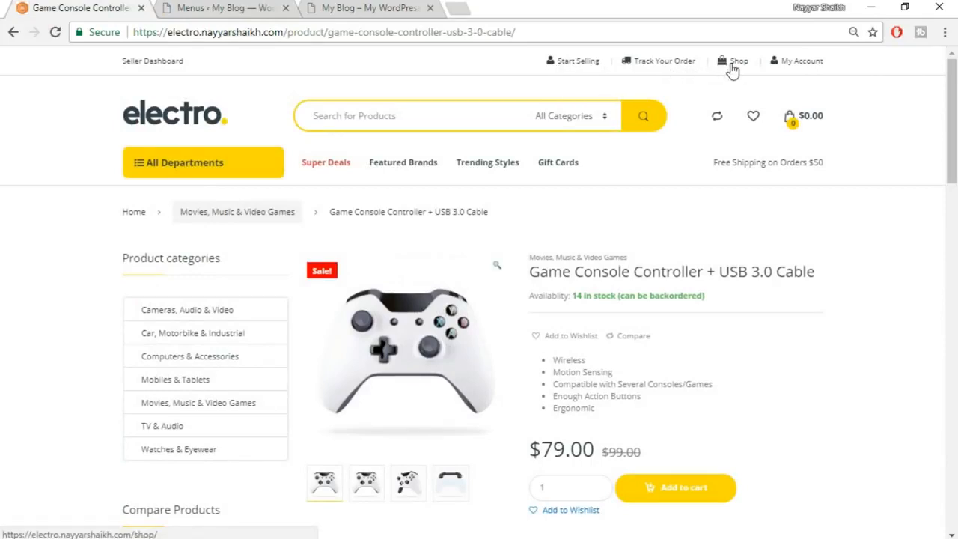
click(278, 6)
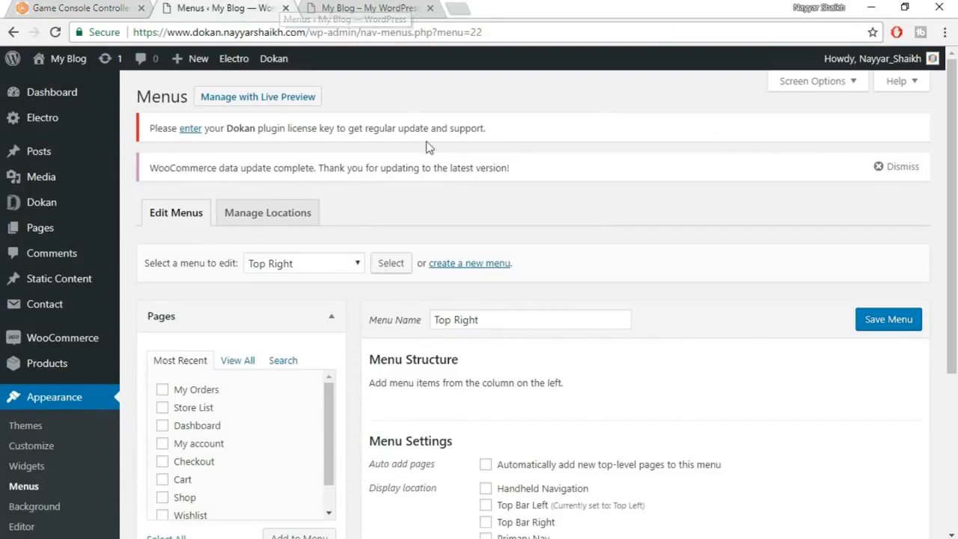
scroll(450, 195, down, 2)
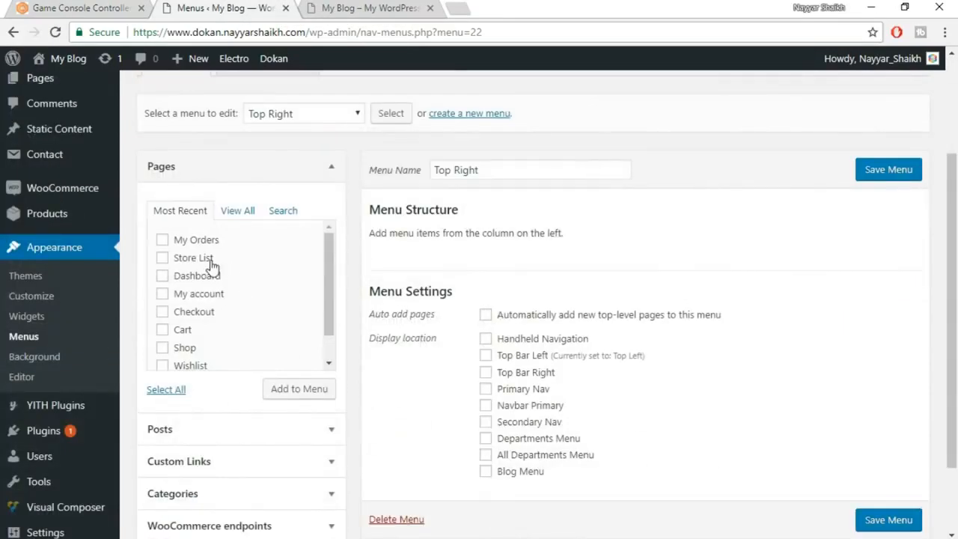
Add the Dashboard, My account and Shop pages to the Top Right menu via View All
click(181, 277)
click(207, 295)
click(98, 8)
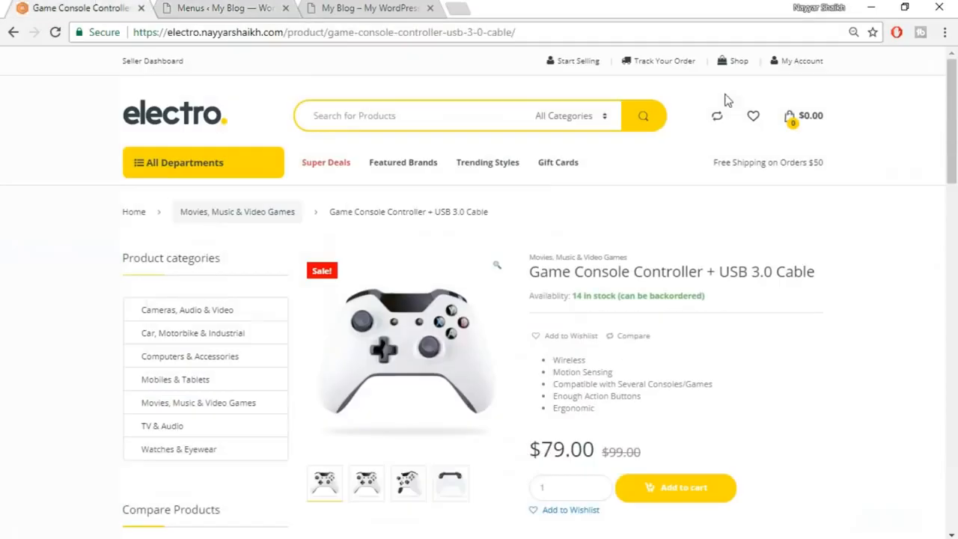
click(217, 7)
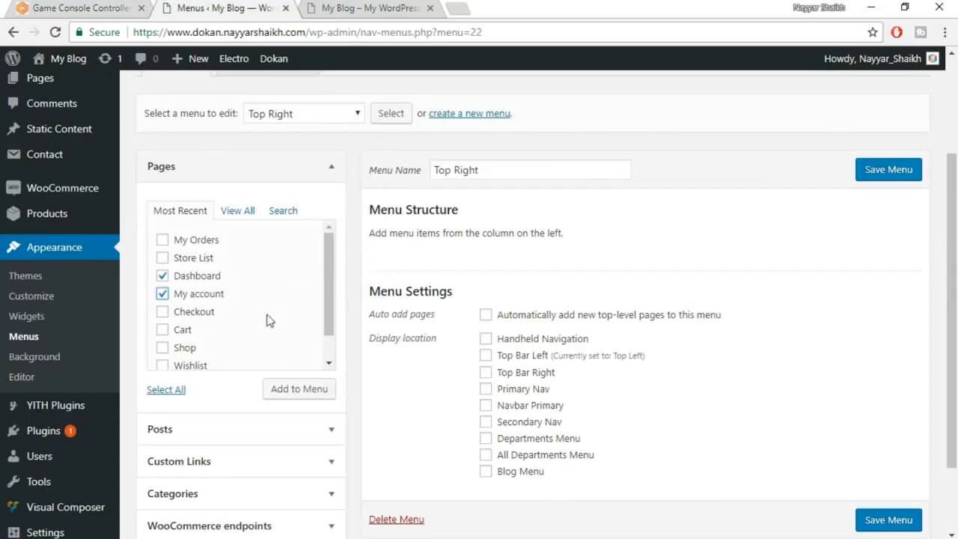
click(186, 350)
scroll(251, 300, down, 1)
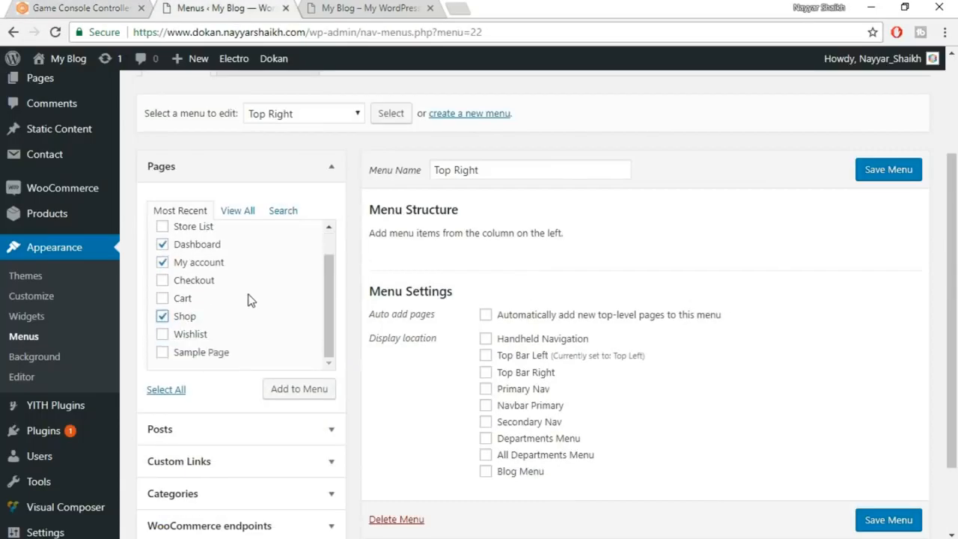
click(238, 212)
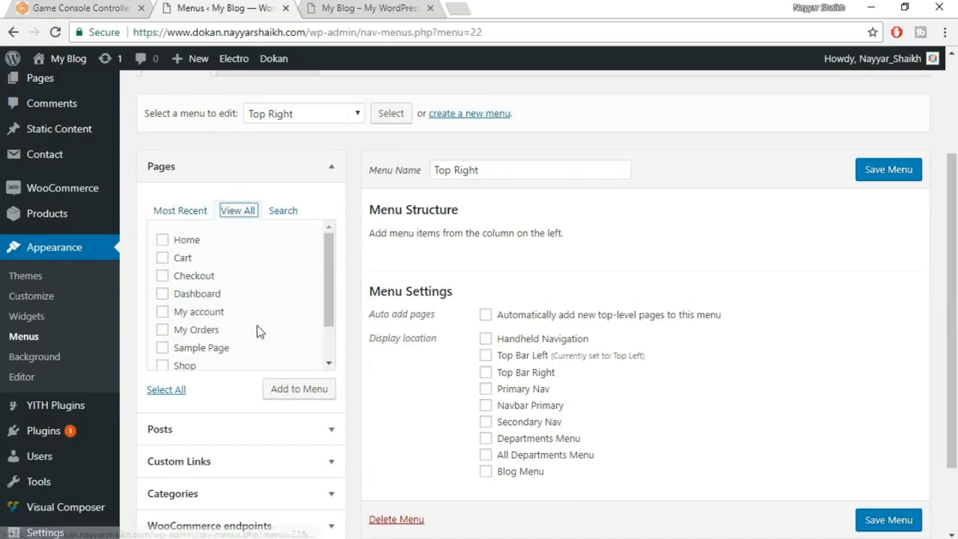
click(198, 294)
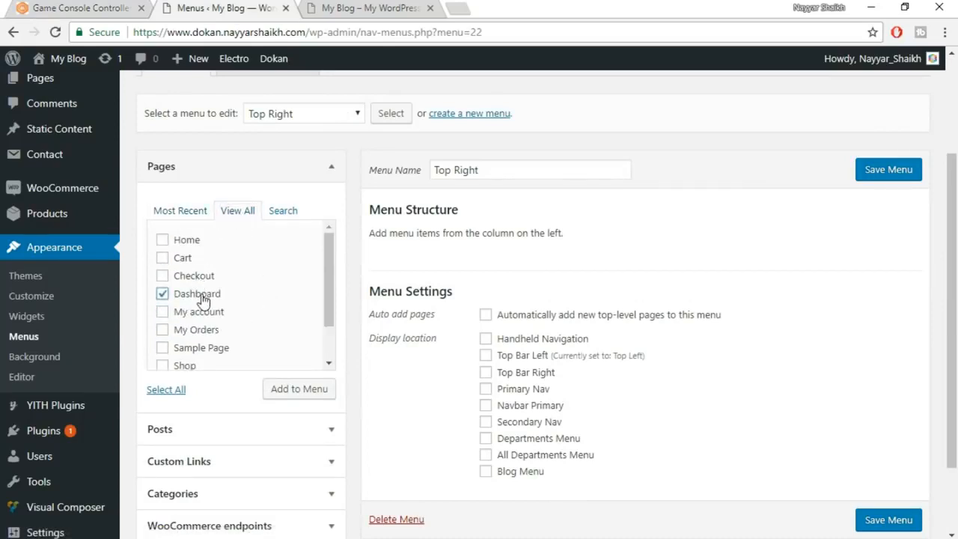
click(213, 313)
scroll(216, 340, down, 1)
click(188, 320)
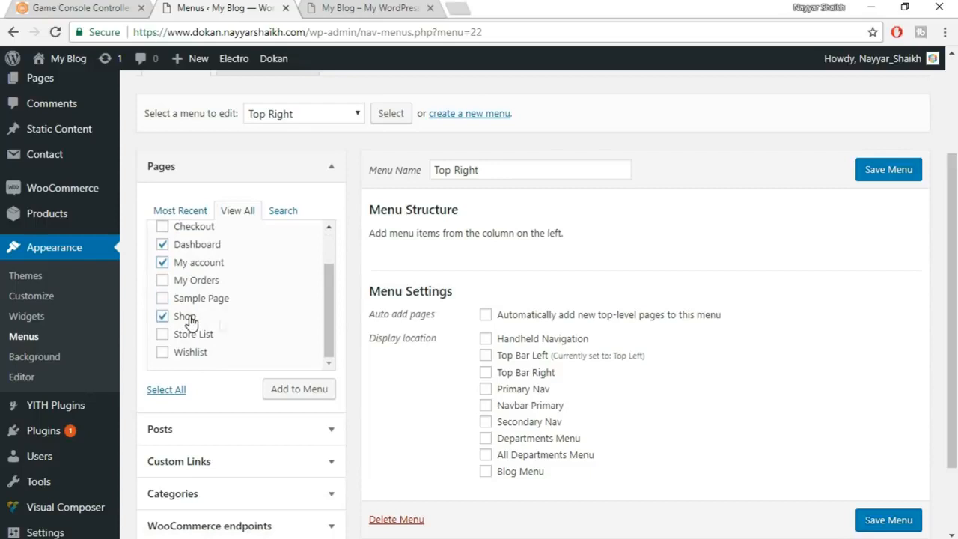
scroll(259, 328, down, 1)
click(315, 320)
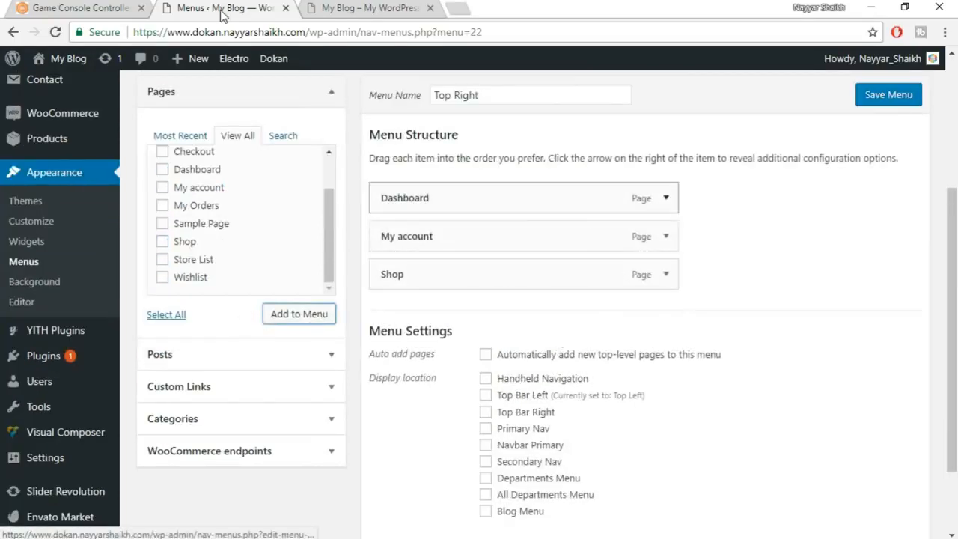
Change the Dashboard item's navigation label to 'Start Selling'
click(116, 6)
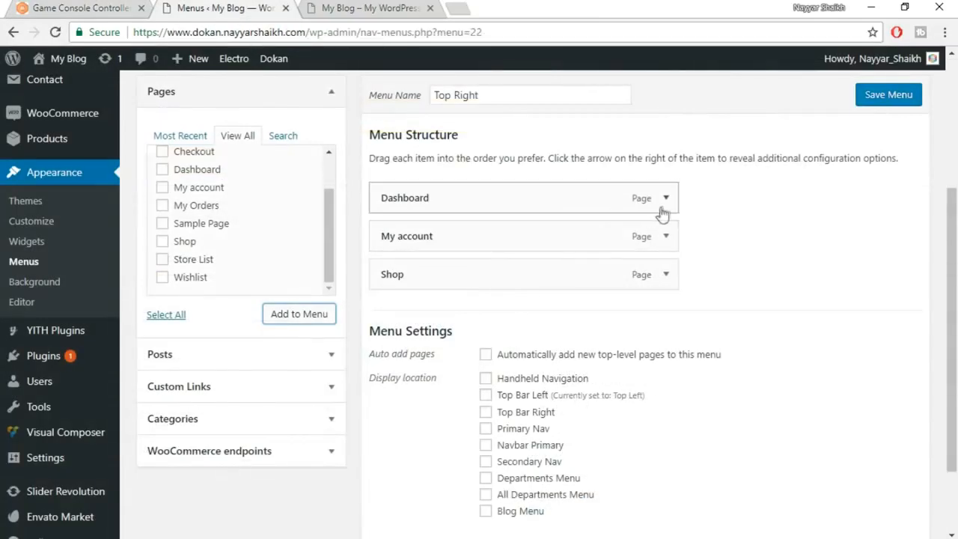
click(665, 199)
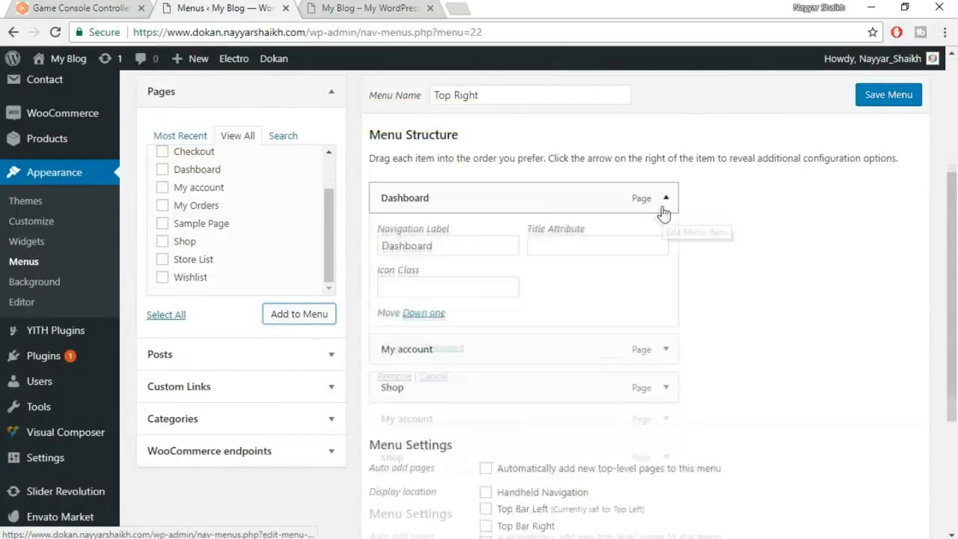
drag(455, 250, 375, 247)
text(Start S)
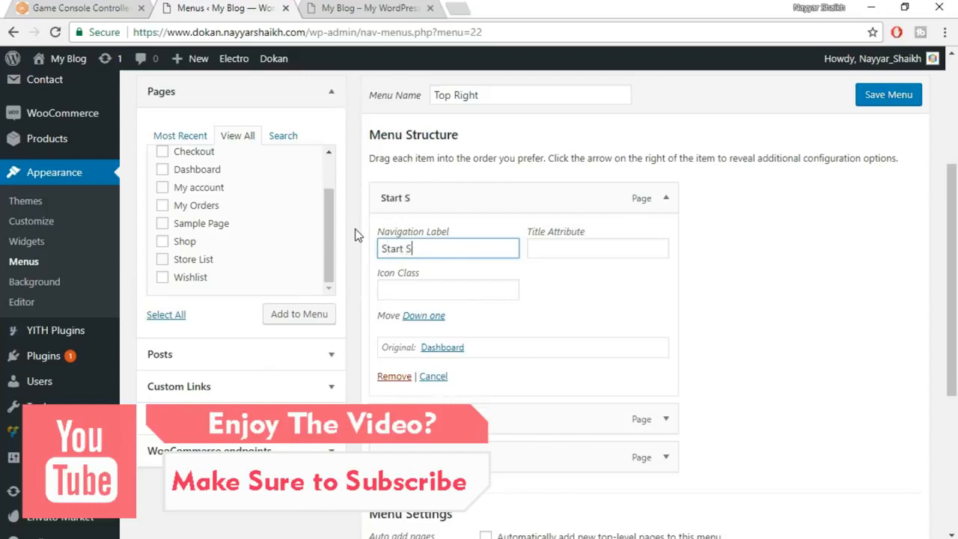
text(llinge)
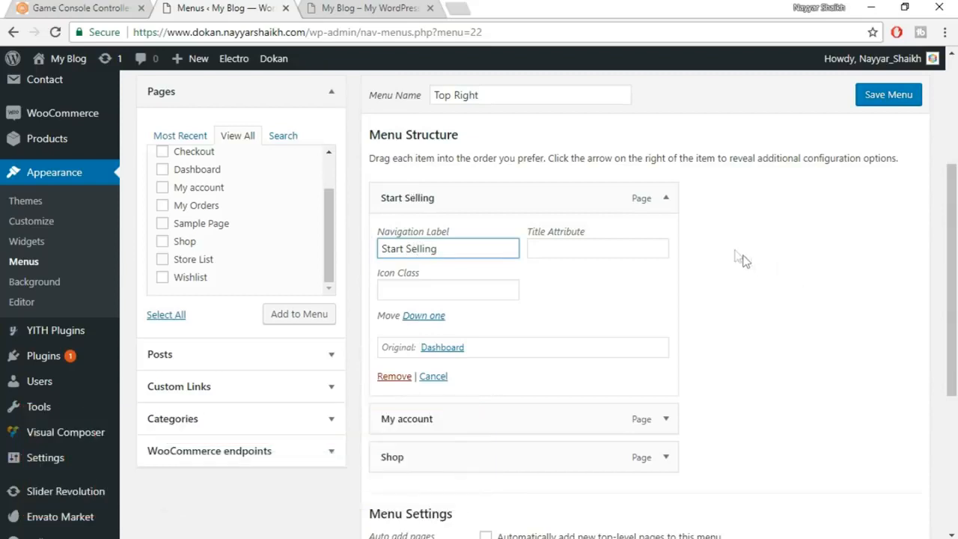
click(666, 199)
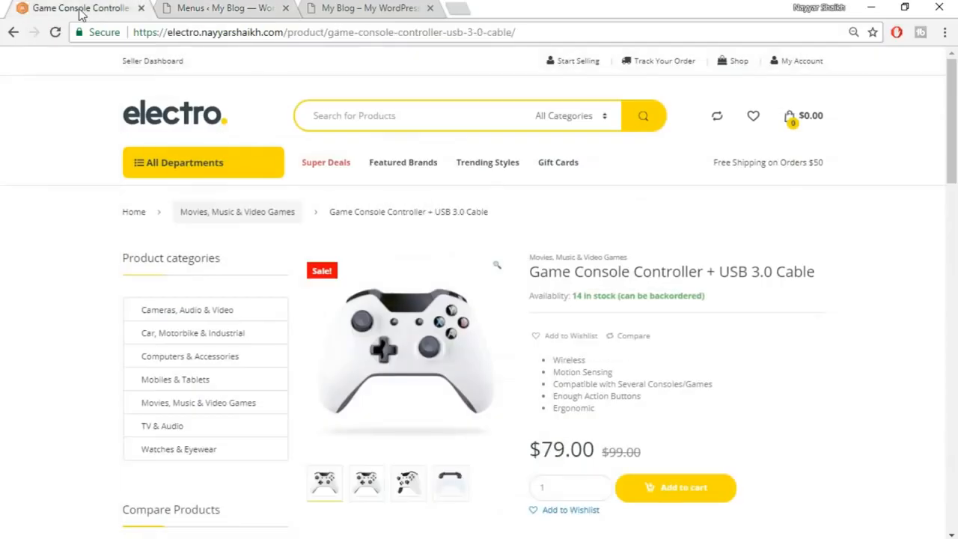
click(80, 9)
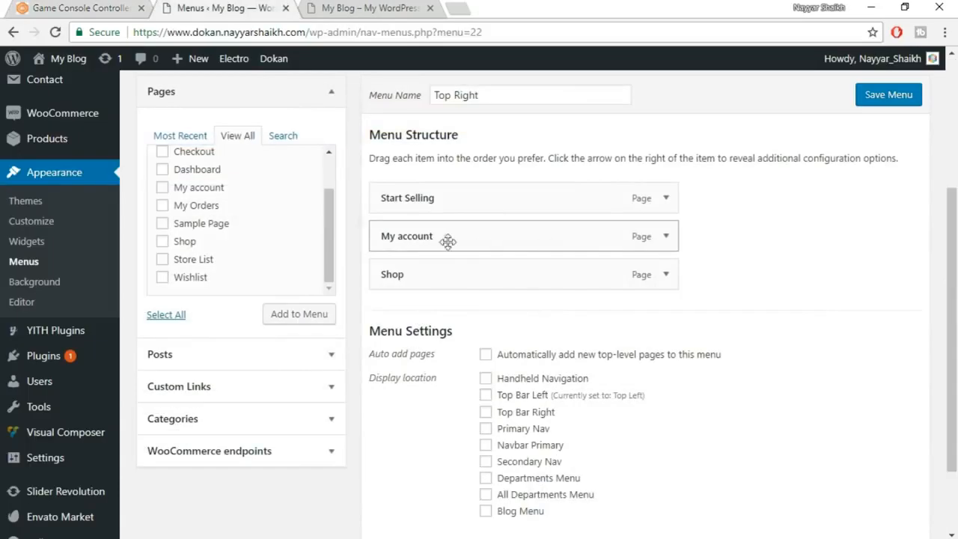
Move Shop above My account and assign the menu to the Top Bar Right location
drag(447, 271, 479, 238)
click(114, 8)
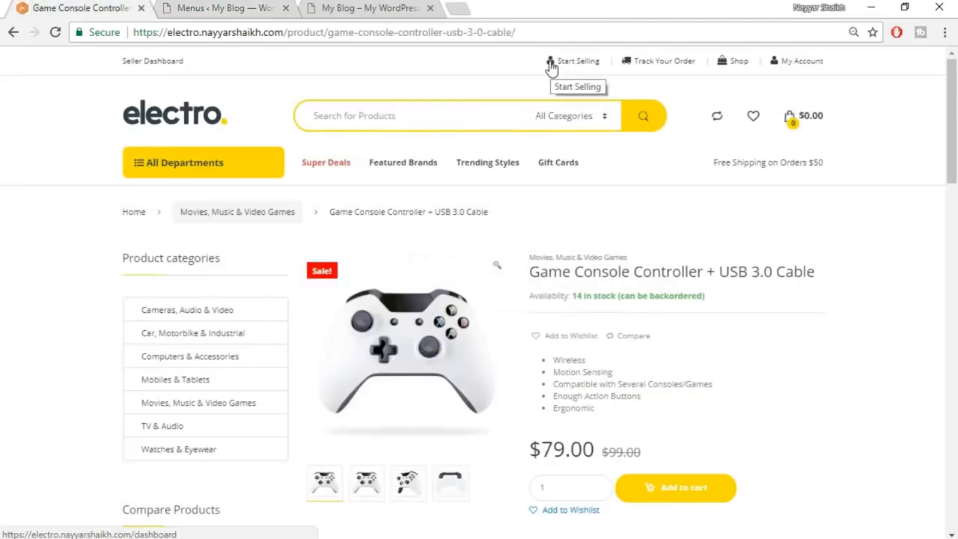
click(246, 6)
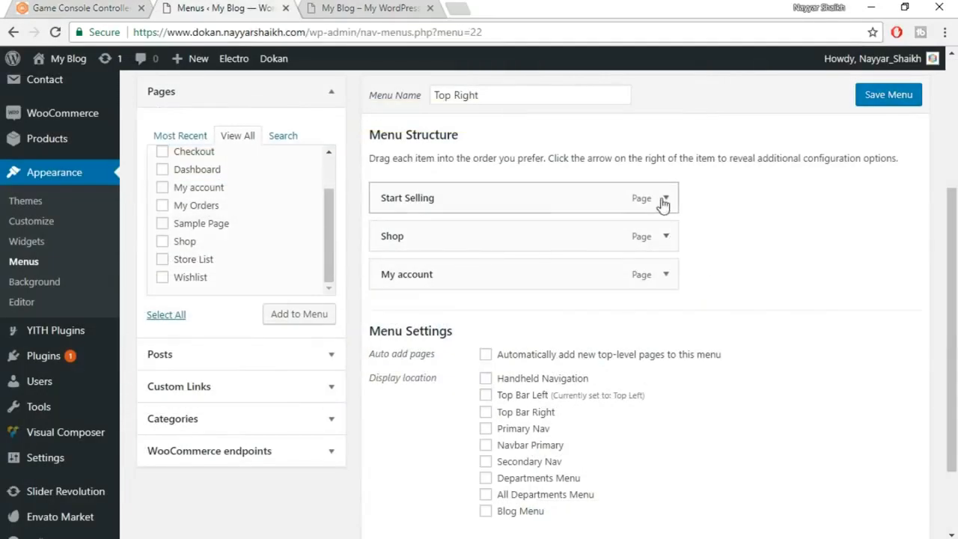
click(526, 414)
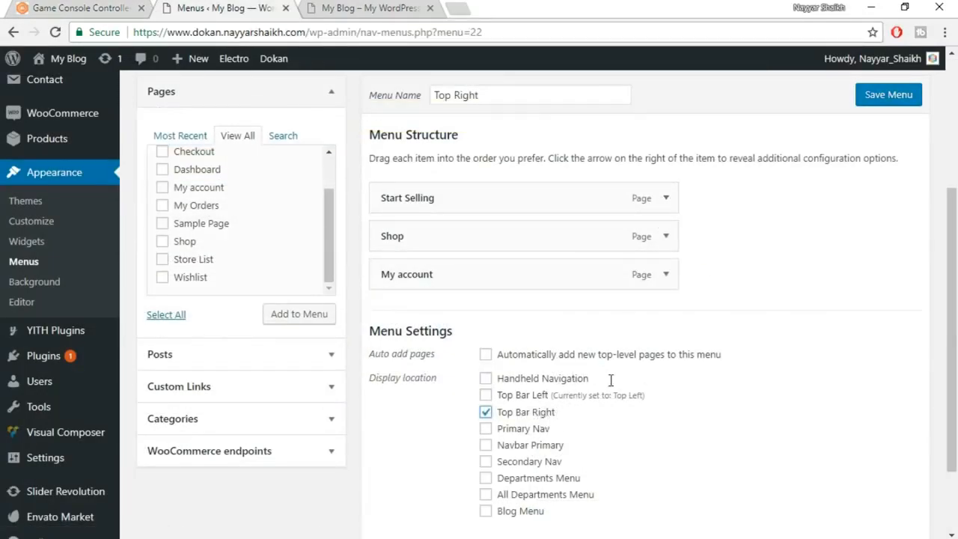
click(670, 203)
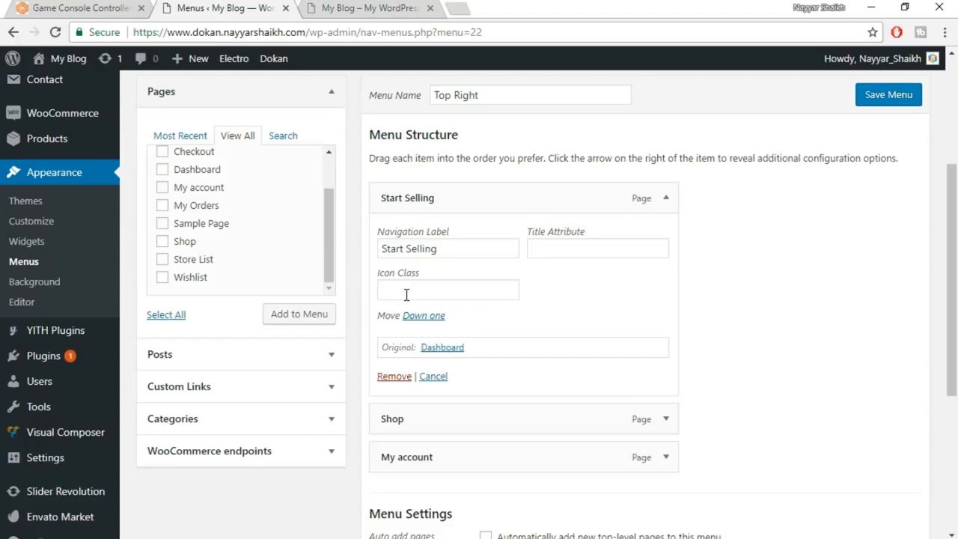
Load fontawesome.io in a new browser tab
click(464, 6)
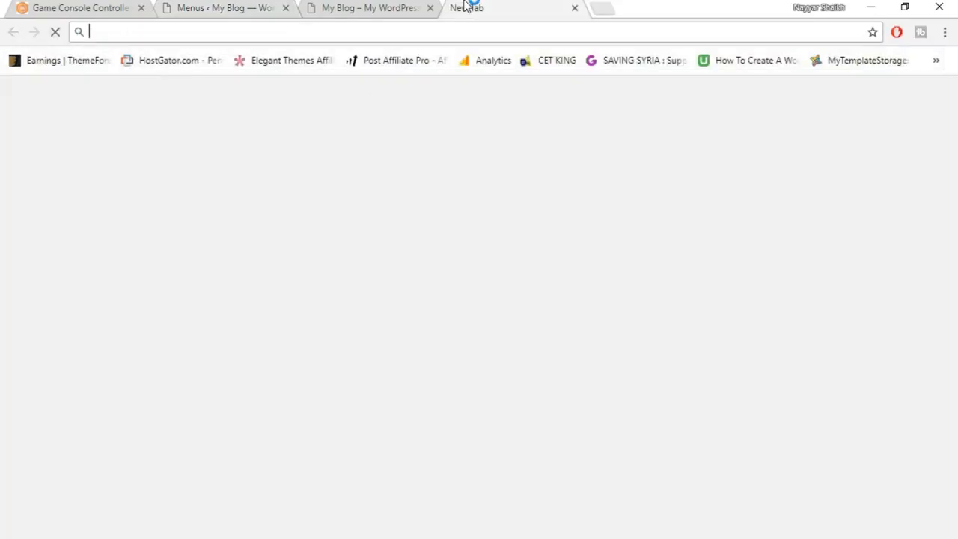
text(fon)
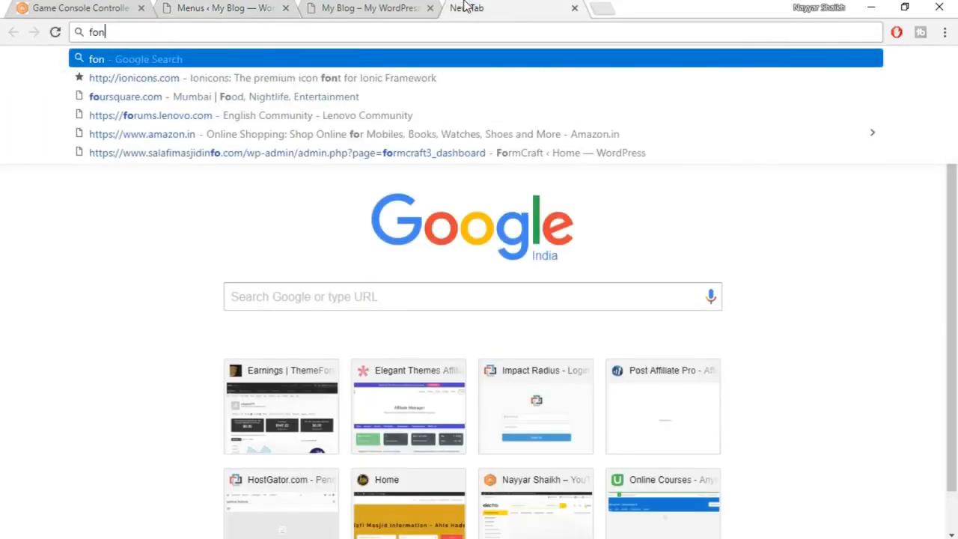
text(tawesome)
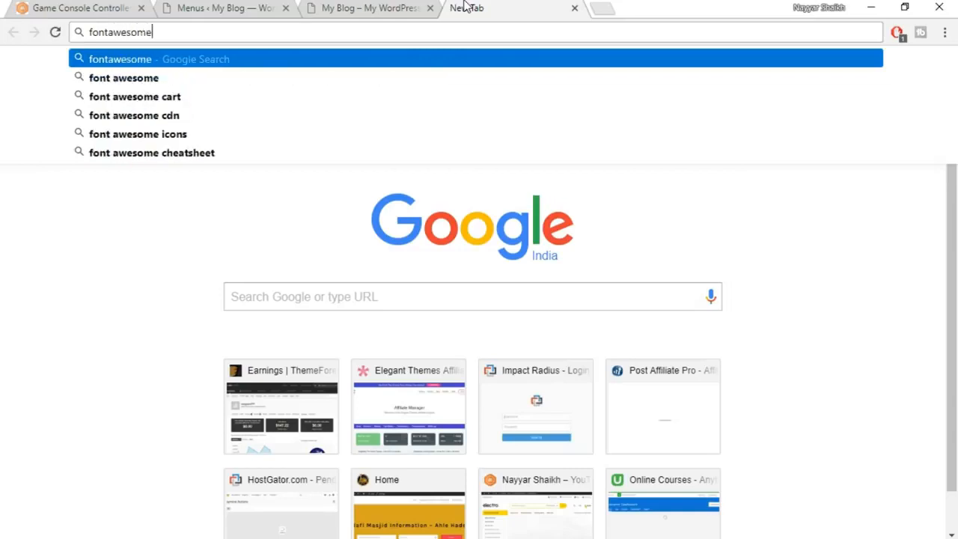
text(.com)
key(BackSpace)
key(BackSpace)
key(BackSpace)
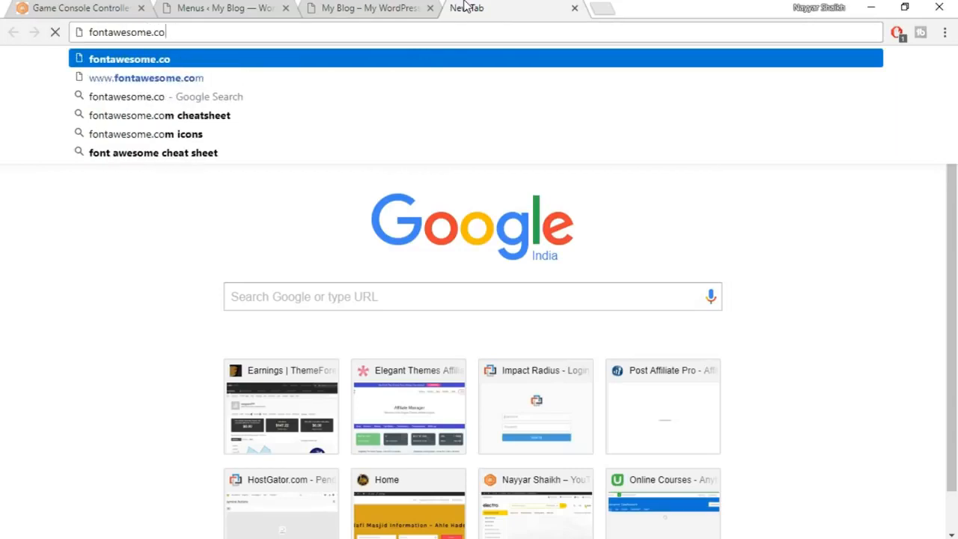
text(io)
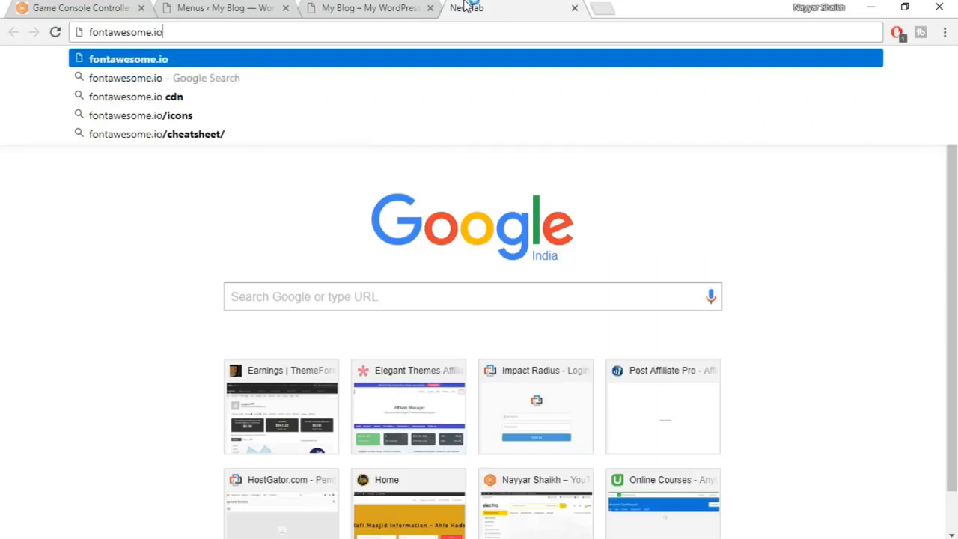
key(Return)
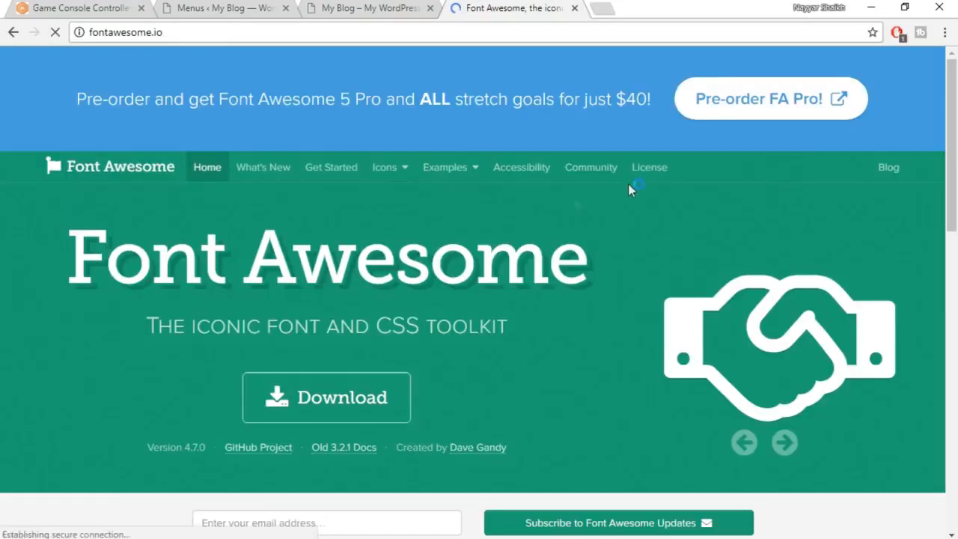
Go to Icons > All Icons and search the icon set for 'user'
scroll(679, 225, down, 1)
scroll(679, 226, down, 2)
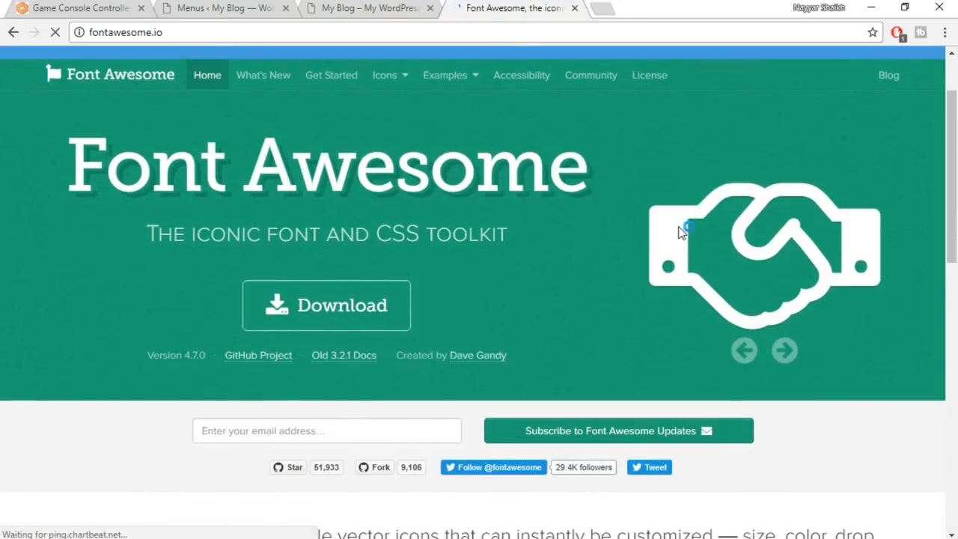
scroll(387, 317, down, 1)
scroll(387, 317, up, 5)
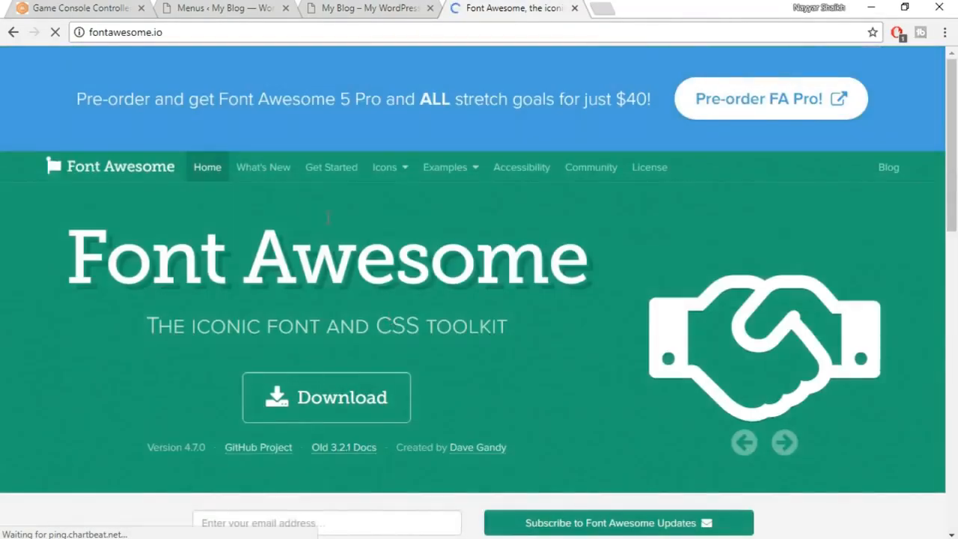
click(402, 174)
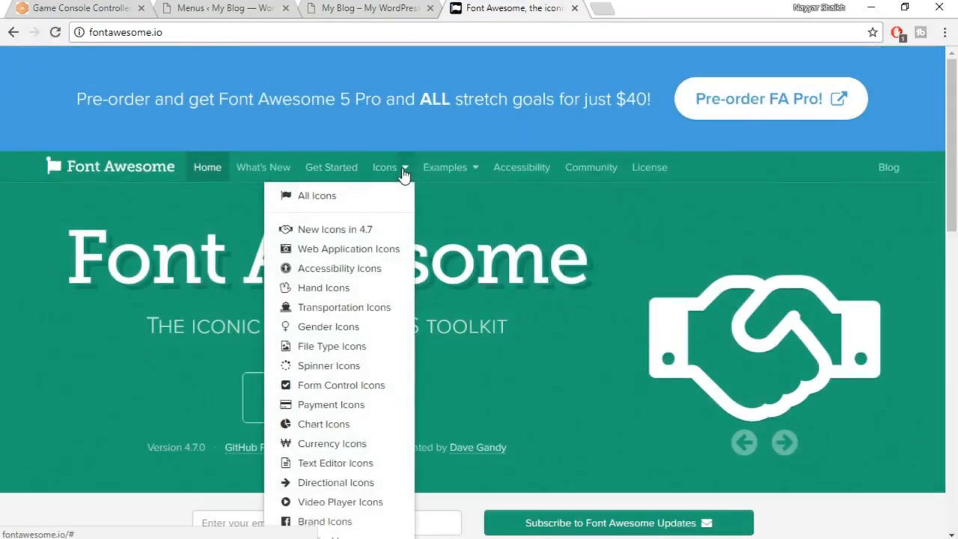
click(352, 198)
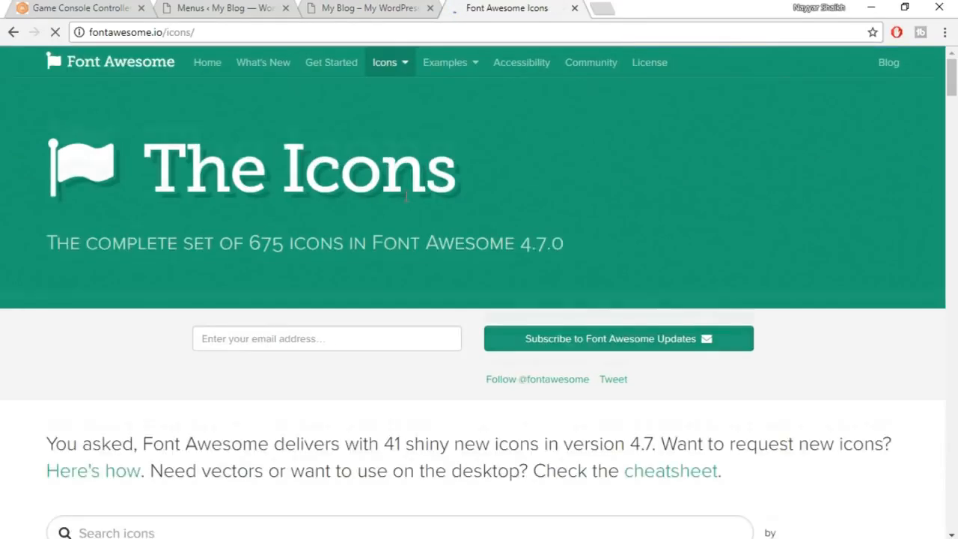
scroll(380, 208, down, 6)
key(ctrl+Tab)
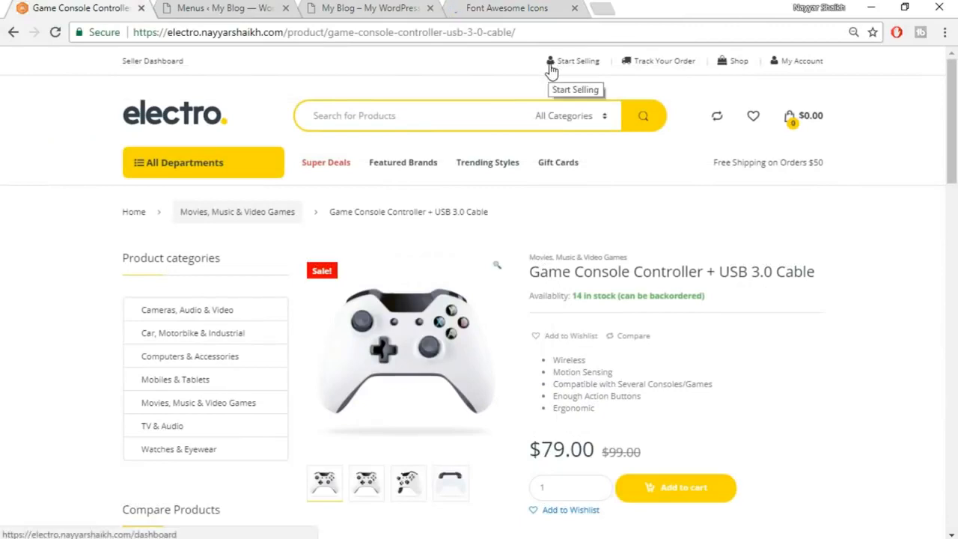
click(520, 12)
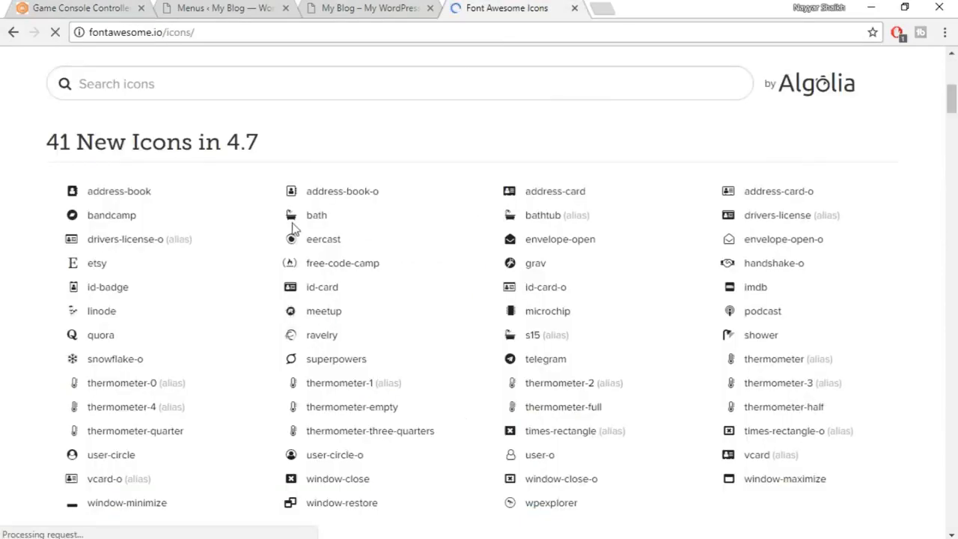
scroll(417, 347, down, 3)
scroll(392, 297, up, 4)
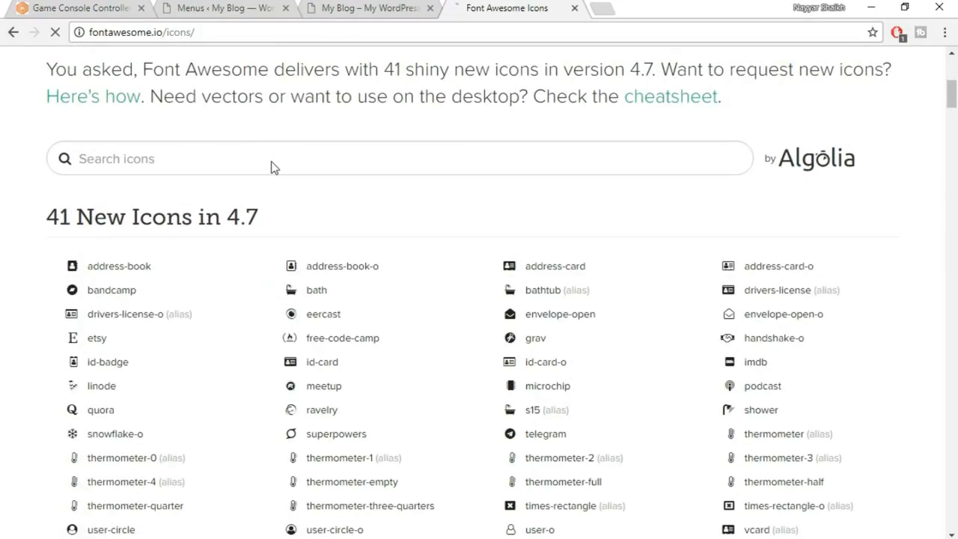
click(274, 167)
text(user)
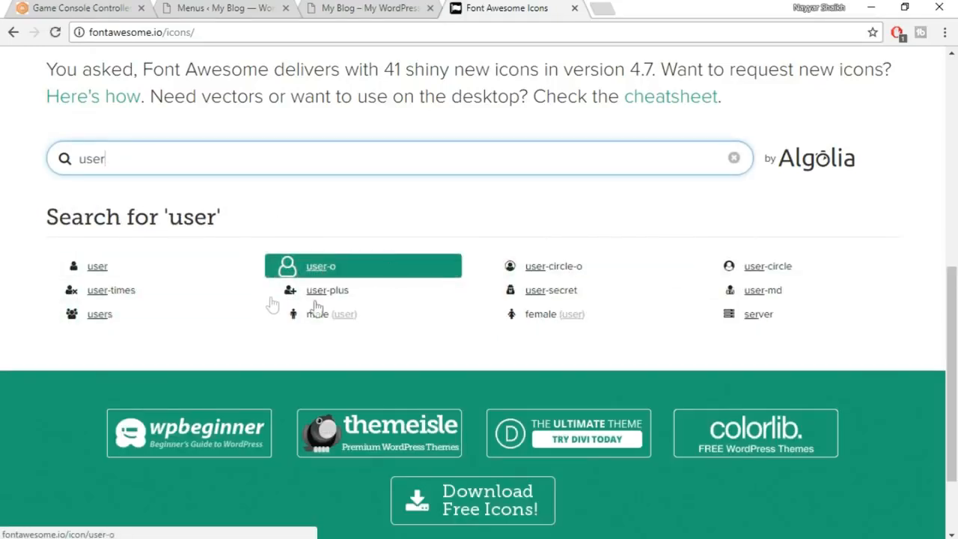
Set the Start Selling item's Icon Class to 'fa fa-user' and save the Top Right menu
click(401, 6)
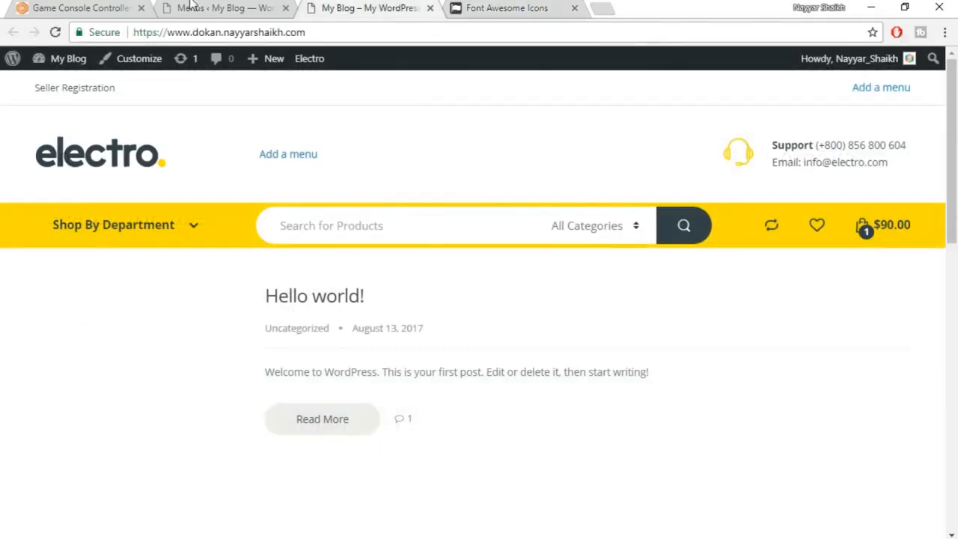
click(224, 8)
click(448, 288)
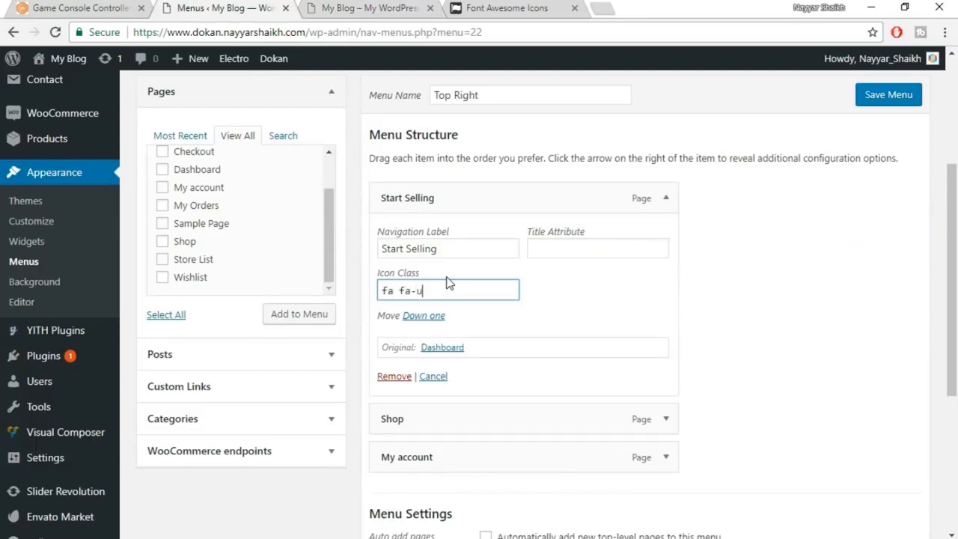
text(fa fa-user)
click(916, 96)
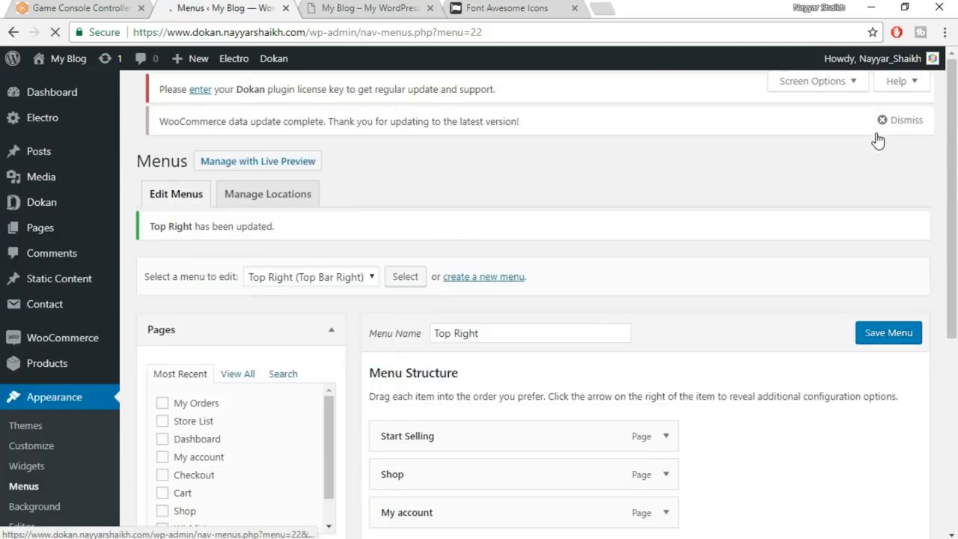
Reload the storefront to confirm the new icon and top bar links
click(373, 8)
click(396, 28)
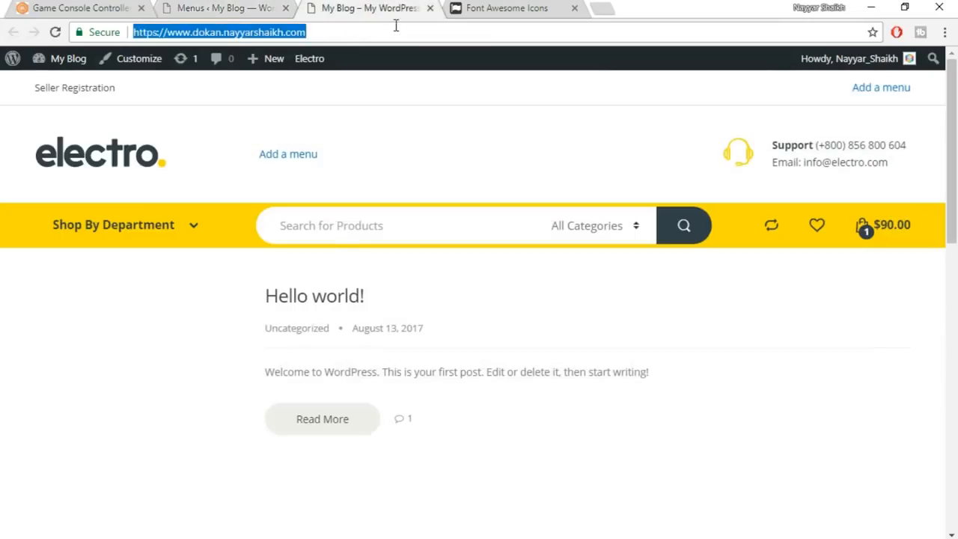
key(Return)
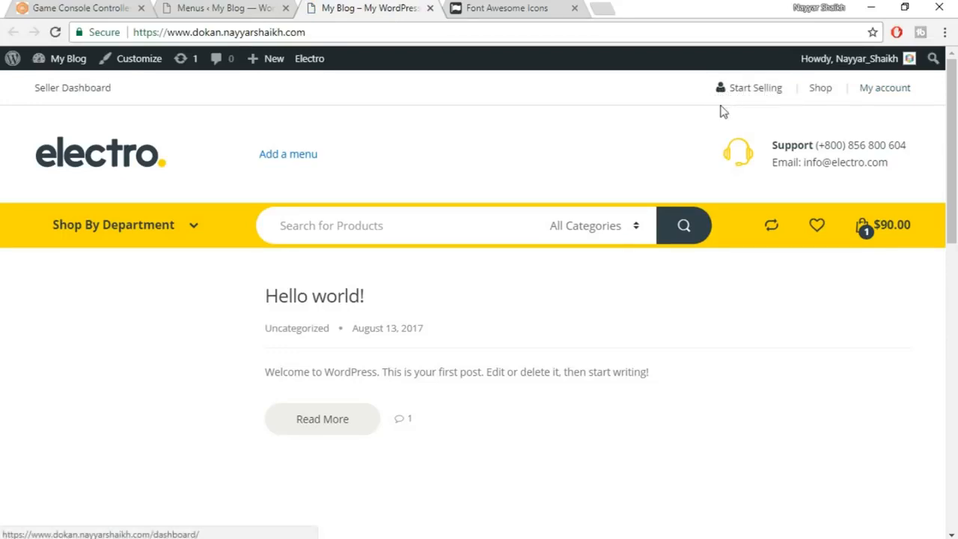
click(251, 8)
scroll(528, 361, down, 2)
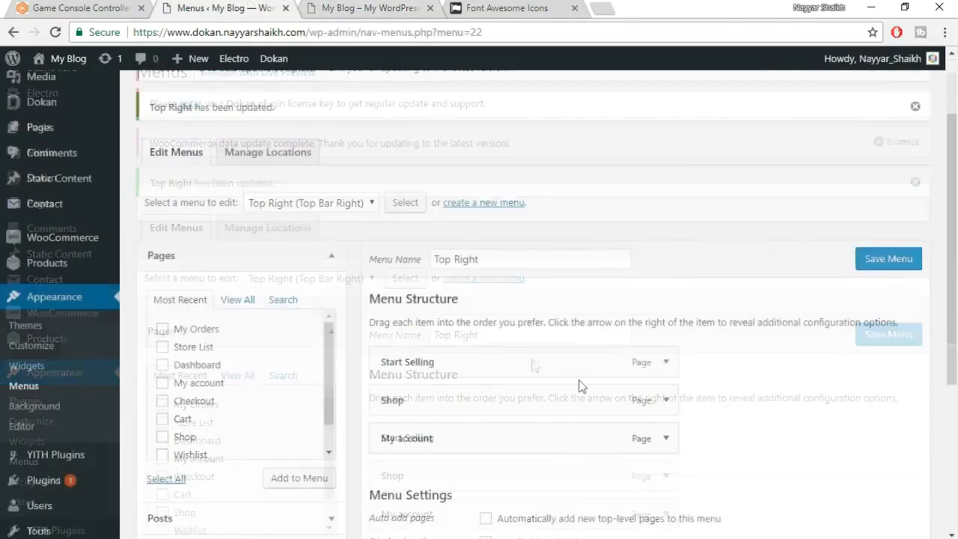
Look up a 'shop' icon on Font Awesome and set it as the Shop menu item's icon class
click(665, 350)
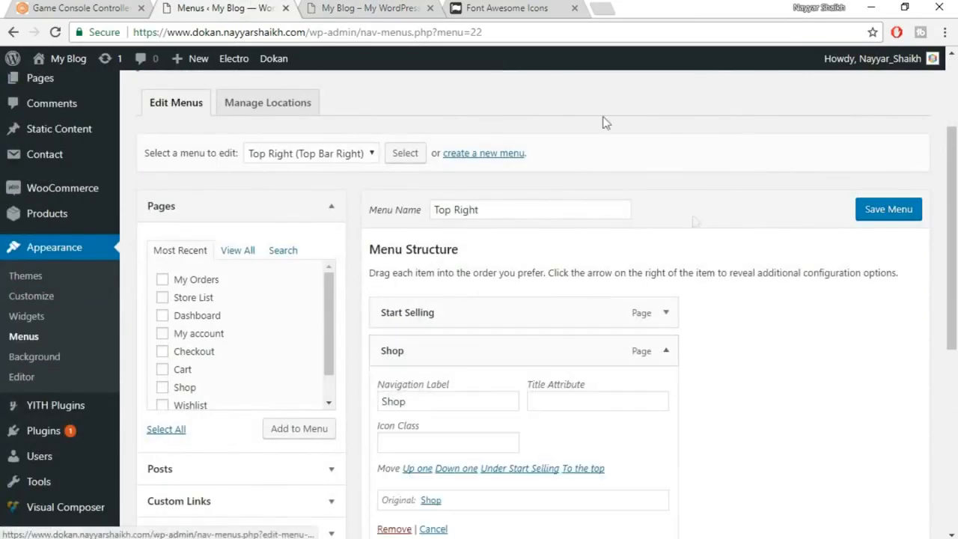
click(517, 14)
key(ctrl+a)
text(s)
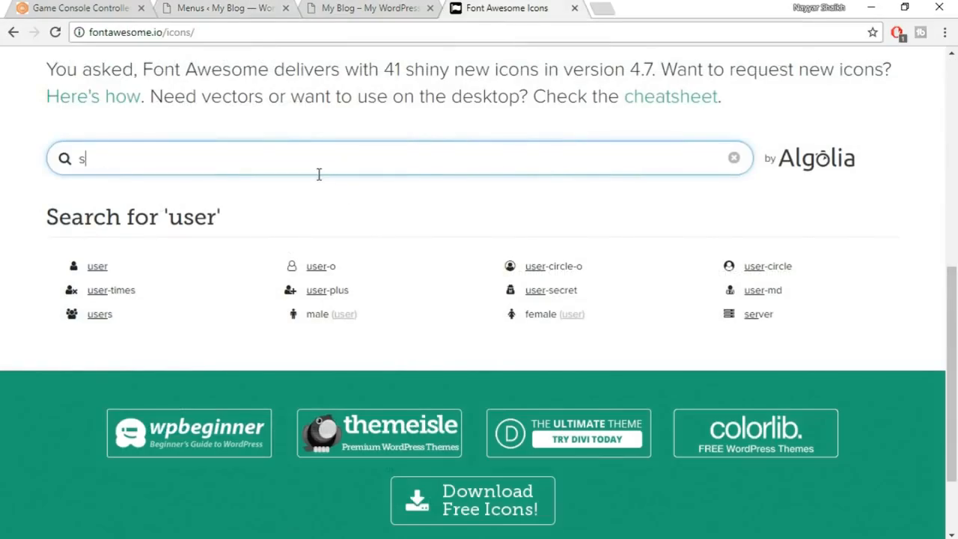
text(hop)
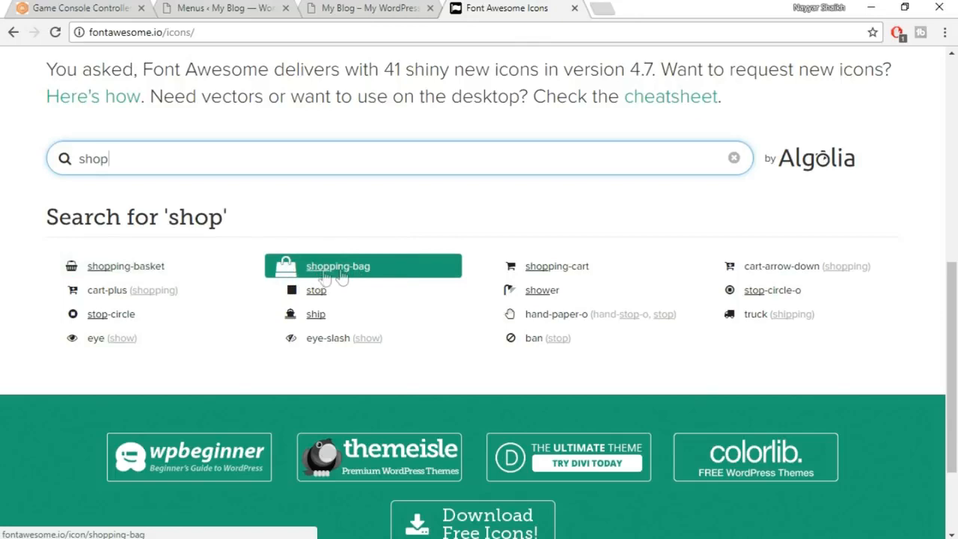
click(386, 7)
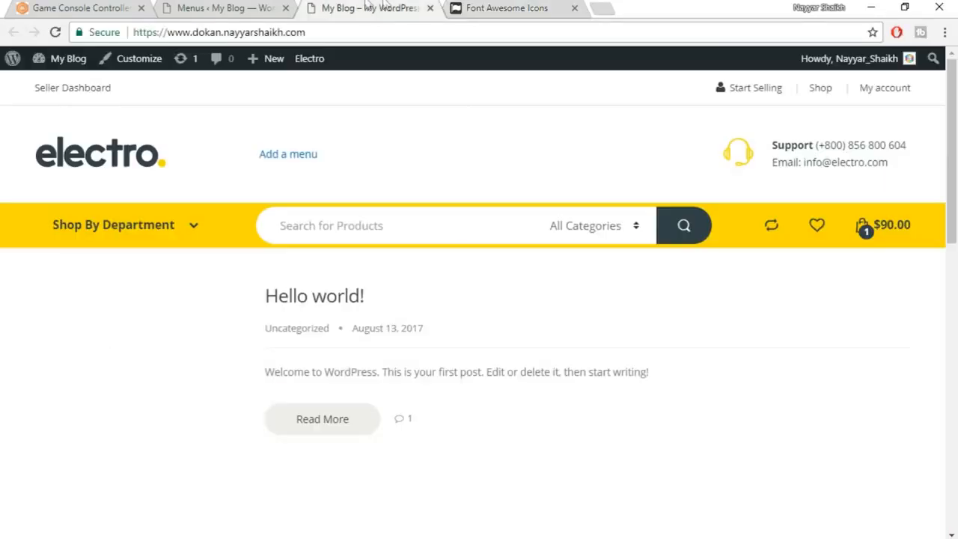
click(202, 9)
click(448, 442)
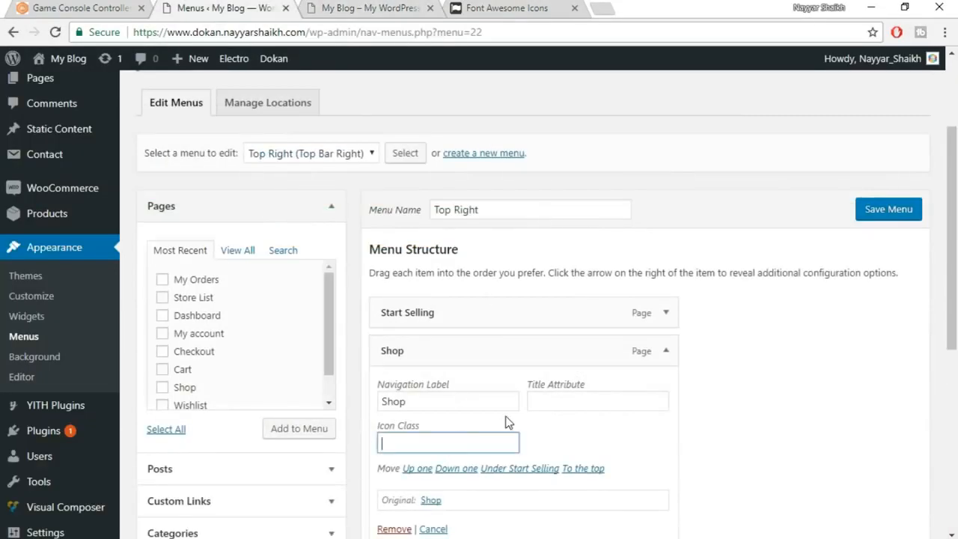
scroll(505, 415, down, 2)
text(fa fa-shopping-bag)
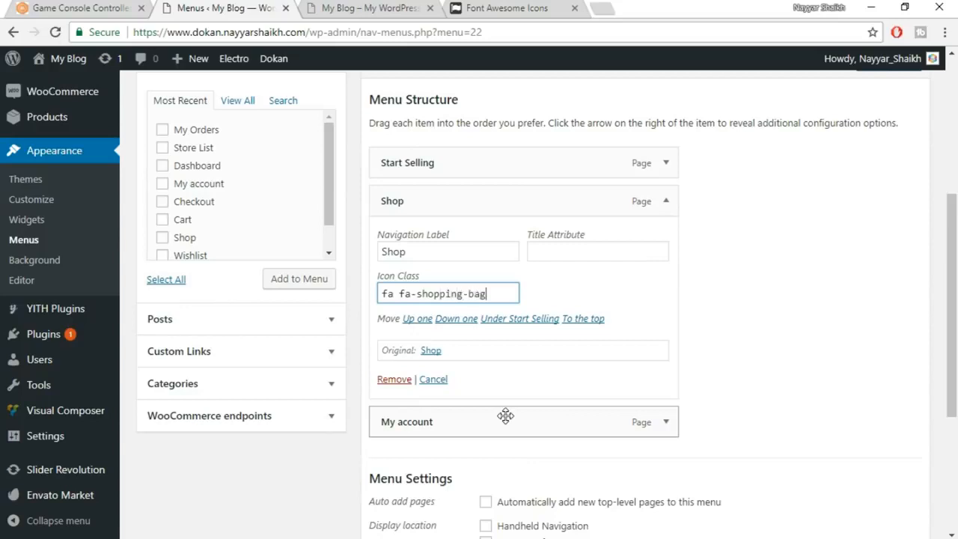
click(666, 201)
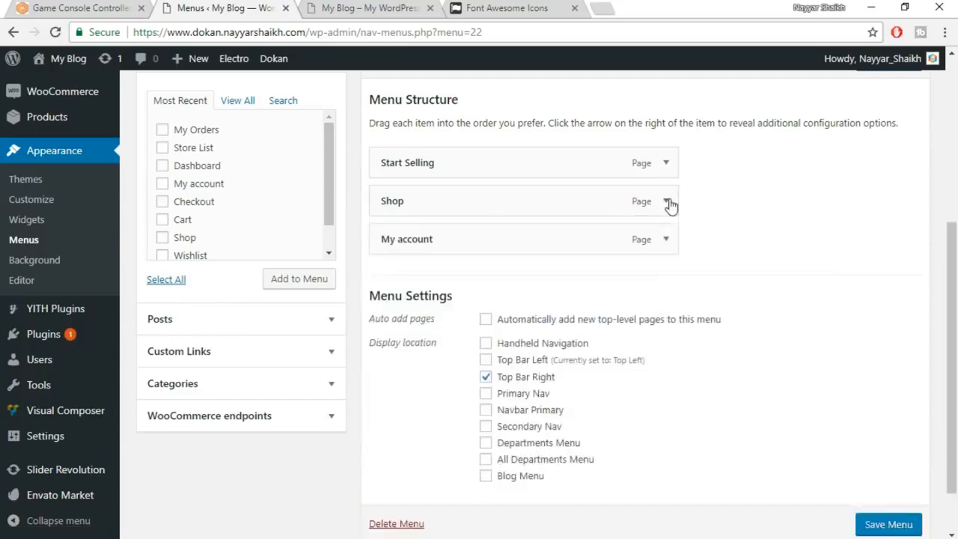
Give the My account menu item an icon class and save the Top Right menu
click(667, 240)
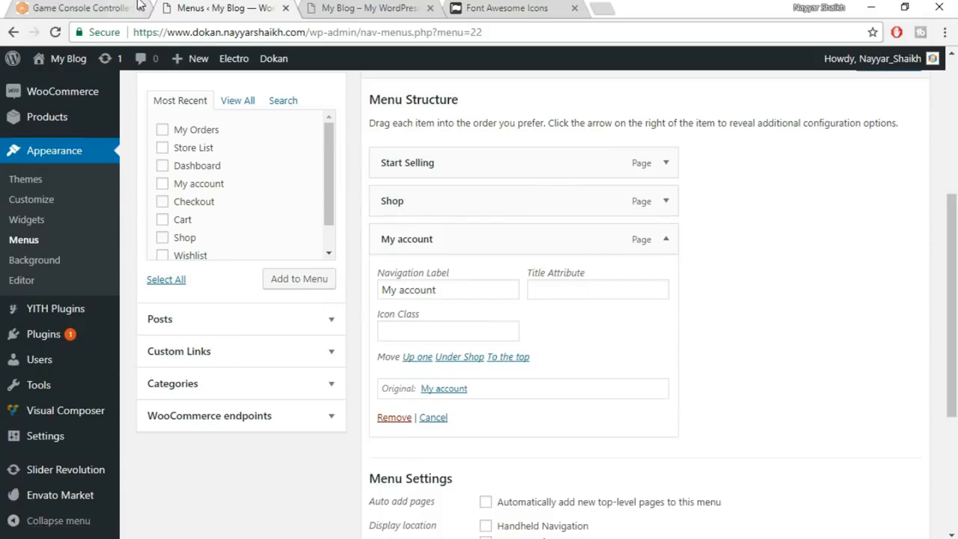
click(90, 8)
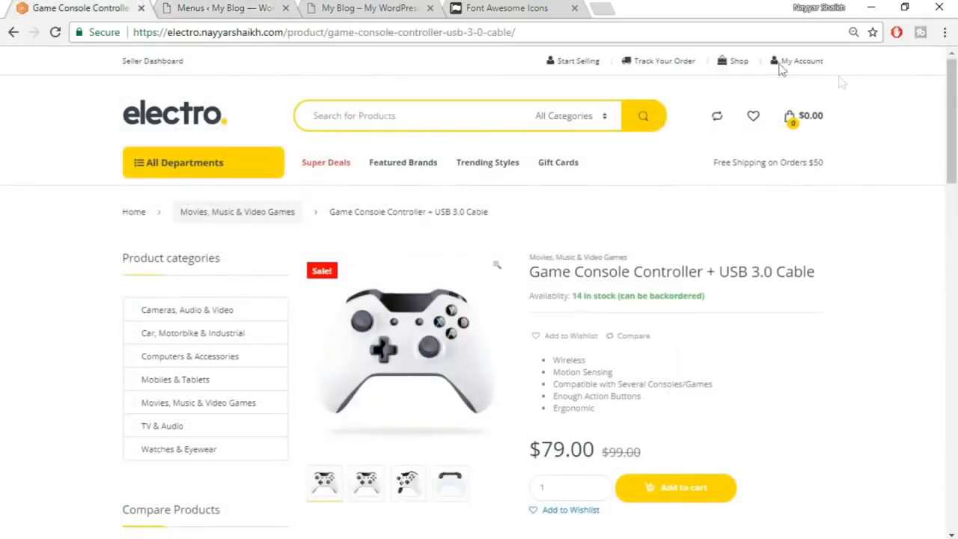
click(281, 8)
click(484, 337)
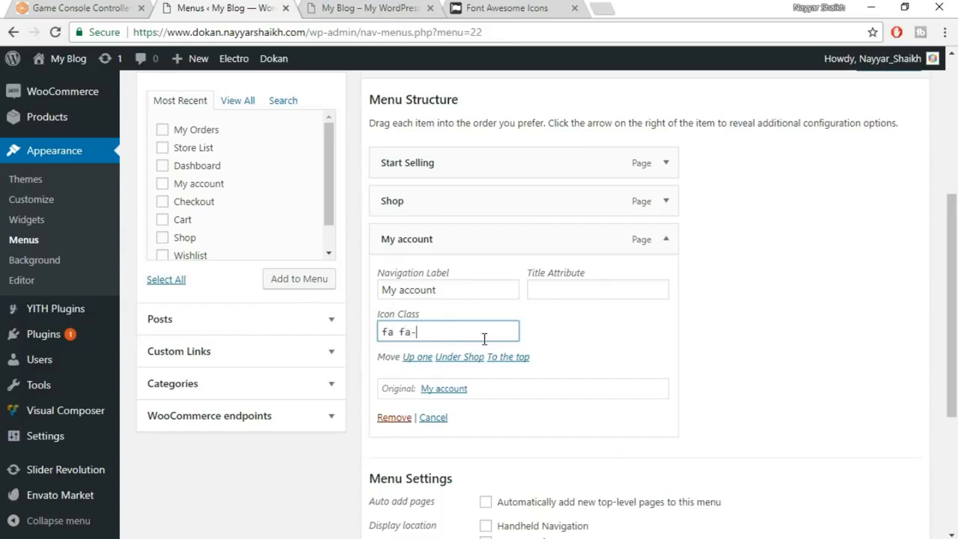
scroll(627, 352, down, 3)
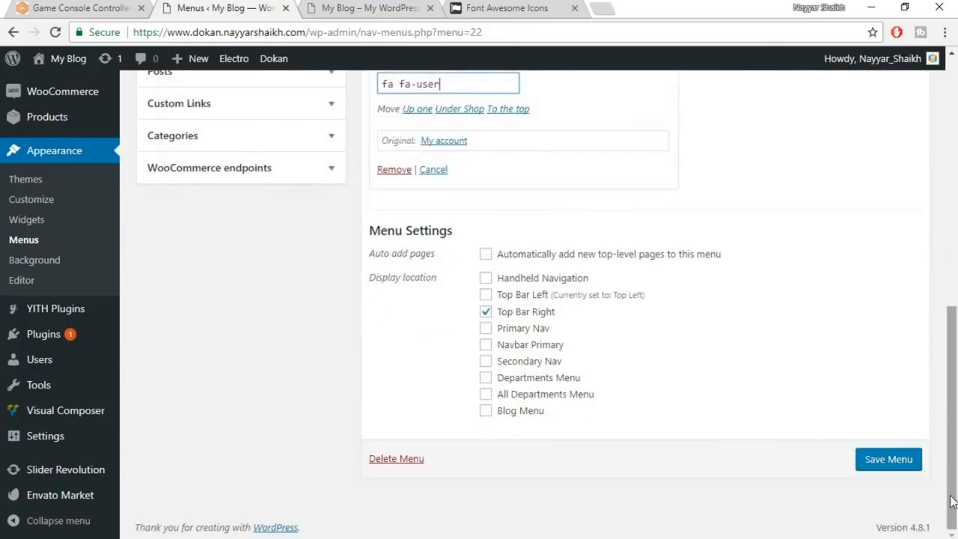
click(892, 462)
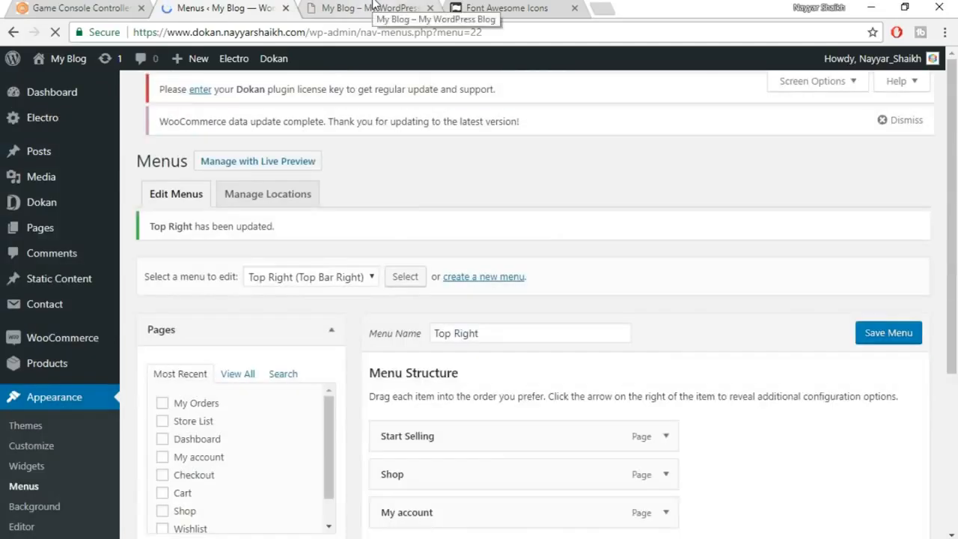
Reload the My Blog storefront tab to see the updated menu
click(373, 6)
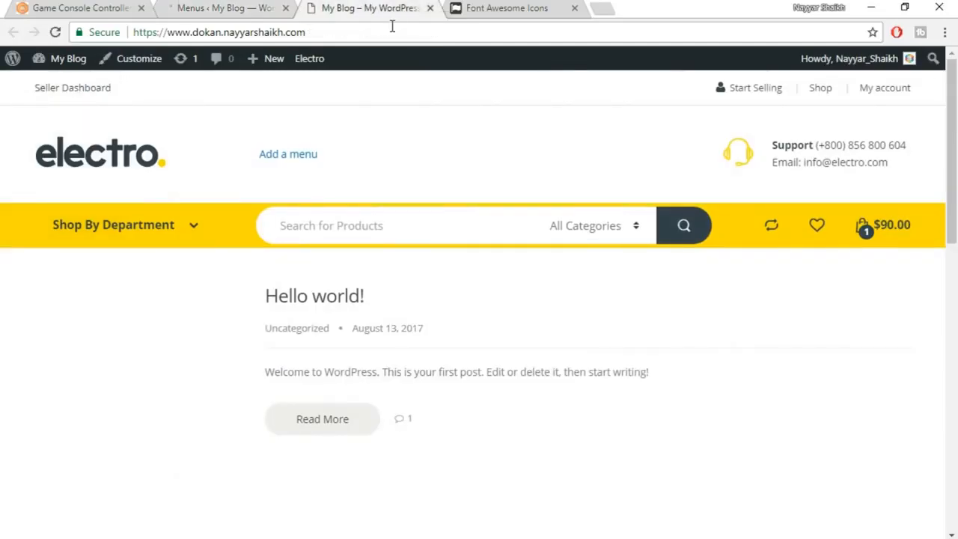
click(394, 25)
key(Return)
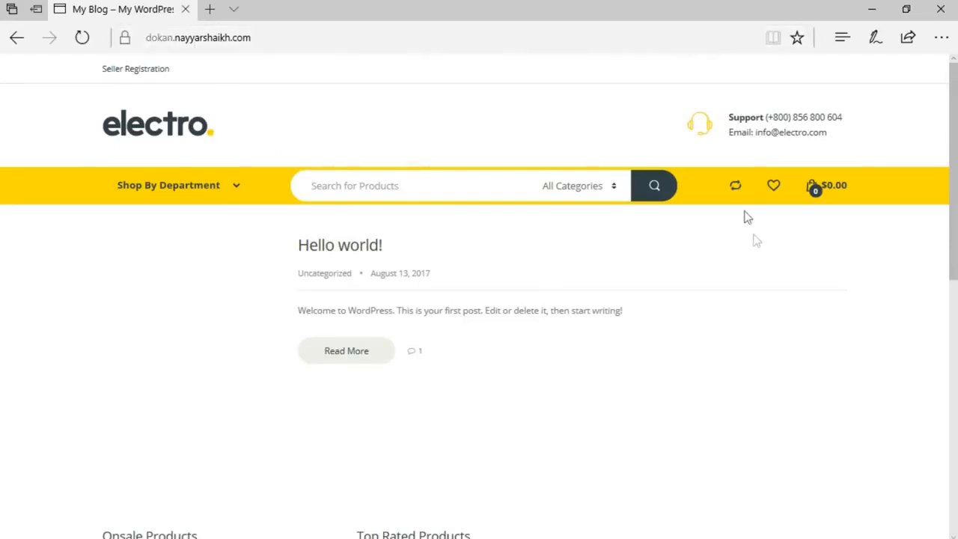
Refresh the storefront, go to the Start Selling sign-up page and choose 'I am a vendor'
click(81, 37)
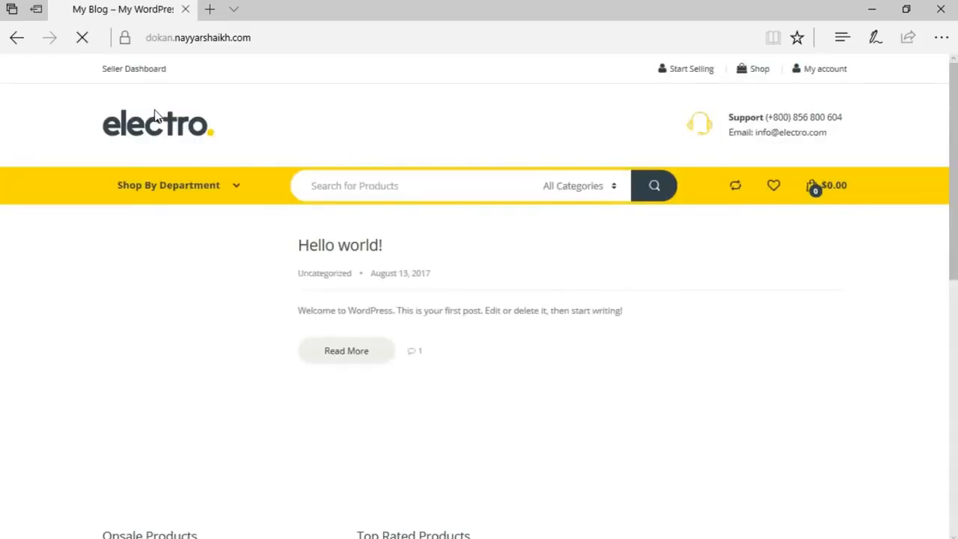
click(693, 78)
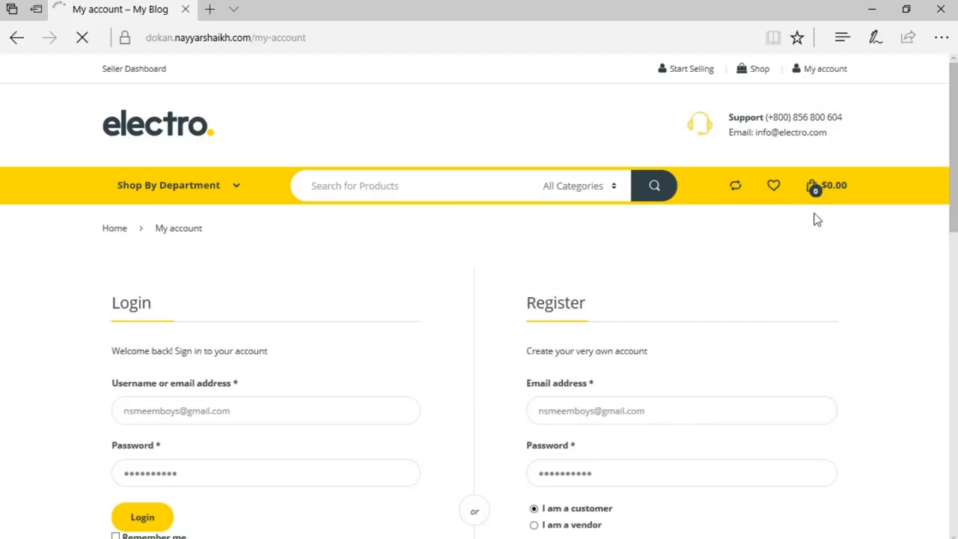
scroll(826, 254, down, 3)
scroll(165, 250, up, 1)
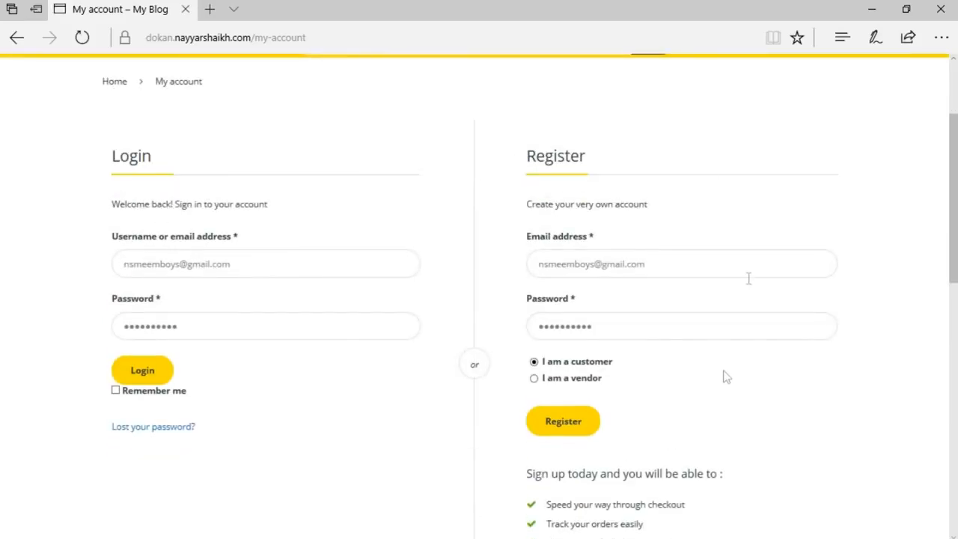
scroll(880, 354, down, 1)
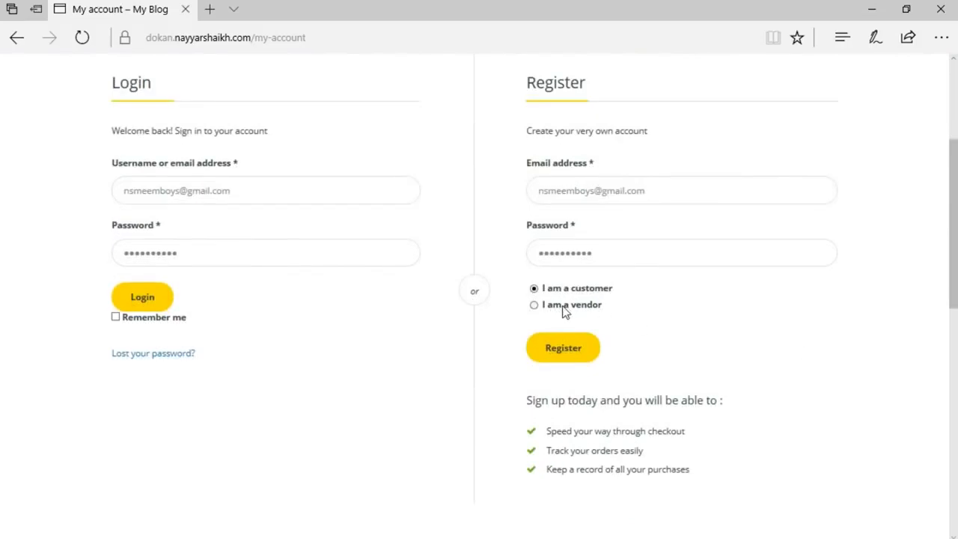
click(566, 313)
Fill in the registration e-mail, account password, and first and last name from autofill suggestions
scroll(646, 349, up, 2)
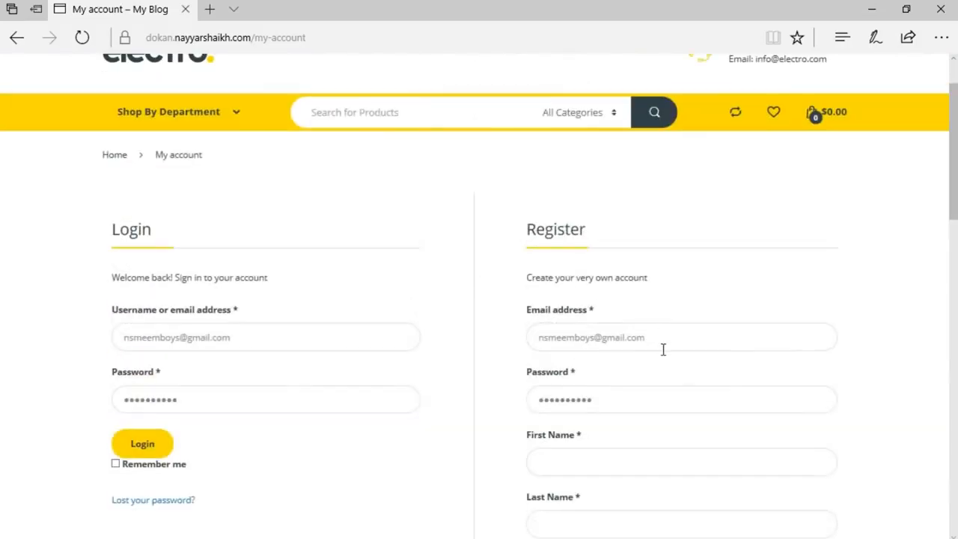
click(663, 337)
scroll(955, 144, down, 2)
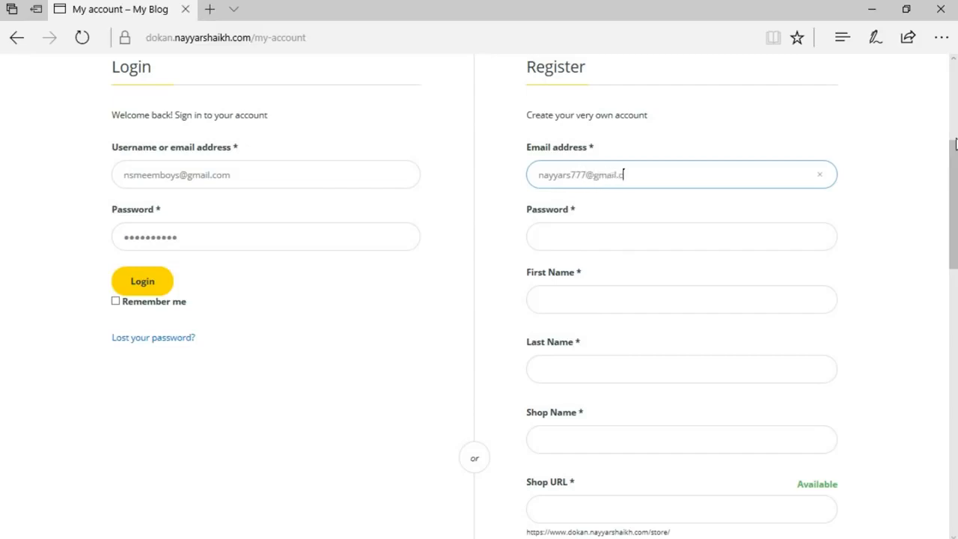
click(579, 243)
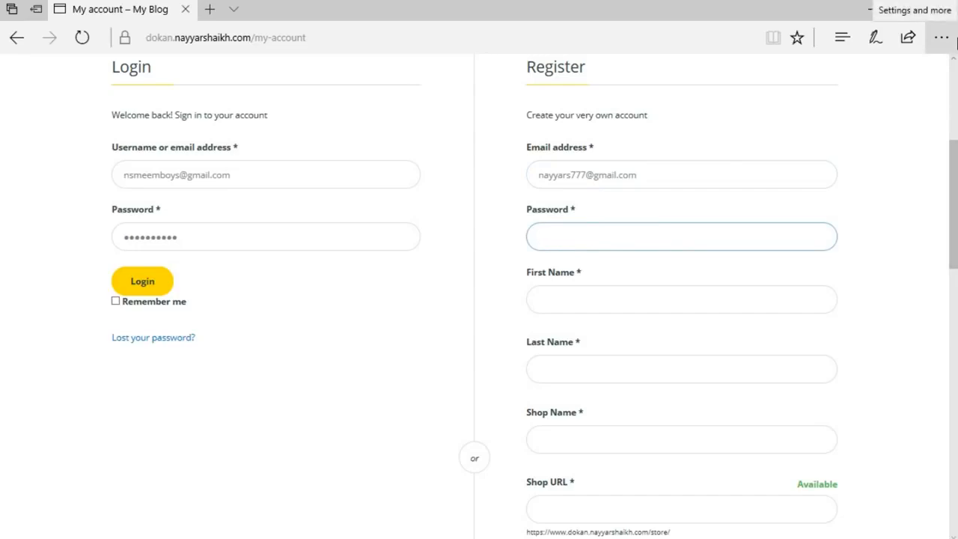
text(••••••••••)
click(567, 318)
click(584, 354)
scroll(636, 344, down, 3)
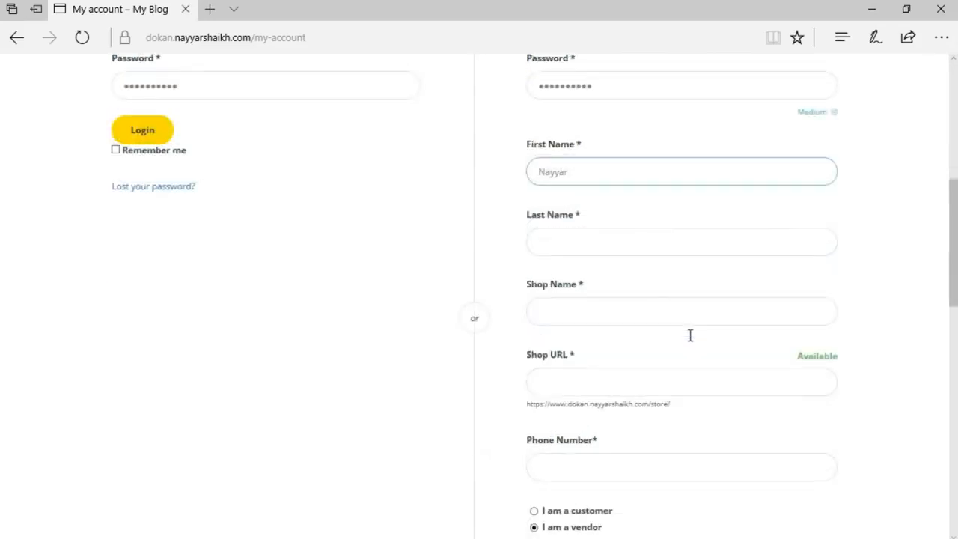
click(570, 179)
key(Return)
Enter shop name 'Ntech' with shop URL ntech, add the suggested phone number and register
click(580, 243)
text(N)
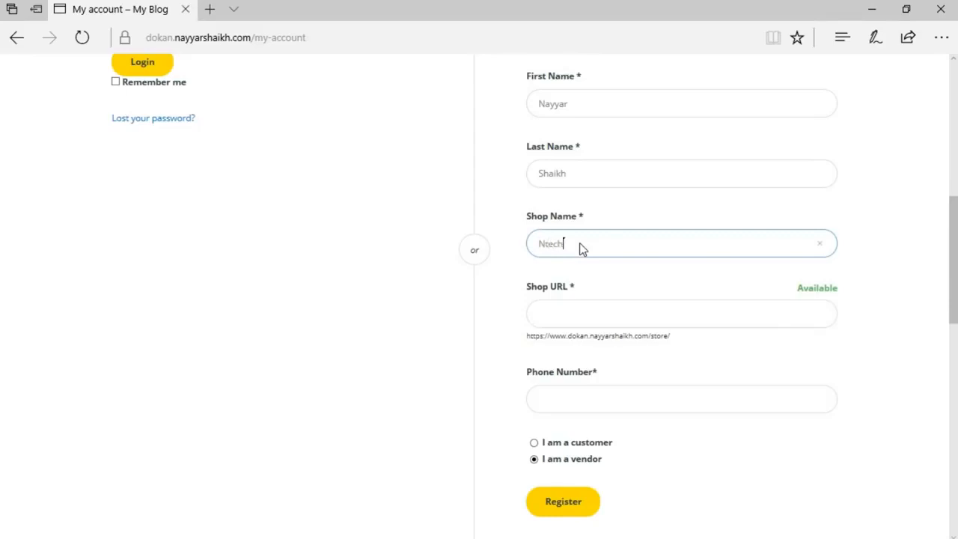
text(tech)
key(Tab)
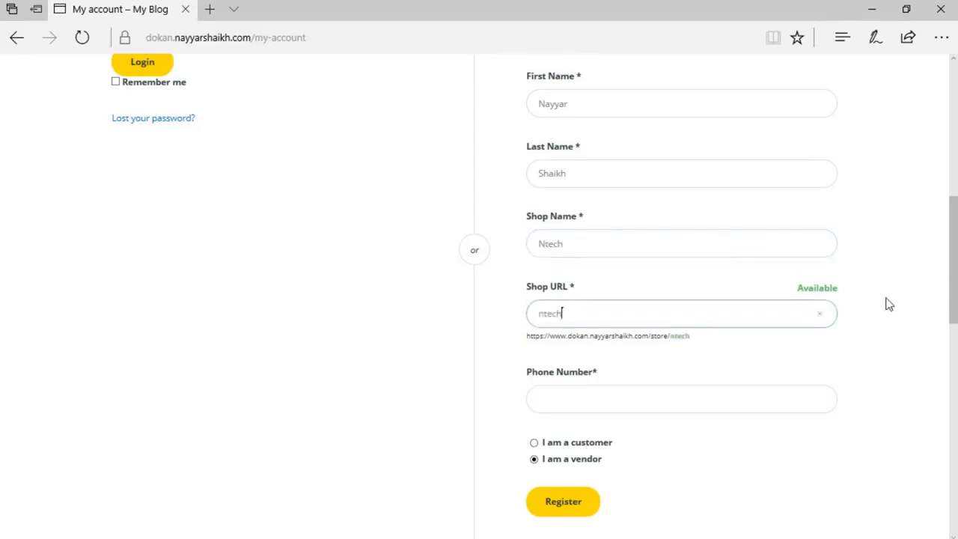
scroll(890, 304, down, 2)
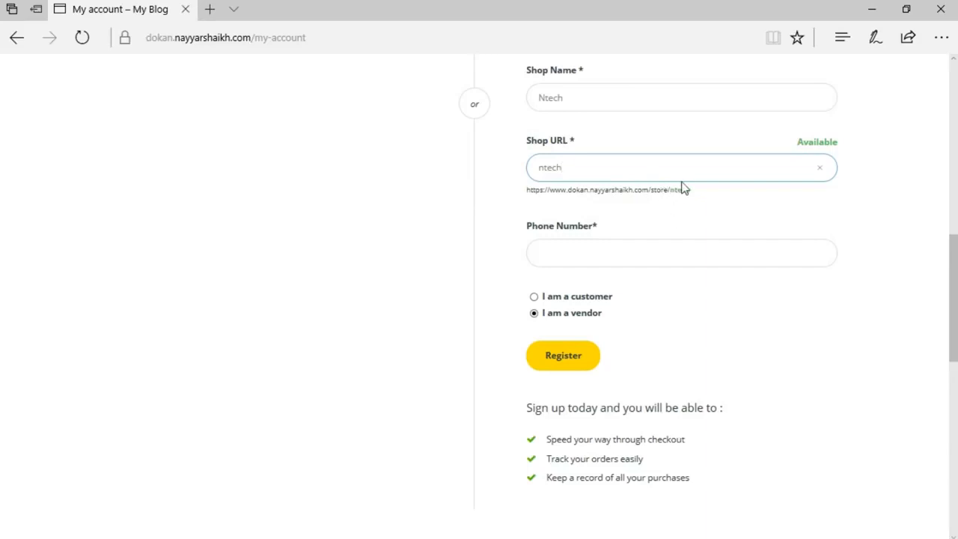
click(706, 254)
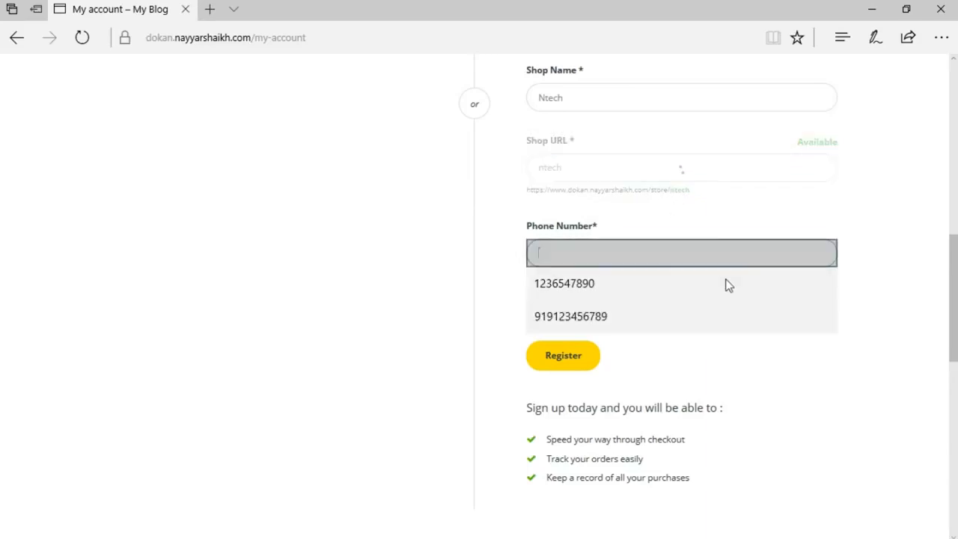
click(677, 290)
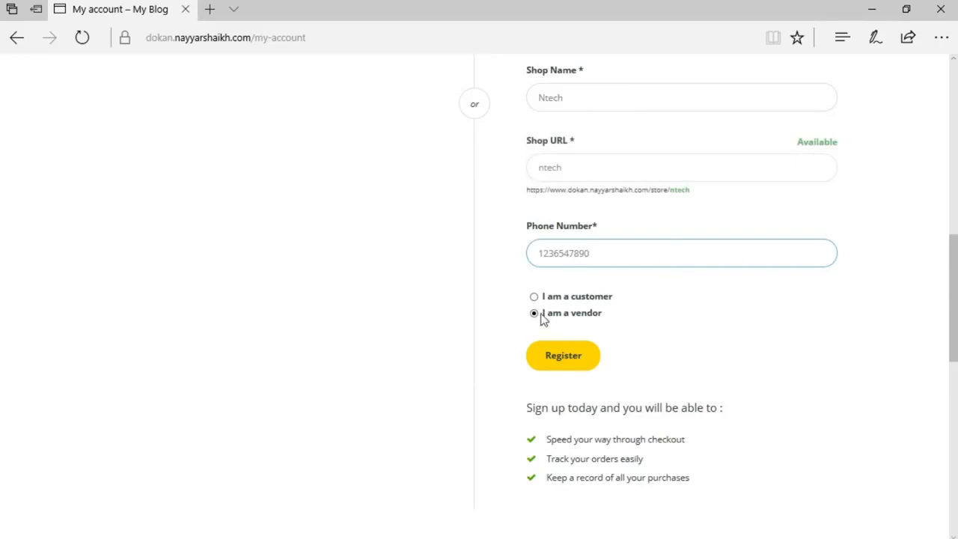
click(573, 371)
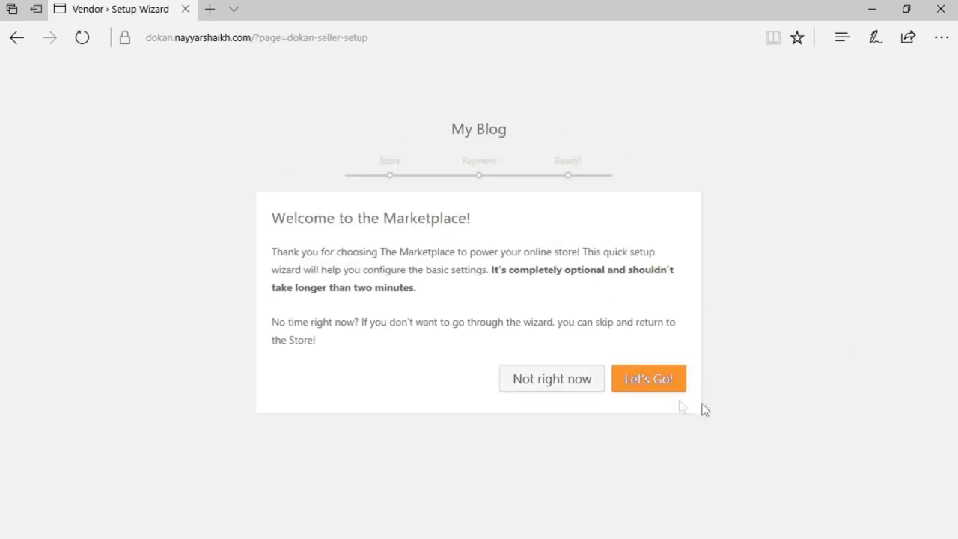
Start the setup wizard and fill in both street lines, city Mumbai and zip code 400017
click(668, 379)
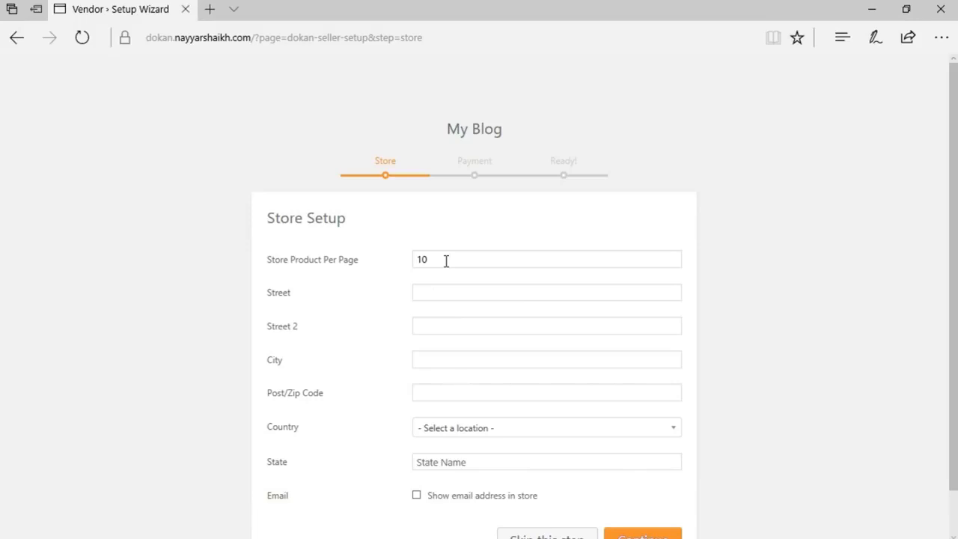
scroll(447, 260, down, 1)
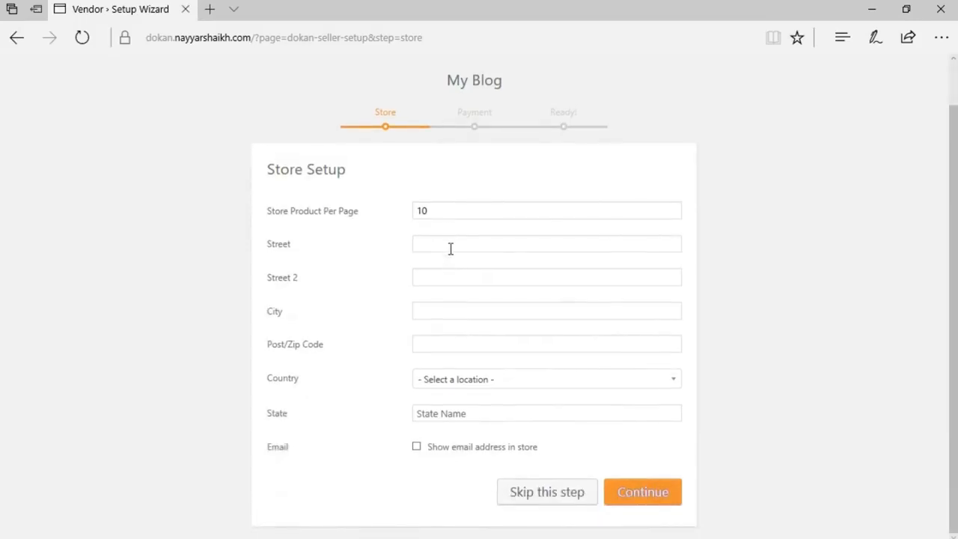
click(451, 249)
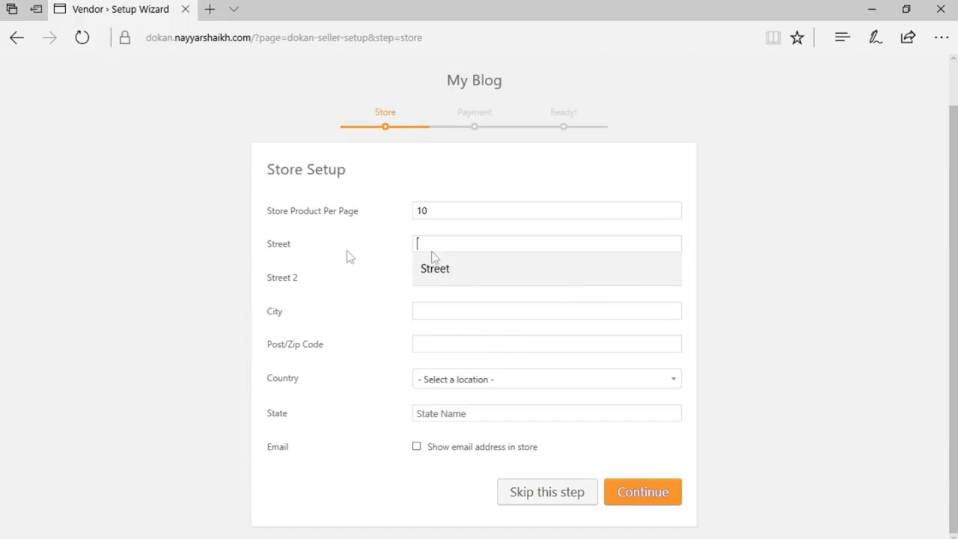
click(456, 268)
click(454, 273)
click(452, 304)
click(466, 309)
click(458, 339)
click(484, 338)
click(477, 369)
Choose India and Maharashtra as country and state, then continue past the store and payment steps
click(511, 386)
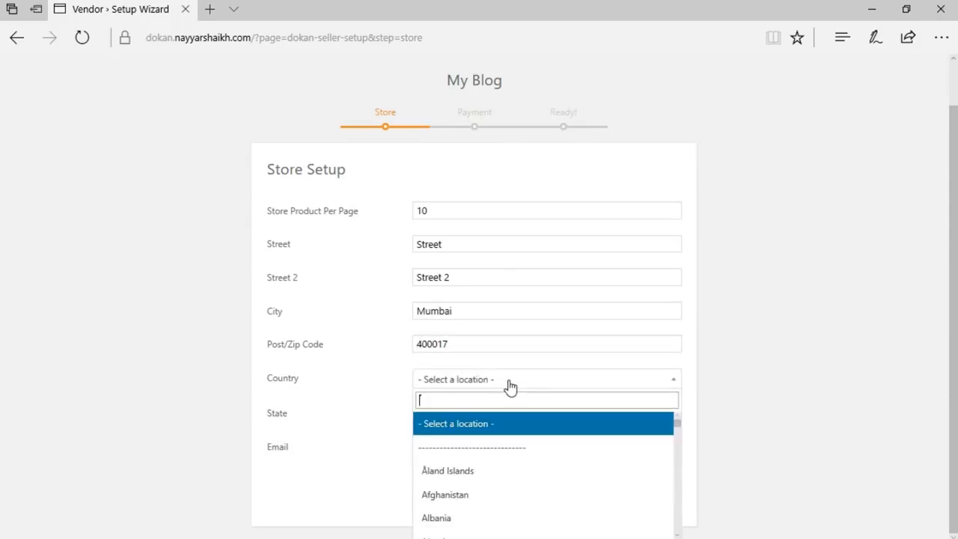
text(Ind)
click(488, 469)
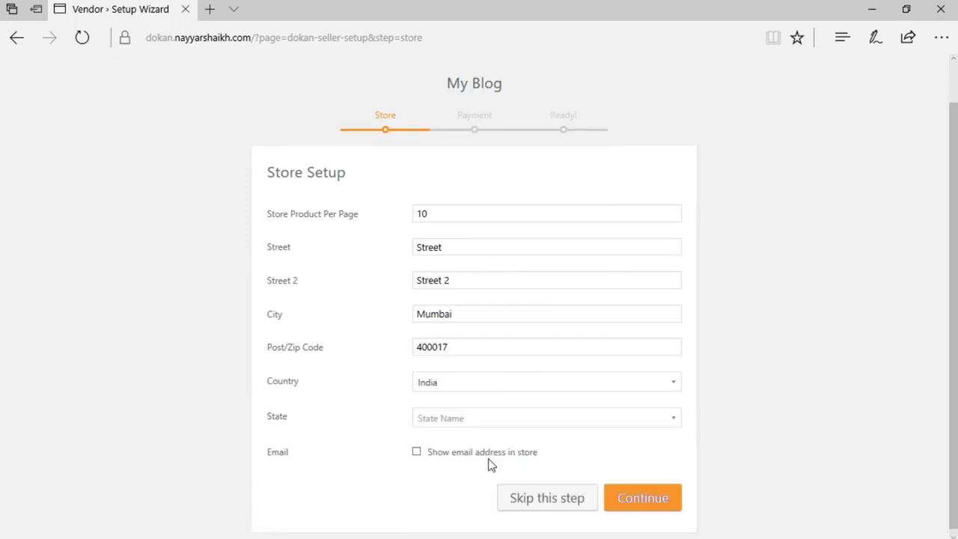
click(496, 420)
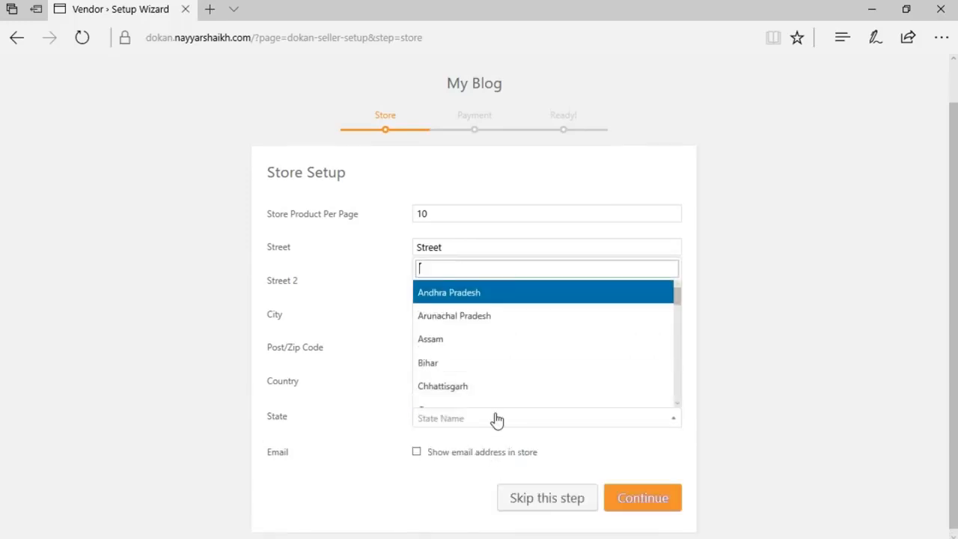
text(maha)
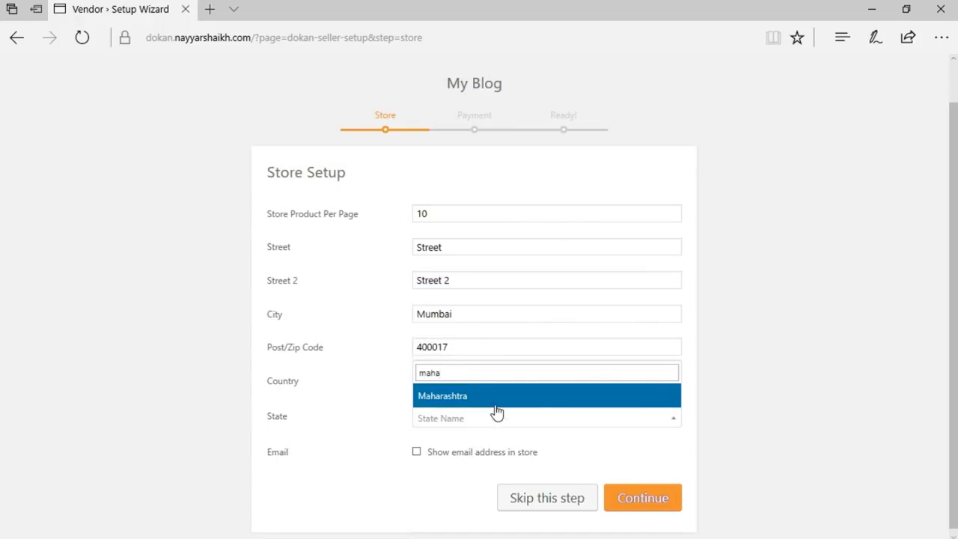
click(499, 396)
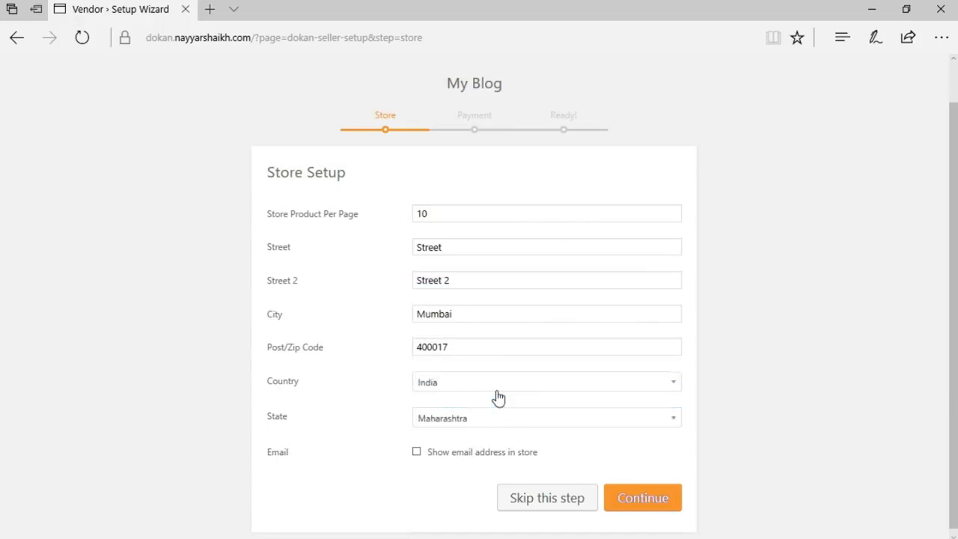
click(645, 500)
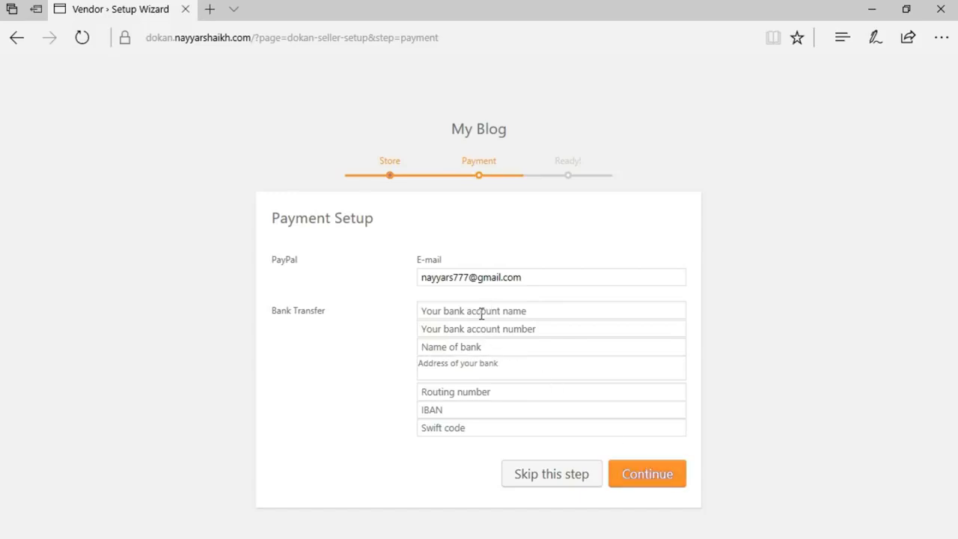
click(642, 466)
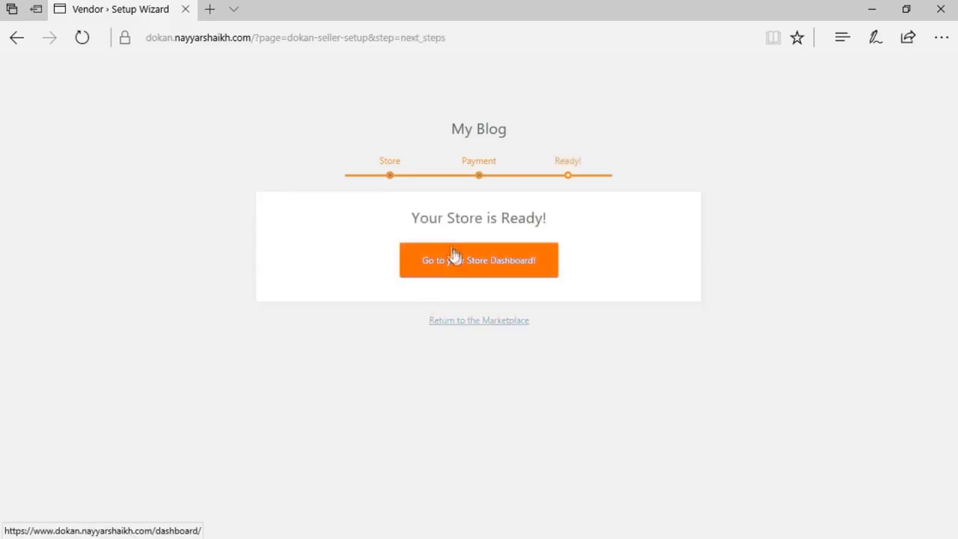
Open the Ntech store dashboard and scroll through its $0.00 sales and not-enabled-for-selling notice
click(492, 271)
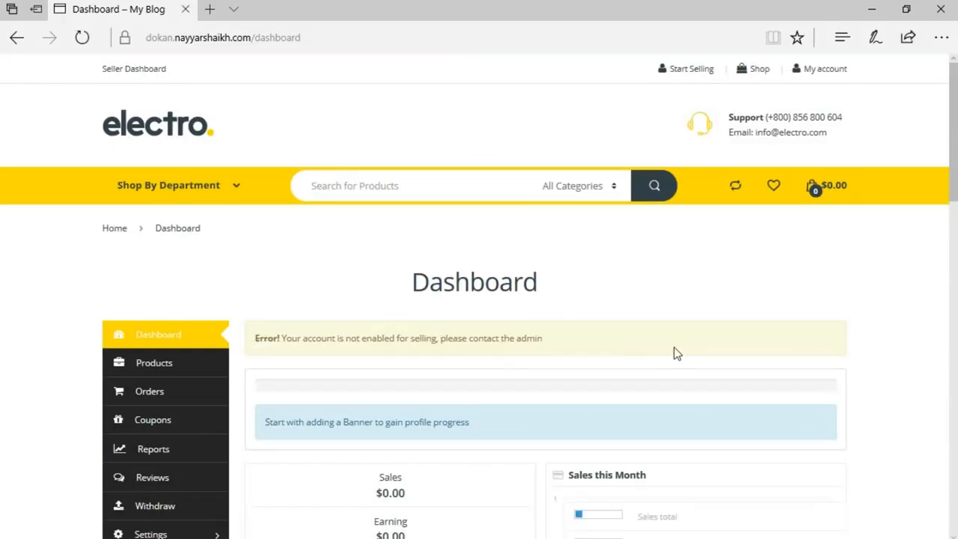
scroll(677, 353, down, 3)
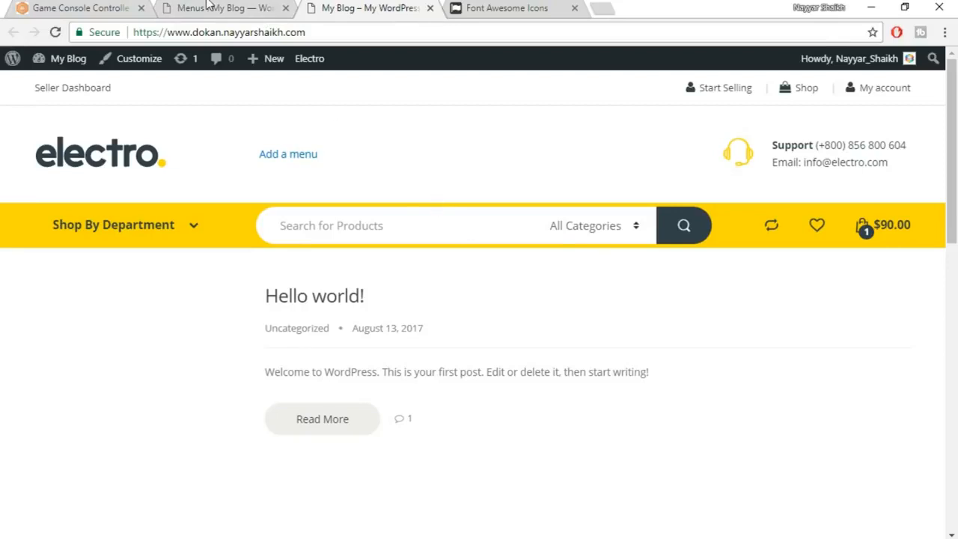
In Dokan's All Vendors list, activate selling for the inactive Ntech vendor
click(208, 6)
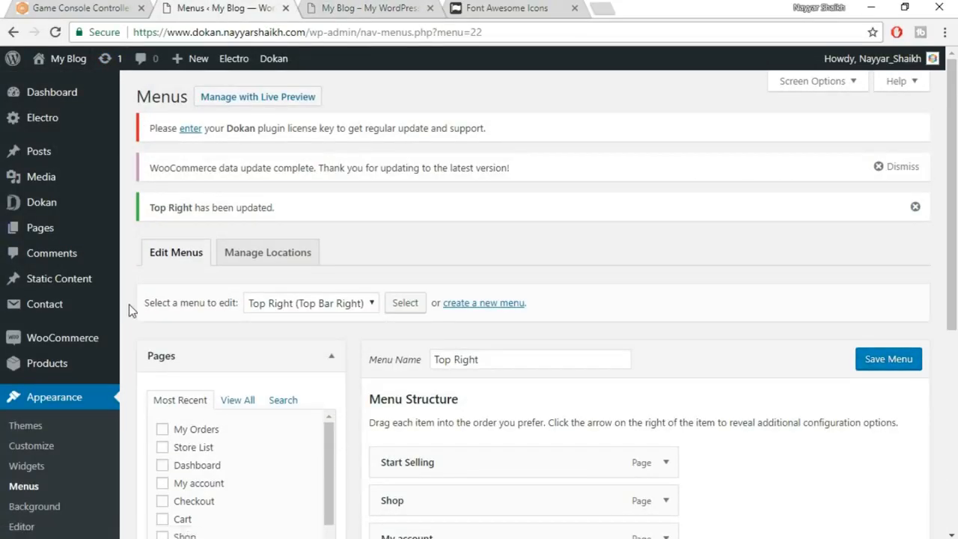
mouse_move(37, 203)
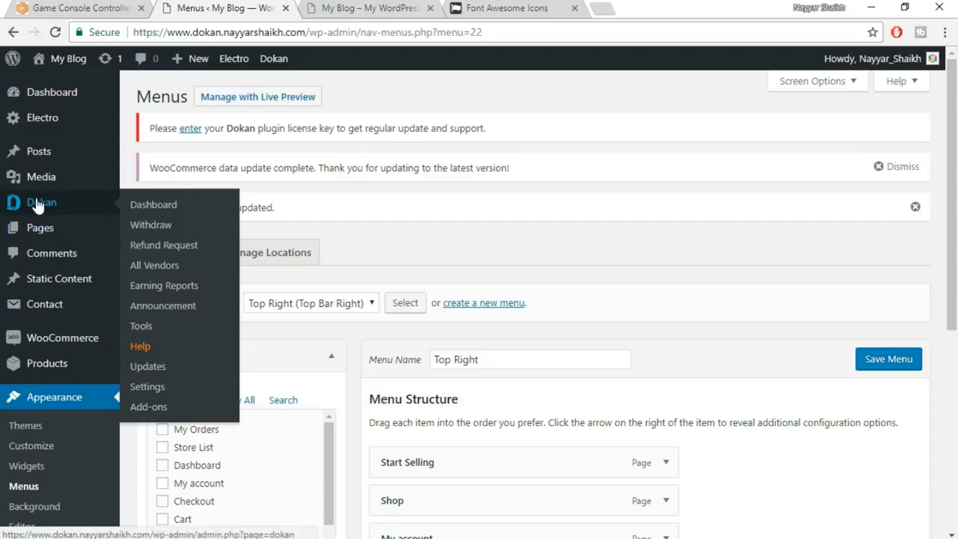
click(172, 272)
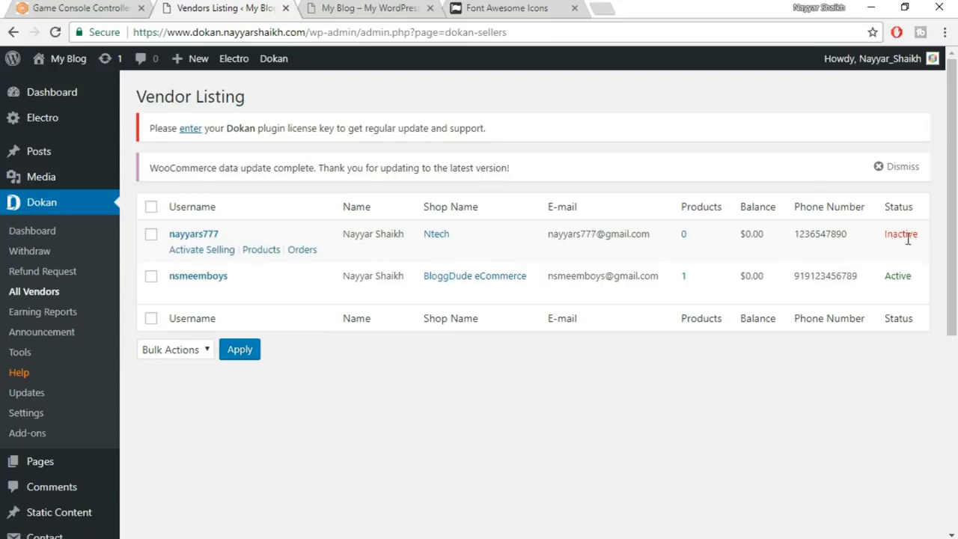
click(198, 253)
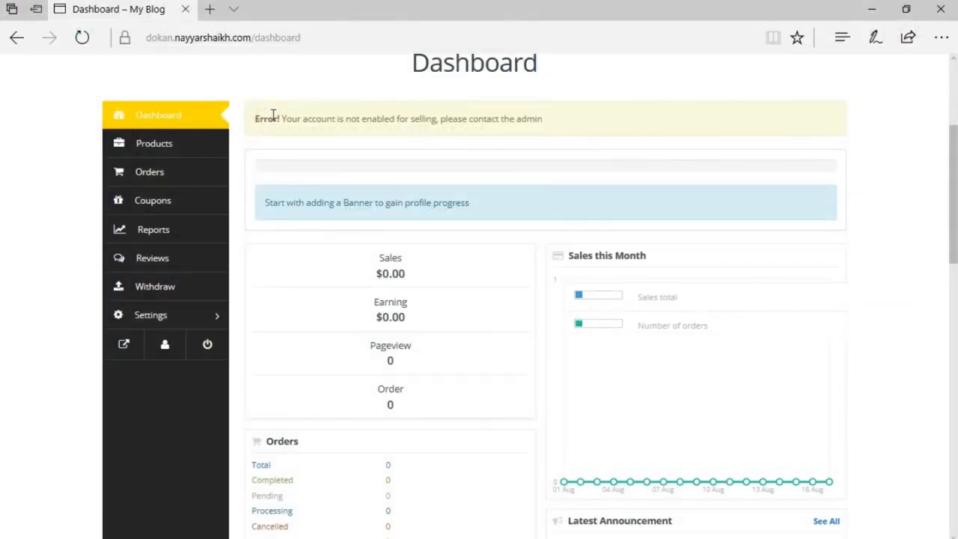
Reload the dashboard to clear the selling-disabled error and open the Ntech store in a new tab
drag(254, 123, 537, 131)
click(537, 130)
click(80, 41)
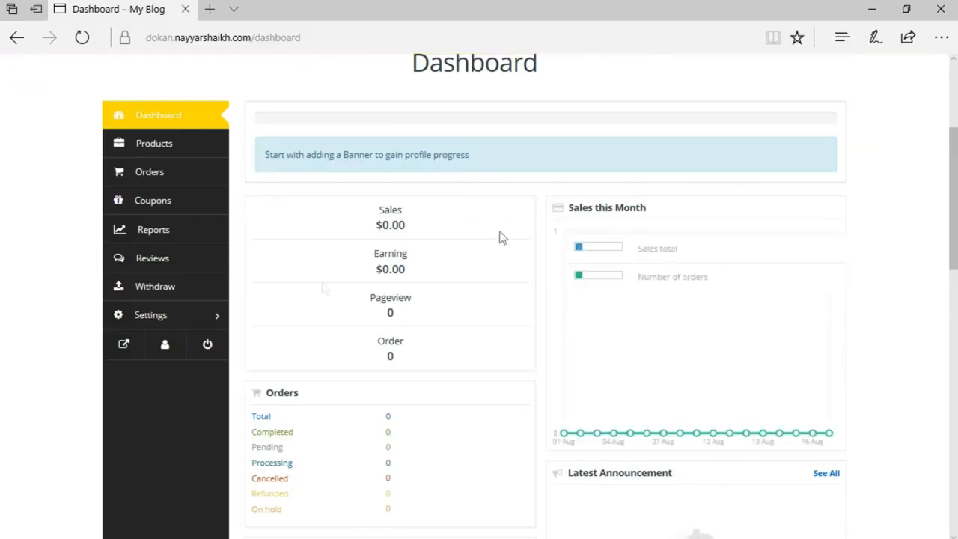
click(125, 349)
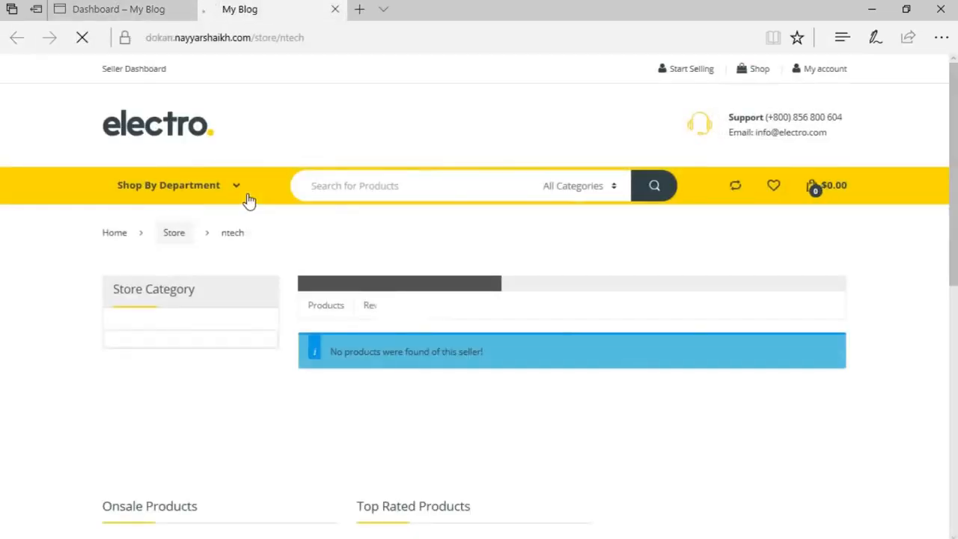
scroll(918, 291, down, 2)
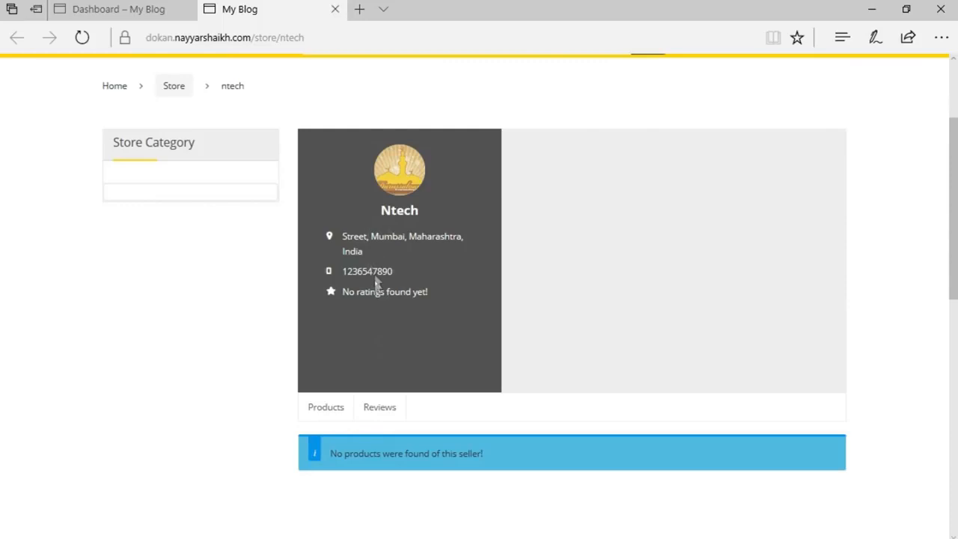
scroll(426, 453, down, 2)
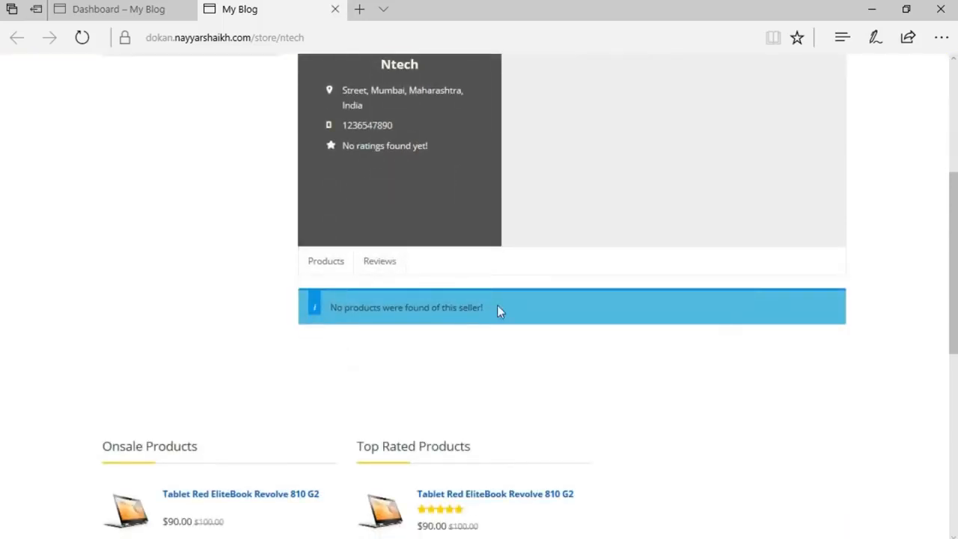
scroll(449, 315, up, 3)
Open the Edit Account Details page, glance at the store tab, and return to the dashboard
click(134, 9)
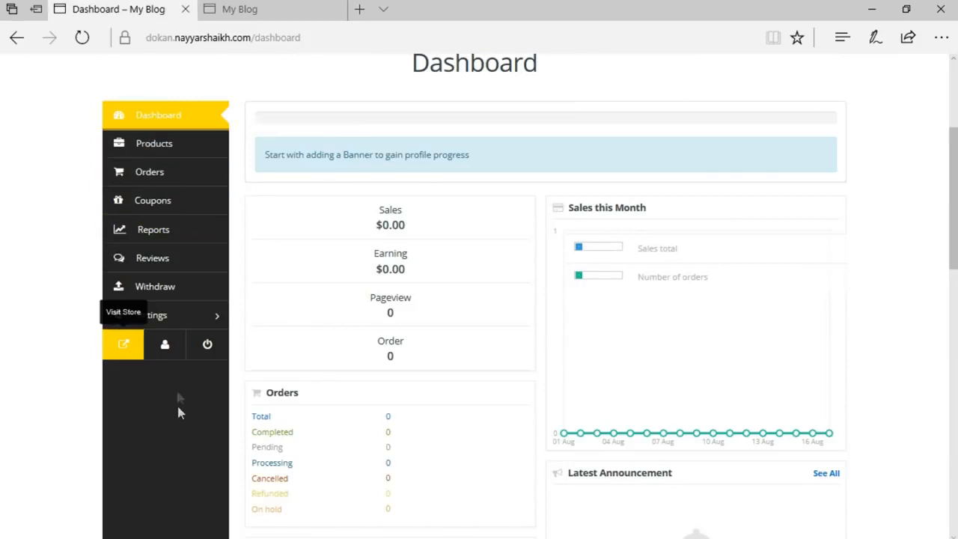
click(166, 346)
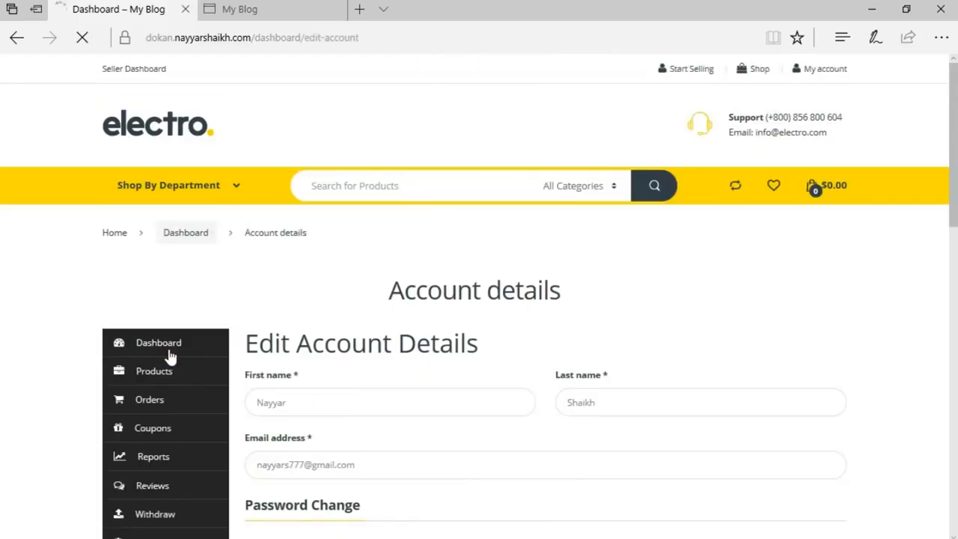
scroll(721, 379, down, 3)
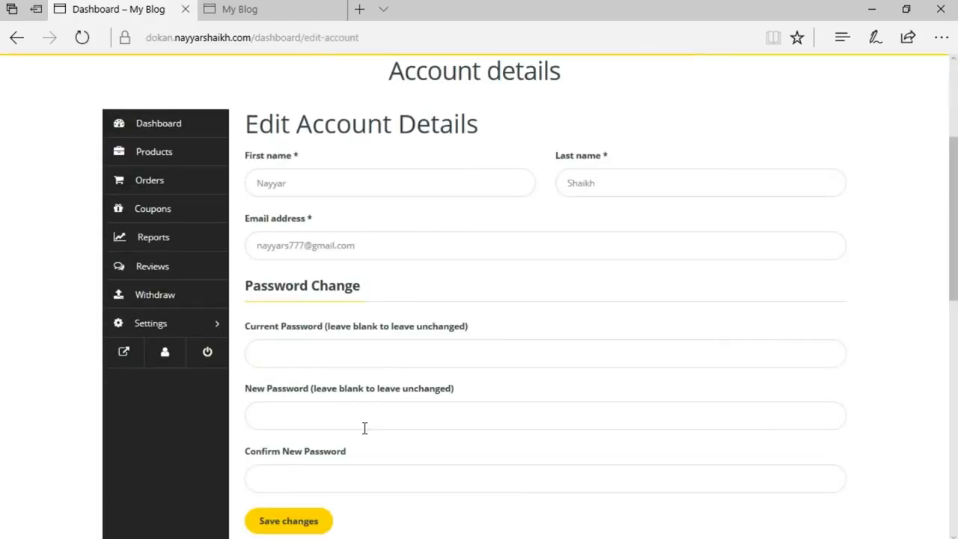
scroll(387, 408, down, 1)
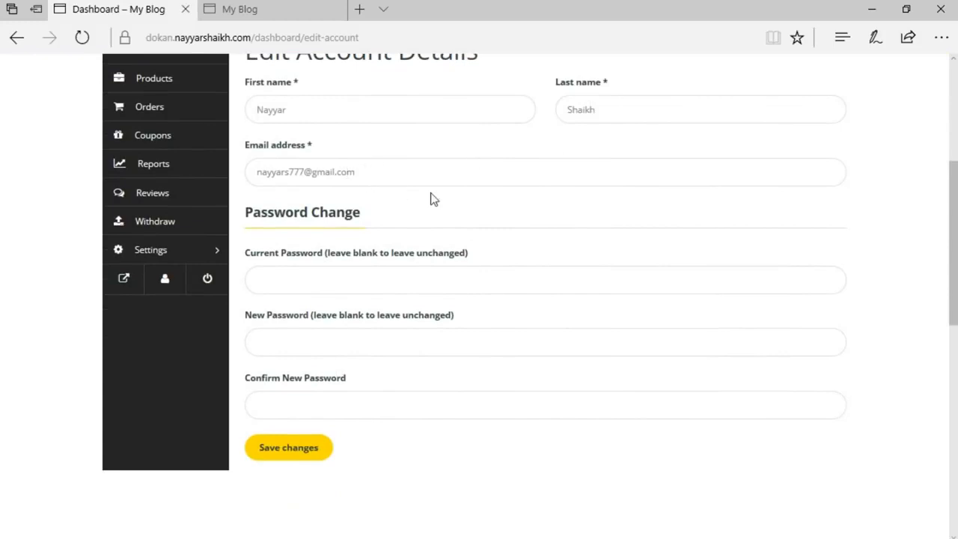
click(255, 9)
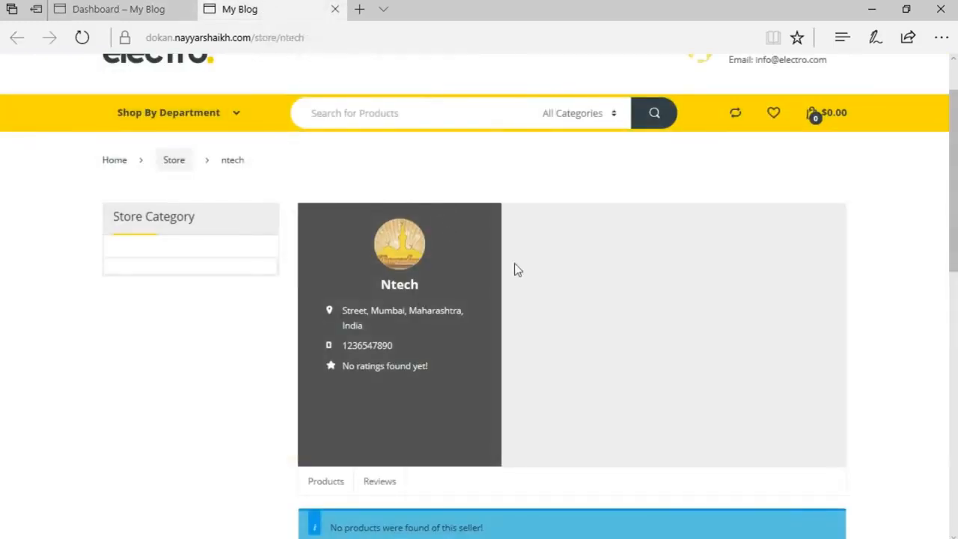
scroll(514, 268, down, 1)
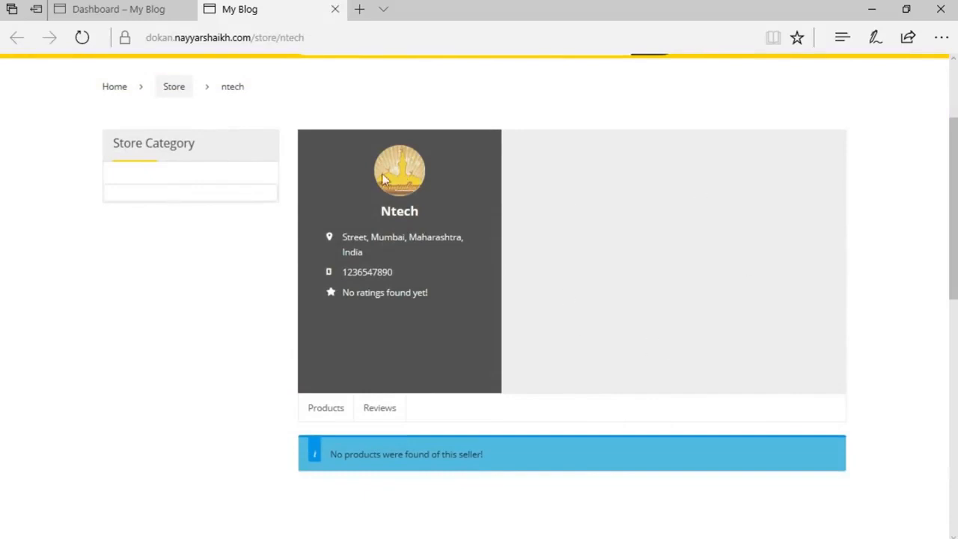
click(112, 11)
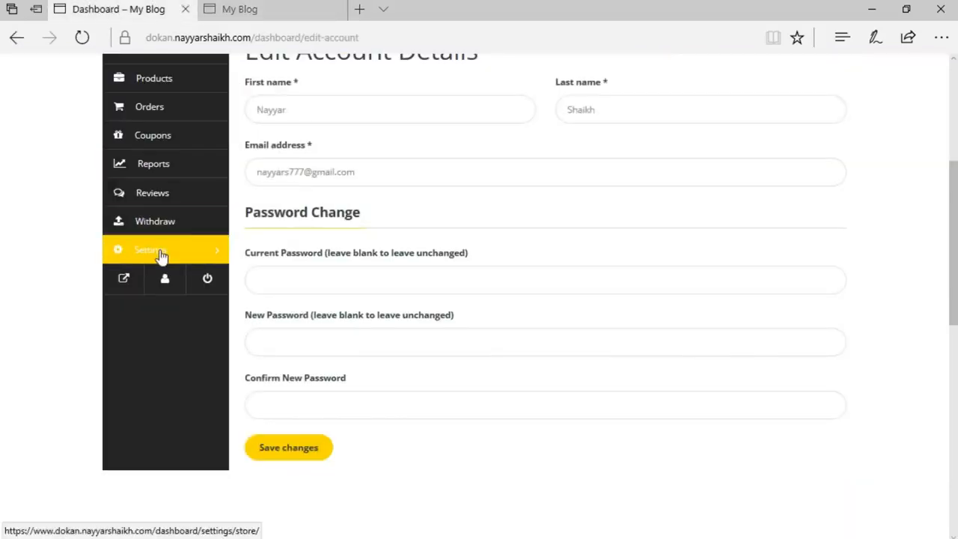
Upload banner7.jpg from the MultiVendor folder as the Ntech store banner, shifting the crop box right
click(168, 256)
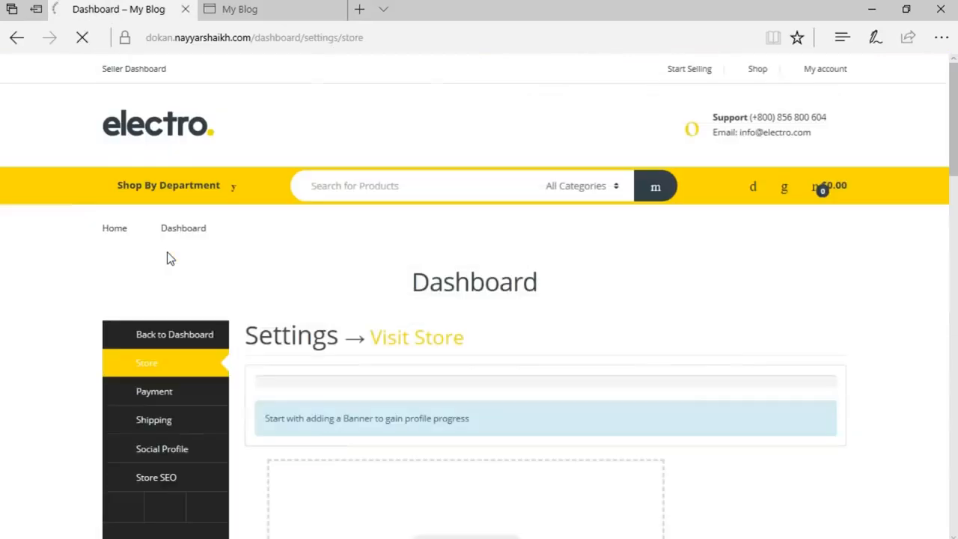
scroll(240, 274, down, 1)
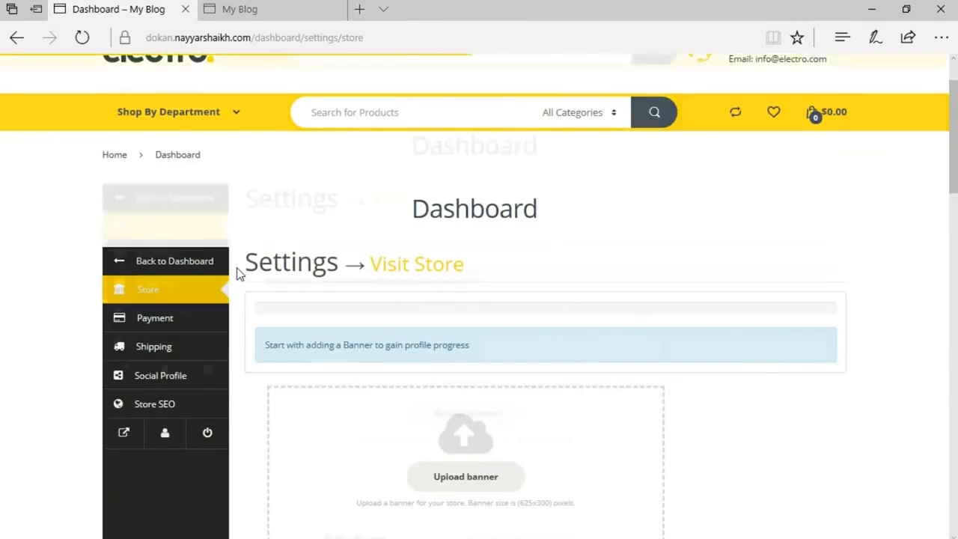
scroll(240, 274, down, 3)
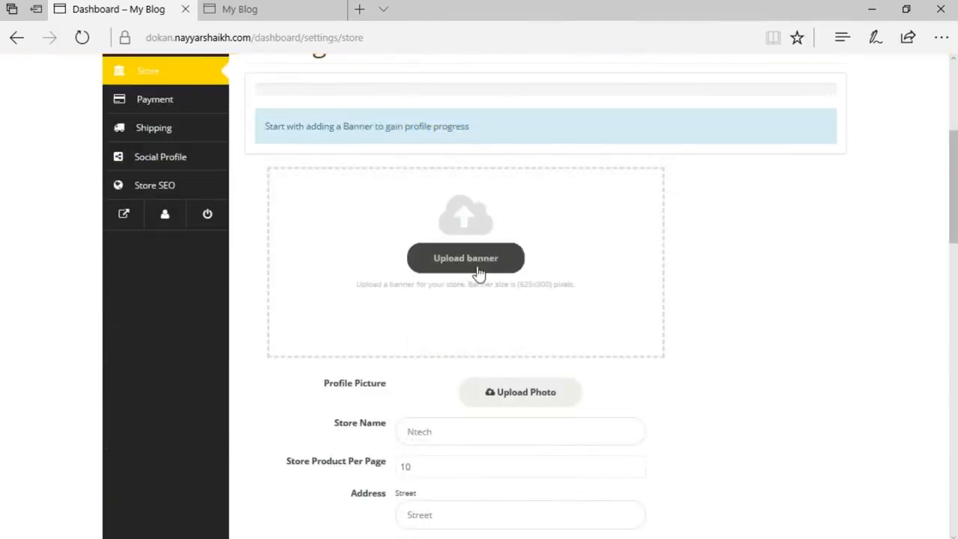
click(487, 268)
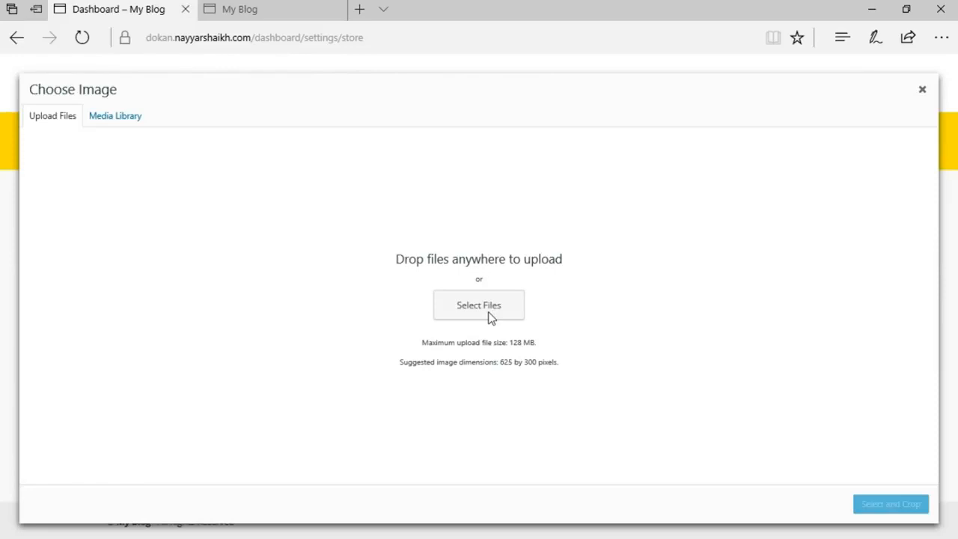
click(484, 317)
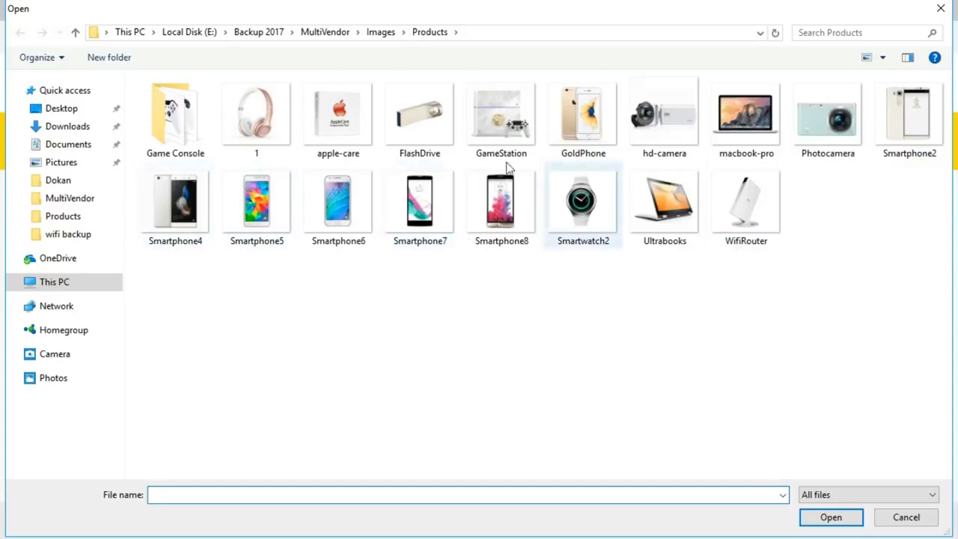
click(329, 37)
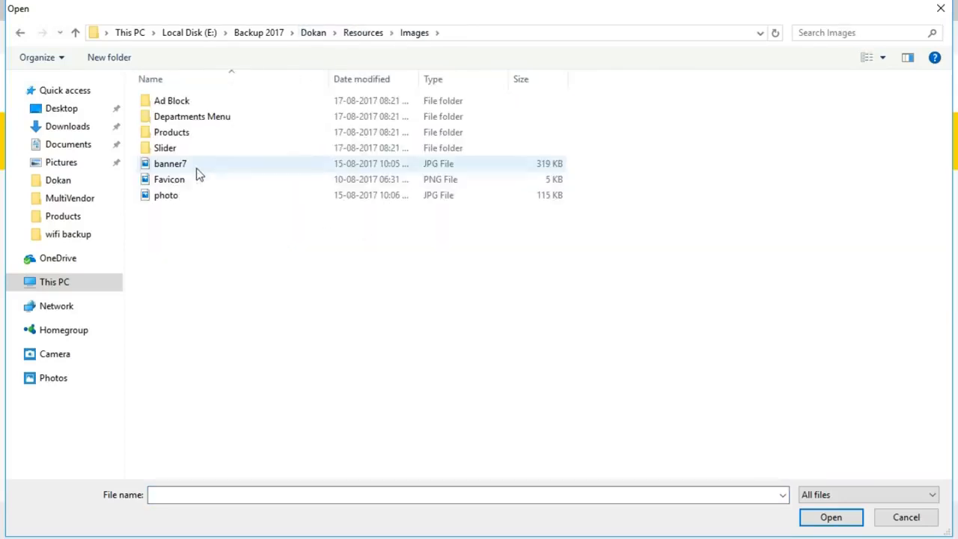
click(187, 165)
click(830, 517)
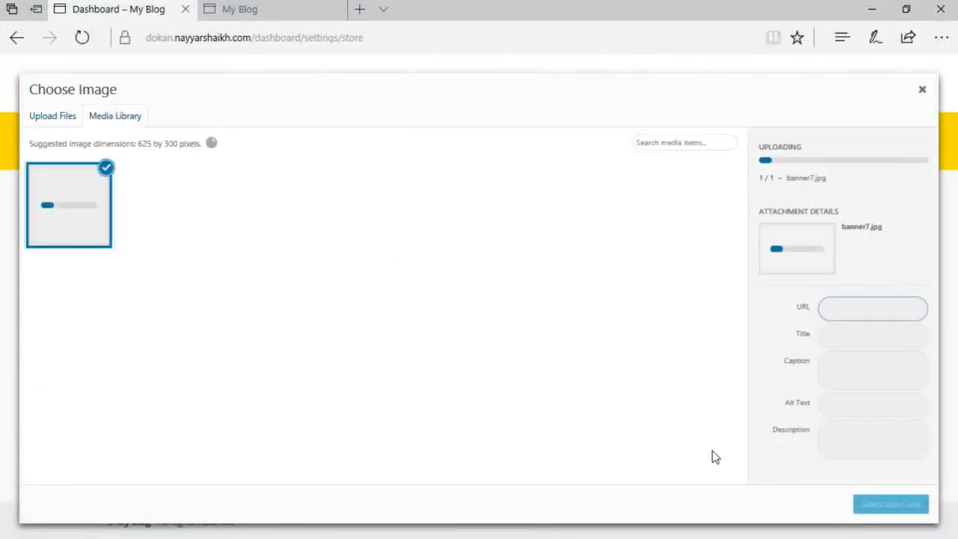
click(896, 511)
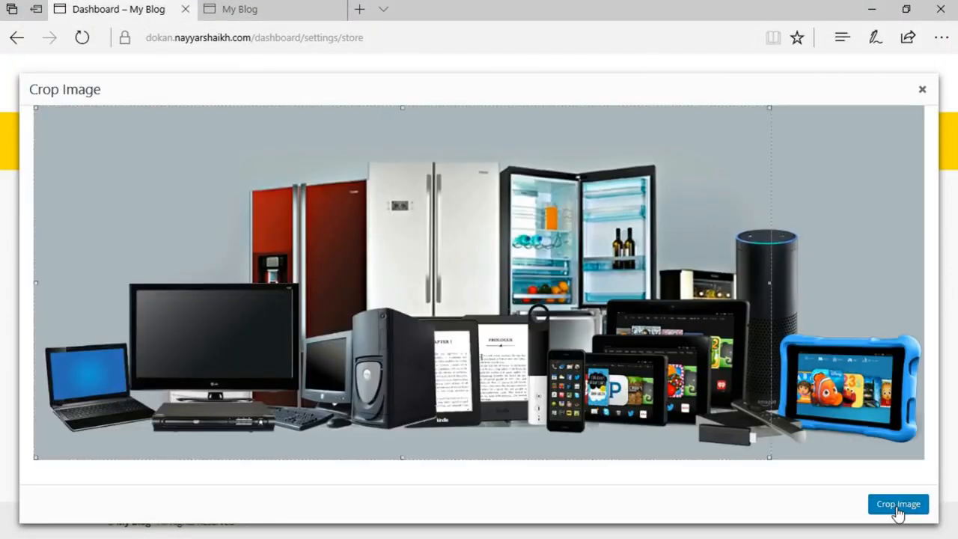
drag(563, 364, 610, 363)
click(909, 505)
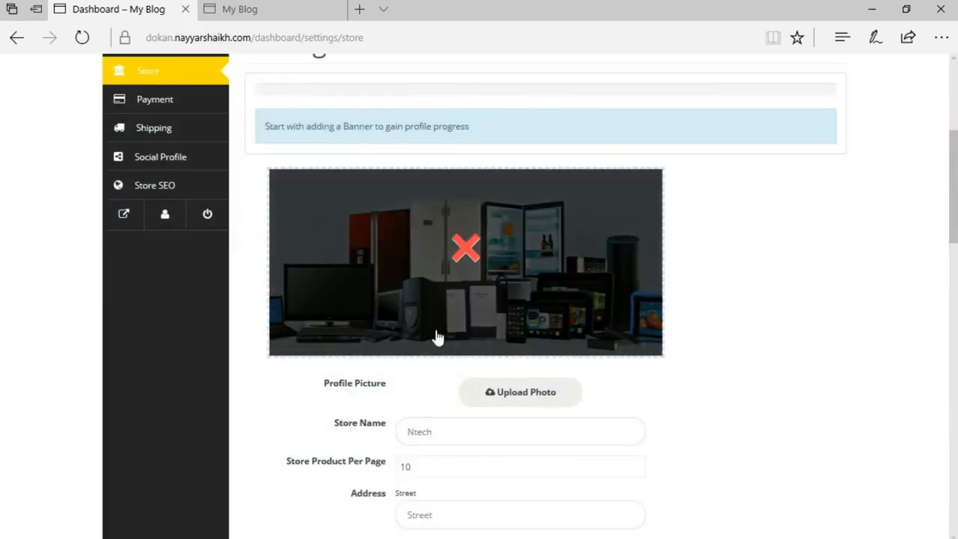
scroll(686, 334, down, 2)
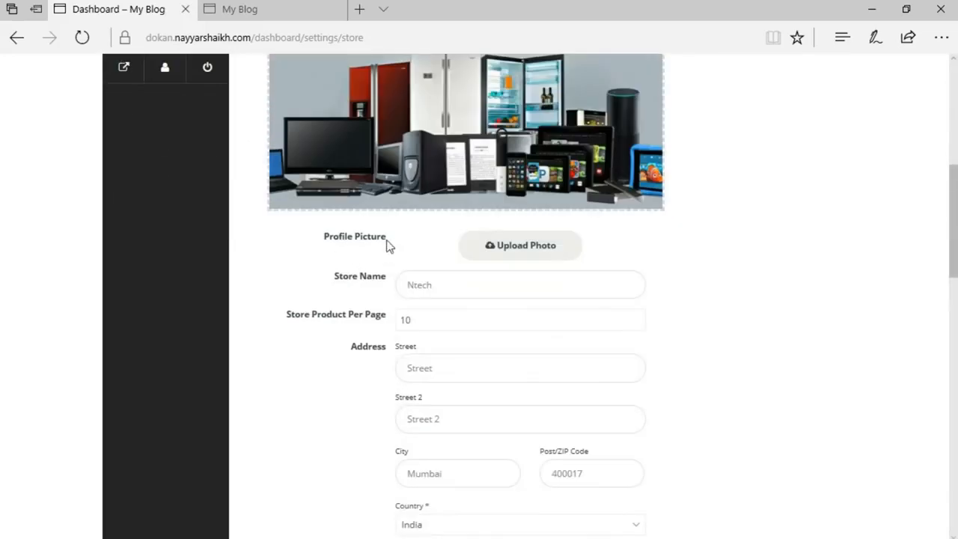
Upload a photo file as the store profile picture and crop it
click(527, 256)
click(73, 120)
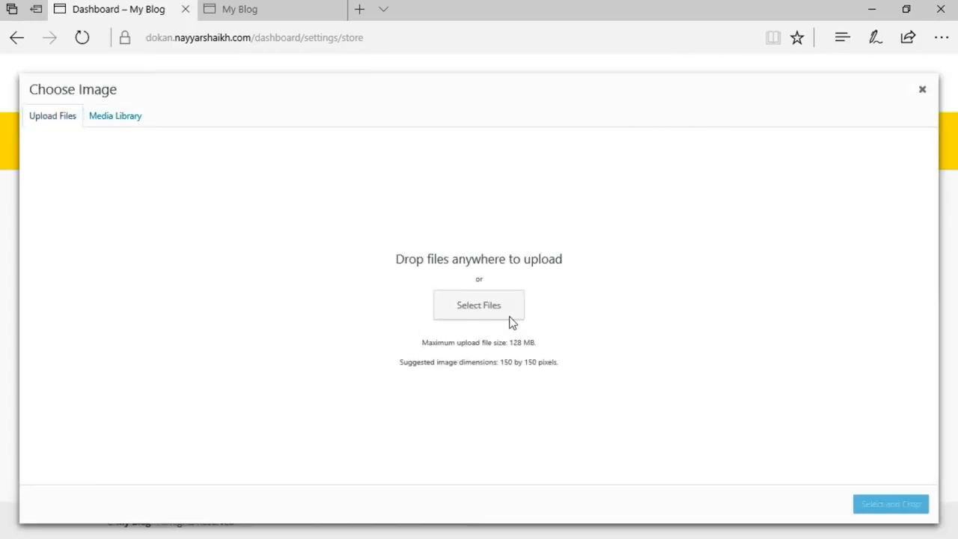
click(503, 305)
click(187, 195)
click(822, 519)
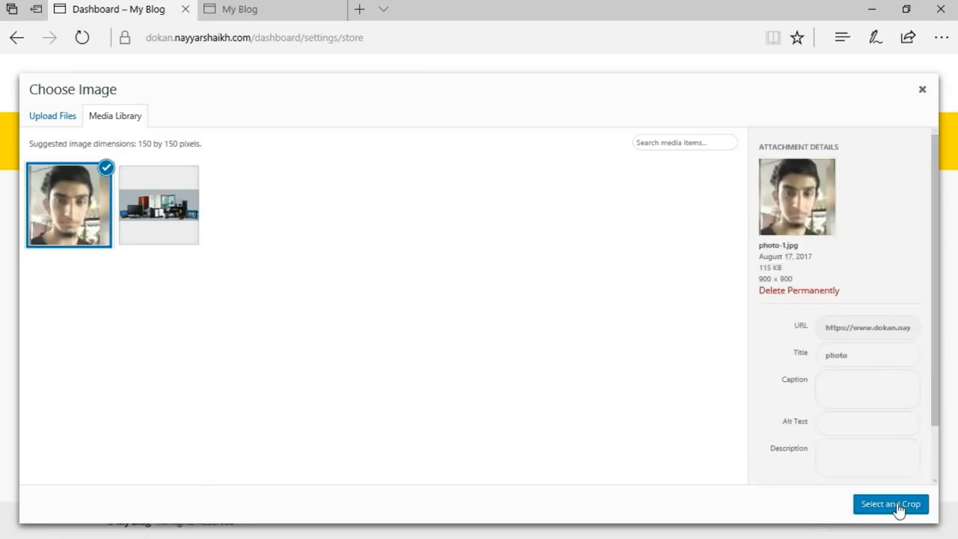
click(899, 509)
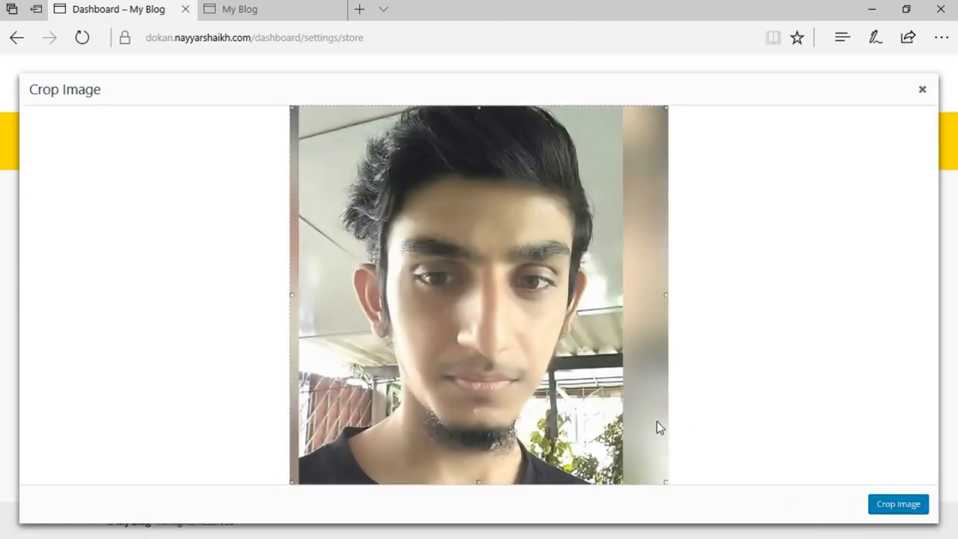
click(909, 504)
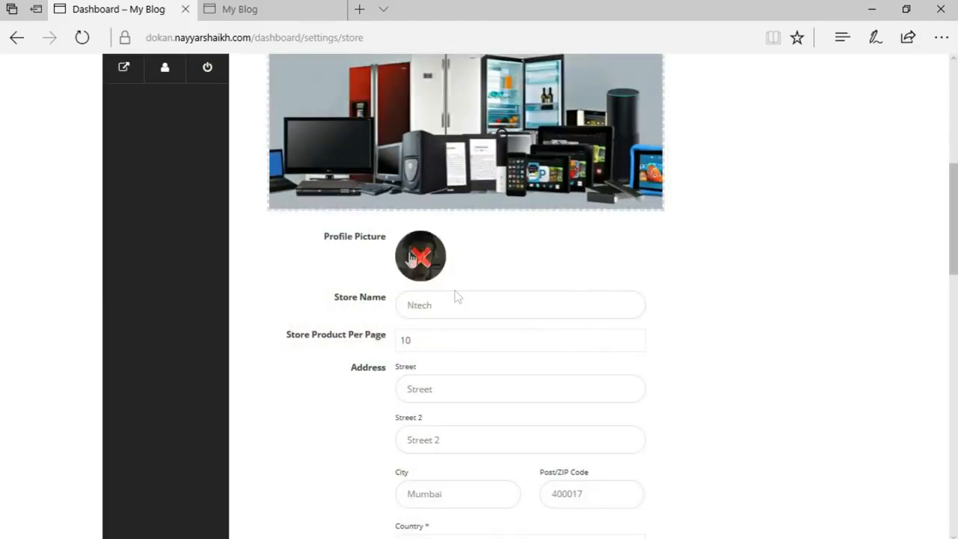
Save the store settings, bringing the profile to 75% complete
scroll(524, 284, down, 1)
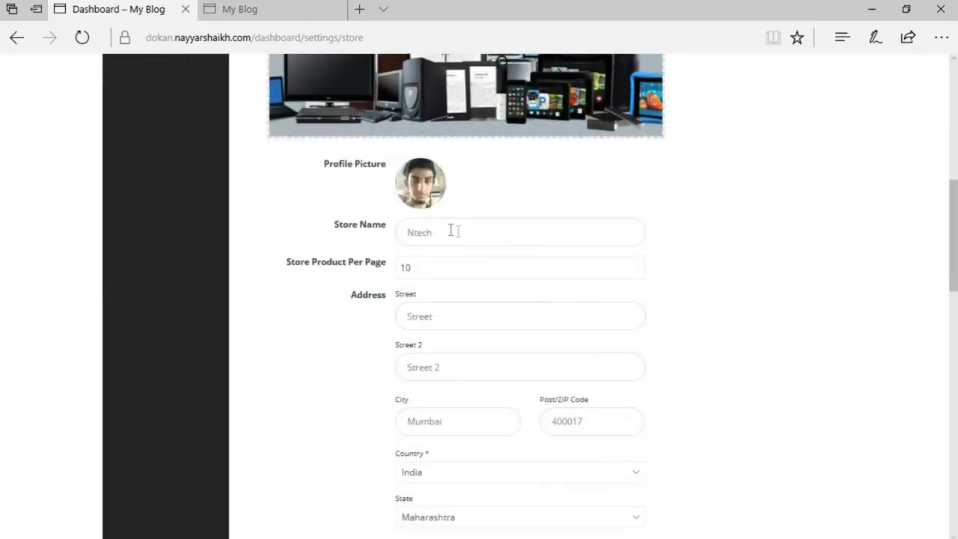
scroll(678, 314, down, 2)
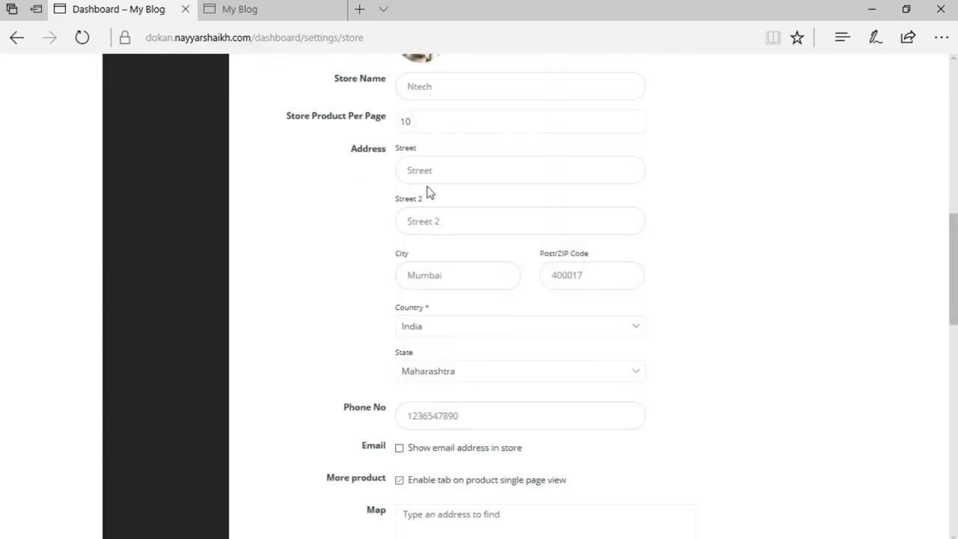
scroll(494, 315, down, 2)
scroll(689, 314, down, 2)
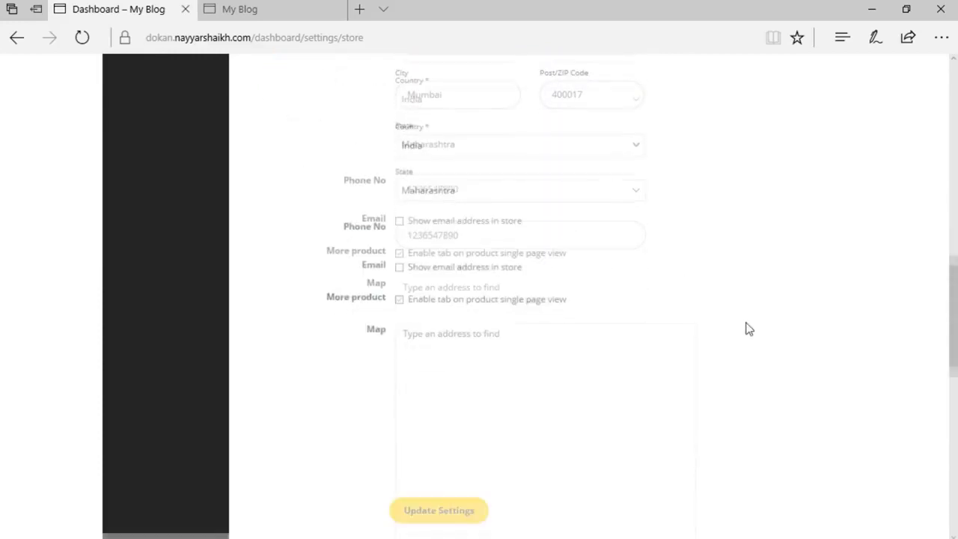
click(439, 454)
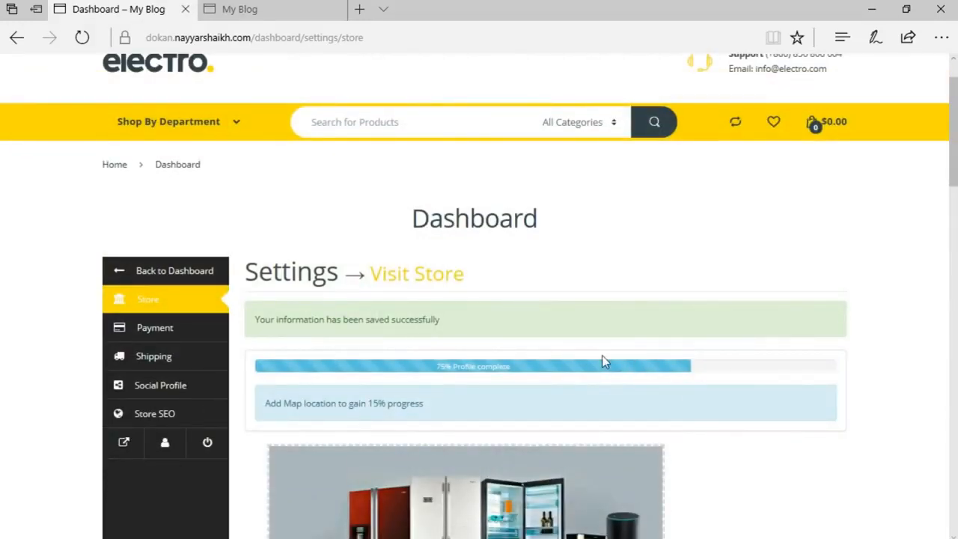
Go from the vendor dashboard to Products and start a new product
click(174, 277)
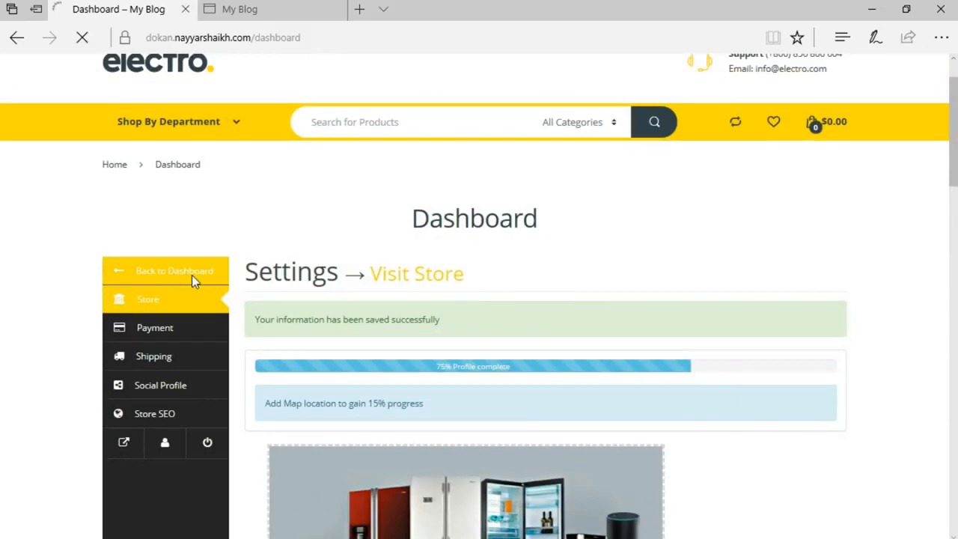
scroll(768, 314, down, 2)
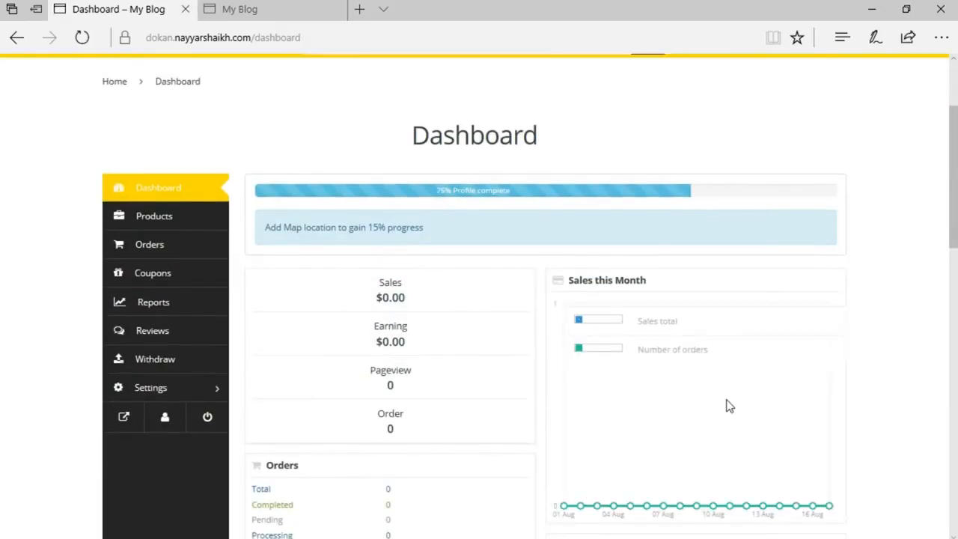
scroll(727, 404, down, 3)
scroll(727, 407, up, 5)
scroll(727, 407, down, 1)
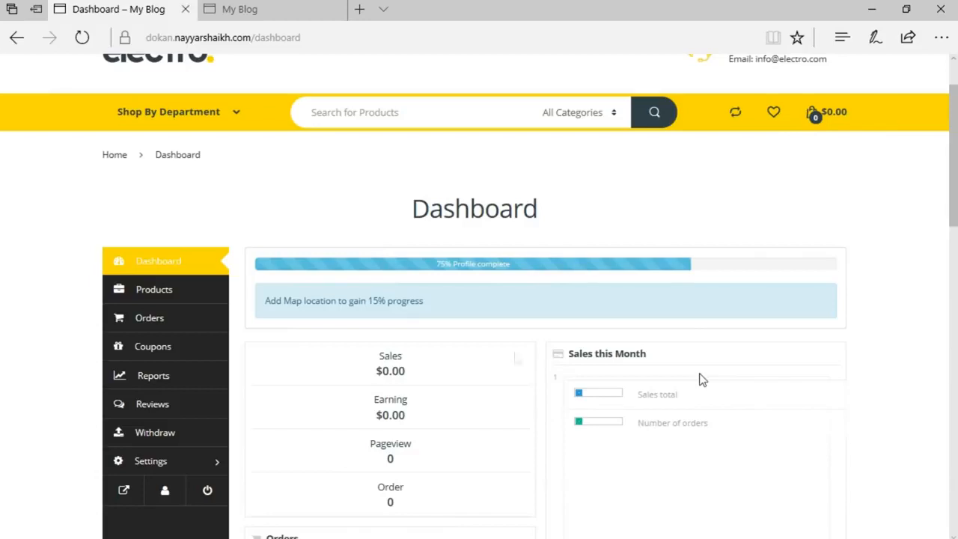
click(172, 293)
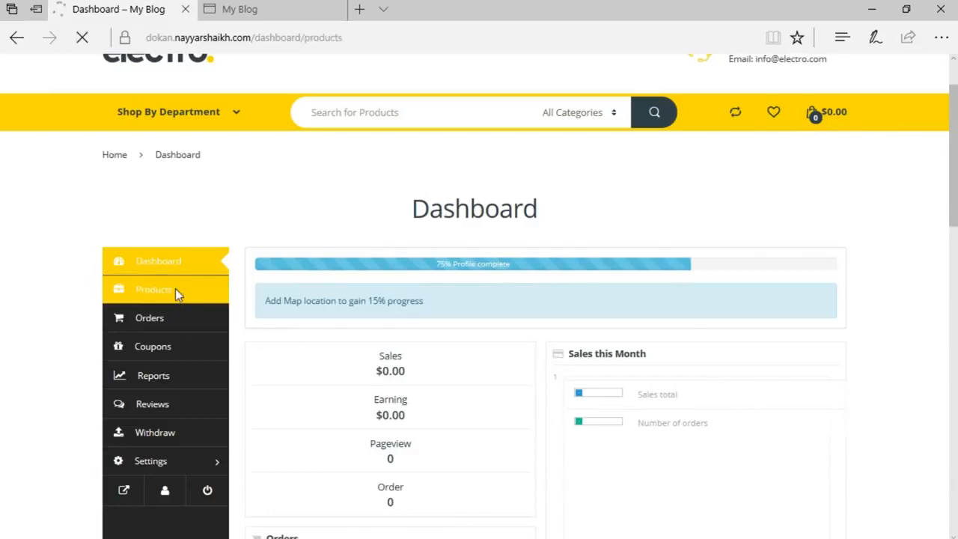
scroll(836, 344, down, 2)
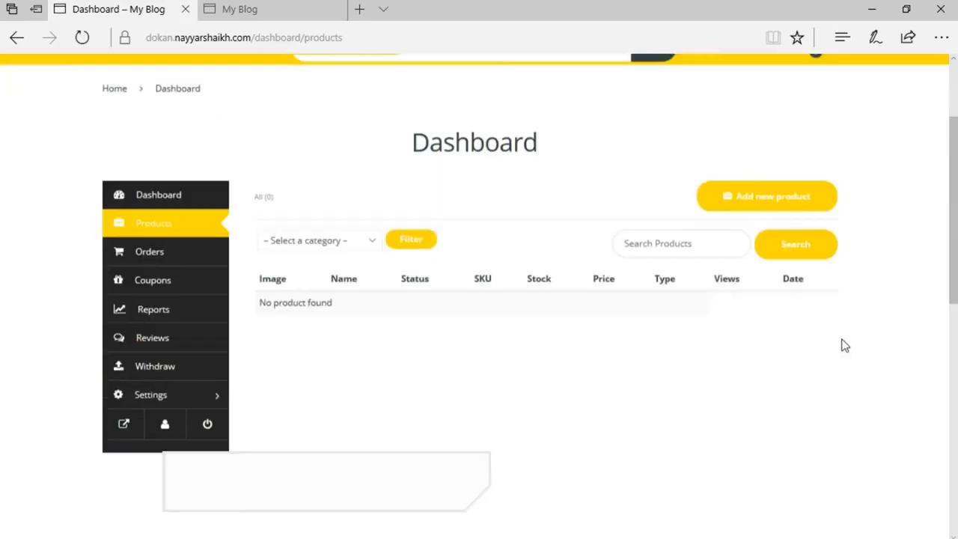
click(758, 201)
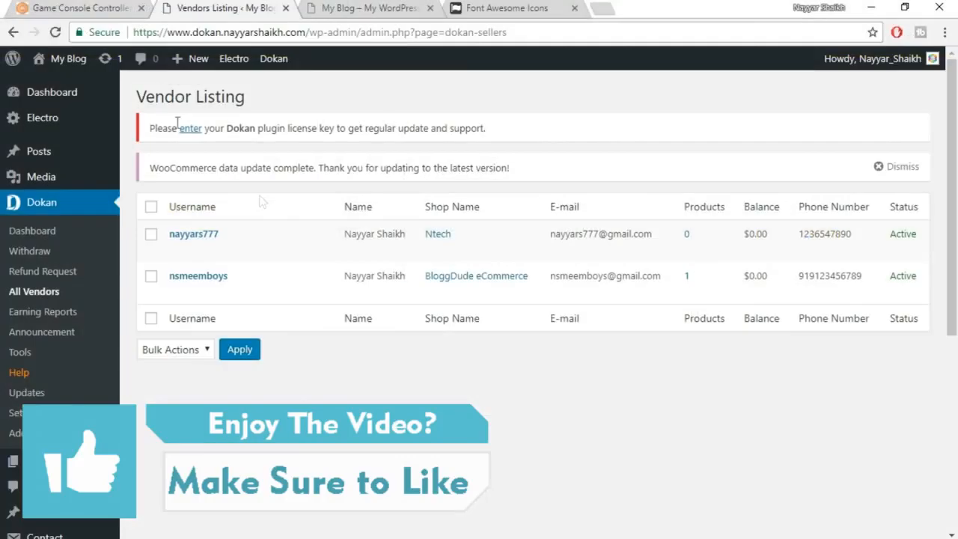
Copy the storefront title 'Game Console Controller + USB 3.0 Cable' into the product name
click(100, 8)
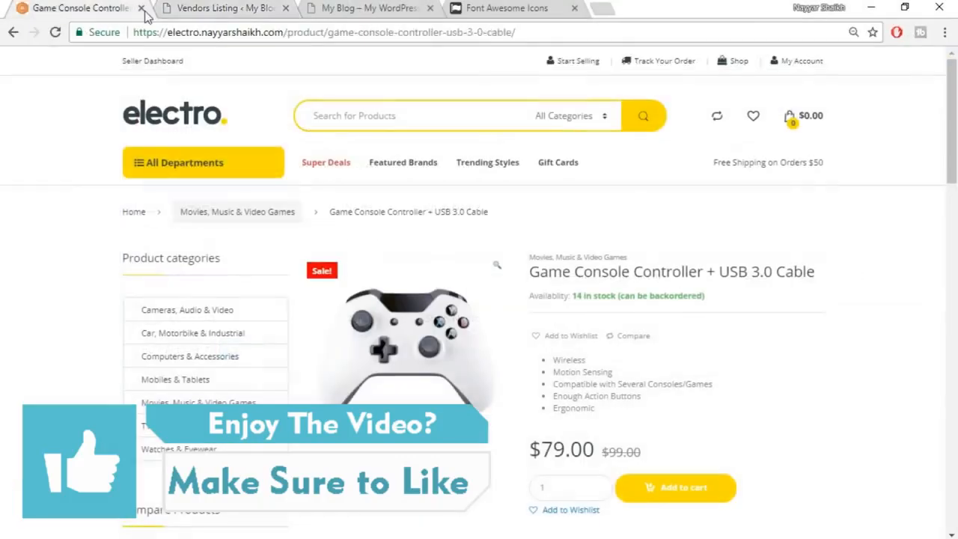
drag(529, 278, 820, 279)
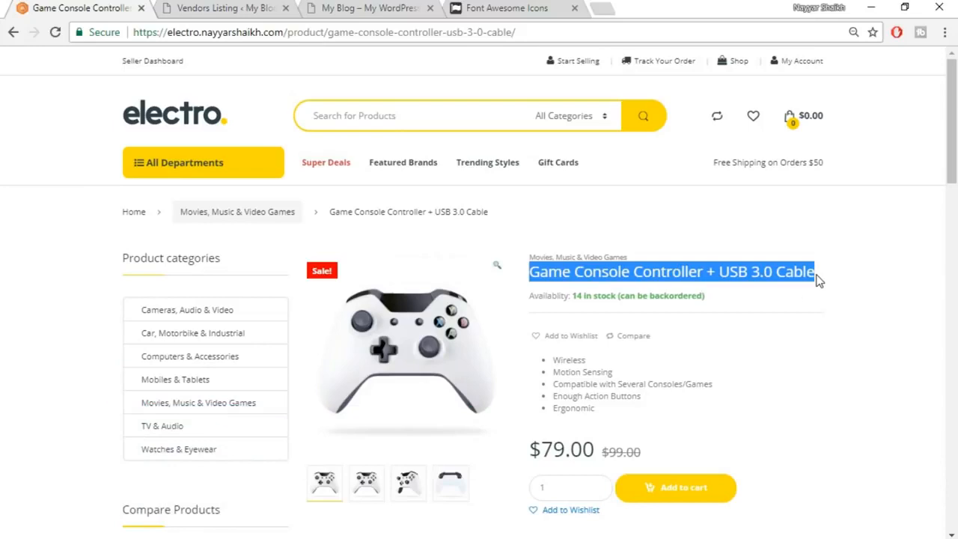
click(423, 538)
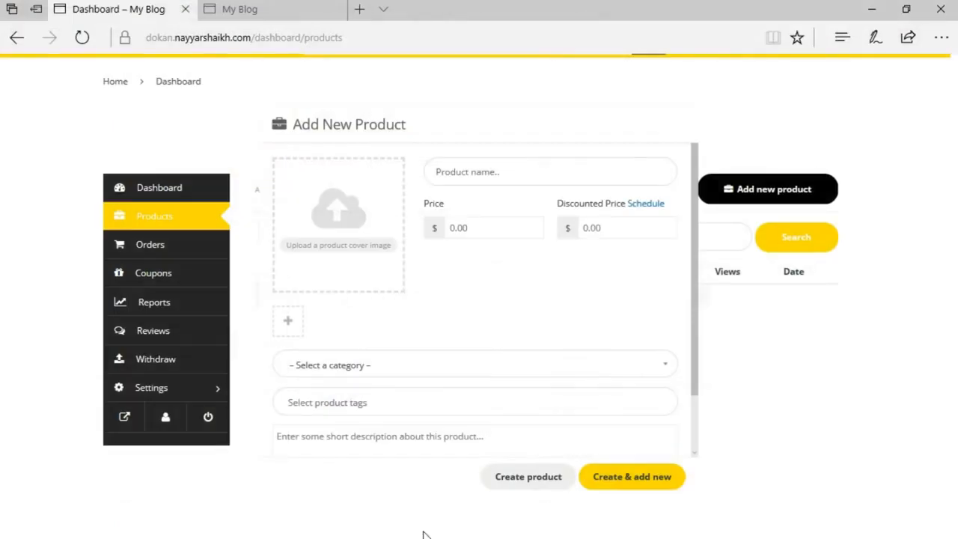
click(512, 173)
text(Game Console Controller + USB 3.0 Cable)
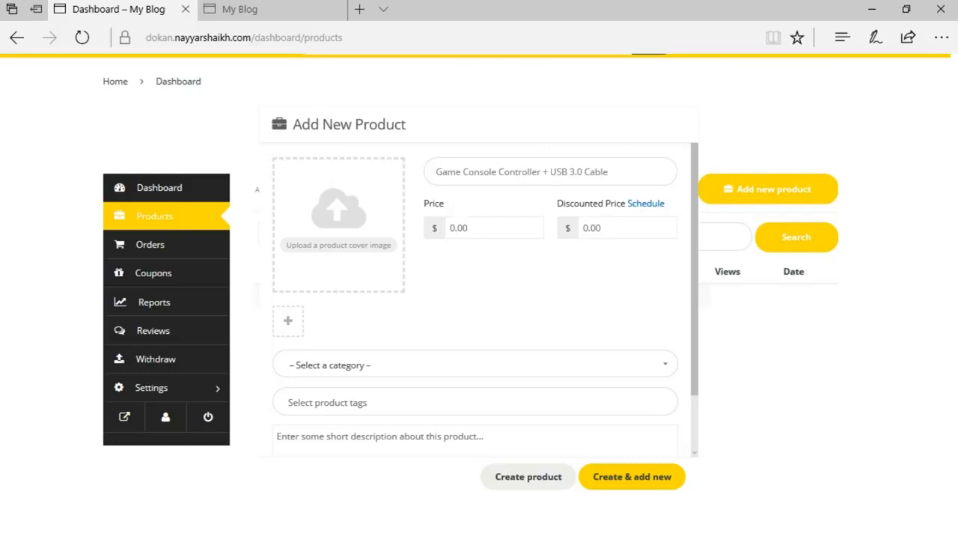
click(451, 533)
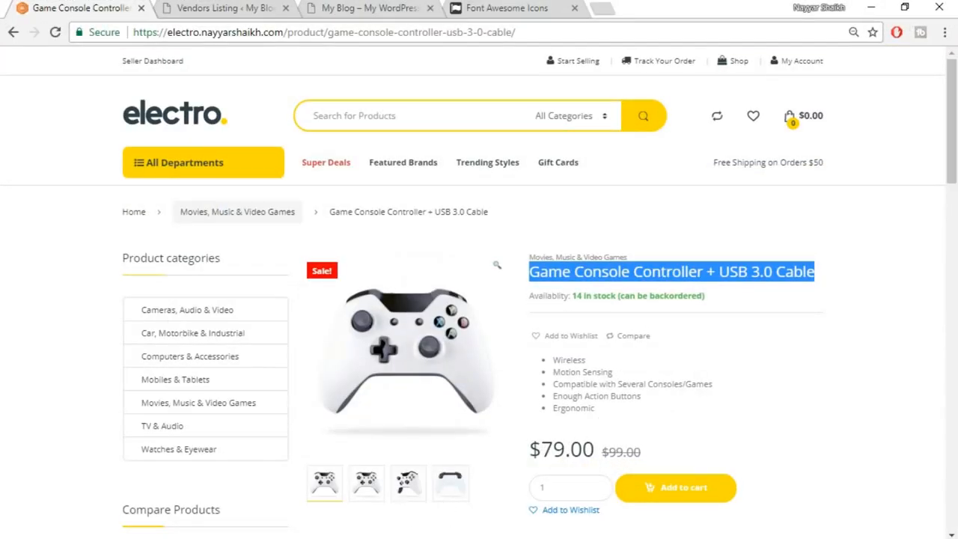
key(alt+Tab)
Set the price to 99 and the discounted price to 79
click(501, 235)
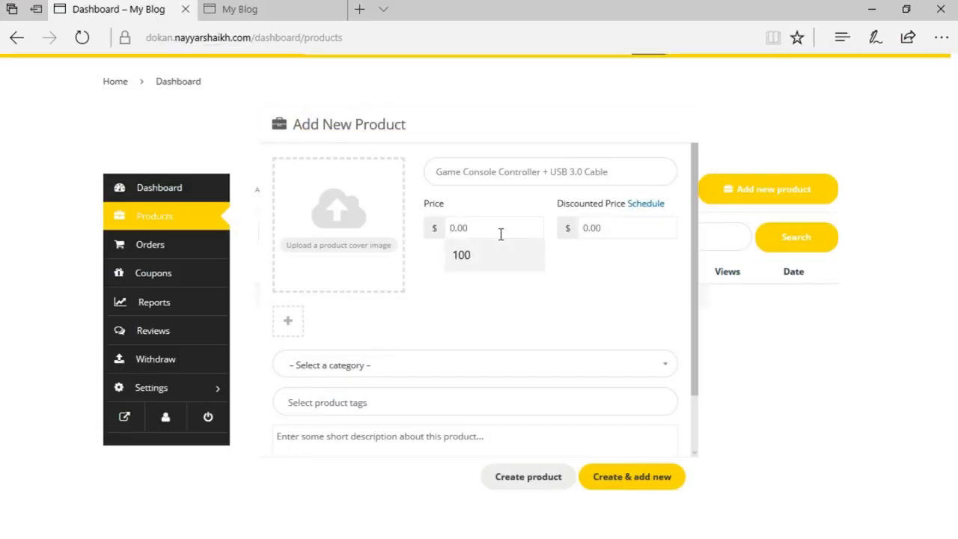
text(99)
click(626, 229)
text(79)
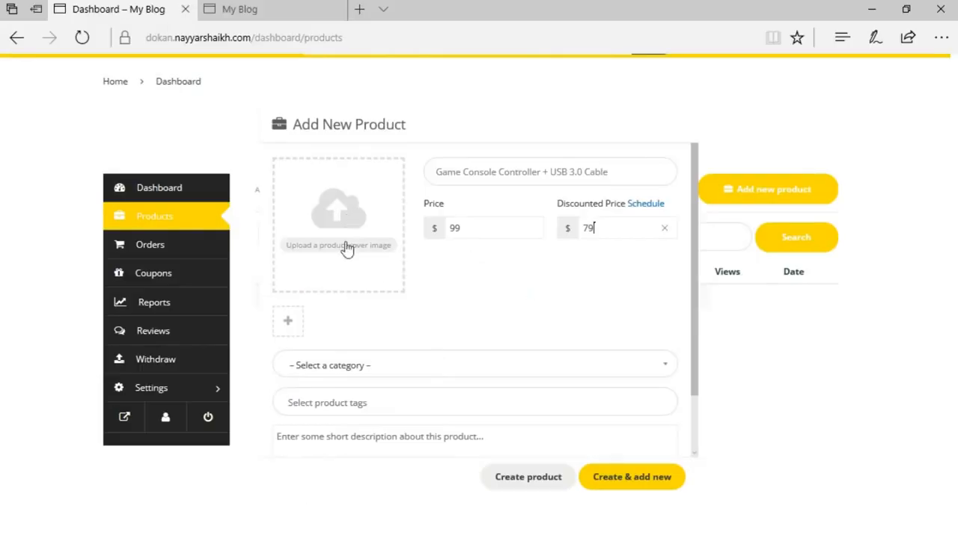
Upload GamePad.jpg from Products > Game Console and set it as the product's featured cover image
click(347, 248)
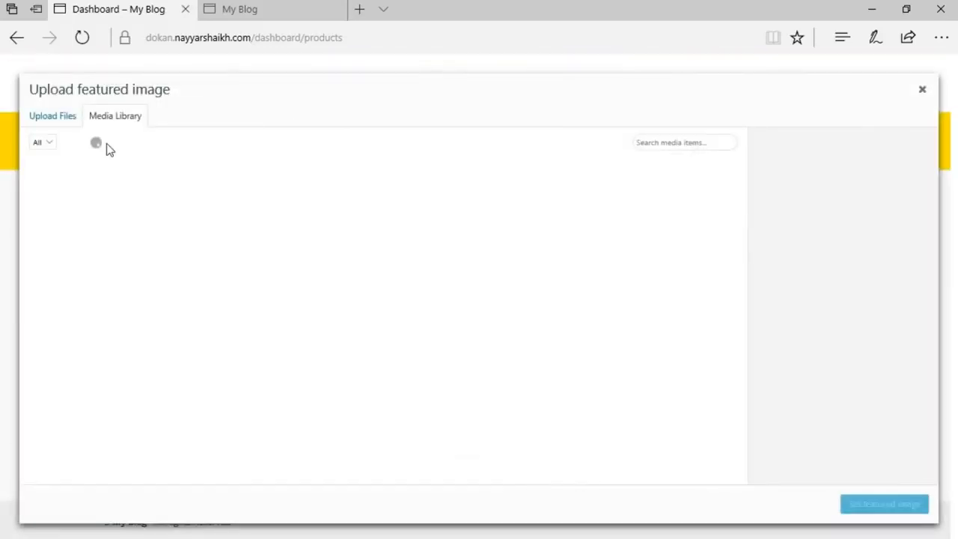
click(49, 119)
click(481, 314)
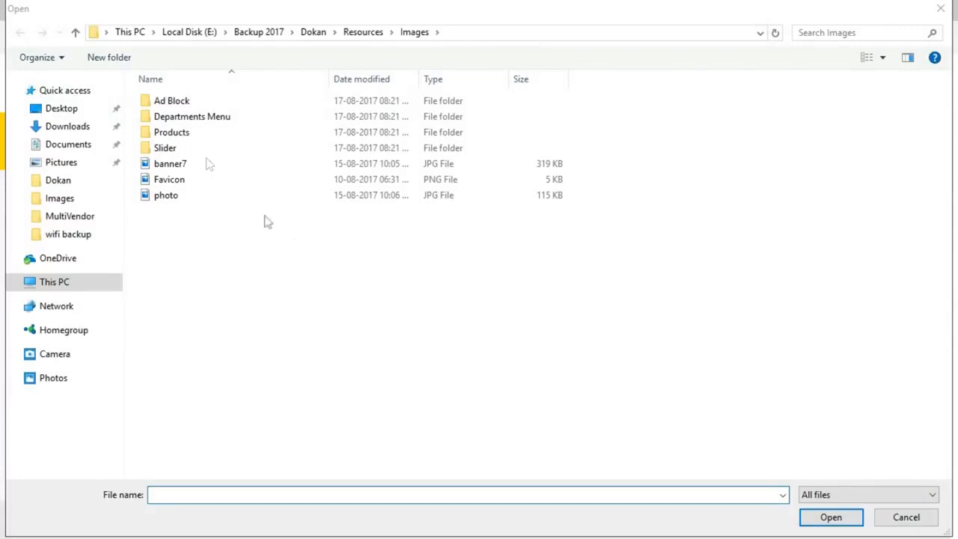
double_click(193, 139)
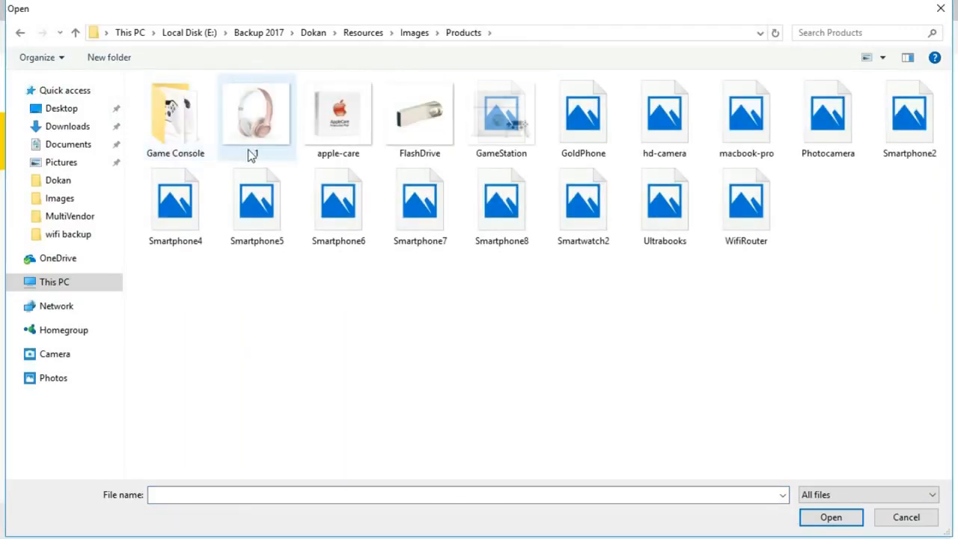
double_click(196, 140)
click(195, 139)
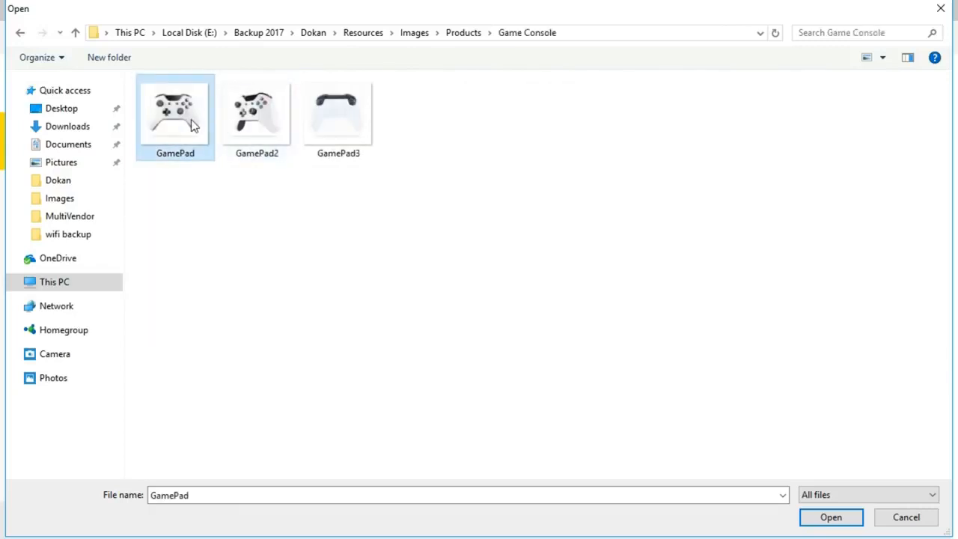
click(832, 519)
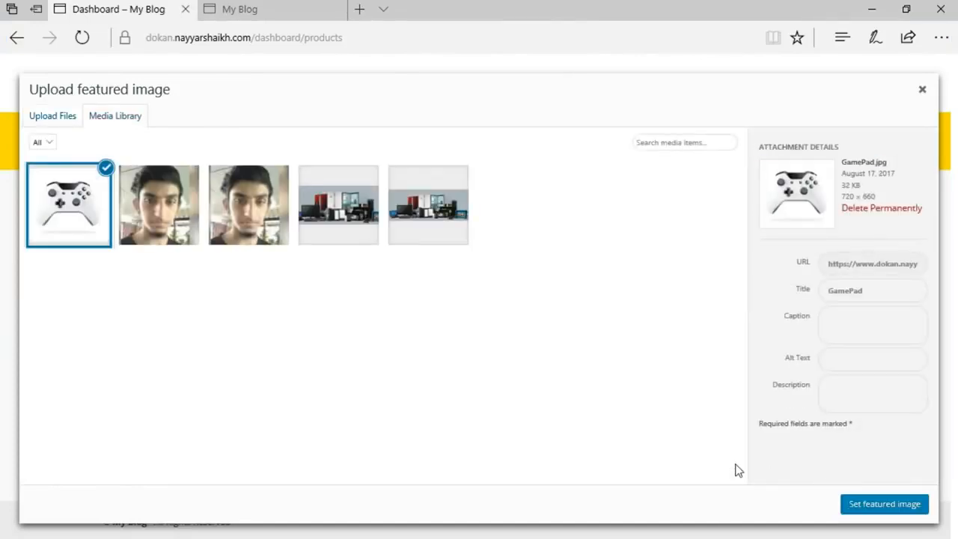
click(877, 505)
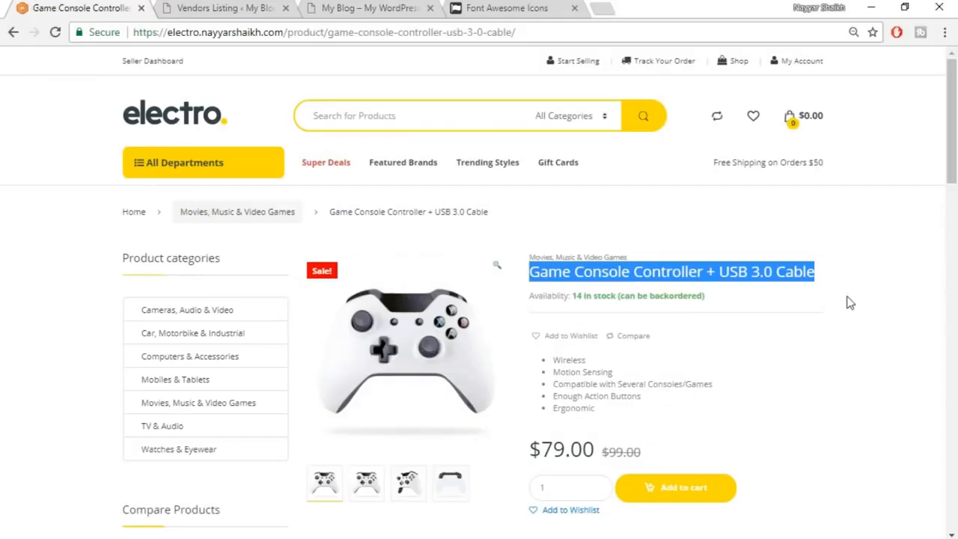
Upload GamePad, GamePad2 and GamePad3 together and add all three to the product gallery
scroll(861, 300, down, 2)
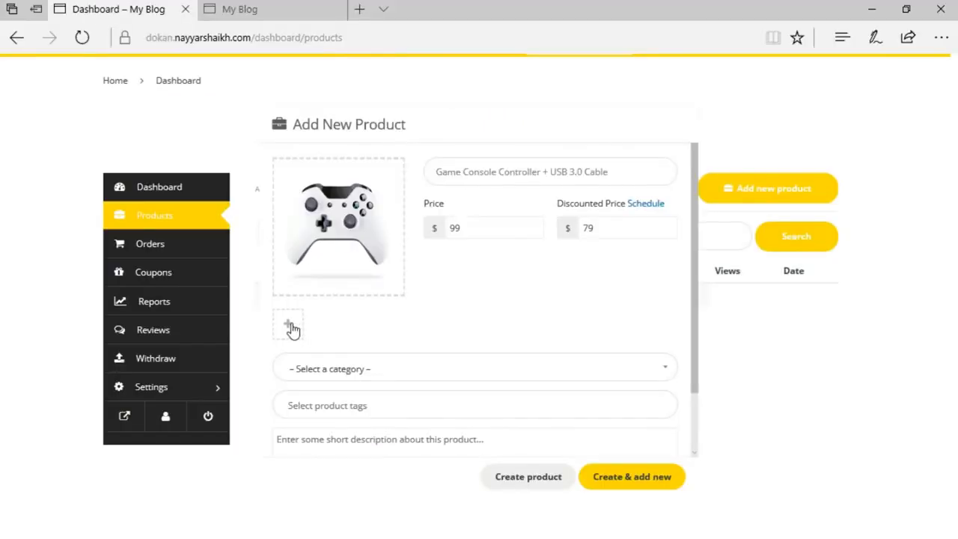
click(292, 330)
click(64, 117)
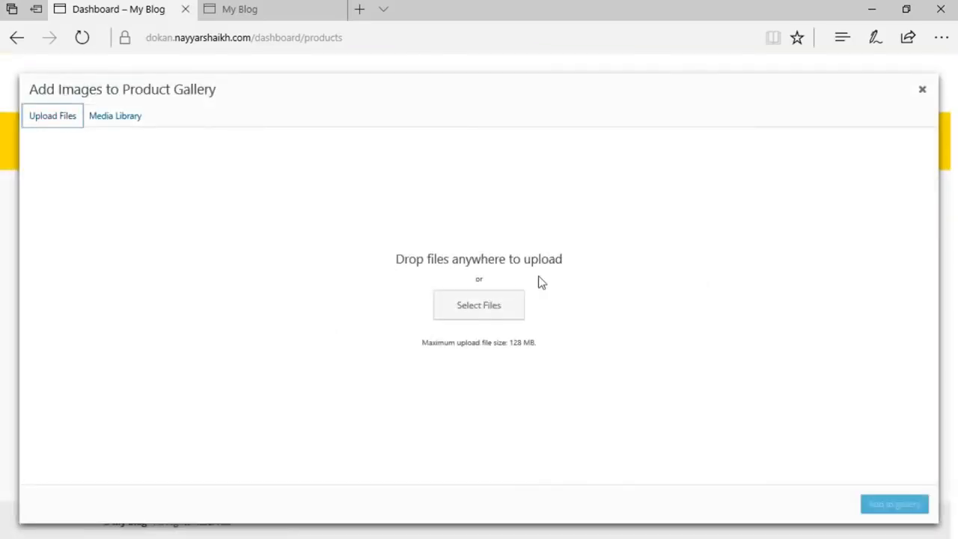
click(500, 315)
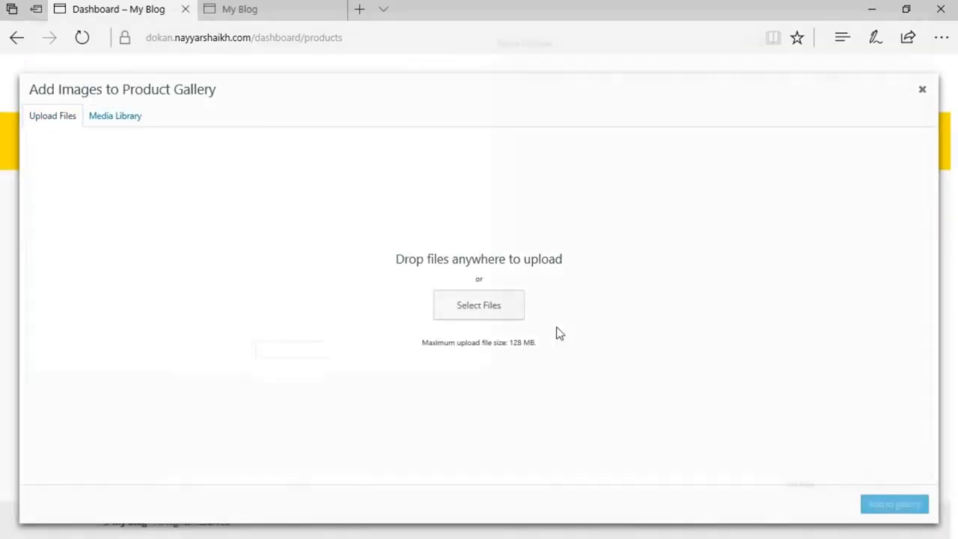
click(257, 119)
ctrl+click(175, 116)
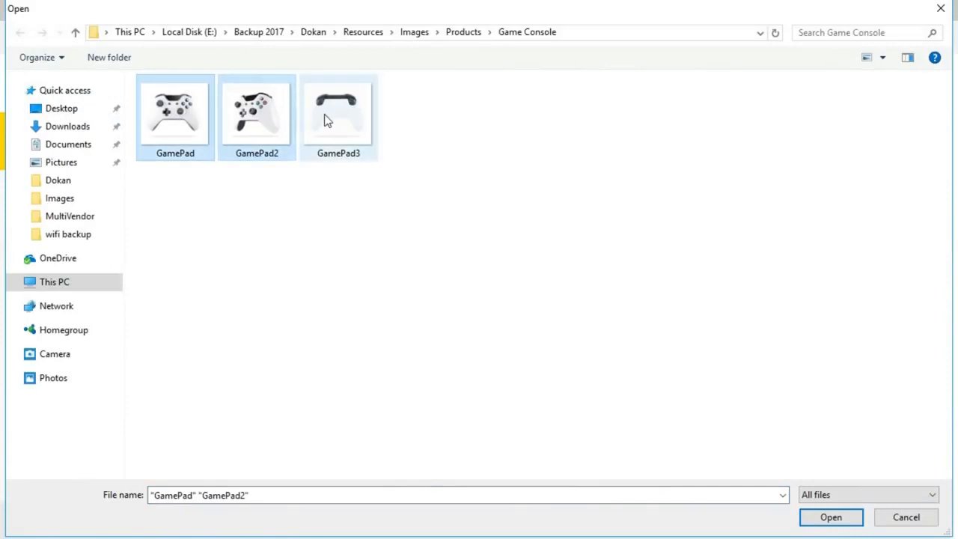
ctrl+click(327, 120)
click(849, 519)
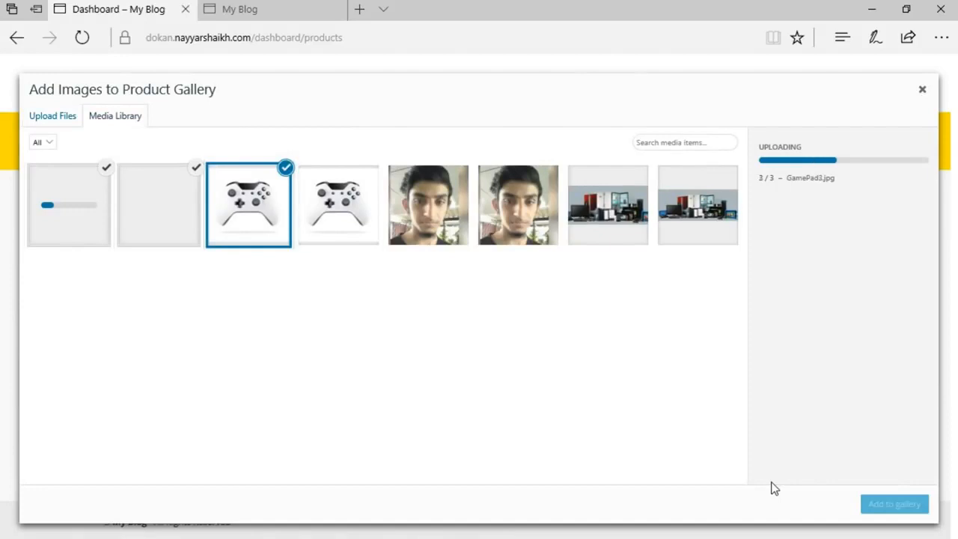
click(906, 506)
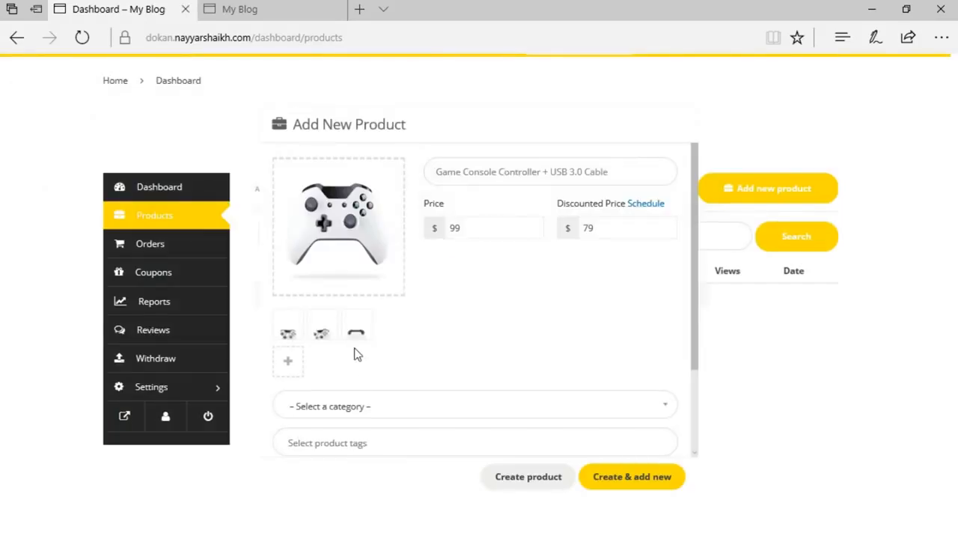
scroll(528, 337, down, 1)
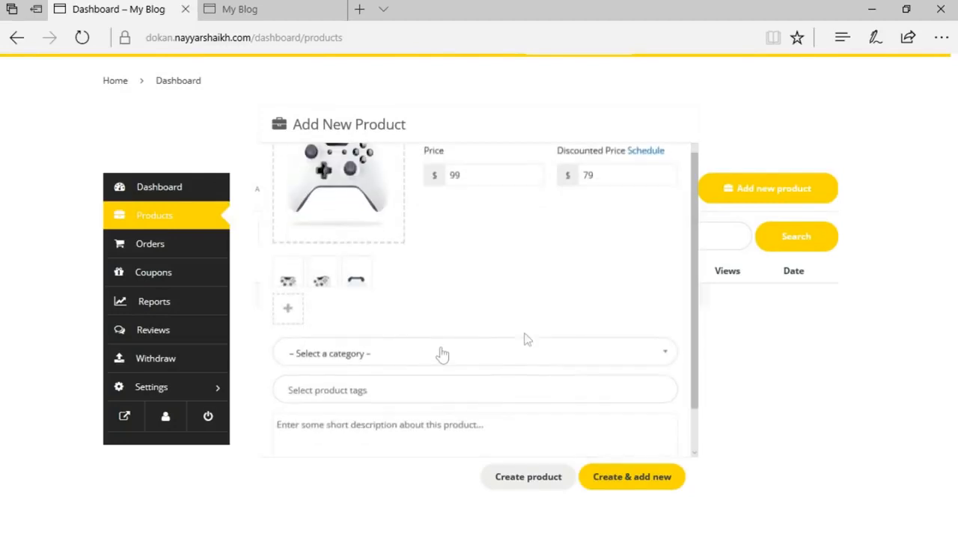
Assign the Computer & Accessories category to the new product
click(402, 353)
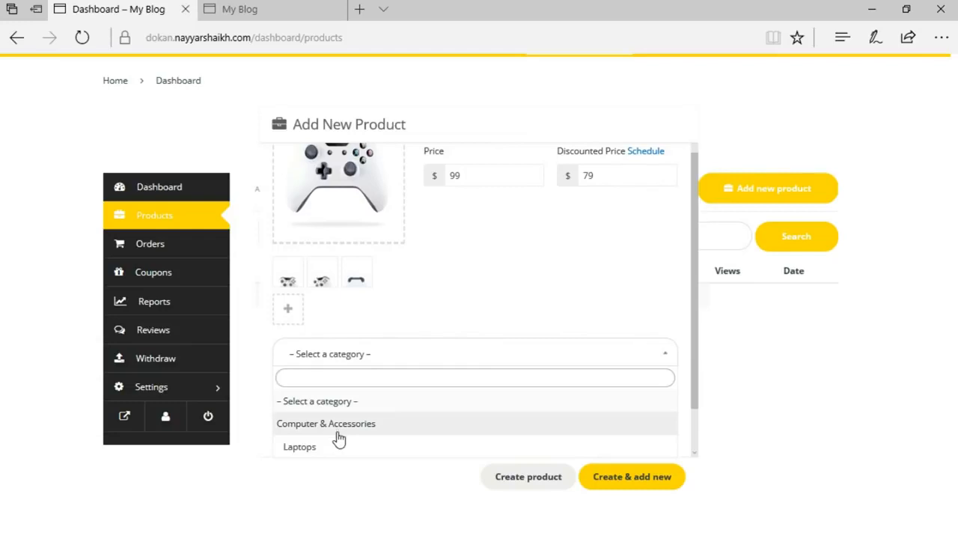
click(385, 425)
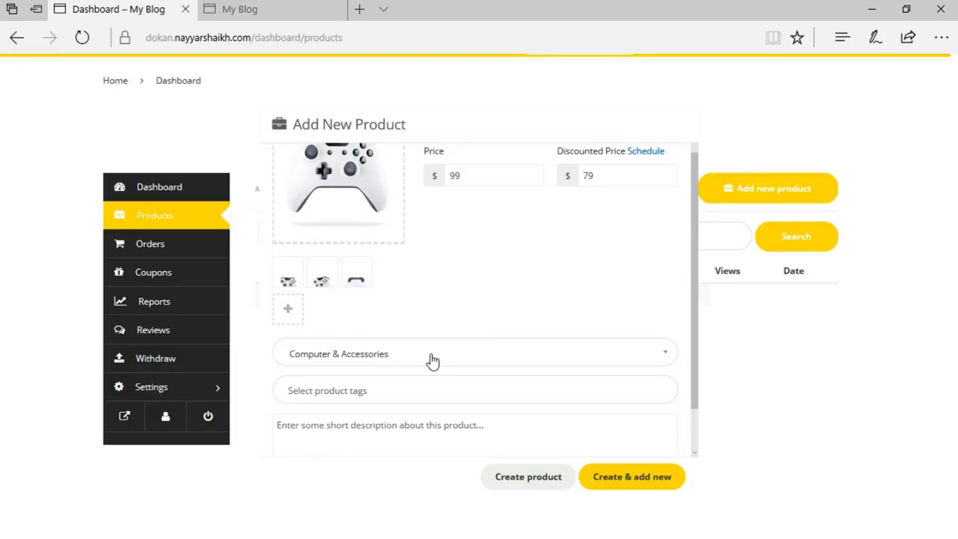
scroll(524, 367, down, 1)
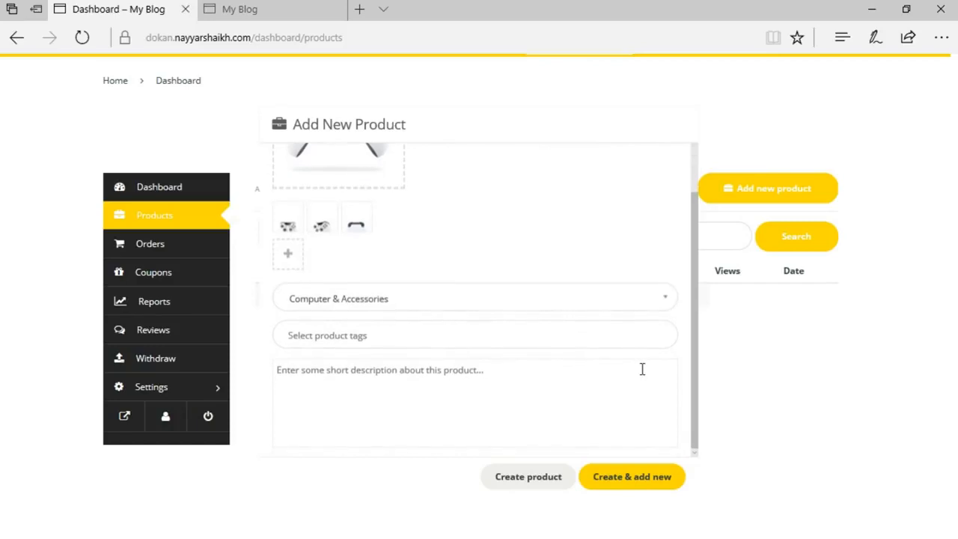
Copy the five feature bullets, Wireless to Ergonomic, from the demo product into the Short Description
click(405, 396)
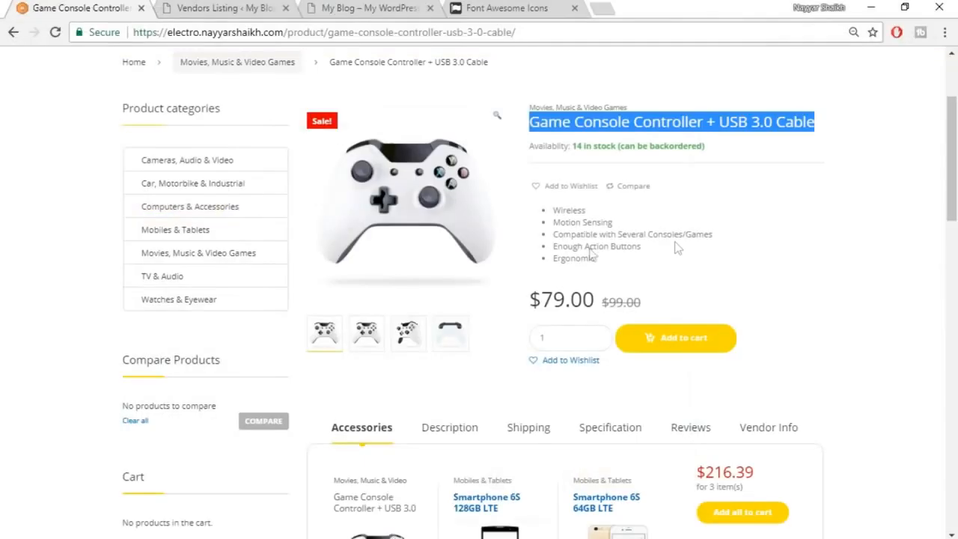
click(639, 227)
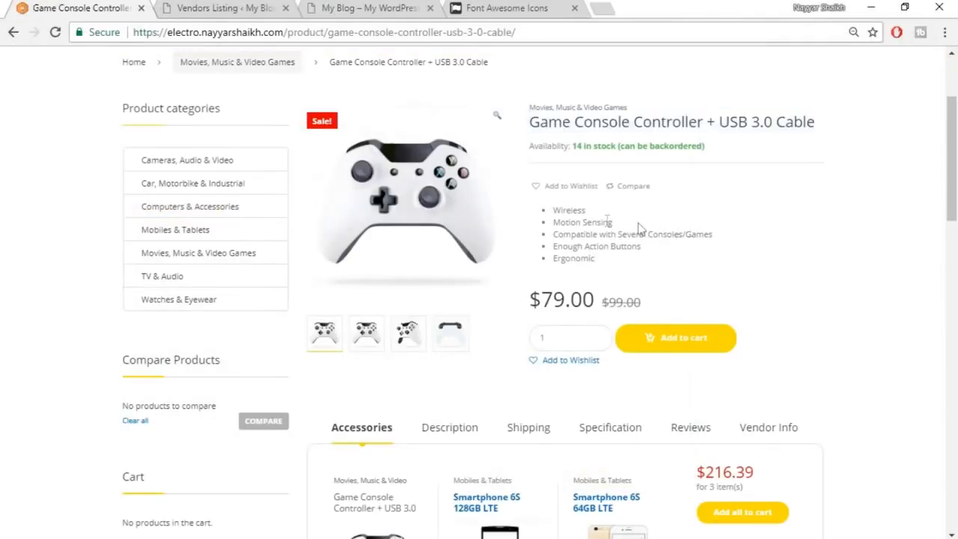
drag(549, 210, 650, 261)
key(ctrl+c)
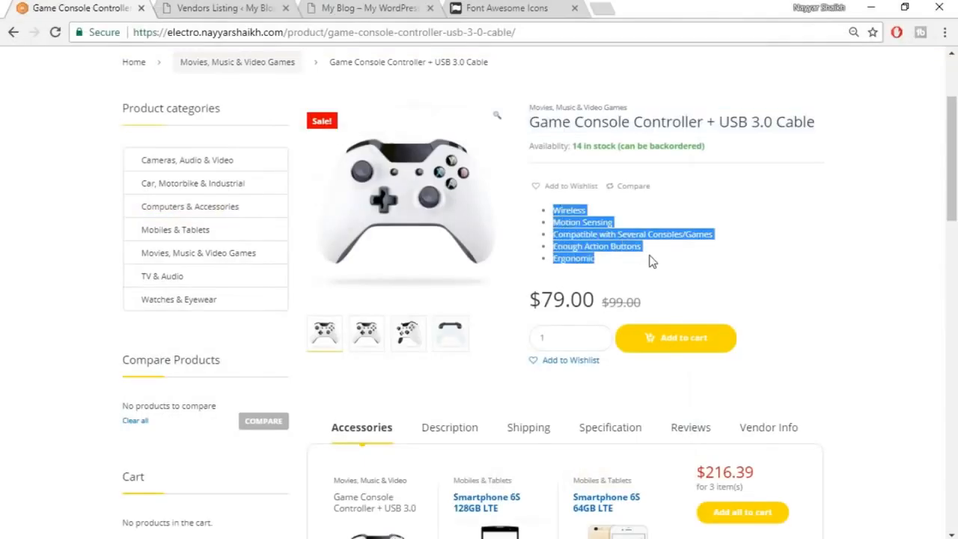
click(414, 537)
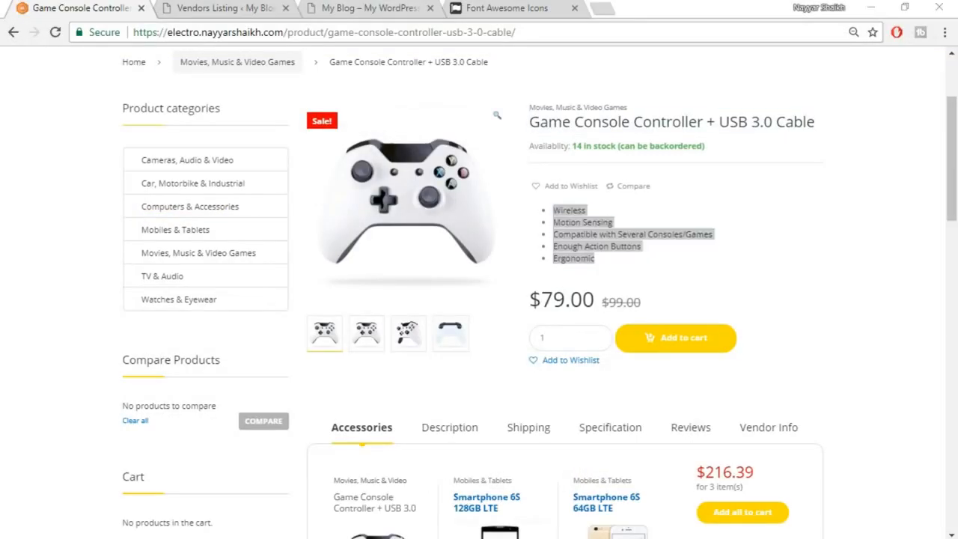
click(387, 432)
key(ctrl+v)
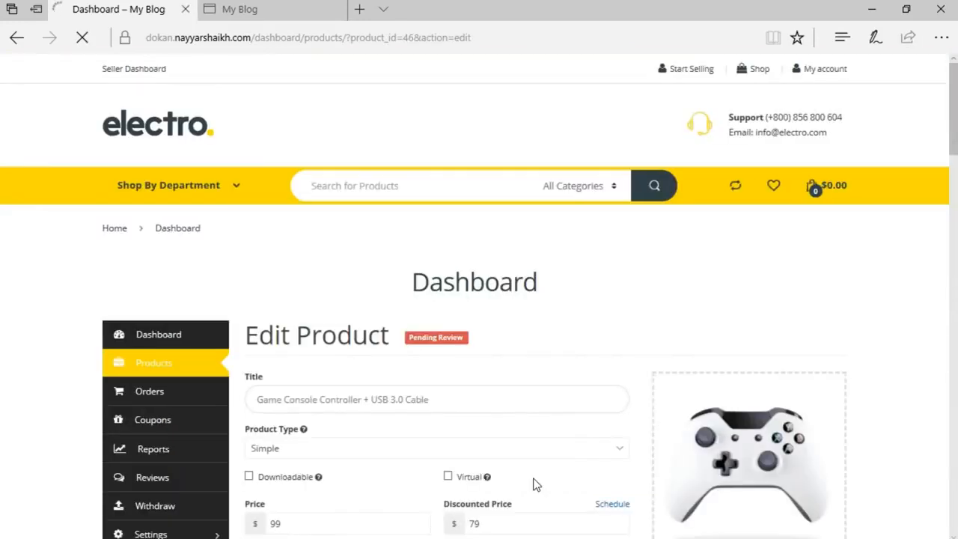
scroll(550, 463, down, 3)
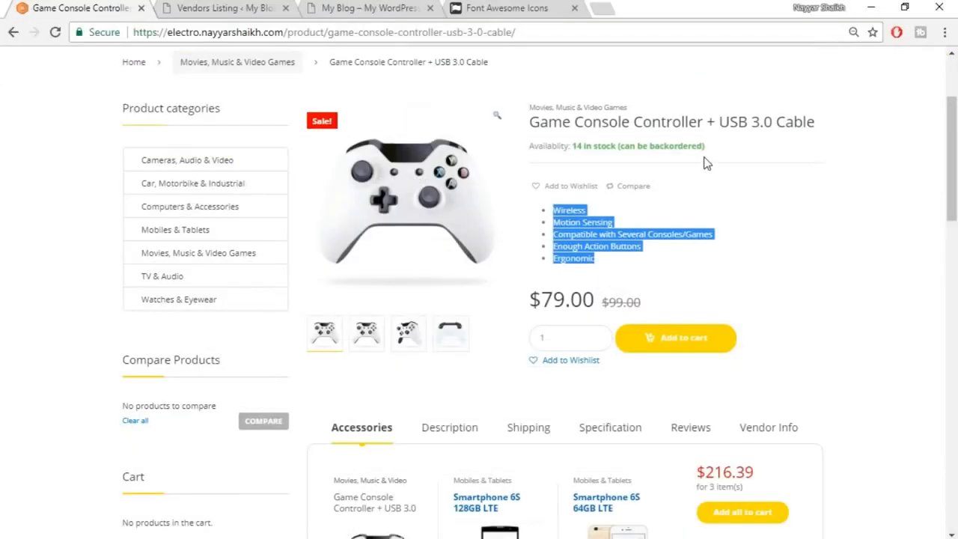
Open Products > Categories in WordPress admin, checking the demo product's category along the way
click(218, 6)
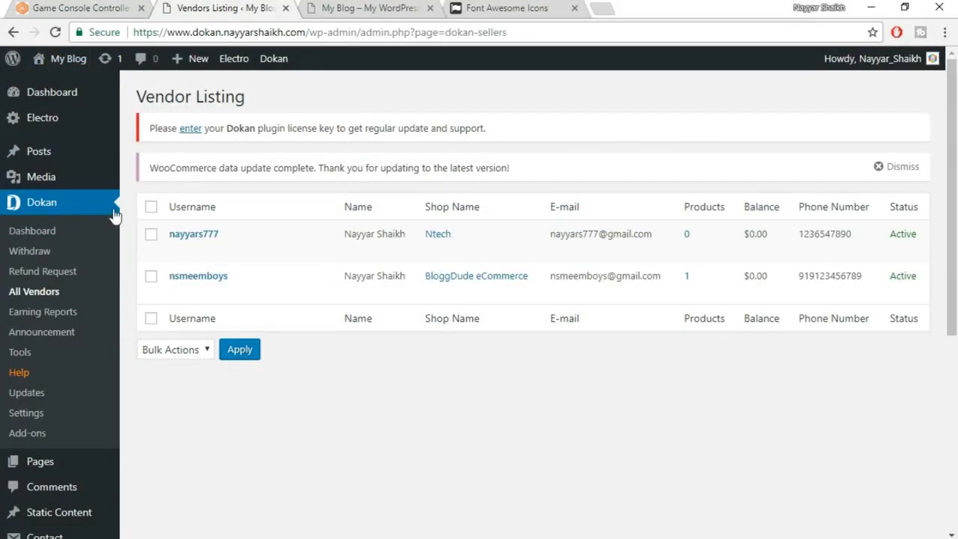
scroll(107, 299, down, 2)
mouse_move(12, 435)
scroll(67, 437, down, 1)
mouse_move(28, 374)
click(173, 421)
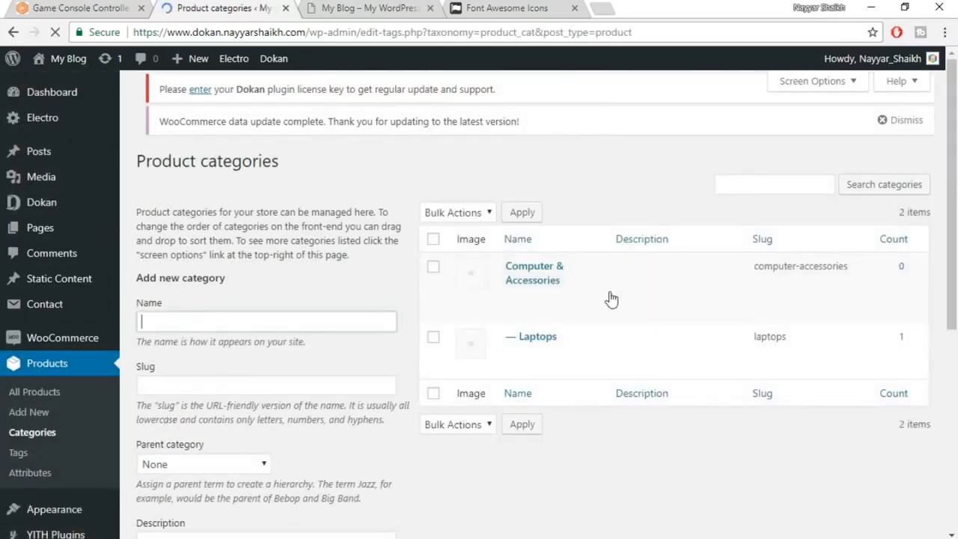
scroll(322, 307, down, 2)
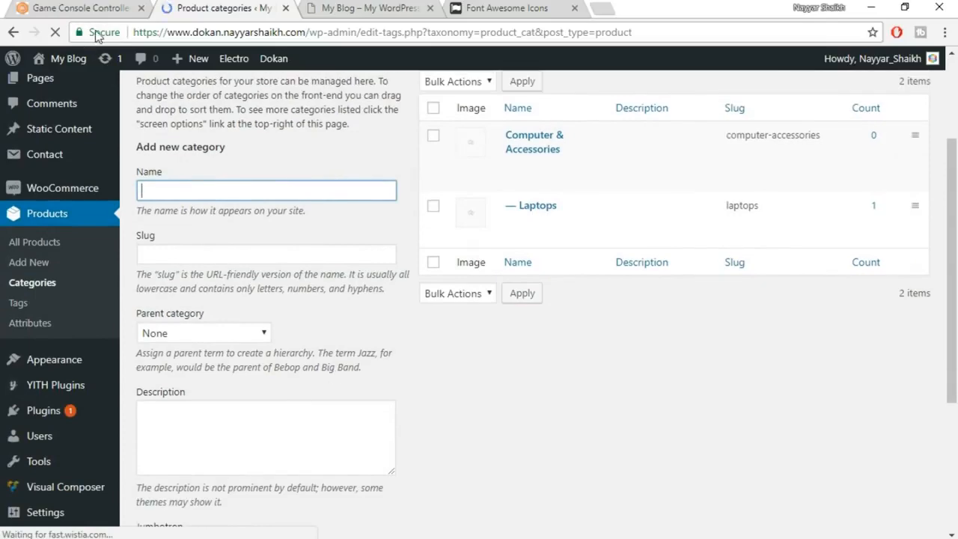
click(118, 9)
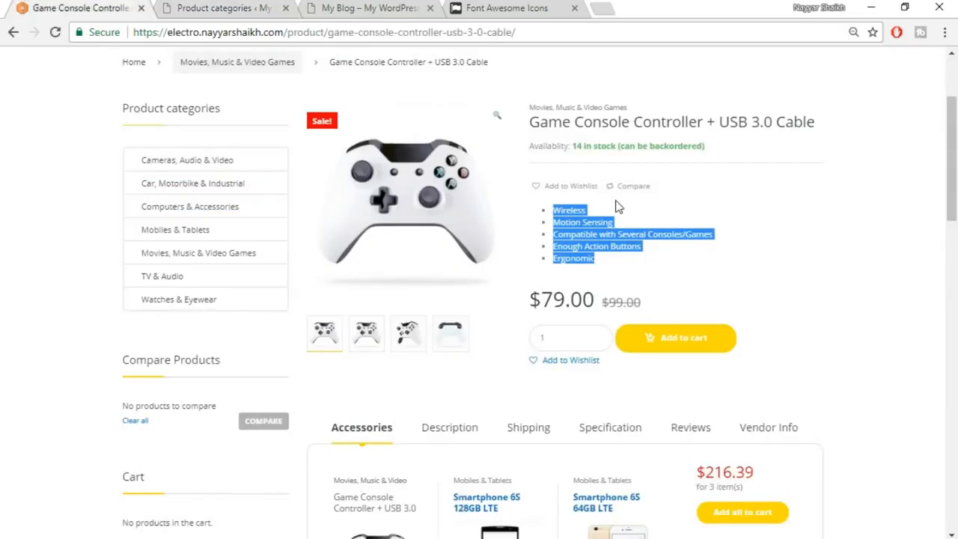
scroll(618, 207, up, 1)
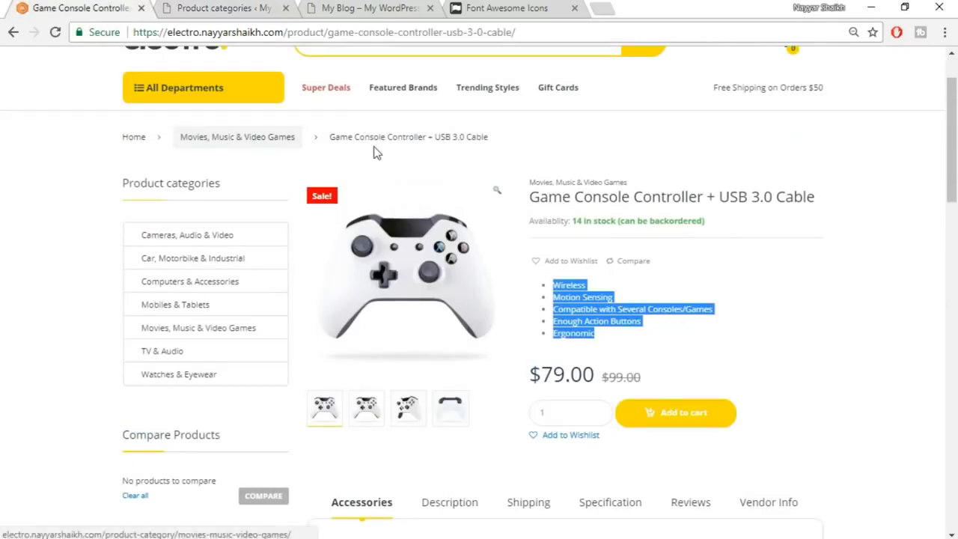
click(210, 7)
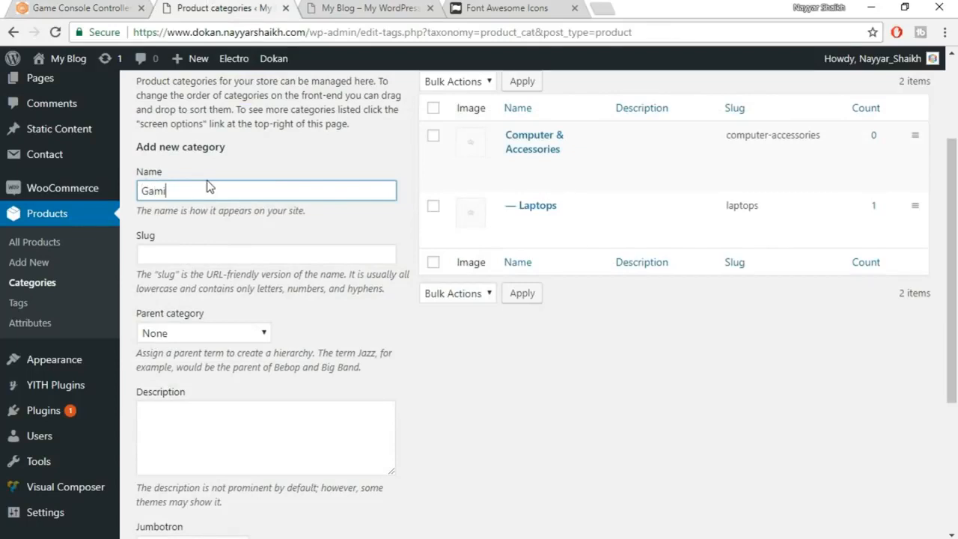
scroll(261, 241, down, 2)
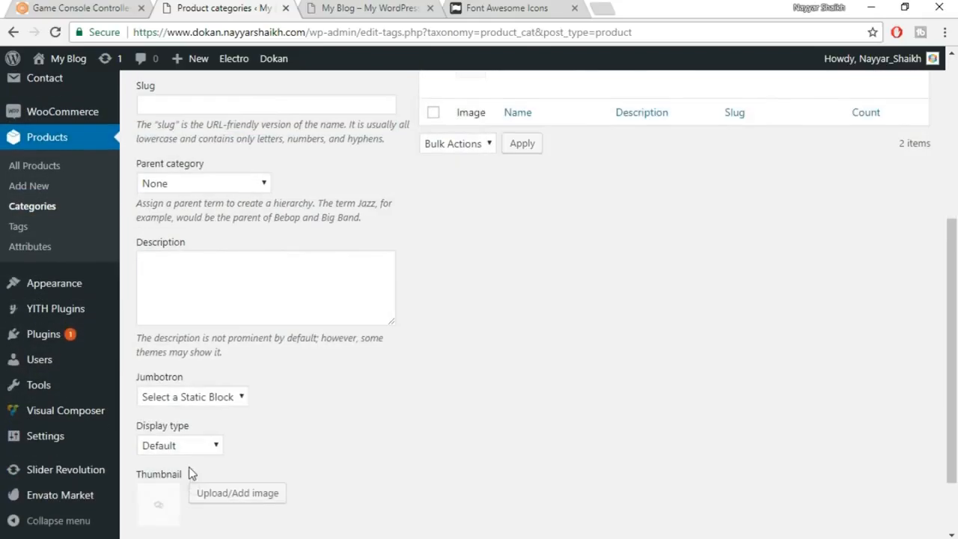
scroll(258, 507, down, 1)
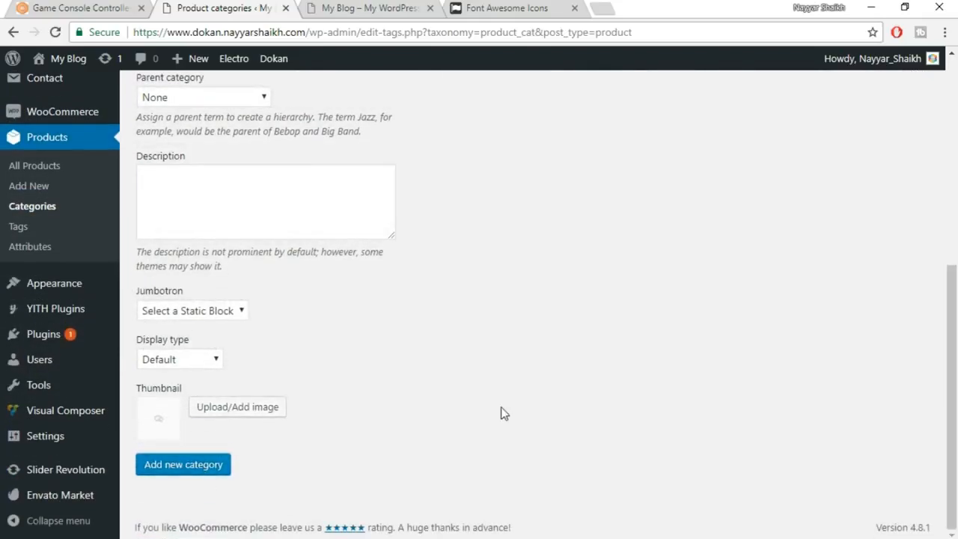
scroll(613, 385, up, 5)
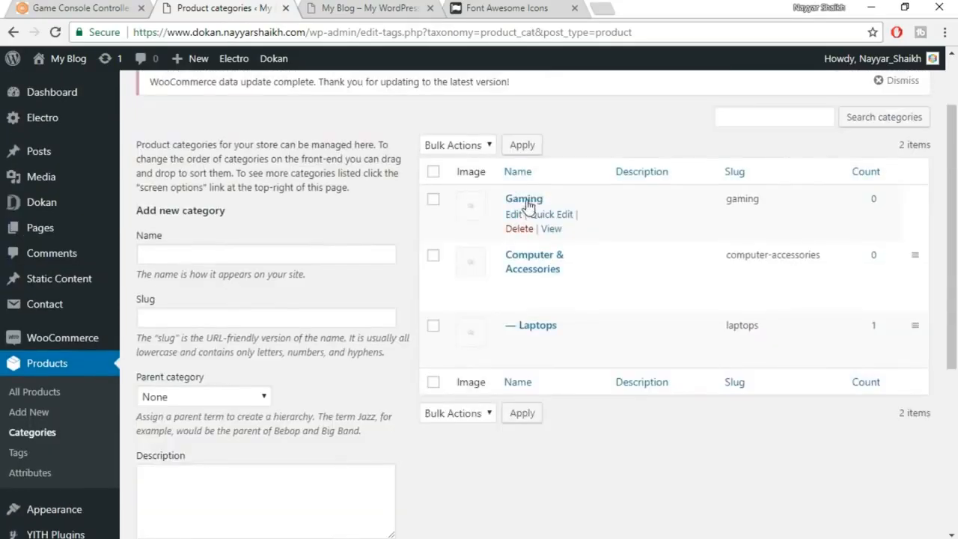
Add a new Game Console category with Gaming as its parent
click(256, 259)
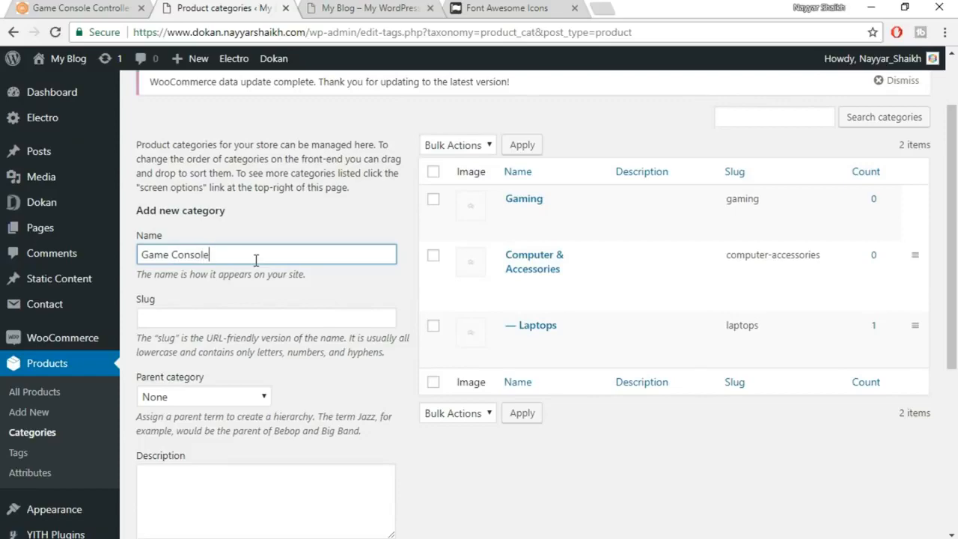
scroll(316, 332, down, 2)
click(203, 247)
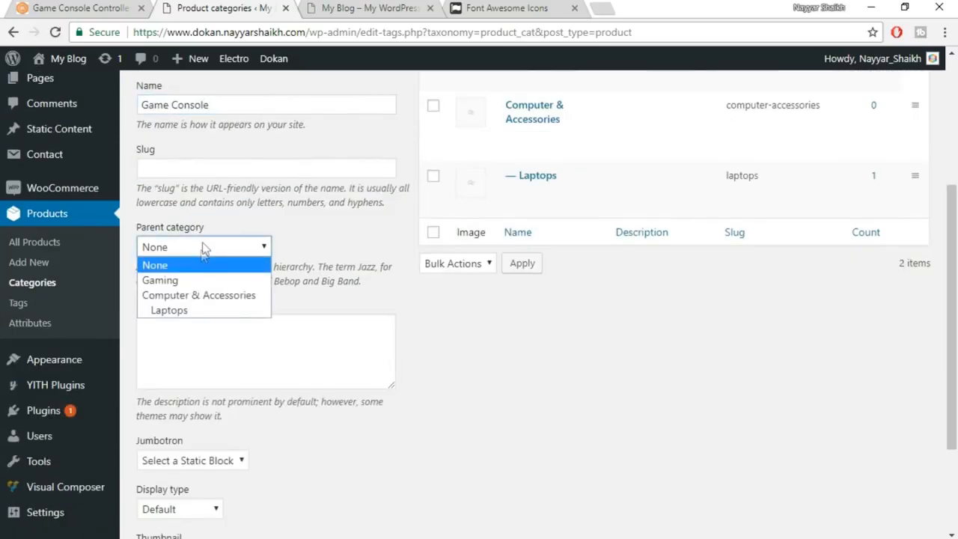
click(196, 279)
scroll(321, 280, down, 2)
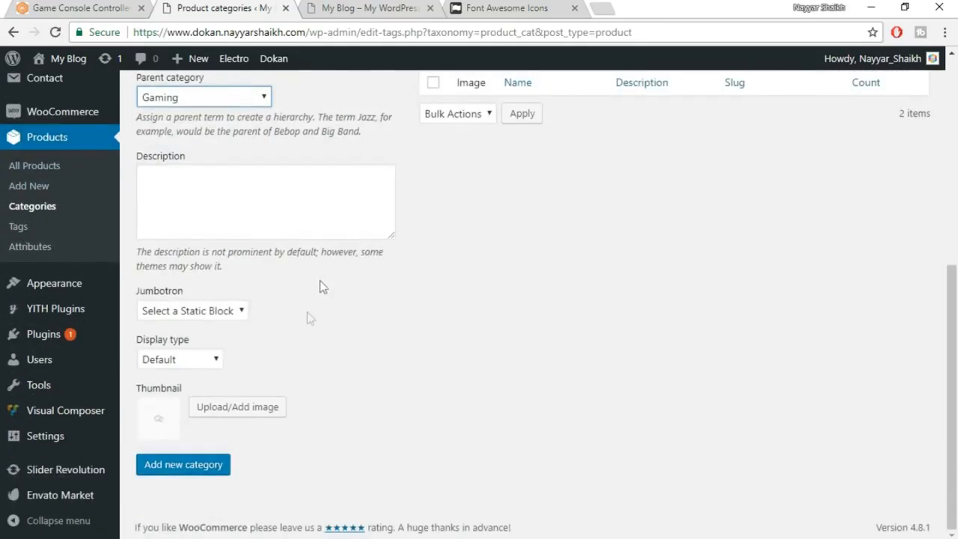
click(199, 465)
scroll(501, 417, up, 3)
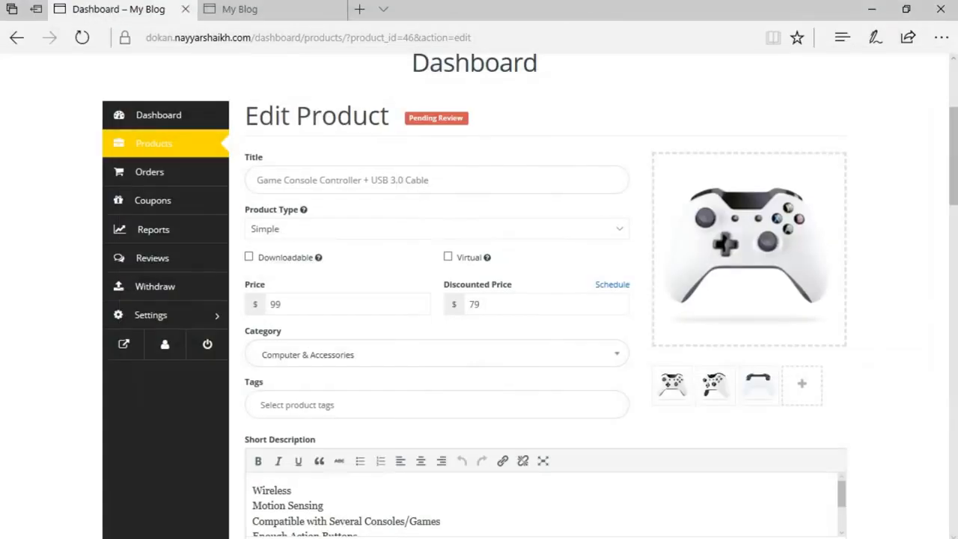
Reload the Edit Product page to get the new categories and set the category to Game Console
click(82, 39)
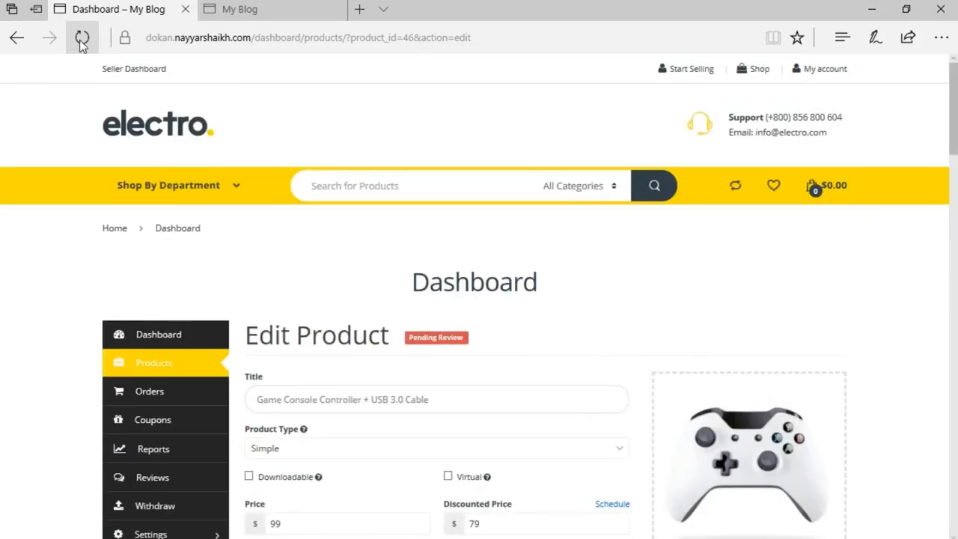
scroll(439, 160, down, 5)
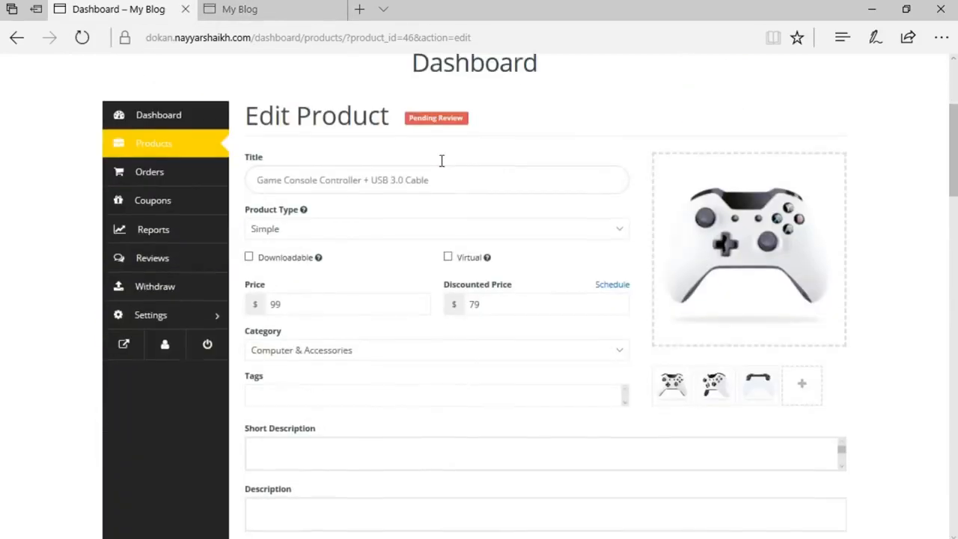
scroll(404, 191, up, 1)
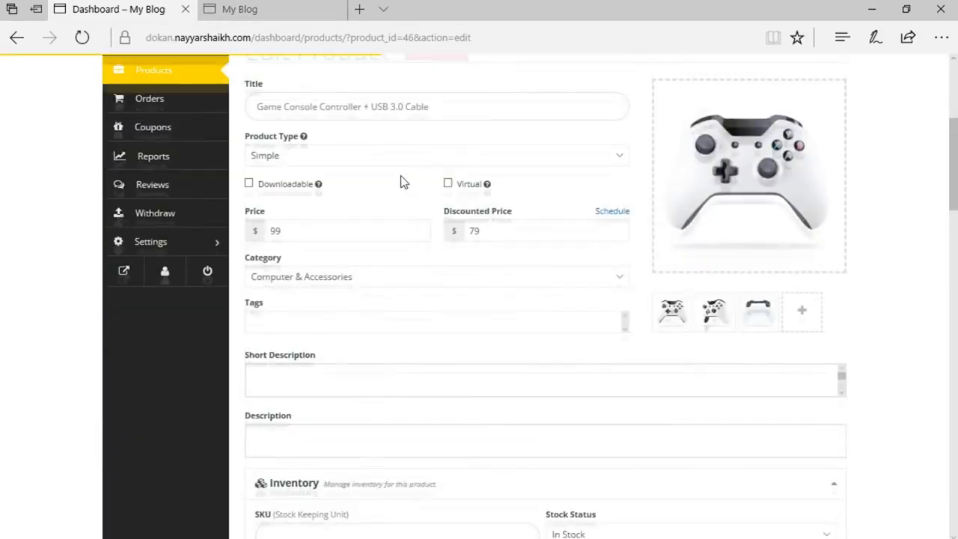
scroll(657, 180, up, 1)
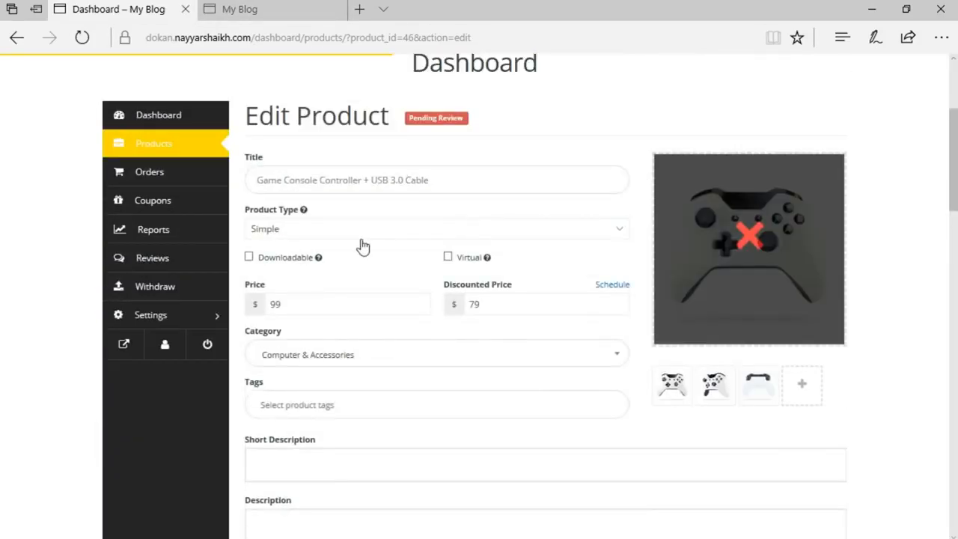
scroll(410, 300, down, 2)
click(372, 217)
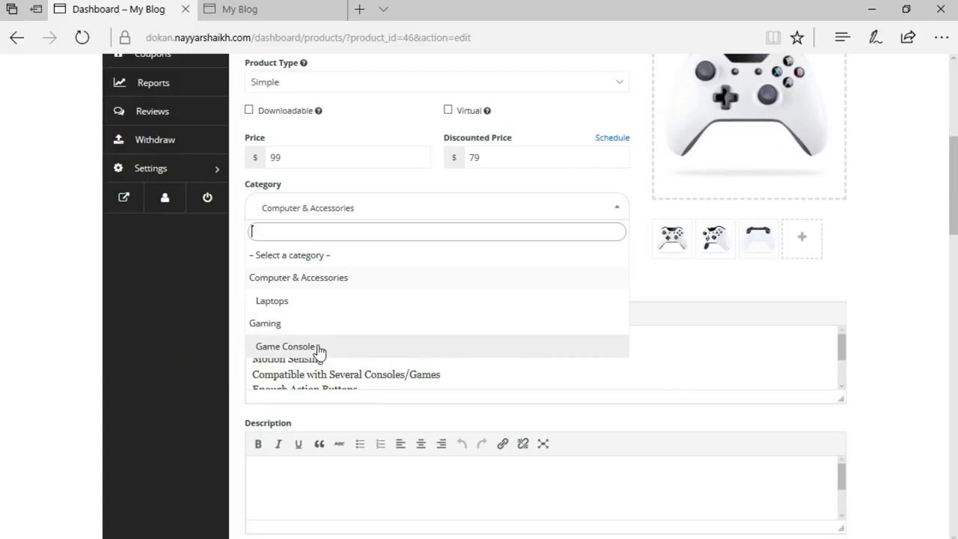
click(318, 346)
scroll(479, 283, up, 1)
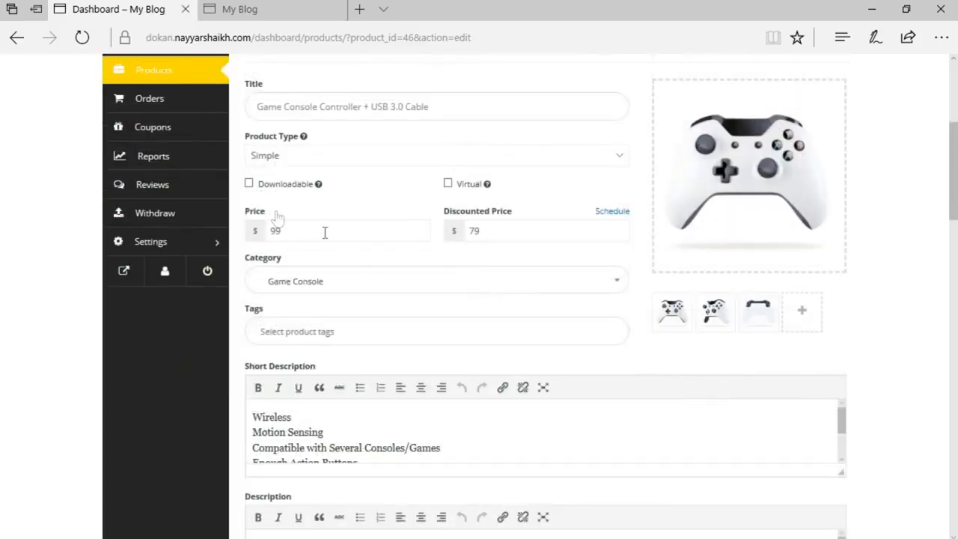
scroll(432, 240, down, 2)
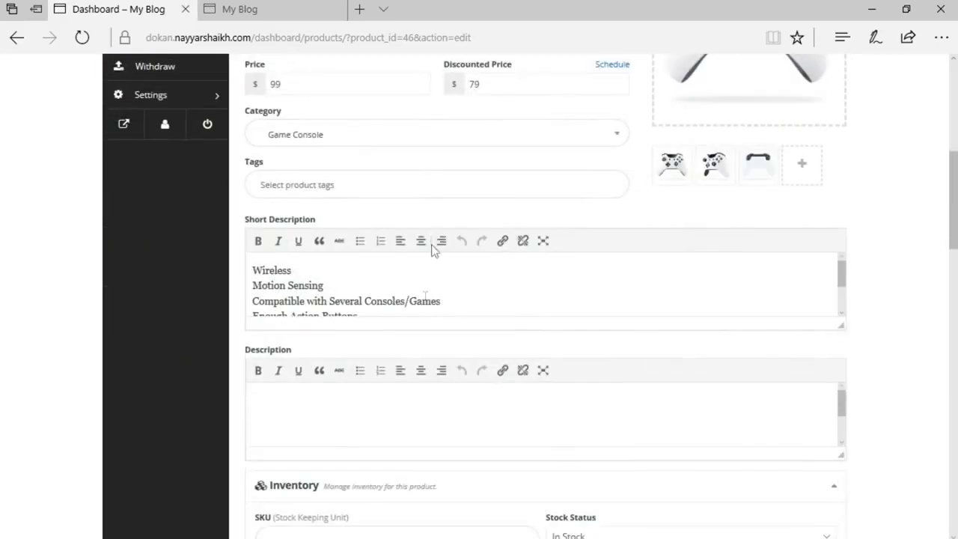
scroll(365, 311, down, 1)
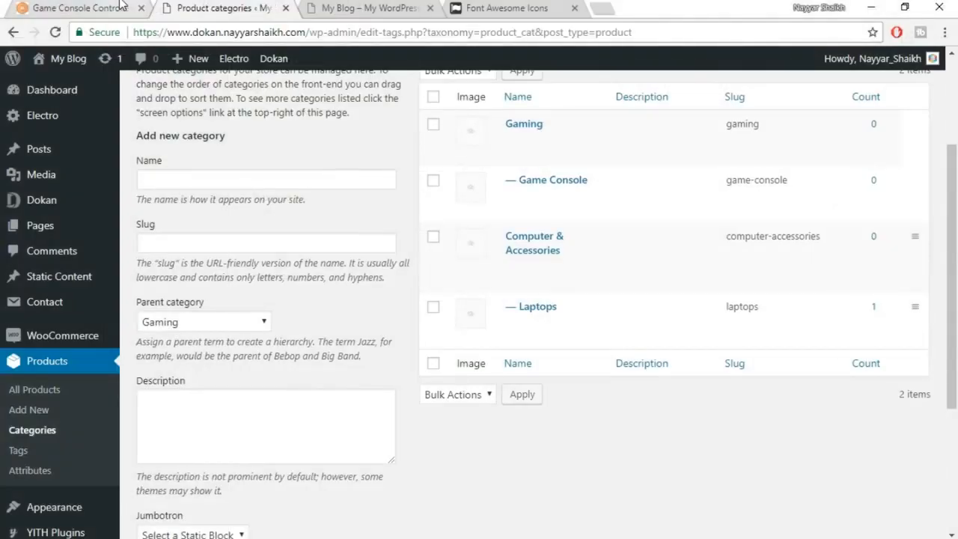
click(120, 3)
Show the demo product's Description tab and copy its full content
scroll(929, 187, down, 4)
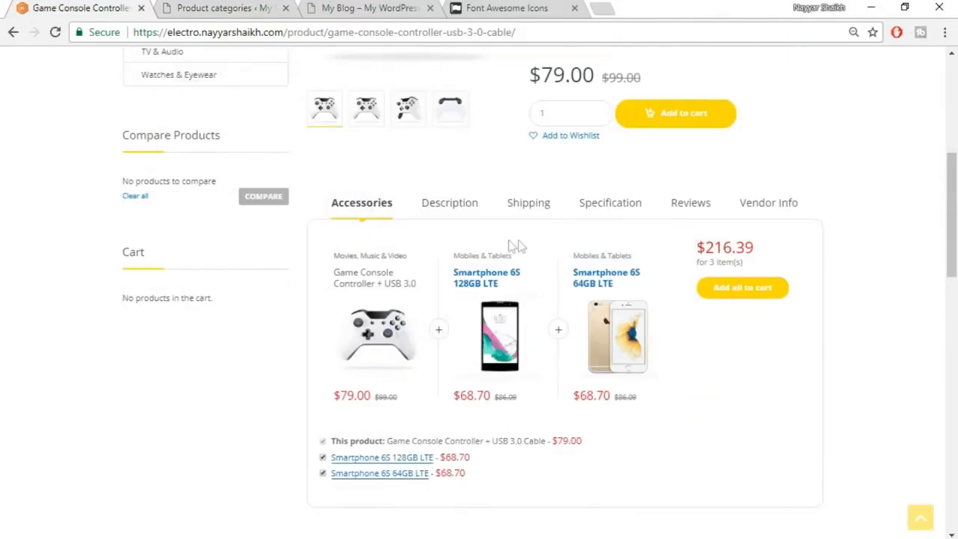
click(449, 212)
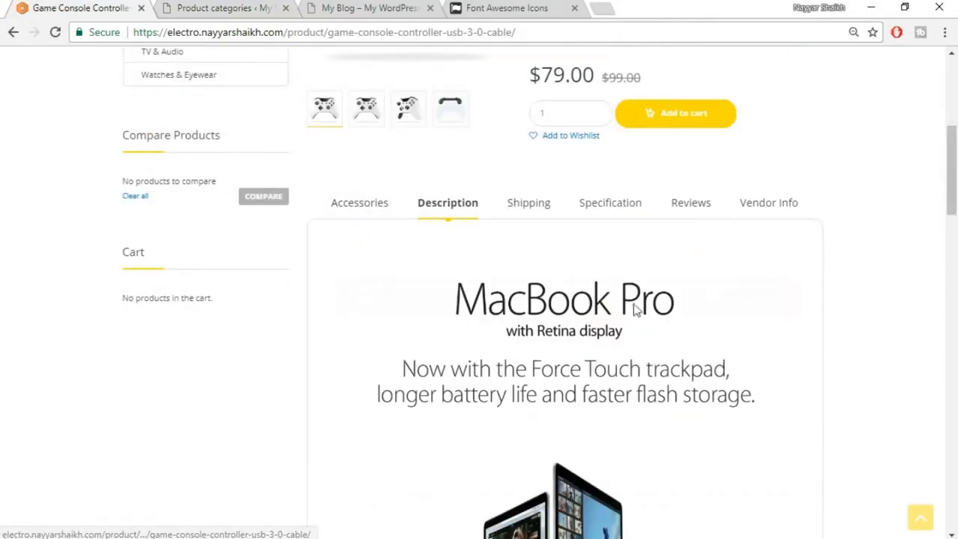
drag(336, 252, 488, 490)
drag(488, 533, 526, 115)
scroll(330, 129, down, 13)
scroll(522, 185, up, 7)
drag(522, 185, 548, 206)
scroll(555, 494, down, 7)
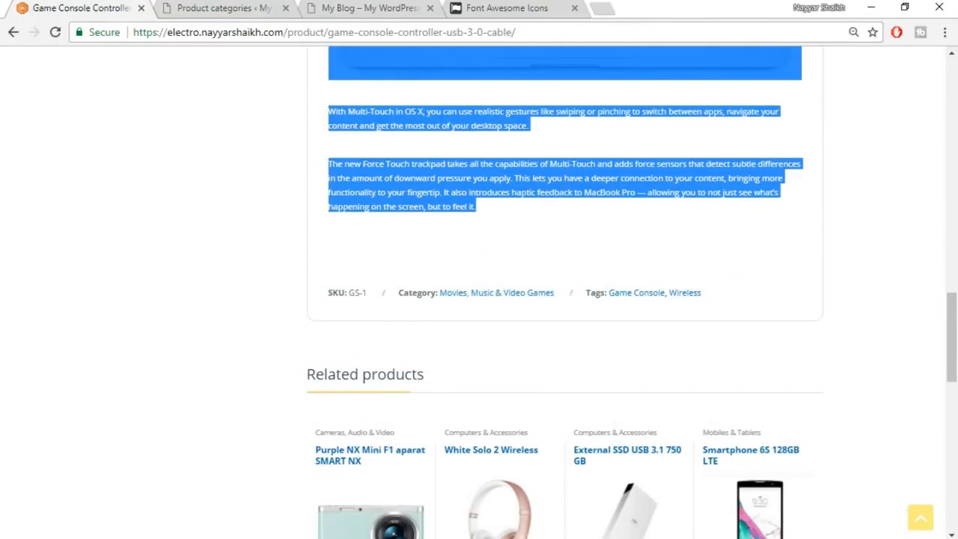
Paste the copied description into the vendor product's empty Description editor
click(419, 533)
click(490, 342)
key(ctrl+v)
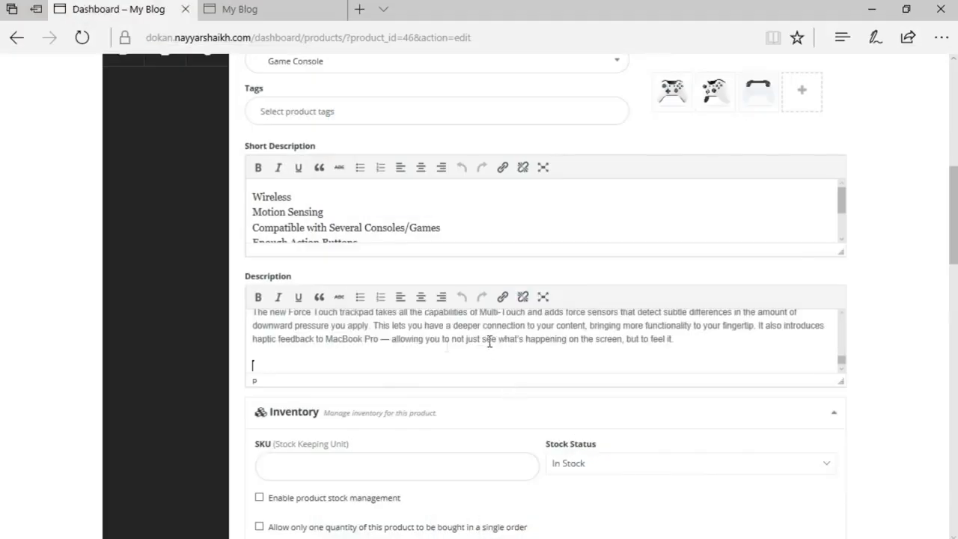
scroll(700, 325, down, 5)
scroll(917, 321, down, 3)
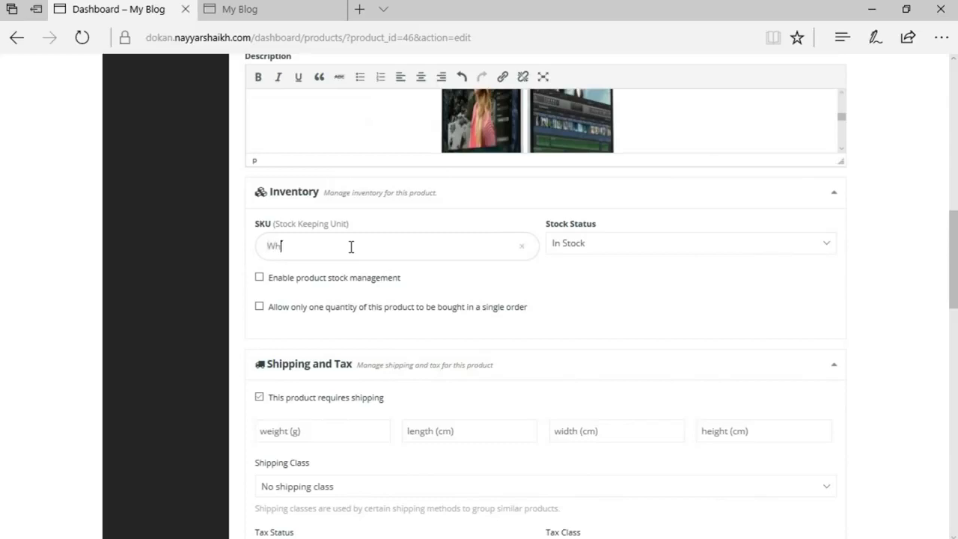
Keep stock status In Stock, enable stock management with quantity 14, and allow backorders
click(670, 246)
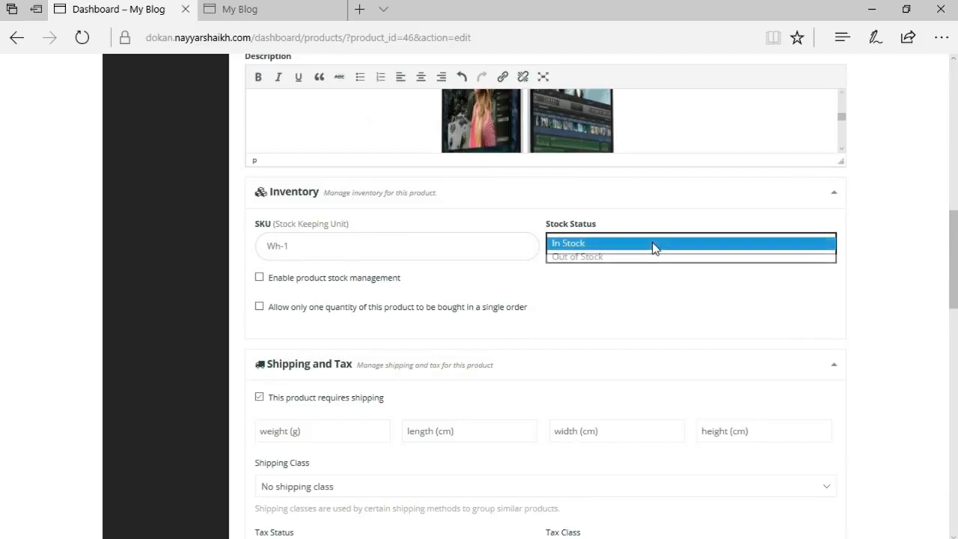
click(653, 244)
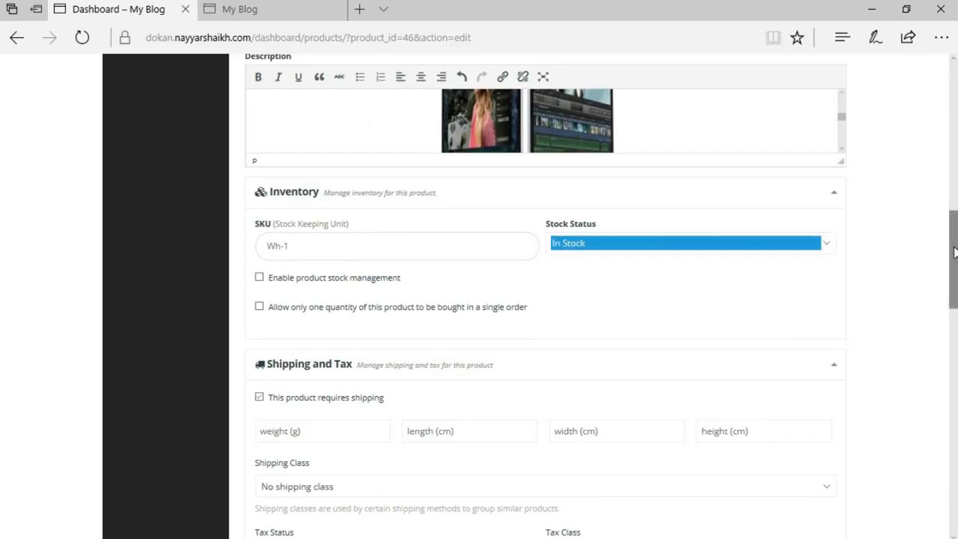
click(284, 285)
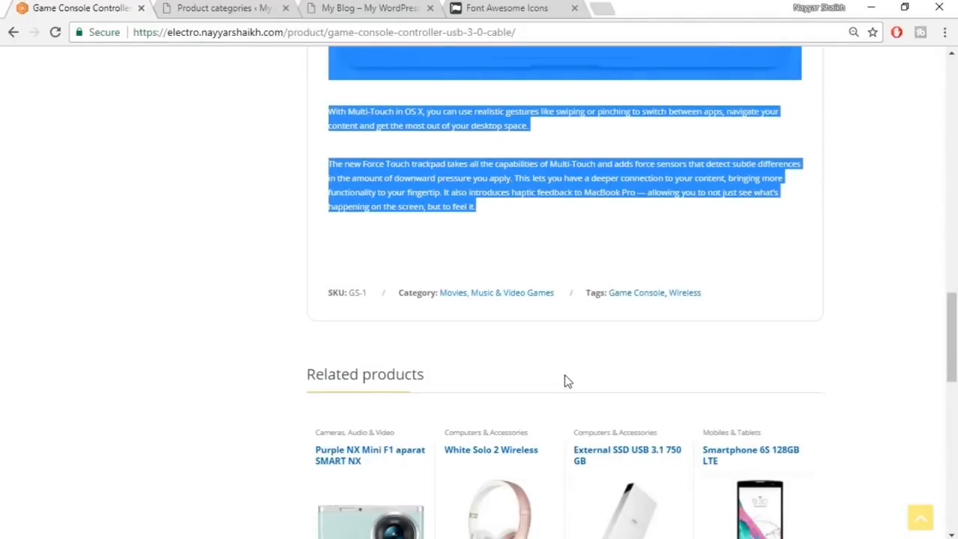
scroll(566, 381, up, 10)
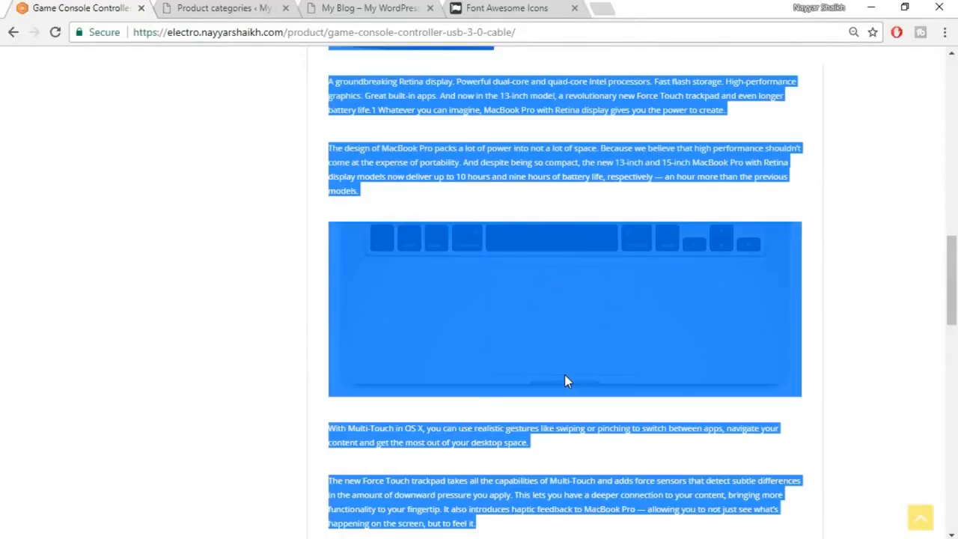
scroll(567, 381, up, 2)
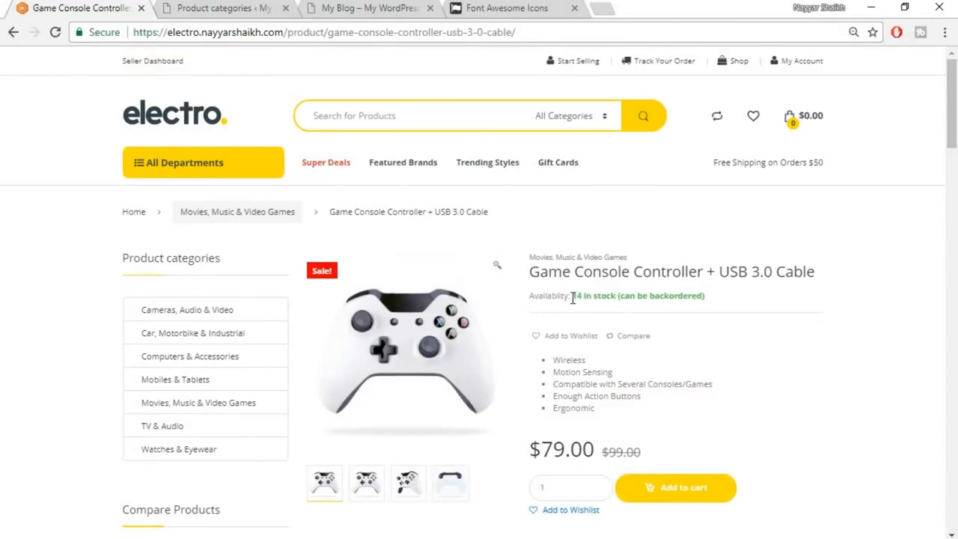
drag(573, 298, 704, 297)
click(717, 305)
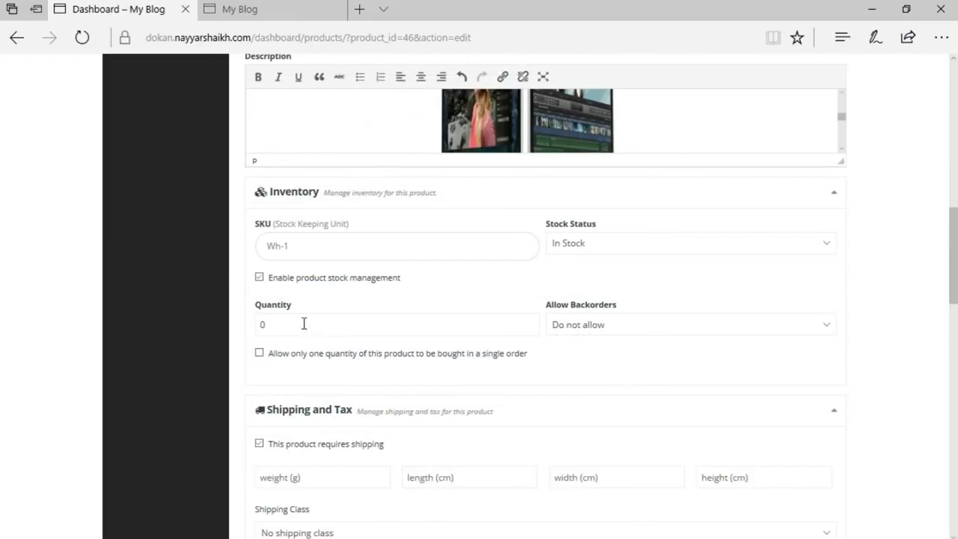
drag(304, 324, 246, 324)
scroll(937, 326, down, 1)
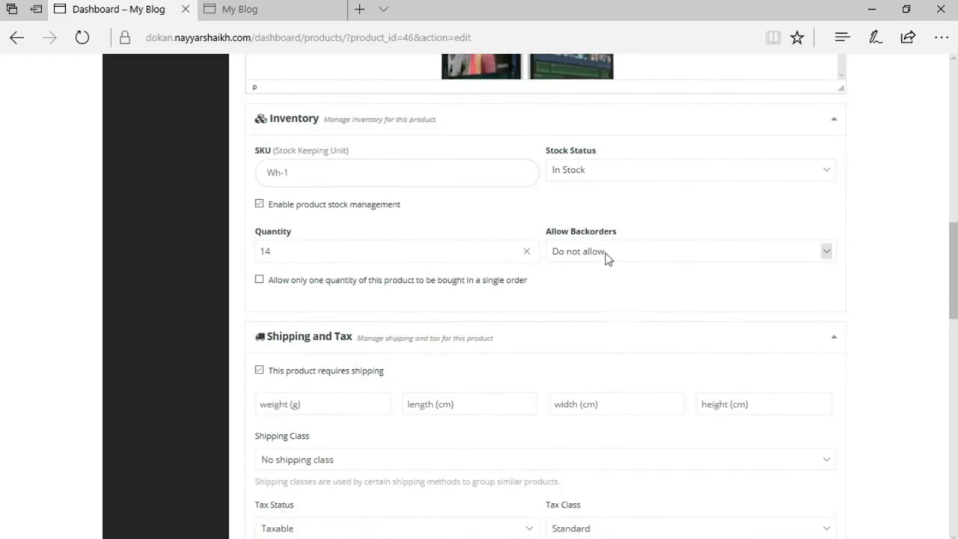
click(613, 257)
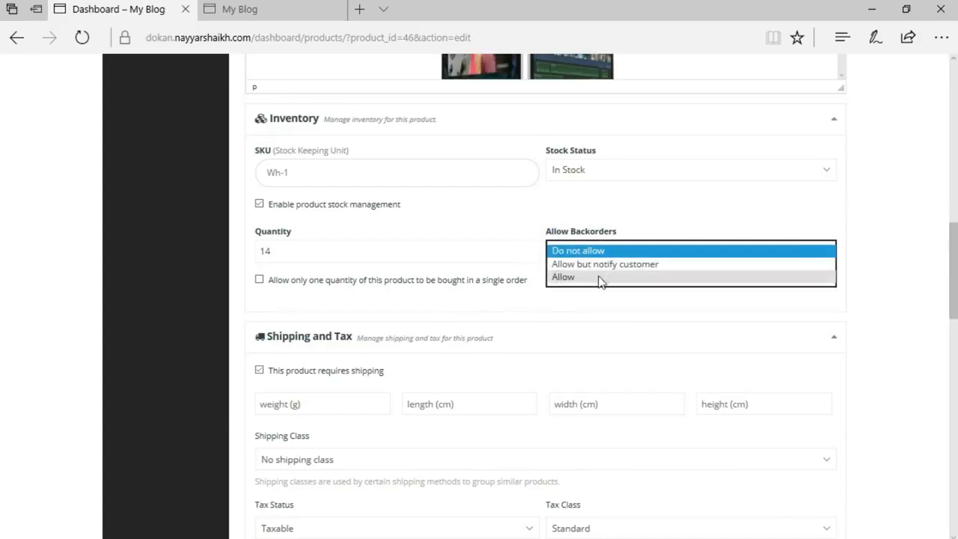
click(693, 278)
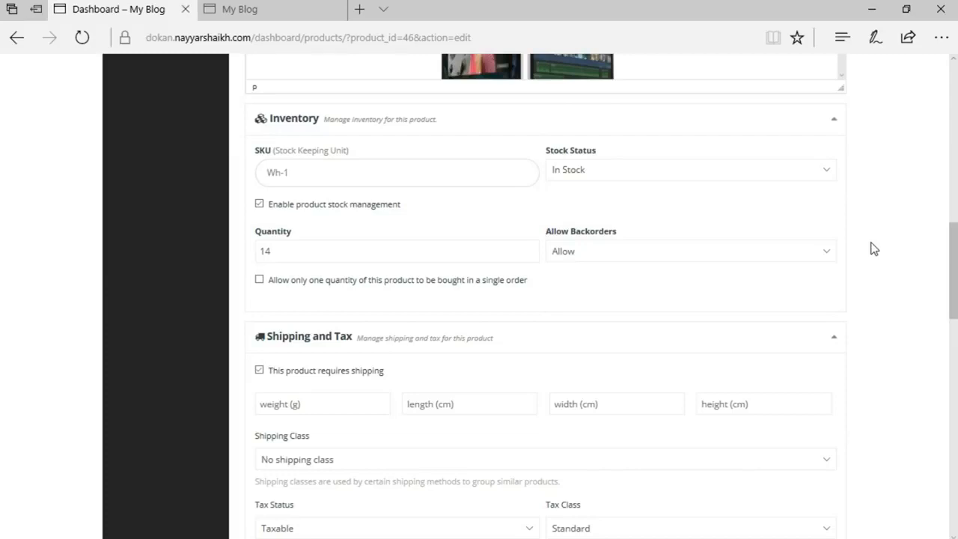
Enter weight 200 and dimensions 10 × 4 × 10 cm (length, width, height)
scroll(951, 289, down, 1)
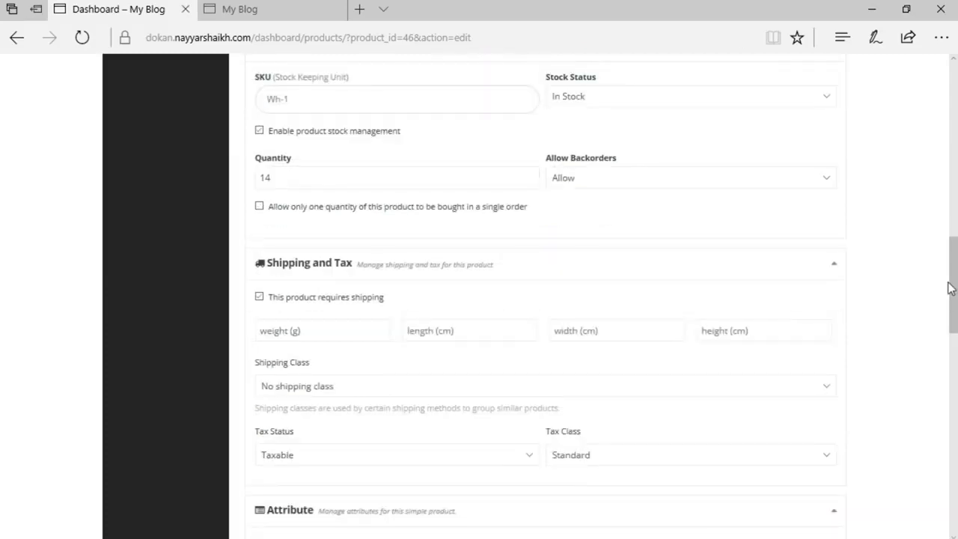
scroll(951, 288, down, 2)
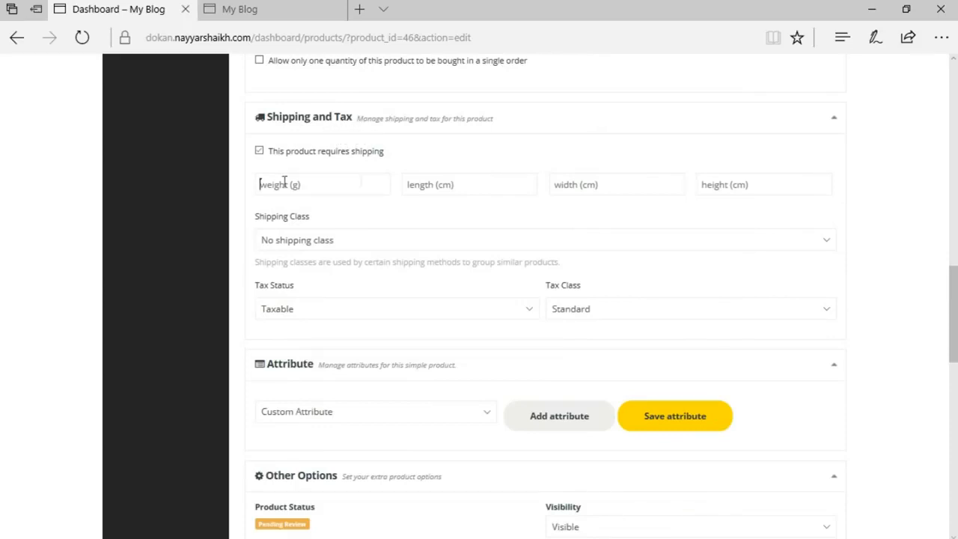
text(20)
text(10)
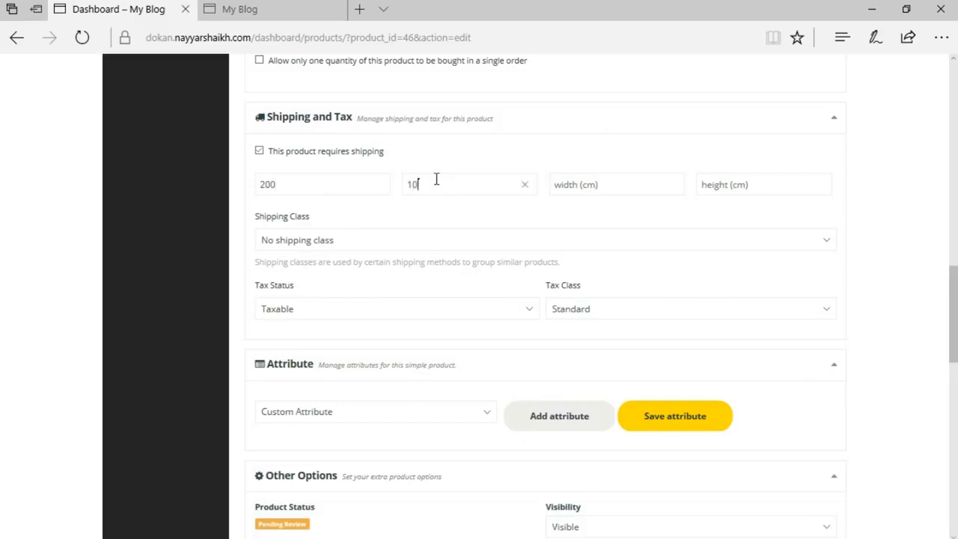
click(574, 191)
text(4)
click(768, 183)
text(10)
Set the shipping class to No shipping class after briefly choosing Bulky
click(325, 246)
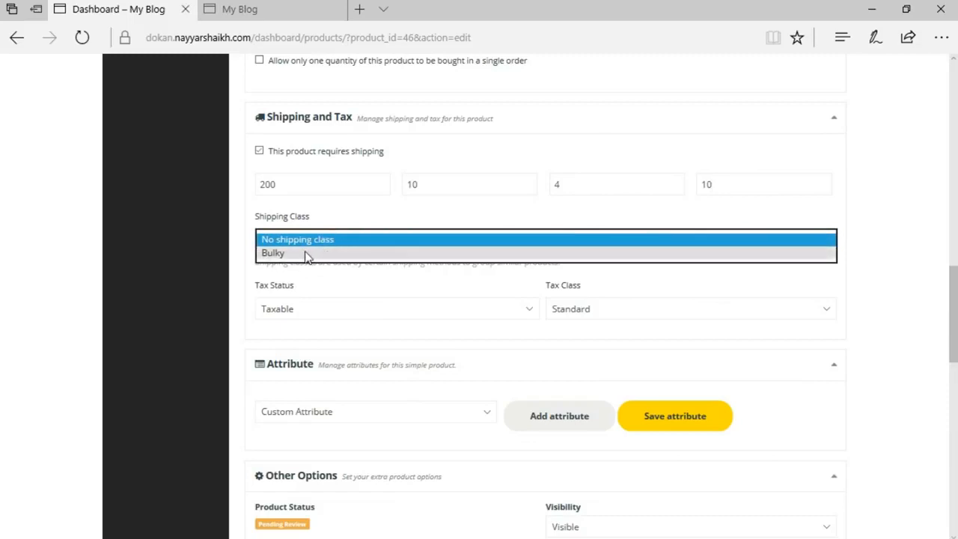
click(306, 253)
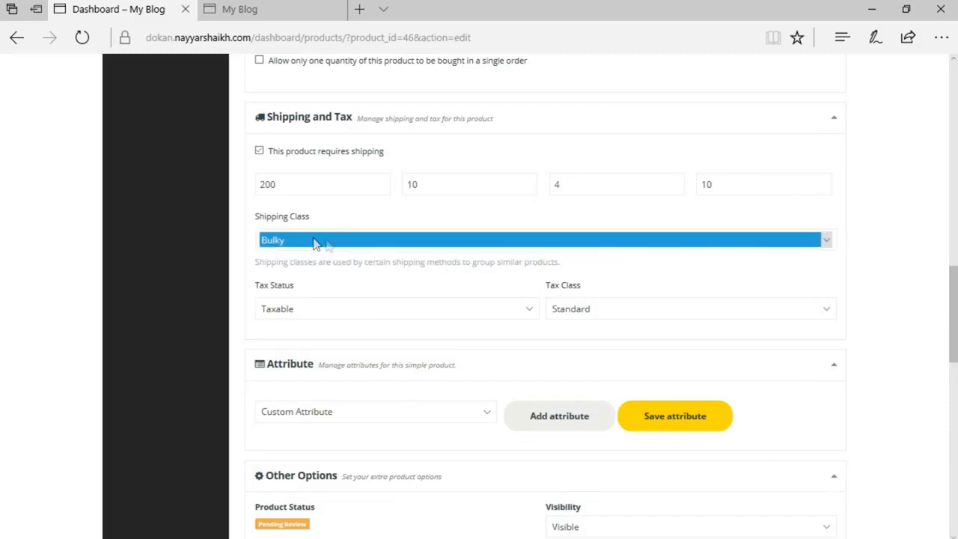
scroll(787, 293, down, 1)
click(397, 163)
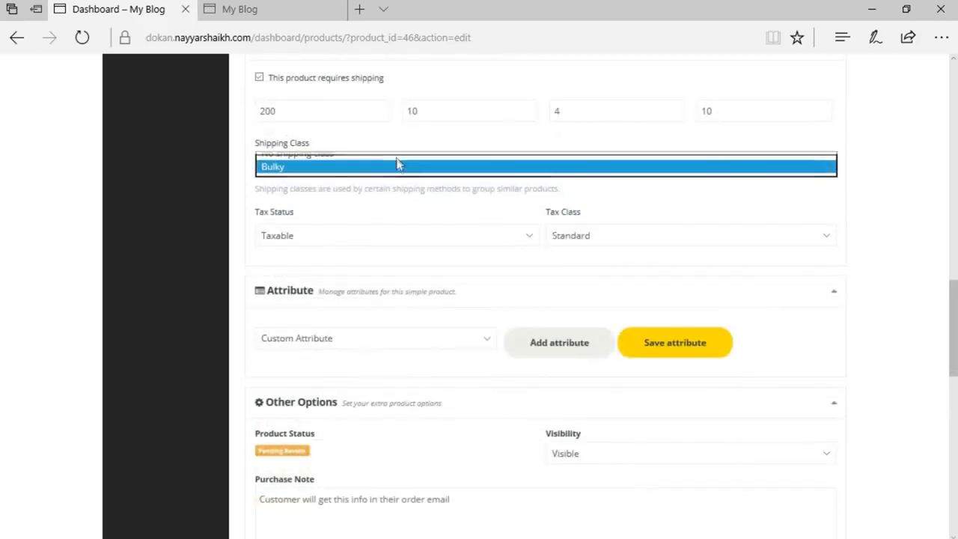
click(325, 155)
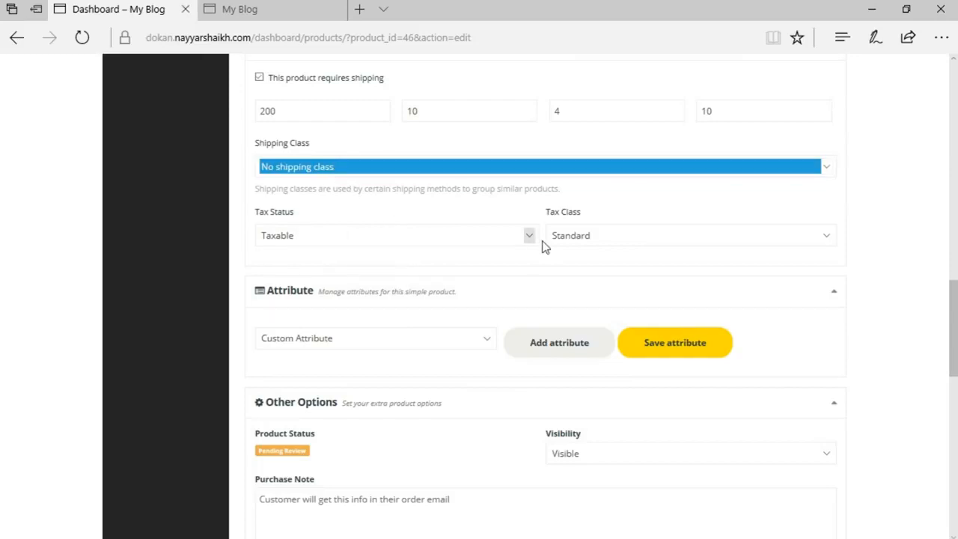
Make the product Taxable with the GST tax class
click(390, 243)
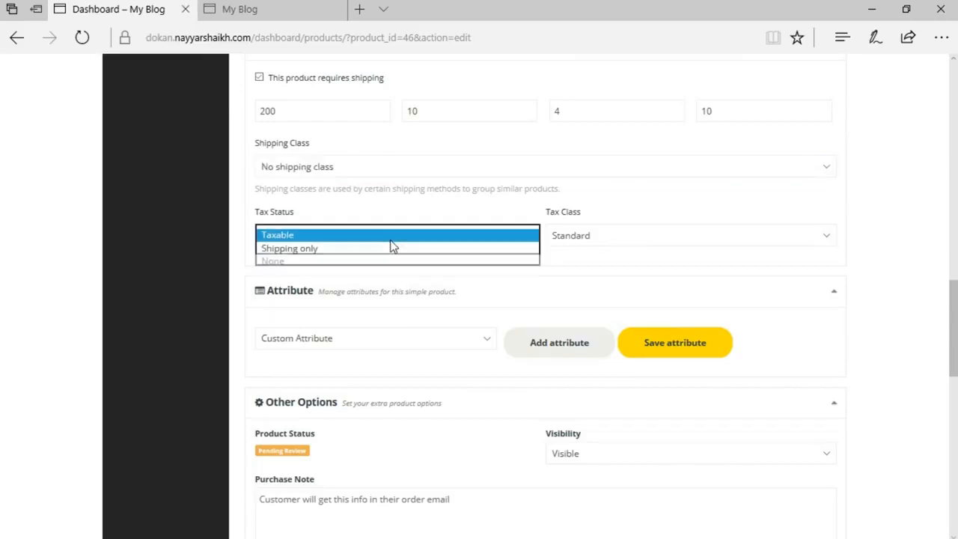
click(347, 260)
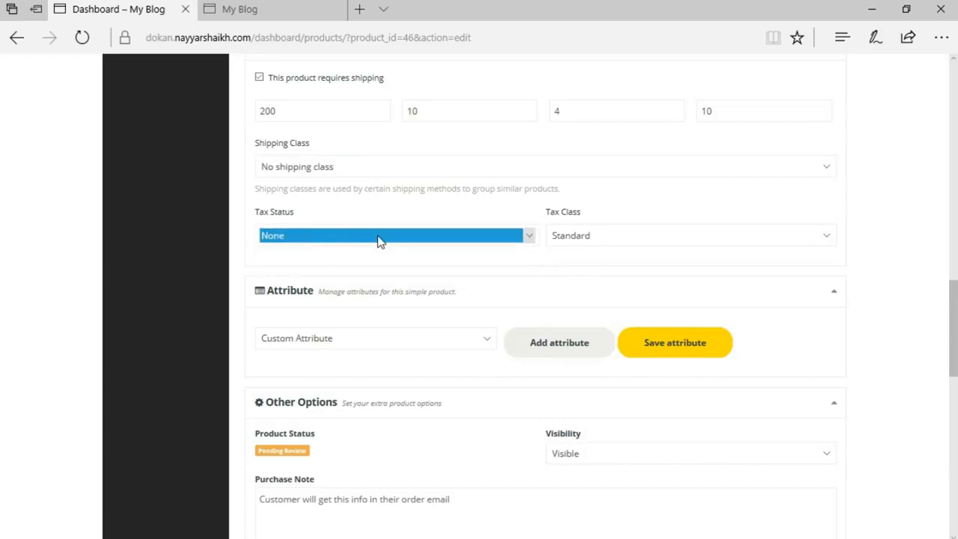
click(381, 241)
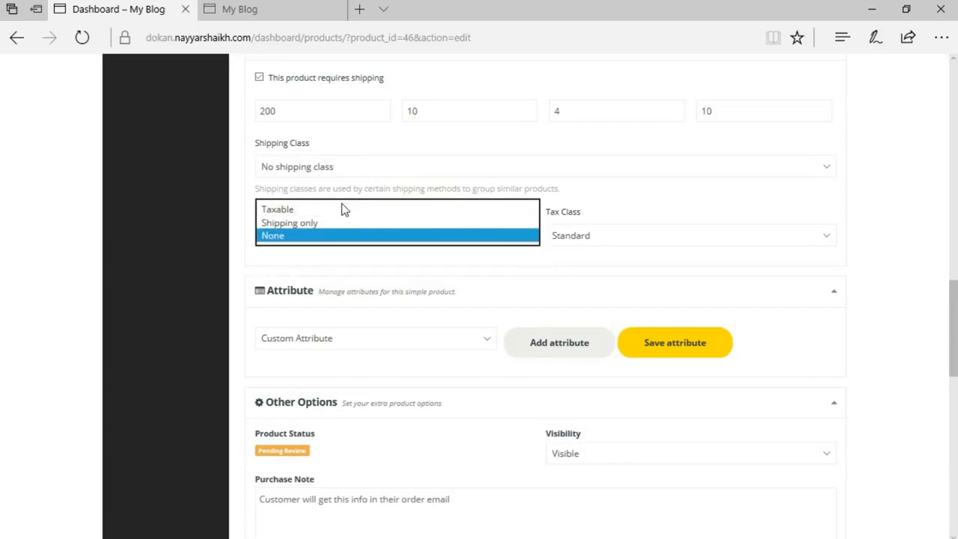
click(312, 209)
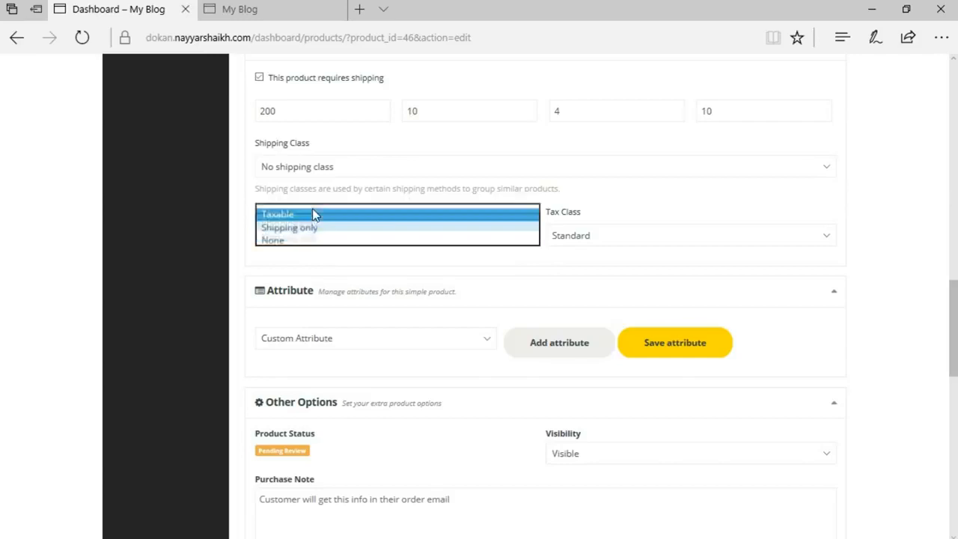
click(629, 238)
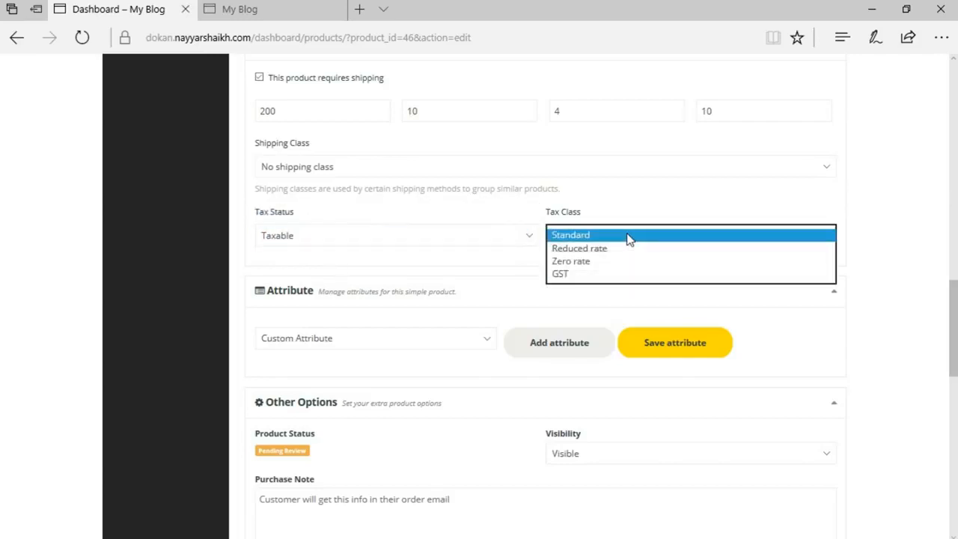
click(594, 274)
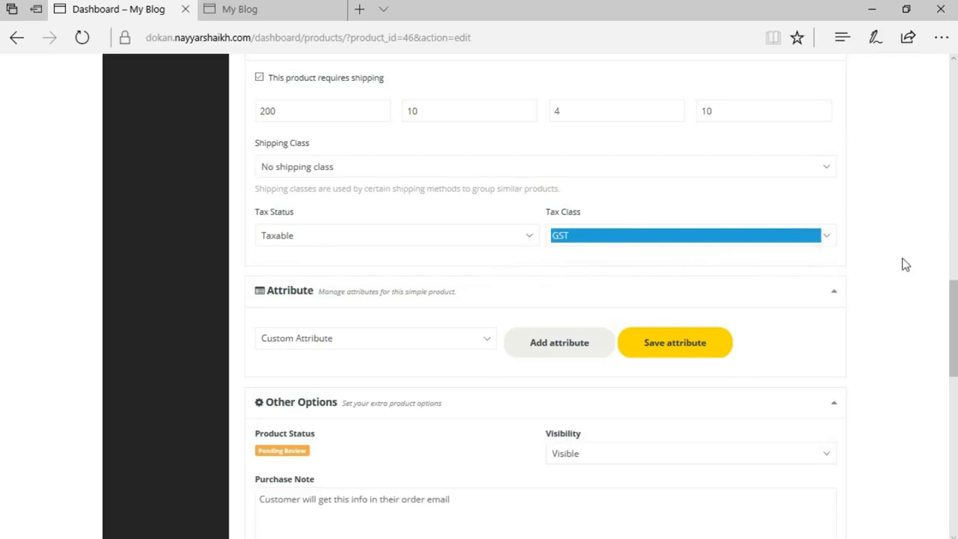
scroll(903, 265, down, 2)
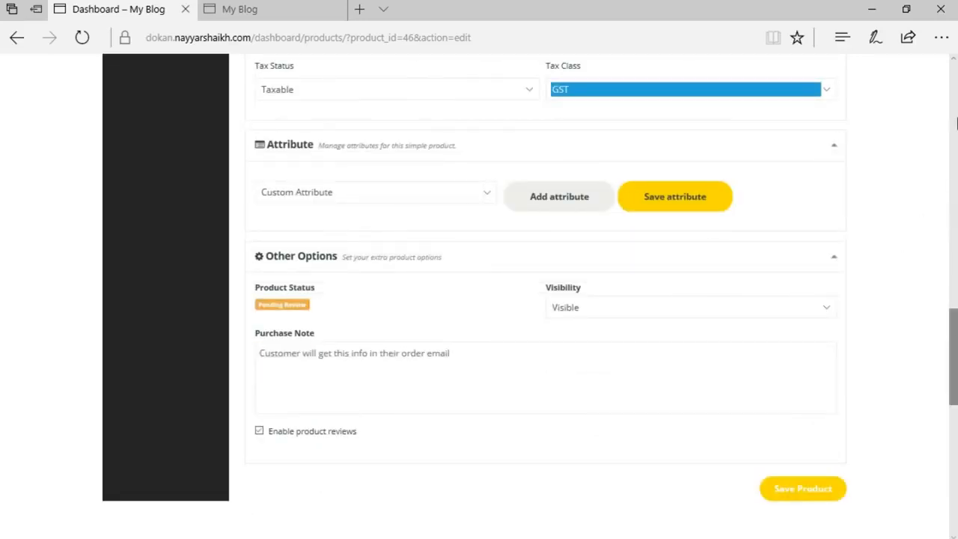
Scroll to the bottom of the edit form and save the product, confirming the success message
click(956, 123)
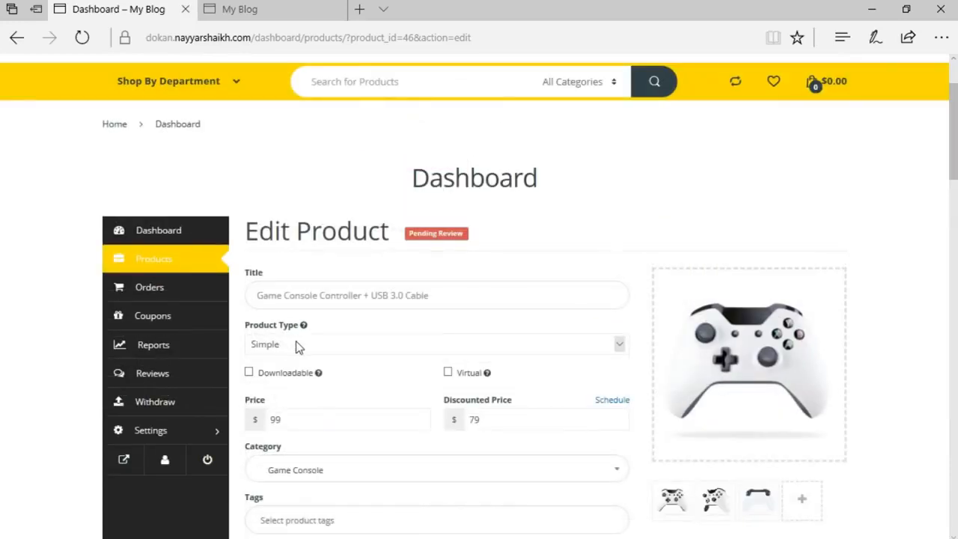
drag(955, 152, 956, 393)
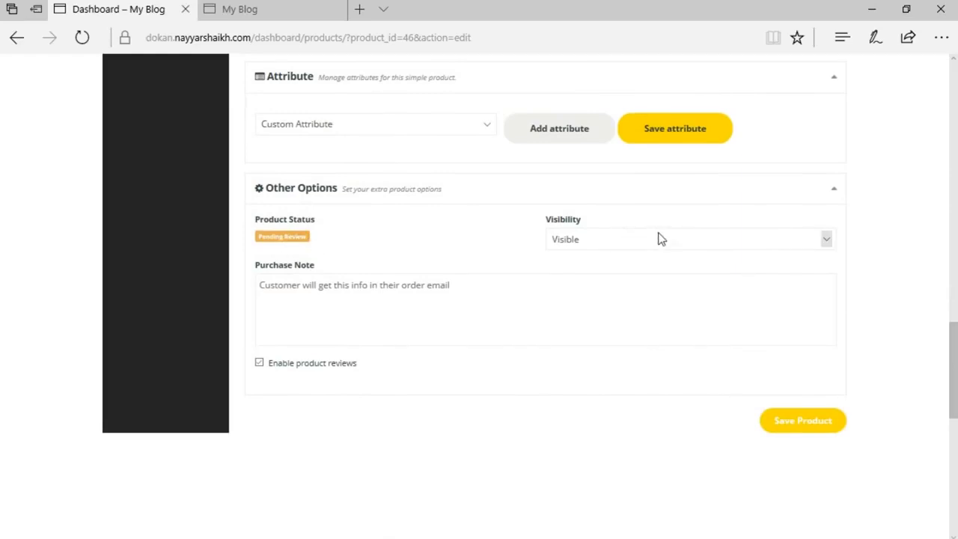
click(815, 423)
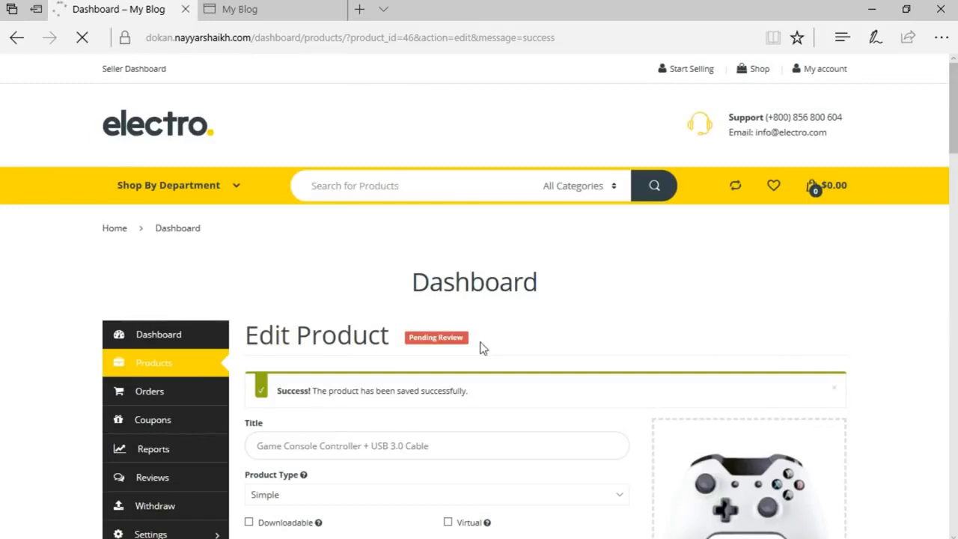
scroll(524, 322, down, 1)
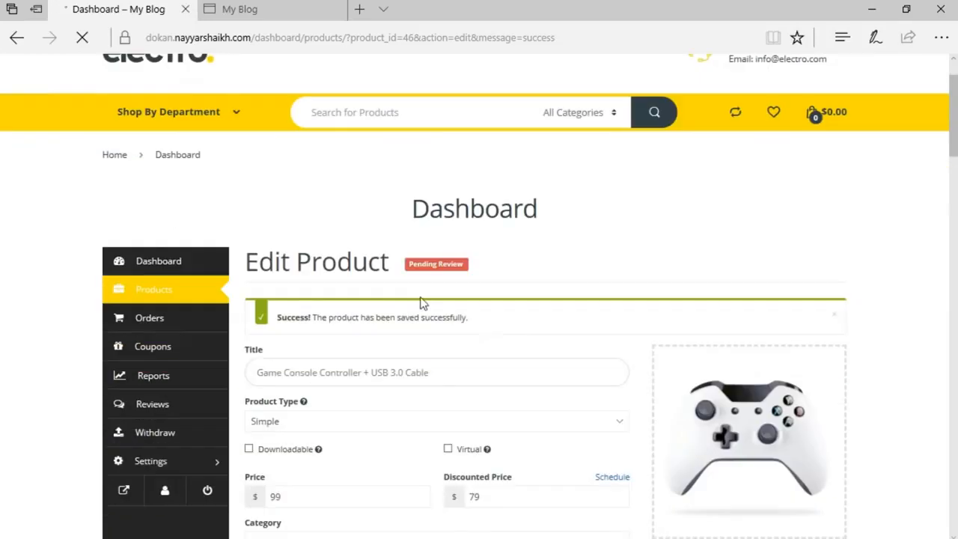
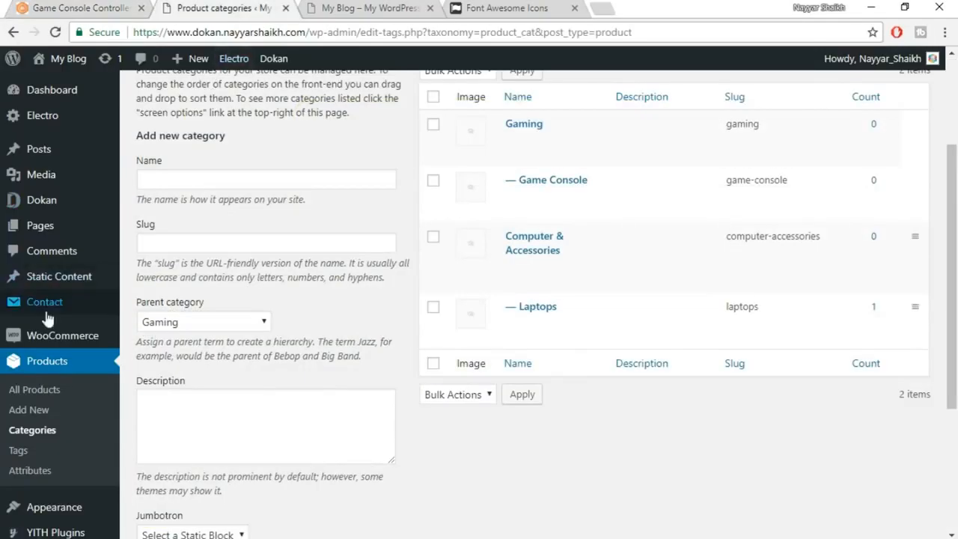
Open All Products and highlight the Pending status of the Game Console Controller + USB 3.0 Cable
mouse_move(71, 315)
scroll(100, 311, down, 2)
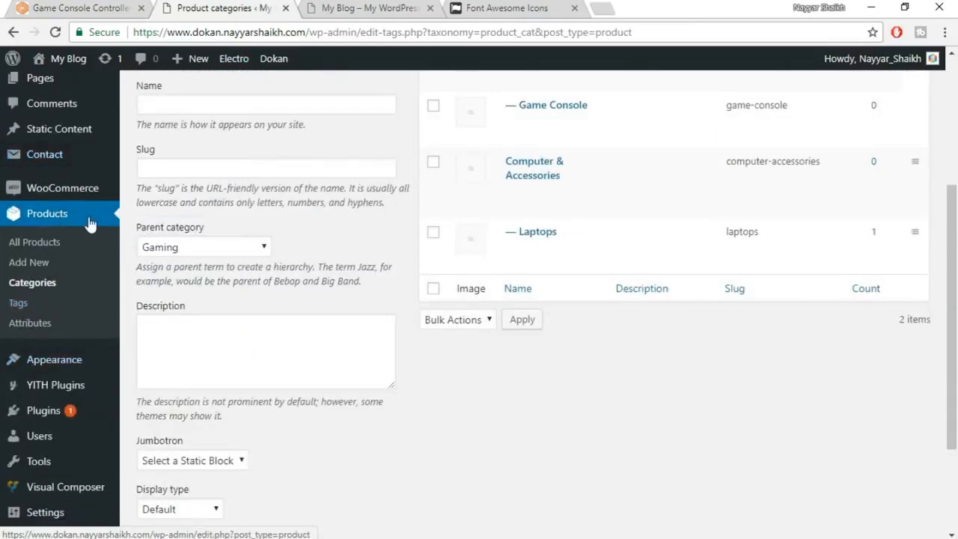
click(54, 244)
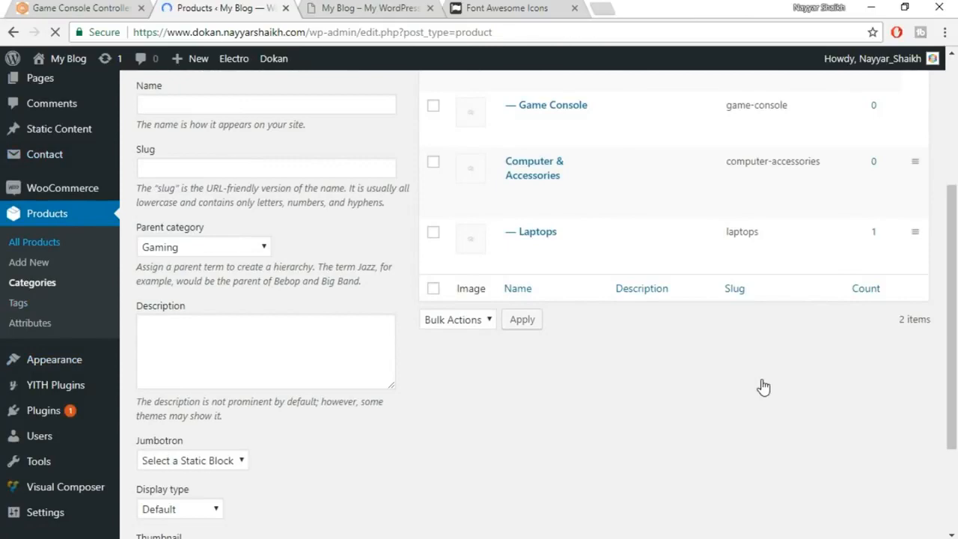
scroll(290, 311, down, 2)
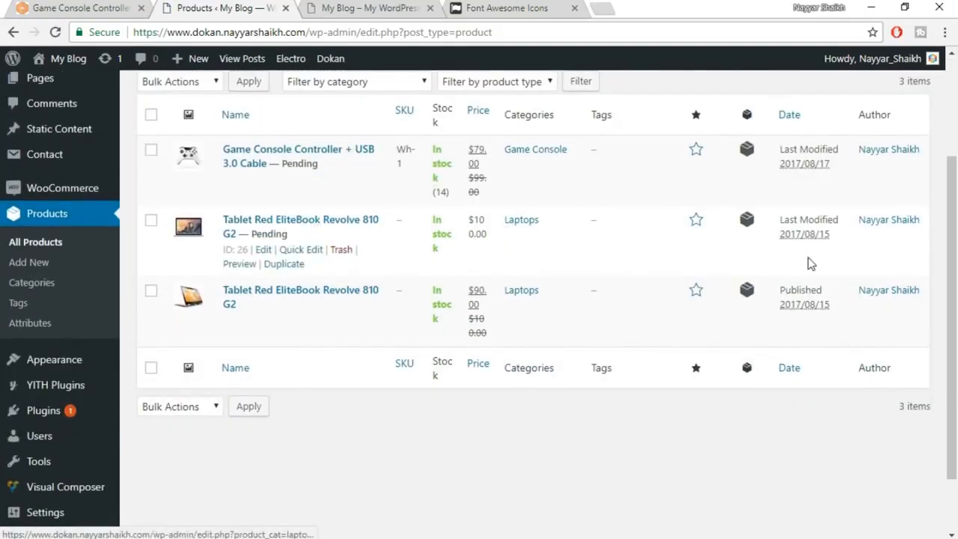
scroll(809, 261, up, 1)
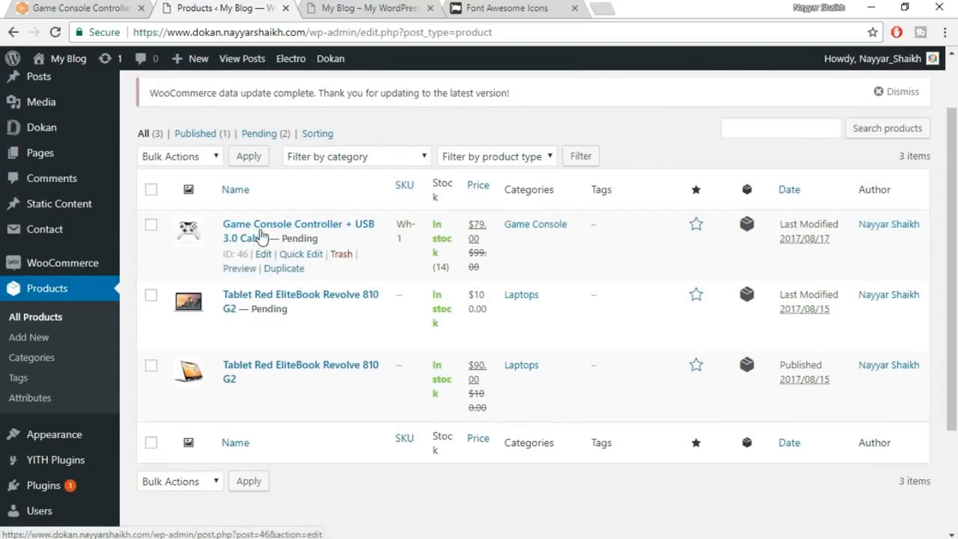
drag(283, 238, 333, 246)
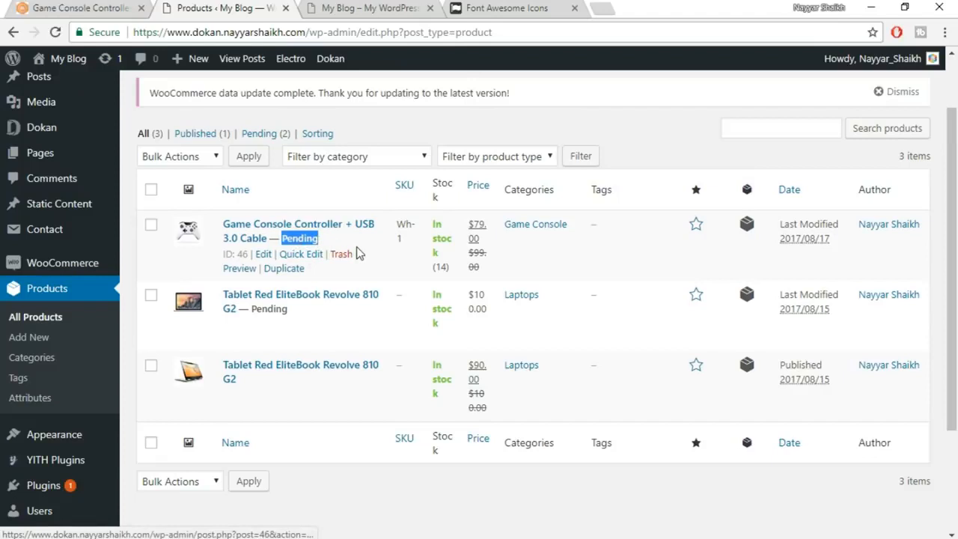
Edit the controller product, add the product tag 'game', and publish it
click(265, 255)
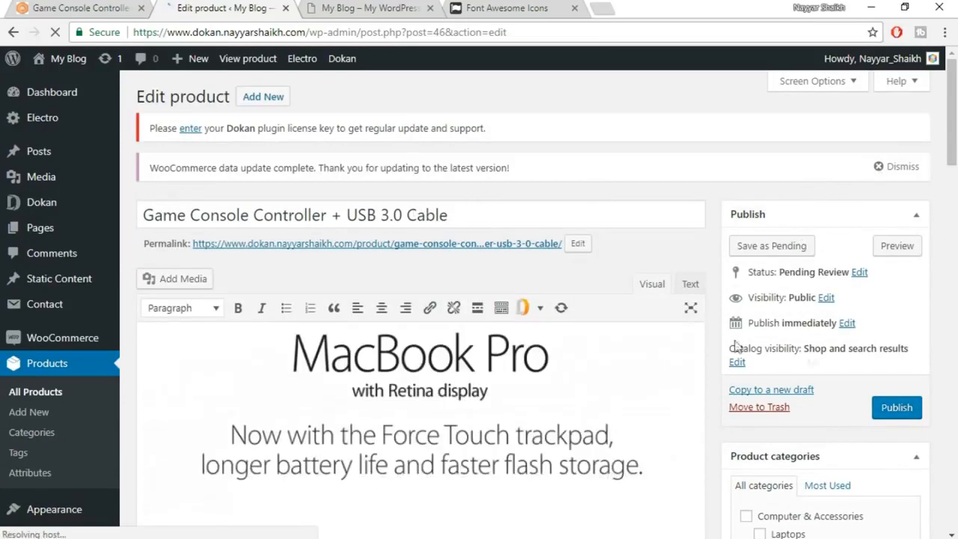
scroll(902, 367, down, 3)
scroll(788, 337, down, 1)
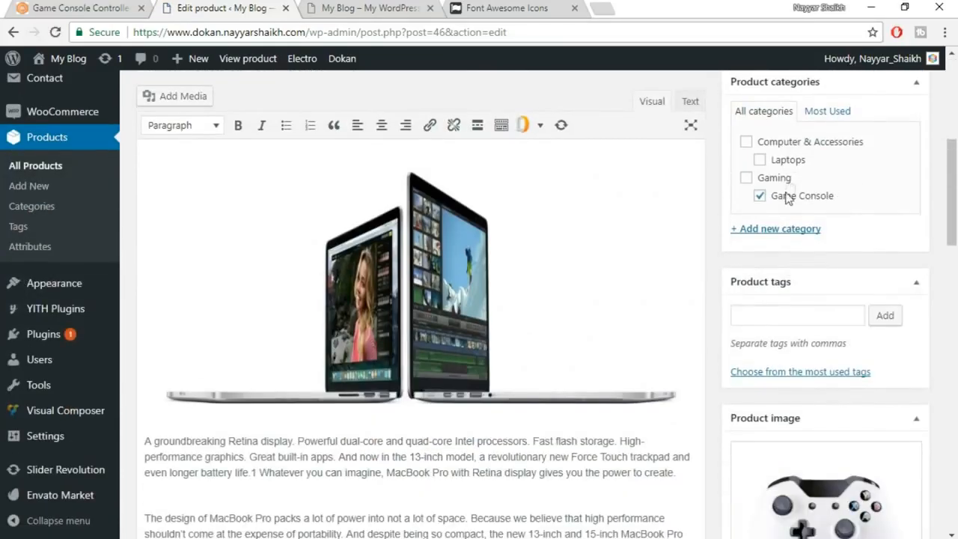
scroll(873, 412, down, 2)
scroll(885, 441, up, 4)
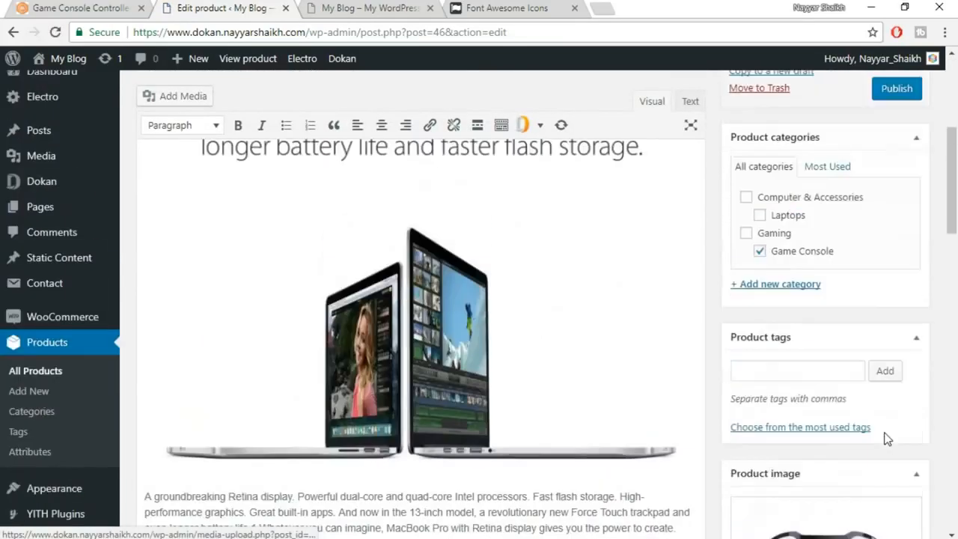
scroll(787, 374, down, 2)
click(781, 313)
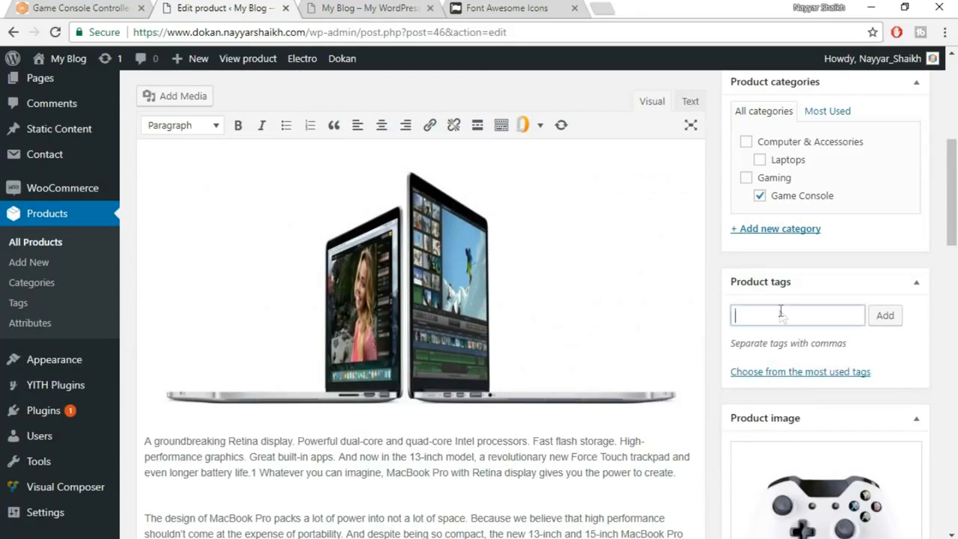
text(game)
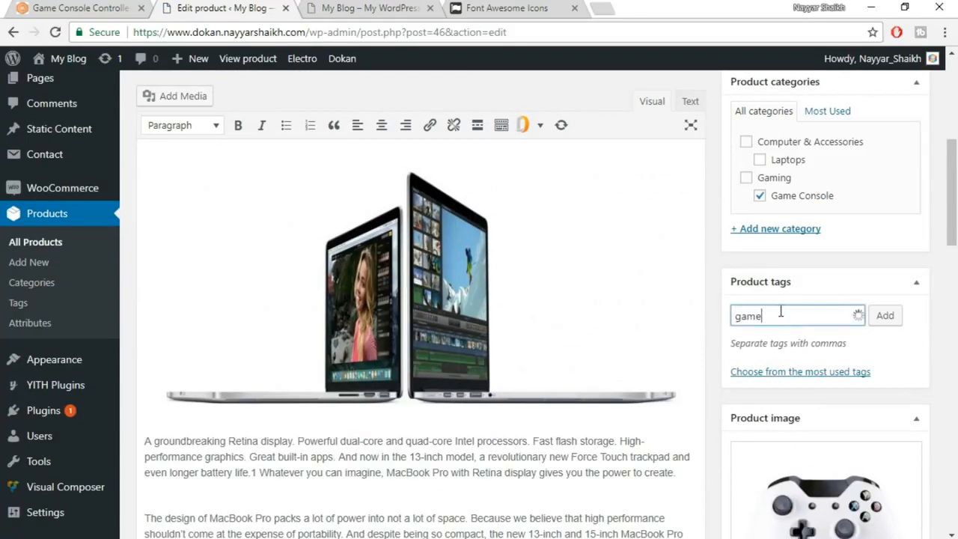
key(Return)
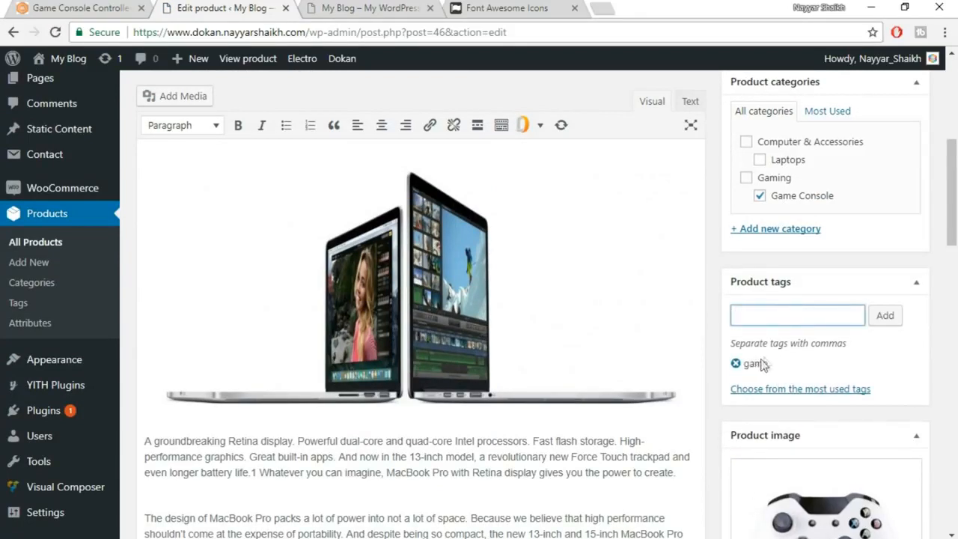
scroll(866, 372, down, 3)
scroll(866, 370, up, 5)
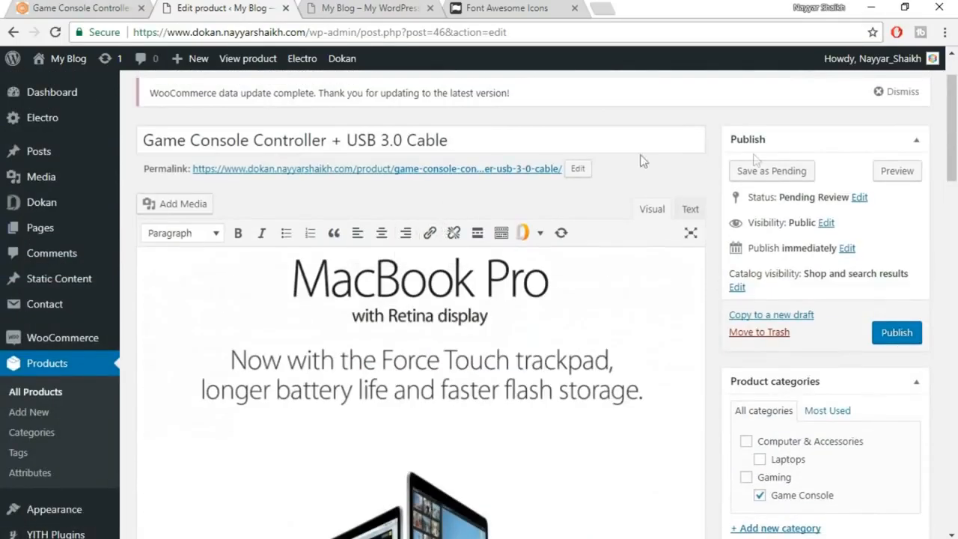
click(884, 339)
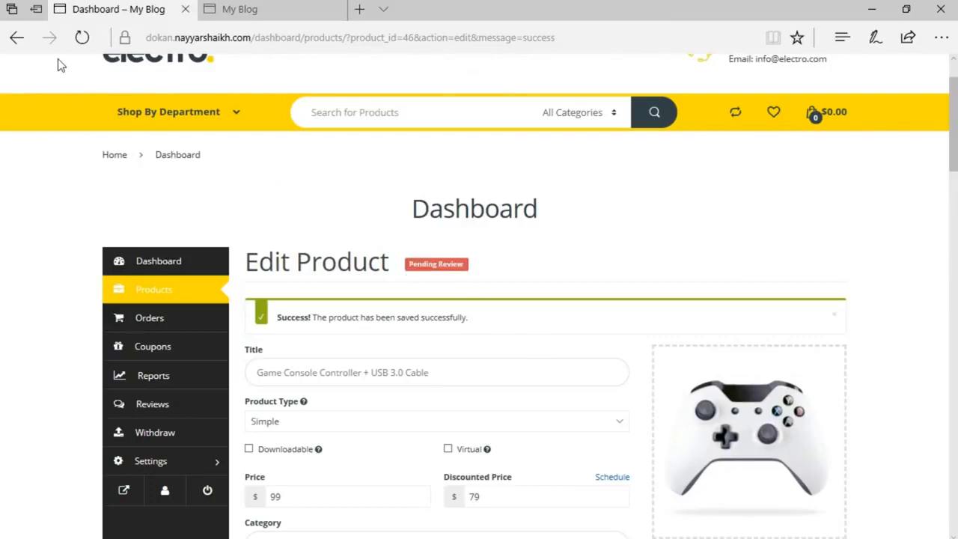
Reload the Dokan Edit Product page and check it shows Online, Game Console category, and tag game
click(81, 39)
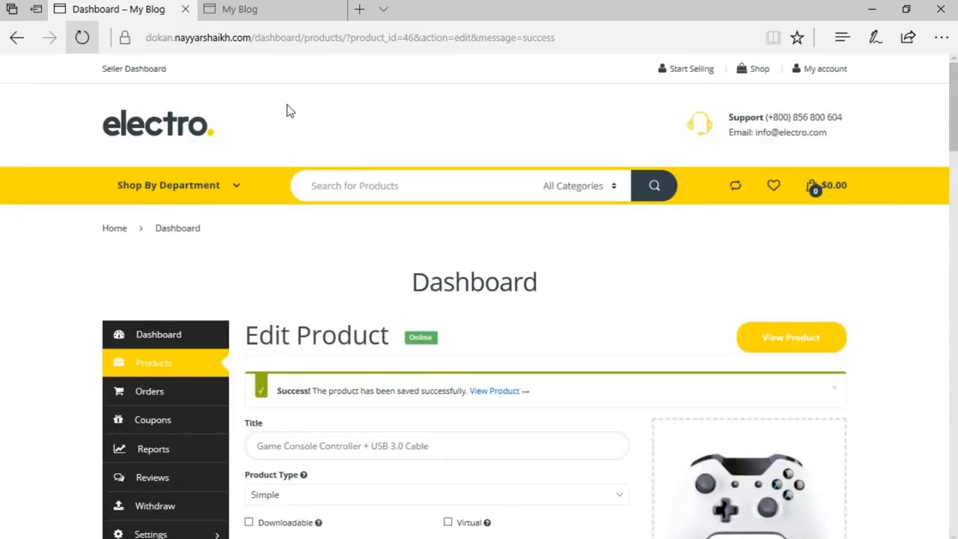
scroll(444, 315, down, 1)
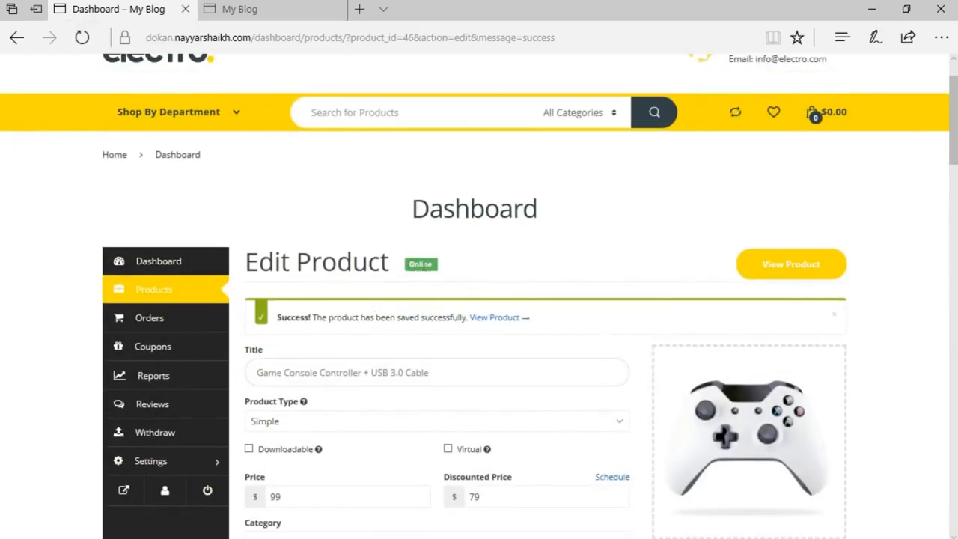
scroll(626, 278, down, 1)
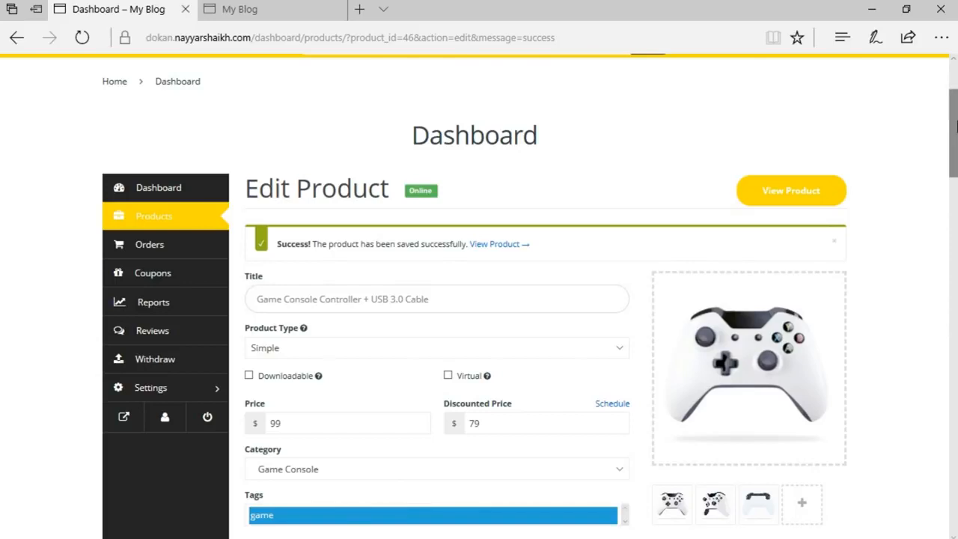
drag(955, 364, 948, 137)
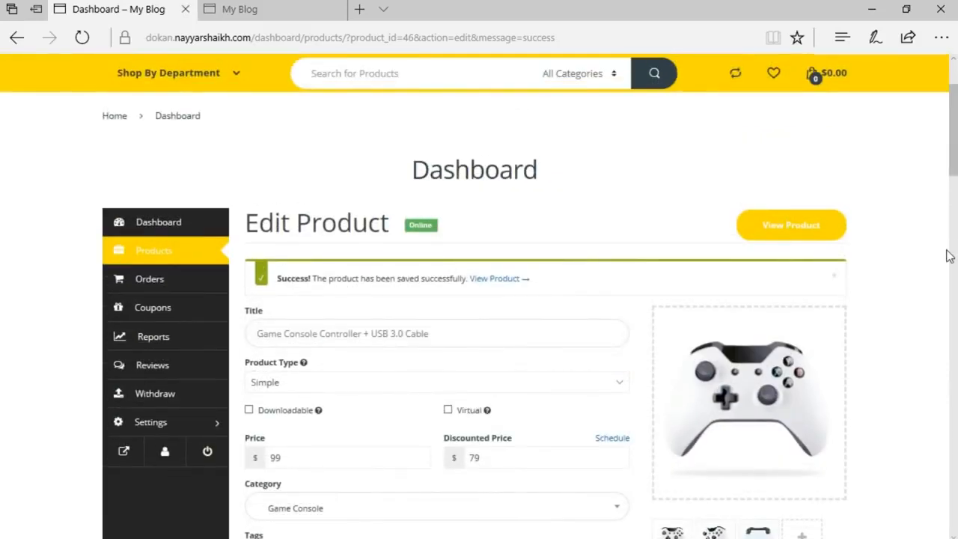
scroll(948, 256, down, 1)
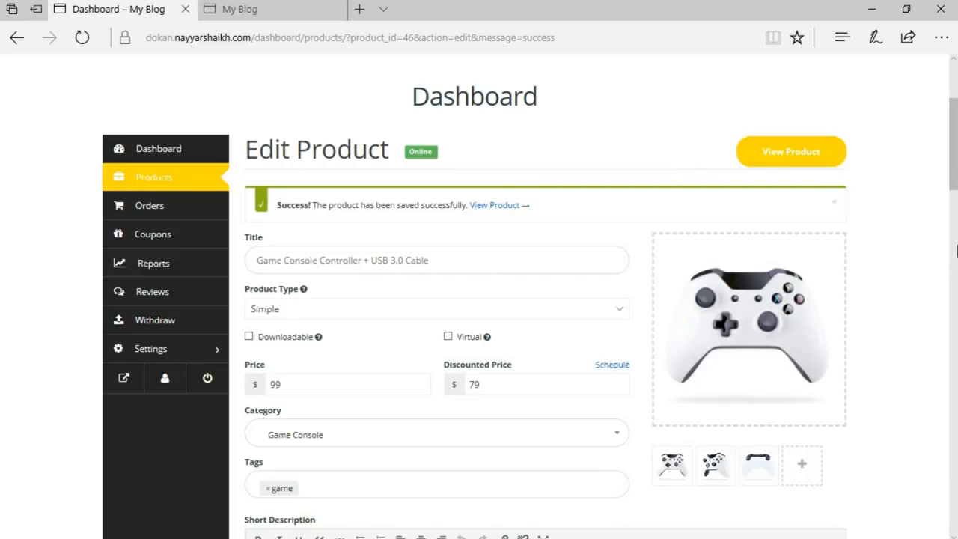
Make the product a Variable product, keep Game Console as its category, and add a custom attribute
scroll(738, 179, down, 1)
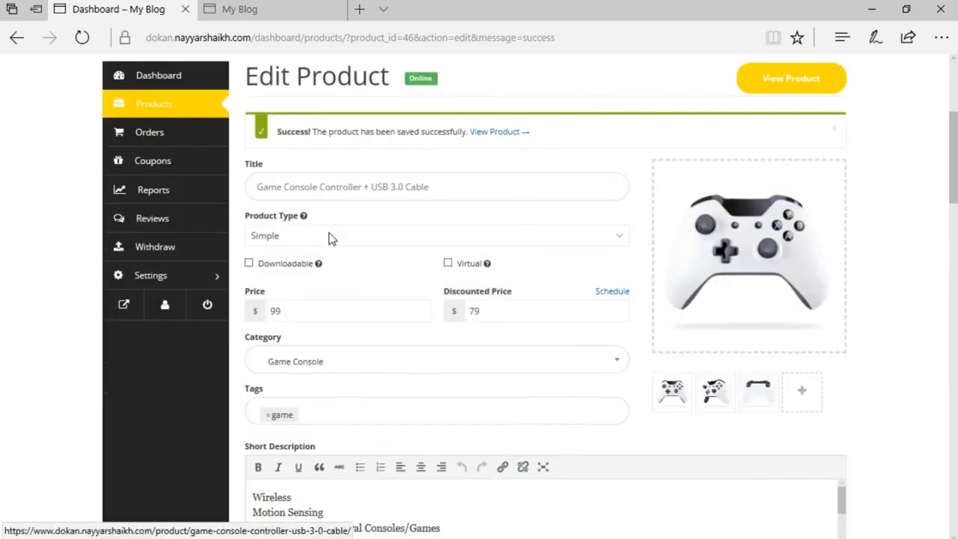
click(297, 234)
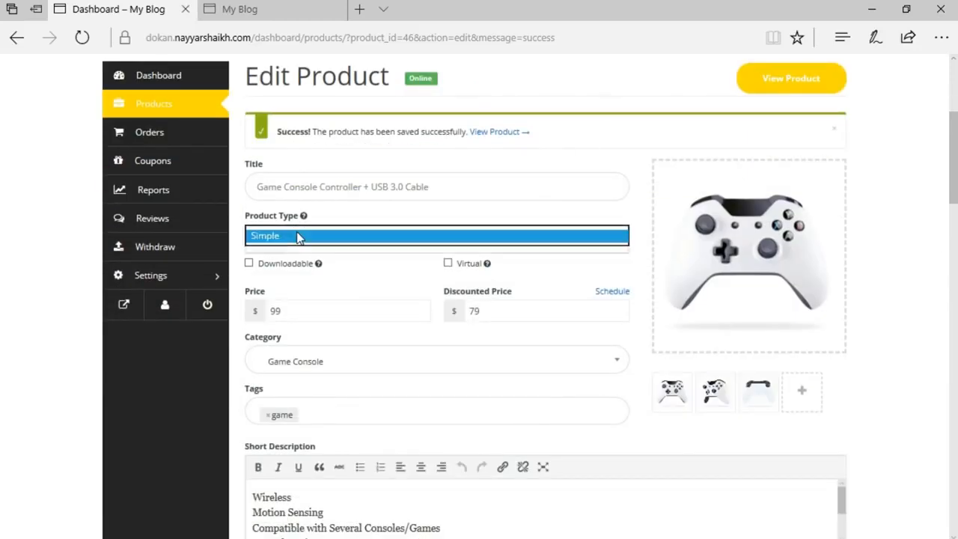
click(322, 248)
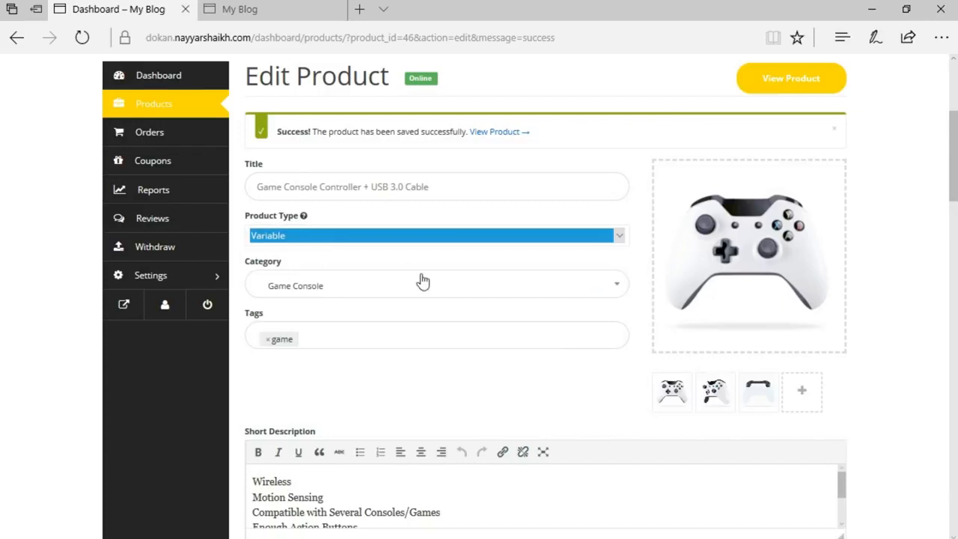
scroll(421, 280, down, 2)
click(331, 142)
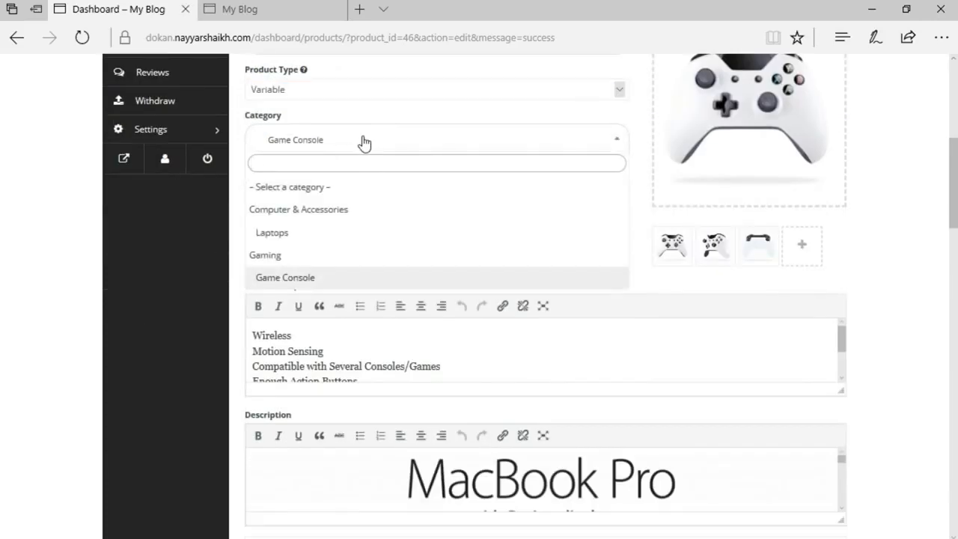
click(364, 143)
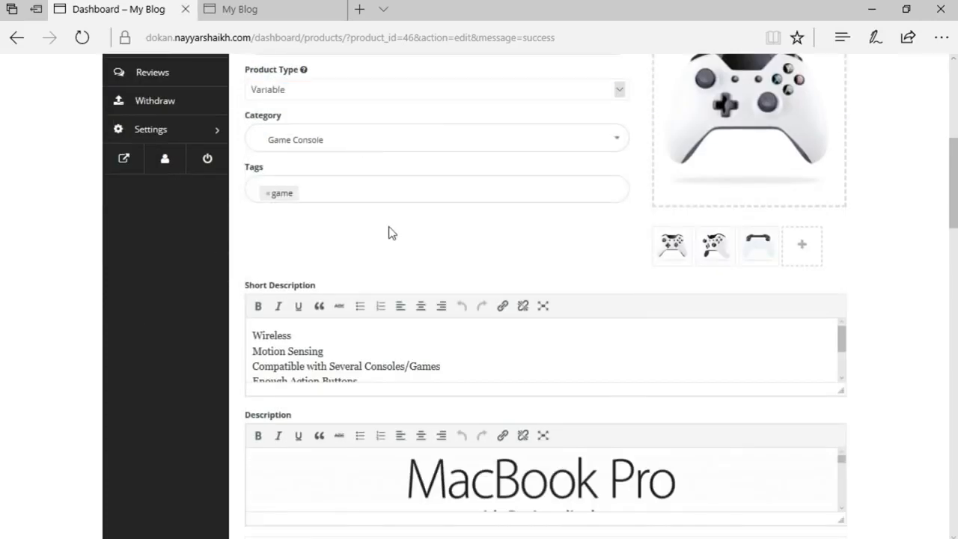
scroll(396, 240, down, 8)
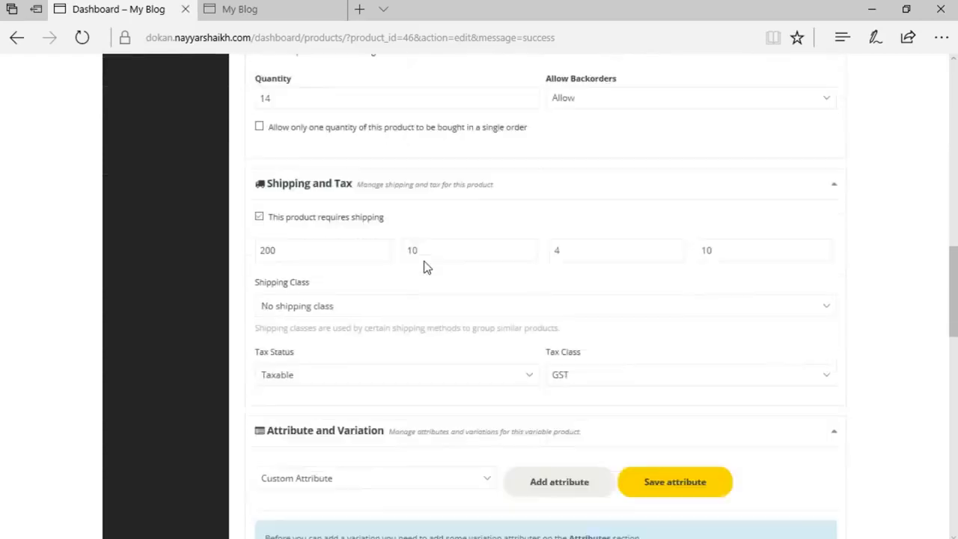
scroll(730, 299, down, 2)
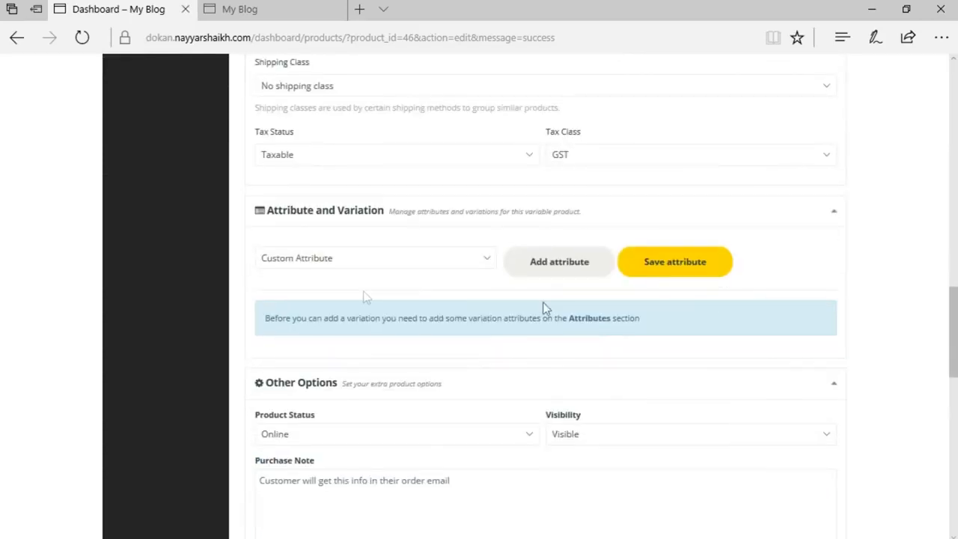
click(341, 263)
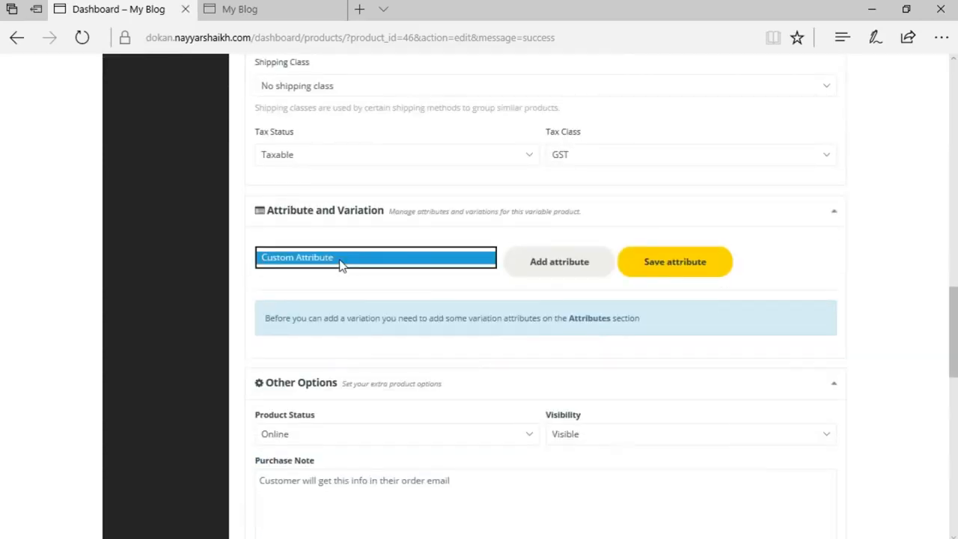
click(552, 270)
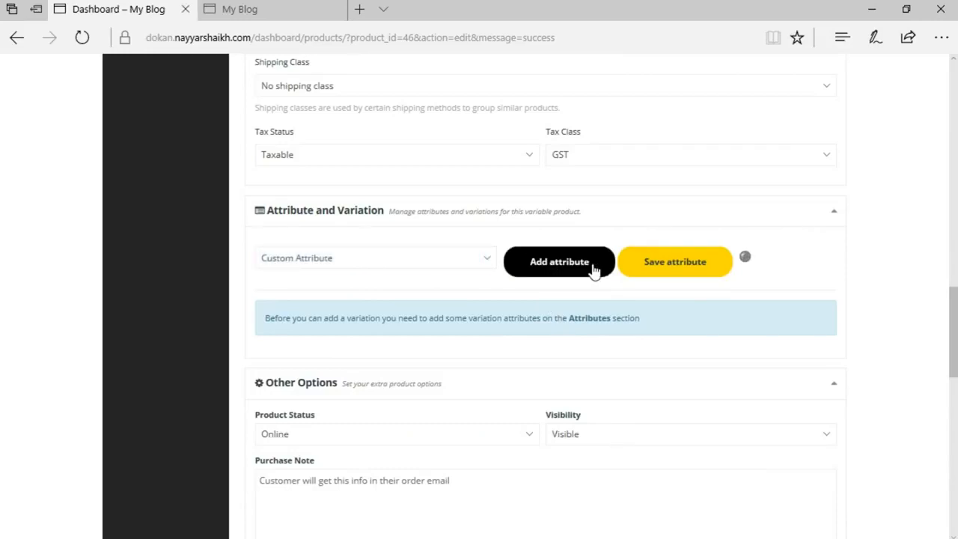
scroll(590, 269, down, 1)
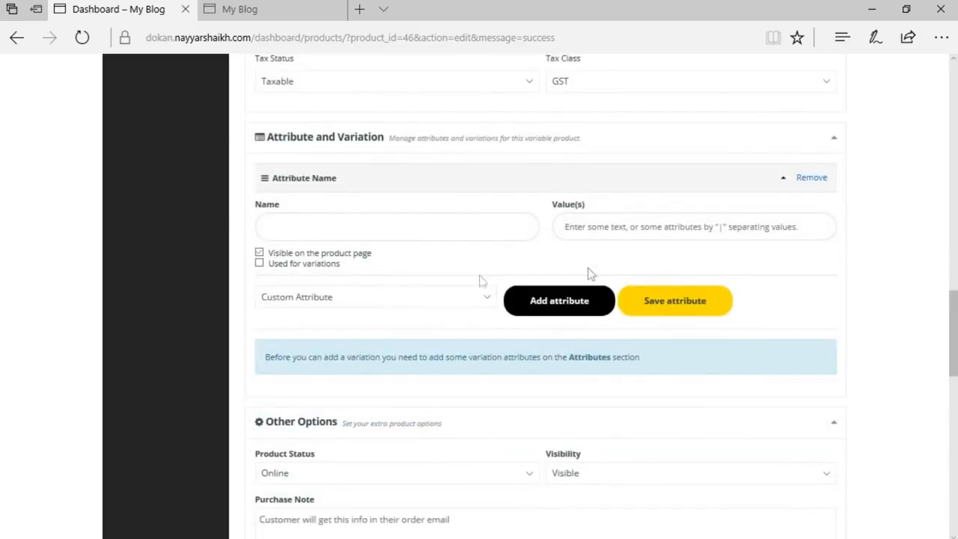
Name the attribute Memory with values 32 GB and 64 GB, used for variations, and save it
click(378, 231)
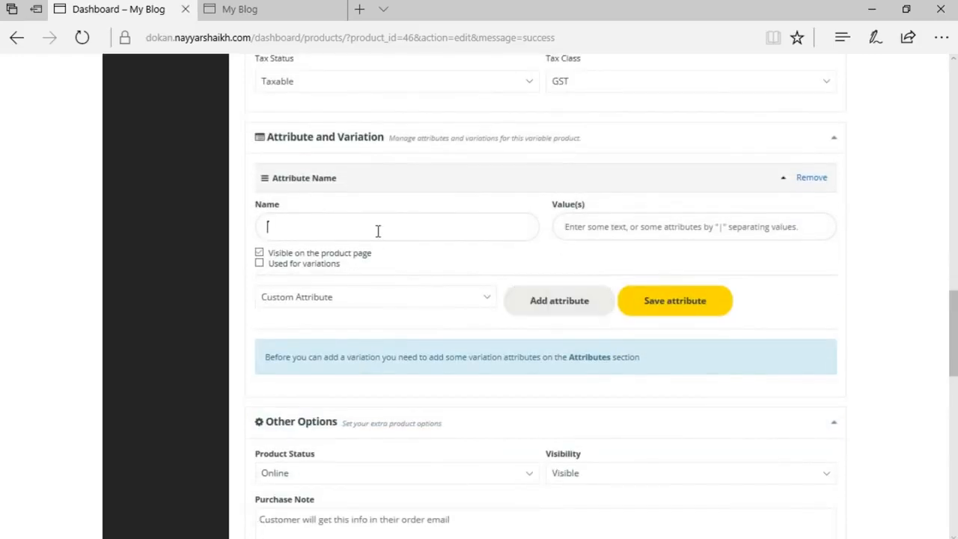
text(Memor)
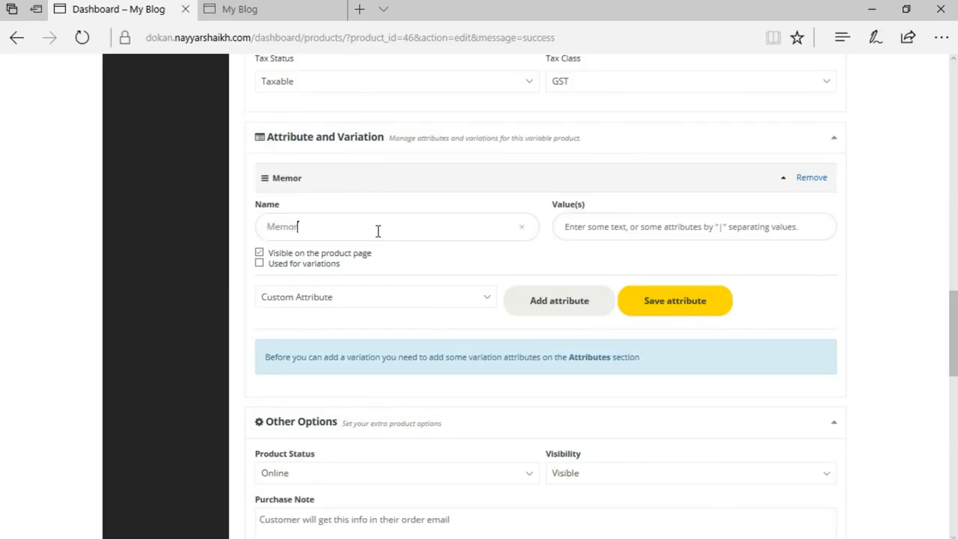
click(642, 234)
text(32 GB)
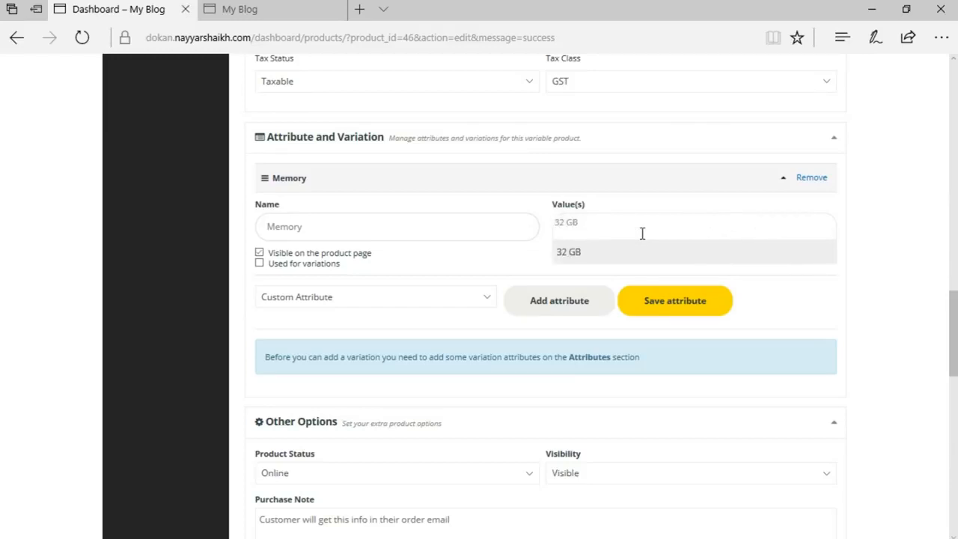
key(Return)
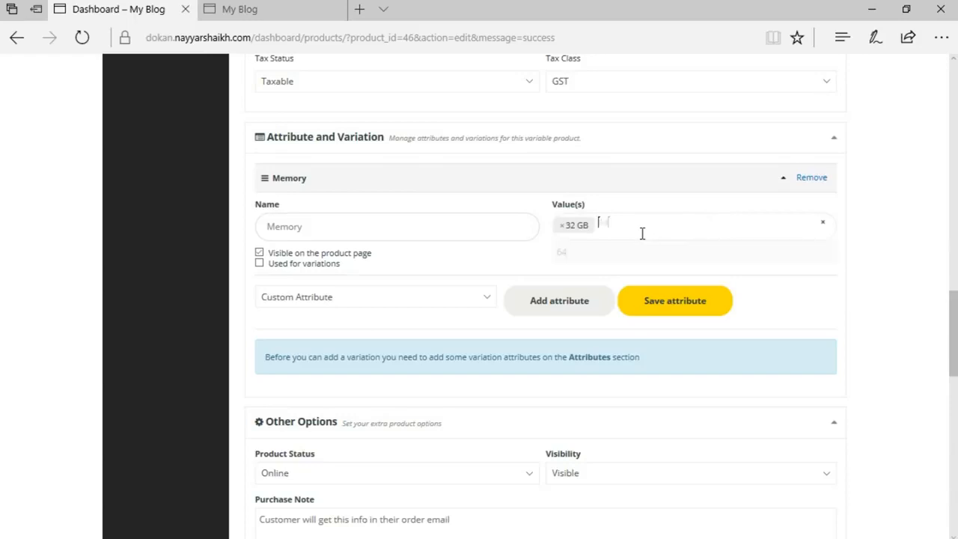
text(64 GB)
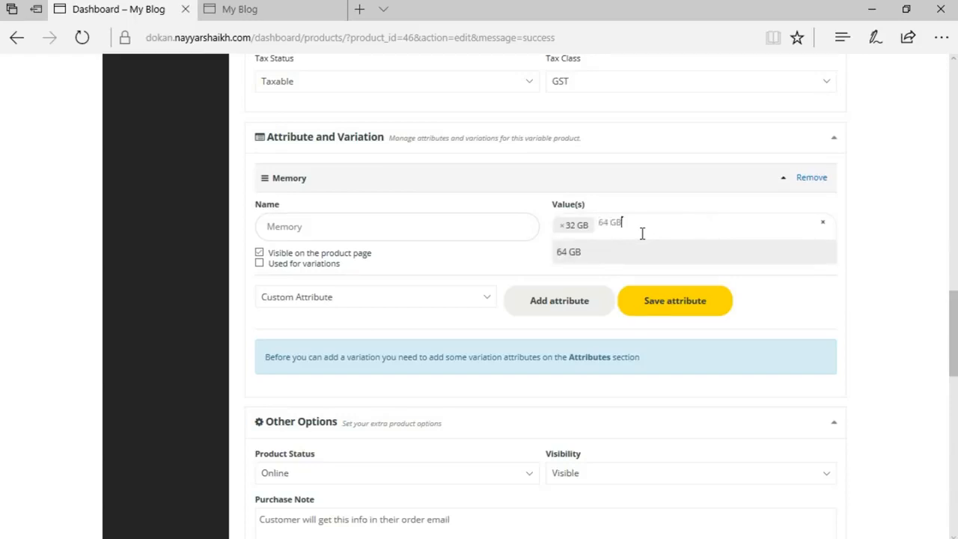
key(Return)
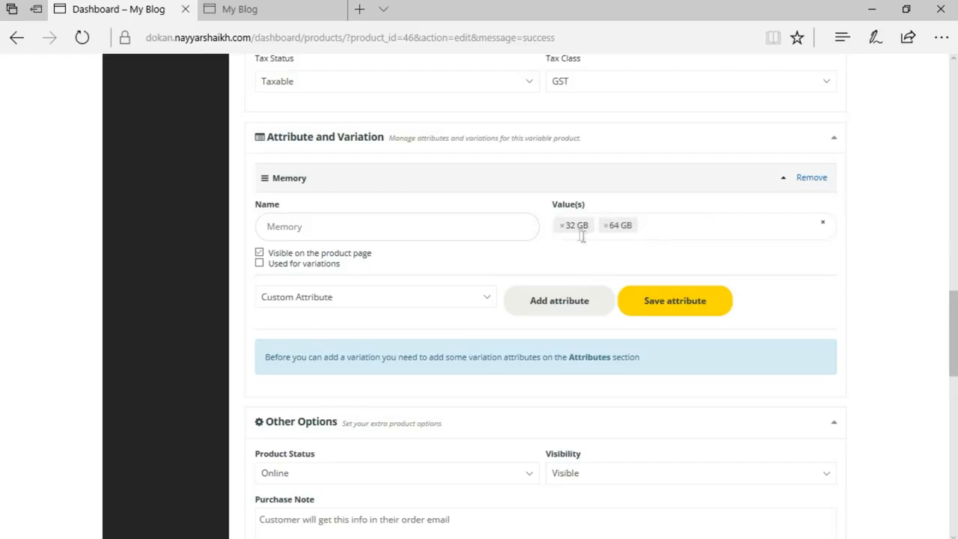
click(280, 271)
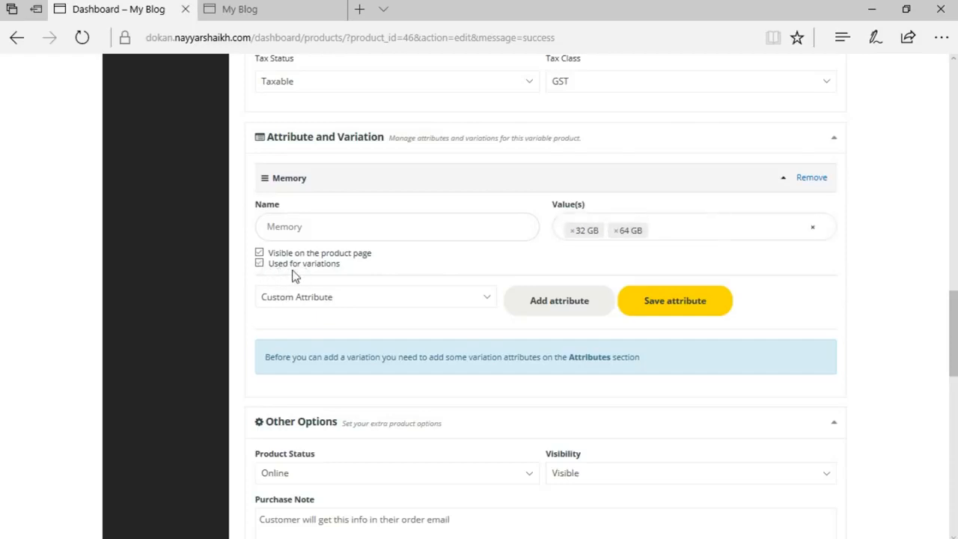
click(715, 313)
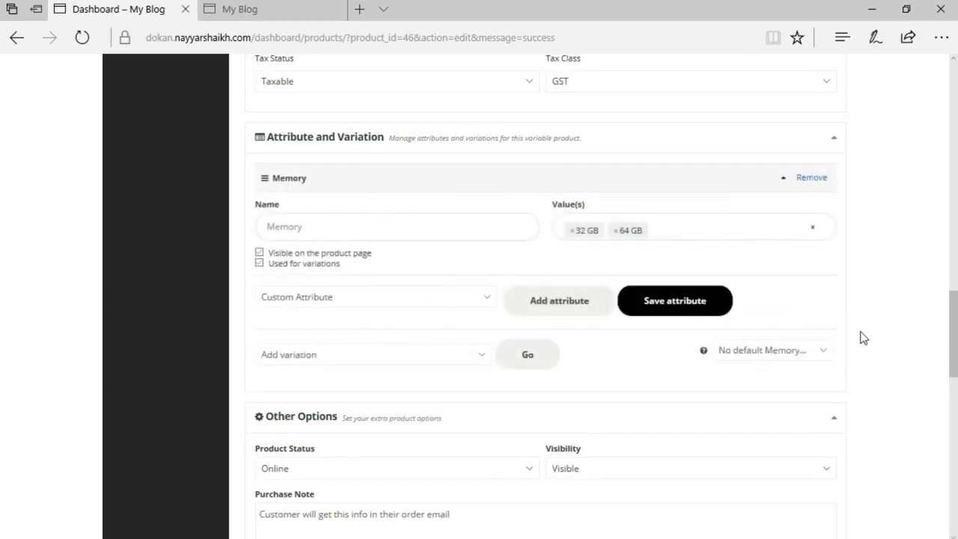
Create variations from all attributes, confirm both alerts, and expand the 32 GB variation #48
click(351, 364)
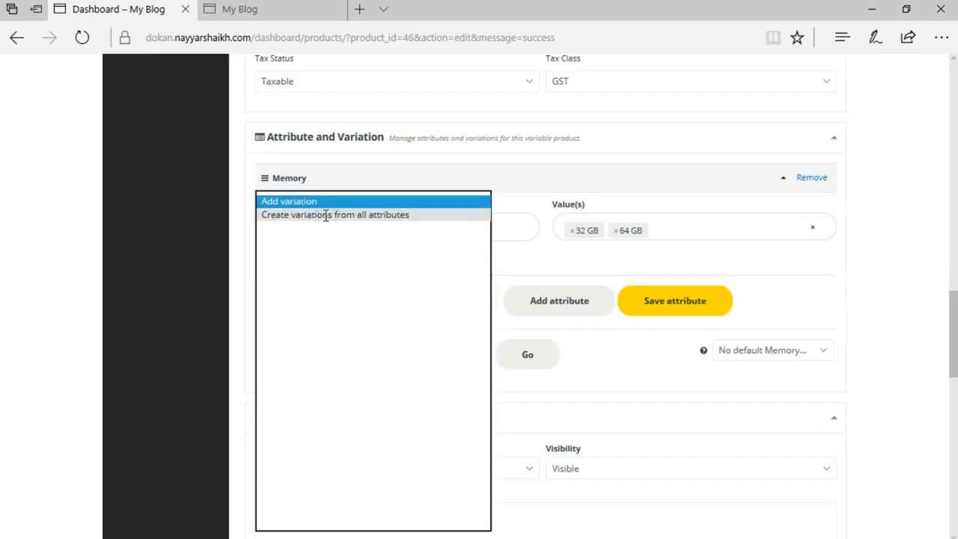
click(366, 215)
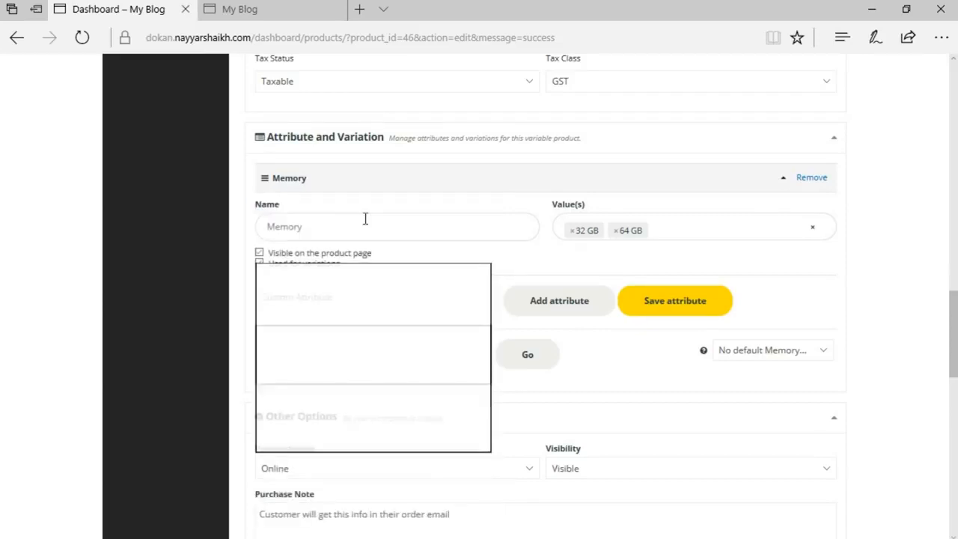
click(528, 356)
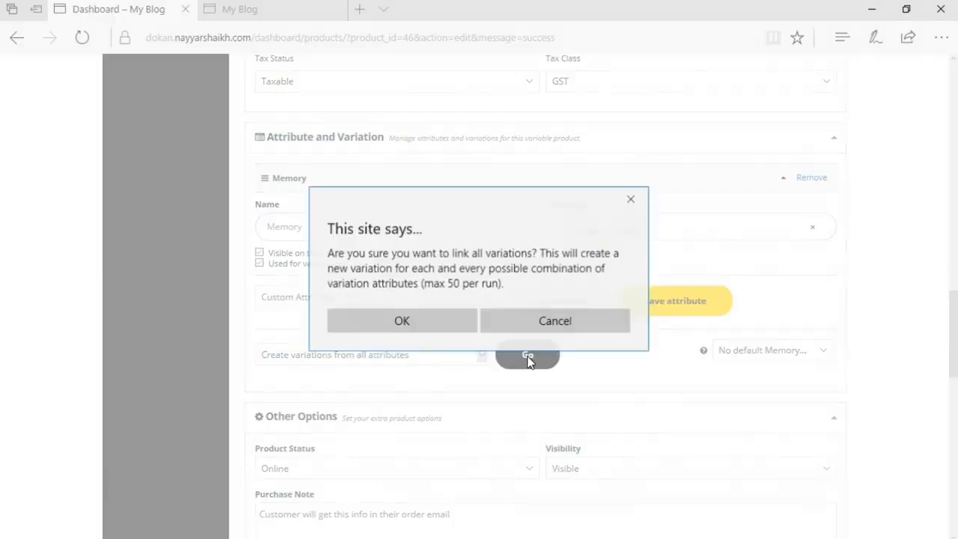
click(431, 324)
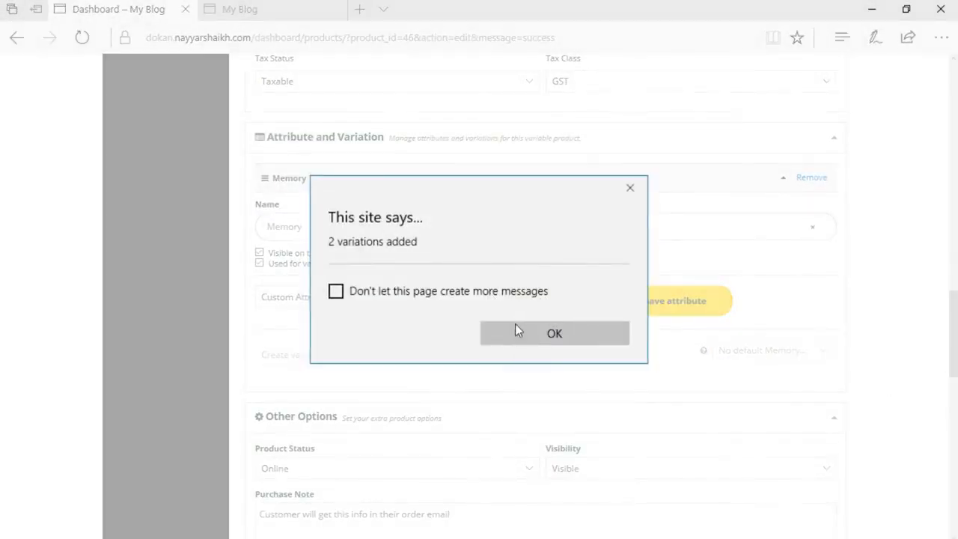
click(516, 327)
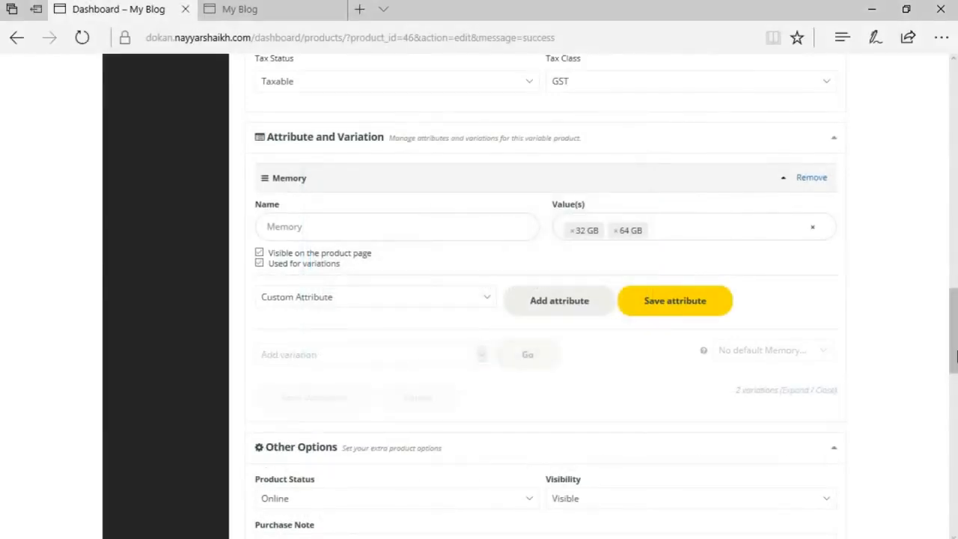
scroll(405, 259, down, 2)
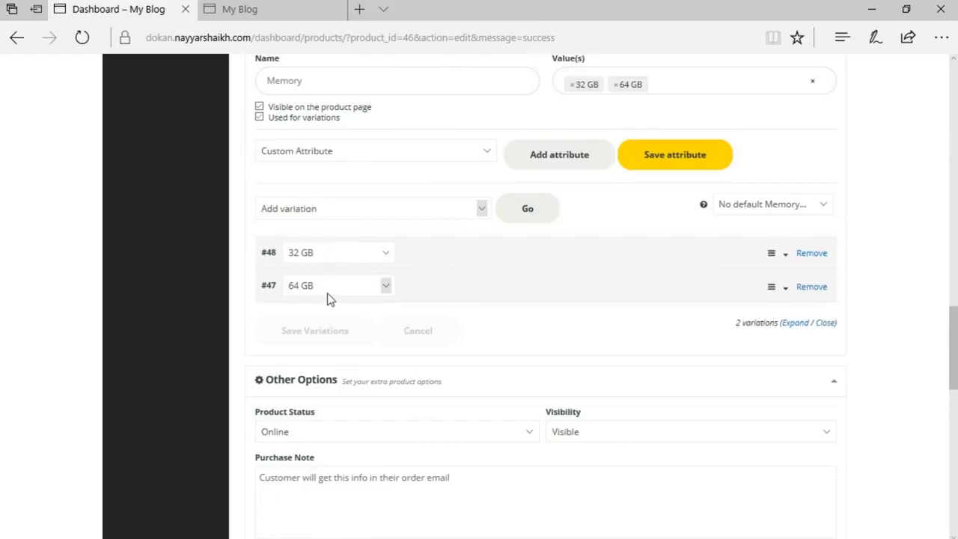
click(785, 254)
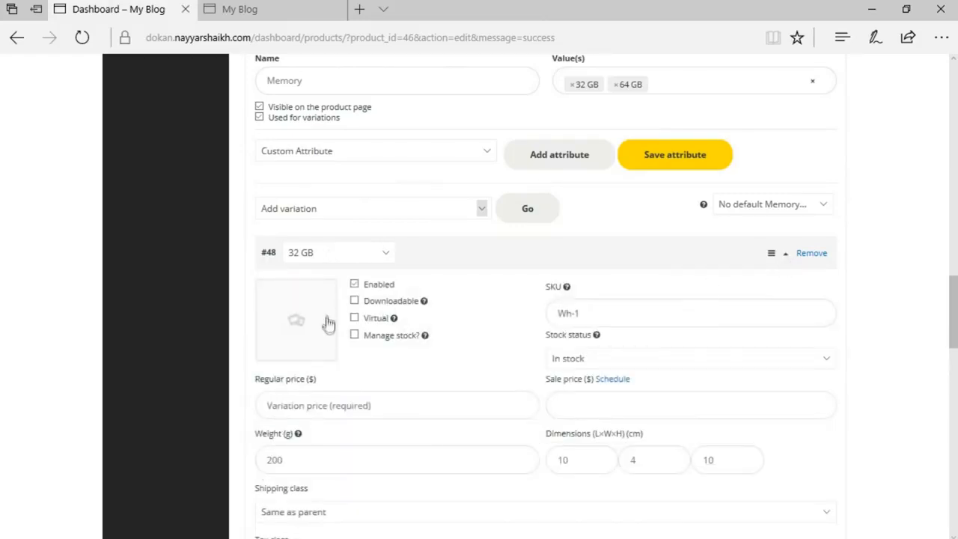
scroll(946, 357, down, 2)
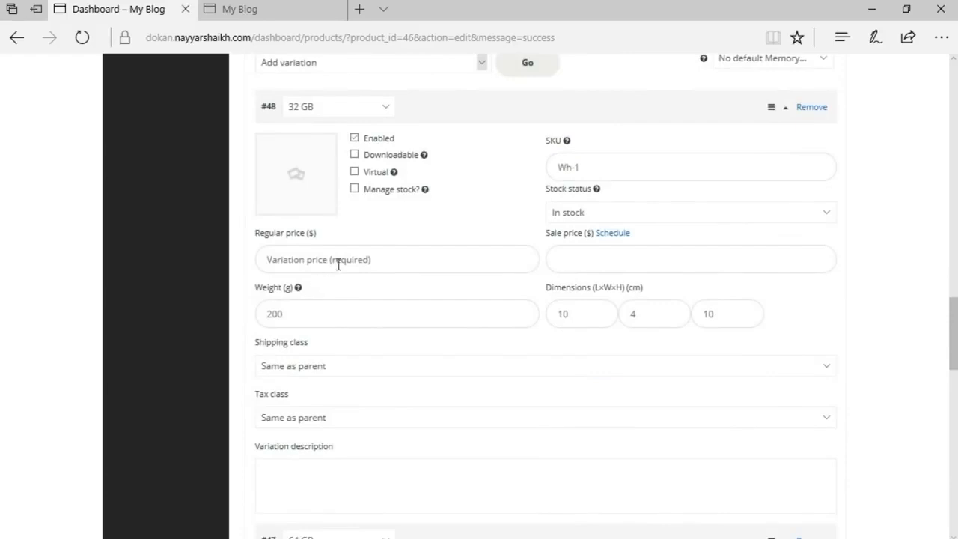
Set the 32 GB variation (#48) regular price to 100
scroll(693, 256, up, 1)
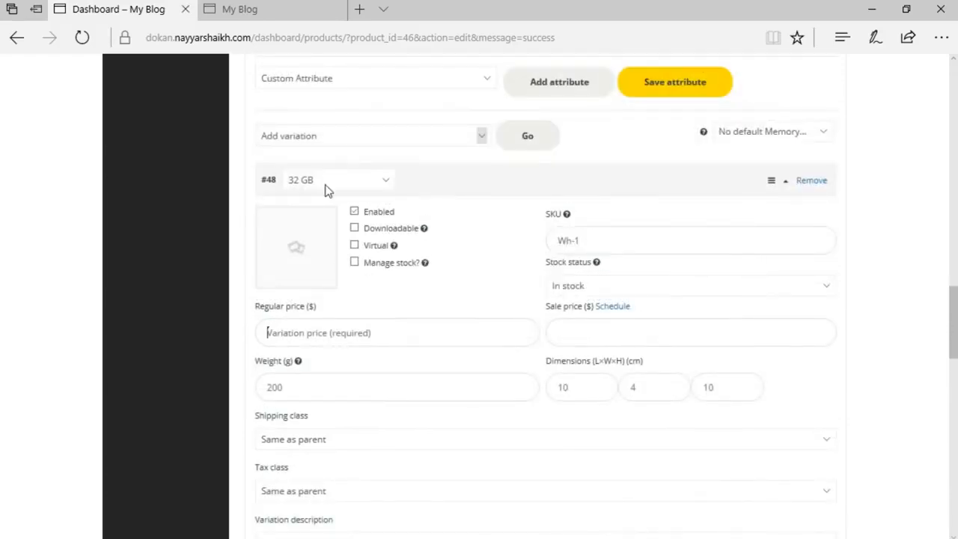
click(521, 332)
text(100)
scroll(858, 346, down, 1)
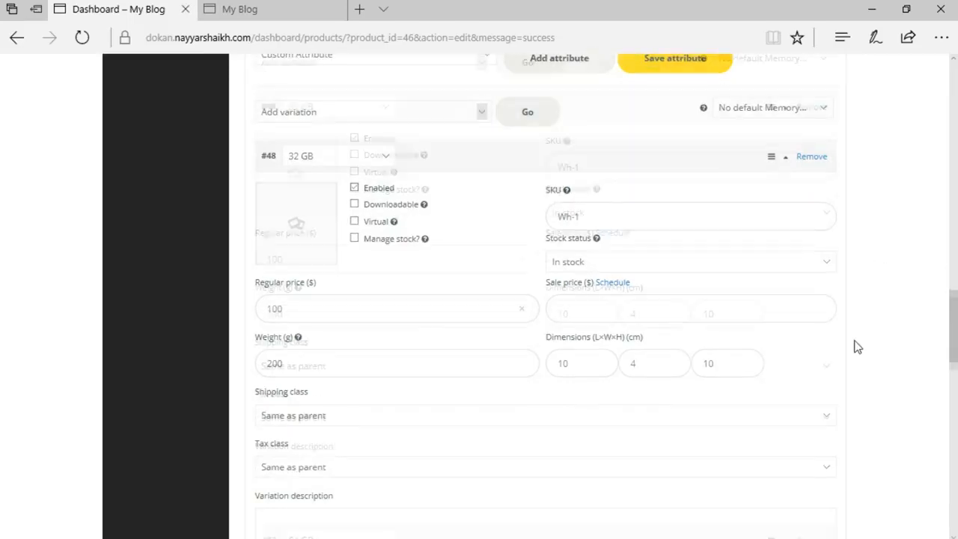
scroll(858, 347, up, 2)
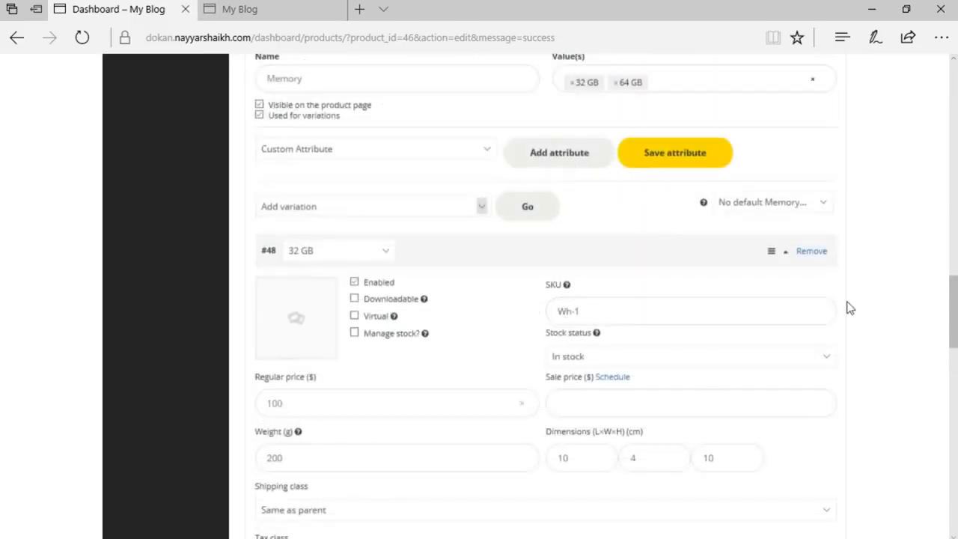
click(786, 255)
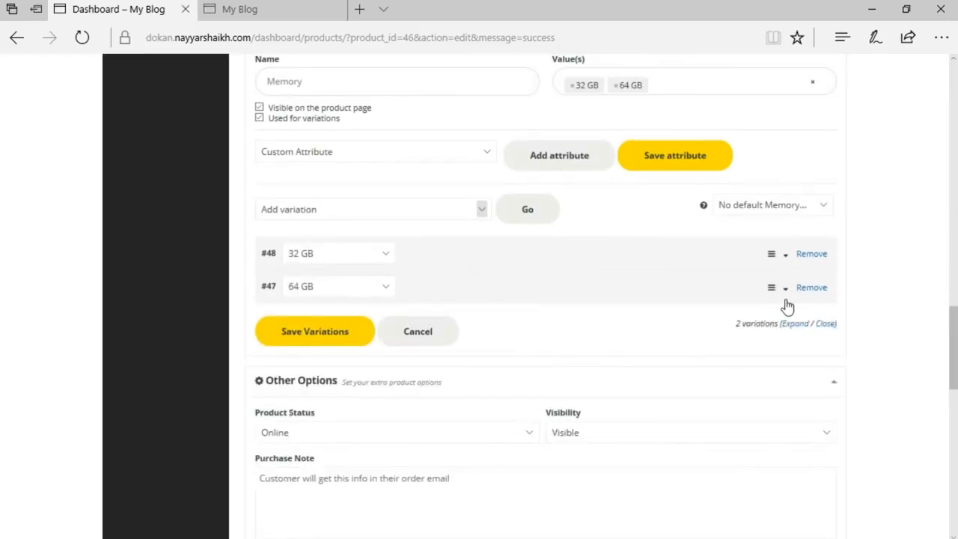
Set the 64 GB variation (#47) regular price to 150 and save the product
click(787, 298)
scroll(508, 379, down, 1)
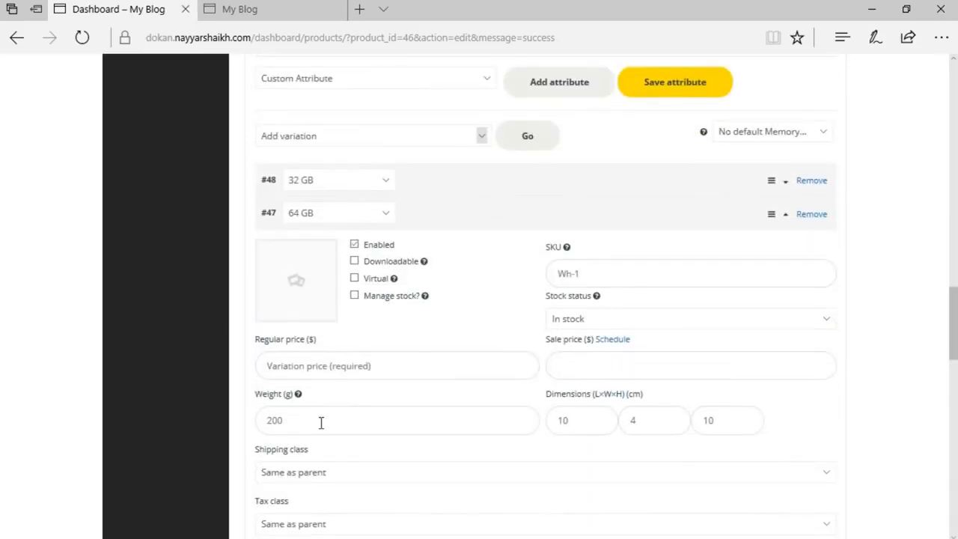
click(446, 378)
text(150)
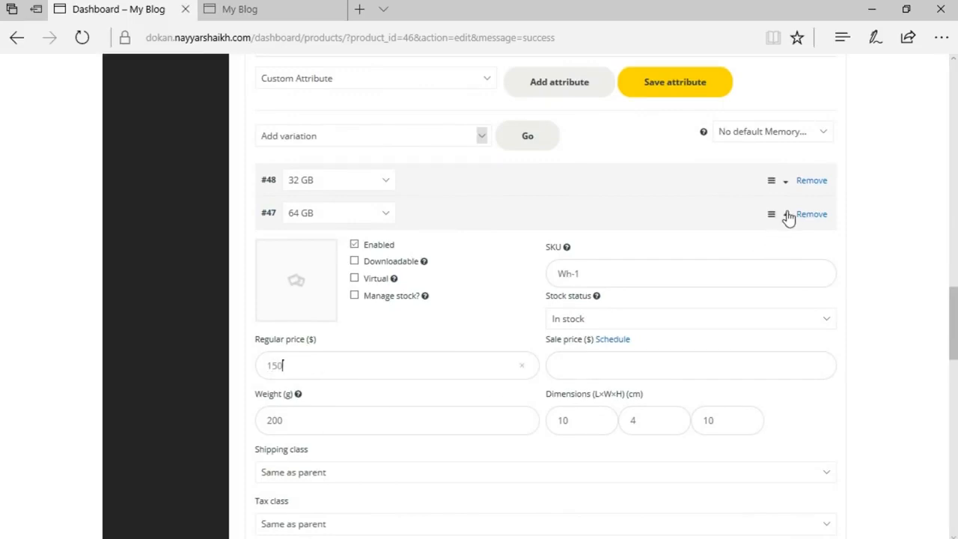
click(786, 216)
click(817, 474)
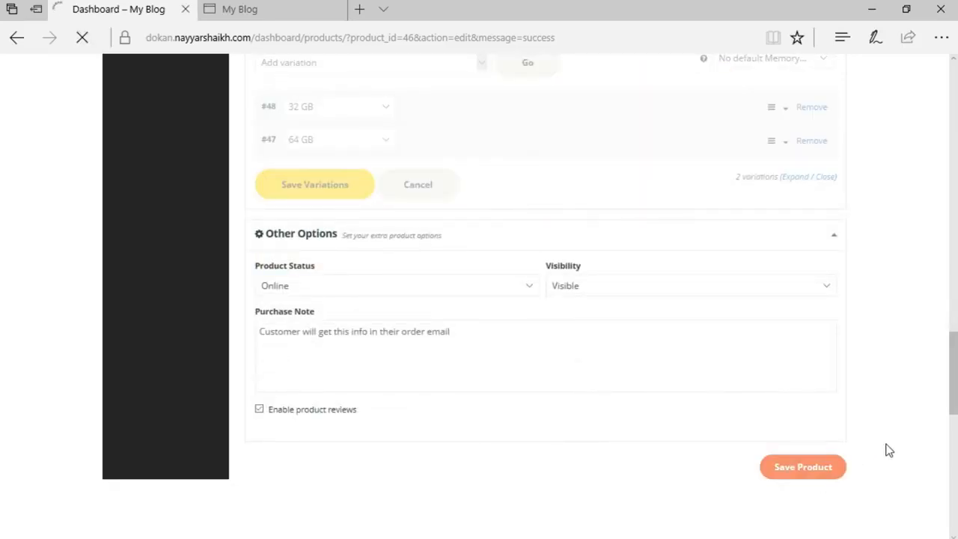
Open the product's storefront page in a new tab and confirm 32 GB shows $100.00
scroll(889, 450, up, 15)
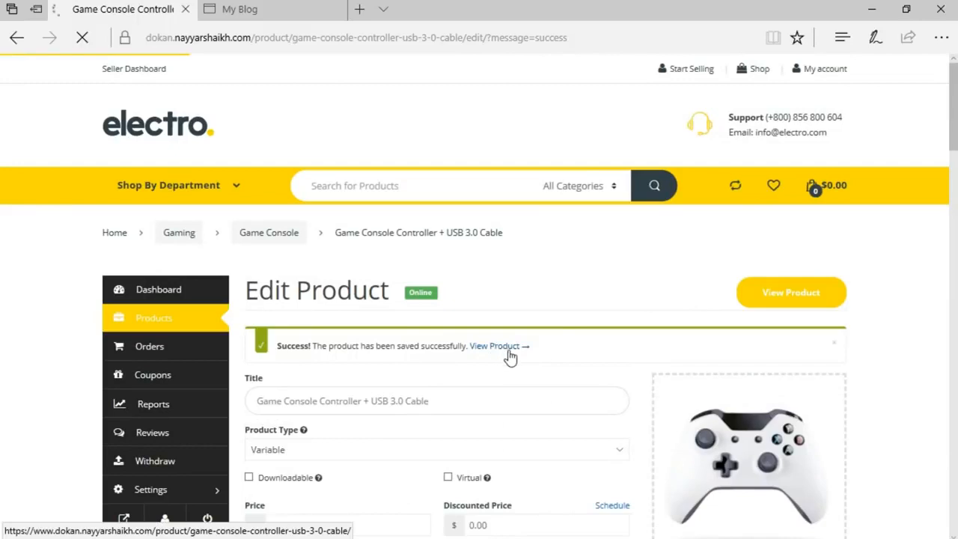
right_click(494, 351)
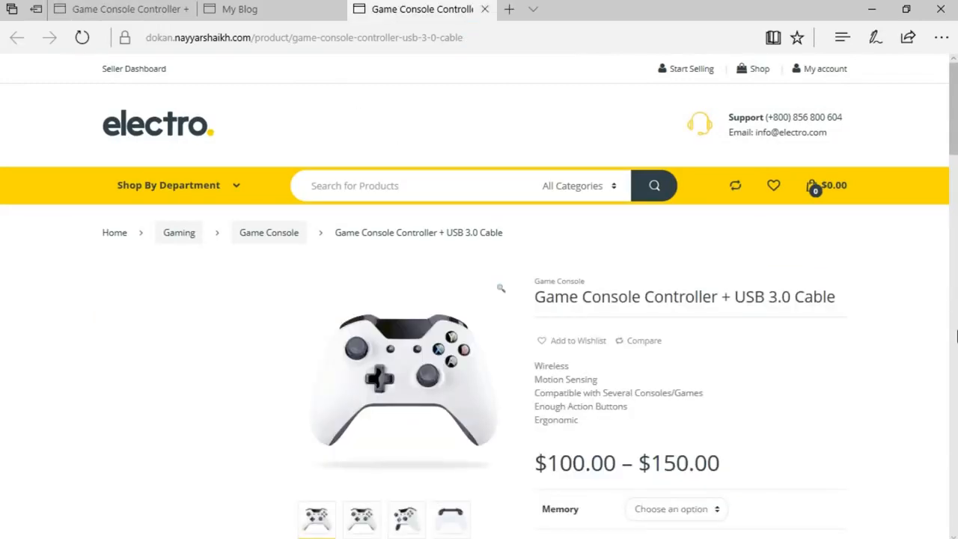
scroll(951, 329, down, 1)
scroll(823, 359, down, 1)
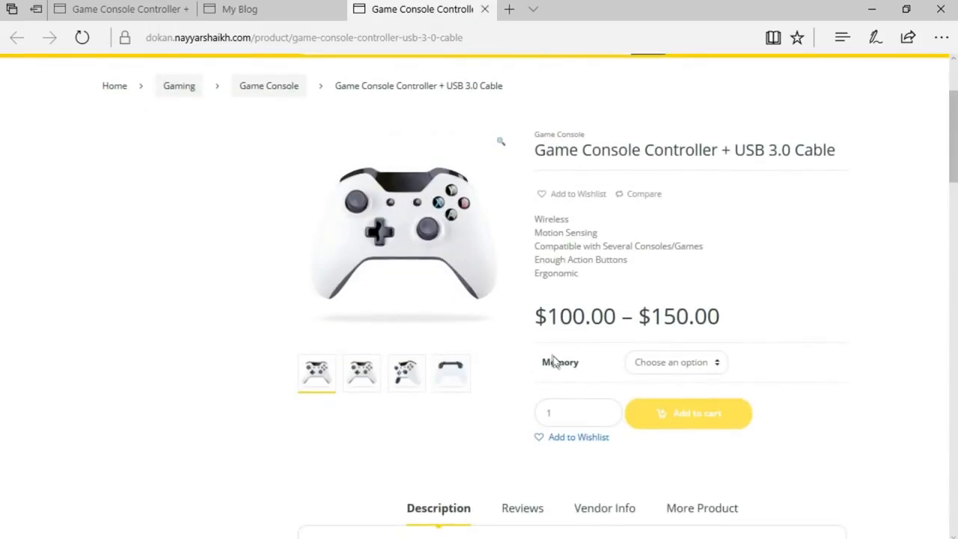
click(709, 365)
click(683, 376)
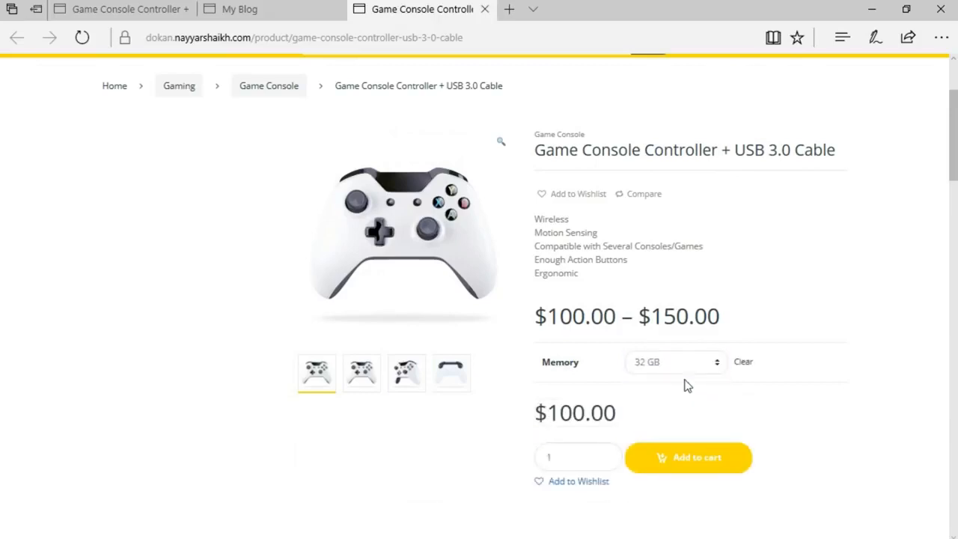
triple_click(543, 412)
Confirm the 64 GB option shows $150.00, then go back to the product editing tab
click(703, 366)
click(674, 377)
scroll(813, 329, up, 2)
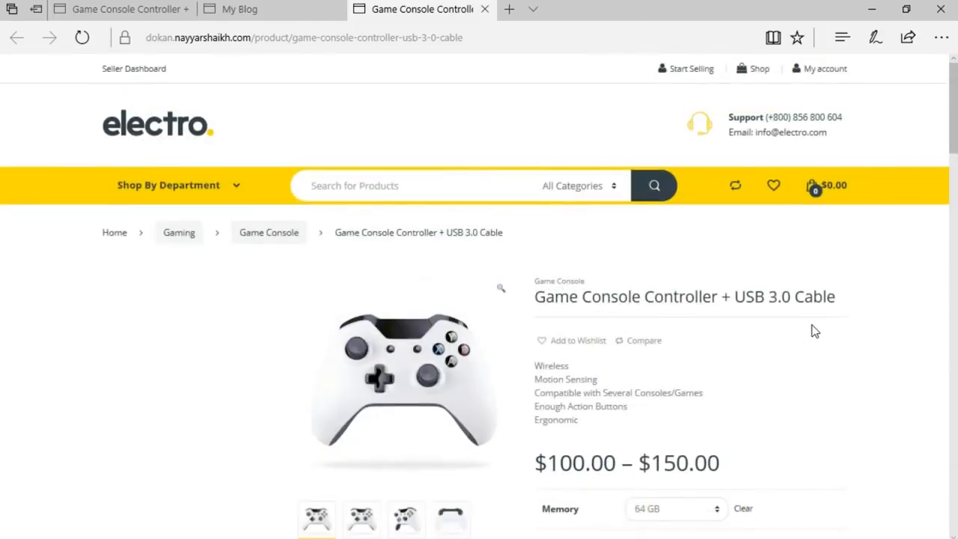
scroll(815, 331, down, 2)
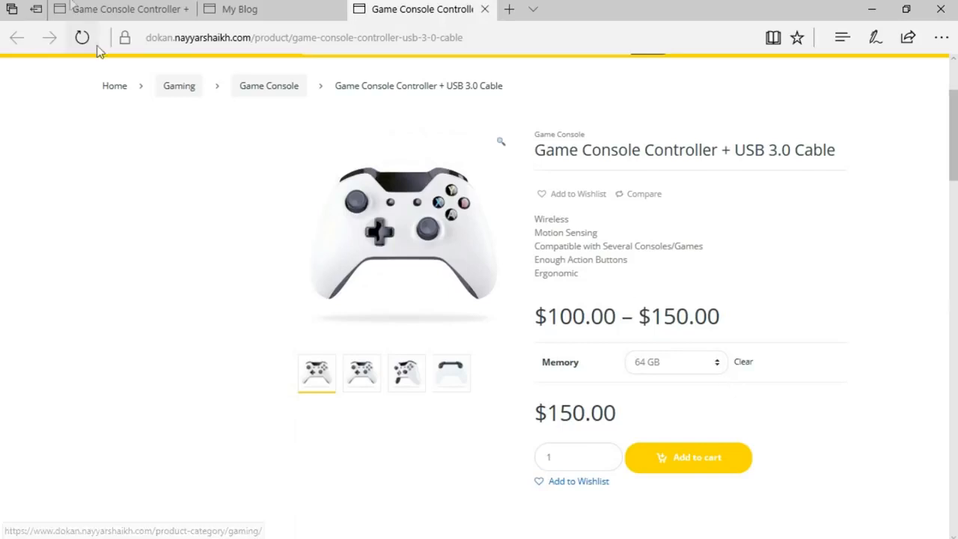
click(104, 9)
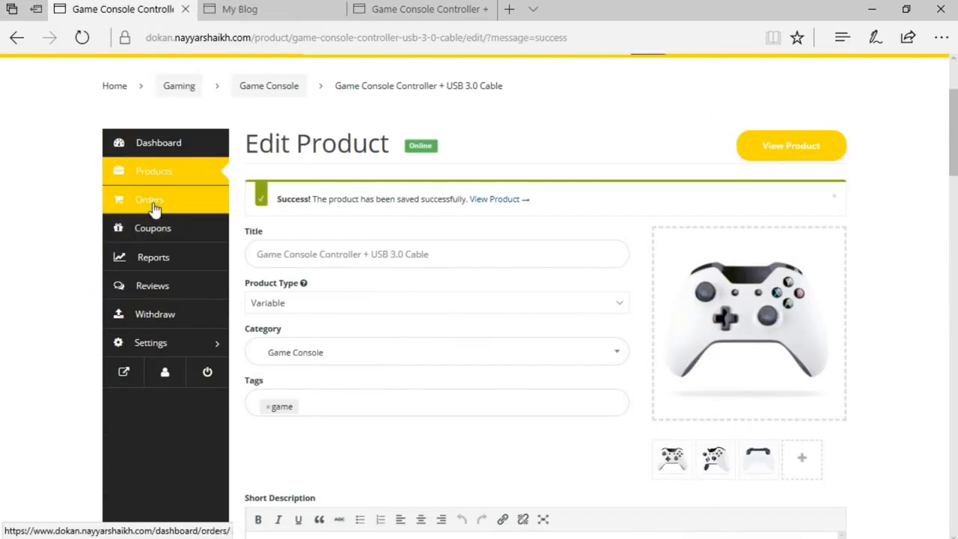
Open the vendor's Orders page, which lists no orders found
click(153, 204)
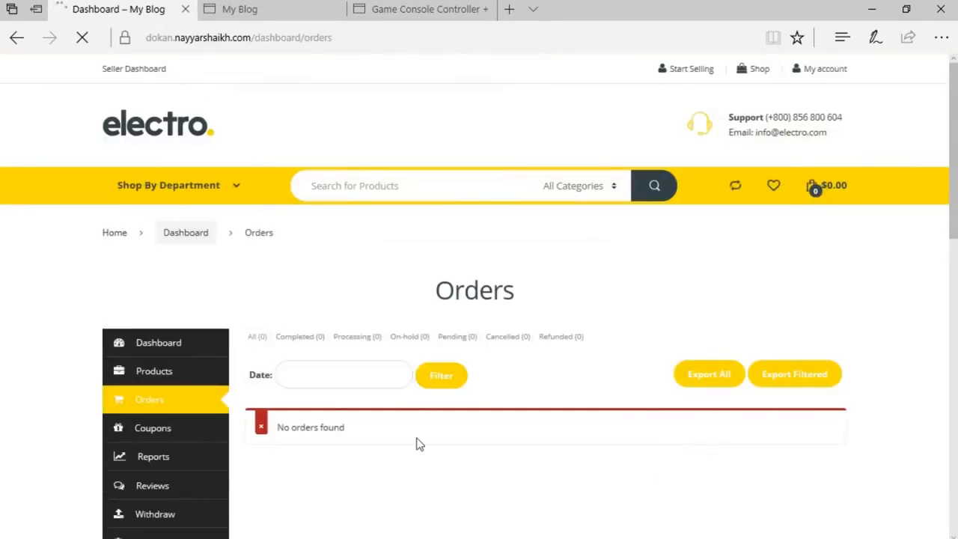
scroll(264, 363, down, 1)
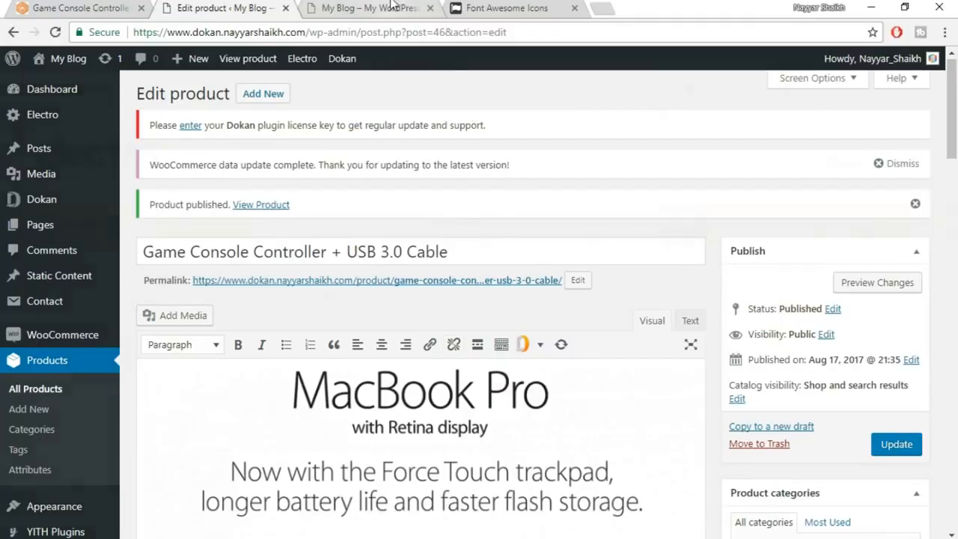
On the refreshed storefront, open the Game Console Controller, choose 32 GB memory, and add it to the cart
click(390, 6)
click(131, 154)
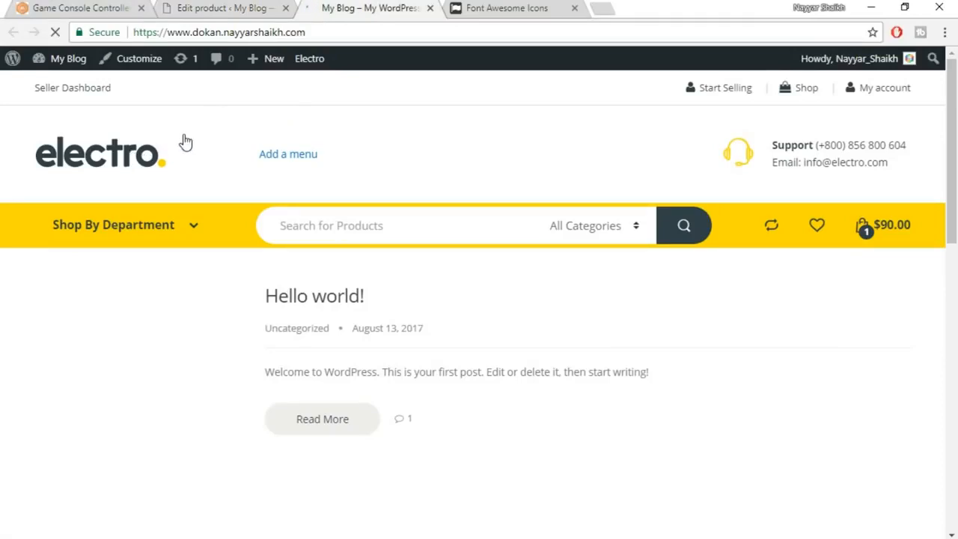
scroll(341, 255, down, 2)
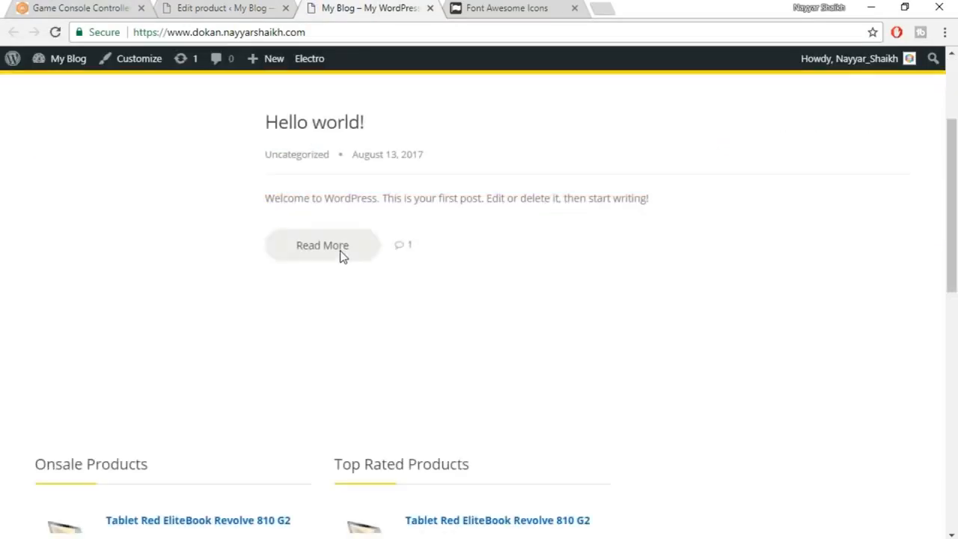
scroll(340, 255, down, 4)
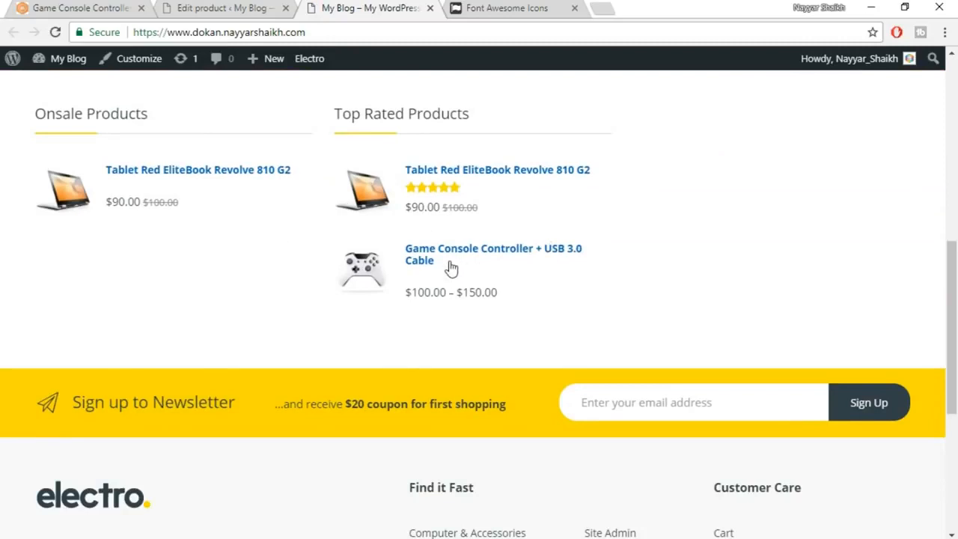
click(427, 264)
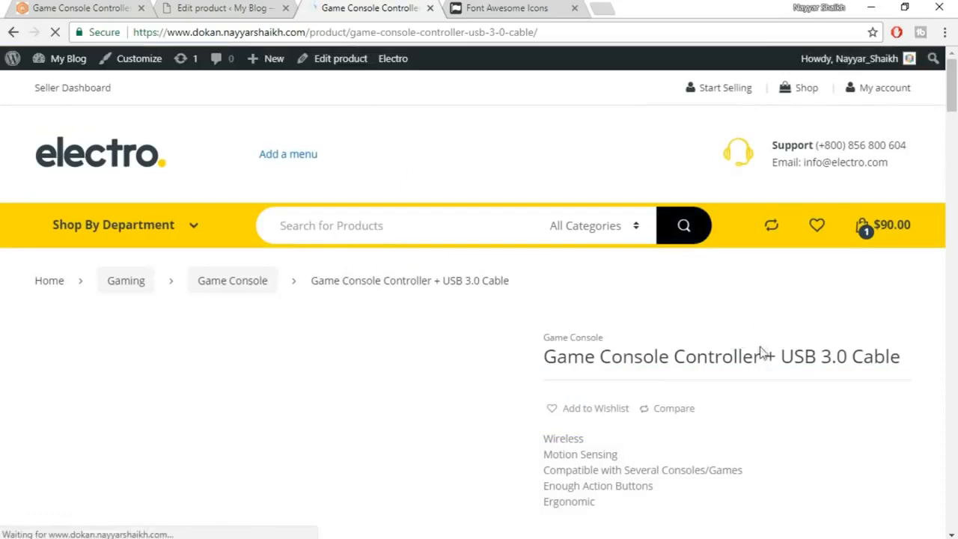
scroll(834, 343, down, 4)
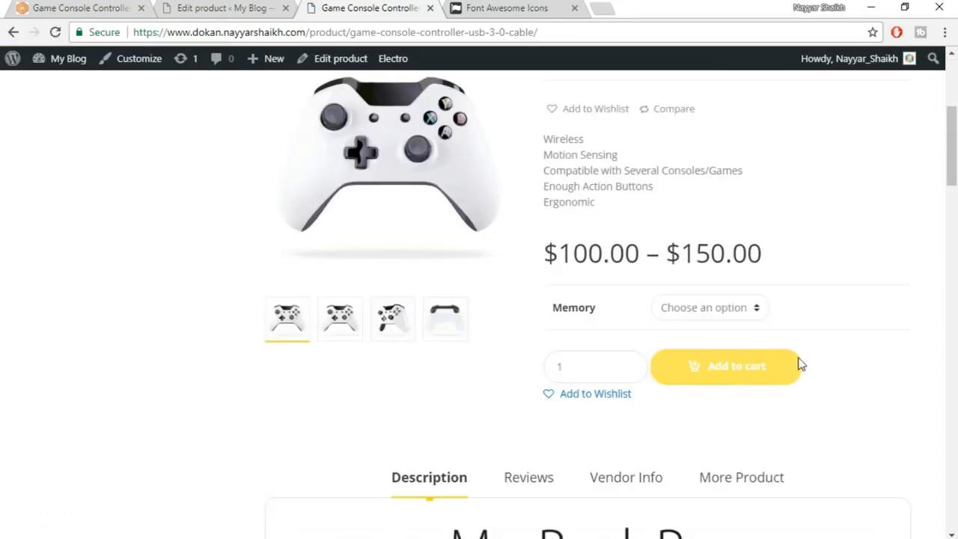
click(705, 306)
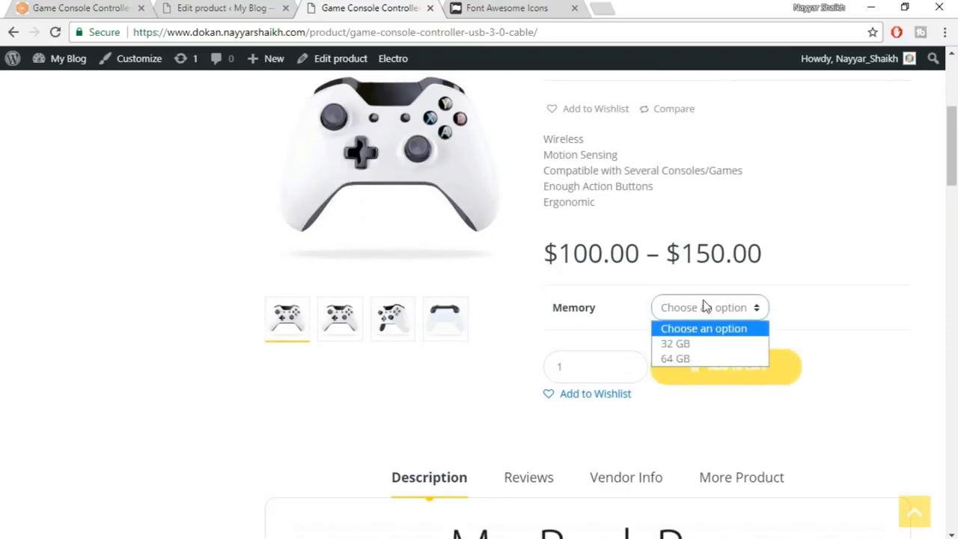
click(707, 345)
click(747, 436)
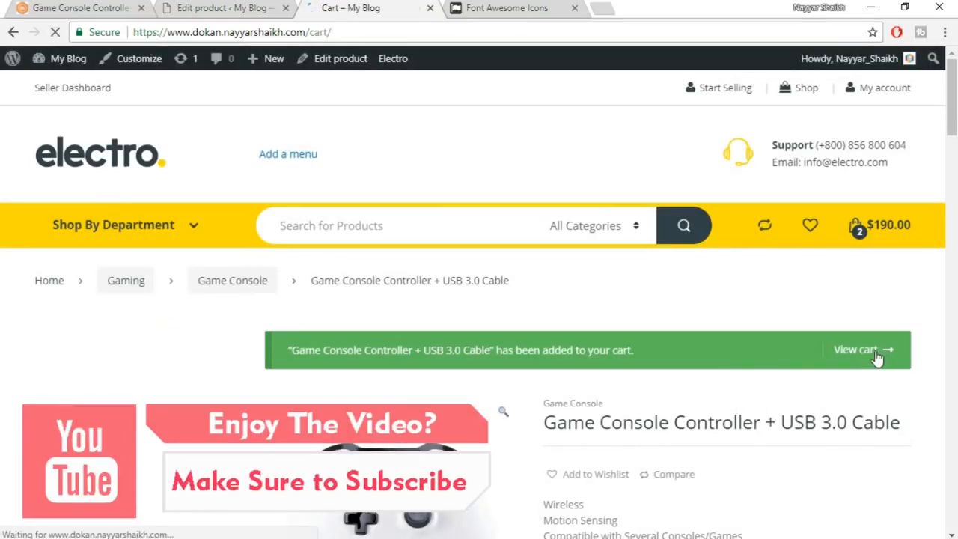
Delete the Tablet Red EliteBook row, raise the 32 GB controller to quantity 6, and go to checkout
scroll(876, 357, down, 2)
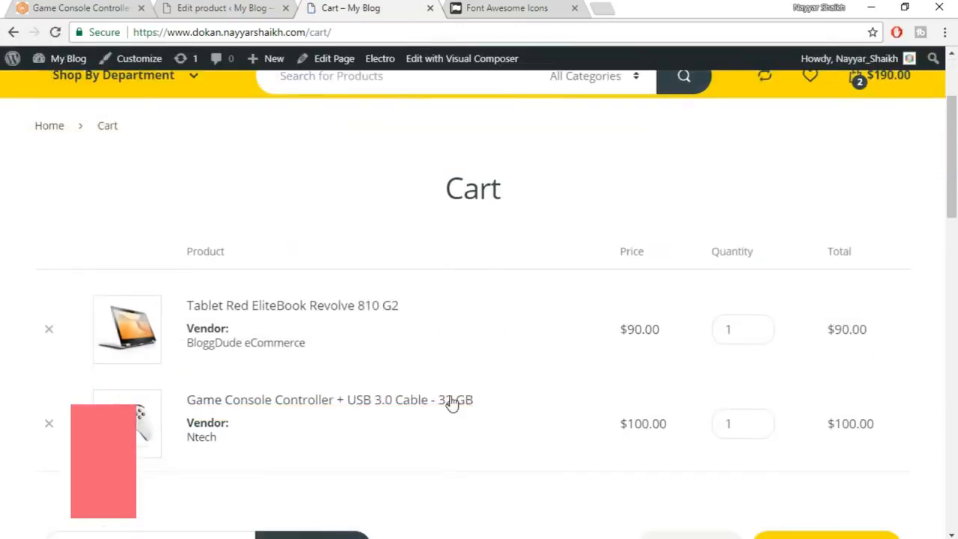
scroll(702, 336, down, 1)
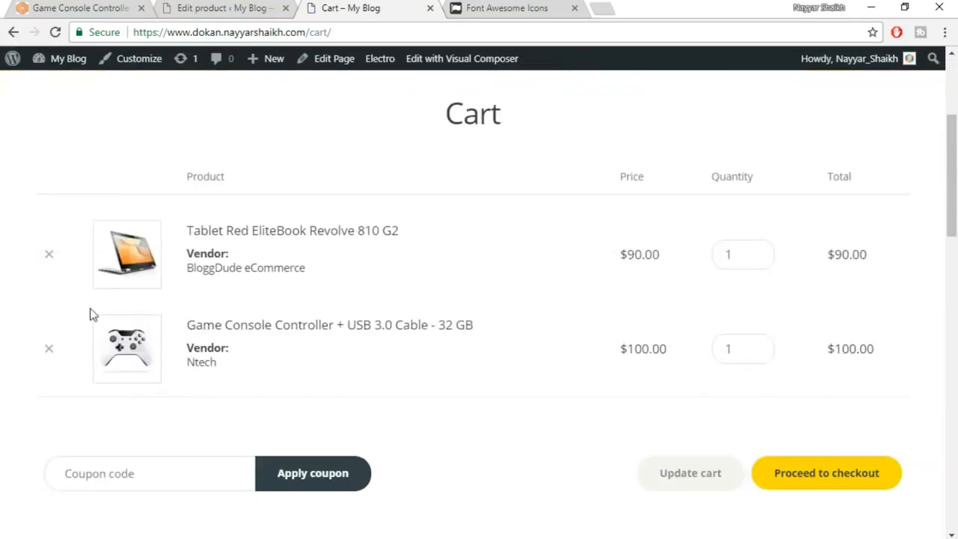
click(47, 258)
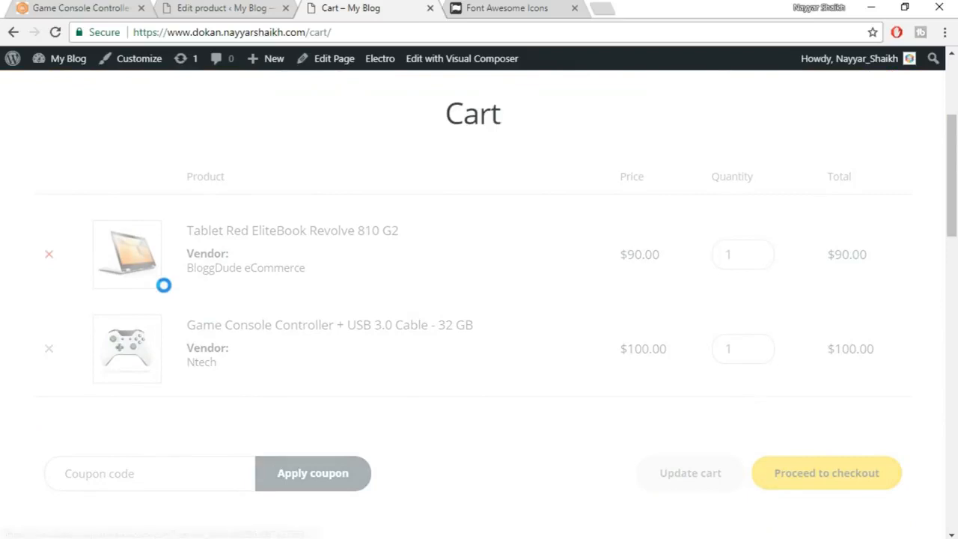
click(758, 318)
click(756, 318)
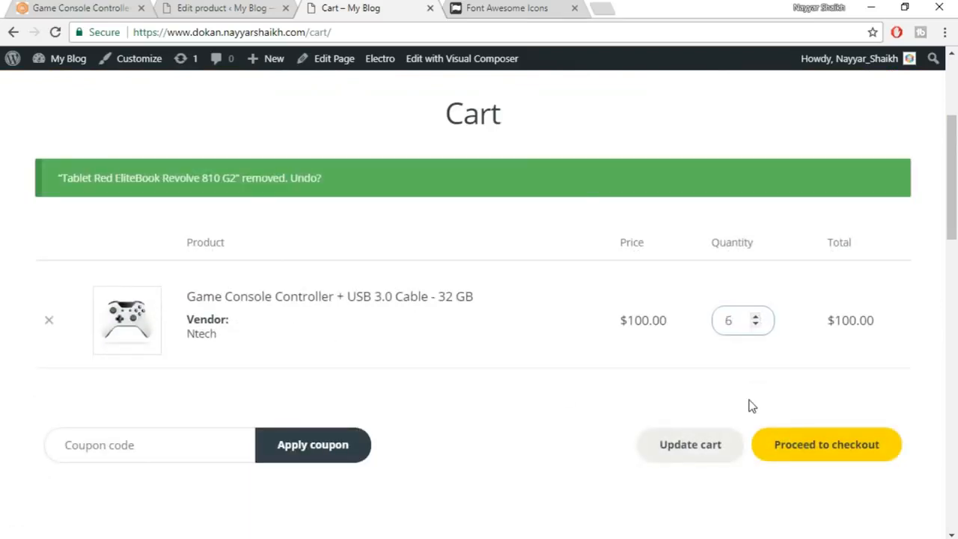
click(807, 453)
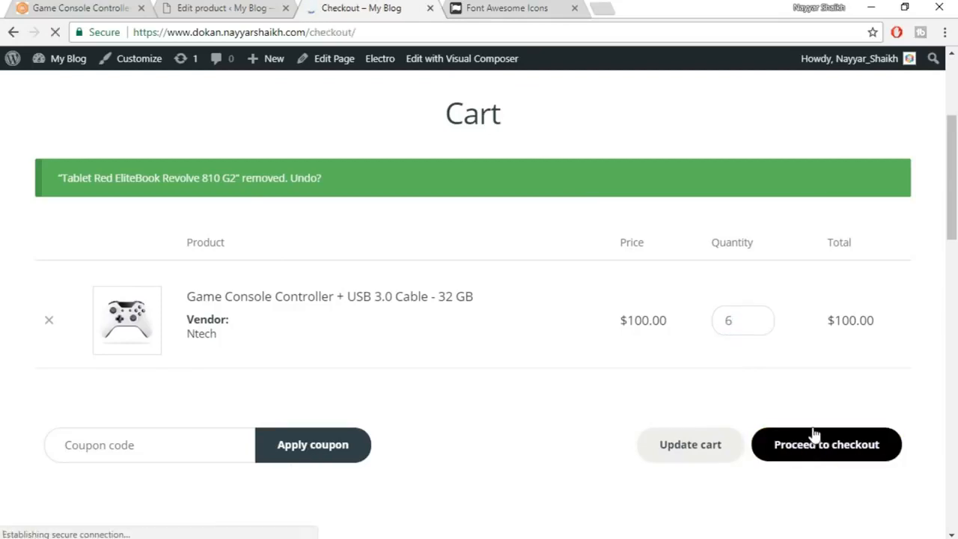
Fill in the street address and apartment lines on the checkout form
scroll(816, 435, down, 5)
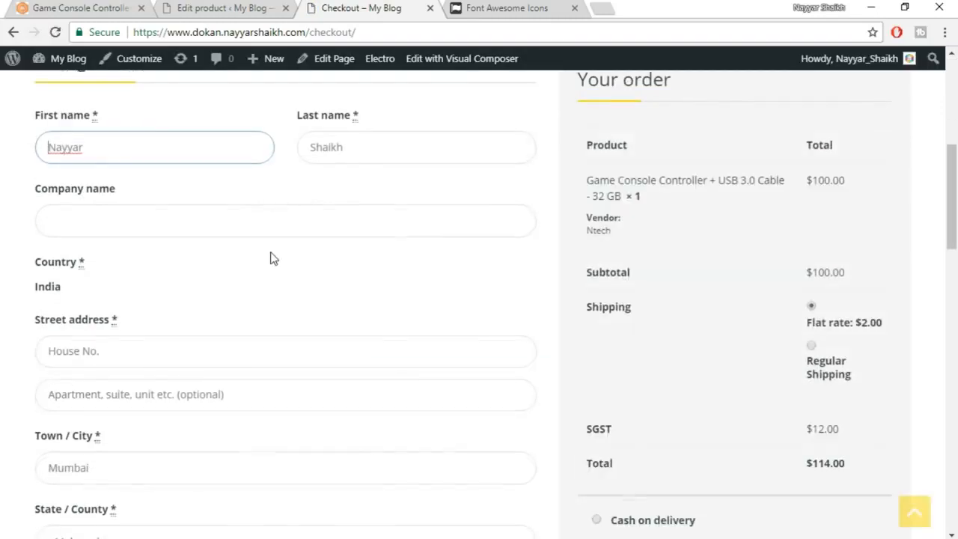
scroll(271, 259, down, 2)
click(115, 208)
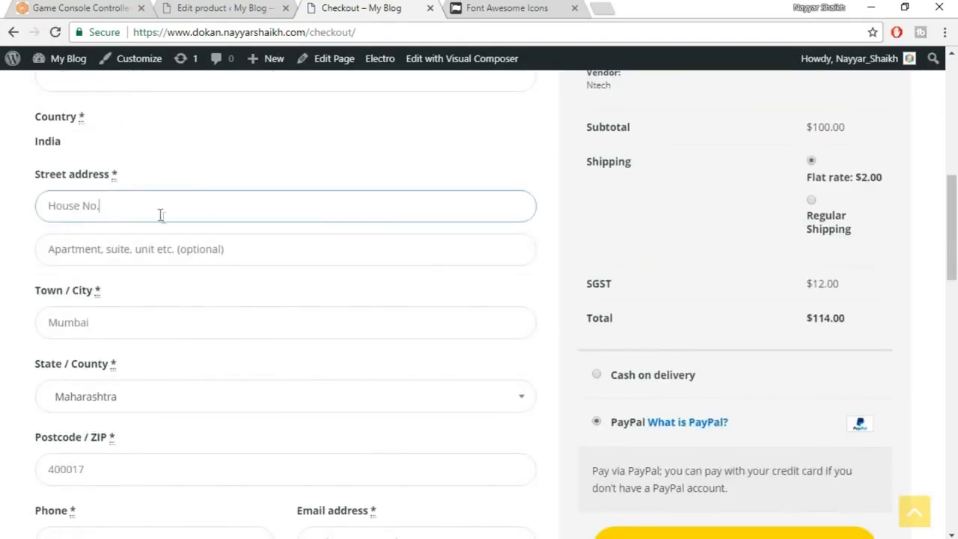
click(184, 254)
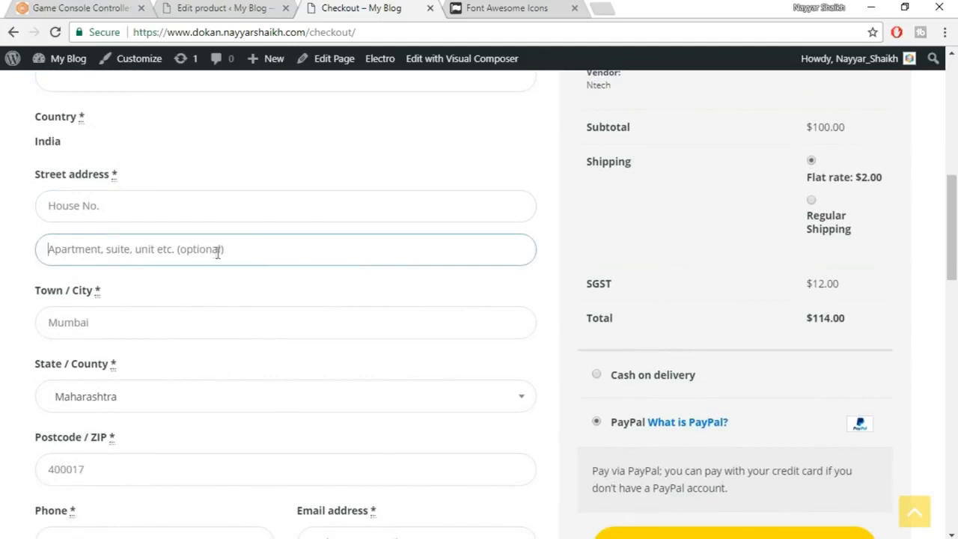
scroll(160, 248, down, 1)
scroll(162, 338, down, 3)
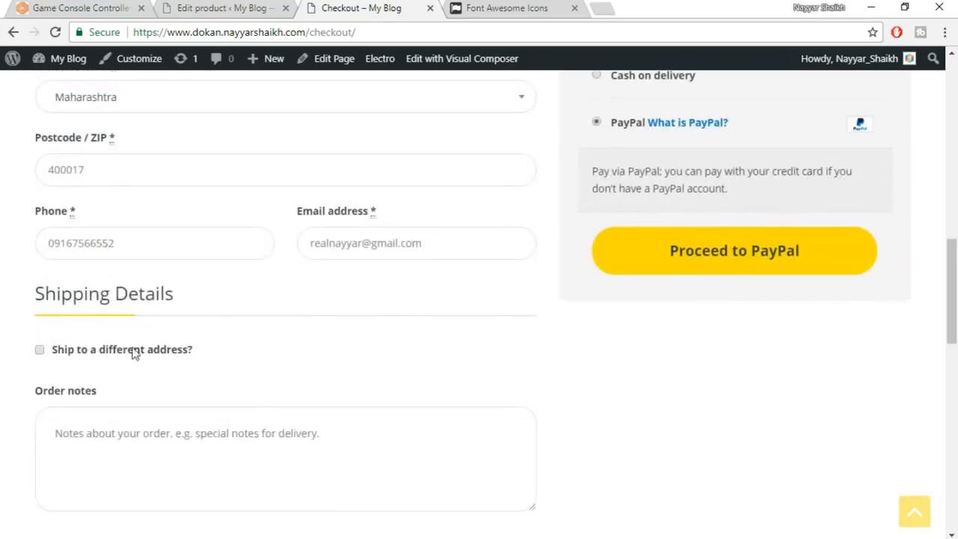
scroll(310, 357, up, 4)
Choose Cash on delivery and check the $2.00 shipping and $12.00 SGST lines
click(597, 374)
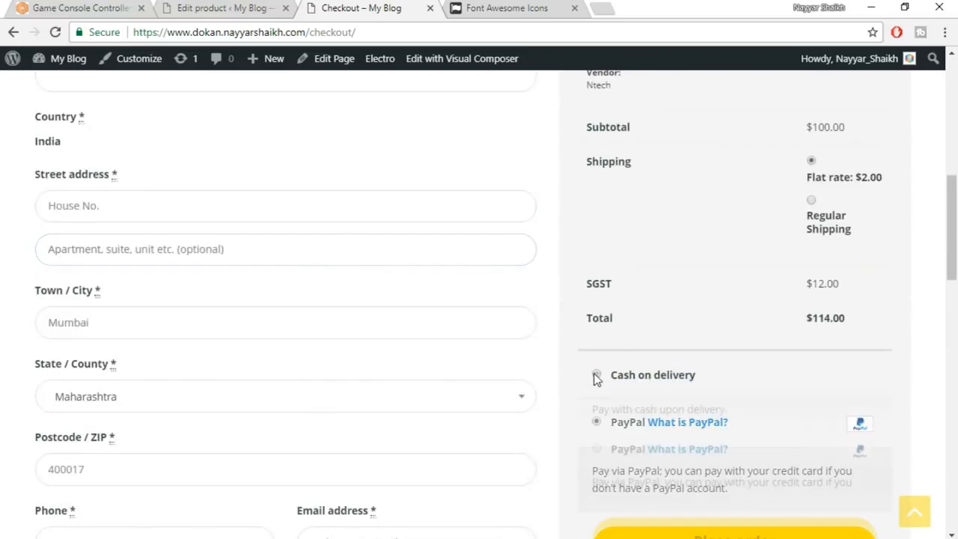
scroll(738, 372, up, 1)
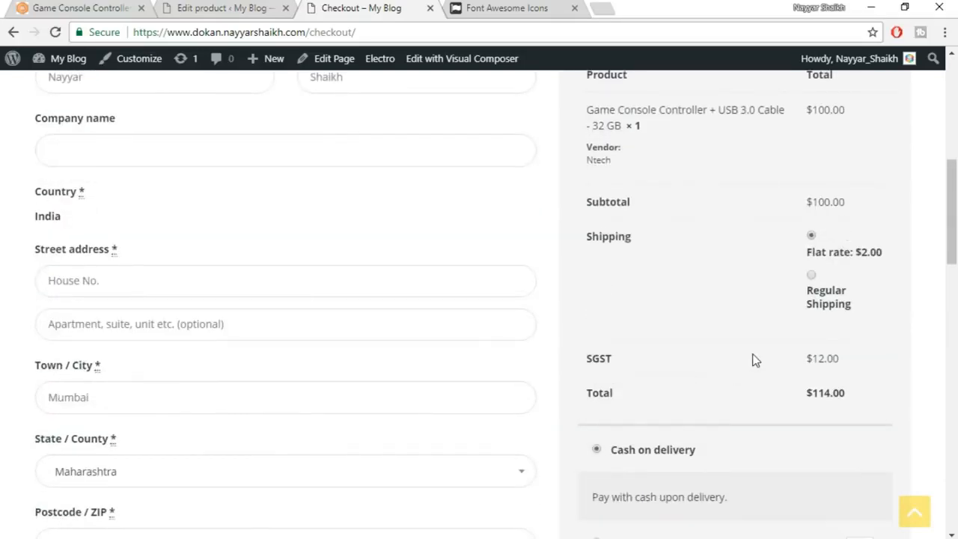
scroll(753, 360, up, 1)
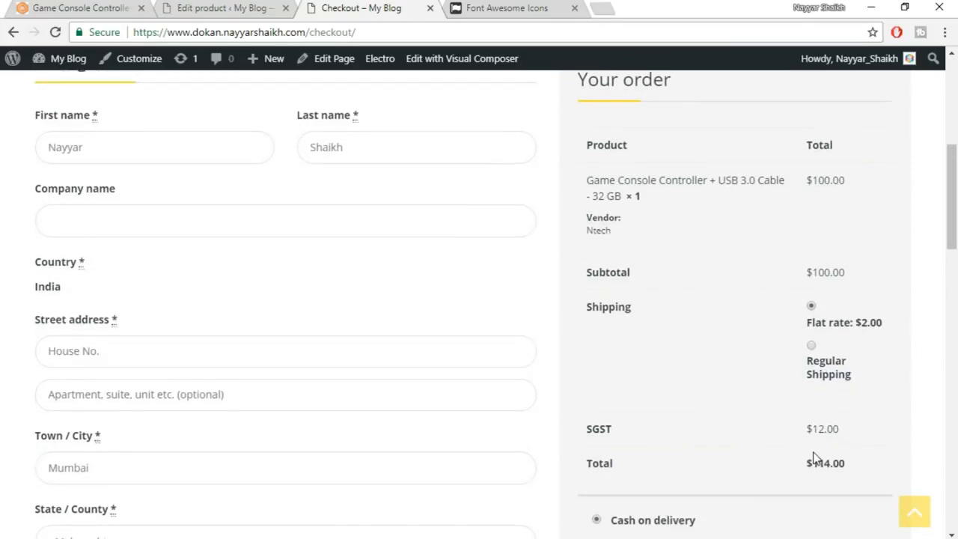
scroll(815, 457, down, 1)
drag(587, 359, 846, 361)
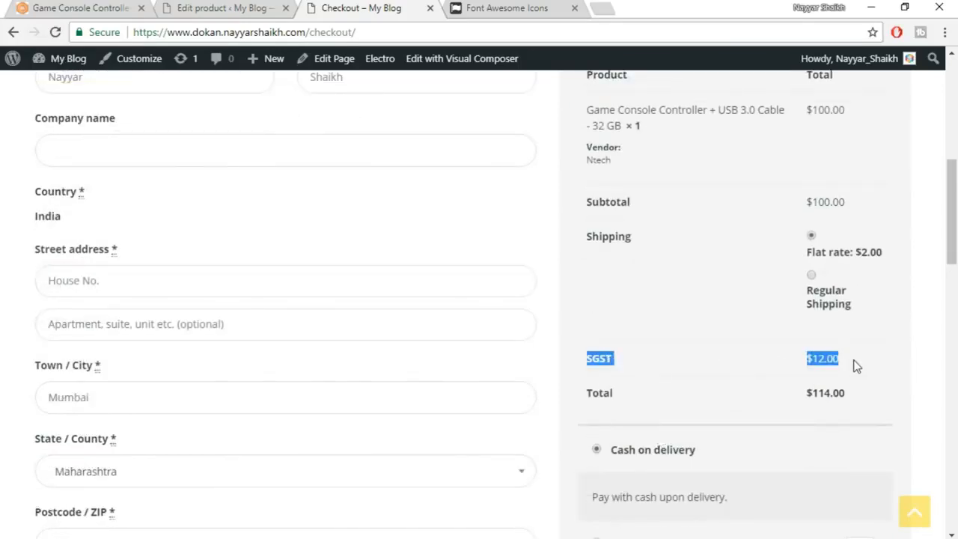
click(857, 366)
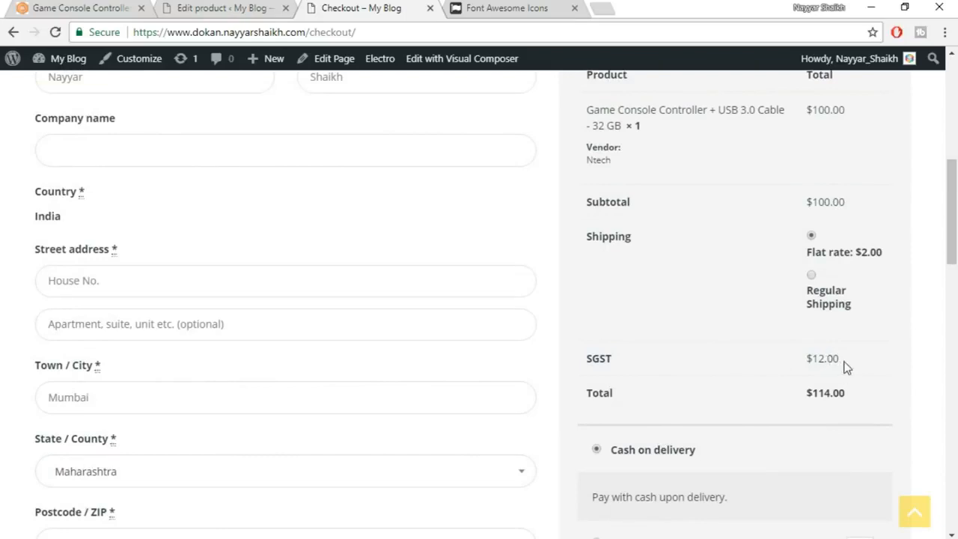
Place the $114.00 order for the 32 GB controller
scroll(820, 362, up, 1)
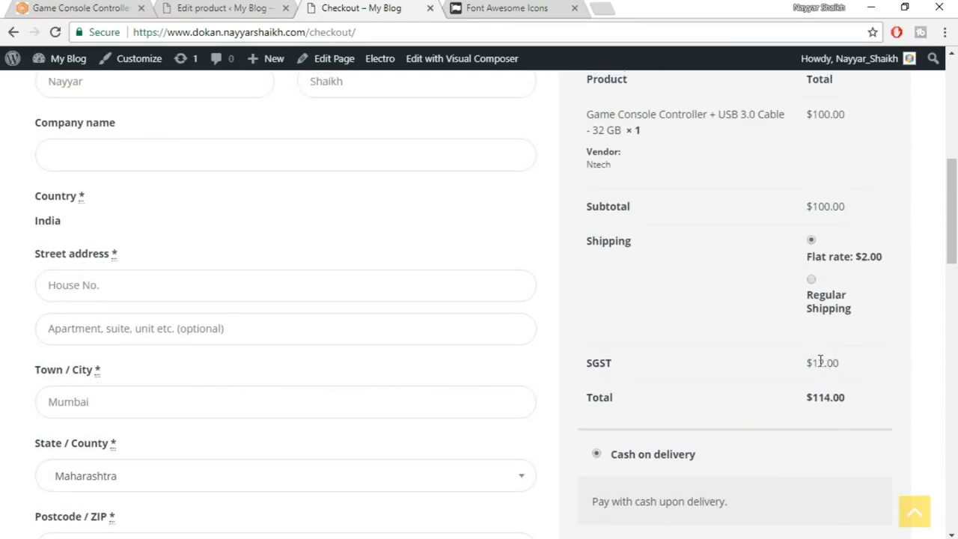
scroll(774, 250, up, 1)
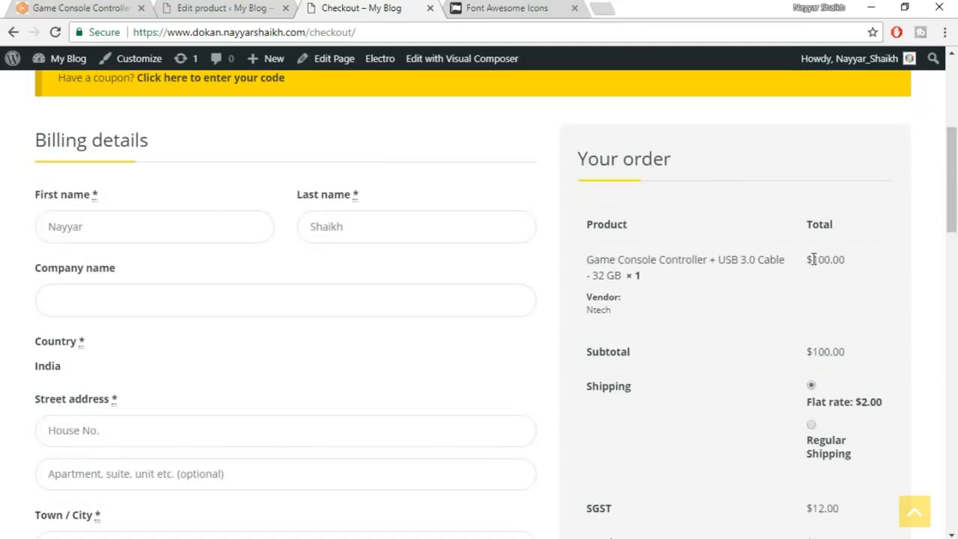
scroll(824, 290, down, 1)
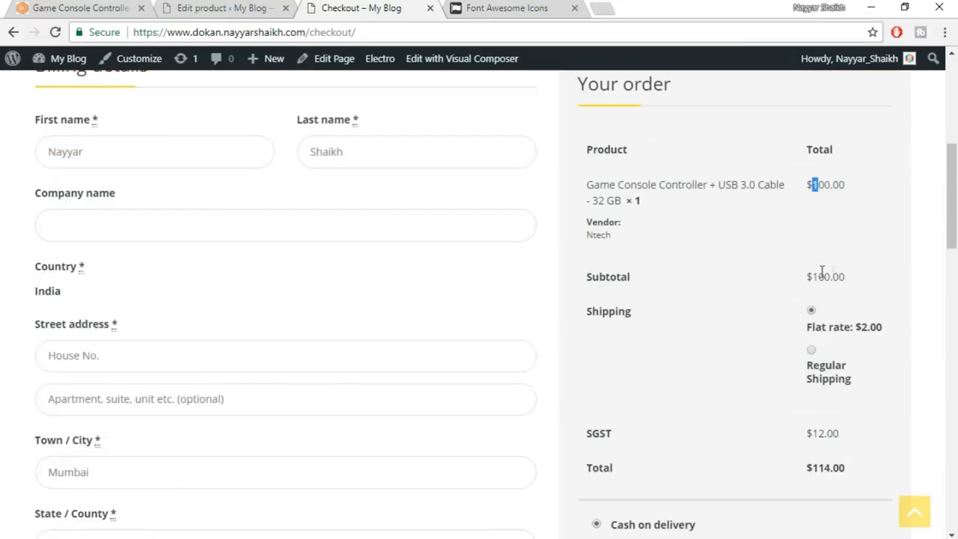
scroll(869, 367, down, 3)
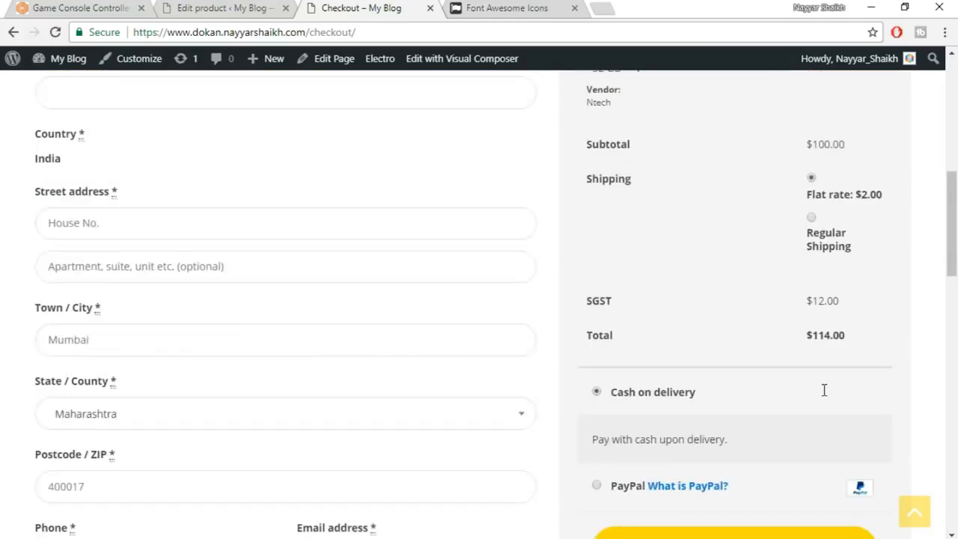
scroll(827, 396, up, 5)
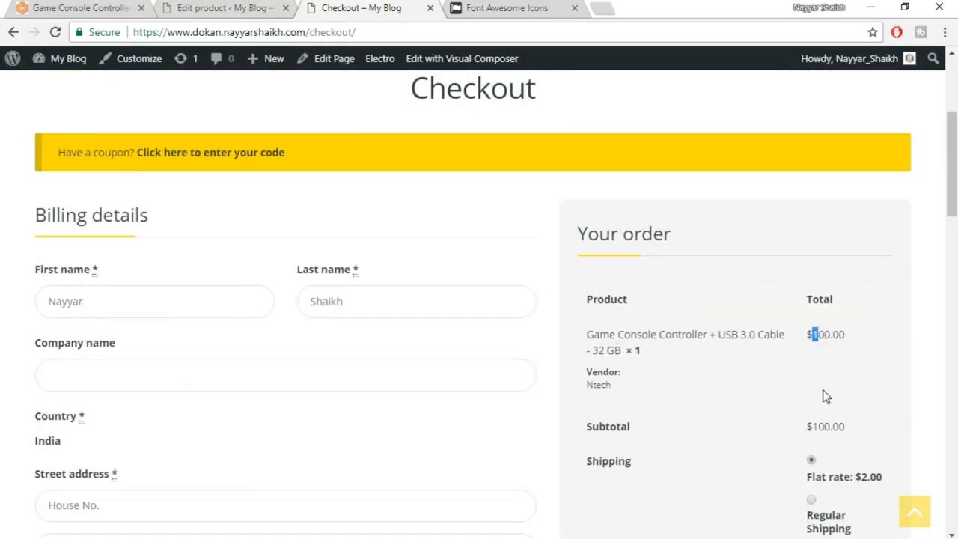
scroll(827, 396, down, 6)
click(725, 375)
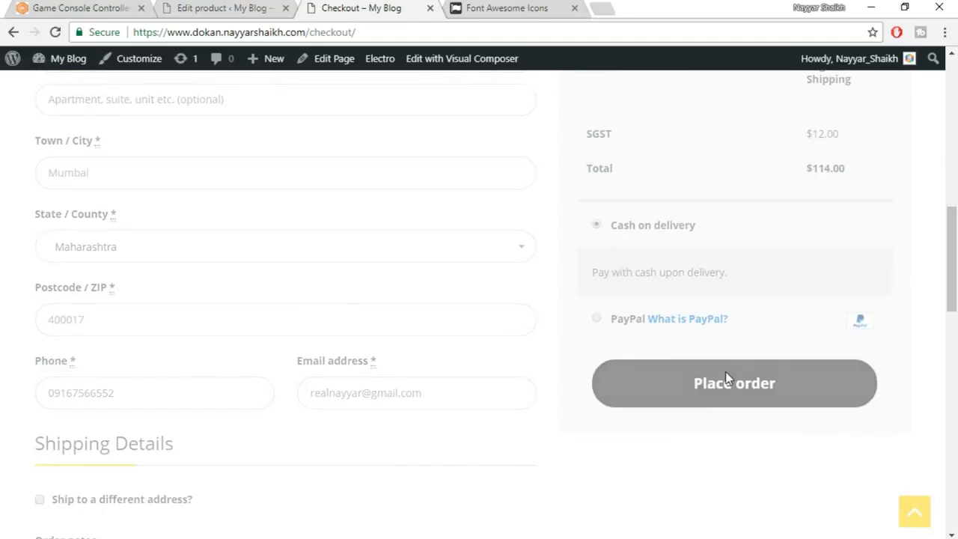
Scroll through the $114.00 order's details, customer details and billing/shipping addresses
scroll(362, 323, down, 1)
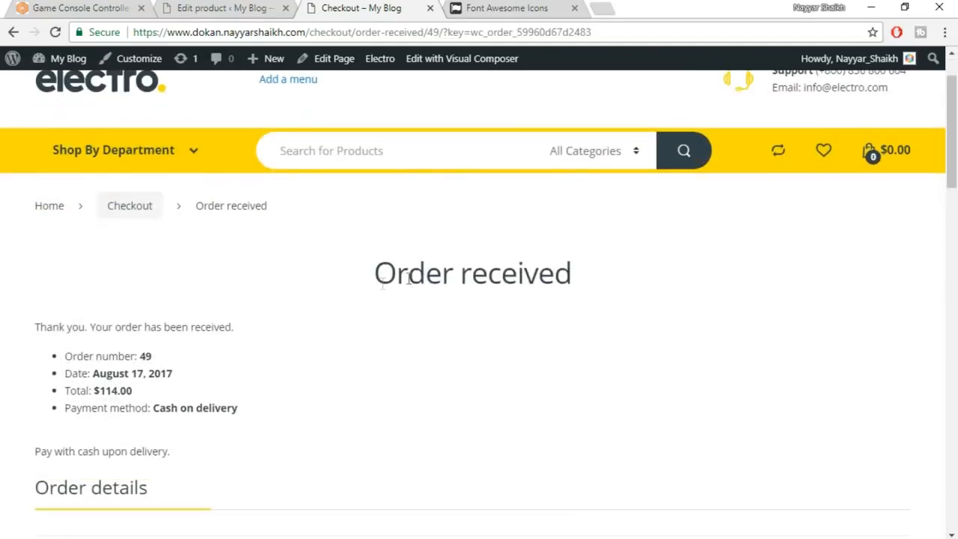
scroll(639, 284, down, 2)
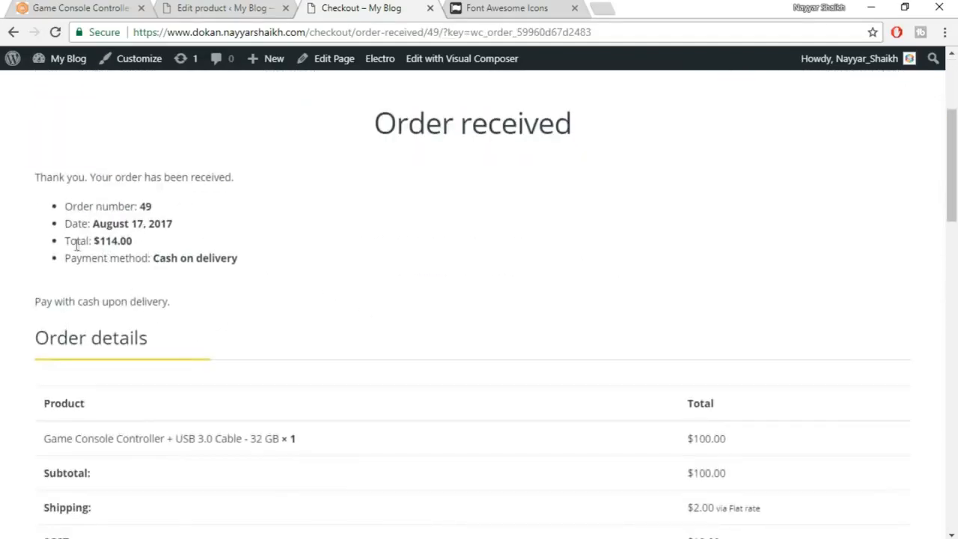
scroll(652, 293, down, 3)
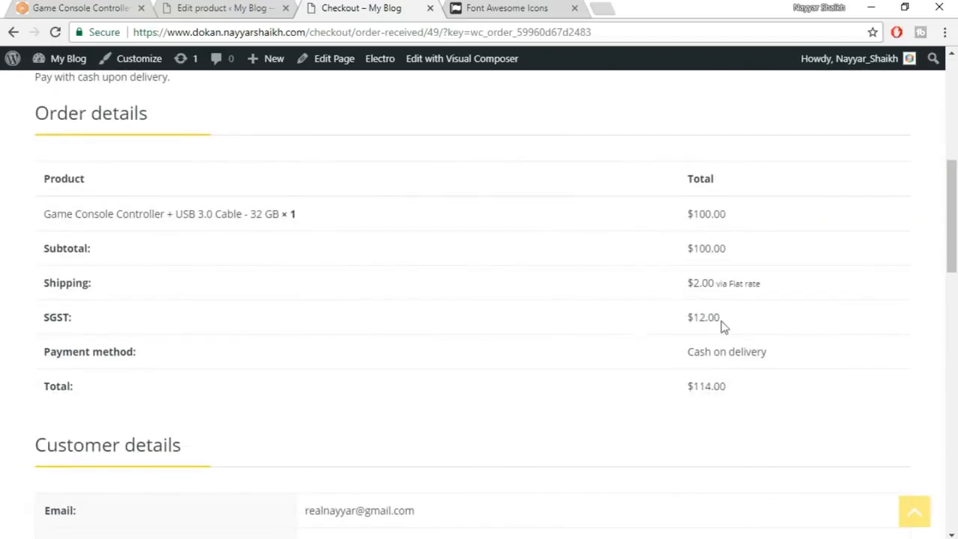
scroll(528, 412, down, 3)
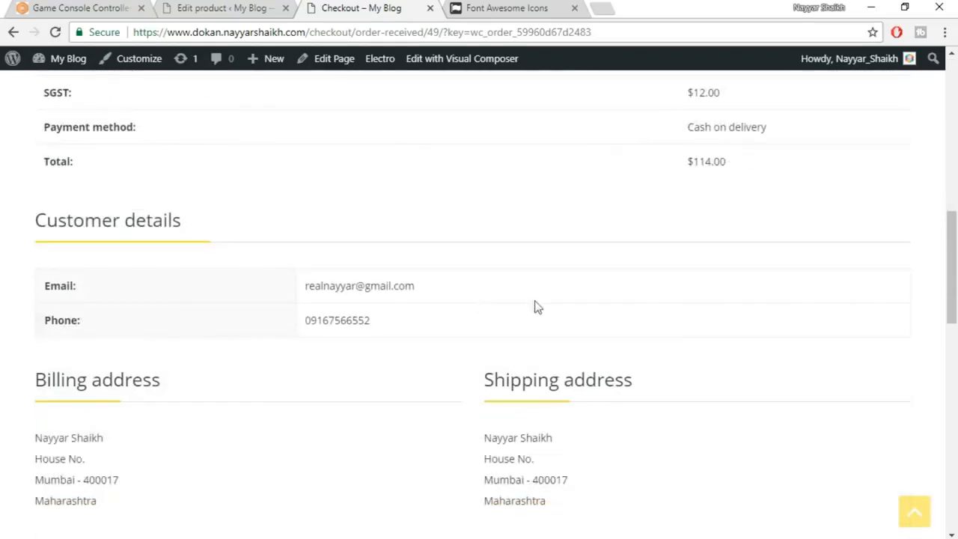
scroll(536, 306, down, 2)
scroll(536, 332, up, 2)
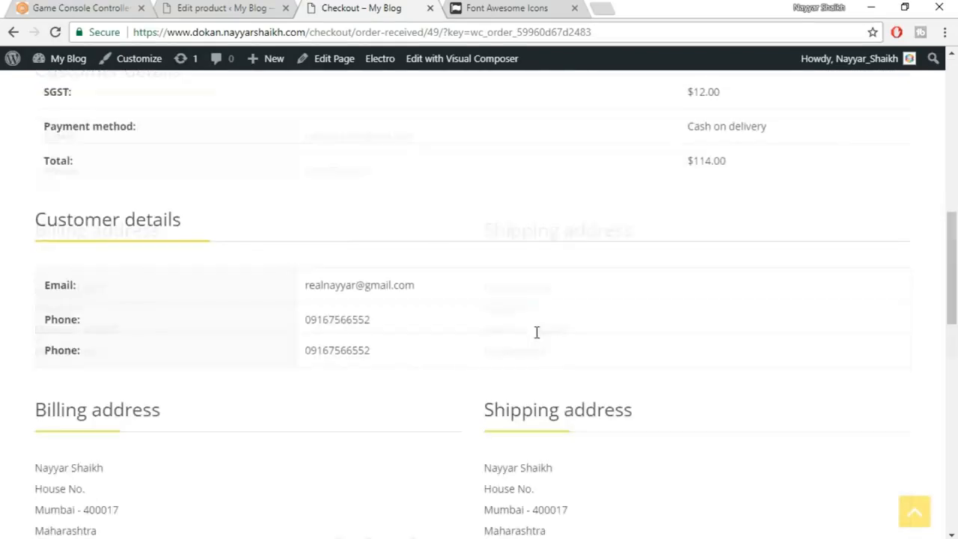
scroll(537, 336, down, 5)
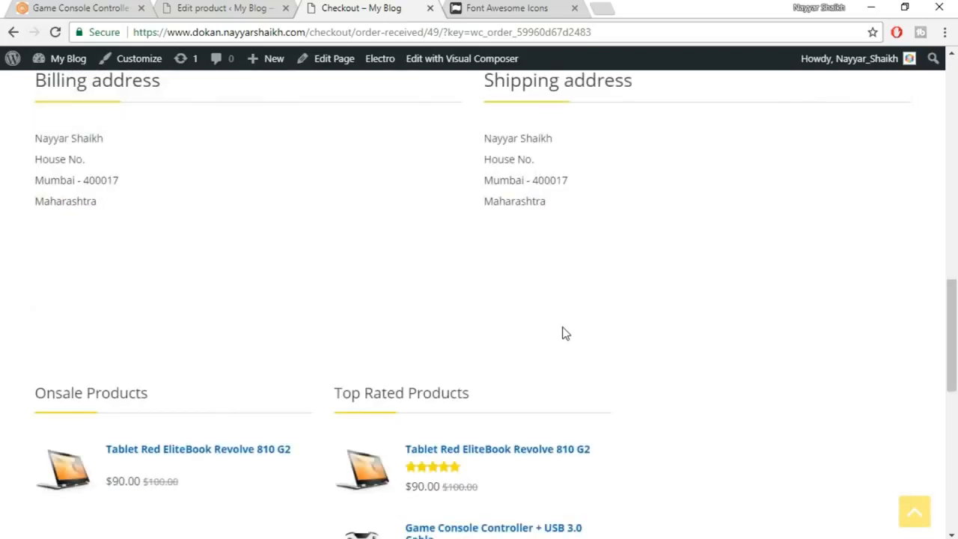
scroll(566, 334, up, 7)
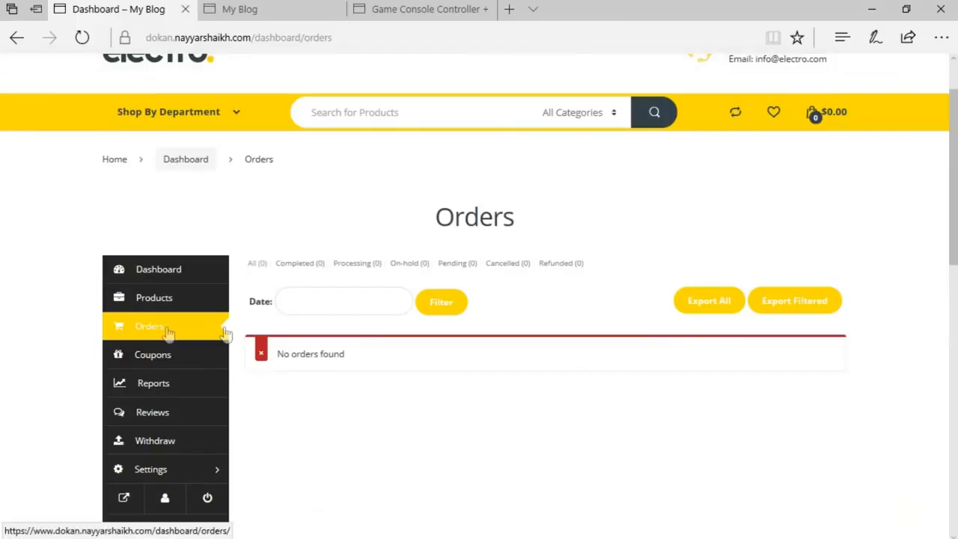
Reload the vendor Orders list and view the new $114.00 processing order
click(84, 41)
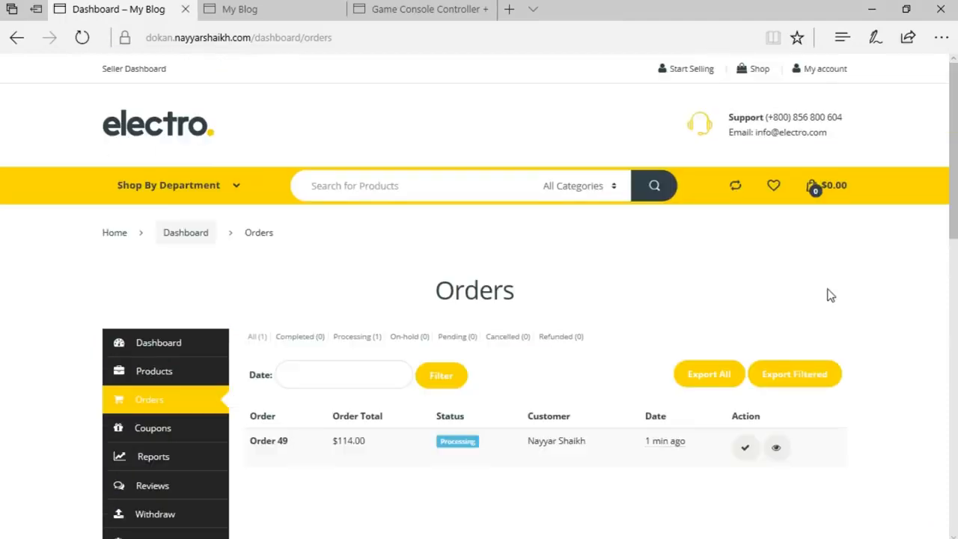
scroll(827, 295, down, 1)
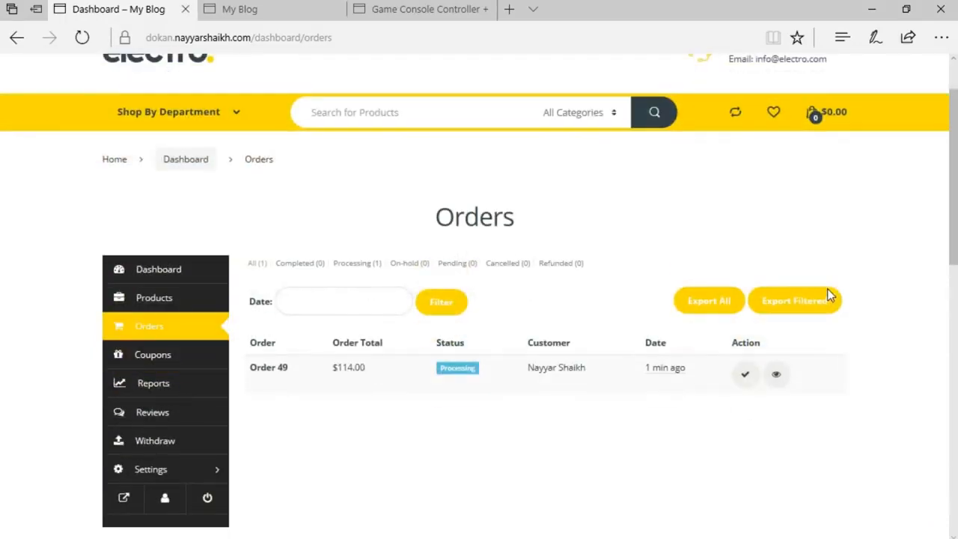
click(277, 370)
click(779, 379)
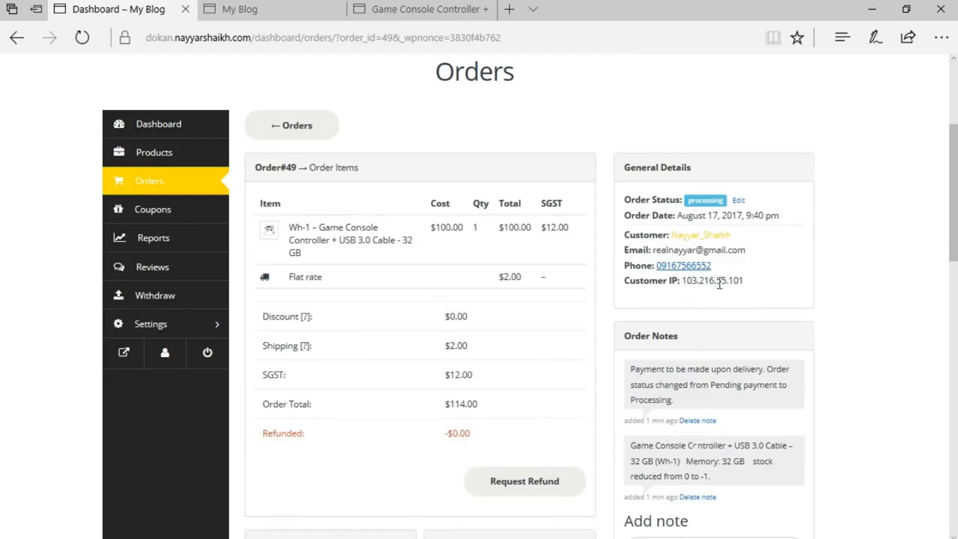
scroll(822, 284, down, 4)
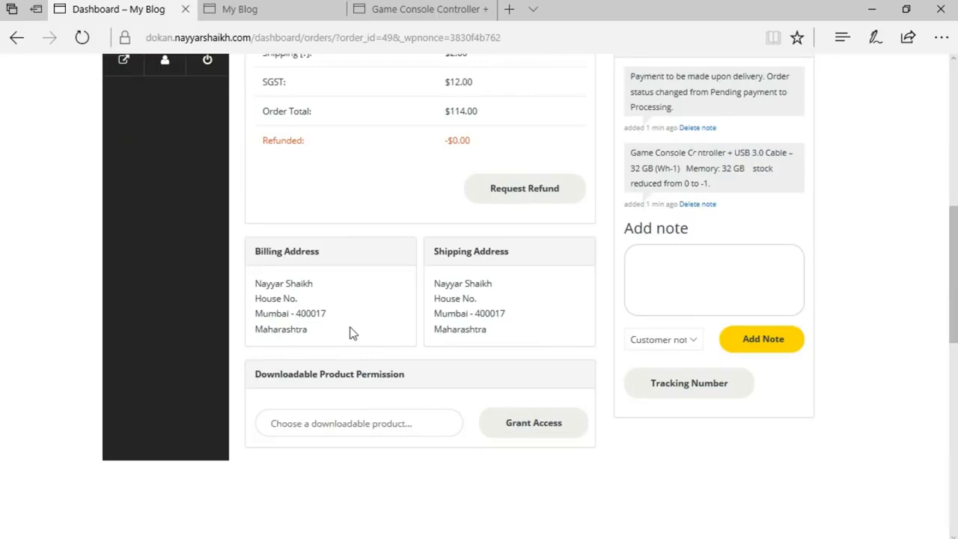
Start an order note and set its type to Customer note
click(731, 294)
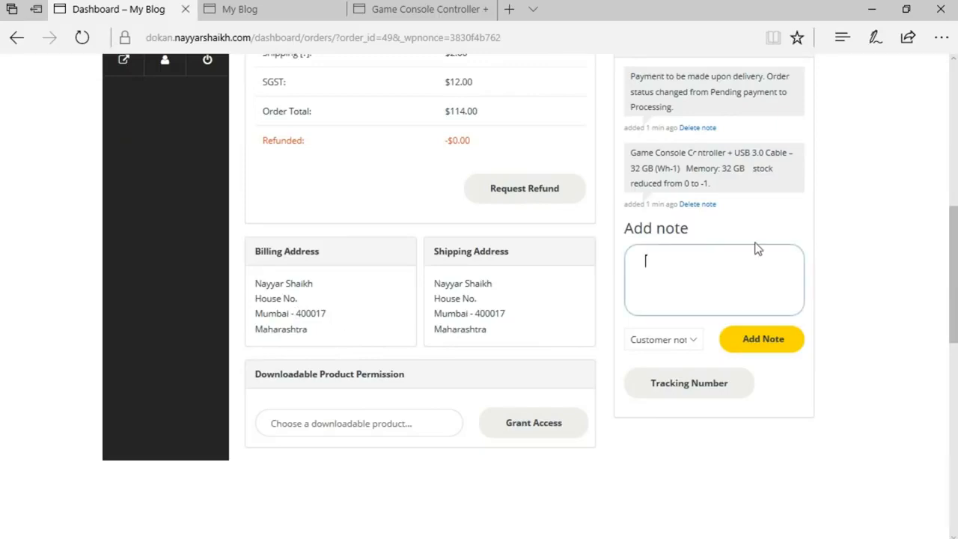
scroll(866, 265, up, 1)
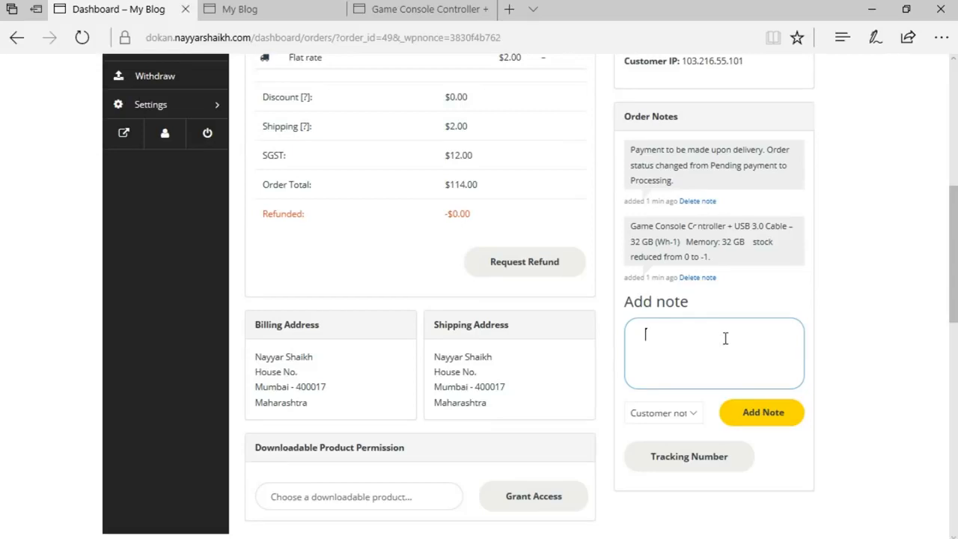
click(693, 417)
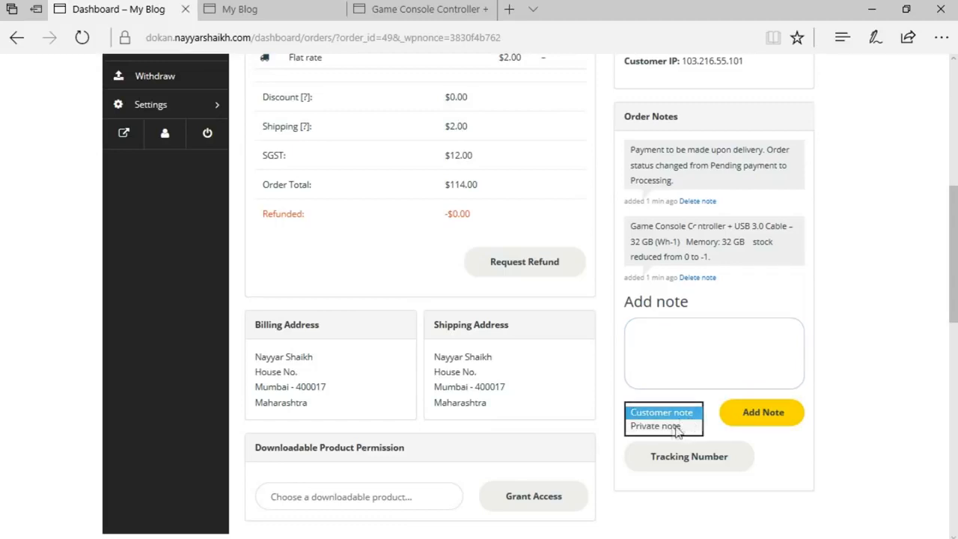
click(776, 418)
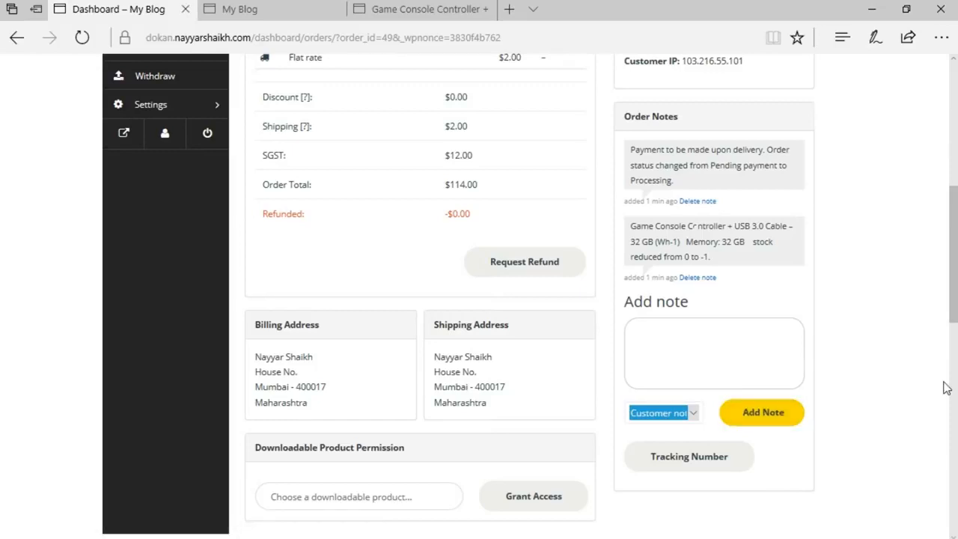
scroll(945, 387, up, 4)
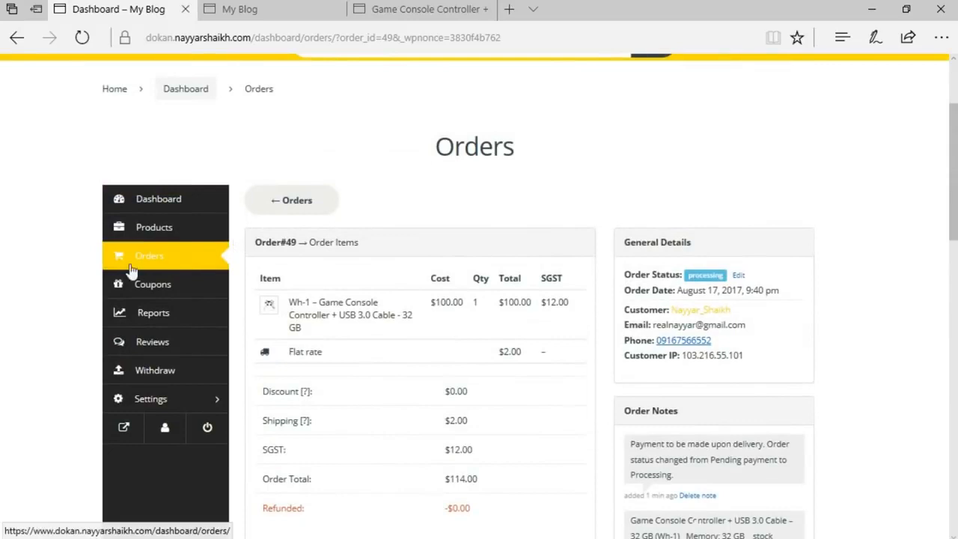
Mark order 49 Completed from the Orders list, then open the Coupons page
click(144, 258)
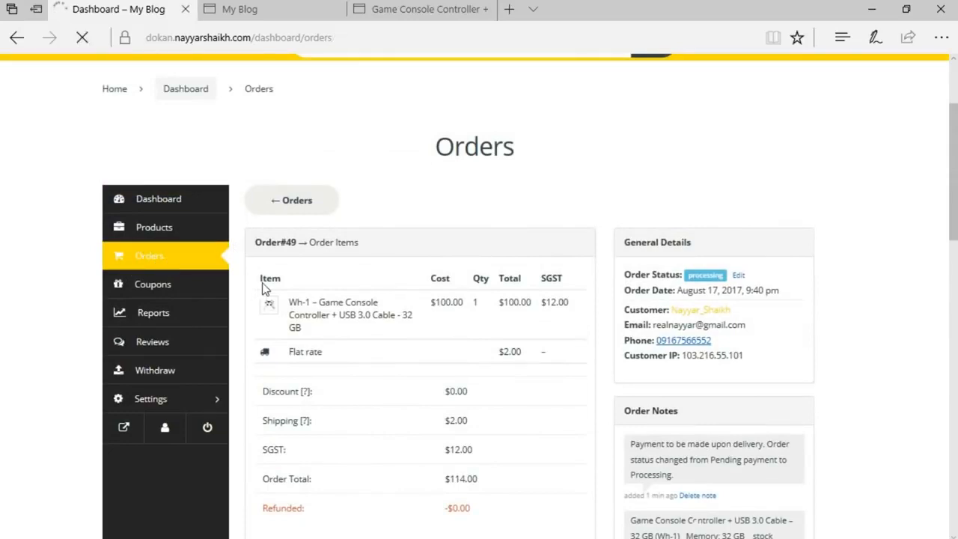
scroll(574, 299, down, 1)
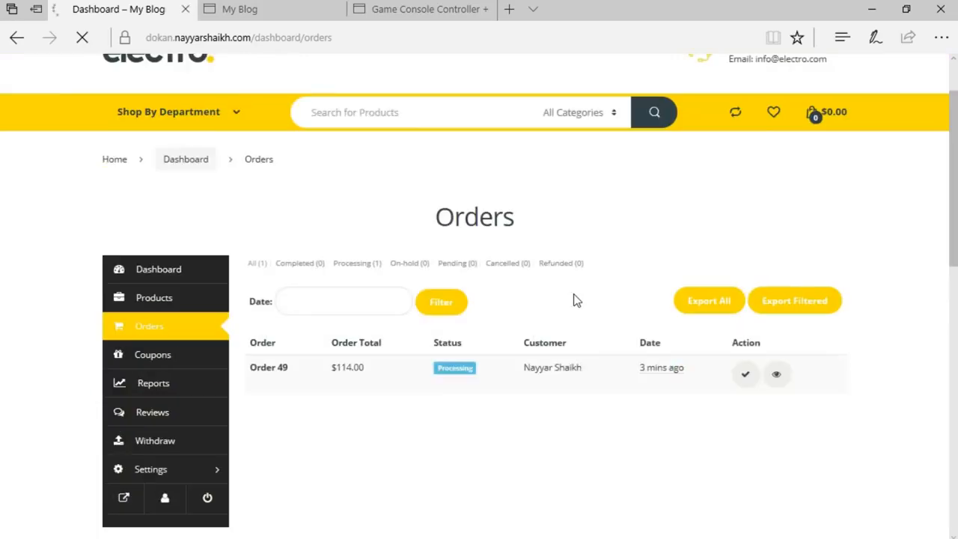
click(745, 376)
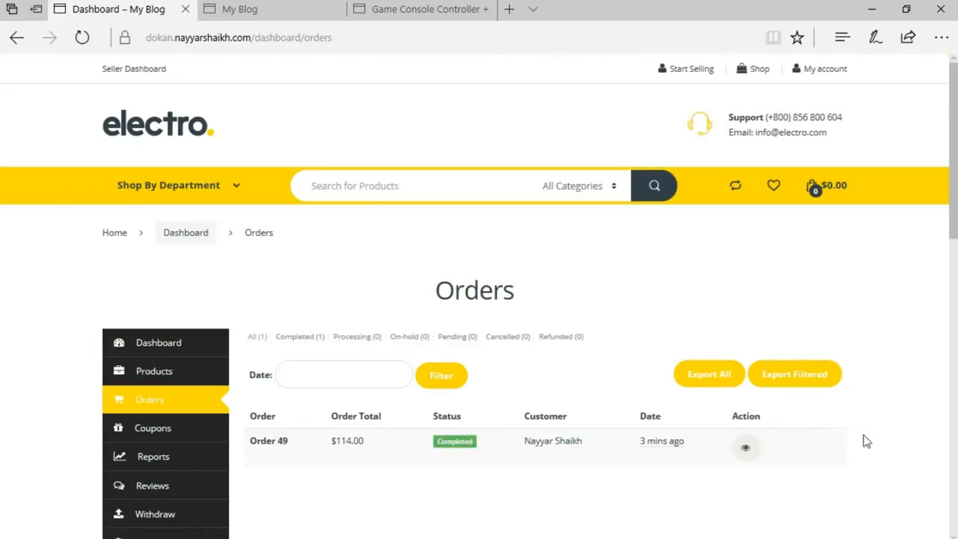
scroll(866, 442, down, 2)
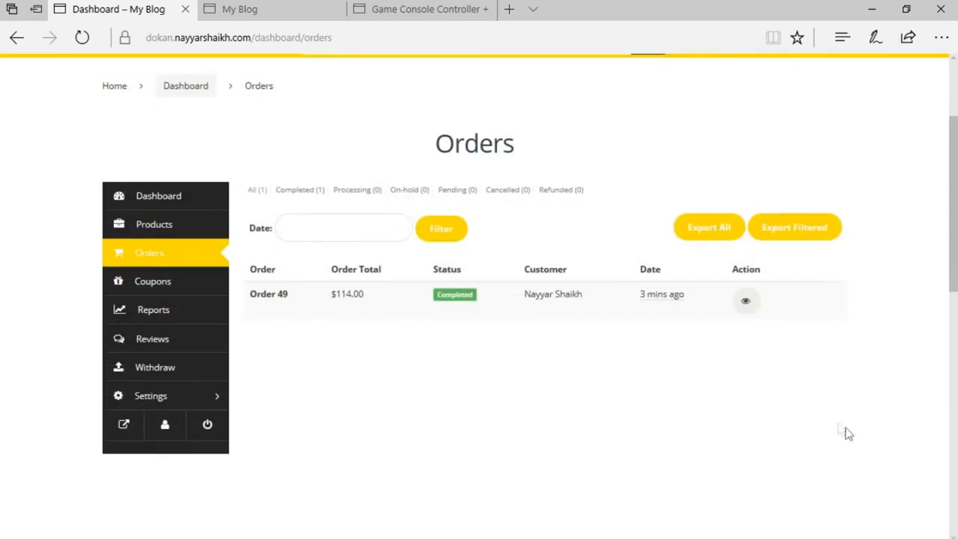
click(158, 285)
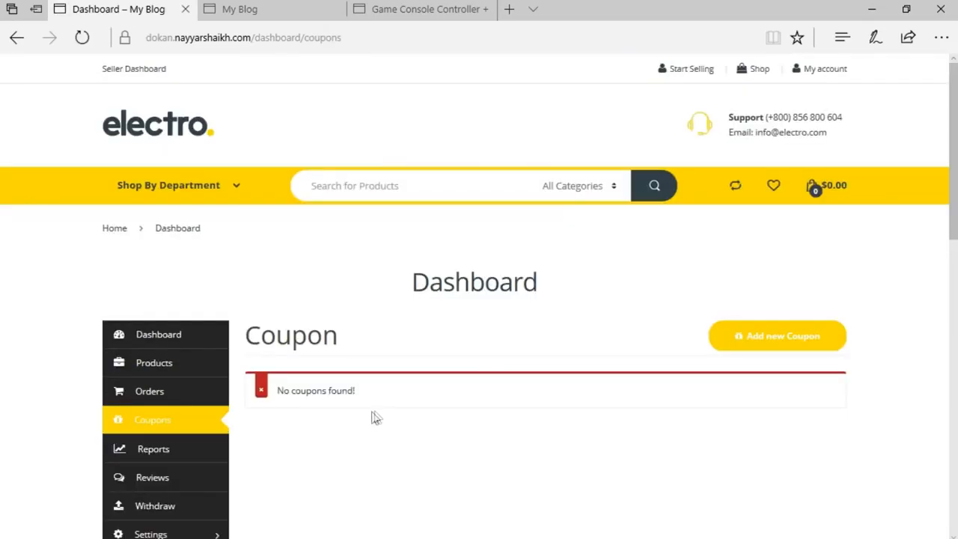
Start a new coupon titled D10 as a Product % Discount of 10
click(776, 341)
click(461, 239)
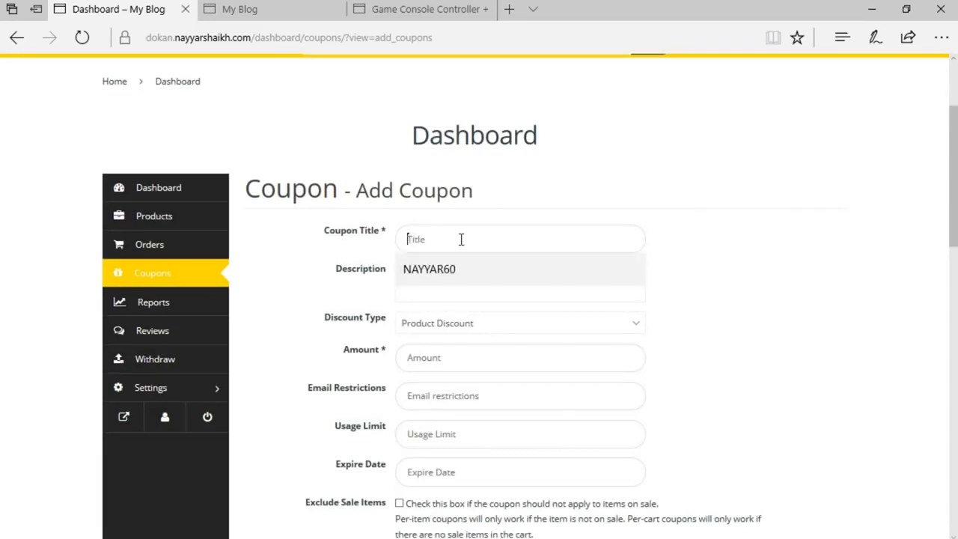
text(D10)
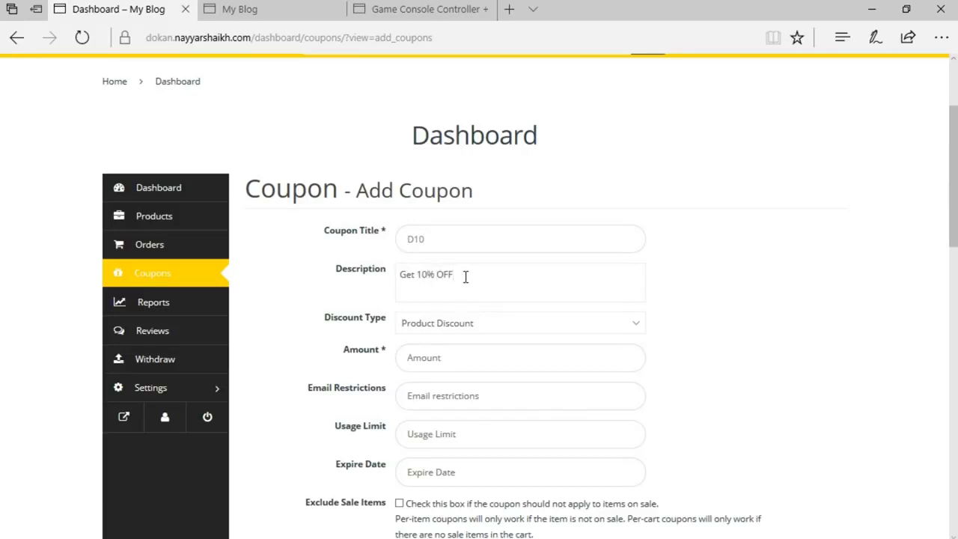
scroll(650, 283, down, 1)
click(473, 250)
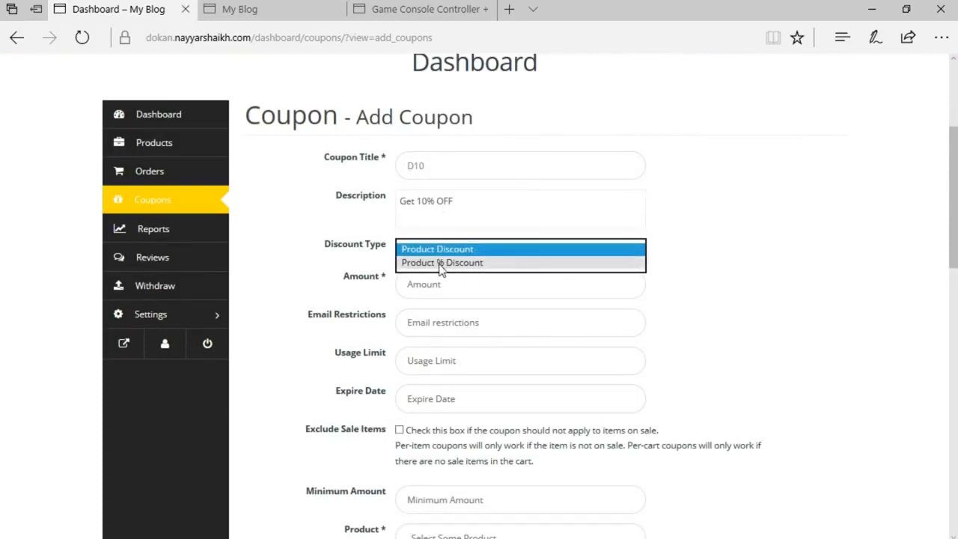
click(443, 262)
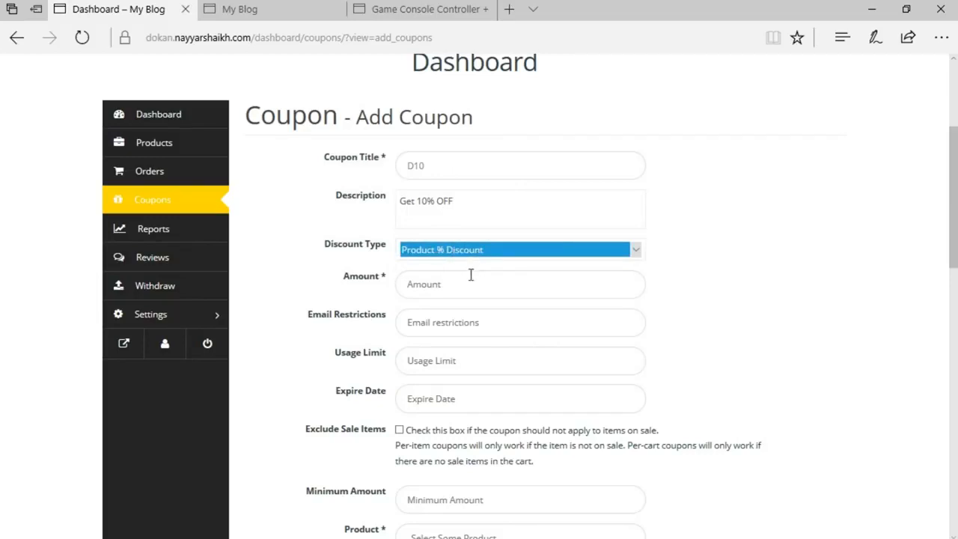
click(464, 283)
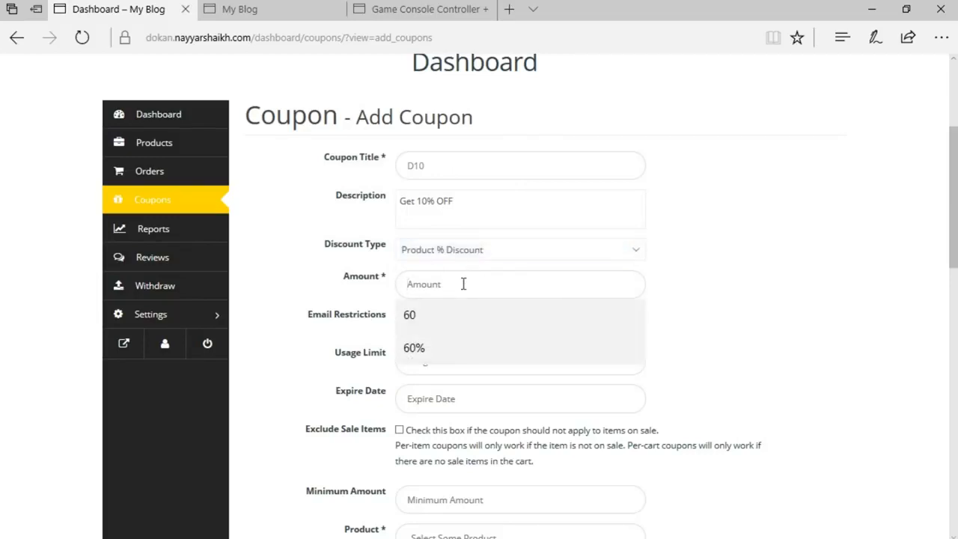
text(10)
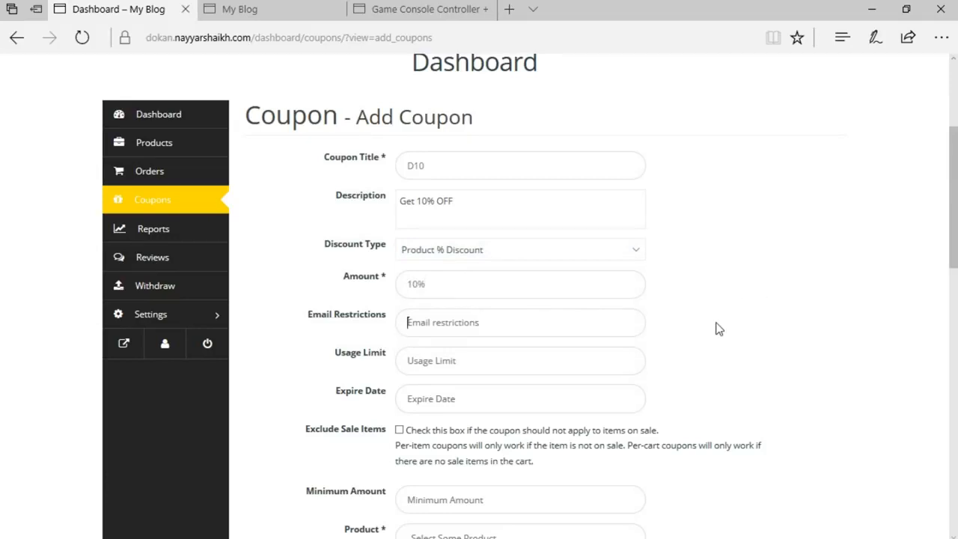
Set the coupon's expiry date to 2017-08-31
scroll(718, 330, down, 2)
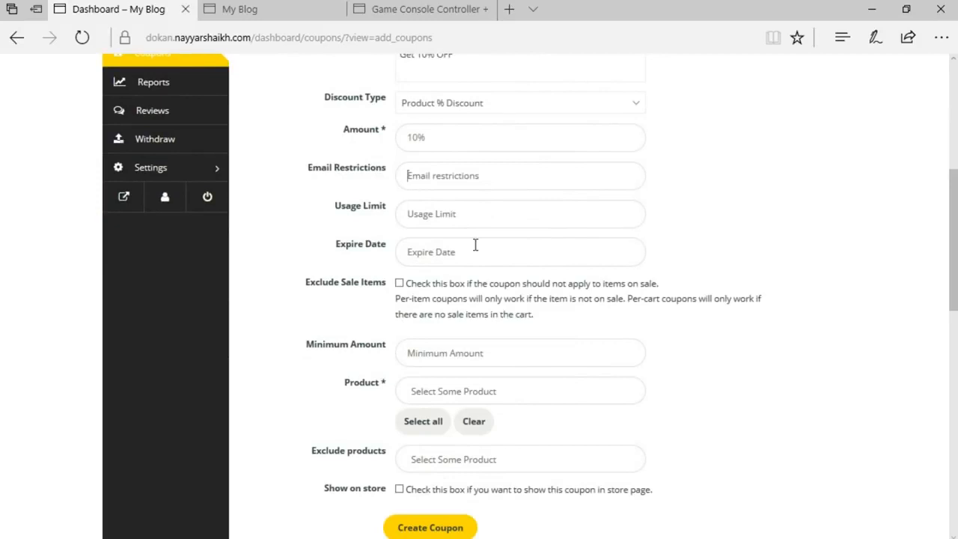
scroll(474, 235, up, 1)
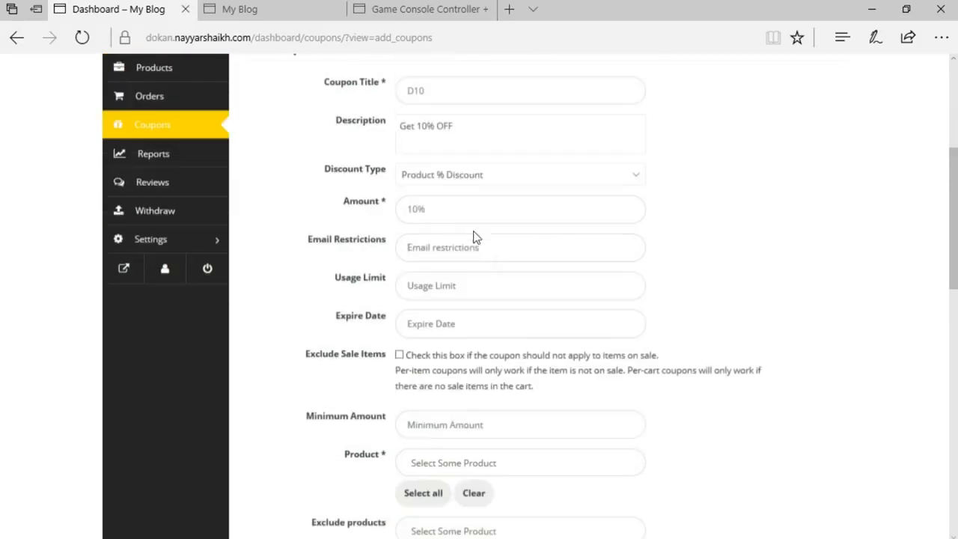
click(459, 325)
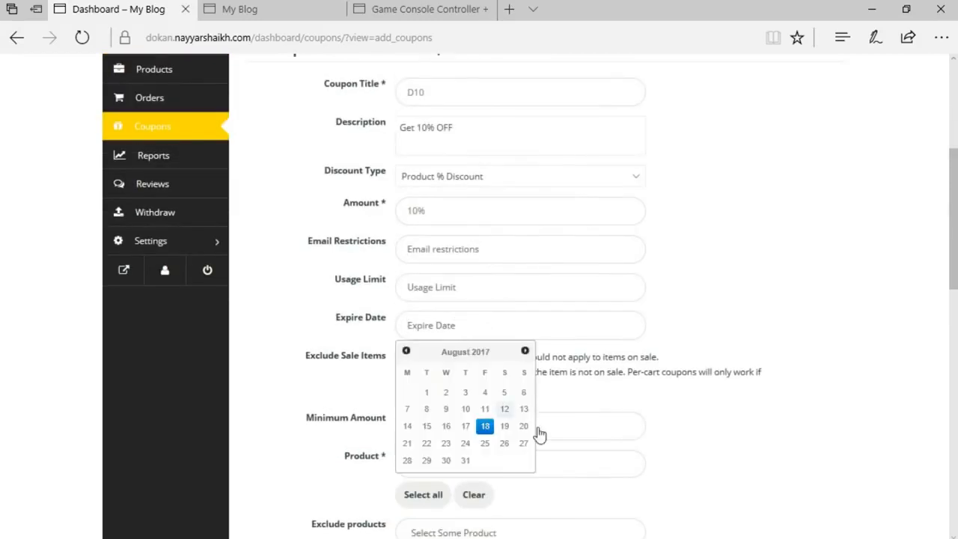
click(464, 460)
scroll(830, 329, down, 1)
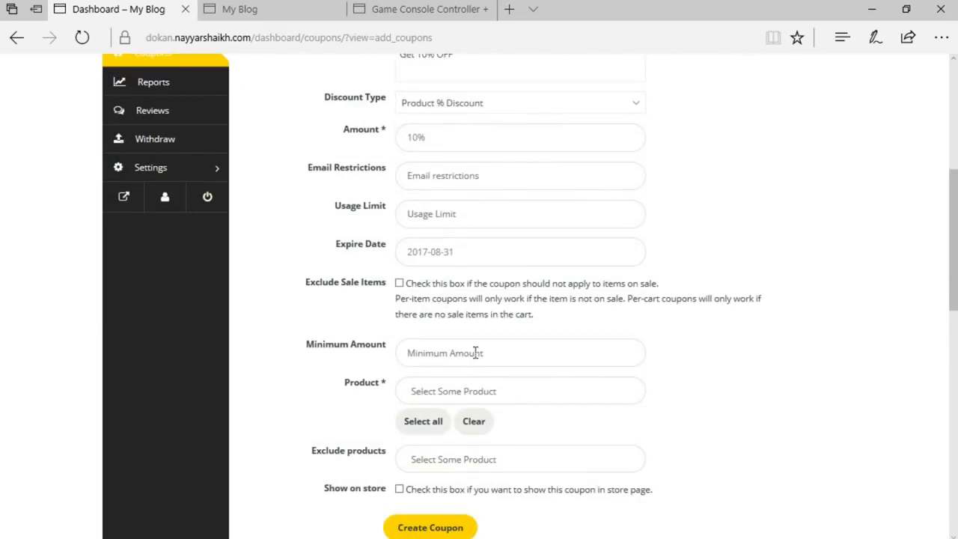
Set minimum amount 100 and tick Exclude Sale Items
click(582, 356)
text(100)
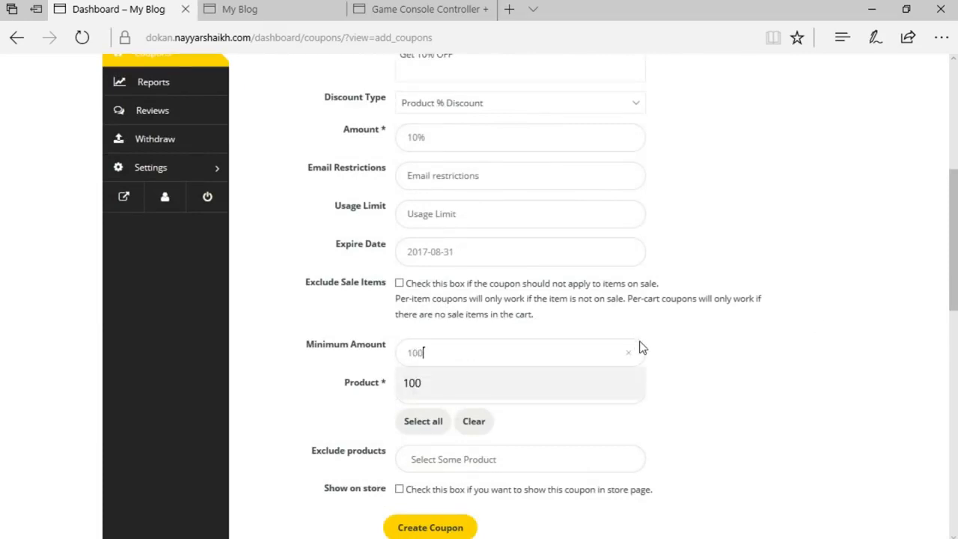
click(732, 381)
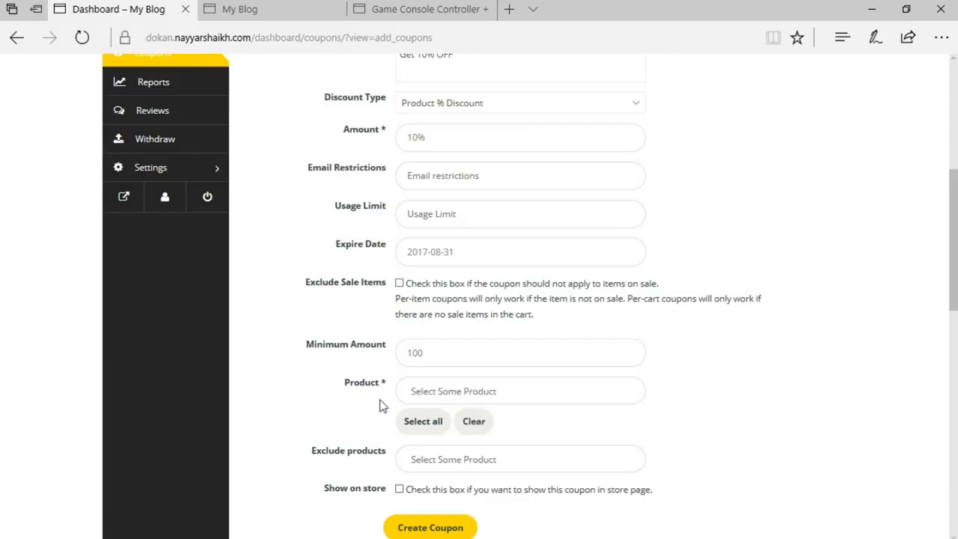
click(440, 391)
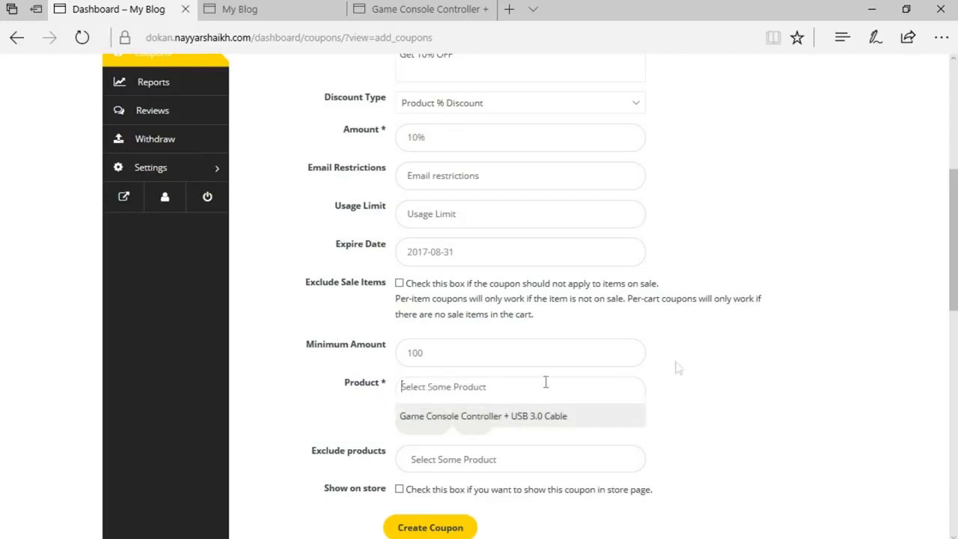
click(771, 367)
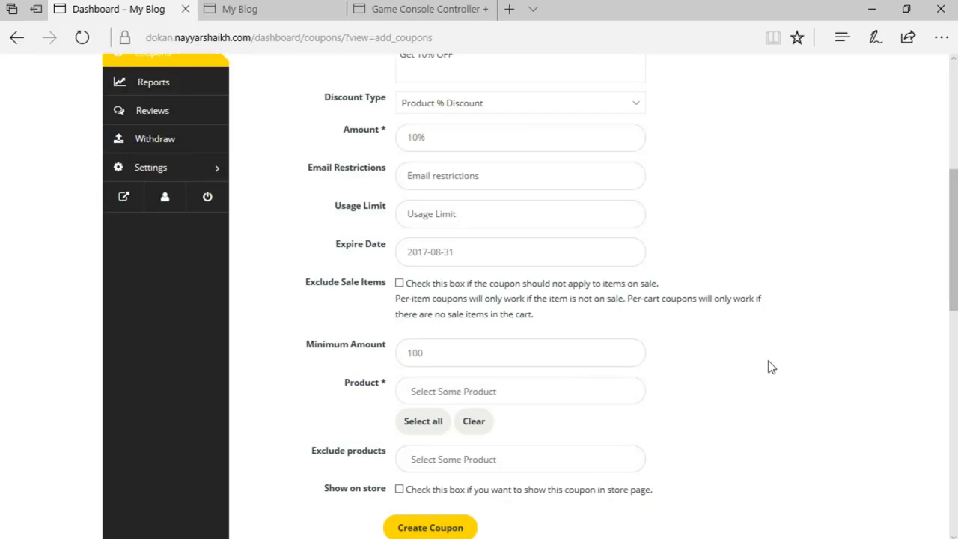
click(400, 284)
scroll(712, 359, down, 3)
Create the D10 coupon with Game Console Controller + USB 3.0 Cable as its product
click(433, 317)
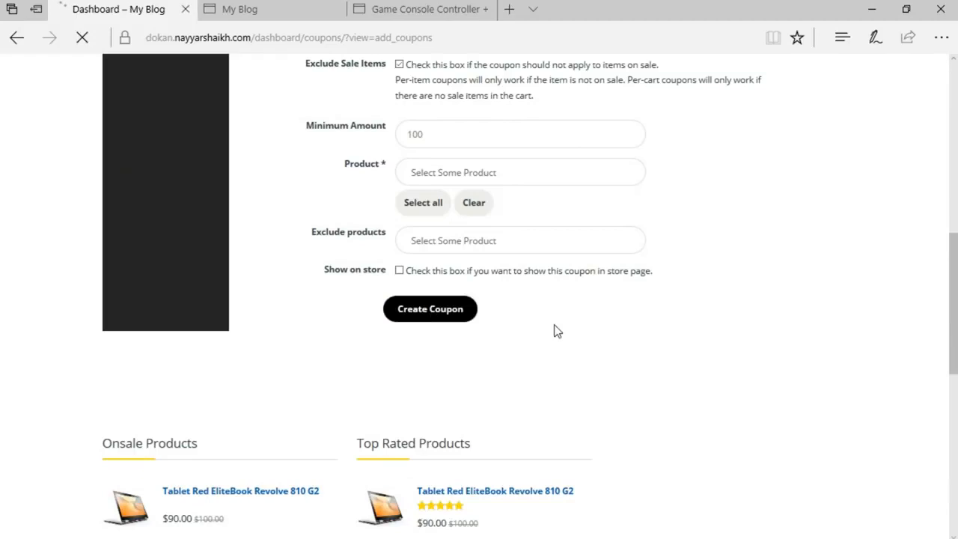
scroll(732, 328, down, 1)
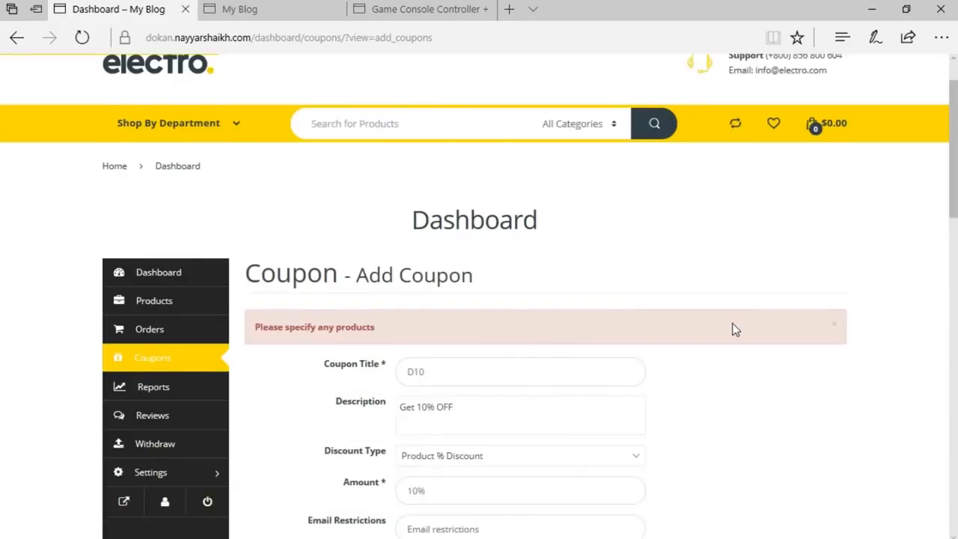
scroll(732, 328, down, 7)
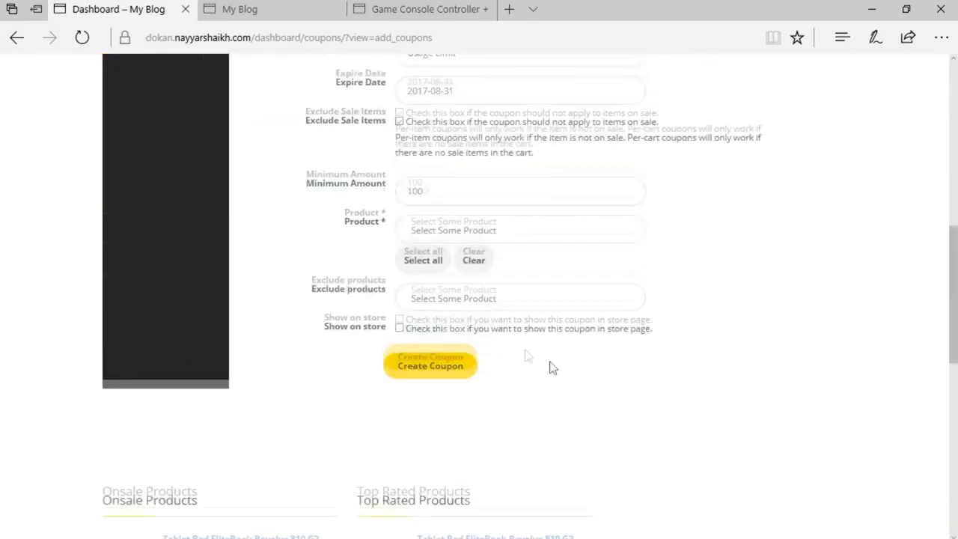
click(497, 290)
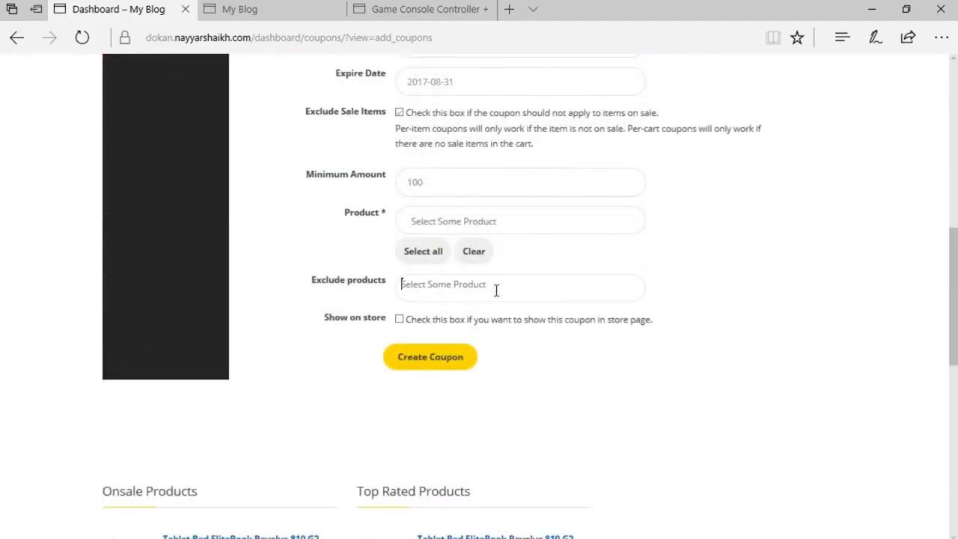
click(494, 231)
click(534, 255)
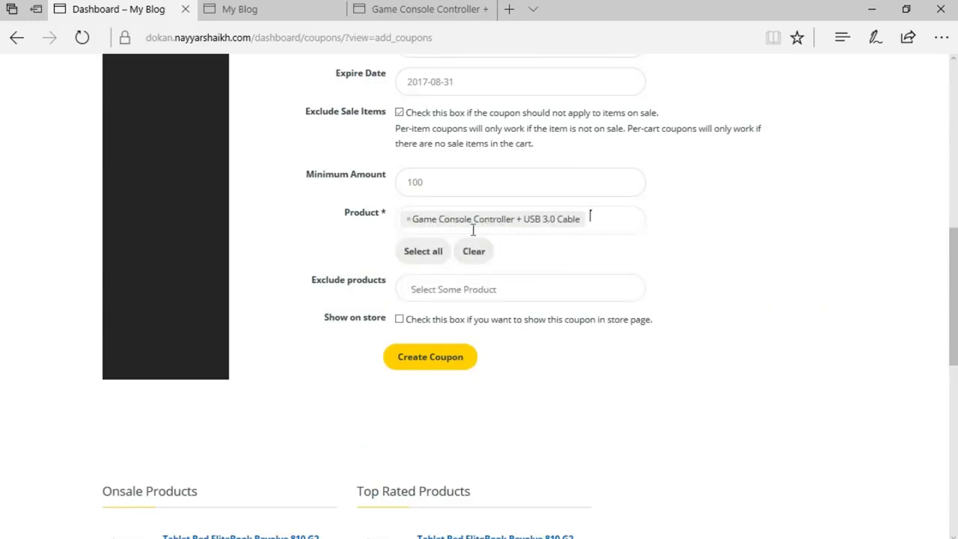
click(447, 364)
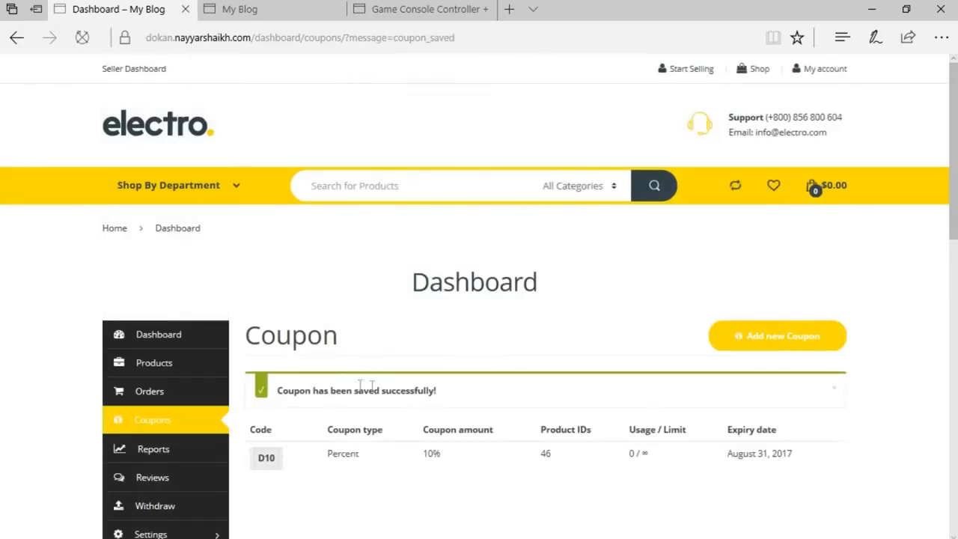
scroll(559, 400, down, 1)
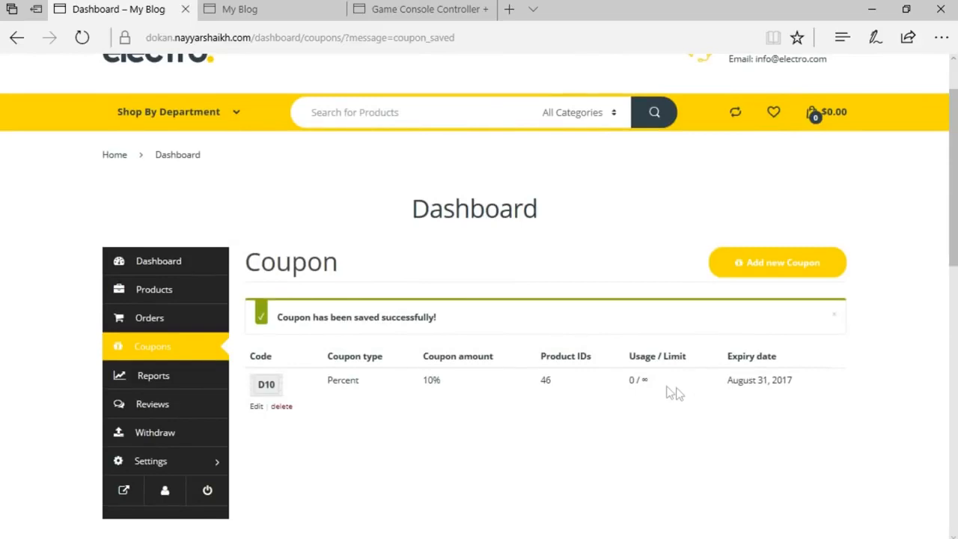
click(188, 382)
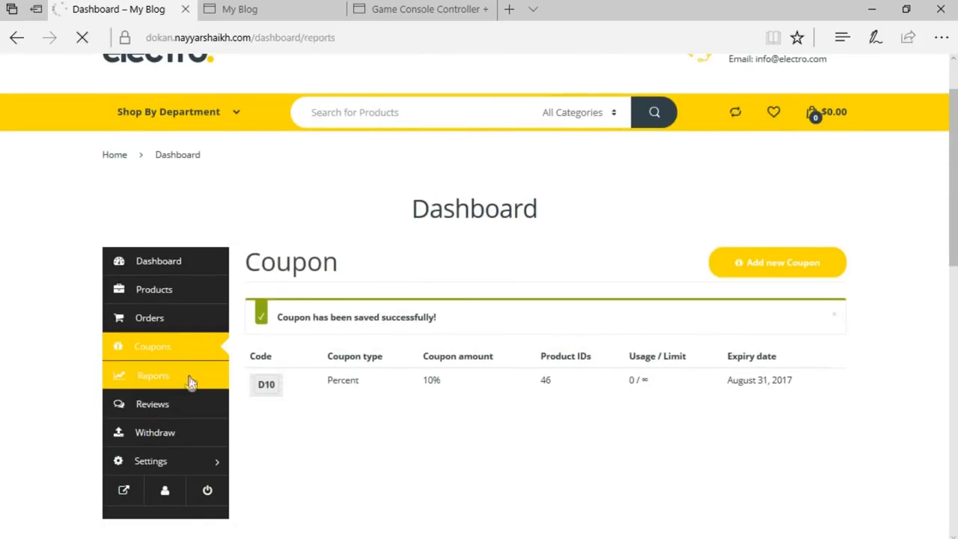
Highlight the 114.00 sales total and 3.68 average daily sales in the Reports overview
scroll(572, 345, down, 3)
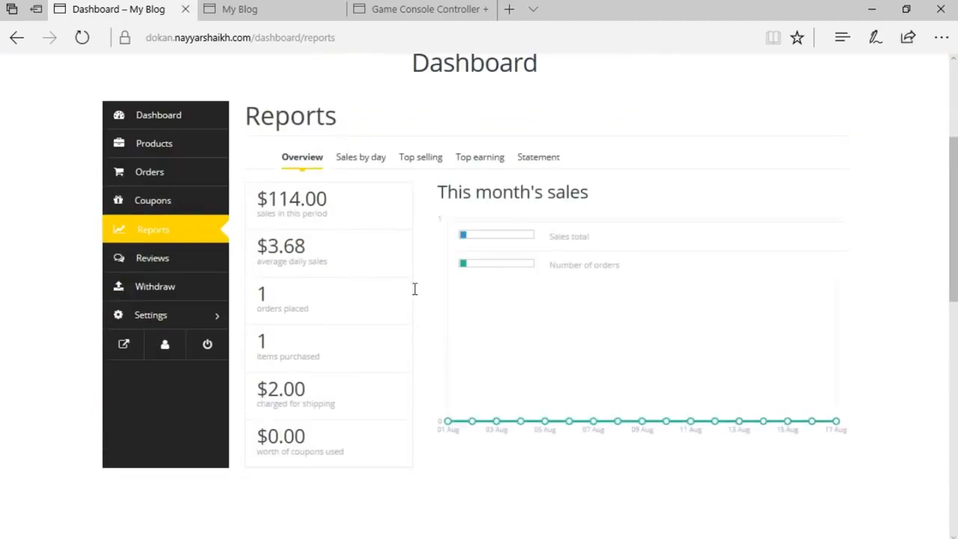
drag(267, 198, 299, 199)
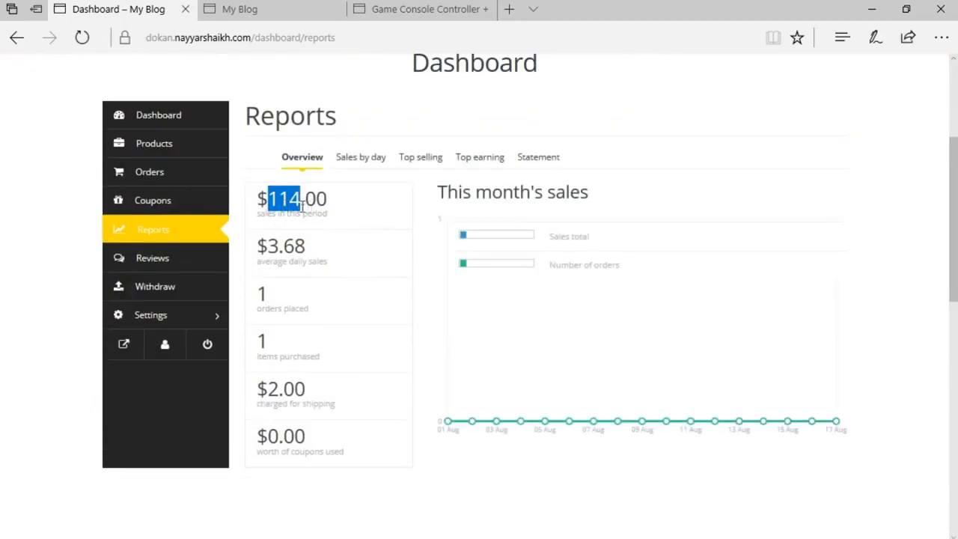
drag(307, 246, 267, 247)
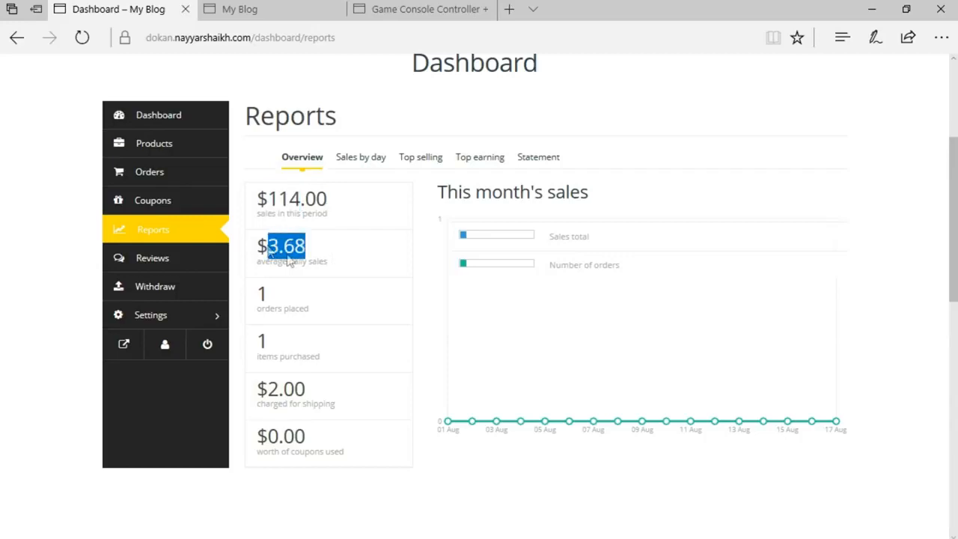
click(367, 269)
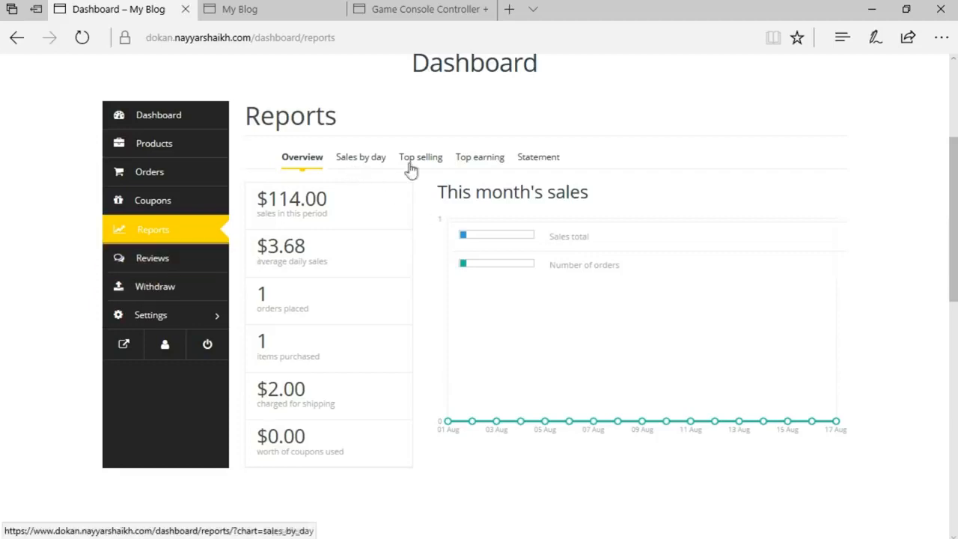
Check Reviews, then the Withdraw page's $100.00 minimum and 7-day threshold
click(182, 262)
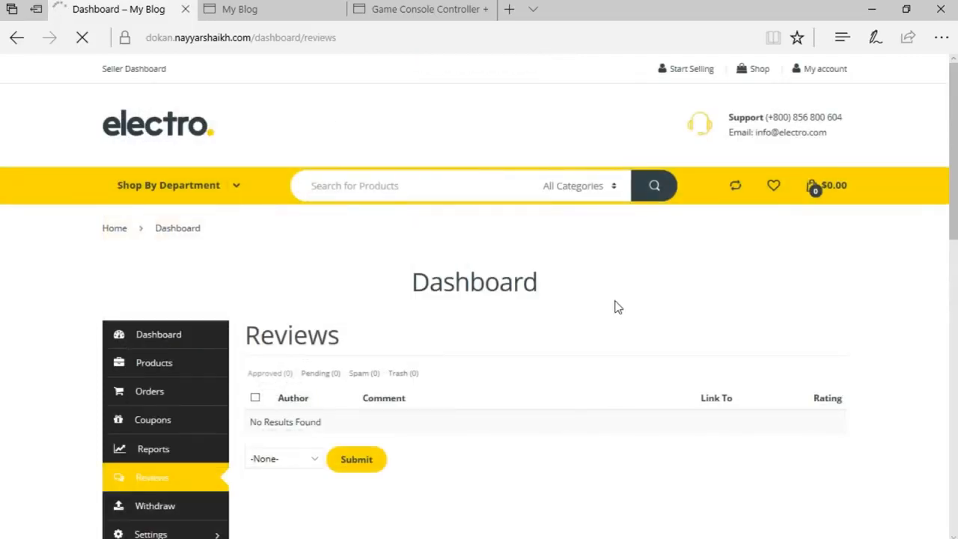
scroll(616, 307, down, 2)
click(196, 373)
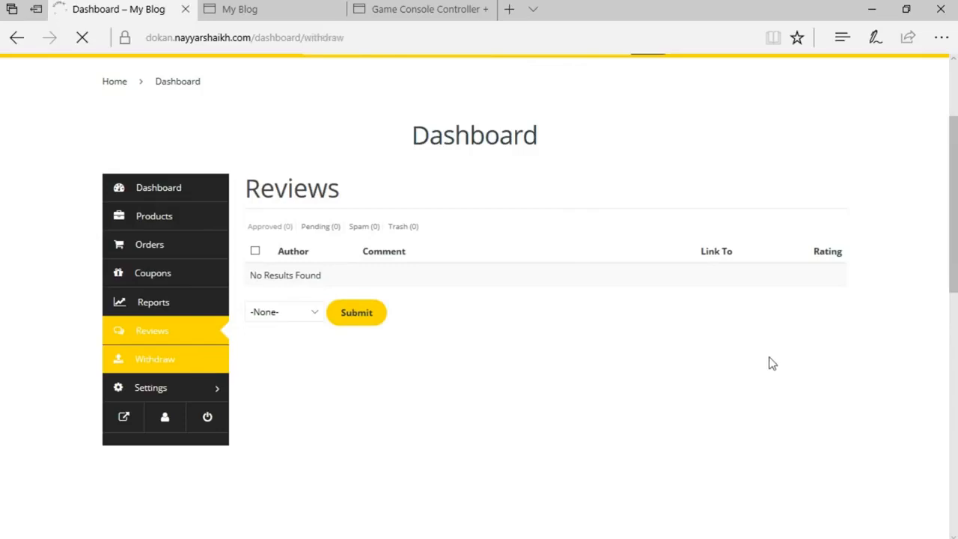
scroll(772, 364, down, 2)
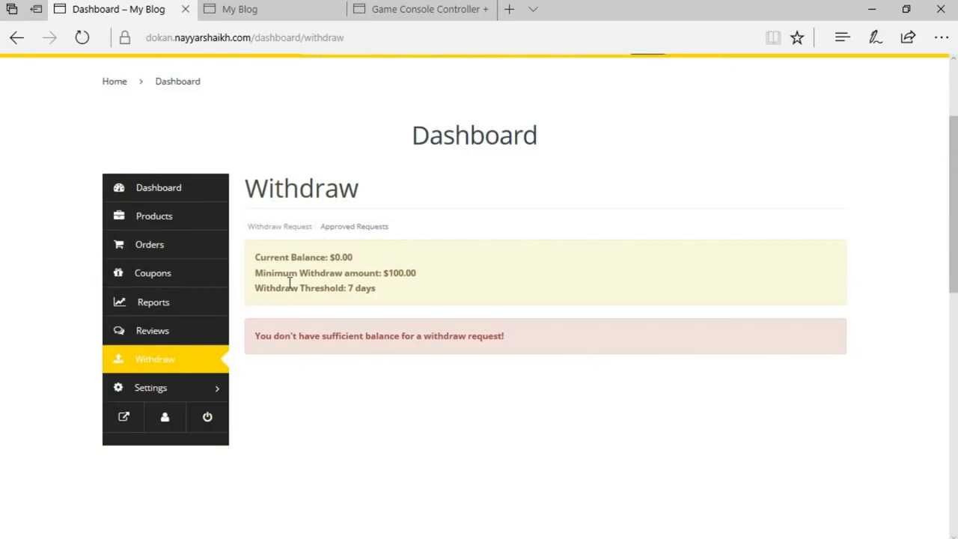
drag(417, 277, 344, 274)
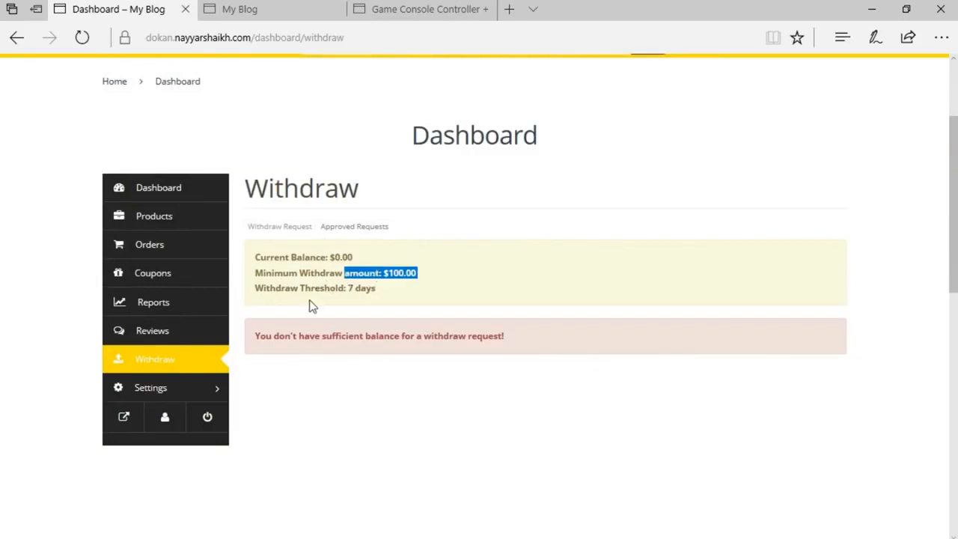
drag(256, 289, 432, 297)
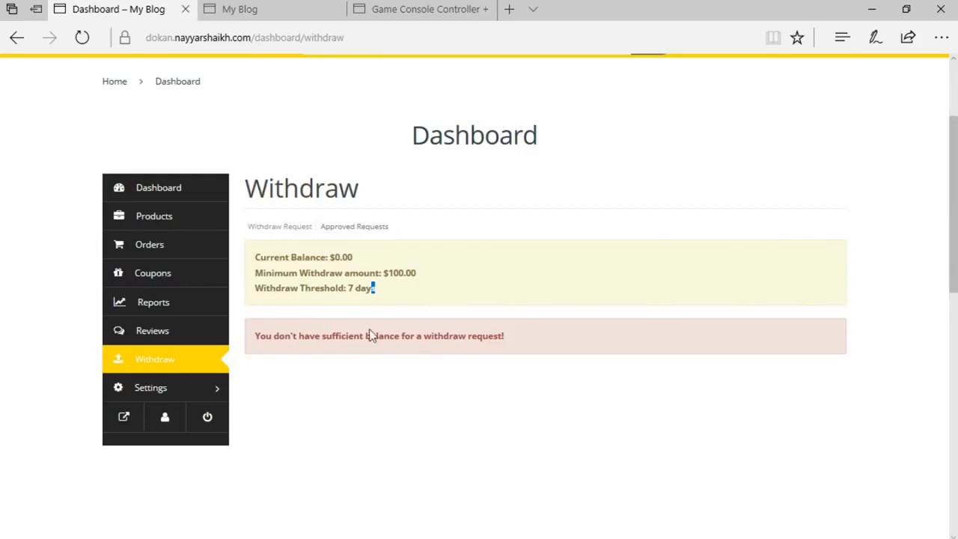
click(172, 396)
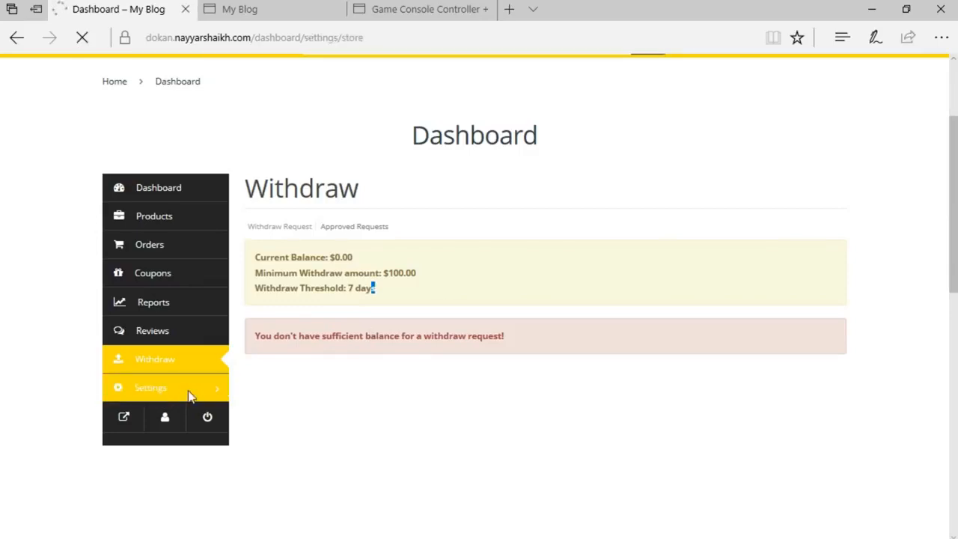
Scroll through the Store settings banner and 75% profile completion
scroll(697, 377, down, 3)
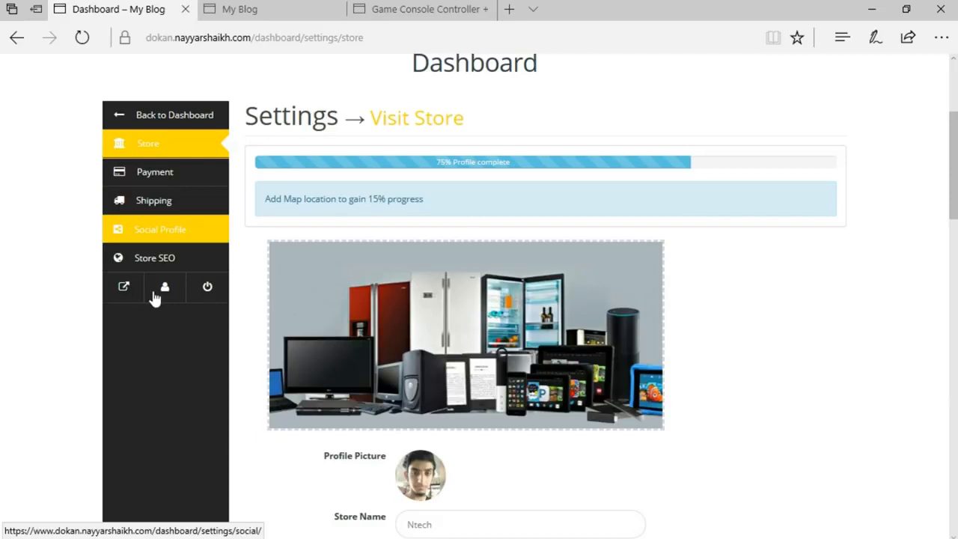
scroll(156, 398, up, 3)
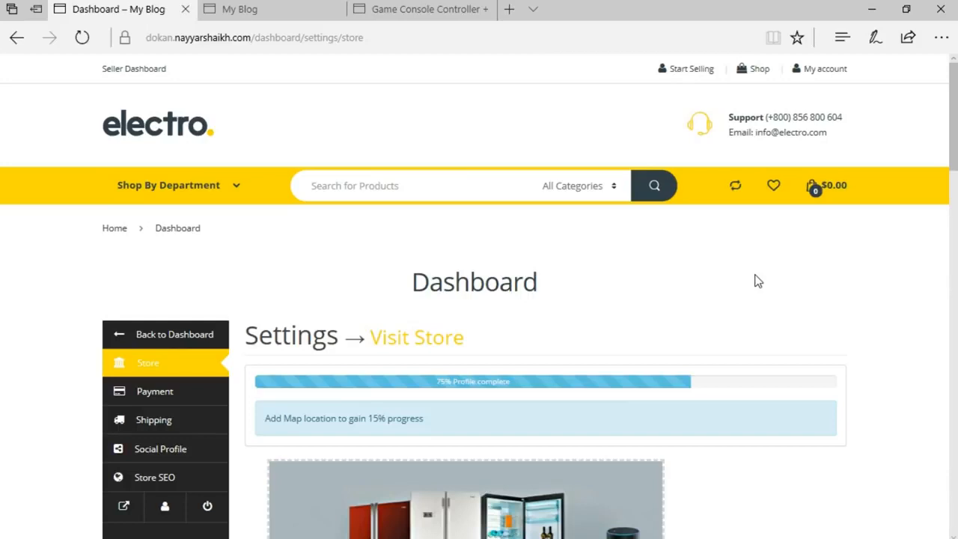
scroll(768, 302, down, 1)
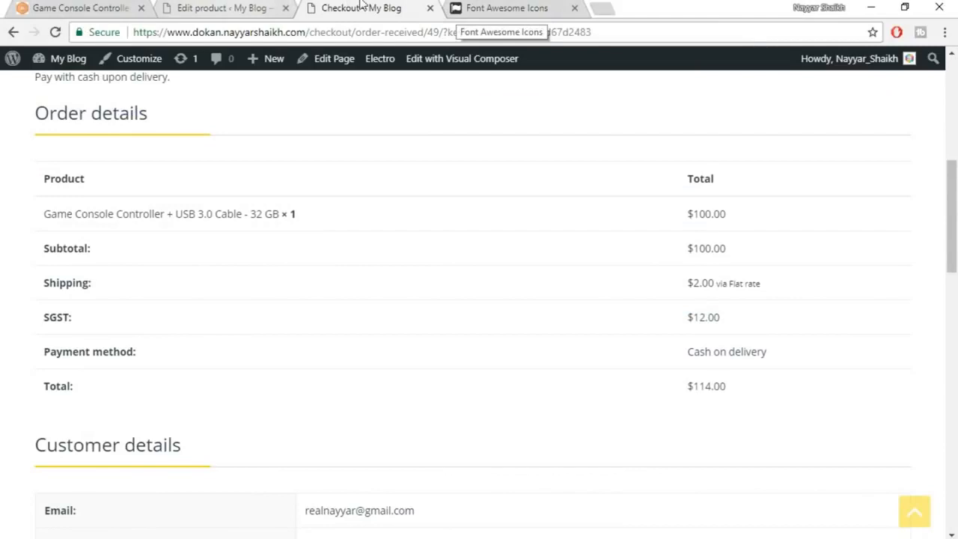
Load the storefront home page, then switch to the admin product edit tab
scroll(425, 146, up, 6)
click(120, 165)
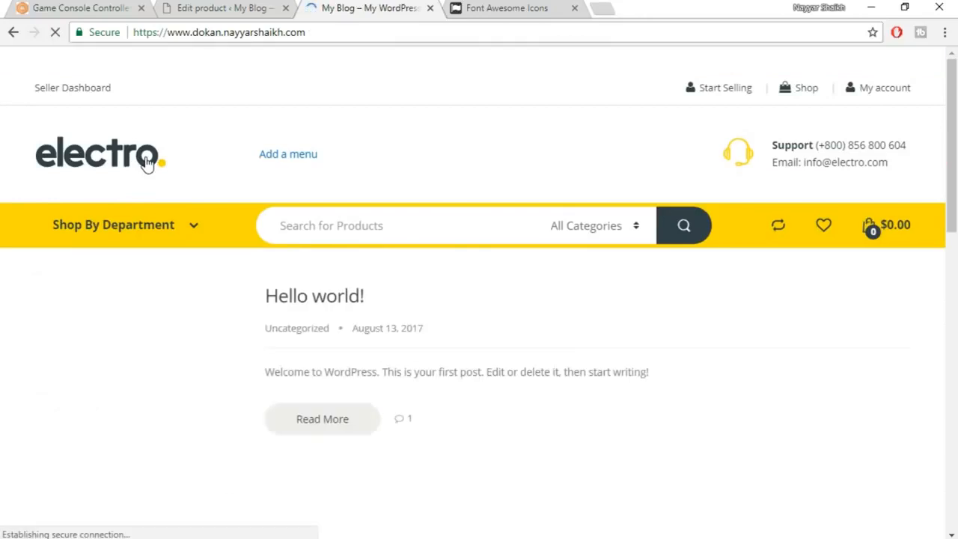
drag(956, 178, 957, 101)
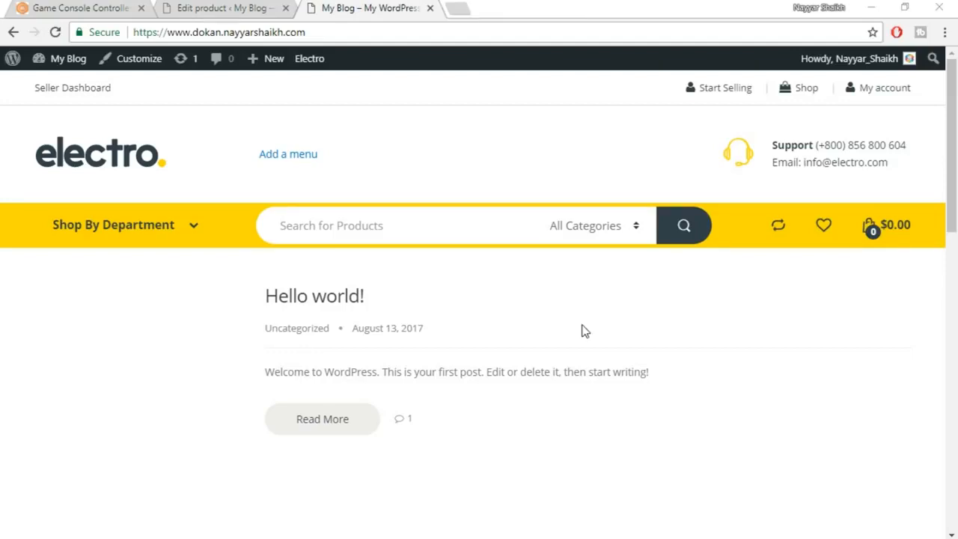
click(255, 6)
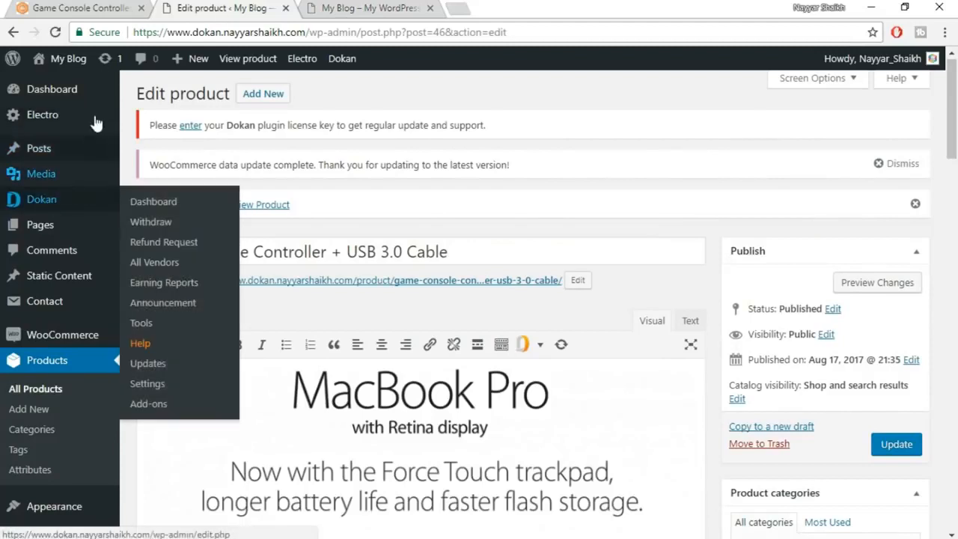
Return to the Electro homepage and preview the All Departments mega-menus
click(83, 8)
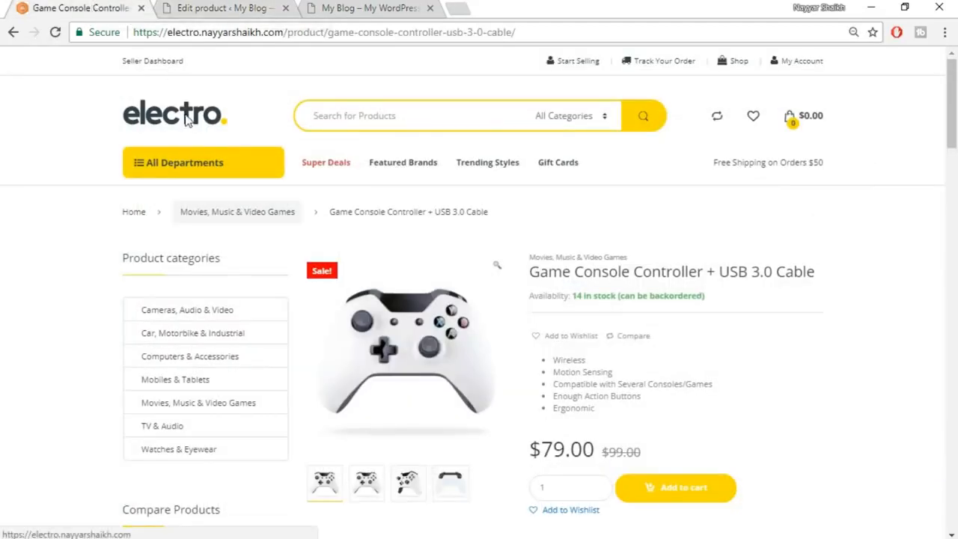
click(201, 122)
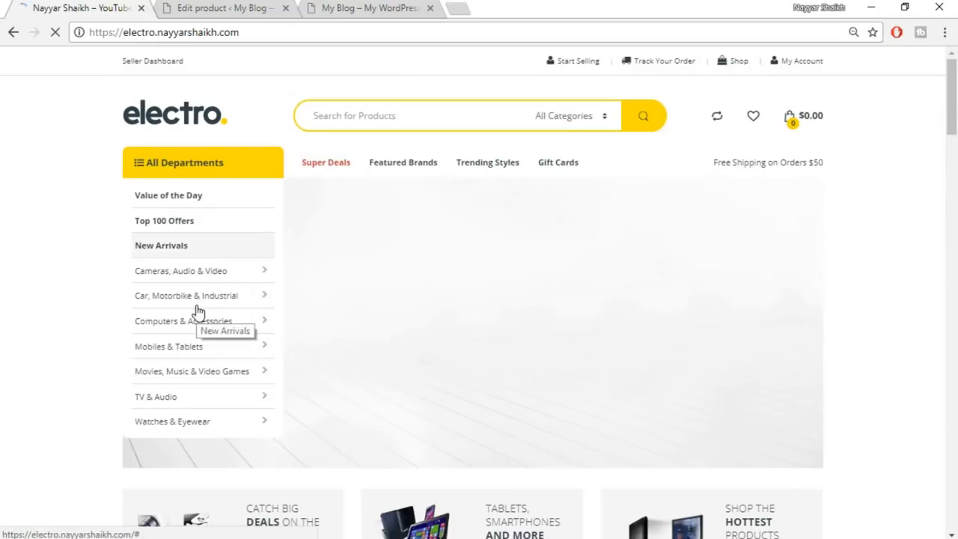
mouse_move(217, 281)
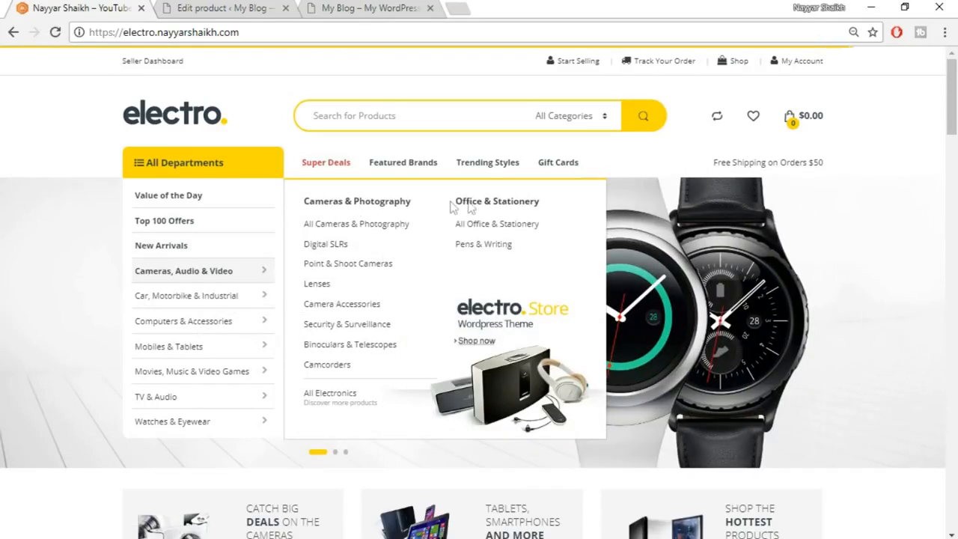
mouse_move(193, 370)
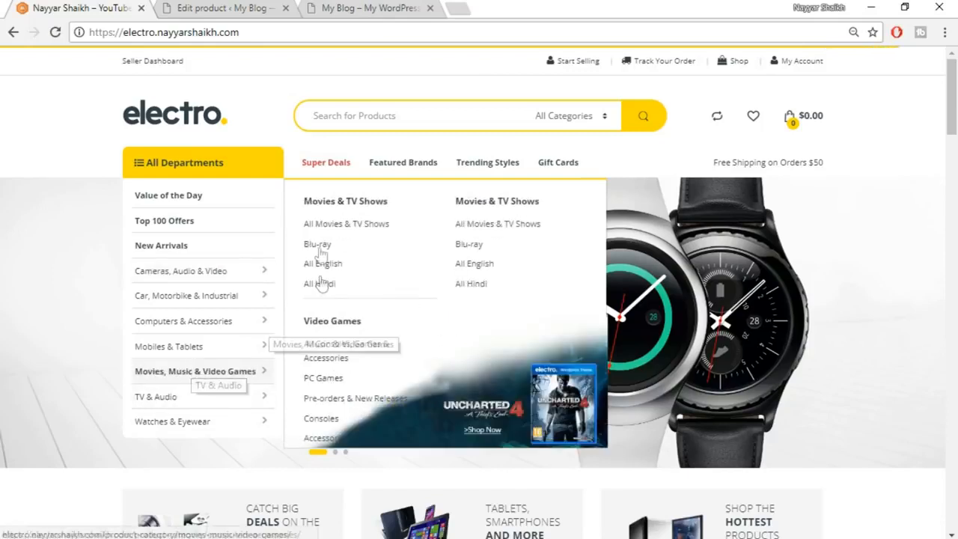
mouse_move(265, 322)
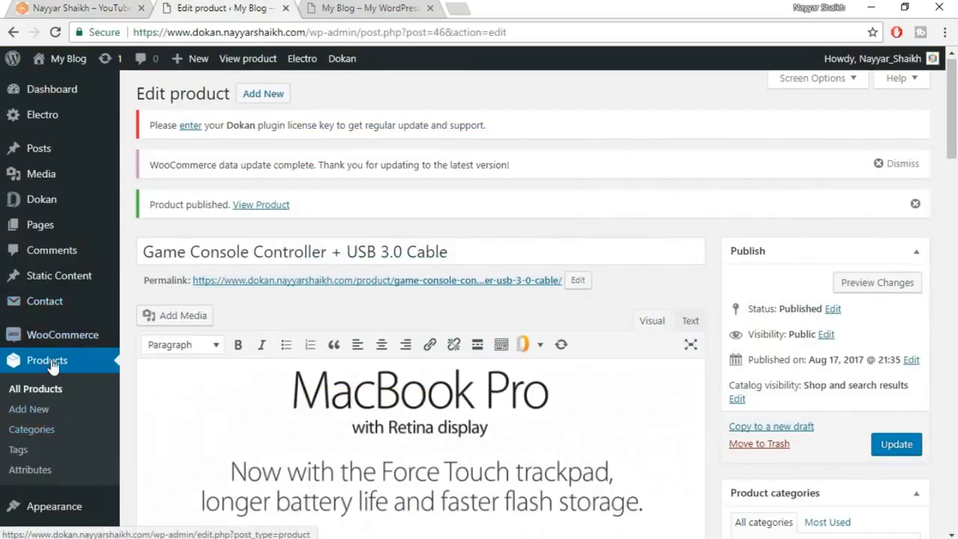
Compare the storefront departments and add the Cameras & Audios product category
click(45, 434)
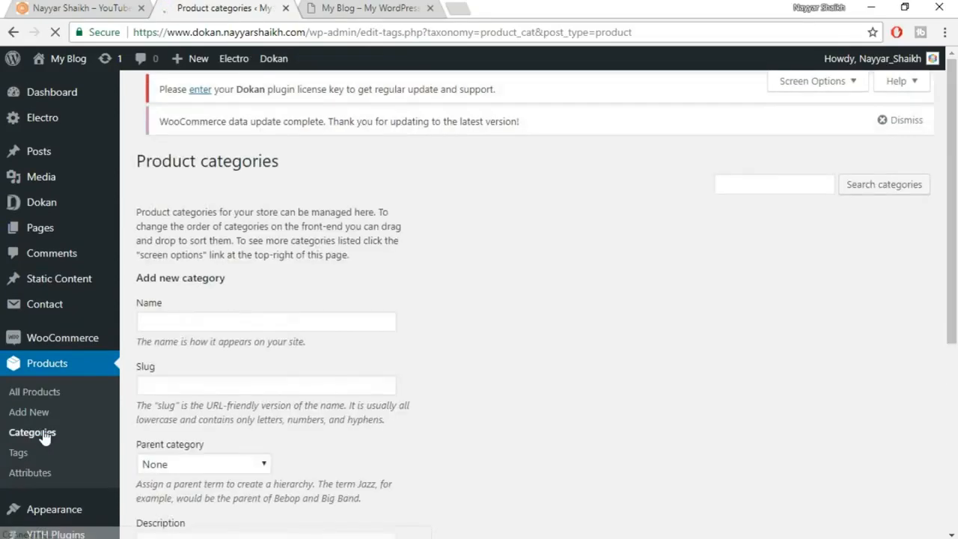
click(68, 7)
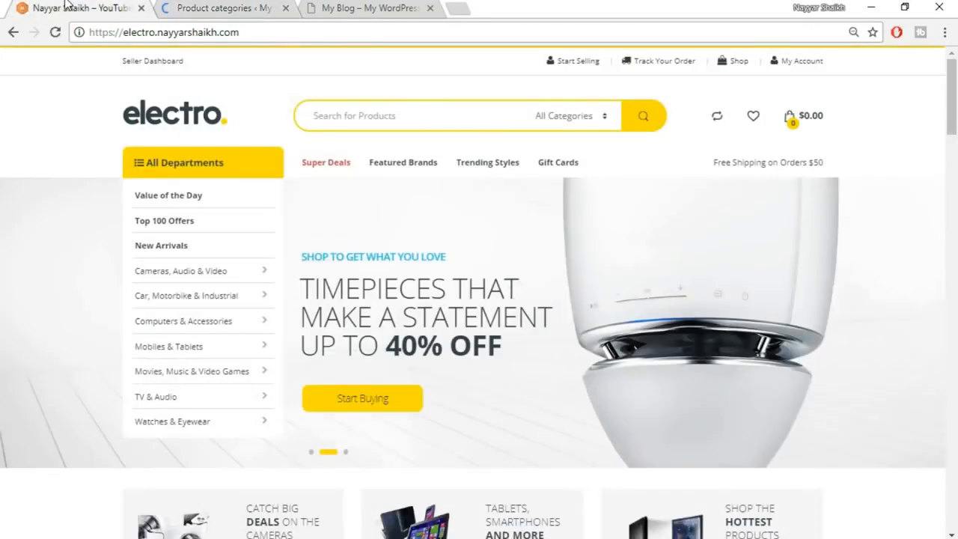
mouse_move(194, 278)
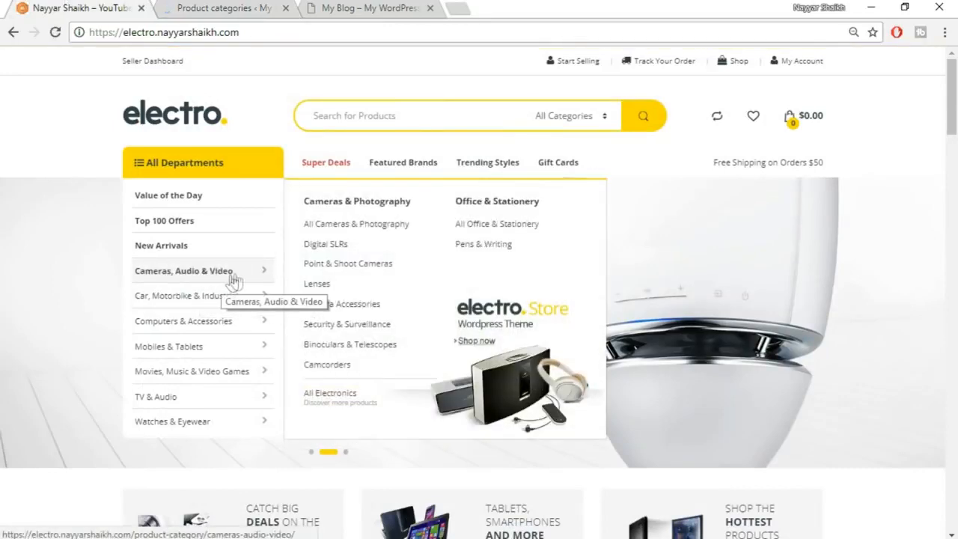
click(238, 6)
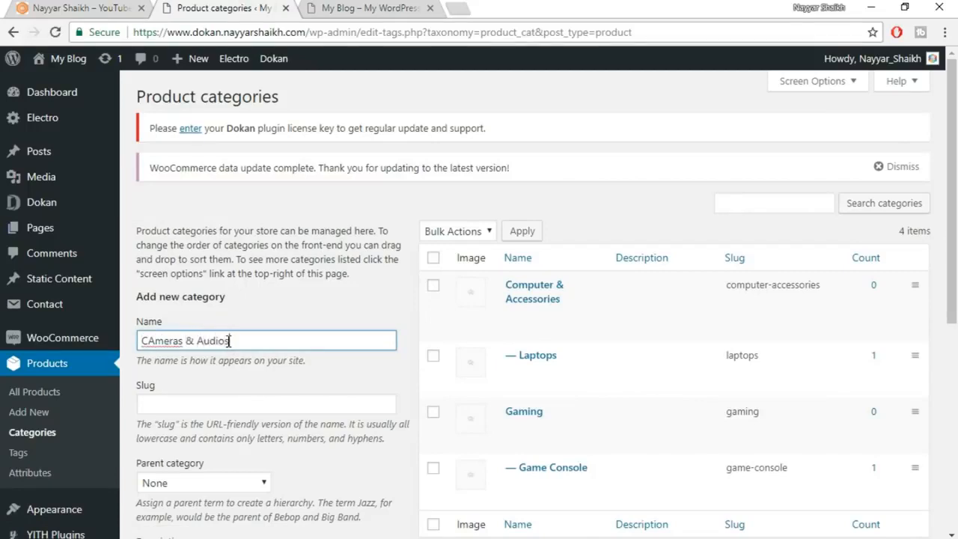
text(a)
scroll(250, 321, down, 2)
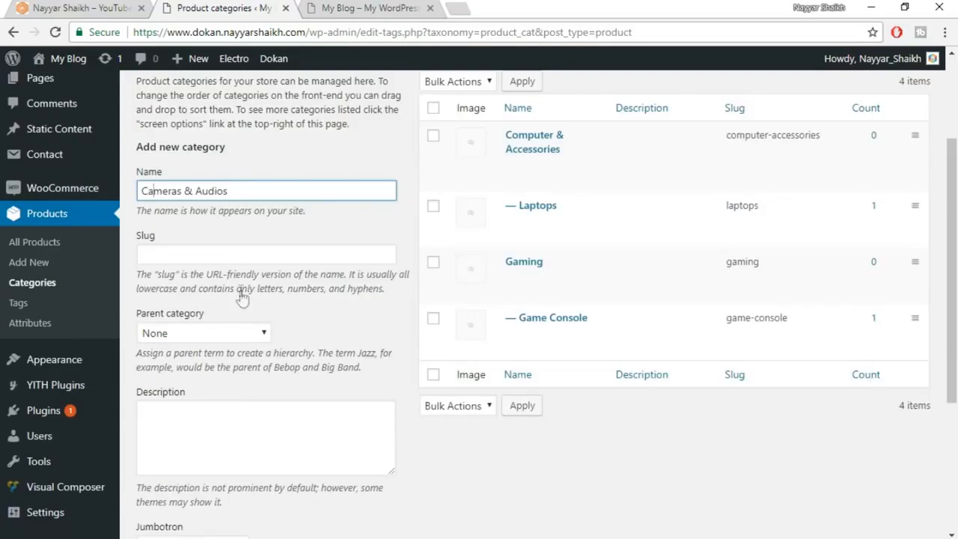
scroll(233, 330, down, 3)
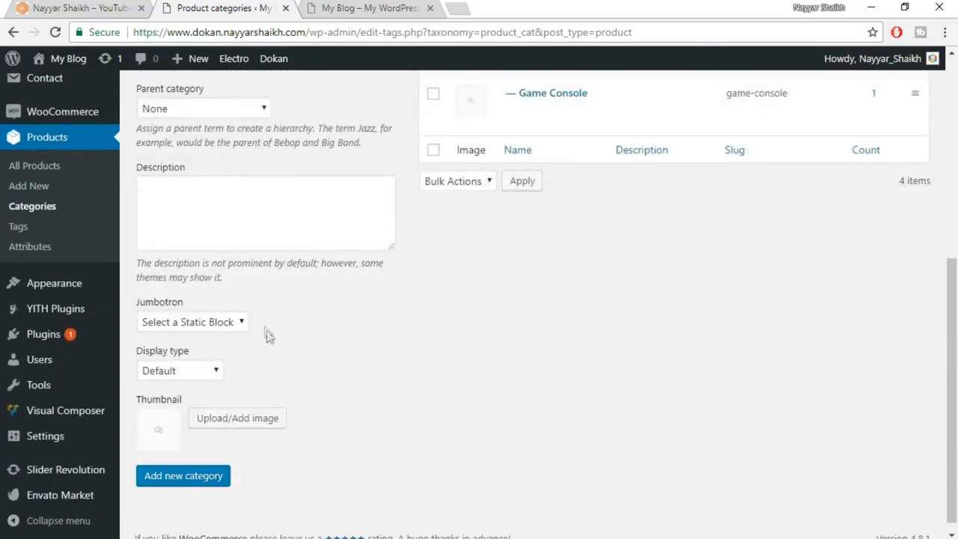
click(217, 486)
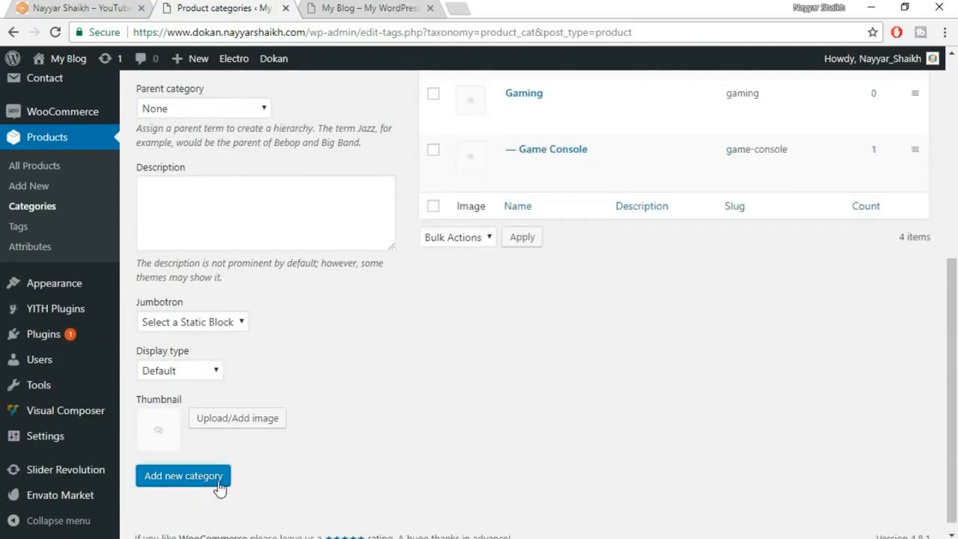
Add the Car &Motorbikes category, then revisit the Electro departments list
scroll(543, 432, up, 5)
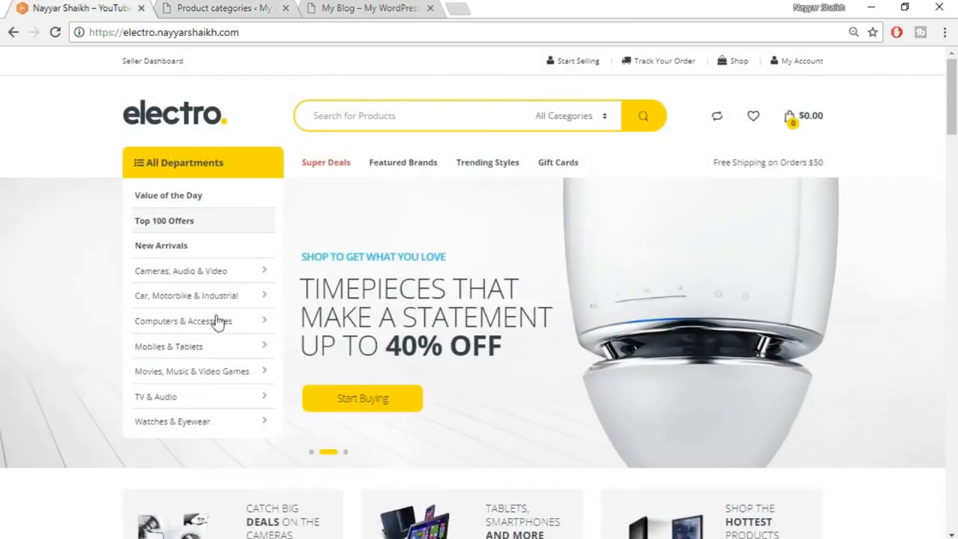
mouse_move(182, 301)
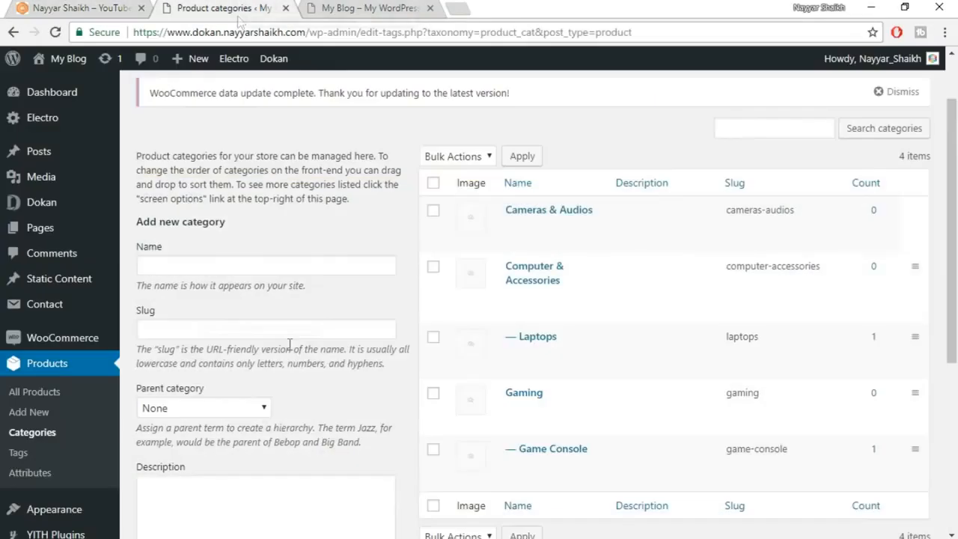
click(243, 266)
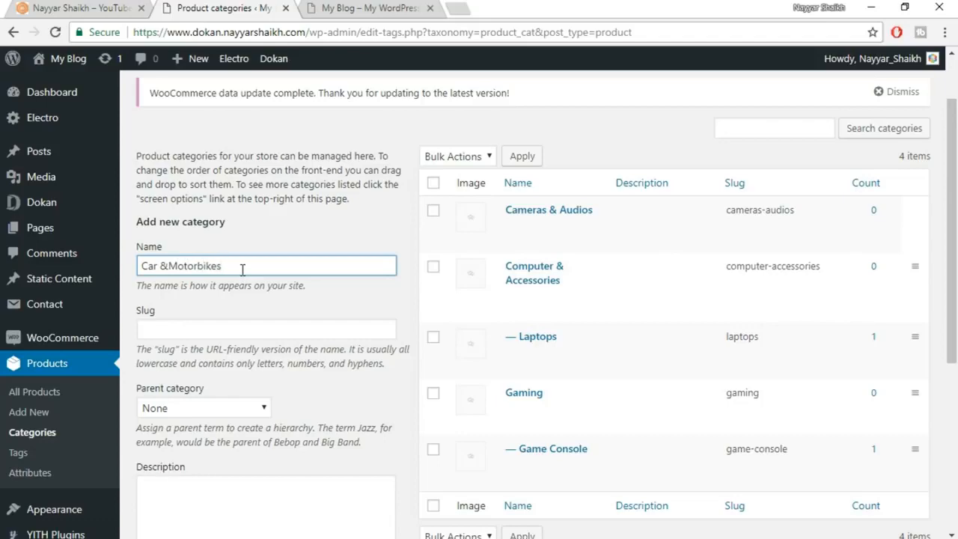
scroll(307, 399, down, 4)
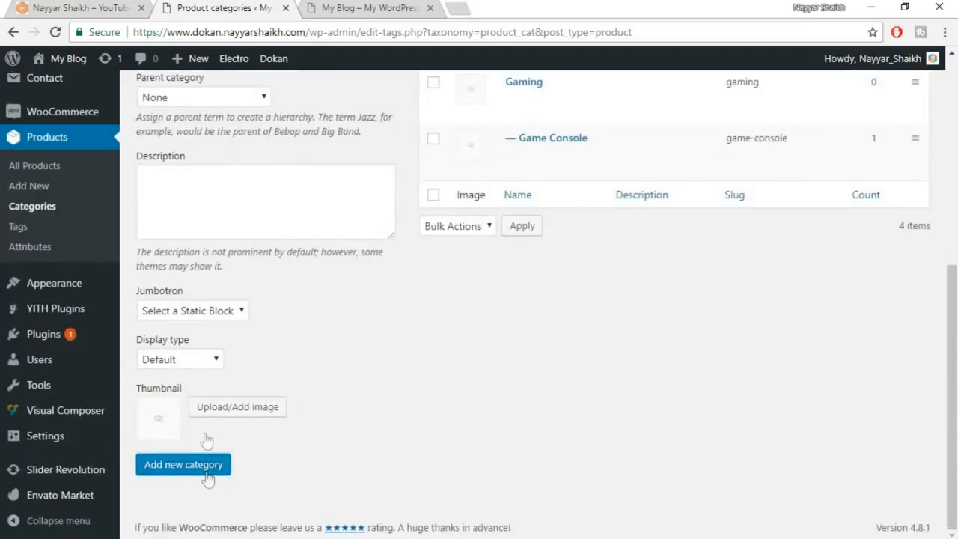
click(206, 473)
click(3, 2)
click(42, 3)
mouse_move(177, 324)
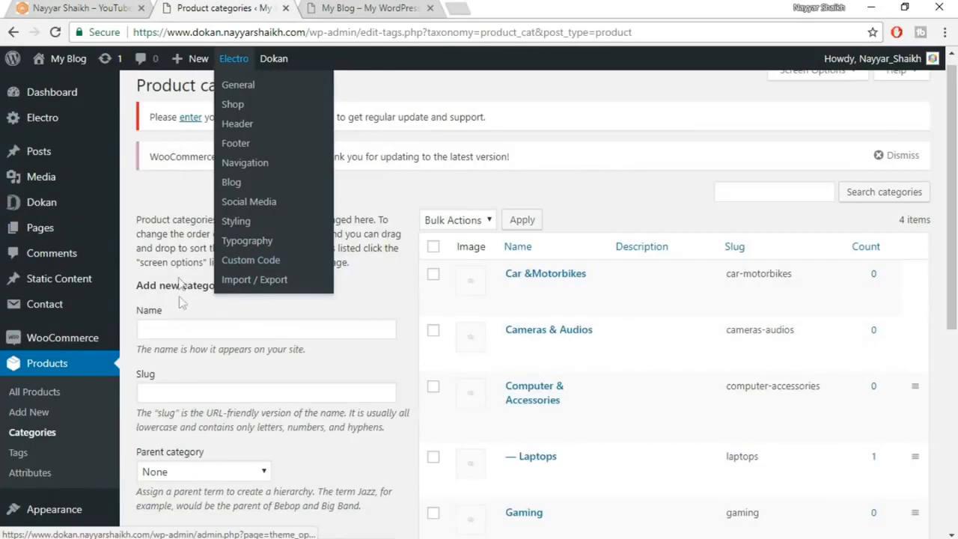
Add Mobiles as a new product category
click(198, 335)
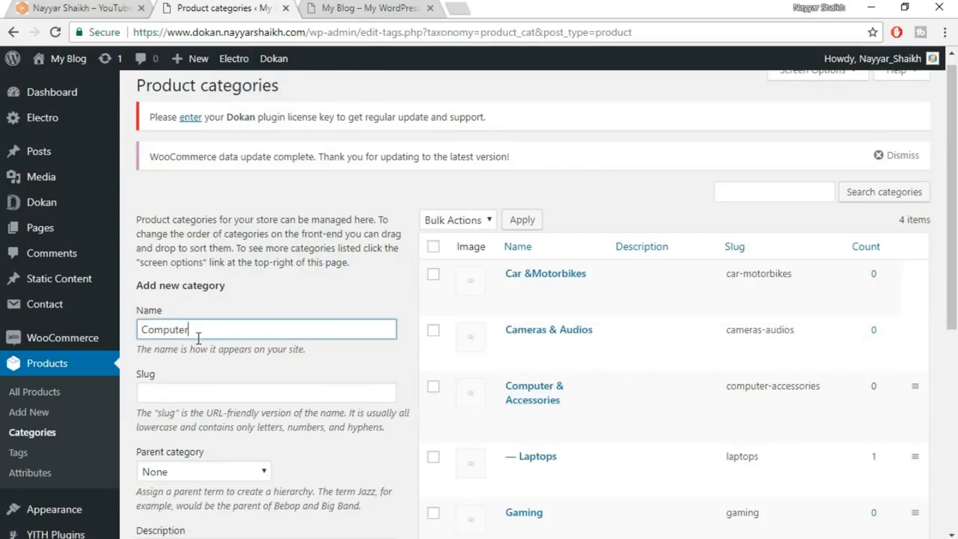
scroll(202, 346, down, 5)
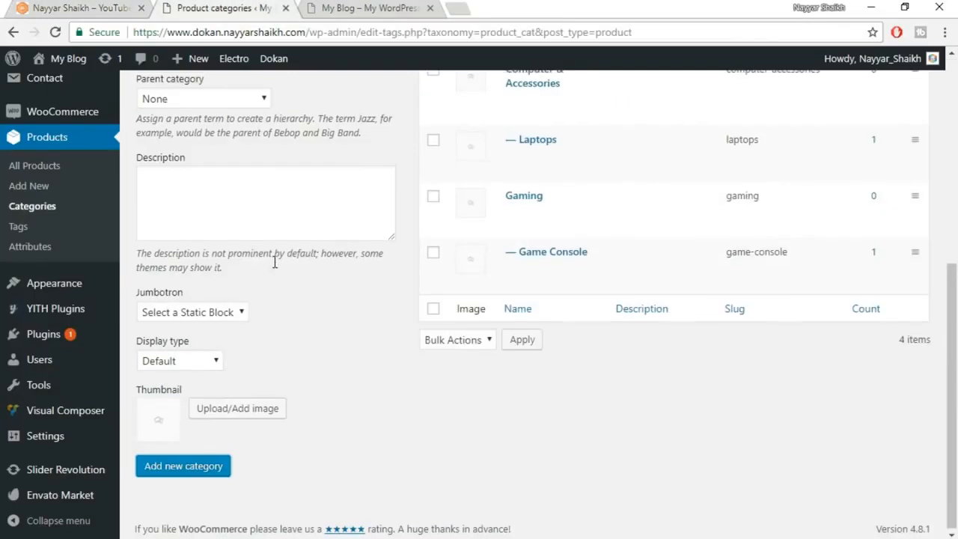
scroll(247, 277, up, 5)
click(231, 253)
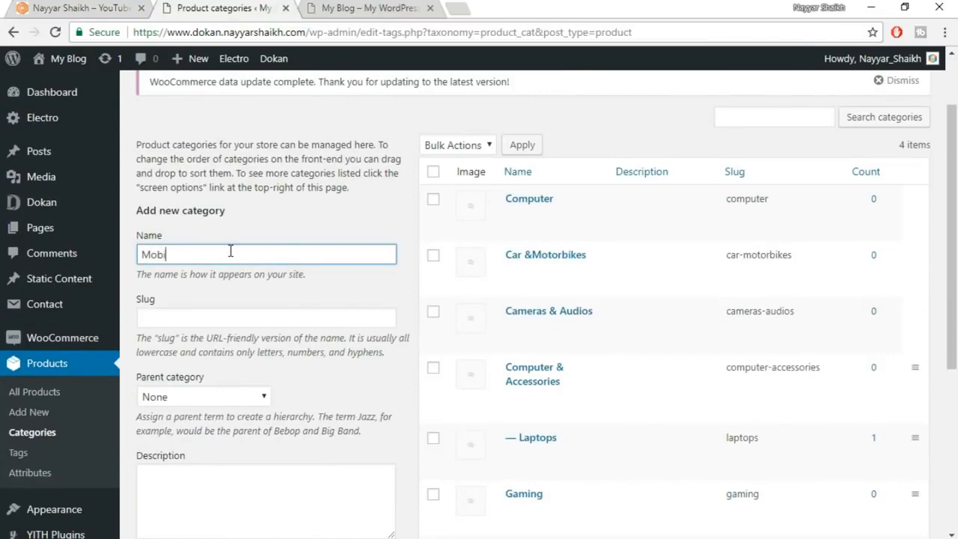
scroll(371, 329, down, 4)
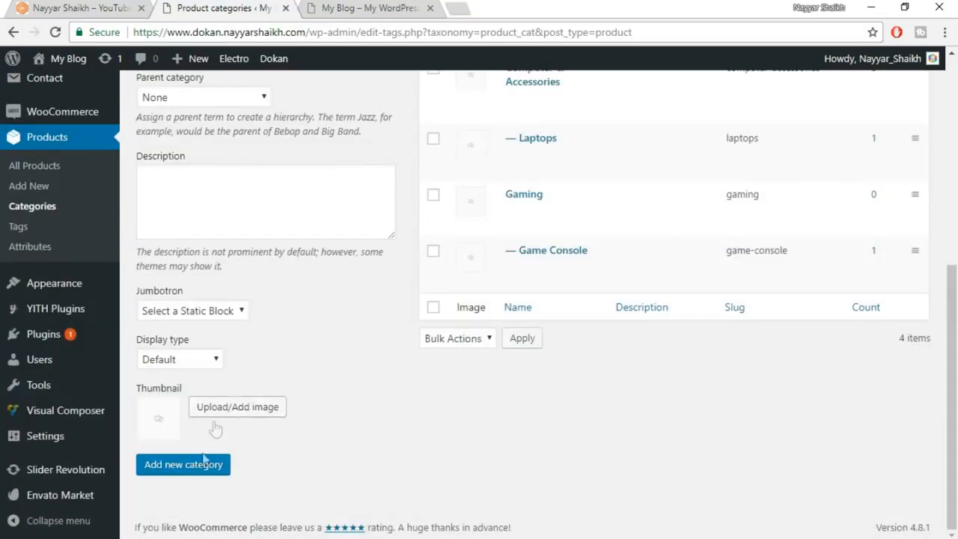
click(200, 464)
Check the storefront's departments, then add Movies as a product category
click(43, 6)
mouse_move(197, 396)
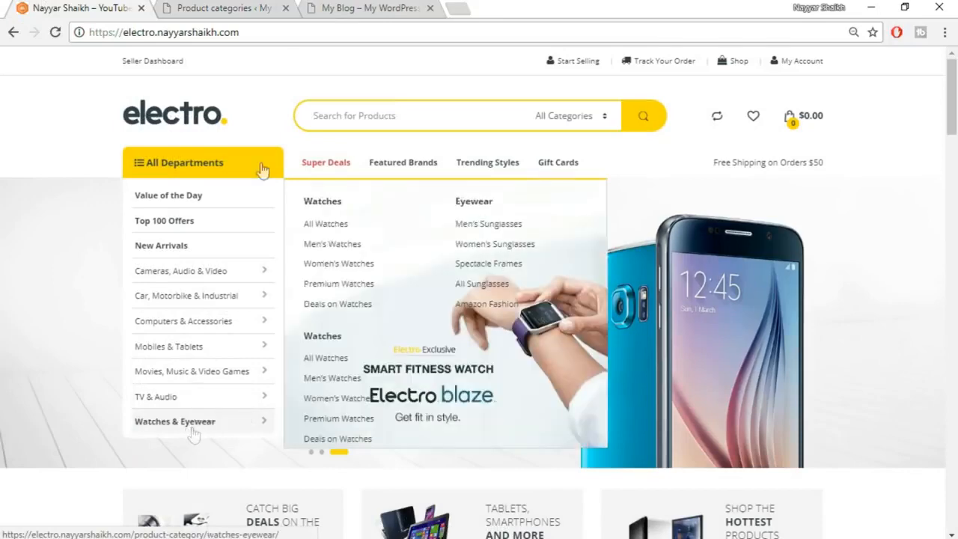
click(236, 6)
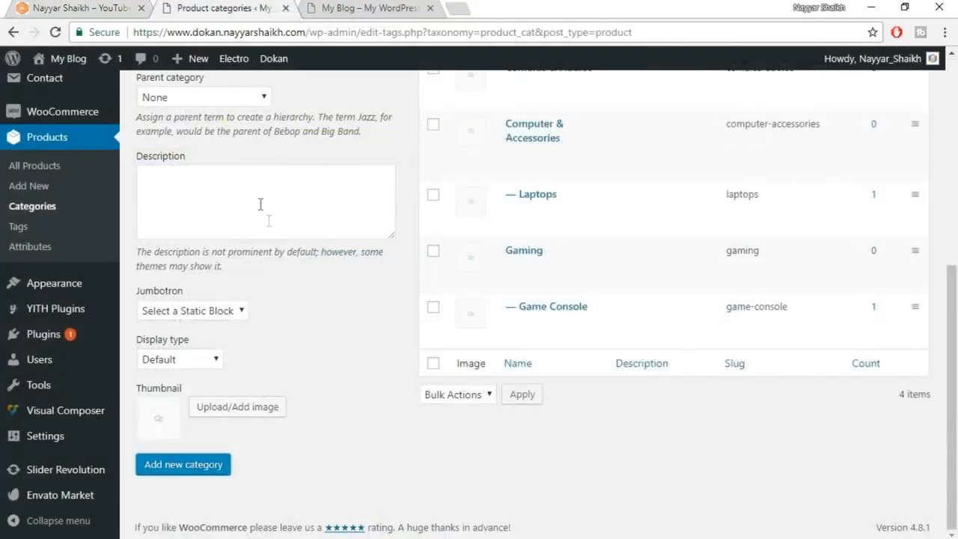
scroll(263, 214, up, 4)
click(223, 179)
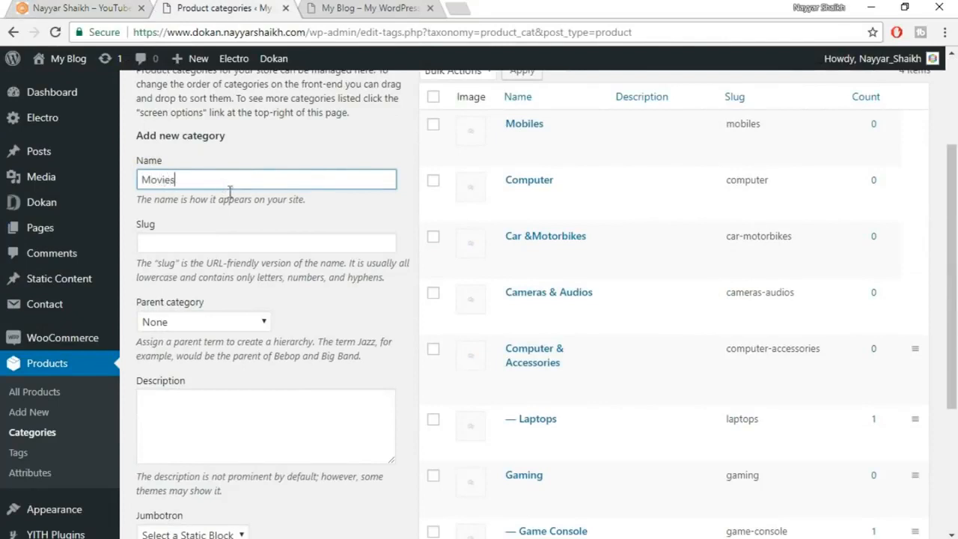
scroll(247, 359, down, 4)
click(214, 407)
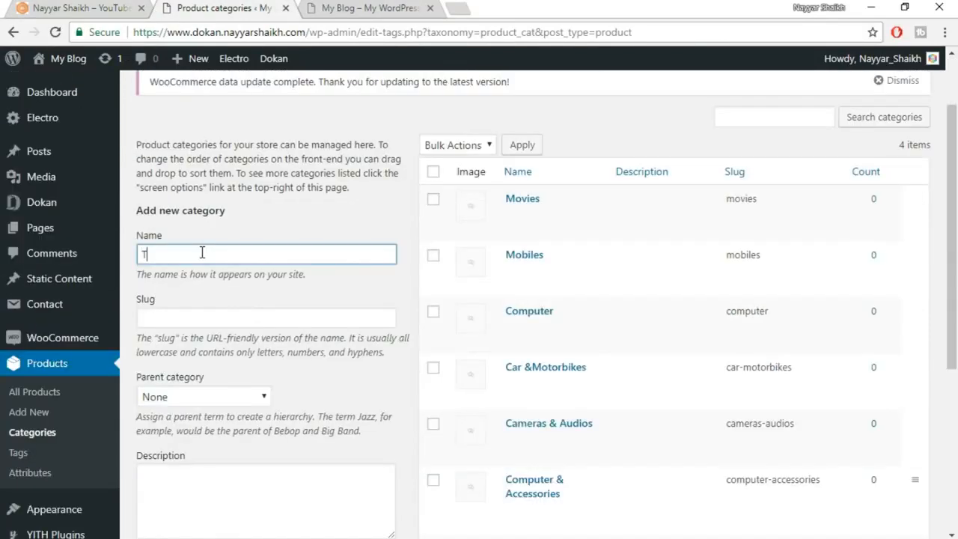
Add TVs and Watches as product categories
text(TVs)
scroll(241, 220, down, 3)
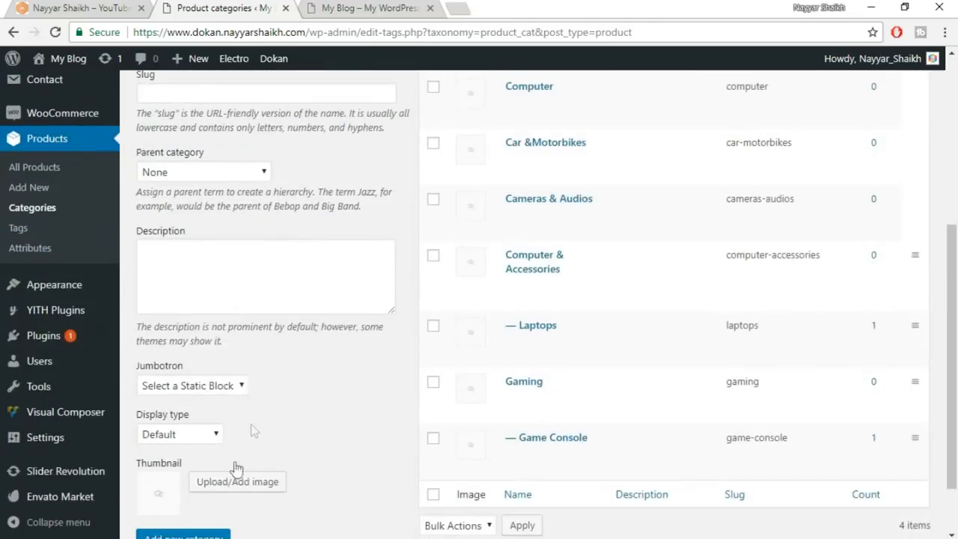
scroll(247, 337, up, 4)
click(240, 338)
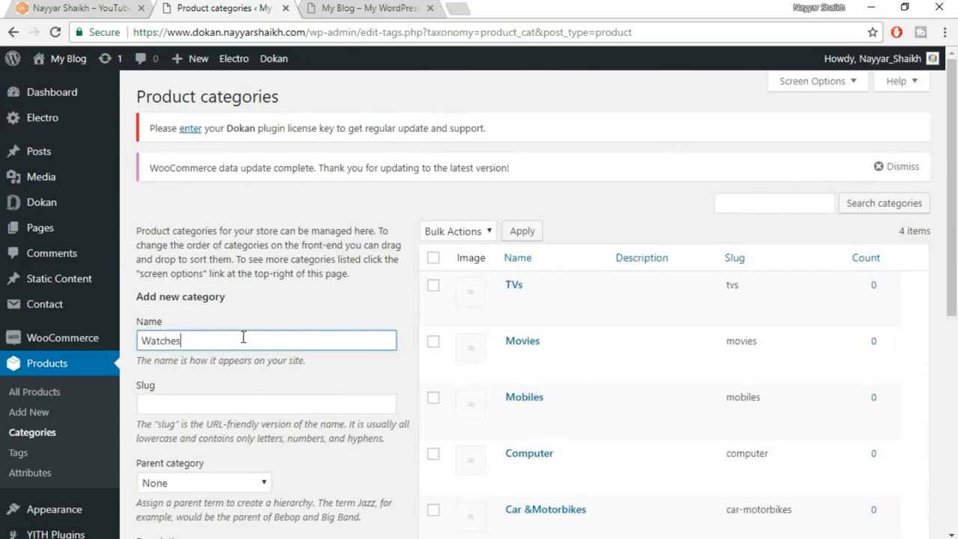
text(Watches)
scroll(244, 338, down, 5)
click(199, 440)
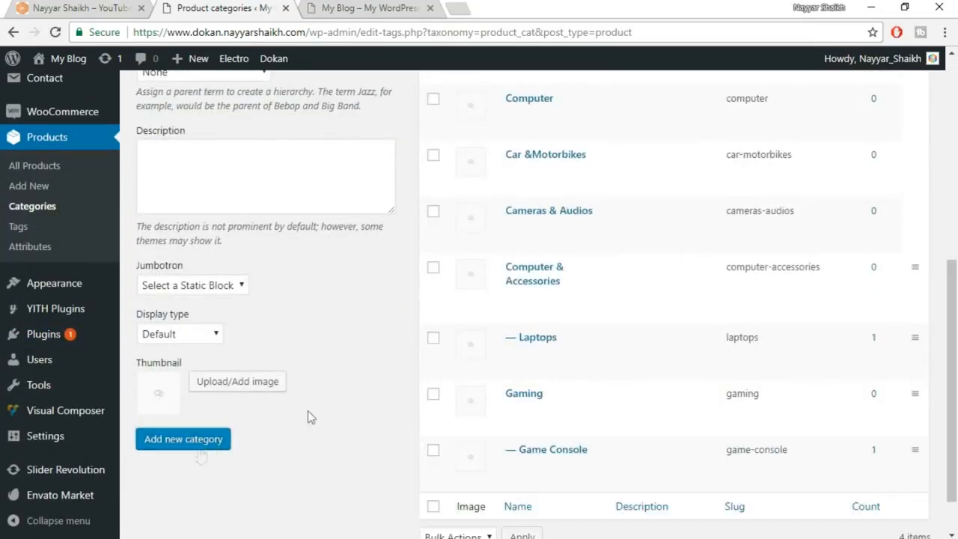
scroll(652, 293, up, 4)
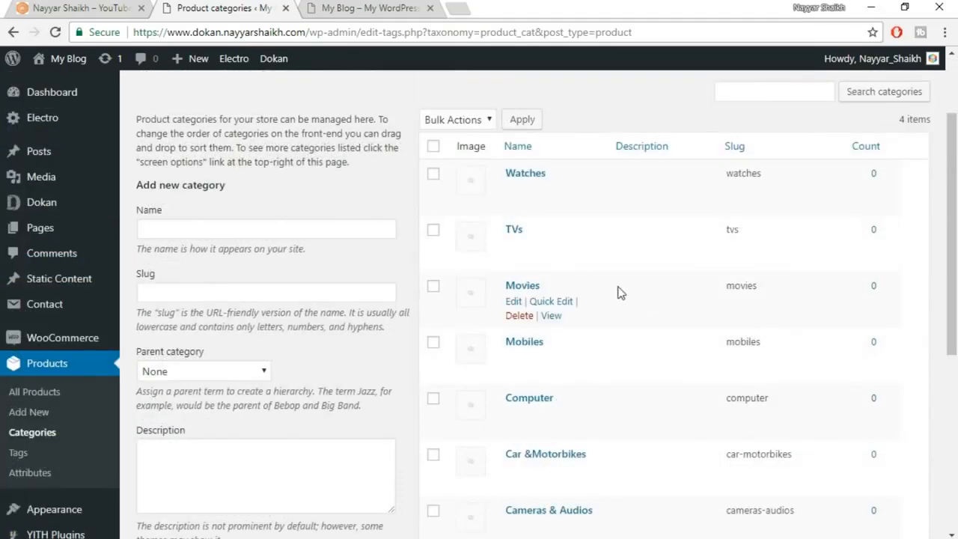
Check the storefront departments menu, then return to the Product categories list
click(71, 7)
mouse_move(232, 283)
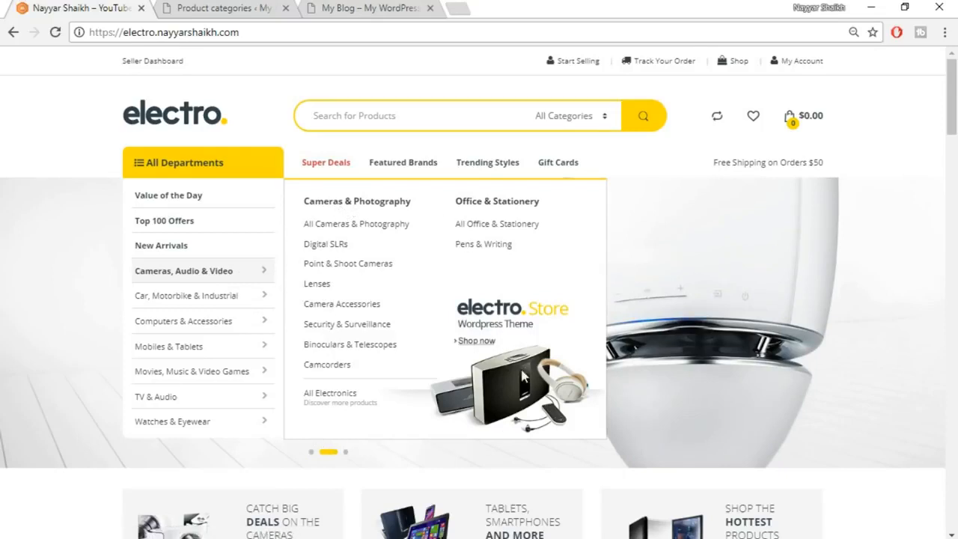
click(230, 9)
scroll(416, 216, up, 2)
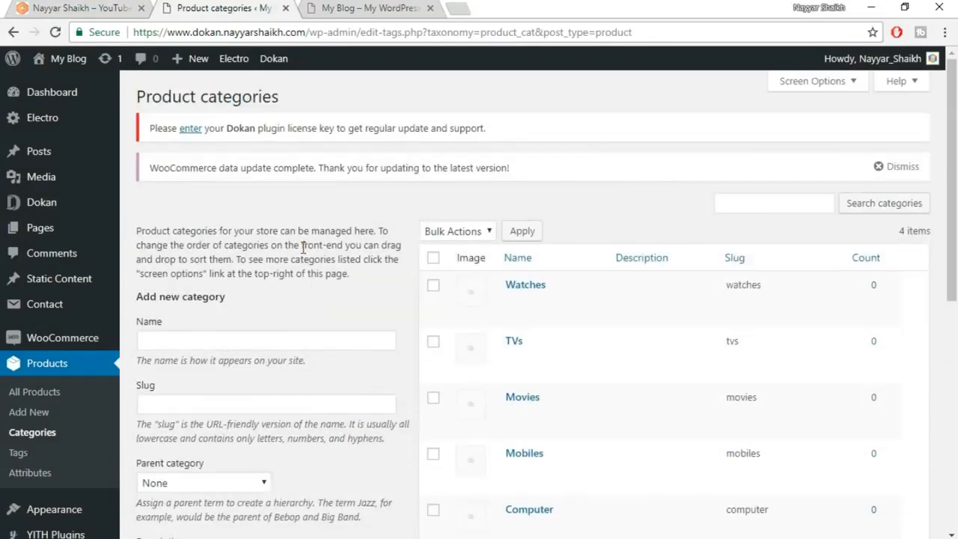
mouse_move(56, 284)
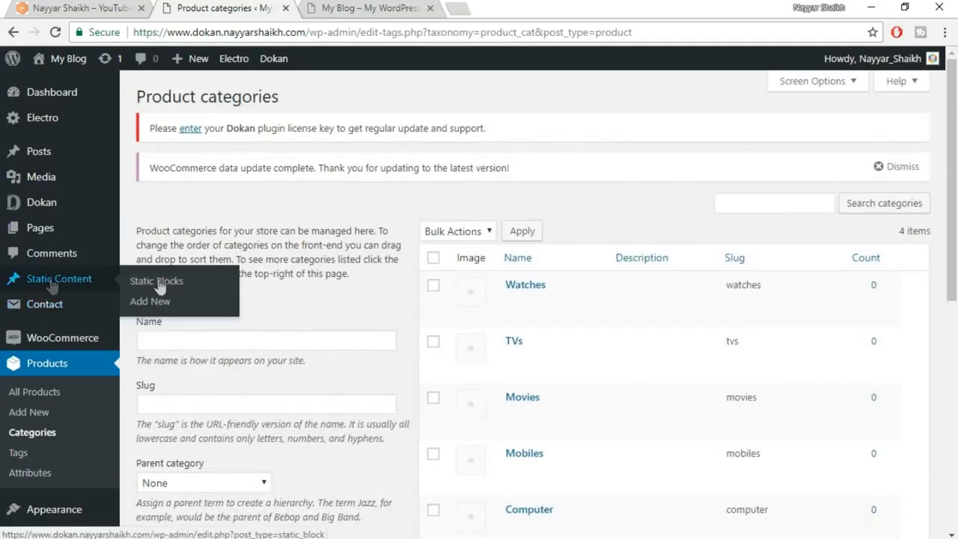
Create a new static content block titled 'Cameras' and publish it empty
click(159, 308)
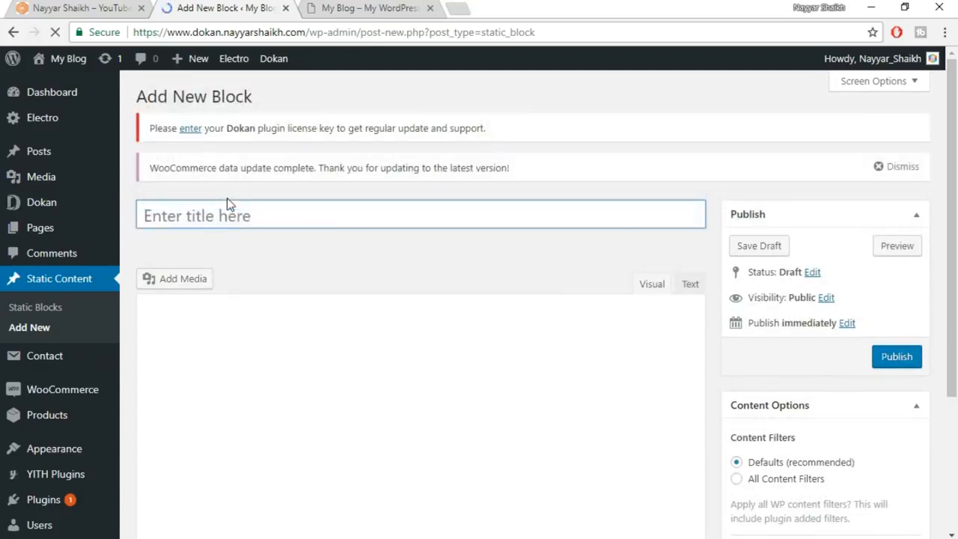
click(45, 8)
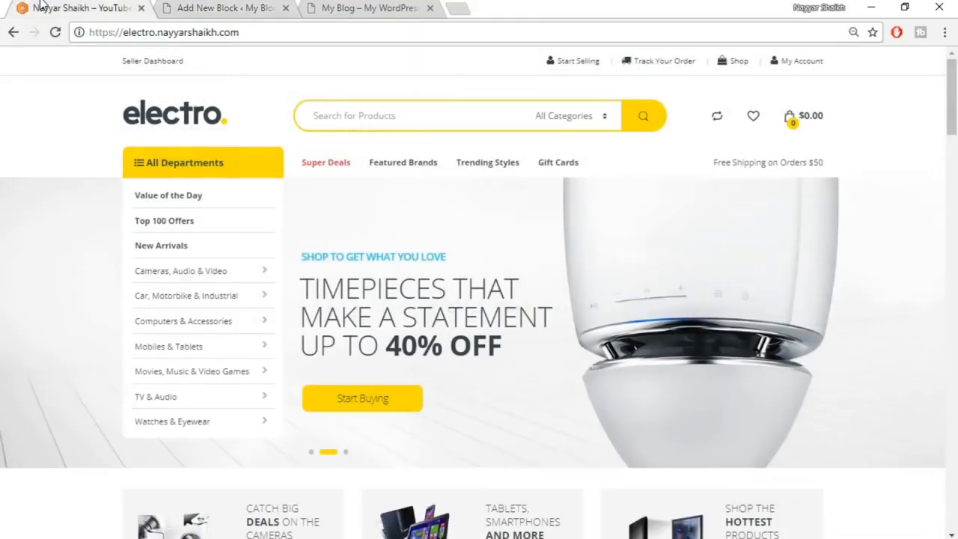
click(225, 8)
text(Cameras)
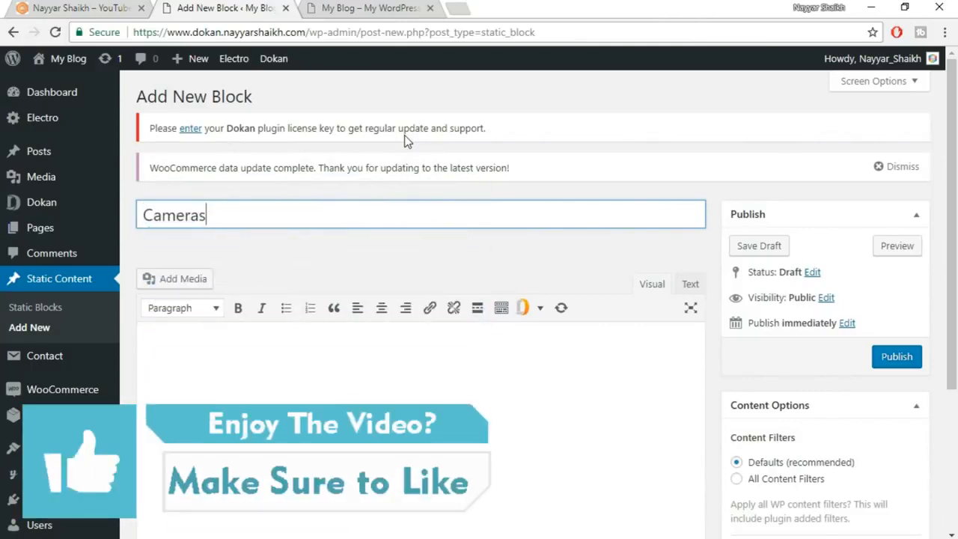
scroll(915, 217, down, 2)
scroll(915, 217, down, 1)
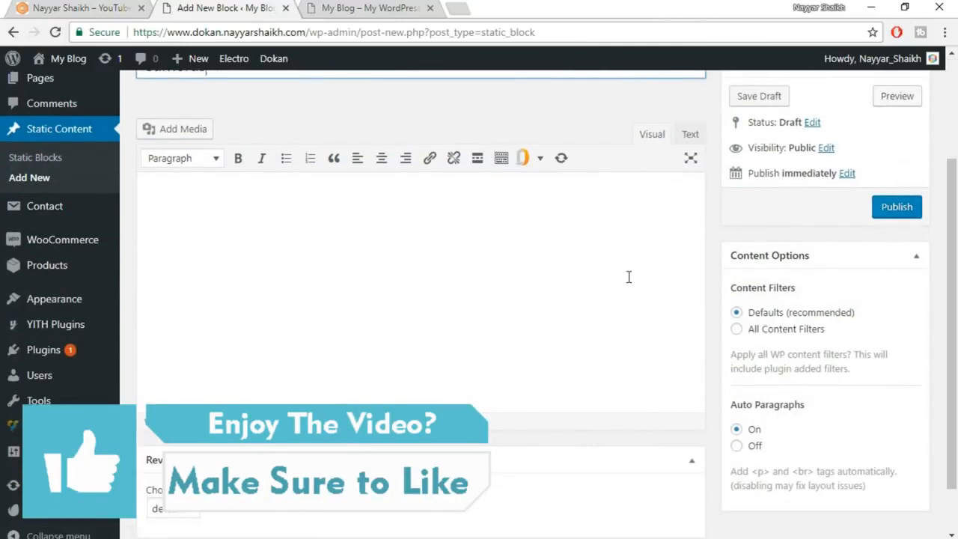
scroll(489, 277, up, 2)
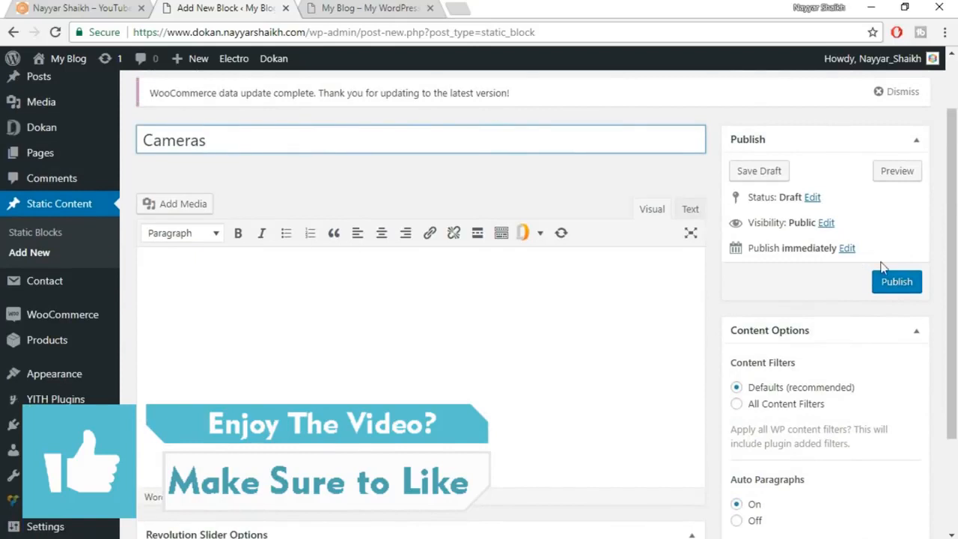
click(896, 282)
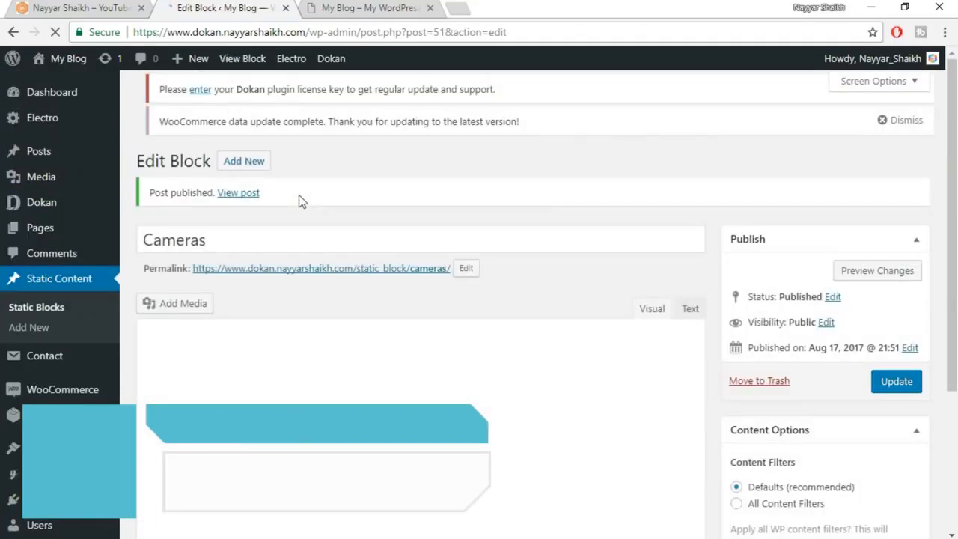
In Visual Composer's Role Manager, switch the allowed post types to Custom
scroll(210, 330, down, 5)
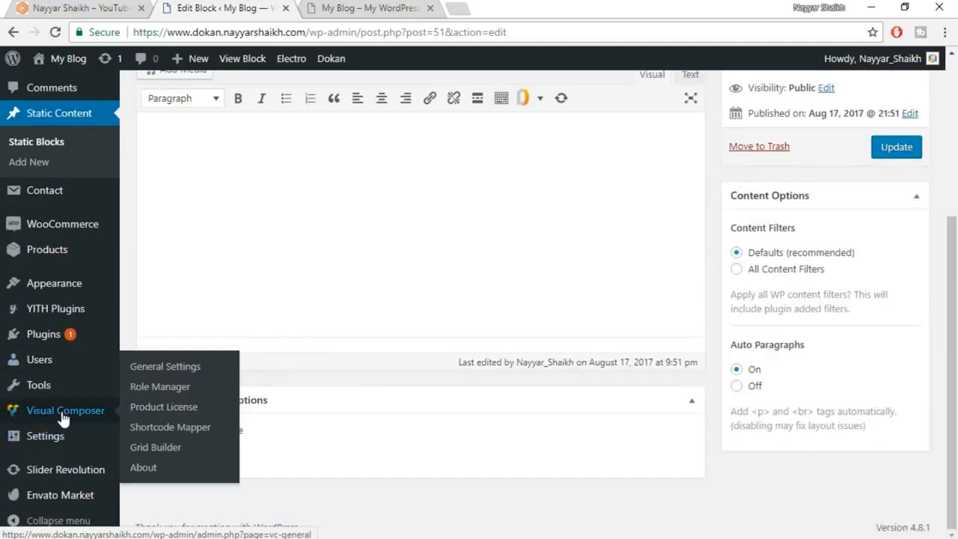
scroll(64, 415, up, 2)
scroll(63, 449, down, 3)
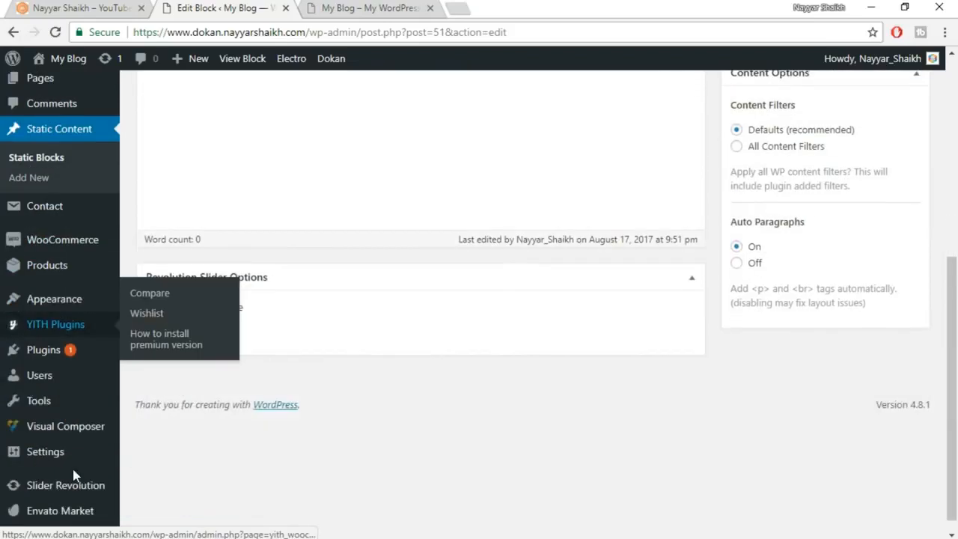
mouse_move(63, 413)
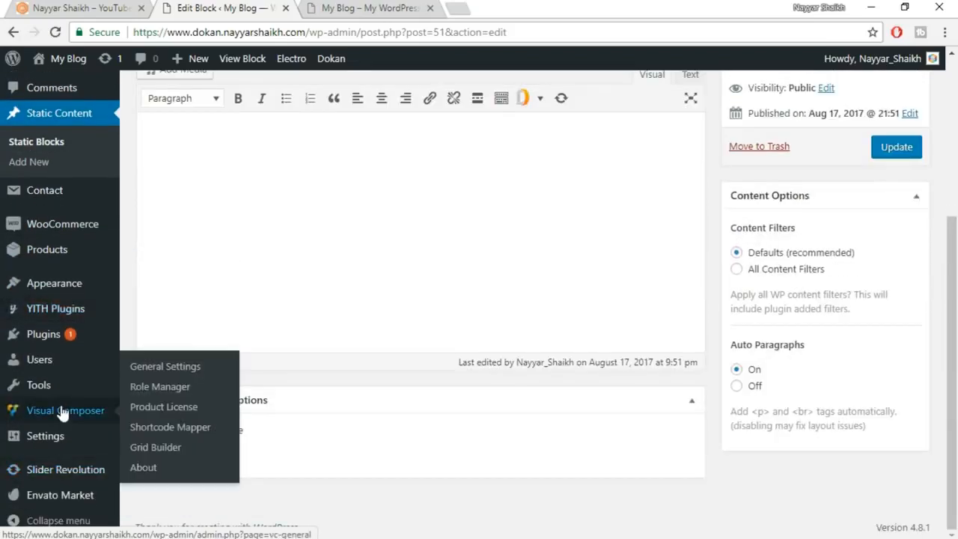
click(166, 394)
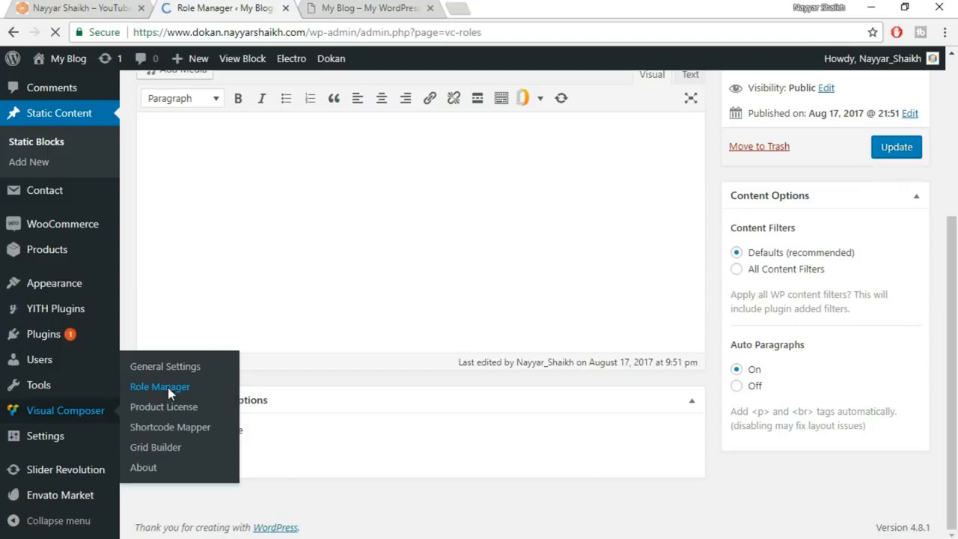
scroll(566, 345, down, 1)
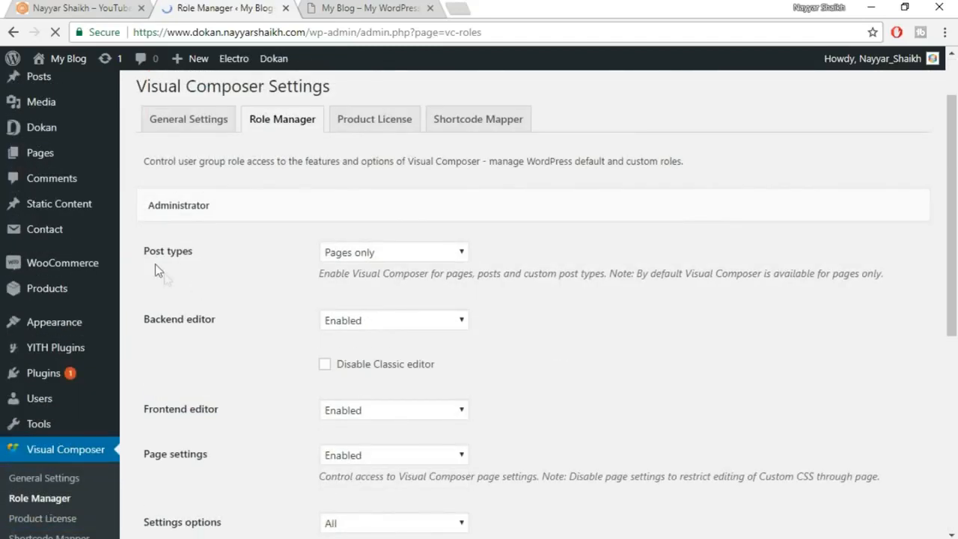
click(404, 257)
click(386, 285)
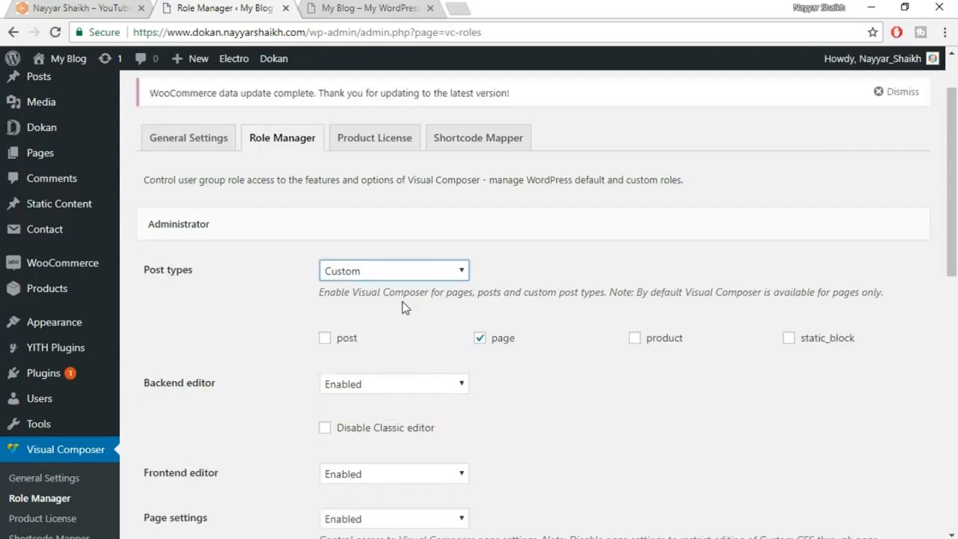
Enable post, product and static_block, save, and go to the Static Content list
click(349, 340)
click(635, 345)
click(825, 349)
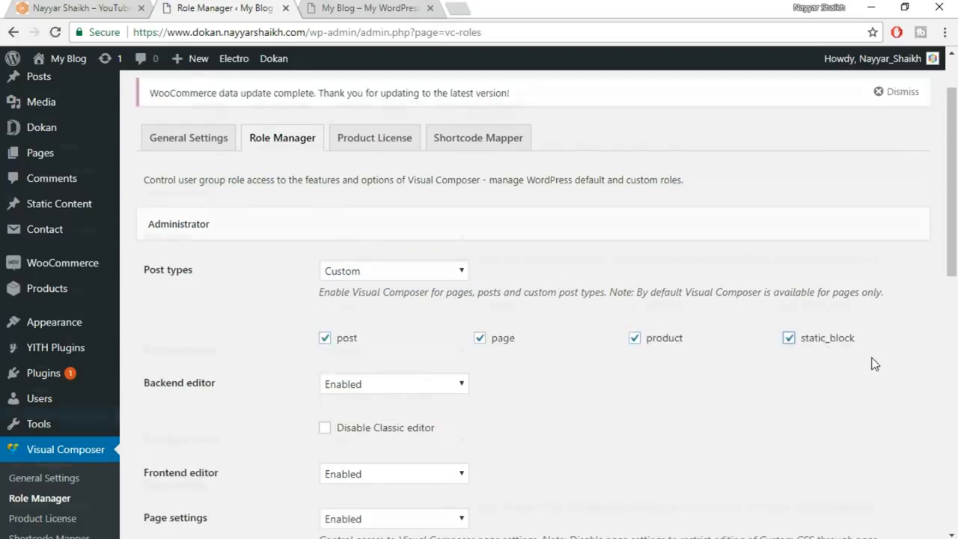
scroll(873, 364, down, 10)
click(175, 503)
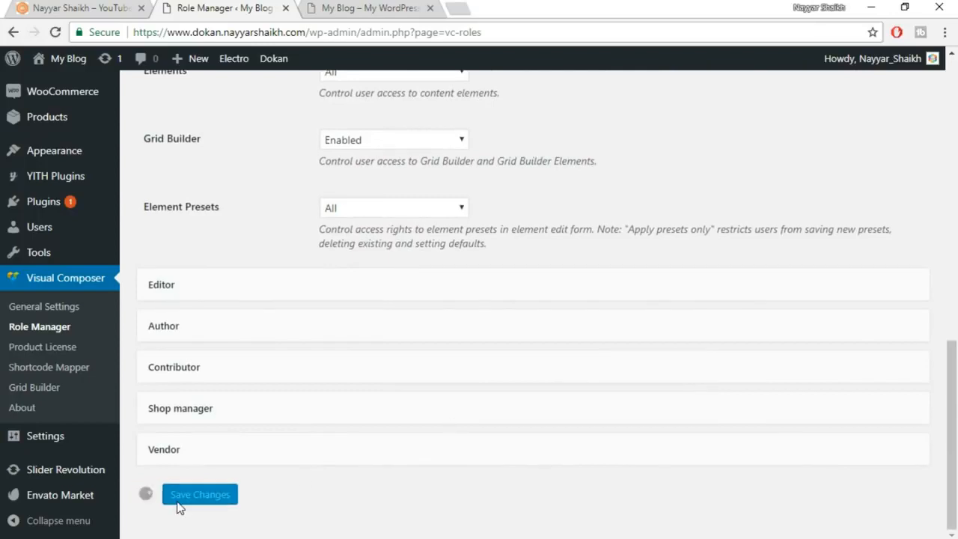
scroll(404, 386, up, 15)
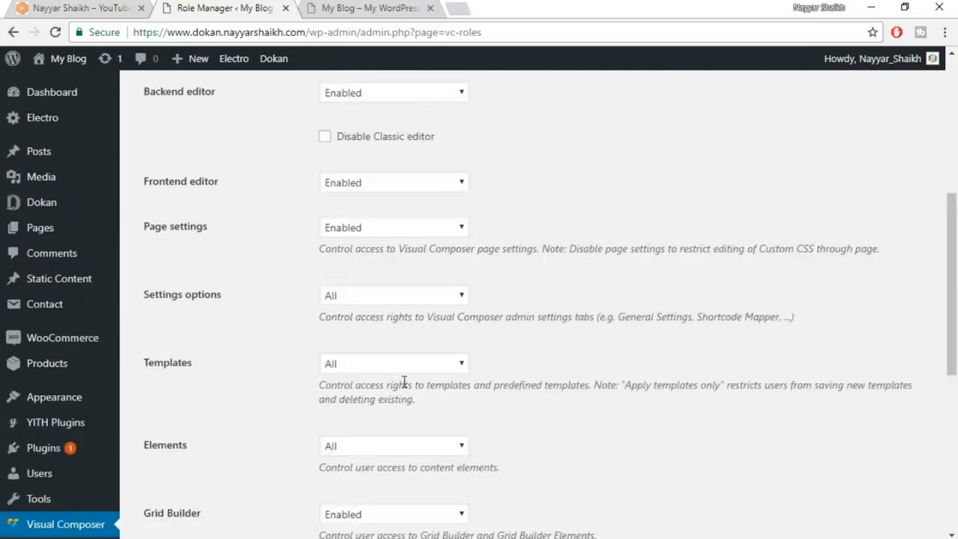
click(71, 280)
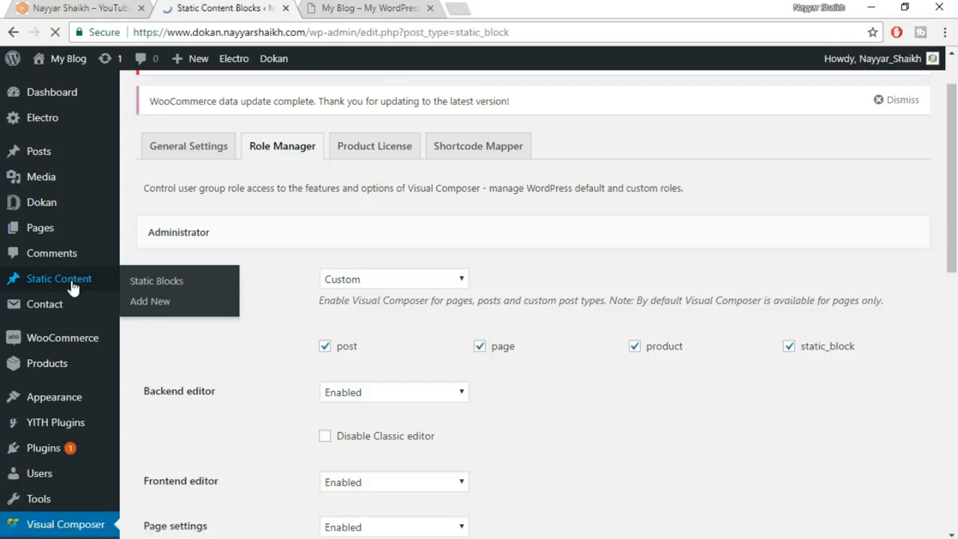
Open Cameras in the Backend Editor and add a Single Image element via search 'ima'
mouse_move(182, 289)
click(177, 307)
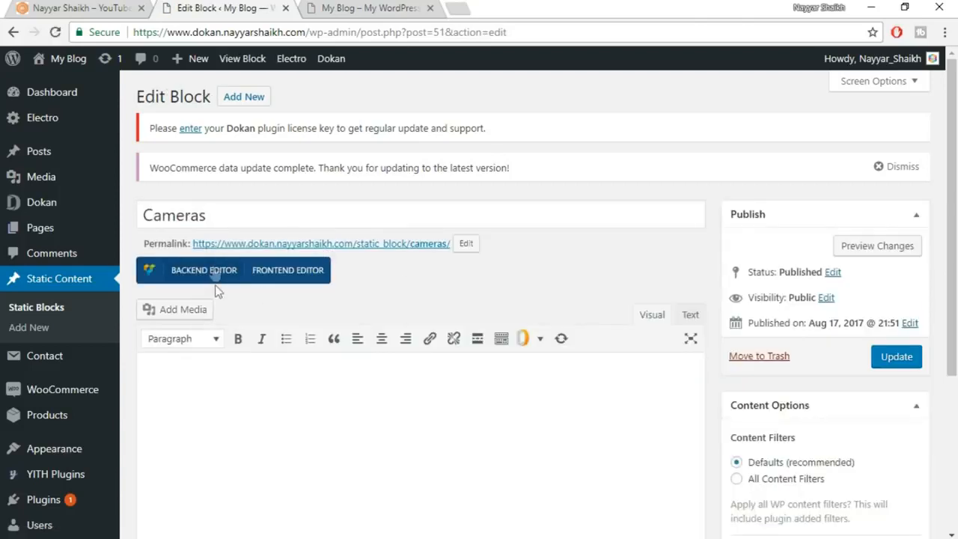
scroll(231, 217, down, 1)
click(224, 205)
scroll(464, 239, down, 2)
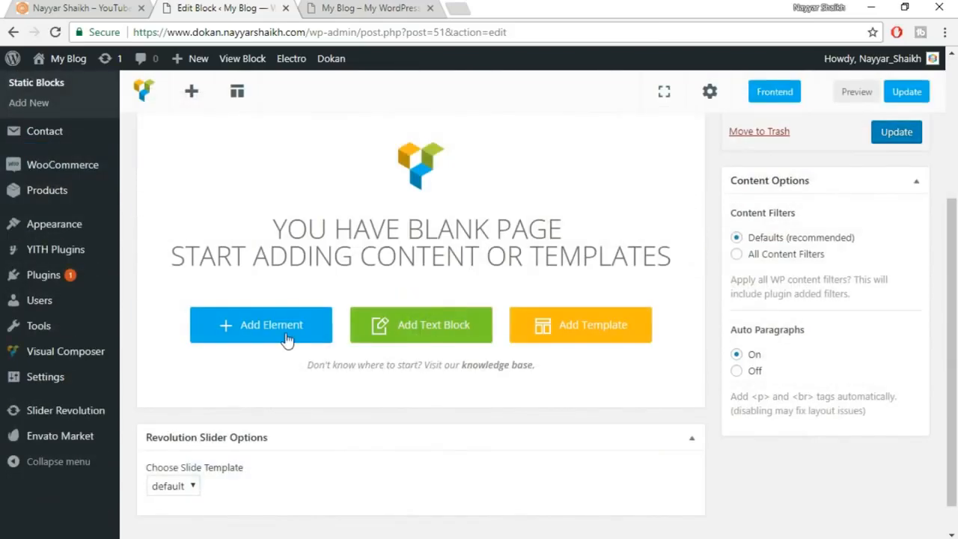
click(287, 339)
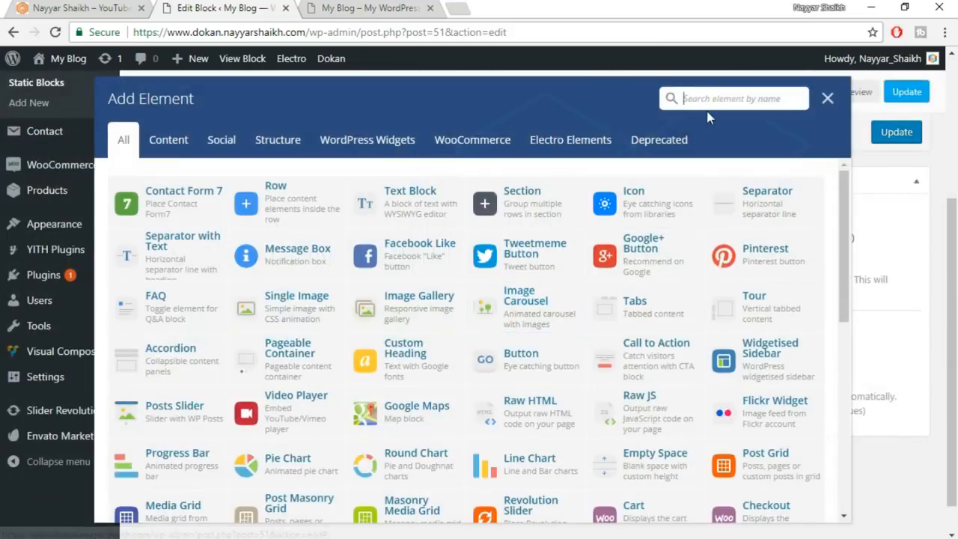
text(ima)
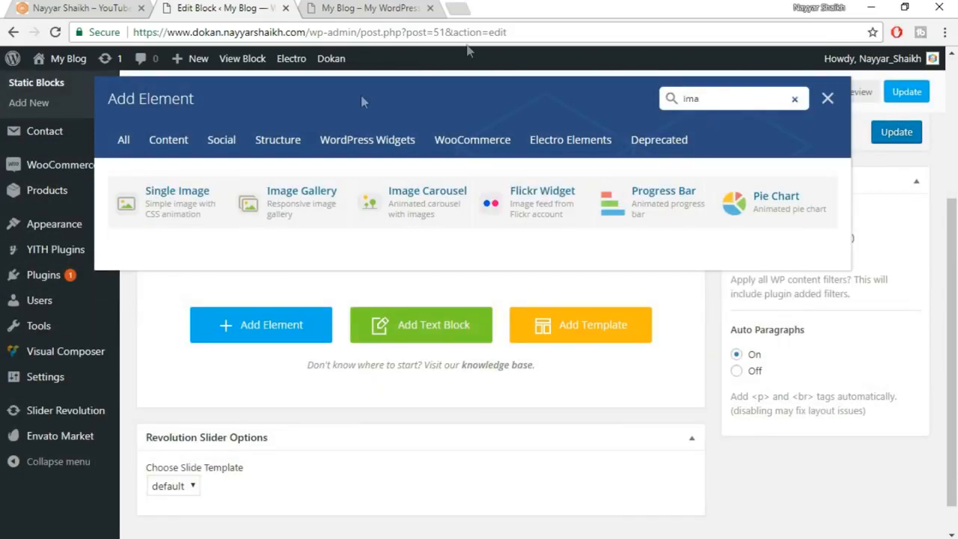
click(172, 209)
click(84, 7)
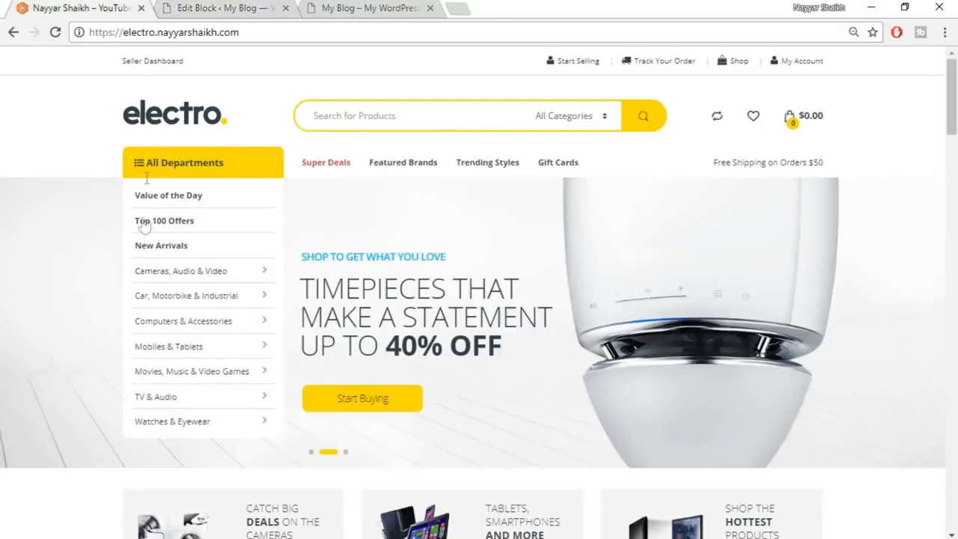
mouse_move(173, 273)
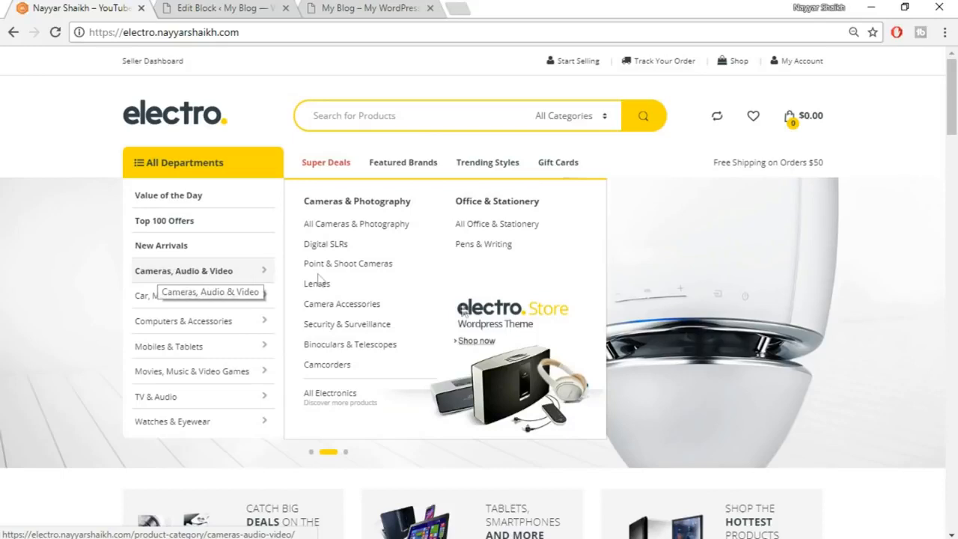
click(193, 6)
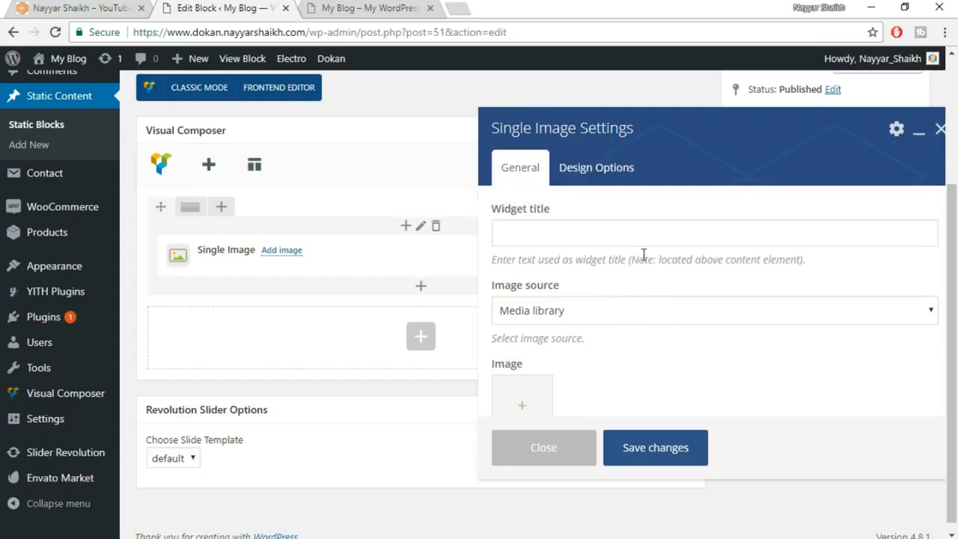
Upload Cameras.png from Resources/Images/Departments Menu and set it as the Single Image
scroll(551, 336, down, 1)
click(510, 339)
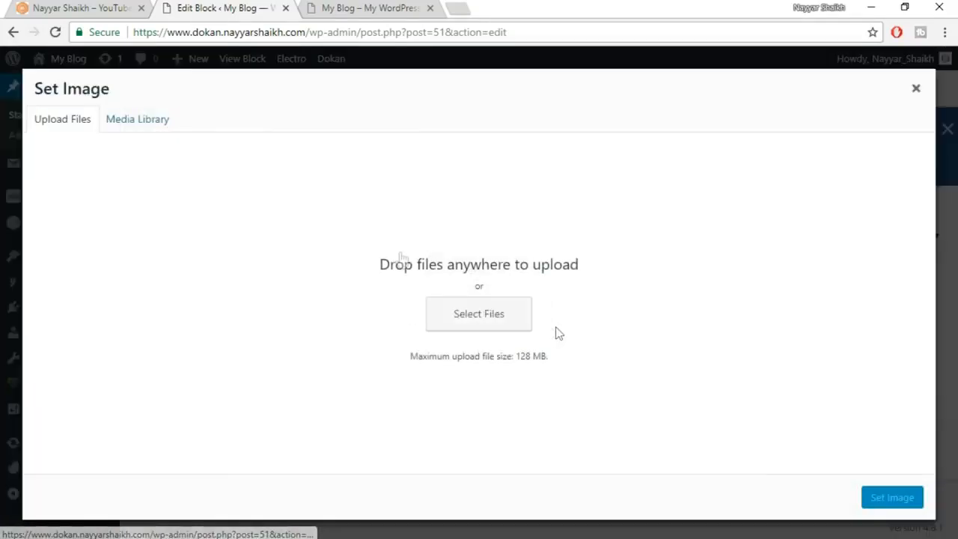
click(476, 315)
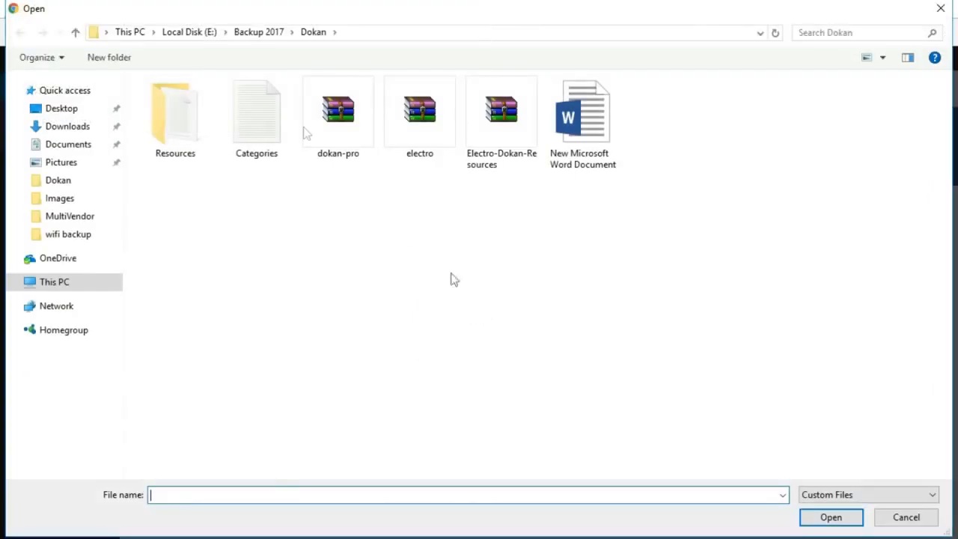
double_click(206, 123)
double_click(167, 104)
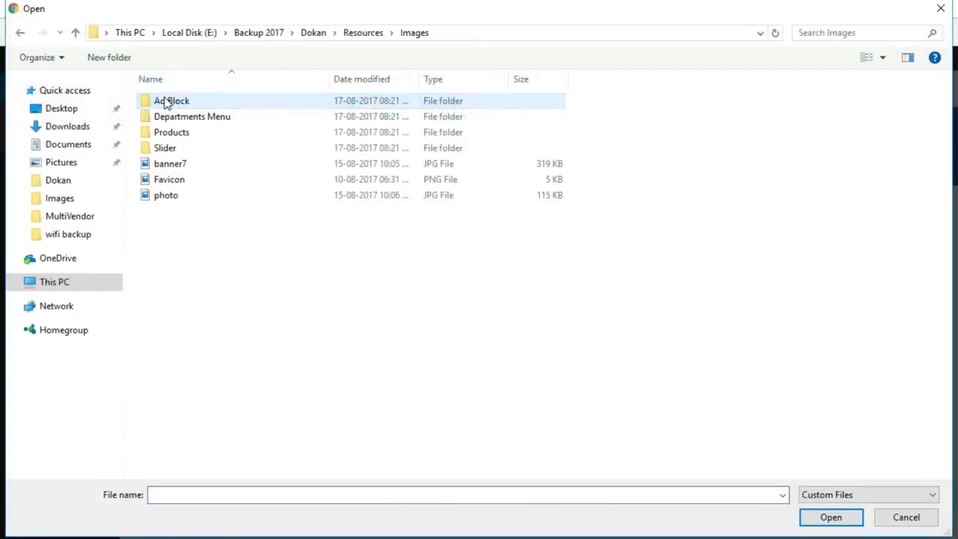
double_click(187, 102)
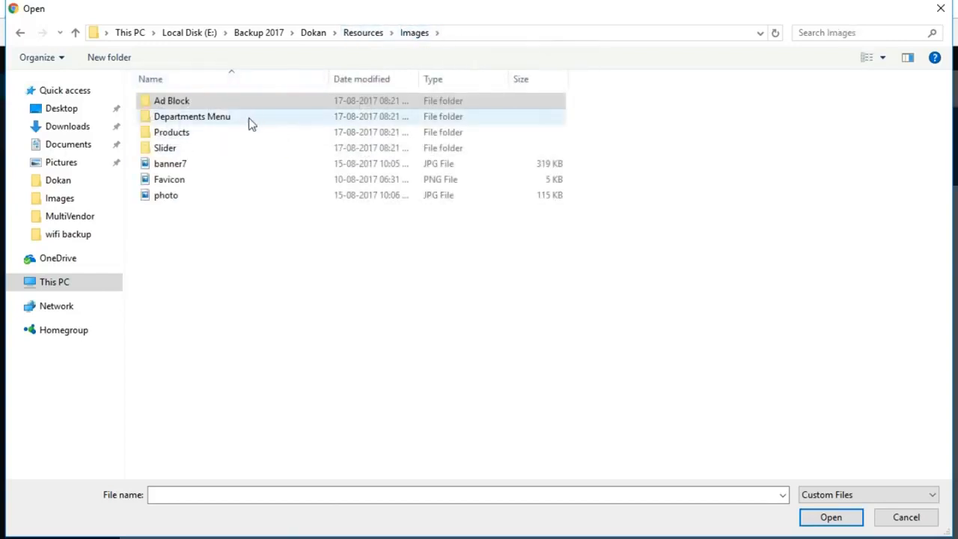
double_click(251, 120)
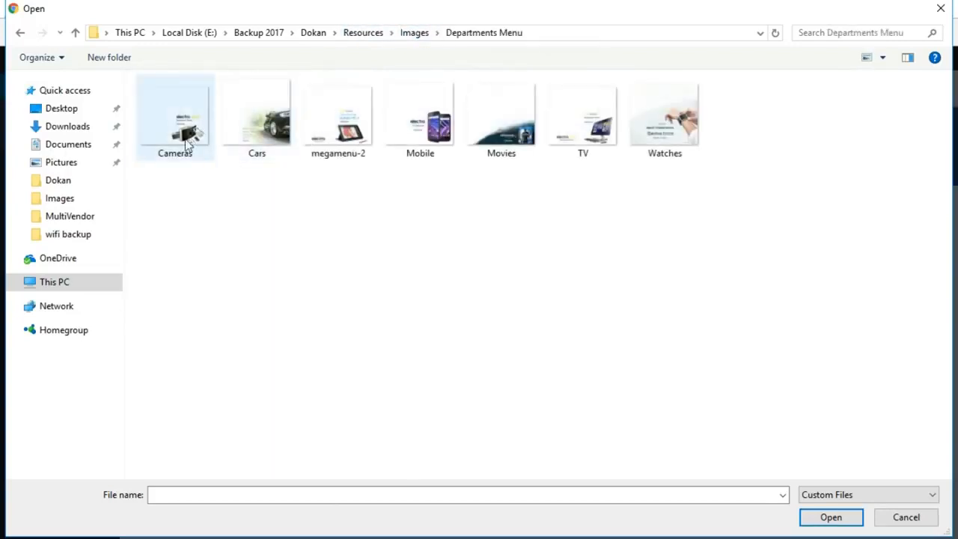
click(187, 144)
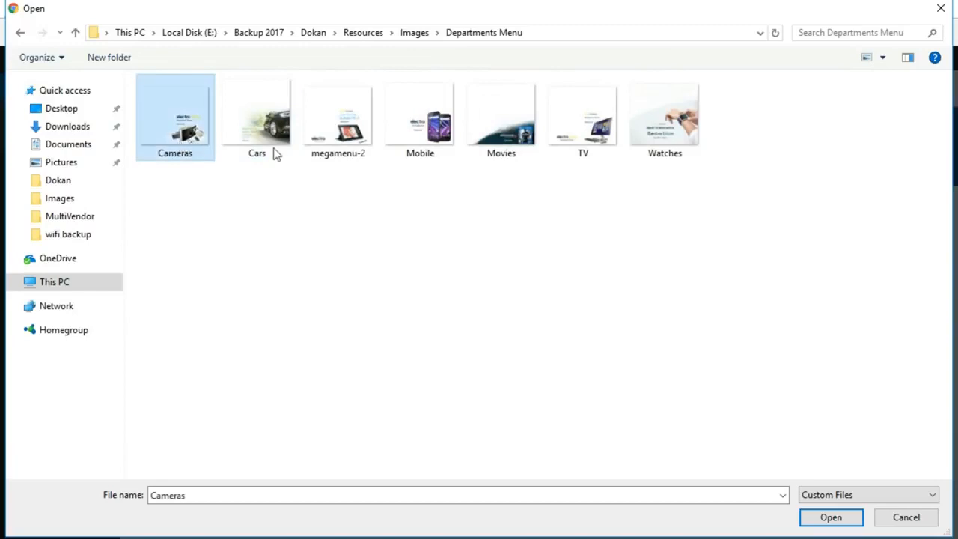
click(831, 517)
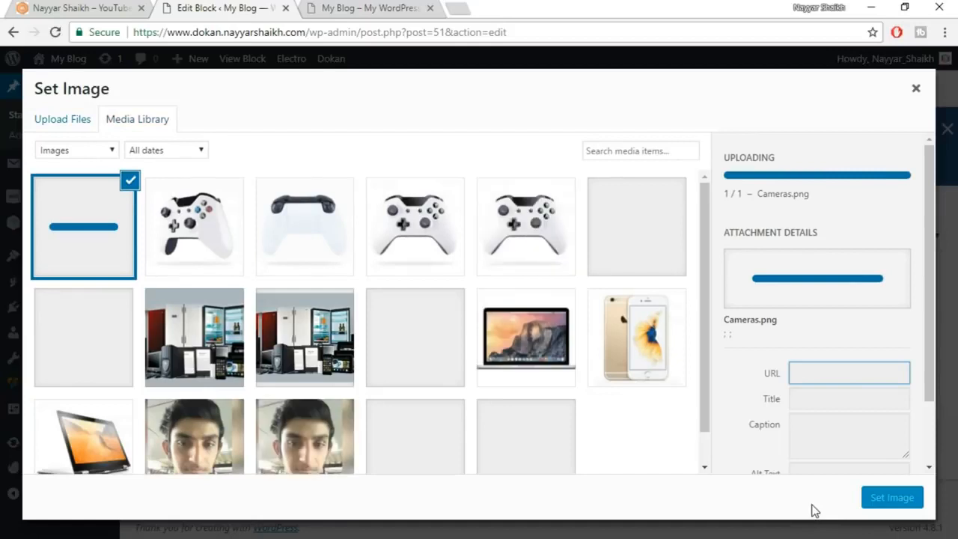
click(894, 502)
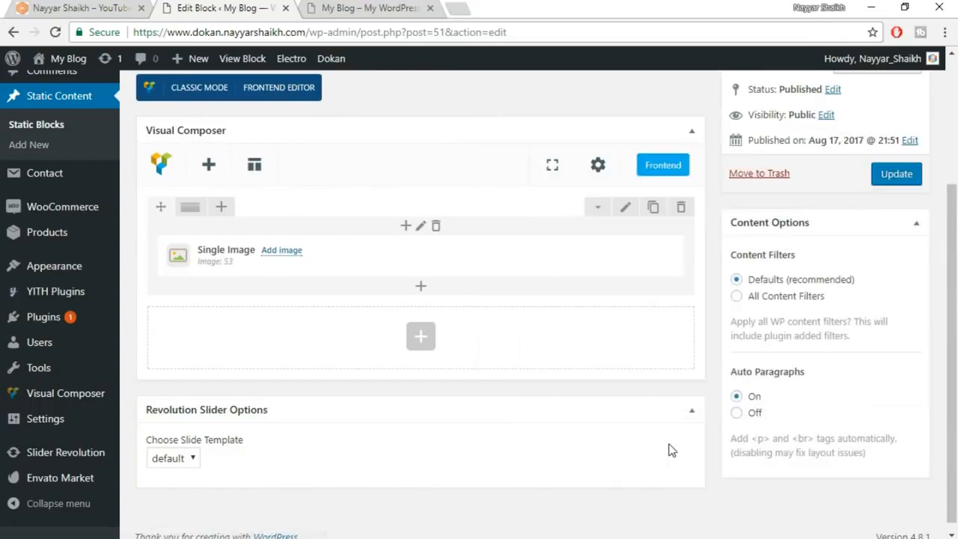
Save the image, give its row extra class bg-yamm-content, and check the storefront menu
click(659, 448)
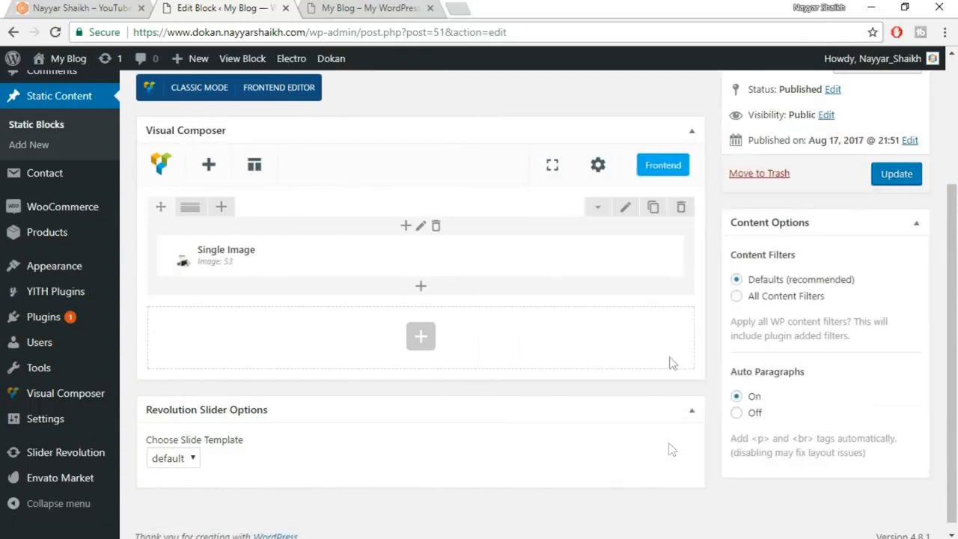
click(626, 212)
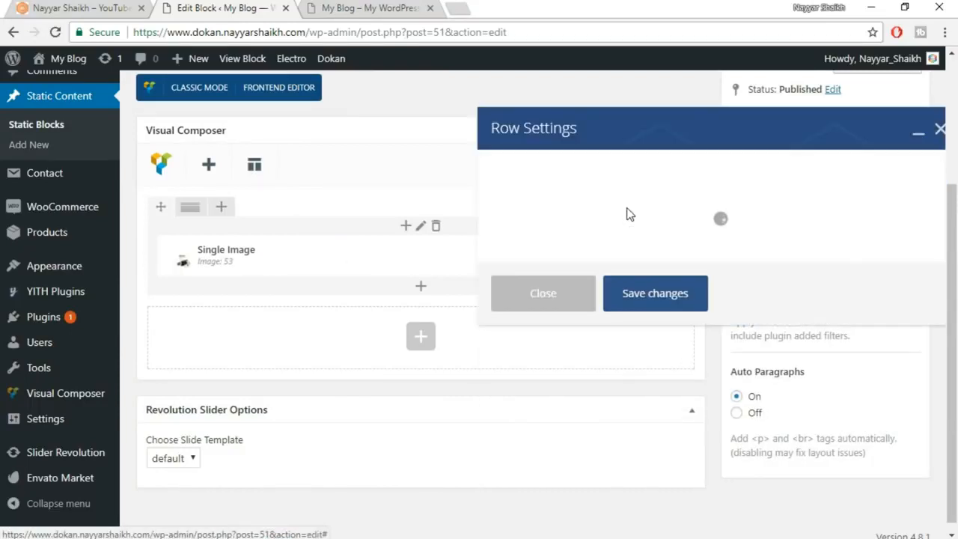
scroll(676, 310, down, 5)
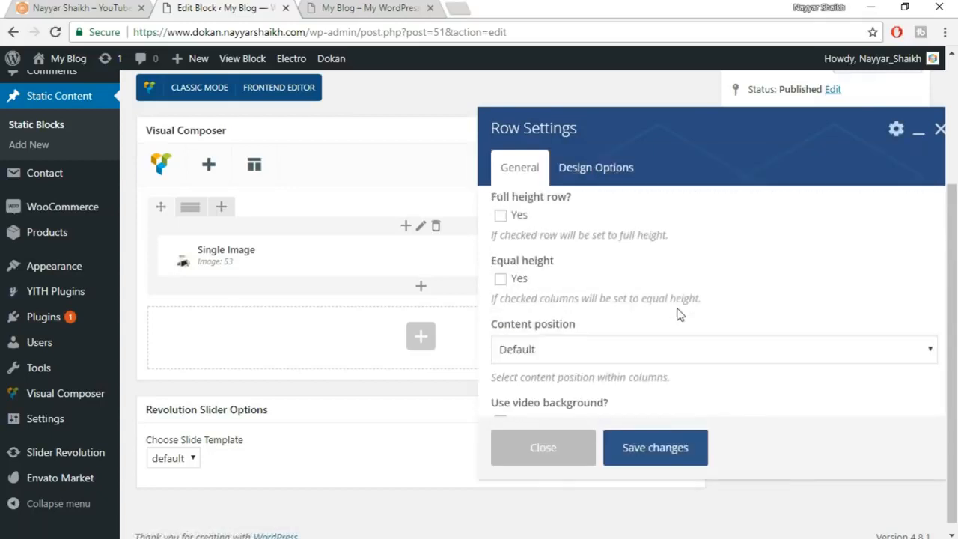
scroll(677, 314, down, 3)
scroll(601, 400, down, 1)
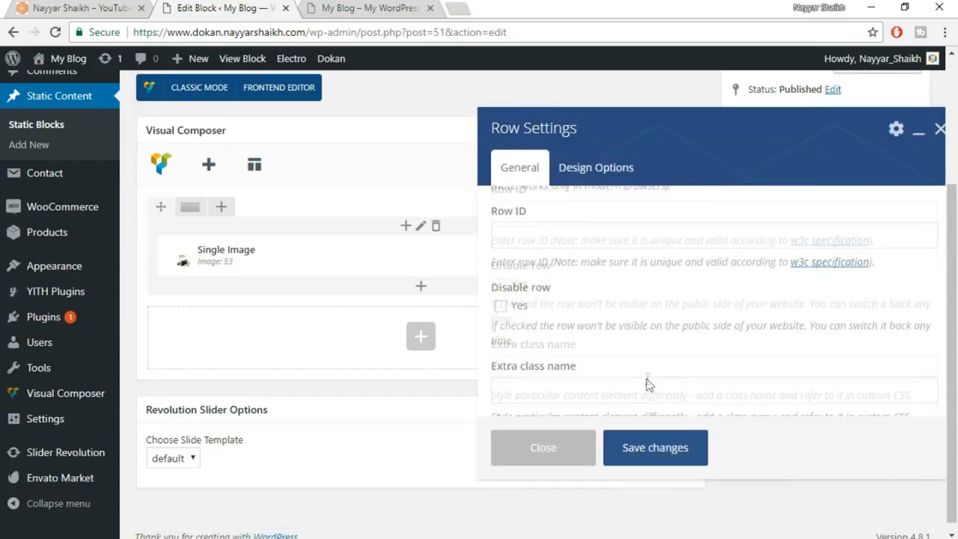
click(587, 368)
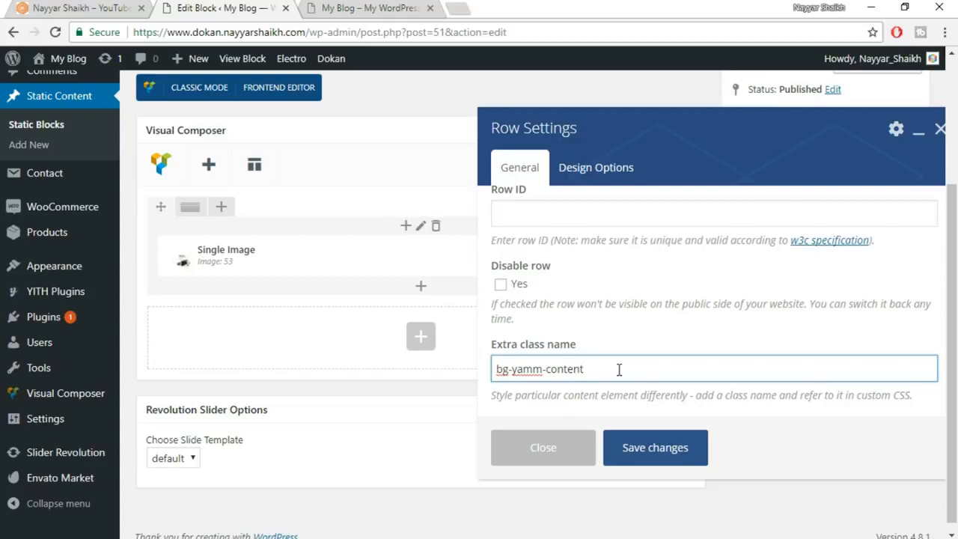
click(650, 448)
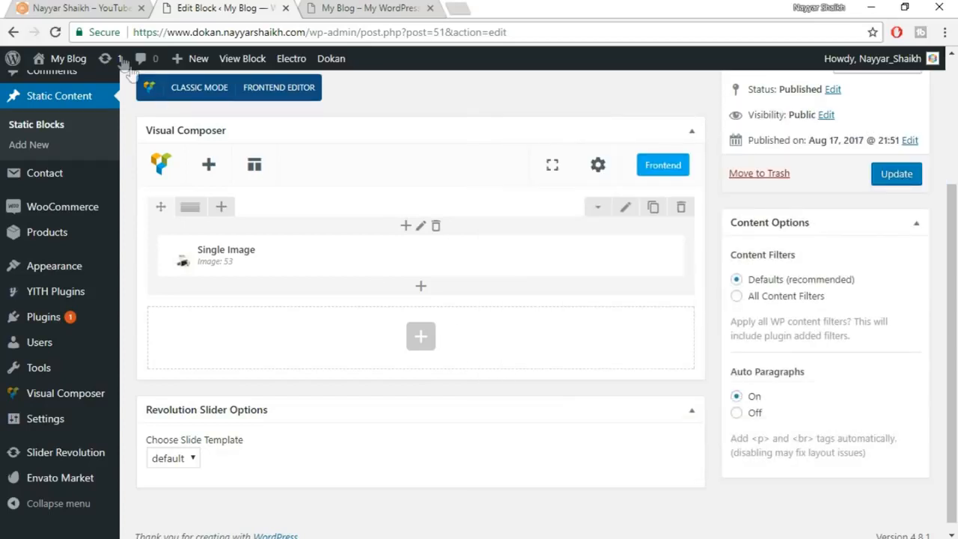
click(109, 9)
mouse_move(211, 275)
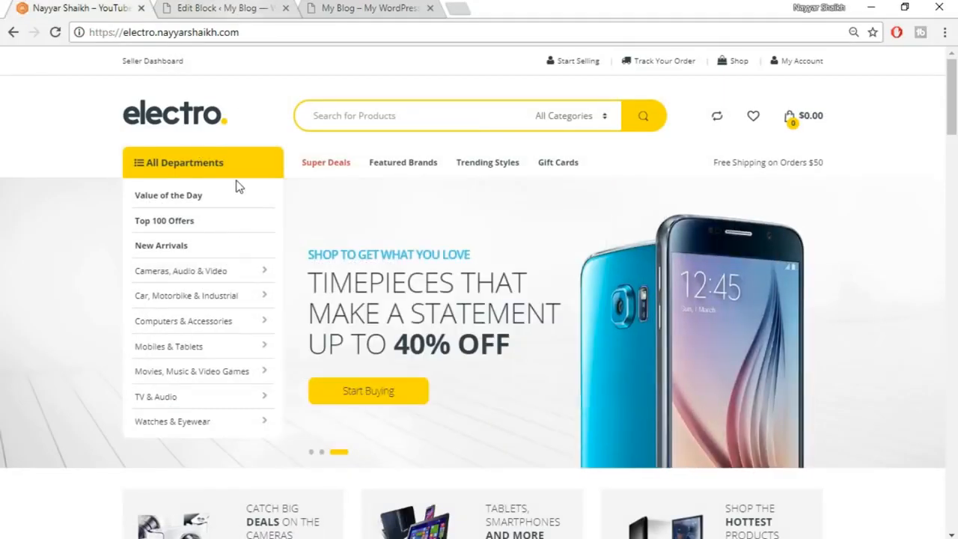
Add a Text Block element below the image row in the Cameras block
click(189, 6)
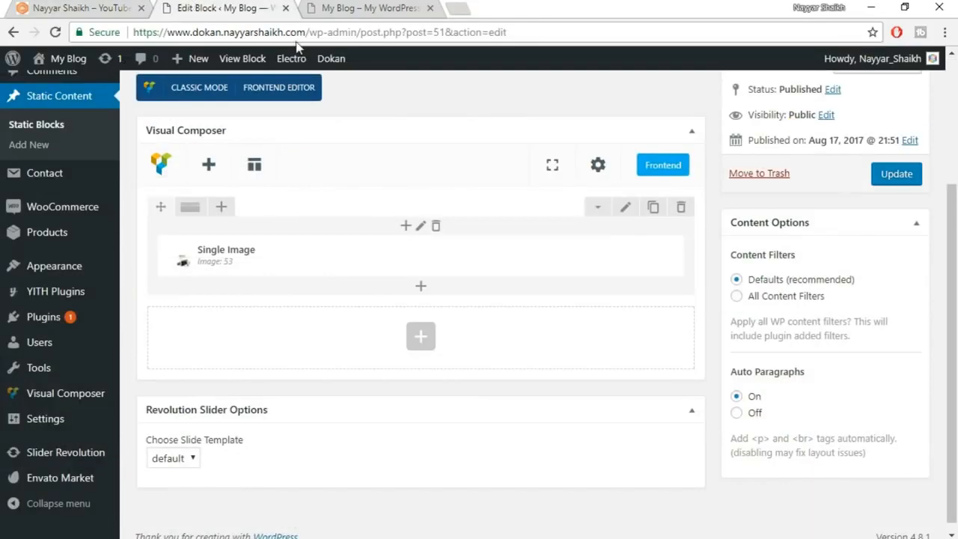
click(429, 342)
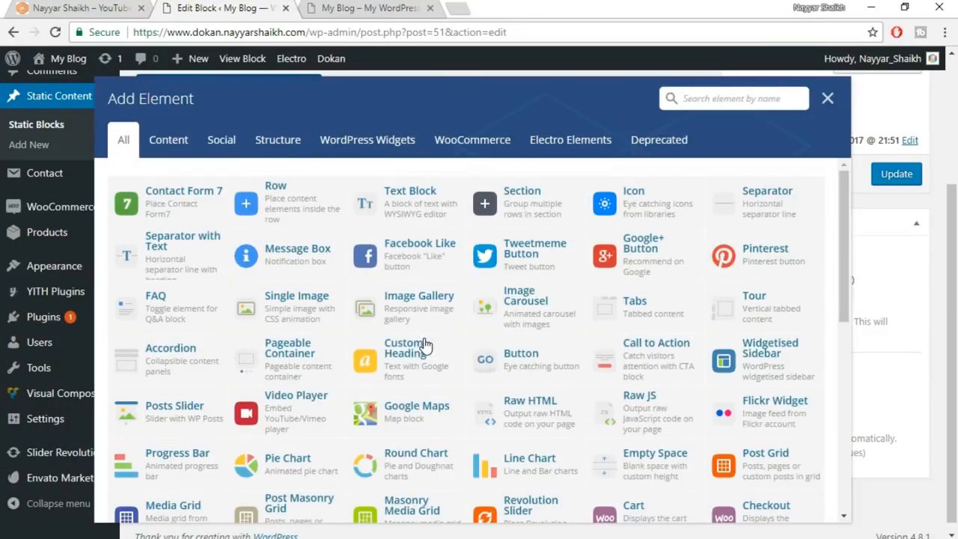
click(425, 212)
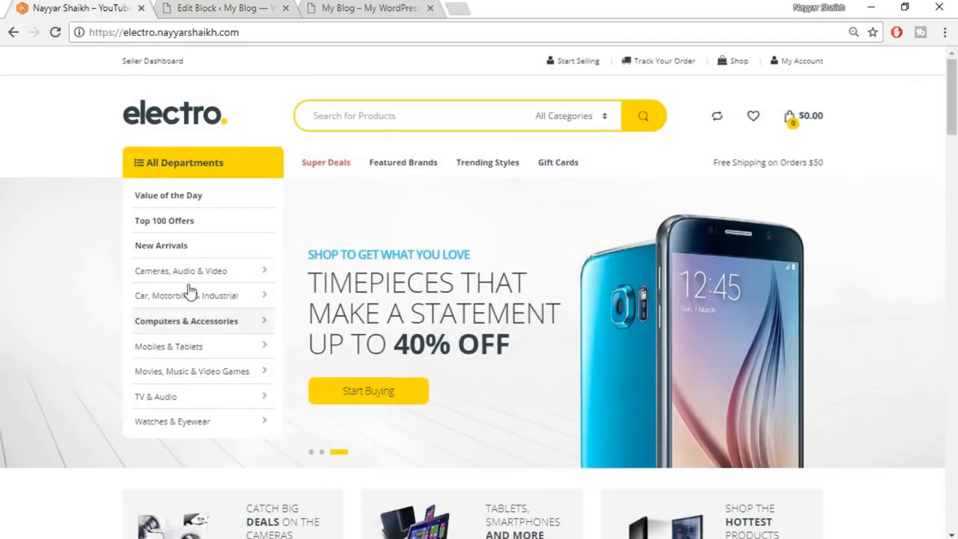
Open bloggdude.com in a new tab and open its Dokan multivendor tutorial post
click(469, 8)
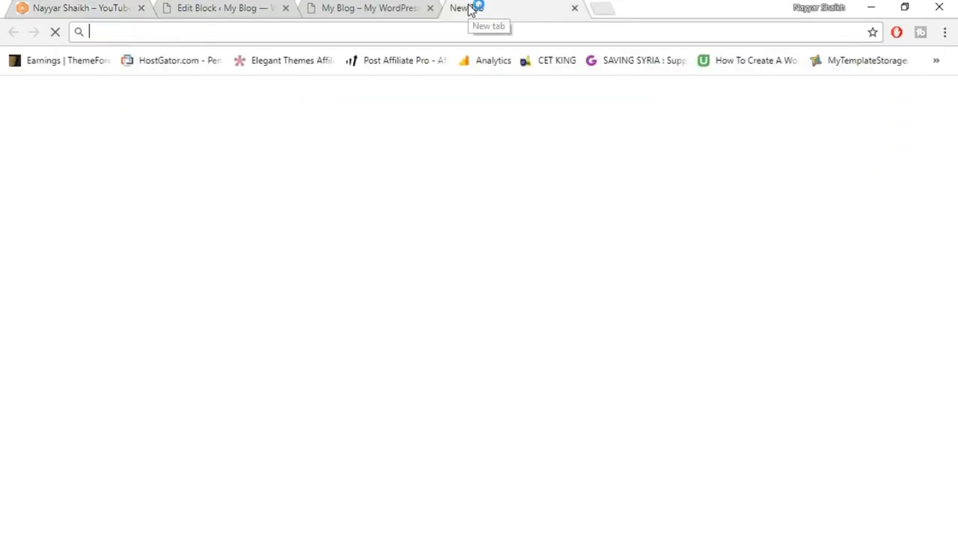
text(bloggdude.com)
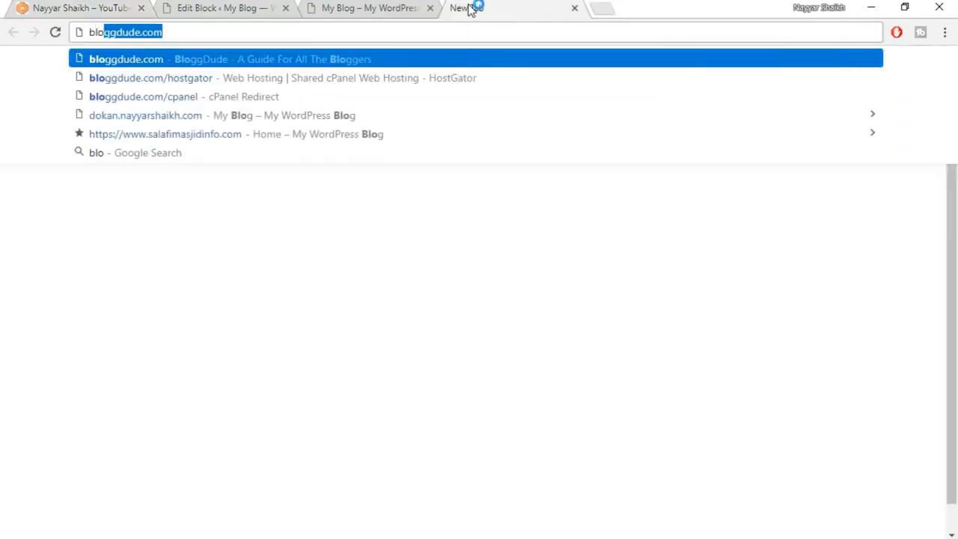
key(Return)
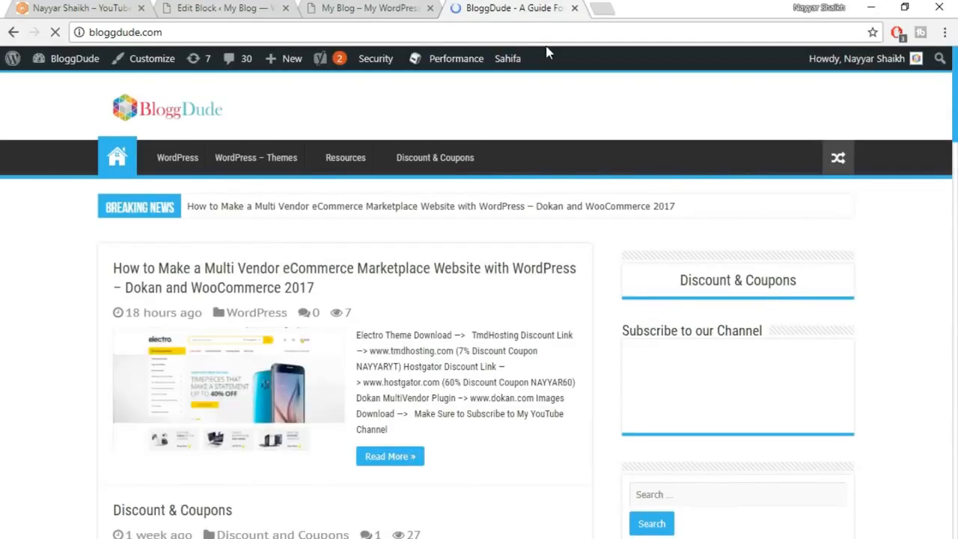
click(477, 281)
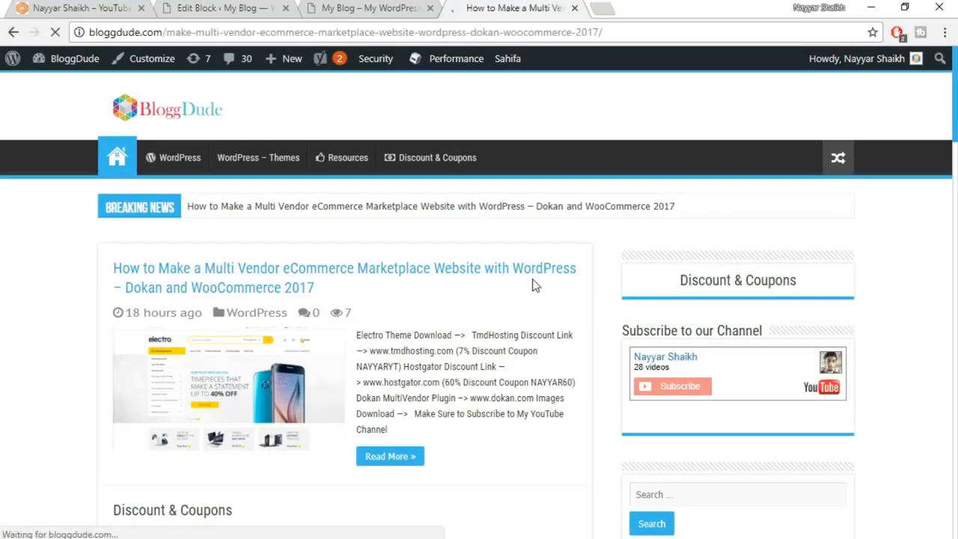
scroll(594, 315, down, 4)
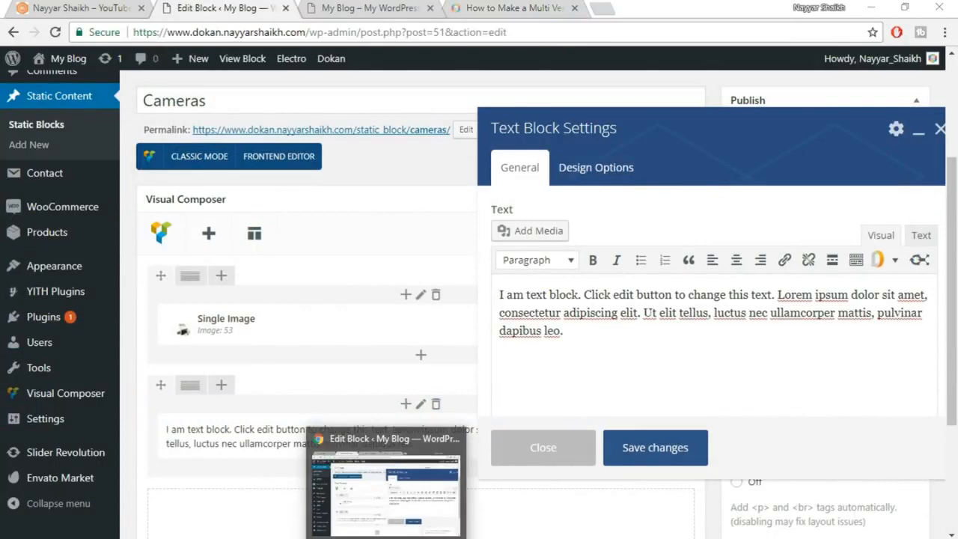
Open the Resources CSS file in Notepad and select the Static Block <ul>…</ul> HTML
click(408, 538)
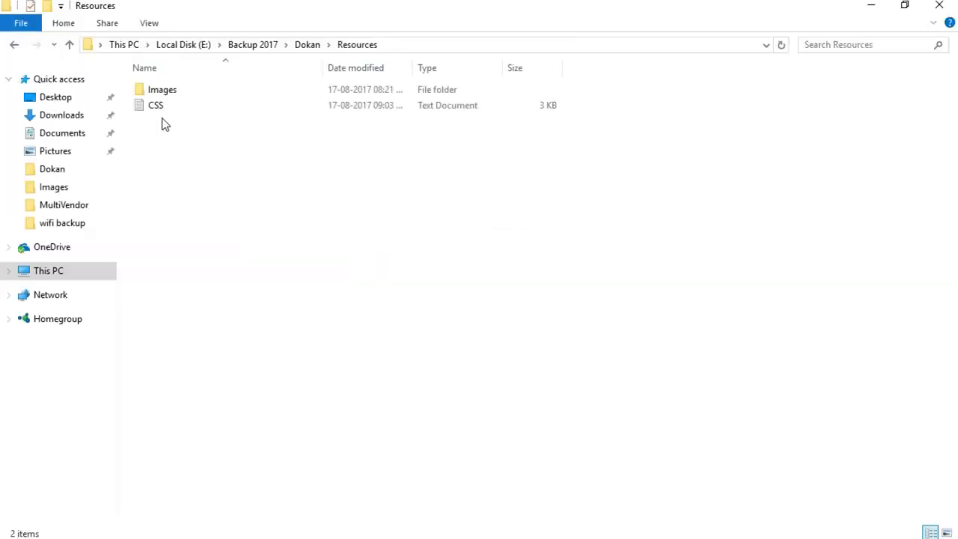
double_click(165, 113)
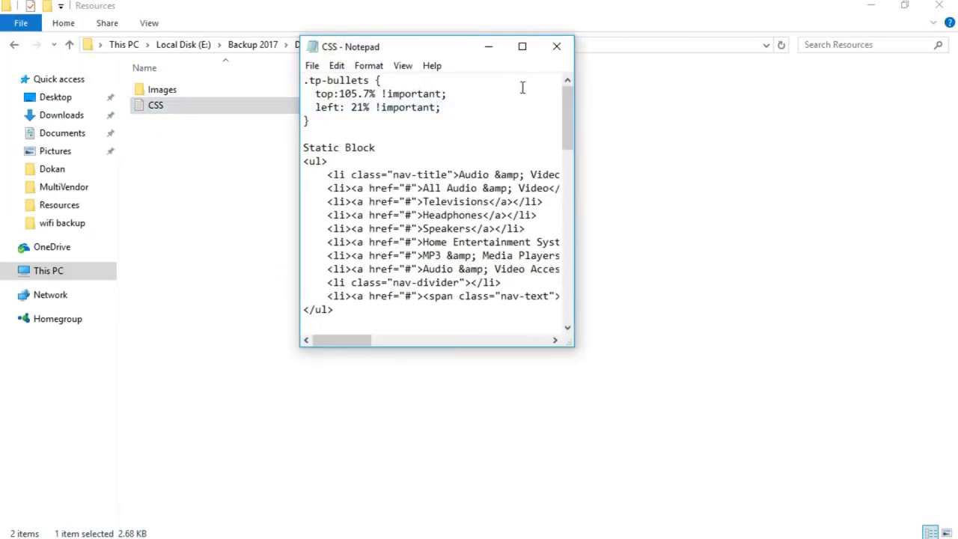
click(520, 45)
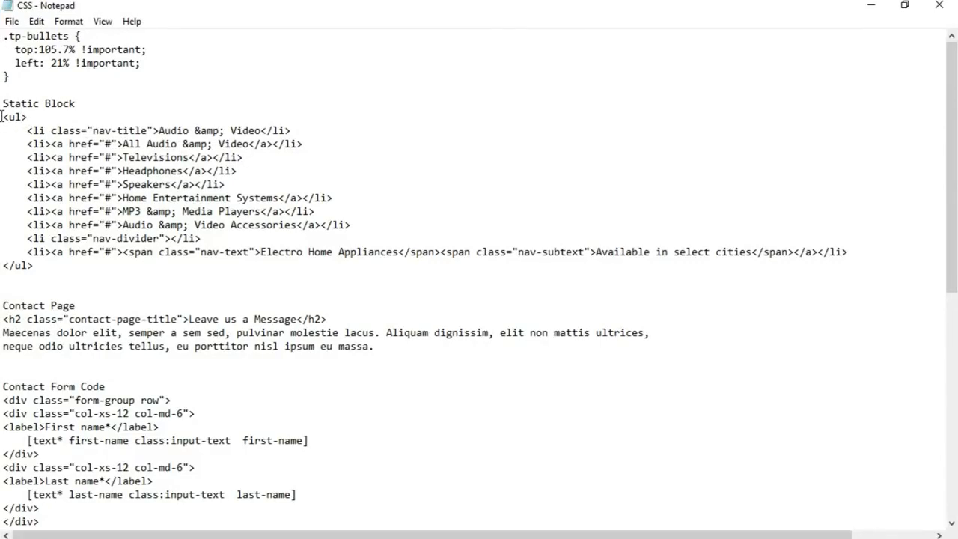
drag(2, 117, 60, 270)
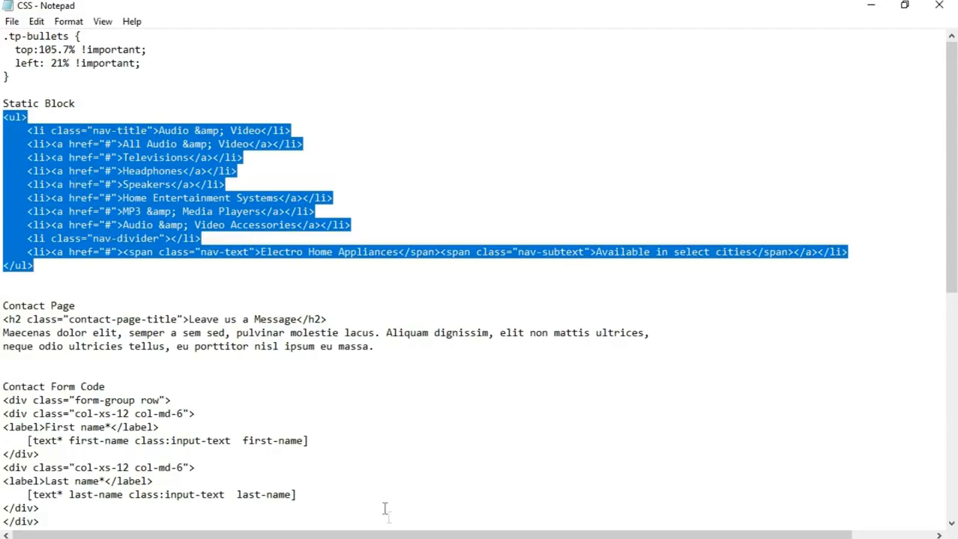
click(384, 538)
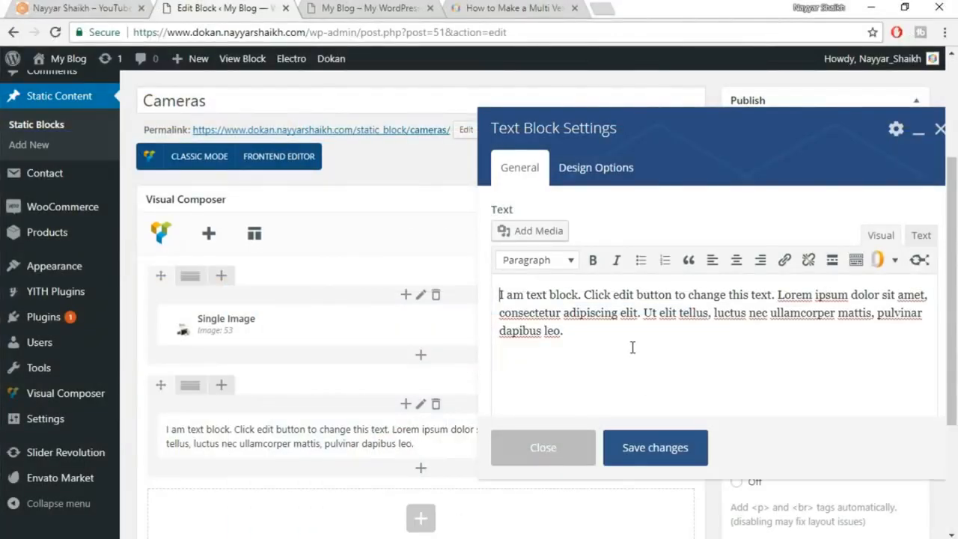
Replace the Text Block's placeholder with the Audio & Video nav-list HTML and save
key(ctrl+a)
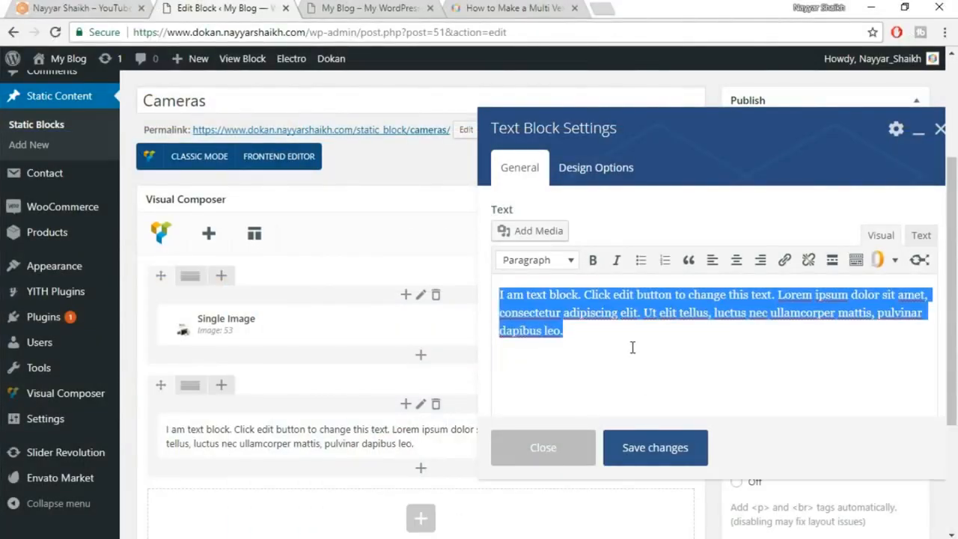
key(BackSpace)
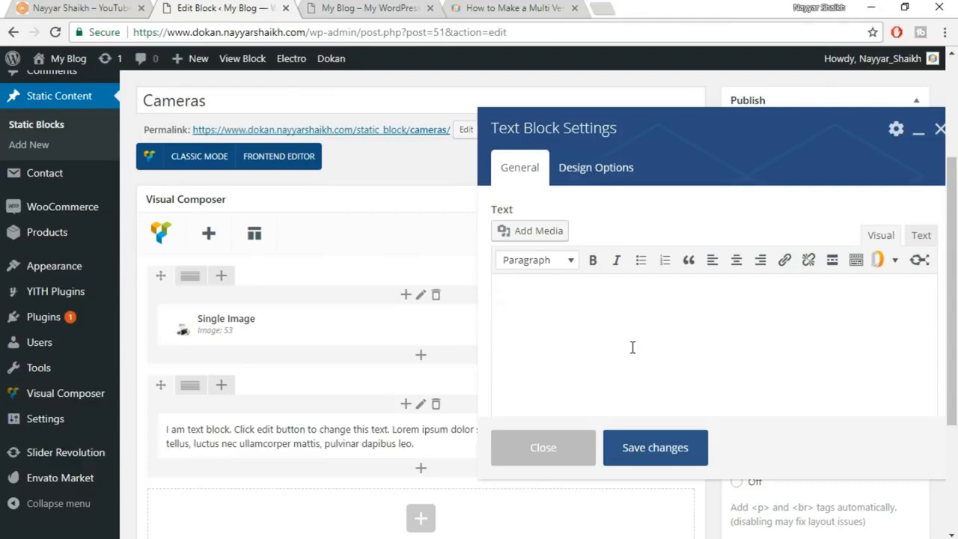
key(ctrl+v)
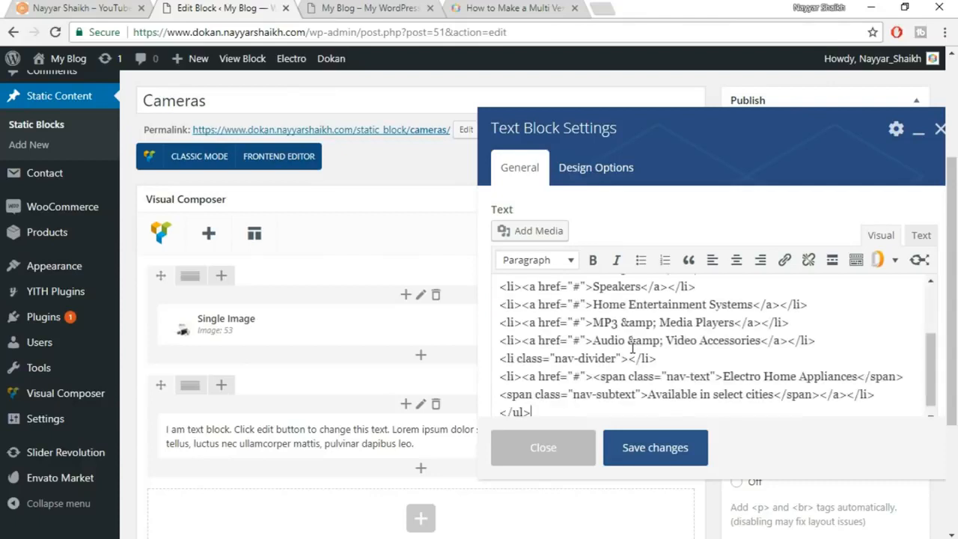
click(662, 451)
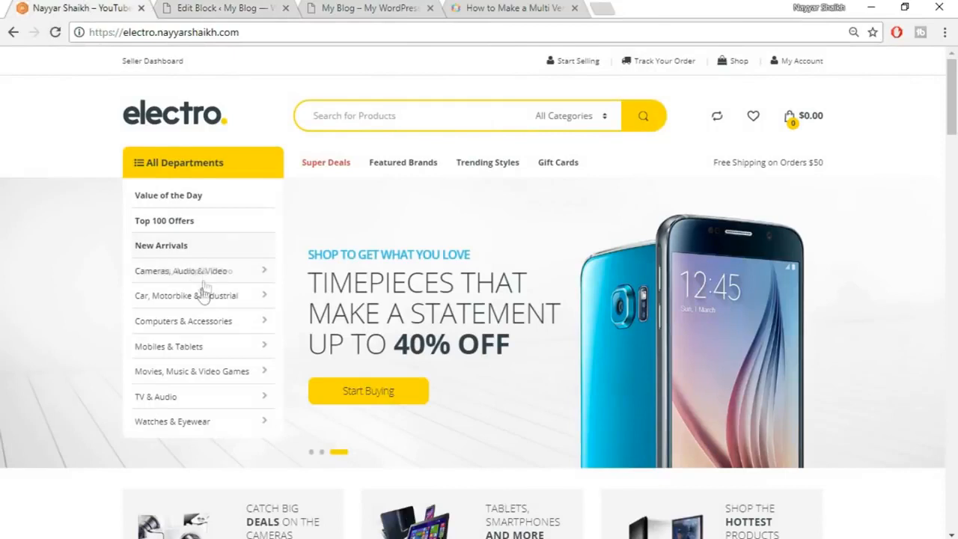
mouse_move(205, 273)
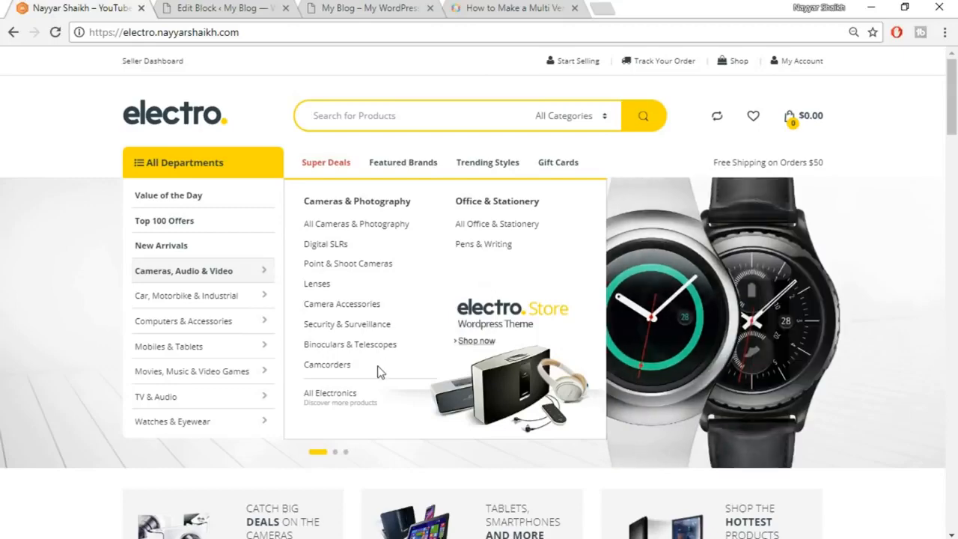
click(260, 7)
scroll(471, 322, down, 4)
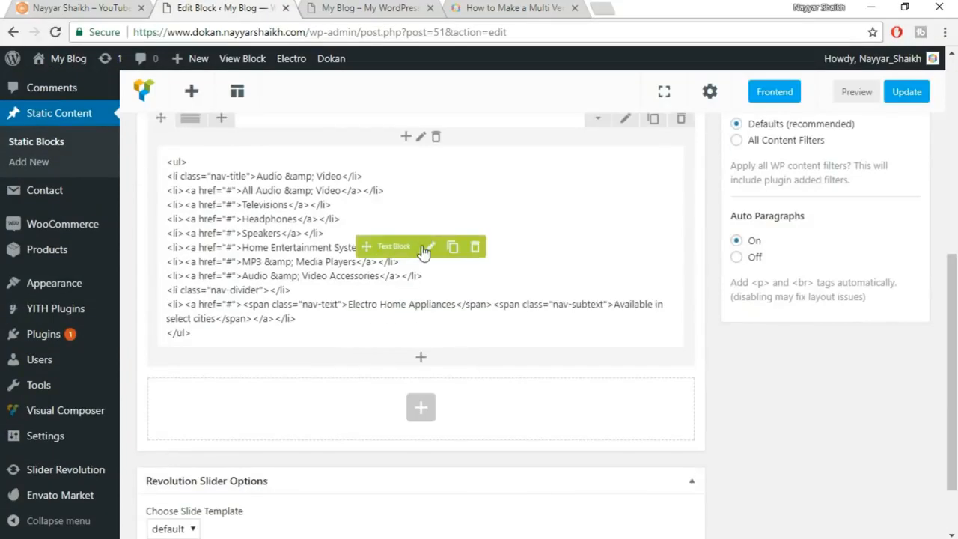
click(431, 248)
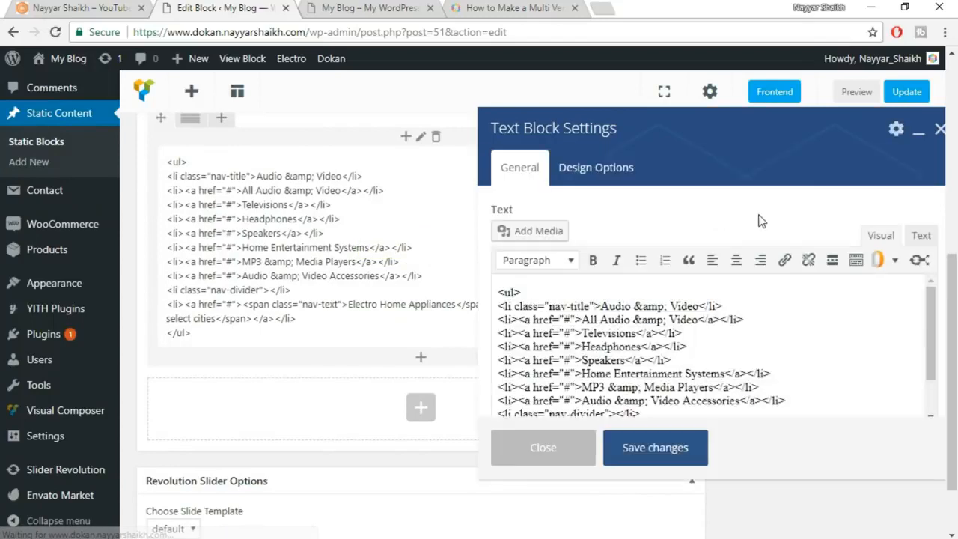
drag(613, 313, 718, 309)
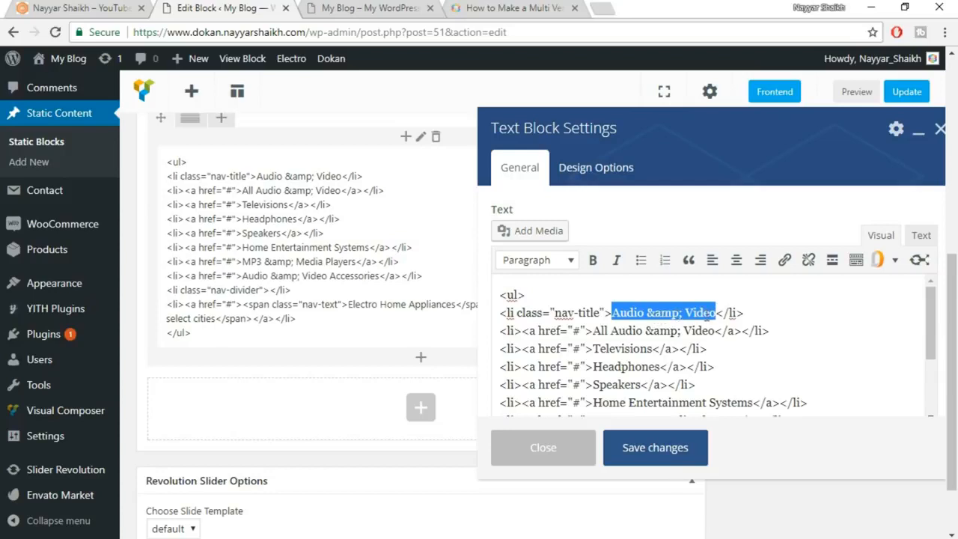
drag(597, 334, 712, 330)
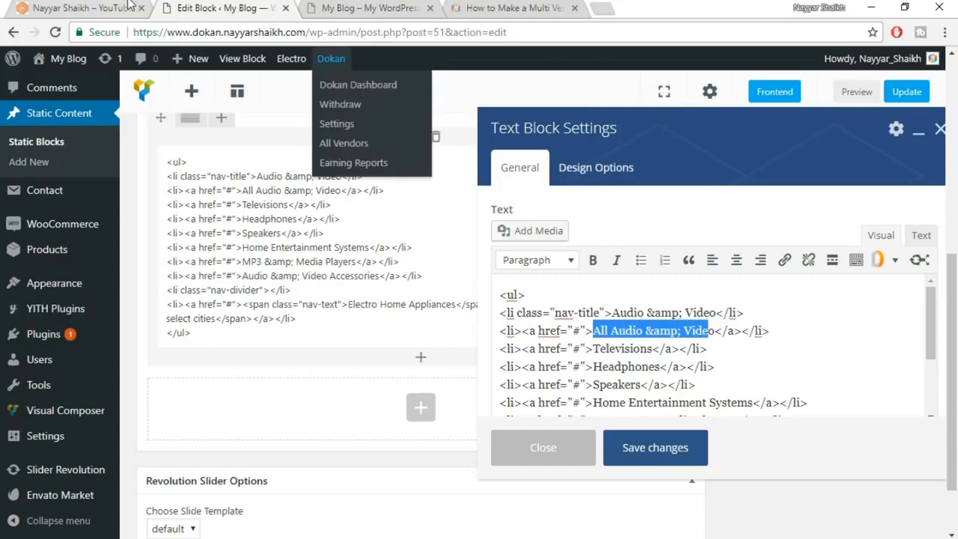
click(131, 7)
mouse_move(251, 273)
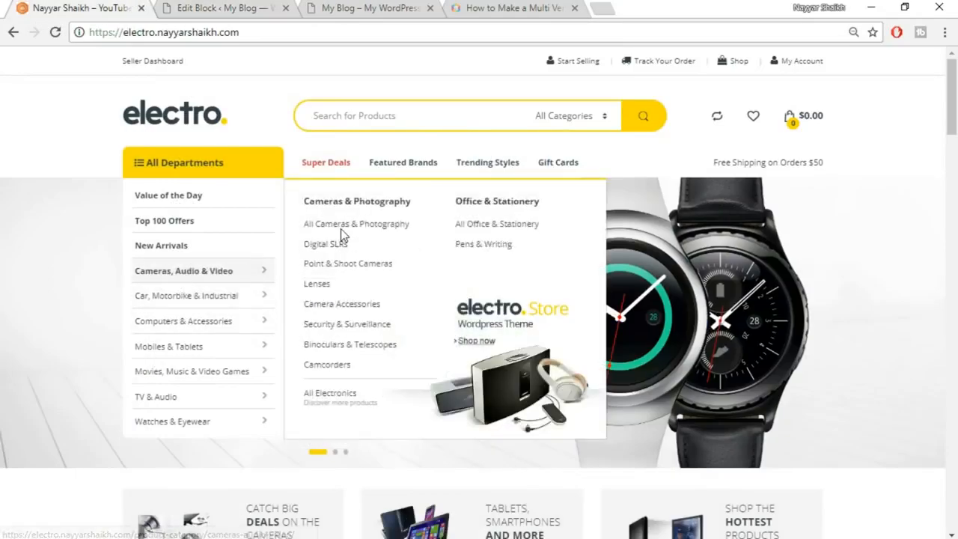
mouse_move(215, 293)
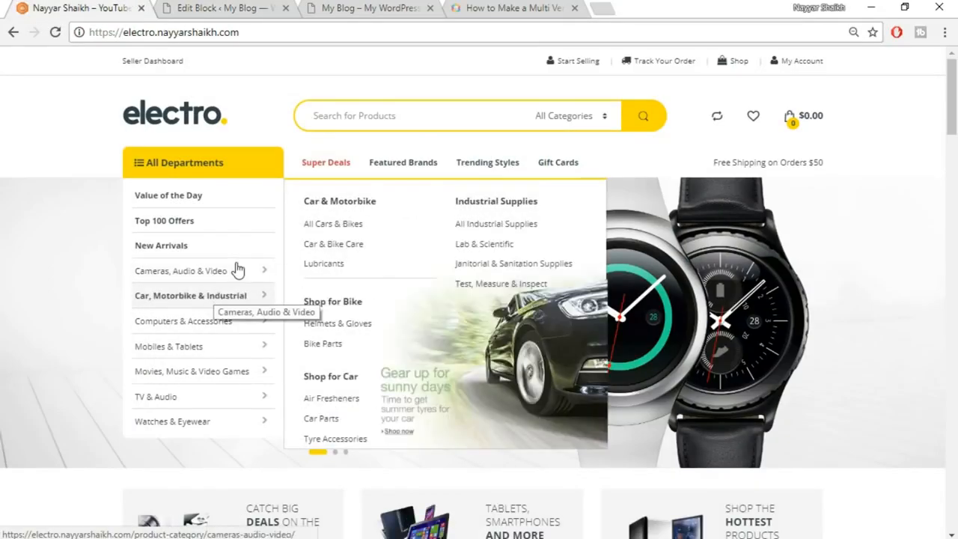
click(219, 8)
scroll(618, 361, down, 5)
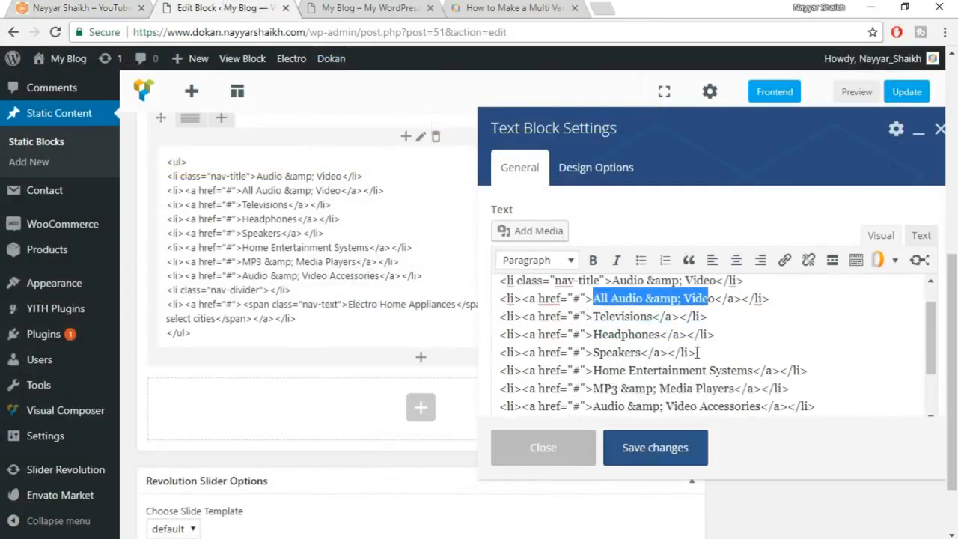
click(641, 449)
scroll(638, 456, up, 1)
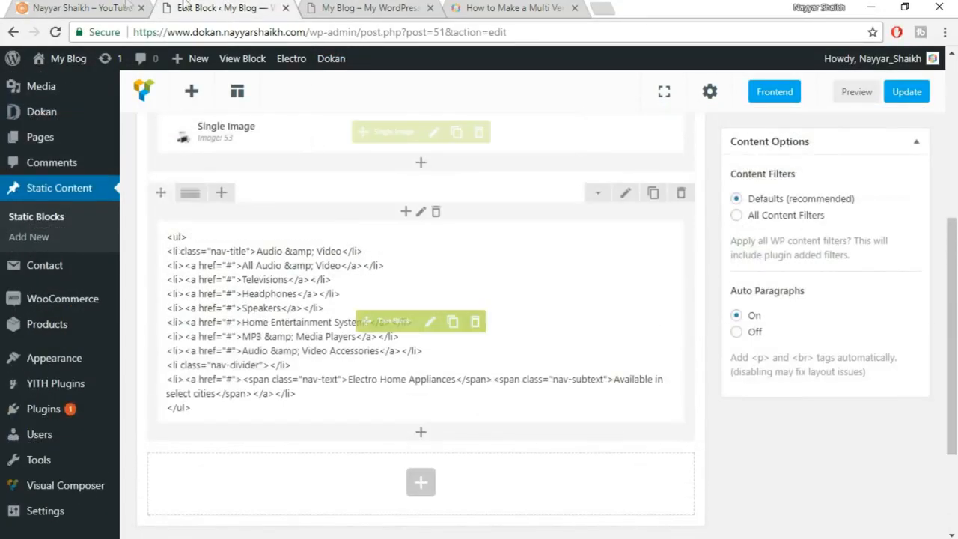
click(113, 7)
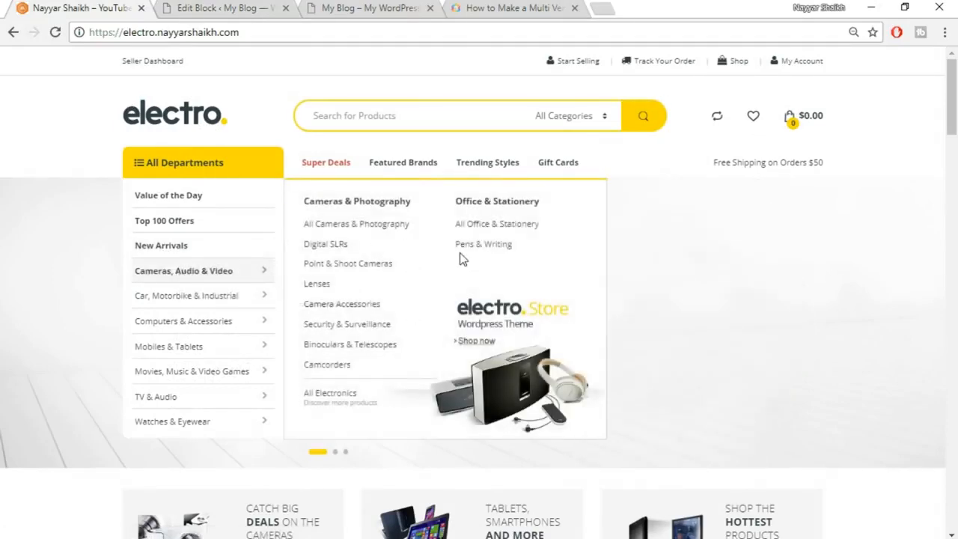
click(232, 7)
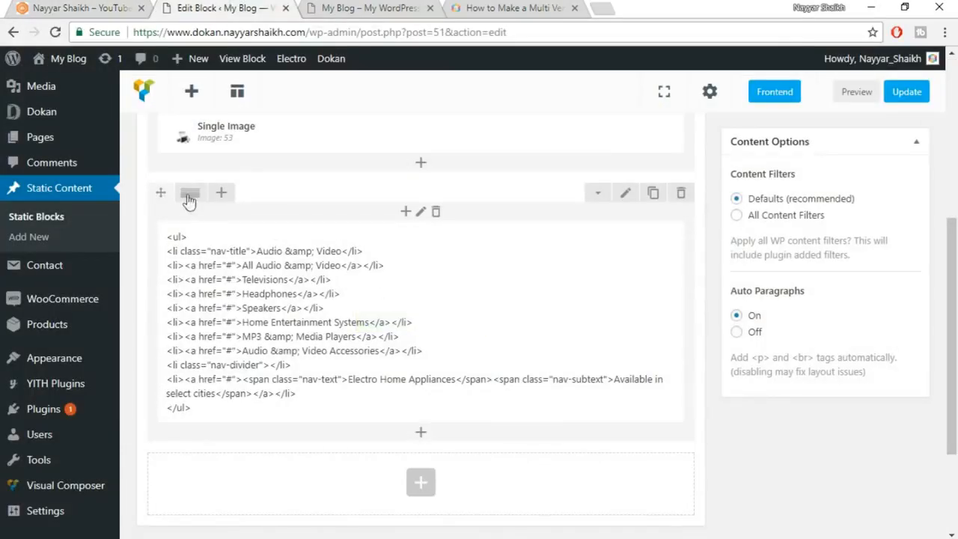
Split the row into 1/2 + 1/2 columns and add a Text Block on the right
mouse_move(189, 199)
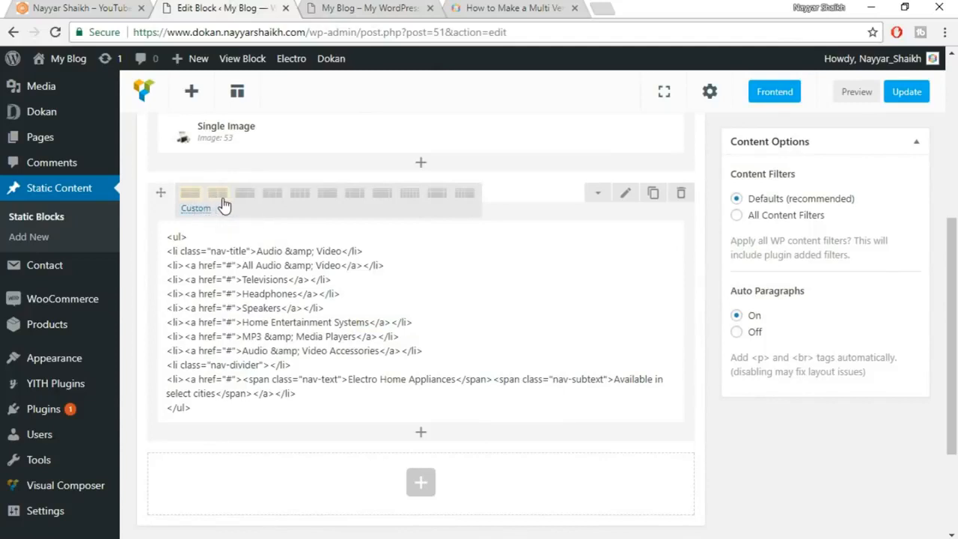
click(217, 197)
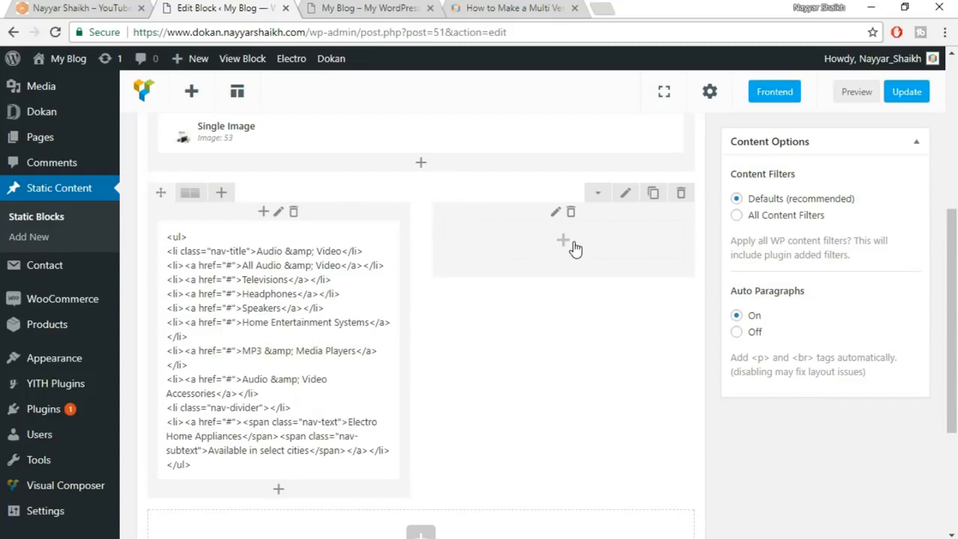
click(564, 241)
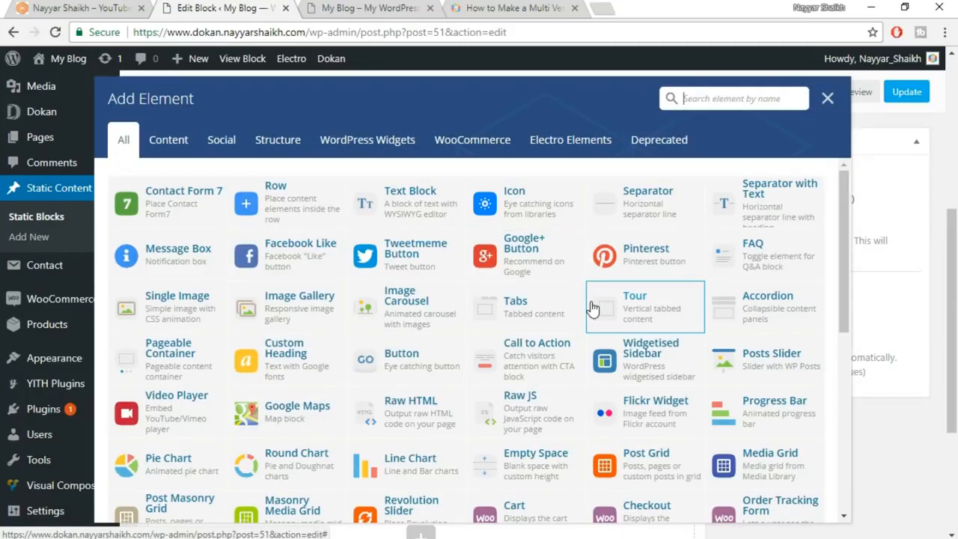
text(tex)
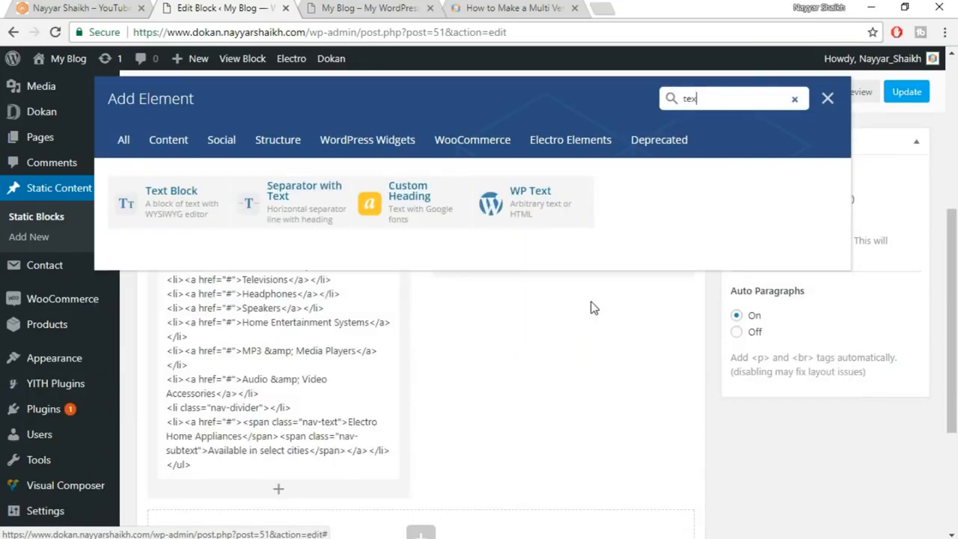
click(174, 218)
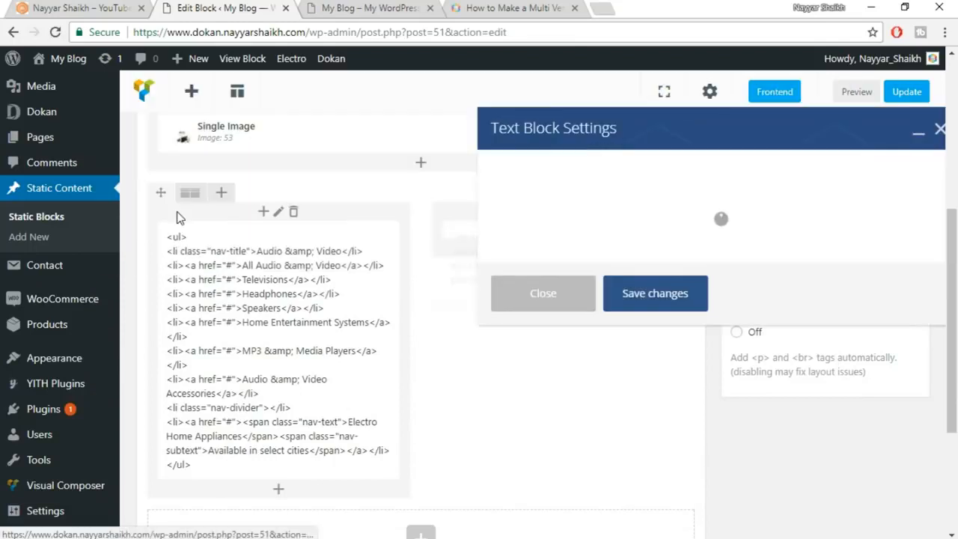
Paste the nav-list HTML, keep All Audio & Video, Televisions and Electro Home Appliances, and save
triple_click(697, 301)
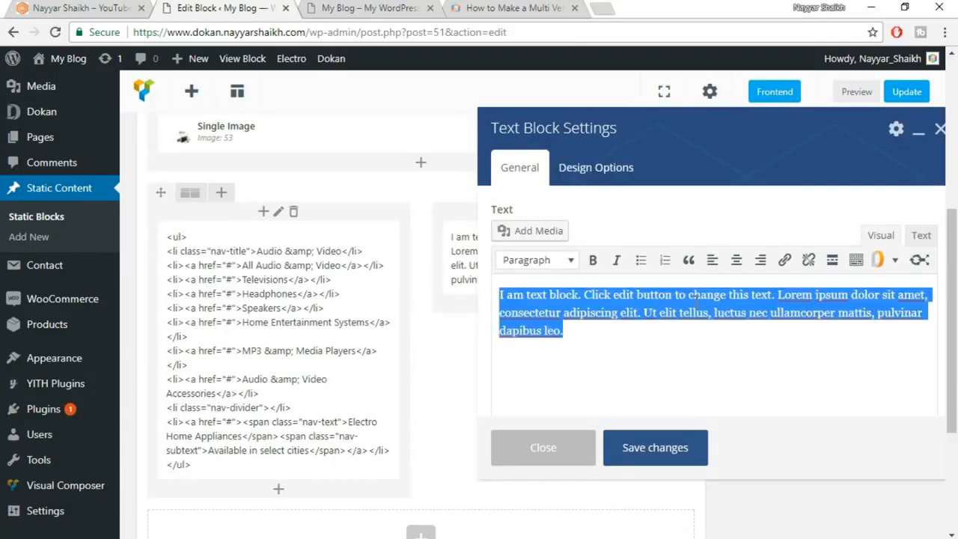
text(<ul> <li class="nav-title">Audio &amp; Video</li> <li><a href="#">All Audio &amp; Video</a></li> <li><a href="#">Televisions</a></li> <li><a href="#">Headphones</a></li> <li><a href="#">Speakers</a></li> <li><a href="#">Home Entertainment Systems</a></li> <li><a href="#">MP3 &amp; Media Players</a></li> <li><a href="#">Audio &amp; Video Accessories</a></li> <li class="nav-divider"></li> <li><a href="#"><span class="nav-text">Electro Home Appliances</span><span class="nav-subtext">Available in select cities</span></a></li> </ul>)
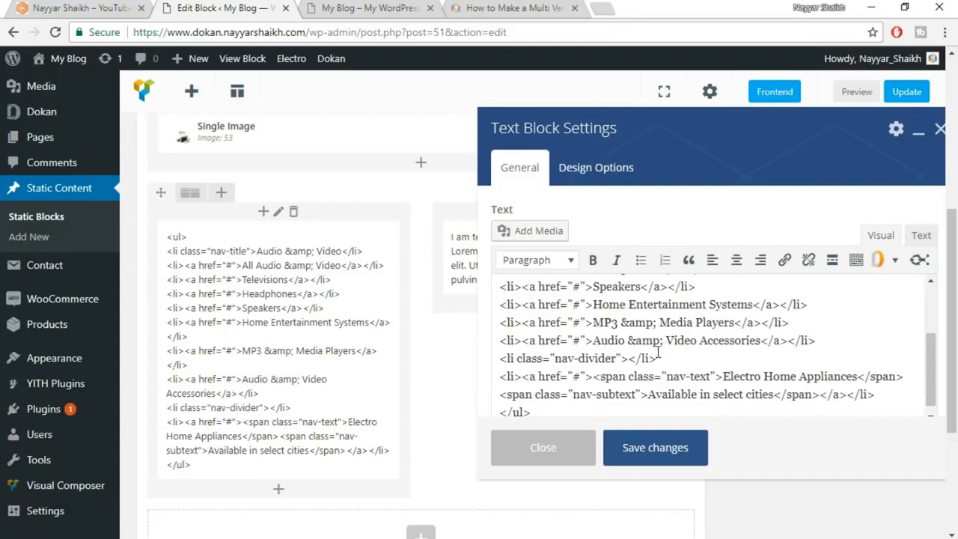
drag(636, 358, 483, 370)
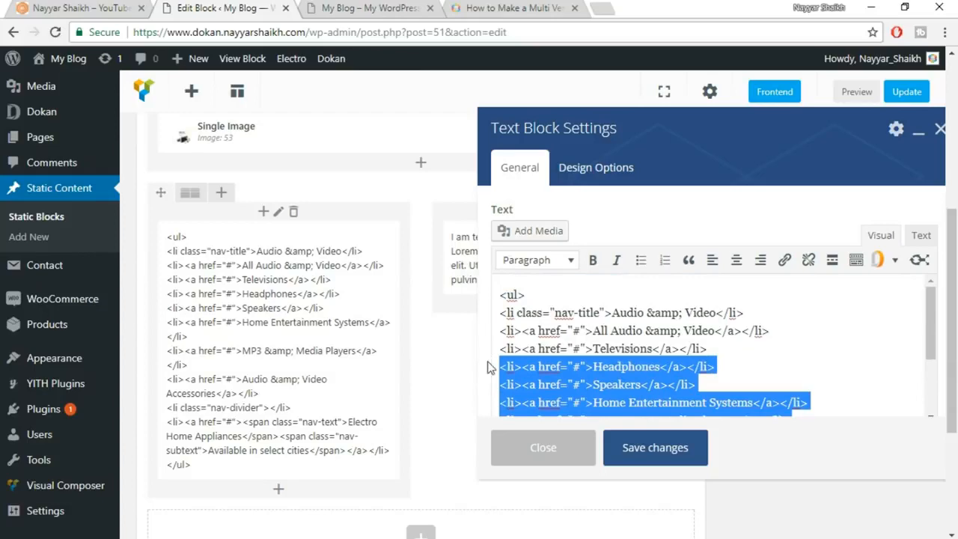
key(BackSpace)
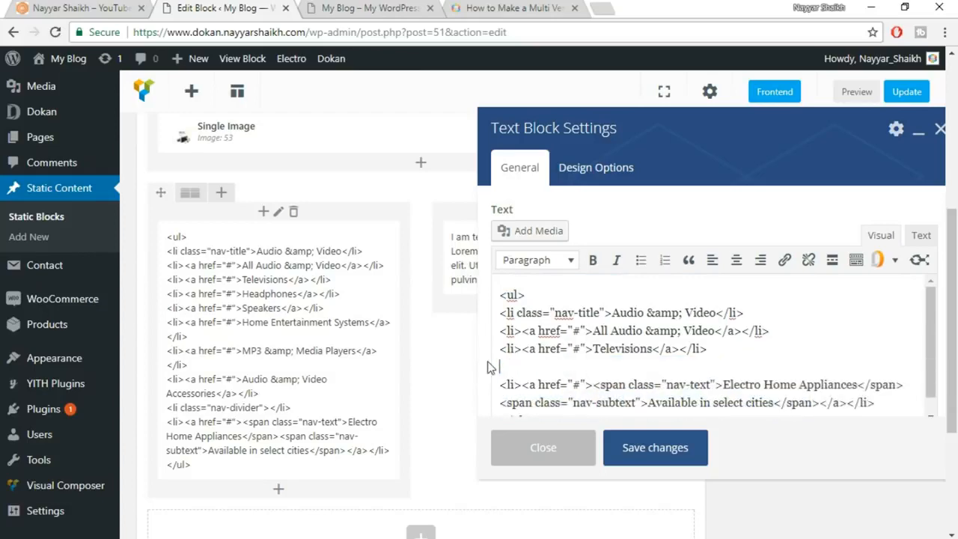
click(655, 448)
scroll(926, 137, up, 4)
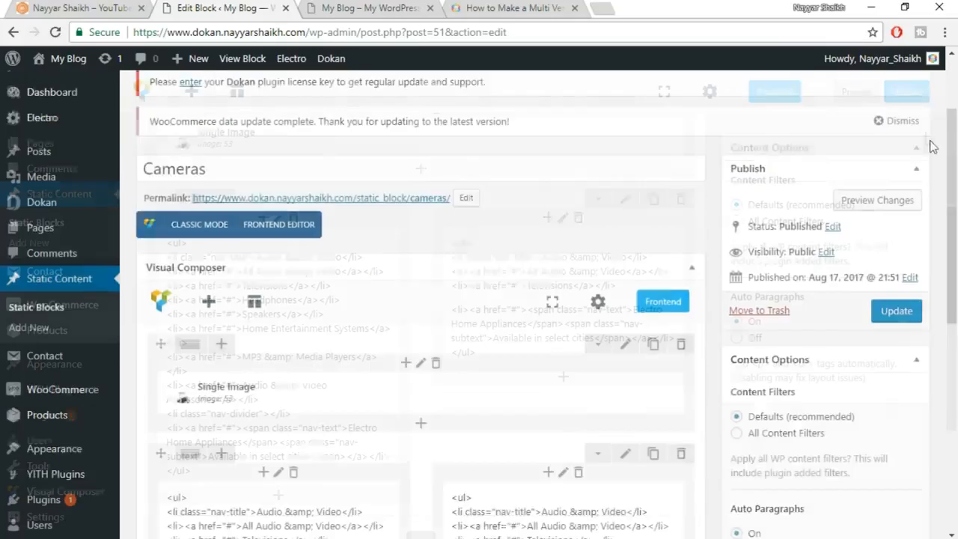
Save the Cameras static block with both columns, then check the Electro homepage's department menu items
click(903, 392)
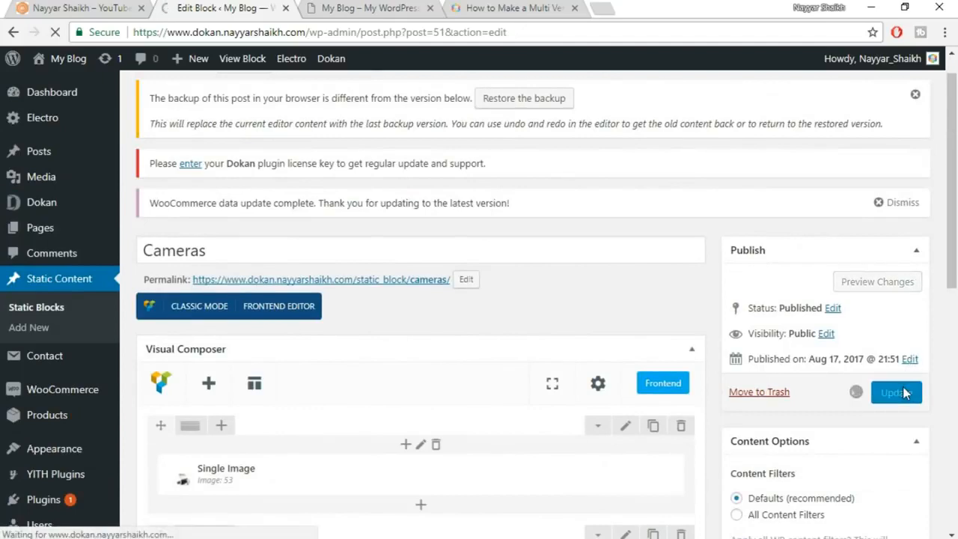
scroll(626, 255, down, 5)
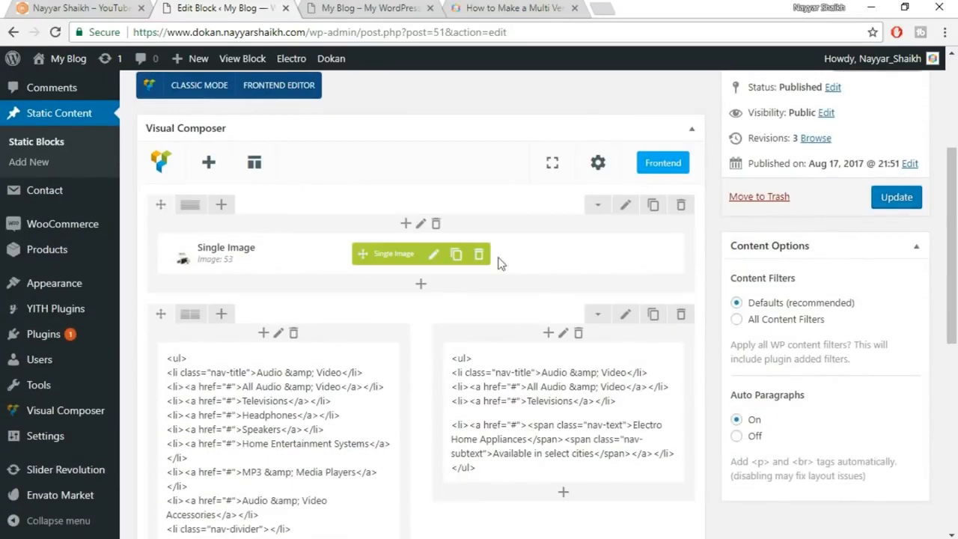
click(37, 6)
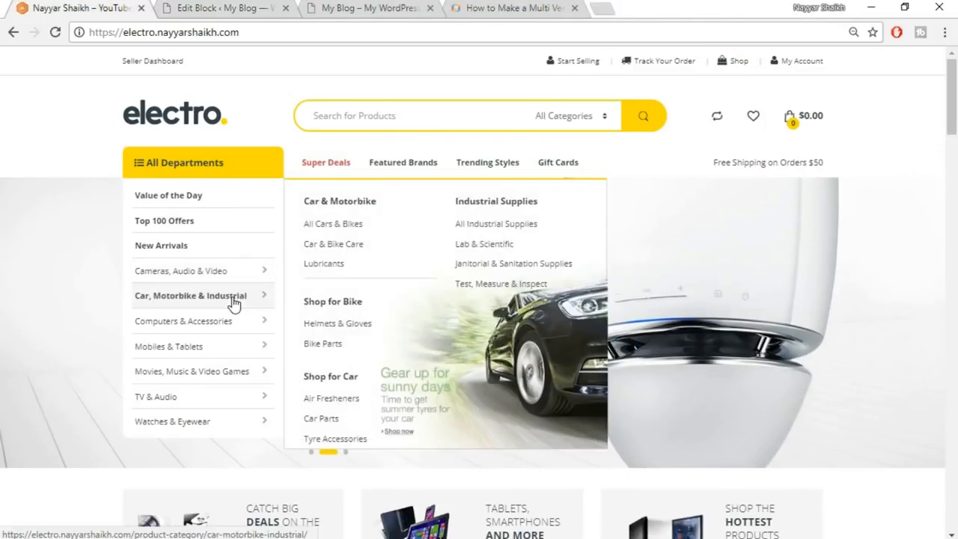
mouse_move(227, 284)
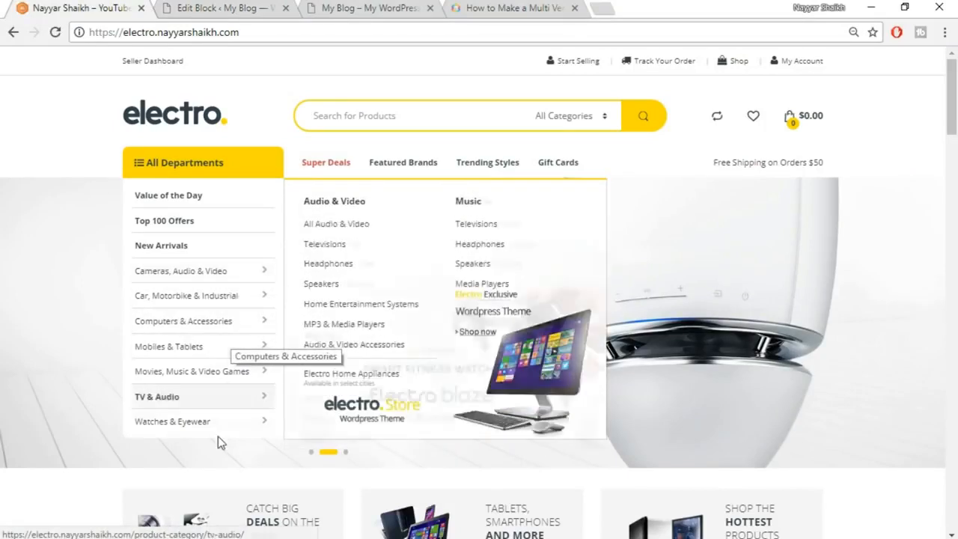
mouse_move(214, 306)
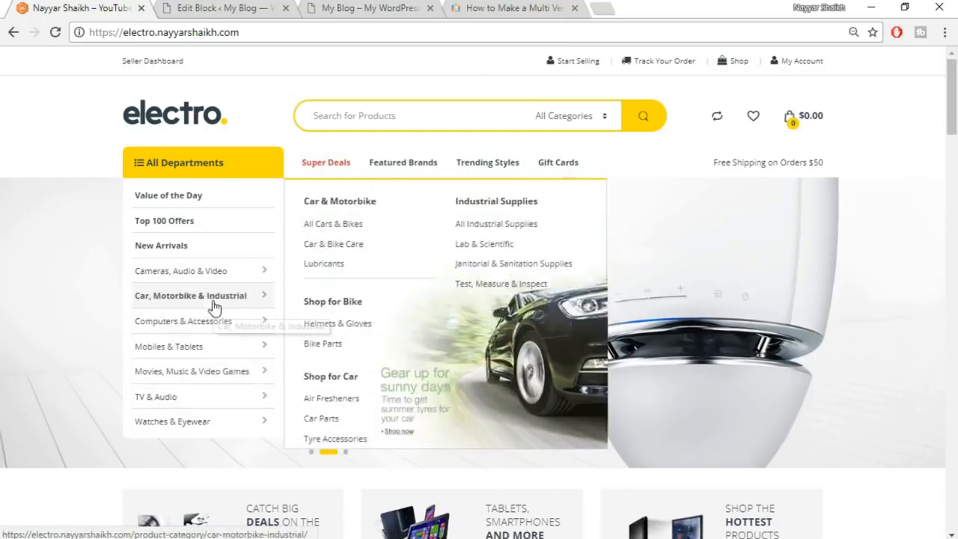
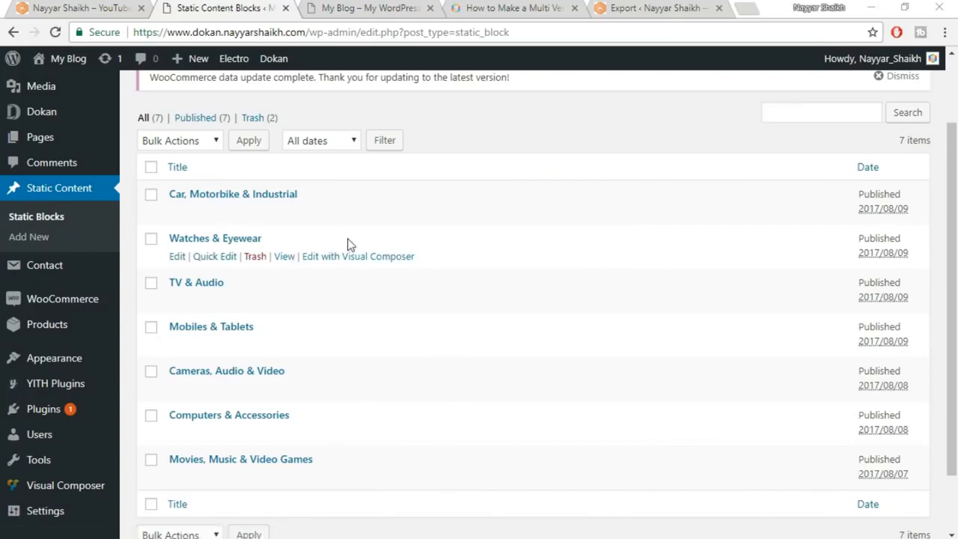
Glance at the storefront's department list, then open Appearance > Menus in the admin
click(98, 7)
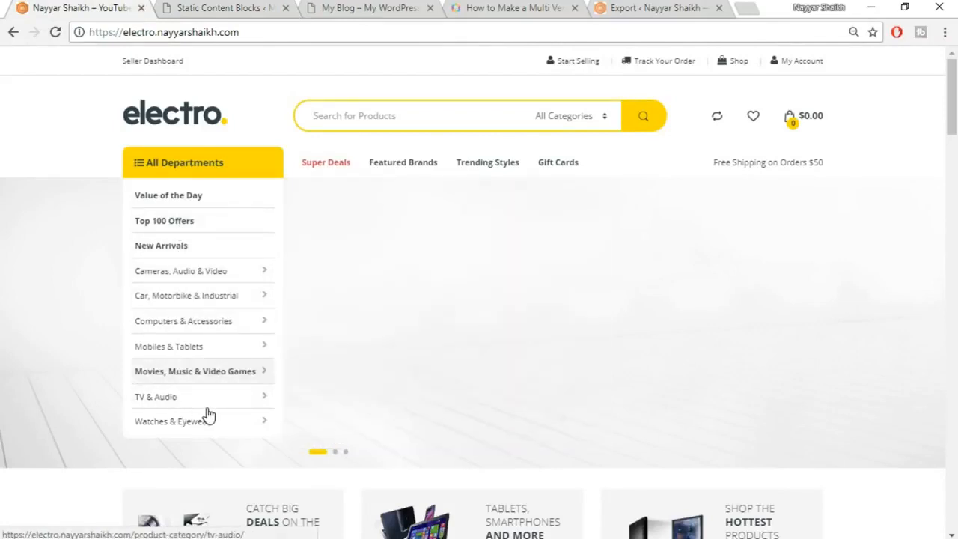
click(208, 7)
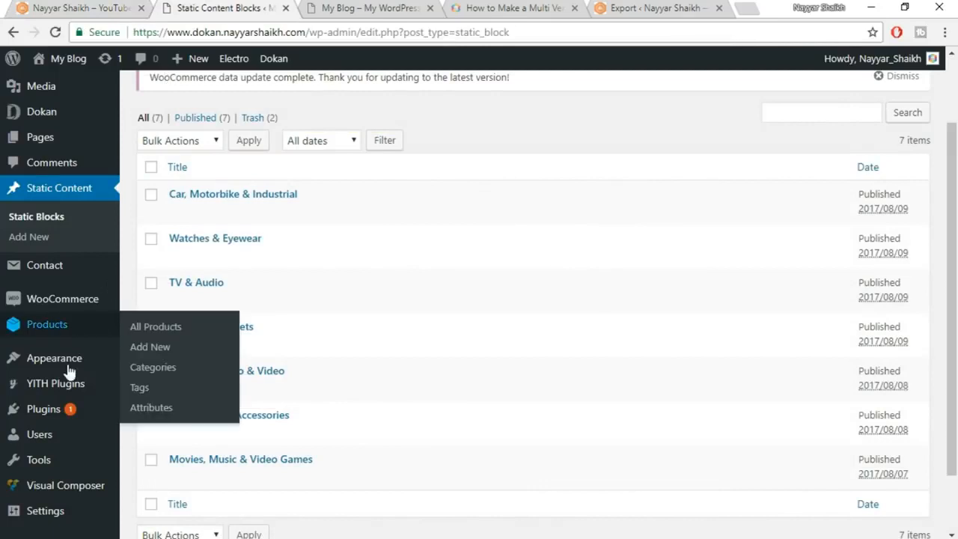
mouse_move(71, 363)
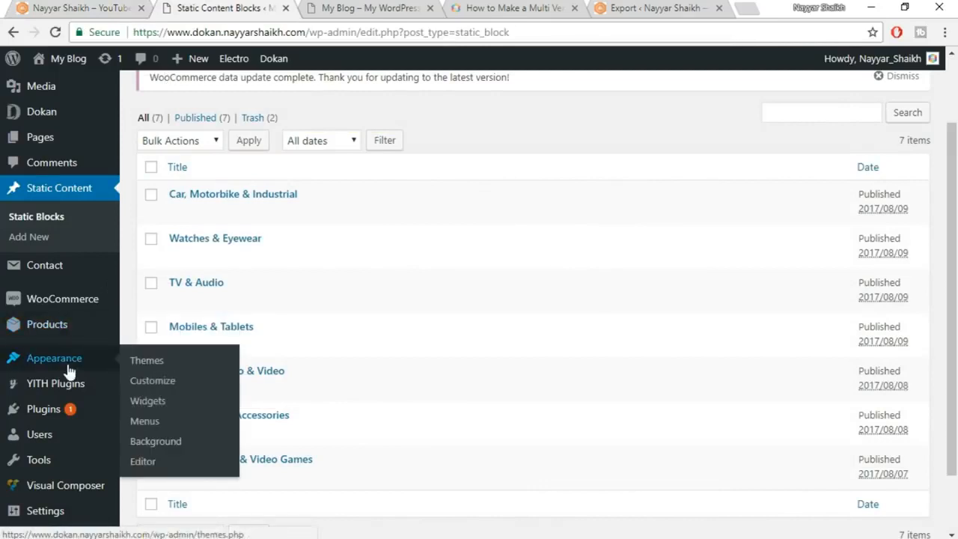
click(147, 423)
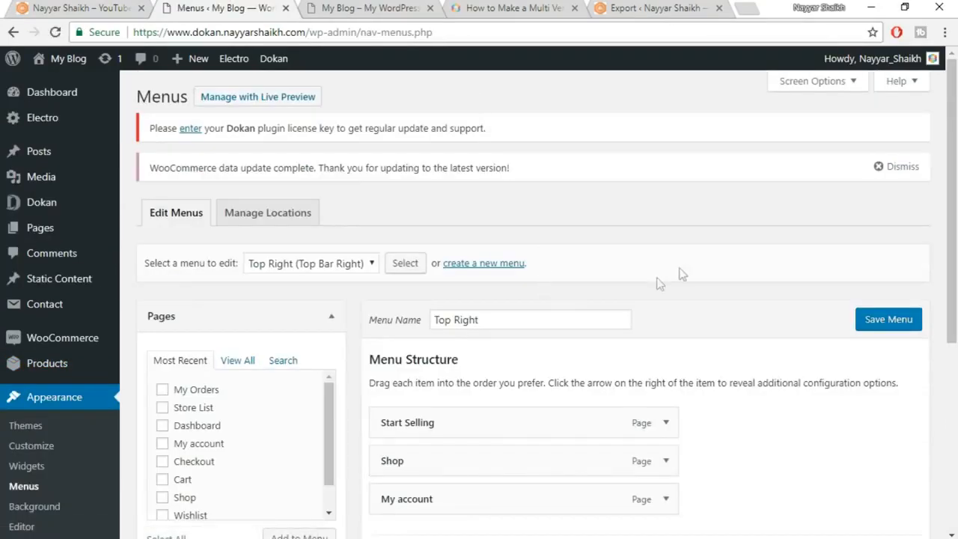
Create a menu named Departments and assign it to the All Departments Menu location
click(506, 268)
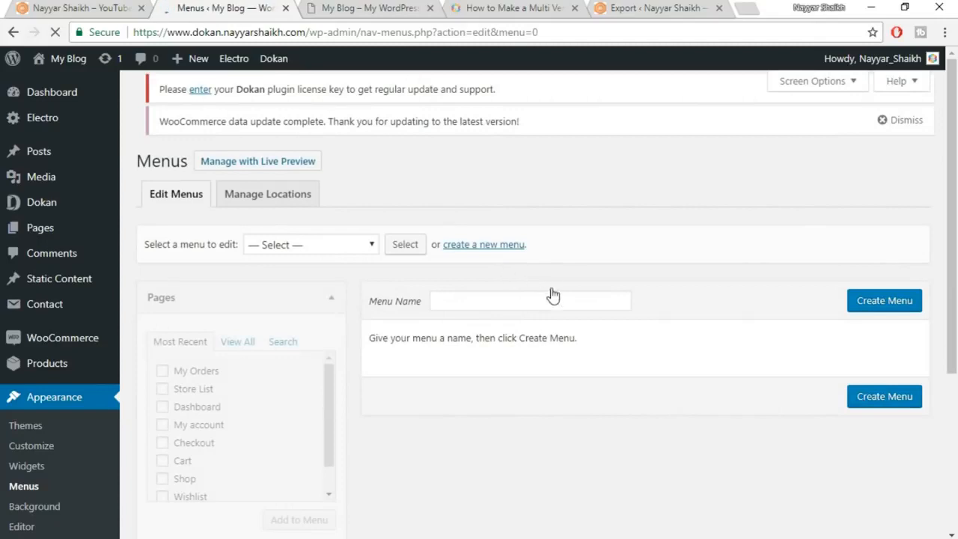
click(526, 322)
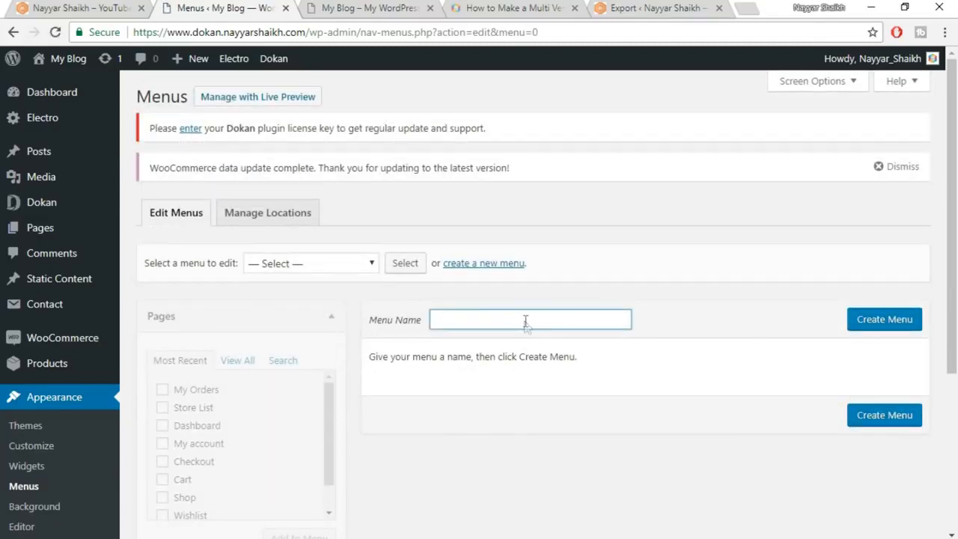
text(De)
key(Down)
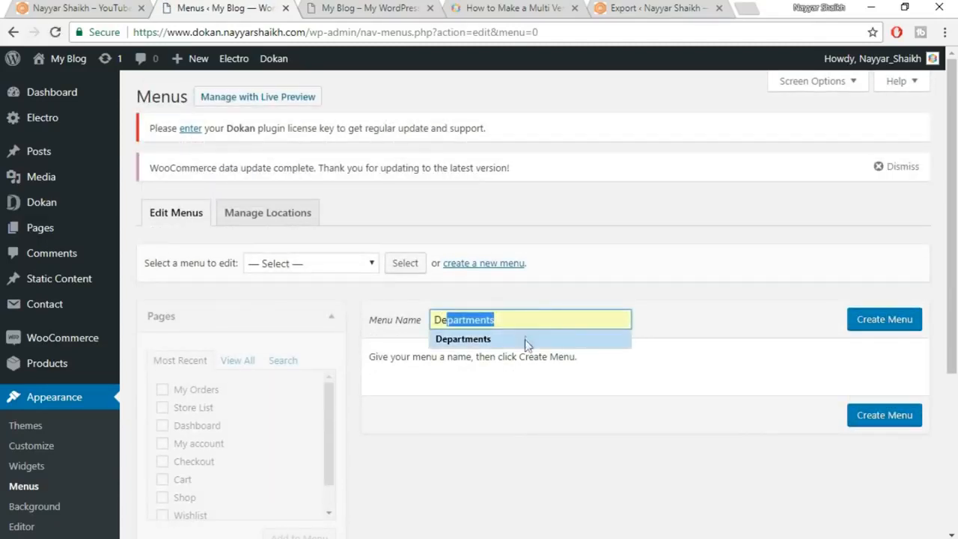
click(528, 342)
click(885, 336)
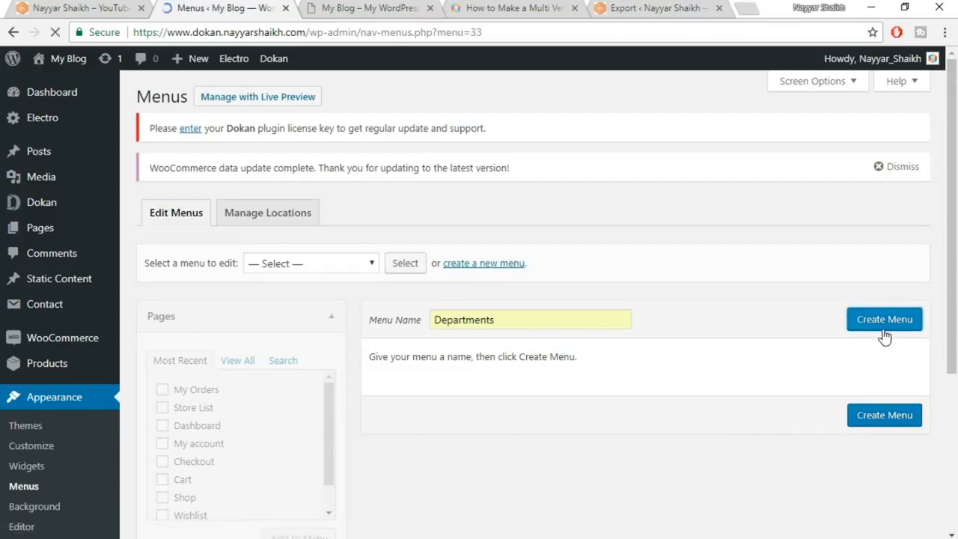
scroll(884, 337, down, 2)
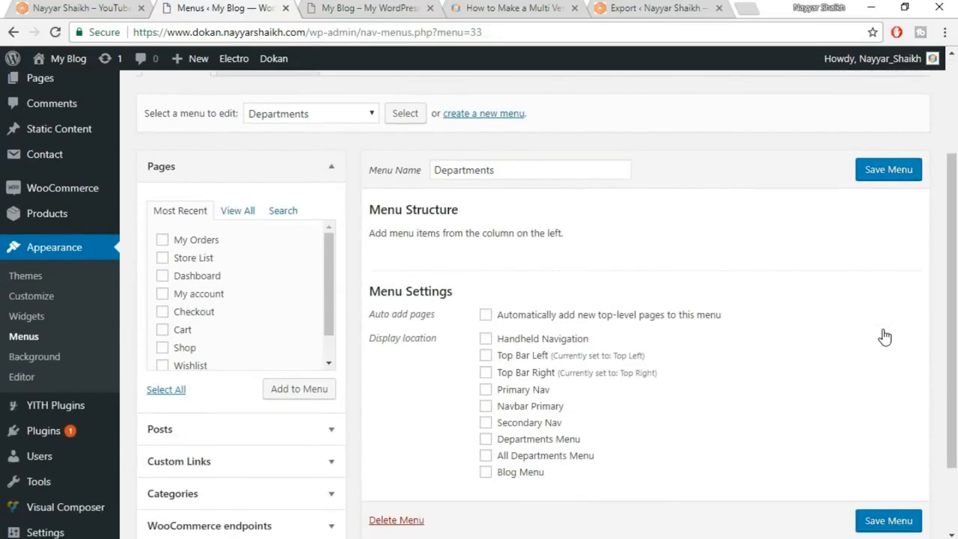
click(514, 455)
scroll(736, 432, up, 1)
Compare with the storefront's department menu and browse all post categories in the editor
click(75, 8)
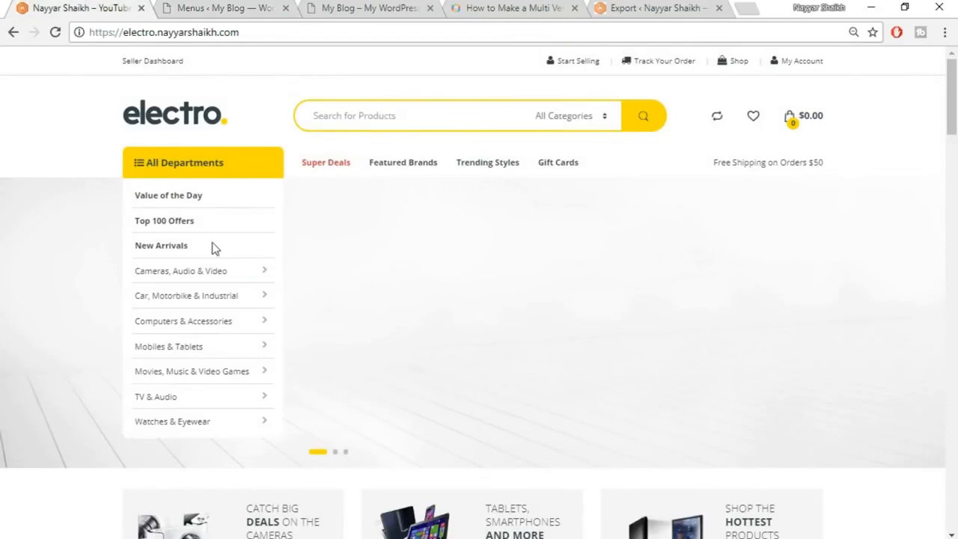
click(192, 7)
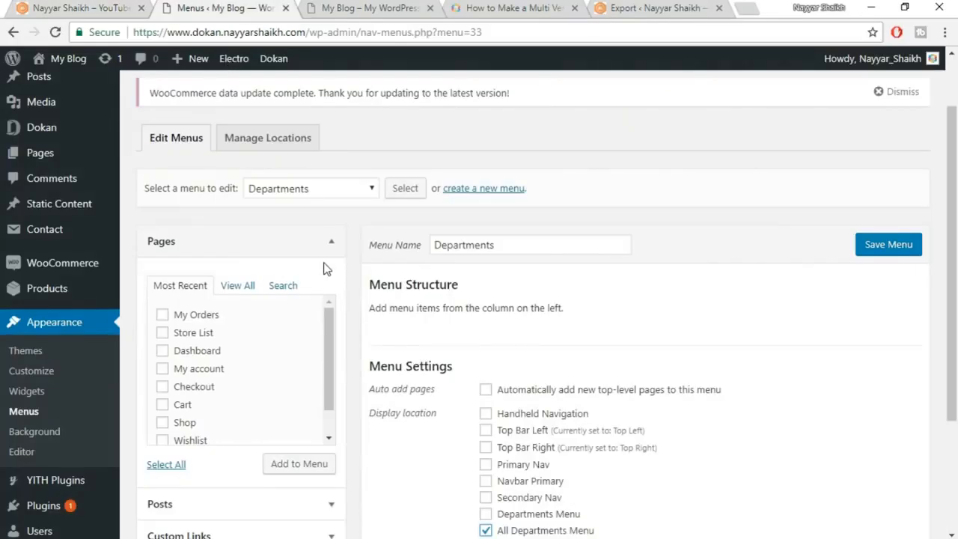
click(328, 253)
click(280, 345)
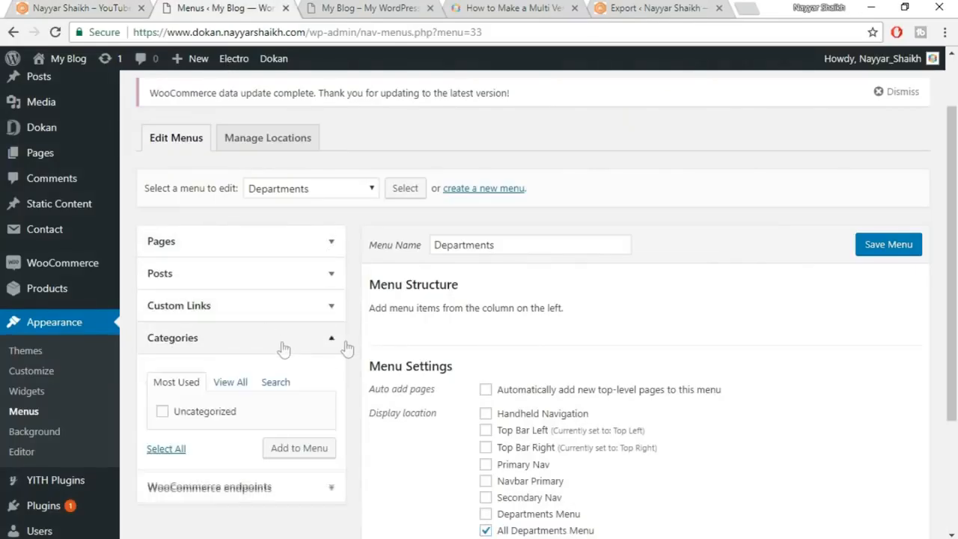
scroll(347, 348, down, 1)
scroll(346, 348, down, 1)
click(238, 310)
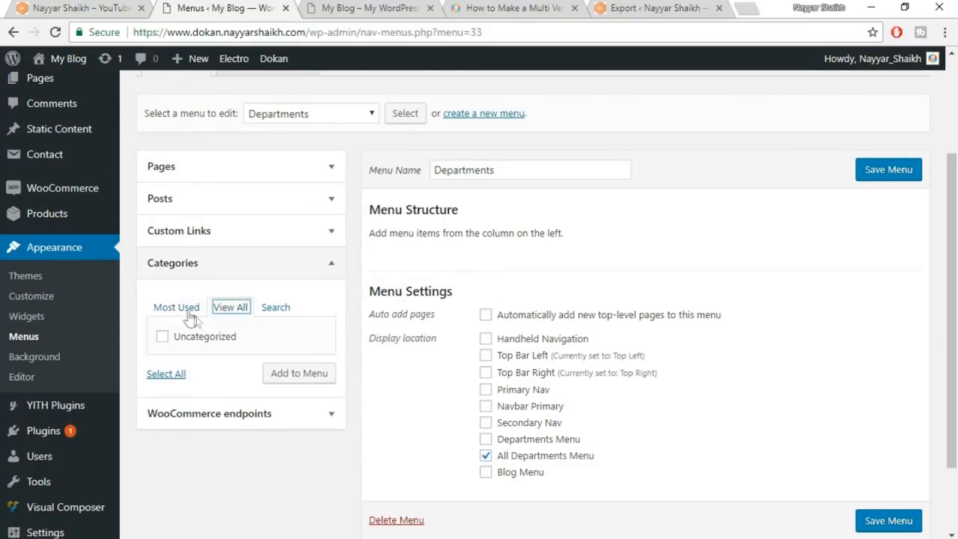
click(318, 262)
scroll(353, 299, up, 3)
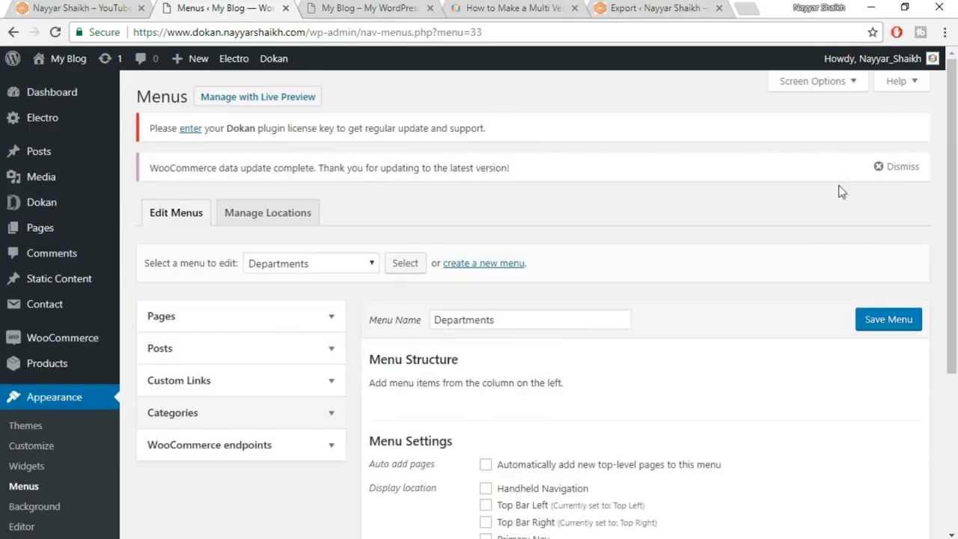
Show the Product categories box and tick Cameras & Audios, Car &Motorbikes and Computer & Accessories
click(829, 94)
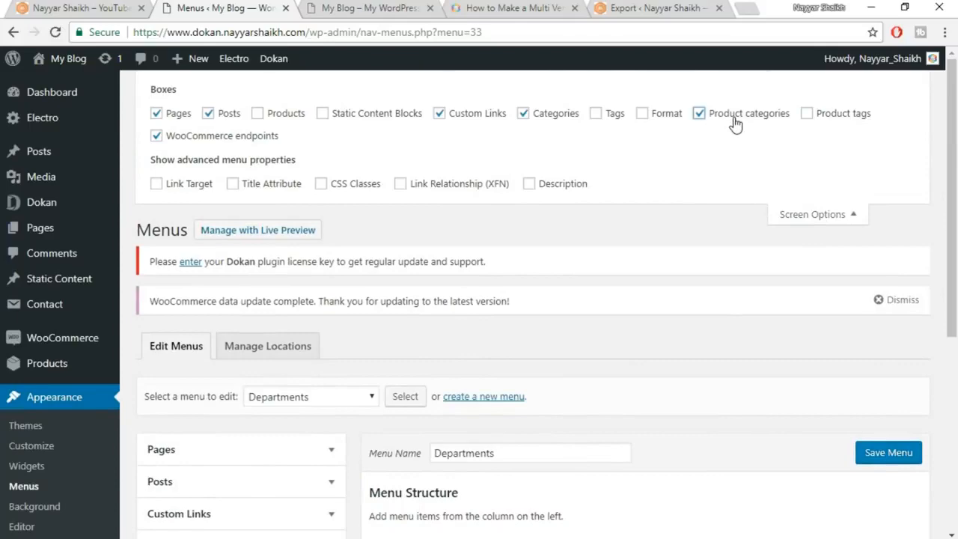
click(846, 214)
scroll(847, 216, down, 3)
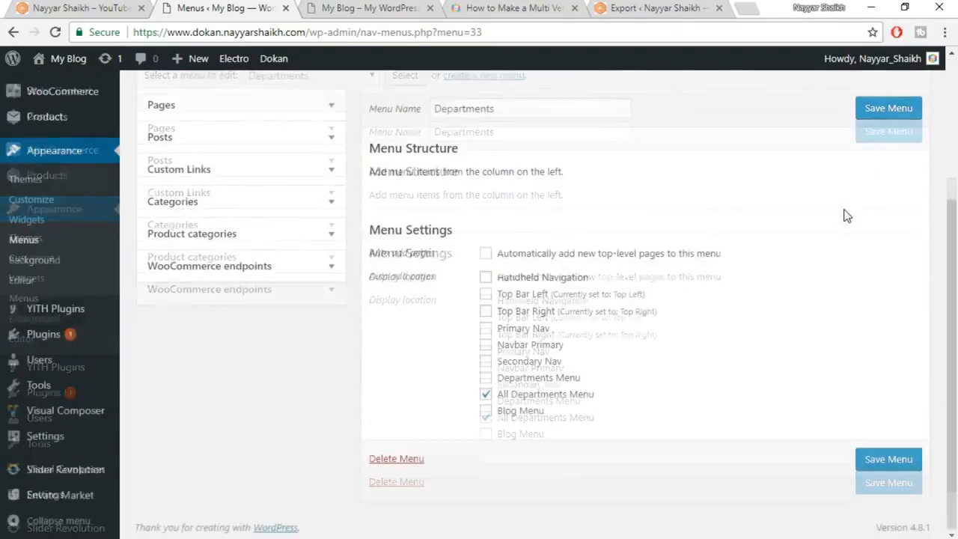
click(326, 242)
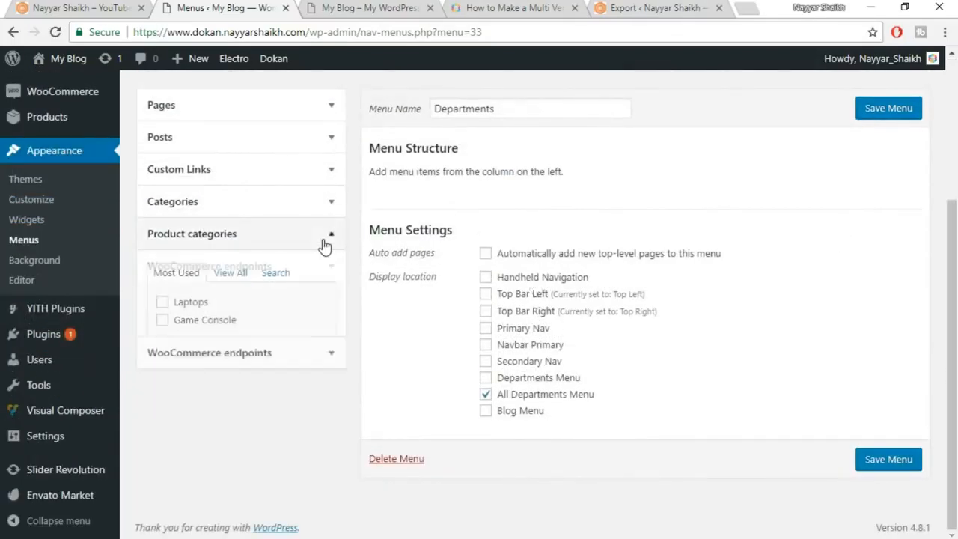
click(234, 282)
click(162, 307)
click(162, 326)
click(163, 344)
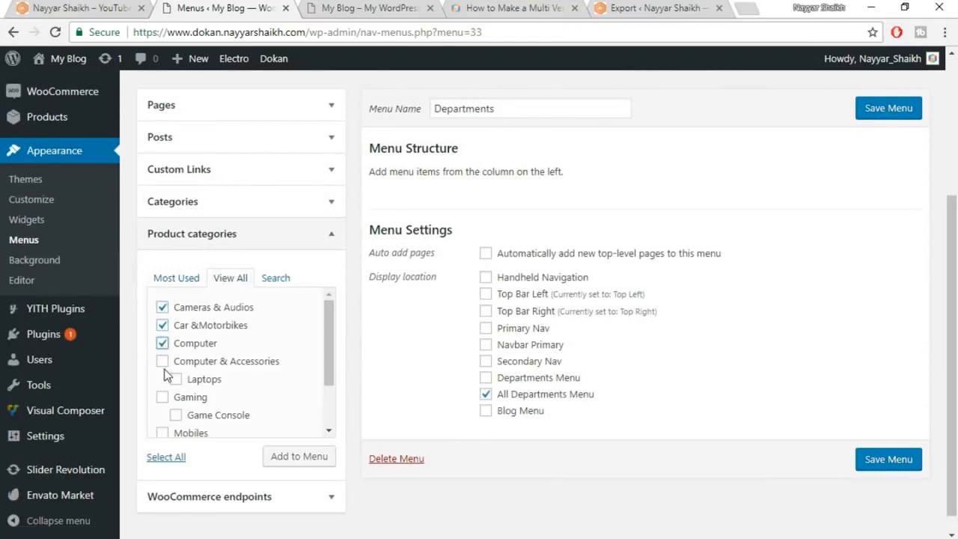
click(162, 361)
click(163, 344)
Tick Mobiles, Movies, TVs and Watches, untick Gaming, and add the seven categories to the menu
scroll(269, 337, down, 2)
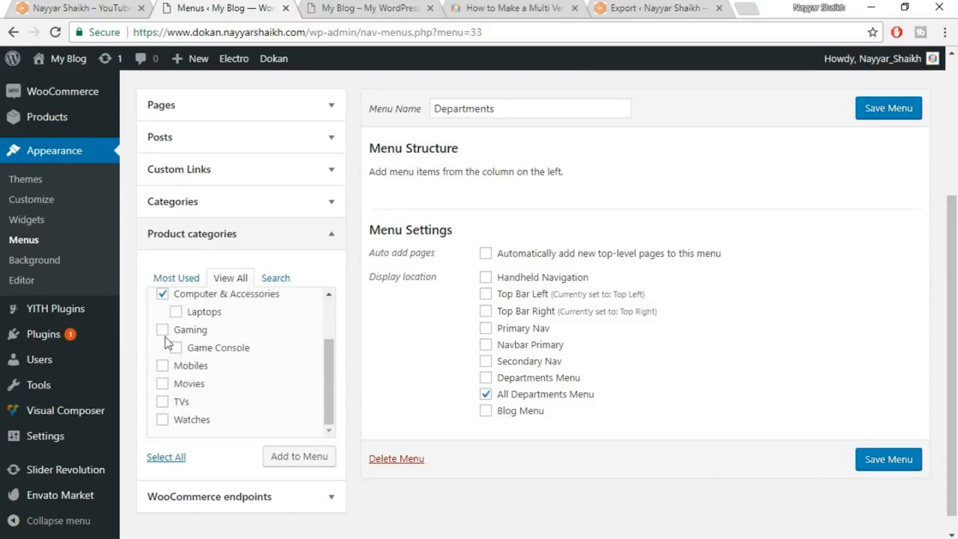
click(162, 367)
click(163, 385)
click(162, 402)
click(162, 420)
scroll(303, 401, up, 2)
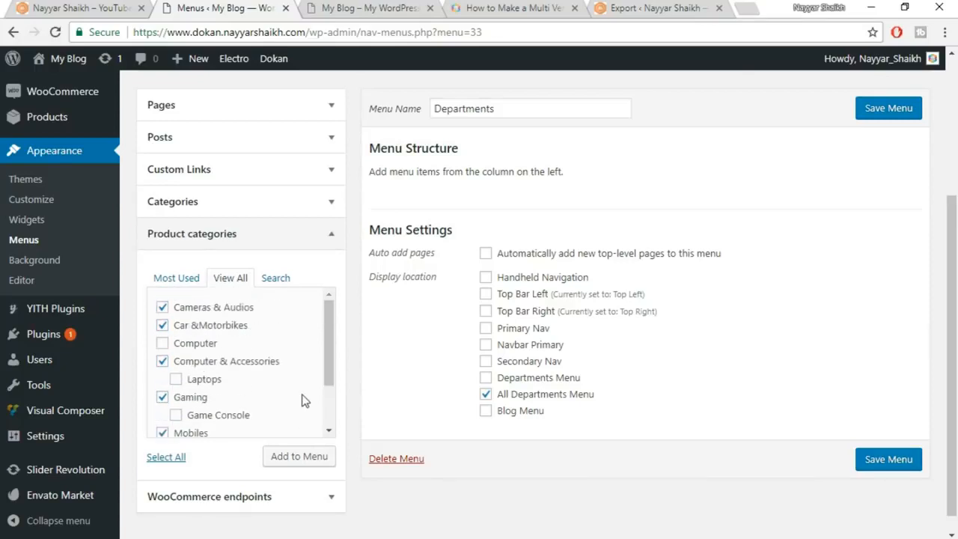
scroll(303, 401, up, 3)
scroll(303, 401, down, 3)
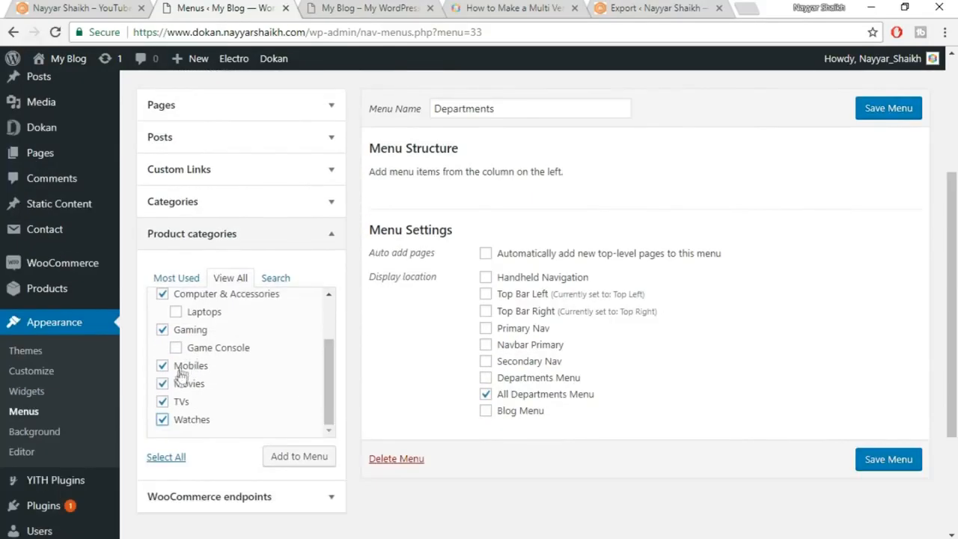
click(162, 331)
scroll(209, 429, up, 2)
click(315, 457)
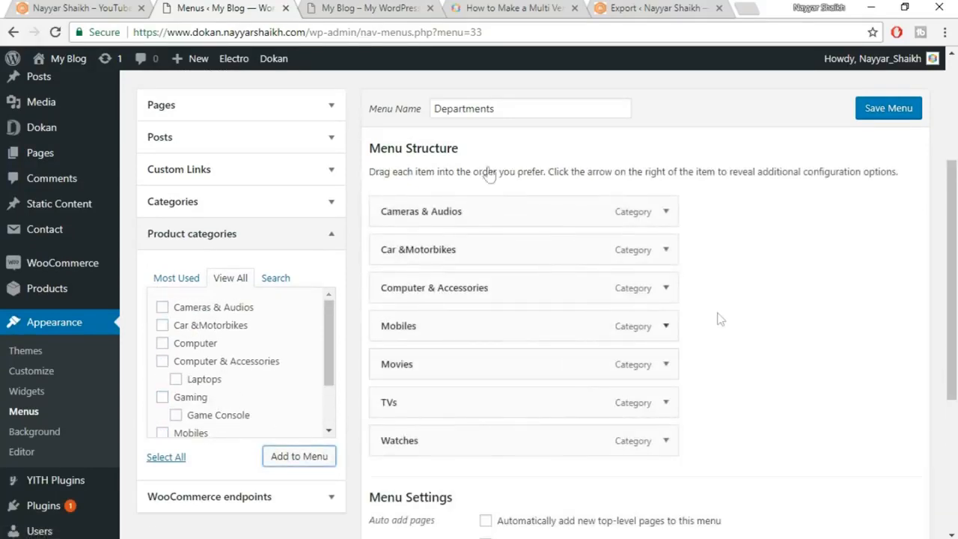
click(60, 7)
Add a Value of the Day custom link with URL # to the Departments menu
click(339, 238)
click(258, 181)
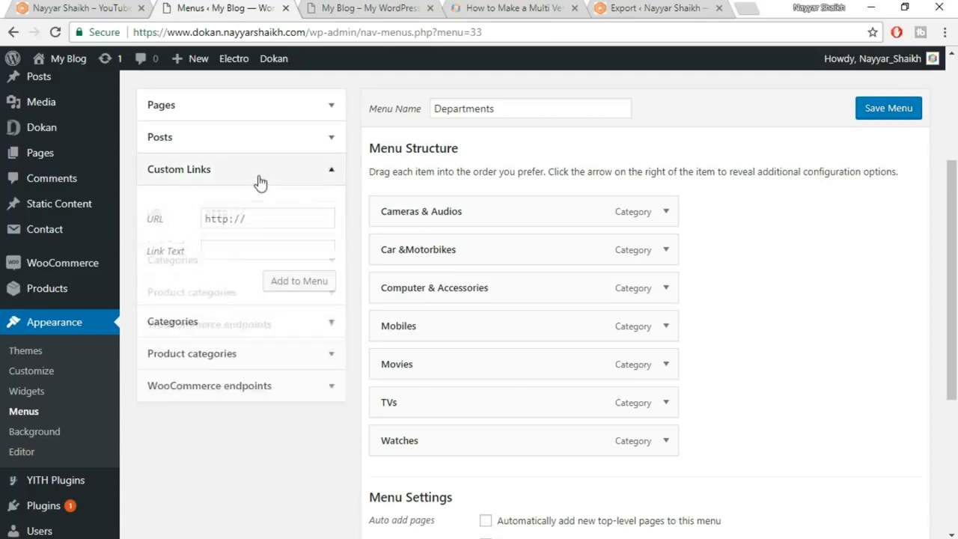
drag(274, 217, 204, 217)
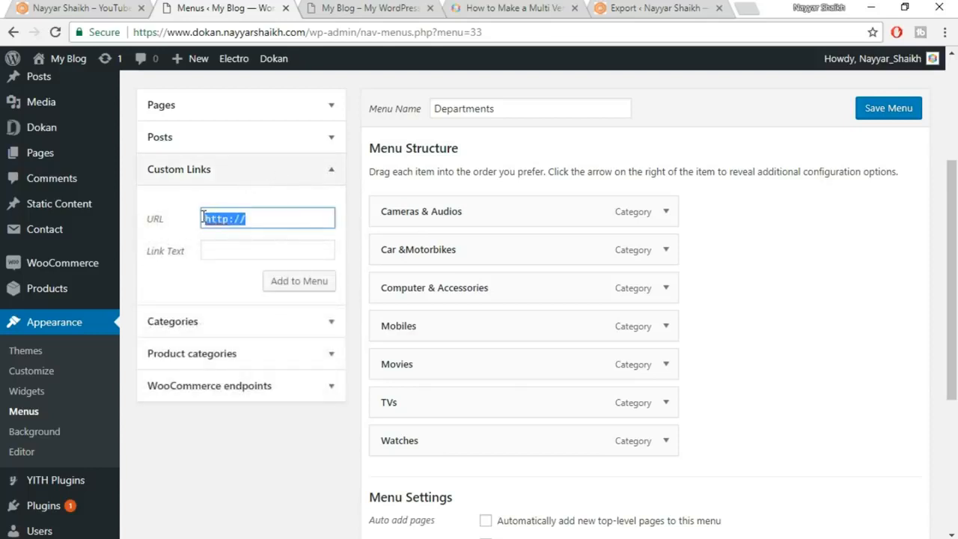
text(#)
click(58, 7)
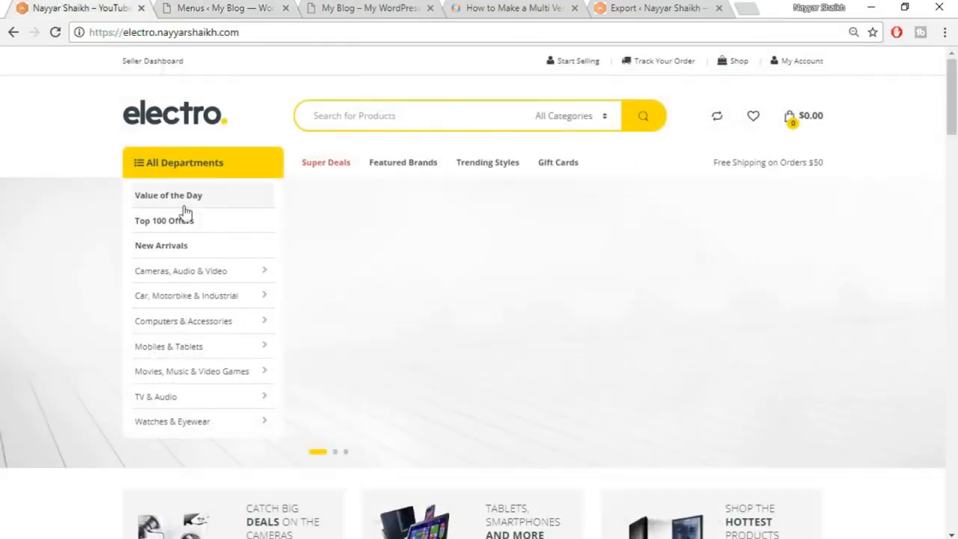
click(238, 11)
click(272, 244)
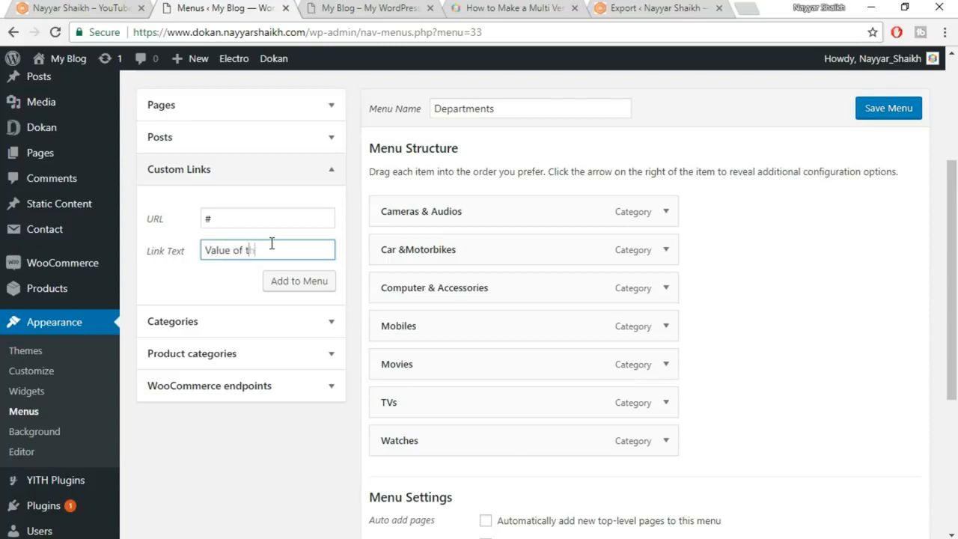
click(307, 281)
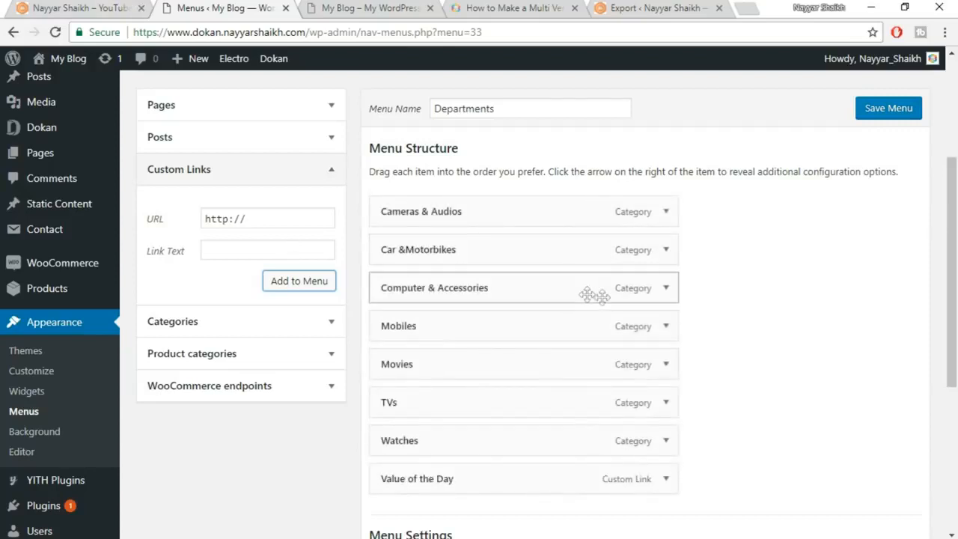
Move Value of the Day above Cameras & Audios to the top of the menu
scroll(629, 393, down, 1)
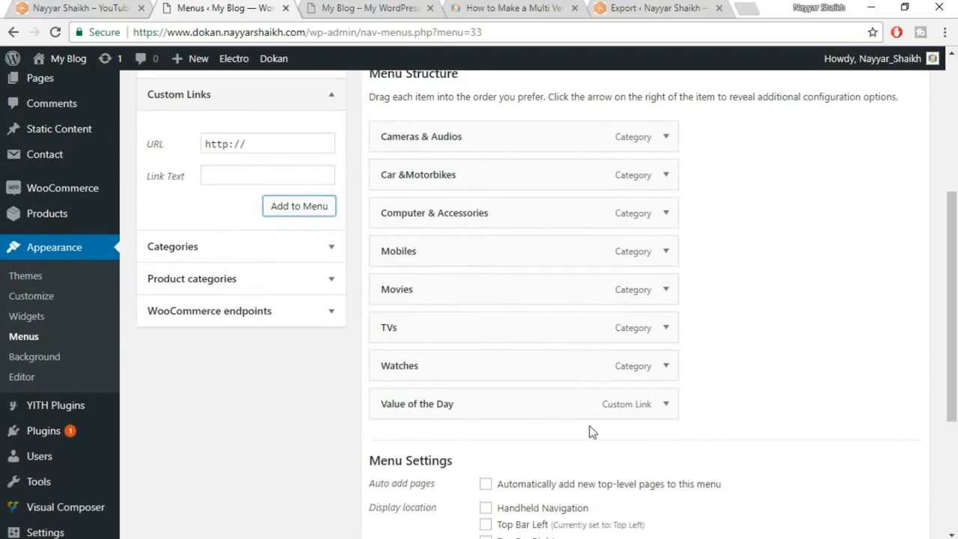
click(666, 404)
scroll(524, 337, down, 2)
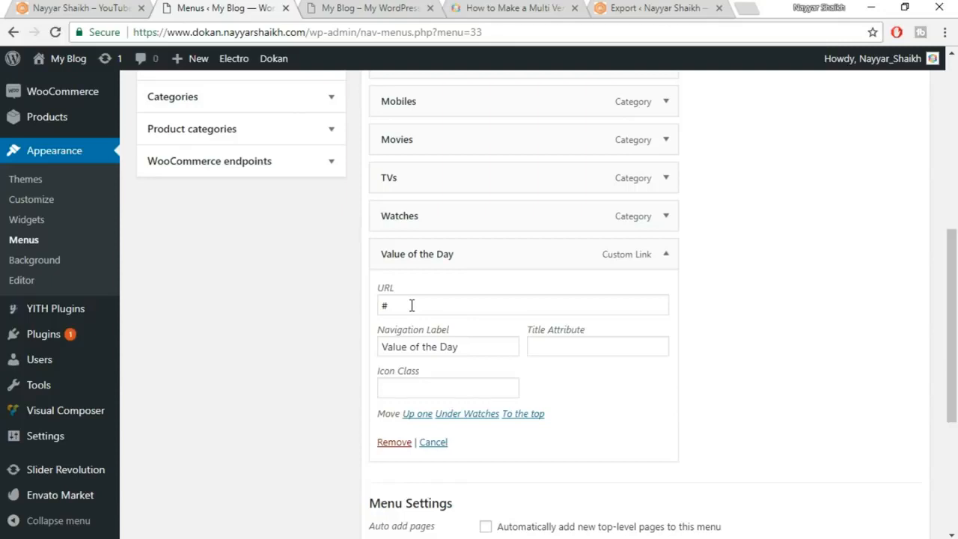
click(120, 6)
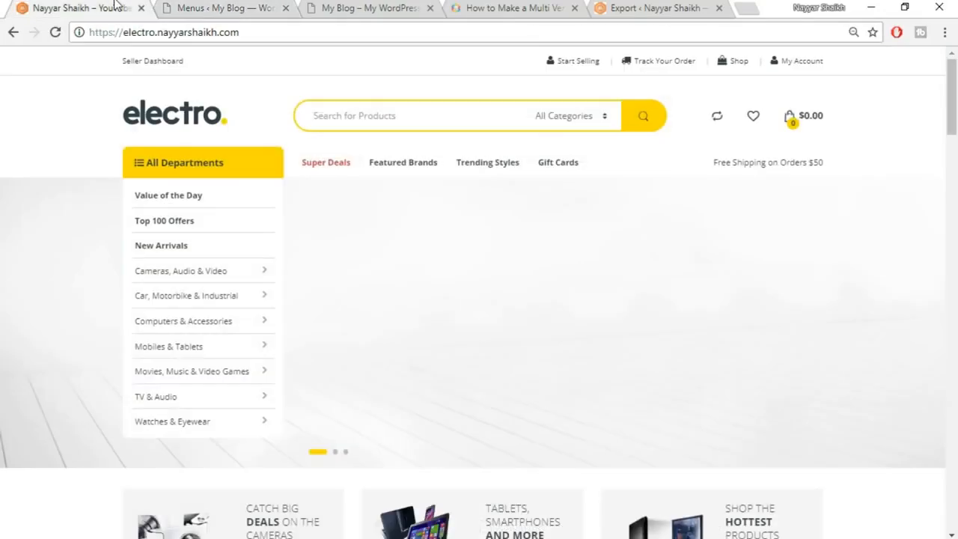
click(217, 6)
click(667, 256)
scroll(736, 342, up, 3)
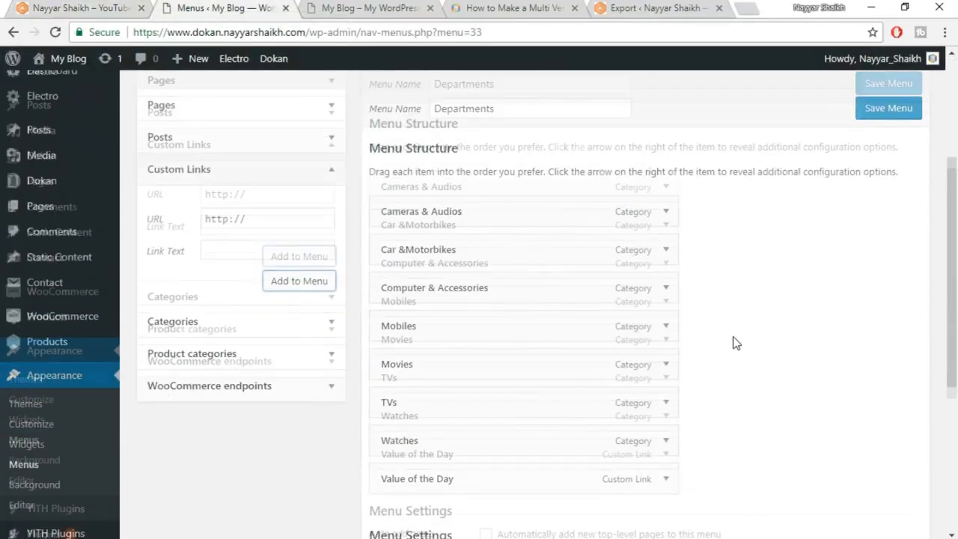
drag(460, 485, 468, 189)
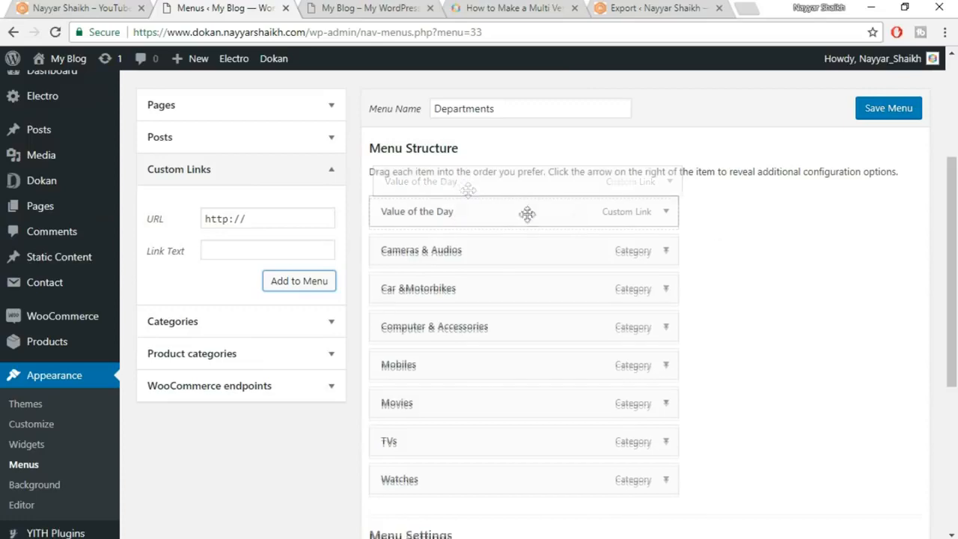
click(667, 211)
Enable CSS Classes in Screen Options and give Value of the Day the class 'highlight'
scroll(477, 290, down, 1)
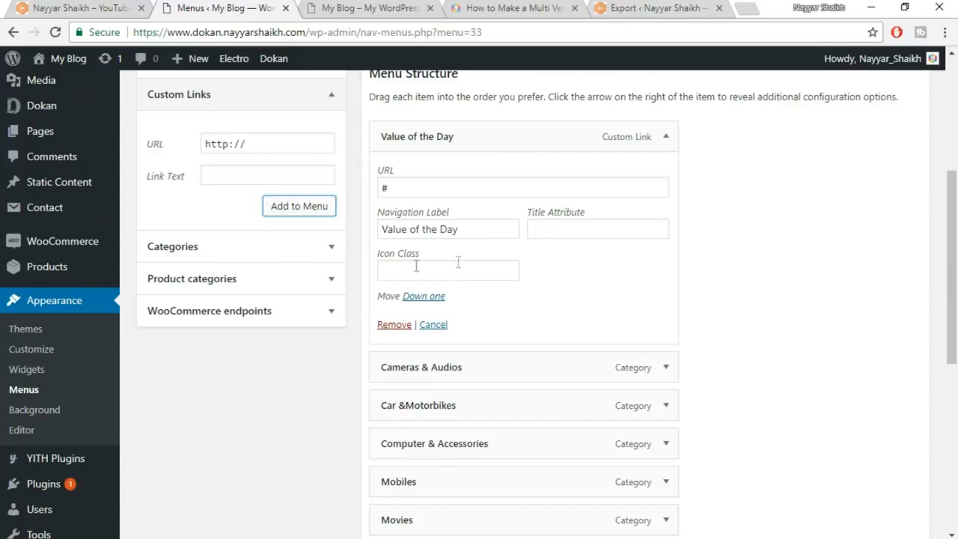
scroll(517, 297, up, 4)
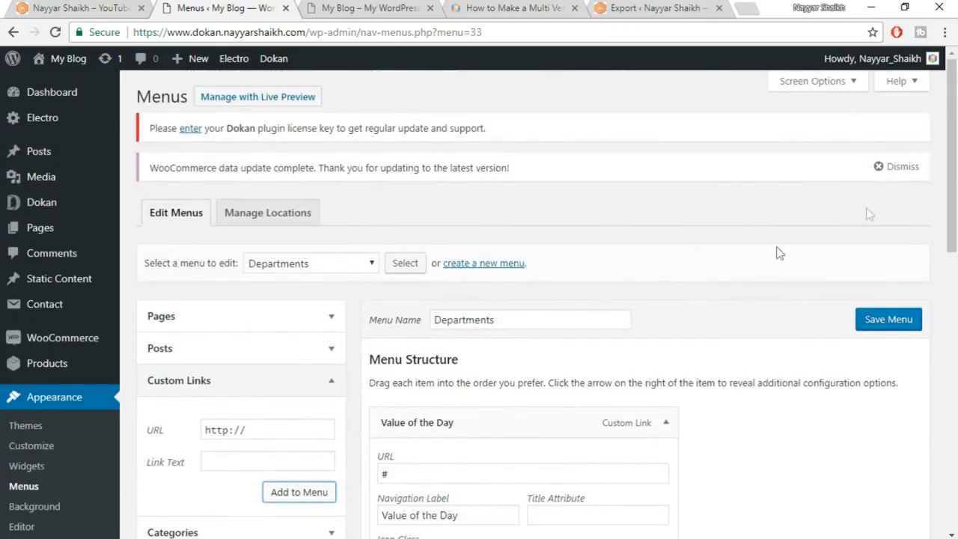
click(813, 81)
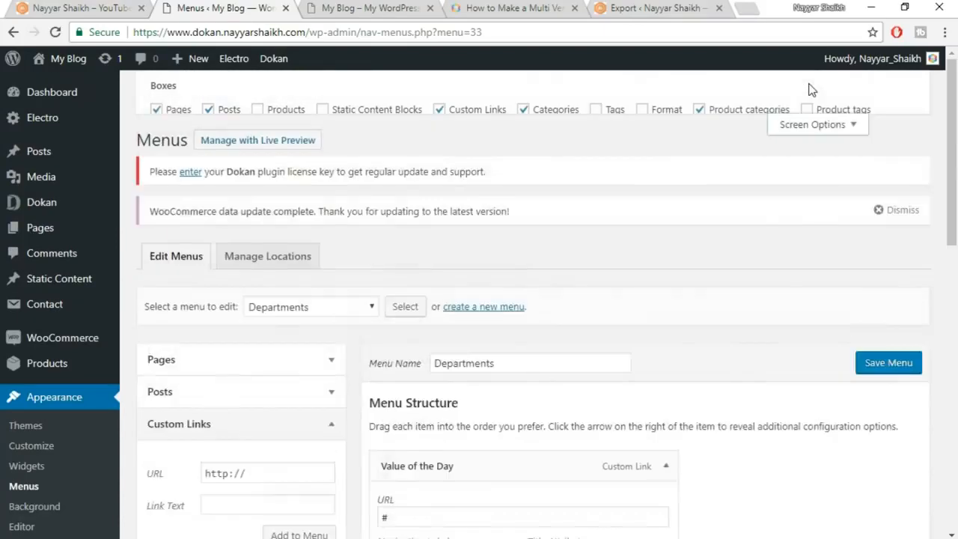
click(351, 193)
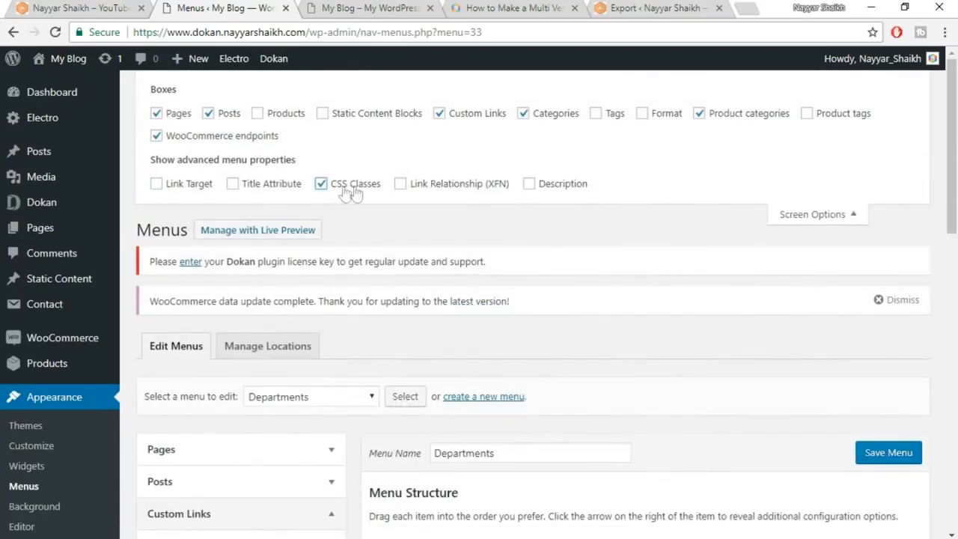
click(829, 216)
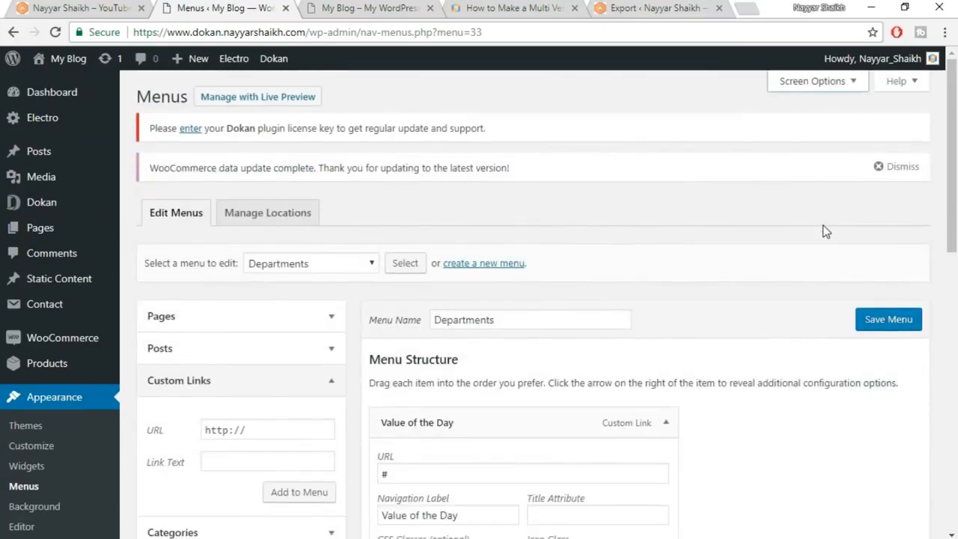
scroll(749, 299, down, 3)
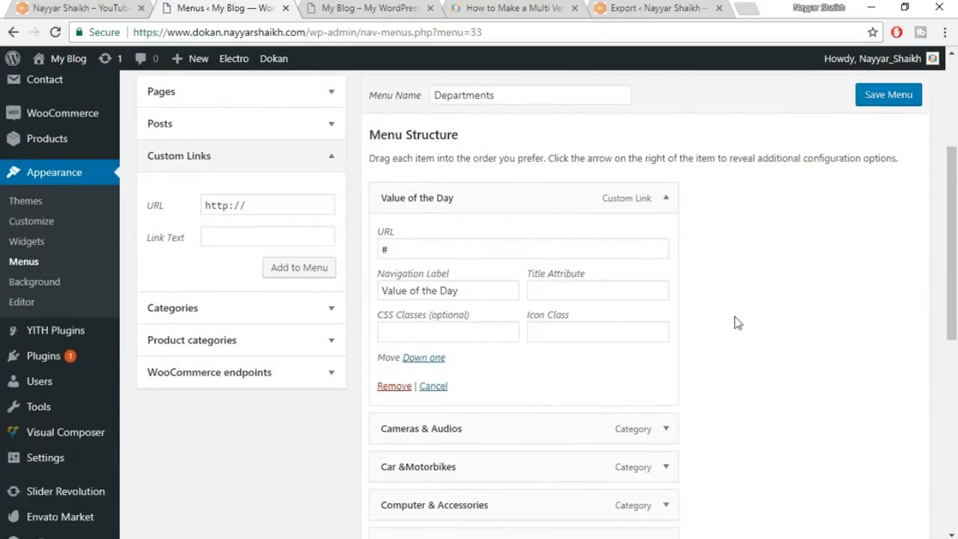
click(453, 335)
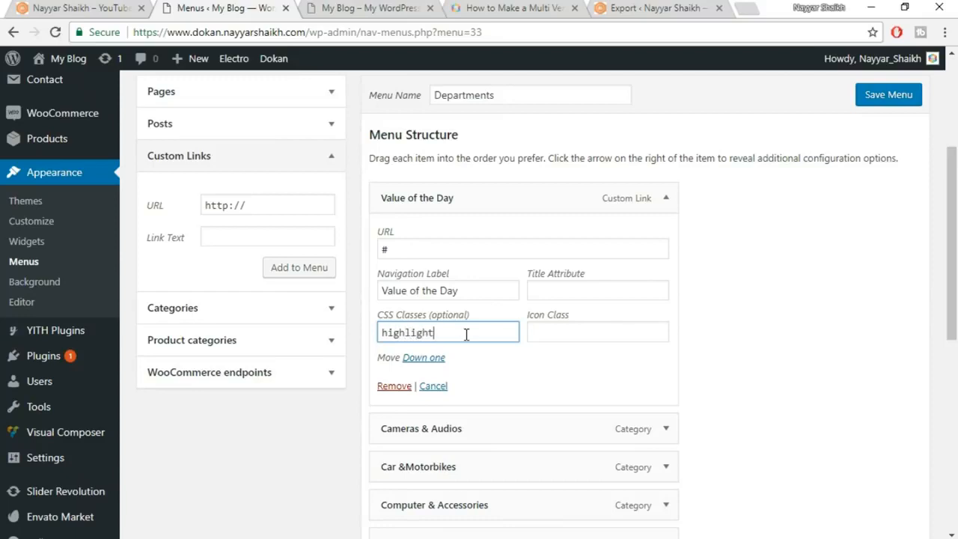
click(666, 199)
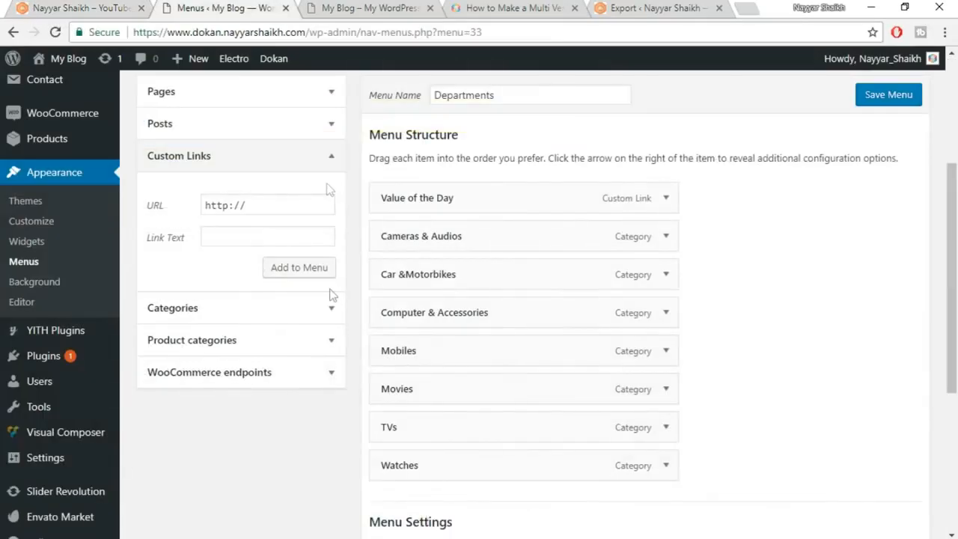
Add a custom link 'Top 100 Offers' with URL # to the menu
click(263, 206)
key(ctrl+a)
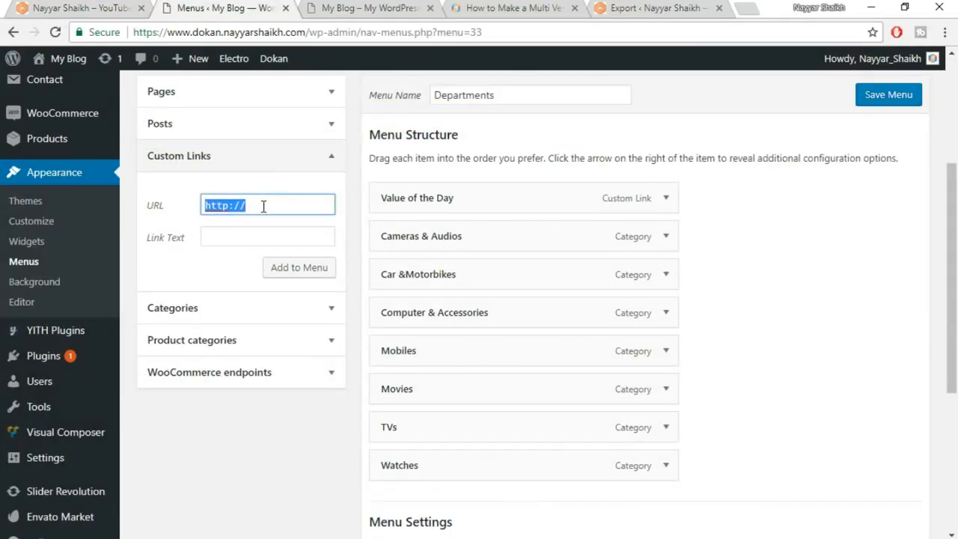
text(#)
key(Tab)
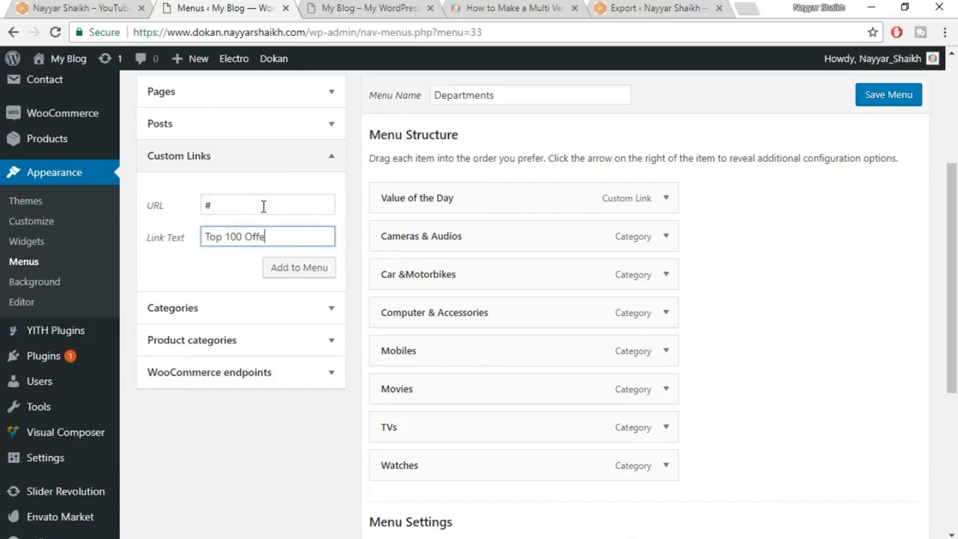
text(Top 100 Offers)
click(301, 271)
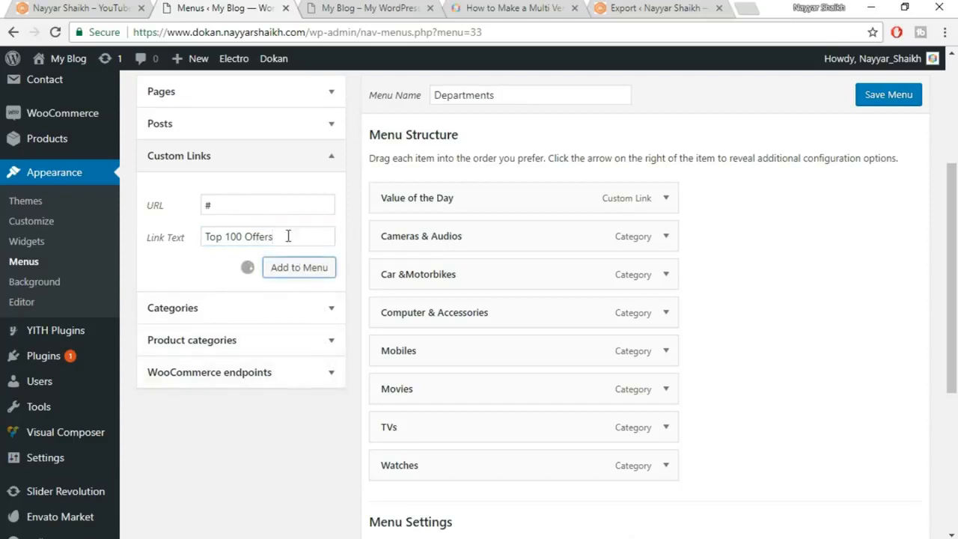
Add a custom link 'New Arrivals' with URL # to the menu
double_click(281, 211)
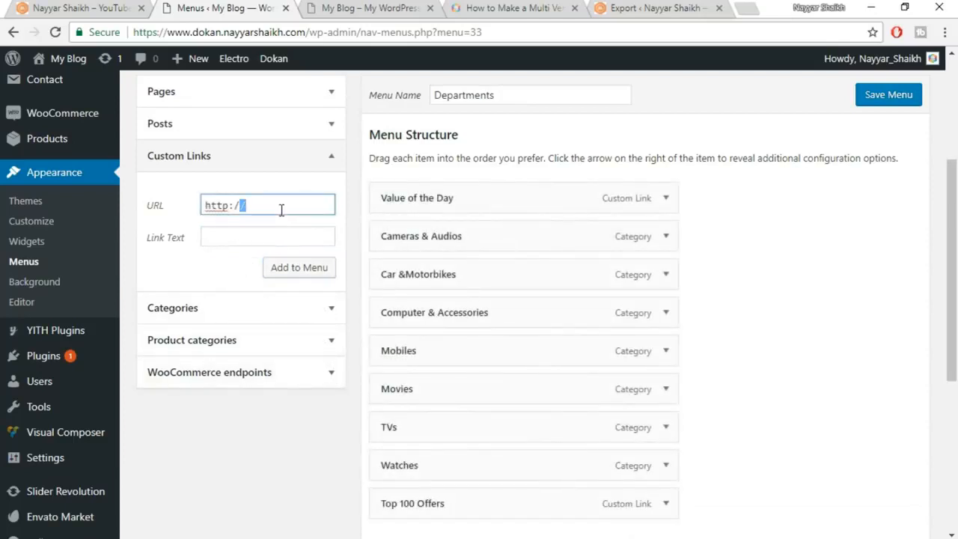
triple_click(282, 209)
text(#)
key(Tab)
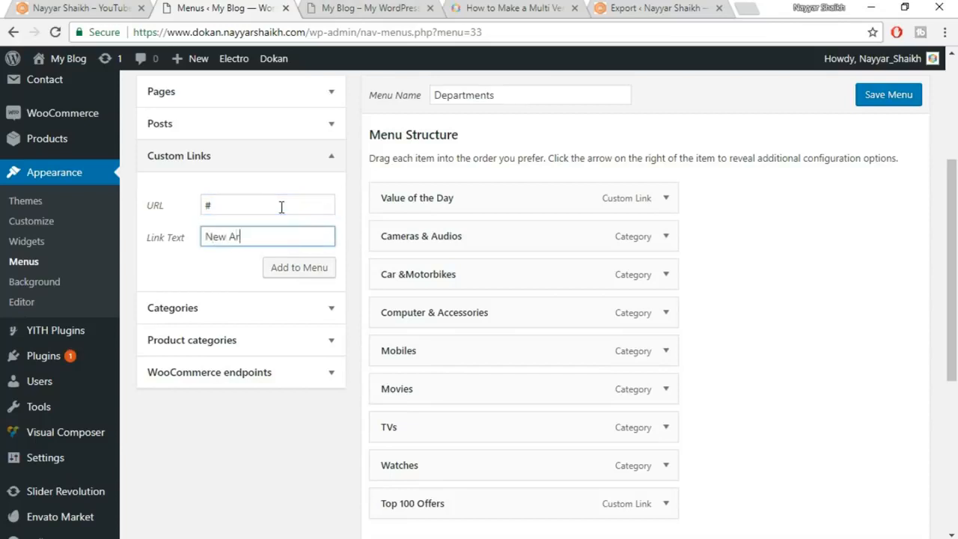
click(314, 270)
Drag Top 100 Offers and New Arrivals to sit directly below Value of the Day
drag(454, 507, 453, 228)
drag(429, 231, 453, 246)
scroll(574, 302, down, 2)
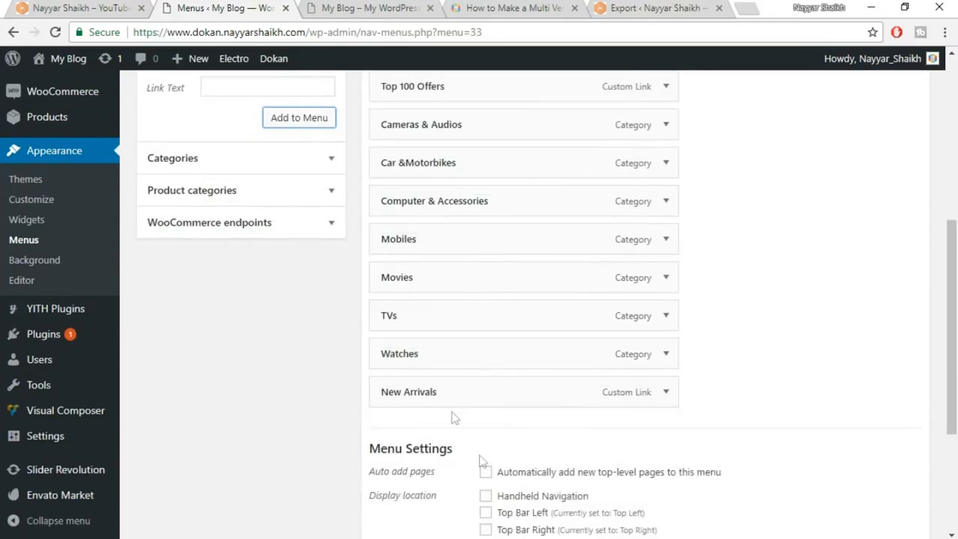
drag(480, 407, 442, 75)
drag(494, 234, 458, 185)
Give Top 100 Offers and New Arrivals the highlight CSS class, then view the storefront
click(666, 147)
click(437, 280)
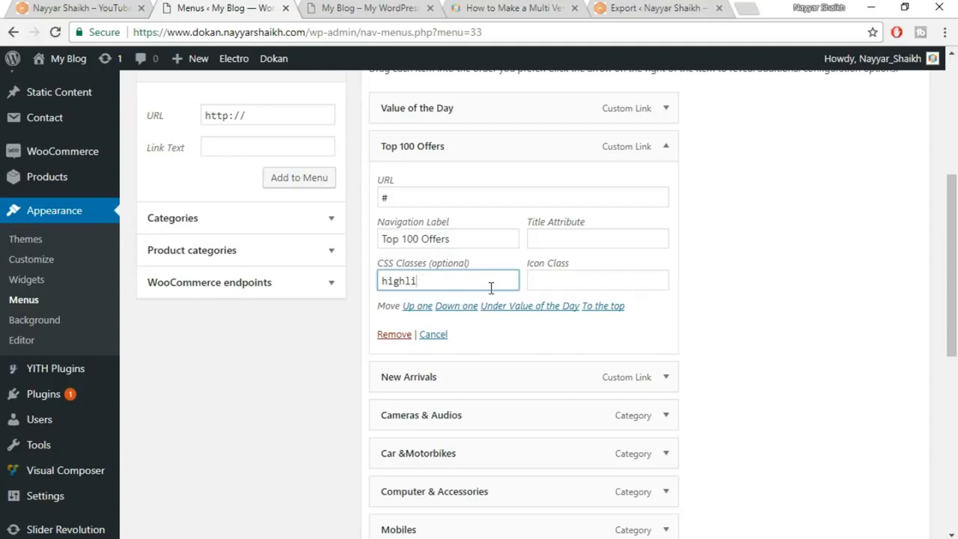
click(666, 148)
click(666, 185)
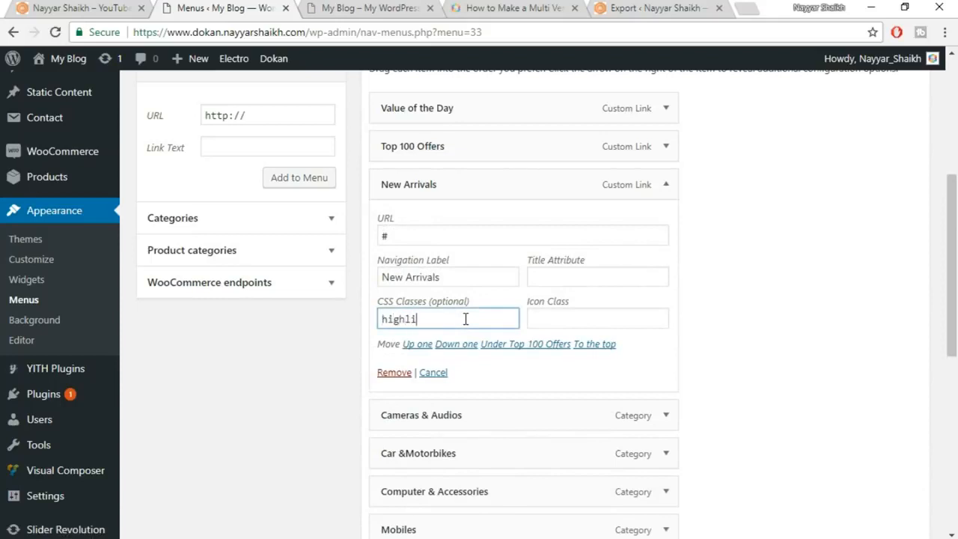
click(665, 185)
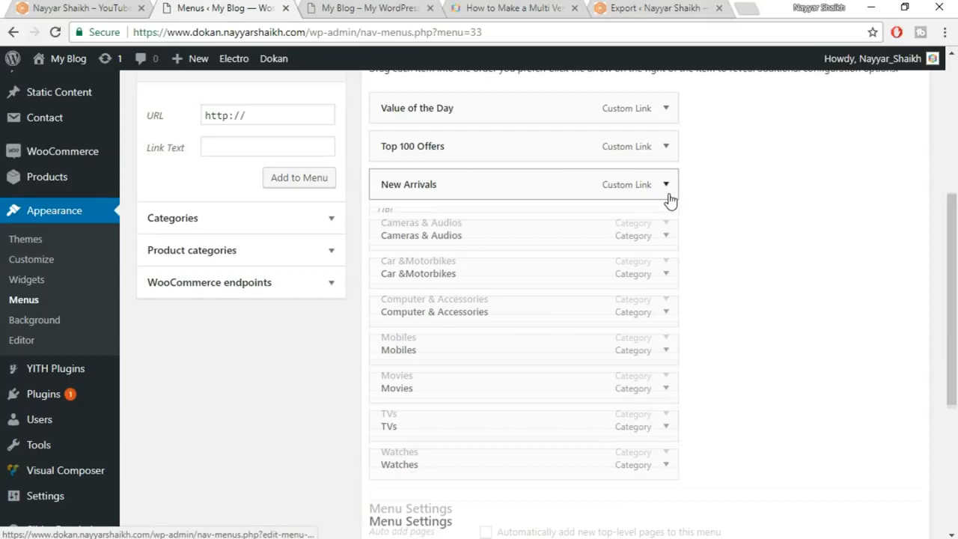
scroll(414, 367, up, 2)
click(75, 8)
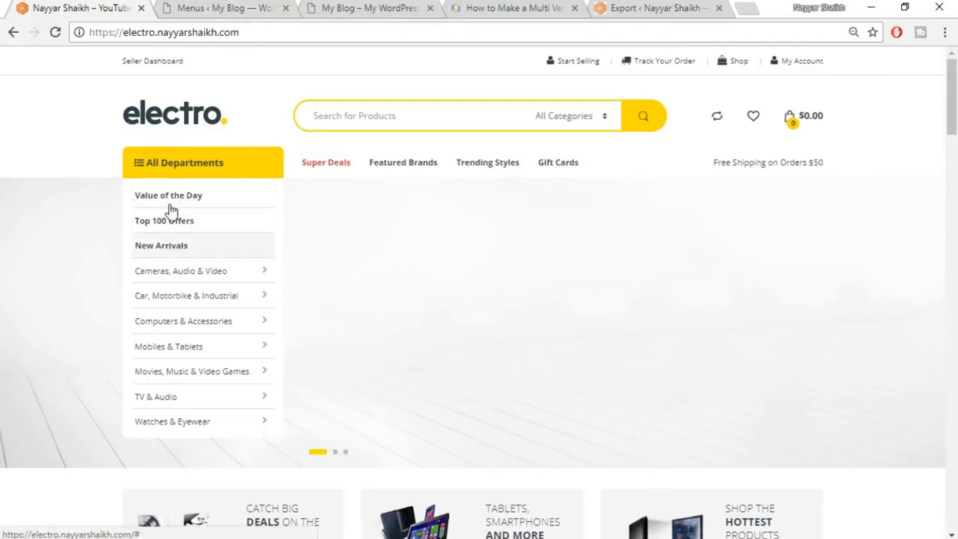
Check the storefront's All Departments list and the Cameras, Audio & Video mega menu, then return to Menus
click(217, 8)
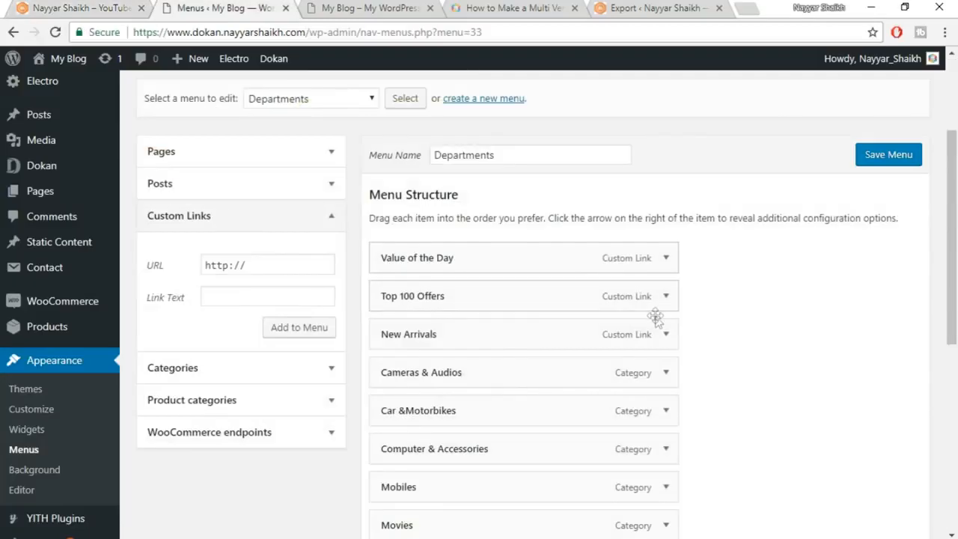
scroll(657, 322, down, 2)
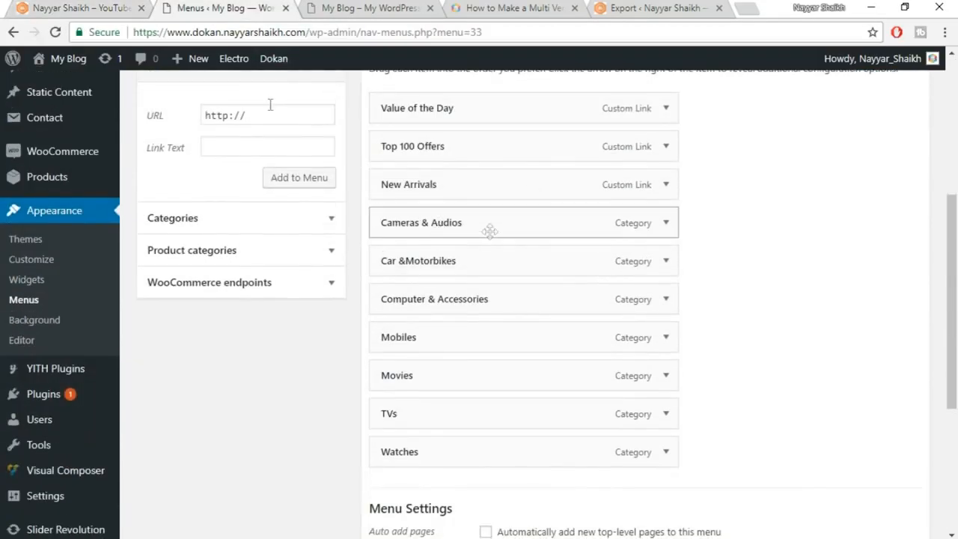
click(113, 8)
mouse_move(259, 274)
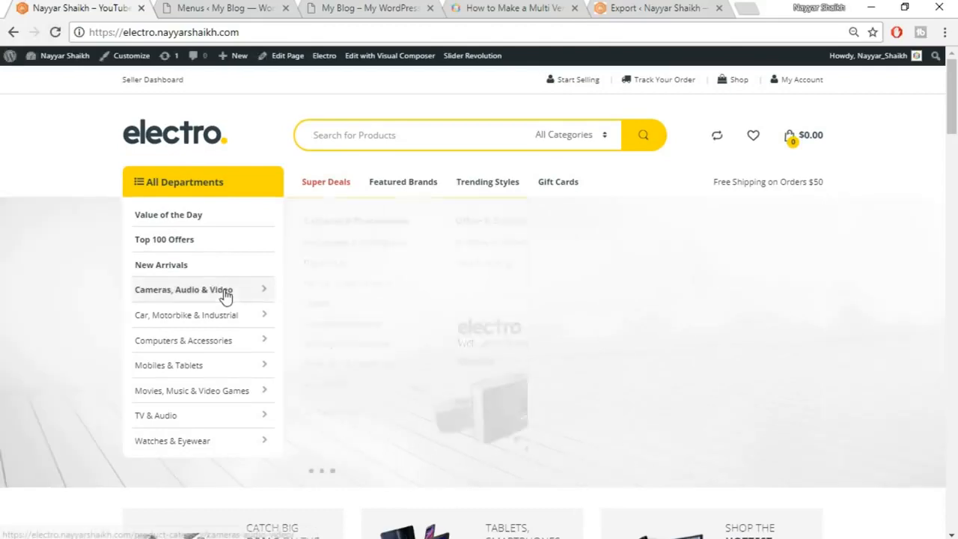
mouse_move(223, 291)
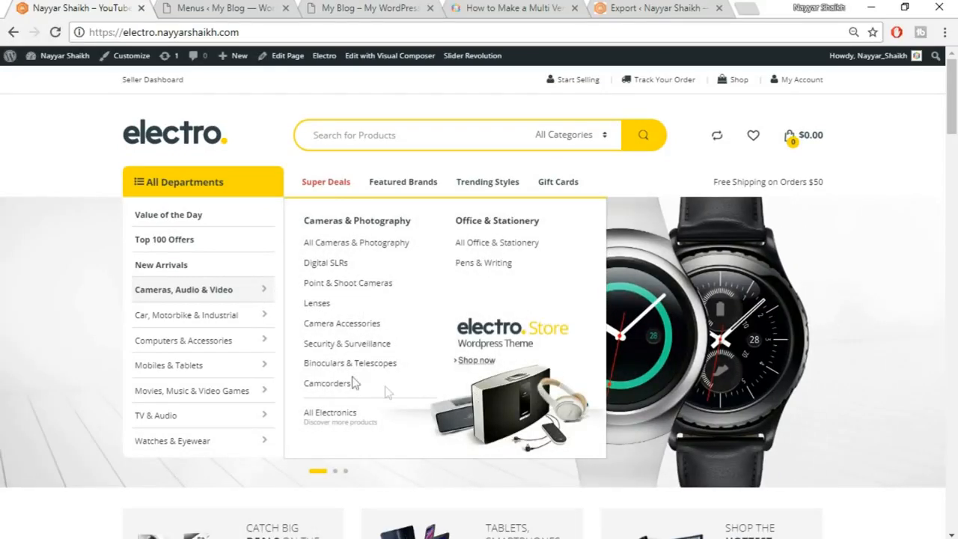
click(201, 8)
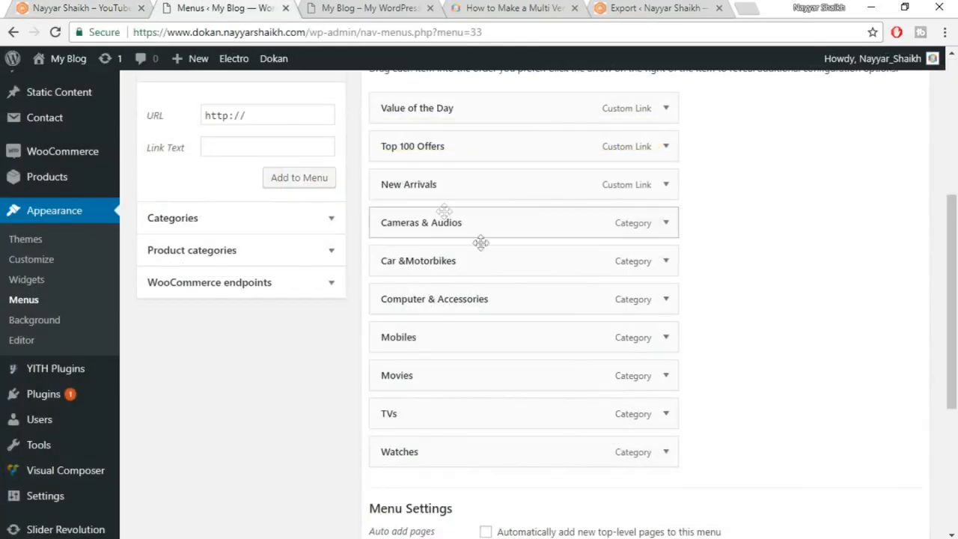
Enable the Static Content Blocks box in Screen Options and expand its list of seven blocks
scroll(342, 166, up, 1)
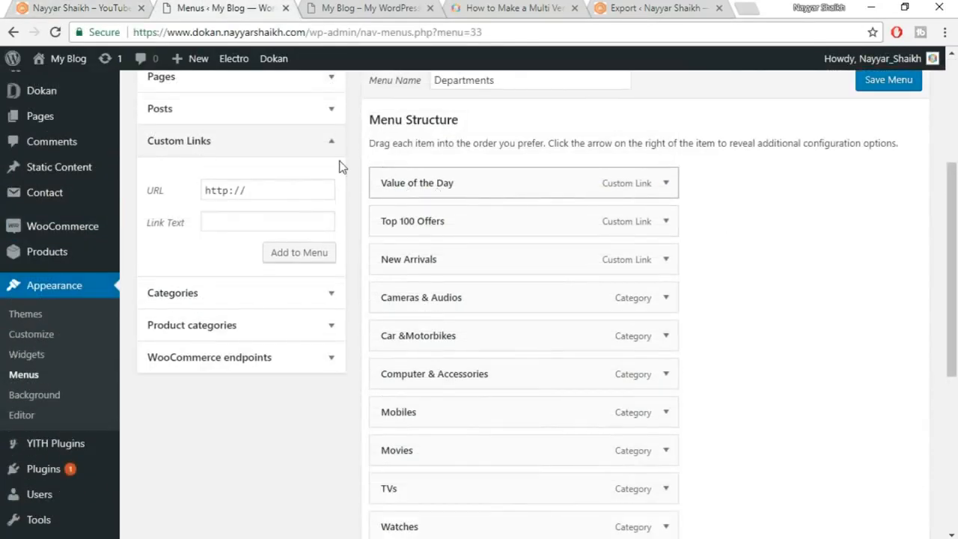
click(337, 147)
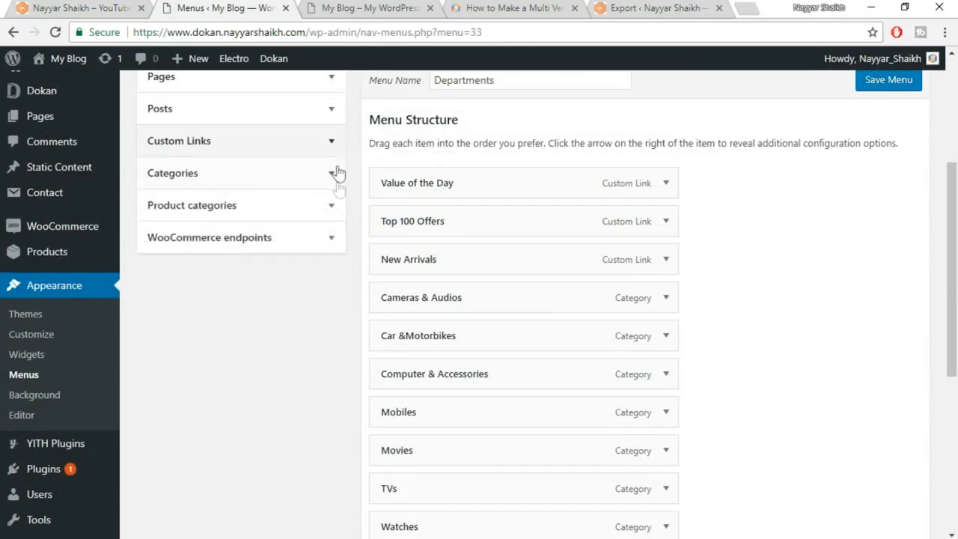
scroll(317, 189, up, 2)
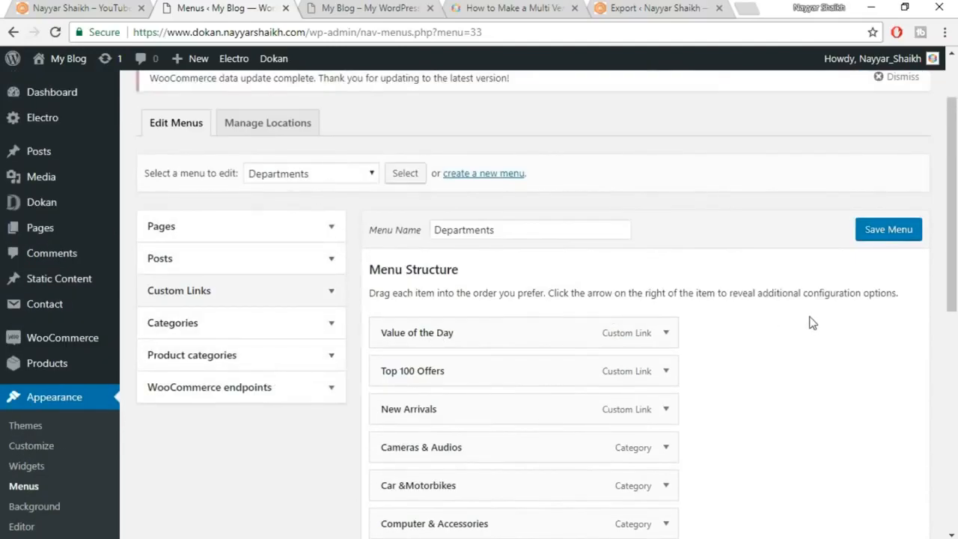
scroll(861, 123, up, 2)
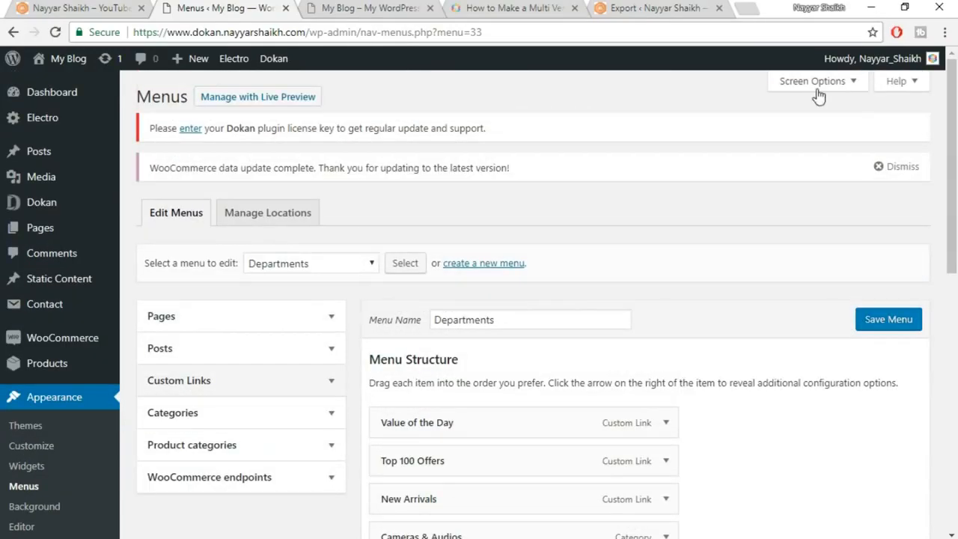
click(816, 85)
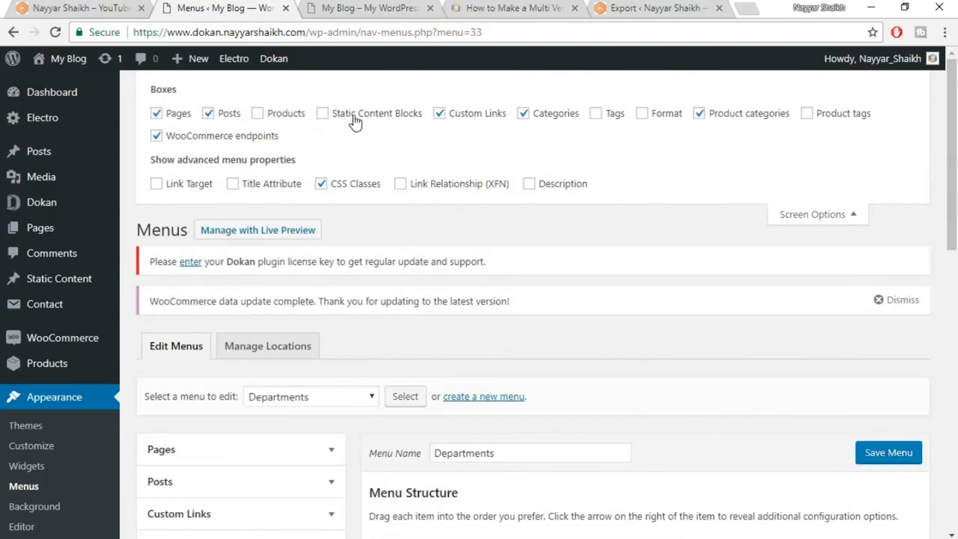
click(841, 222)
scroll(277, 250, down, 2)
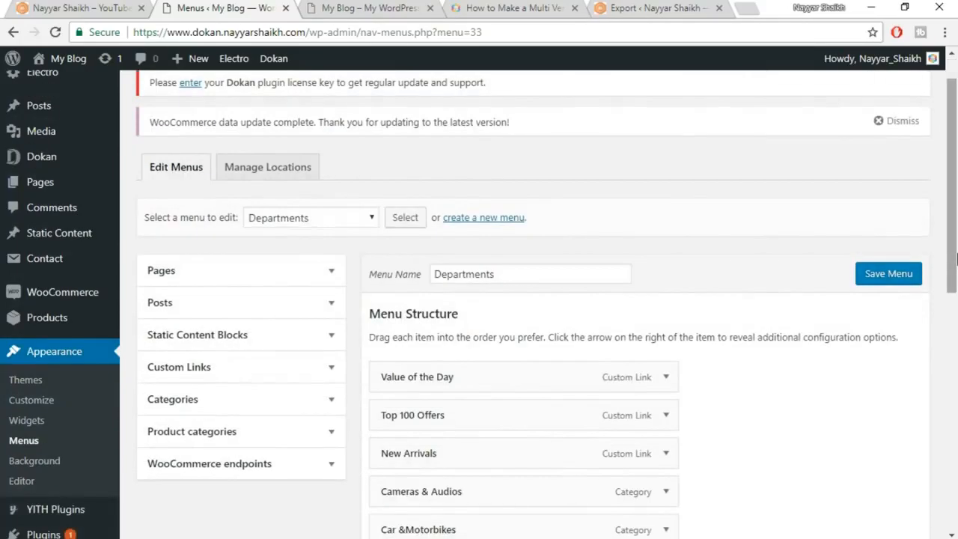
click(313, 234)
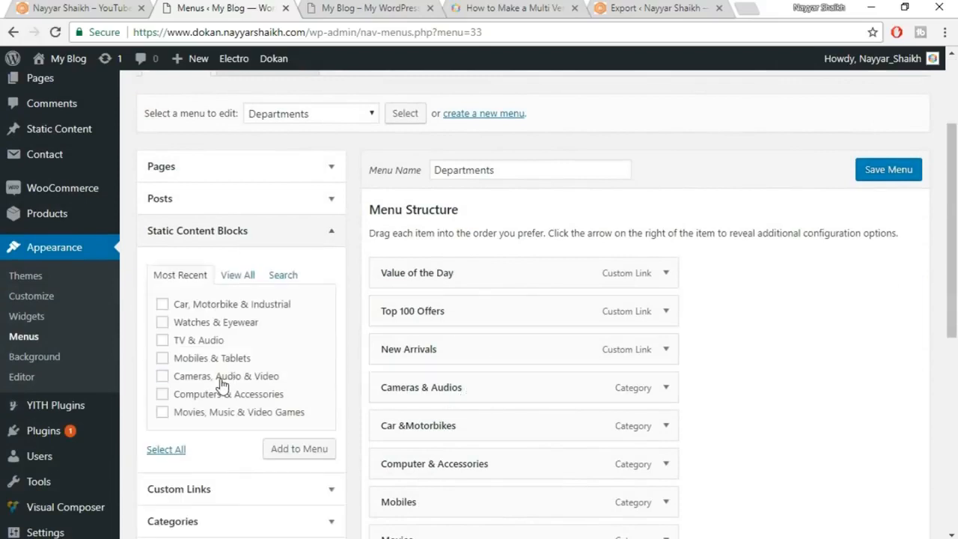
Add the Cameras, Audio & Video static block and nest it under Cameras & Audios
click(308, 455)
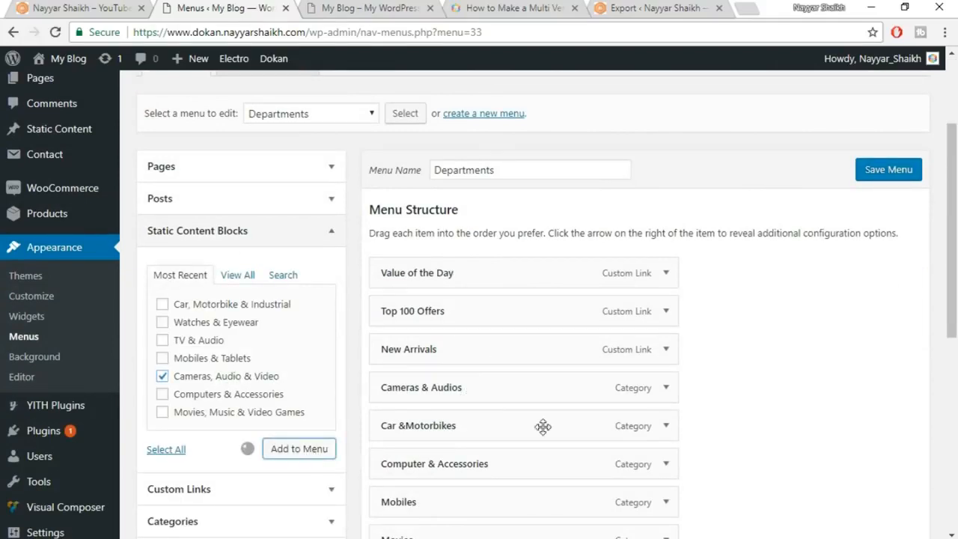
scroll(644, 457, down, 3)
drag(452, 437, 488, 217)
scroll(501, 273, up, 1)
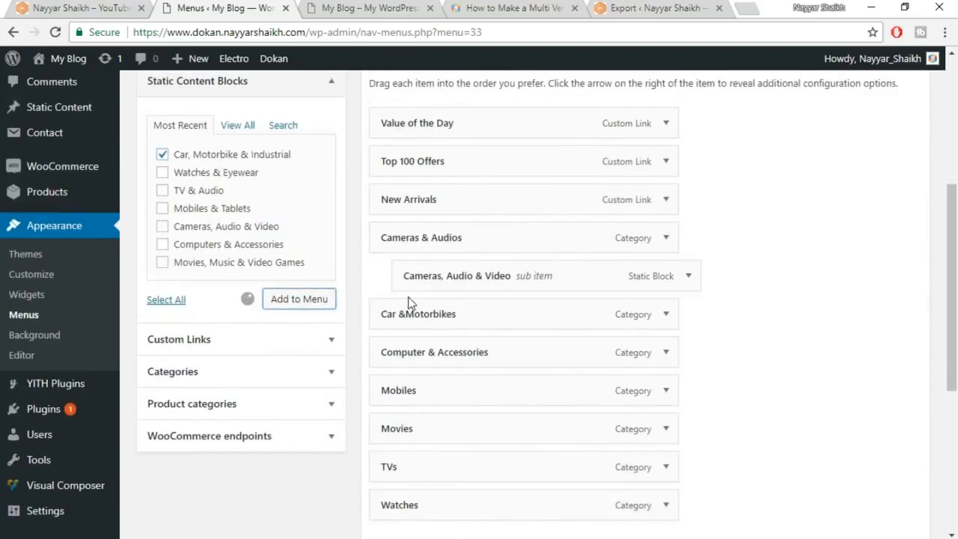
scroll(434, 390, down, 1)
drag(460, 476, 494, 257)
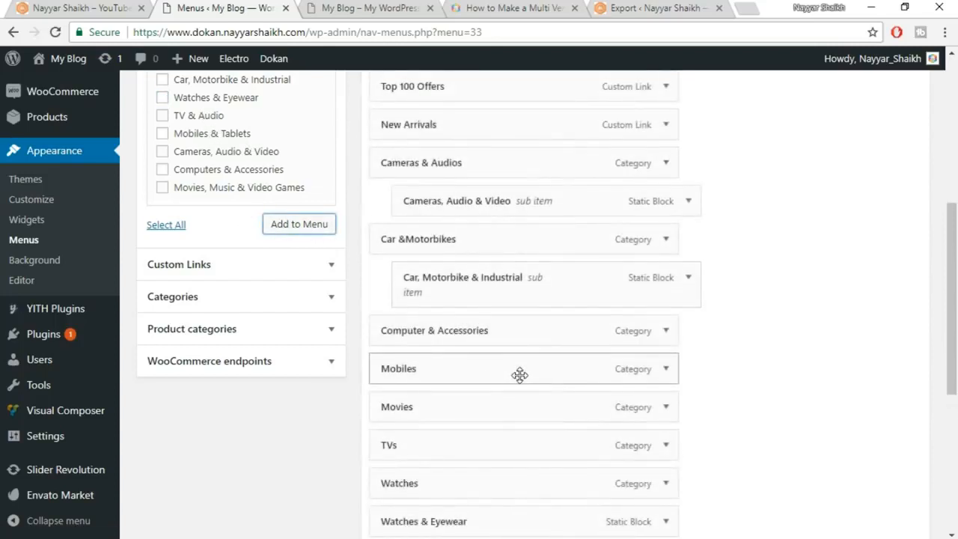
scroll(517, 376, down, 2)
drag(445, 371, 483, 371)
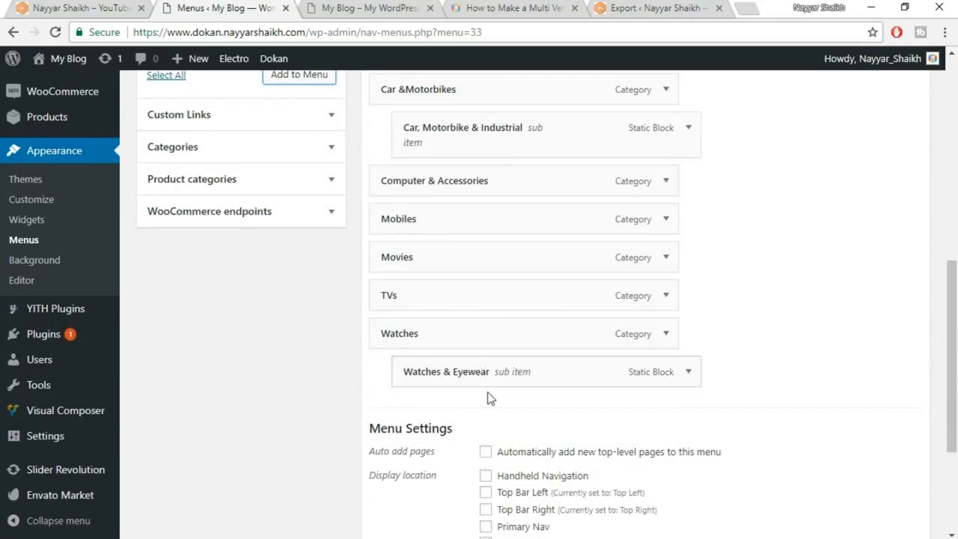
scroll(482, 392, up, 1)
scroll(240, 179, up, 1)
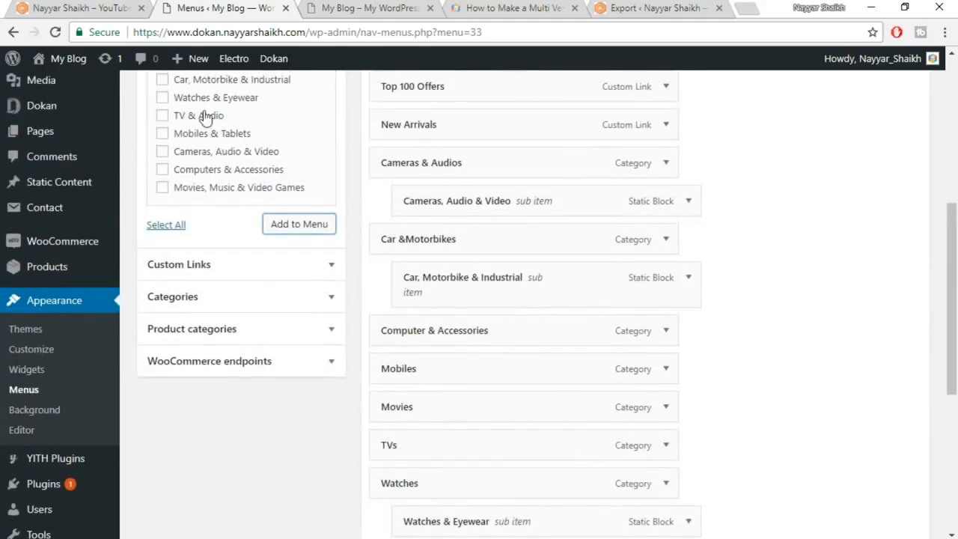
Add TV & Audio and a second Cameras, Audio & Video block, nesting each under its category
click(298, 227)
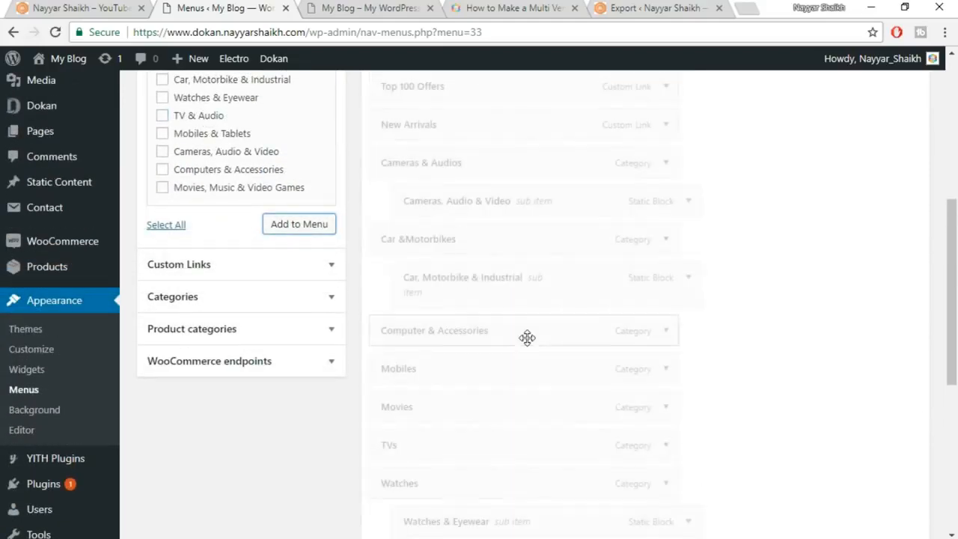
scroll(526, 336, down, 1)
drag(451, 490, 468, 387)
scroll(162, 318, up, 3)
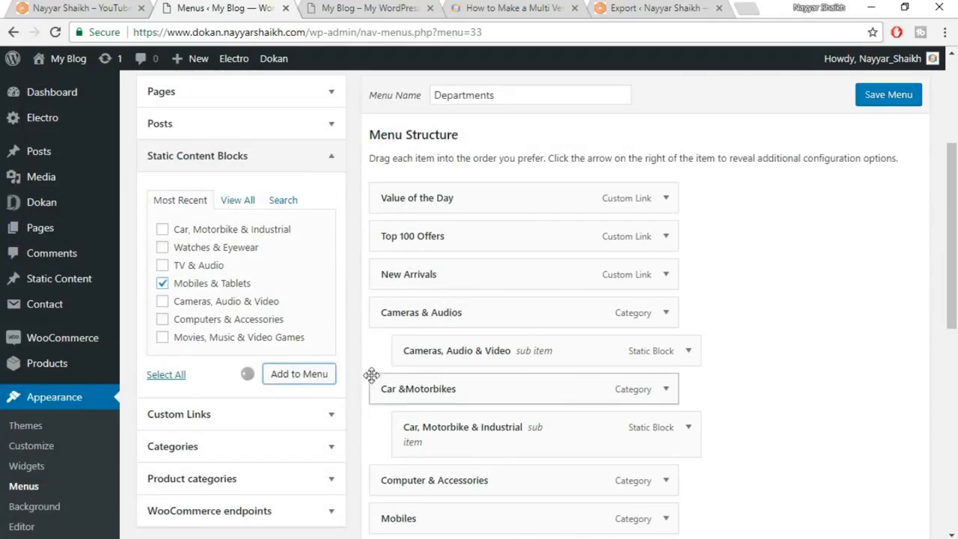
scroll(370, 374, down, 3)
scroll(491, 511, down, 1)
drag(467, 454, 490, 239)
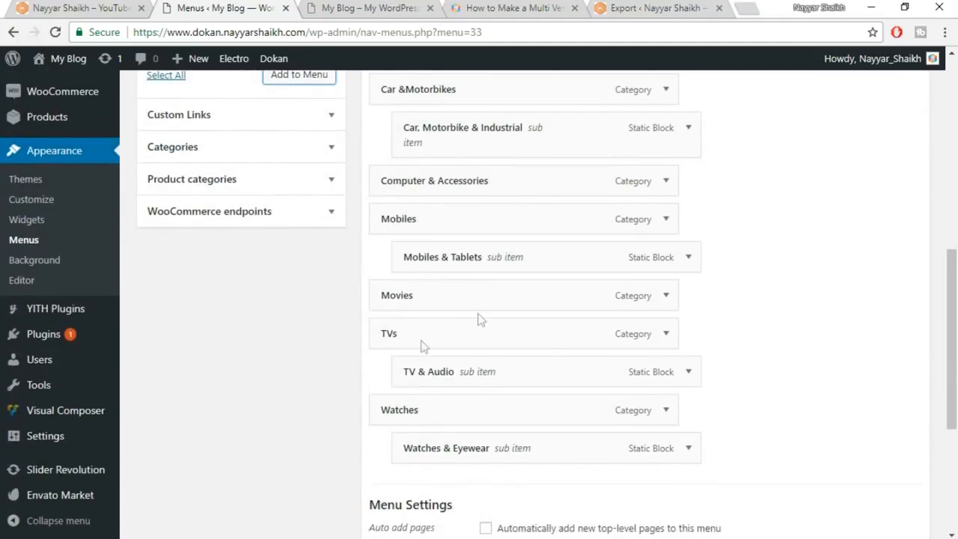
scroll(413, 342, up, 4)
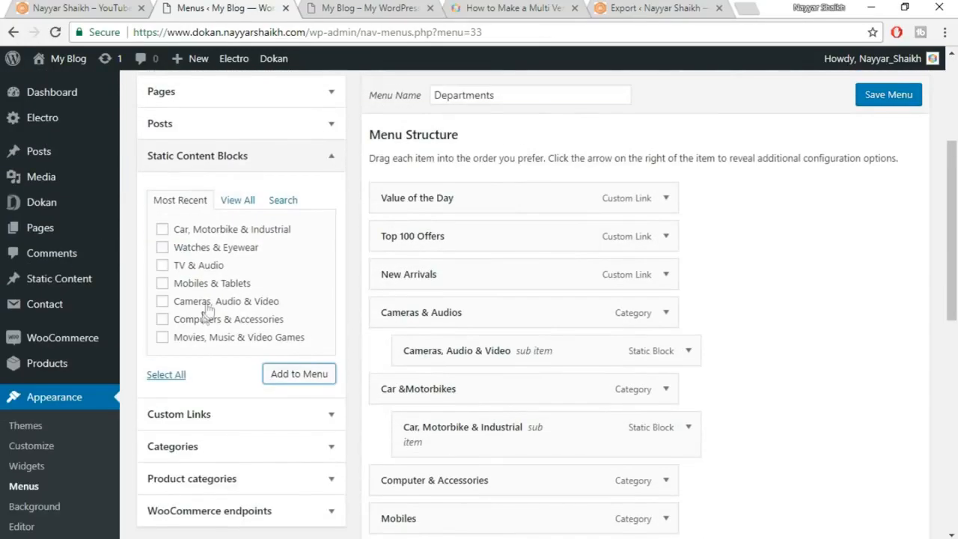
click(314, 376)
scroll(699, 385, down, 4)
scroll(694, 387, down, 1)
drag(481, 409, 509, 119)
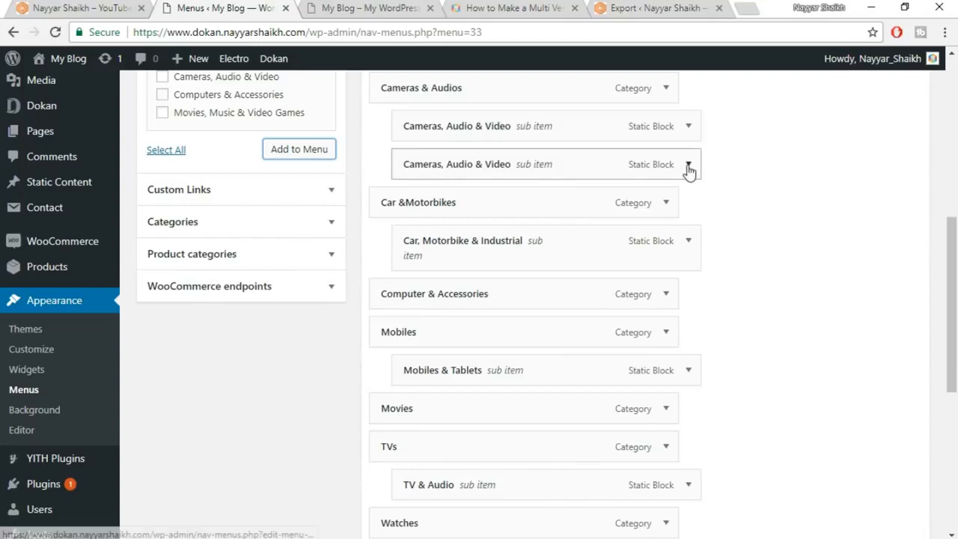
Remove the duplicate Cameras, Audio & Video sub item from the Departments menu
click(689, 165)
click(416, 359)
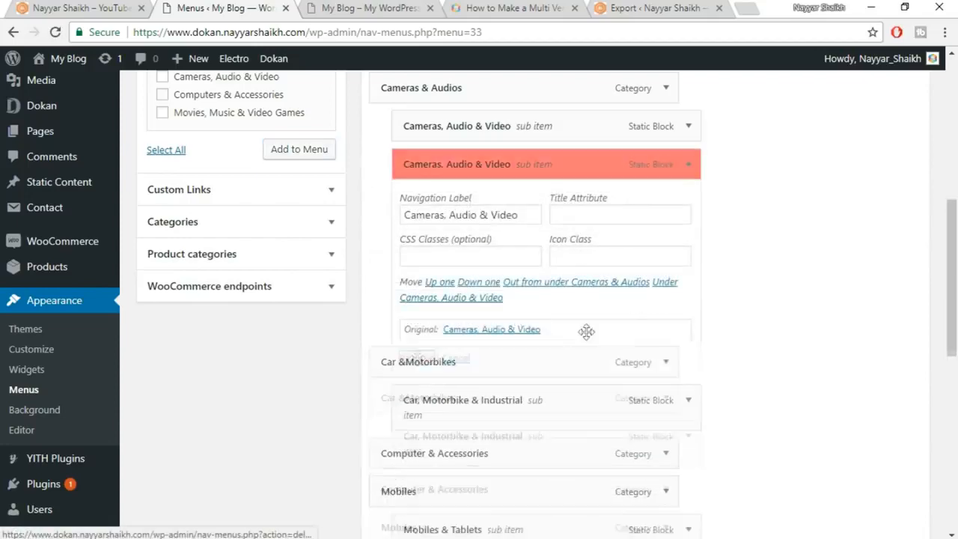
scroll(832, 280, up, 1)
scroll(560, 250, up, 1)
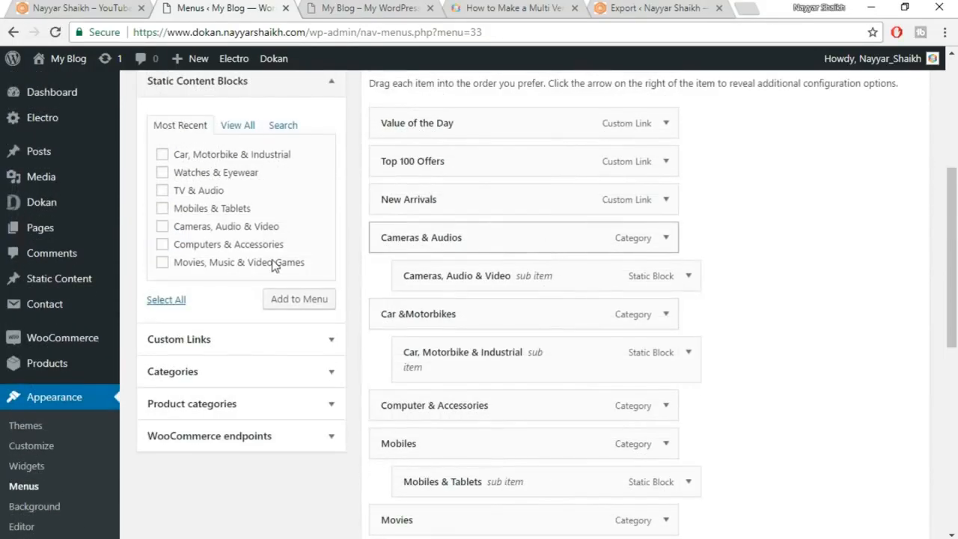
Add the Computers & Accessories block and nest it under Computer & Accessories
click(301, 299)
scroll(909, 331, down, 4)
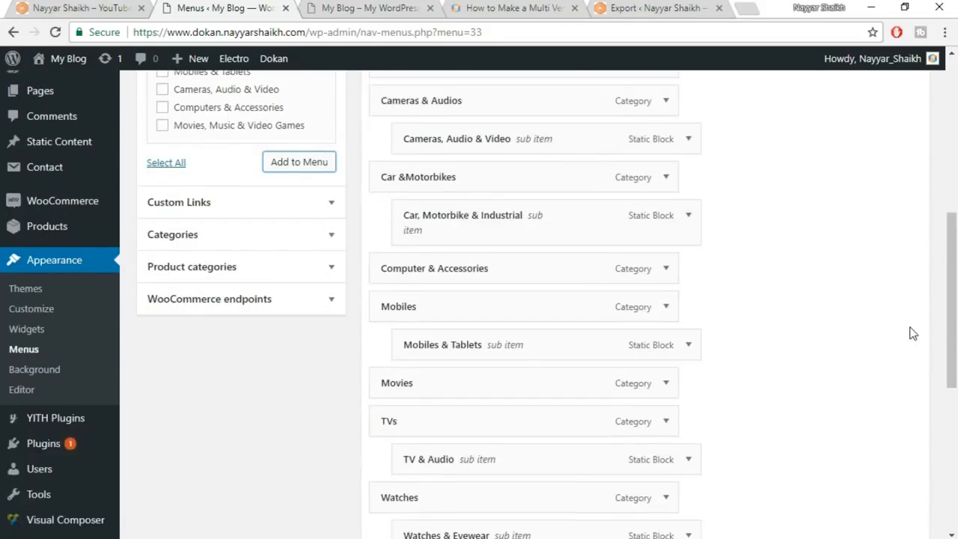
drag(564, 415, 909, 254)
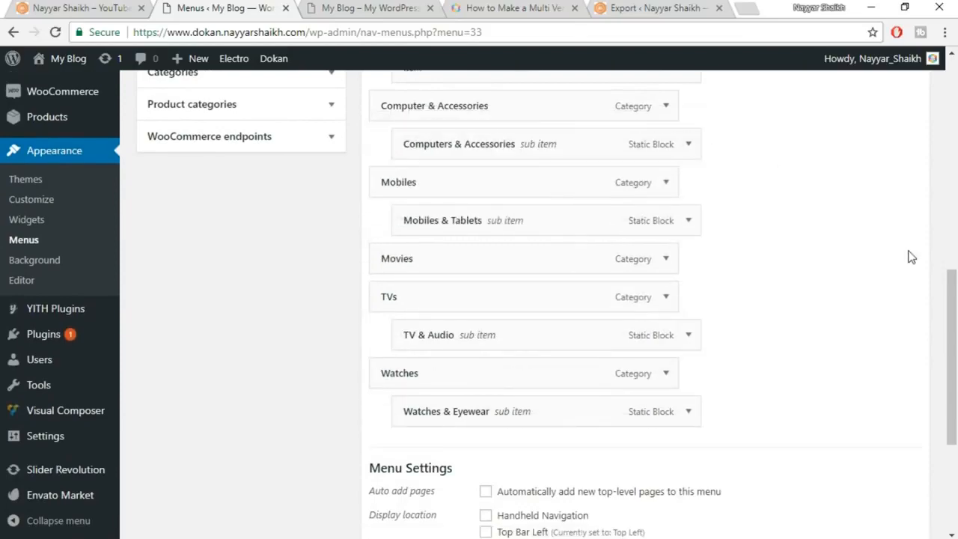
scroll(909, 254, up, 1)
scroll(788, 251, up, 2)
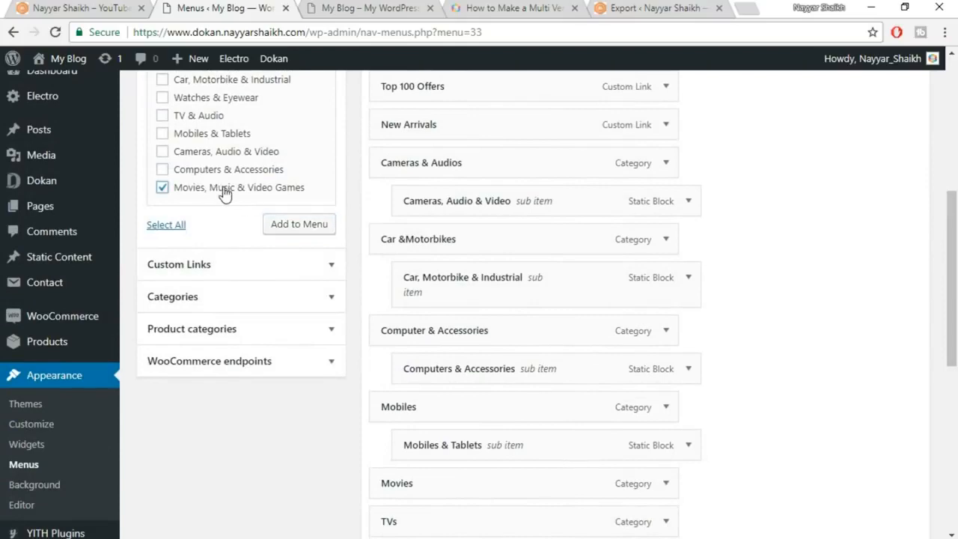
Add the Movies, Music & Video Games block and nest it under its category
click(311, 225)
scroll(772, 385, down, 2)
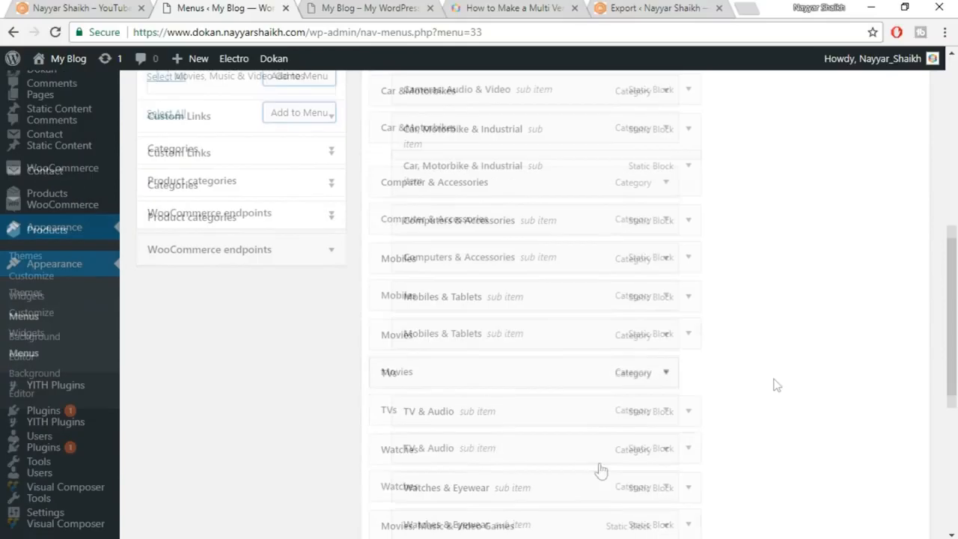
scroll(557, 494, down, 2)
drag(451, 375, 496, 209)
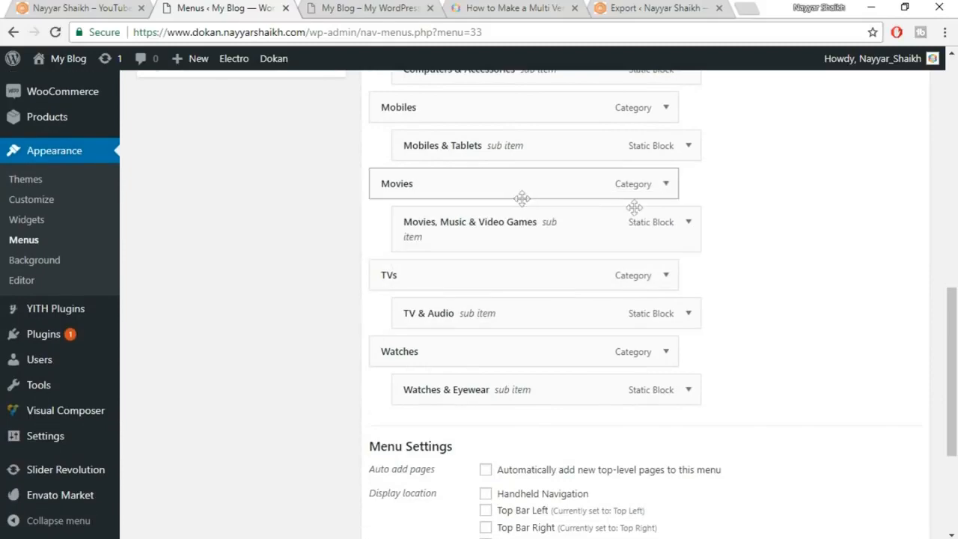
scroll(793, 292, up, 5)
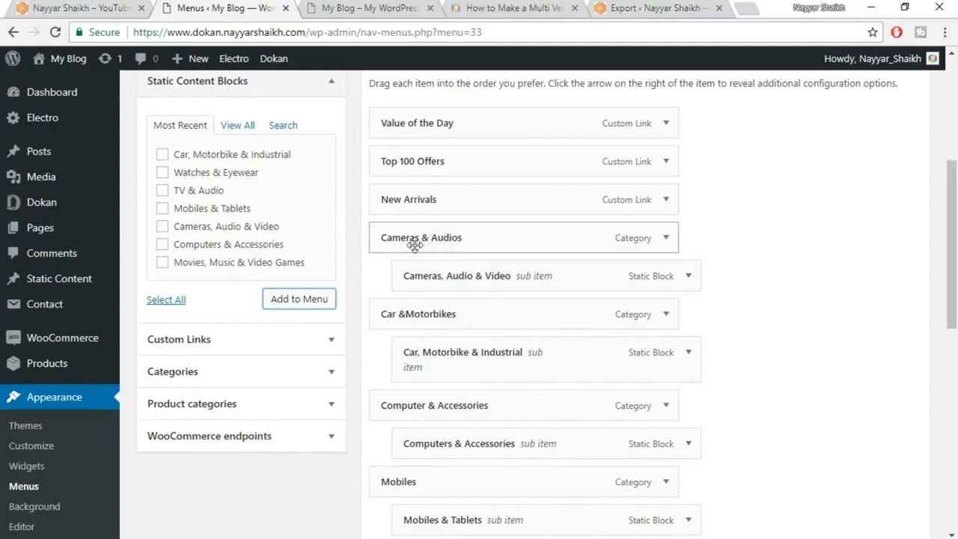
Copy the yamm-tfw value from the Cameras & Audios item's CSS Classes field
click(666, 238)
scroll(794, 262, down, 1)
click(456, 253)
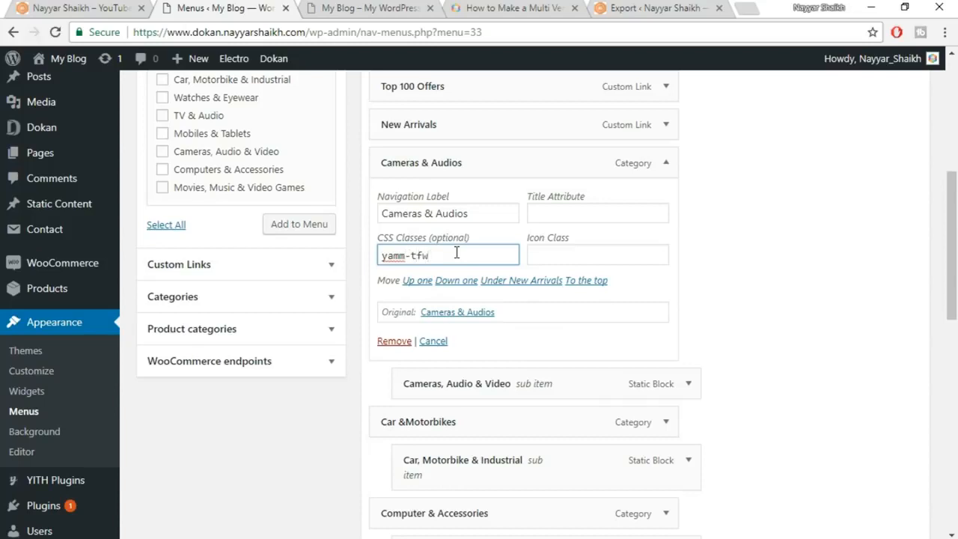
drag(447, 256, 377, 258)
key(ctrl+c)
click(679, 169)
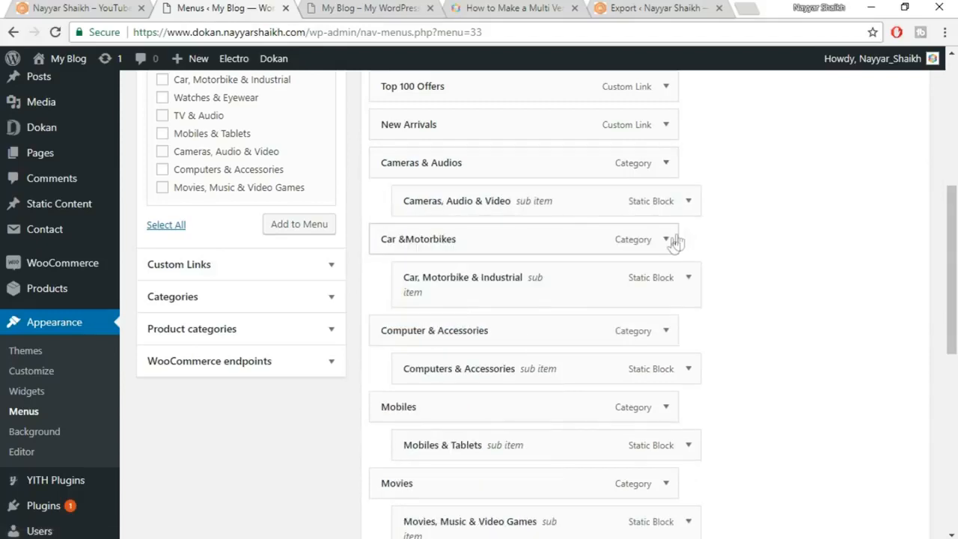
Give Car & Motorbikes and Computer & Accessories the yamm-tfw CSS class
click(676, 241)
scroll(674, 247, down, 1)
text(yamm-tfw)
click(674, 165)
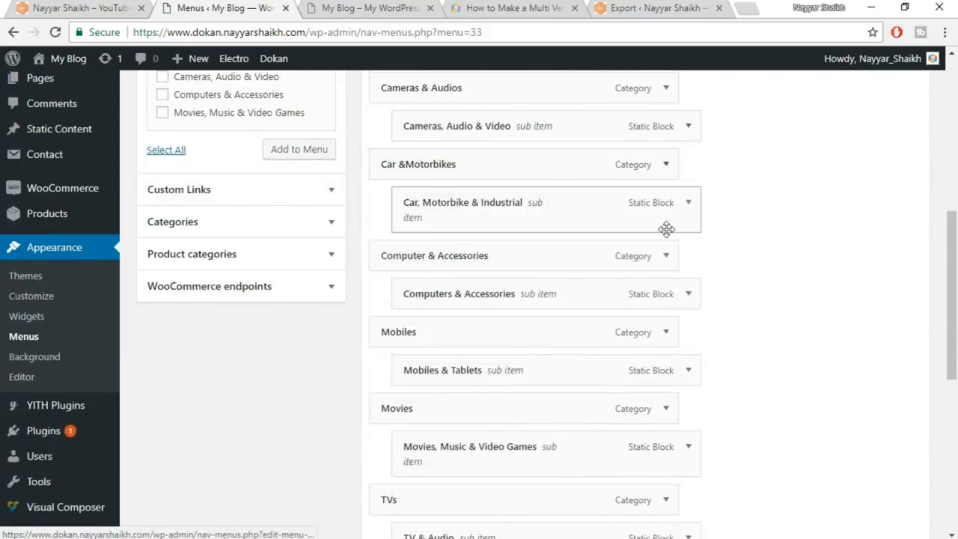
click(676, 261)
click(412, 352)
key(ctrl+v)
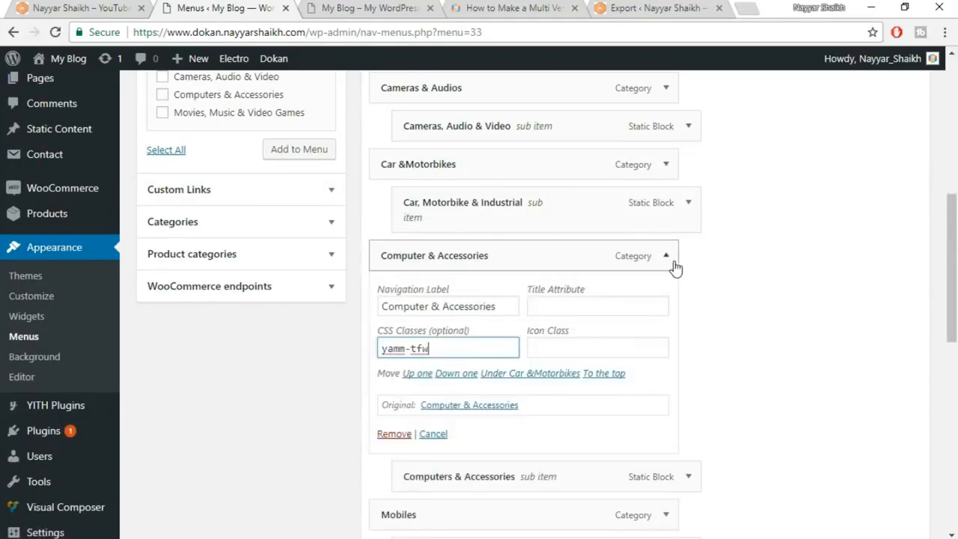
click(673, 257)
Paste yamm-tfw into the Mobiles item's CSS classes
scroll(676, 265, down, 2)
click(683, 225)
click(683, 225)
click(664, 184)
key(ctrl+v)
click(665, 183)
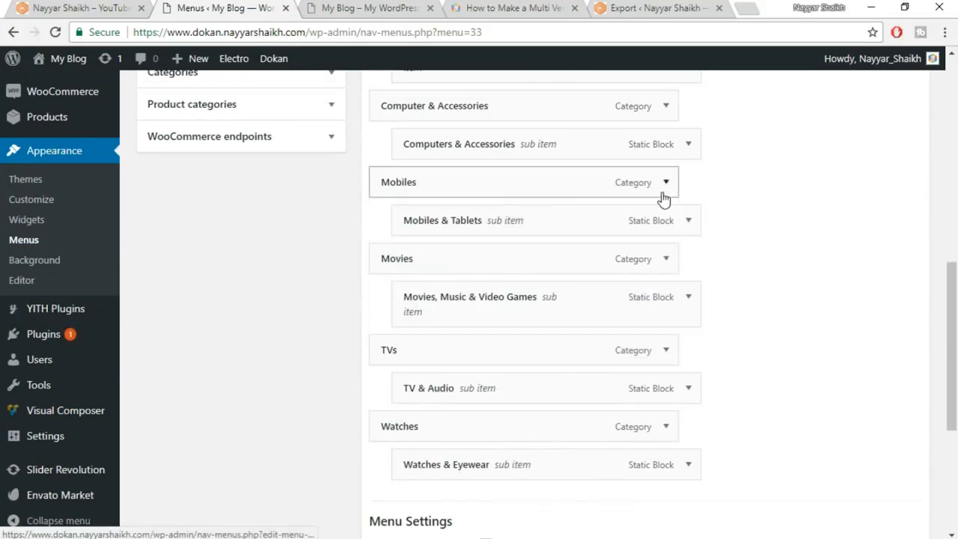
Recheck the Movies, Car & Motorbikes, Computer & Accessories and TVs item settings
click(663, 261)
click(665, 258)
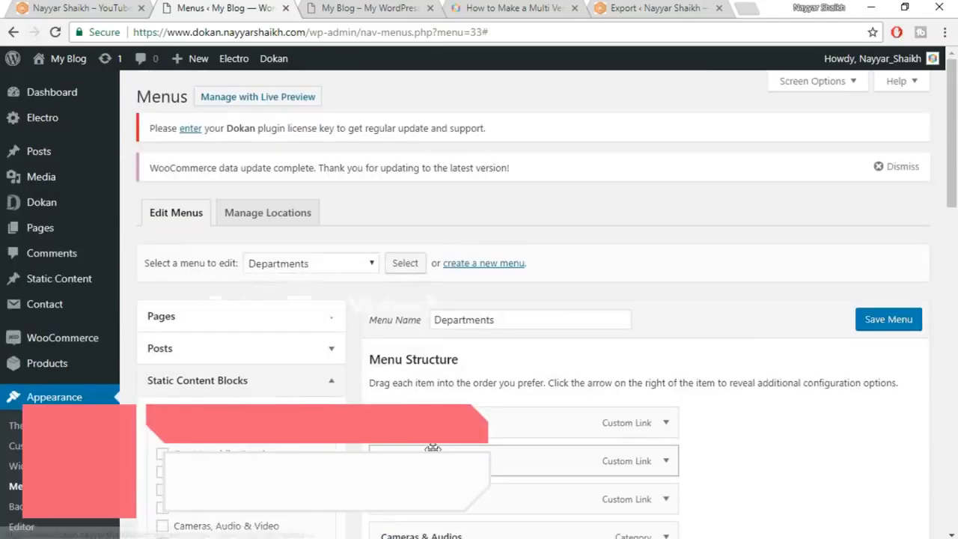
scroll(433, 450, down, 6)
click(665, 167)
click(666, 167)
click(668, 258)
click(667, 257)
scroll(668, 258, down, 2)
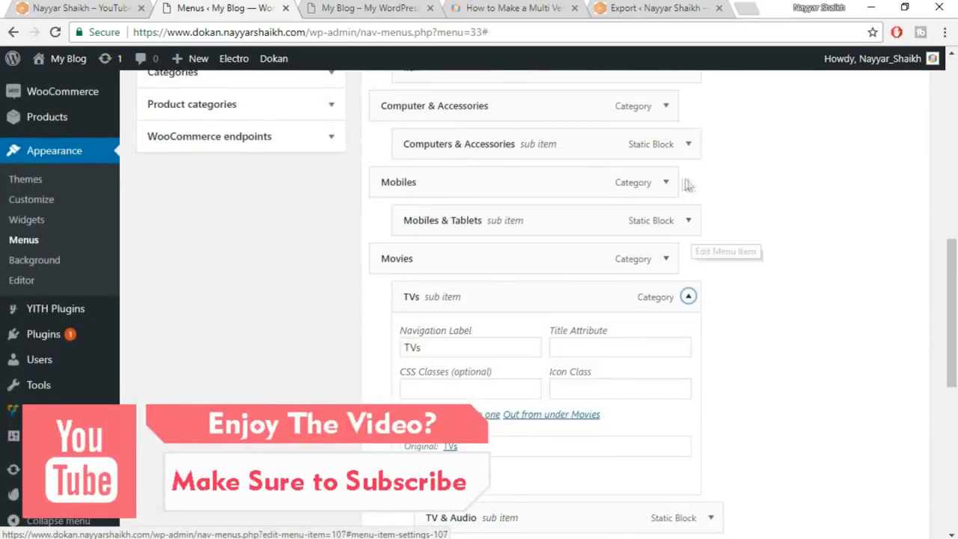
click(666, 259)
click(666, 259)
click(689, 296)
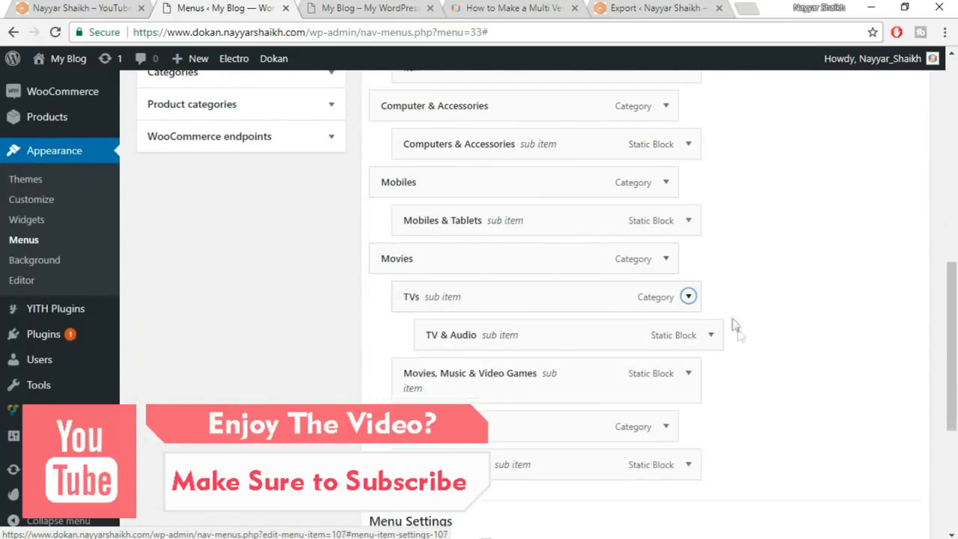
scroll(708, 349, down, 1)
Move Movies, Music & Video Games above TVs, make TVs top-level with class yamm-tfw
drag(479, 316, 479, 216)
drag(479, 277, 454, 277)
click(666, 276)
click(449, 368)
key(ctrl+v)
click(666, 276)
Give the Watches item the yamm-tfw CSS class, then view the storefront
click(666, 346)
scroll(672, 359, down, 1)
click(466, 367)
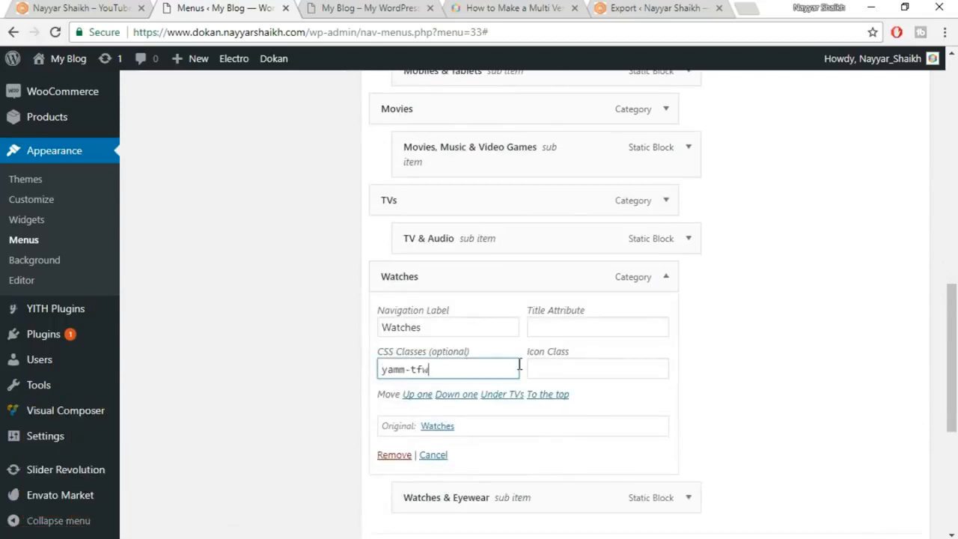
click(666, 277)
scroll(884, 321, down, 2)
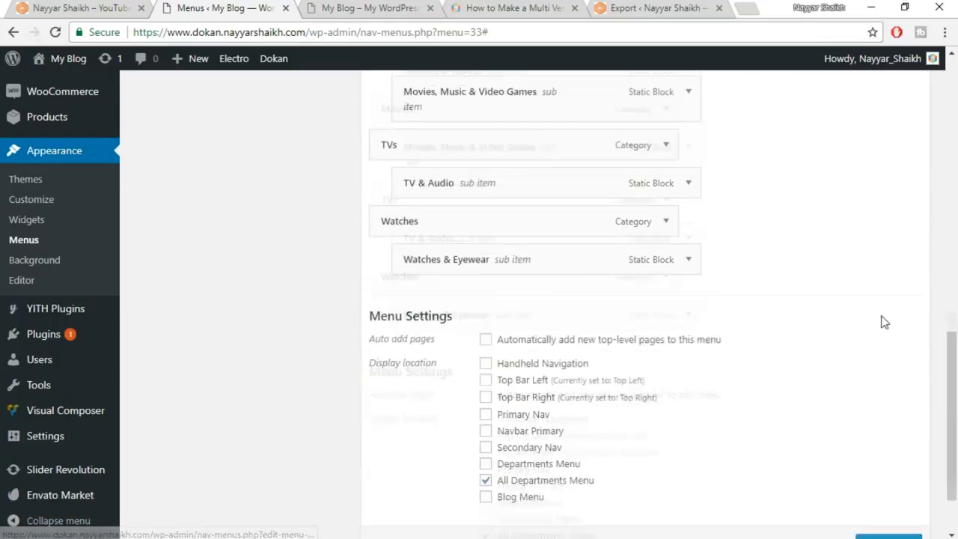
scroll(906, 393, up, 12)
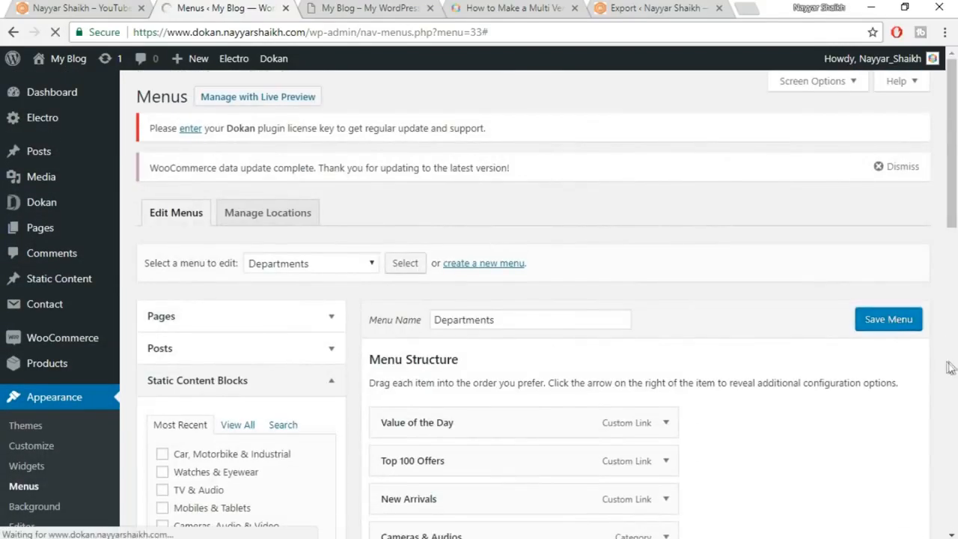
click(369, 6)
Reload the storefront and check its Shop By Department menu
click(372, 35)
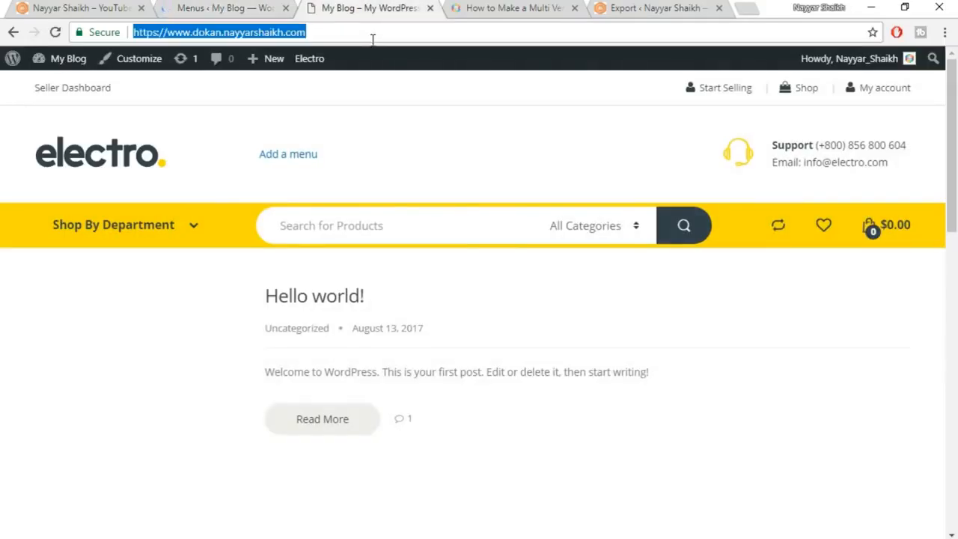
key(Return)
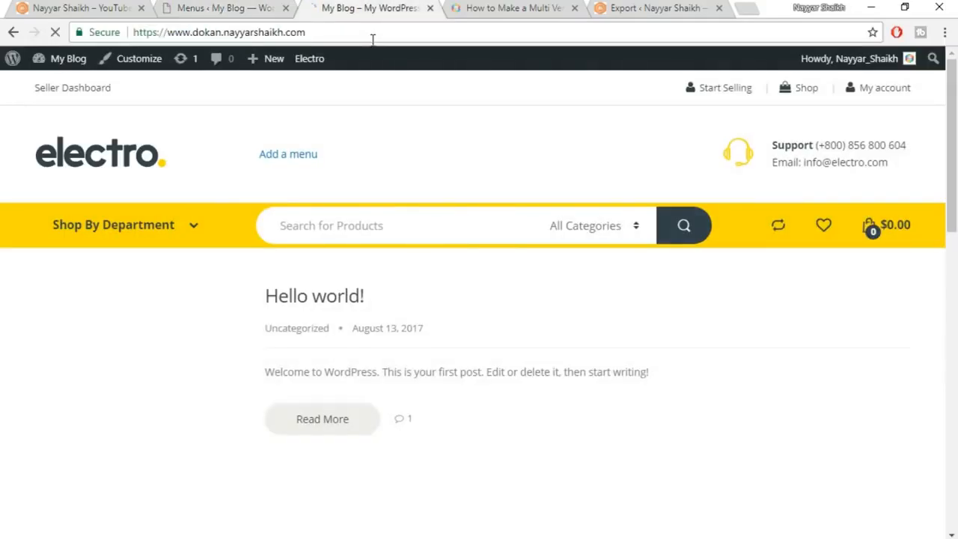
scroll(514, 127, down, 1)
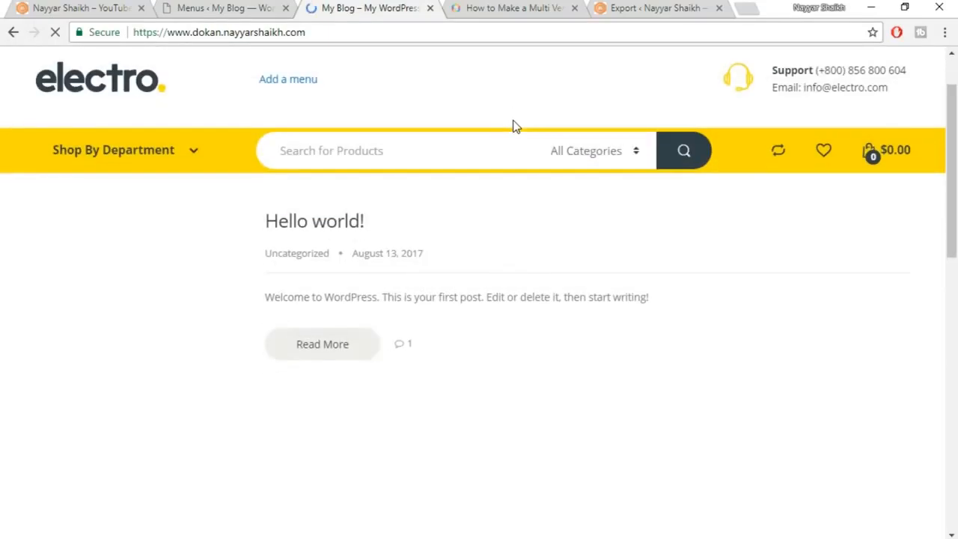
click(157, 162)
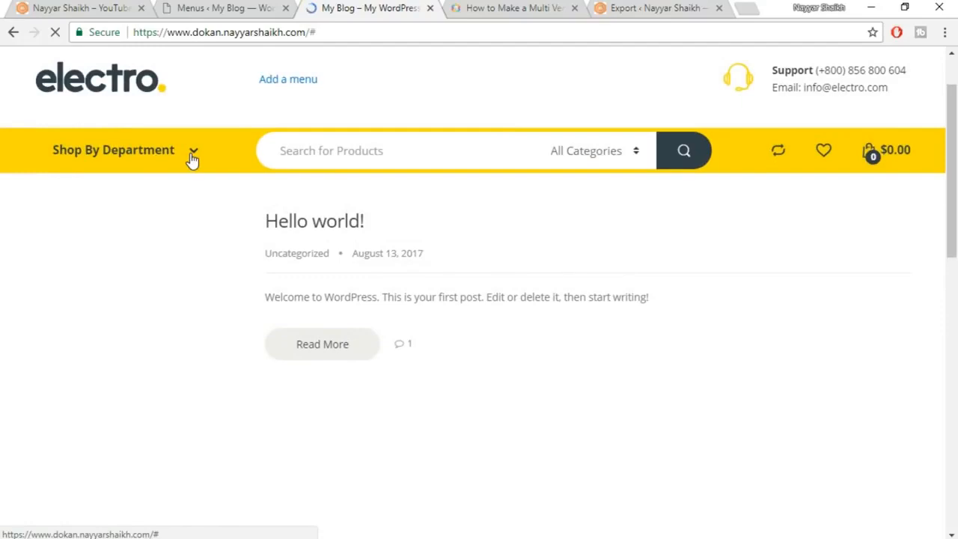
scroll(378, 179, up, 1)
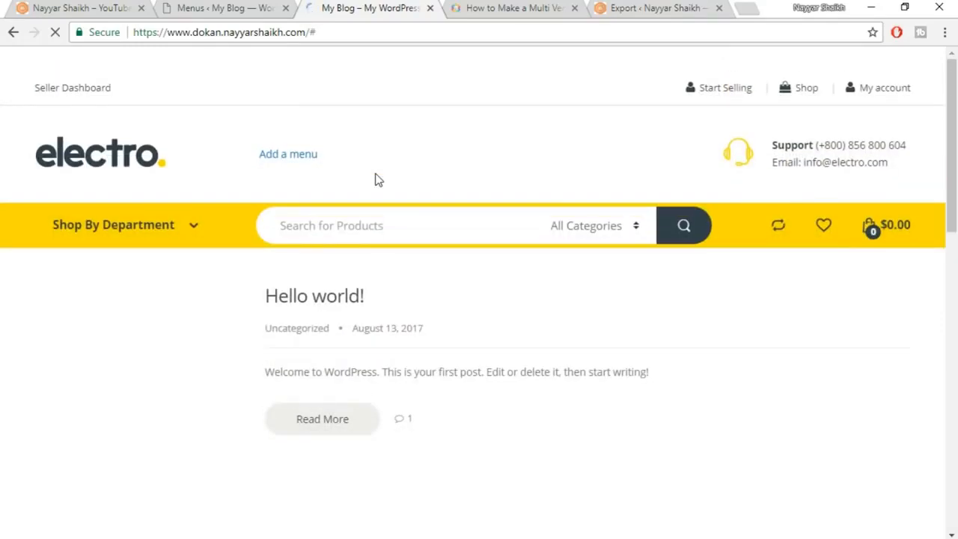
Assign the Departments menu to the Departments Menu location and save it
click(241, 7)
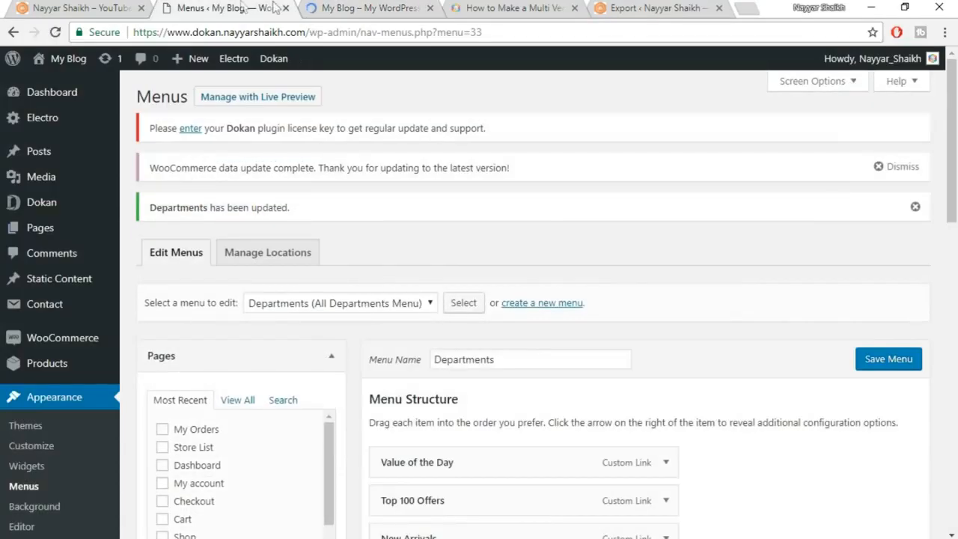
scroll(566, 197, down, 12)
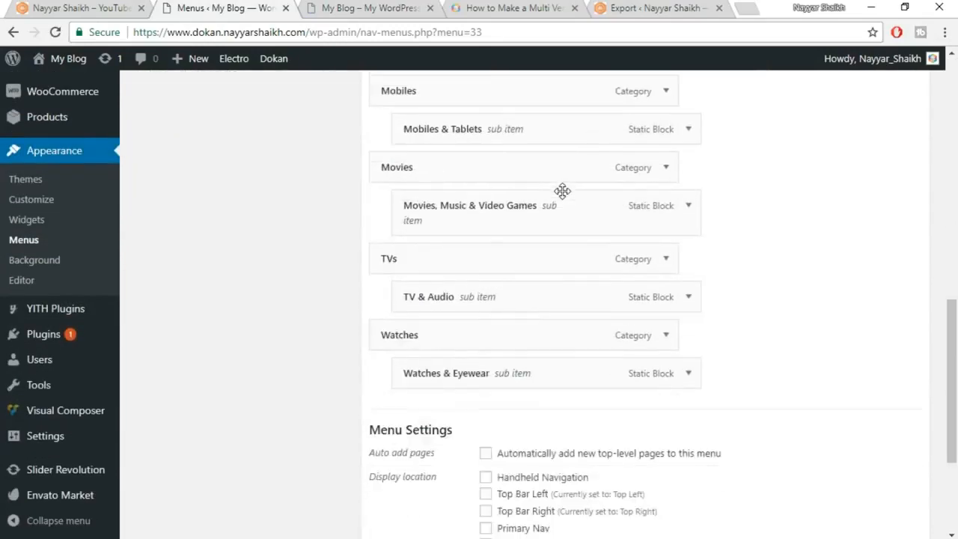
click(517, 380)
click(886, 463)
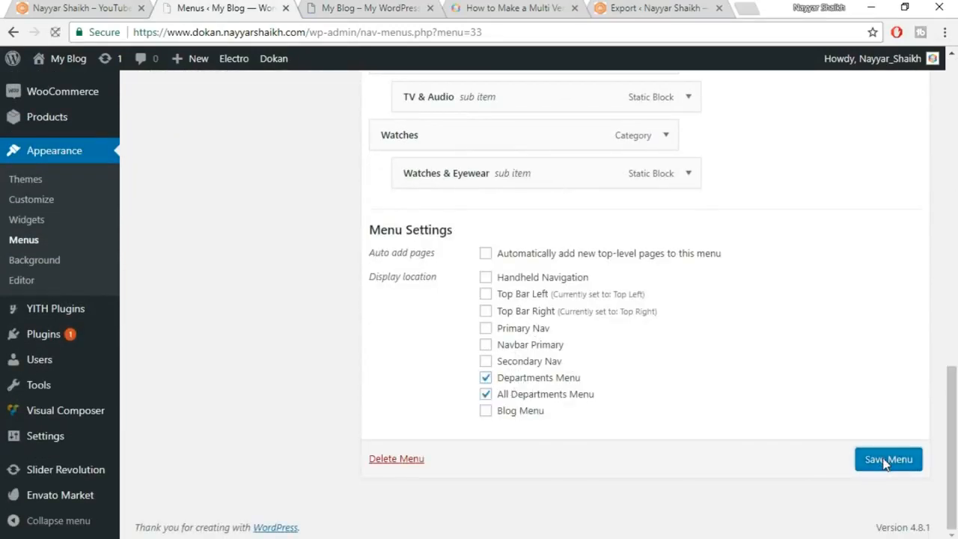
click(404, 9)
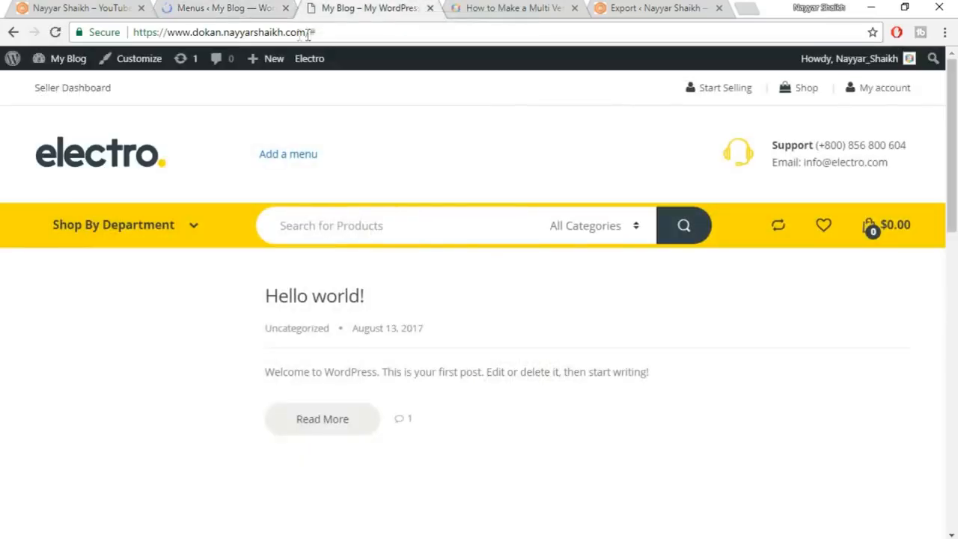
key(BackSpace)
key(Return)
click(197, 231)
scroll(197, 235, down, 2)
mouse_move(189, 215)
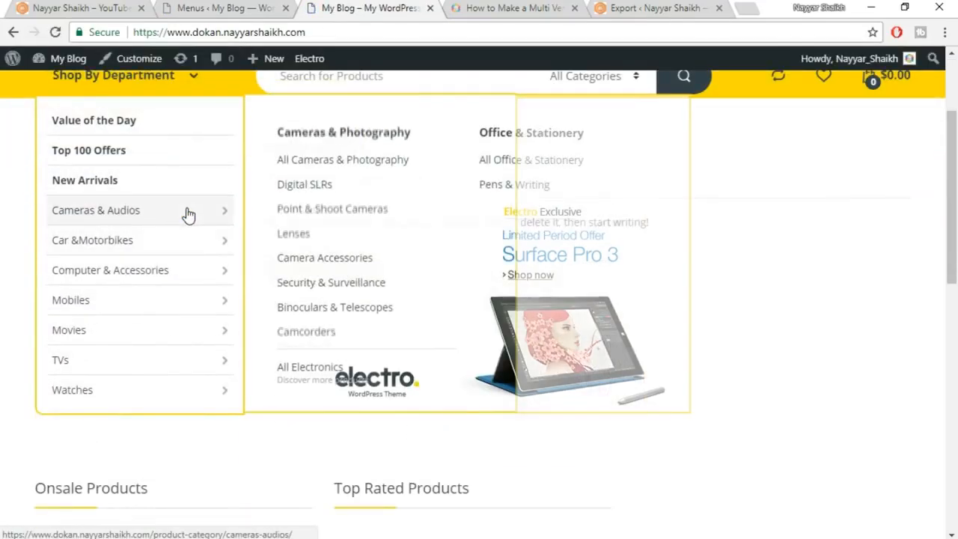
mouse_move(164, 372)
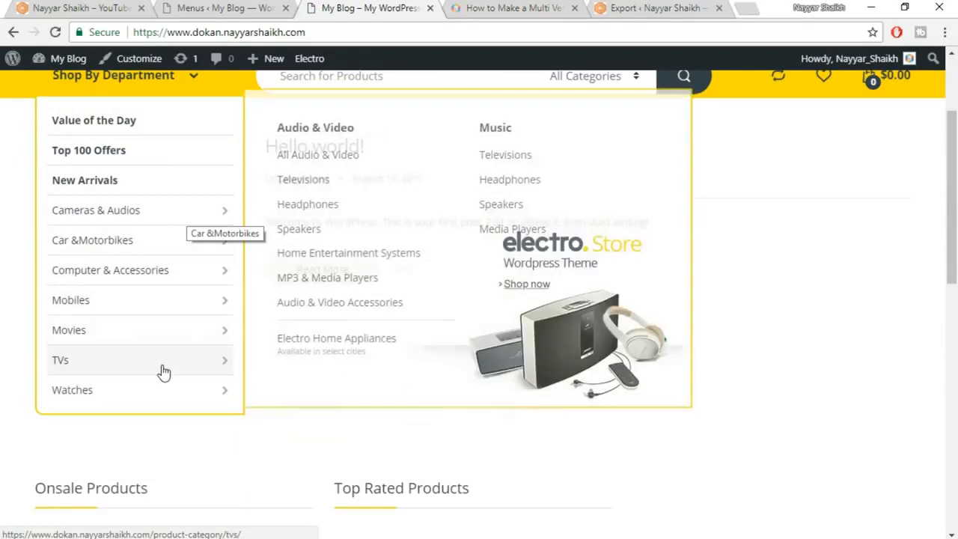
scroll(679, 265, up, 2)
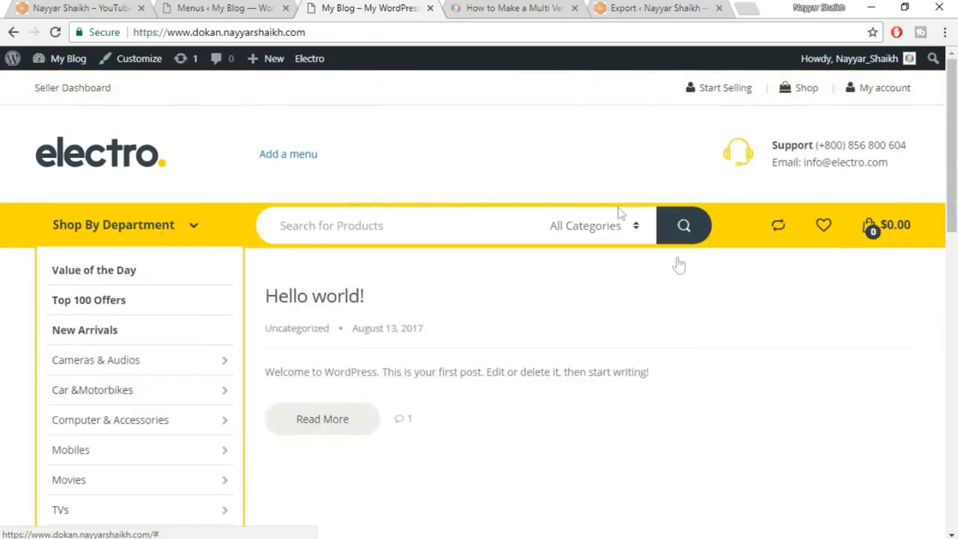
click(740, 331)
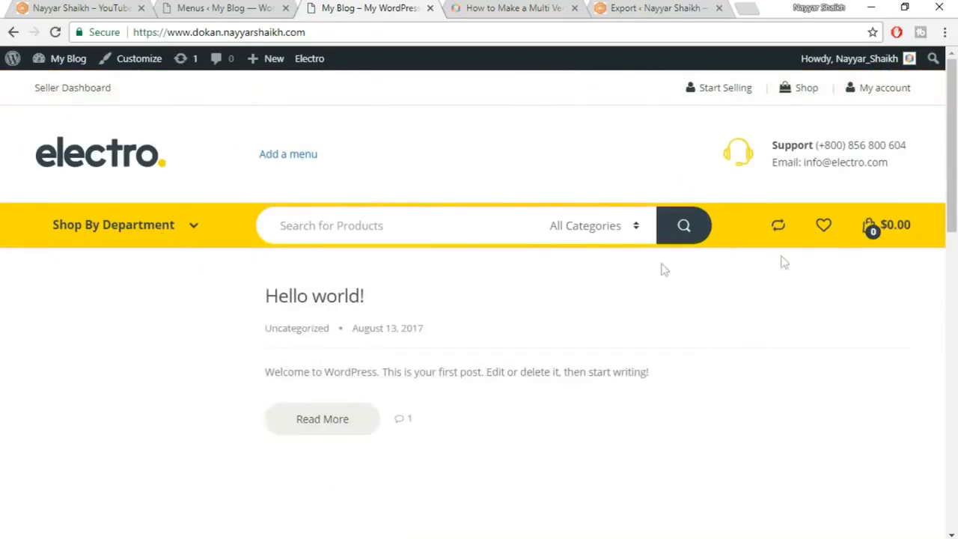
click(64, 6)
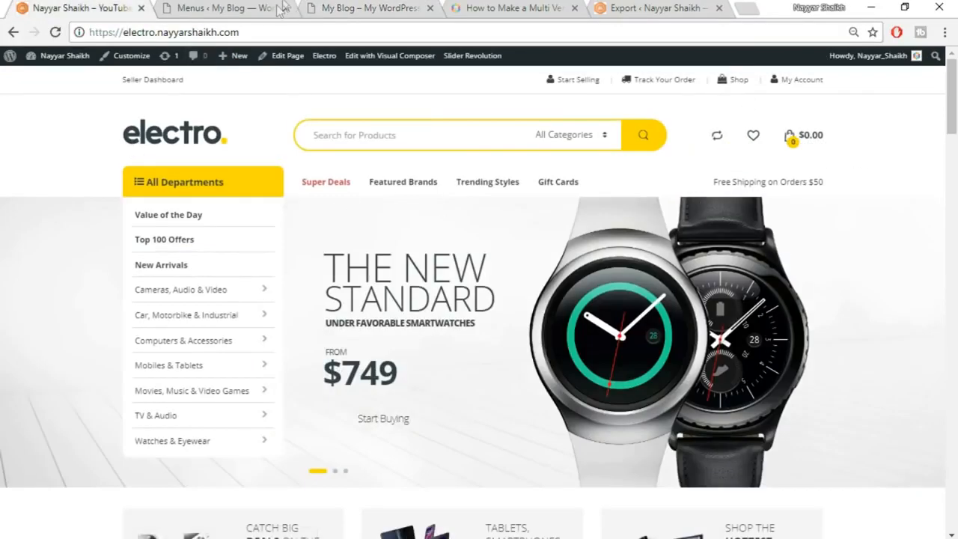
click(359, 8)
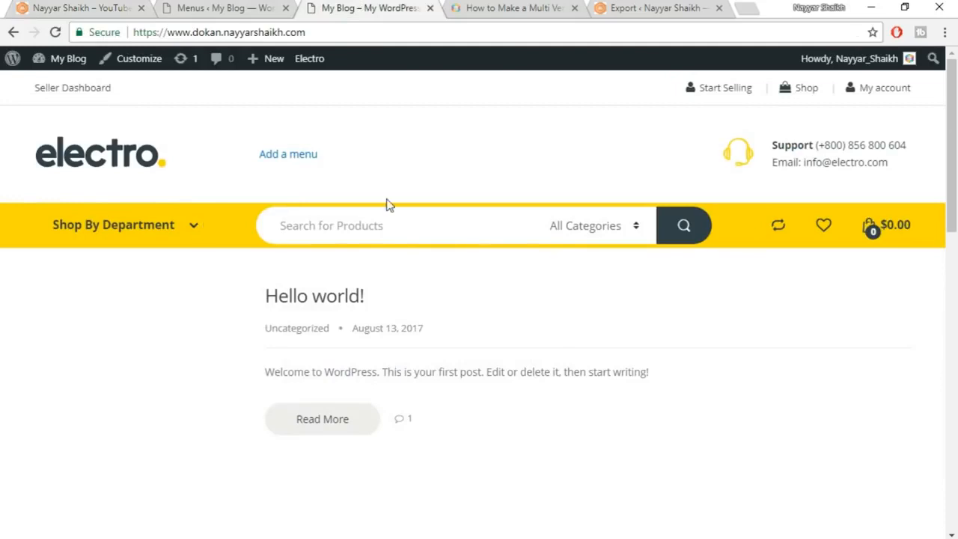
Set the Electro theme's Header Style to Header v1 and save the header settings
click(247, 6)
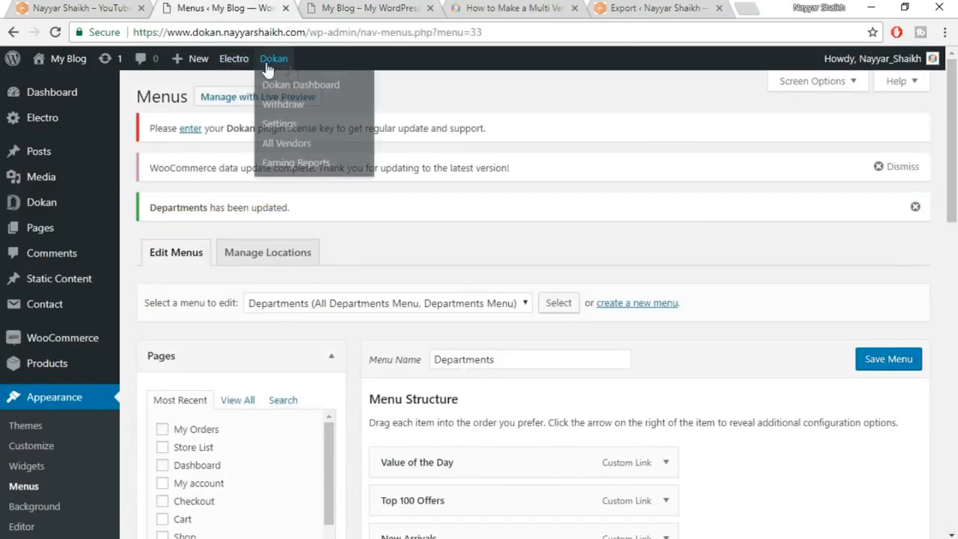
mouse_move(240, 68)
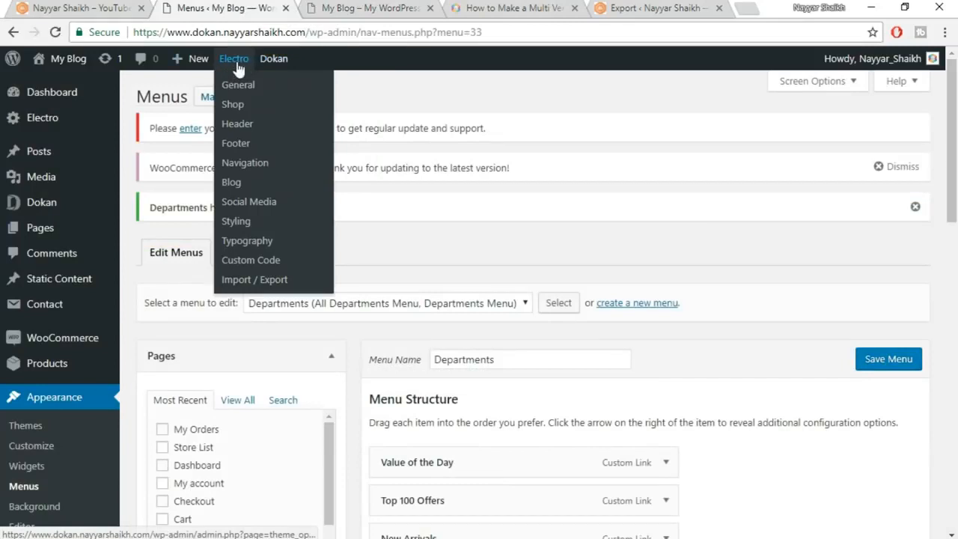
click(240, 126)
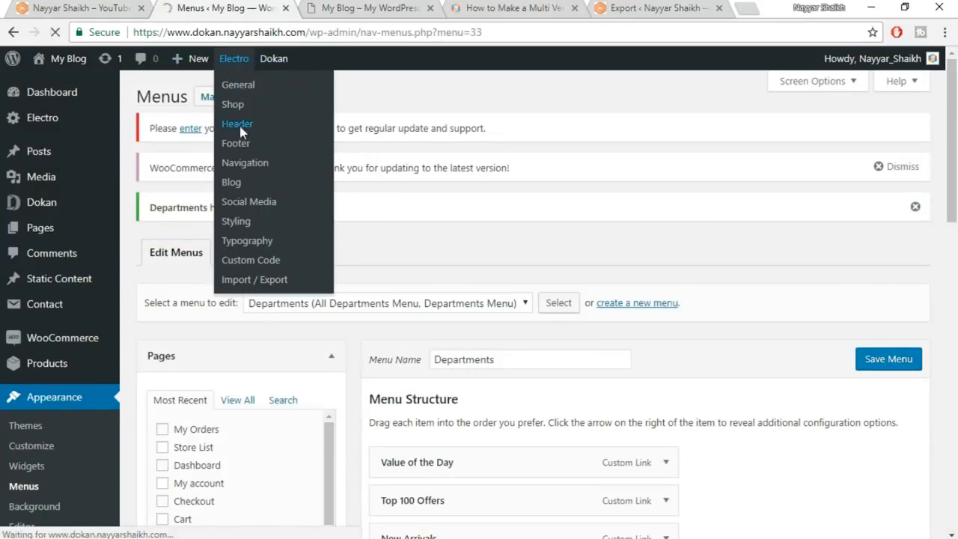
scroll(717, 270, down, 2)
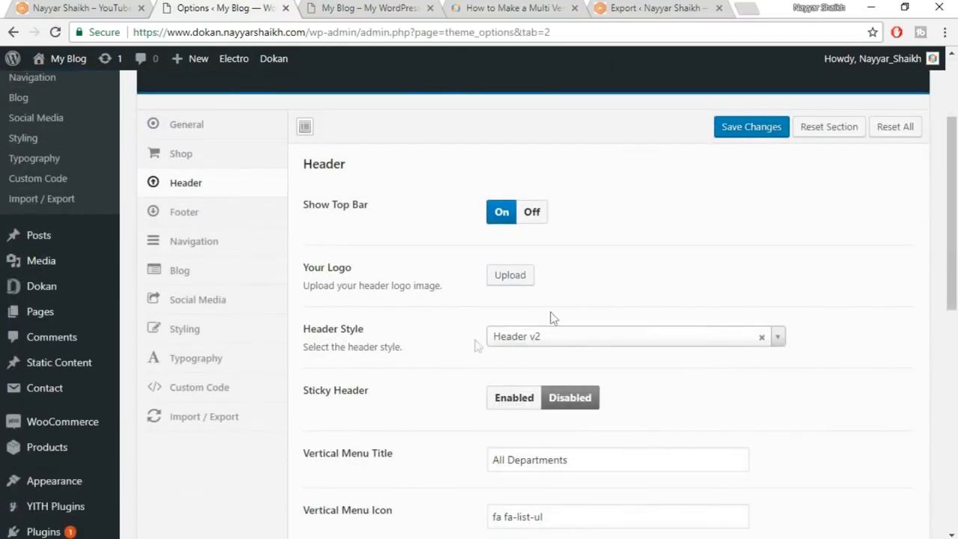
click(587, 346)
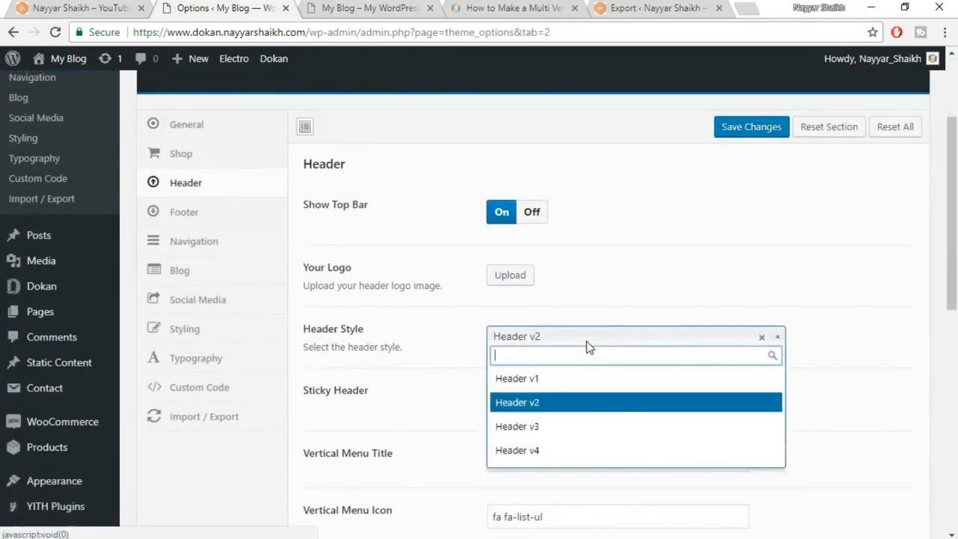
click(562, 382)
scroll(869, 354, down, 3)
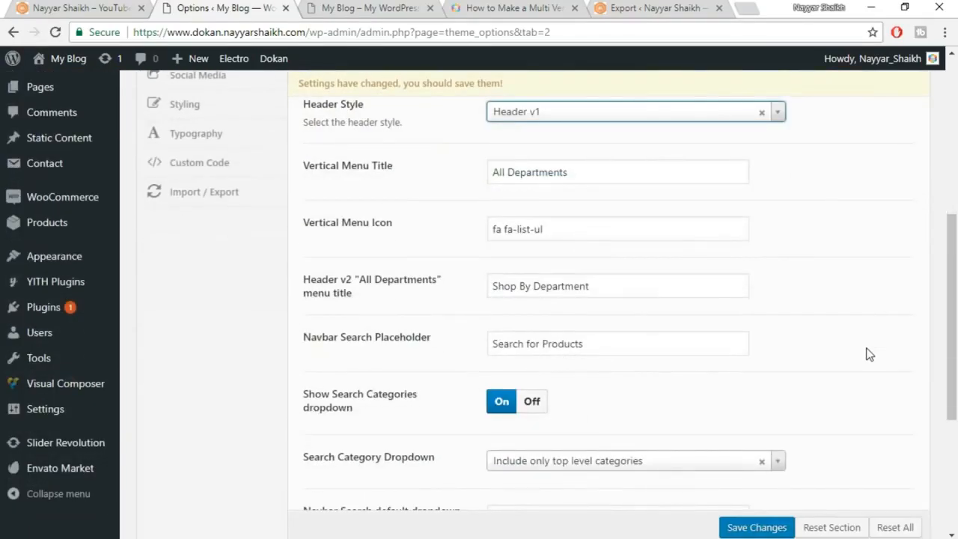
scroll(868, 338, down, 4)
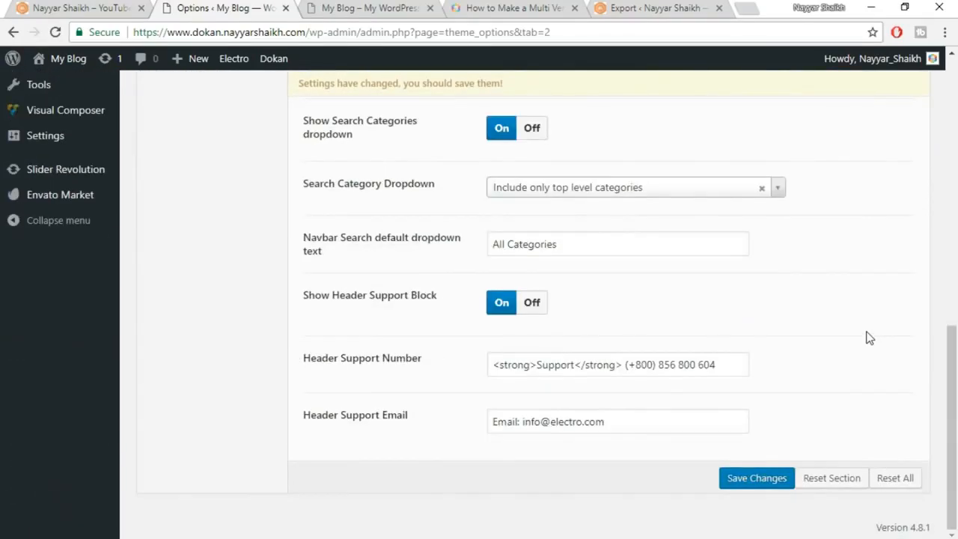
click(758, 479)
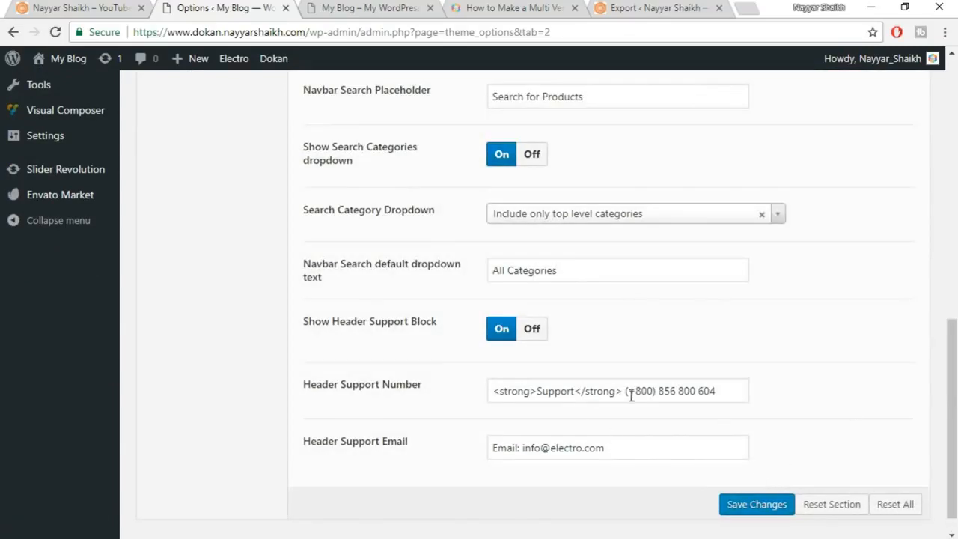
Compare with the demo storefront, save the header settings again, and return to the blog's front page
scroll(602, 404, down, 1)
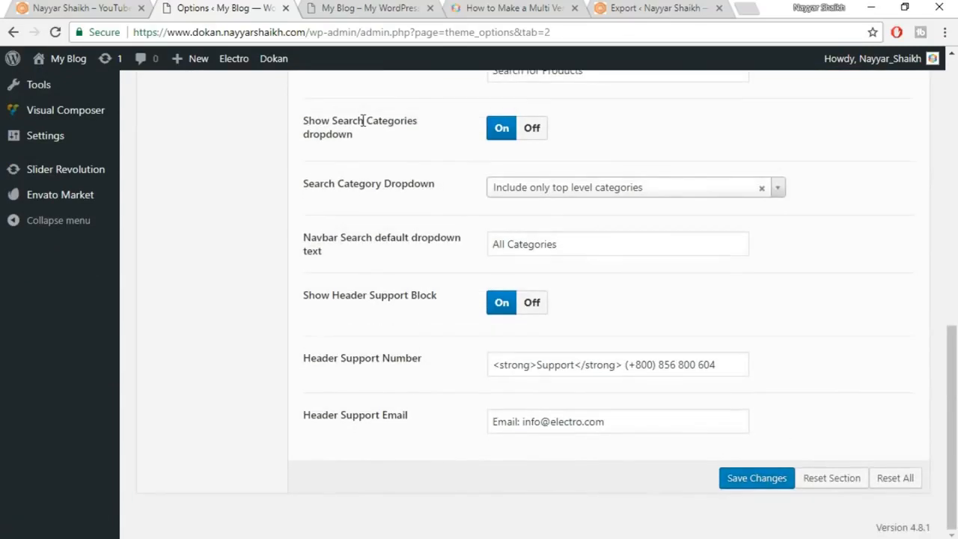
click(51, 5)
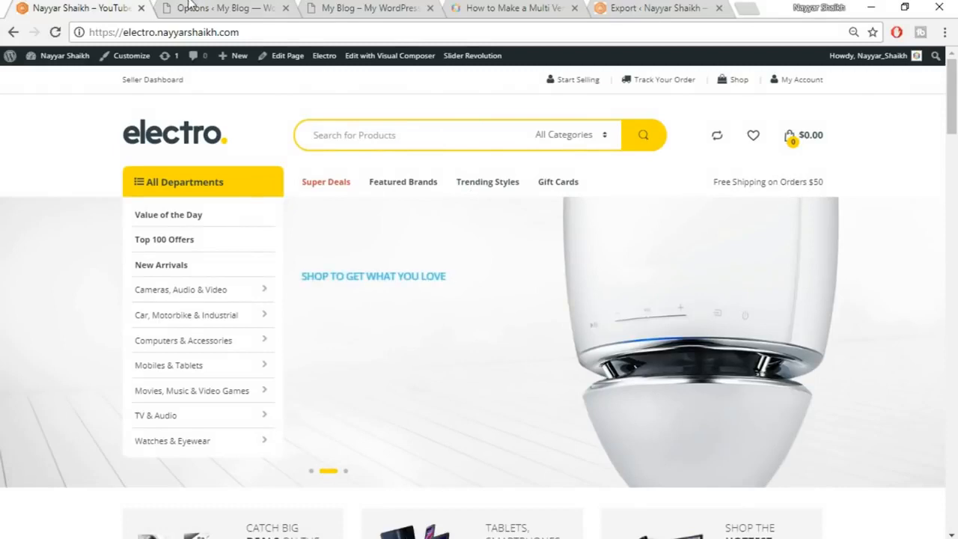
click(330, 6)
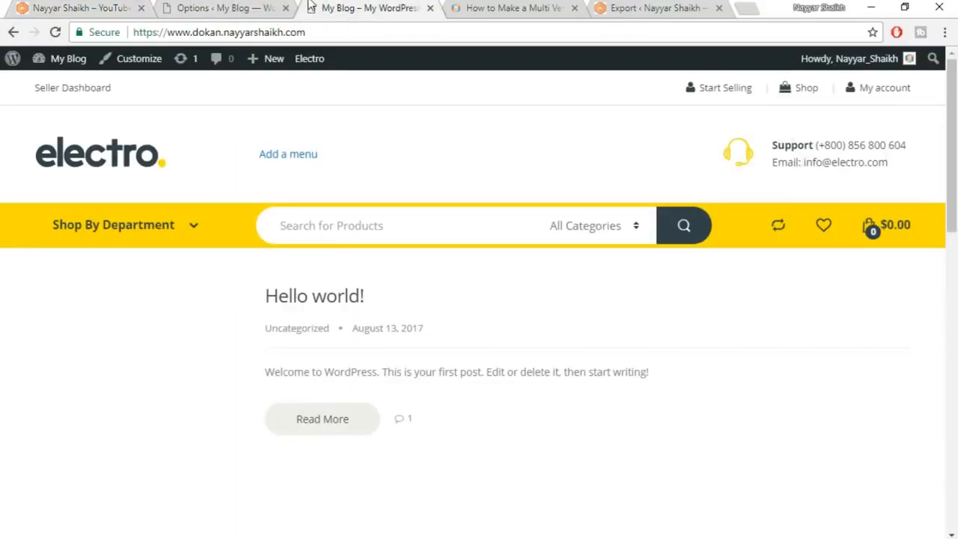
click(277, 6)
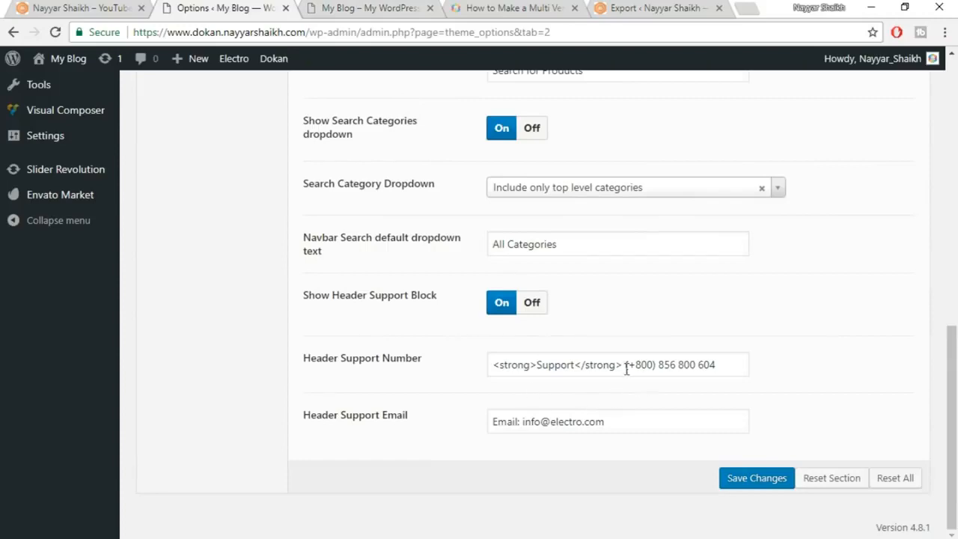
scroll(599, 232, up, 10)
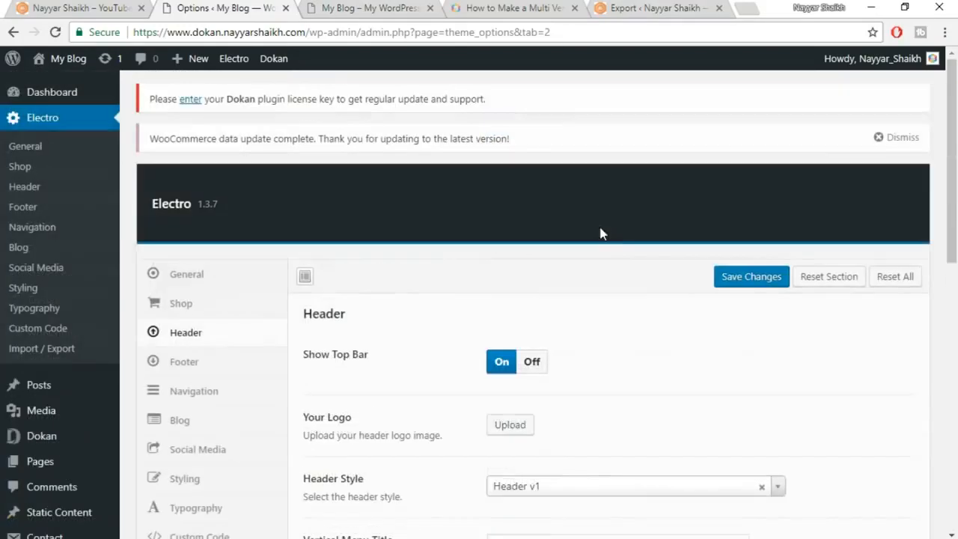
click(748, 284)
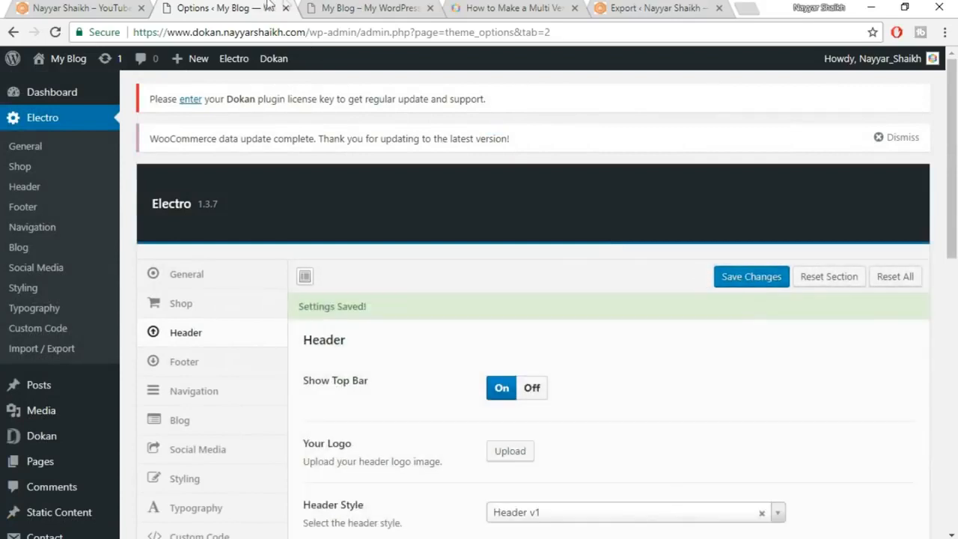
click(350, 6)
click(355, 27)
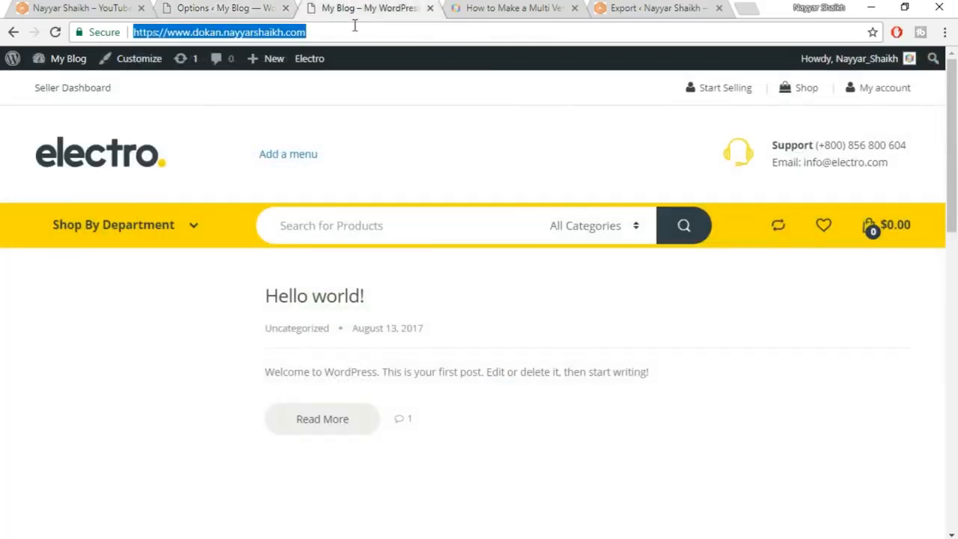
Reload the blog's front page, compare its Header v1 with the demo storefront, then return to theme options
key(Return)
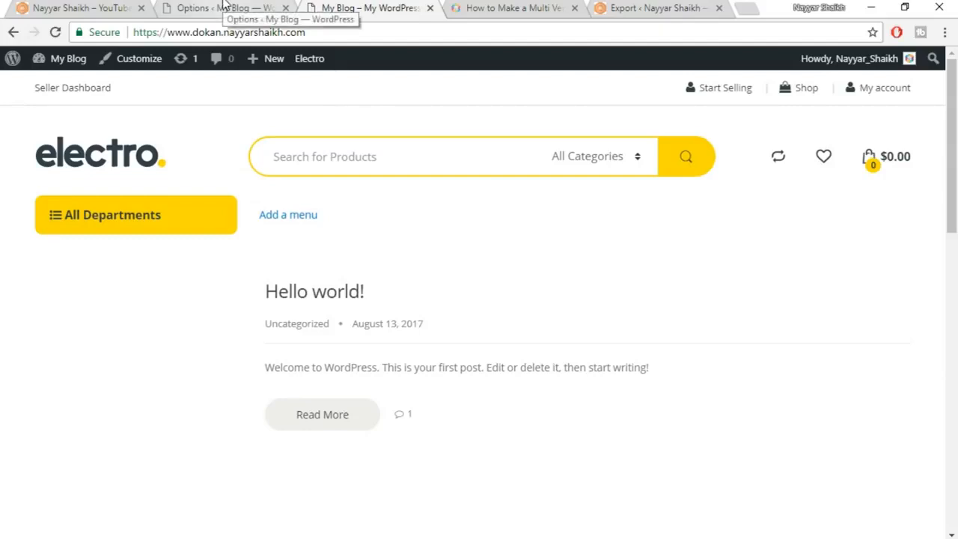
click(104, 8)
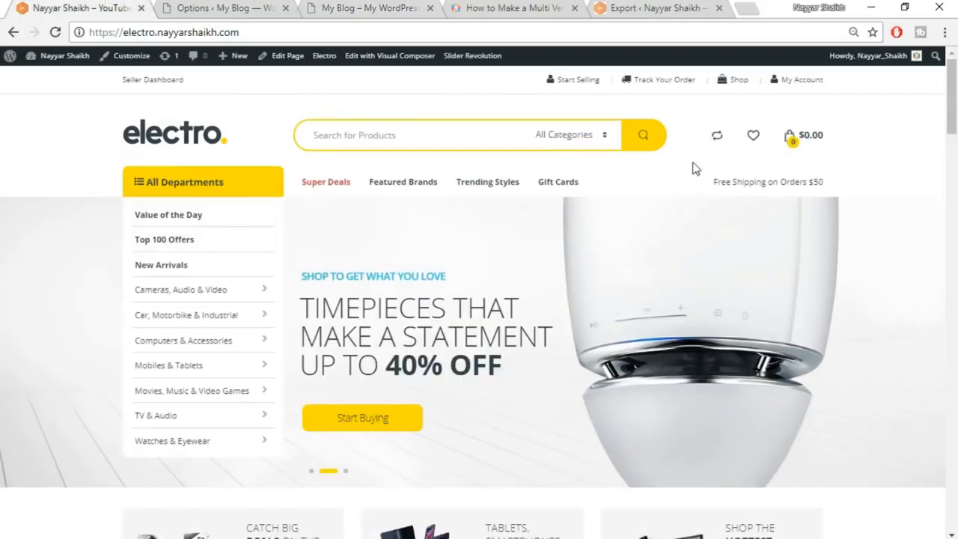
scroll(749, 264, down, 1)
scroll(783, 475, down, 3)
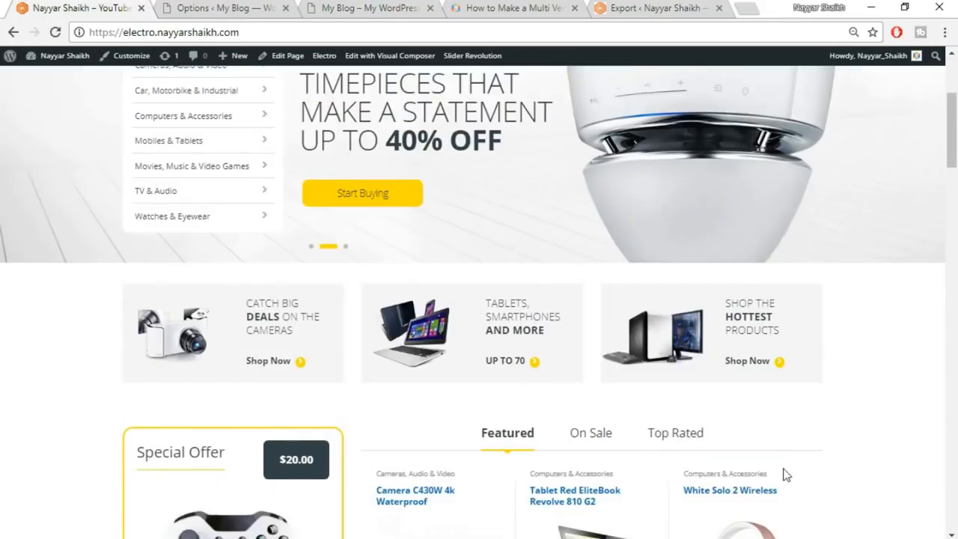
scroll(784, 475, up, 3)
click(198, 6)
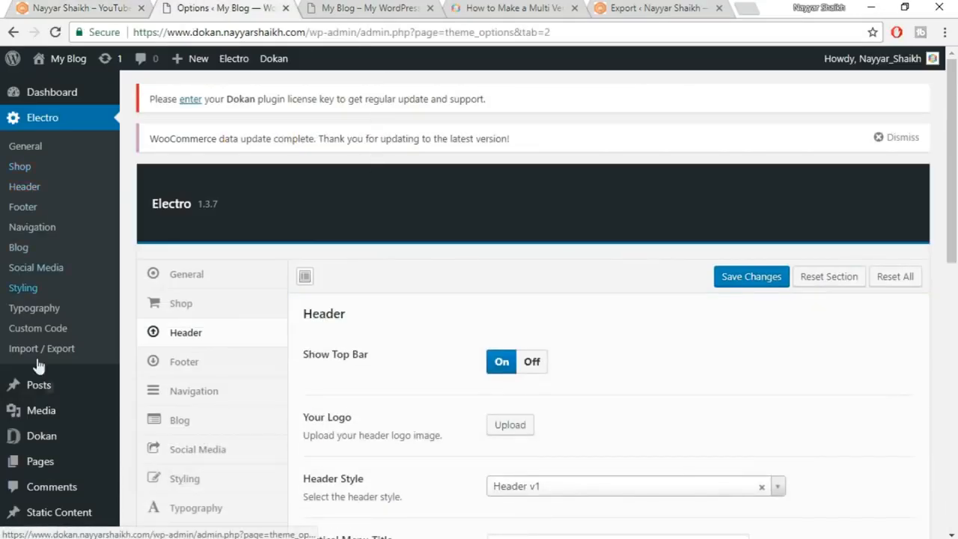
Publish a new empty page titled 'Home Page', then go back to the blog's front page
scroll(51, 382, down, 3)
mouse_move(37, 238)
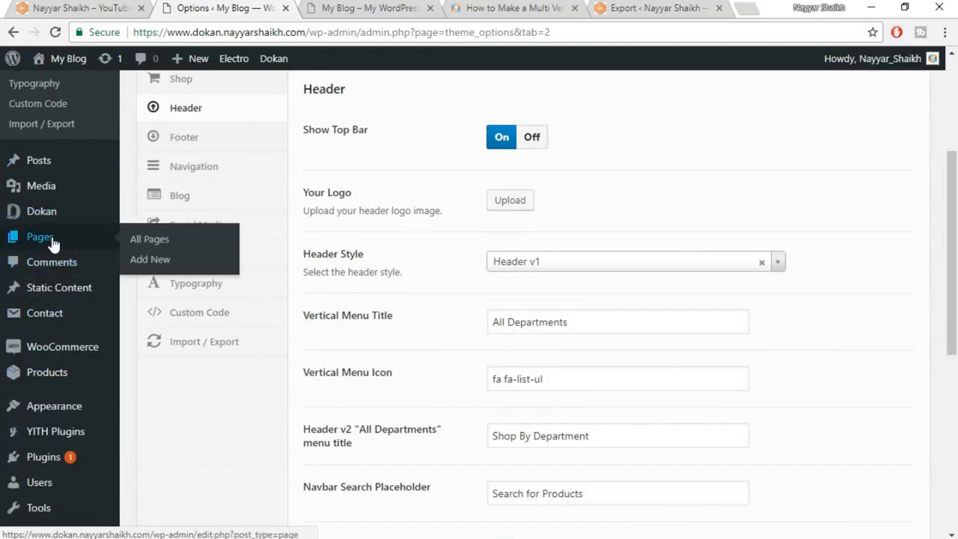
click(173, 266)
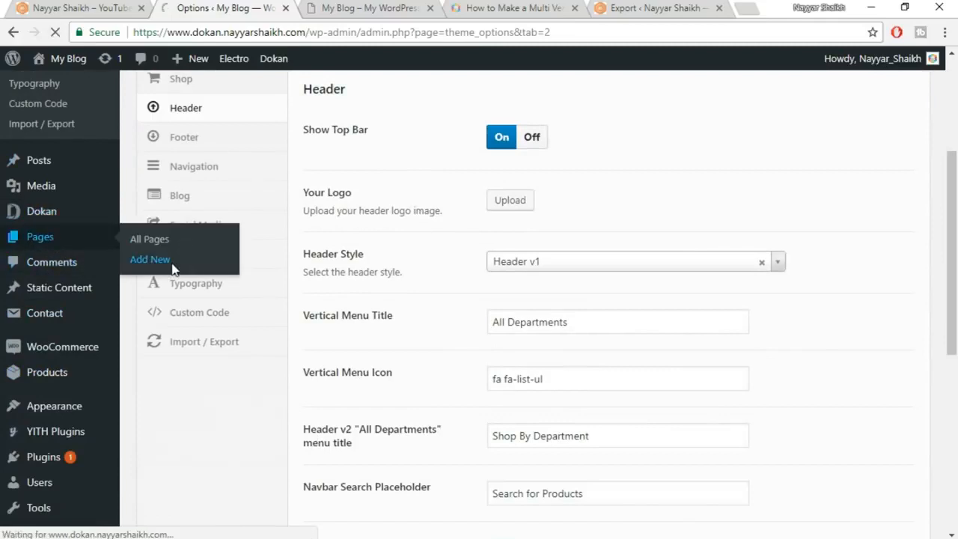
text(Home Page)
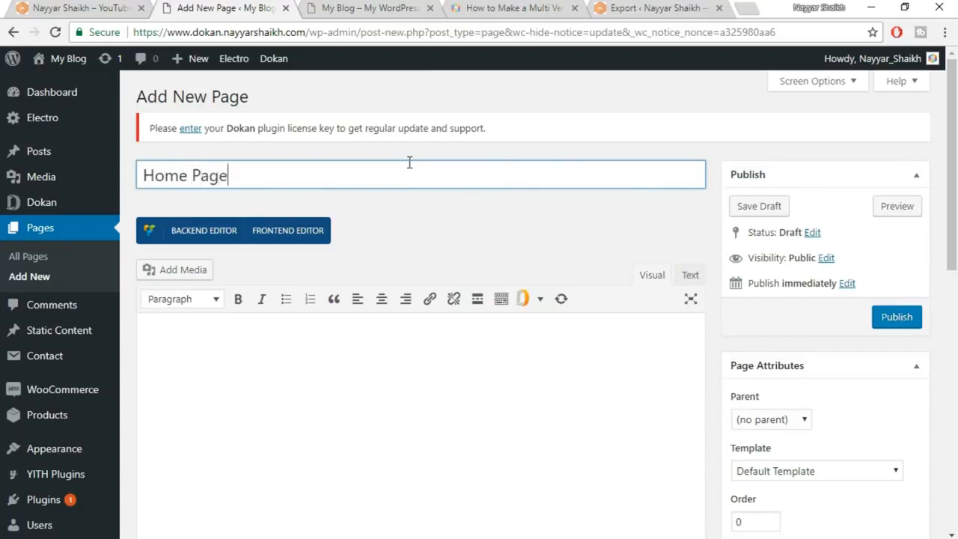
scroll(710, 220, down, 2)
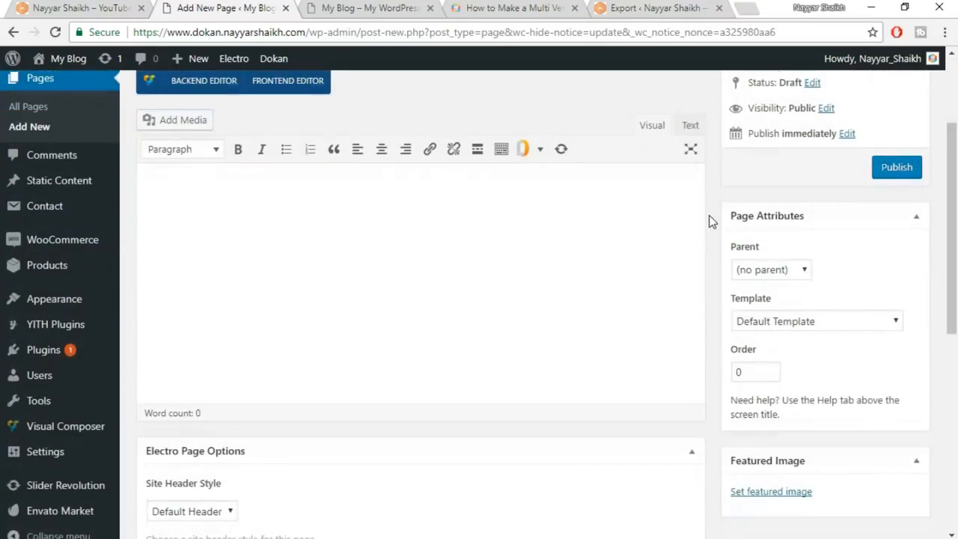
click(893, 175)
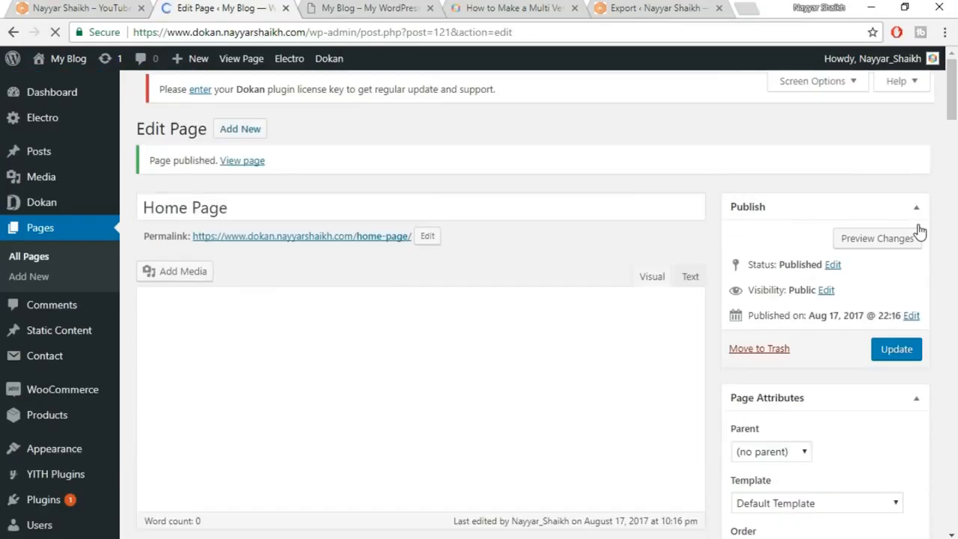
click(370, 8)
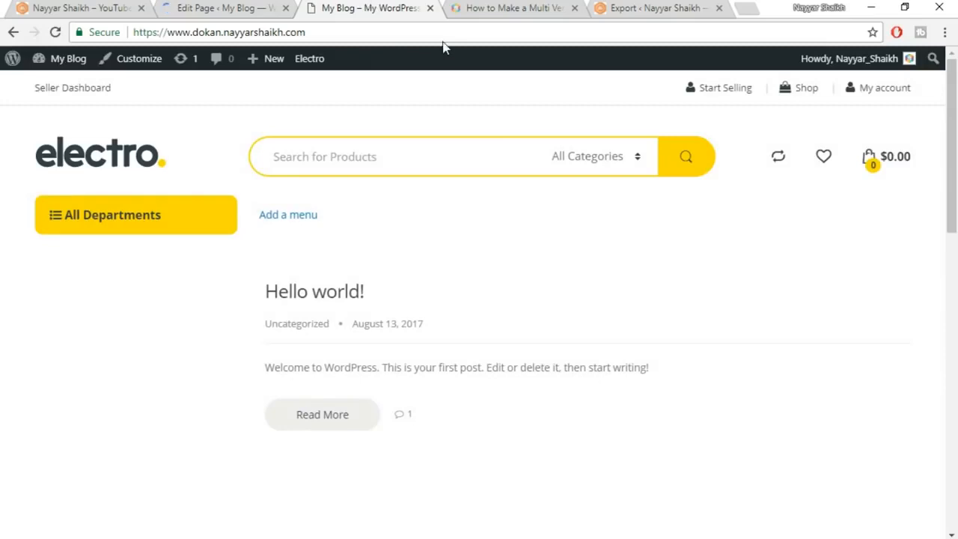
In the Customizer, set the front page to the static page 'Home Page' and Save & Publish
click(142, 66)
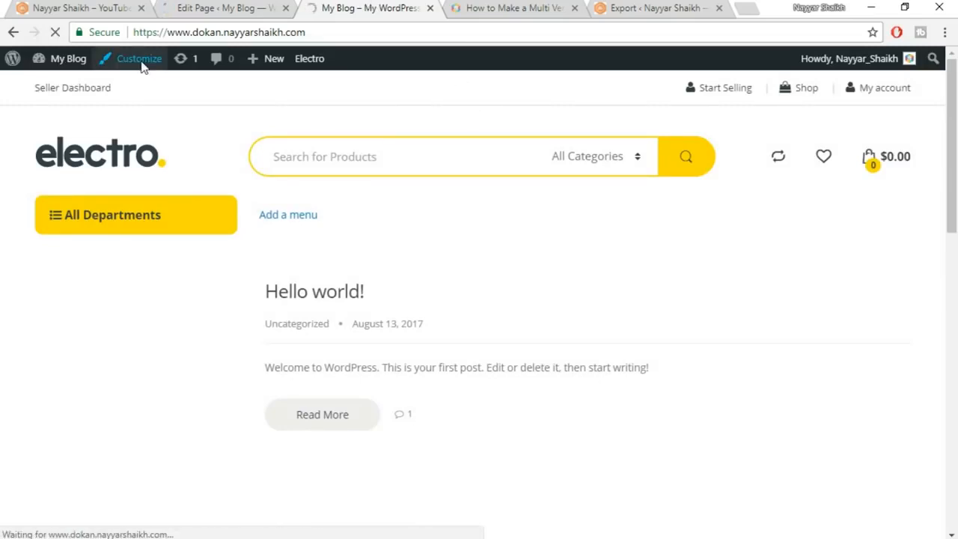
scroll(180, 255, down, 3)
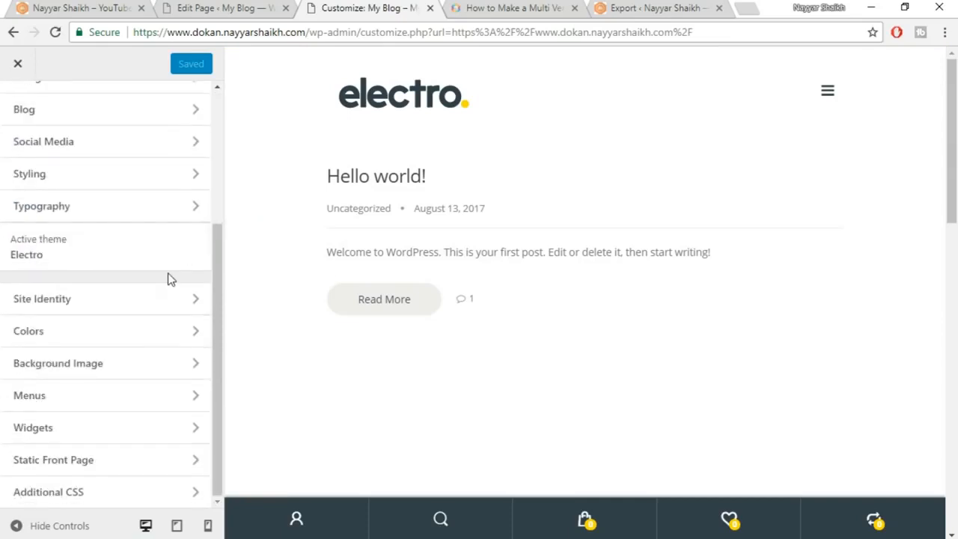
click(124, 461)
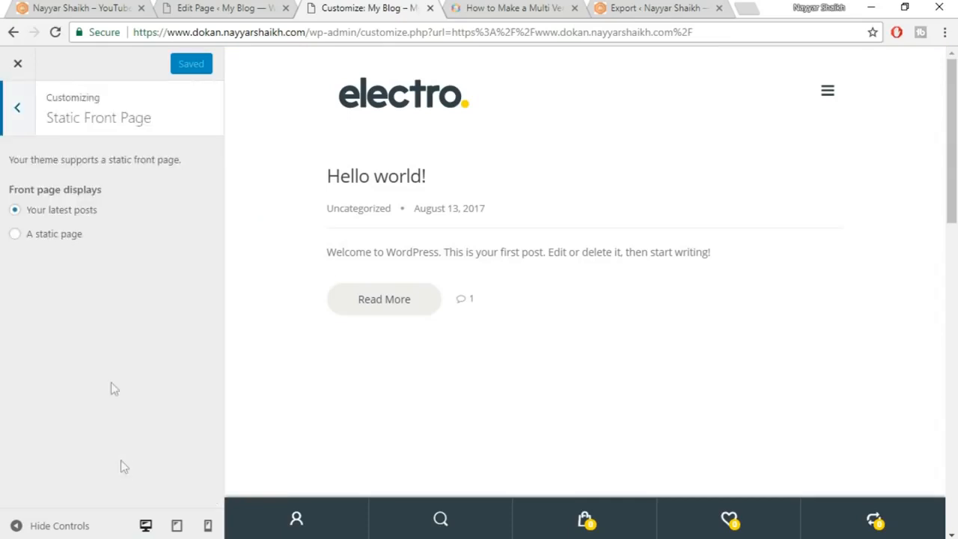
click(54, 235)
click(67, 295)
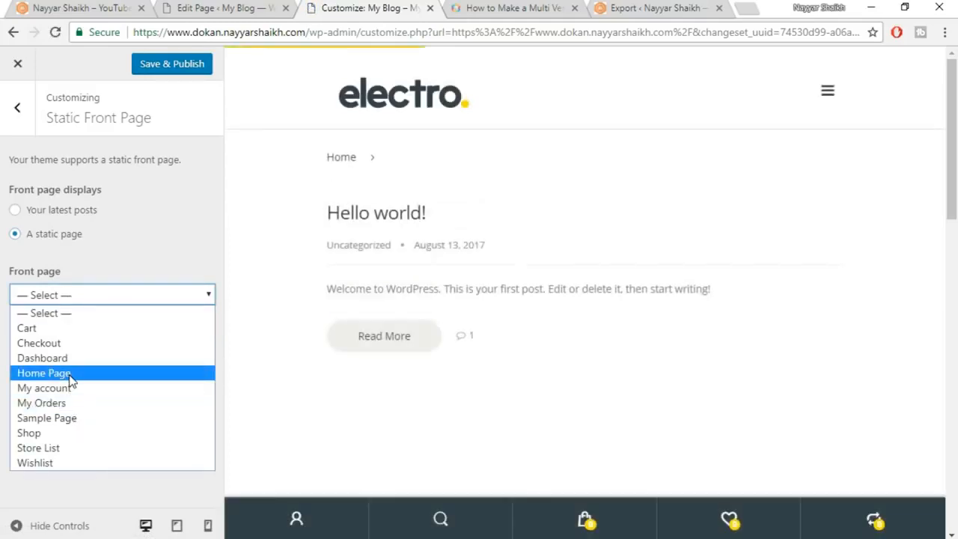
click(69, 374)
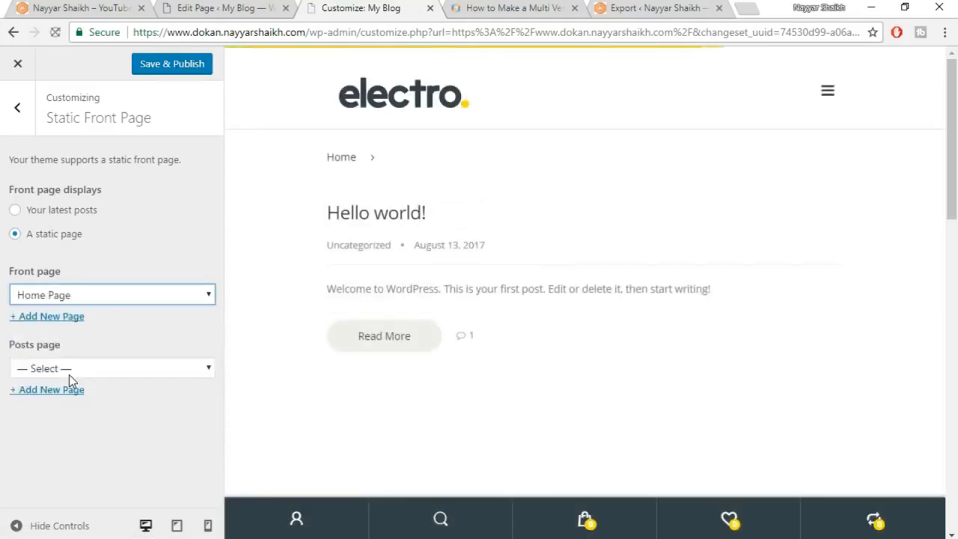
click(180, 72)
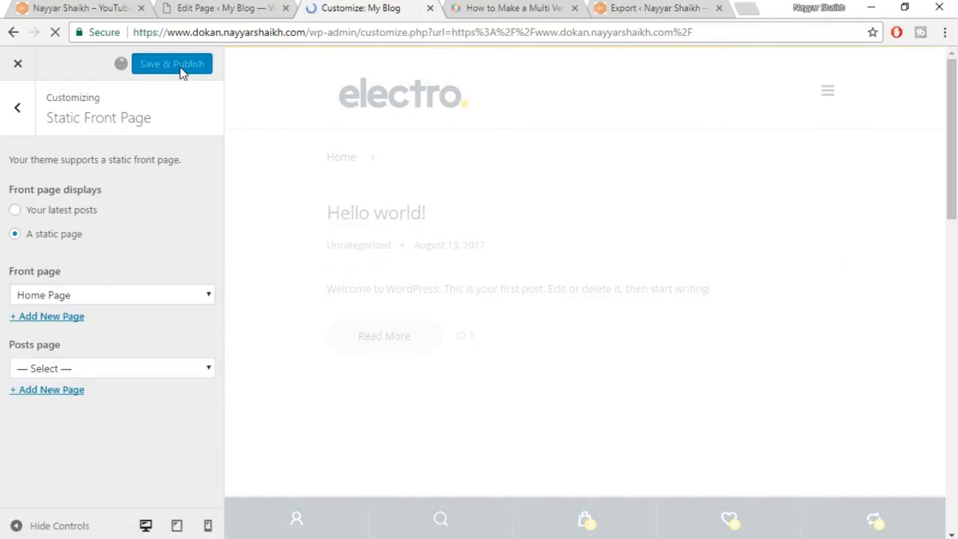
click(19, 67)
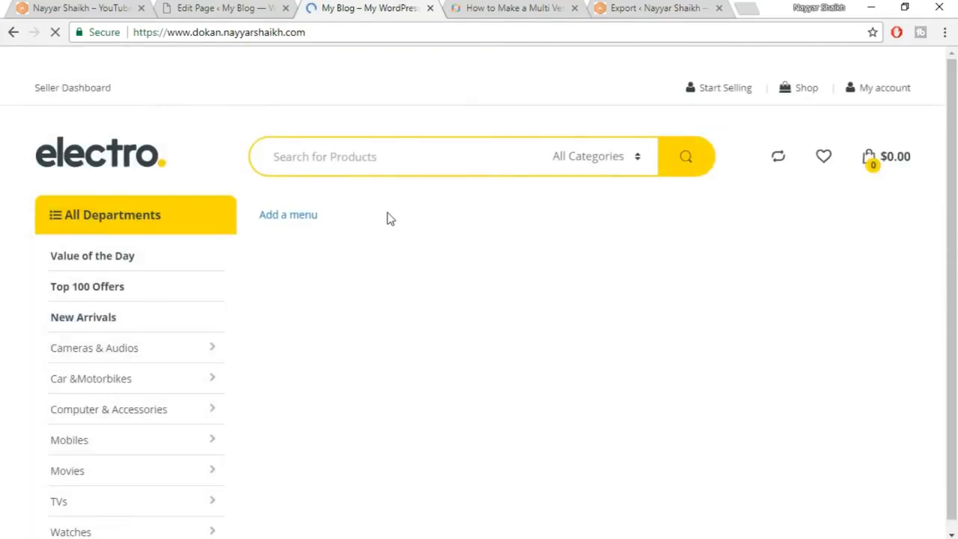
Zoom to 80%, compare the new Home Page with the demo's home slider, then edit Home Page
key(ctrl+minus)
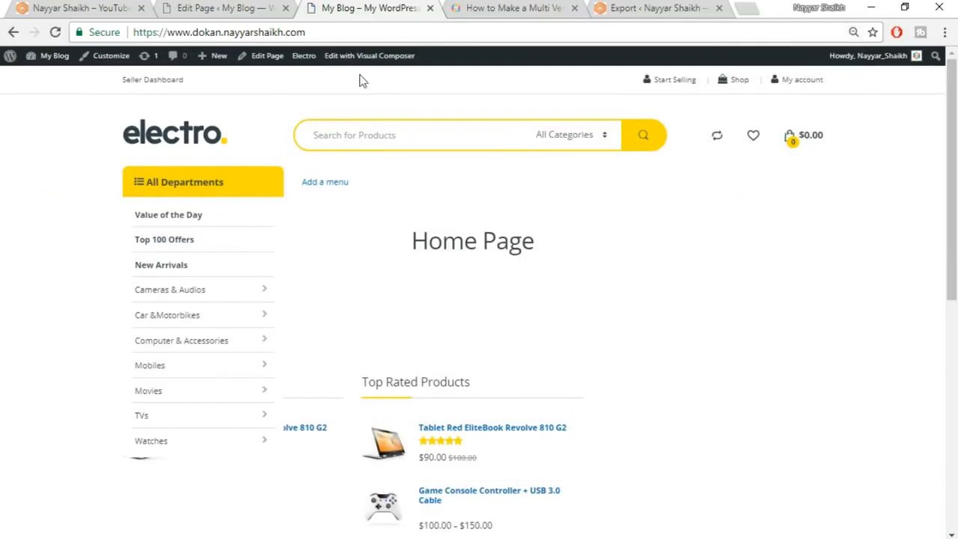
click(85, 8)
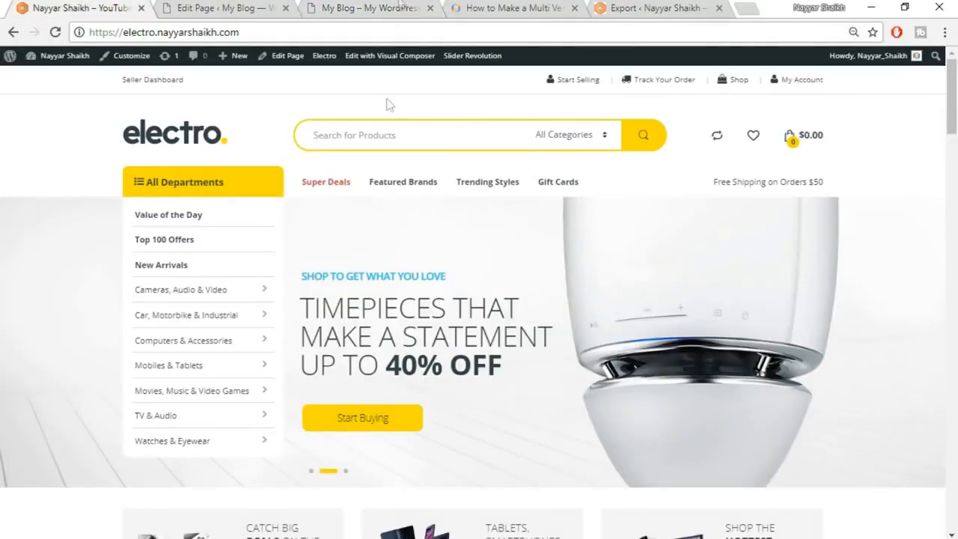
click(367, 6)
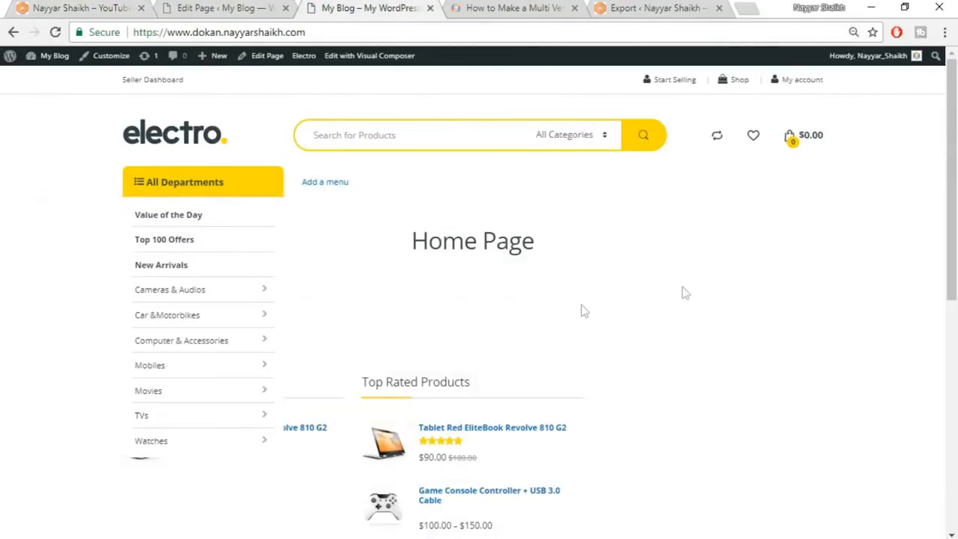
mouse_move(254, 291)
click(88, 6)
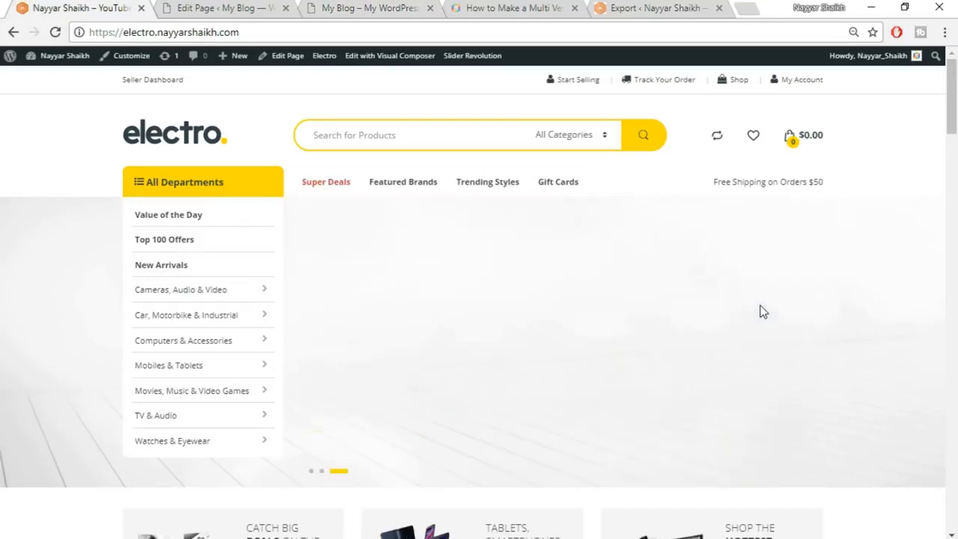
click(226, 6)
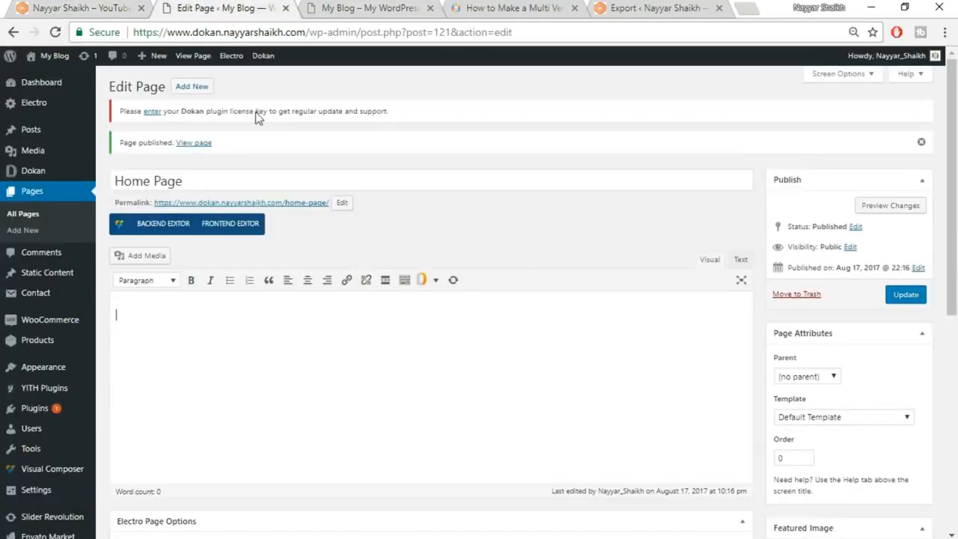
Open Slider Revolution from the admin sidebar and start a new slider
scroll(103, 288, down, 6)
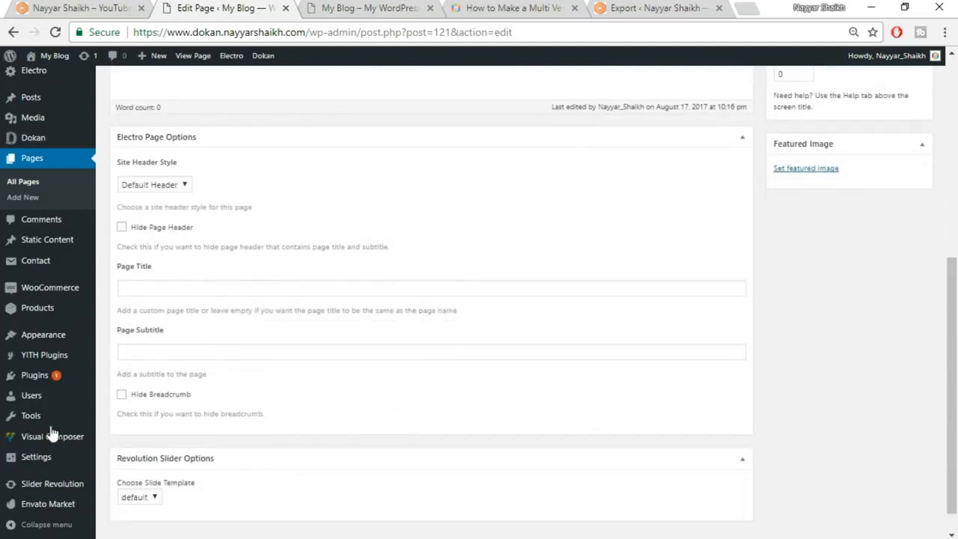
mouse_move(30, 488)
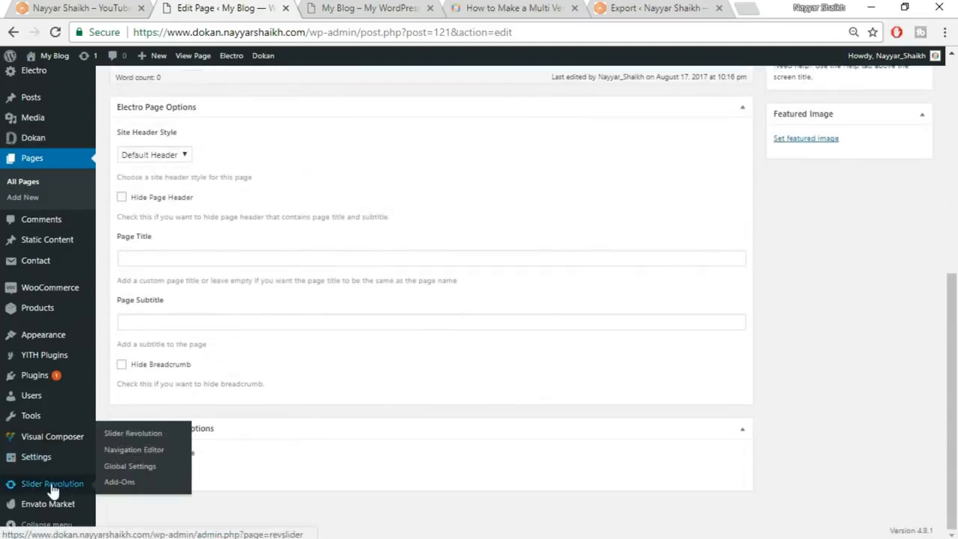
click(52, 489)
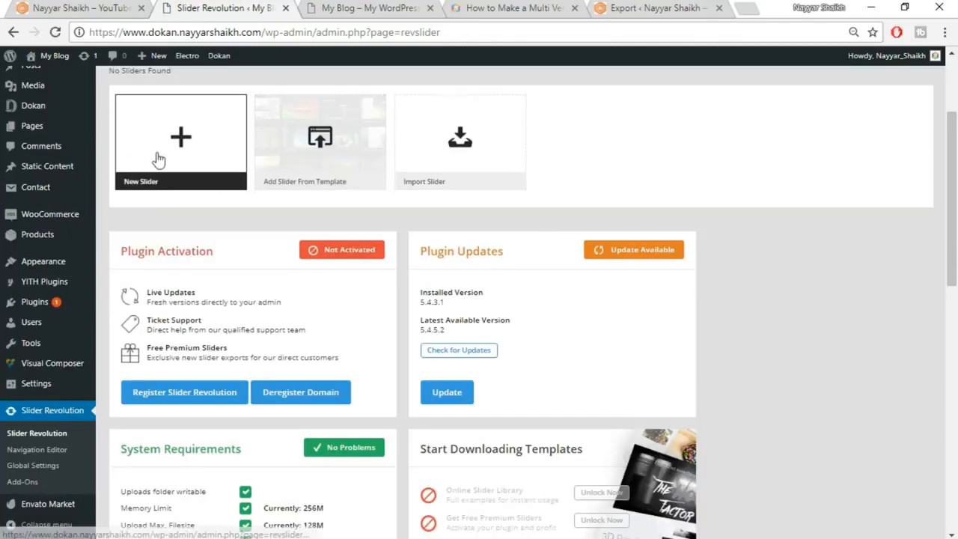
click(196, 159)
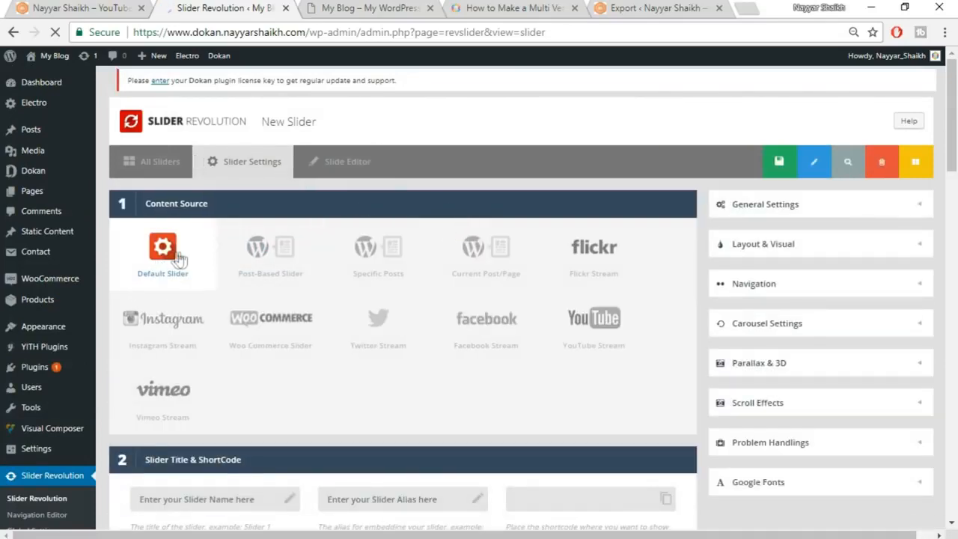
Enter 'Slider1' as the slider name and 'slider1' as its alias
scroll(185, 268, down, 3)
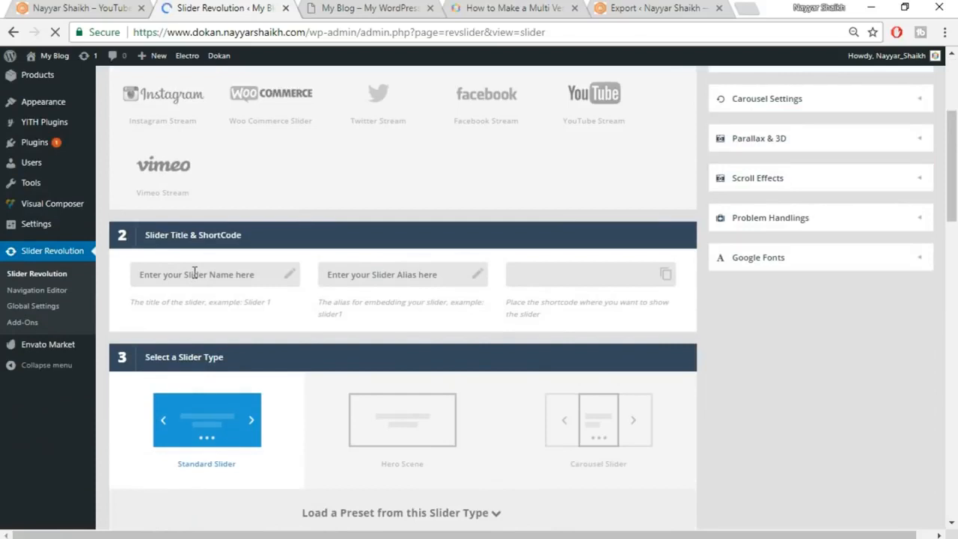
click(287, 270)
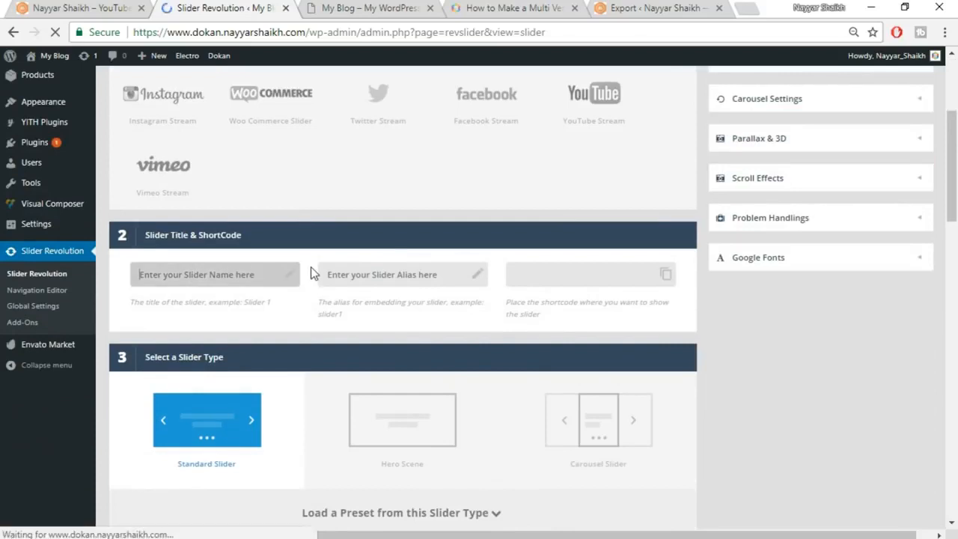
text(Slider1)
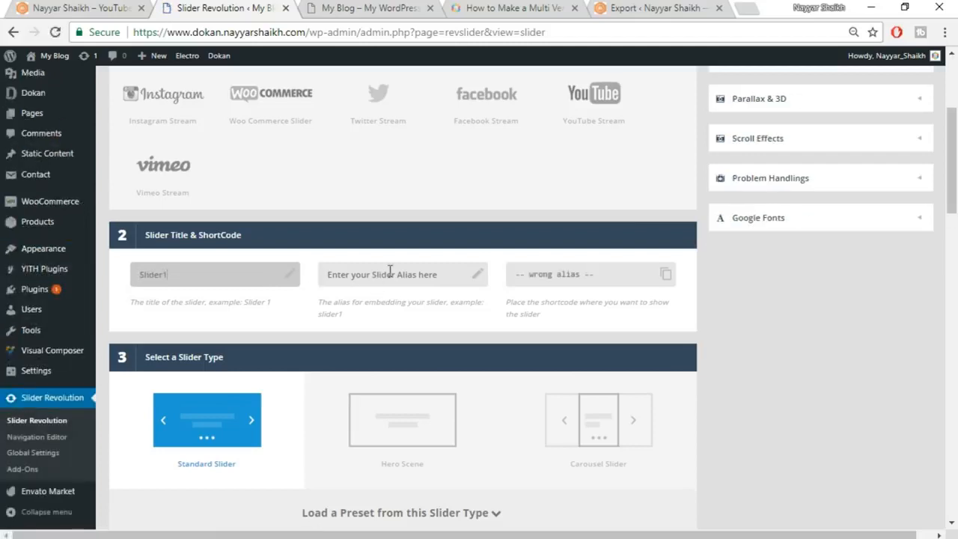
click(390, 271)
text(slider1)
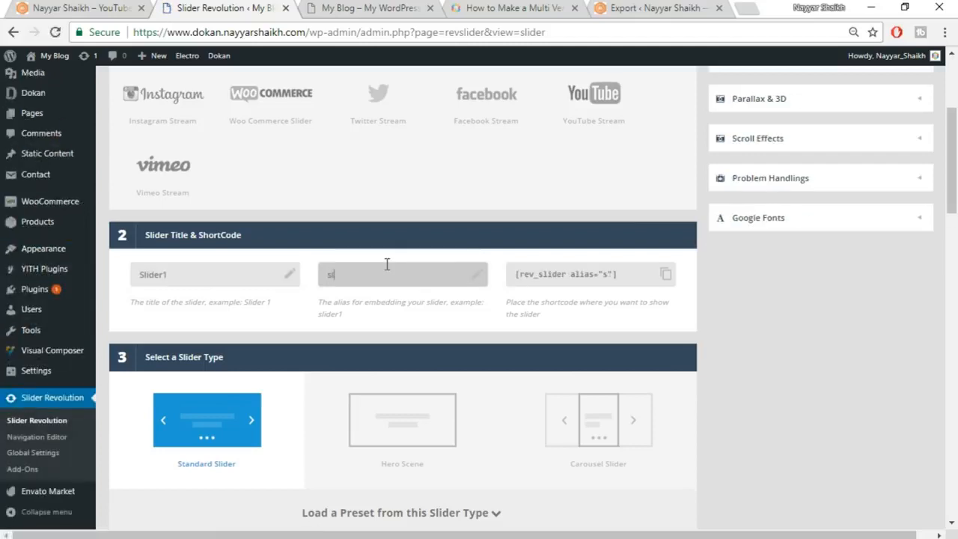
click(738, 333)
scroll(740, 337, down, 3)
scroll(739, 338, down, 3)
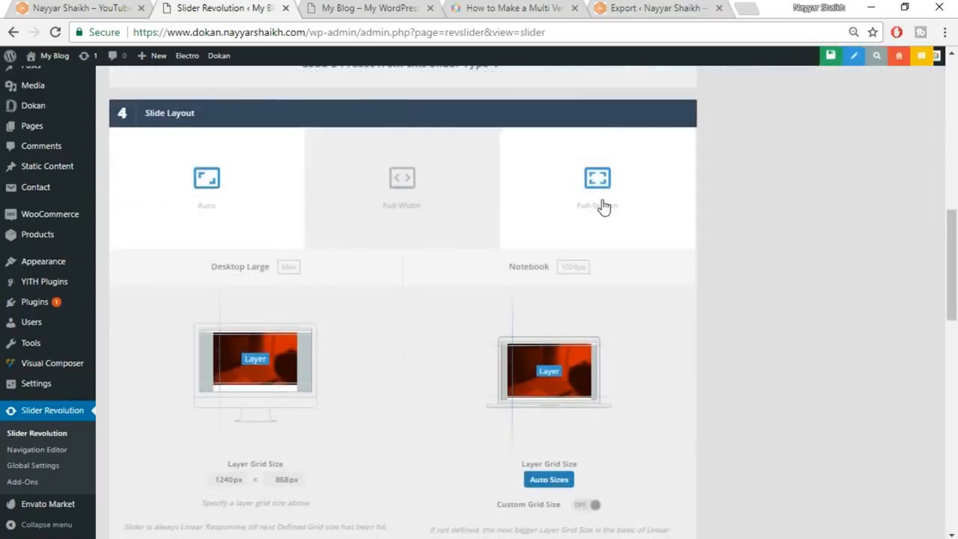
Make the slider full-screen with a 1170×485 desktop layer grid
click(604, 207)
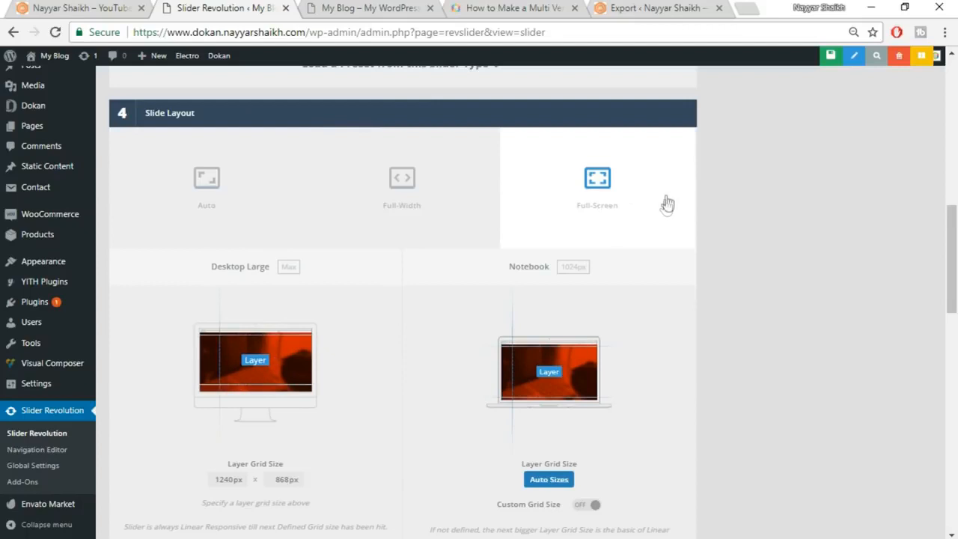
scroll(249, 411, down, 1)
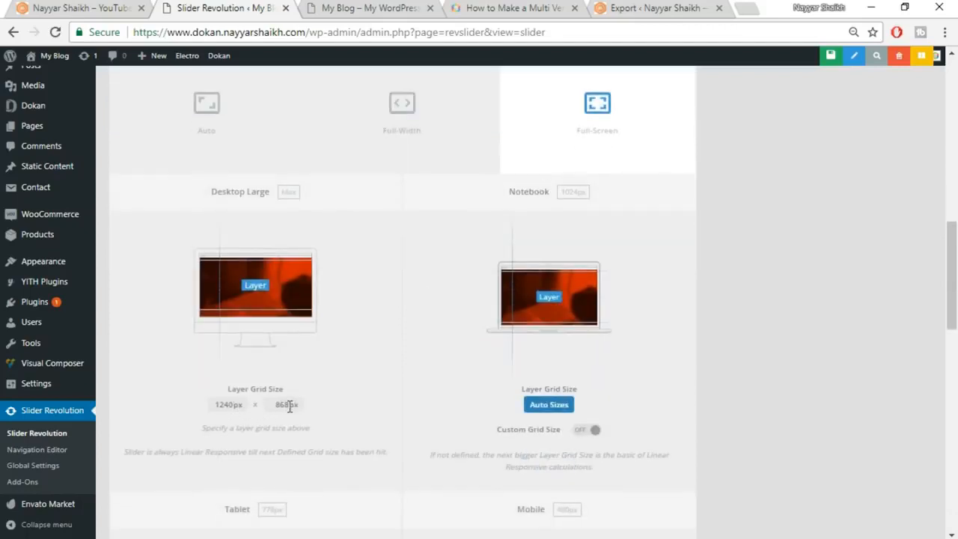
double_click(219, 407)
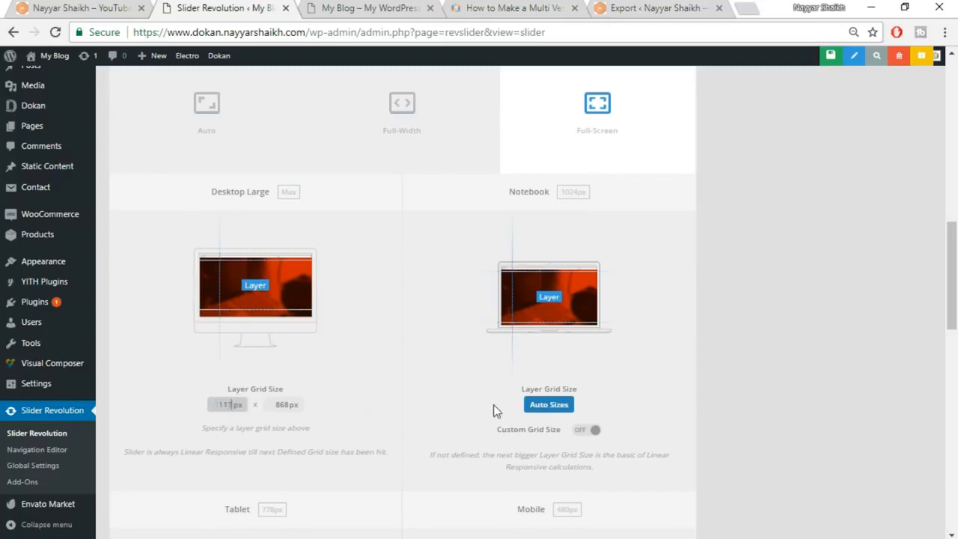
key(Tab)
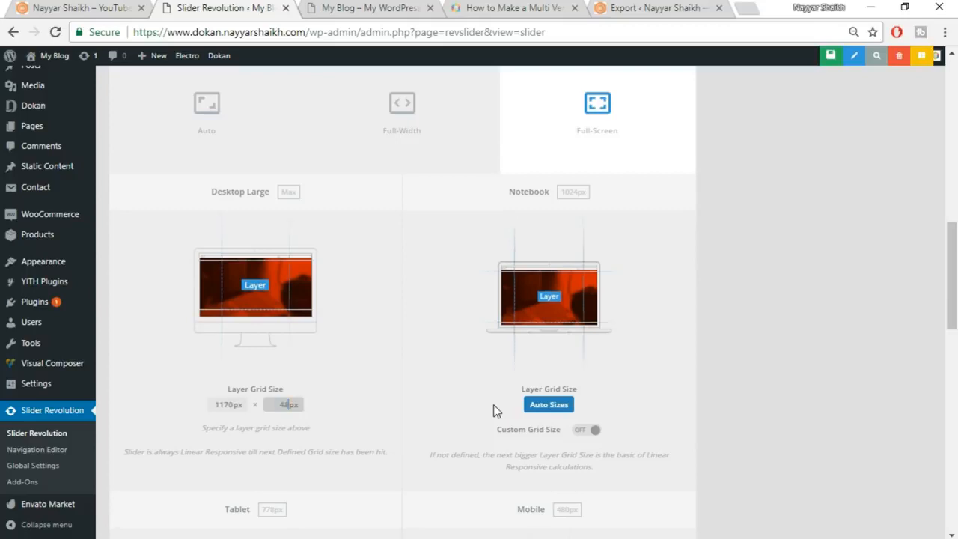
text(485)
click(294, 441)
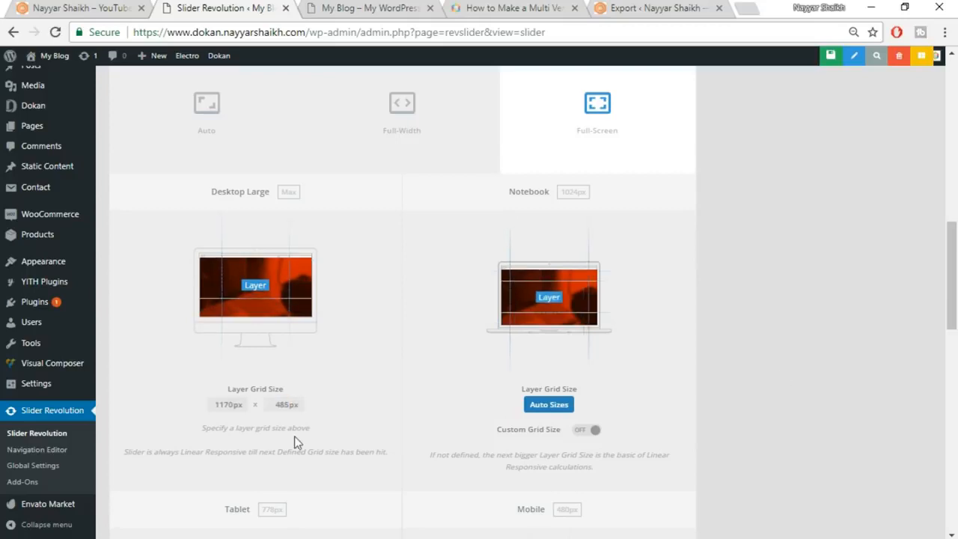
Give the notebook view a custom 1170×490 layer grid
click(585, 431)
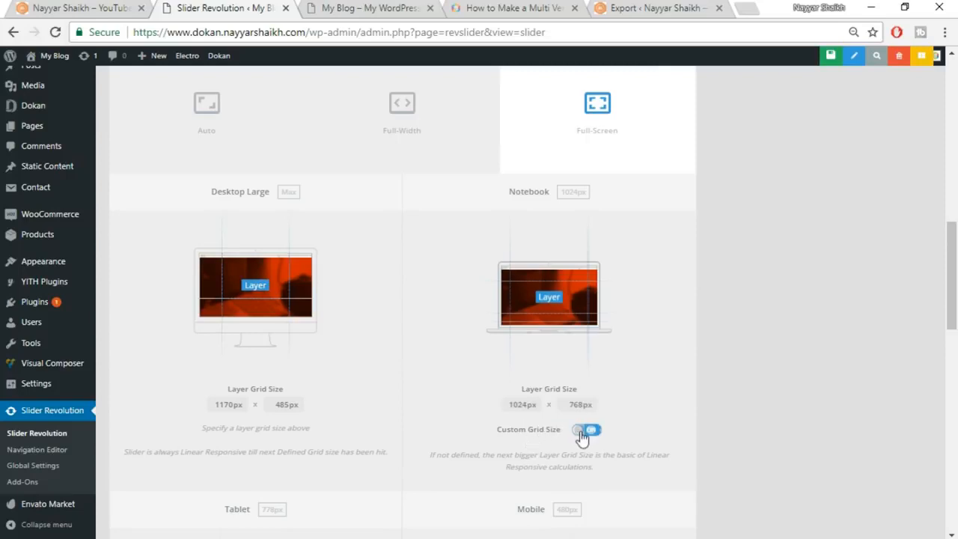
double_click(514, 406)
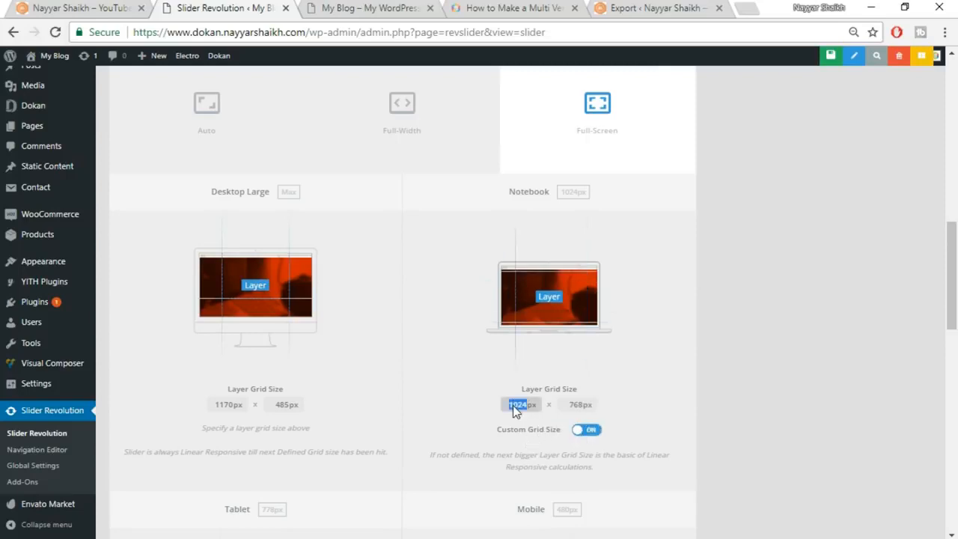
text(1170)
key(Tab)
text(49)
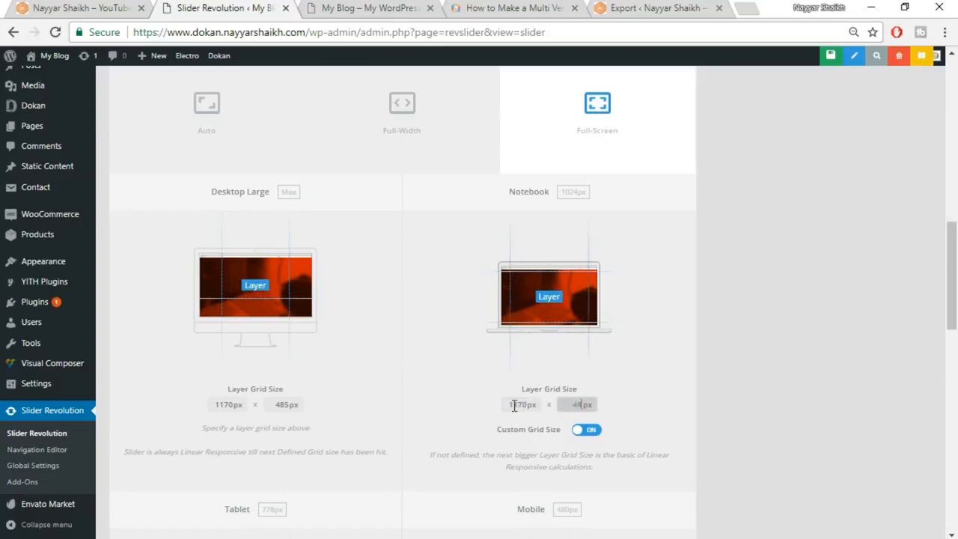
text(0)
click(765, 393)
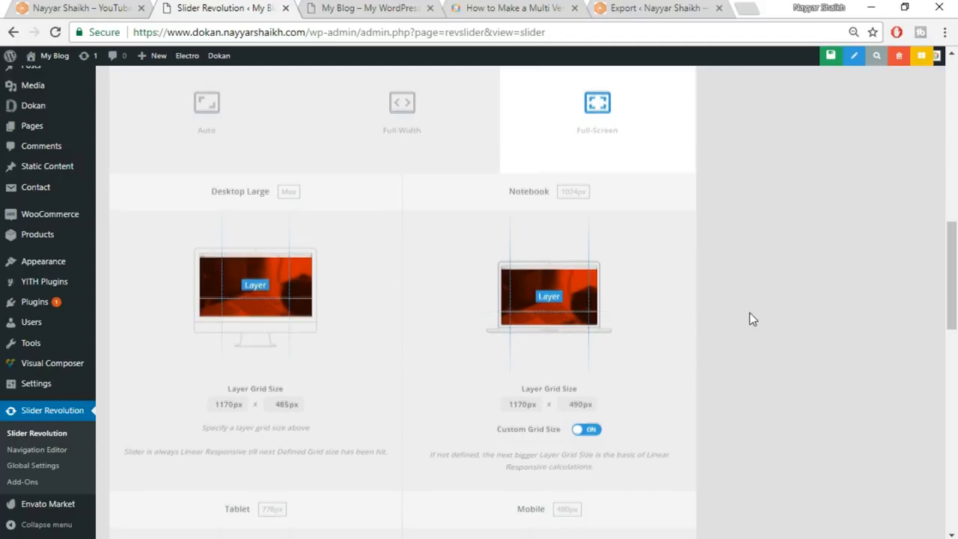
Give the tablet a custom 778×324 layer grid and mobile a custom 680×320 grid
scroll(750, 313, down, 2)
scroll(749, 313, down, 3)
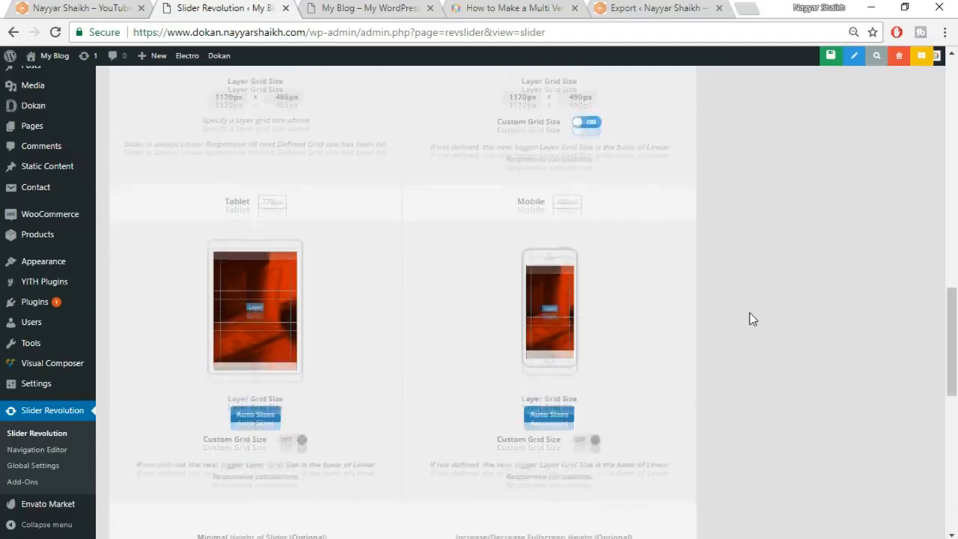
click(293, 376)
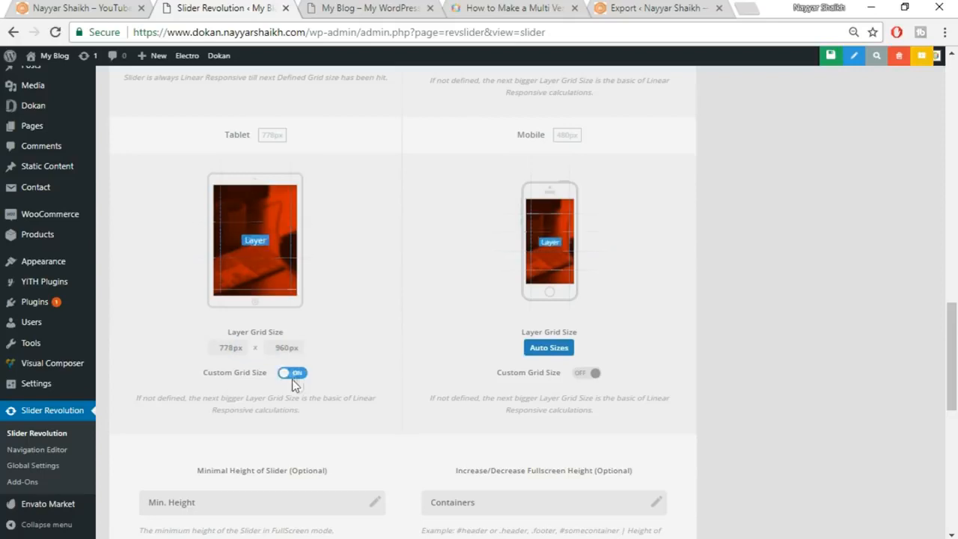
double_click(224, 348)
text(778)
key(Tab)
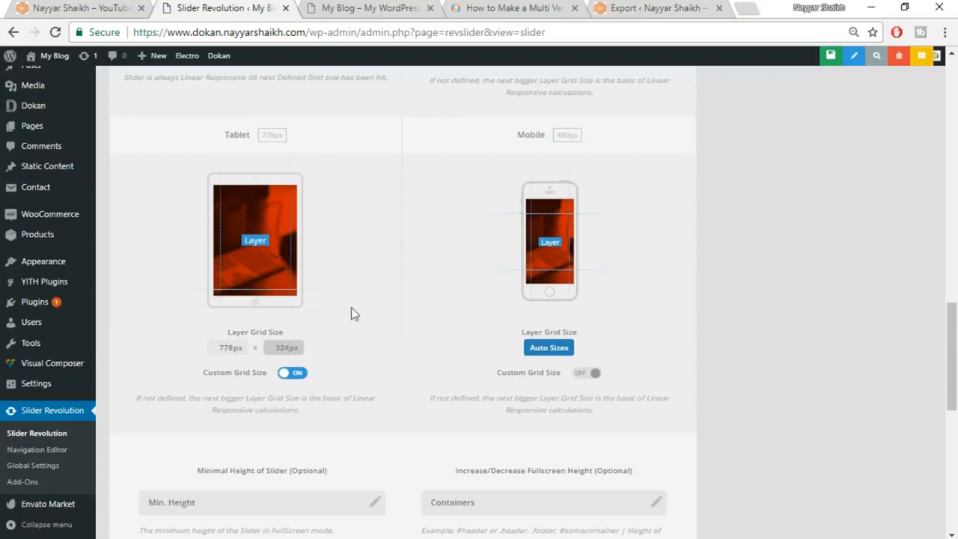
click(380, 308)
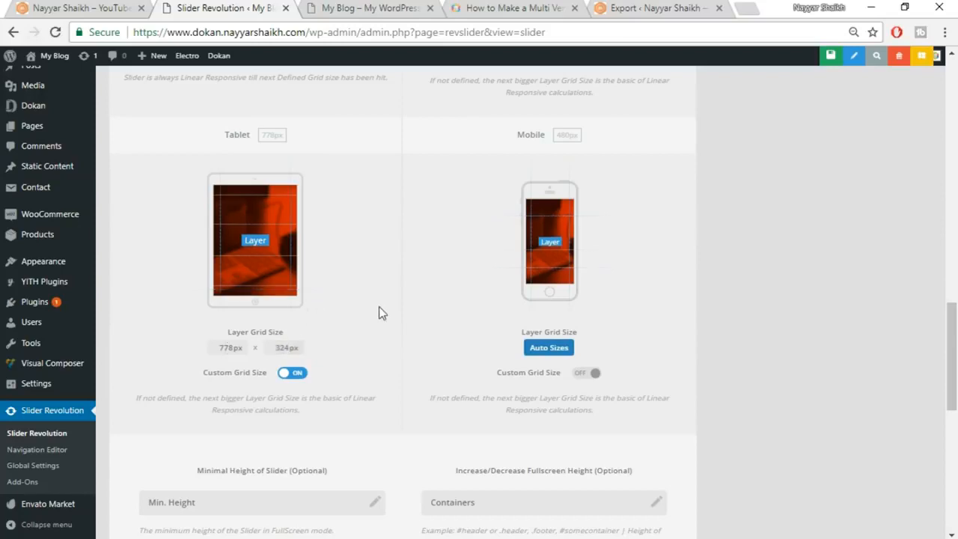
click(598, 376)
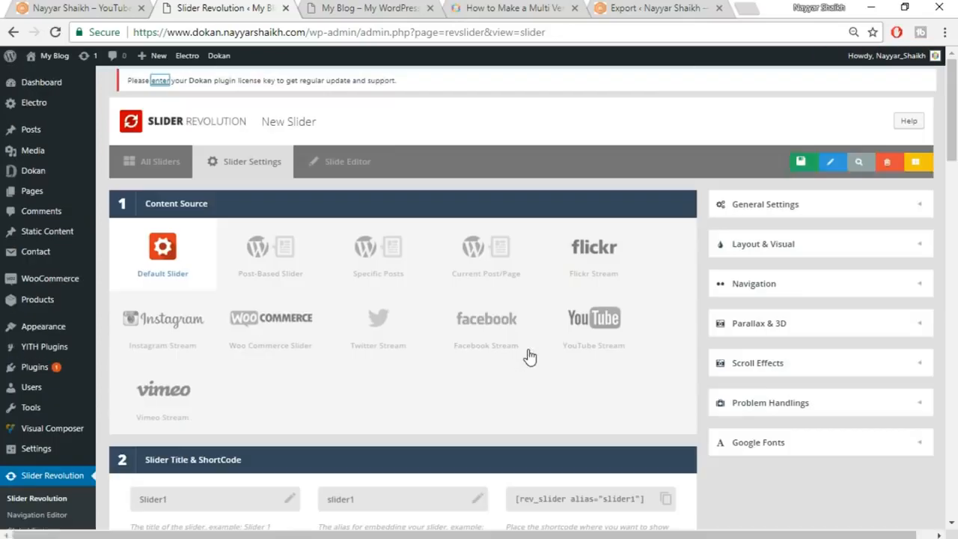
scroll(530, 357, down, 20)
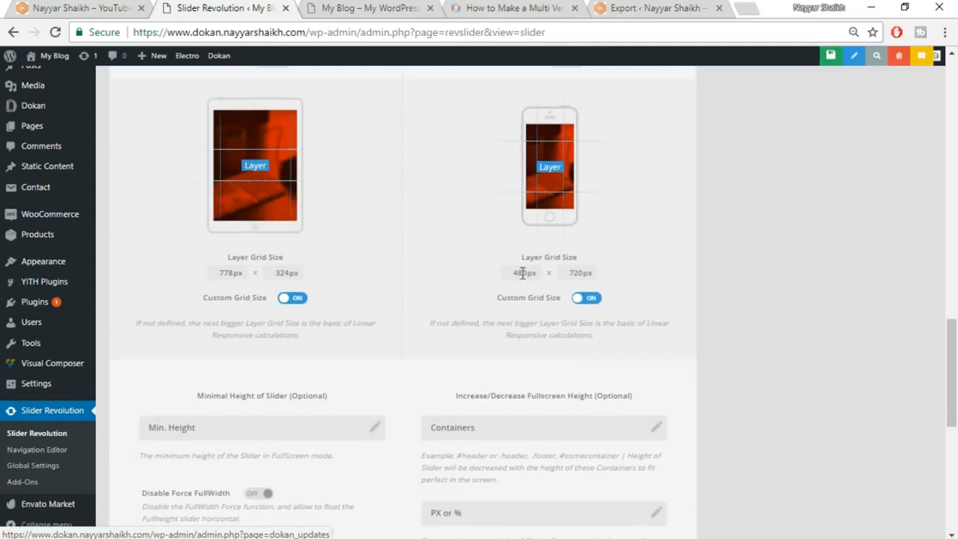
double_click(524, 273)
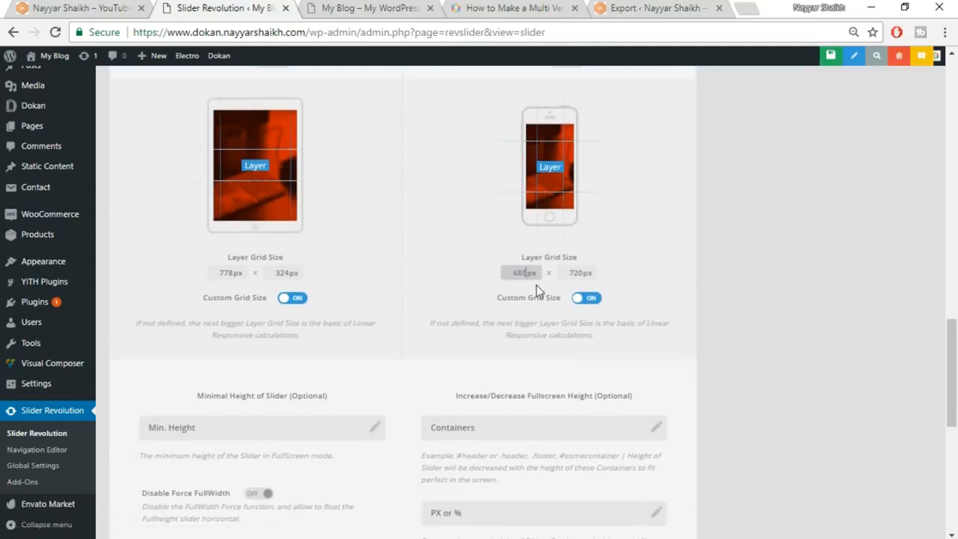
key(Tab)
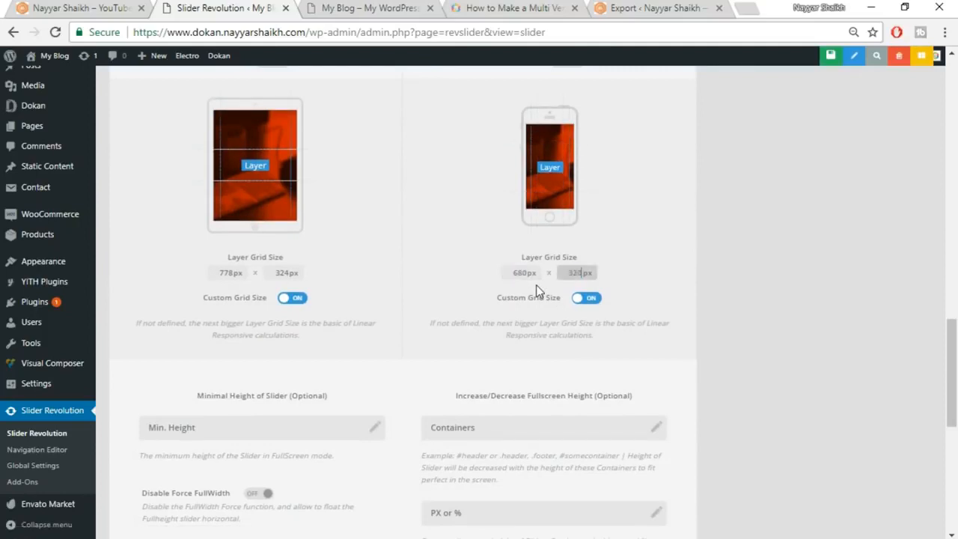
scroll(729, 282, down, 6)
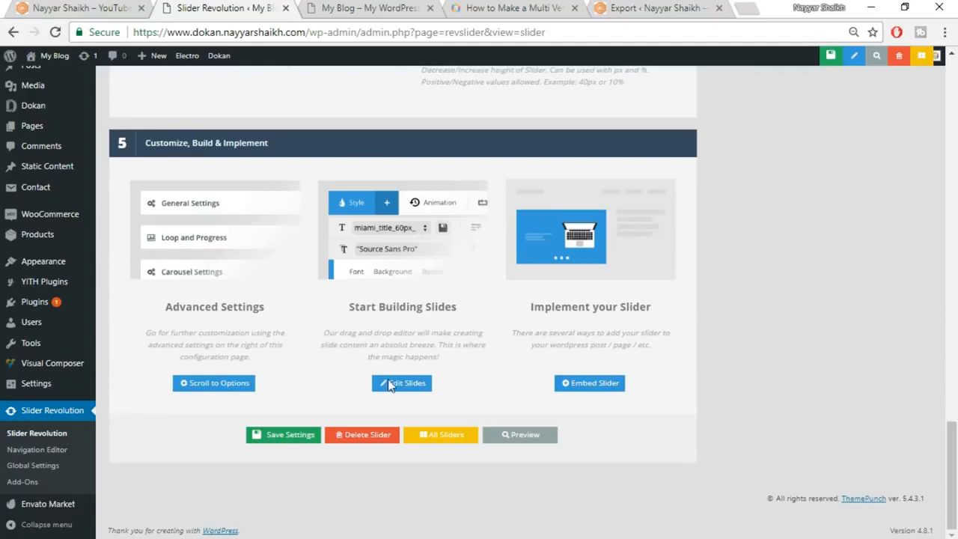
Save the new Slider1 and reopen its settings at the Custom CSS / Javascript section
click(288, 441)
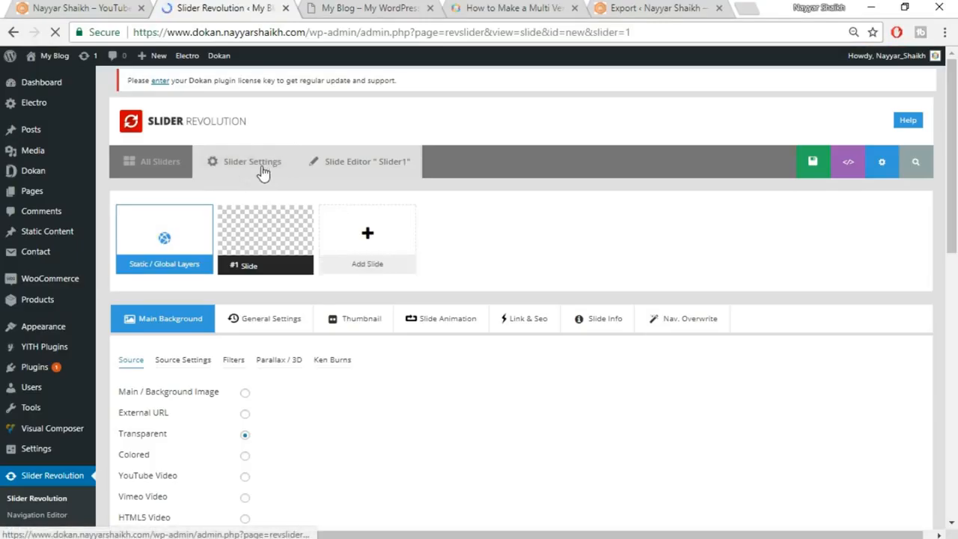
click(262, 166)
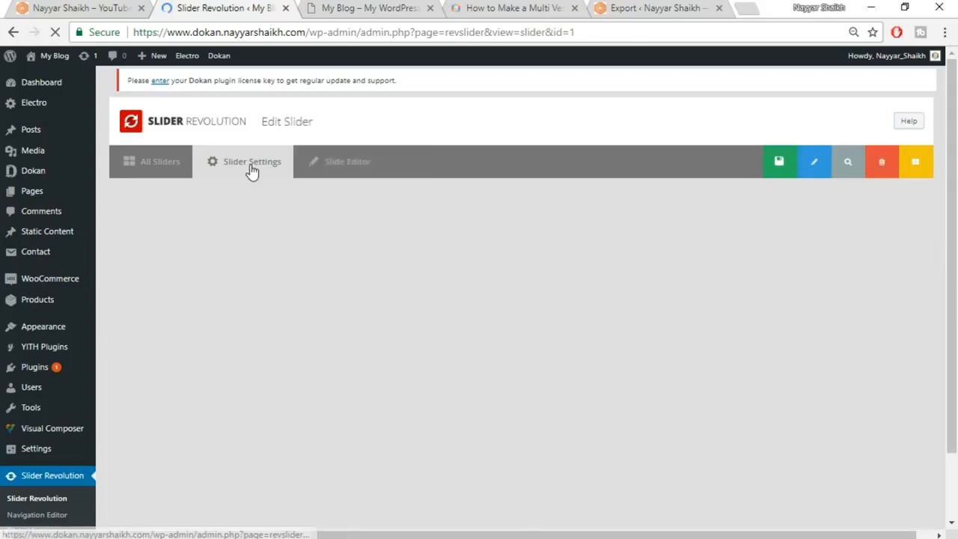
scroll(767, 334, down, 12)
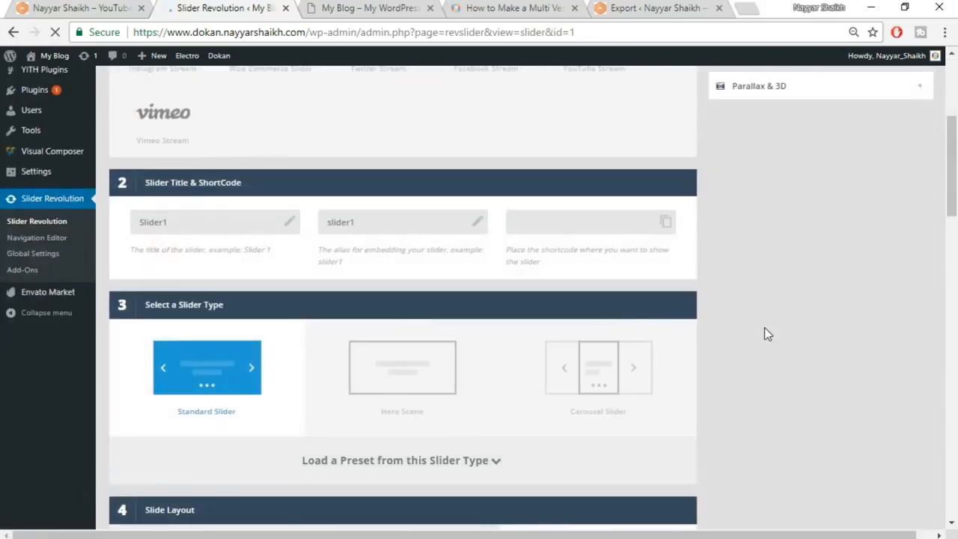
scroll(767, 333, down, 9)
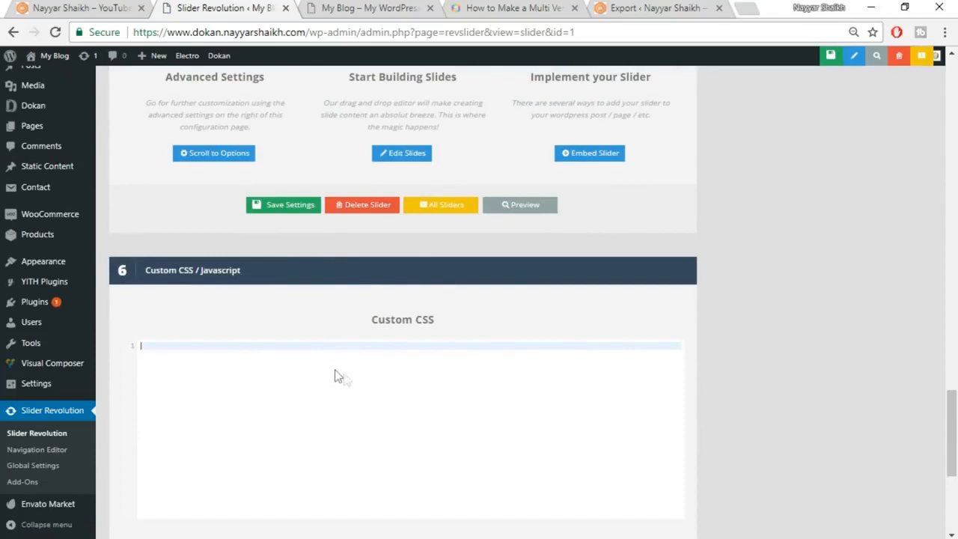
Paste the .tp-bullets rule (top 105.7%, left 21% !important) from Notepad into Custom CSS
key(alt+Tab)
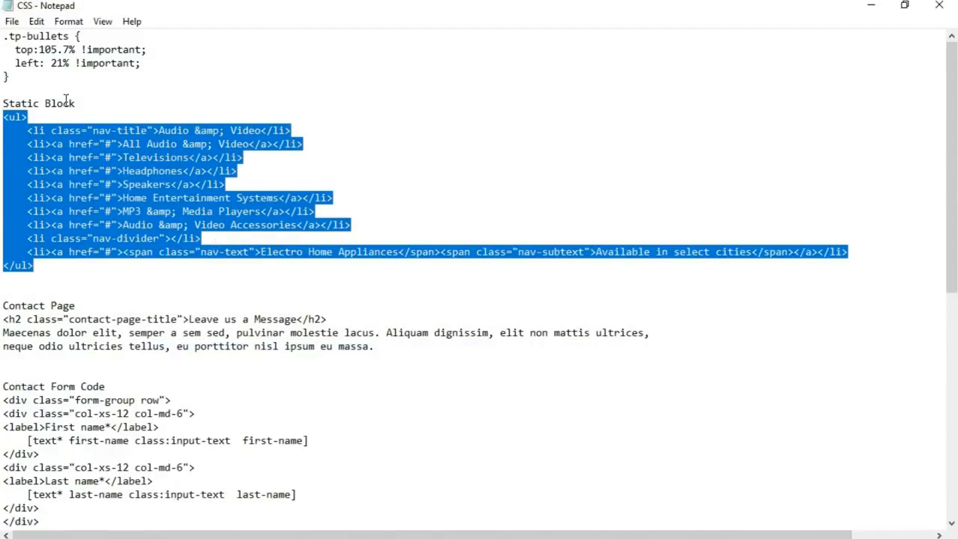
drag(2, 39, 33, 75)
key(ctrl+c)
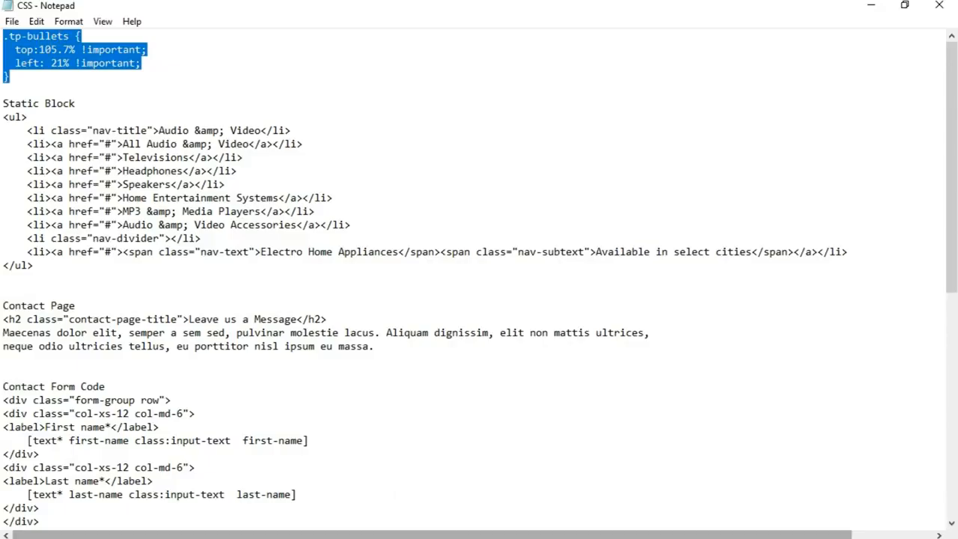
key(alt+Tab)
key(ctrl+v)
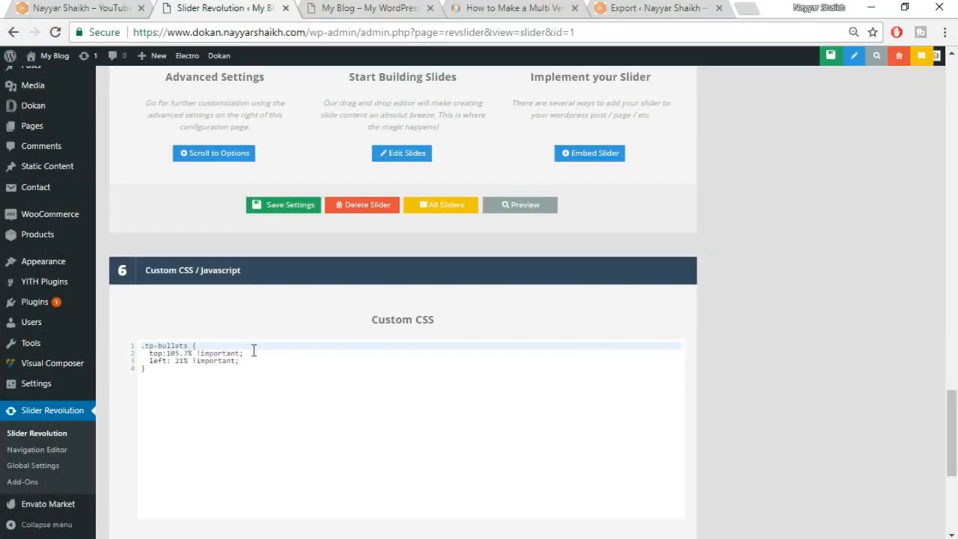
Switch Show Background Image on in the Layout & Visual panel
scroll(441, 409, down, 3)
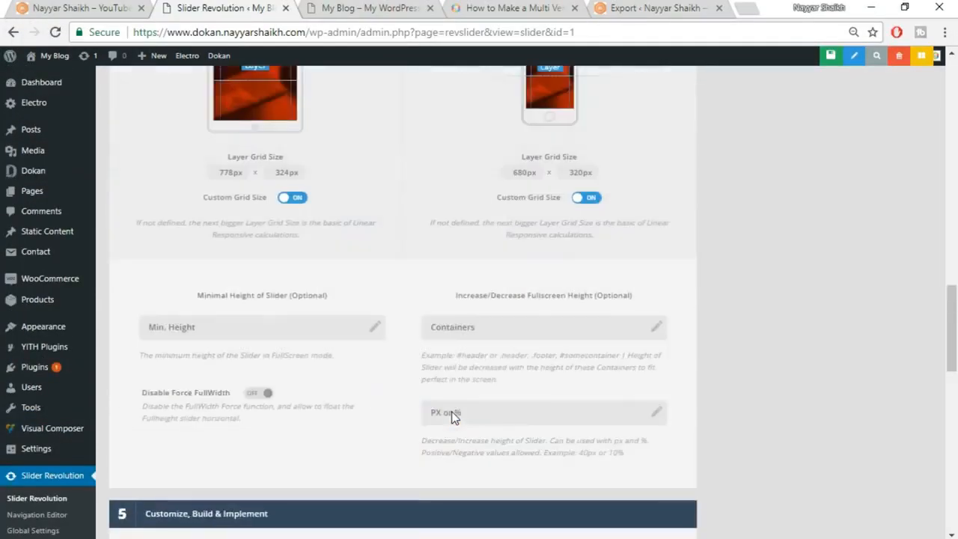
scroll(453, 417, up, 10)
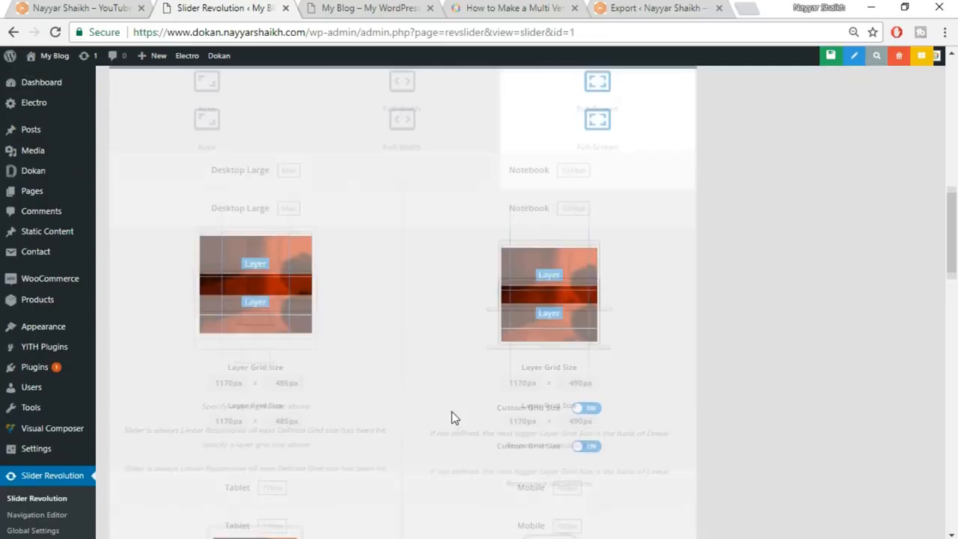
scroll(465, 420, up, 6)
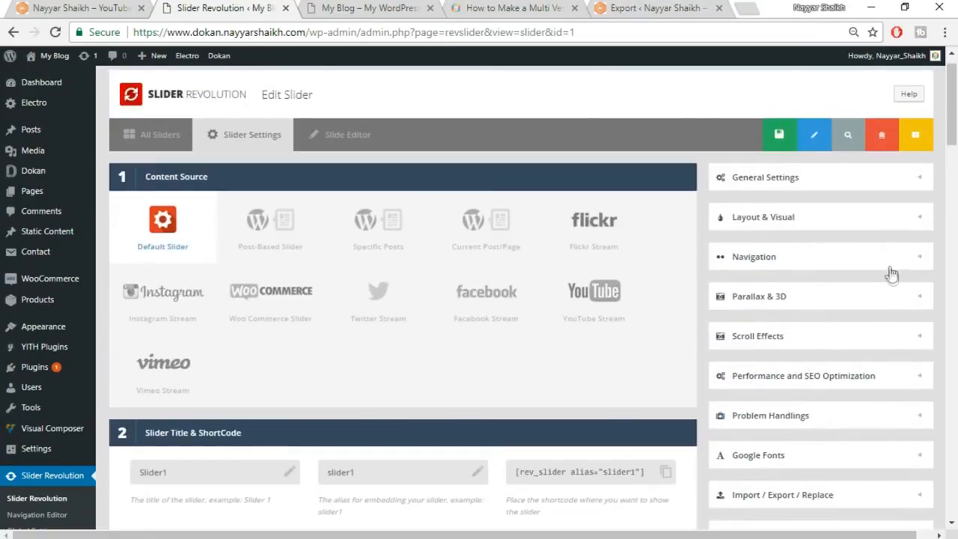
click(796, 225)
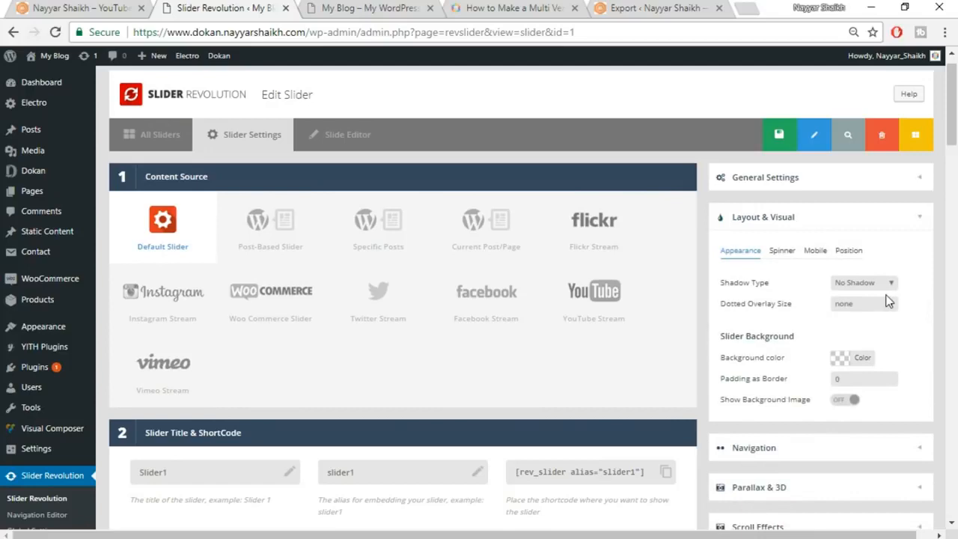
click(844, 403)
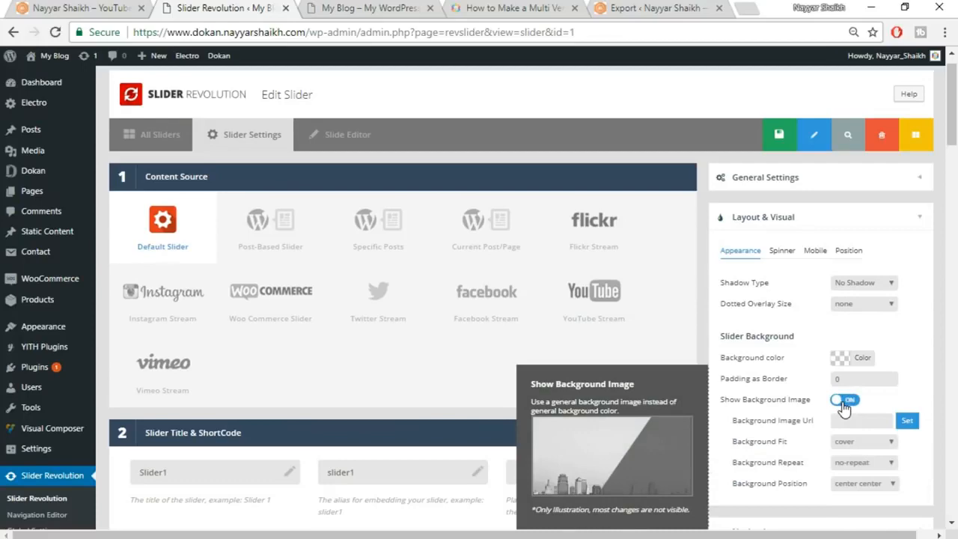
scroll(936, 374, down, 1)
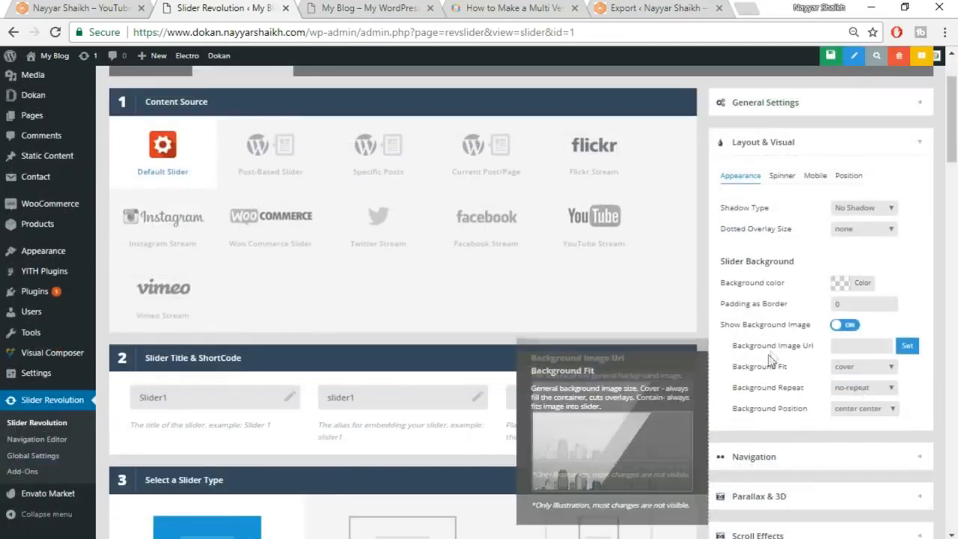
click(131, 7)
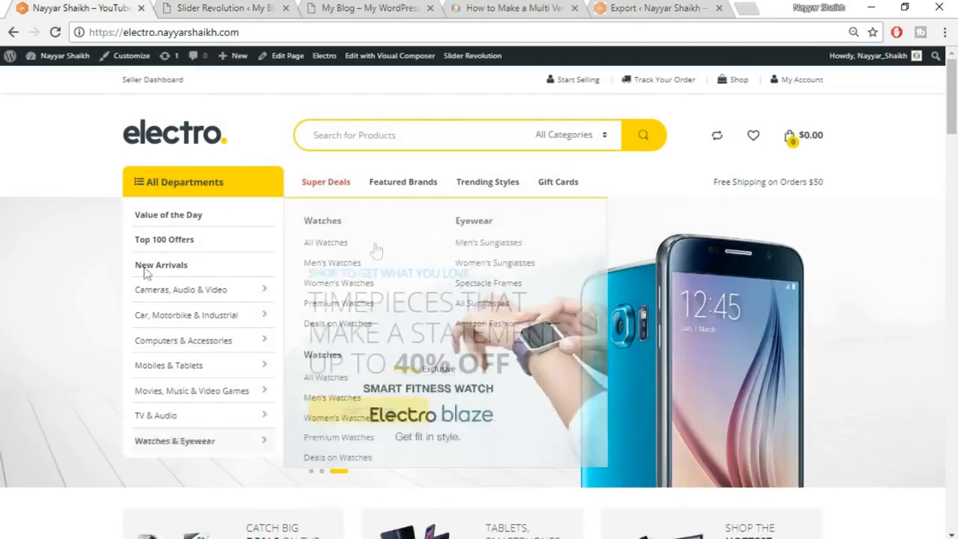
Upload Slider BG.jpg from Images > Slider and insert it as the background image URL
click(230, 9)
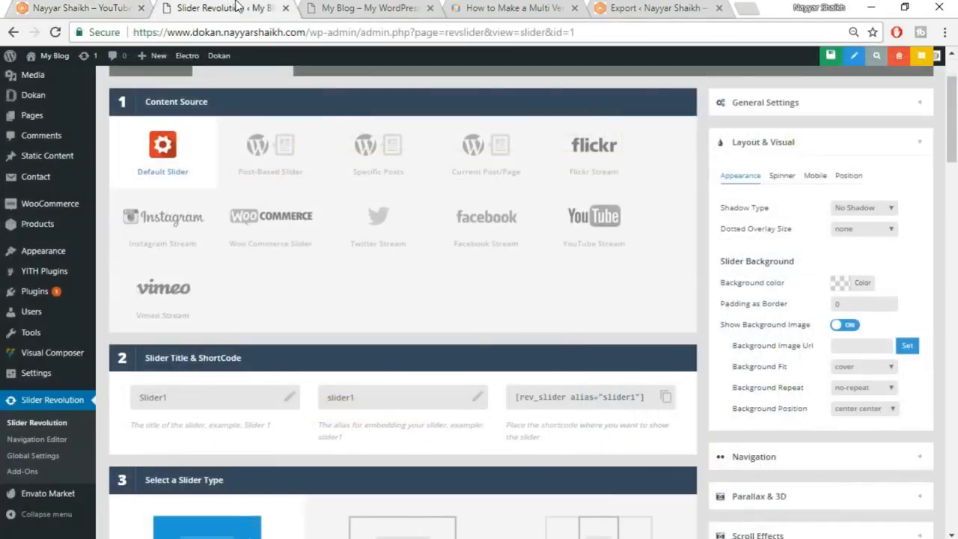
click(908, 344)
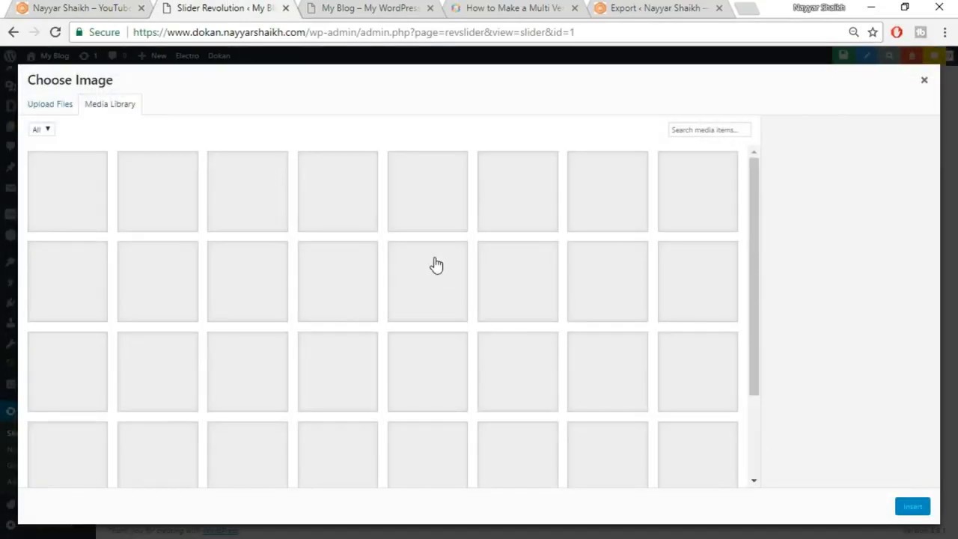
click(48, 110)
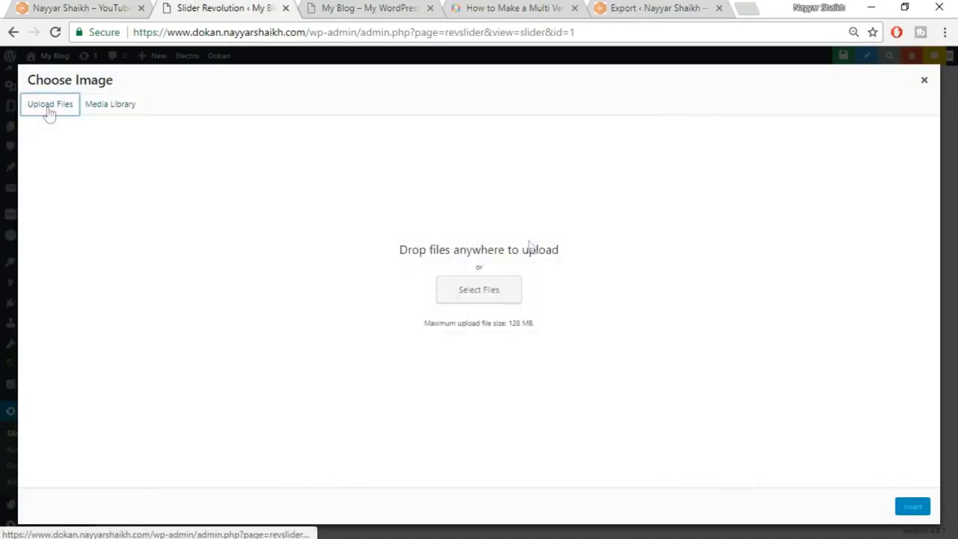
click(464, 284)
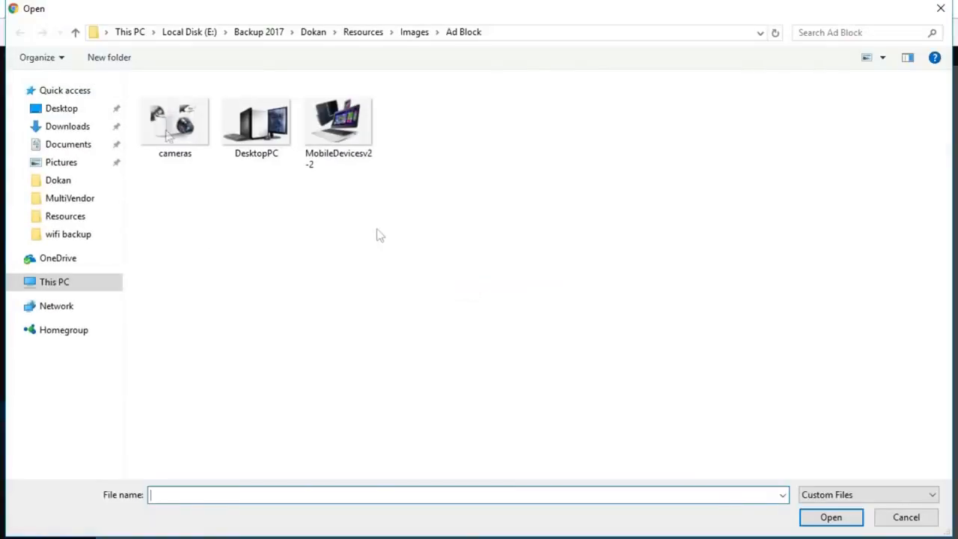
click(361, 33)
double_click(206, 104)
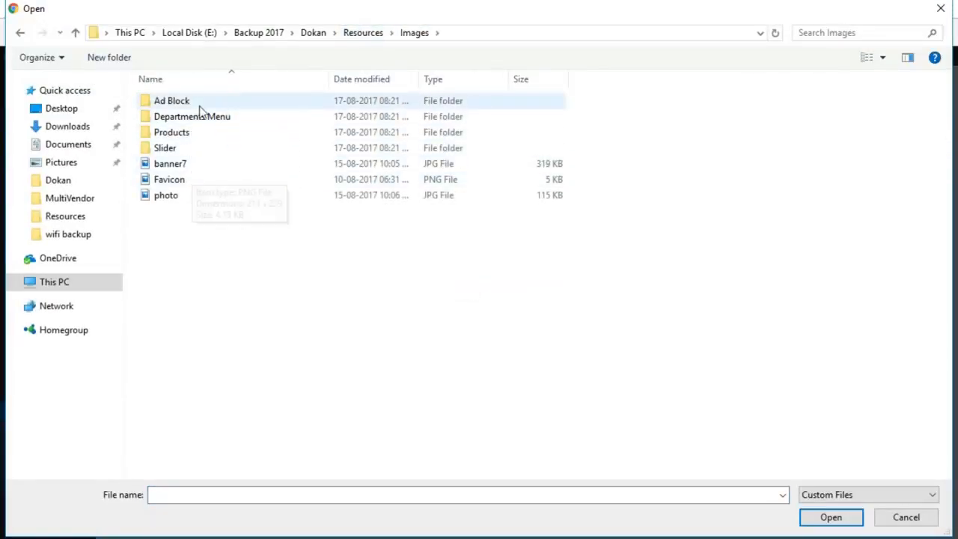
click(192, 151)
double_click(192, 151)
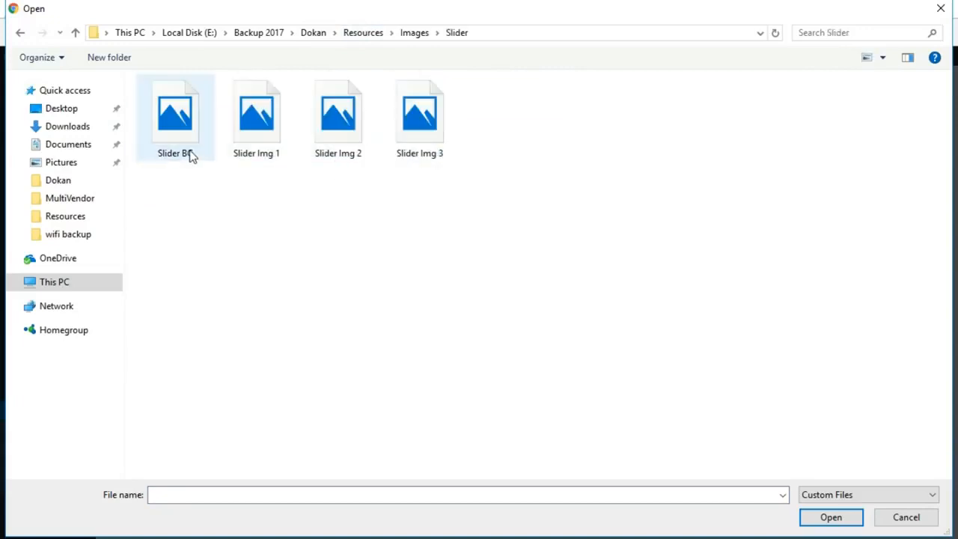
click(177, 132)
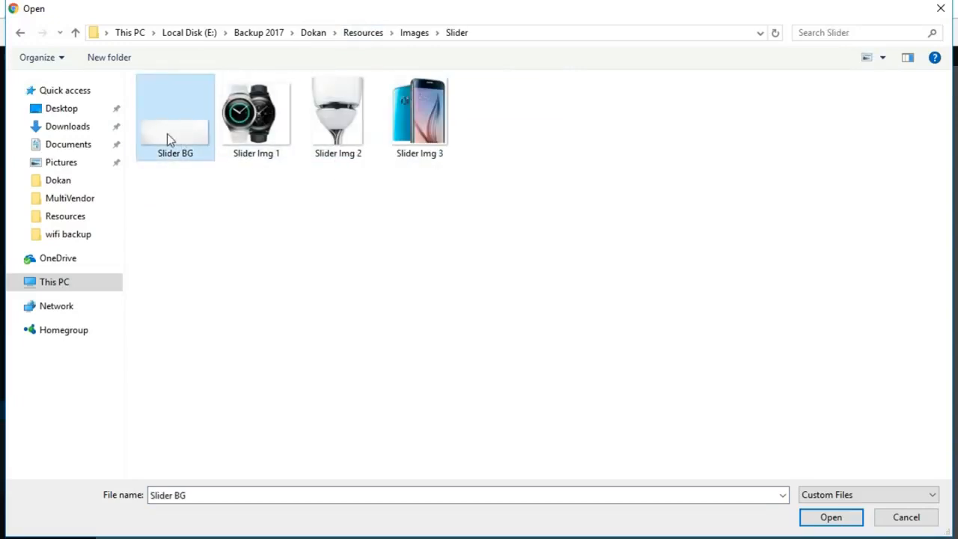
click(832, 518)
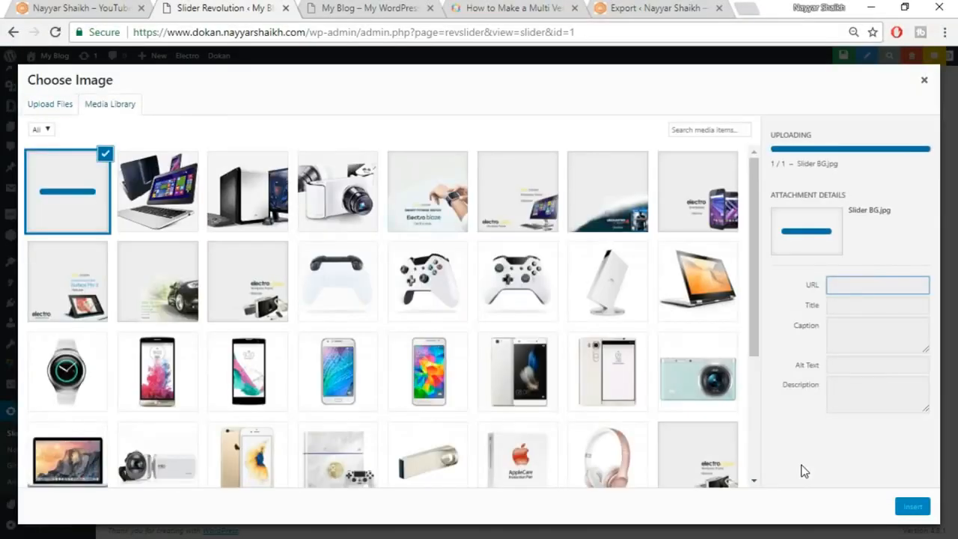
click(913, 507)
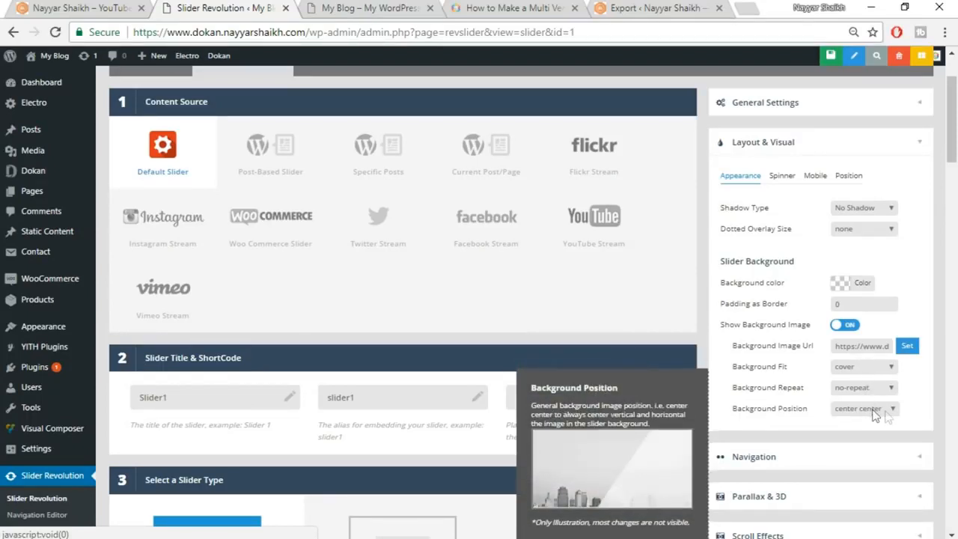
Enable Hesperiden-style bullet navigation for Slider1 and save its settings
click(924, 152)
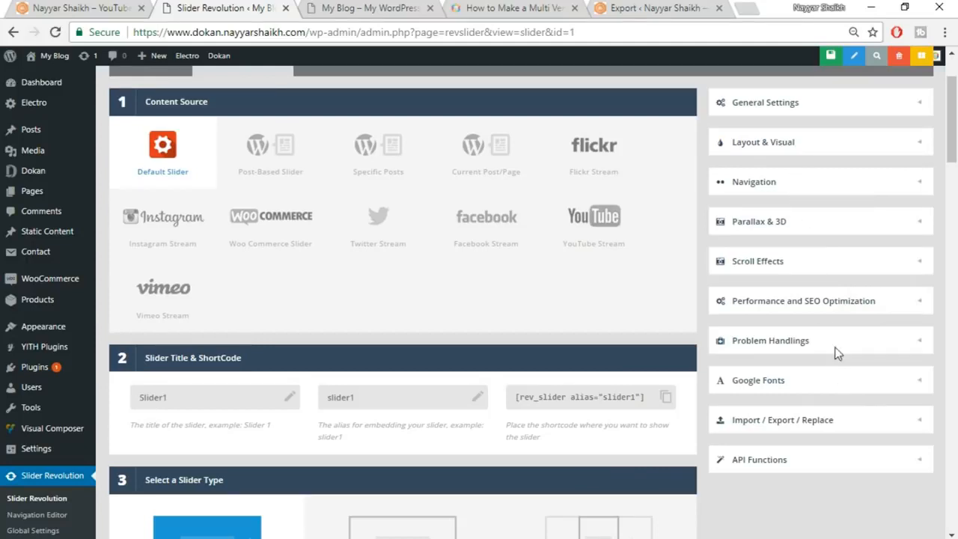
click(827, 182)
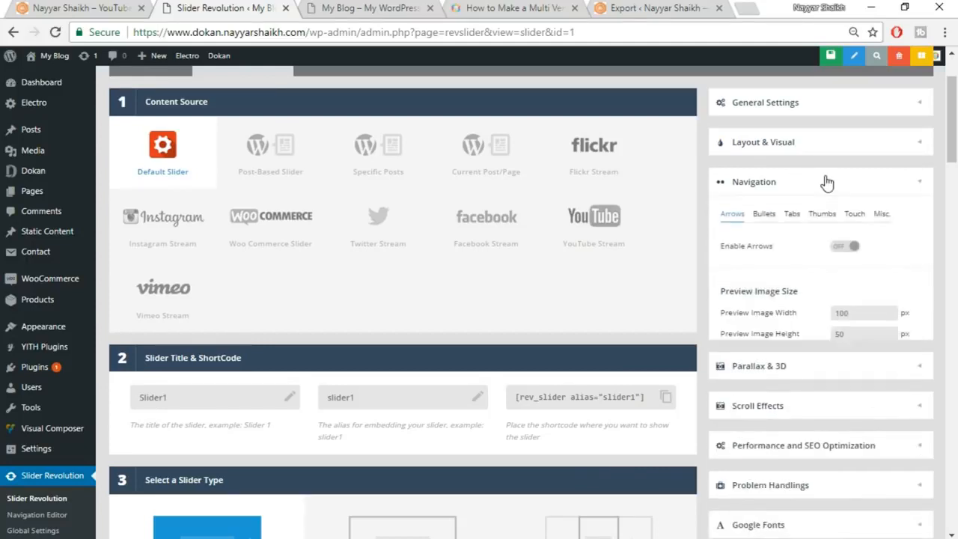
click(850, 247)
click(765, 218)
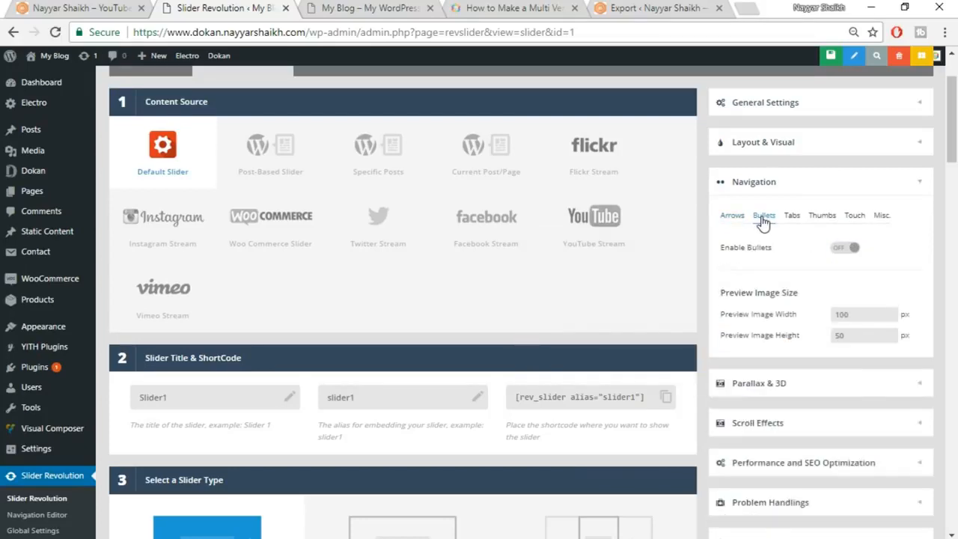
click(849, 249)
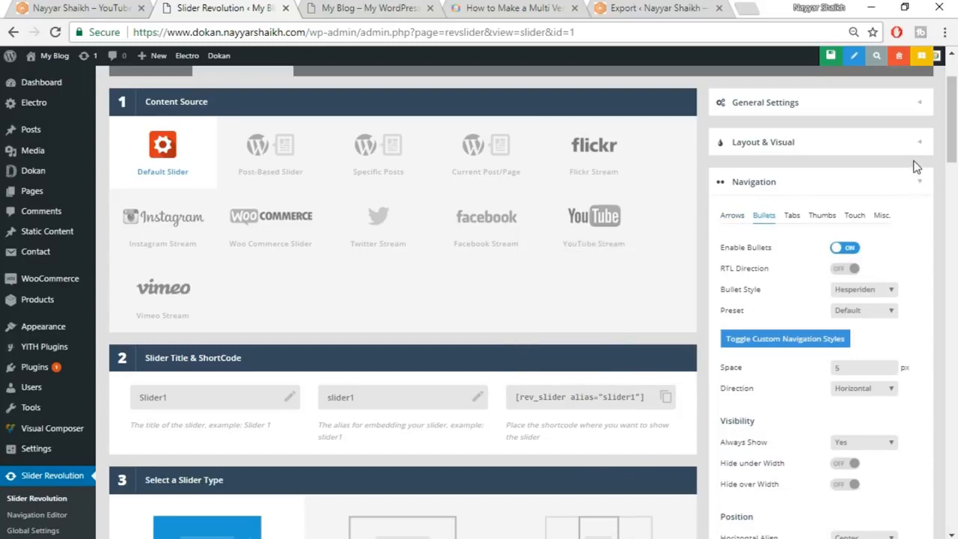
click(920, 187)
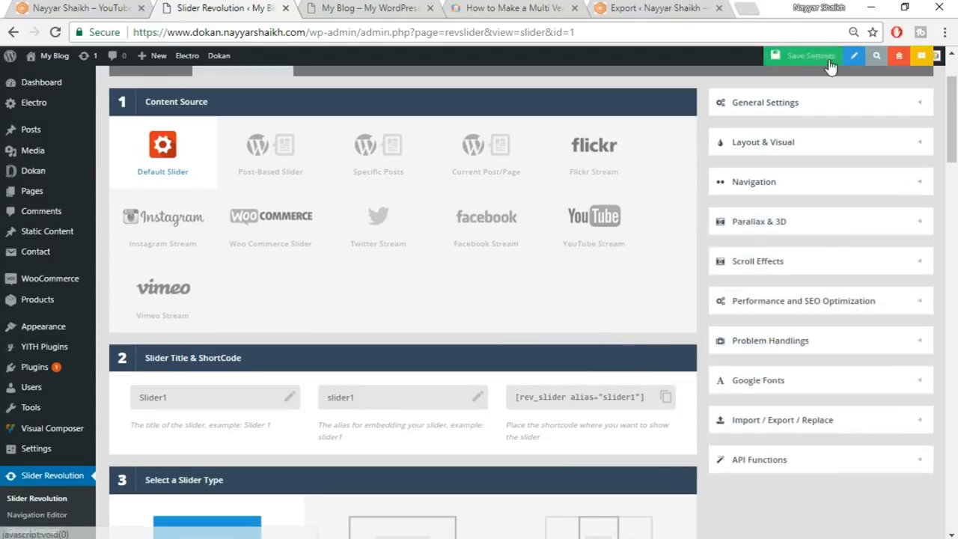
click(803, 58)
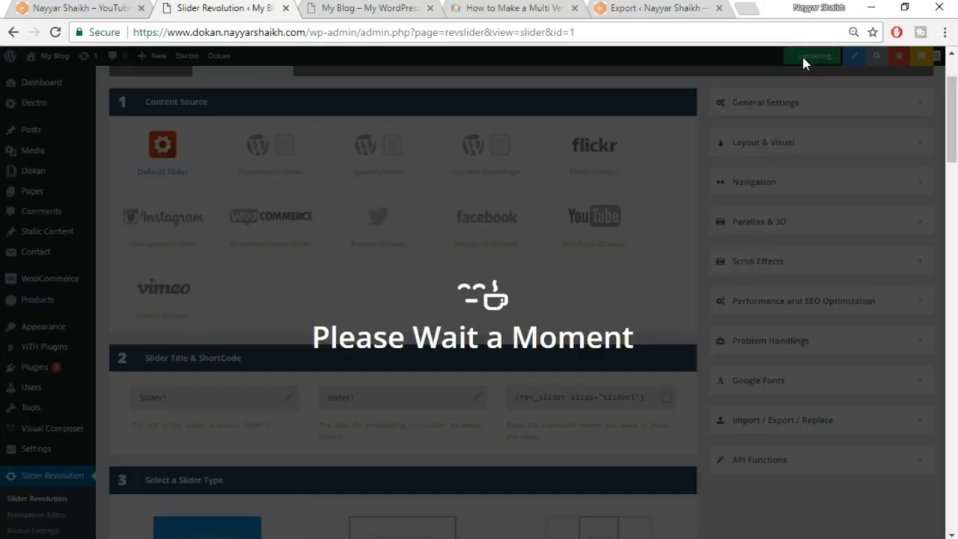
scroll(451, 218, up, 2)
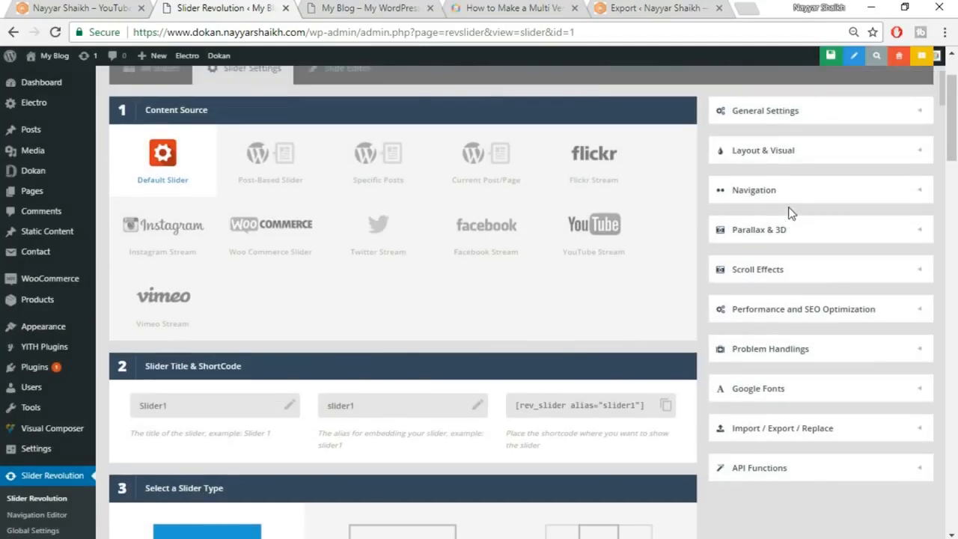
Open Slider1's slide editor, compare with the storefront's watches slide, and return to it
click(353, 164)
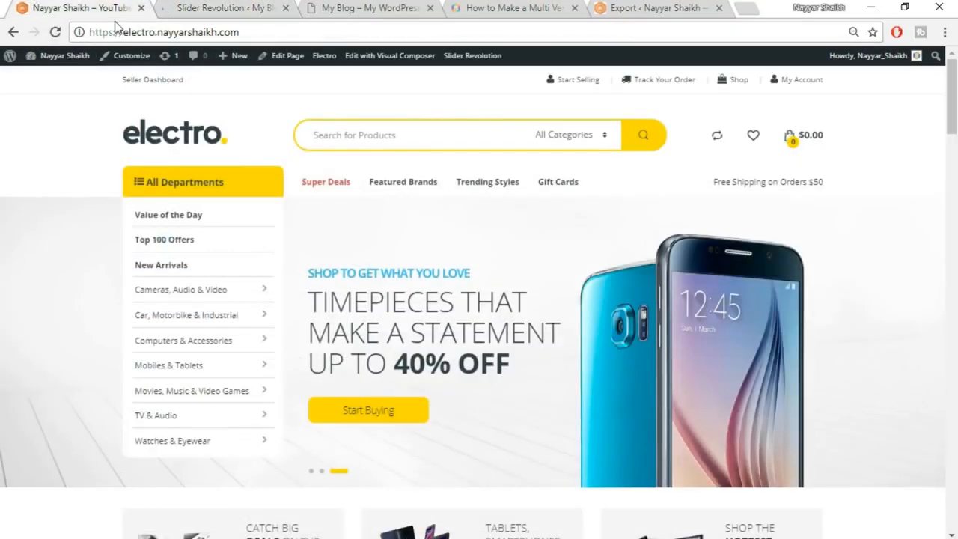
click(313, 473)
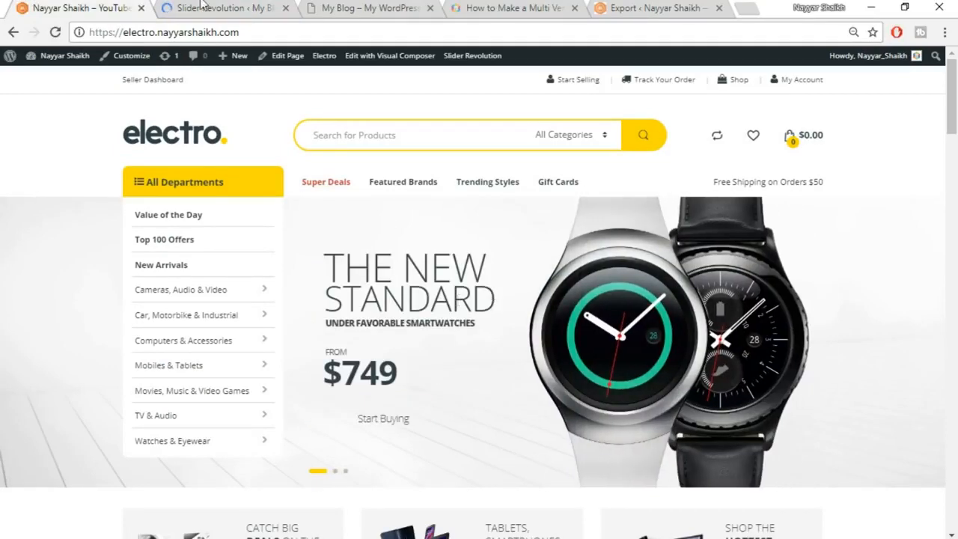
click(202, 6)
scroll(610, 178, down, 3)
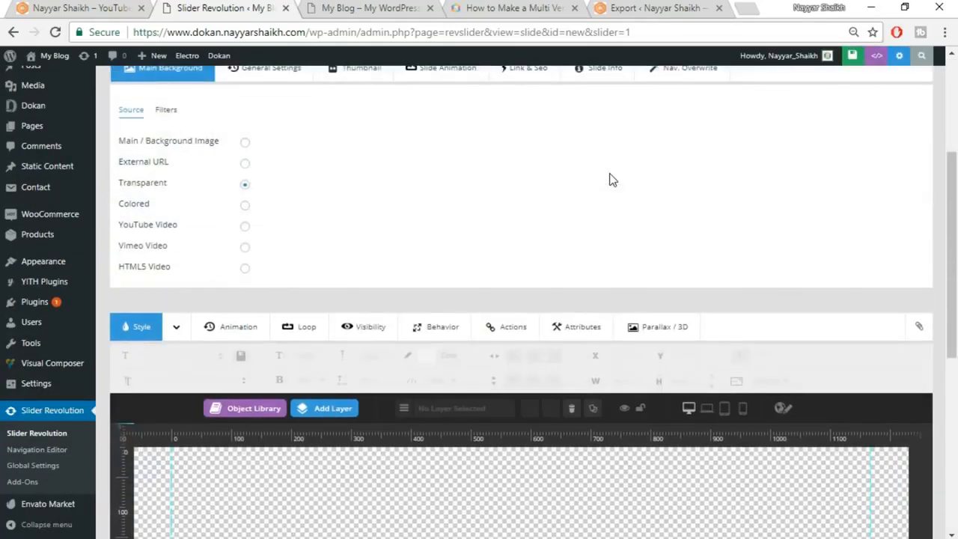
scroll(610, 180, down, 3)
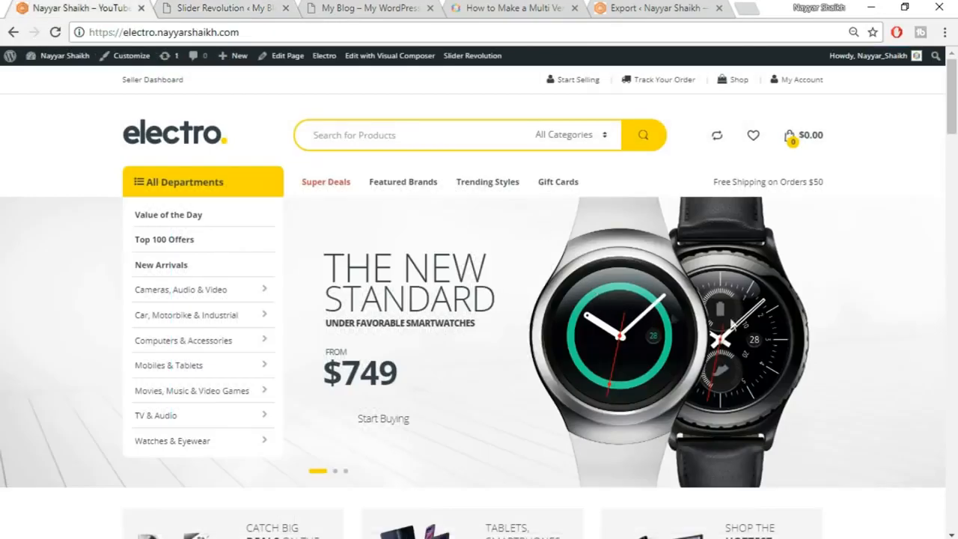
click(219, 6)
Upload Slider Img 1 and place it on the slide as an image layer
mouse_move(336, 165)
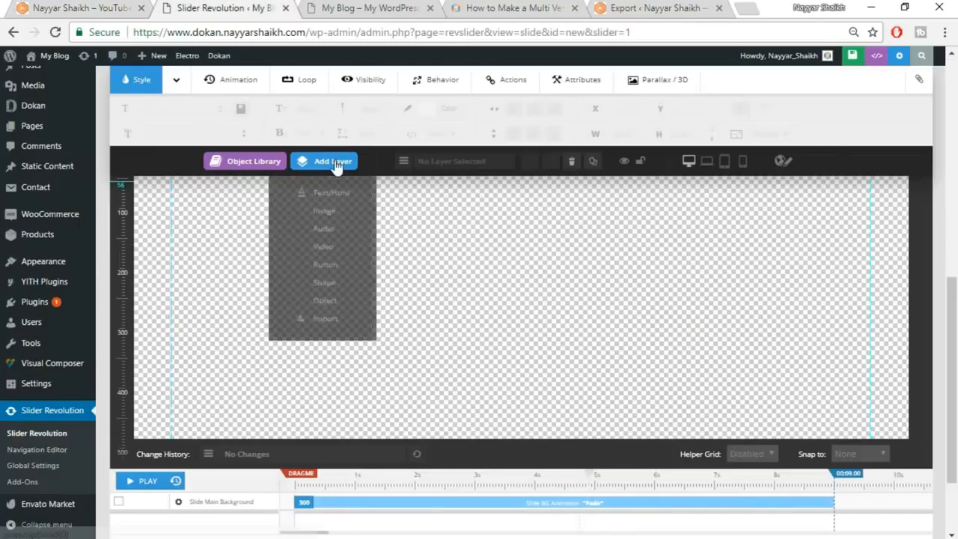
click(327, 212)
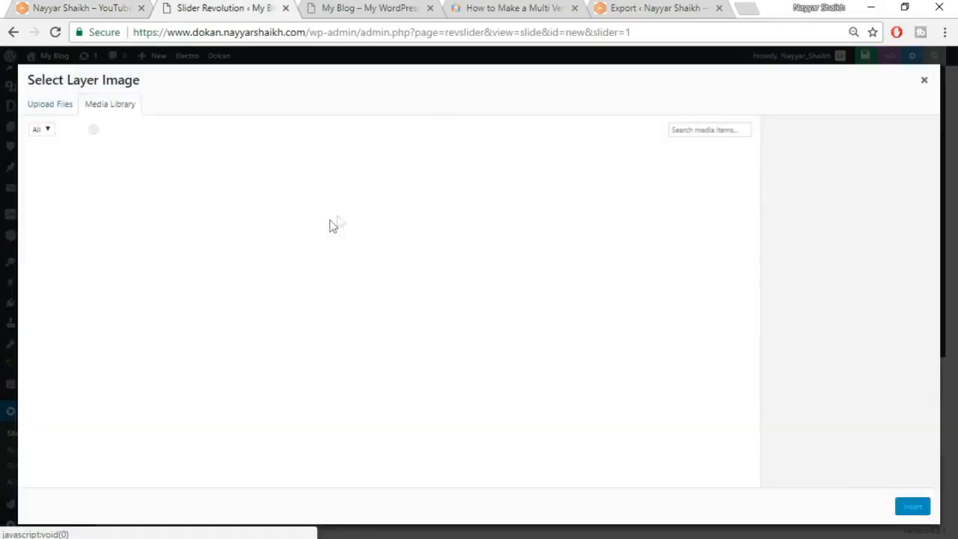
click(50, 109)
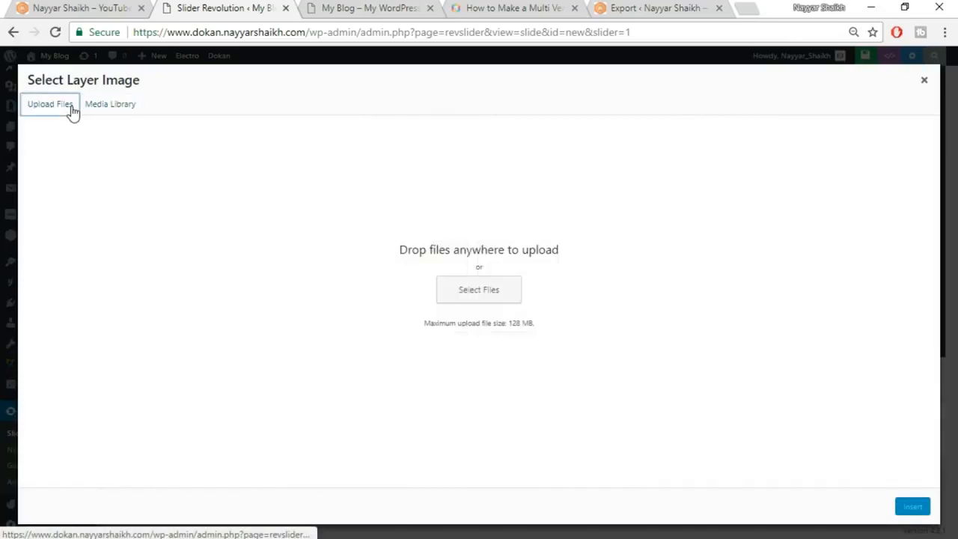
click(489, 295)
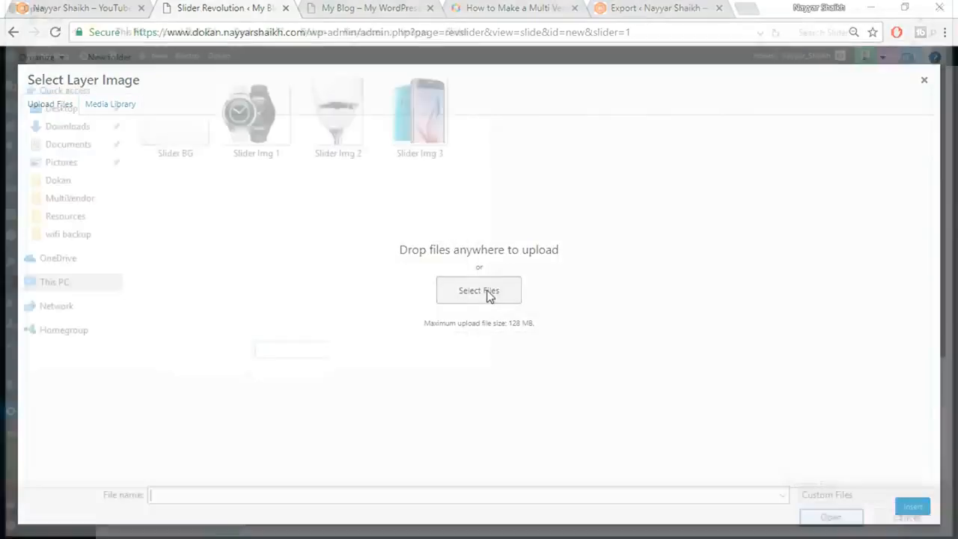
click(242, 138)
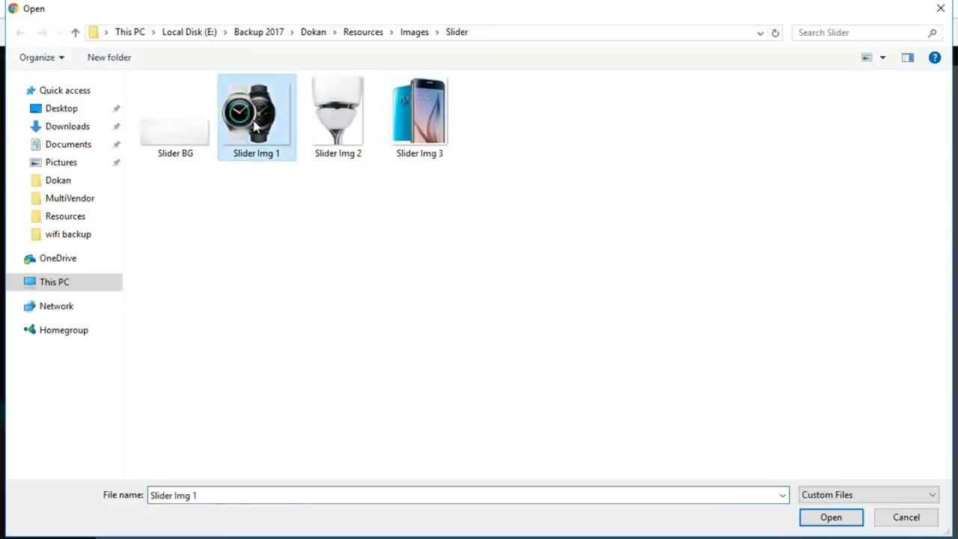
click(832, 519)
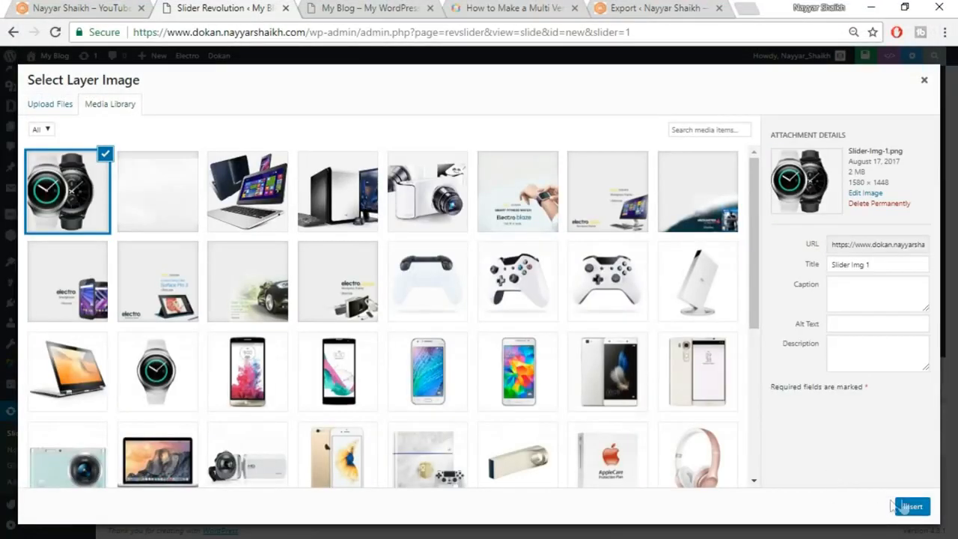
click(912, 509)
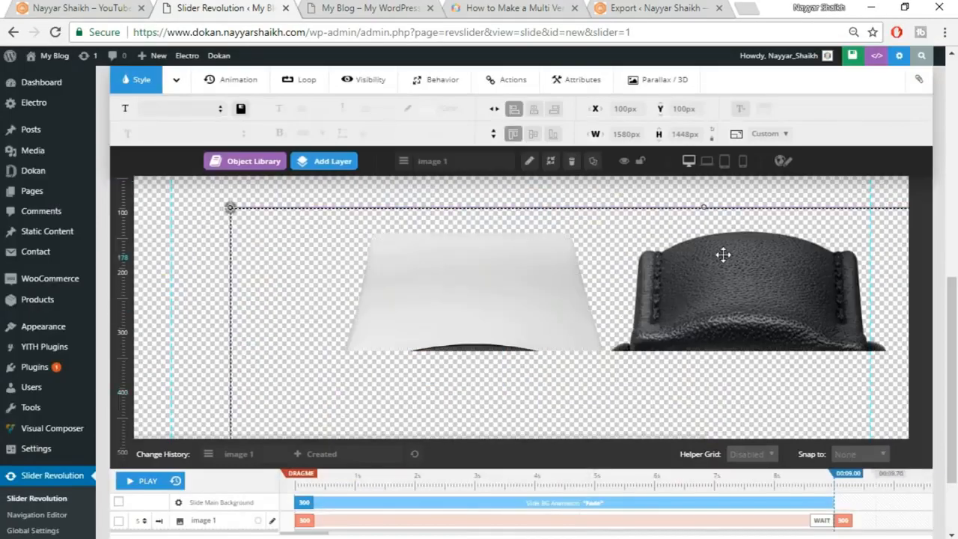
Shrink the watch layer to 546×500 px and move it right, to X 705px, Y -11px
mouse_move(707, 291)
mouse_down()
mouse_move(676, 239)
mouse_move(704, 284)
mouse_up()
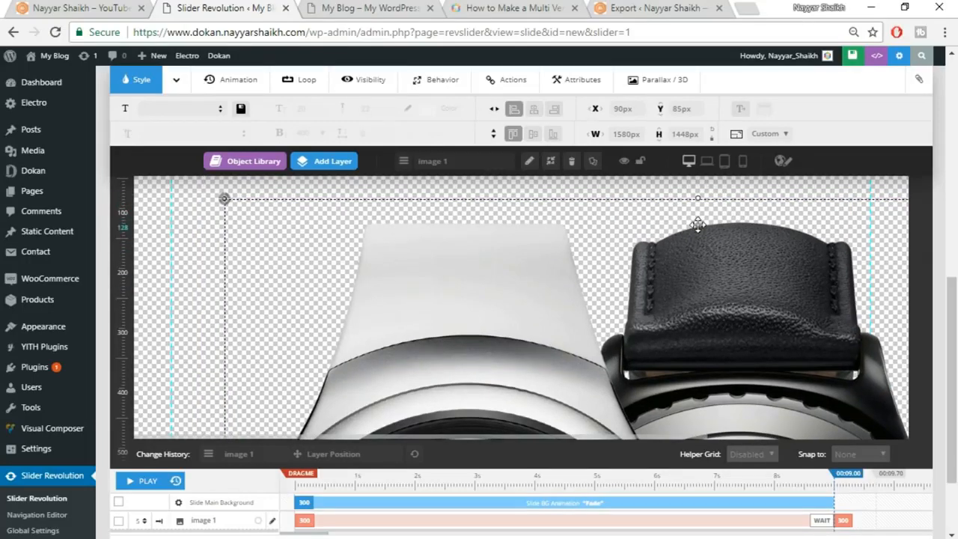
click(693, 205)
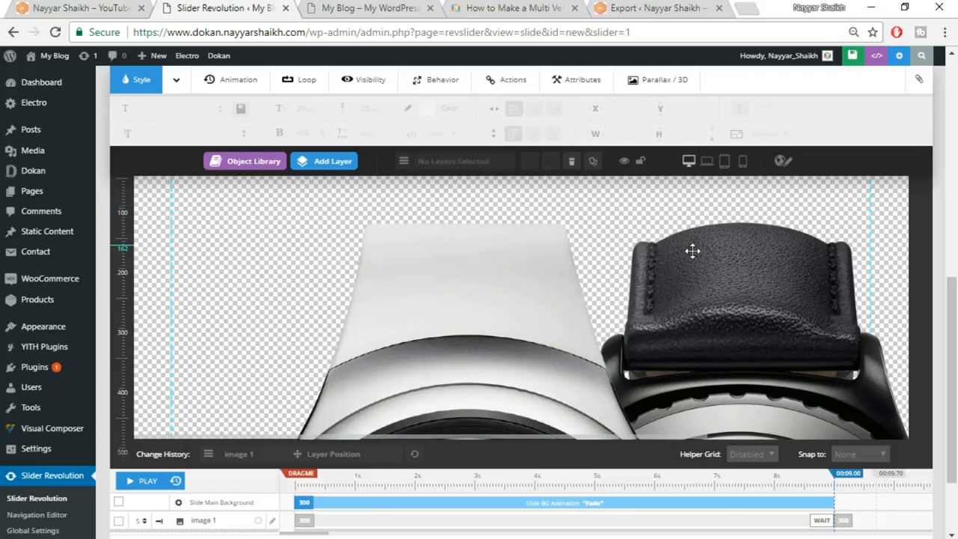
click(676, 269)
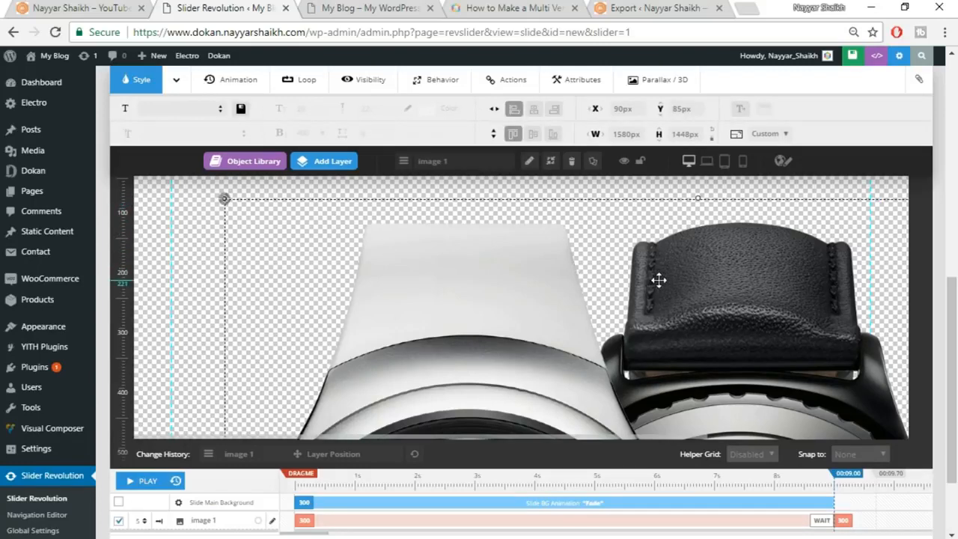
scroll(866, 264, up, 1)
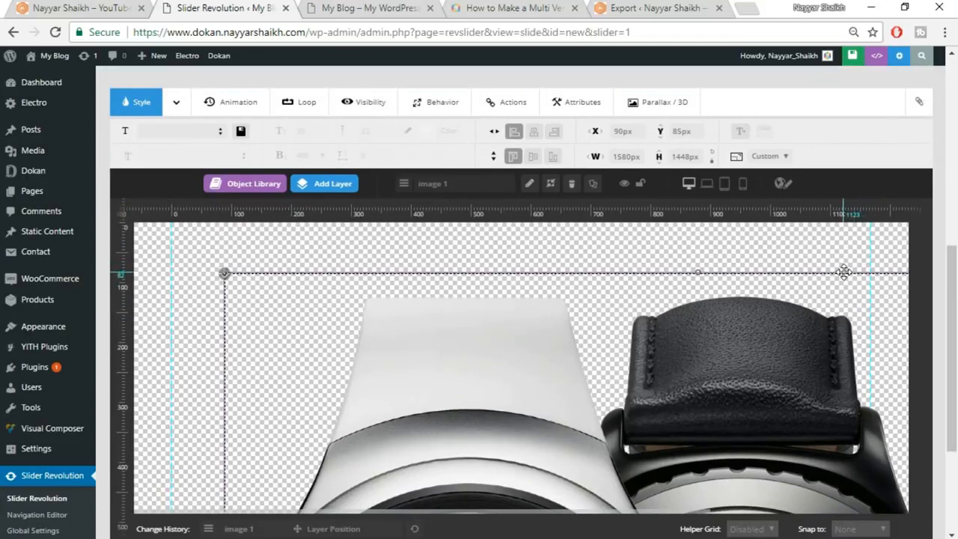
scroll(844, 272, down, 1)
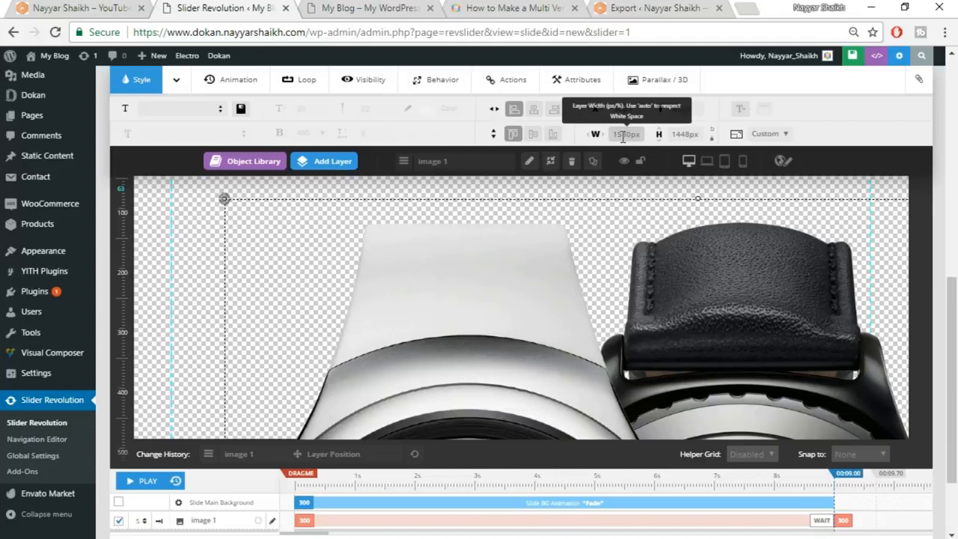
click(685, 134)
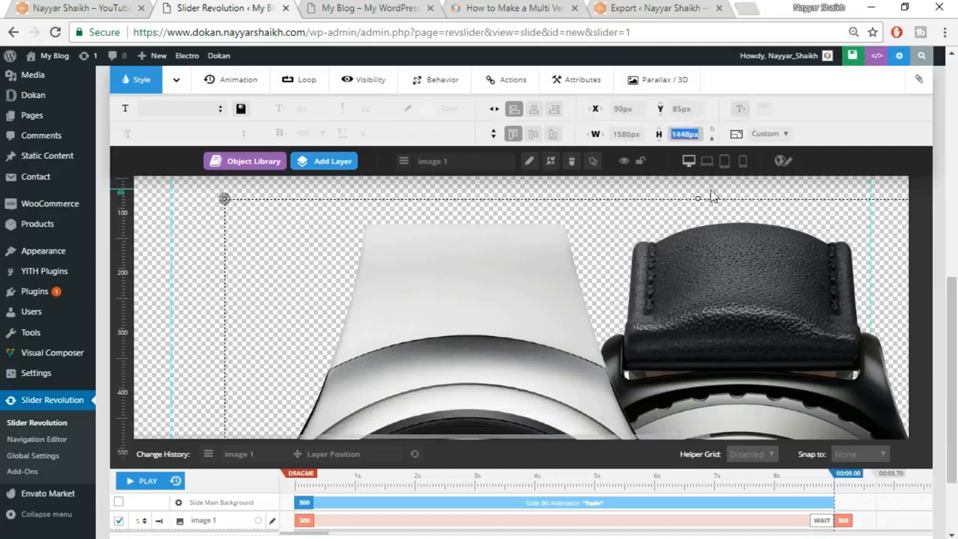
click(821, 138)
drag(434, 333, 721, 307)
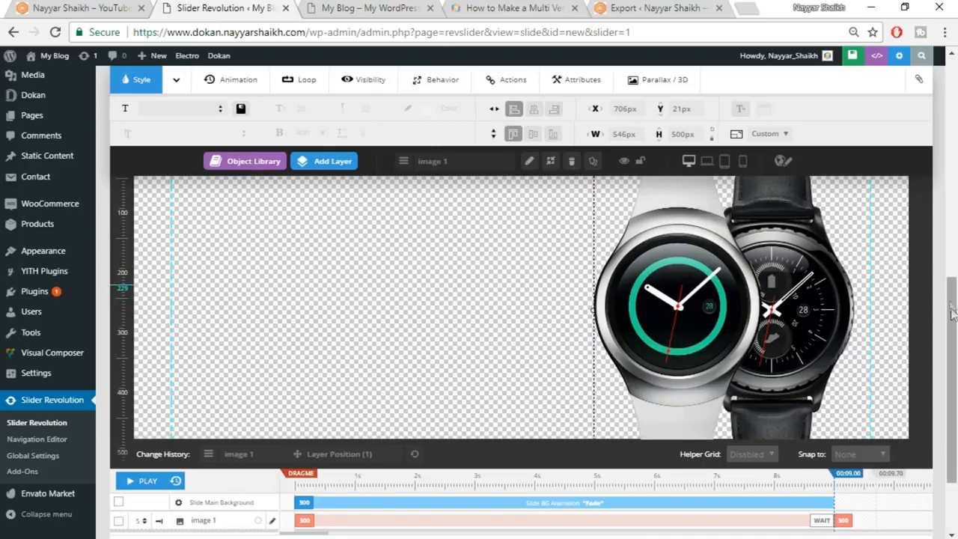
drag(952, 314, 953, 289)
drag(727, 346, 726, 329)
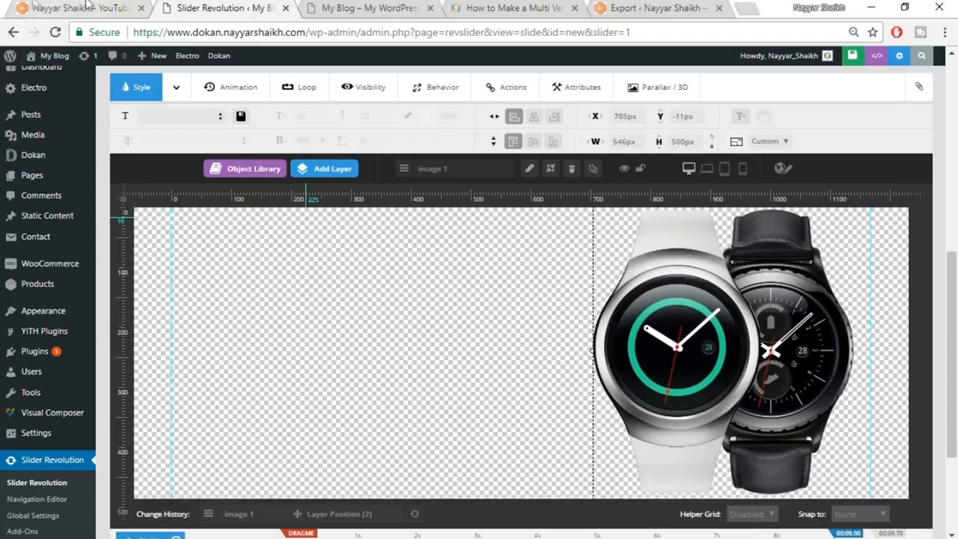
click(30, 6)
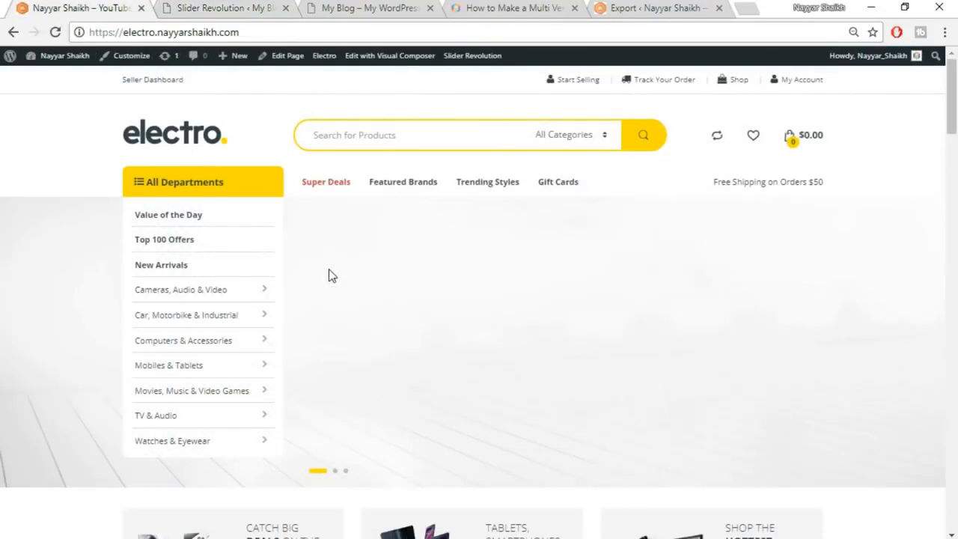
click(312, 473)
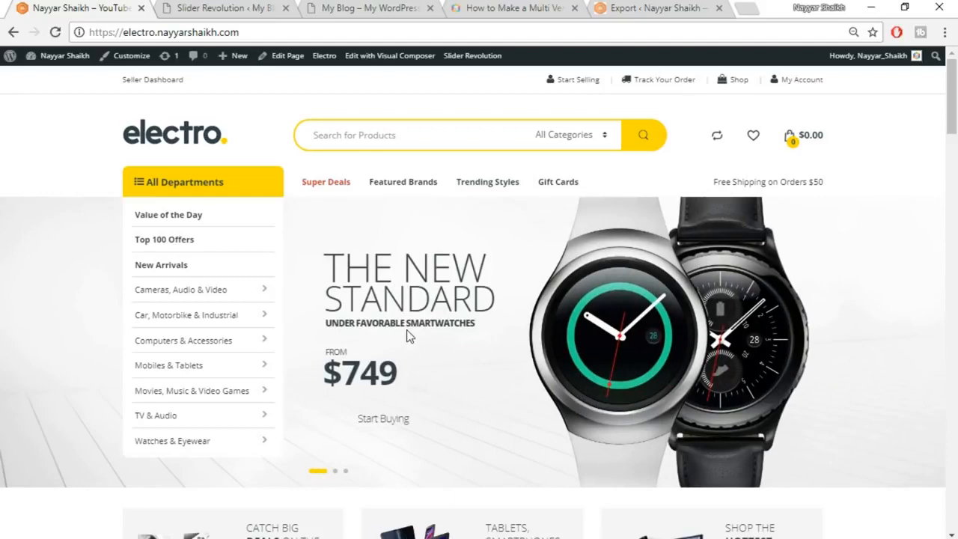
click(238, 8)
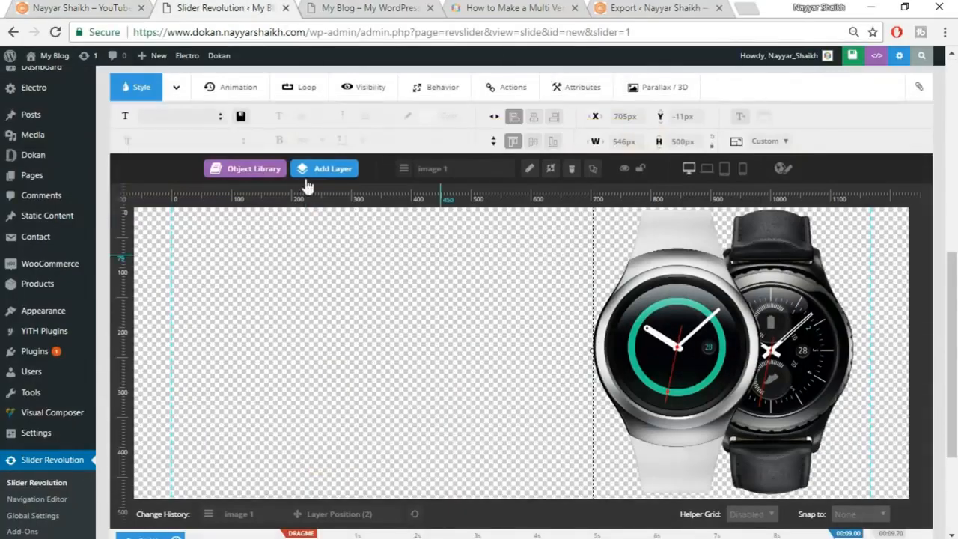
Add a Text/Html layer and replace its placeholder caption with THE NEW
mouse_move(314, 170)
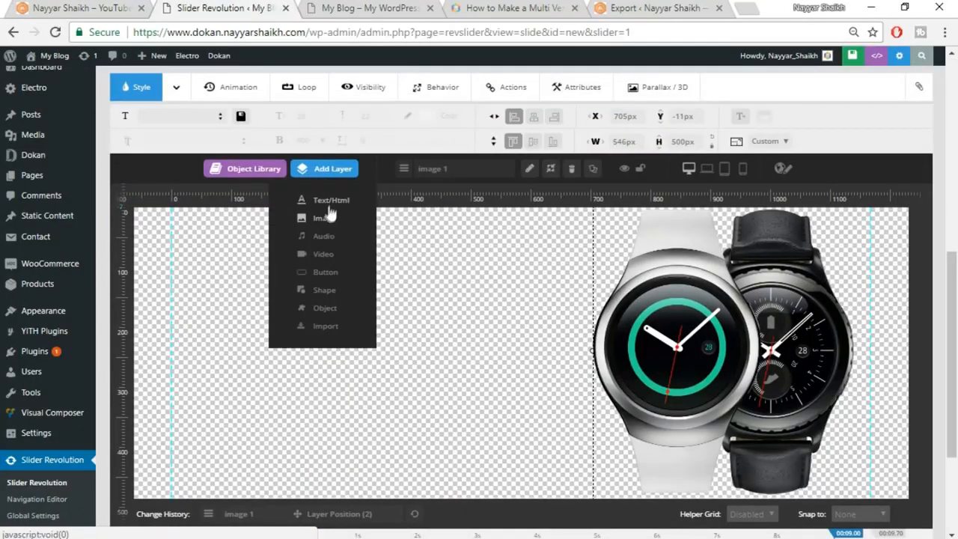
click(329, 201)
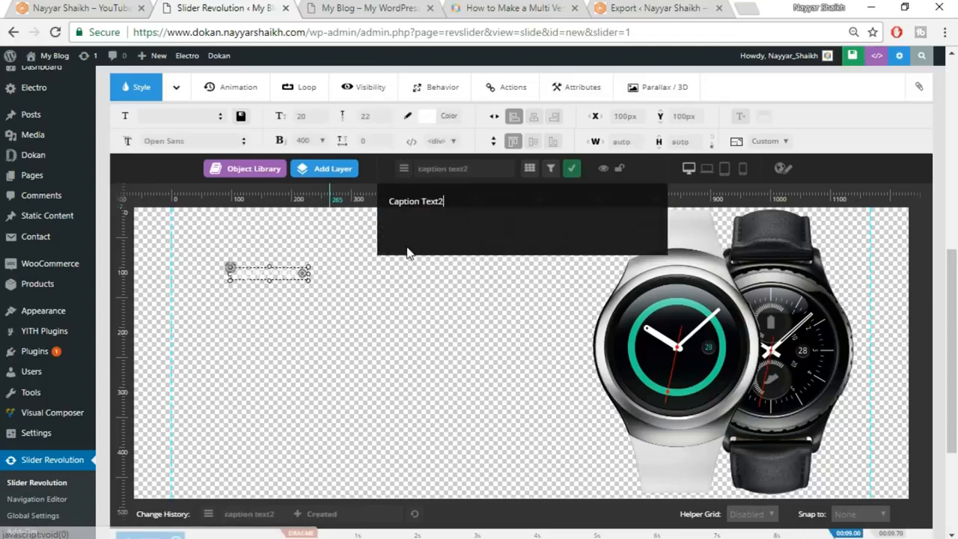
triple_click(464, 211)
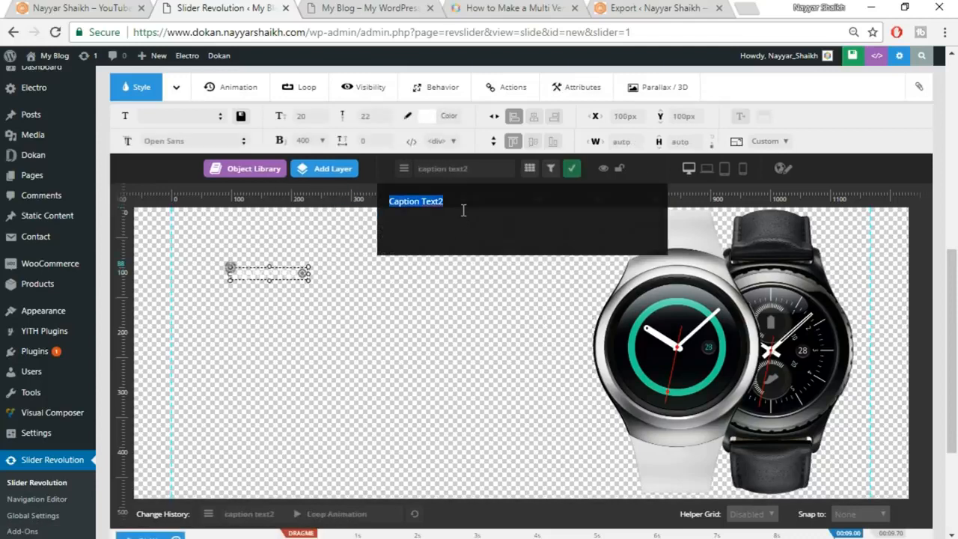
key(BackSpace)
text(THE NEW)
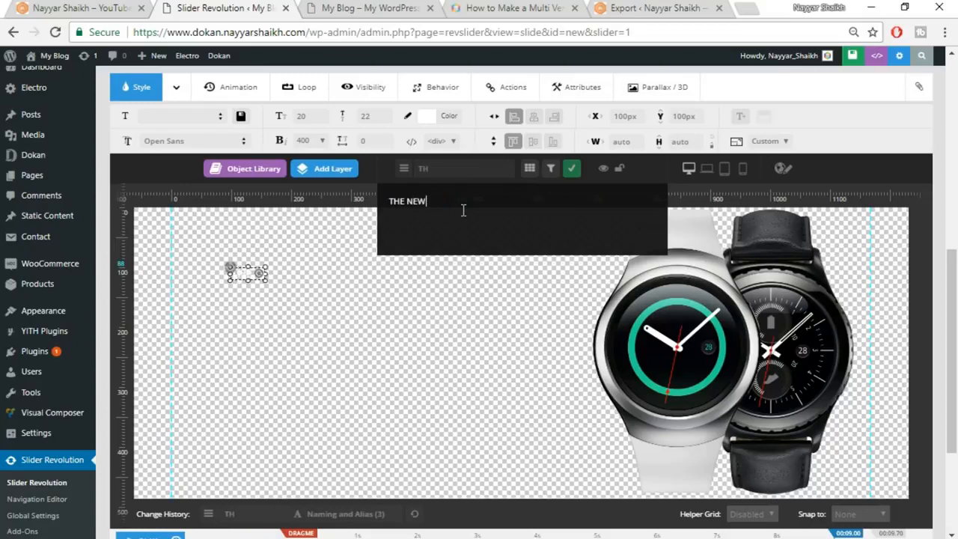
right_click(8, 6)
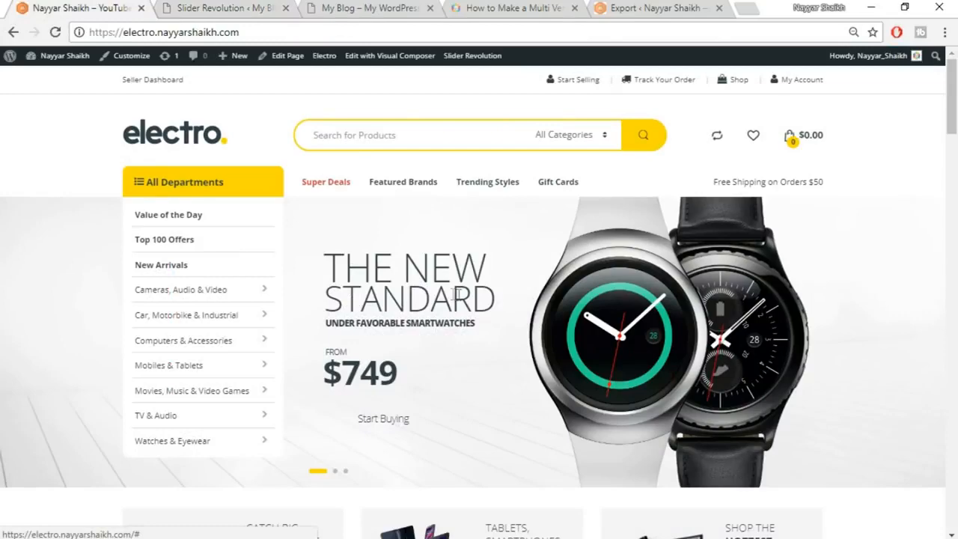
click(255, 7)
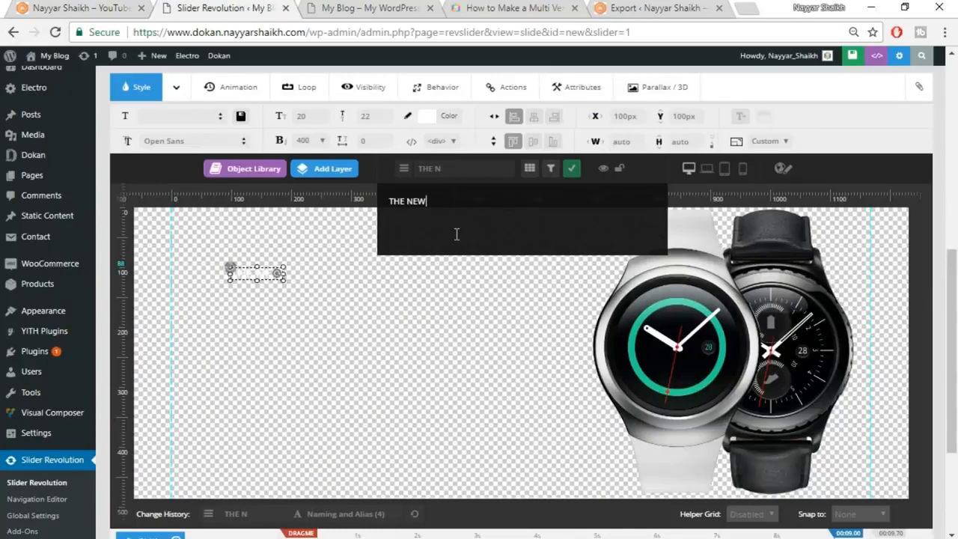
click(573, 170)
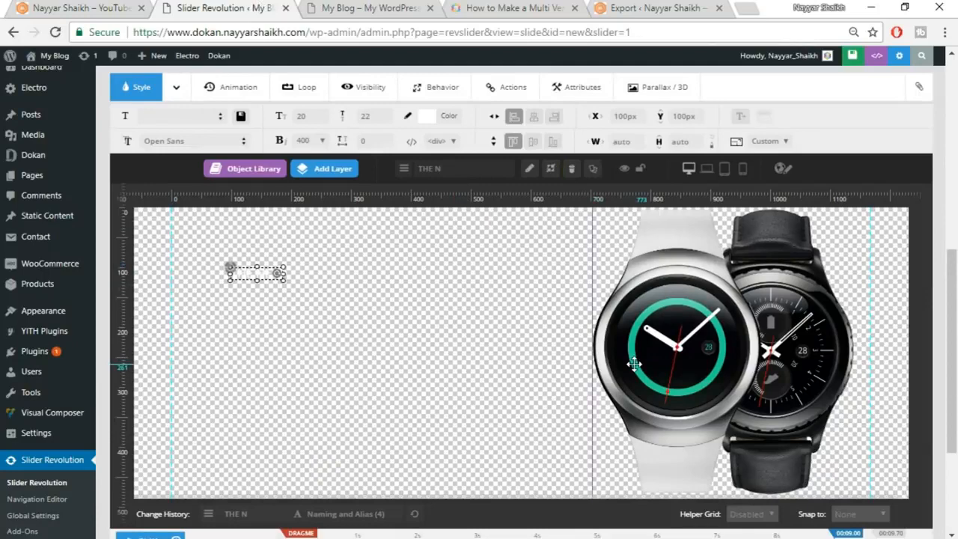
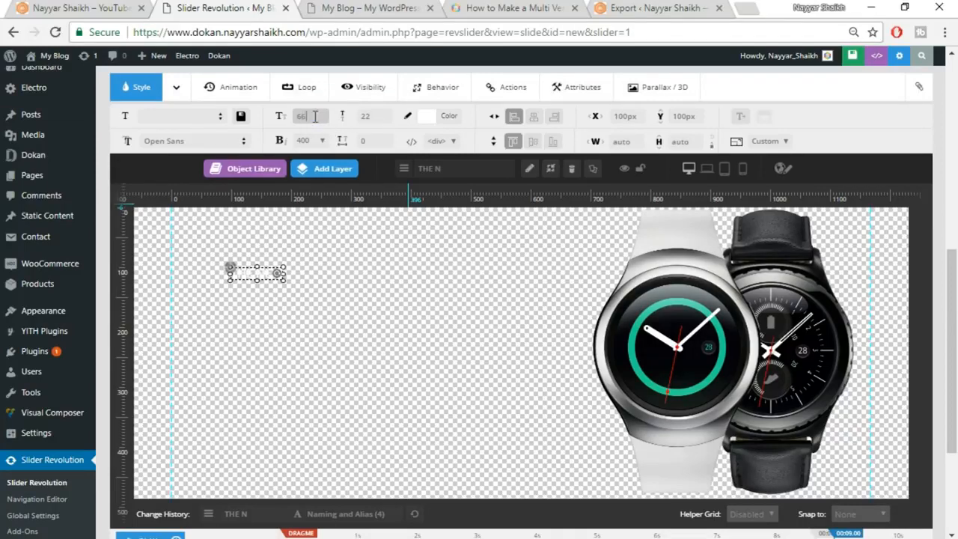
Give THE NEW a 66px font size, 52px line height and light 300 weight
click(370, 122)
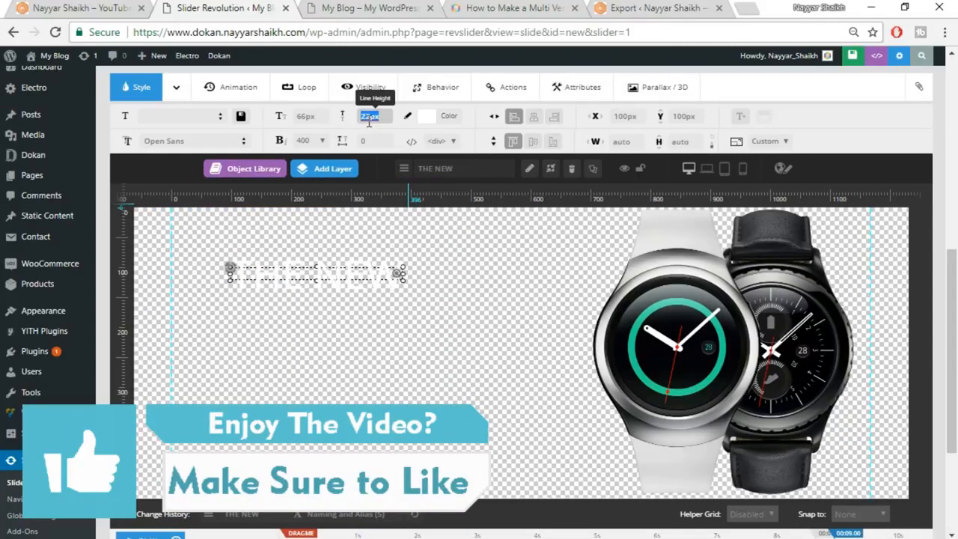
click(313, 142)
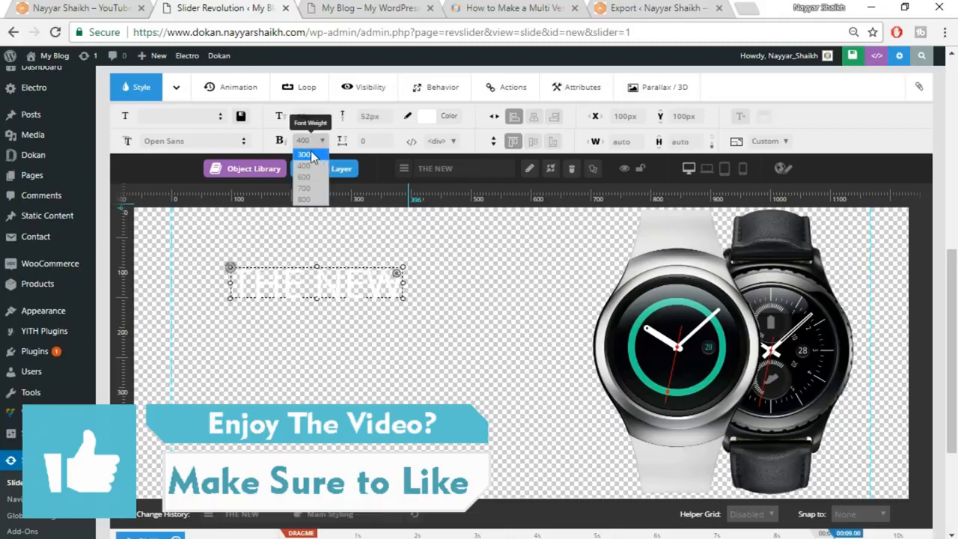
click(312, 153)
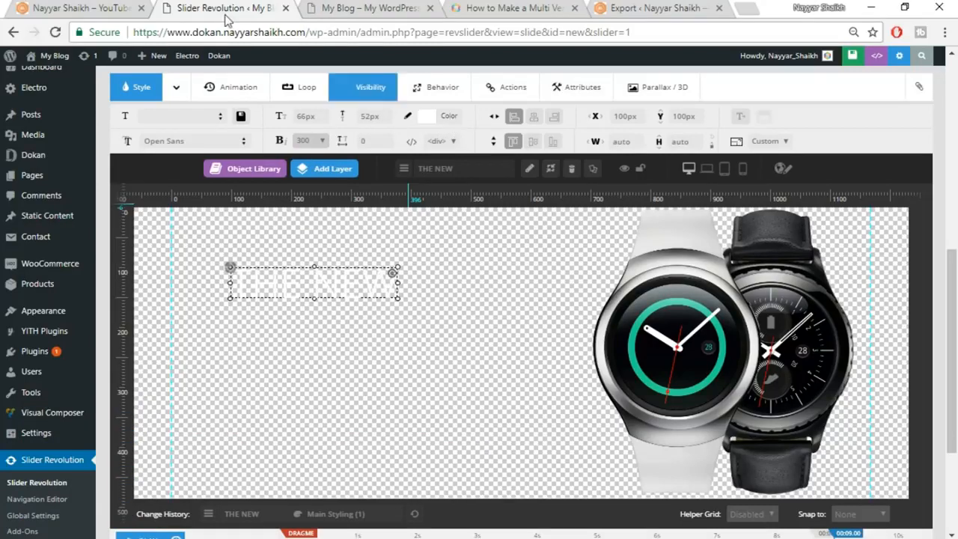
click(126, 7)
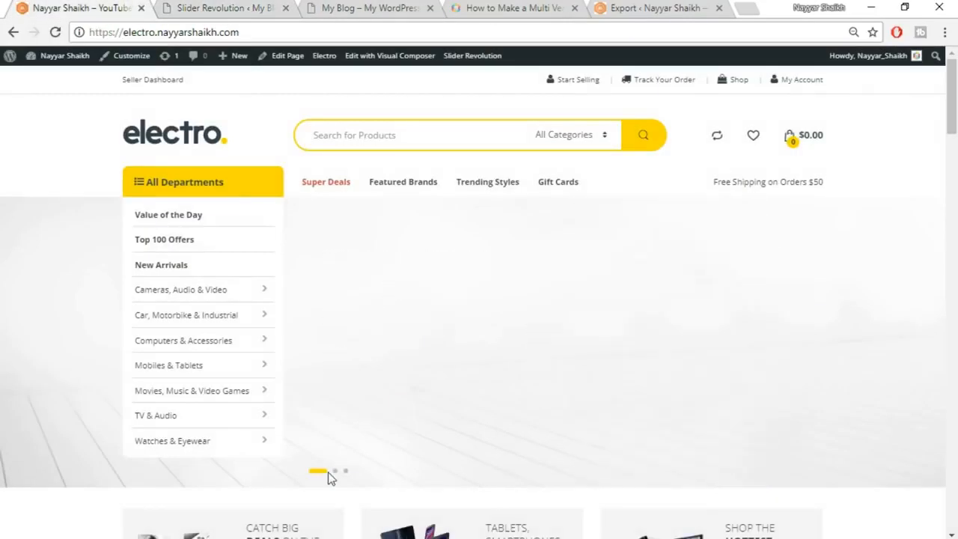
click(238, 6)
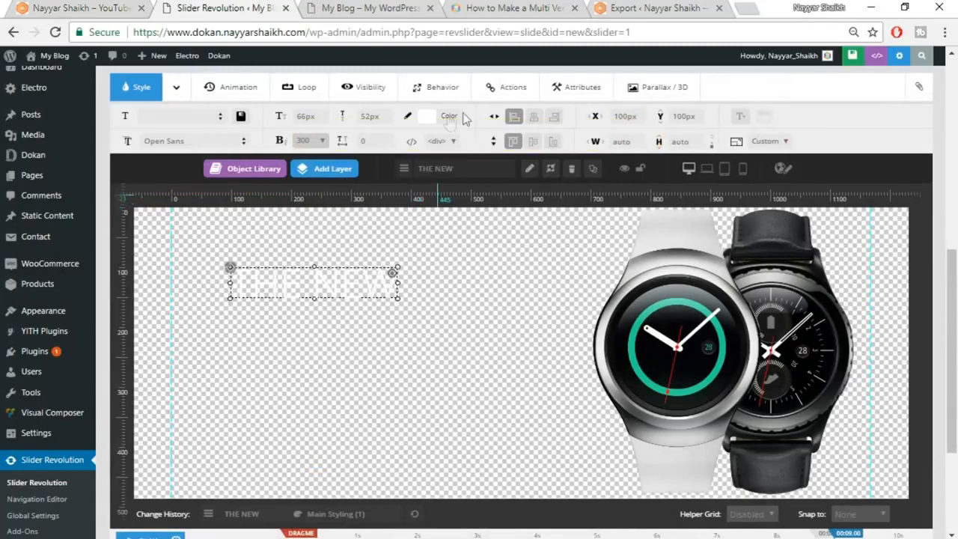
Colour THE NEW dark #333248 and move it up and right, checking against the demo slide
click(447, 121)
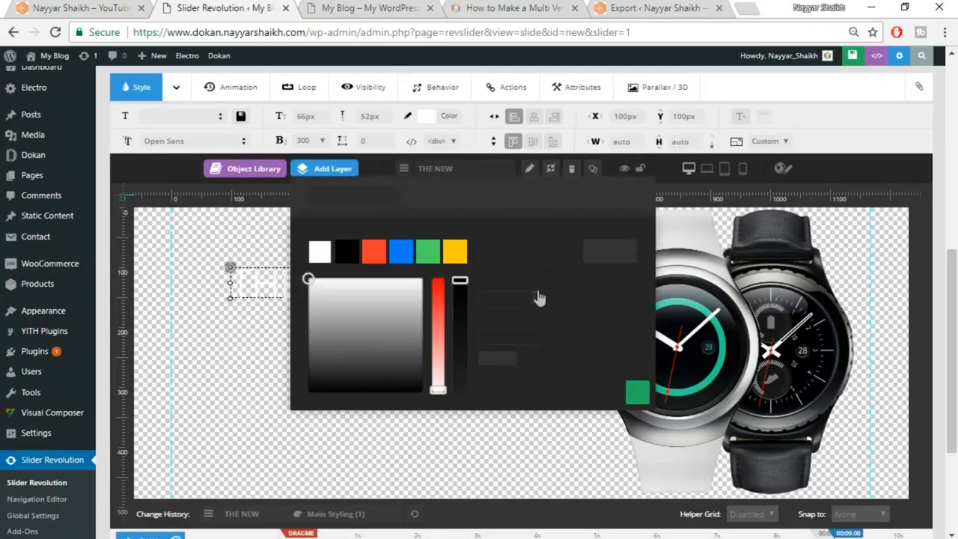
click(482, 298)
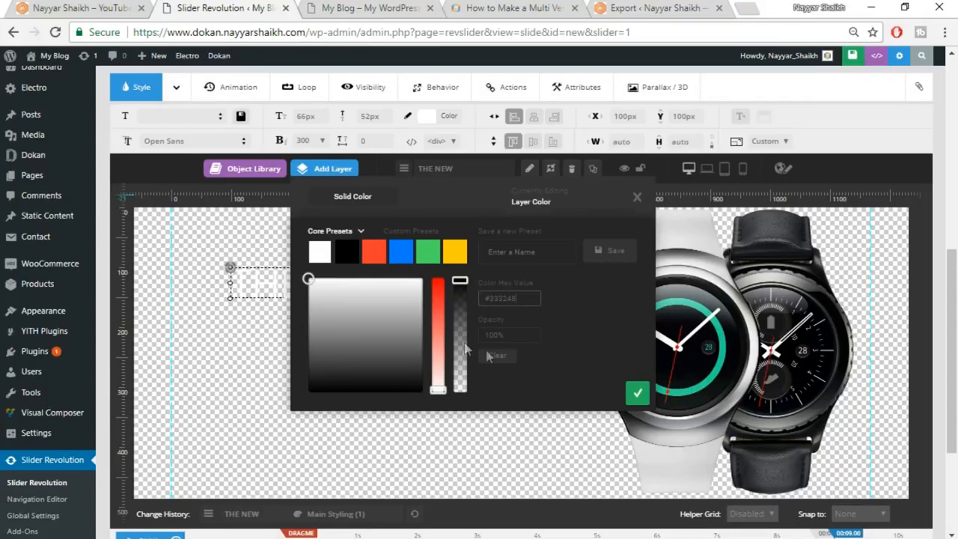
click(569, 315)
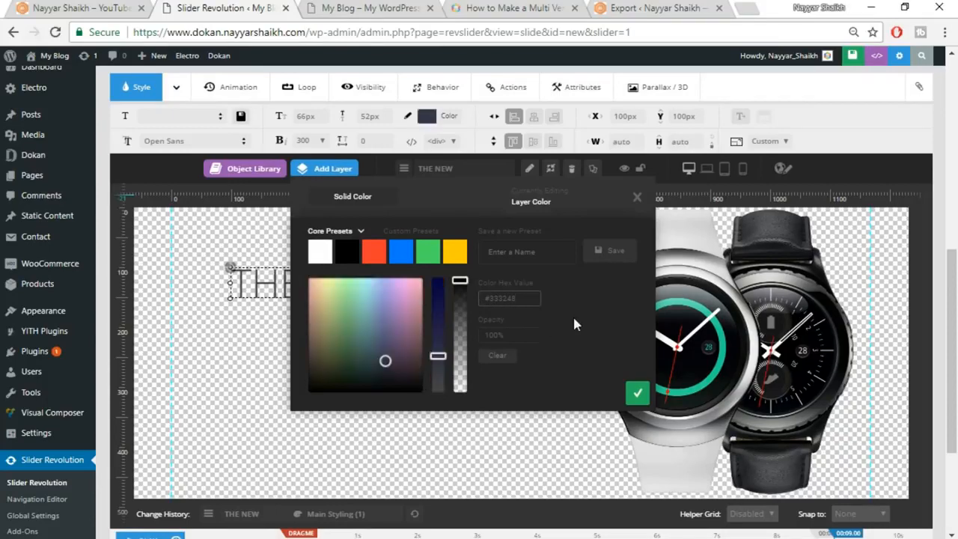
click(639, 395)
drag(343, 282, 412, 254)
click(112, 8)
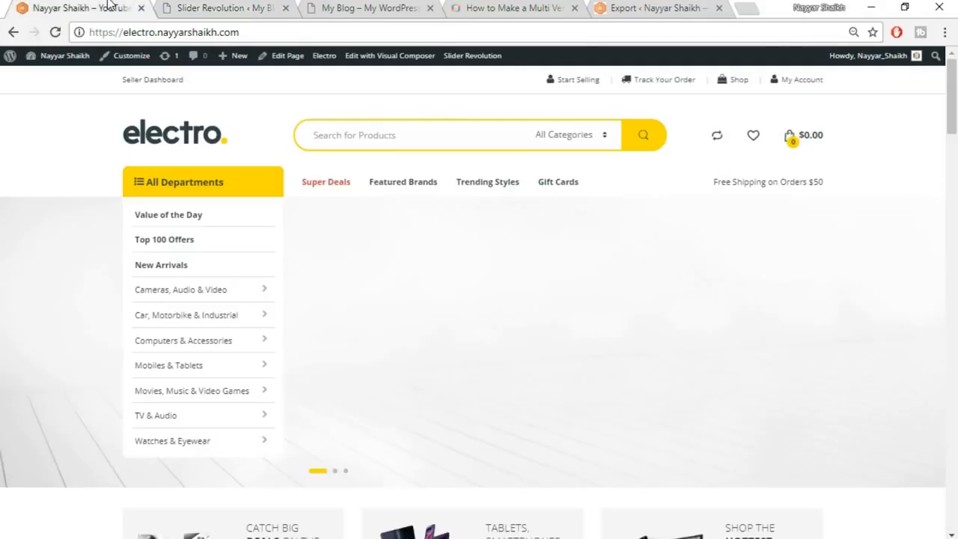
click(312, 473)
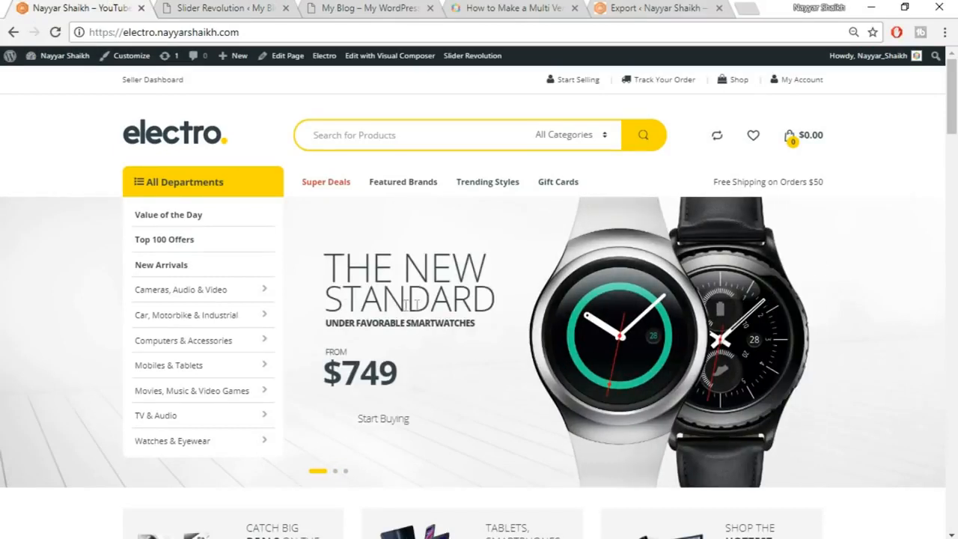
click(241, 9)
mouse_move(324, 172)
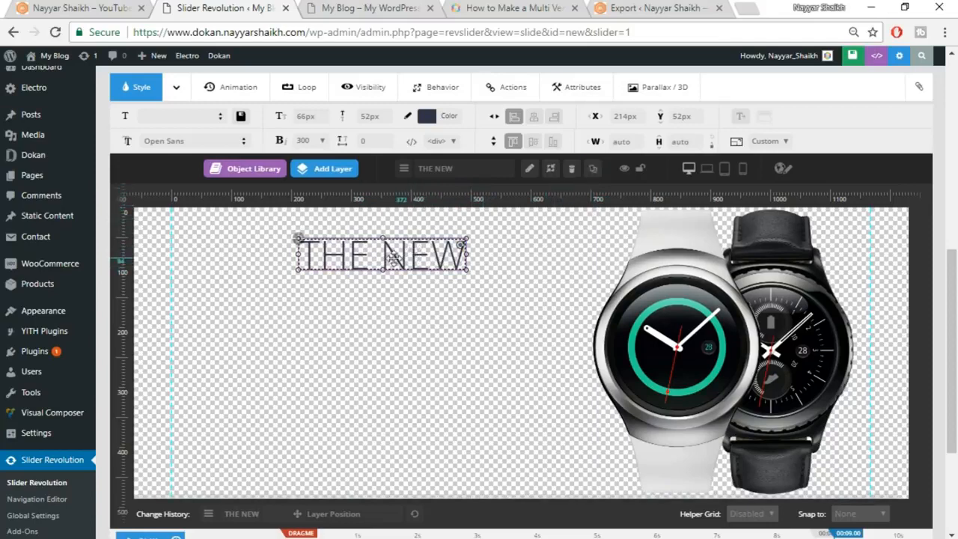
Place the duplicated headline below THE NEW and change its text to STANDARD
drag(399, 261, 393, 287)
double_click(425, 279)
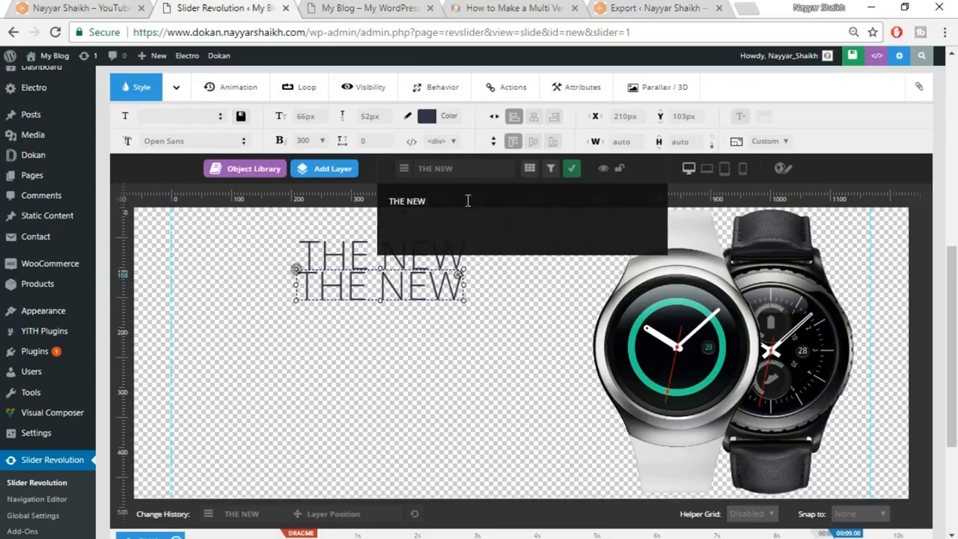
drag(467, 201, 385, 200)
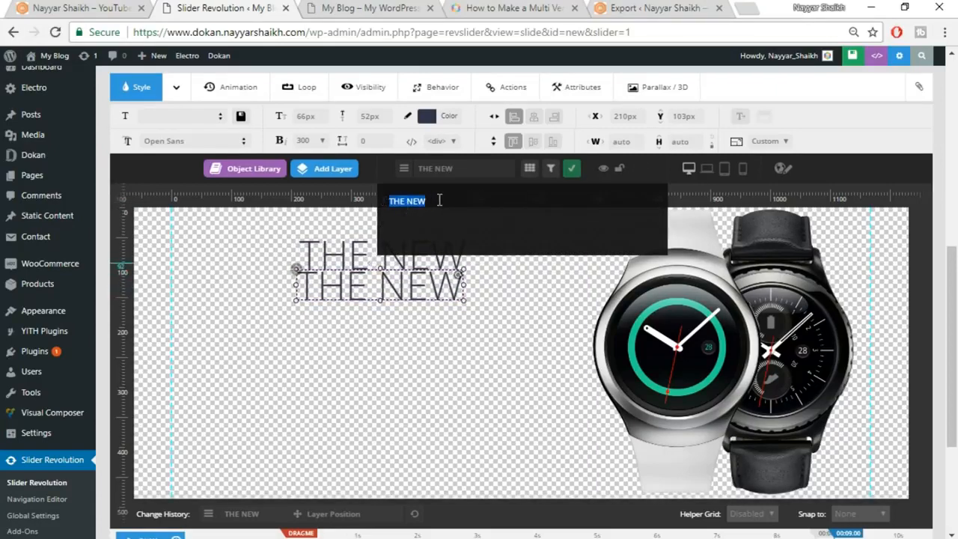
text(standard)
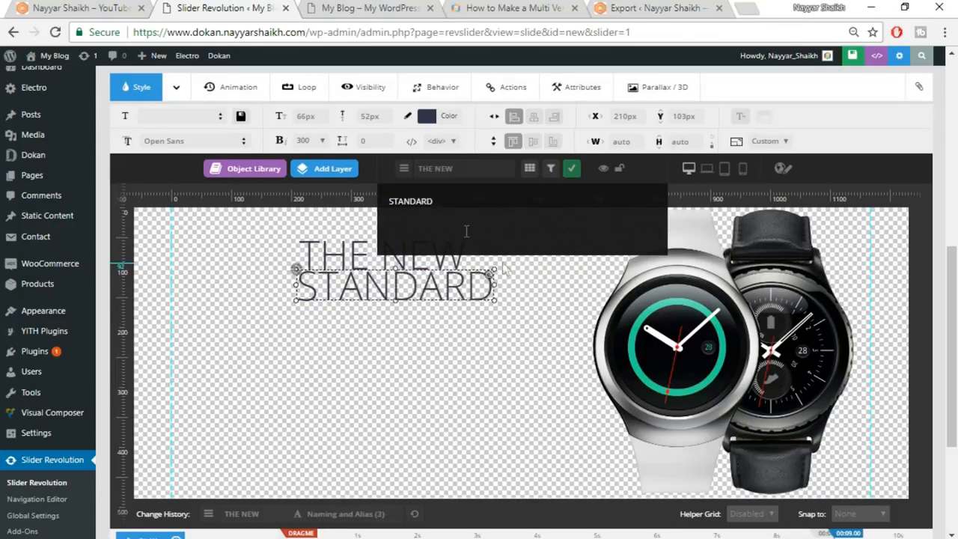
click(462, 322)
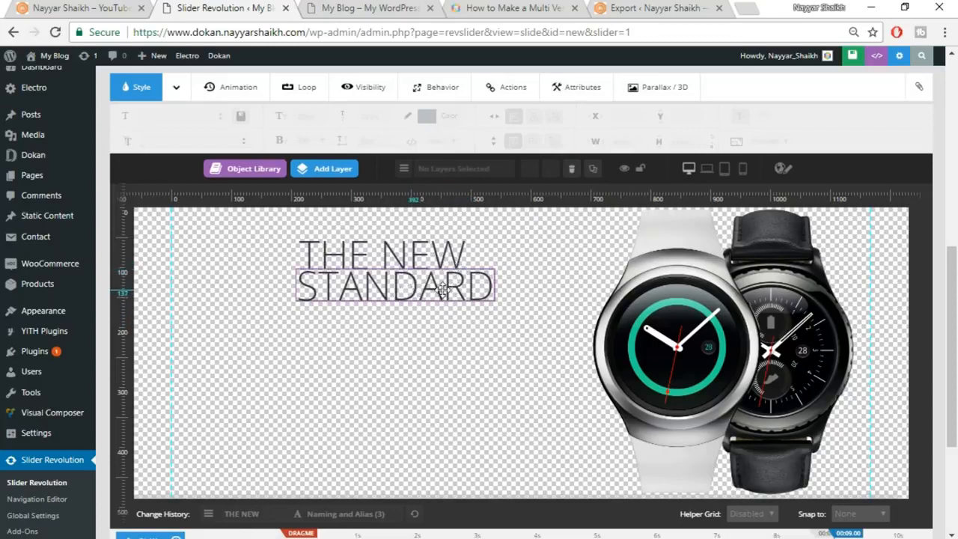
drag(443, 289, 445, 291)
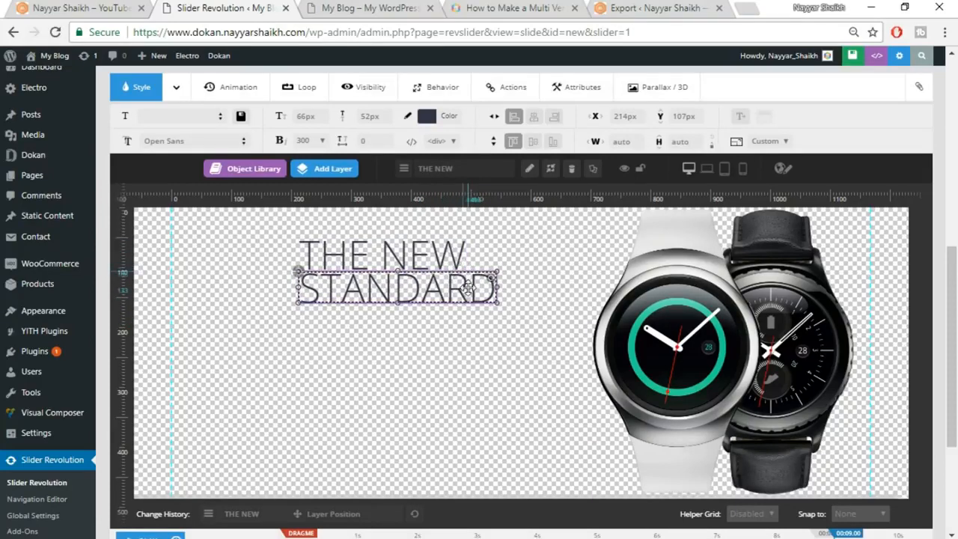
Set STANDARD to 55px and align it under THE NEW, comparing with the demo slide
double_click(307, 117)
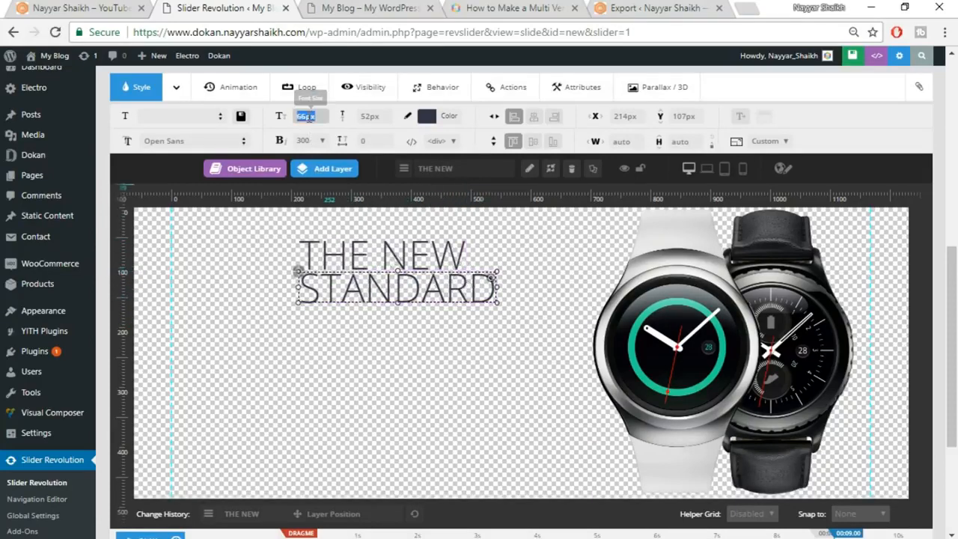
text(55)
key(Return)
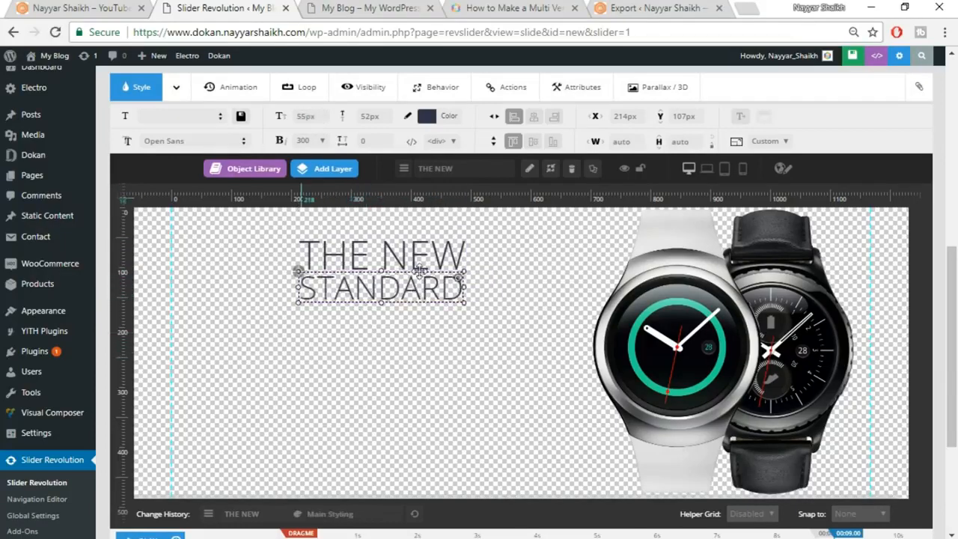
drag(422, 292, 426, 296)
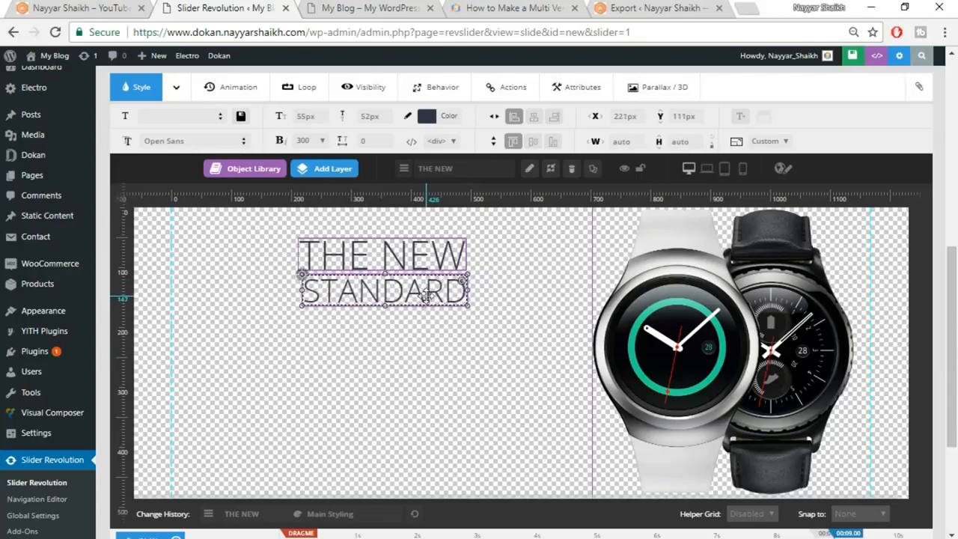
click(96, 9)
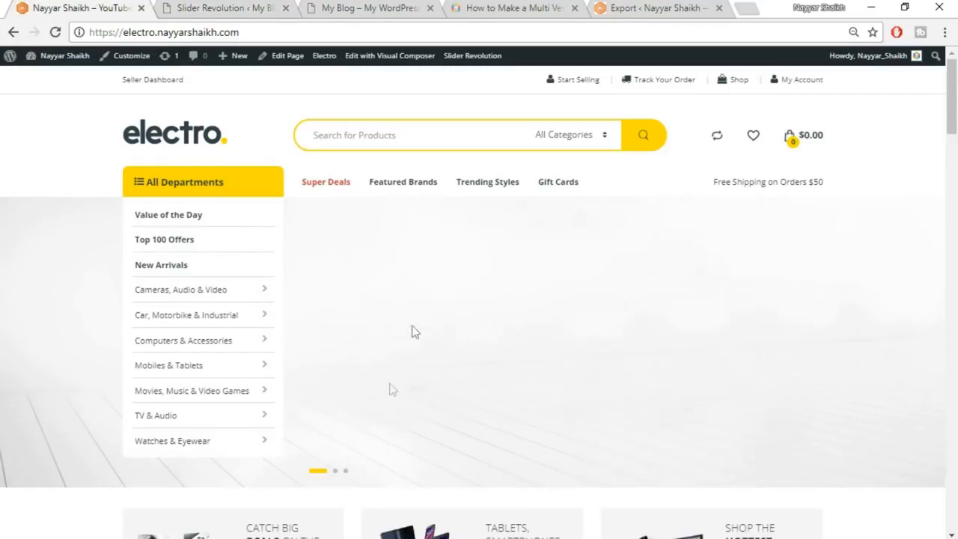
click(312, 471)
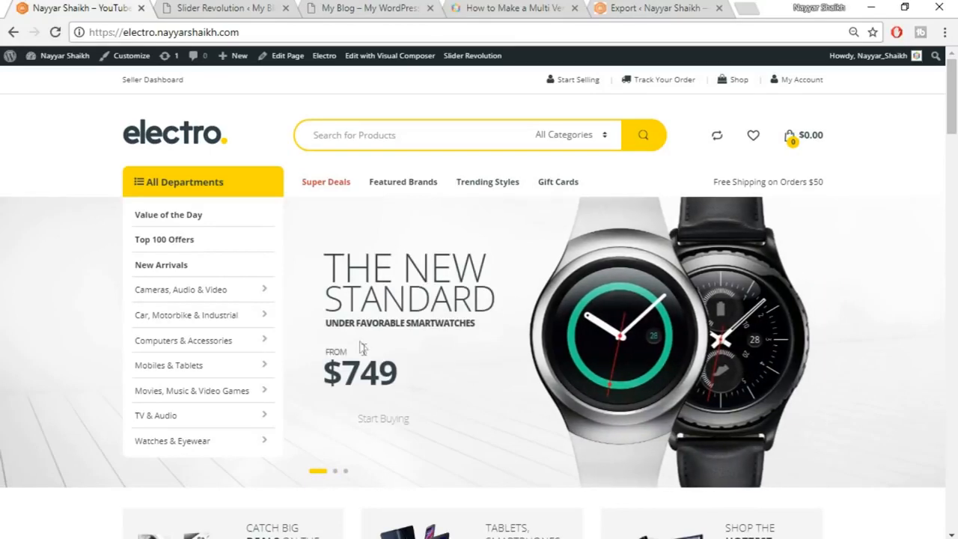
click(229, 8)
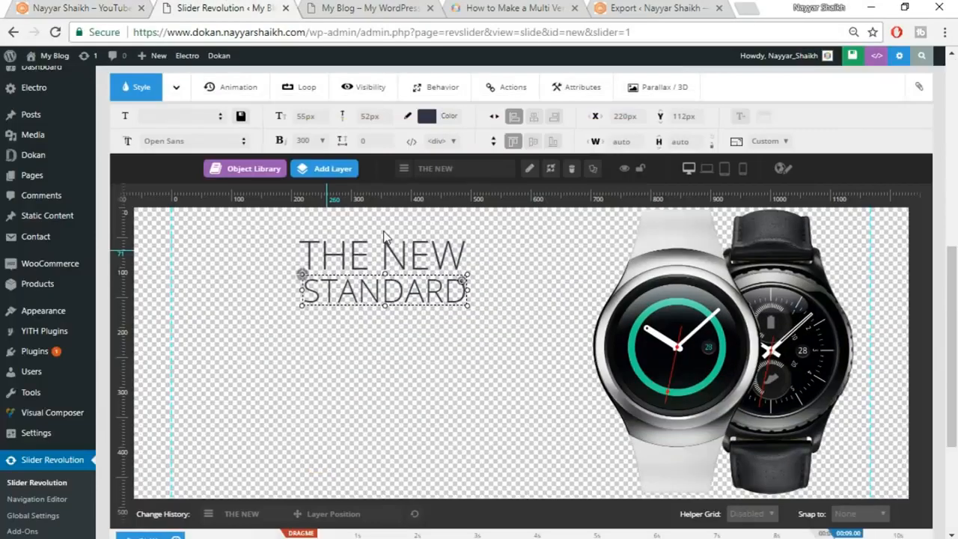
Add a text layer reading UNDER FAVOREABLE SMARTWATCHES and place it below STANDARD
click(329, 172)
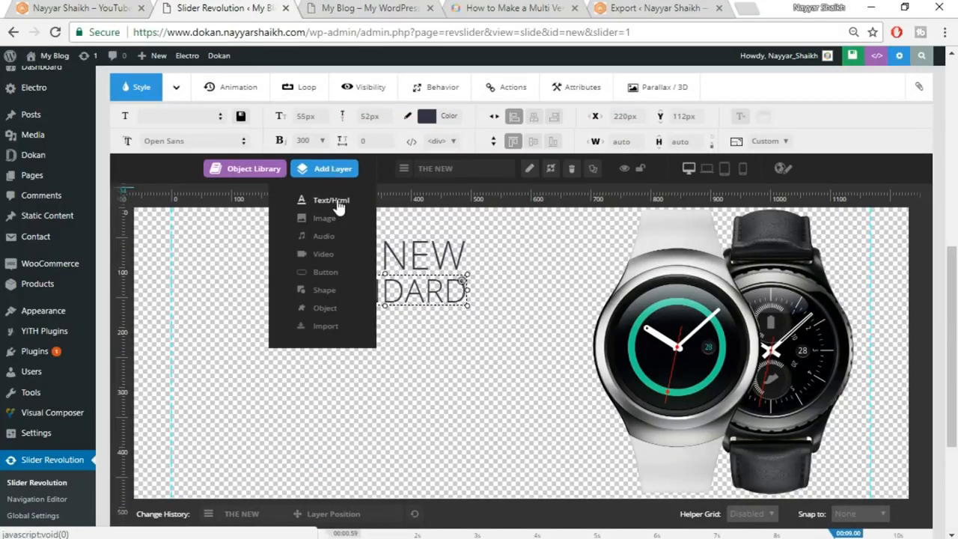
click(333, 200)
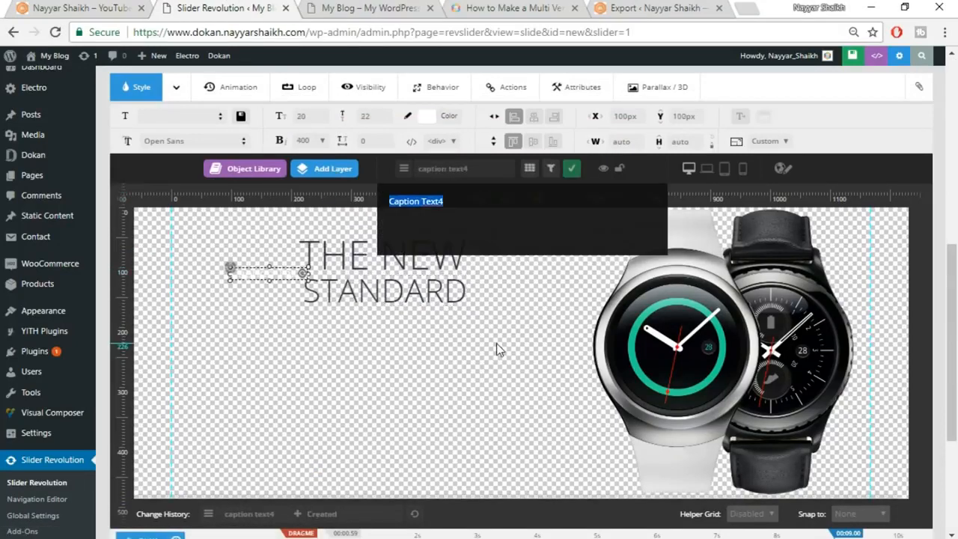
text(UNDER)
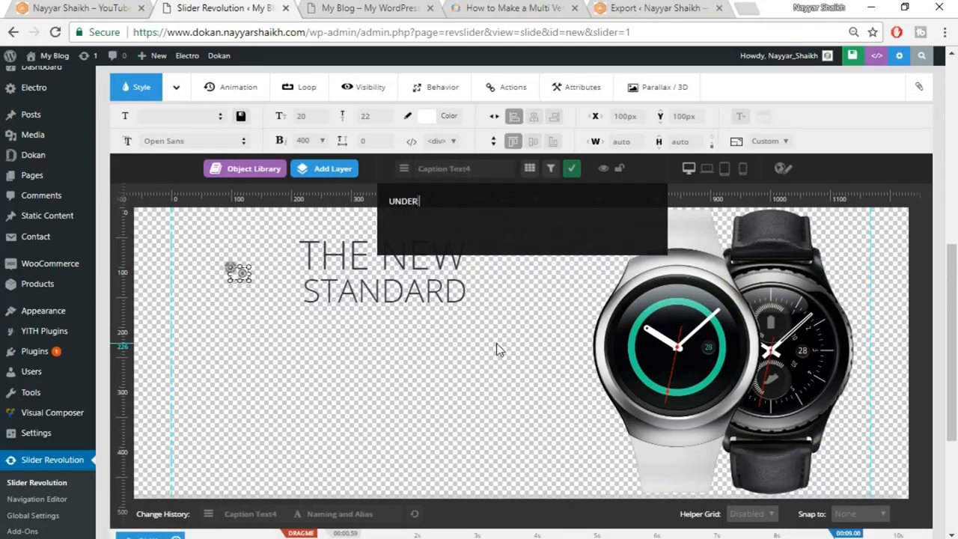
text( FAV)
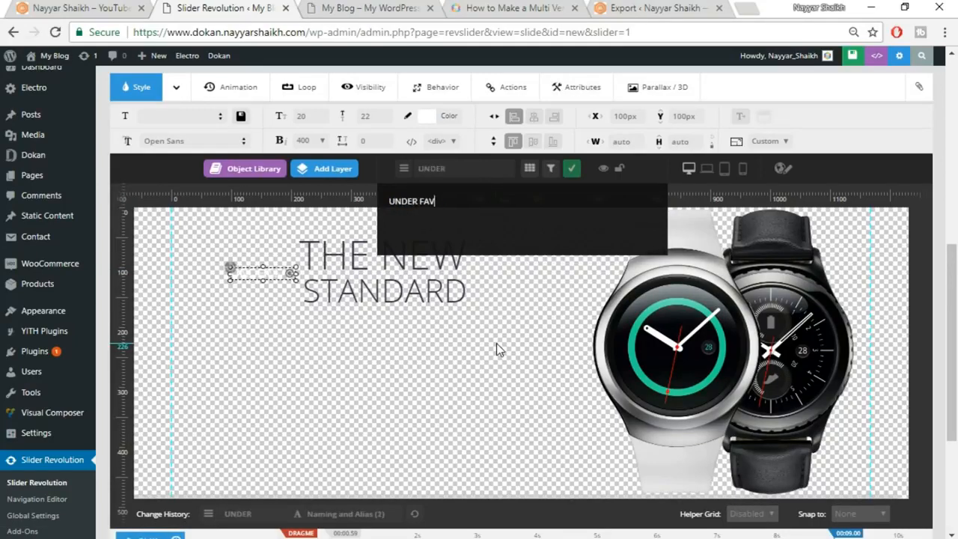
text(OREABLE SMARTWATCHES)
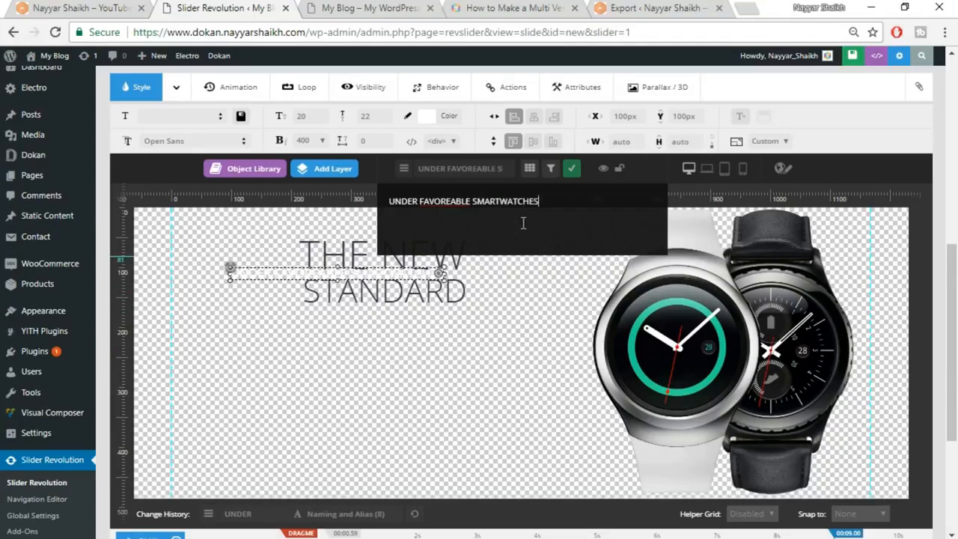
click(571, 169)
drag(324, 275, 396, 324)
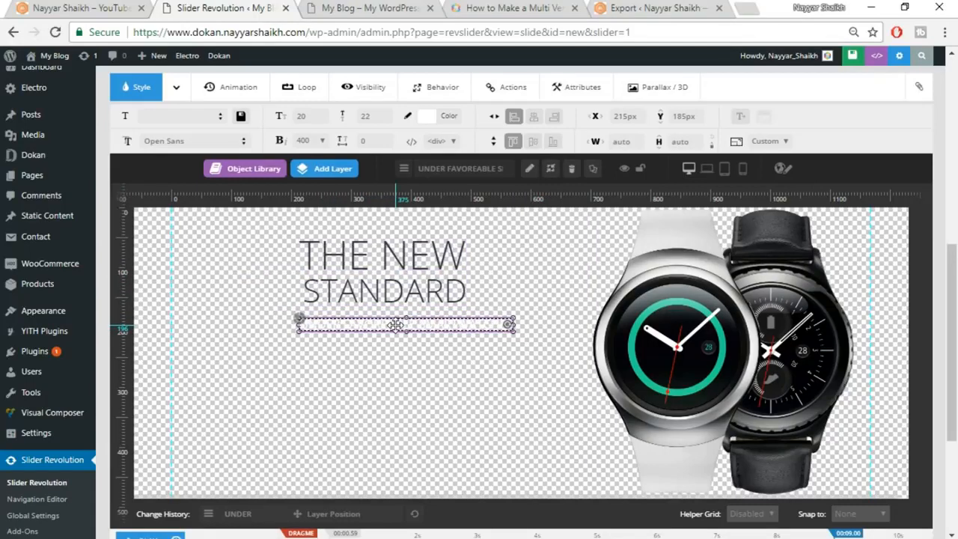
Give the subtitle a 15px font size and 800 weight, checking the live slider
click(311, 118)
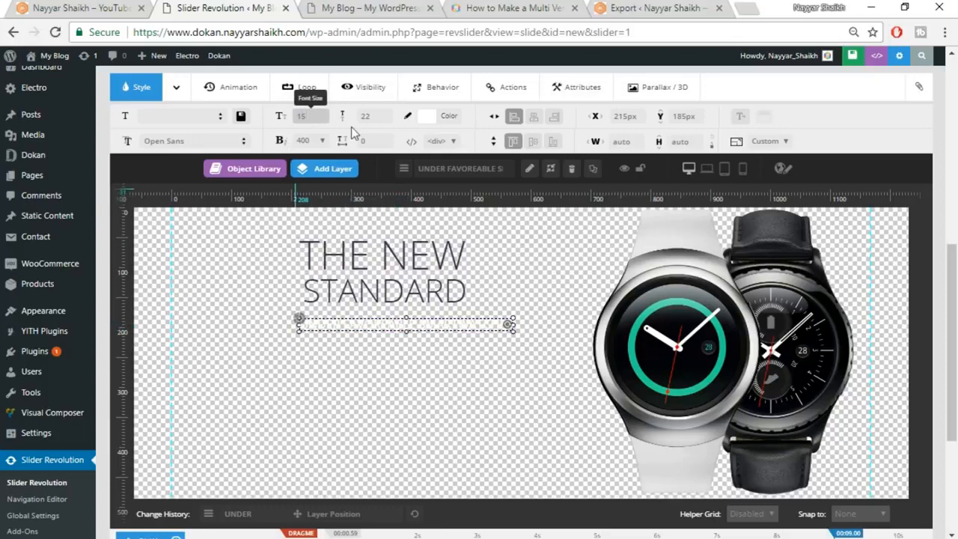
click(389, 115)
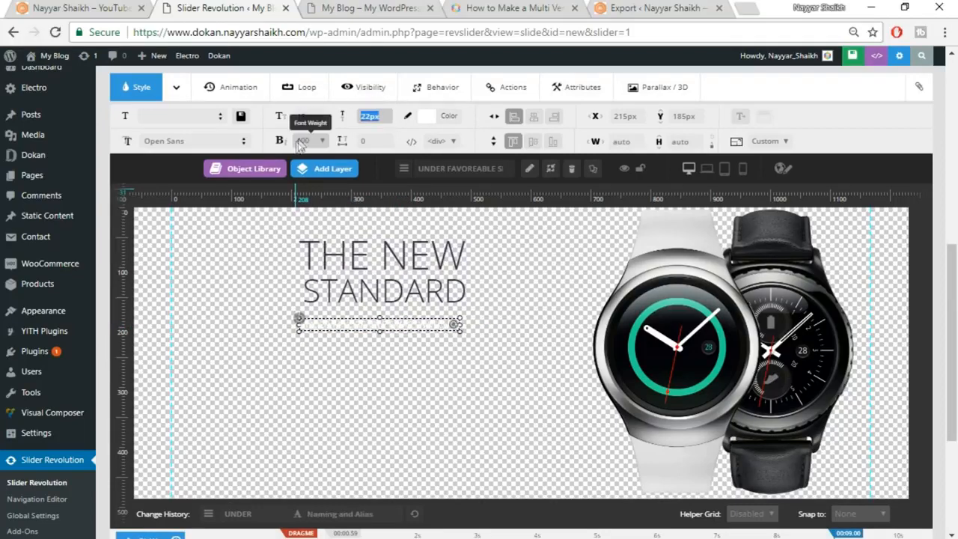
click(313, 142)
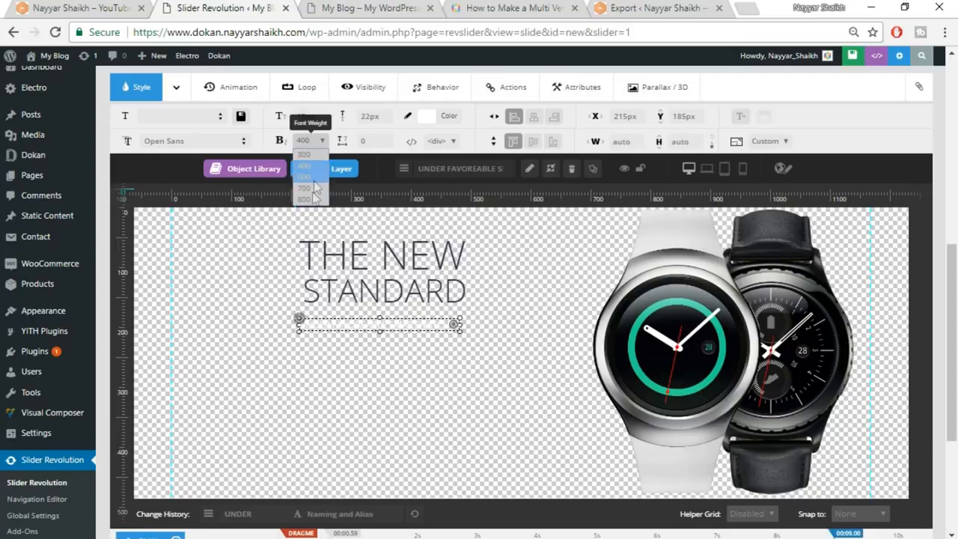
click(132, 6)
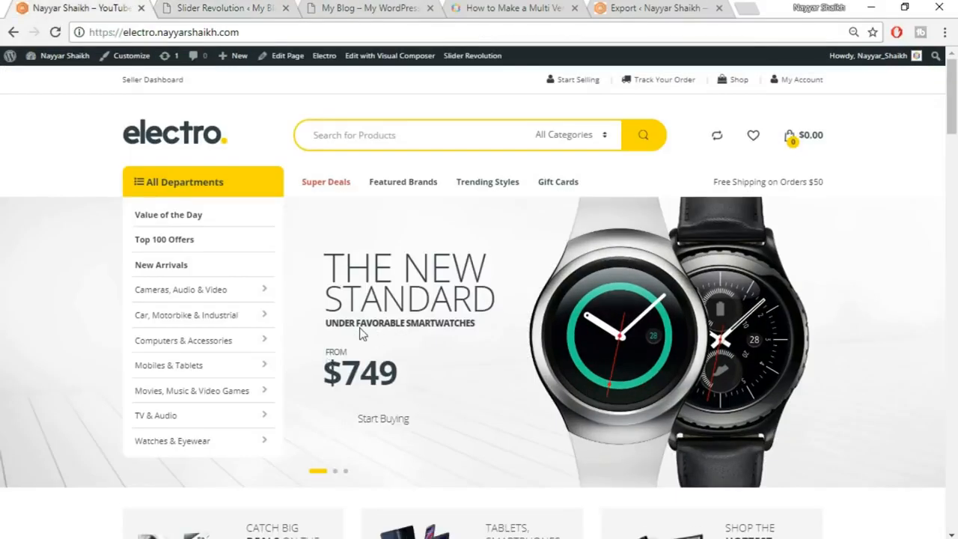
click(238, 9)
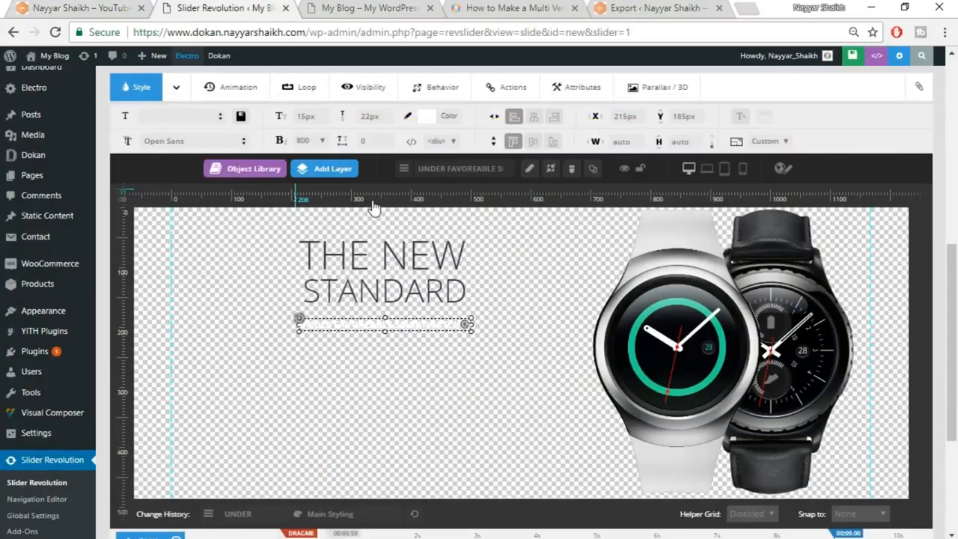
Colour the subtitle dark #333E48 and nudge it up under STANDARD
click(454, 117)
click(527, 294)
key(ctrl+a)
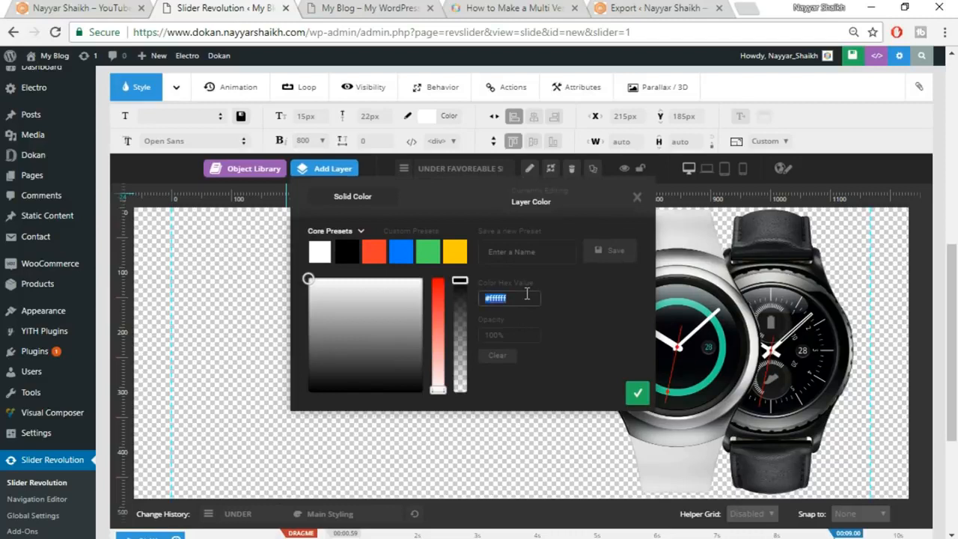
text(#333E48)
click(638, 392)
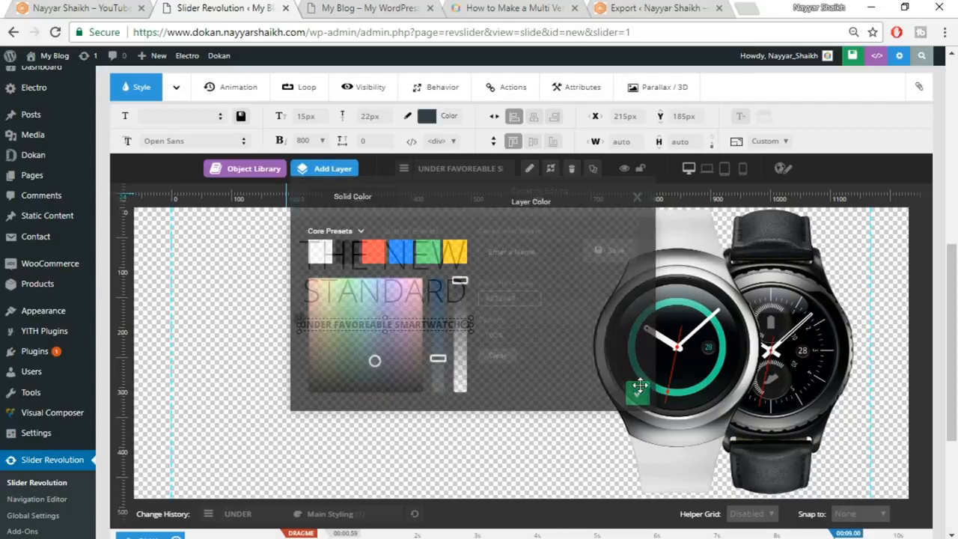
drag(425, 318, 426, 318)
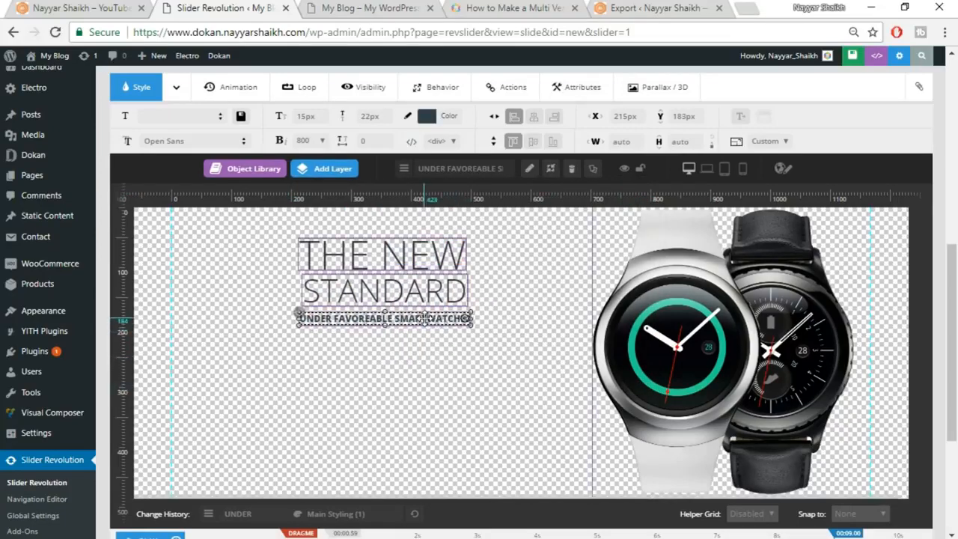
click(107, 6)
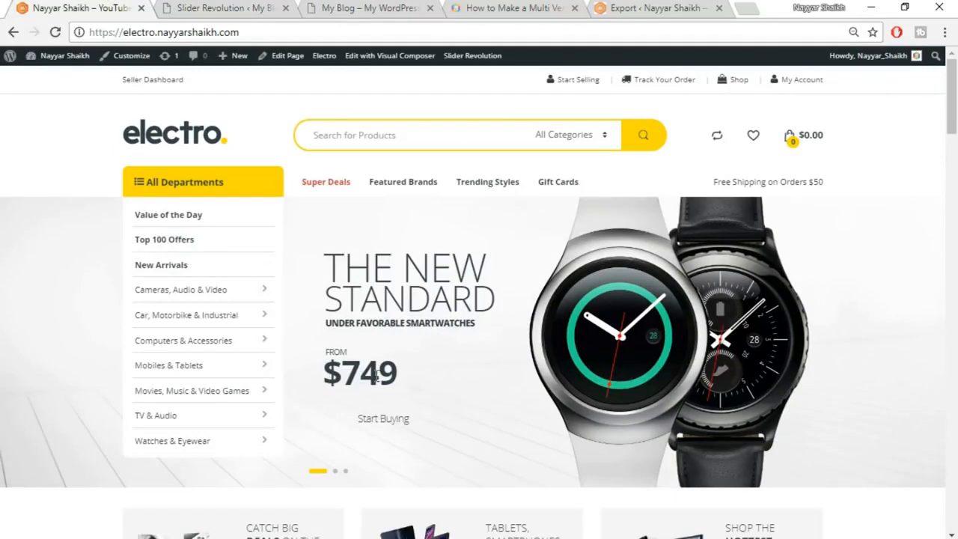
click(247, 8)
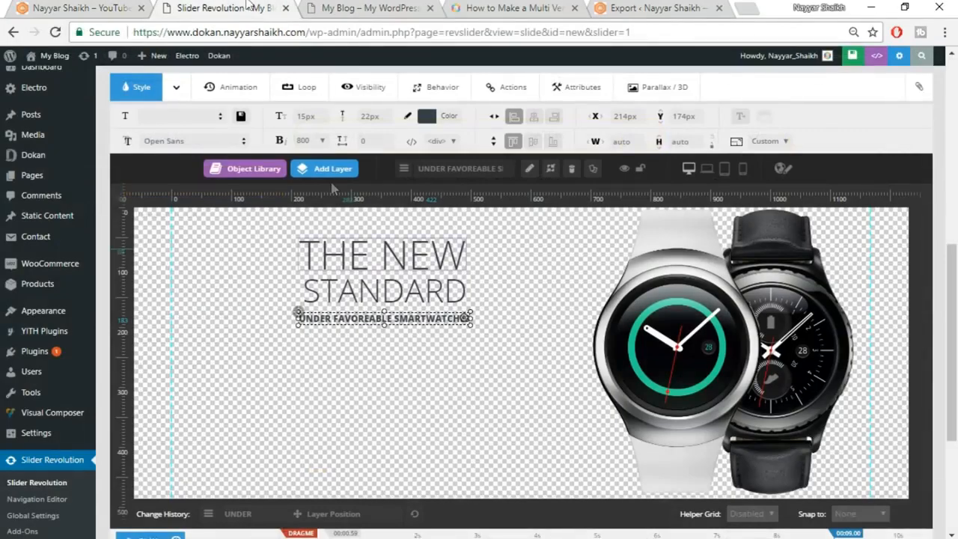
Add a new text layer reading FROM
mouse_move(336, 178)
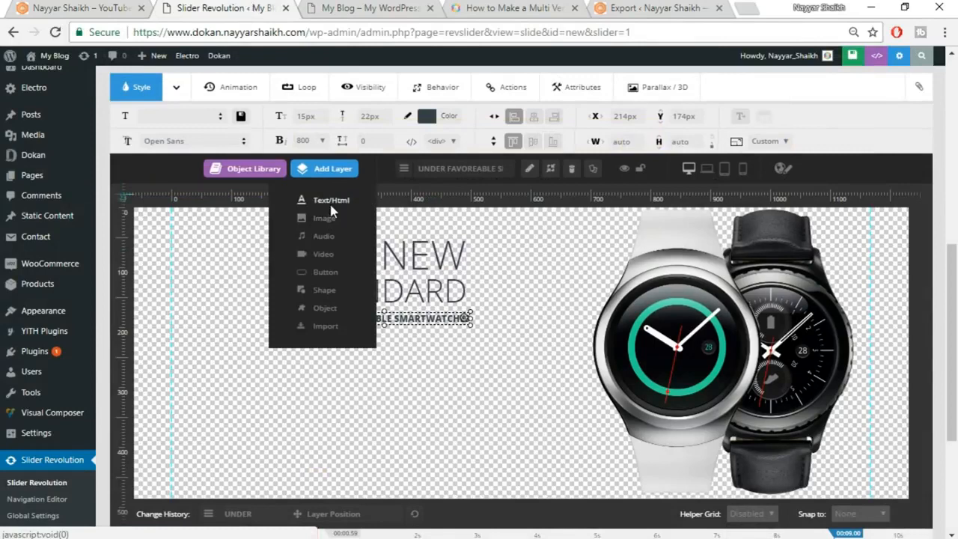
click(331, 200)
drag(389, 201, 439, 203)
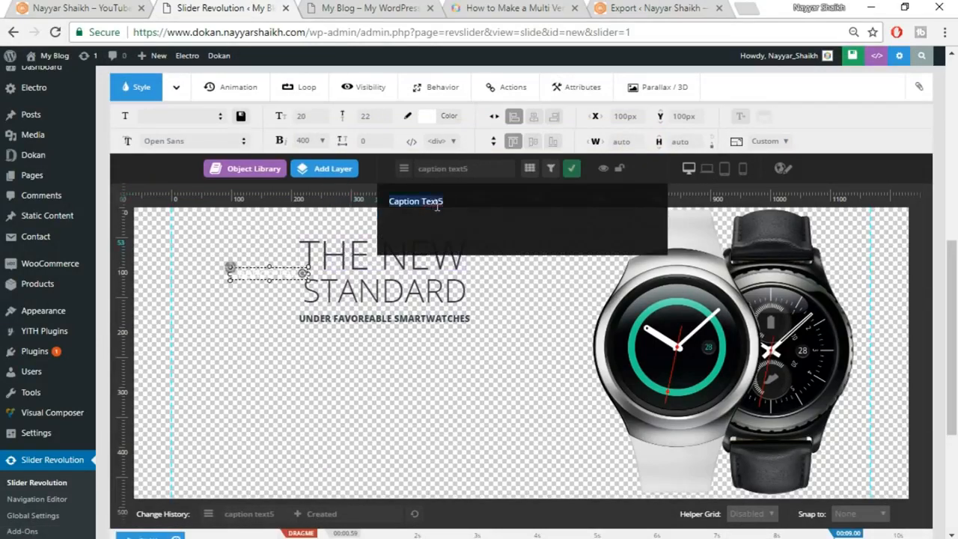
text(FROM)
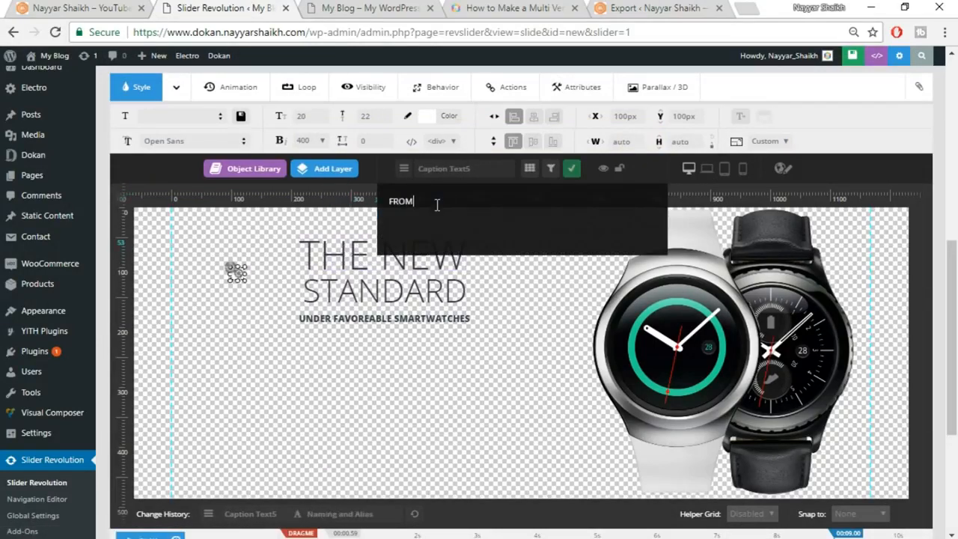
click(571, 169)
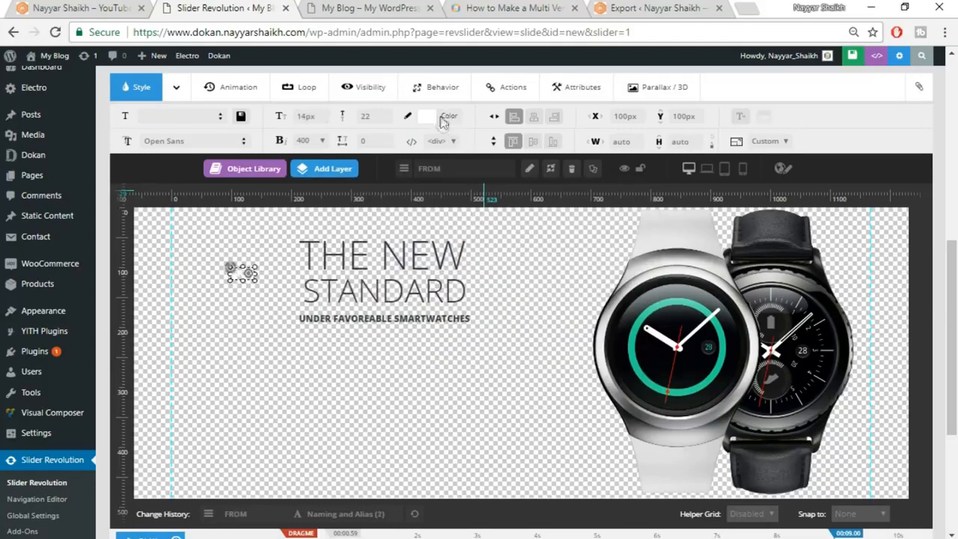
Colour FROM dark #333E48 and move it below the subtitle
click(443, 120)
click(494, 298)
text(#333E48)
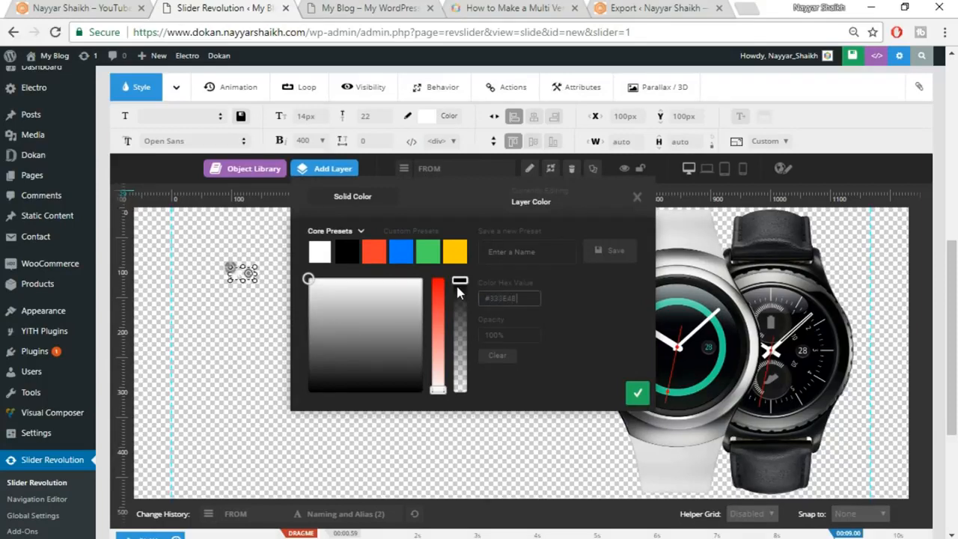
click(638, 394)
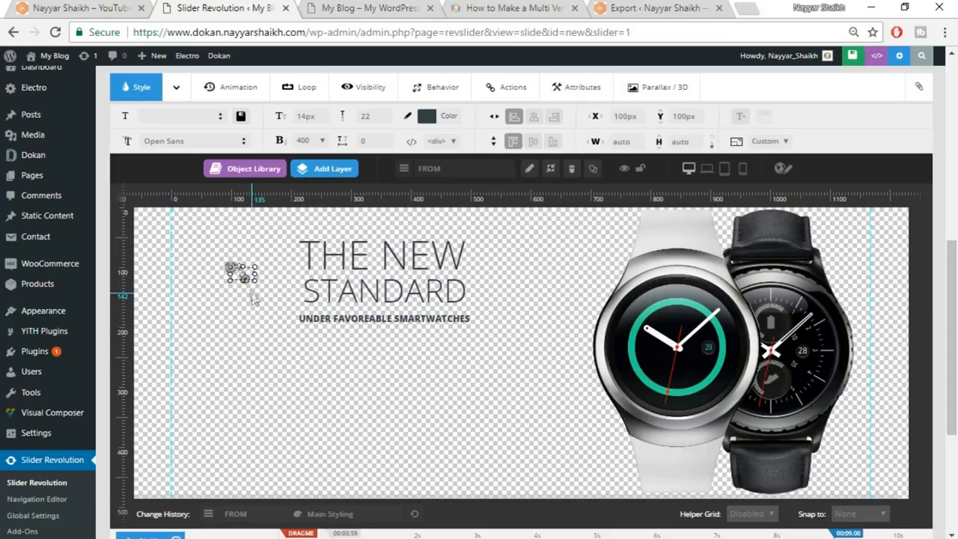
drag(244, 283, 318, 363)
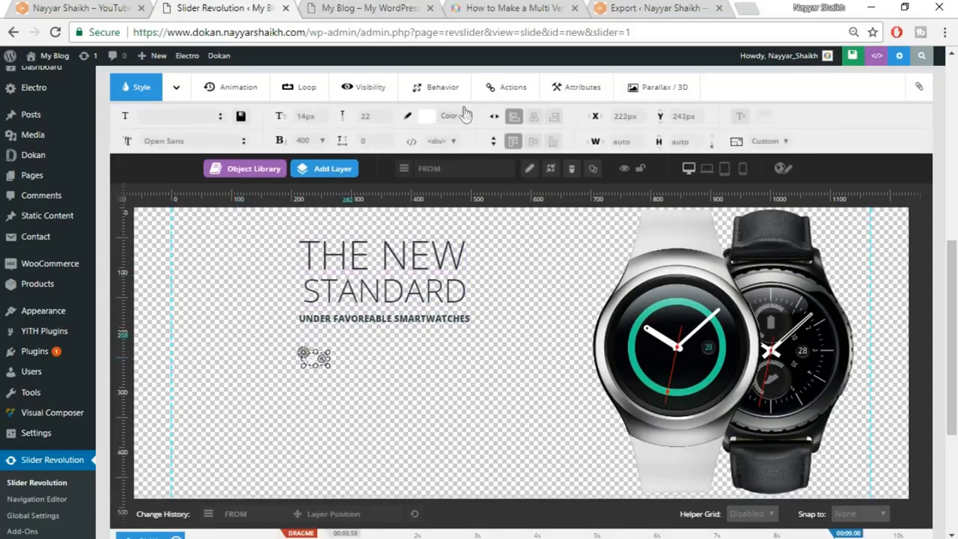
Reapply the #333E48 colour to FROM and compare with the live slider's watch slide
click(448, 123)
triple_click(516, 297)
text(#333E48)
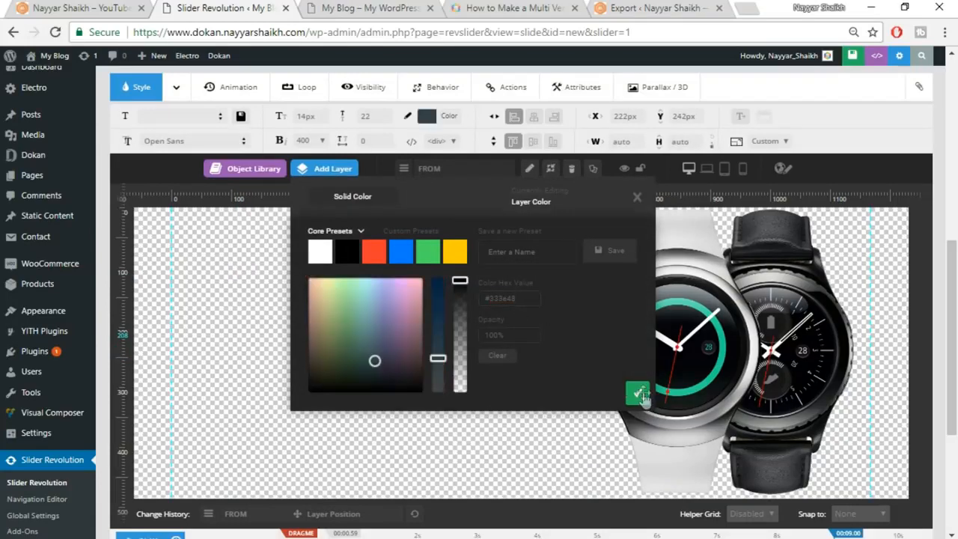
click(637, 394)
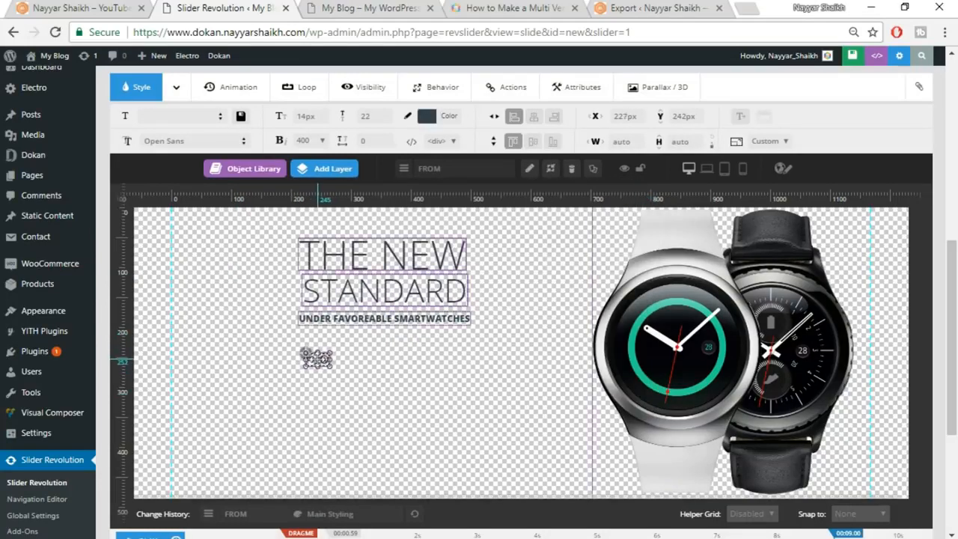
click(84, 6)
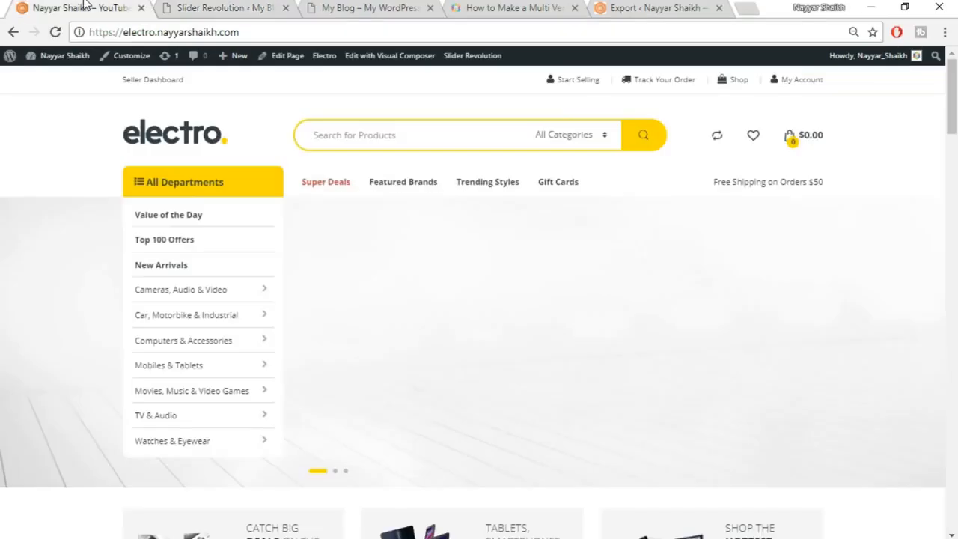
click(335, 471)
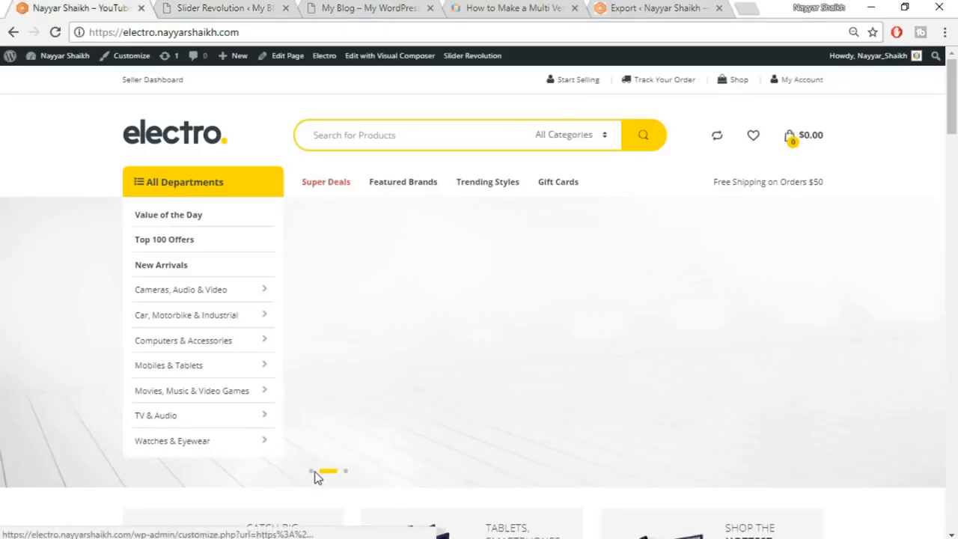
click(315, 471)
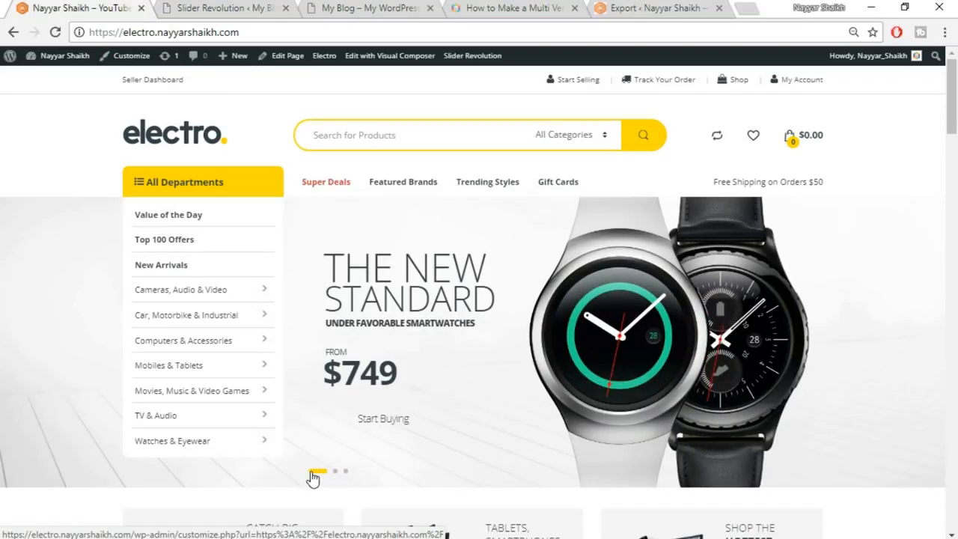
click(262, 6)
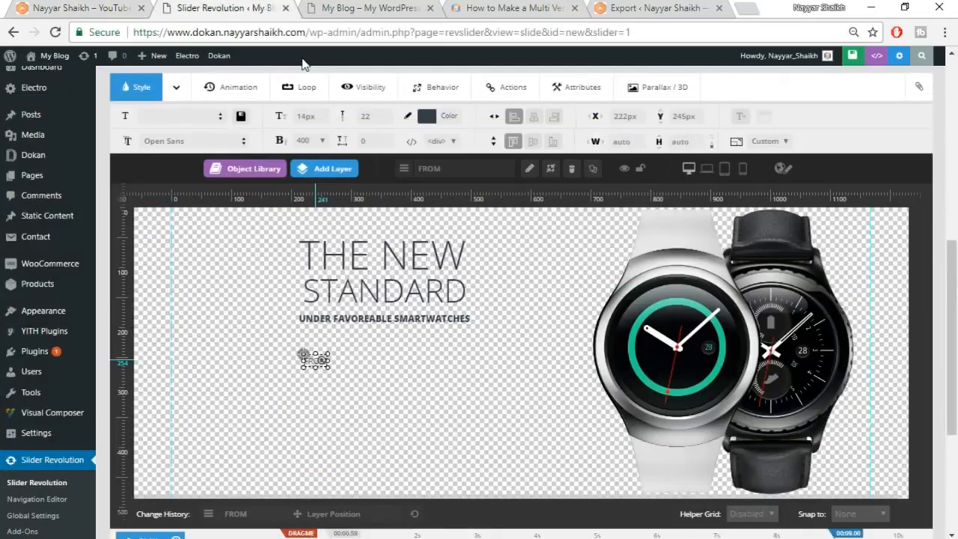
mouse_move(325, 169)
Add a new text layer reading $749
click(326, 209)
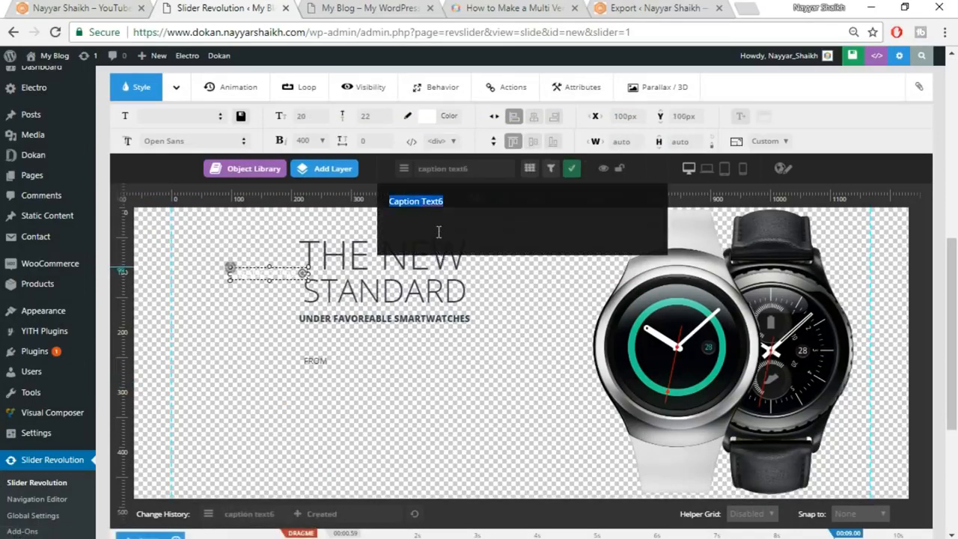
text($749)
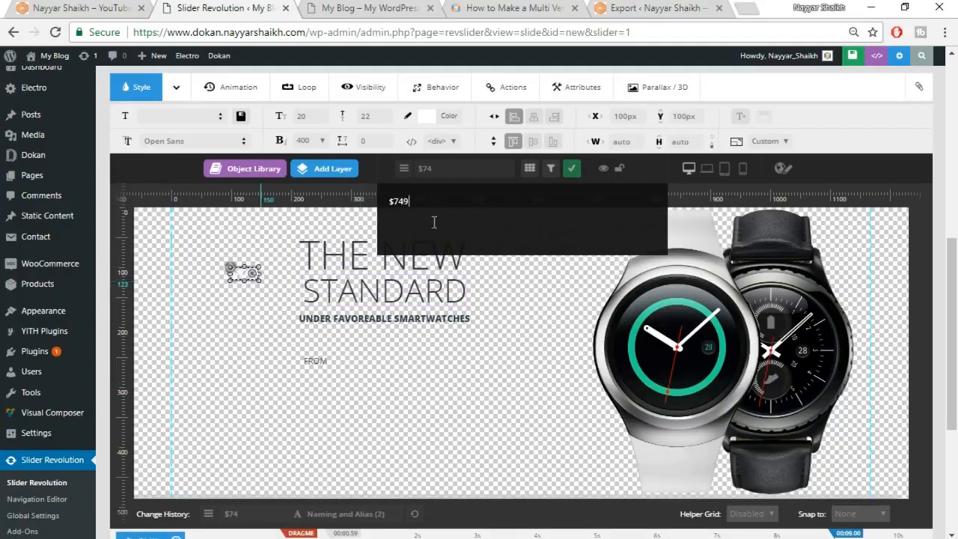
click(570, 170)
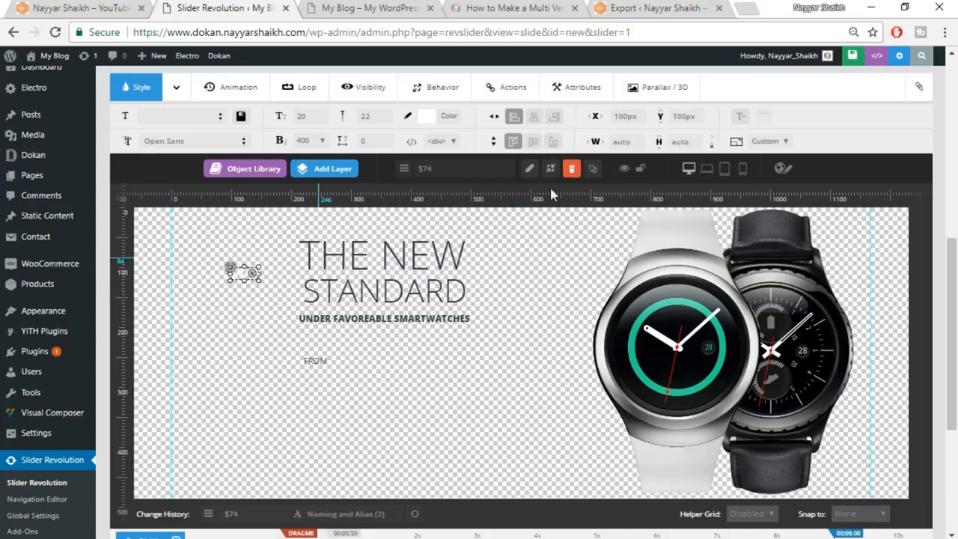
Give $749 a 56px font size, 52px line height and bold 700 weight
double_click(304, 116)
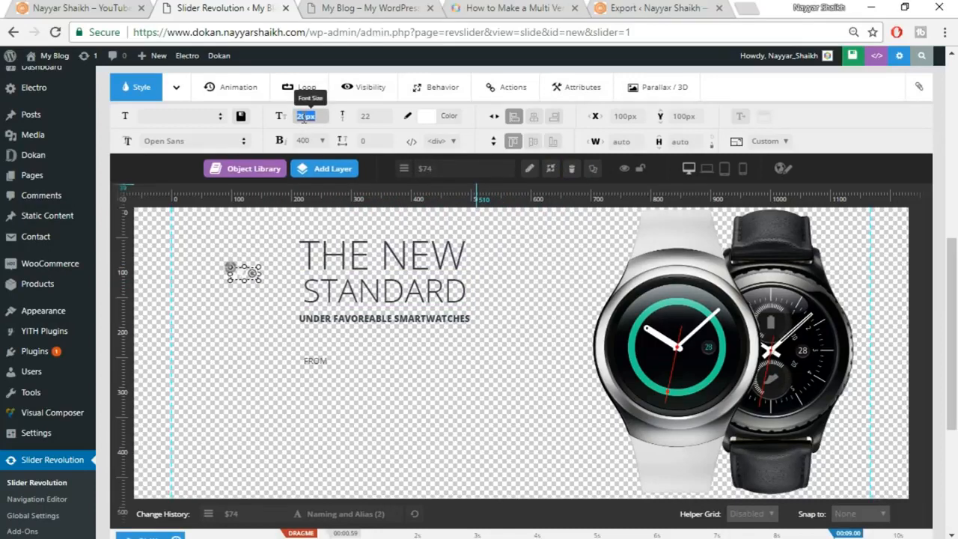
double_click(364, 117)
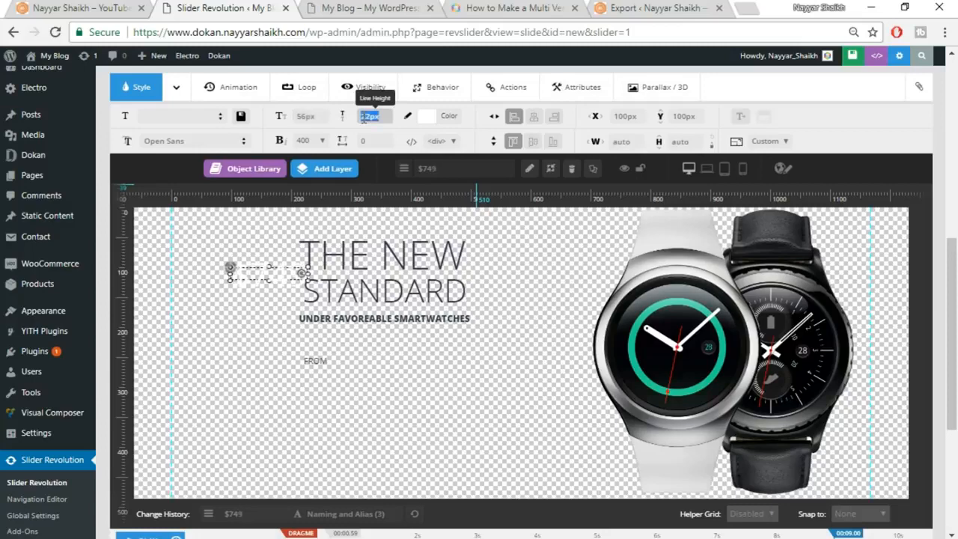
text(52)
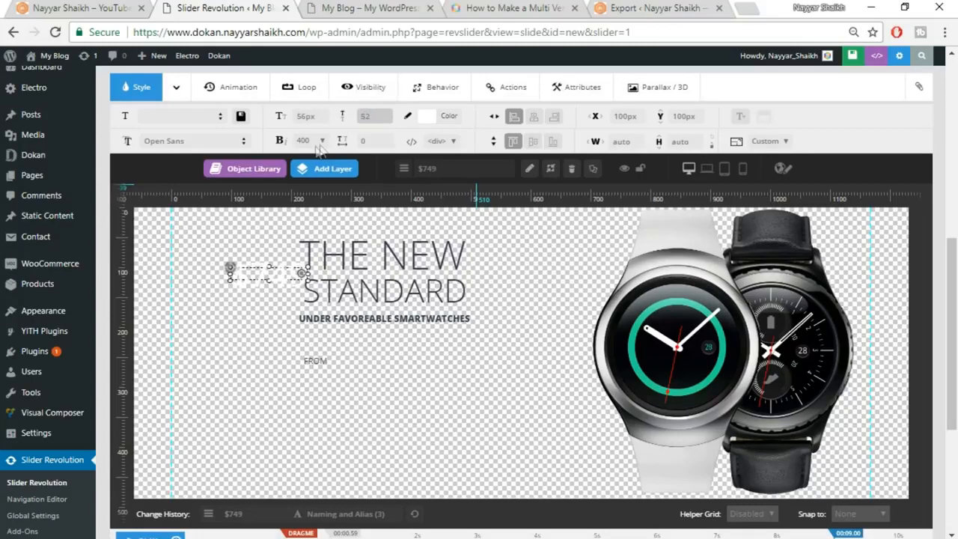
click(318, 142)
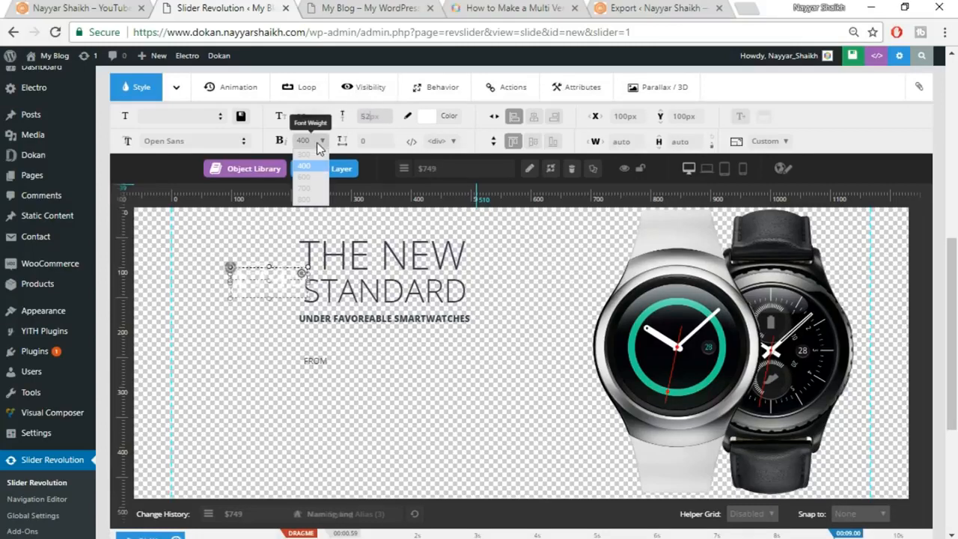
click(313, 189)
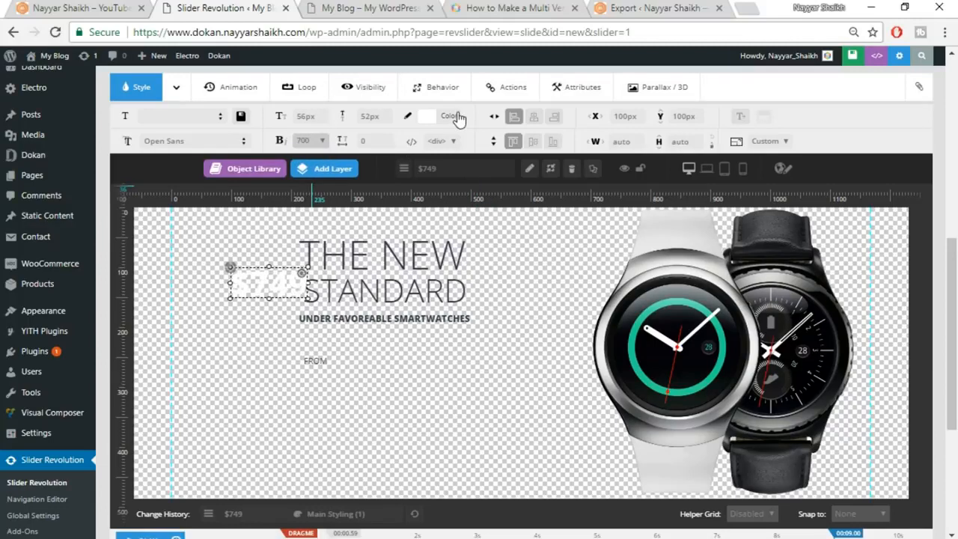
Colour the price dark #333e48 and place it just below FROM
click(457, 118)
text(#333e48)
click(253, 307)
drag(253, 307, 319, 389)
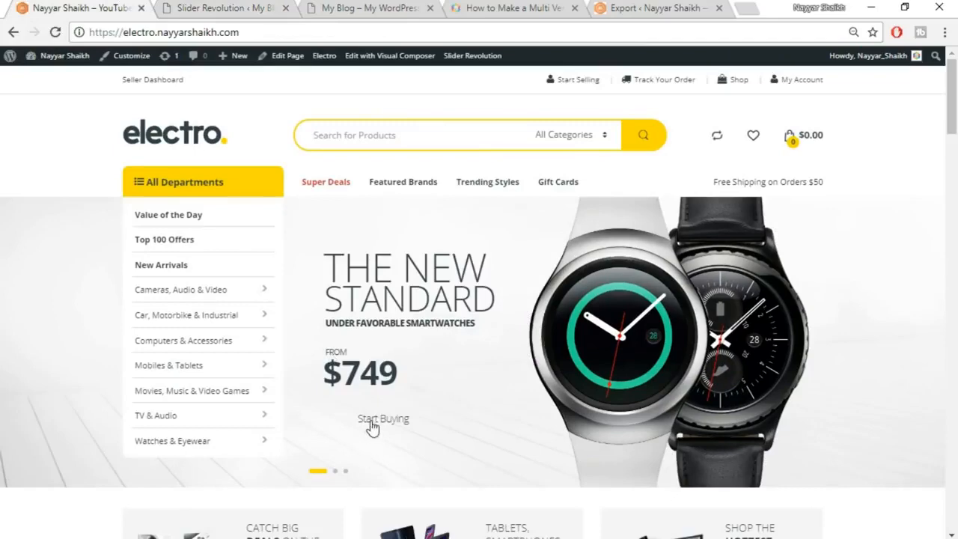
click(192, 6)
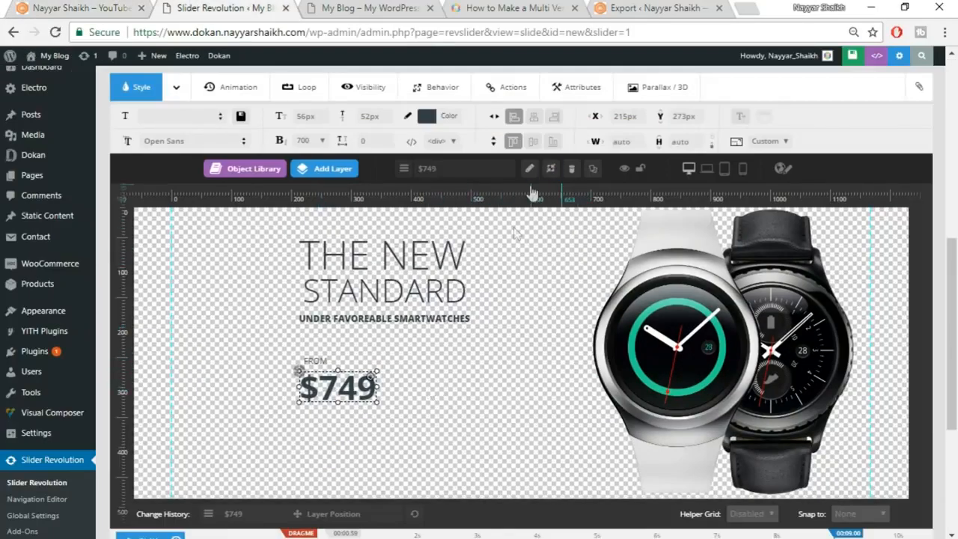
mouse_move(337, 178)
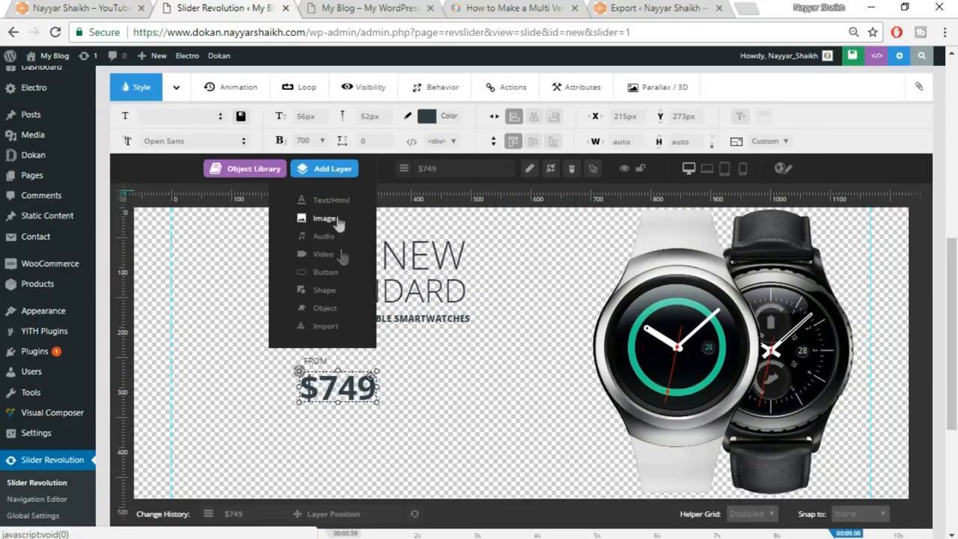
Start a button layer with a yellow #ffdd28 idle background and black #000000 text
click(352, 269)
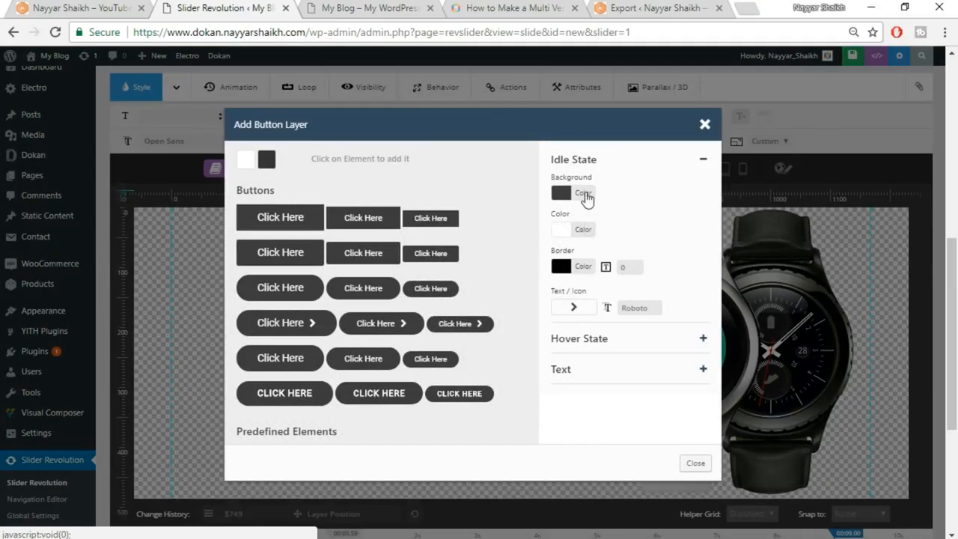
click(584, 194)
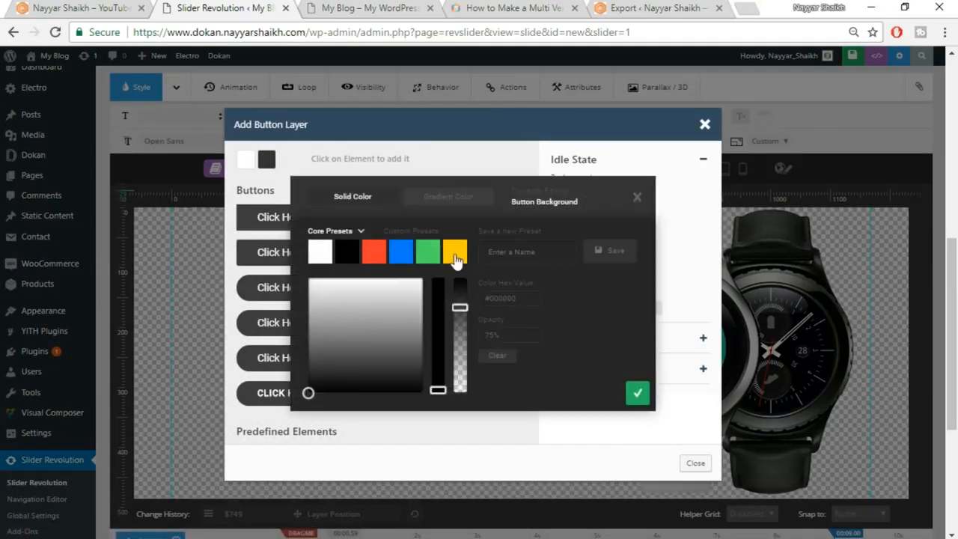
click(448, 257)
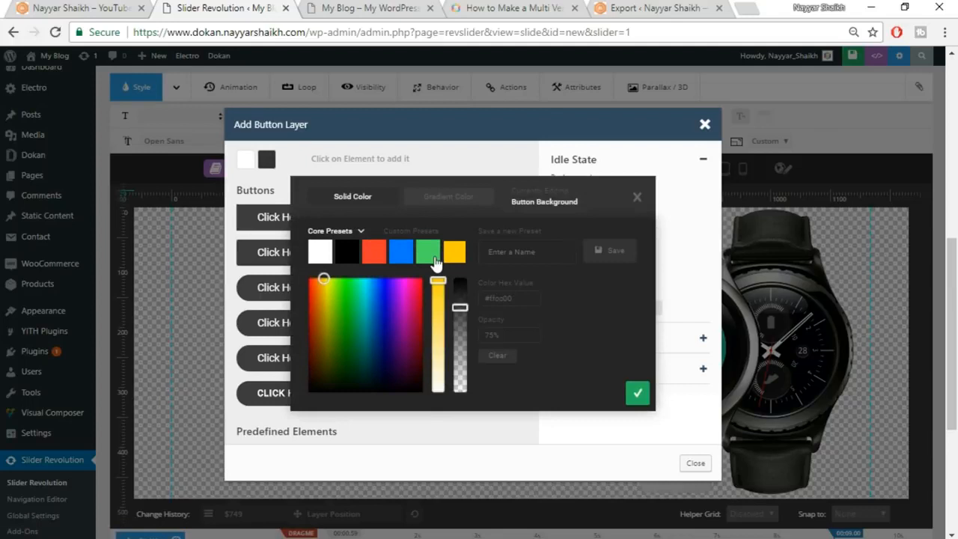
click(438, 303)
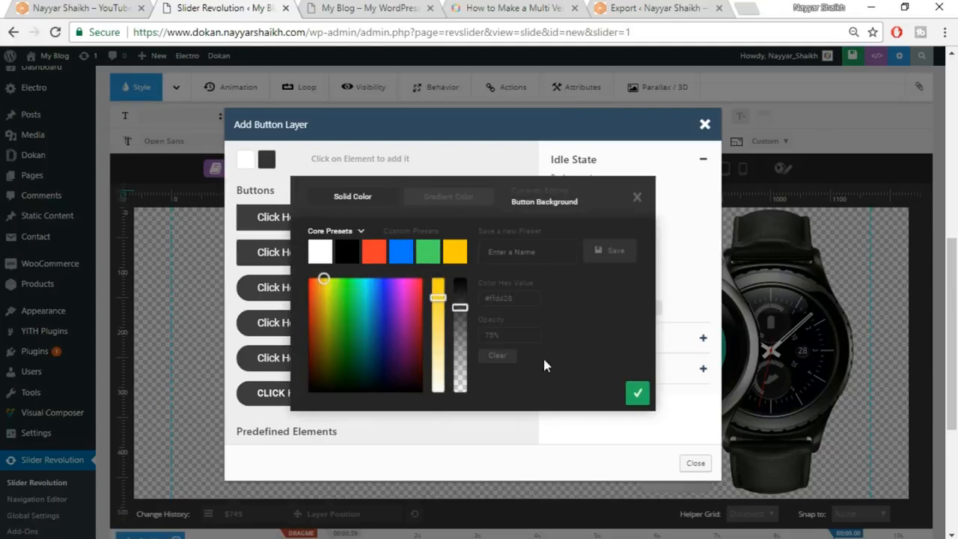
click(640, 391)
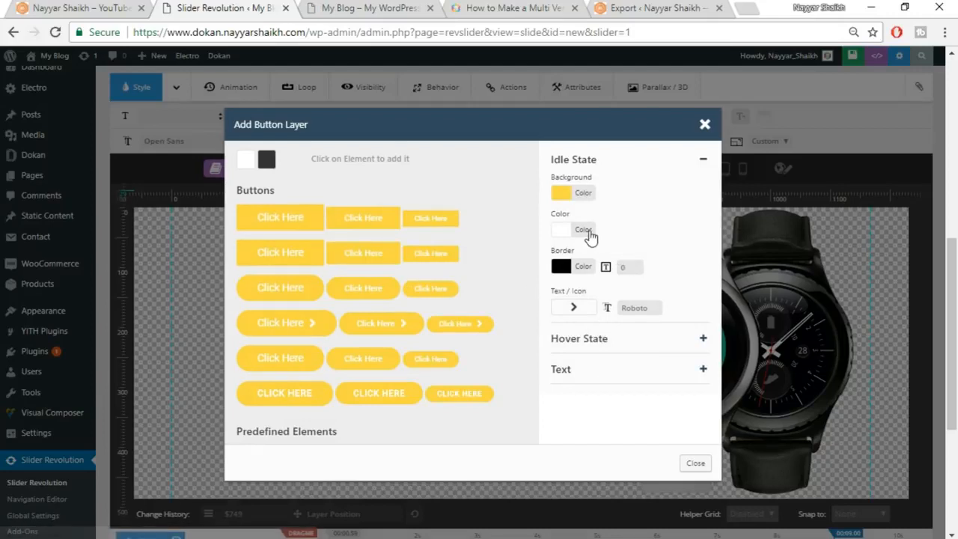
click(583, 230)
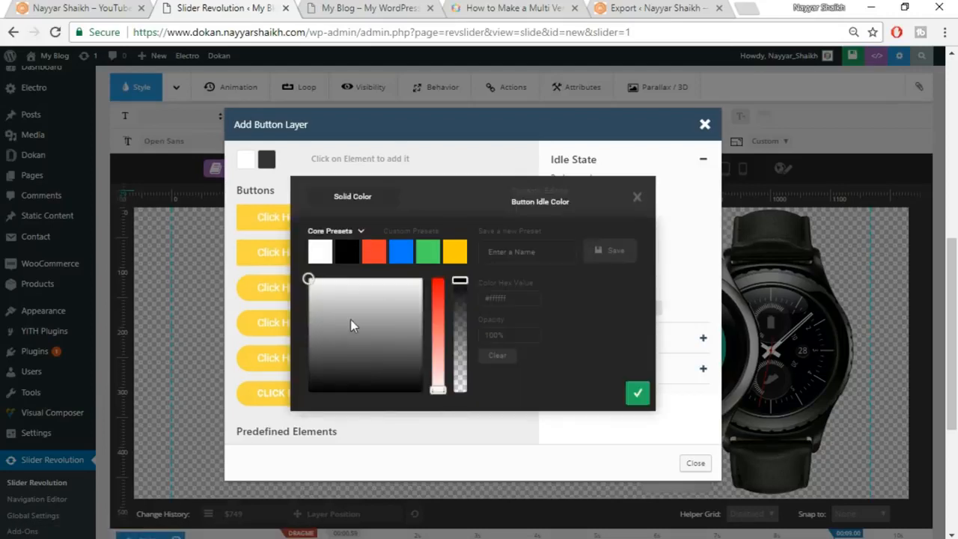
click(347, 264)
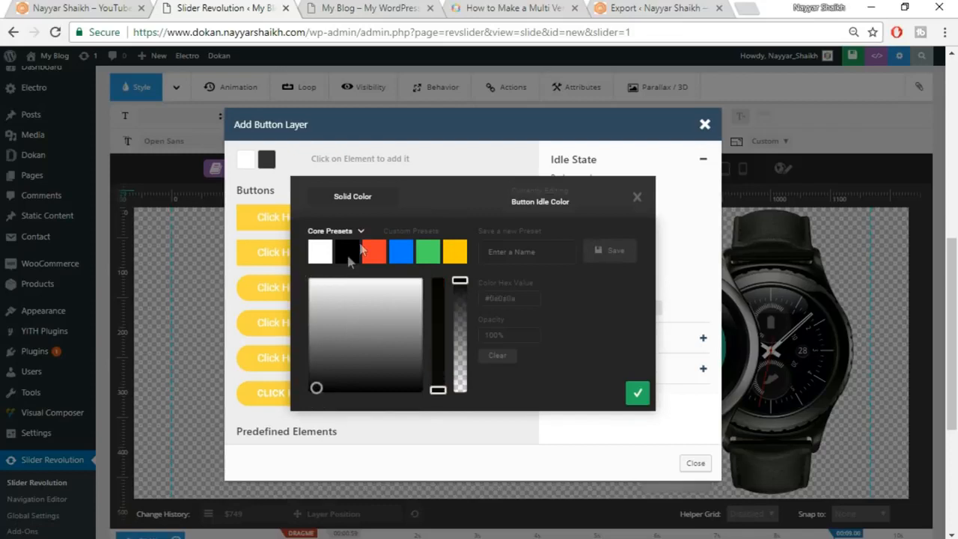
click(348, 264)
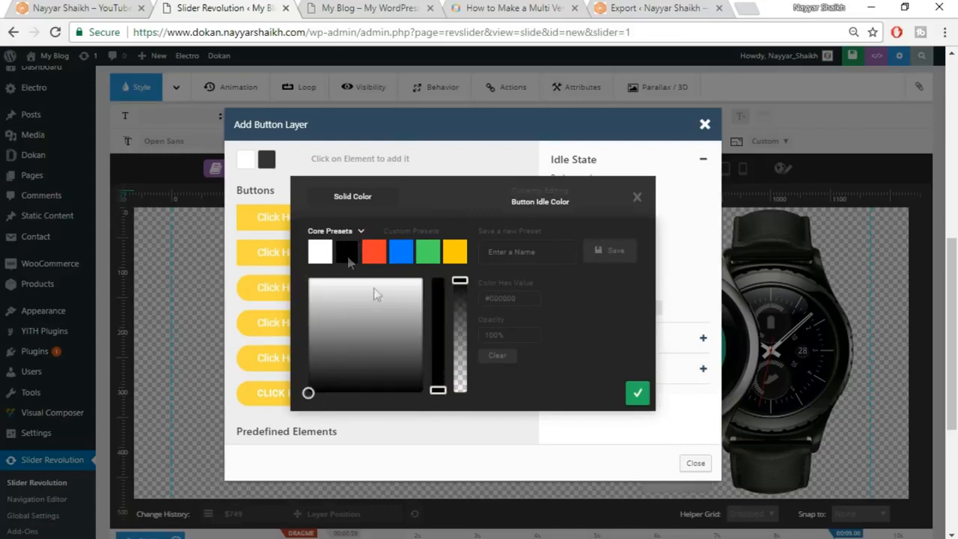
click(637, 394)
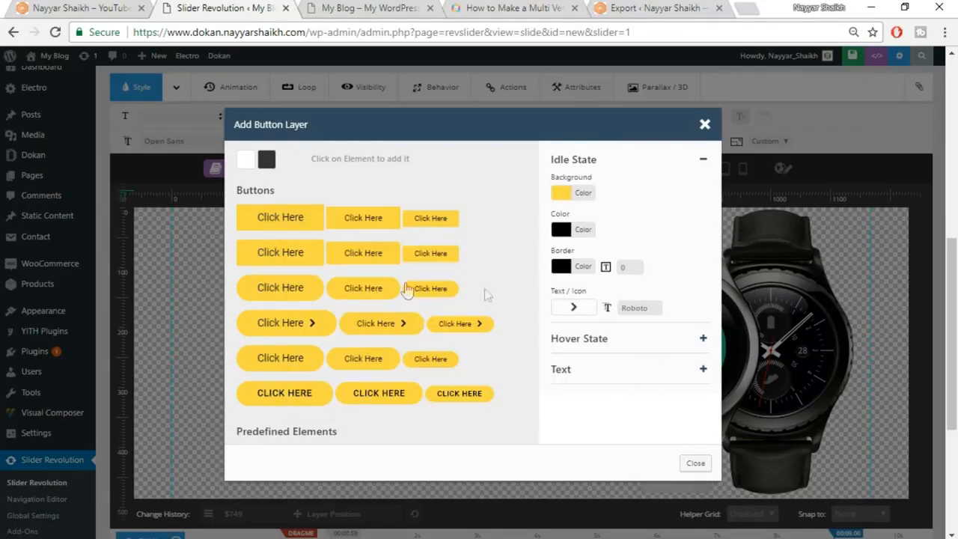
Add the yellow Click Here arrow button and move it under $749
click(382, 330)
drag(250, 285, 317, 432)
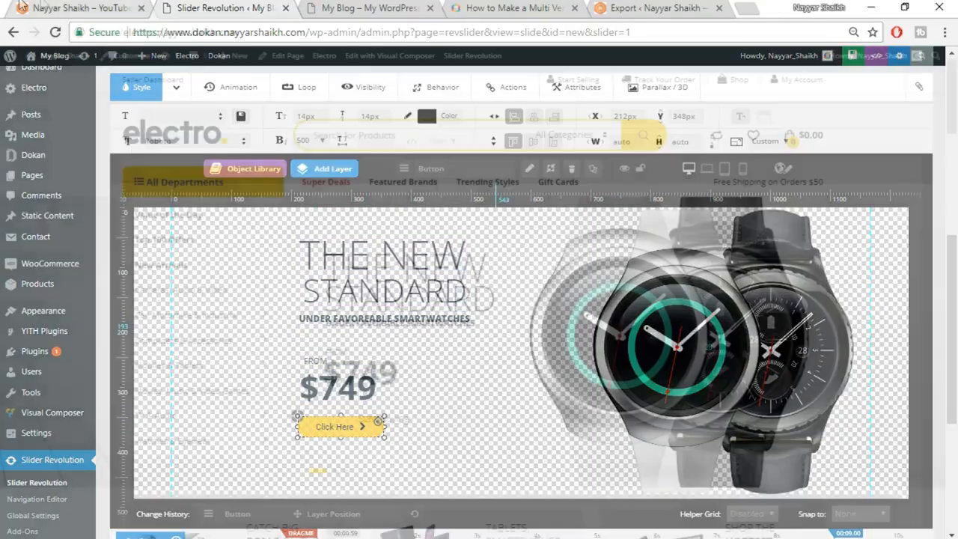
click(282, 8)
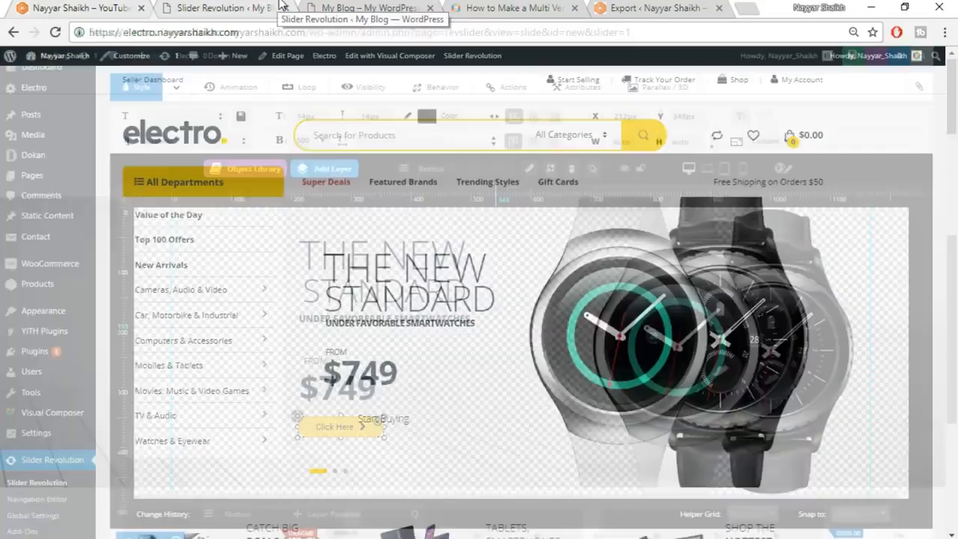
Shift THE NEW, STANDARD, subtitle, FROM, $749 and the button right beside the watches, then save
click(401, 251)
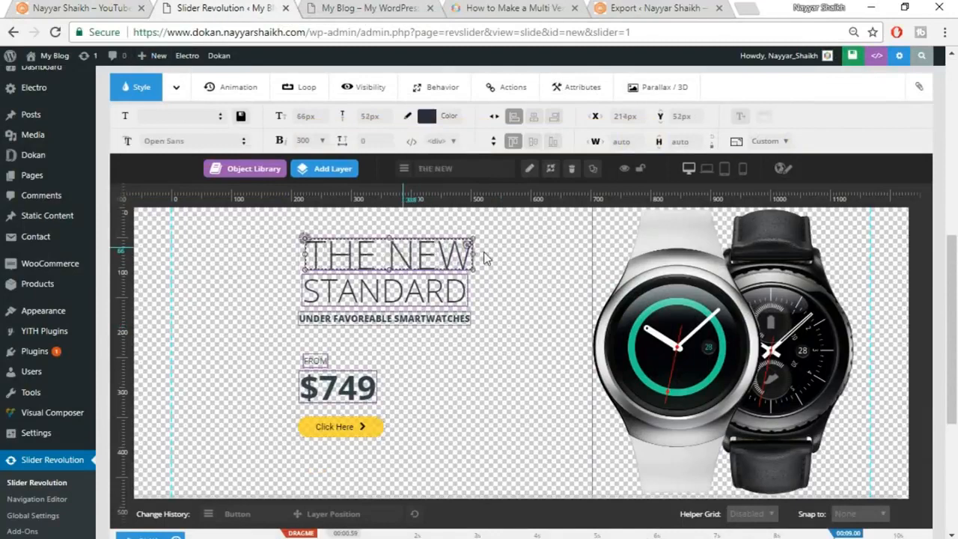
drag(484, 252, 505, 252)
drag(417, 295, 518, 297)
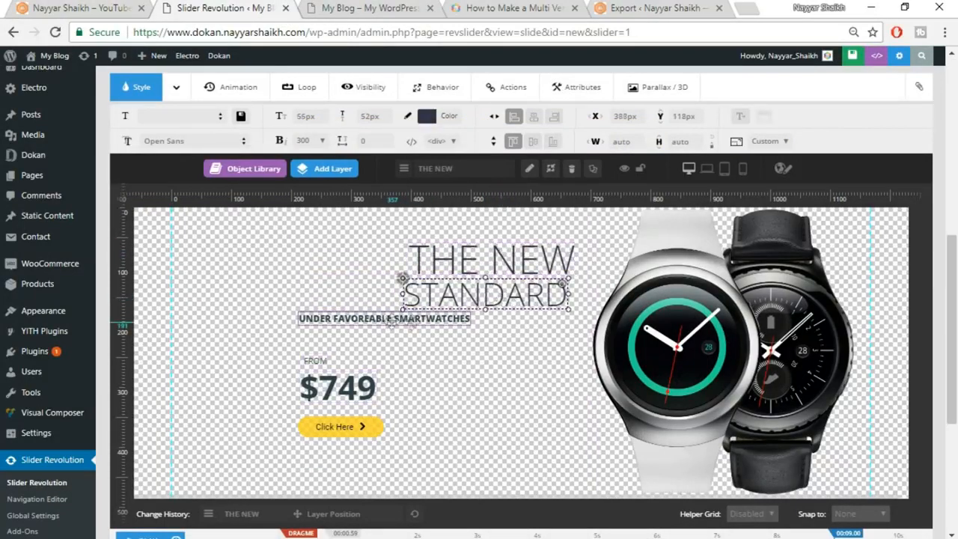
drag(382, 322, 489, 327)
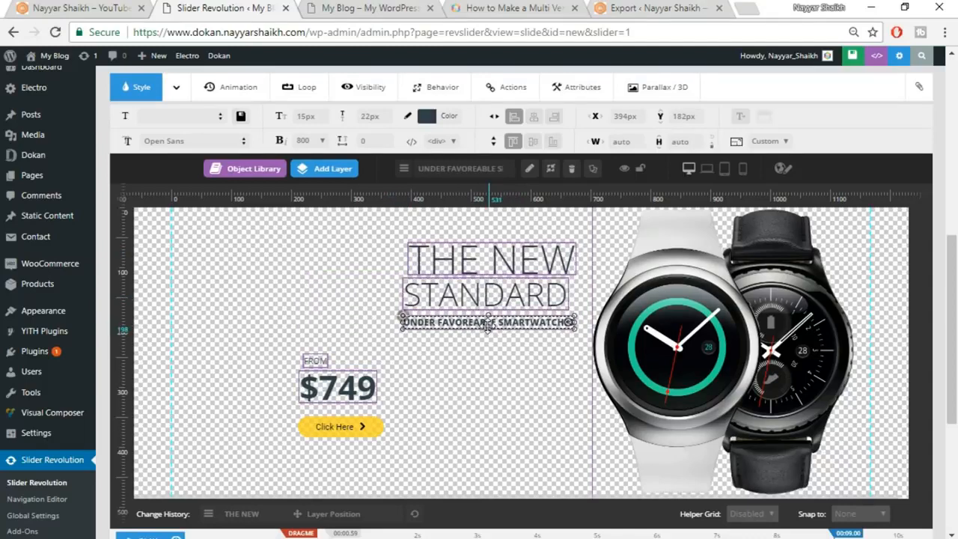
drag(451, 291, 459, 293)
drag(316, 360, 420, 360)
drag(367, 375, 472, 383)
drag(361, 439, 470, 443)
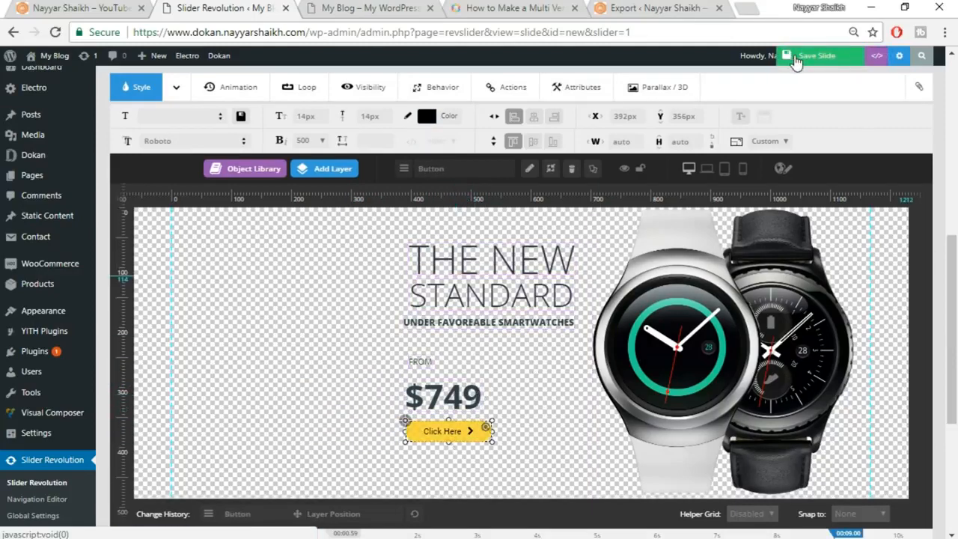
click(796, 60)
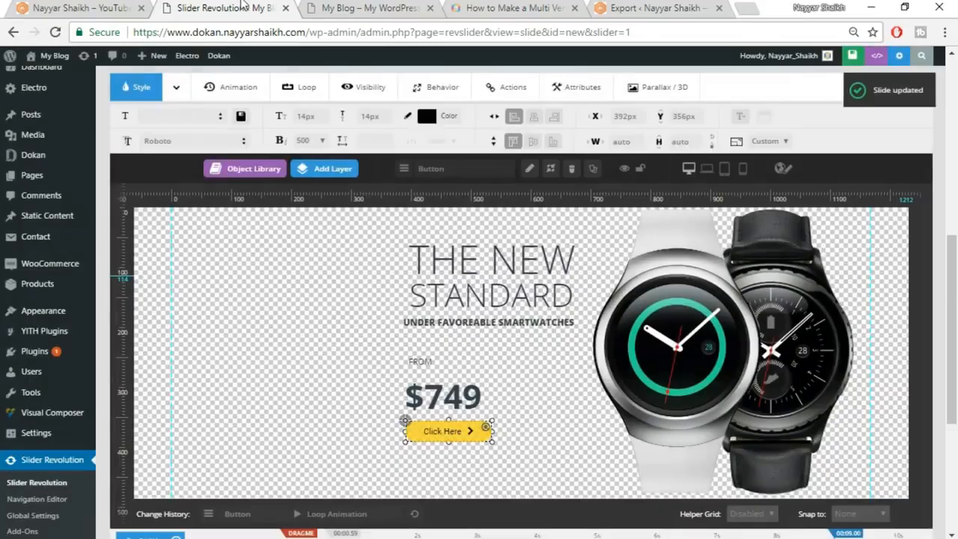
click(124, 6)
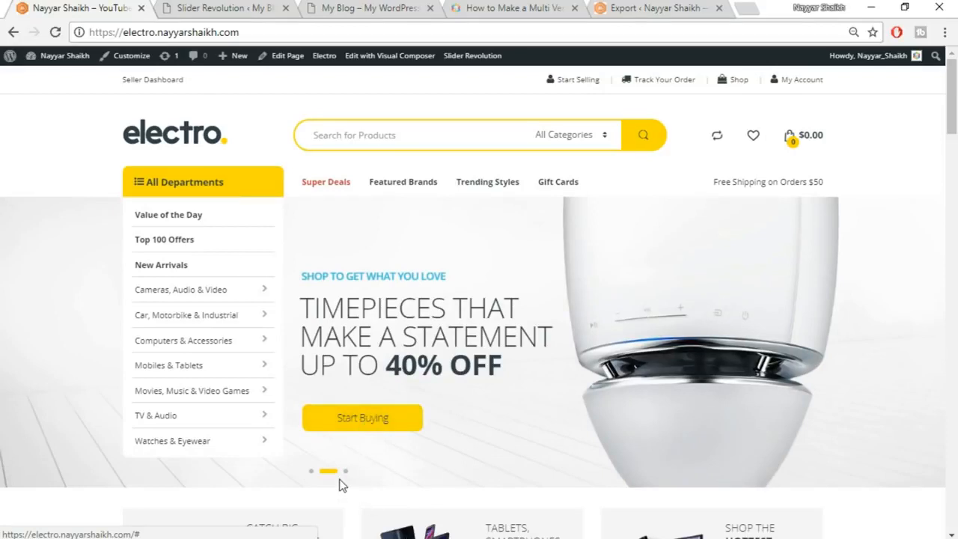
Go back to the slide editor and scroll down to the layer timeline
click(241, 6)
scroll(954, 308, down, 3)
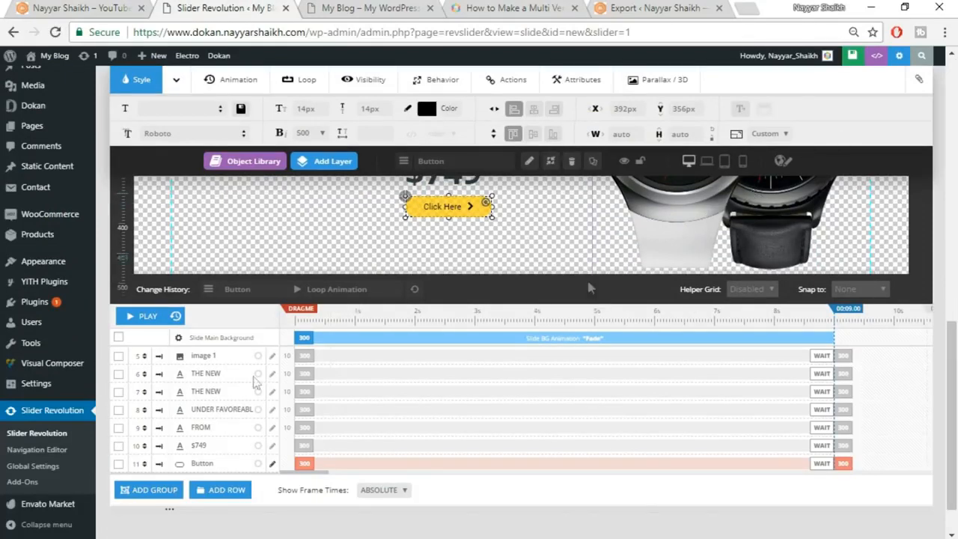
Time the image 1 watch layer to start at 500 ms with a 1500 ms duration
click(688, 215)
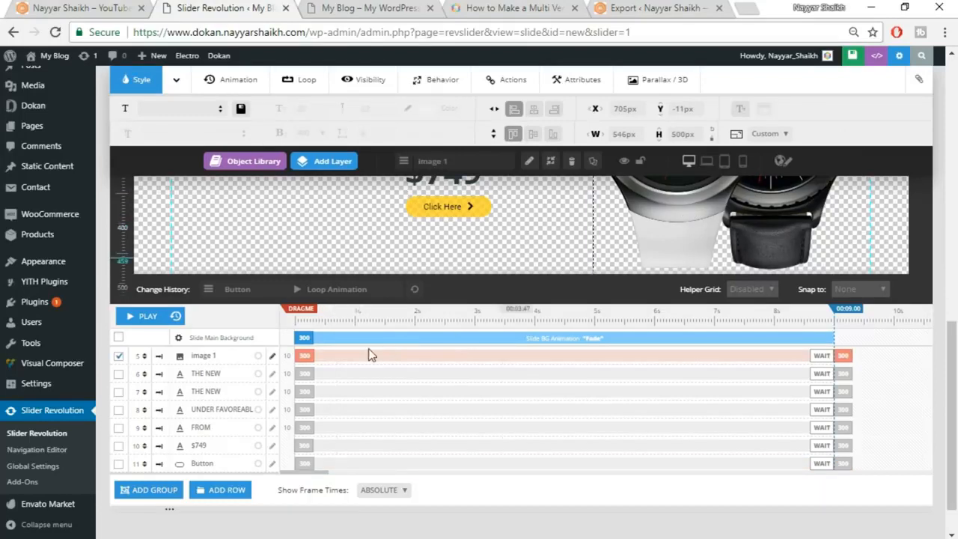
click(304, 356)
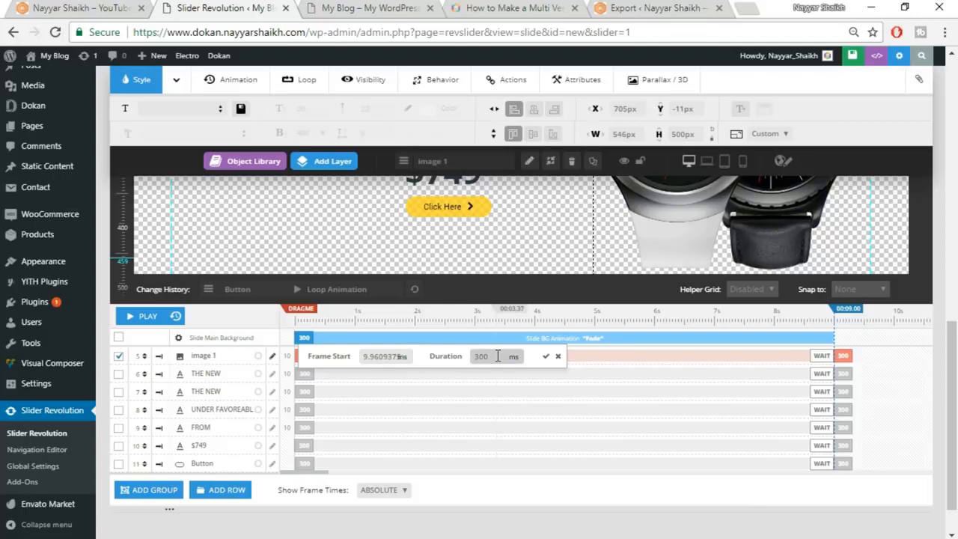
click(381, 357)
double_click(481, 357)
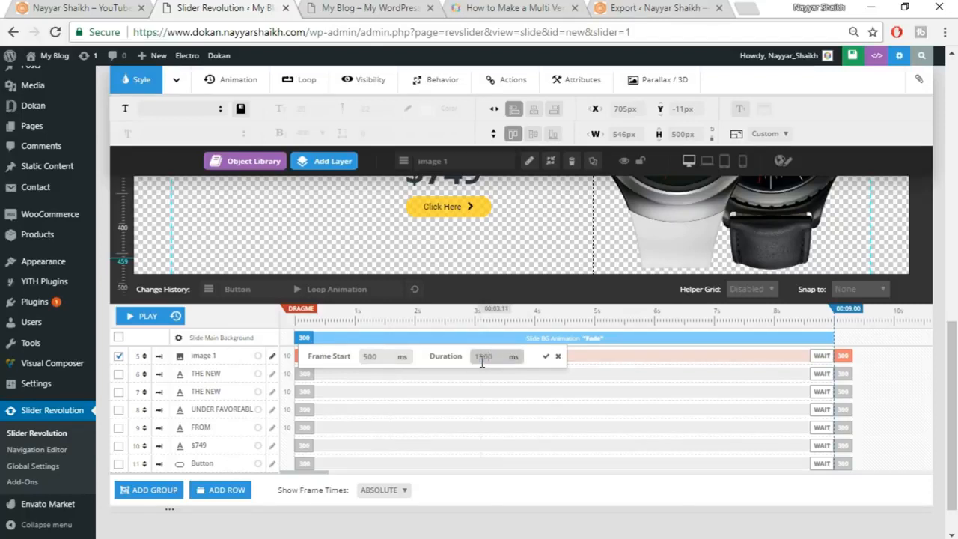
click(546, 358)
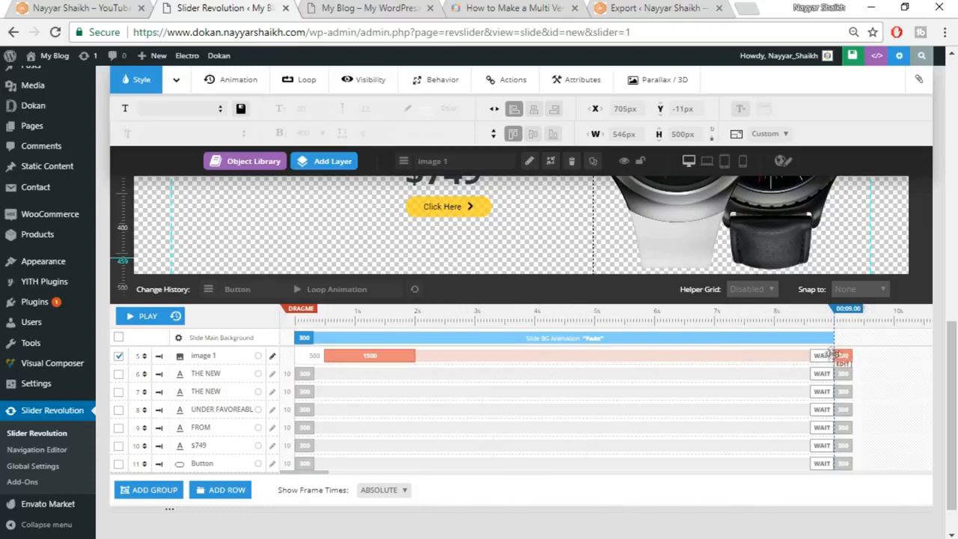
Set the first THE NEW heading layer's Frame Start to 800 ms after previewing the slider
click(216, 374)
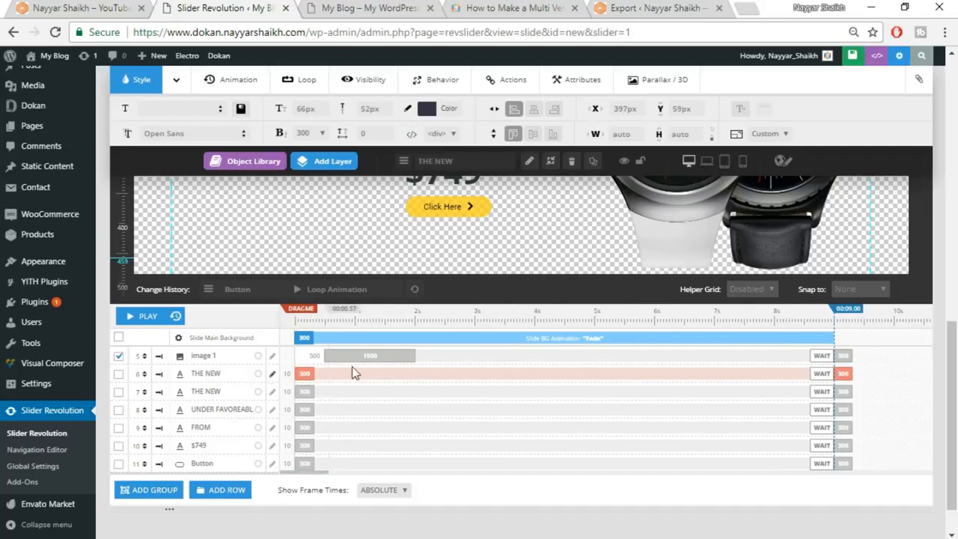
click(42, 5)
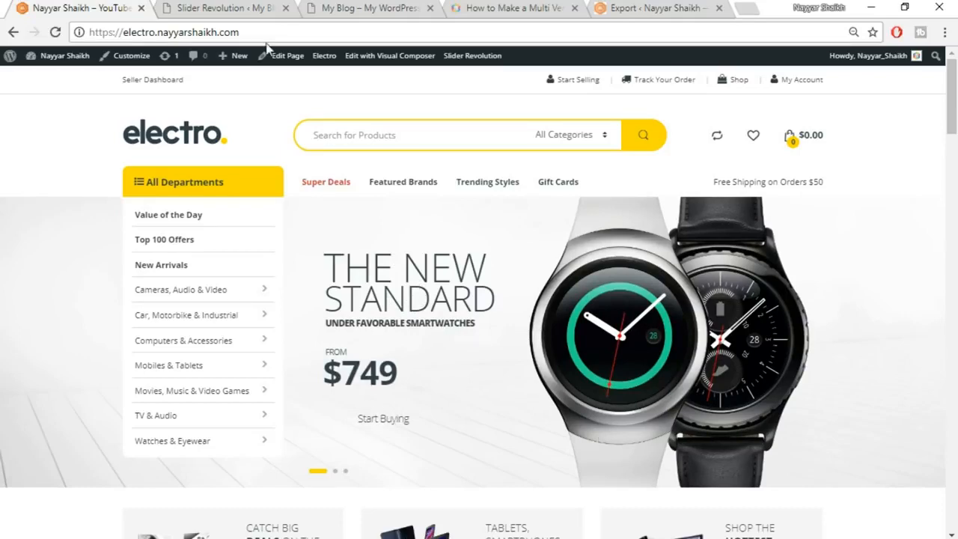
key(ctrl+Tab)
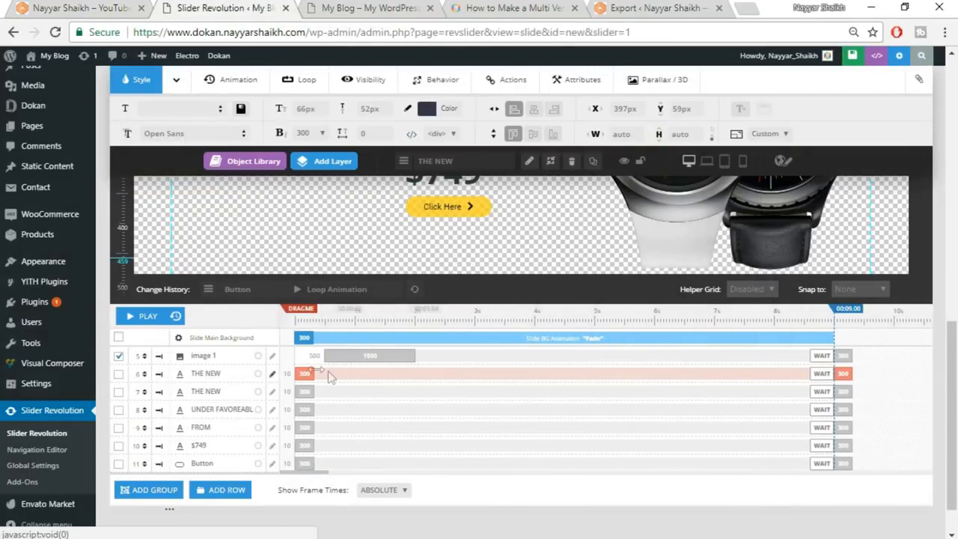
click(307, 370)
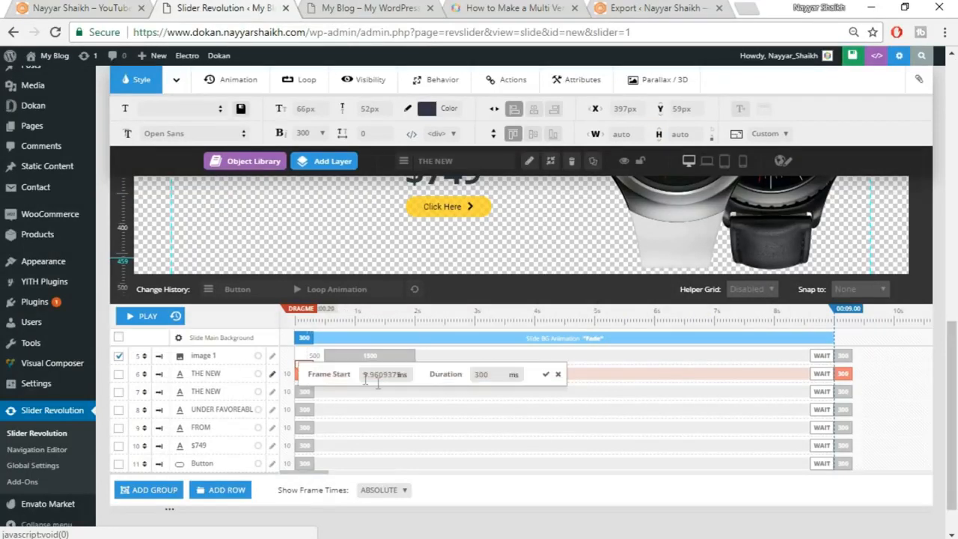
double_click(393, 374)
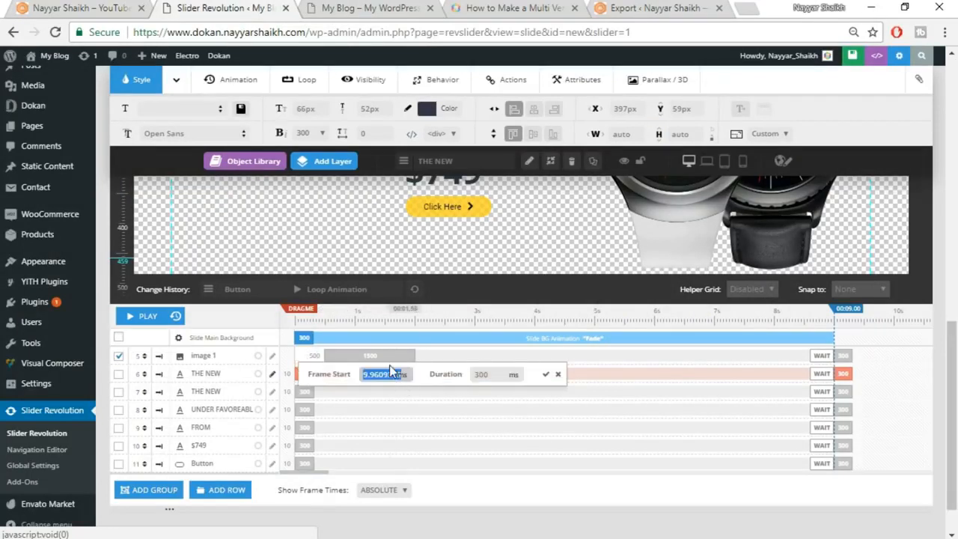
double_click(483, 375)
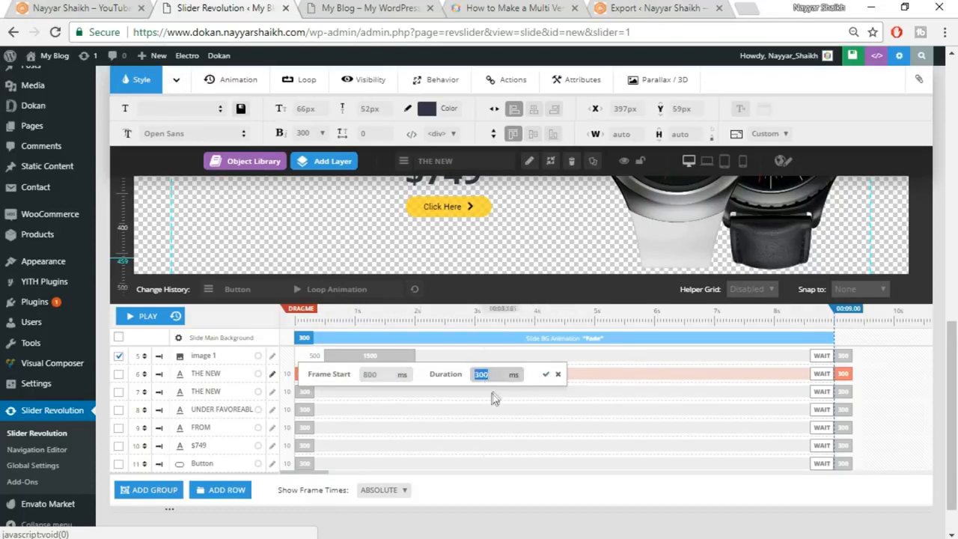
click(546, 376)
click(547, 376)
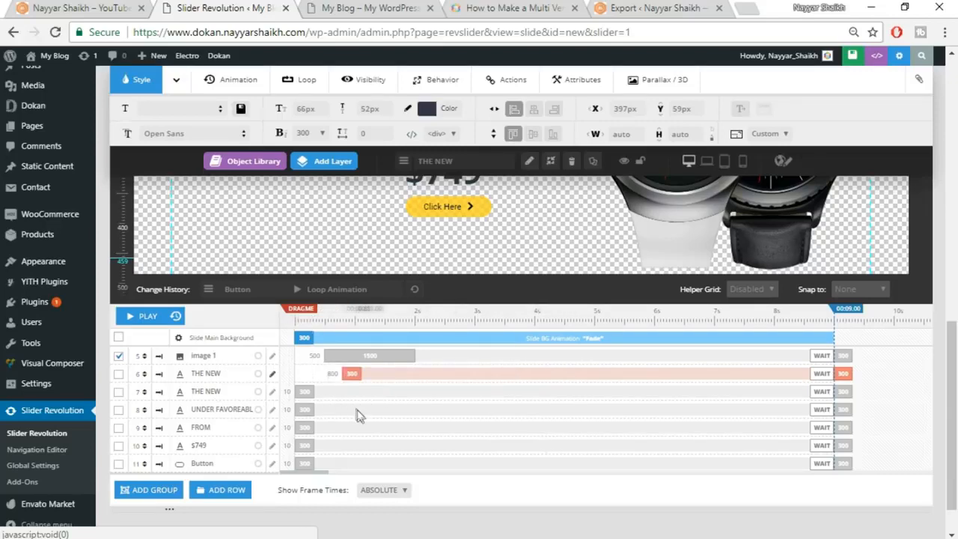
Set the second THE NEW layer's Frame Start to 1000 ms
scroll(358, 417, up, 3)
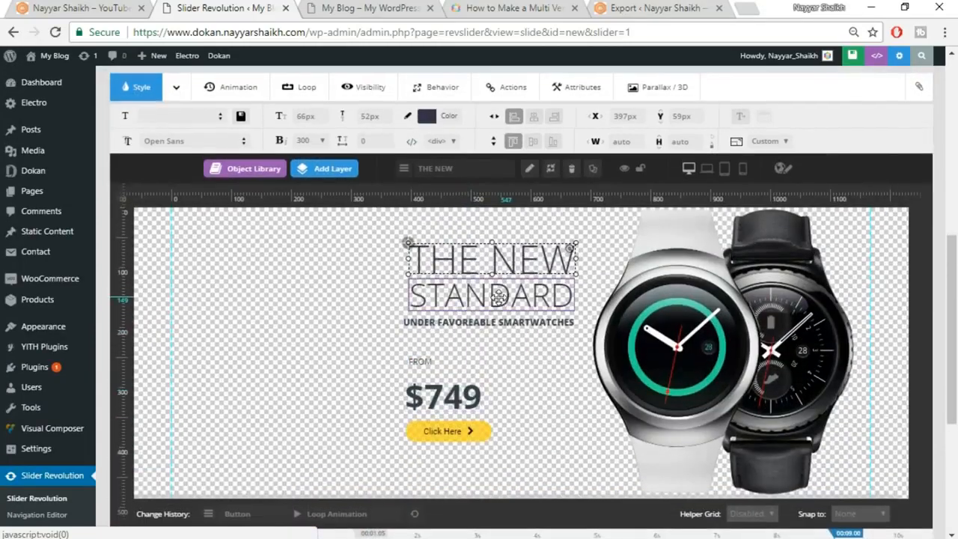
click(498, 298)
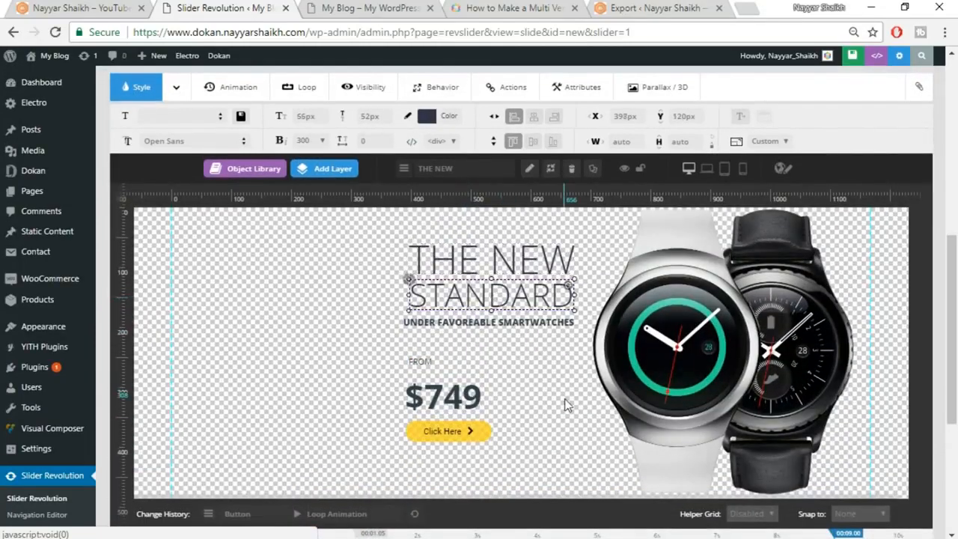
scroll(567, 405, down, 4)
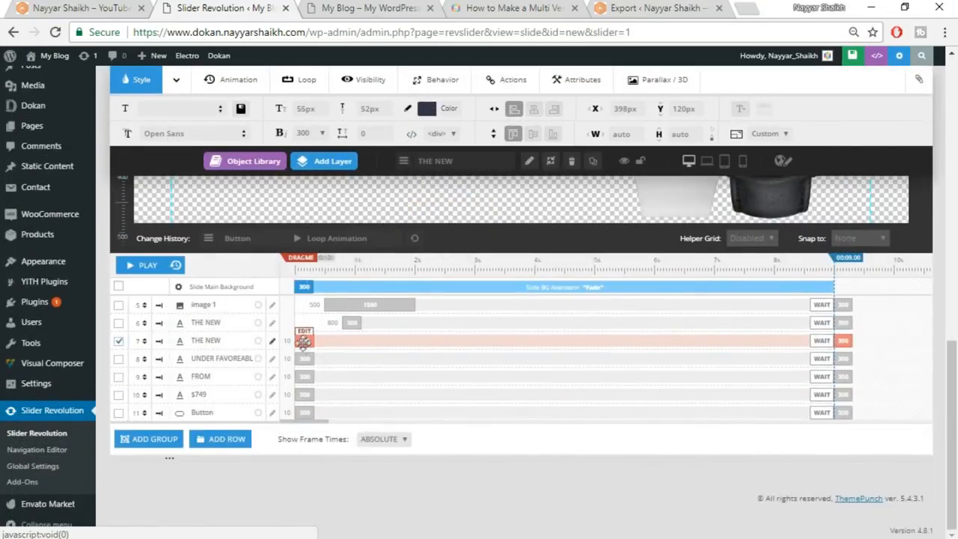
click(306, 339)
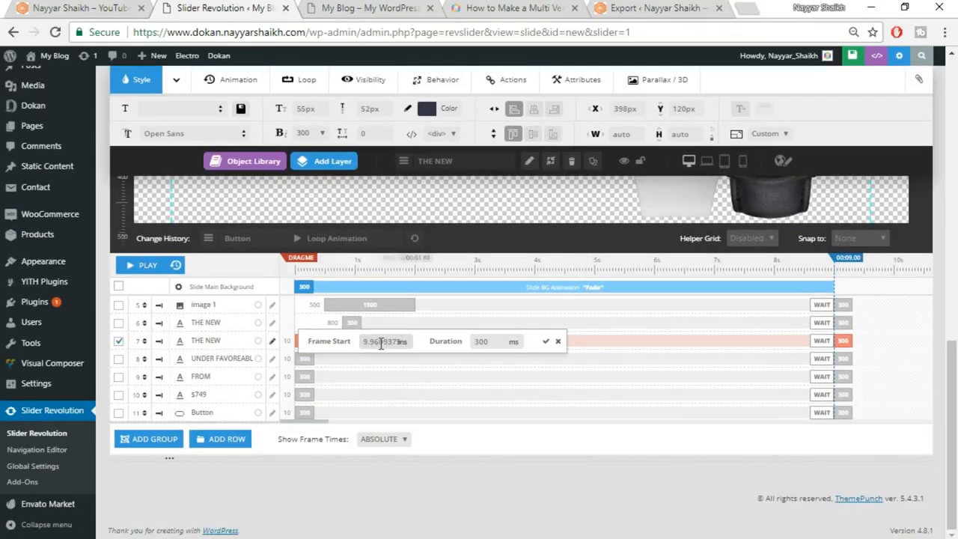
double_click(381, 343)
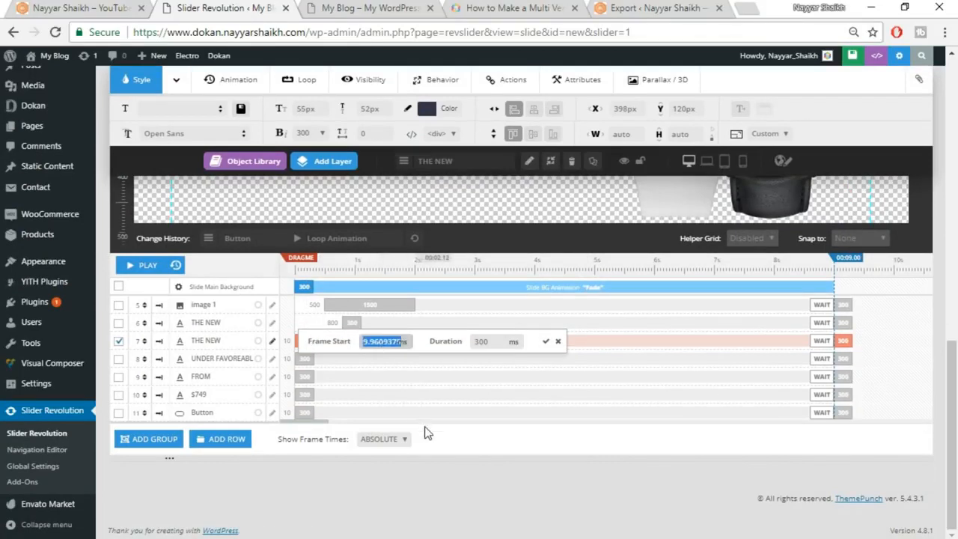
text(1000)
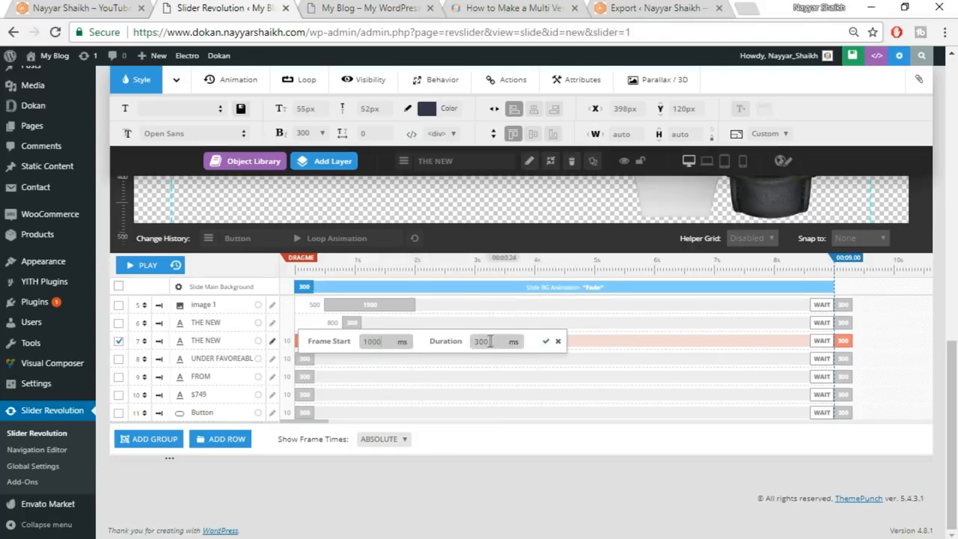
click(546, 344)
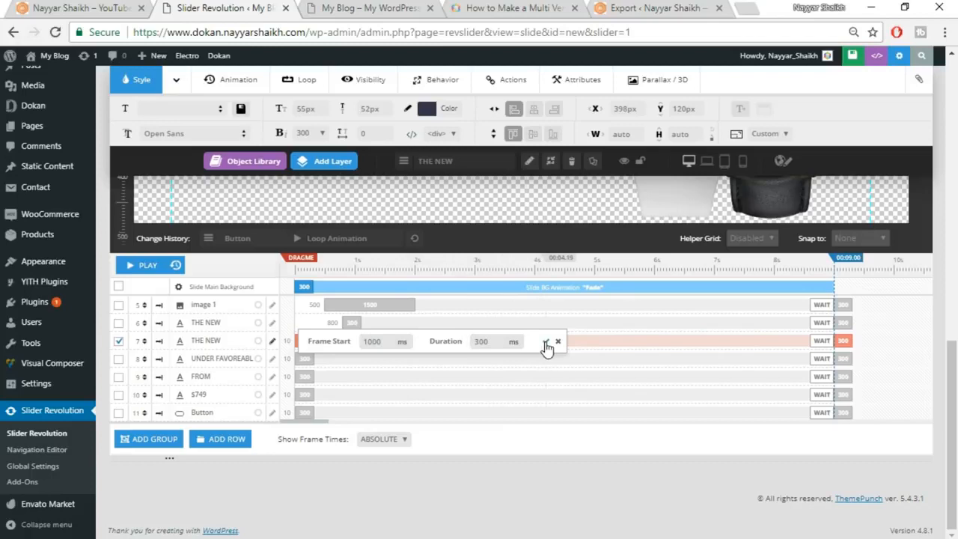
click(547, 344)
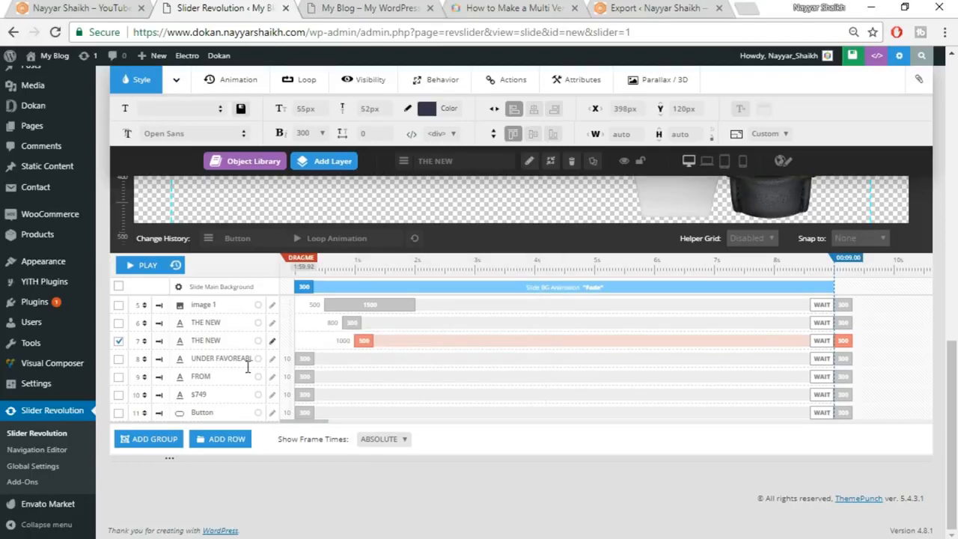
Start the UNDER FAVOREABLE SMARTWATCHES subtitle at 1200 ms and FROM at 1400 ms
click(305, 361)
click(305, 356)
double_click(390, 360)
text(1200)
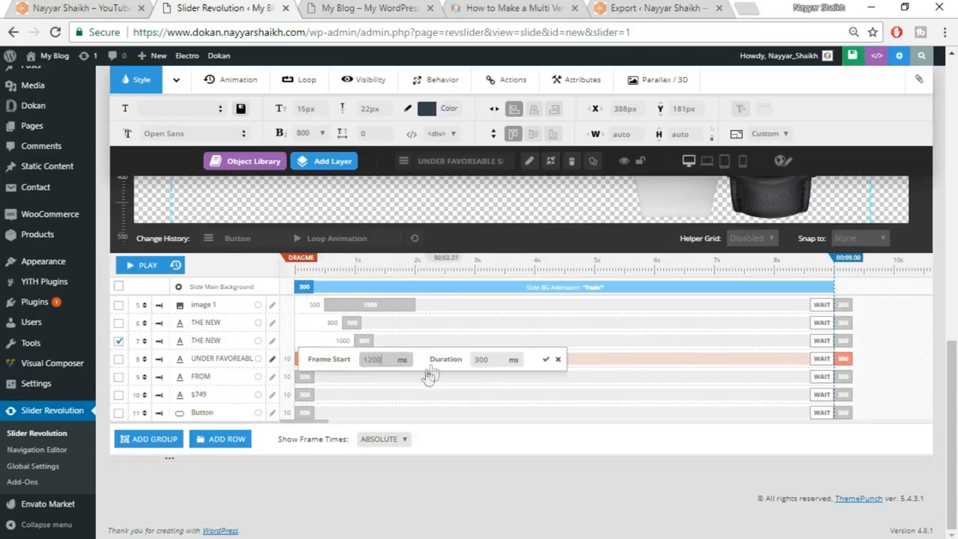
click(544, 360)
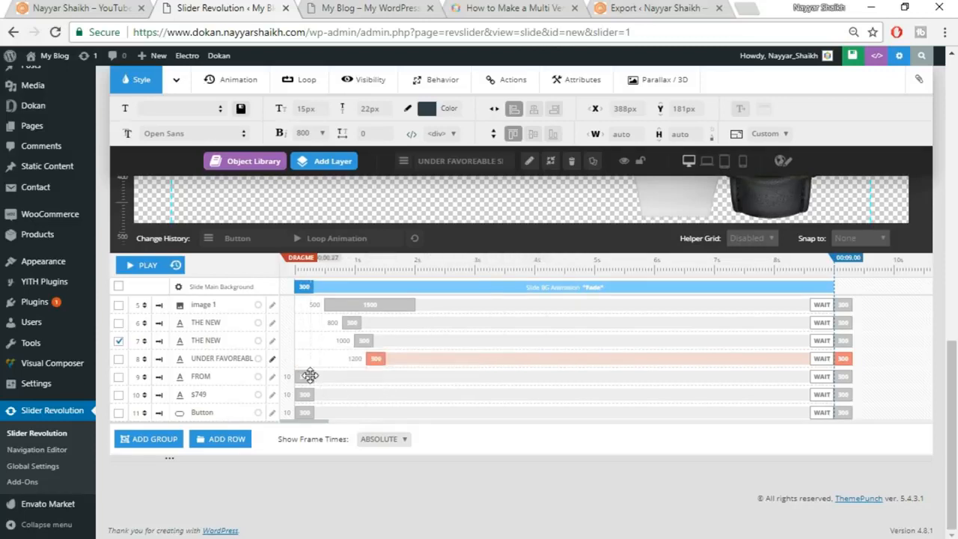
click(310, 377)
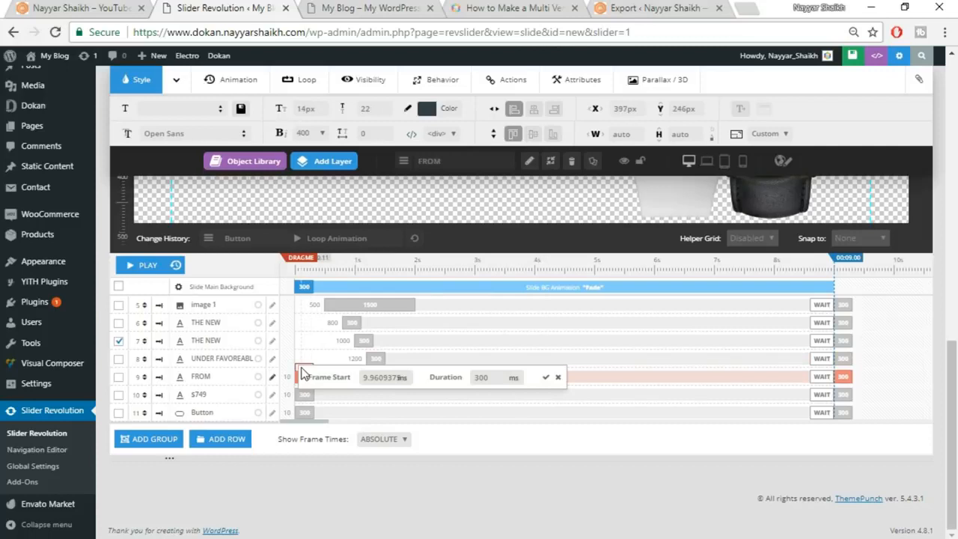
double_click(395, 377)
text(1400)
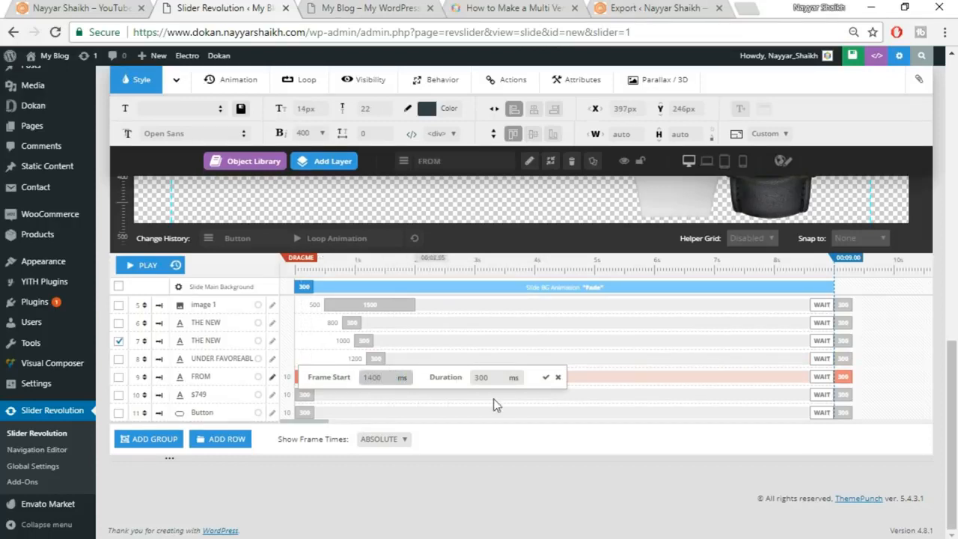
click(544, 378)
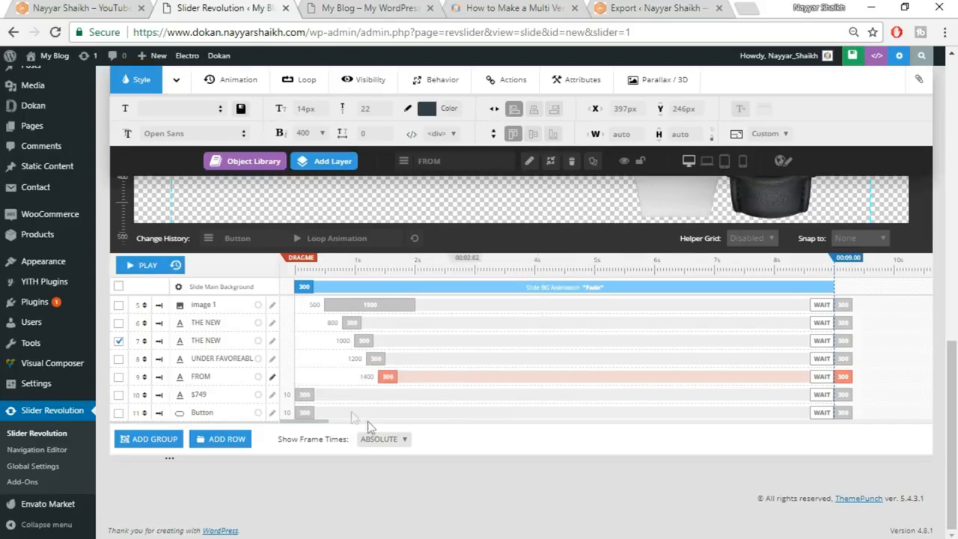
Start the $749 price layer at 1400 ms and the Button layer at 1600 ms
click(304, 392)
click(303, 391)
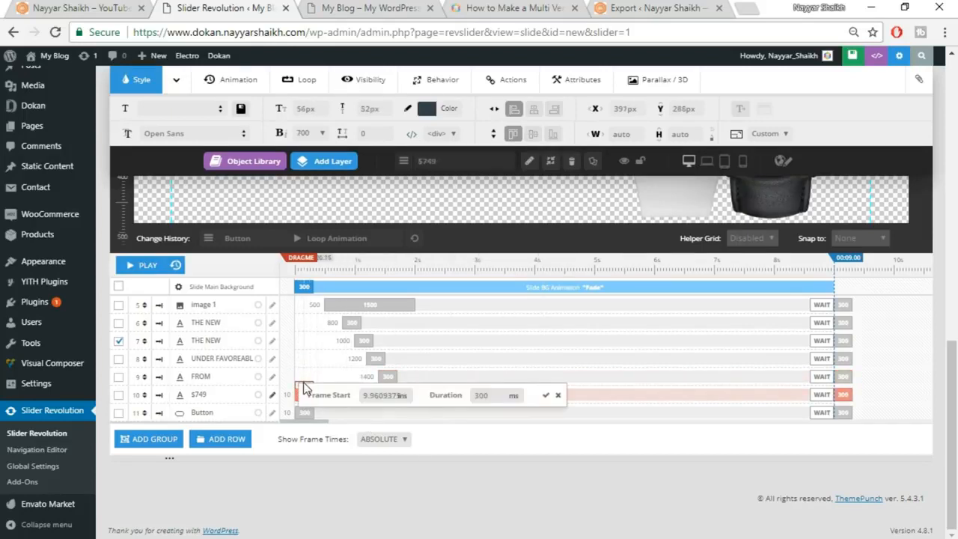
double_click(379, 391)
text(1400)
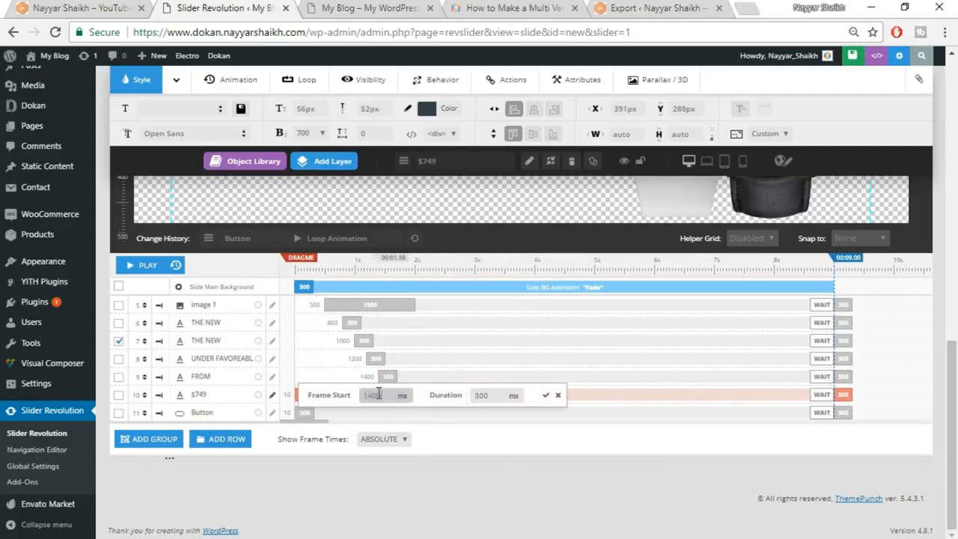
click(546, 396)
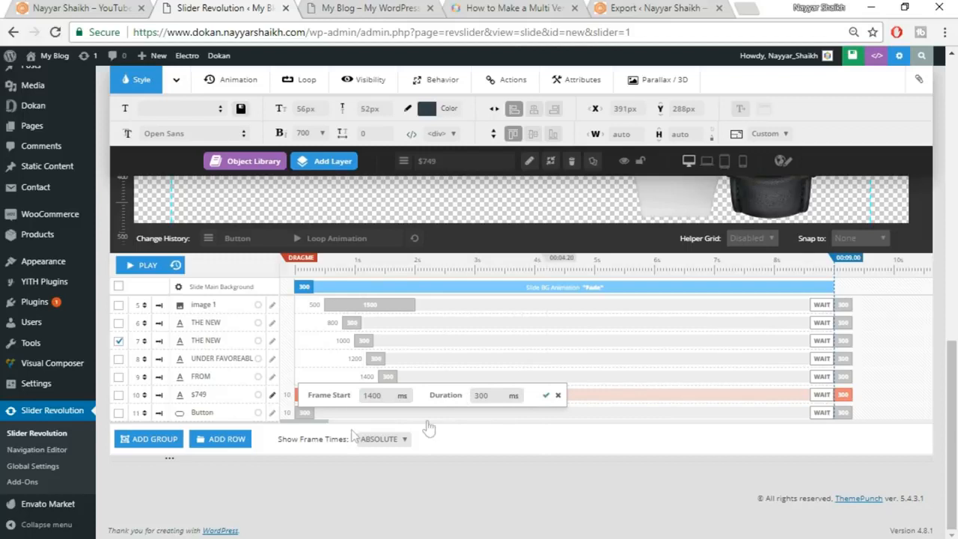
click(305, 412)
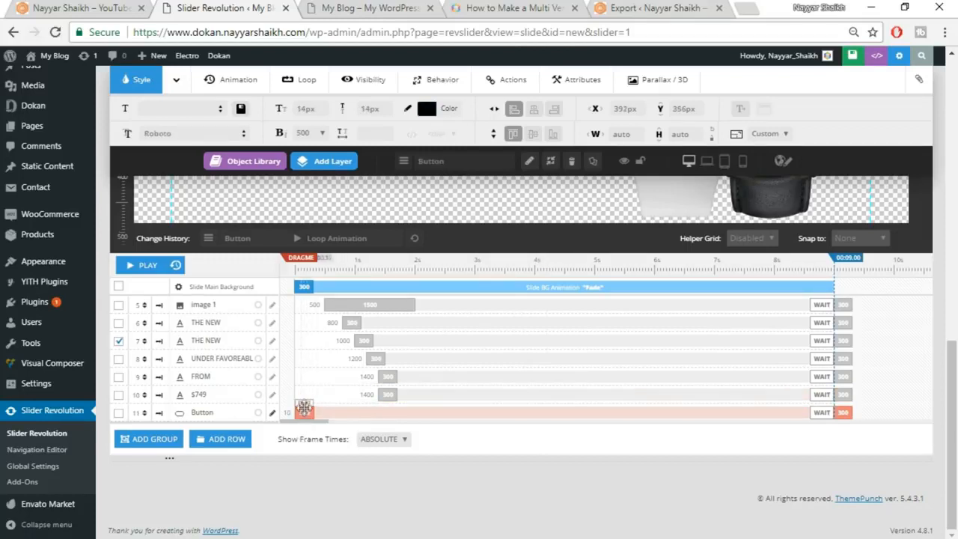
click(305, 411)
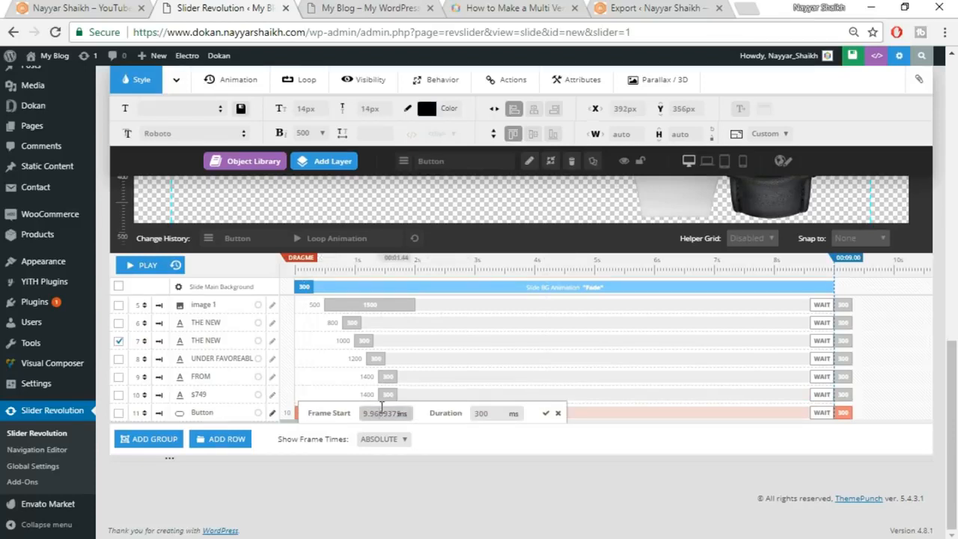
text(1600)
click(546, 414)
scroll(629, 447, up, 5)
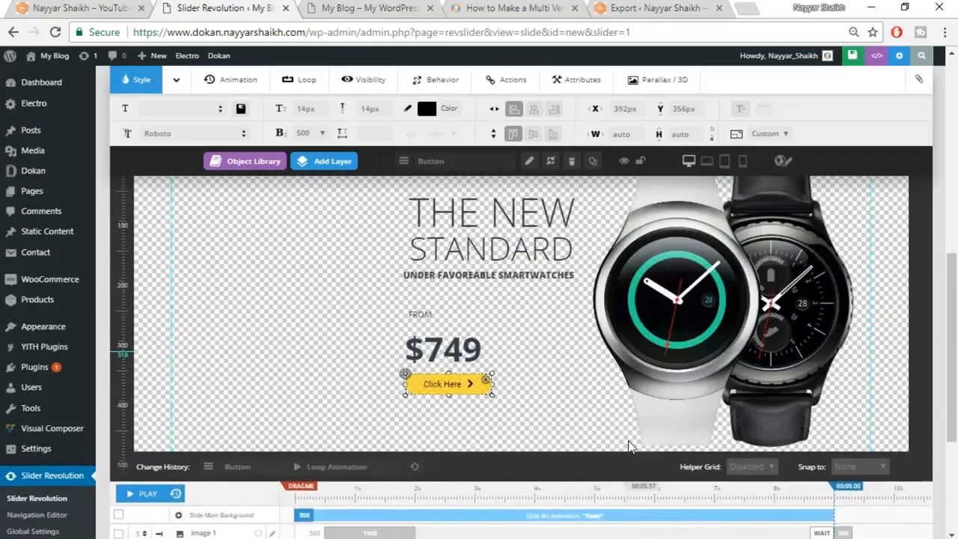
Give the watch image layer the RotateInFromZero entrance animation
scroll(627, 443, down, 1)
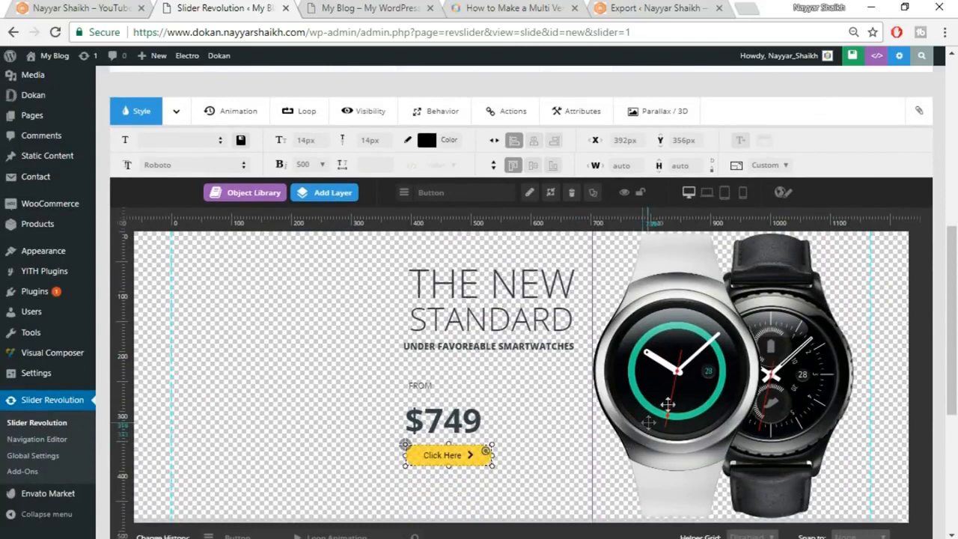
click(690, 348)
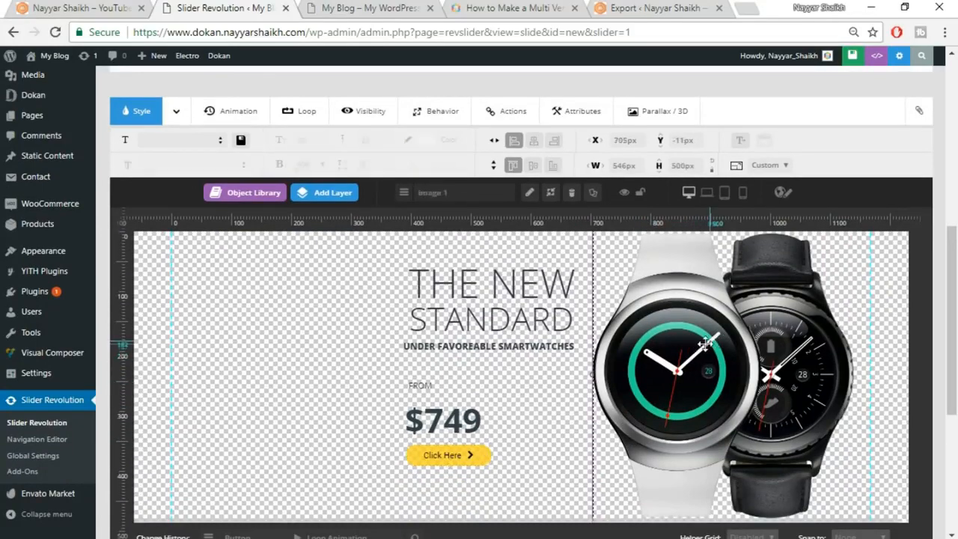
click(250, 119)
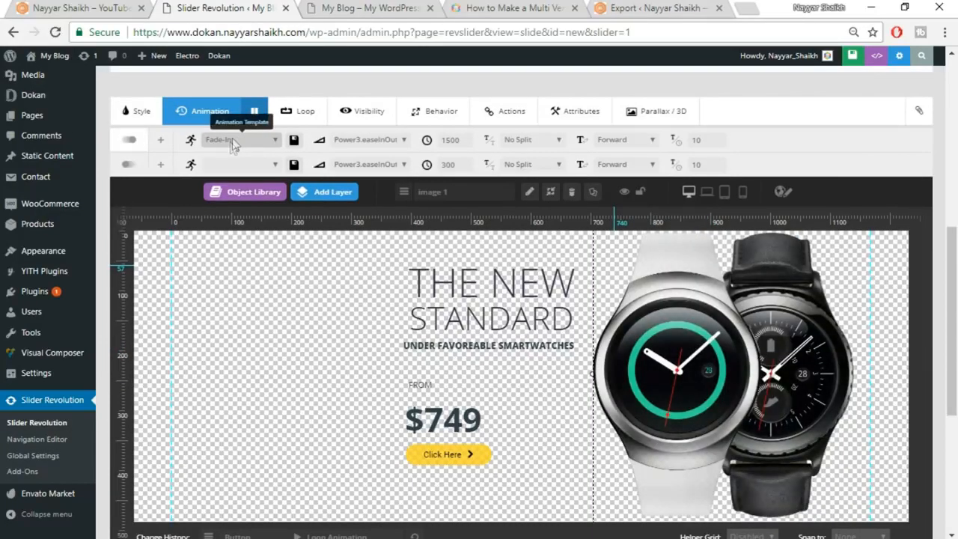
click(230, 141)
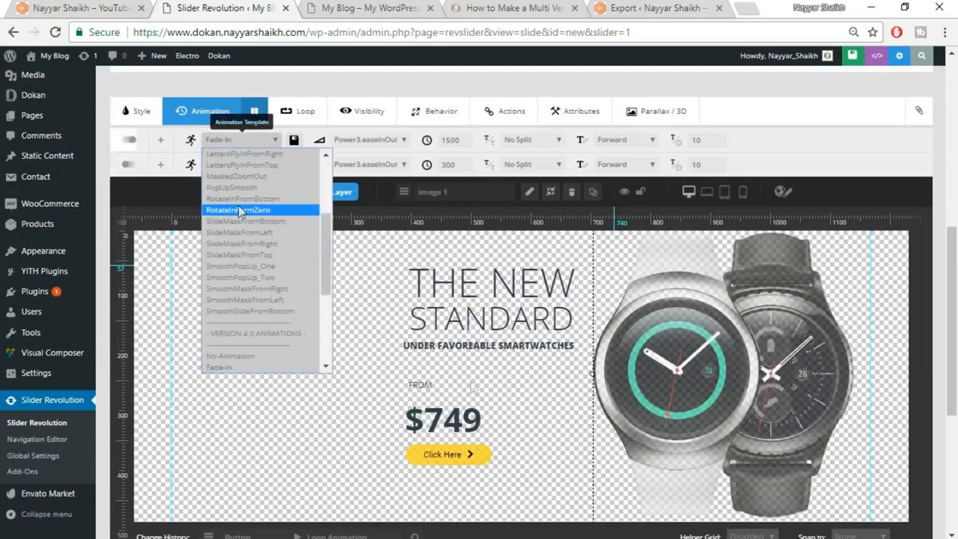
click(240, 210)
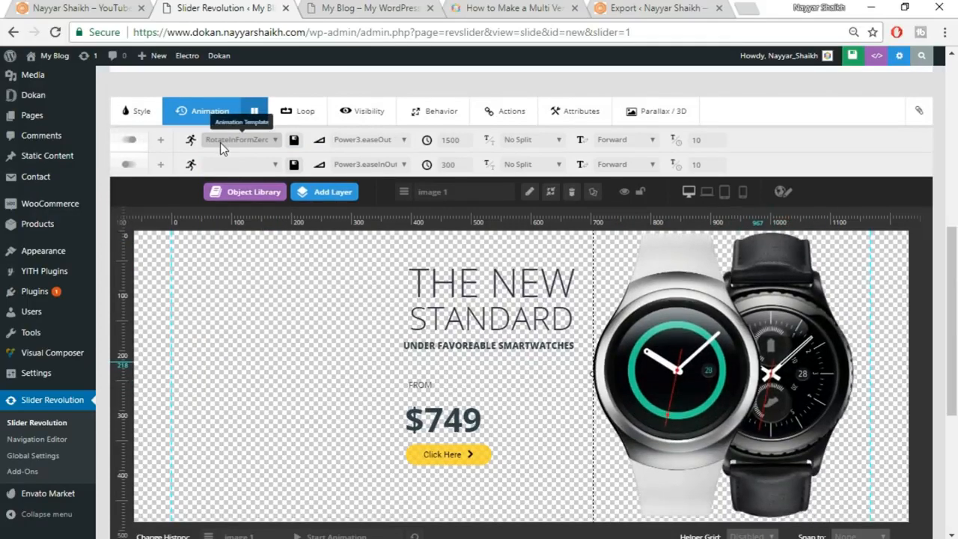
click(220, 142)
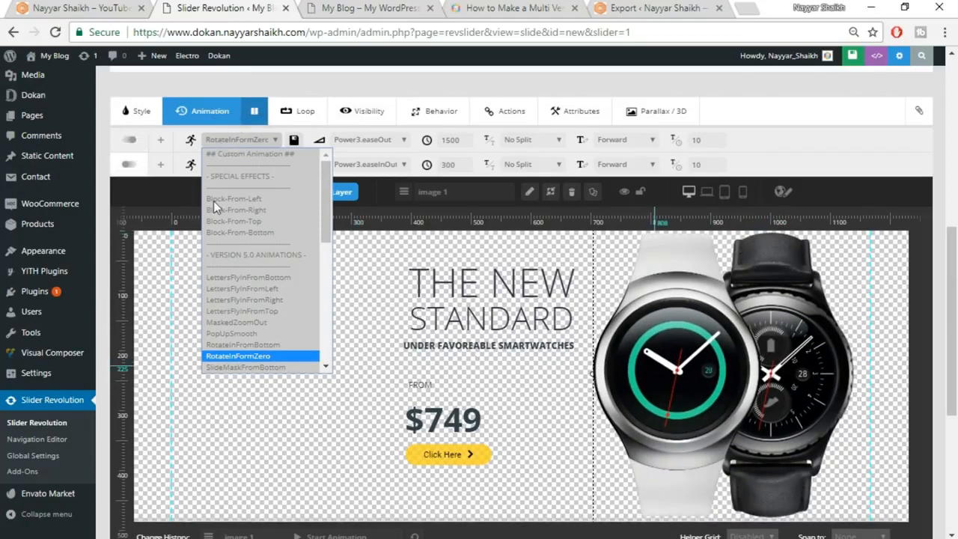
click(306, 135)
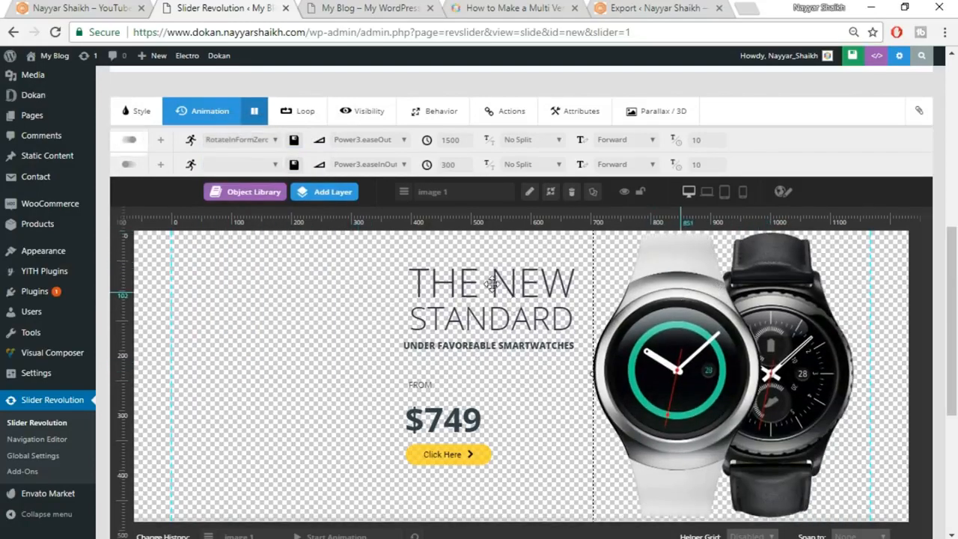
Give the THE NEW heading a SlideMaskFromLeft entrance animation
click(492, 283)
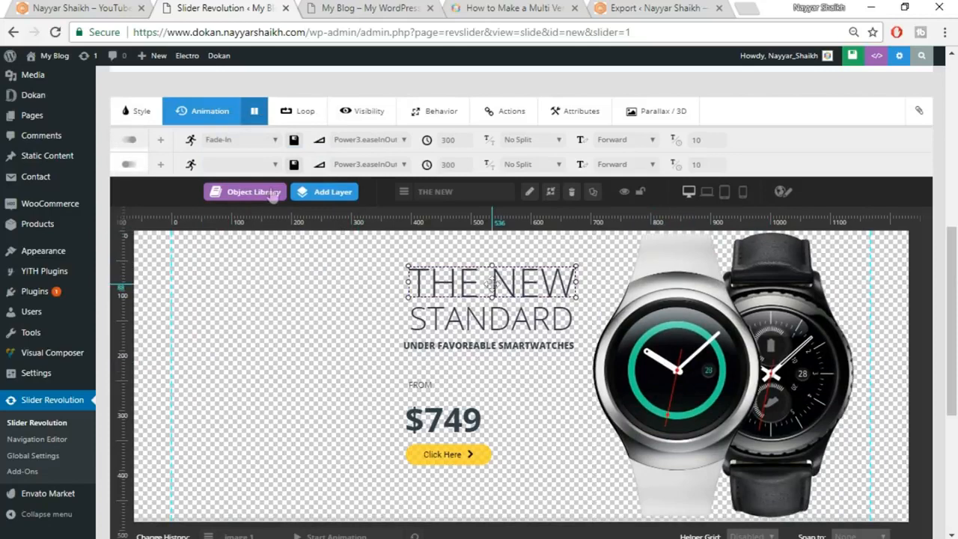
click(229, 137)
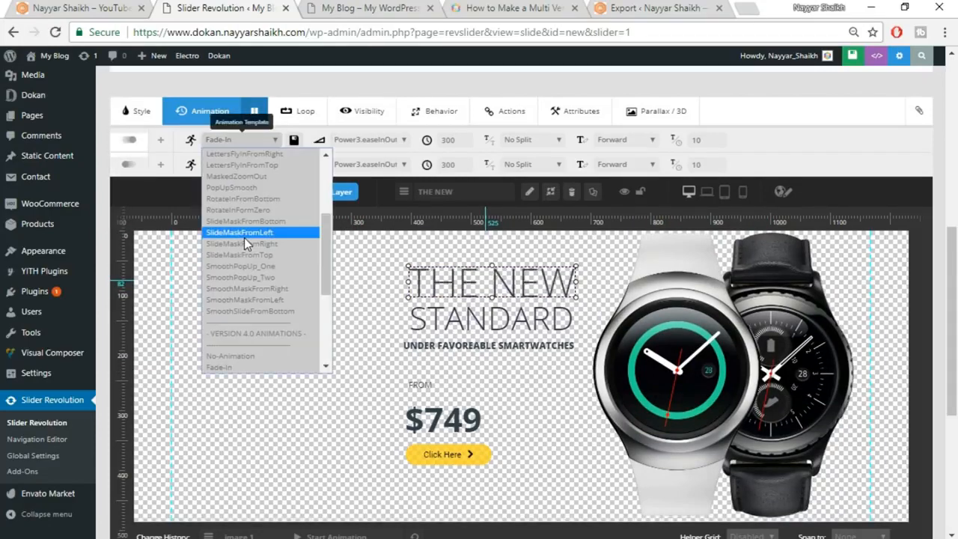
click(245, 235)
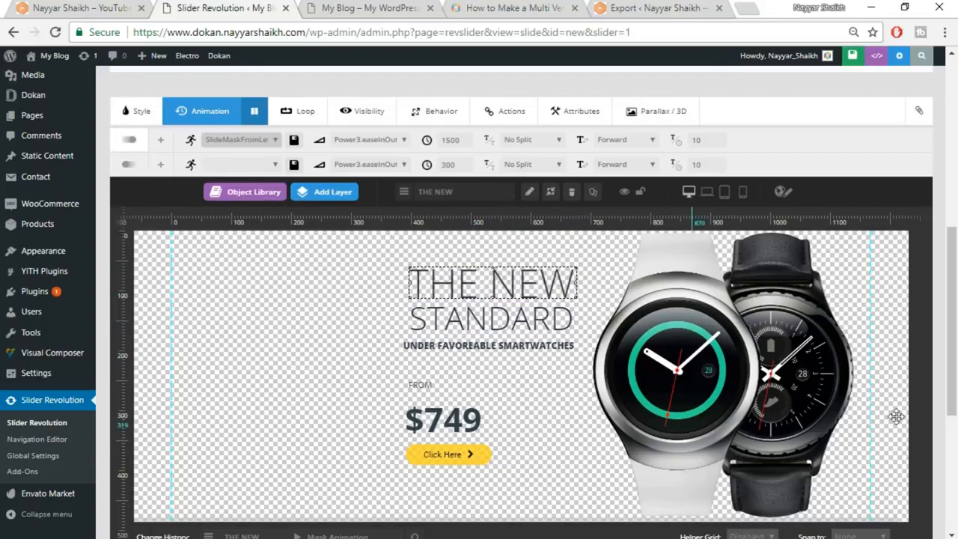
scroll(898, 417, down, 3)
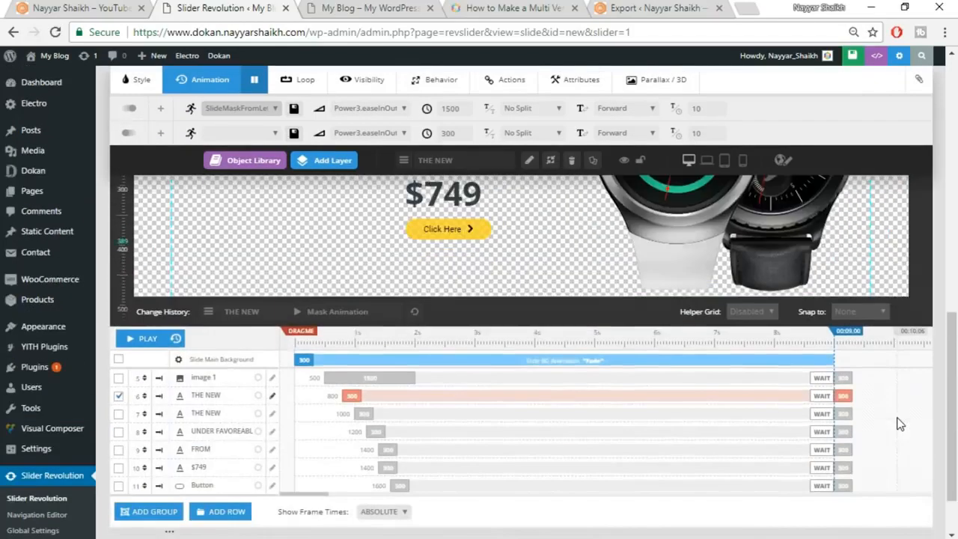
scroll(894, 417, up, 3)
Save the edited slide in Slider Revolution
scroll(872, 186, up, 8)
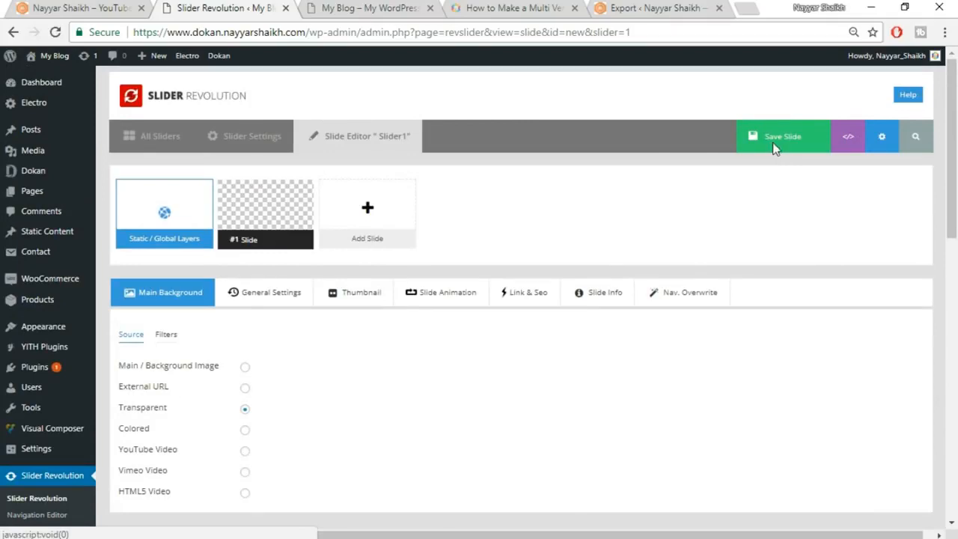
click(775, 149)
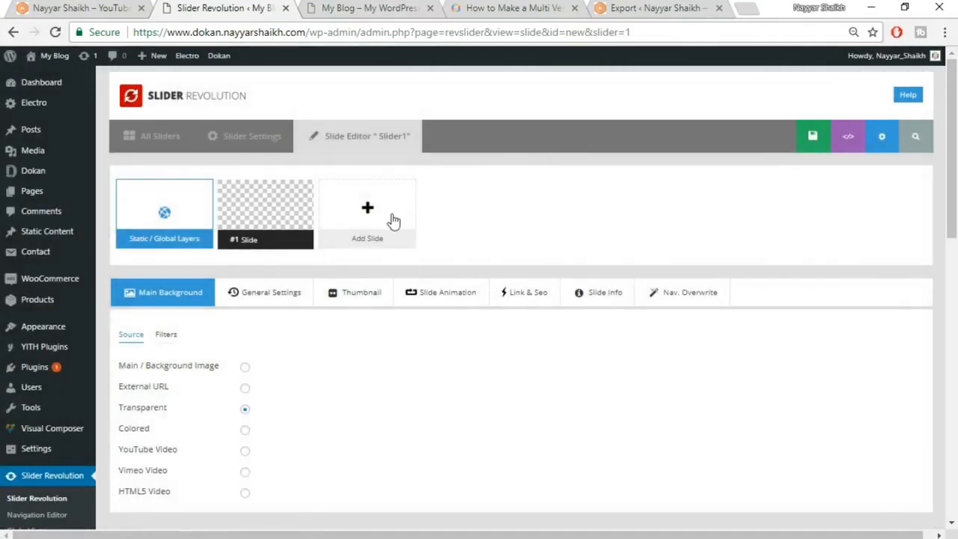
mouse_move(390, 217)
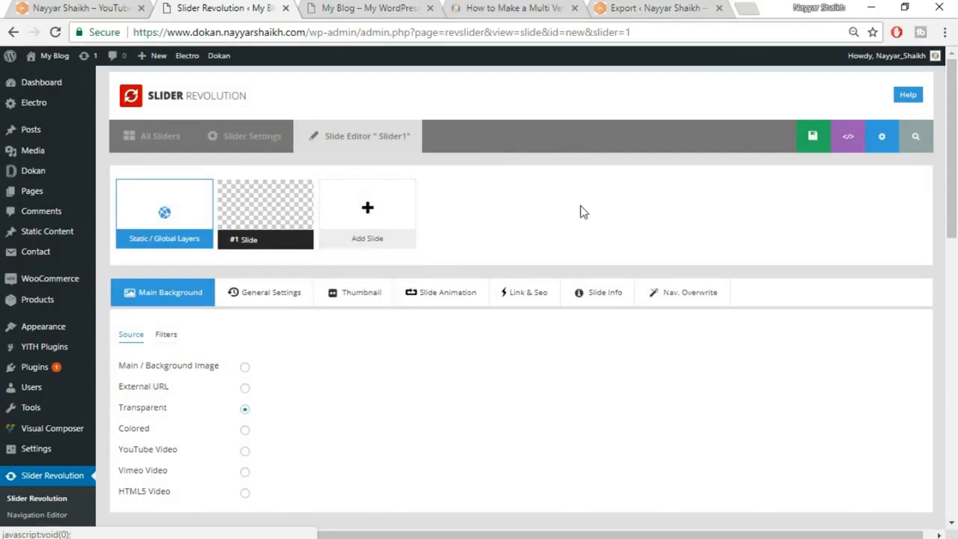
Compare the demo's home slider with the live Home Page, then open All Pages
click(51, 6)
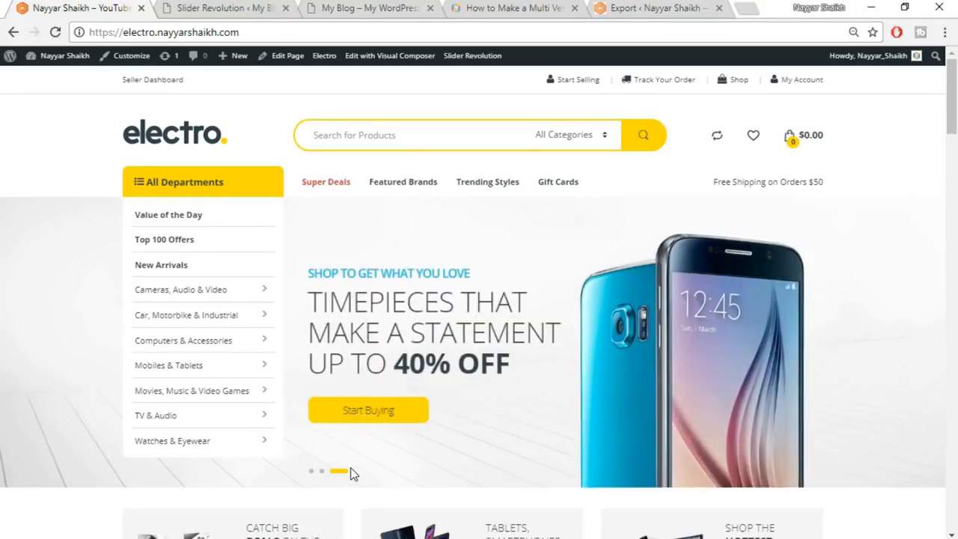
click(242, 6)
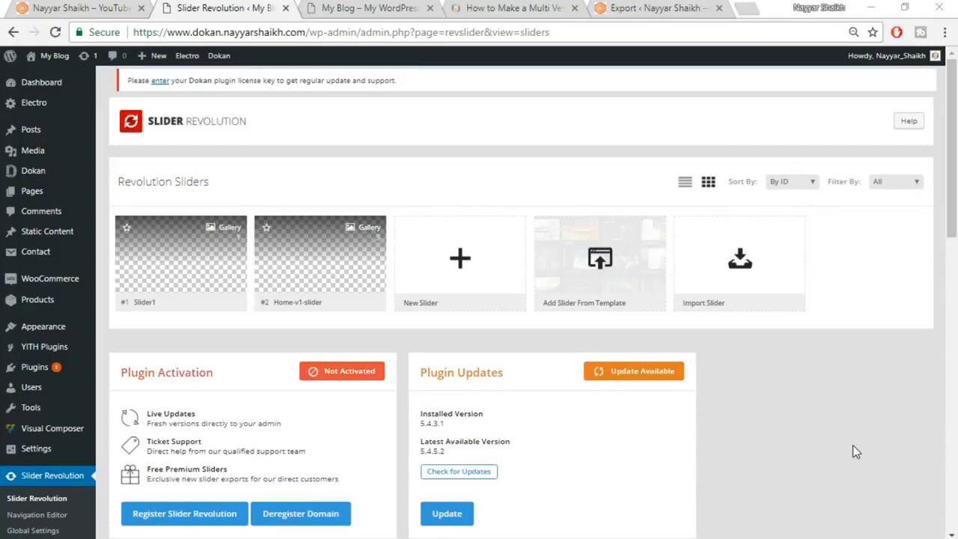
click(335, 8)
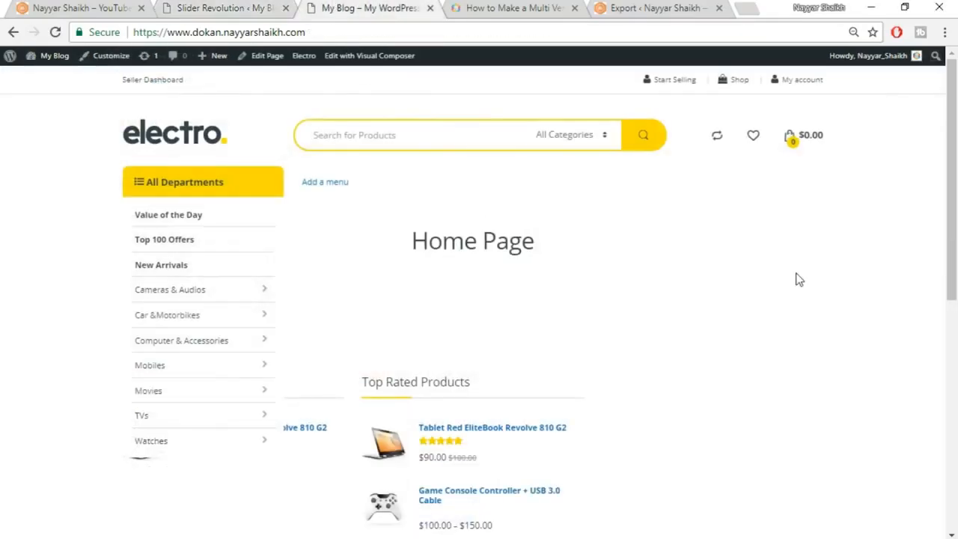
click(258, 6)
click(342, 6)
click(221, 6)
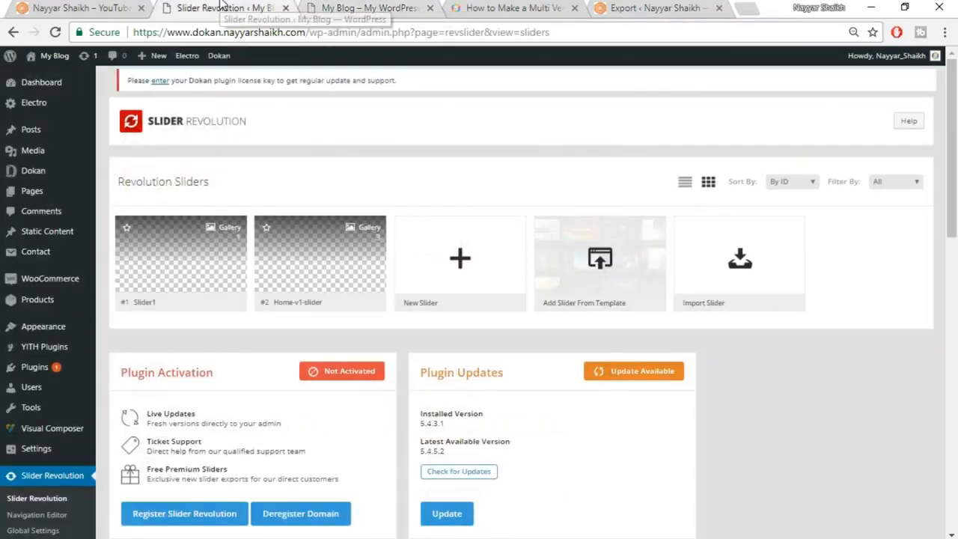
click(38, 192)
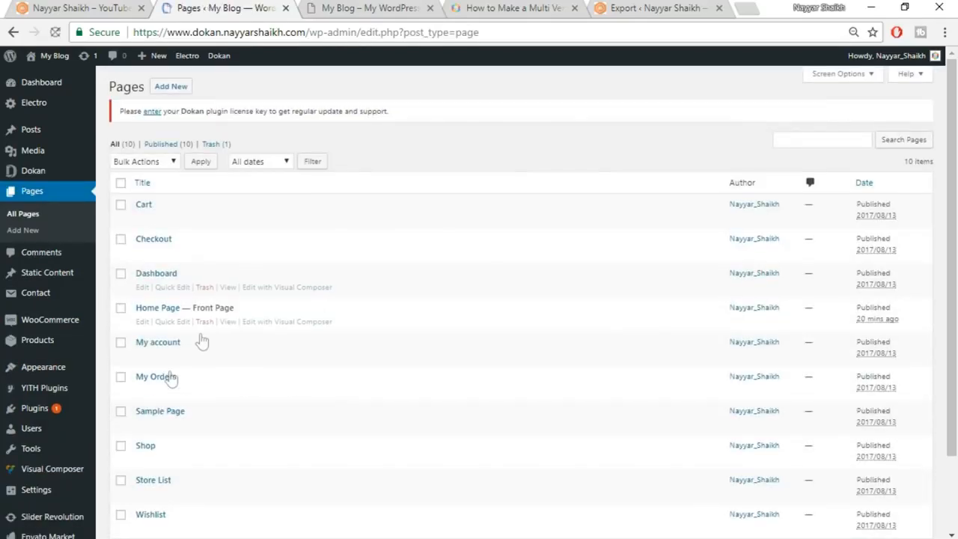
In the Home Page's Backend Editor, add a Revolution Slider element set to Home-v1-slider and update
click(141, 322)
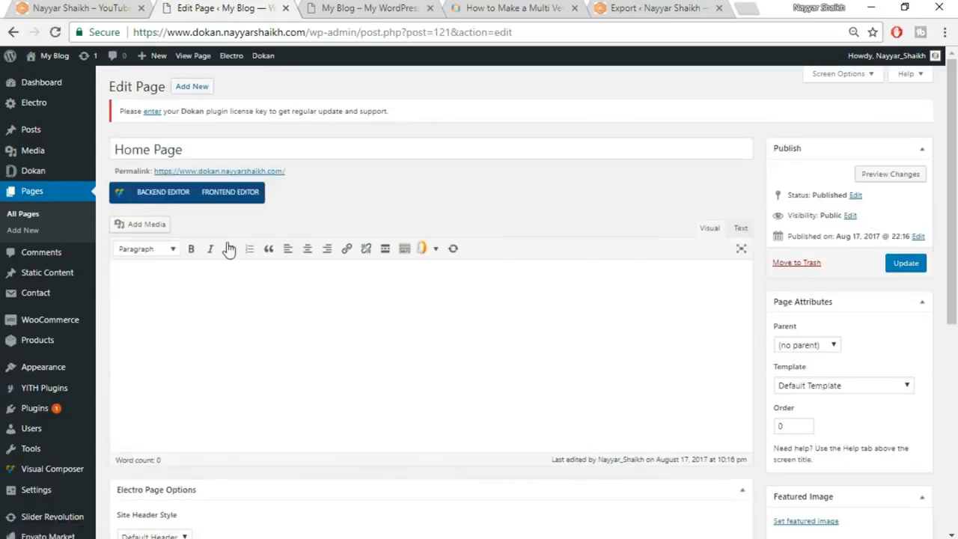
click(150, 196)
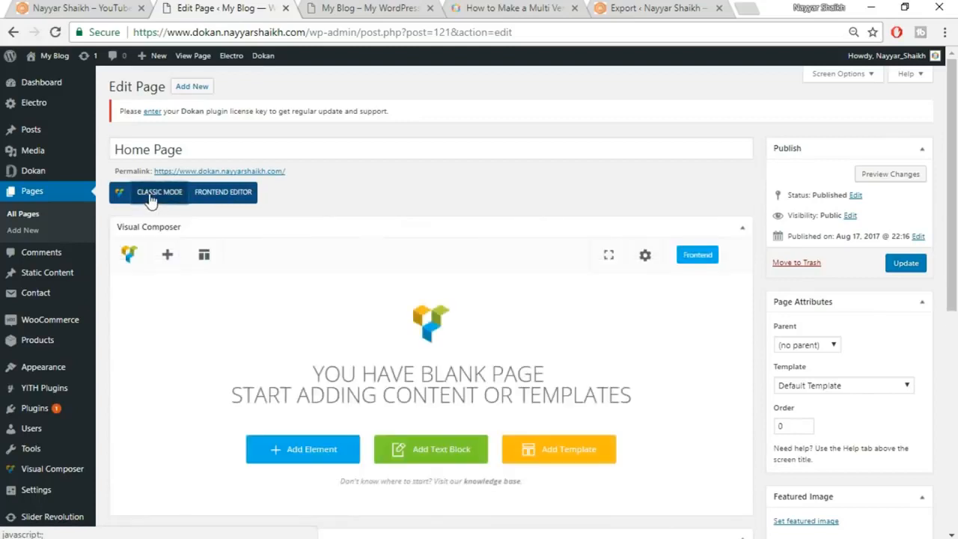
click(330, 452)
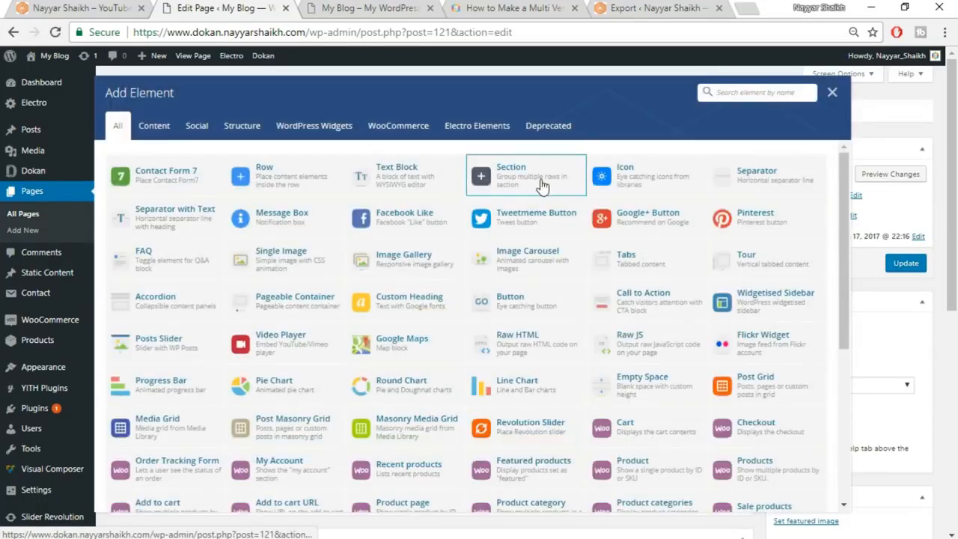
text(su)
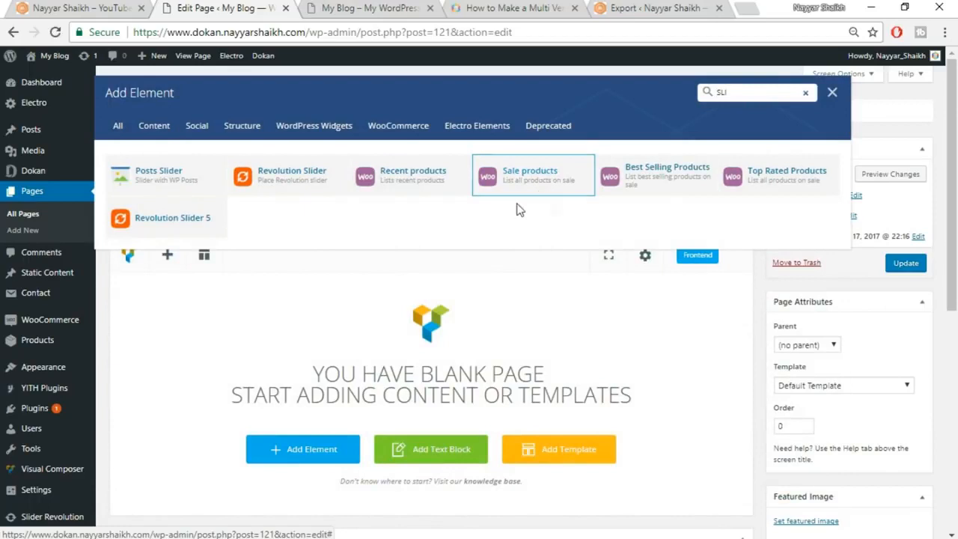
click(283, 186)
click(546, 225)
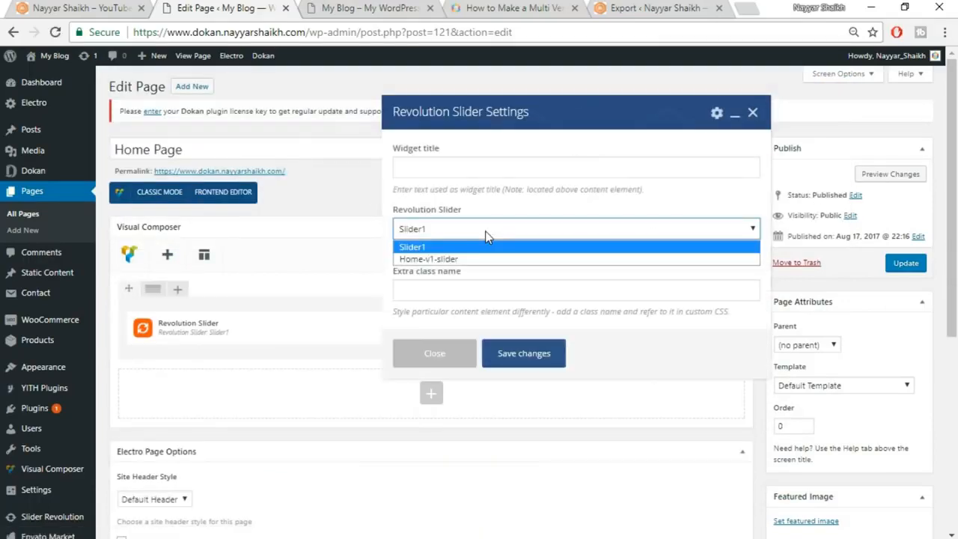
click(464, 261)
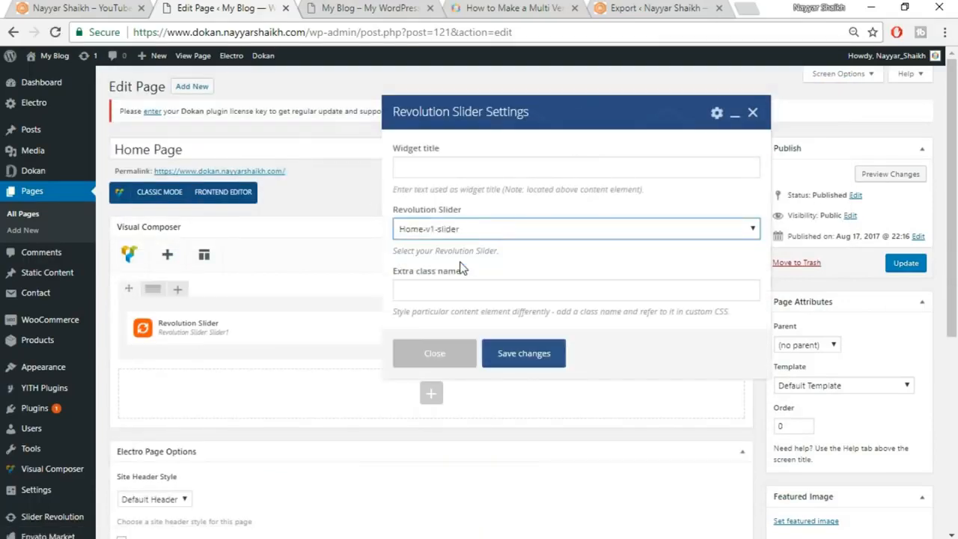
click(530, 358)
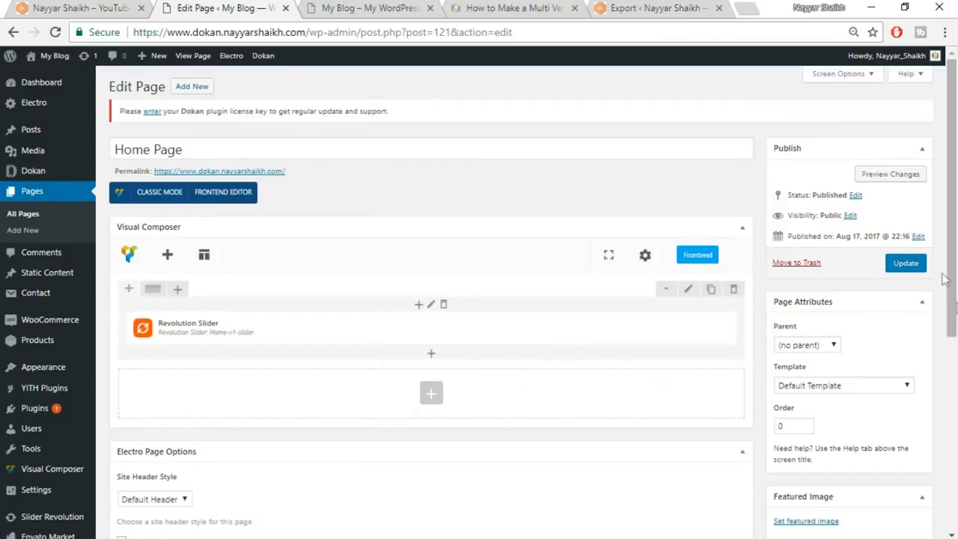
click(921, 266)
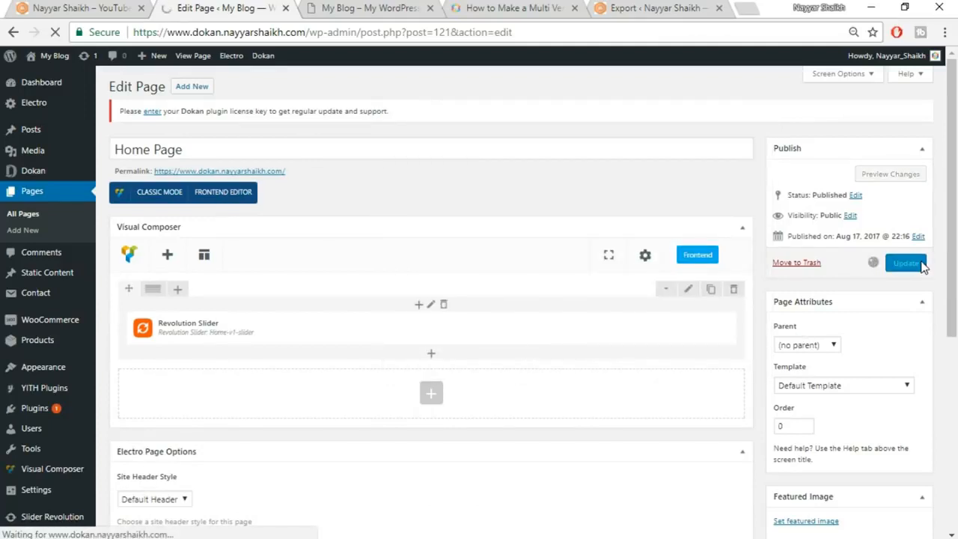
click(373, 5)
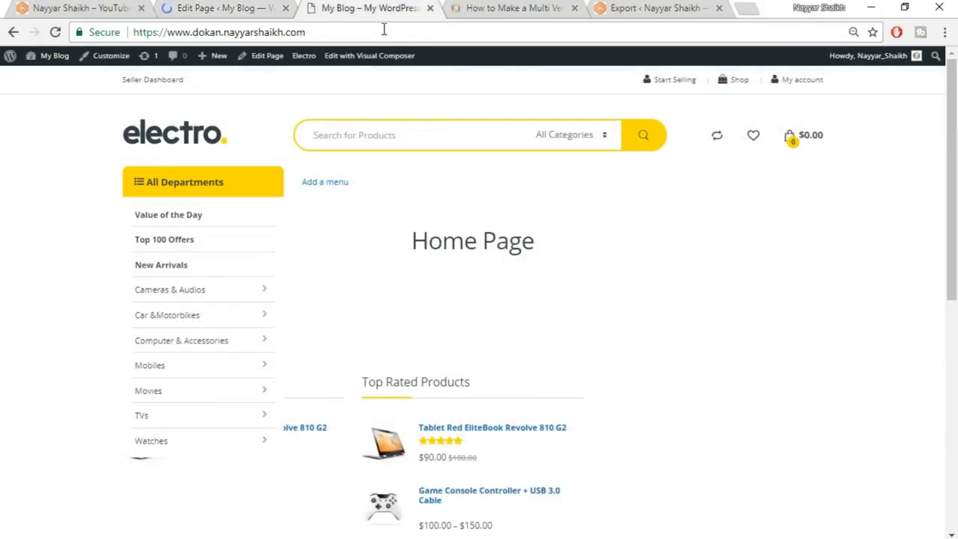
click(384, 30)
key(Return)
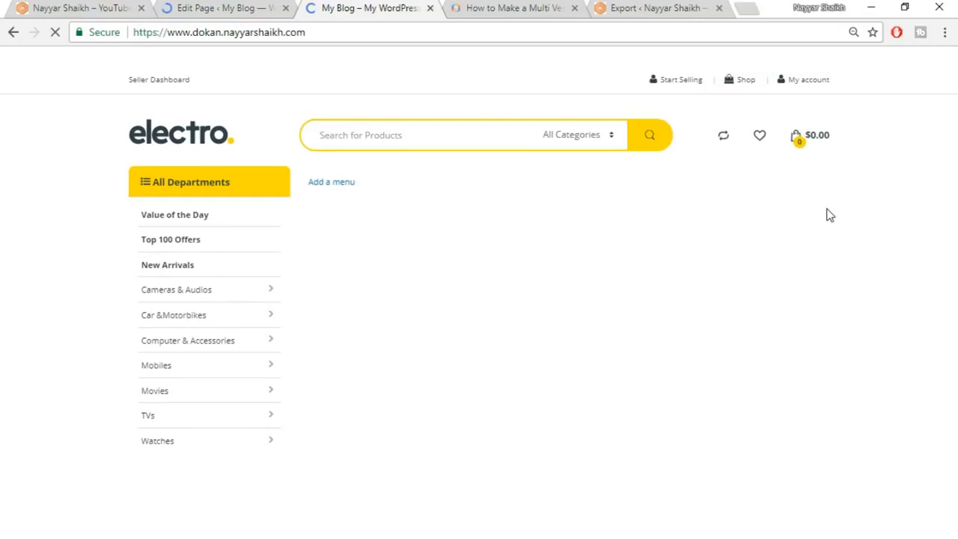
scroll(729, 328, down, 2)
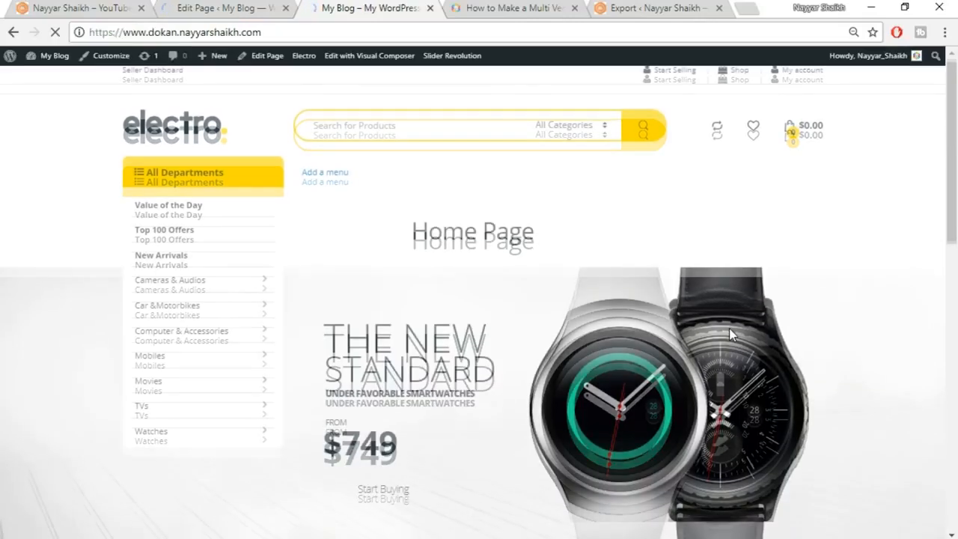
scroll(727, 365, up, 1)
scroll(727, 372, up, 2)
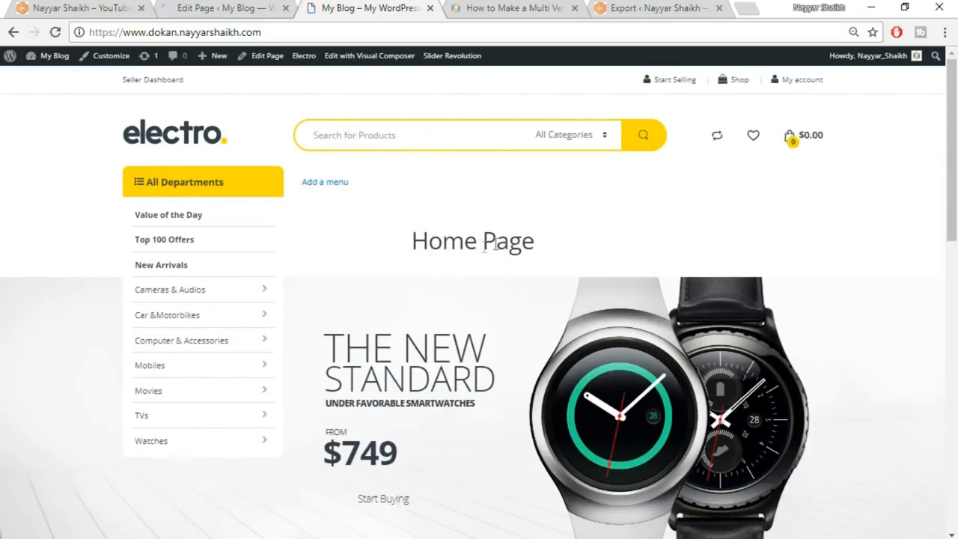
scroll(501, 254, down, 2)
scroll(471, 188, up, 2)
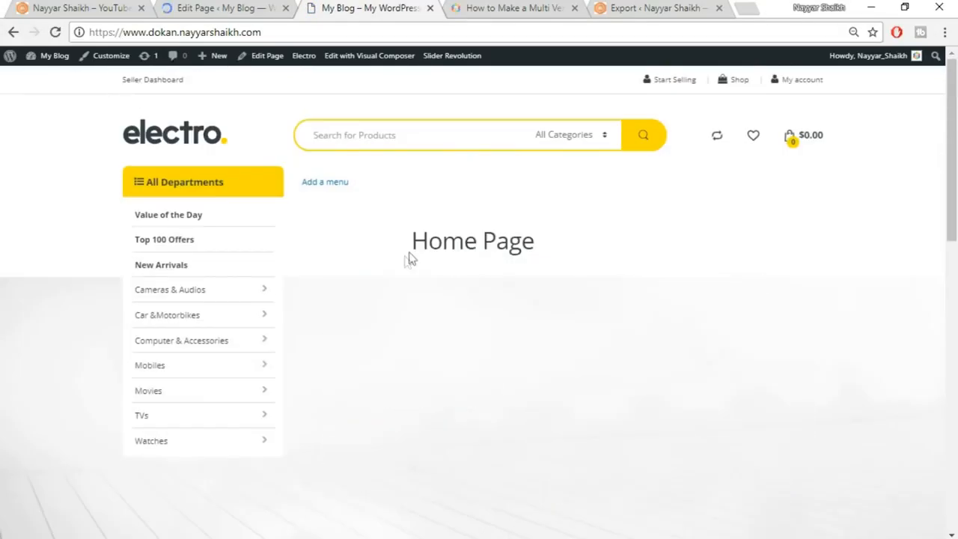
scroll(571, 237, down, 2)
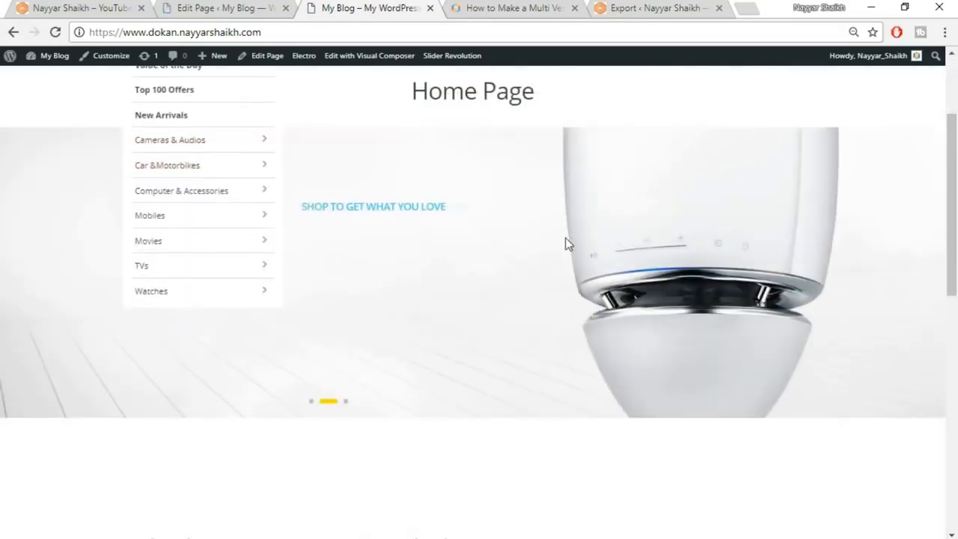
scroll(567, 242, up, 2)
click(187, 8)
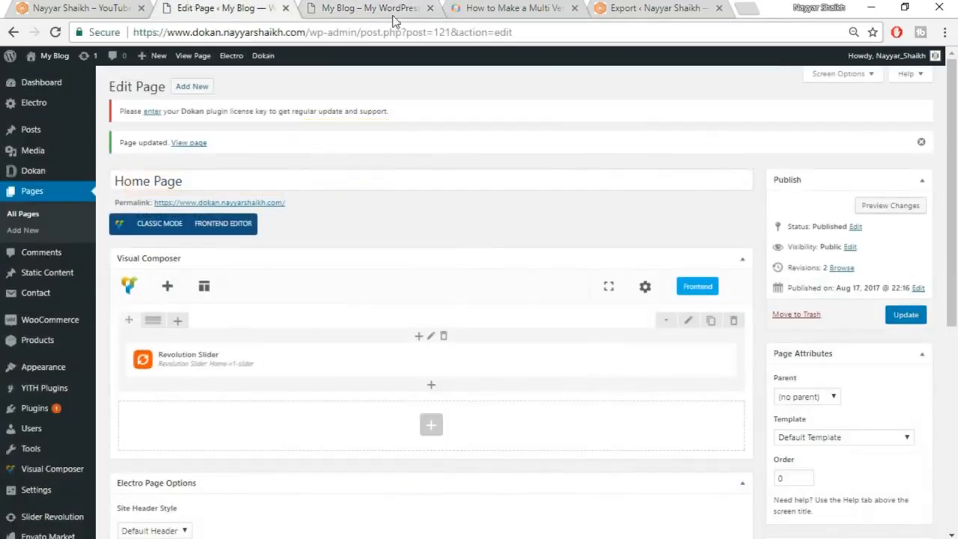
Tick Hide Page Header in Electro Page Options and update the Home Page
scroll(685, 235, down, 5)
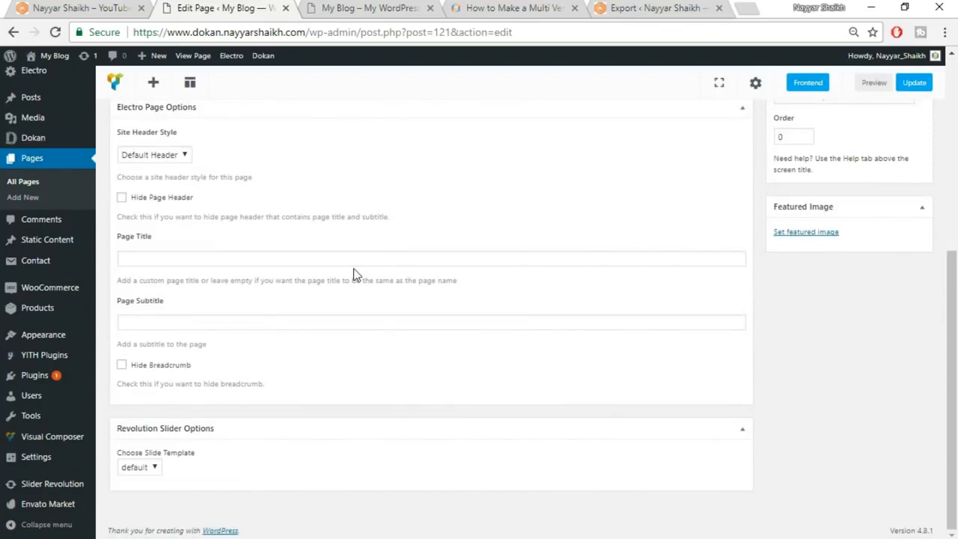
scroll(355, 274, up, 1)
click(140, 279)
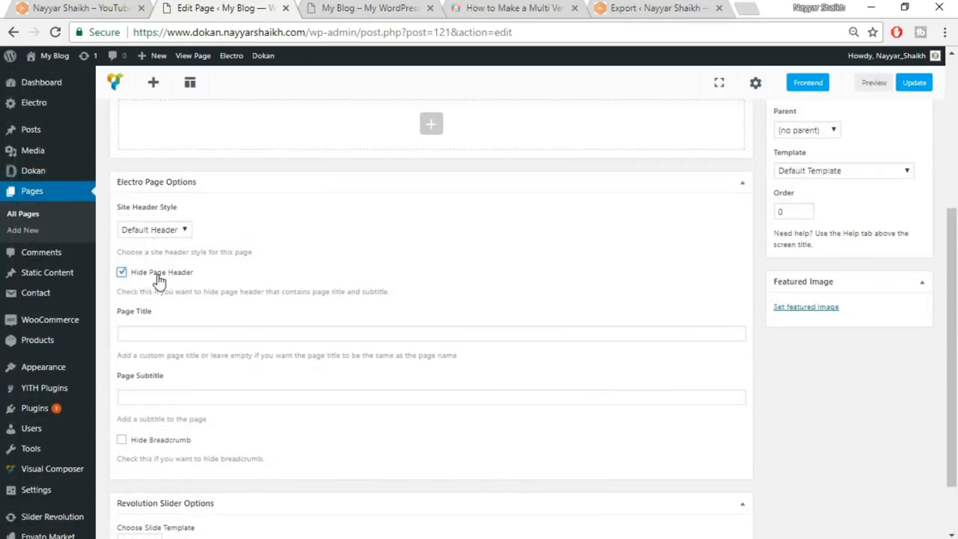
click(918, 84)
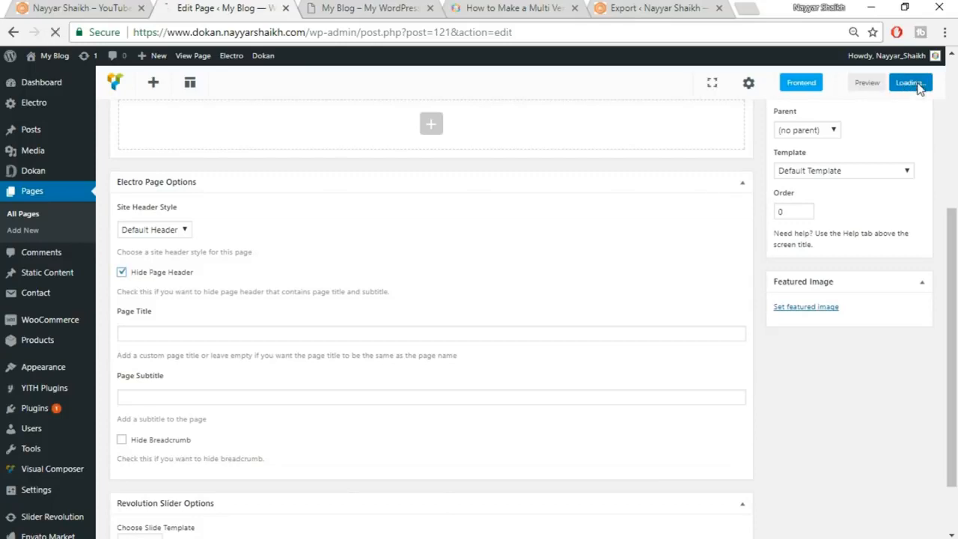
Reload the live Home Page, then scroll the demo storefront to its promo banners
click(378, 6)
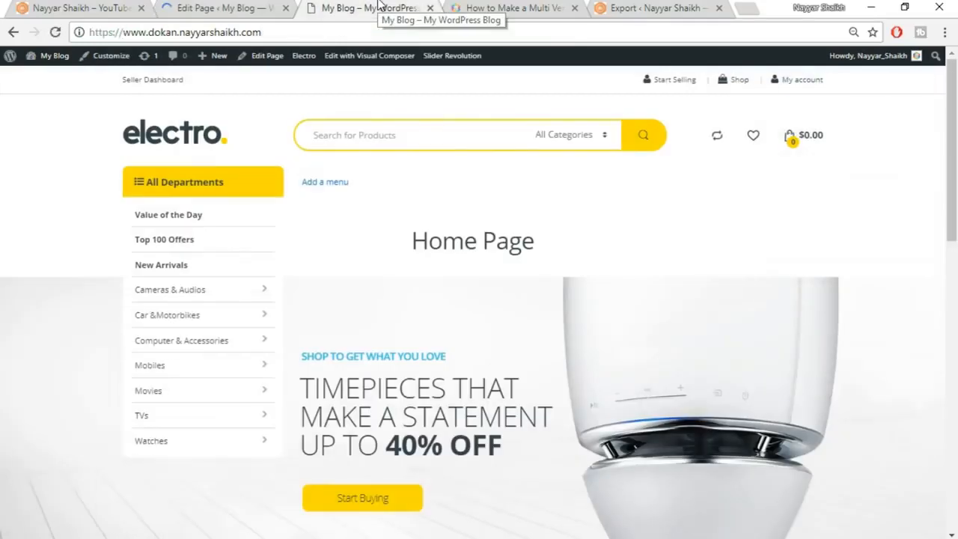
click(376, 29)
key(Return)
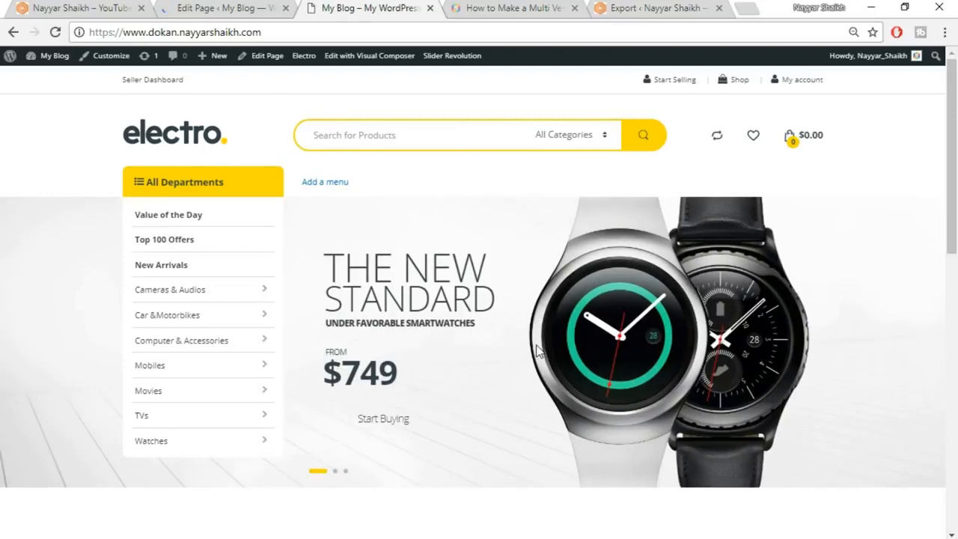
click(39, 6)
scroll(157, 346, down, 3)
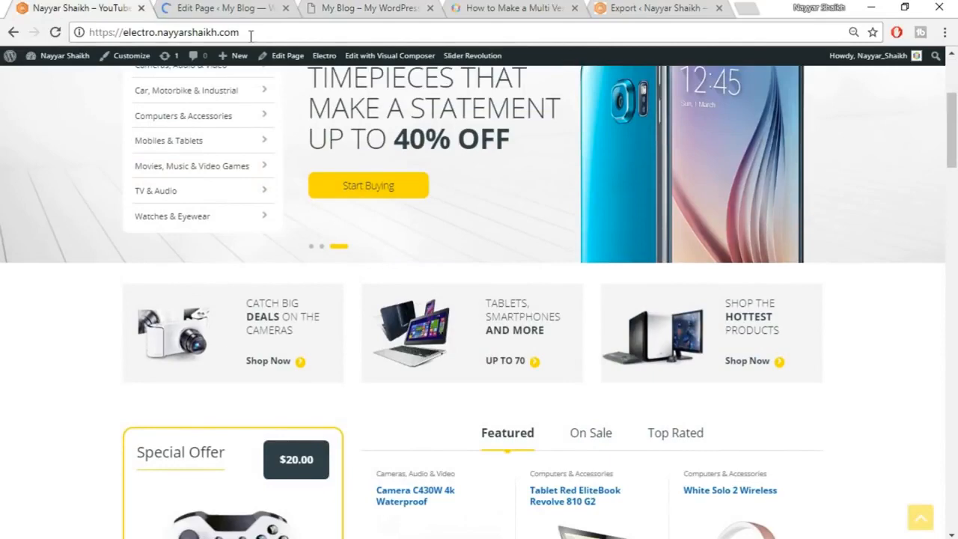
Add an Ad Block below the slider with the cameras.jpg image from the Media Library
click(231, 6)
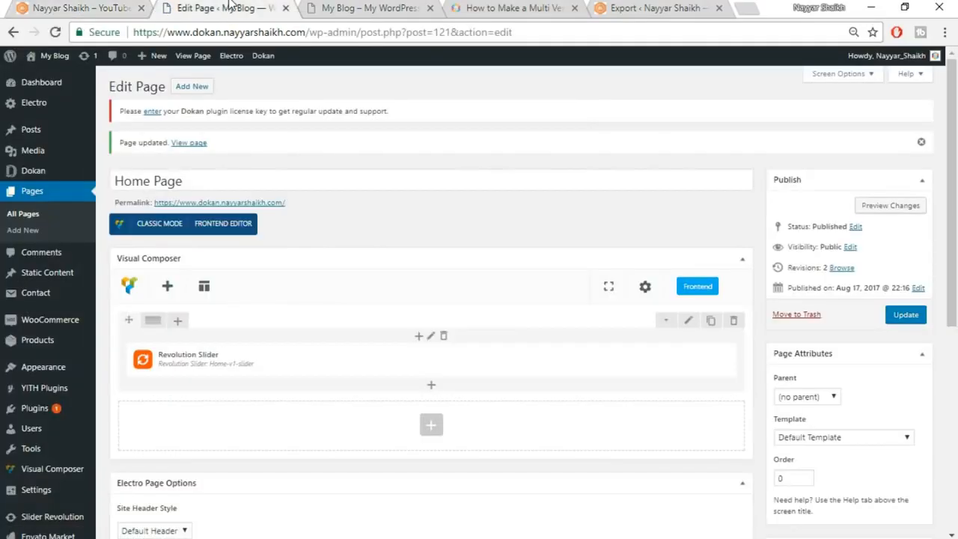
scroll(556, 281, down, 3)
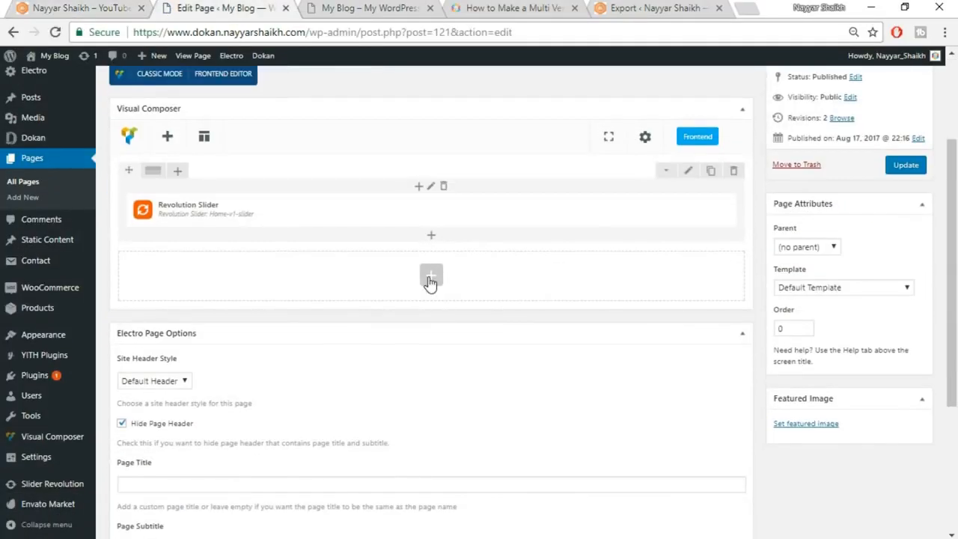
click(431, 279)
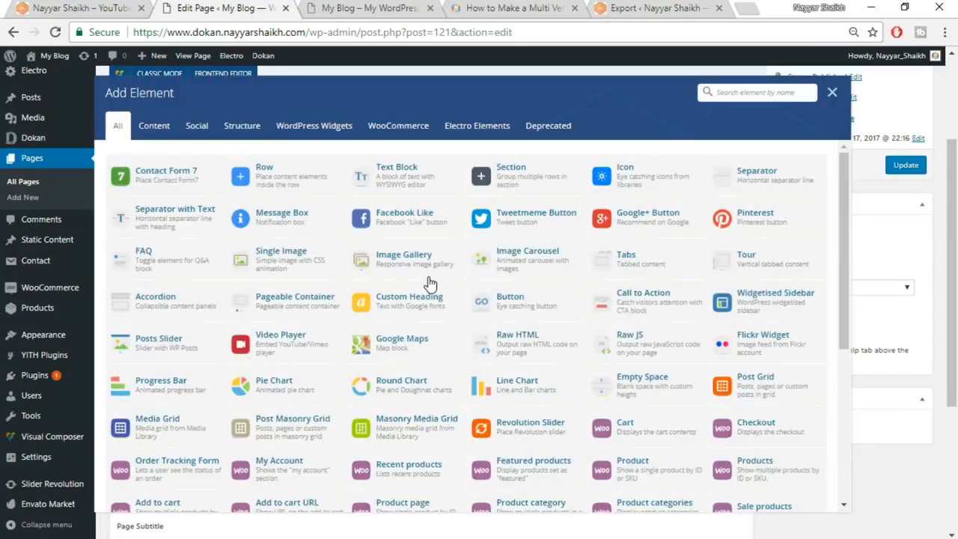
text(AD)
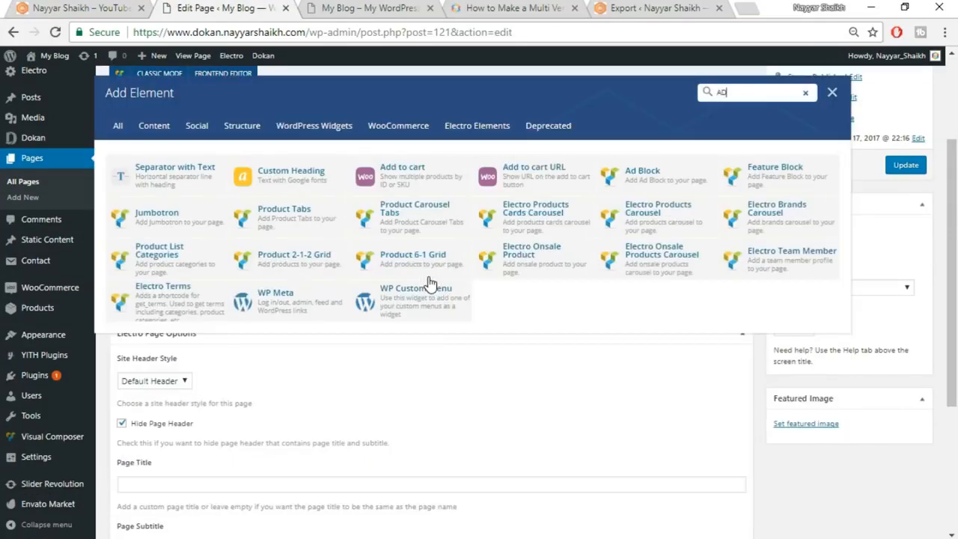
text( B)
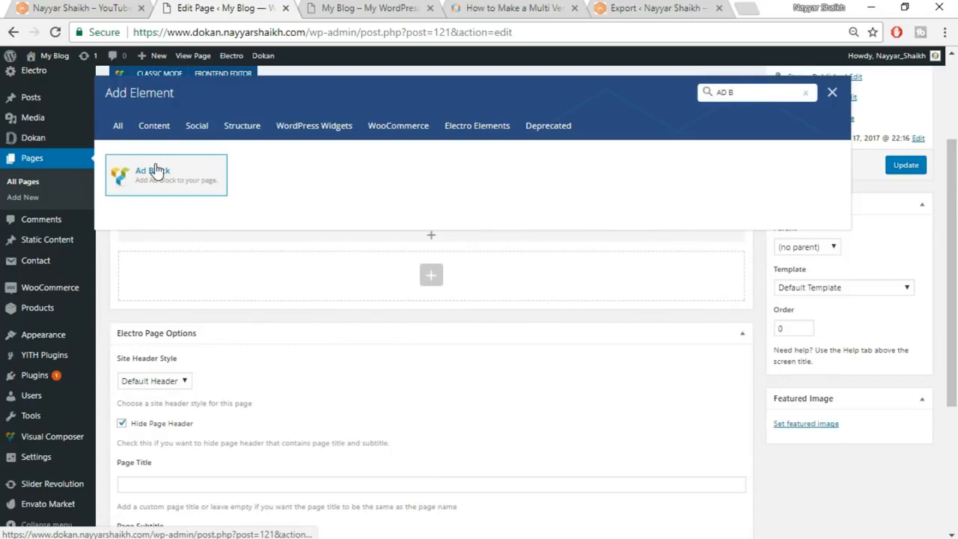
click(155, 171)
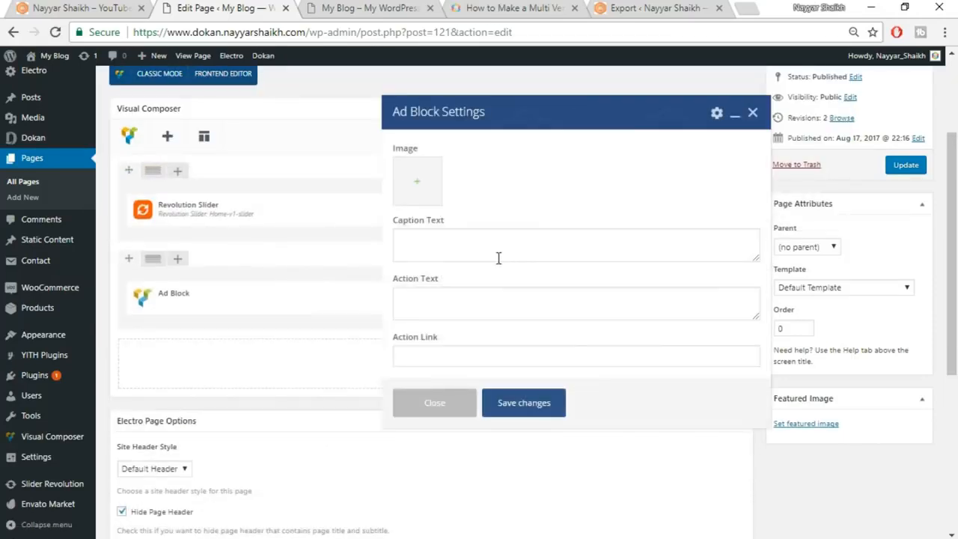
click(433, 194)
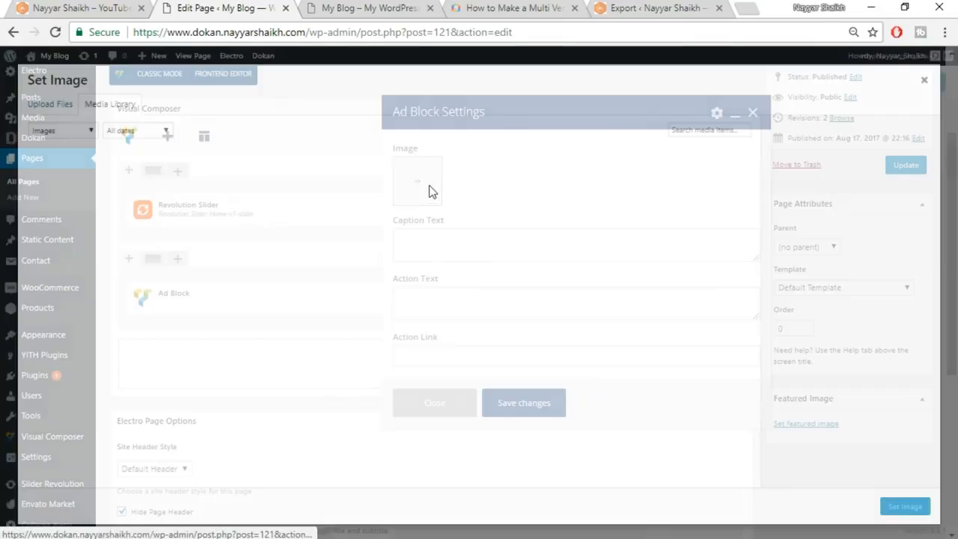
click(105, 7)
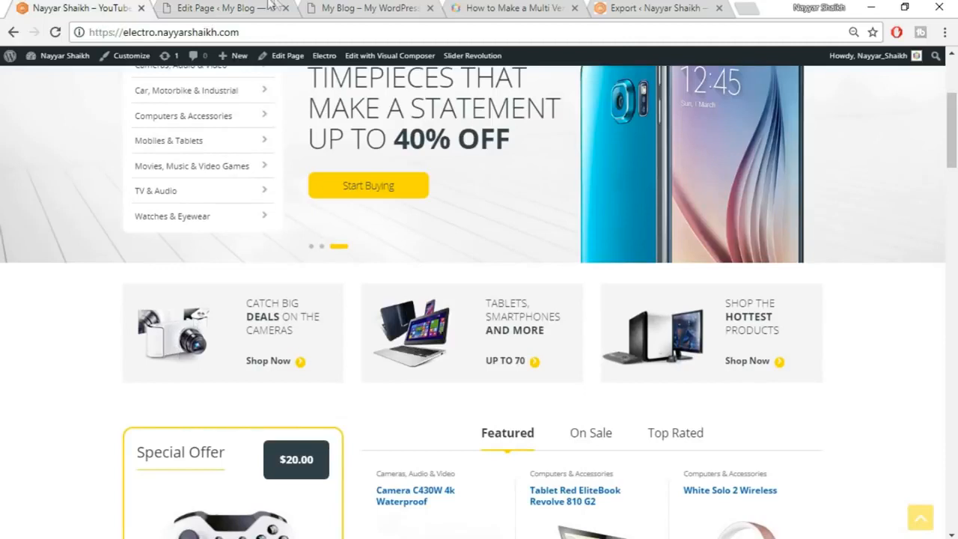
click(191, 9)
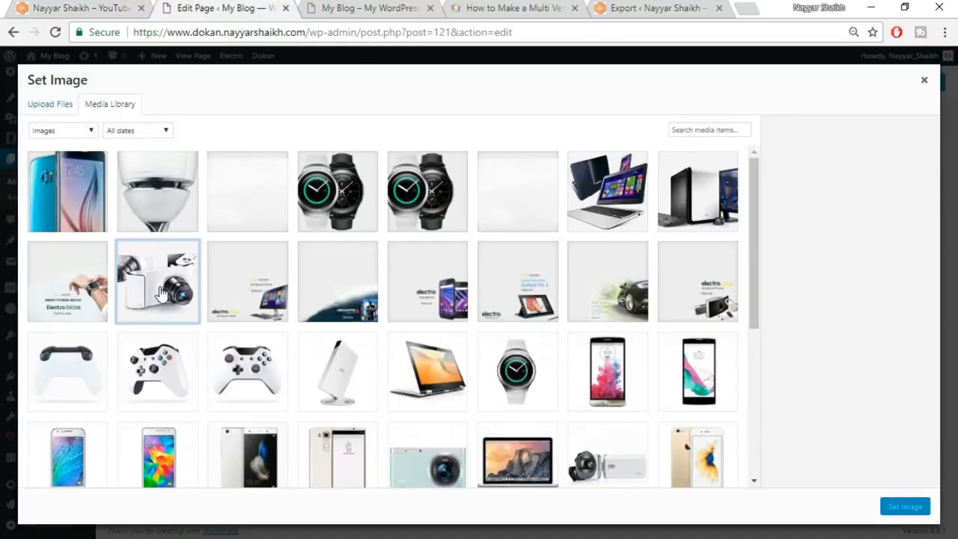
click(150, 292)
click(895, 508)
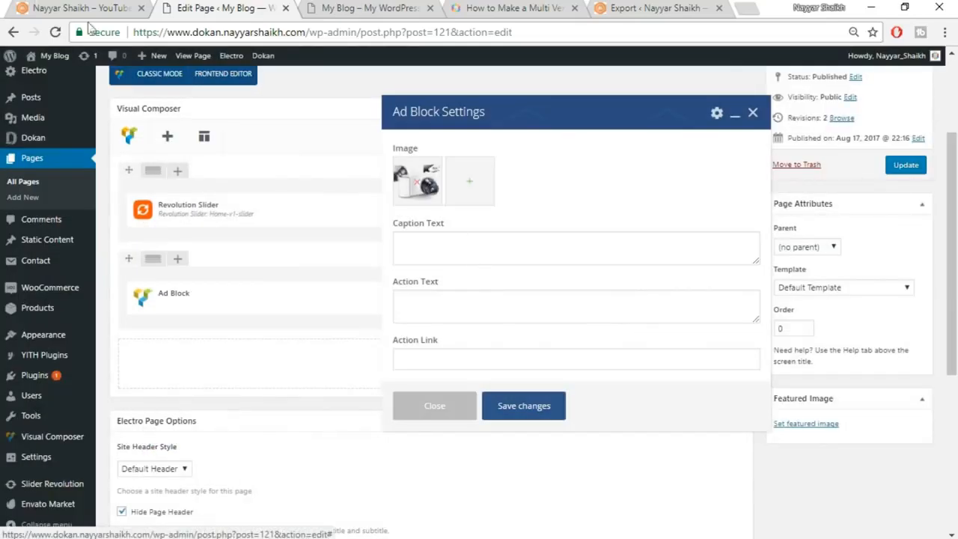
Copy the demo's CATCH BIG DEALS ON THE CAMERAS caption into the Ad Block's Caption Text
click(71, 8)
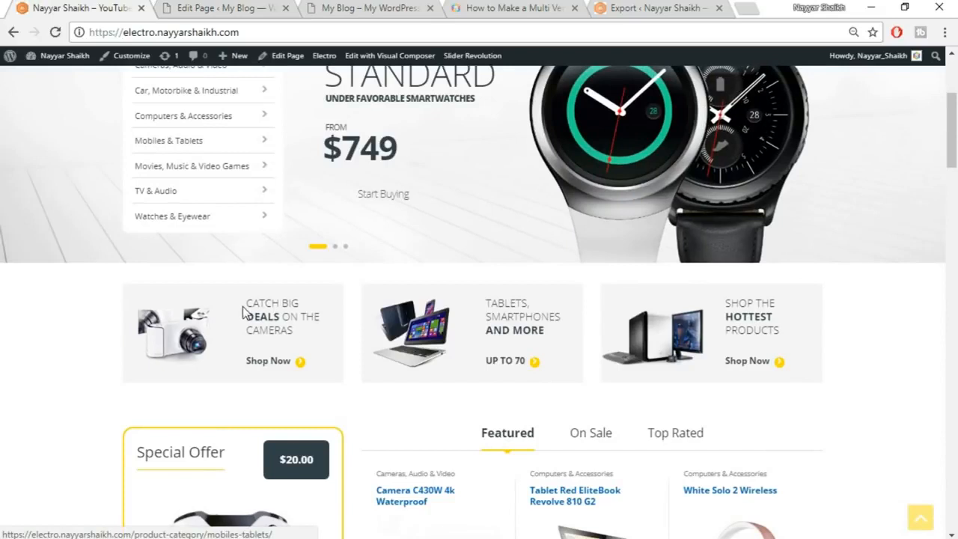
drag(246, 308, 309, 333)
key(ctrl+c)
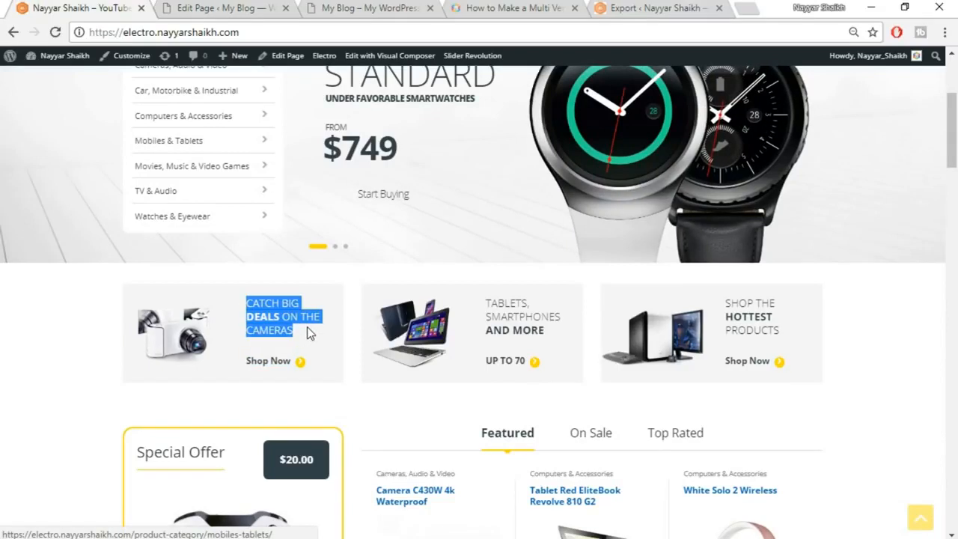
click(199, 8)
click(440, 258)
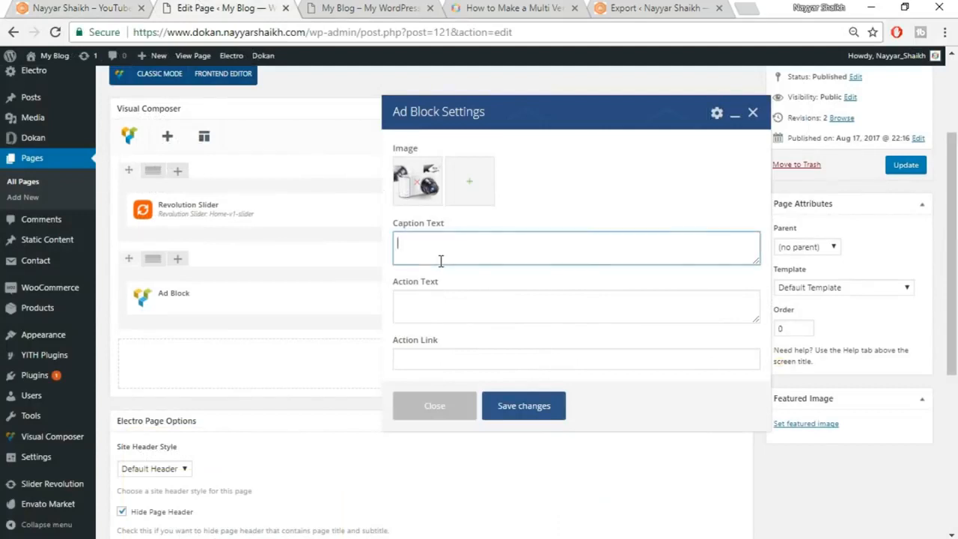
key(ctrl+v)
click(82, 9)
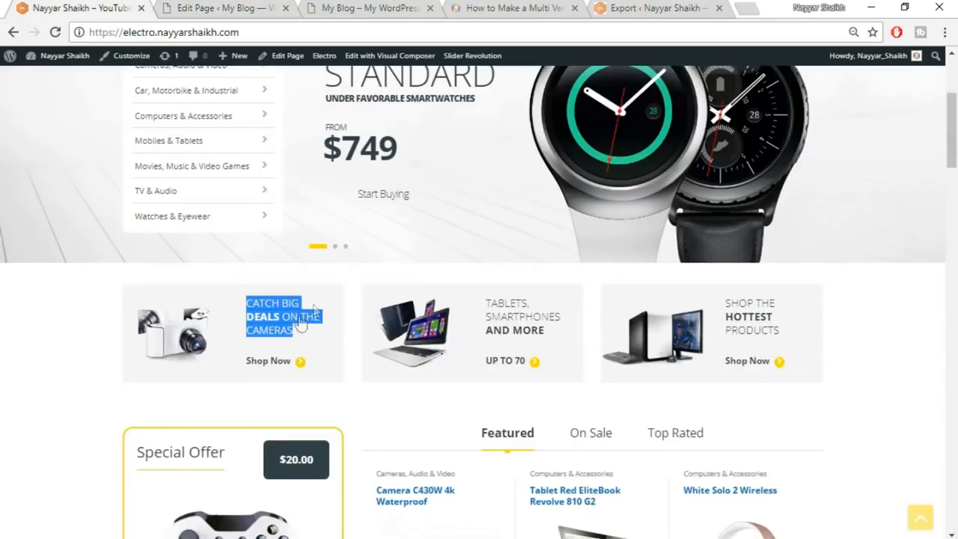
click(315, 312)
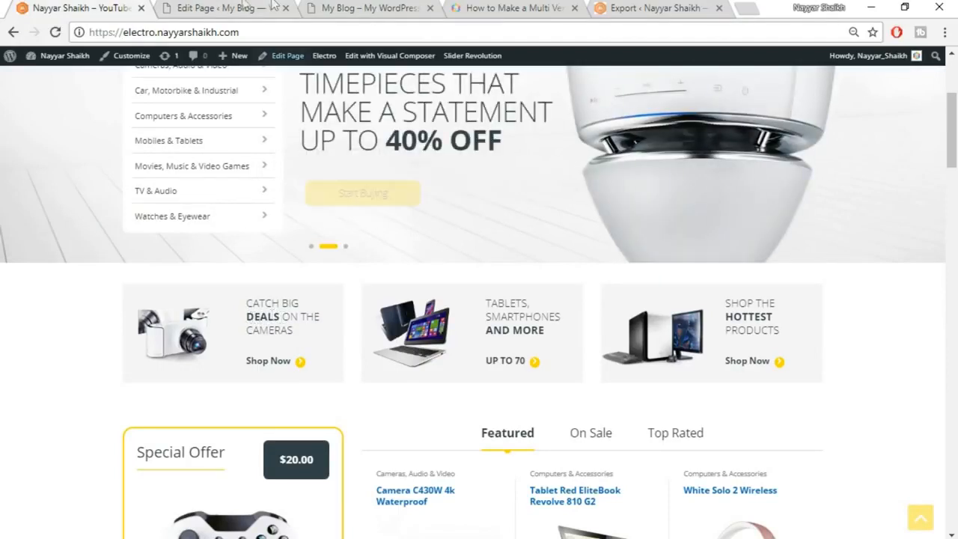
Surround DEALS with <strong></strong> in the camera caption and save the Ad Block
click(247, 7)
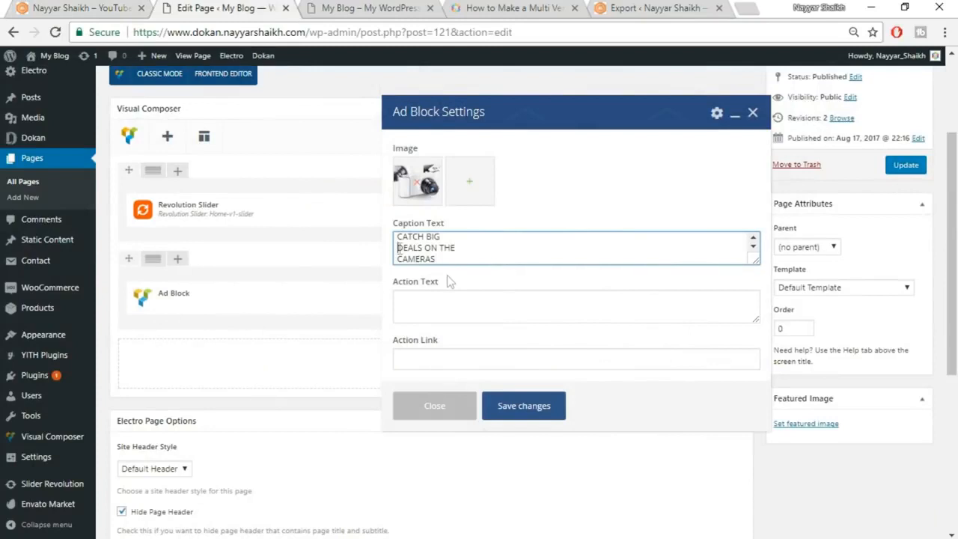
text(<STRONG)
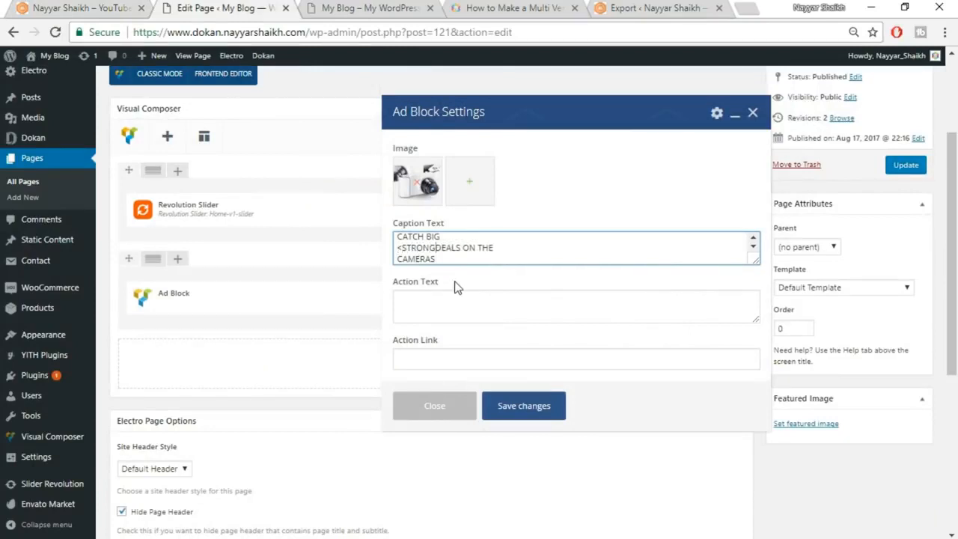
key(BackSpace)
key(BackSpace)
key(BackSpace)
key(BackSpace)
key(BackSpace)
key(BackSpace)
text(strong)
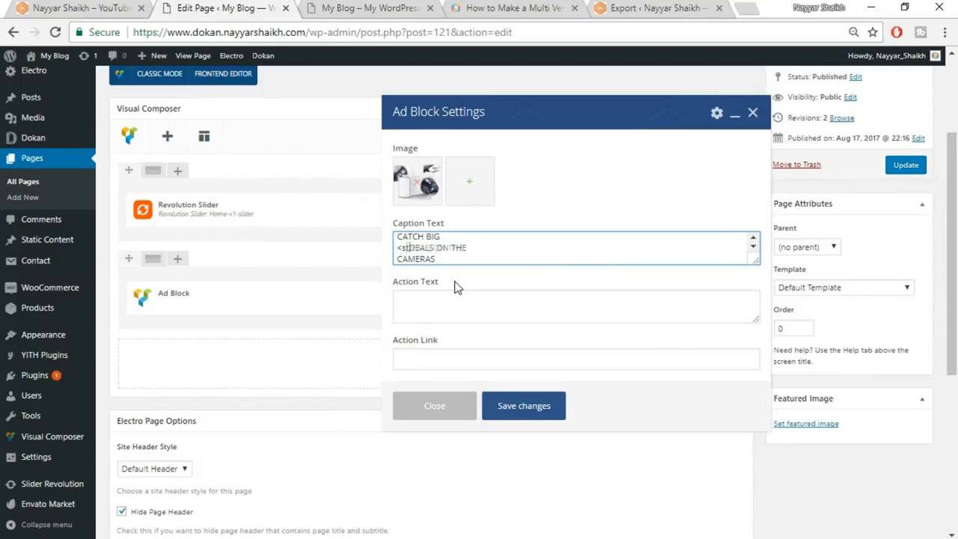
text(>)
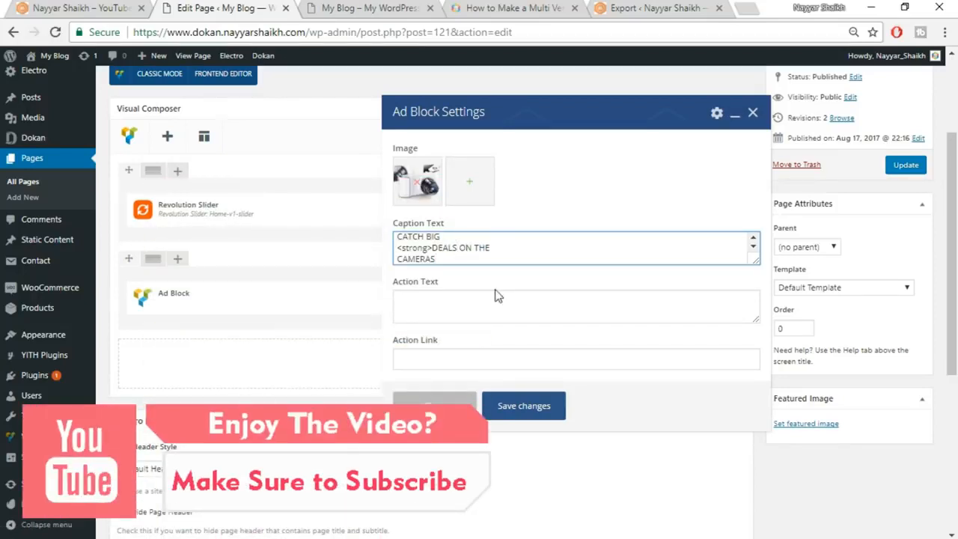
text(</strong>)
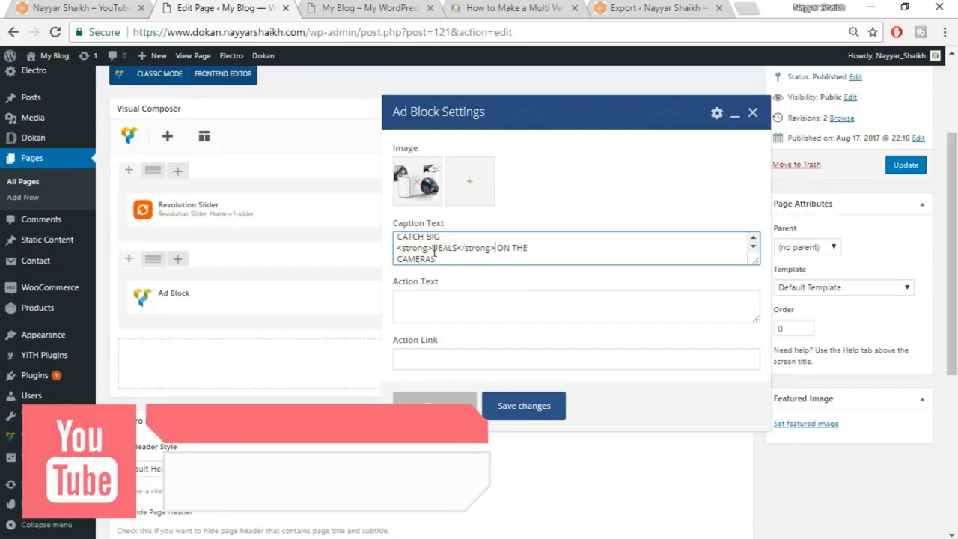
drag(433, 249, 397, 249)
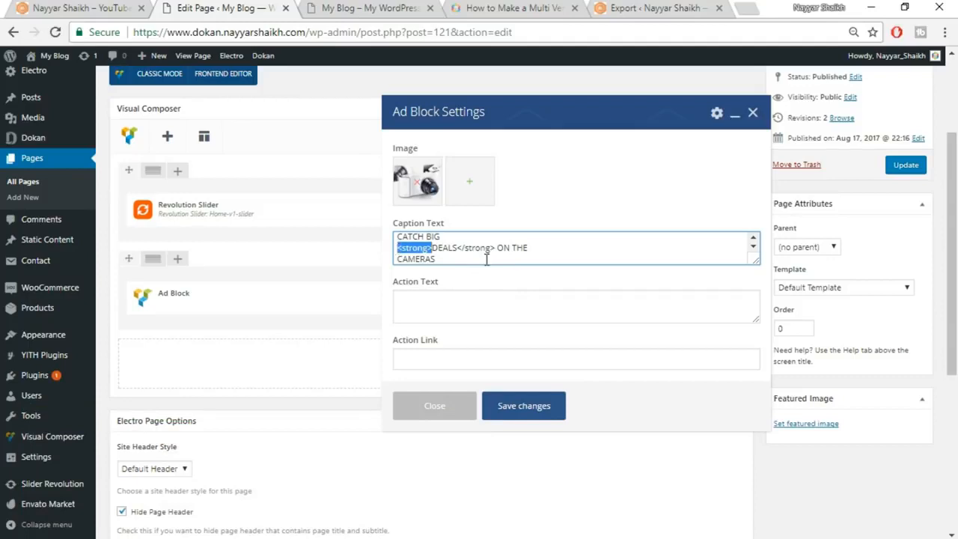
drag(458, 249, 500, 252)
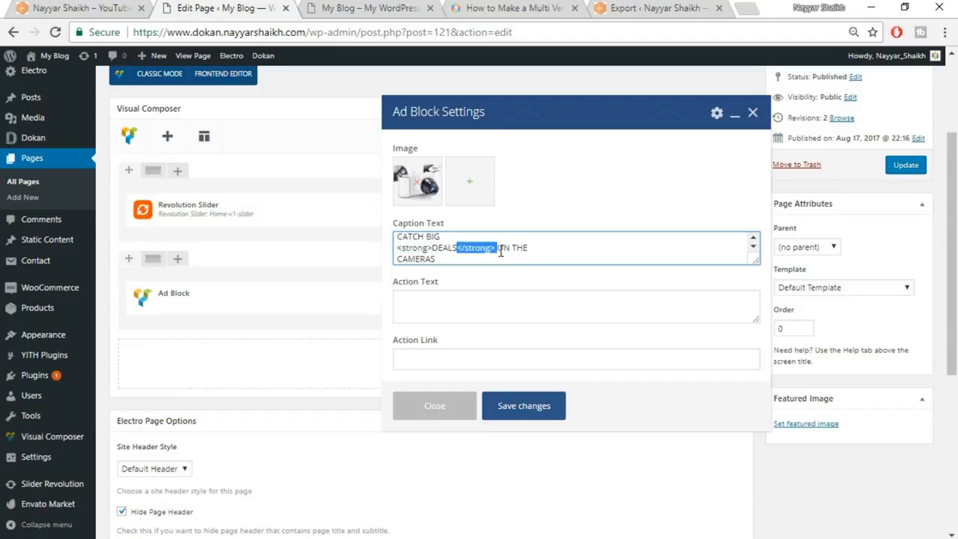
click(457, 262)
click(552, 412)
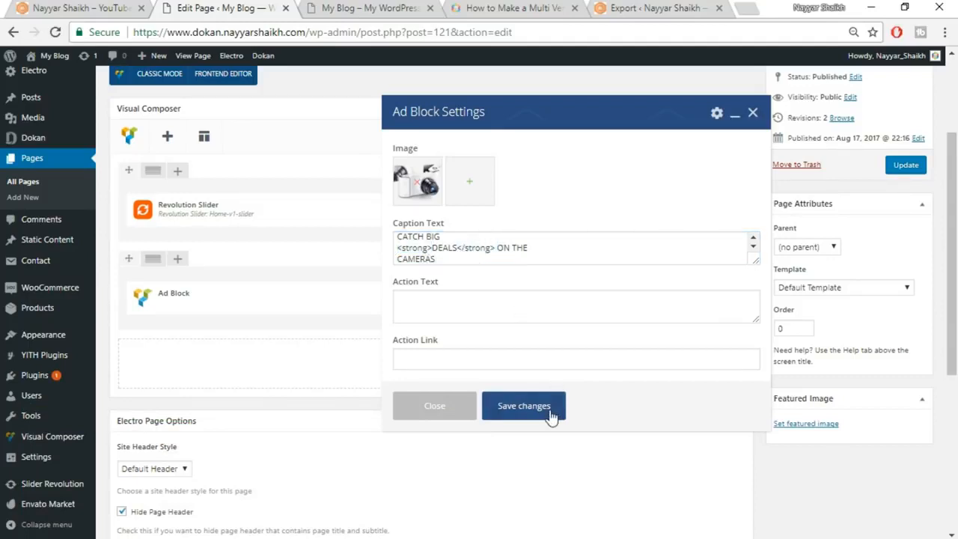
click(102, 8)
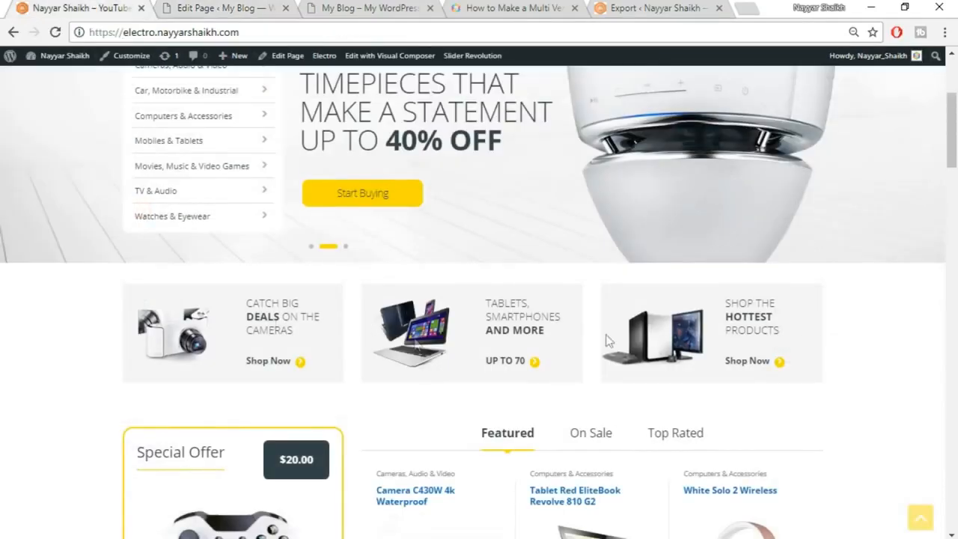
Split the second row into three equal columns and add an Ad Block to the middle one
click(196, 6)
mouse_move(153, 259)
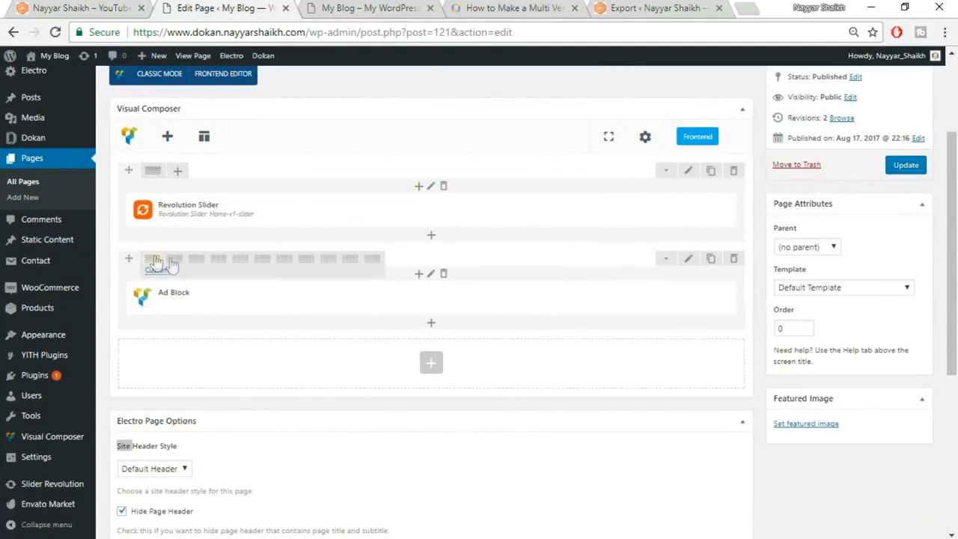
click(220, 268)
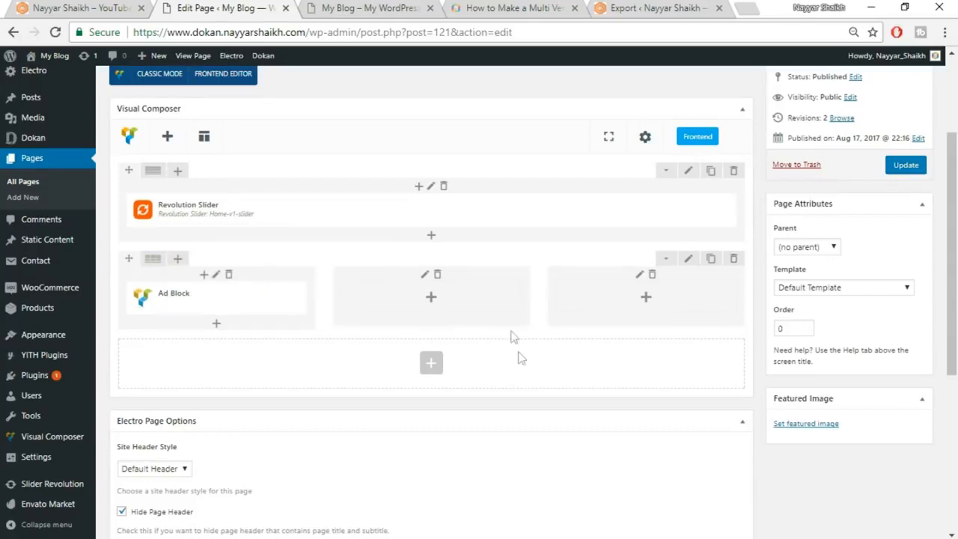
mouse_move(197, 308)
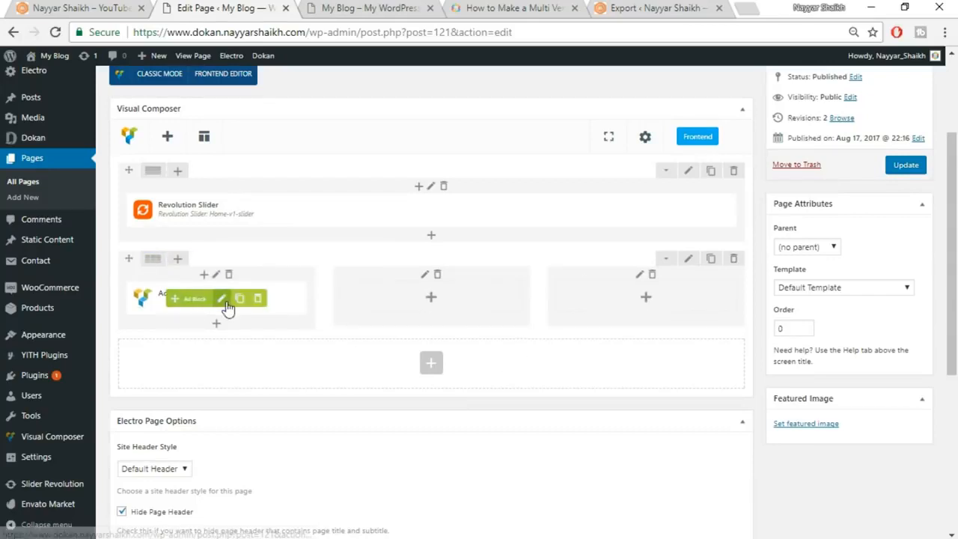
click(432, 298)
text(ad)
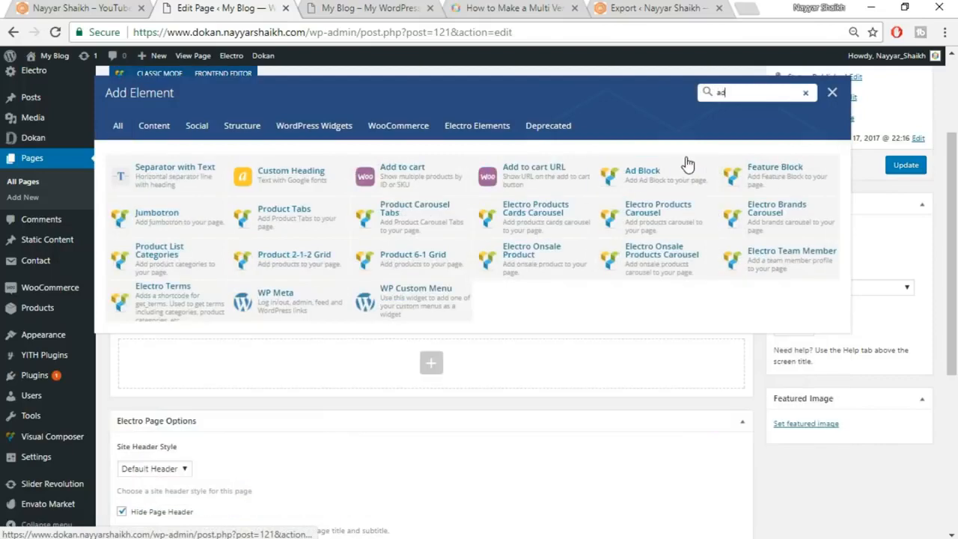
click(146, 189)
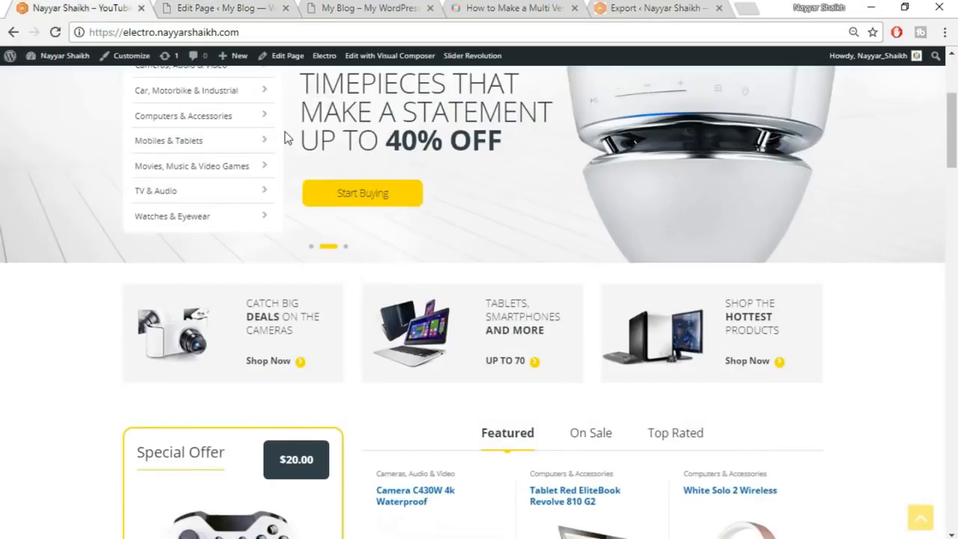
Copy the demo's tablets caption and set the Ad Block image to the laptop and tablet picture
click(112, 8)
drag(489, 301, 547, 340)
key(ctrl+c)
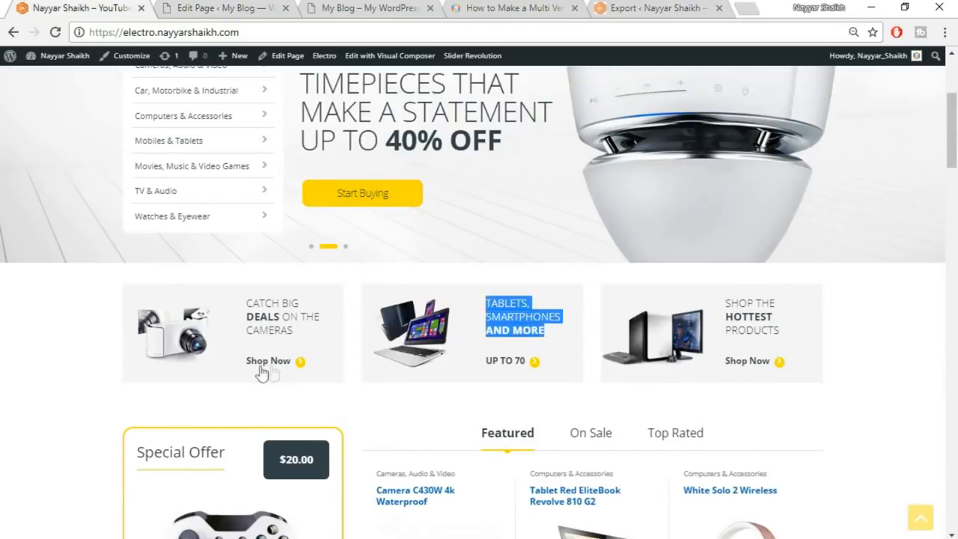
click(221, 8)
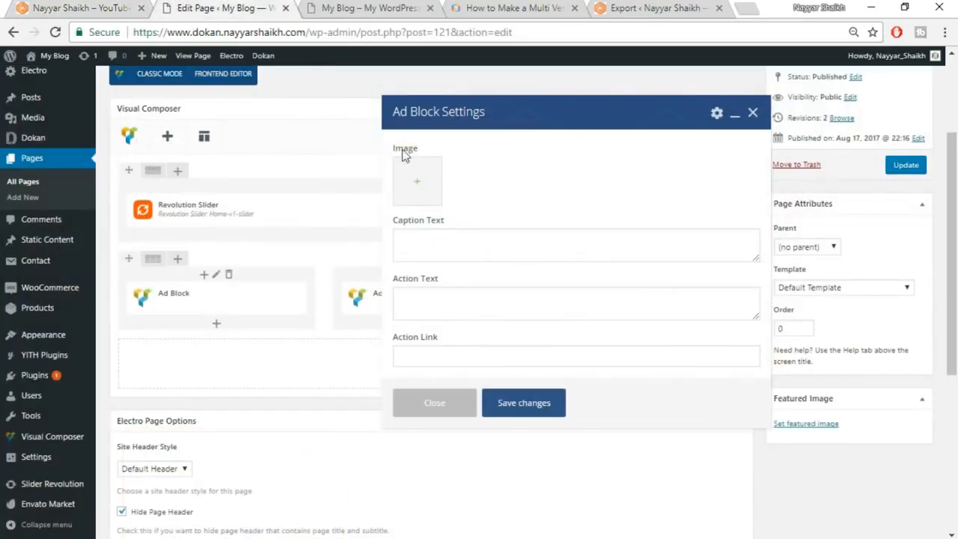
click(432, 196)
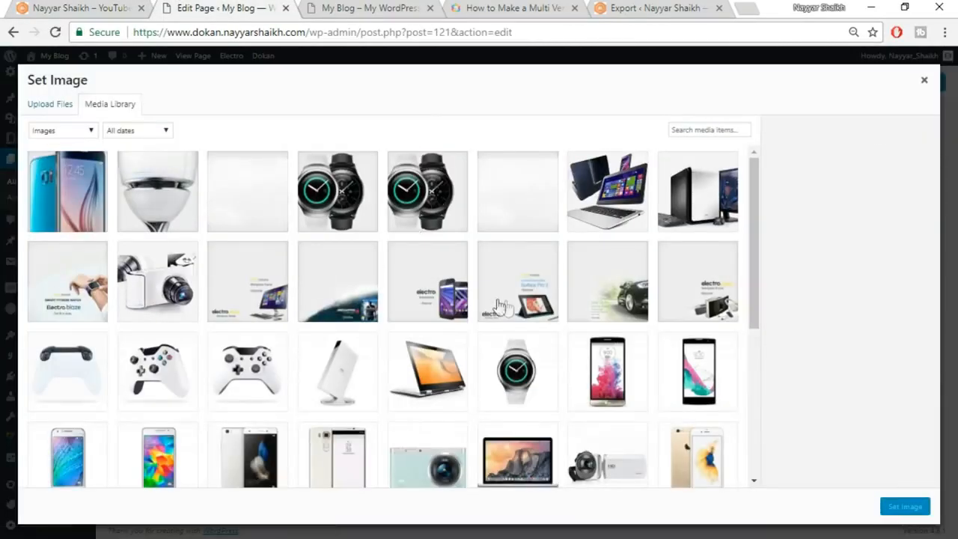
click(613, 217)
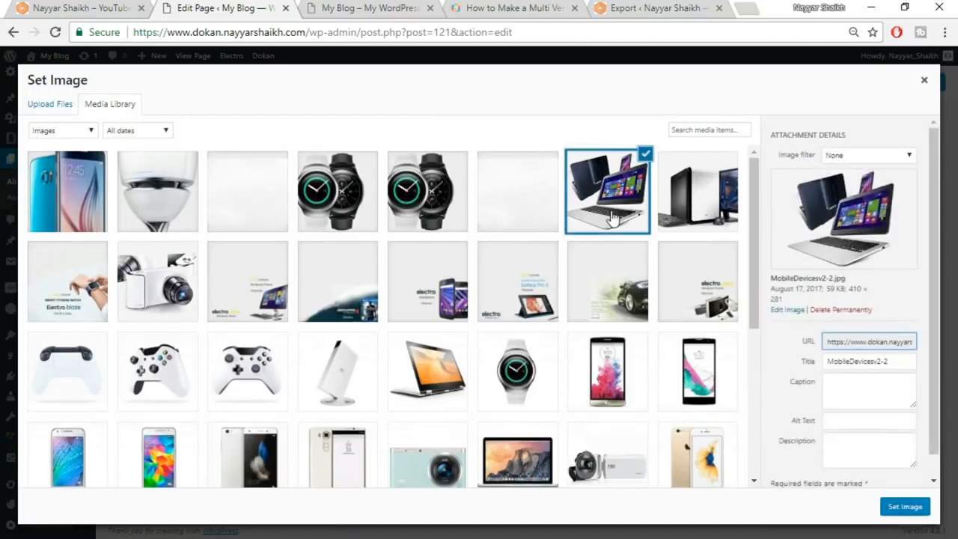
click(903, 508)
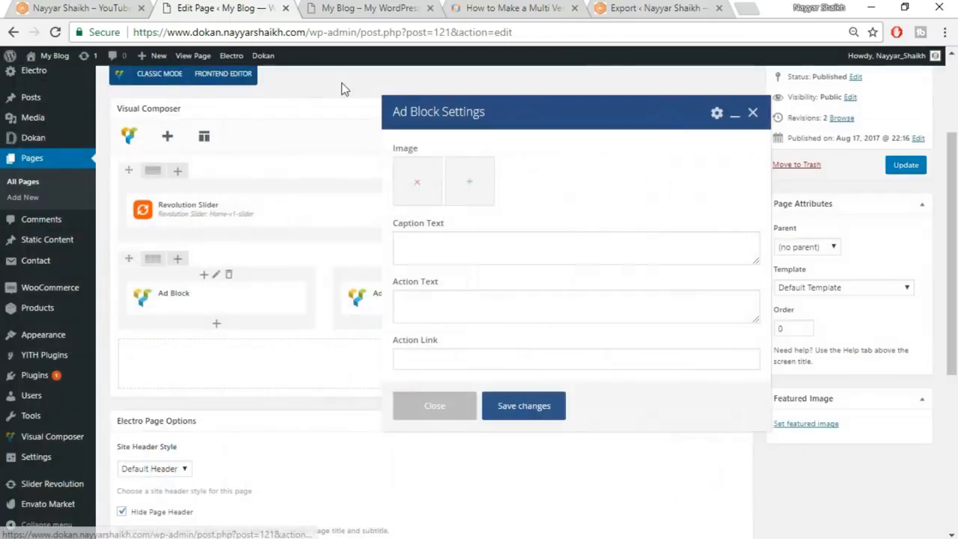
Paste the TABLETS, SMARTPHONES AND MORE caption and wrap AND MORE in <strong> tags
click(82, 8)
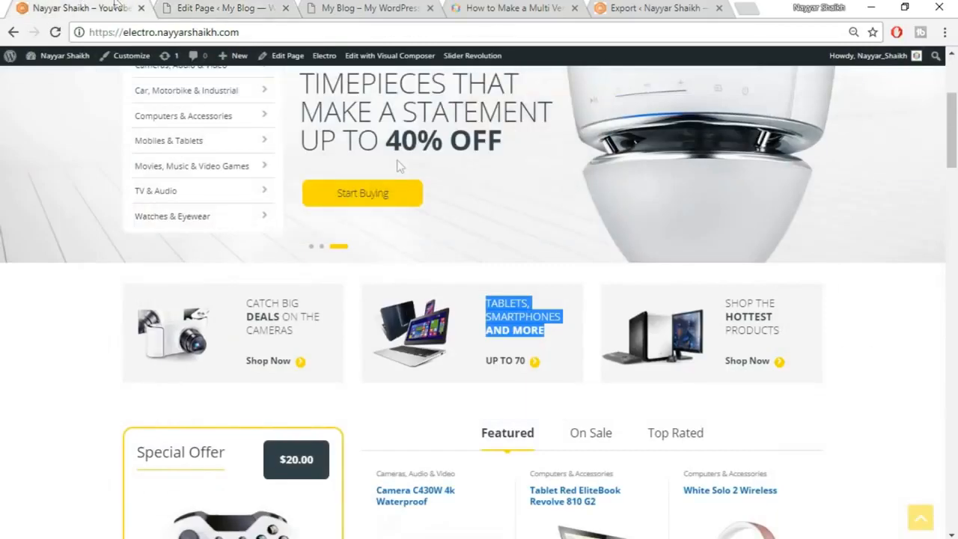
click(273, 8)
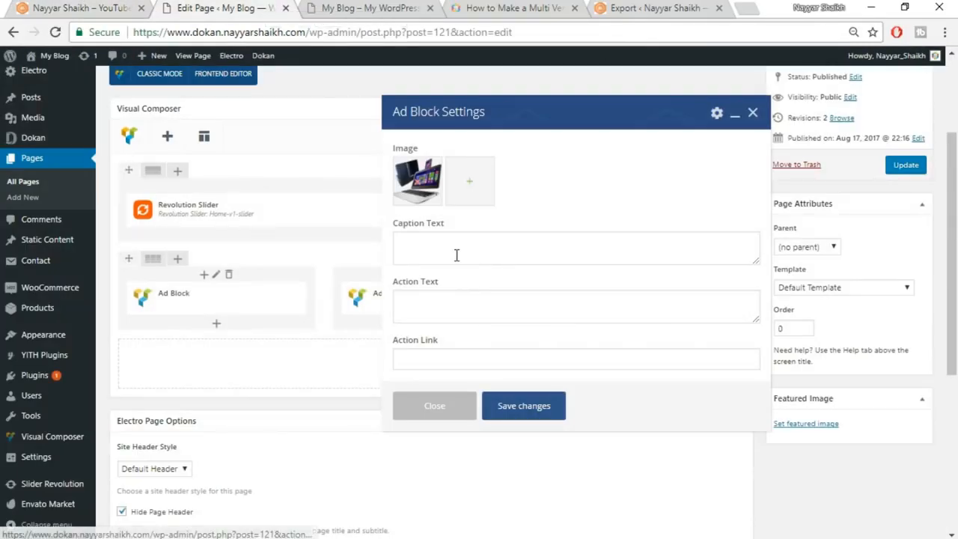
click(455, 255)
key(ctrl+v)
click(41, 8)
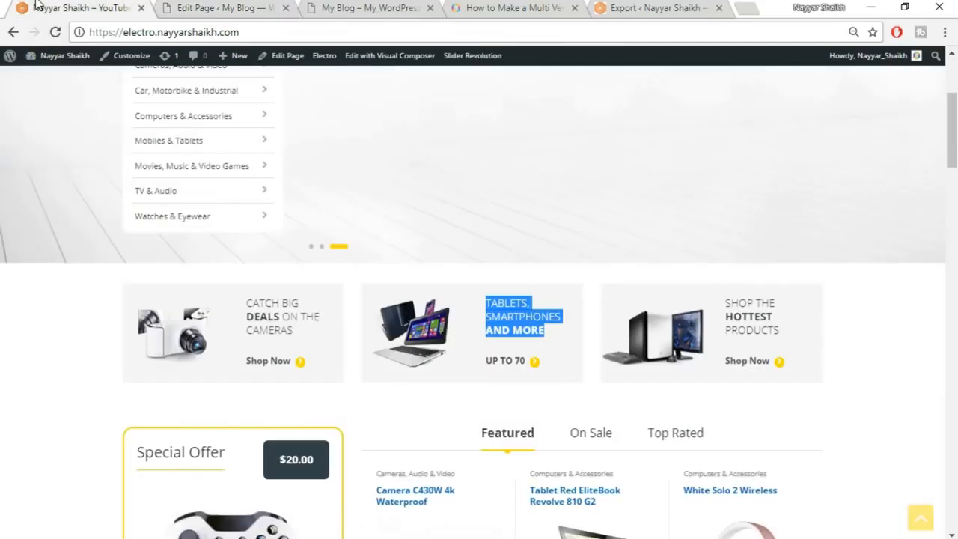
click(582, 313)
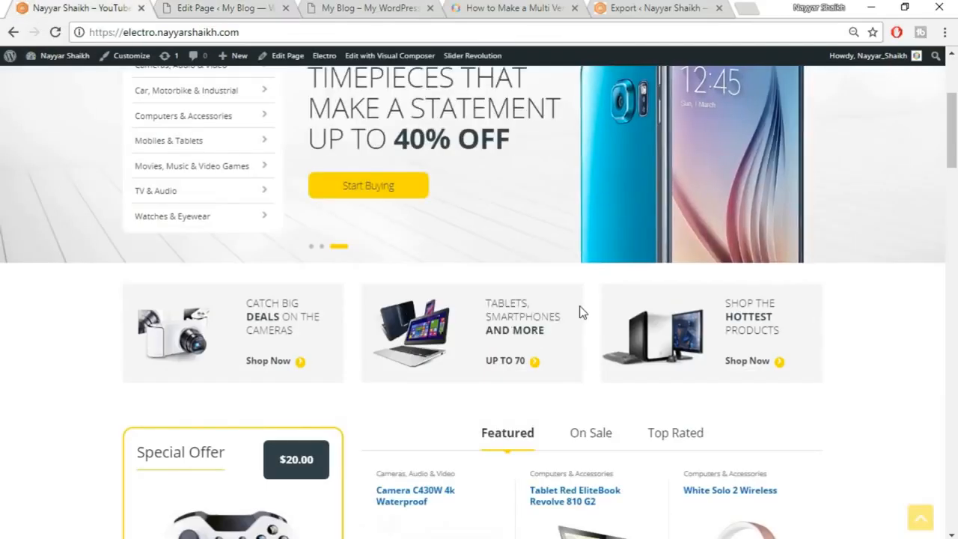
click(252, 9)
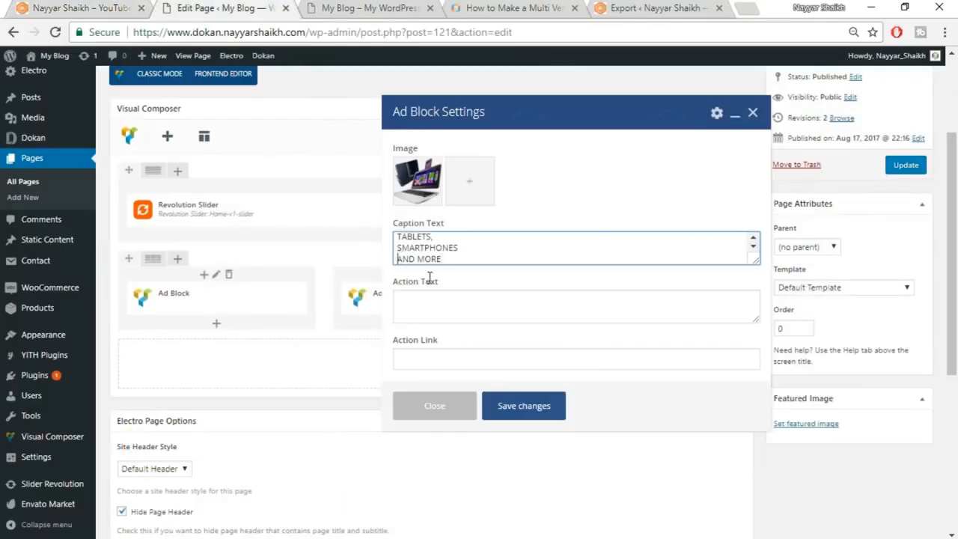
text(<strong>)
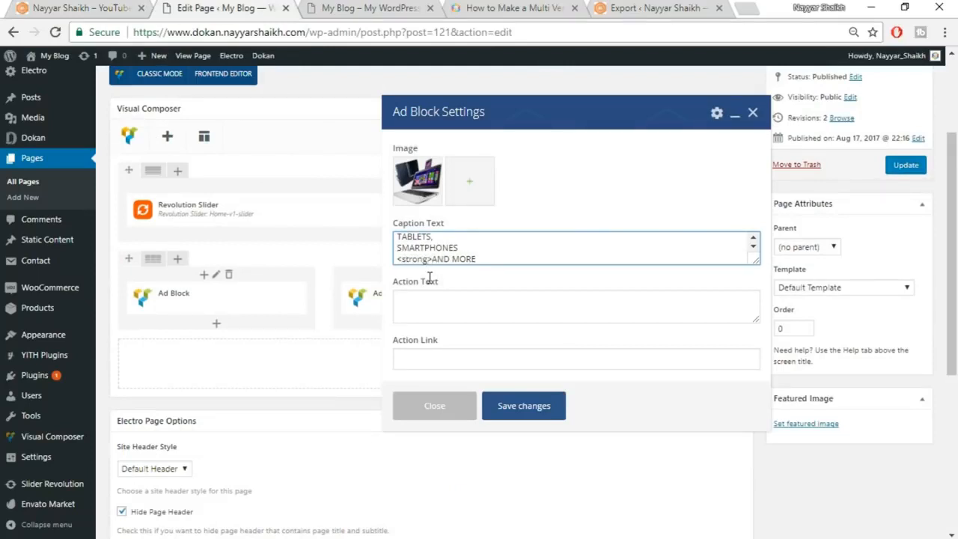
click(487, 256)
Set action text UP TO 70 and link #, save, then reopen the camera Ad Block
click(518, 313)
click(103, 6)
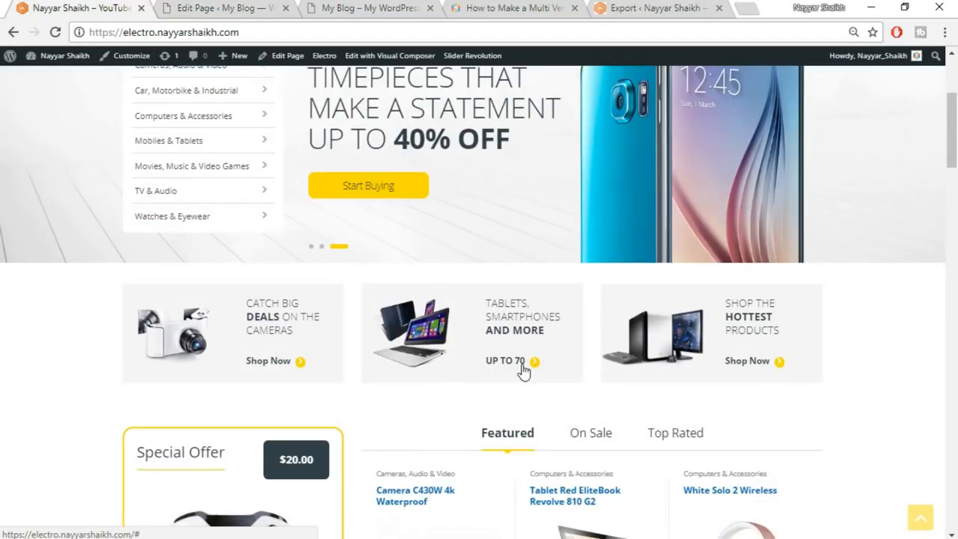
click(217, 7)
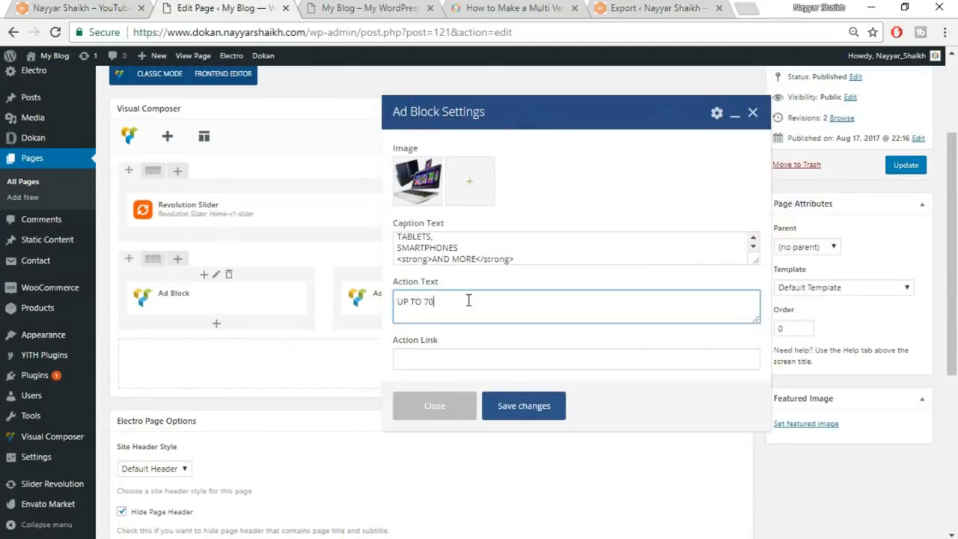
click(470, 358)
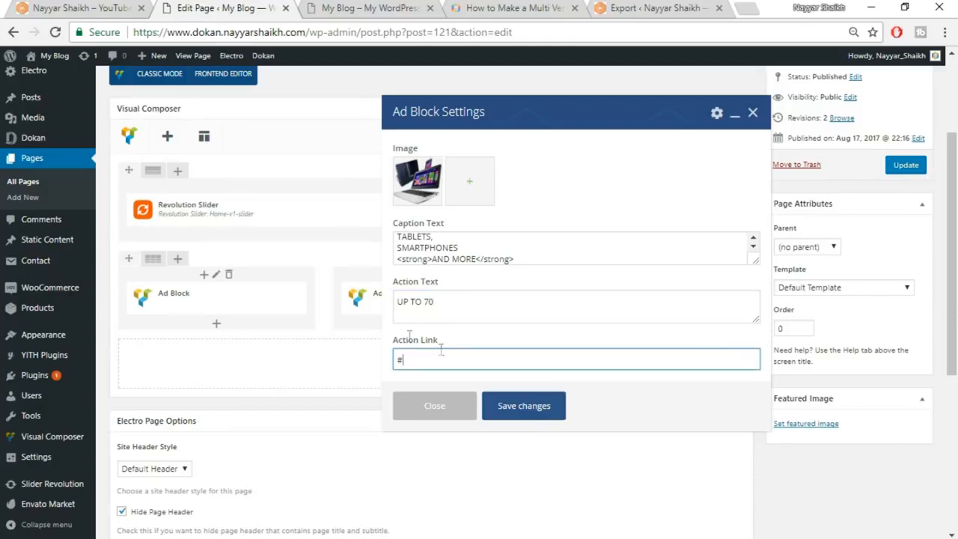
click(75, 6)
click(540, 411)
click(222, 300)
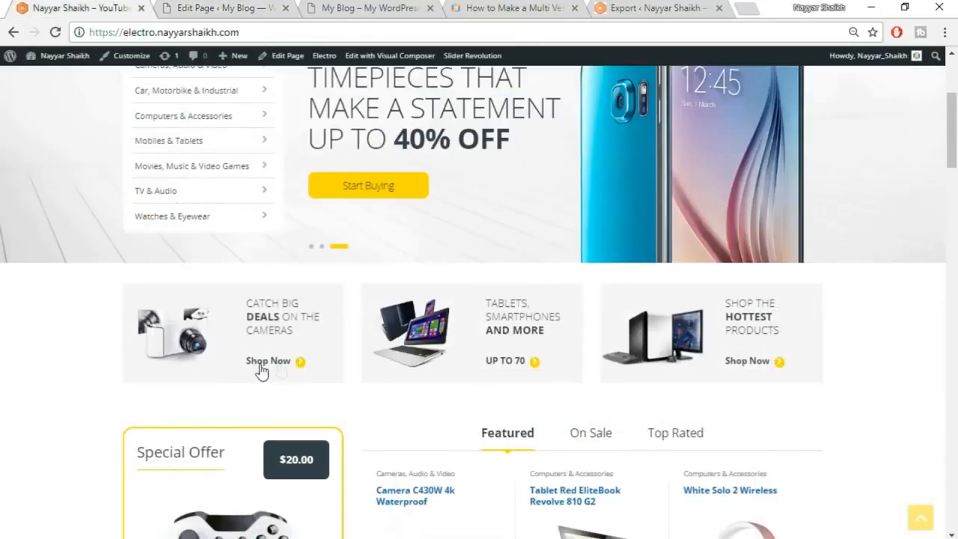
click(229, 7)
Give the camera Ad Block the action text SHOP NOW with a # link and save it
scroll(469, 300, down, 3)
click(469, 300)
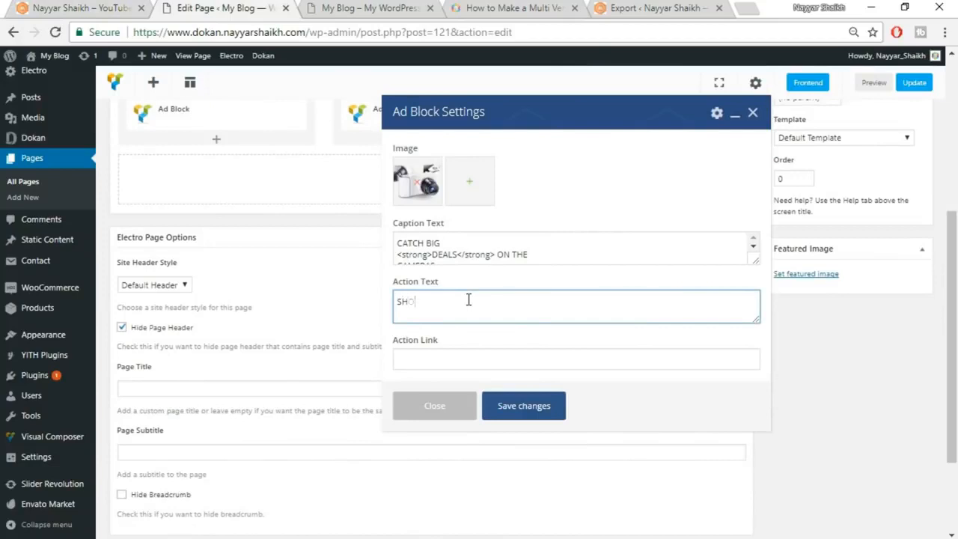
text(SHOP NOW)
click(455, 352)
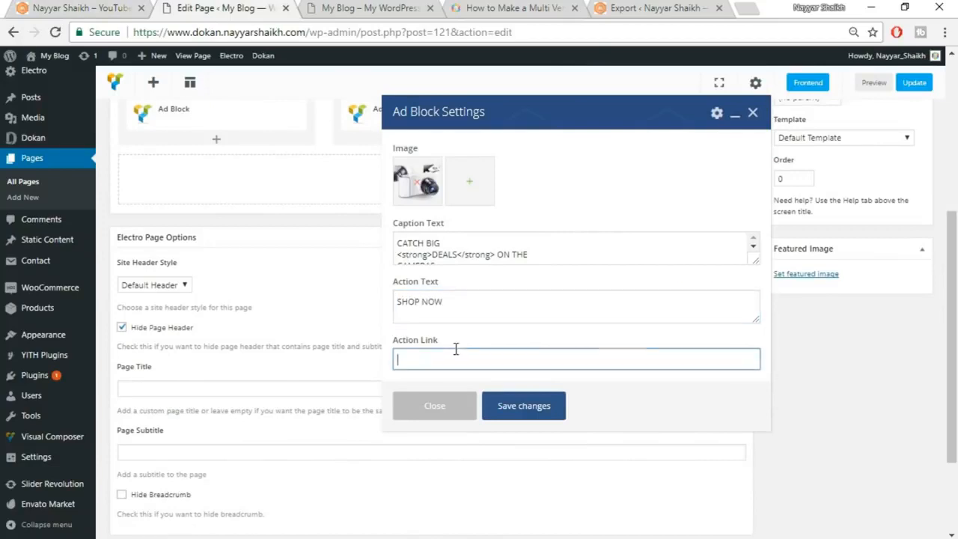
click(524, 405)
Insert an Ad Block into the empty third column and select the demo's SHOP THE HOTTEST PRODUCTS text
scroll(555, 404, up, 3)
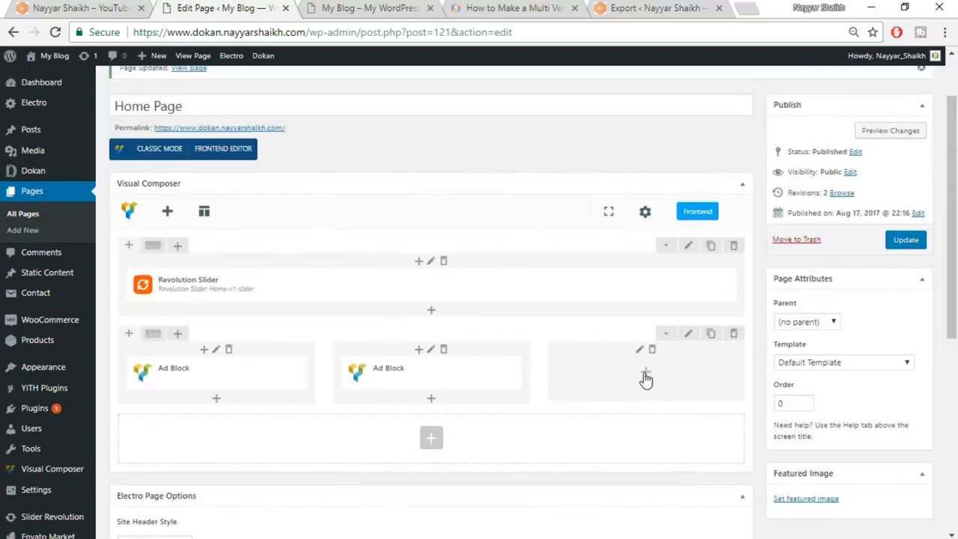
click(646, 371)
text(AD)
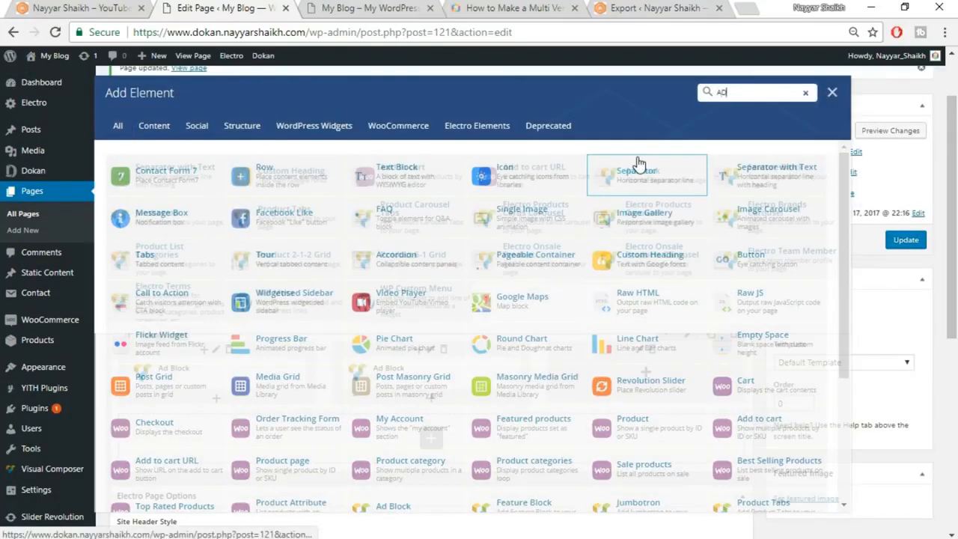
click(190, 169)
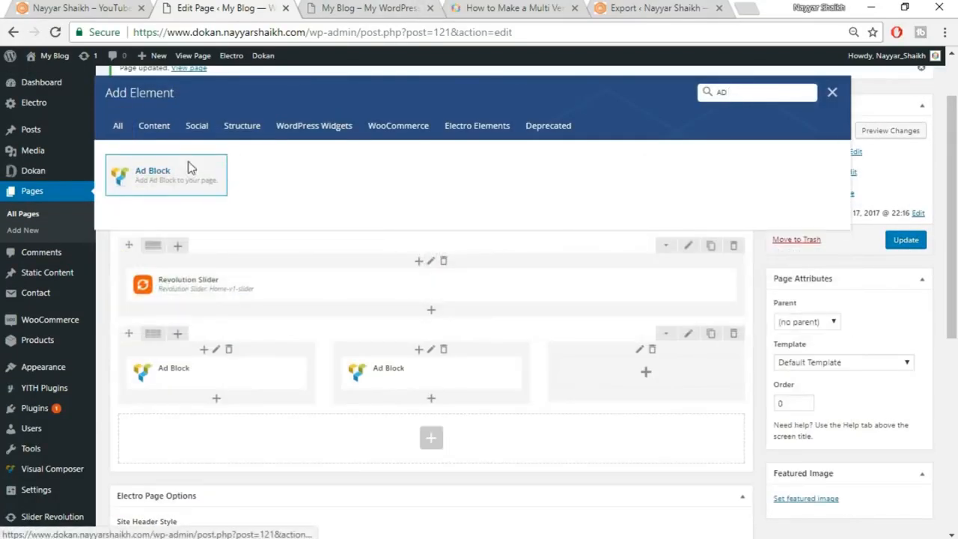
click(92, 10)
drag(726, 300, 807, 337)
key(ctrl+c)
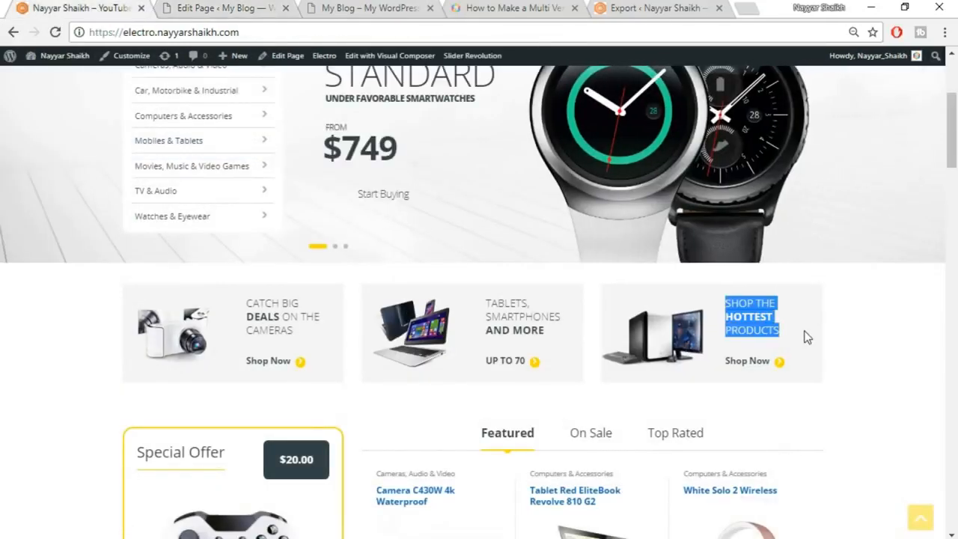
Set the third Ad Block's image to the DesktopPC picture
click(246, 7)
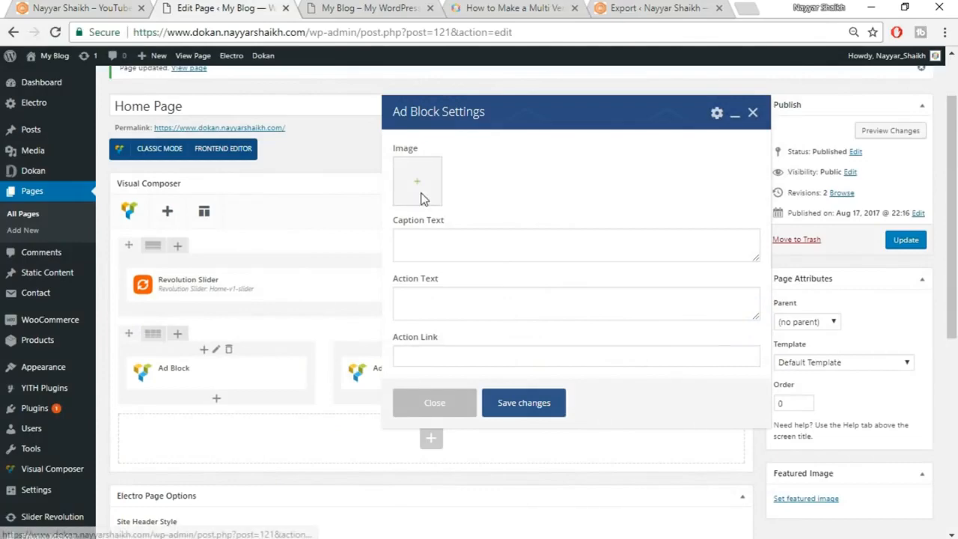
click(421, 199)
click(682, 208)
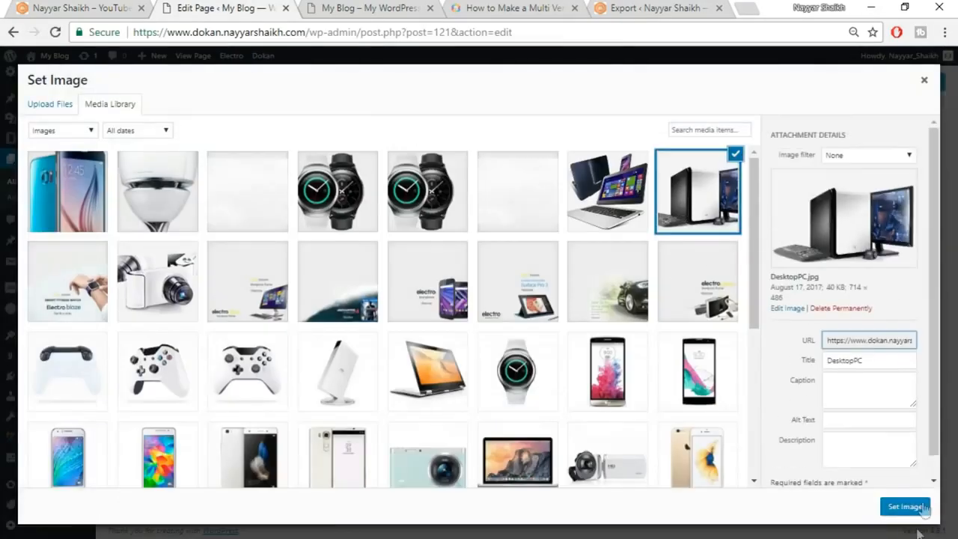
click(906, 507)
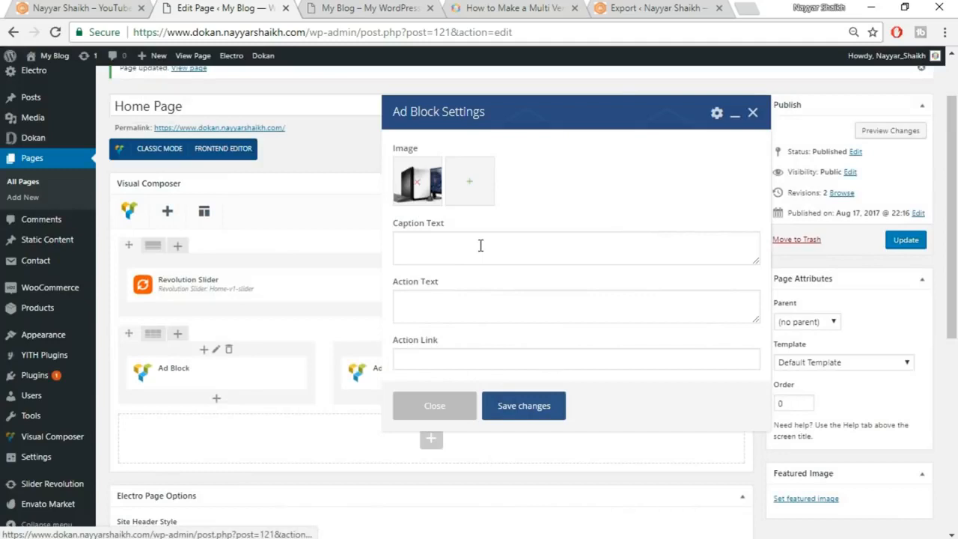
Paste the SHOP THE HOTTEST PRODUCTS caption and wrap HOTTEST in <strong> tags
click(480, 247)
key(ctrl+v)
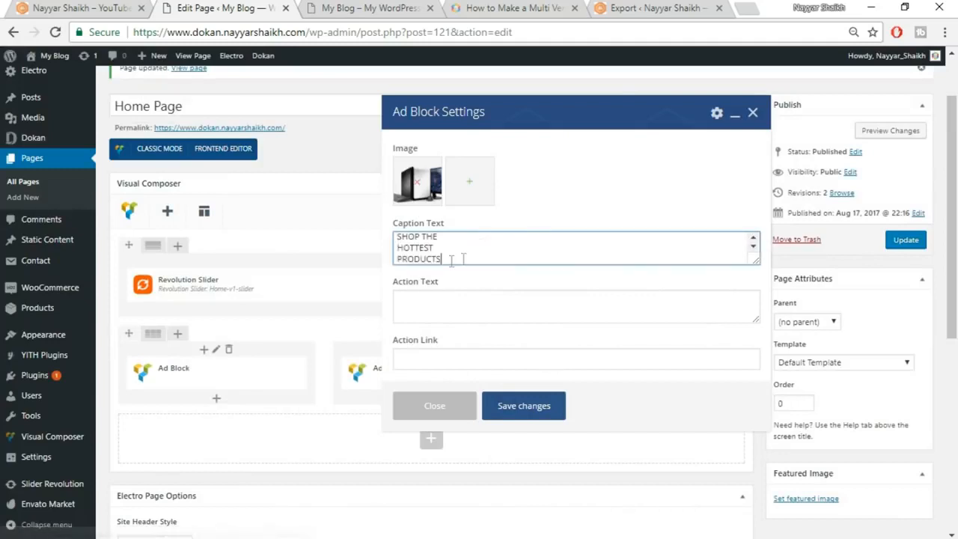
click(398, 250)
text(<strong>HOTTEST)
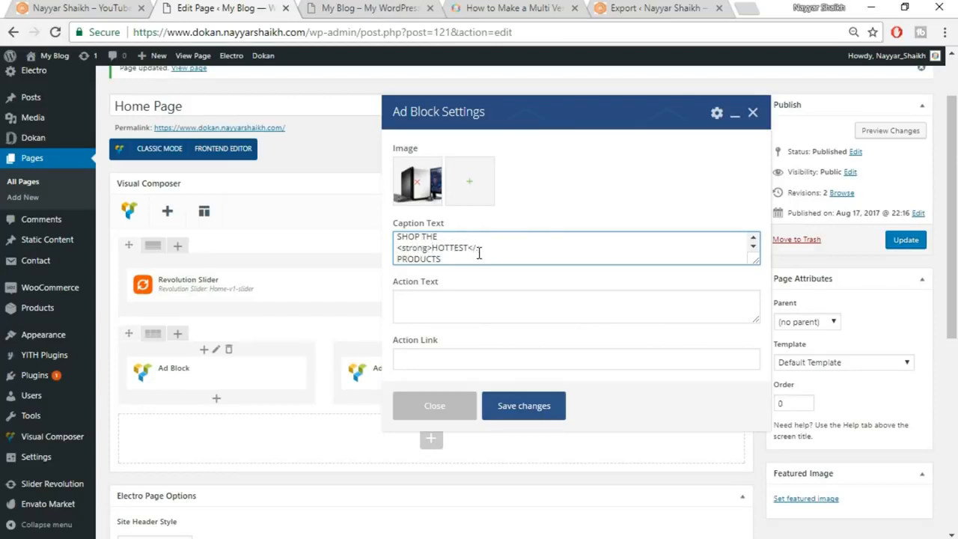
text(</strong>)
Give the block SHOP NOW action text and a # link, save it, and update the Home Page
click(517, 299)
click(70, 8)
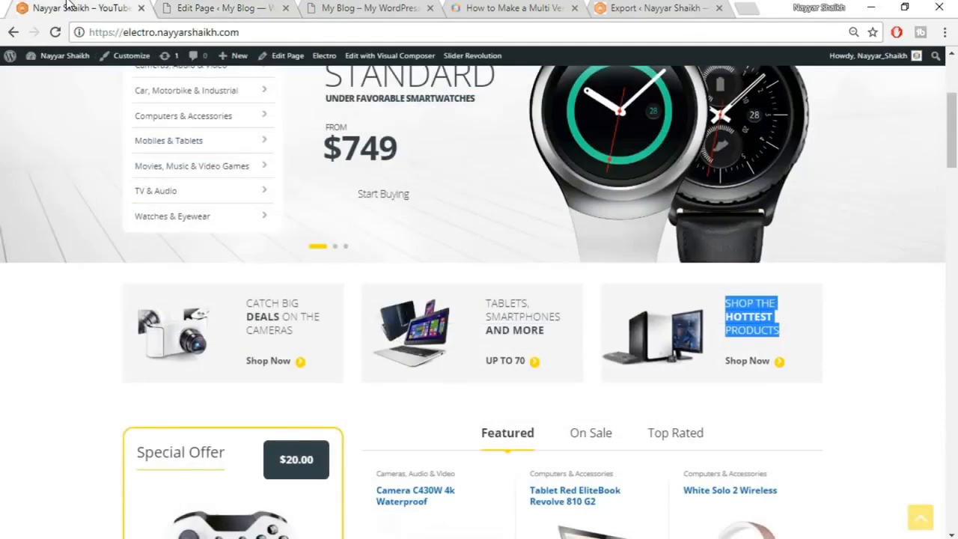
click(238, 9)
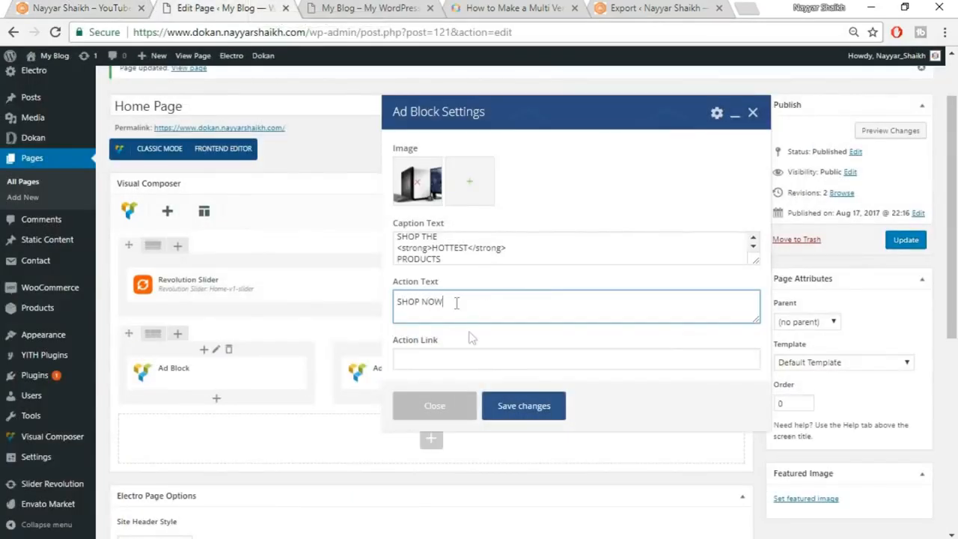
click(477, 360)
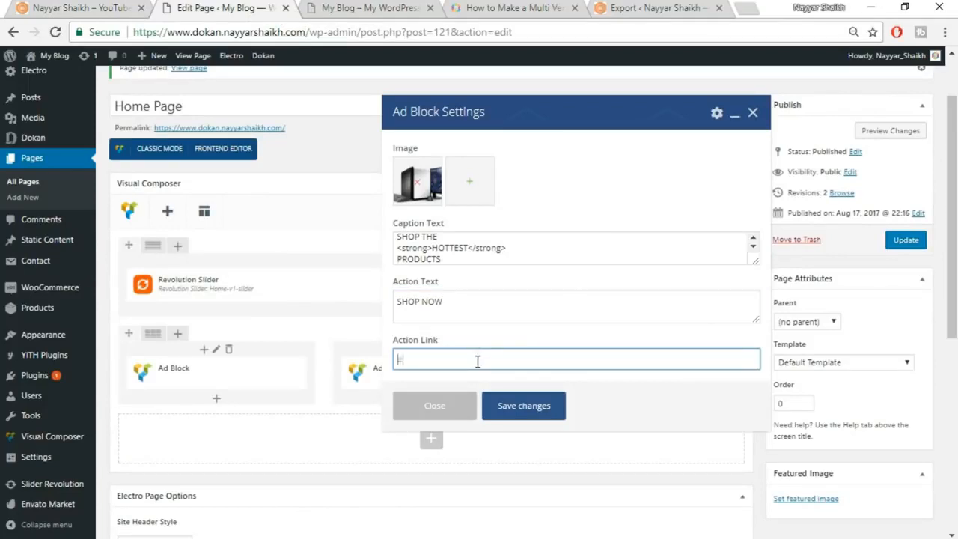
click(524, 405)
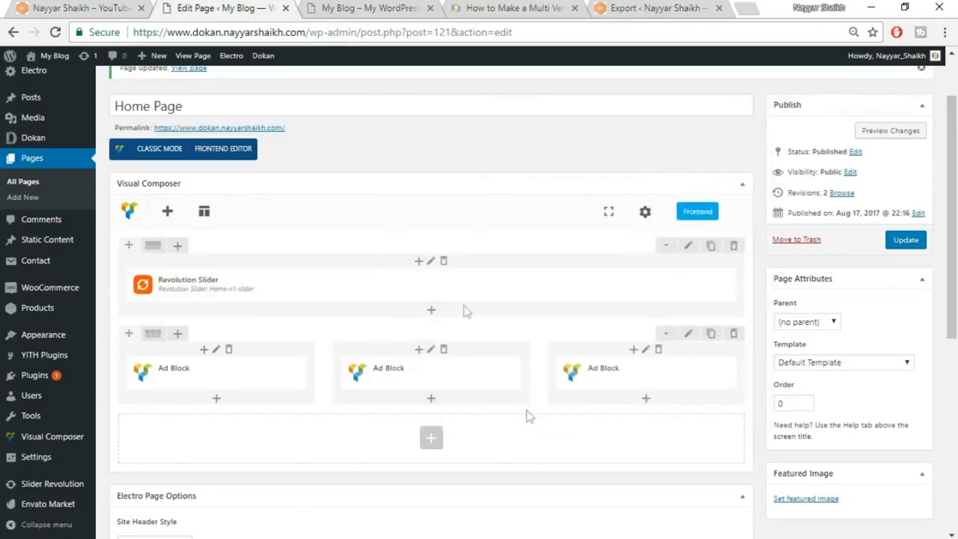
click(918, 242)
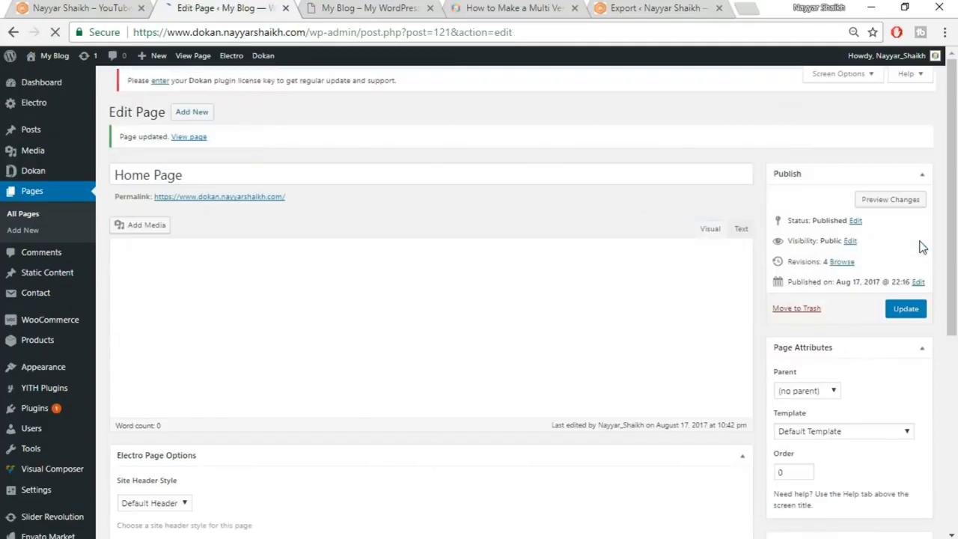
Reload the live home page and compare its three promo blocks with the demo storefront
click(404, 8)
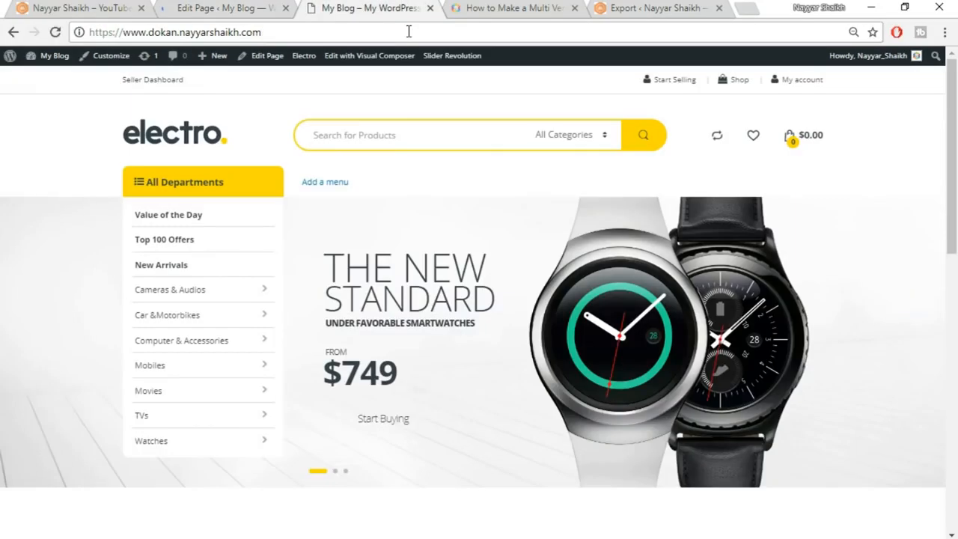
click(409, 31)
key(Return)
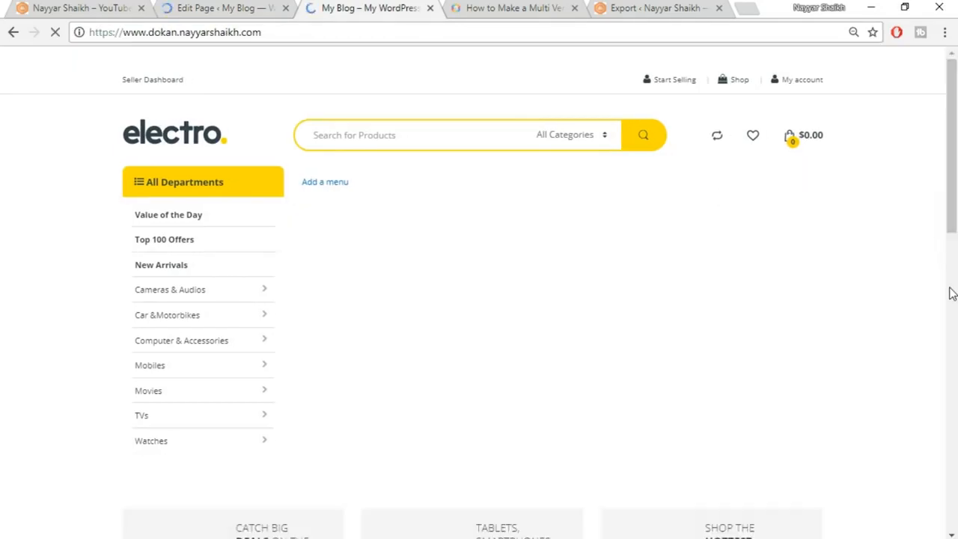
scroll(952, 294, down, 3)
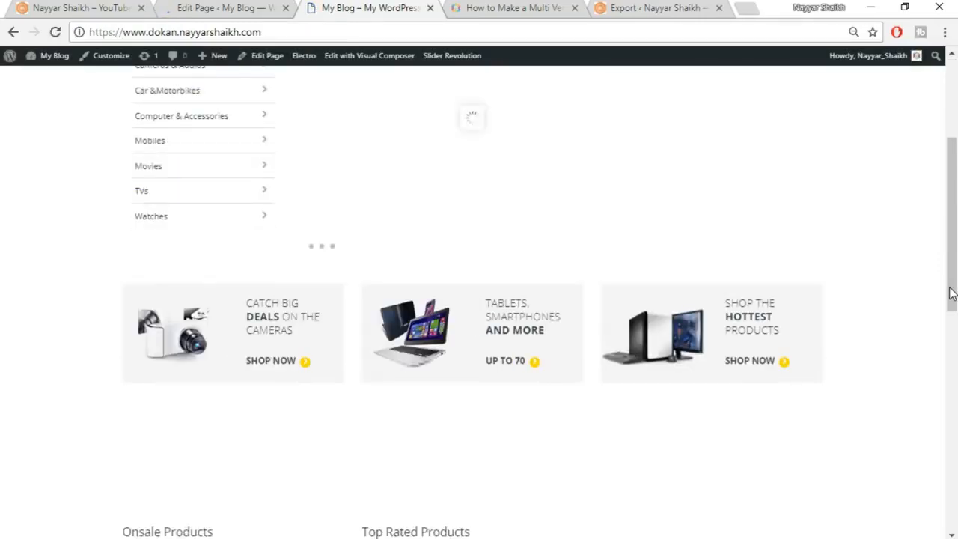
click(112, 8)
scroll(619, 289, down, 3)
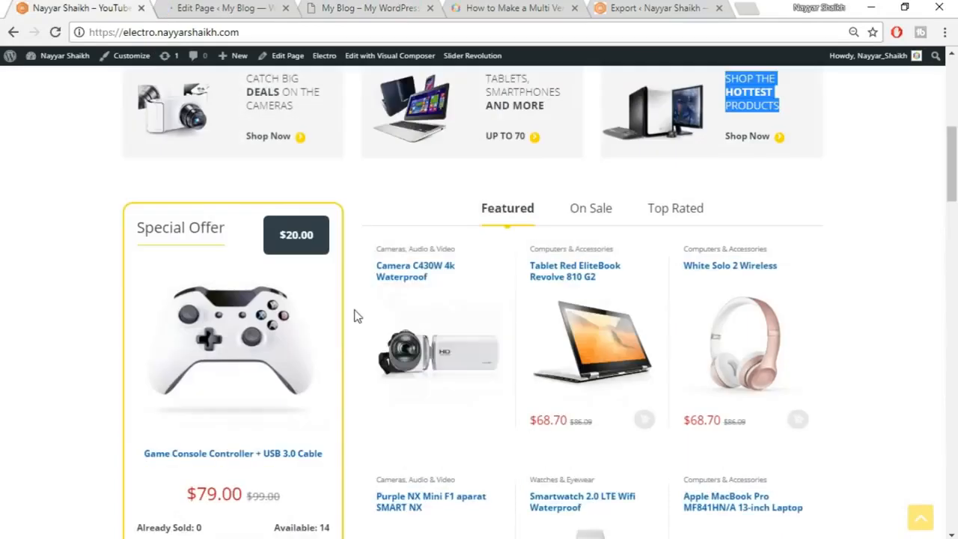
scroll(679, 455, down, 2)
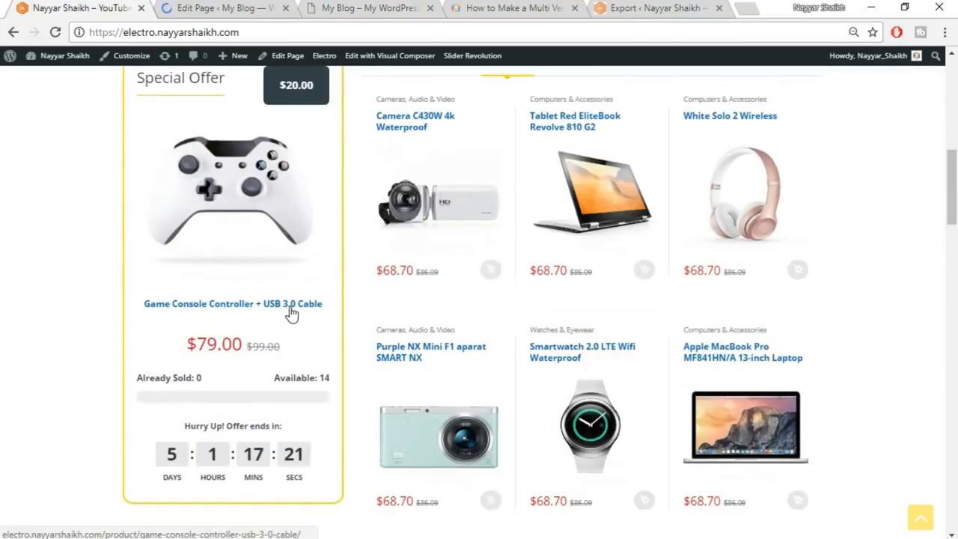
scroll(289, 310, up, 1)
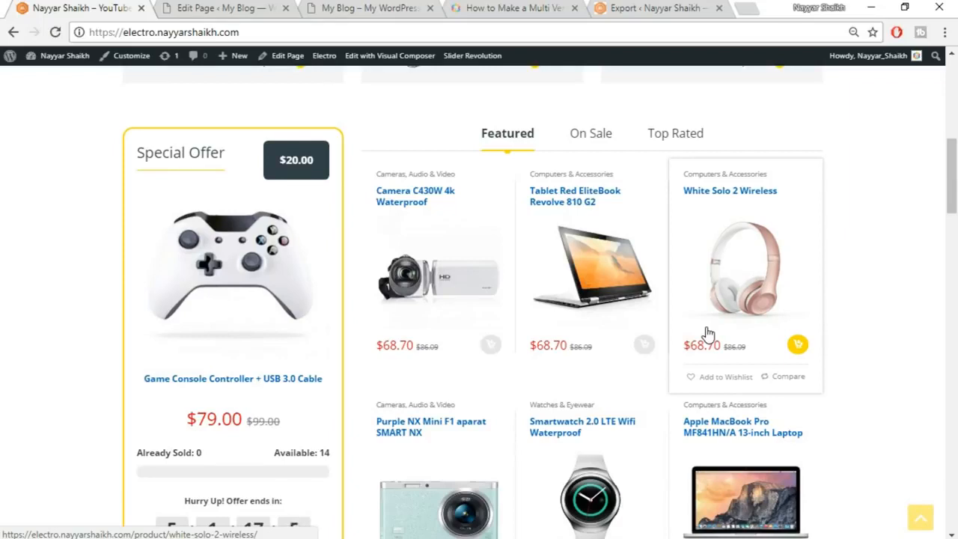
click(262, 8)
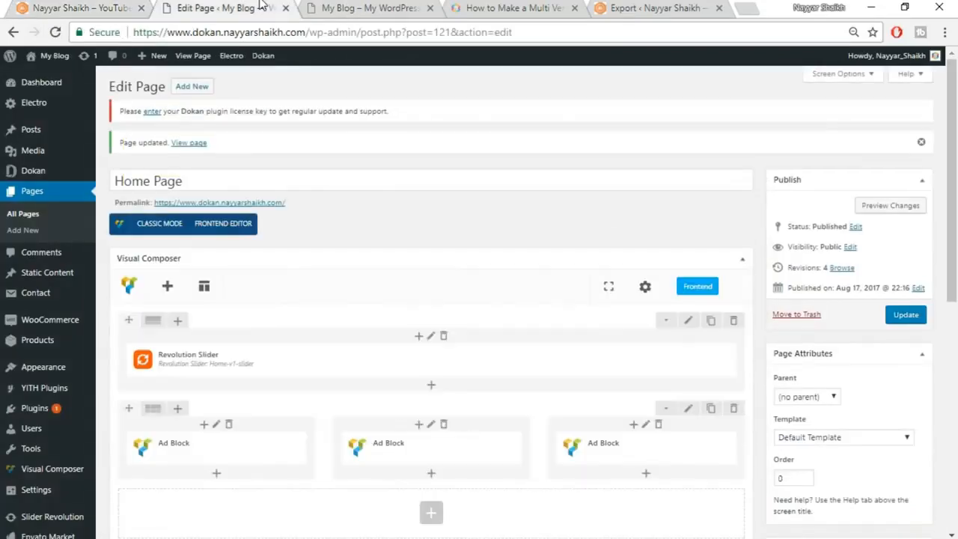
Start a new product titled Tablet Red EliteBook Revolve 810 G2, copied from the demo
mouse_move(37, 341)
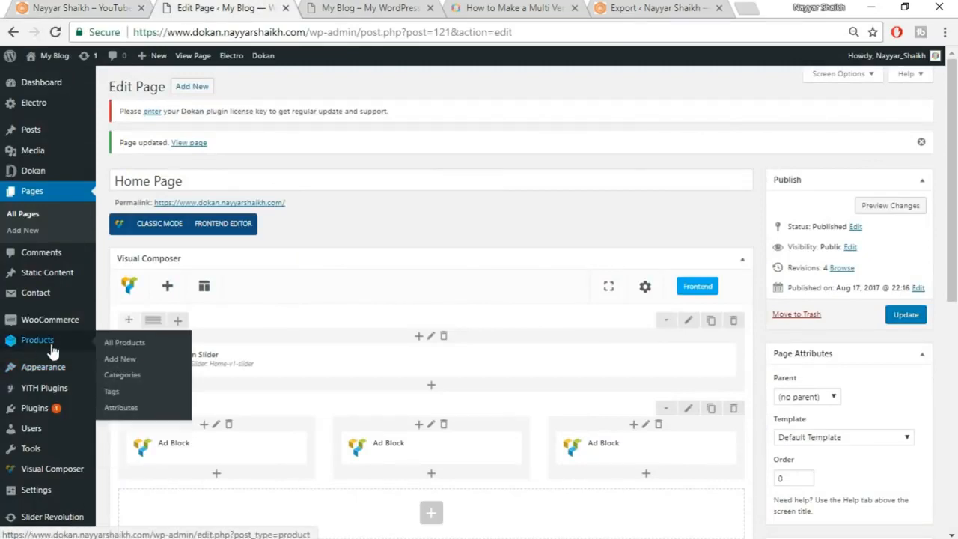
click(128, 367)
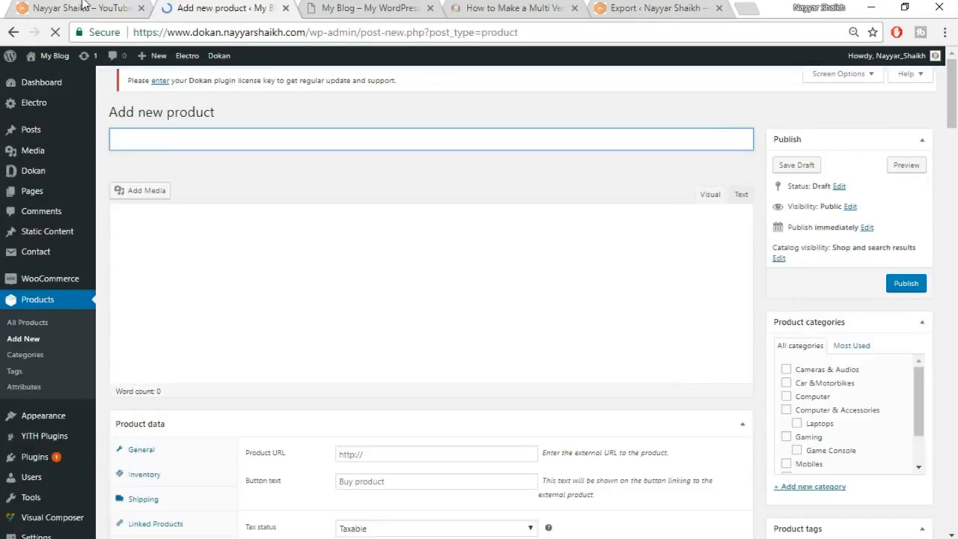
click(82, 6)
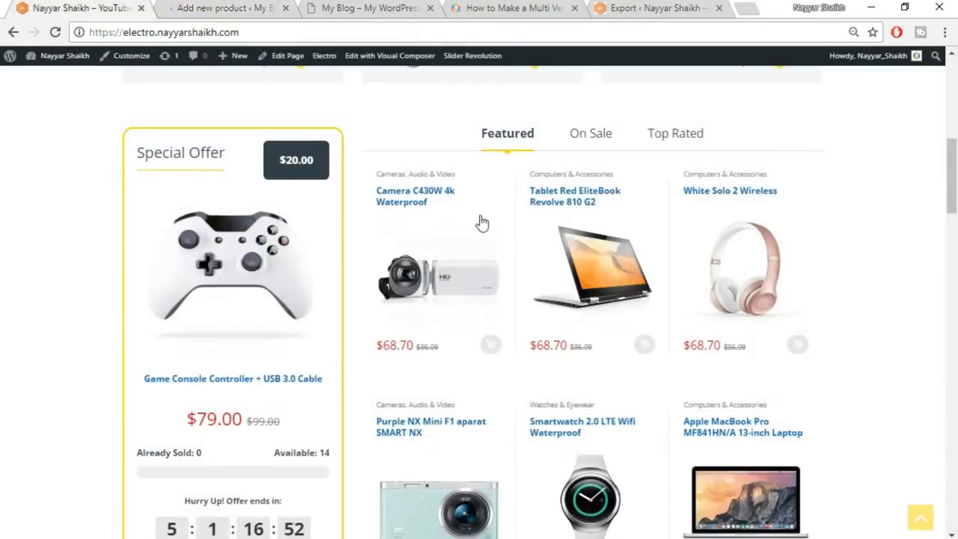
click(615, 232)
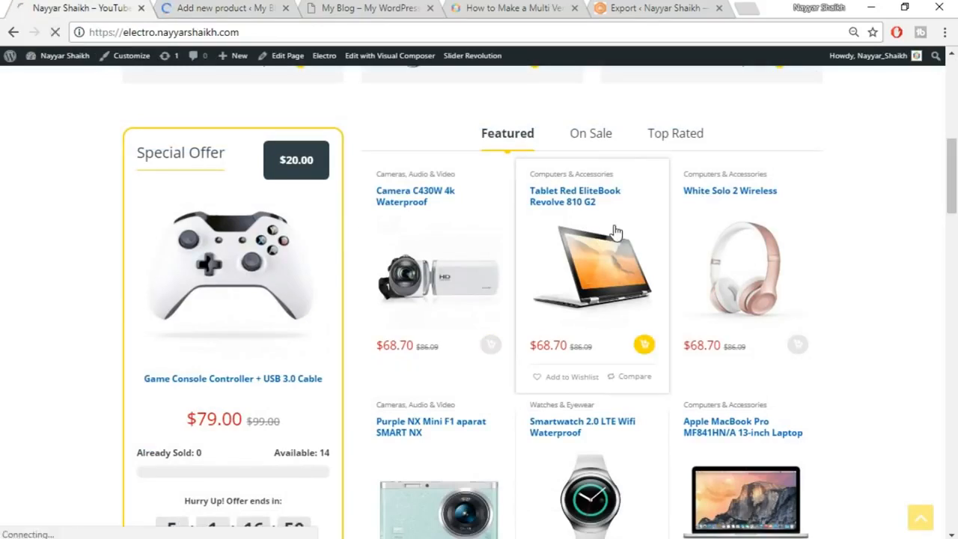
drag(529, 292, 794, 293)
key(ctrl+c)
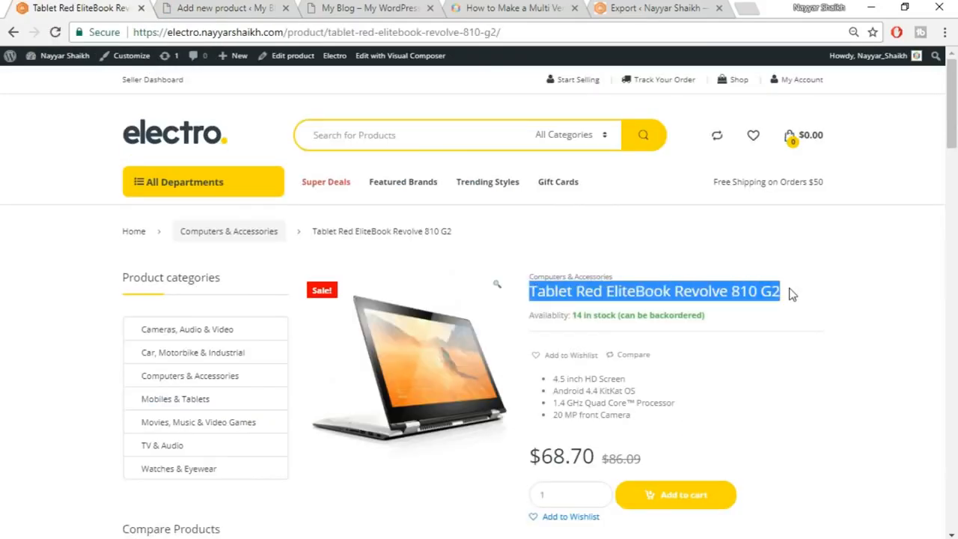
click(258, 8)
click(285, 152)
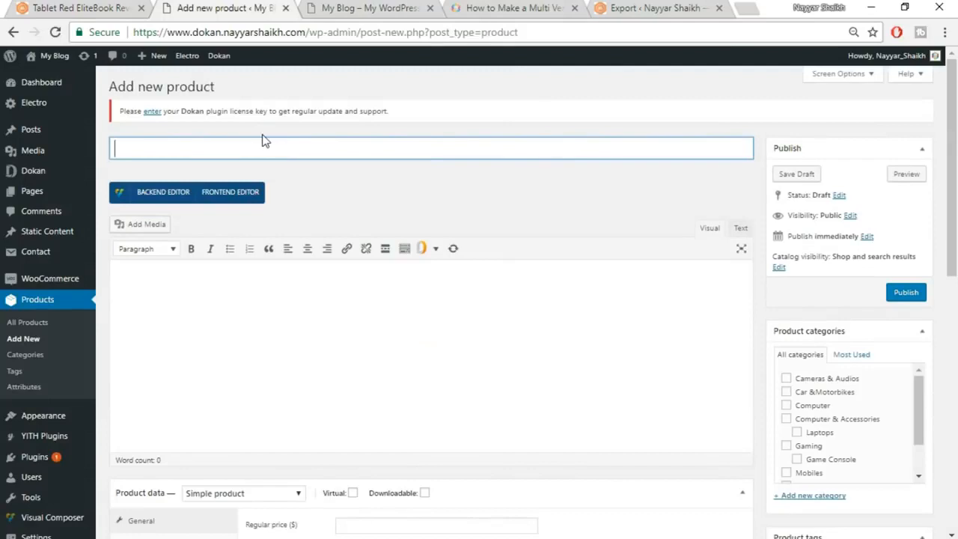
key(ctrl+v)
Copy the demo's four feature bullets into the short description
click(80, 6)
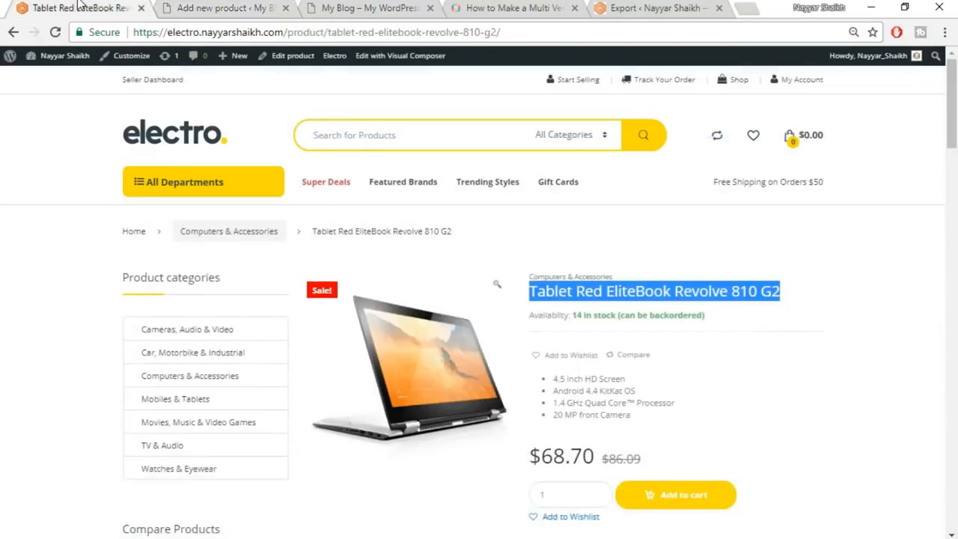
drag(553, 378, 662, 423)
key(ctrl+c)
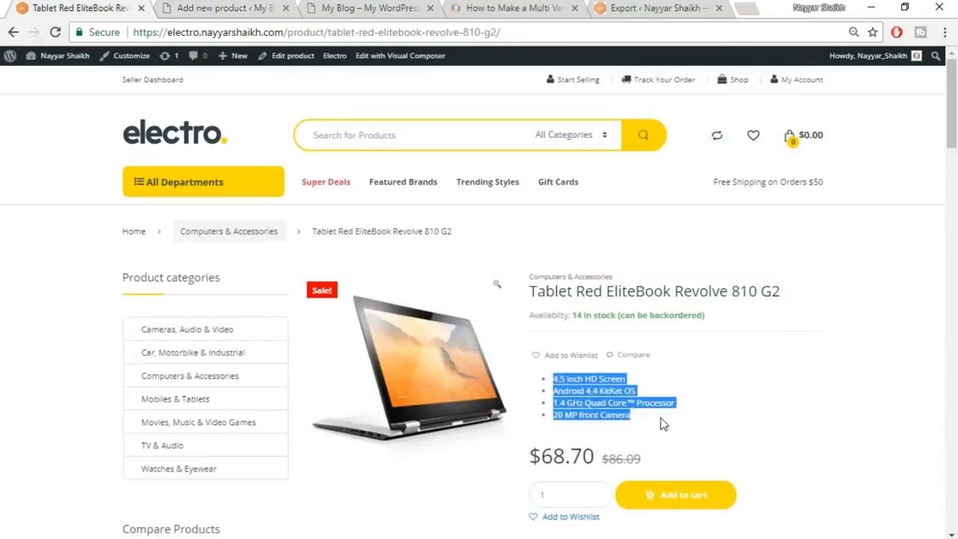
click(247, 8)
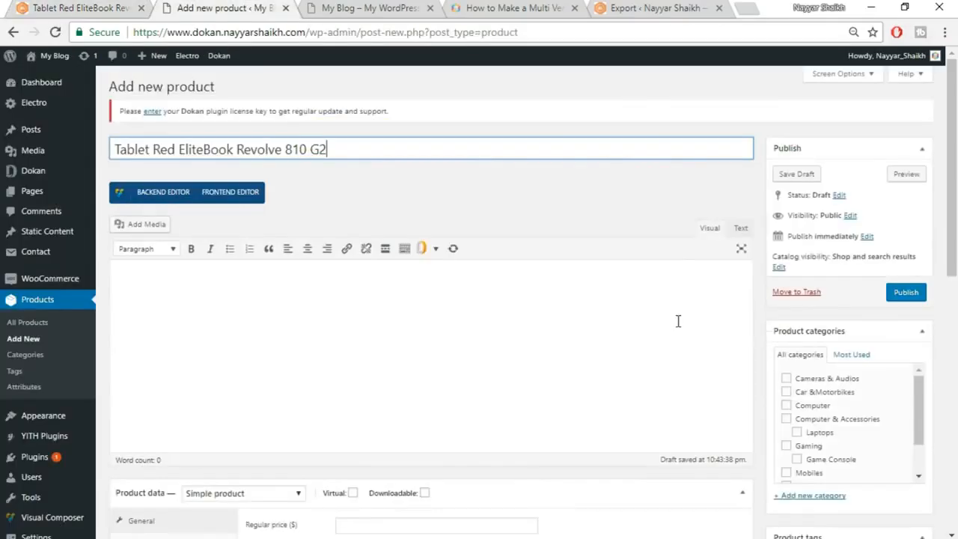
scroll(678, 320, down, 8)
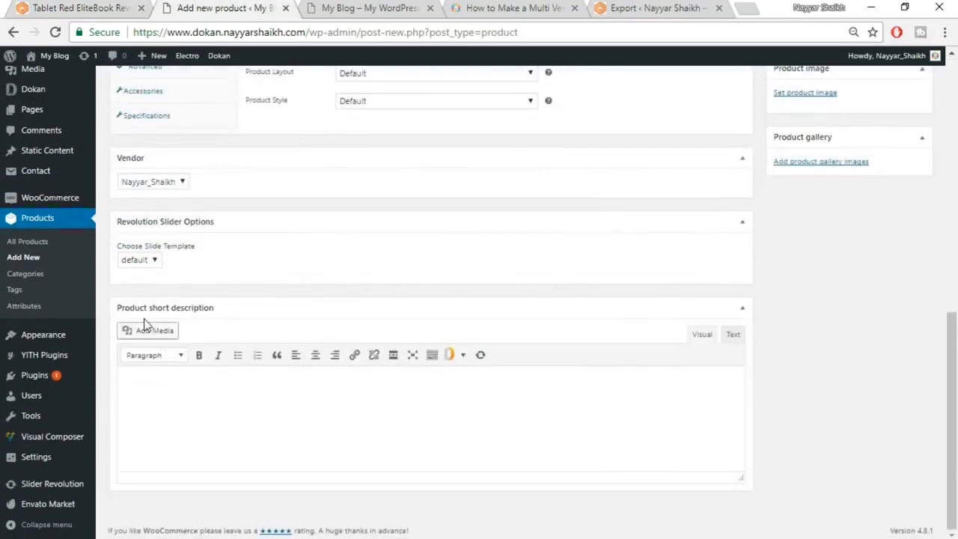
key(ctrl+v)
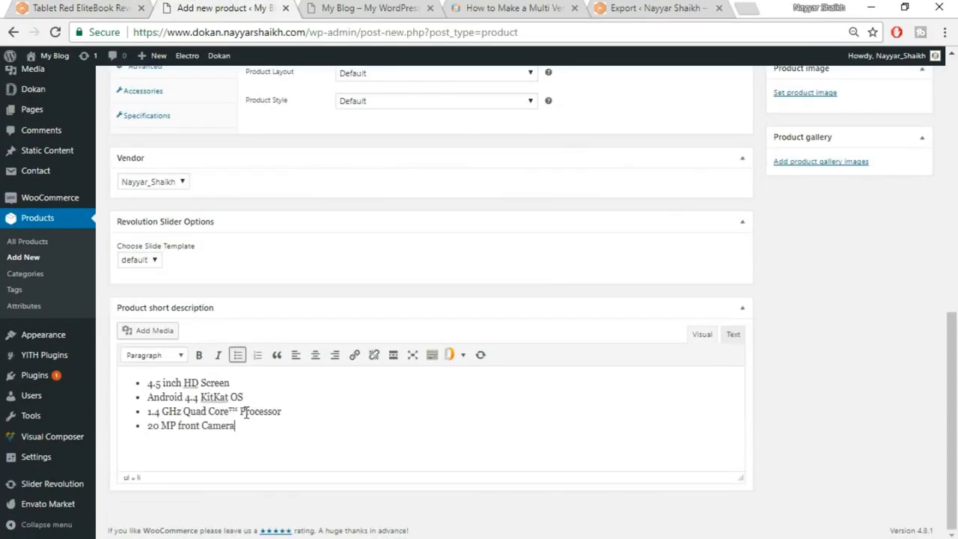
Enter 68 as the product's Regular price
click(75, 6)
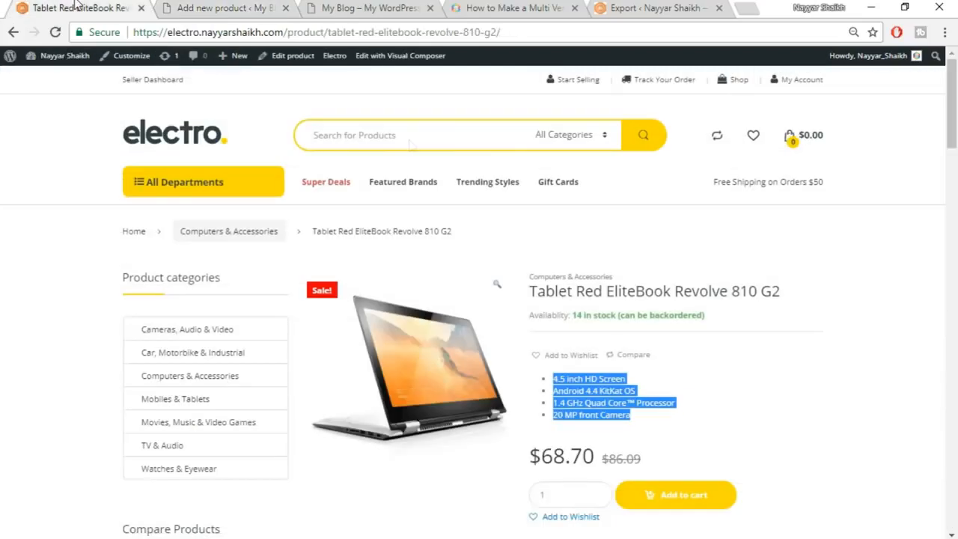
click(225, 8)
scroll(764, 325, up, 3)
scroll(764, 327, up, 4)
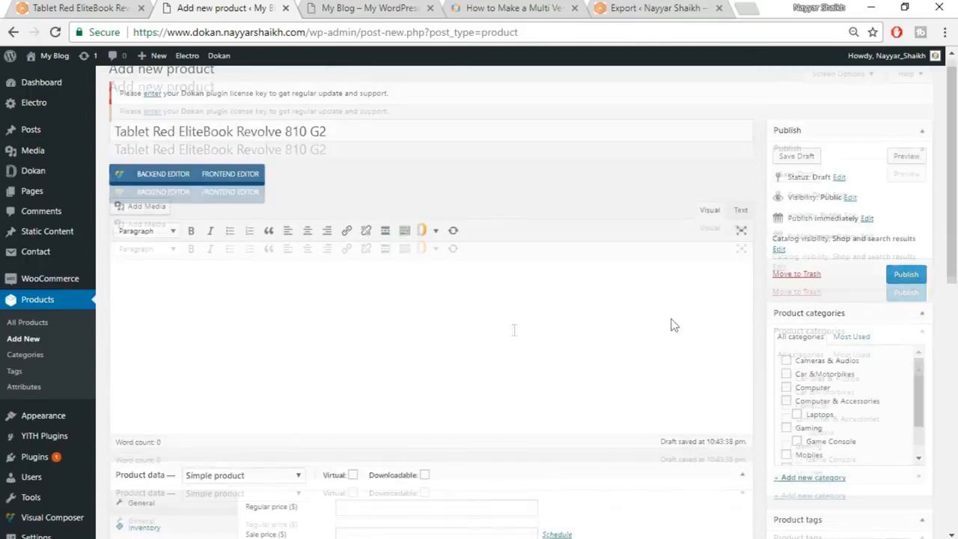
scroll(892, 354, down, 3)
click(425, 447)
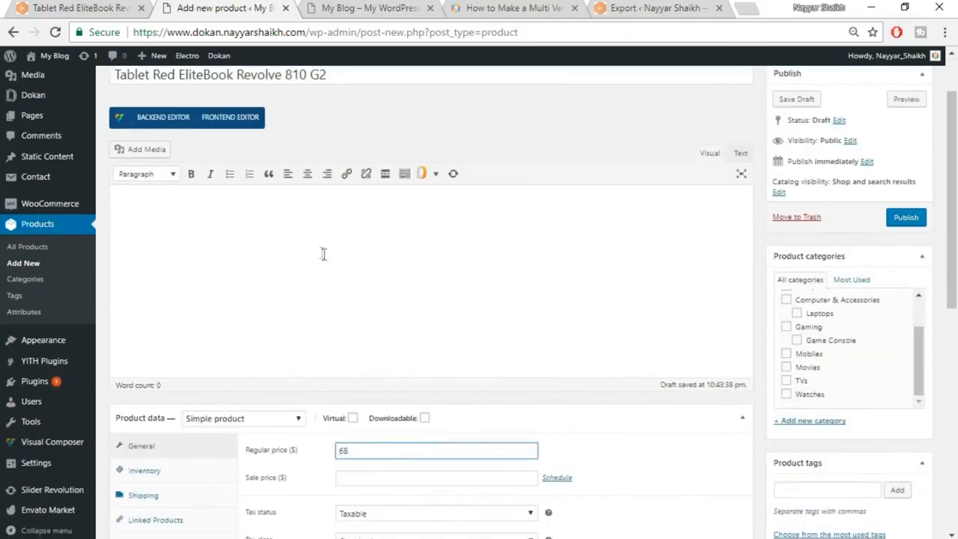
Copy the demo's full MacBook Pro description into the product editor
scroll(285, 279, up, 2)
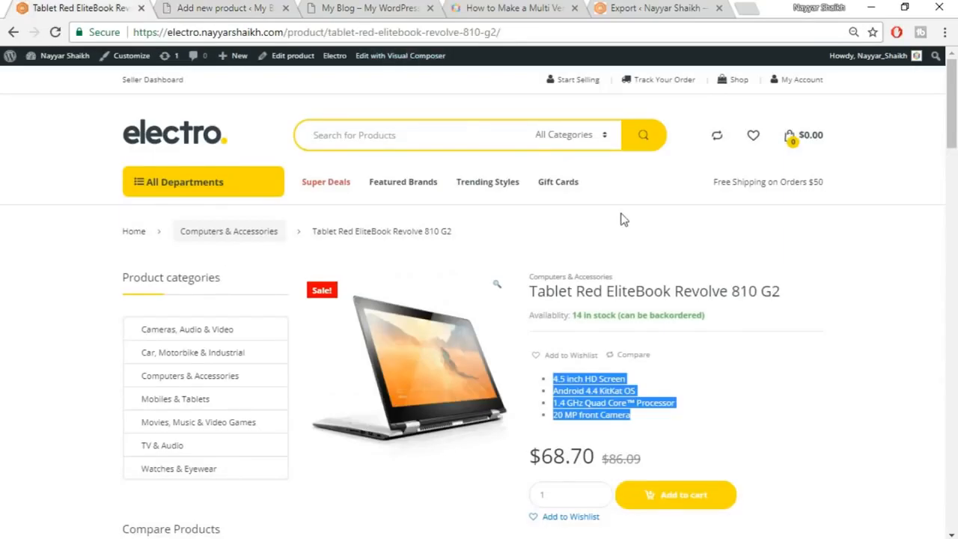
scroll(621, 216, down, 5)
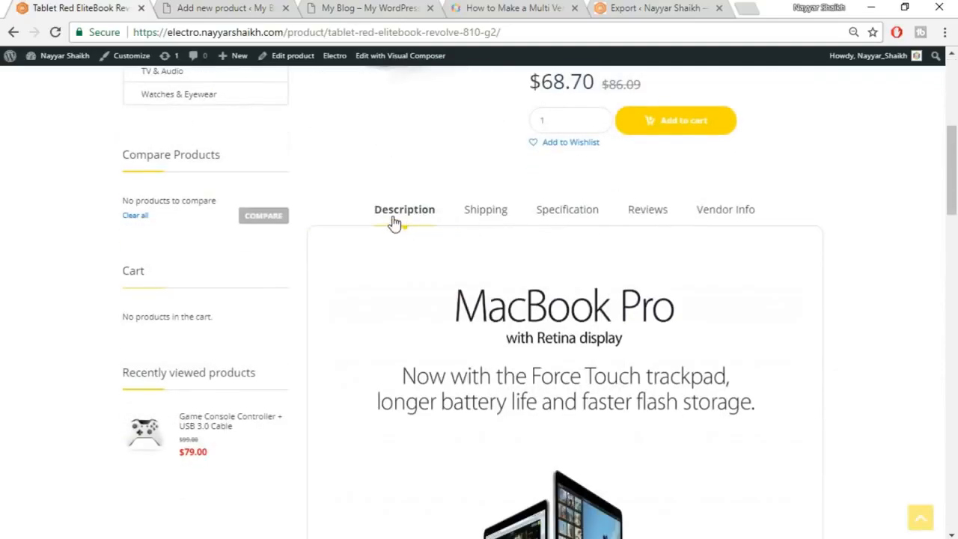
drag(407, 259, 566, 382)
scroll(534, 468, down, 7)
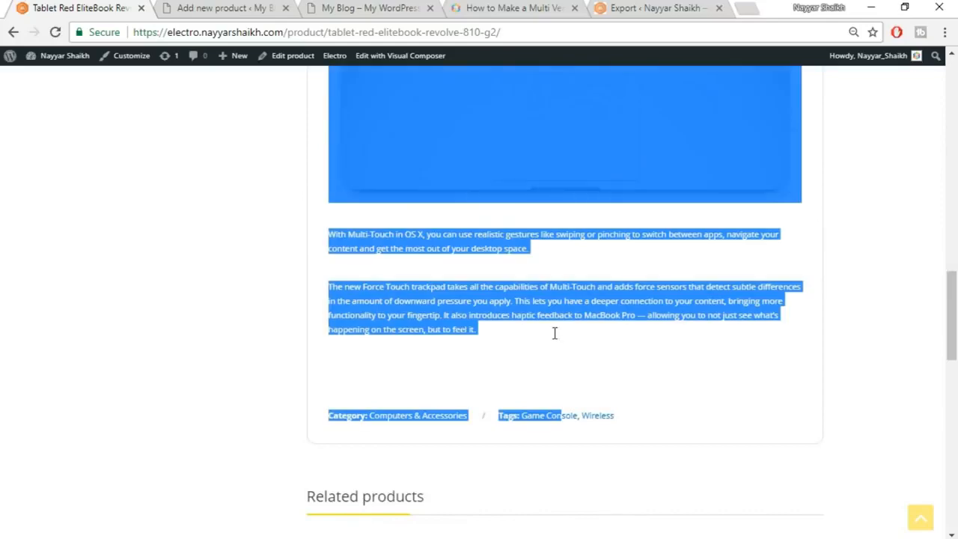
mouse_move(554, 332)
mouse_down()
mouse_move(539, 316)
mouse_move(536, 334)
mouse_up()
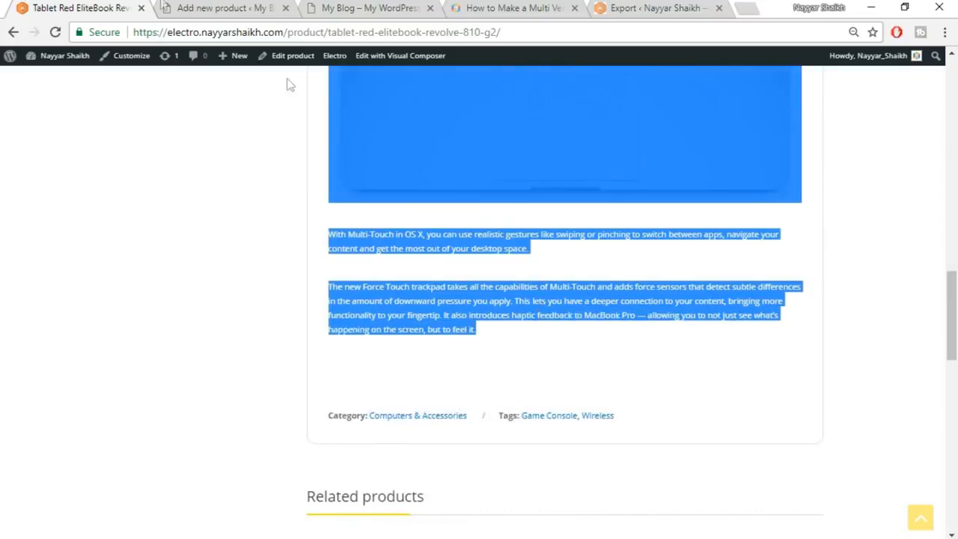
click(226, 8)
key(ctrl+v)
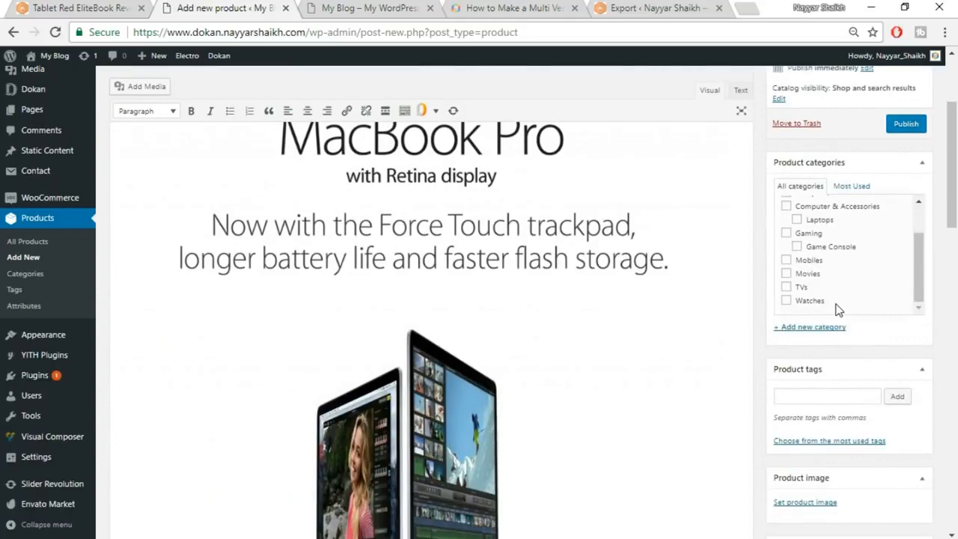
scroll(839, 310, up, 2)
scroll(396, 215, up, 2)
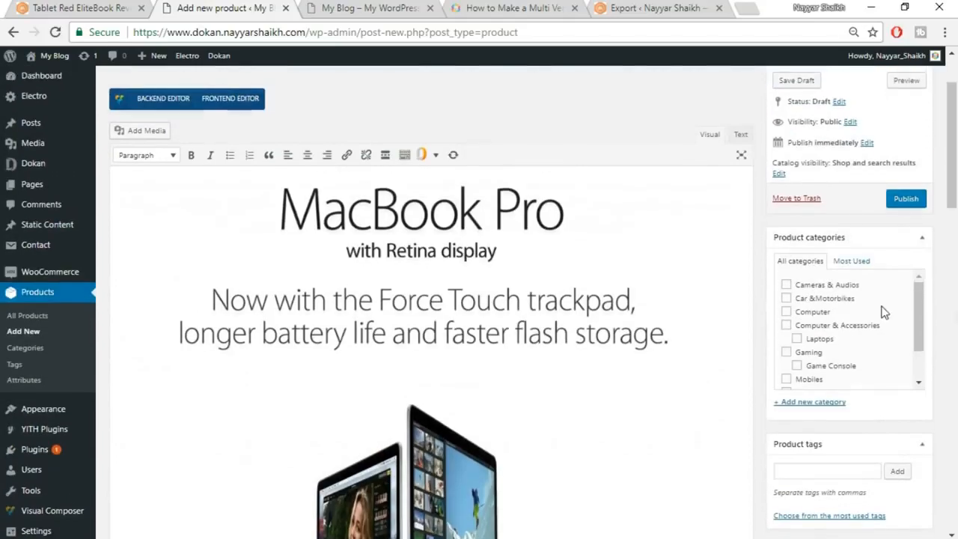
File the product under the Laptops category
scroll(699, 248, down, 2)
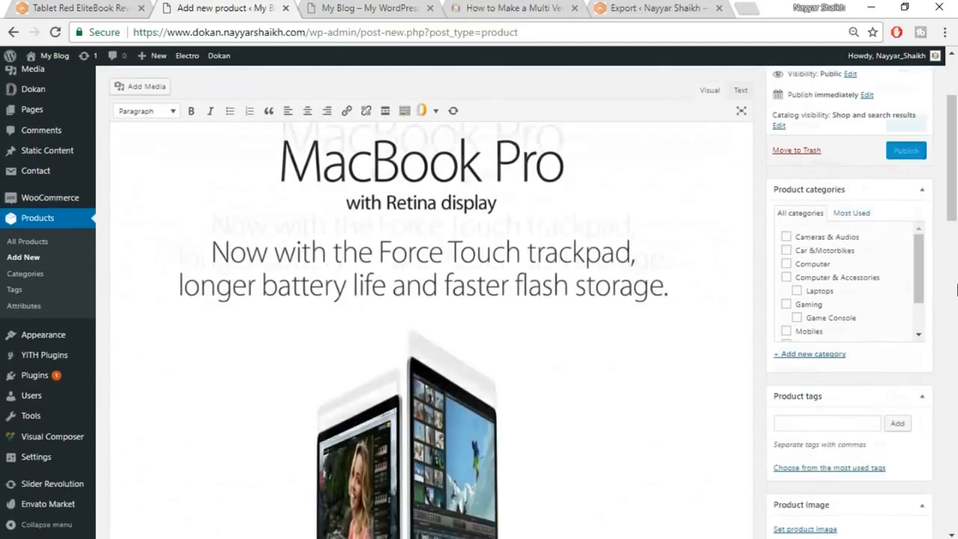
click(821, 265)
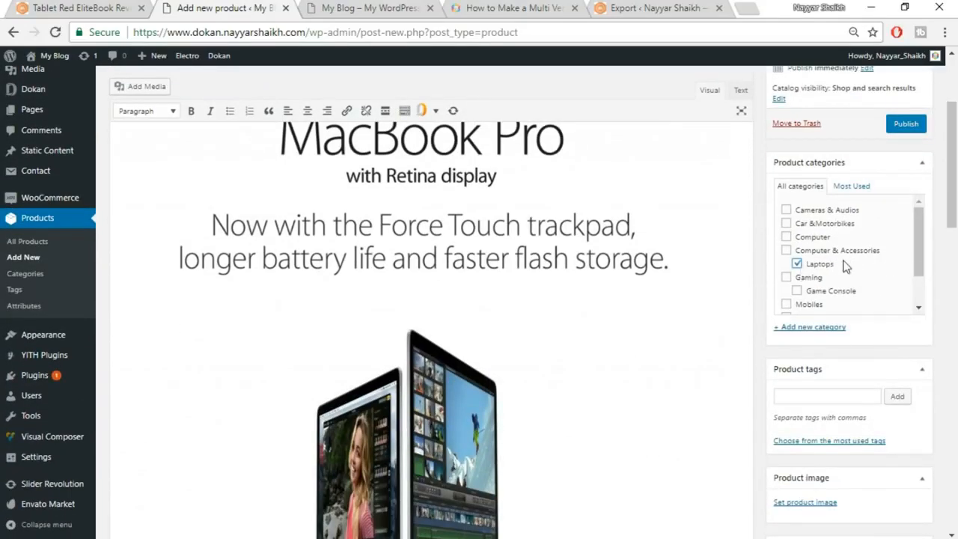
scroll(956, 239, down, 3)
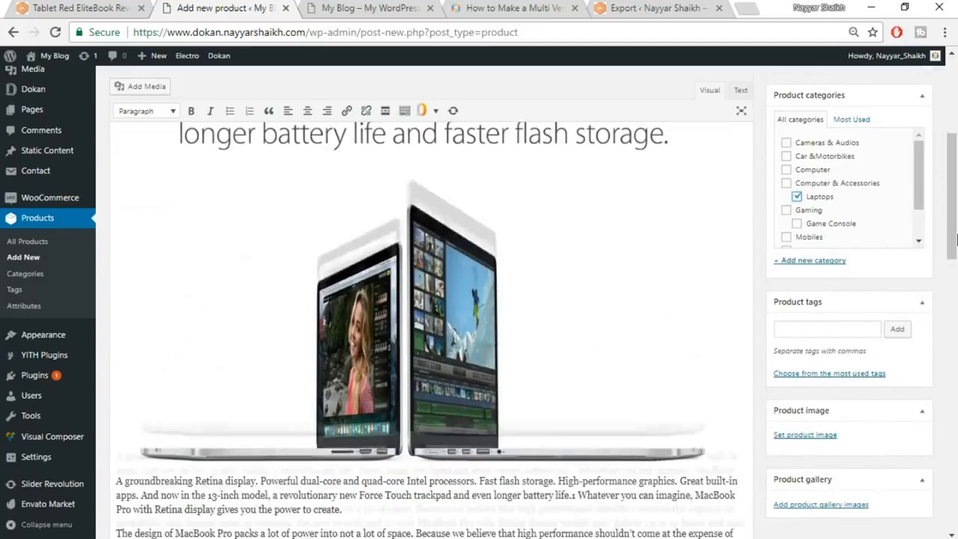
scroll(929, 333, down, 2)
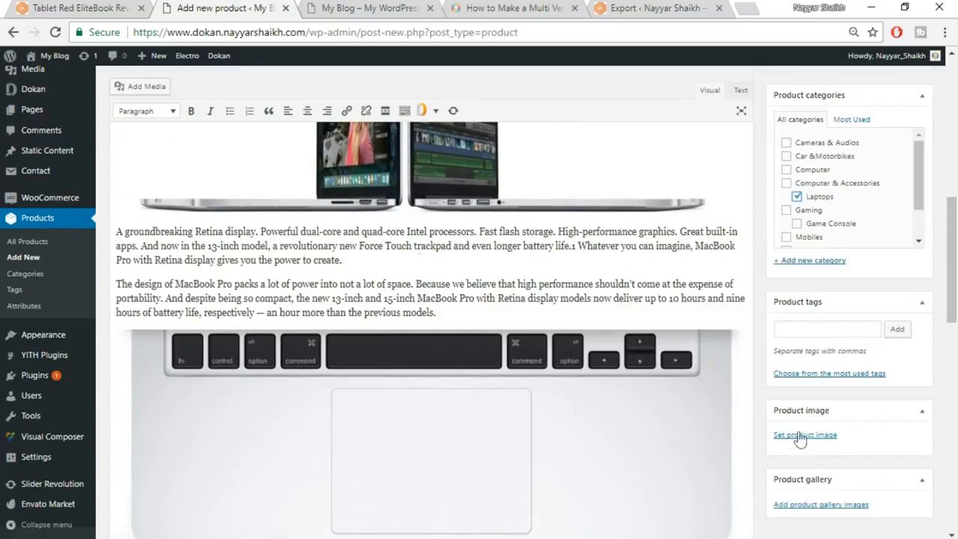
Set the Ultrabooks-1.jpg laptop picture as the product image
click(75, 8)
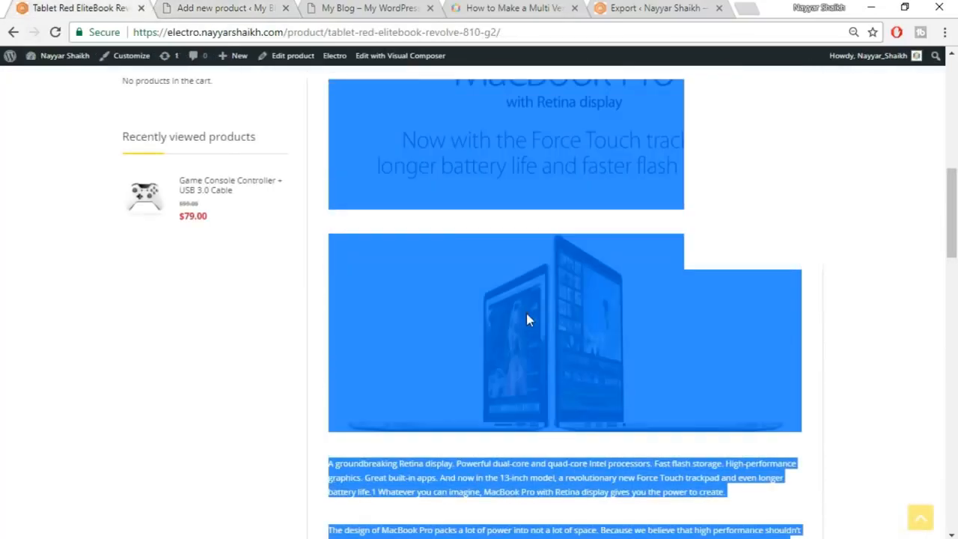
click(527, 313)
scroll(526, 313, up, 10)
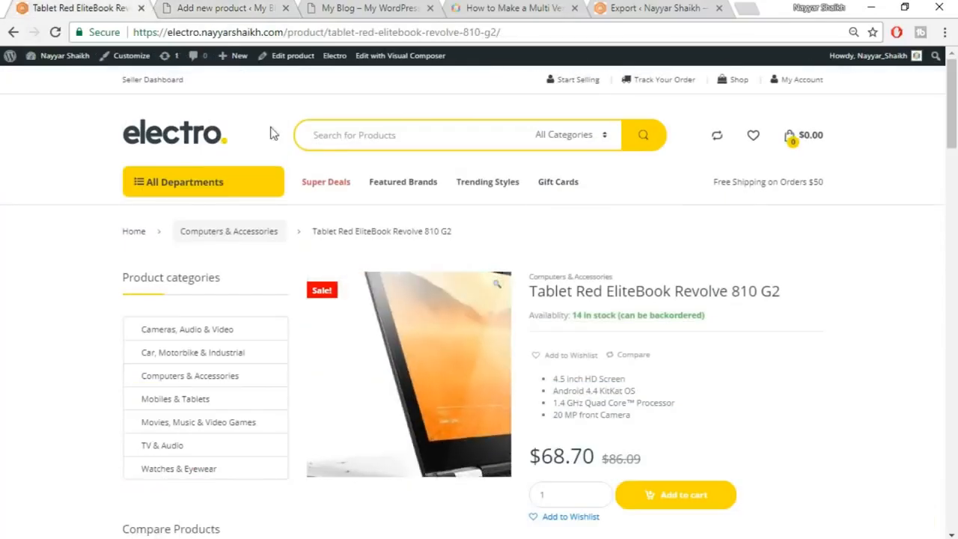
key(ctrl+Tab)
click(800, 438)
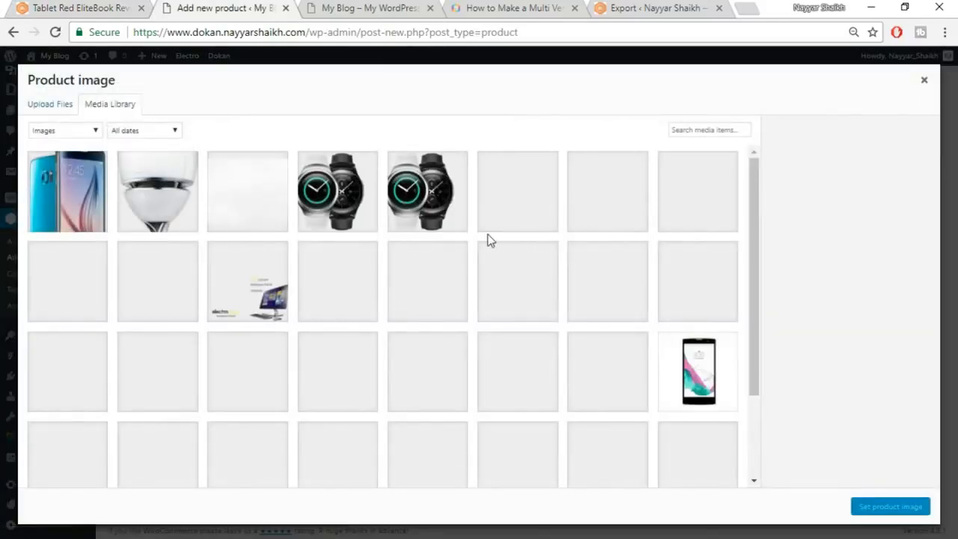
click(436, 382)
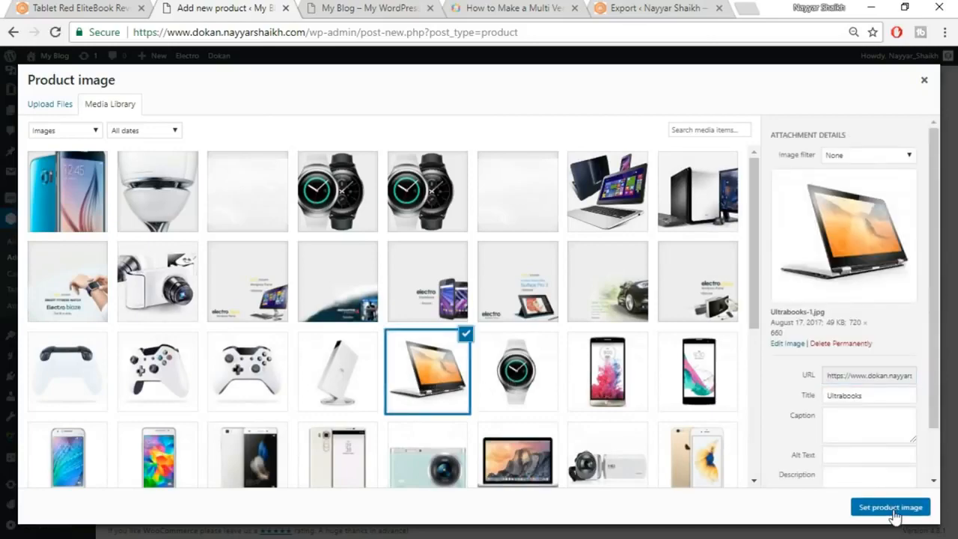
click(892, 508)
scroll(941, 466, down, 5)
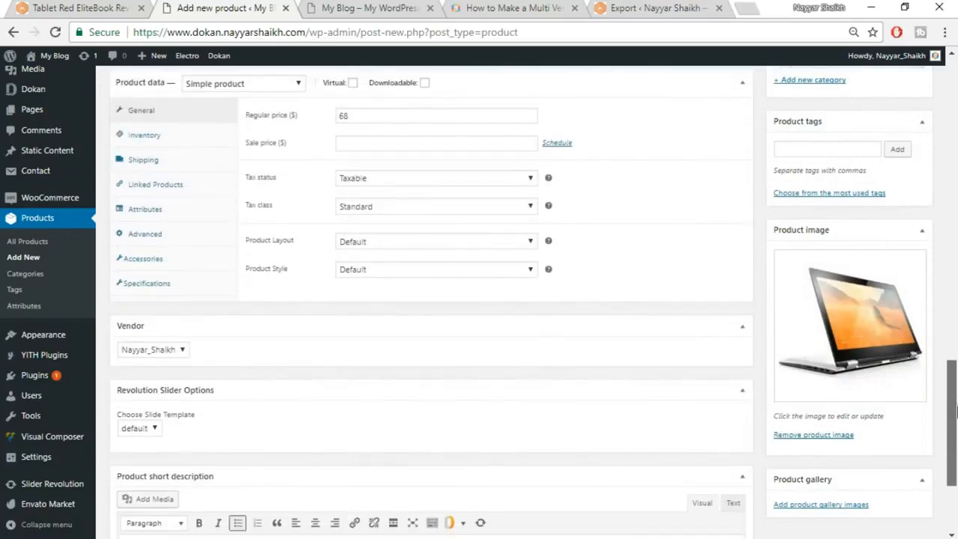
scroll(375, 229, up, 1)
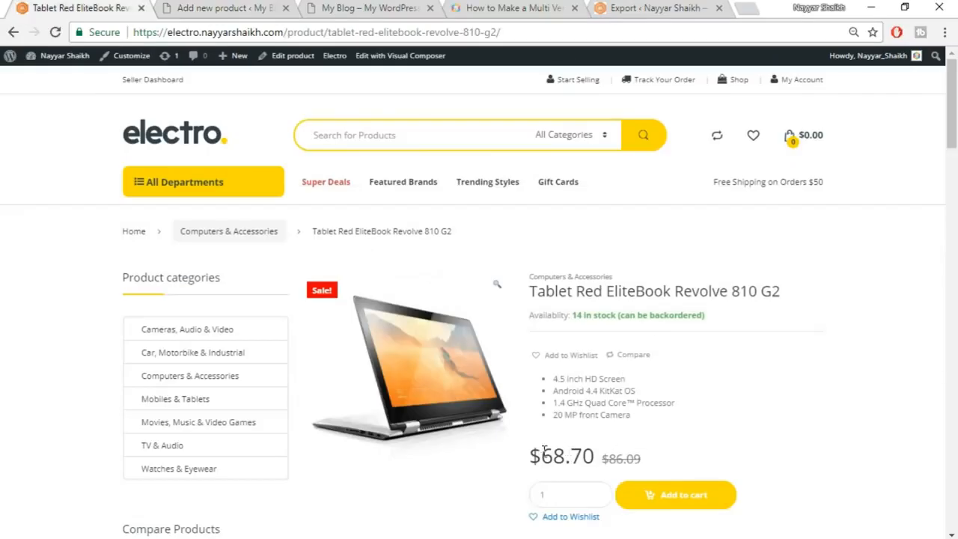
Change the regular price from 68 to 86 and set the tax class to GST
click(201, 8)
click(382, 225)
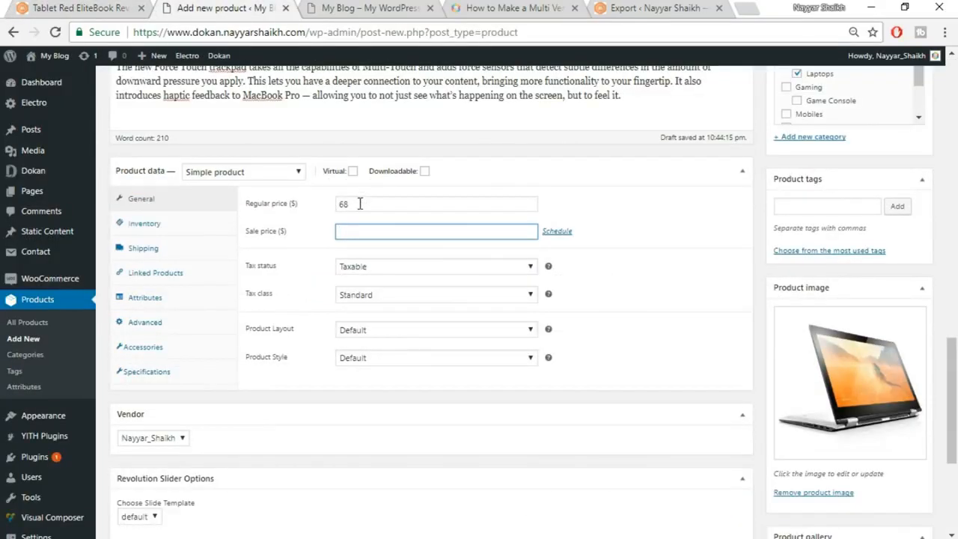
drag(360, 208, 321, 210)
key(BackSpace)
click(386, 234)
click(380, 204)
text(86)
click(620, 309)
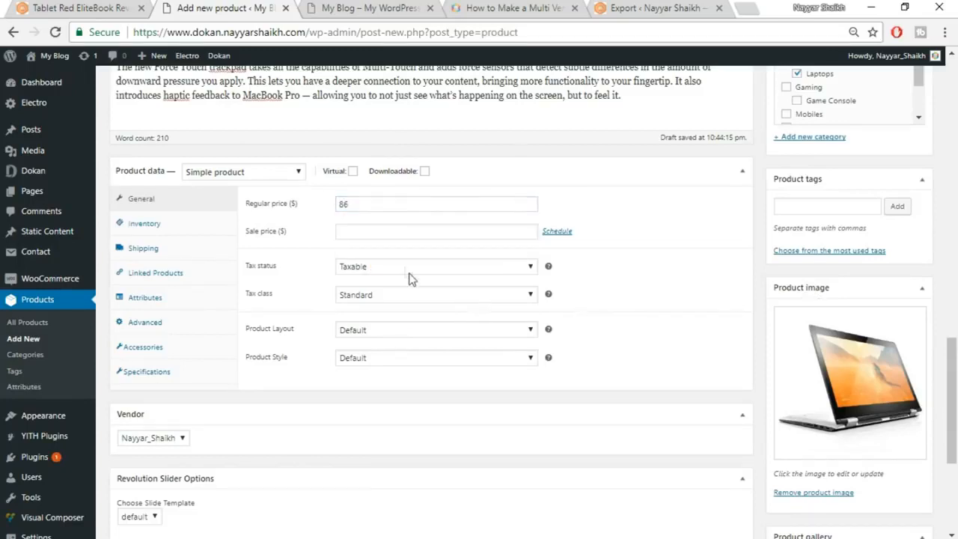
click(399, 296)
click(381, 345)
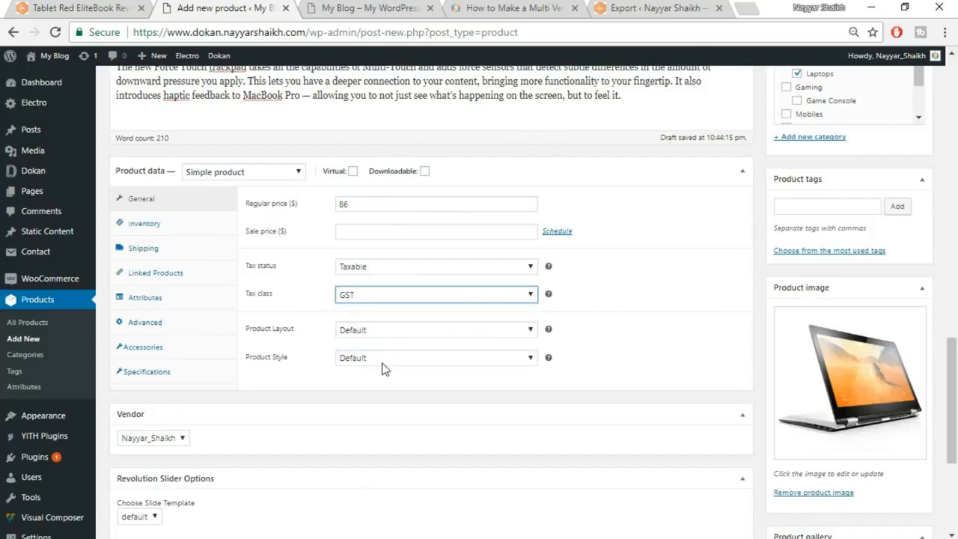
Check the Inventory SKU and keep the shipping class at No shipping class
click(168, 227)
click(359, 201)
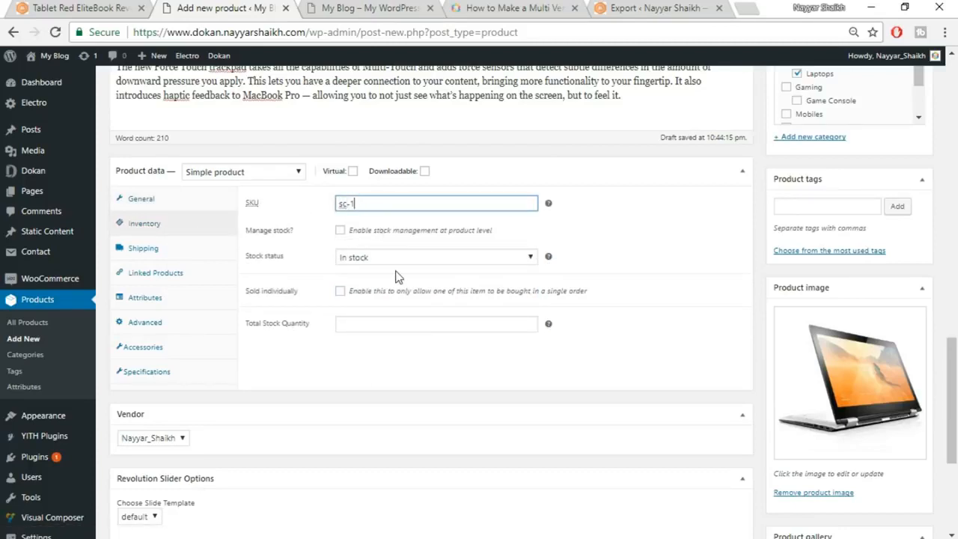
click(182, 251)
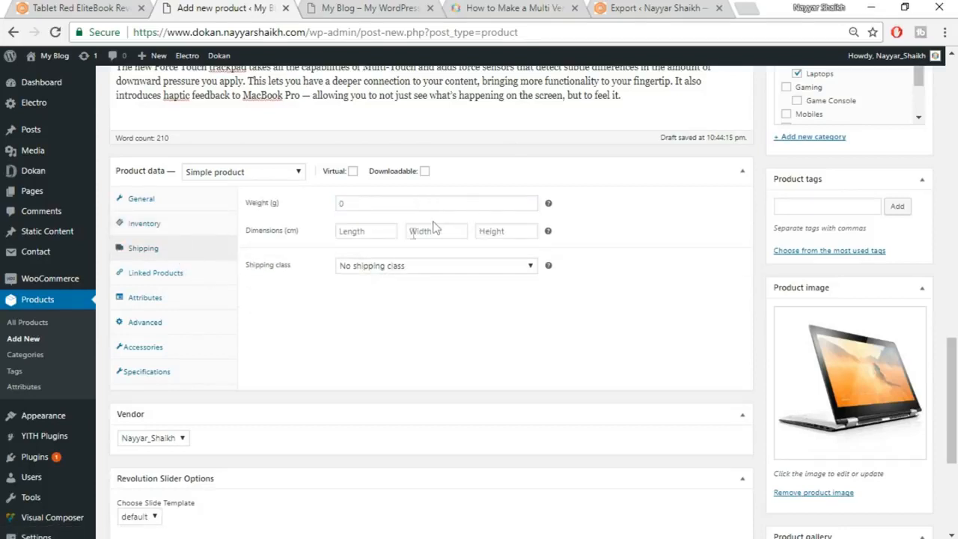
click(413, 267)
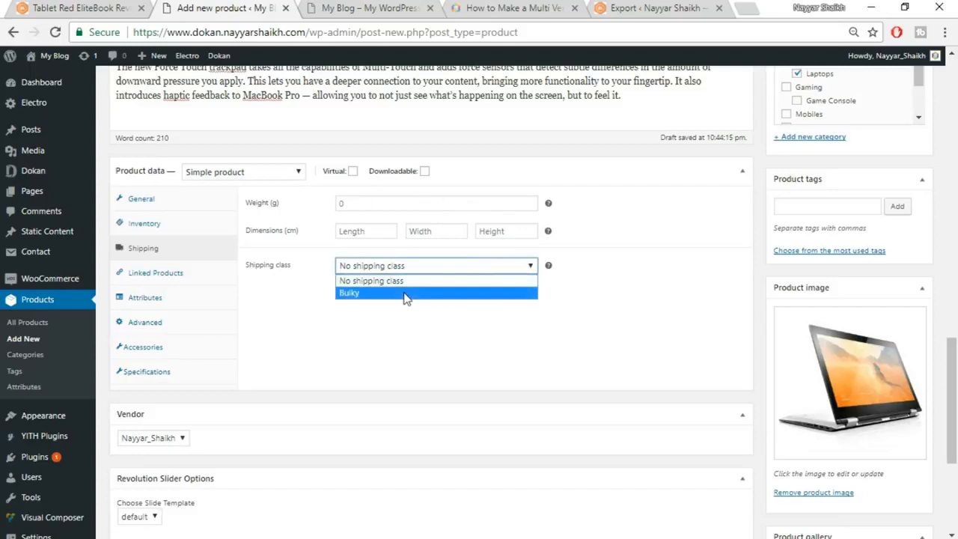
click(399, 283)
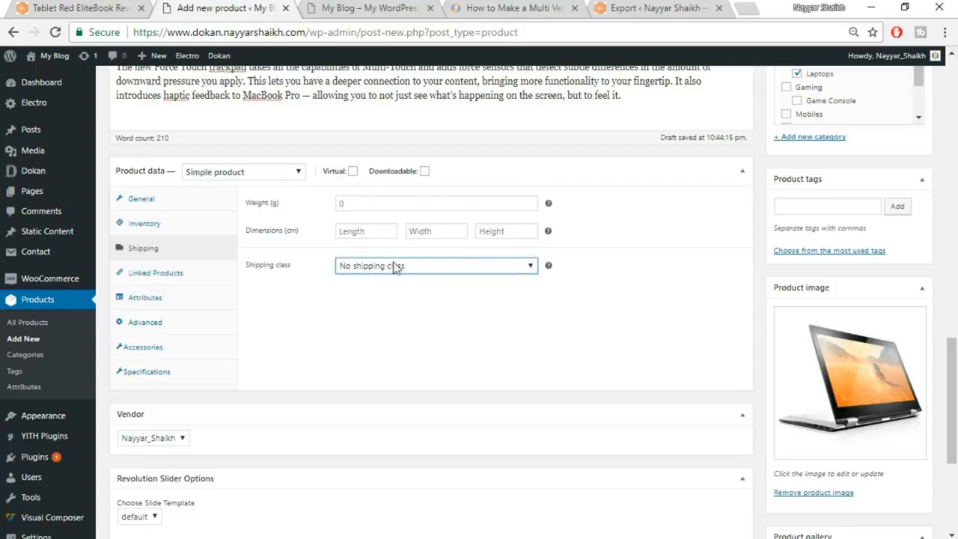
click(379, 269)
click(379, 332)
Look through Linked Products, Attributes and Accessories without adding anything
click(186, 279)
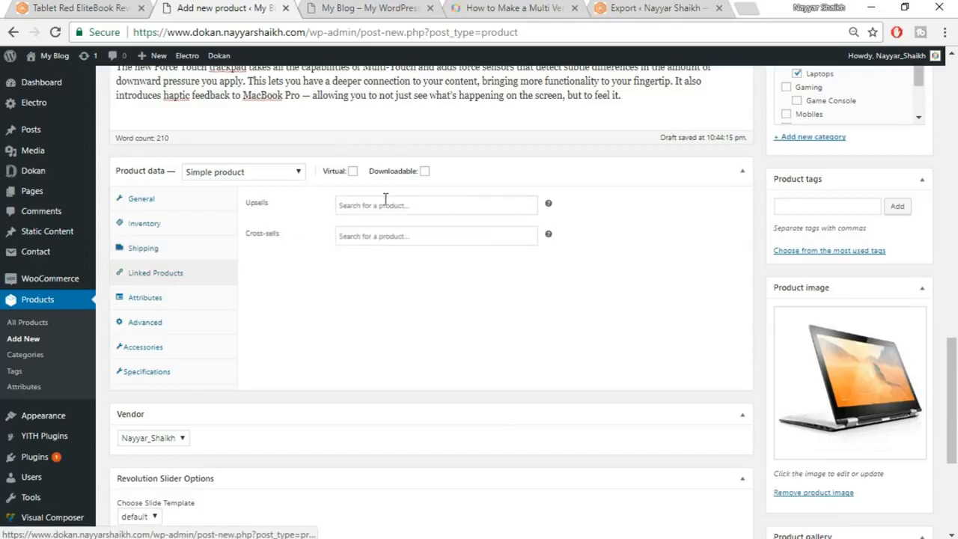
click(179, 298)
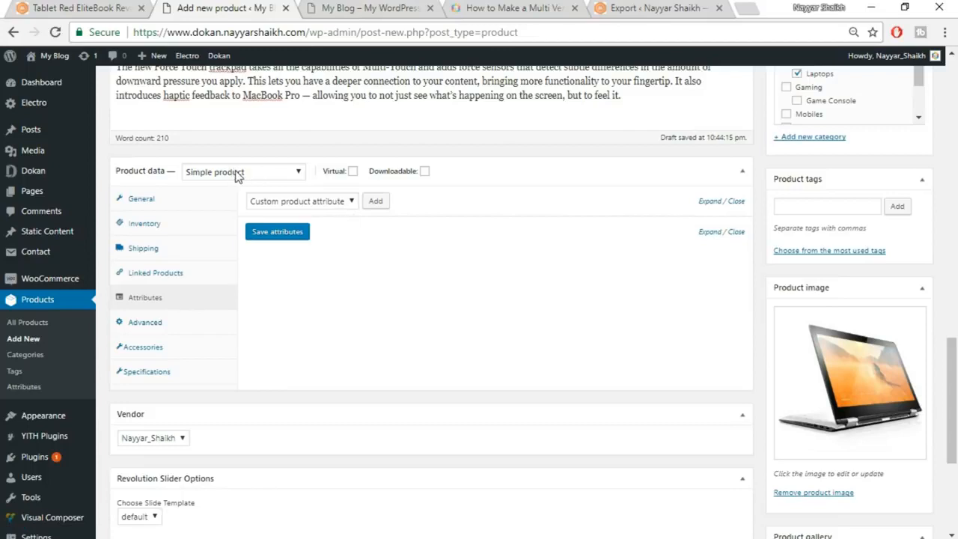
click(304, 202)
click(535, 212)
click(164, 348)
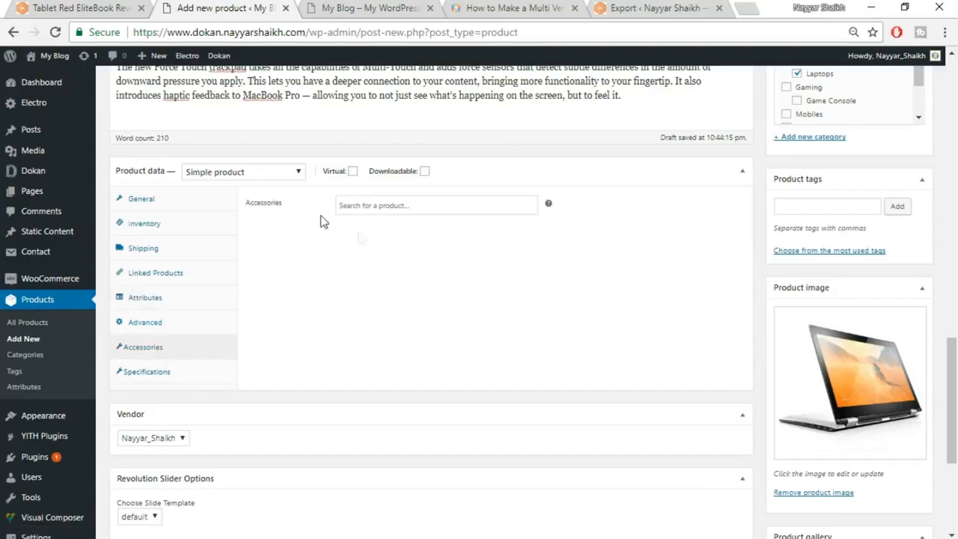
click(378, 206)
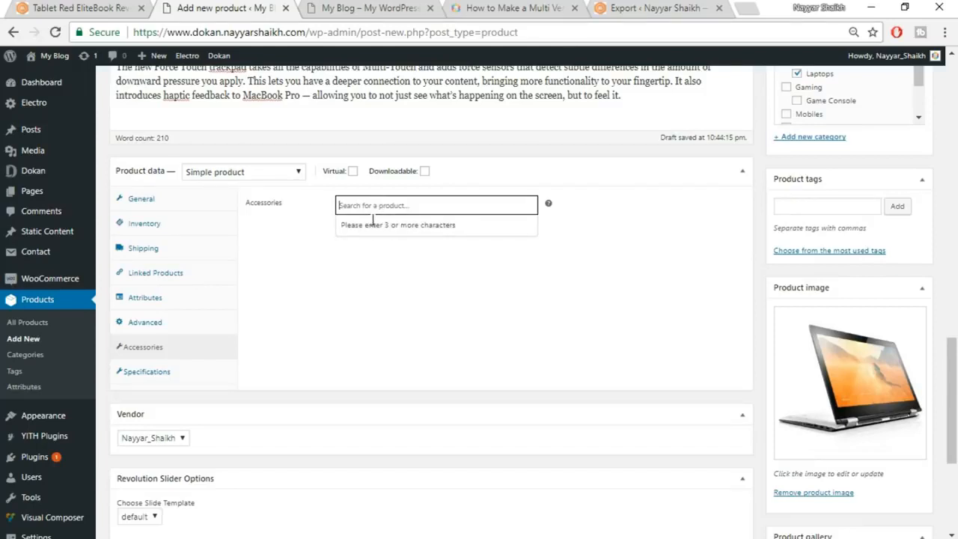
click(387, 277)
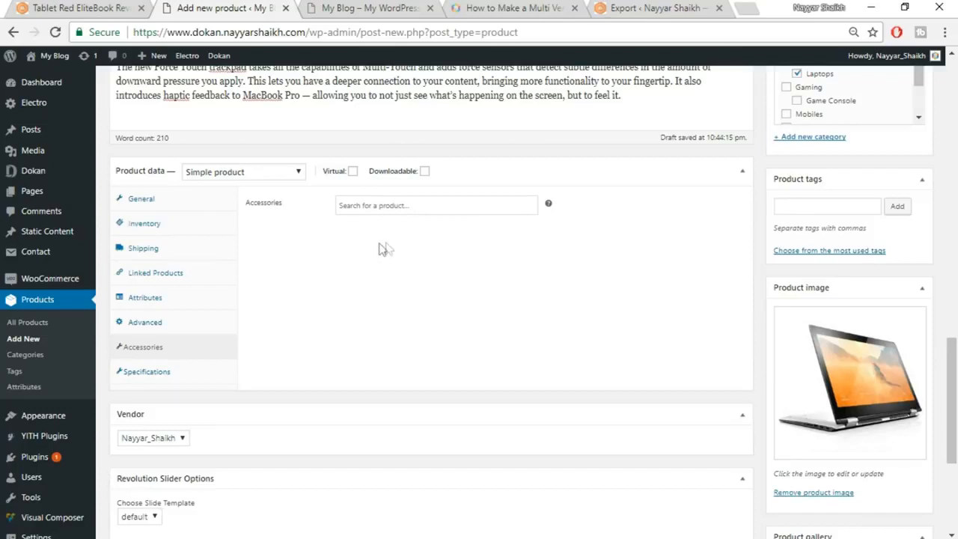
Look over the demo product page, then show the new product's Specifications editor
click(81, 6)
scroll(669, 283, down, 10)
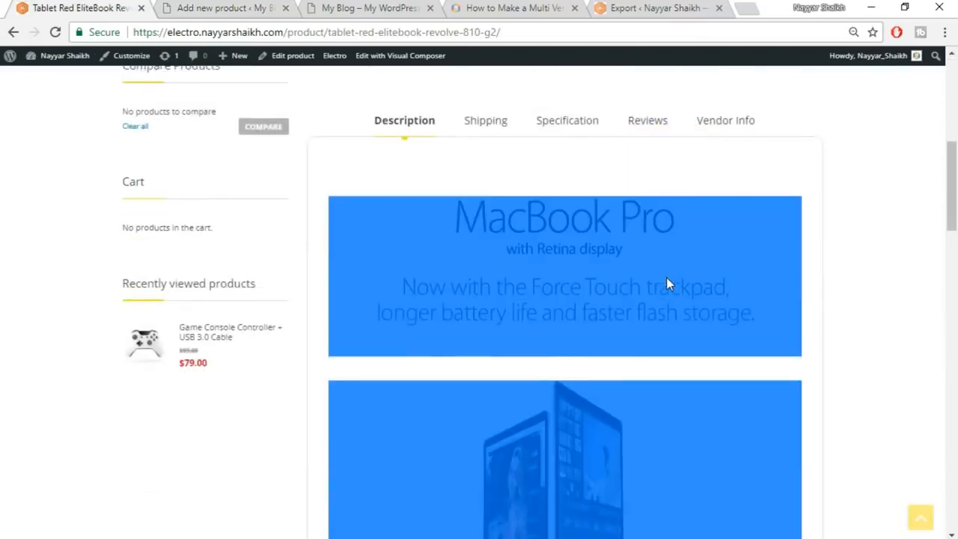
scroll(671, 292, down, 2)
scroll(824, 295, up, 10)
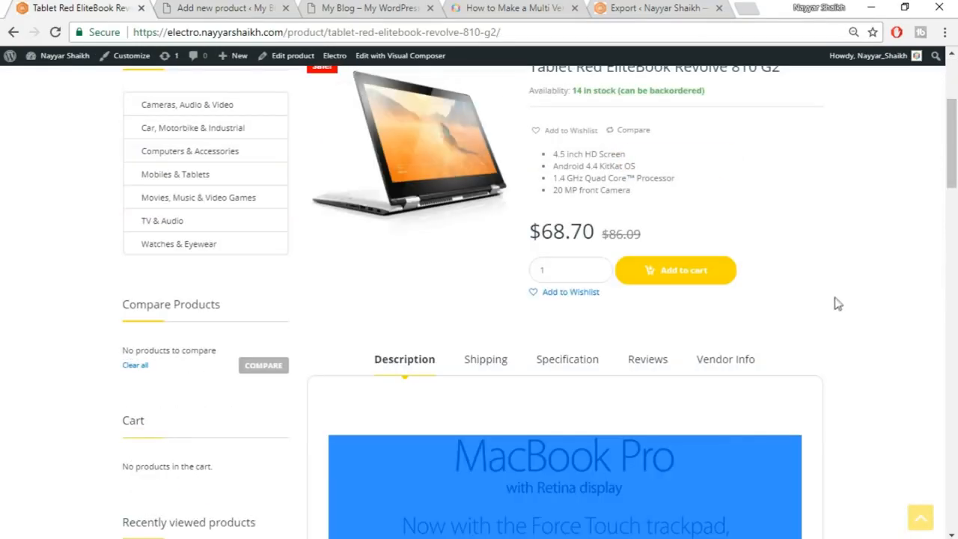
click(836, 304)
scroll(468, 401, down, 3)
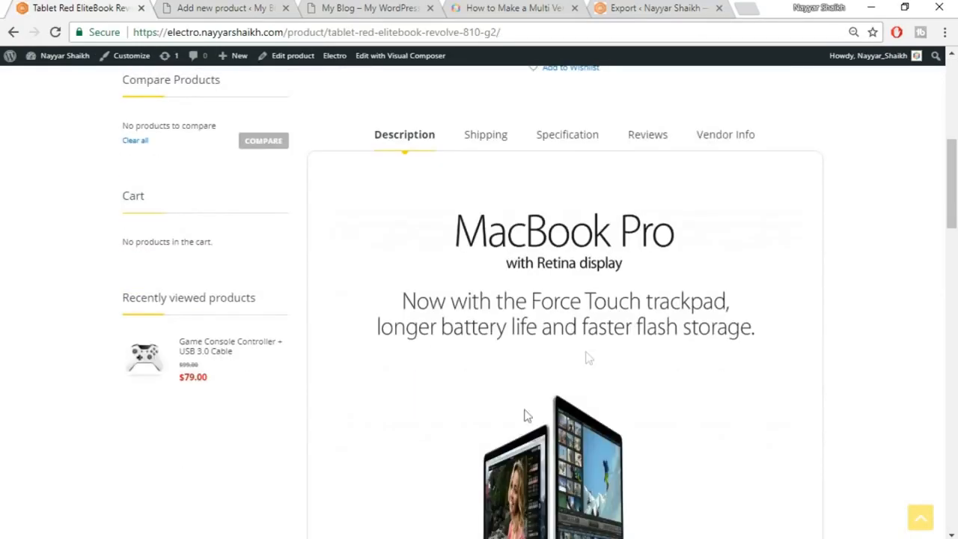
click(206, 6)
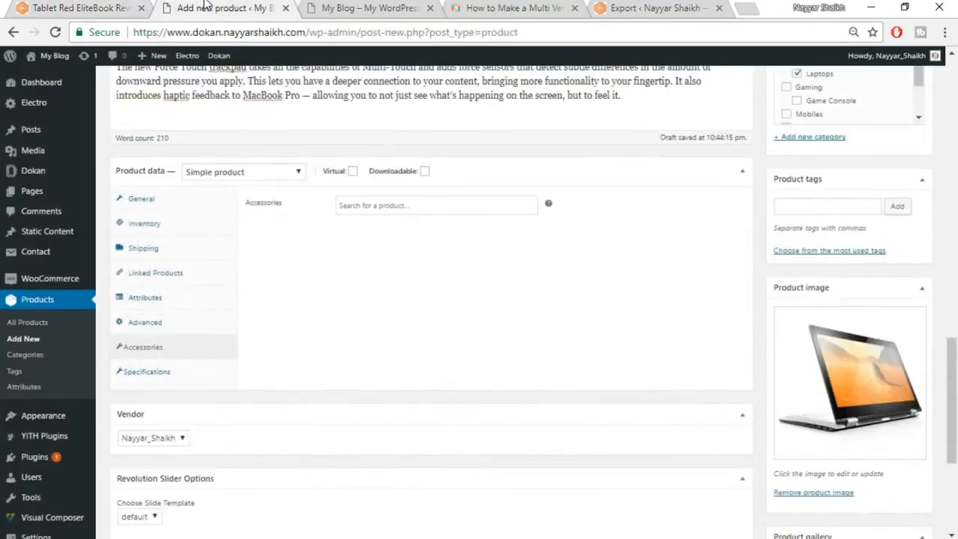
click(186, 379)
Paste the demo's specification table, Brand through Average Battery Life, into Specifications
click(114, 7)
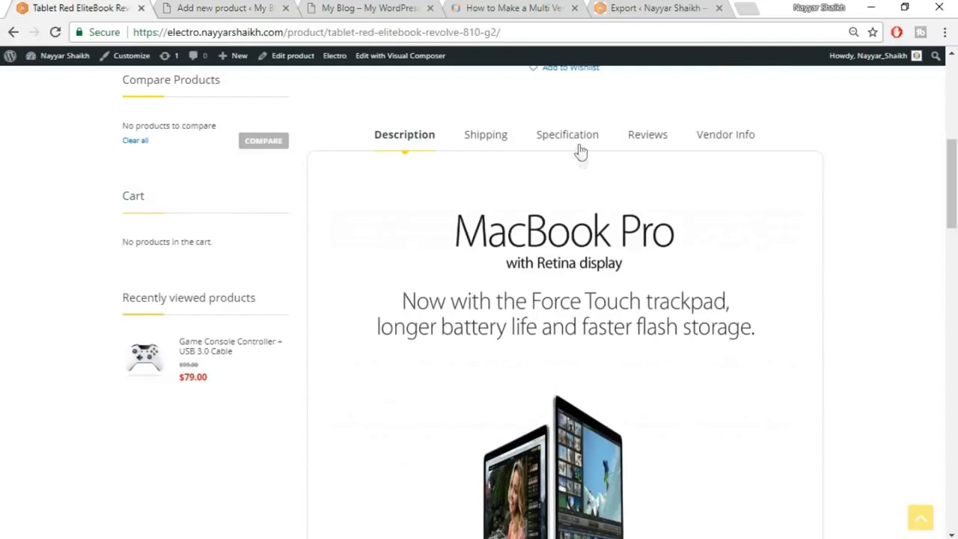
click(577, 146)
drag(343, 178, 525, 320)
scroll(646, 295, up, 4)
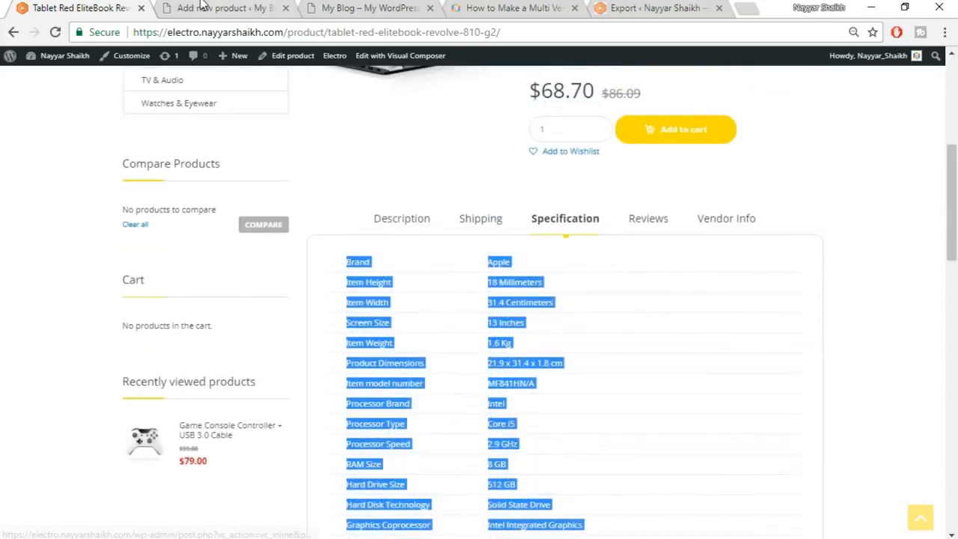
click(204, 7)
text(Graphics Card Description	Integrated Graphics Card Hardware Platform	Mac Operating System	Mac OS Average Battery Life (in hours)	9)
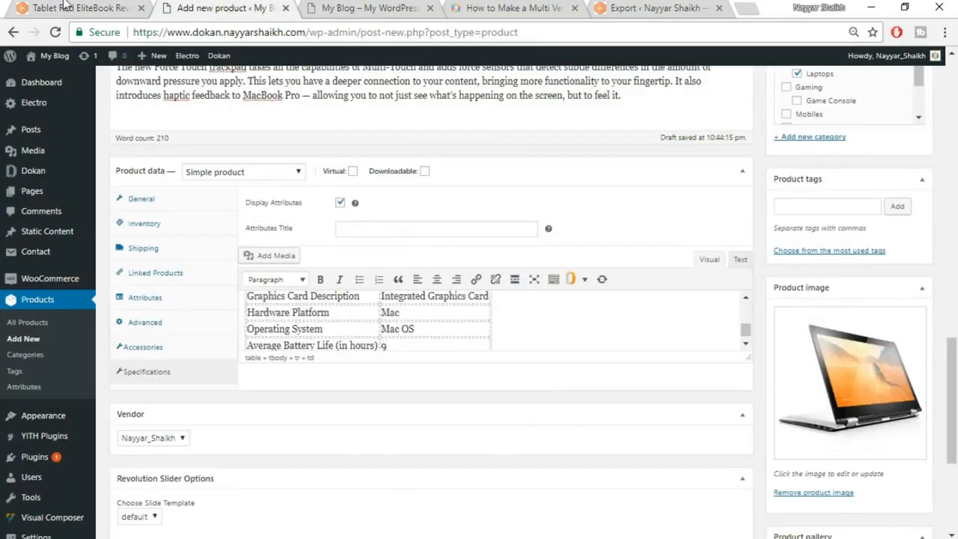
Compare the pasted specifications against the demo product's table
key(ctrl+shift+Tab)
click(868, 243)
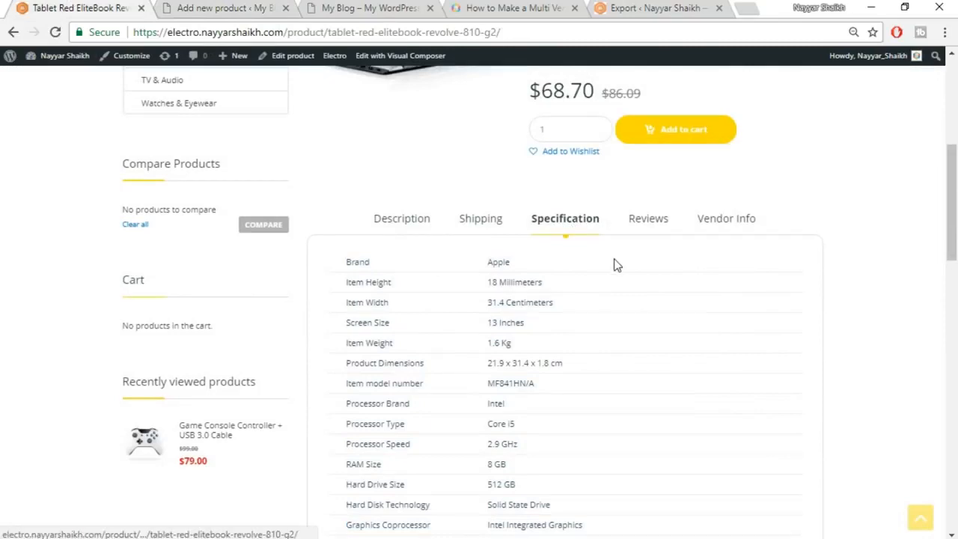
scroll(445, 409, down, 1)
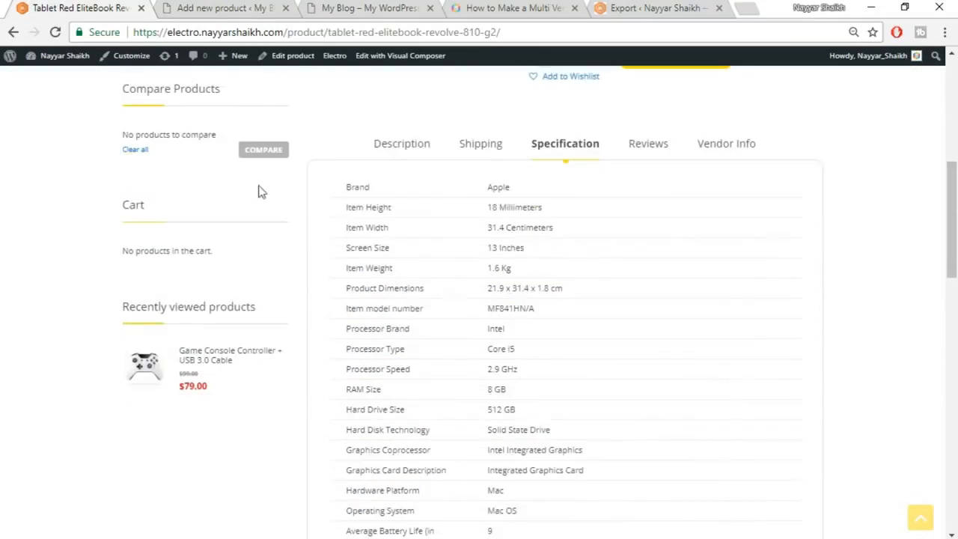
click(213, 7)
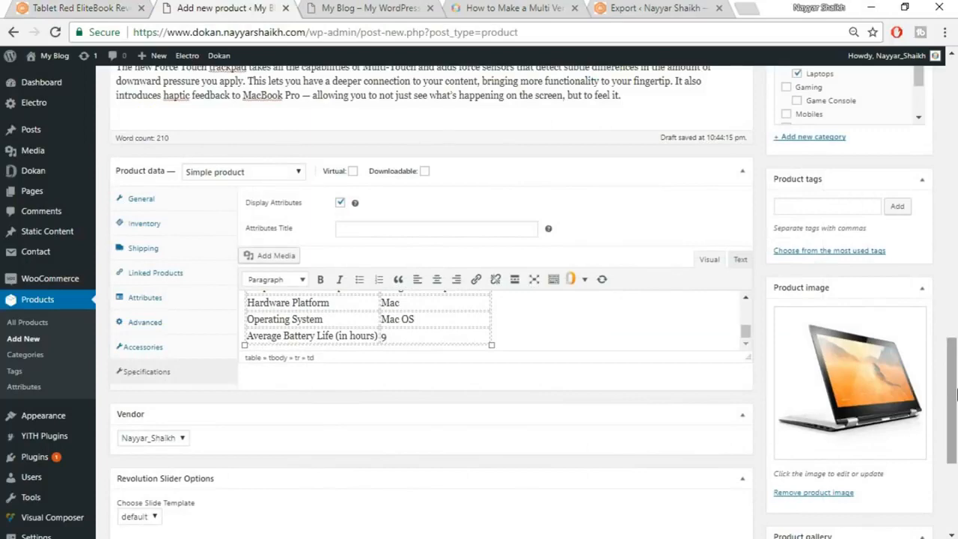
scroll(876, 434, down, 3)
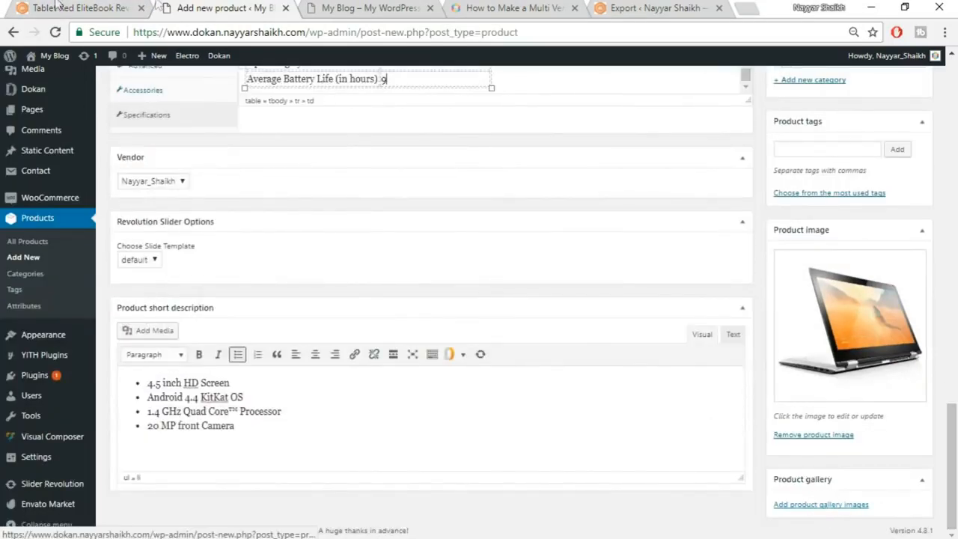
click(60, 8)
scroll(382, 247, up, 1)
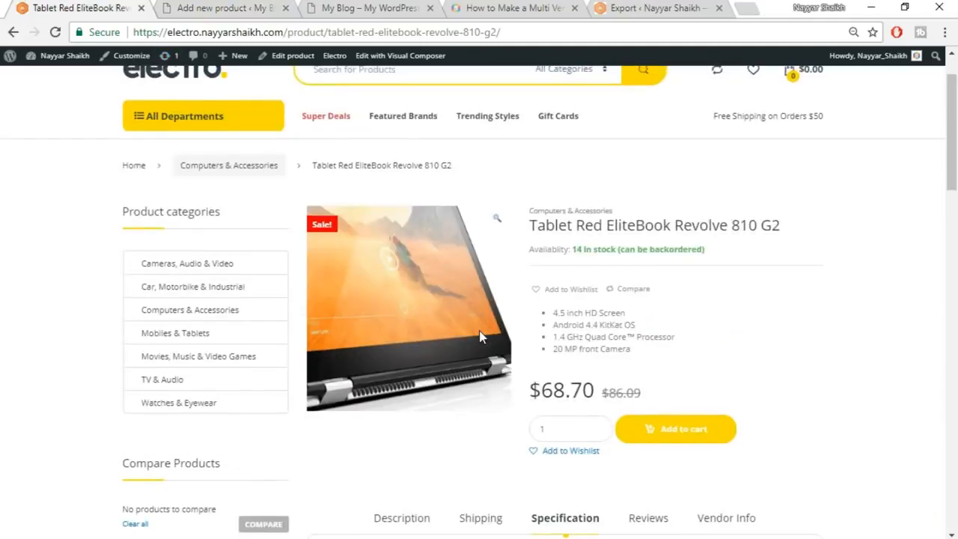
scroll(479, 341, down, 1)
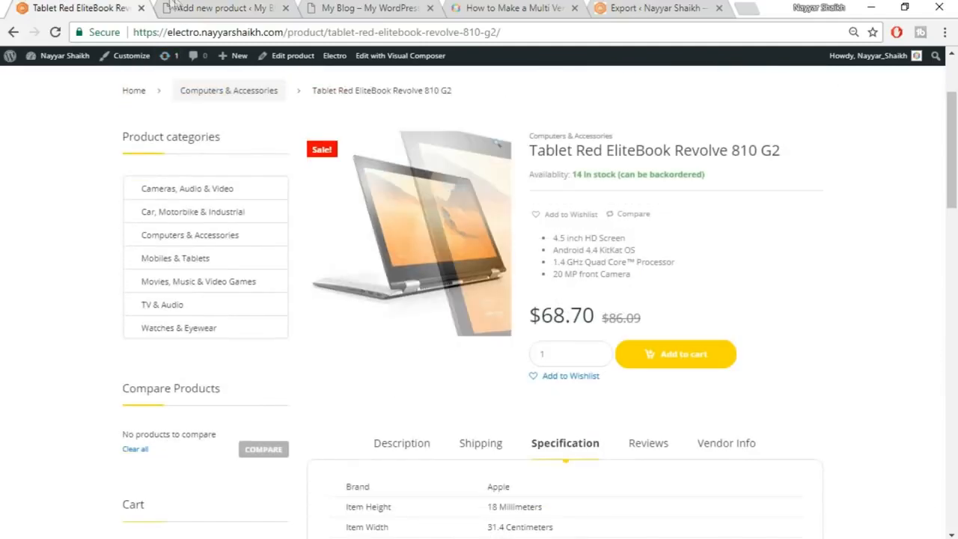
click(172, 8)
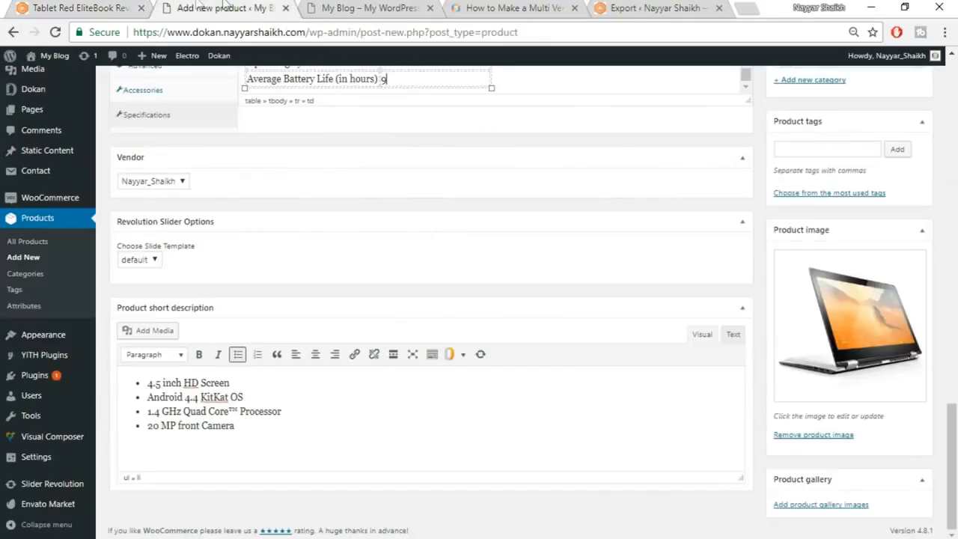
scroll(955, 323, up, 3)
scroll(955, 323, up, 5)
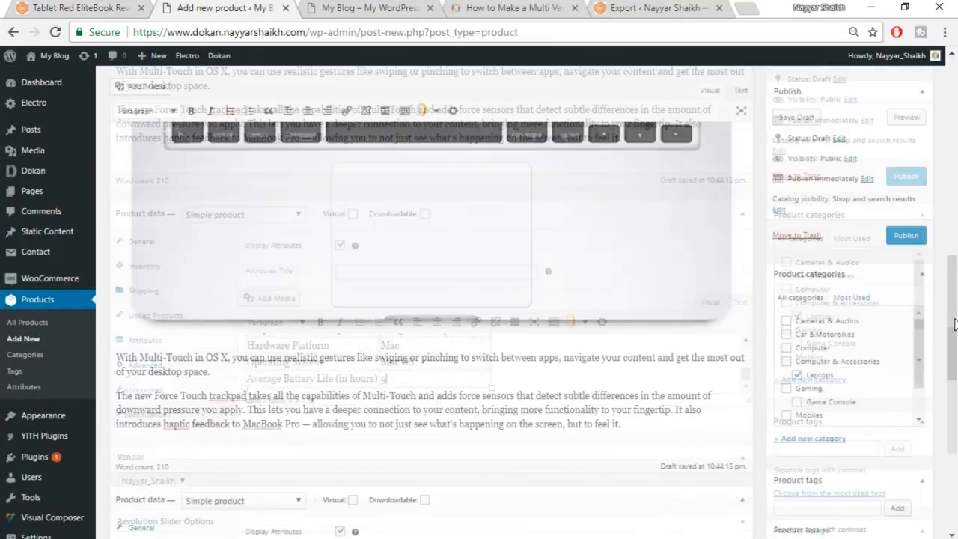
scroll(953, 321, up, 5)
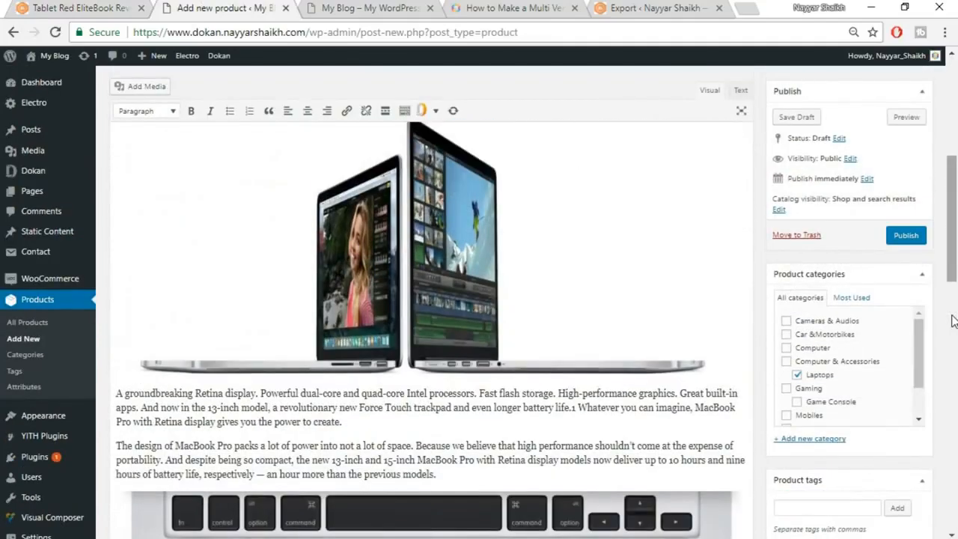
scroll(953, 321, up, 2)
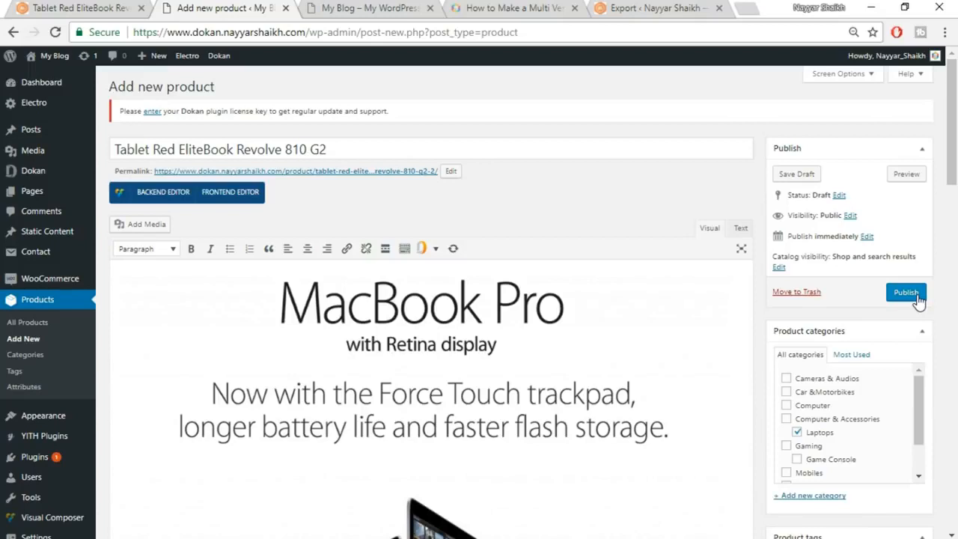
Publish the Tablet Red EliteBook Revolve 810 G2 product and open the store homepage
click(908, 293)
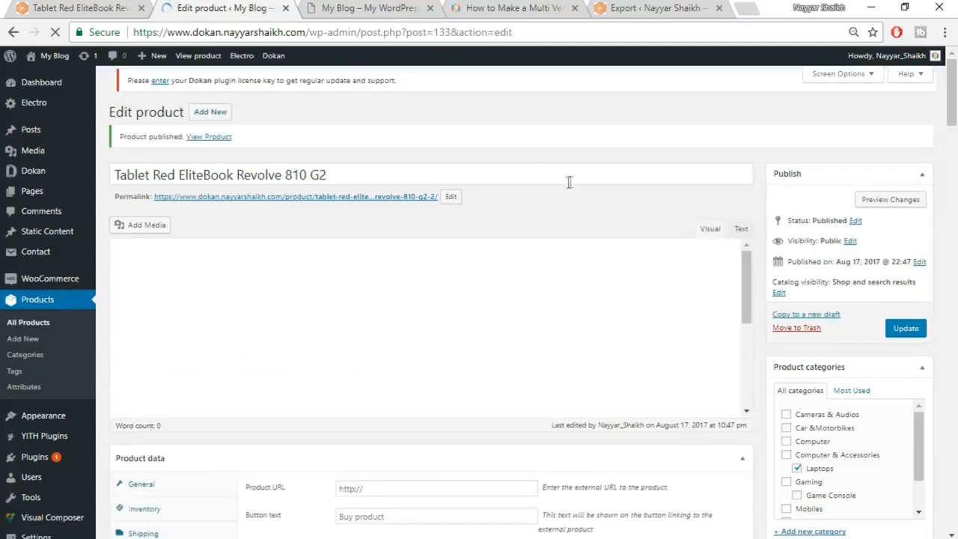
click(113, 8)
scroll(175, 135, up, 2)
click(185, 153)
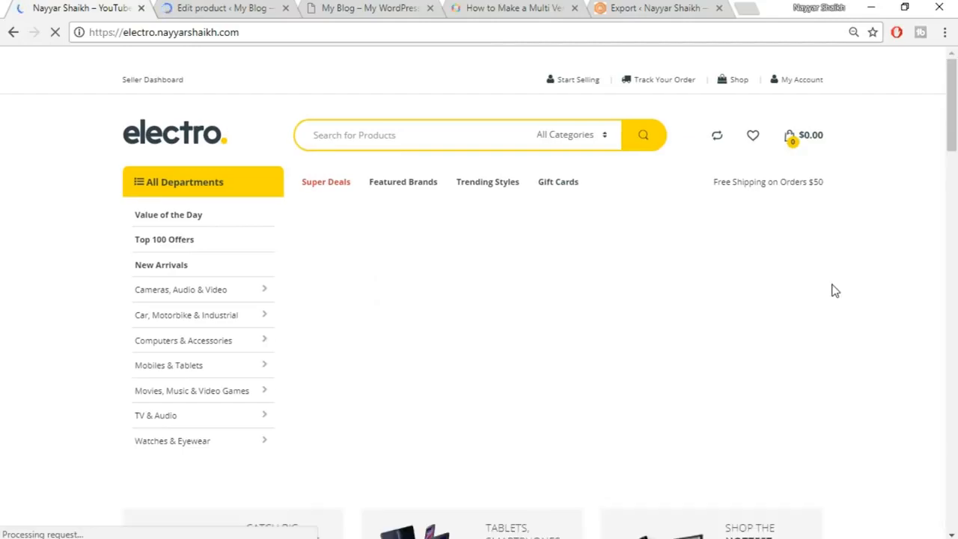
Scroll through the storefront homepage to check the new product
scroll(834, 289, down, 5)
scroll(835, 291, down, 3)
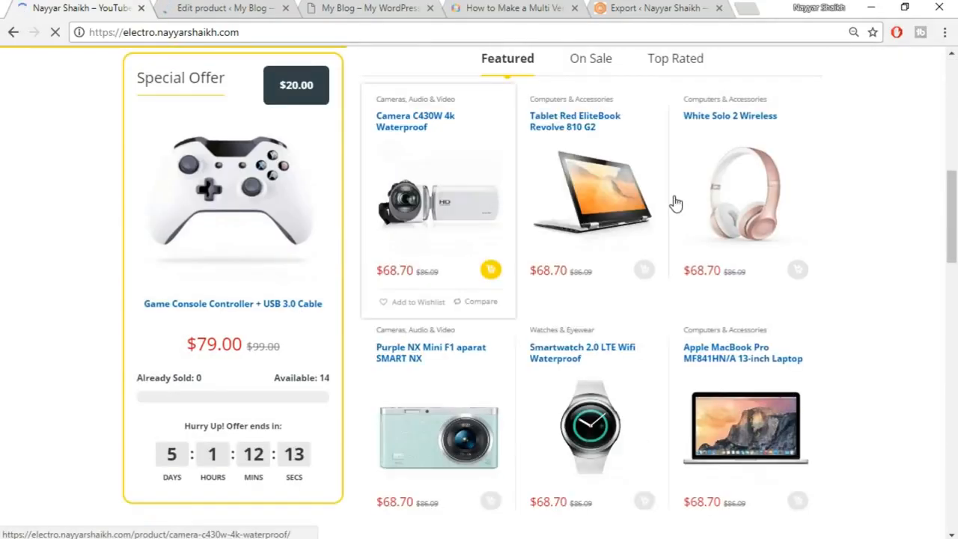
scroll(804, 315, down, 8)
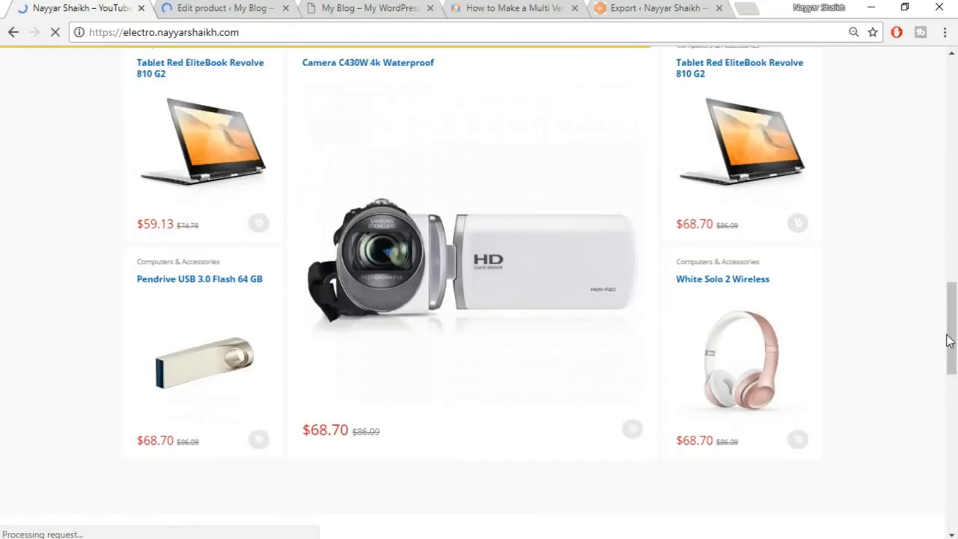
scroll(955, 374, down, 2)
drag(956, 422, 956, 515)
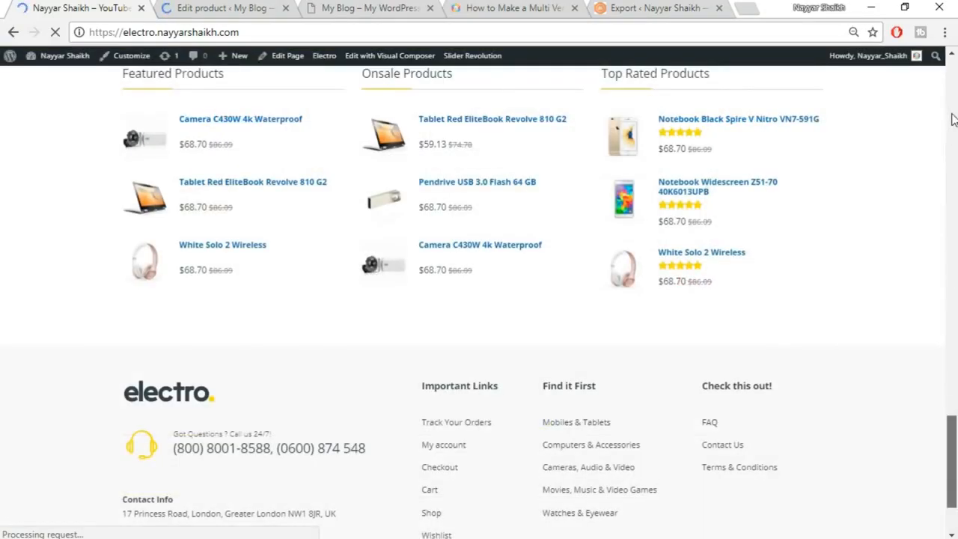
scroll(936, 160, up, 4)
scroll(933, 250, up, 5)
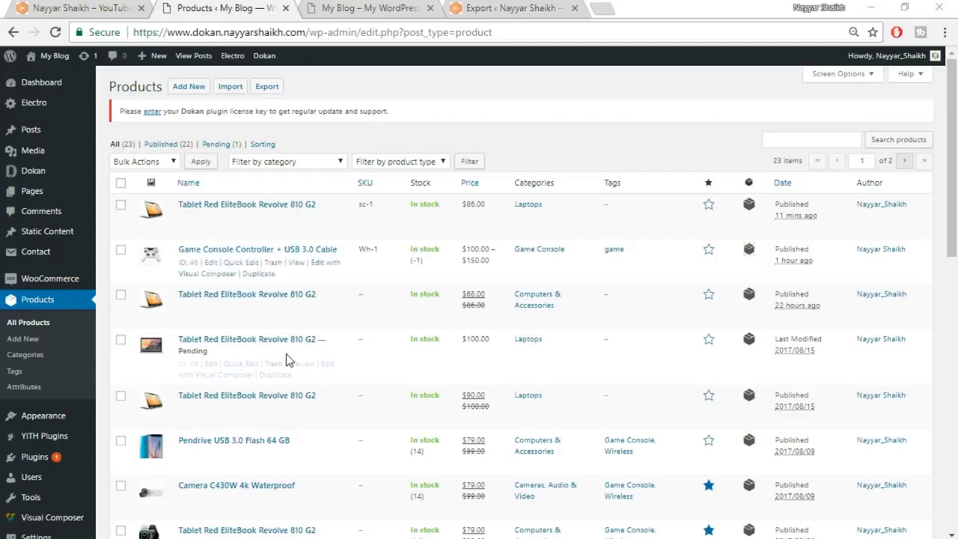
scroll(286, 359, down, 3)
scroll(287, 397, down, 2)
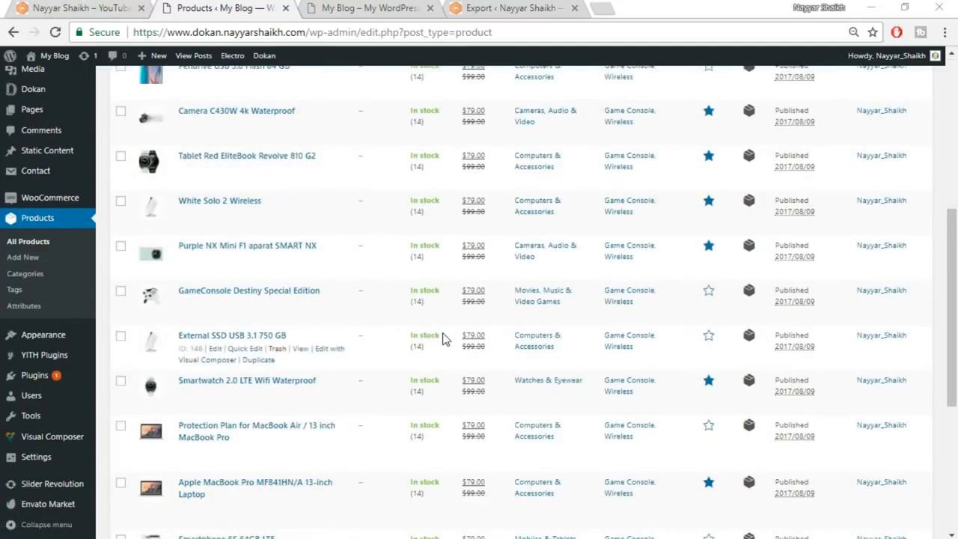
scroll(443, 335, up, 5)
click(99, 8)
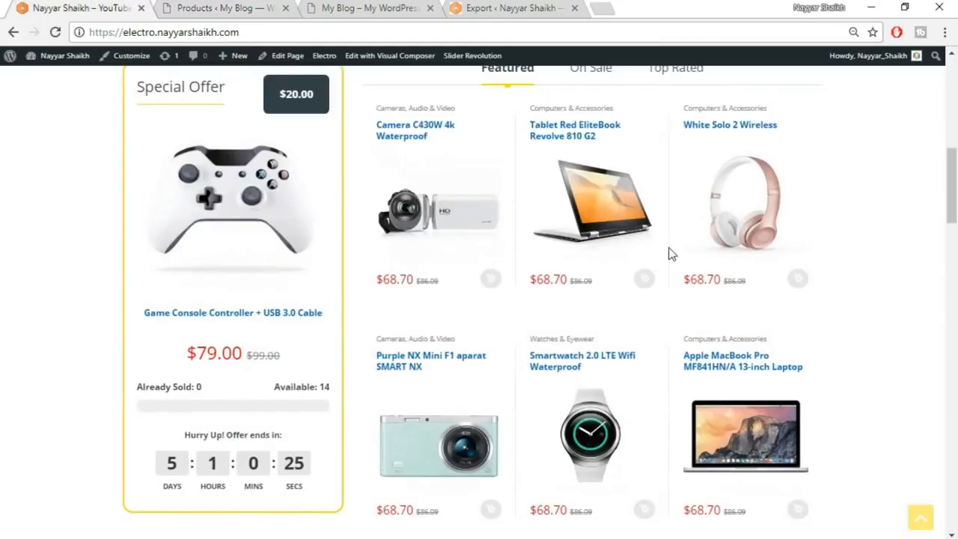
scroll(791, 278, up, 1)
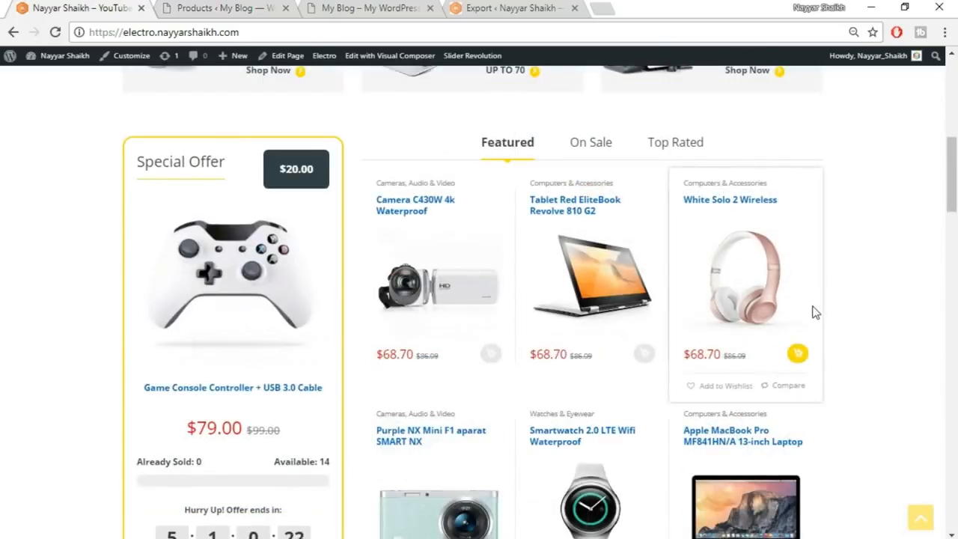
scroll(816, 313, down, 1)
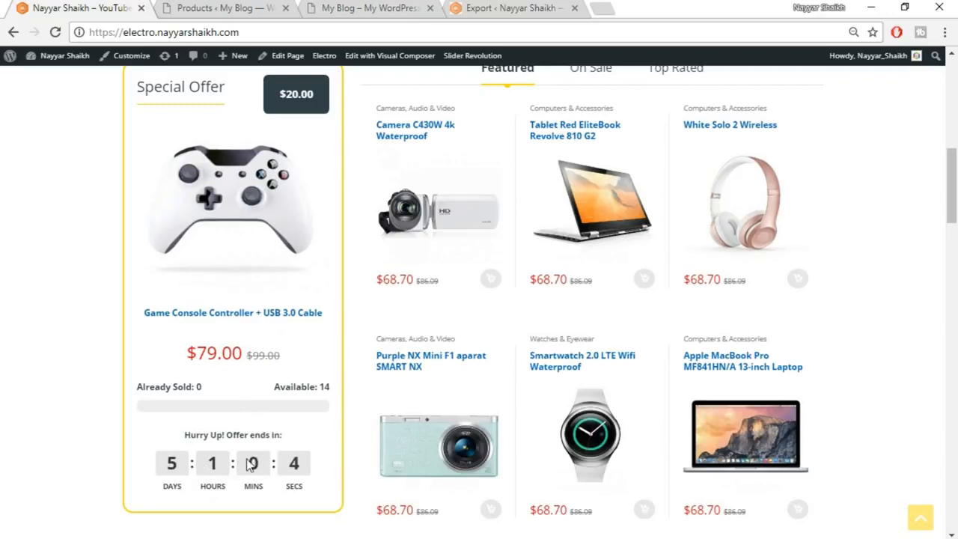
click(232, 6)
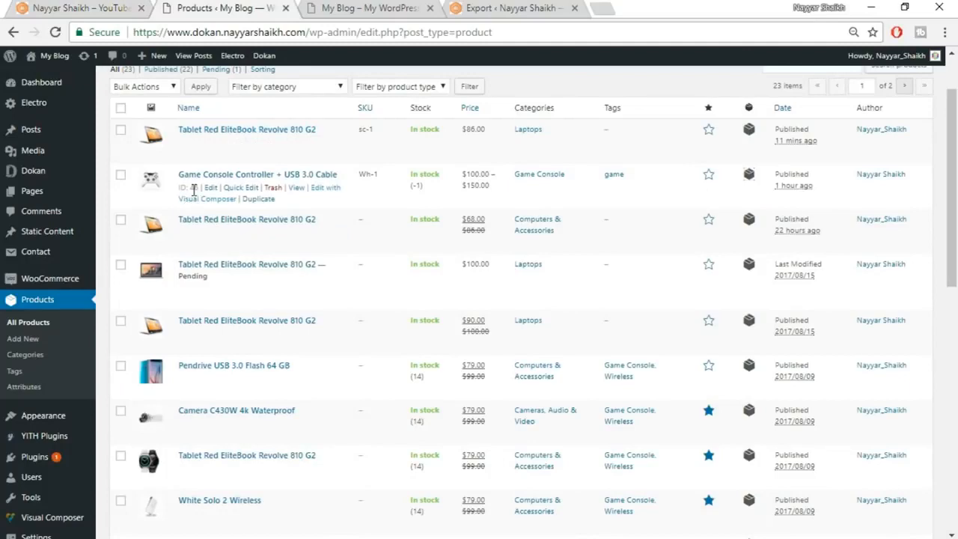
Schedule the Game Console Controller sale from 2017-08-17 to 2017-08-25
click(212, 188)
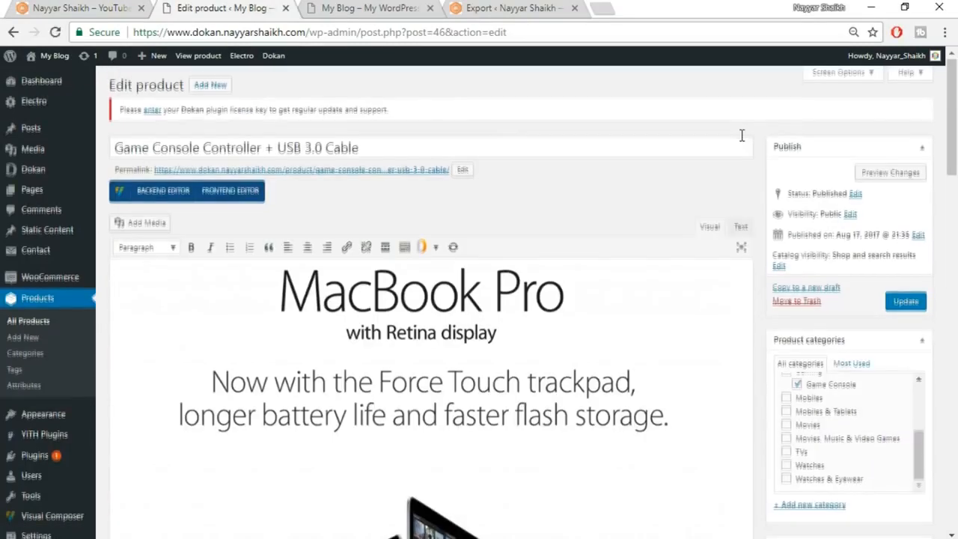
scroll(743, 138, down, 8)
scroll(742, 136, down, 5)
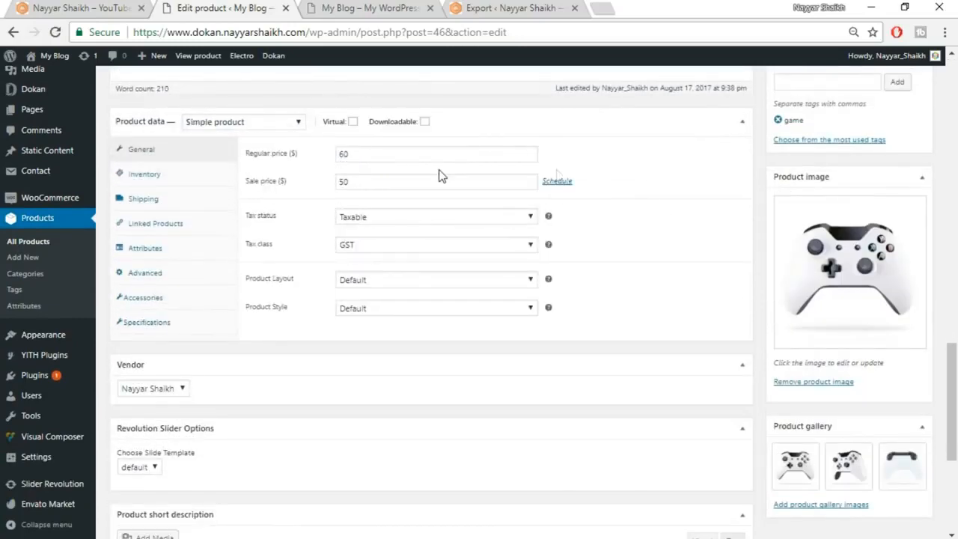
click(555, 182)
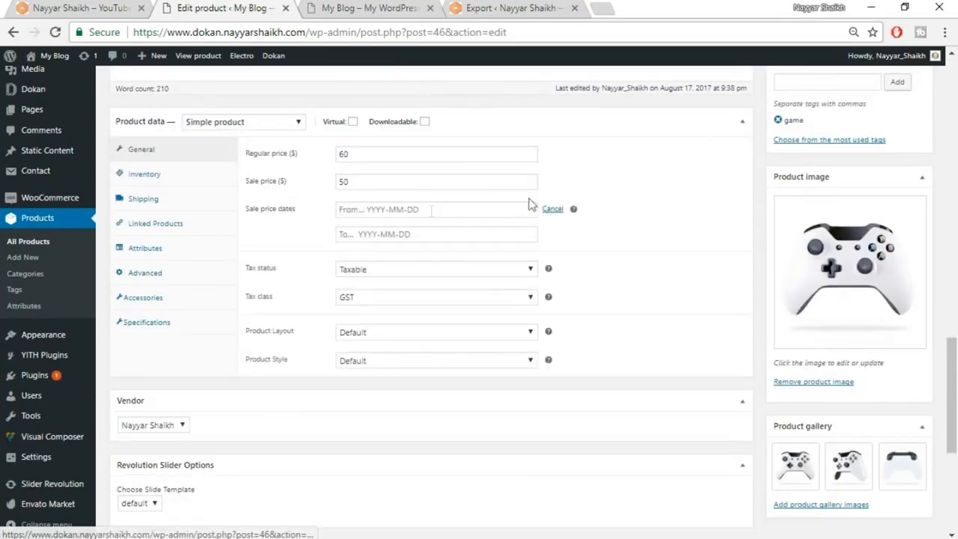
click(423, 211)
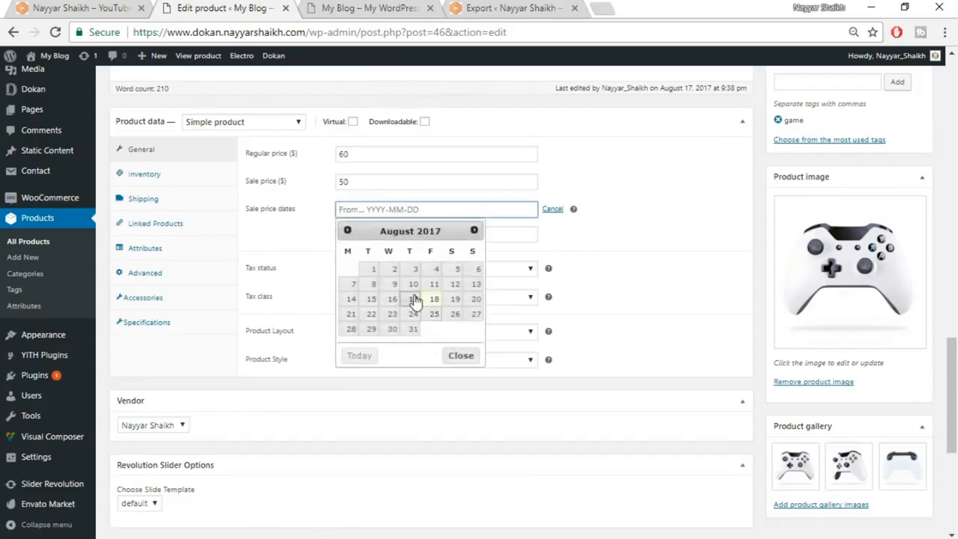
click(410, 298)
click(391, 231)
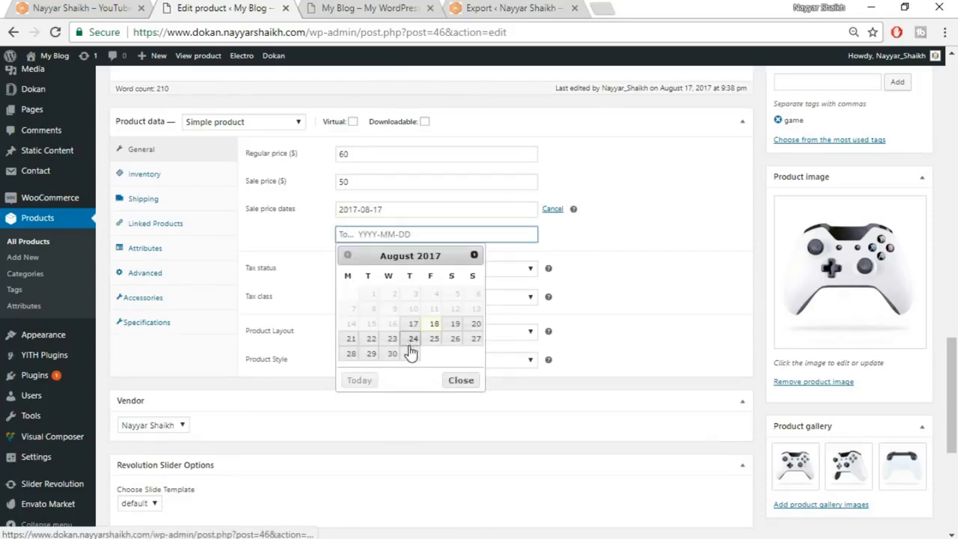
click(434, 340)
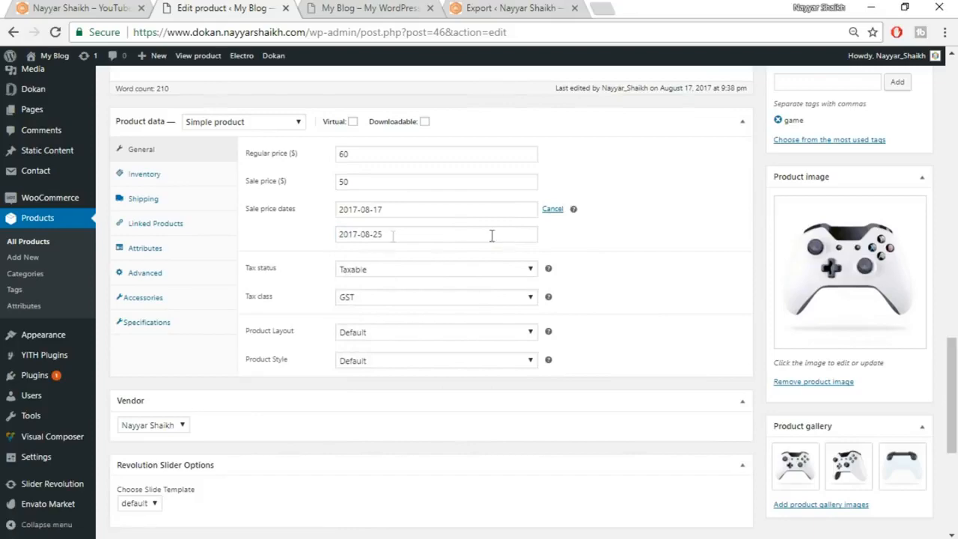
Update the product to save the sale schedule, then go to the storefront
scroll(789, 242, up, 5)
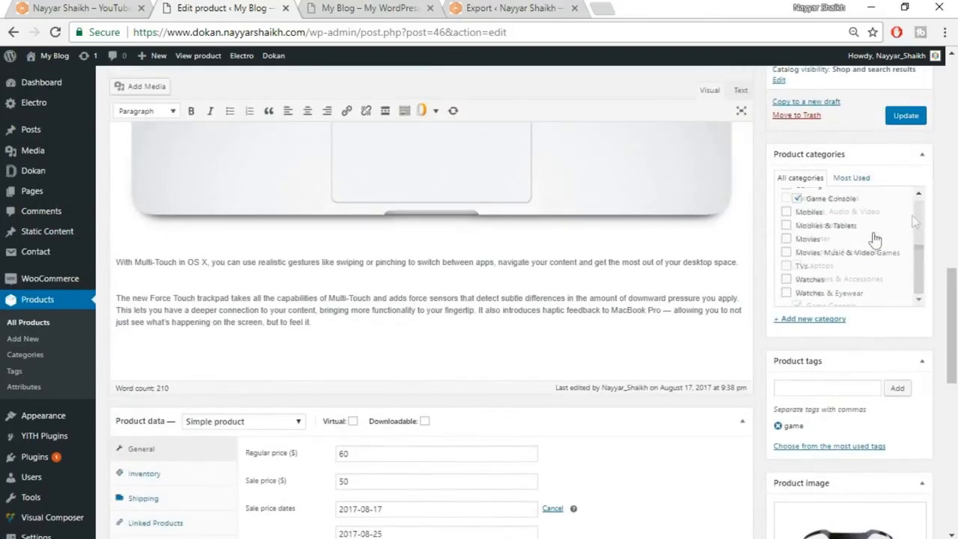
click(921, 122)
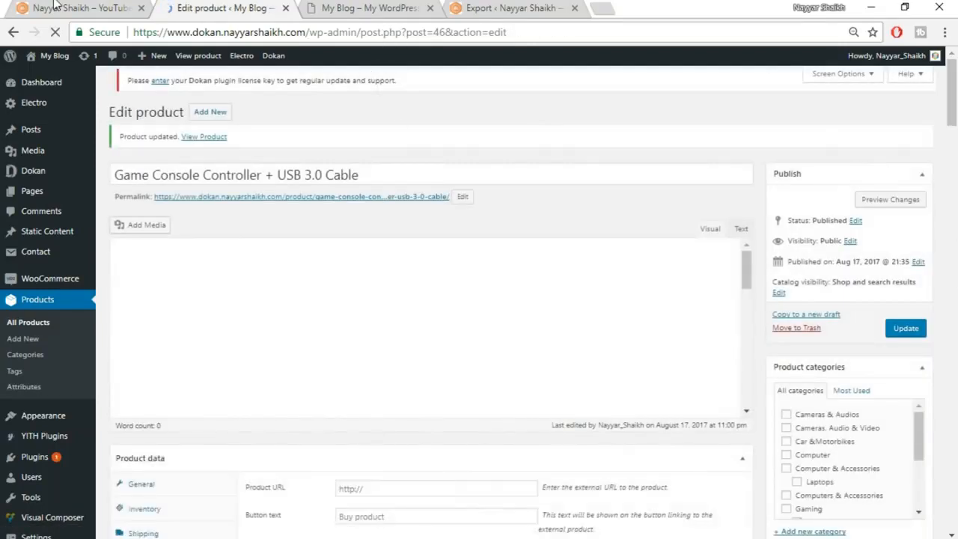
click(55, 6)
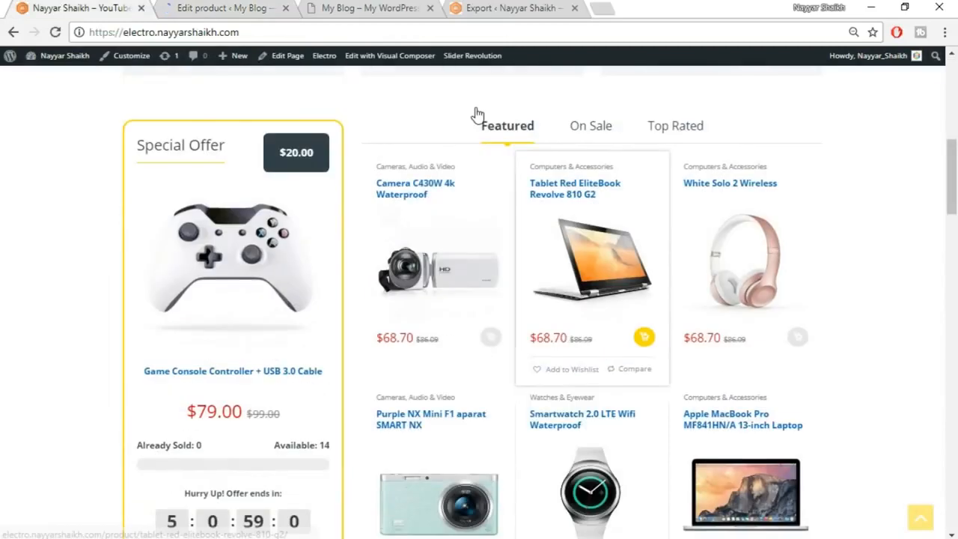
Open the Home Page editor in a new tab from the storefront's Edit Page link
click(388, 6)
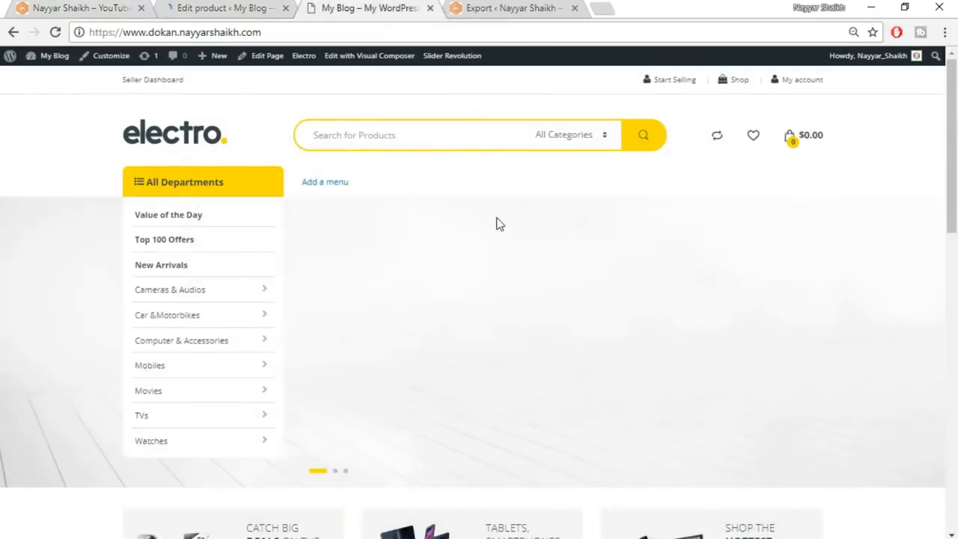
scroll(500, 224, down, 1)
scroll(500, 224, up, 1)
middle_click(263, 63)
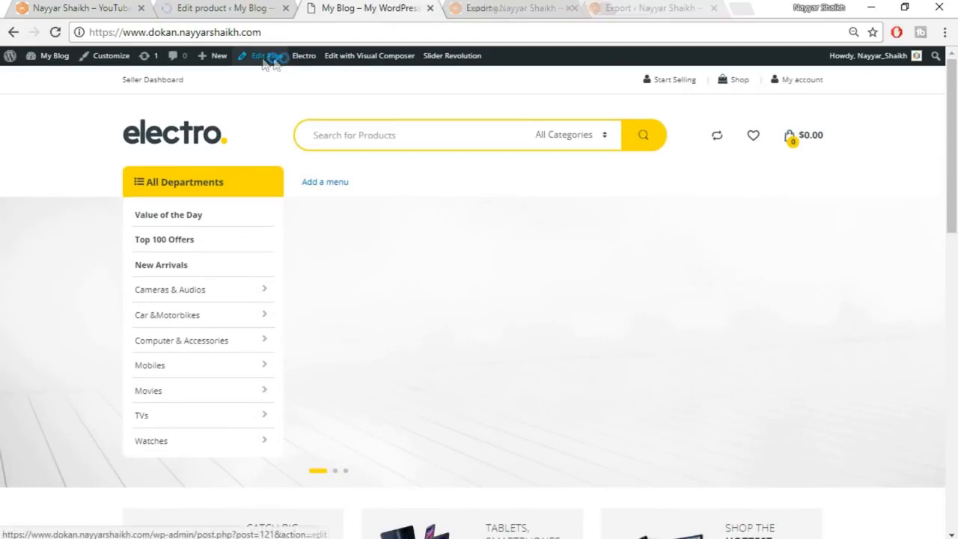
click(552, 11)
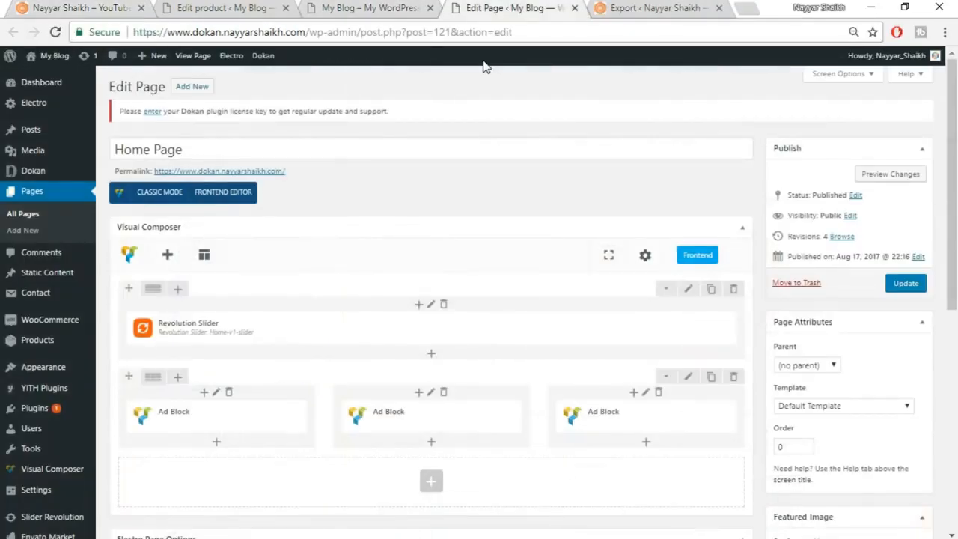
Add an Electro Onsale Product element below the Ad Blocks, searching 'ele'
scroll(474, 385, down, 3)
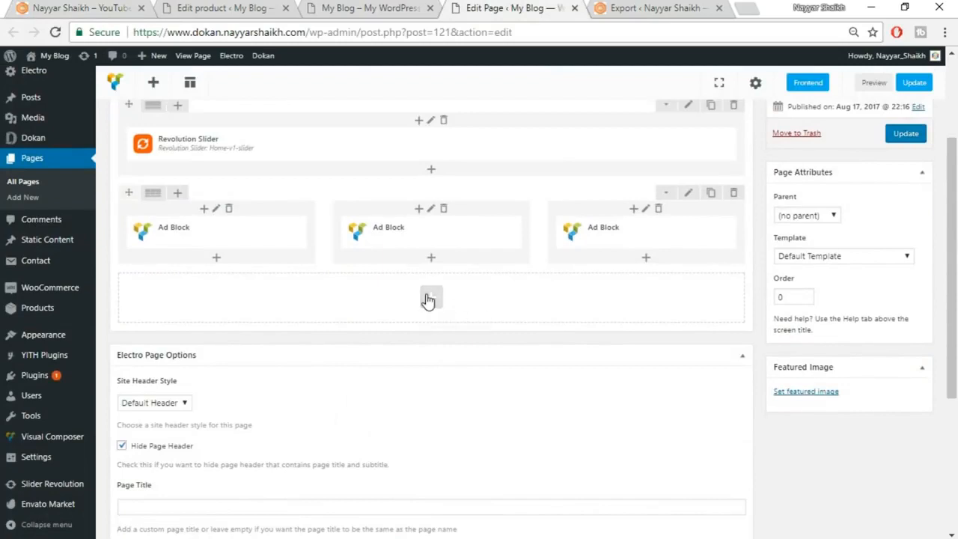
click(431, 298)
text(ele)
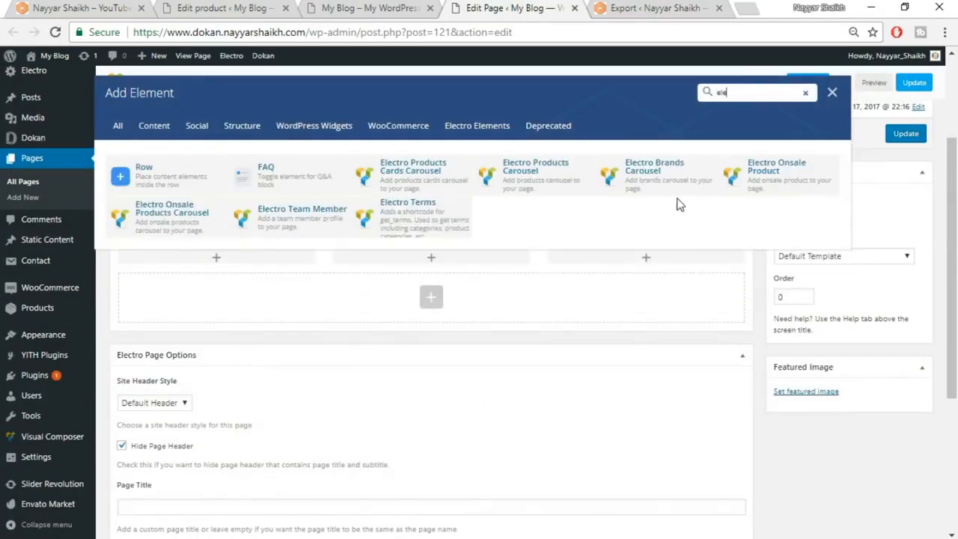
click(805, 176)
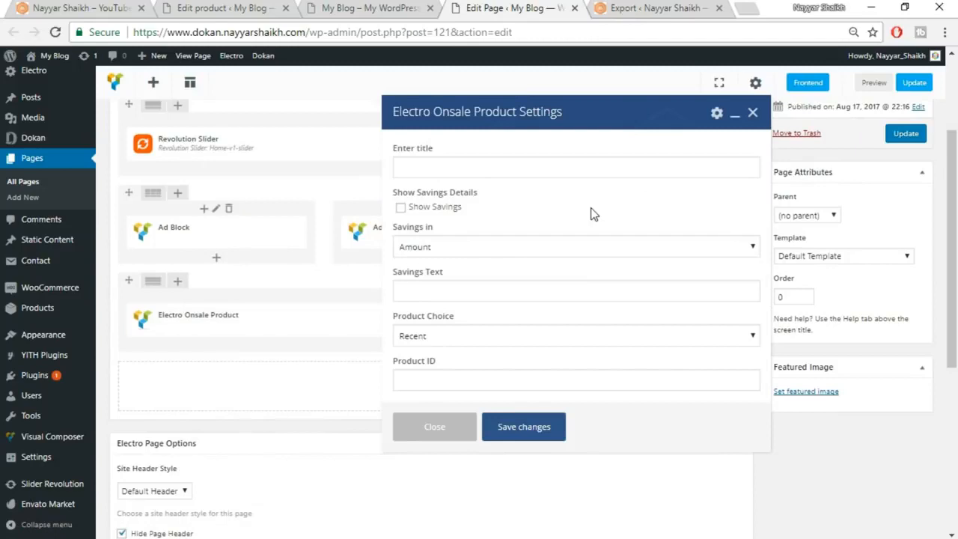
Paste 'Special Offer' from the reference storefront as the title and enable savings details
click(105, 8)
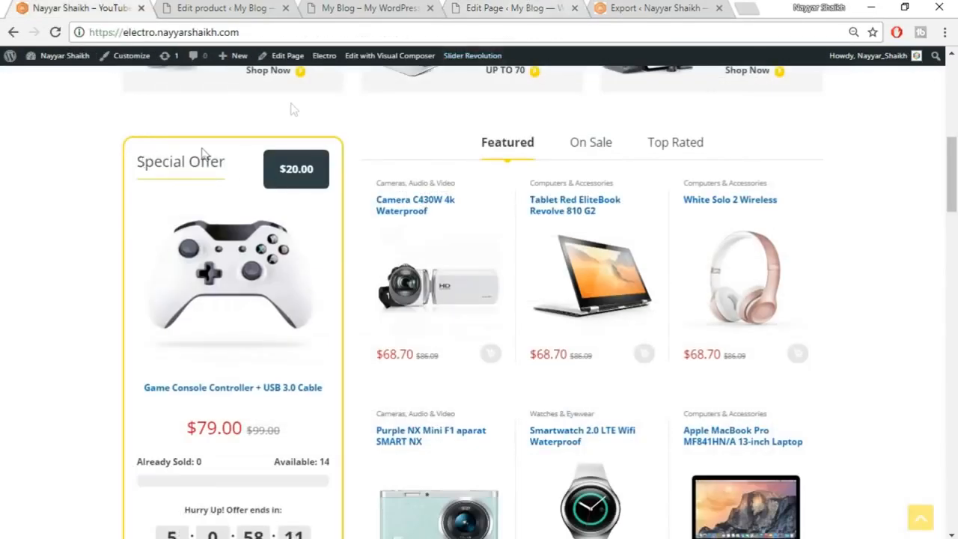
drag(137, 157, 257, 159)
key(ctrl+c)
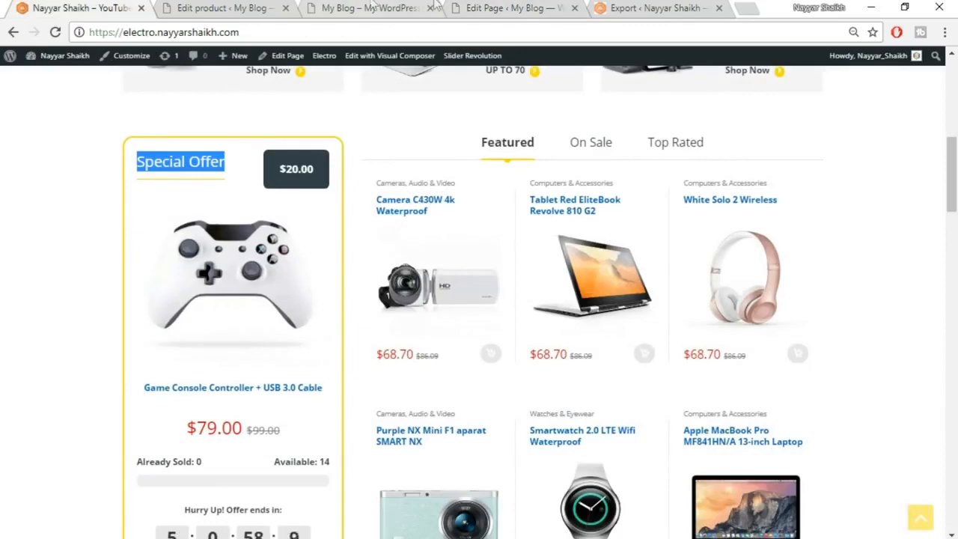
click(498, 7)
click(468, 163)
key(ctrl+v)
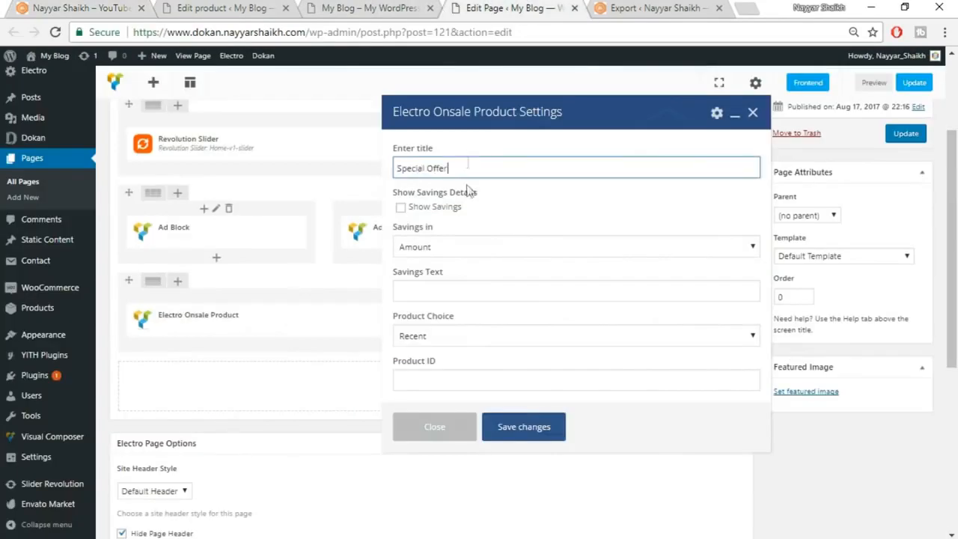
click(449, 208)
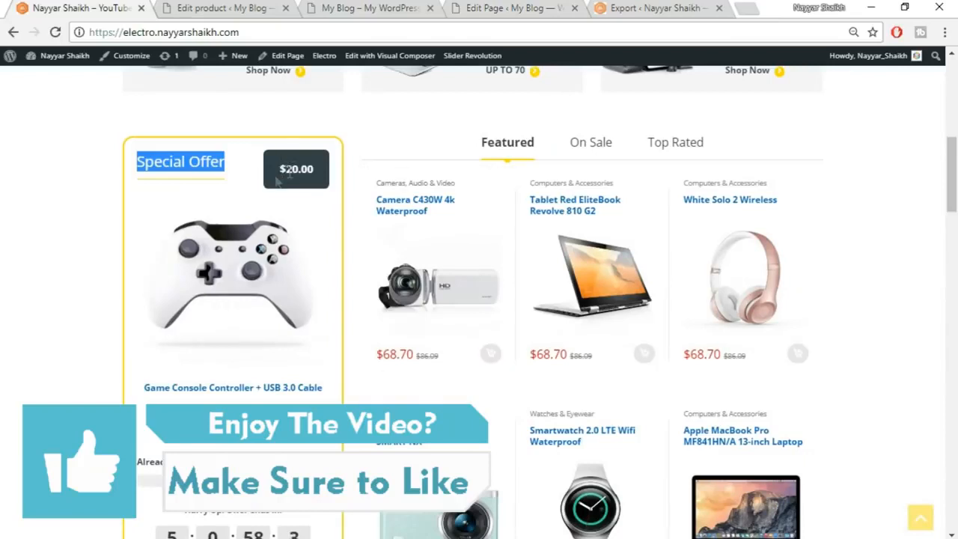
Enter savings text 20 and set Product Choice to Specific
click(464, 9)
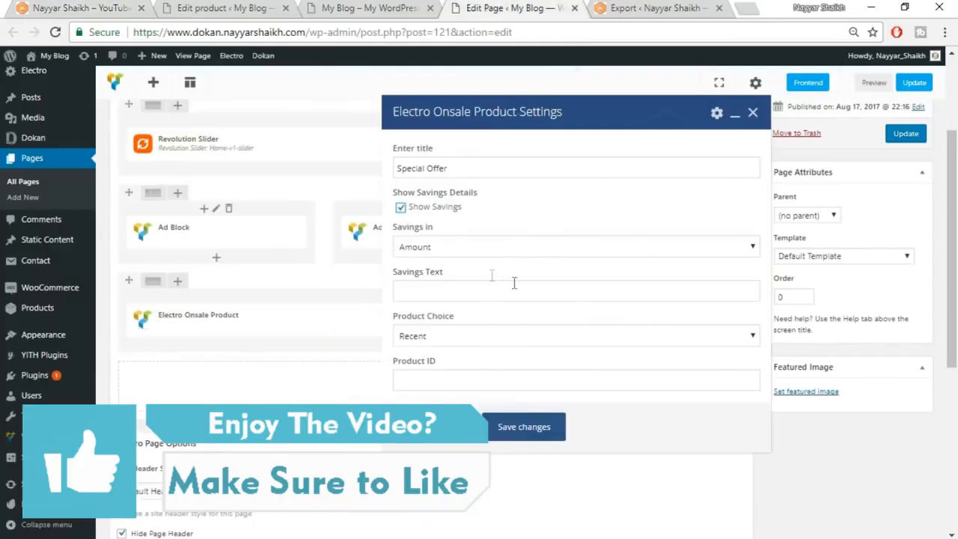
scroll(491, 292, down, 1)
click(486, 291)
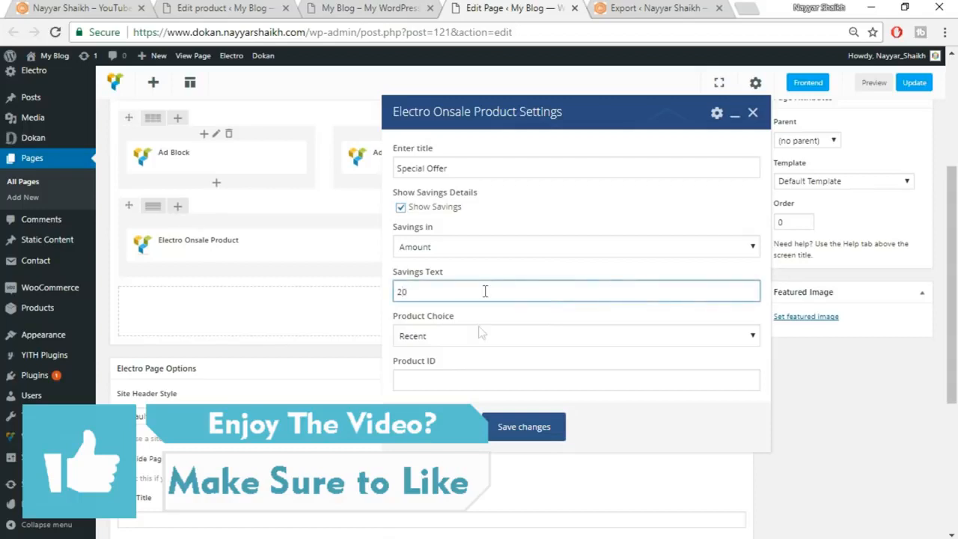
click(462, 337)
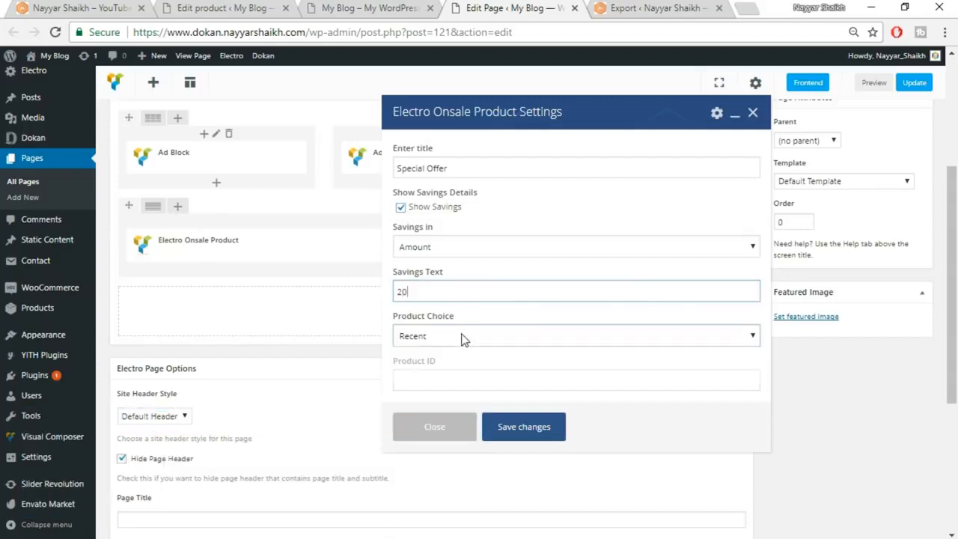
click(441, 377)
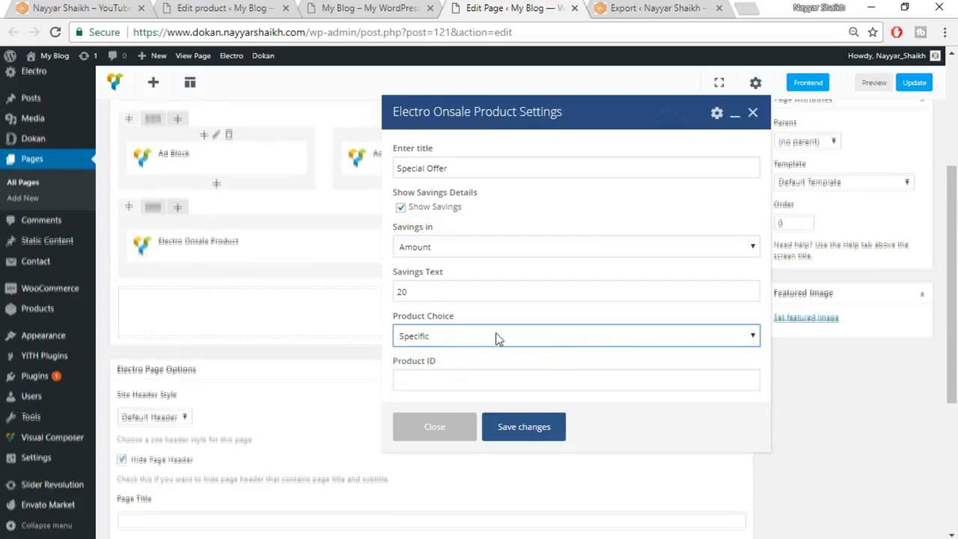
Enter product ID 46, found in the product's edit URL, and save the element
click(235, 8)
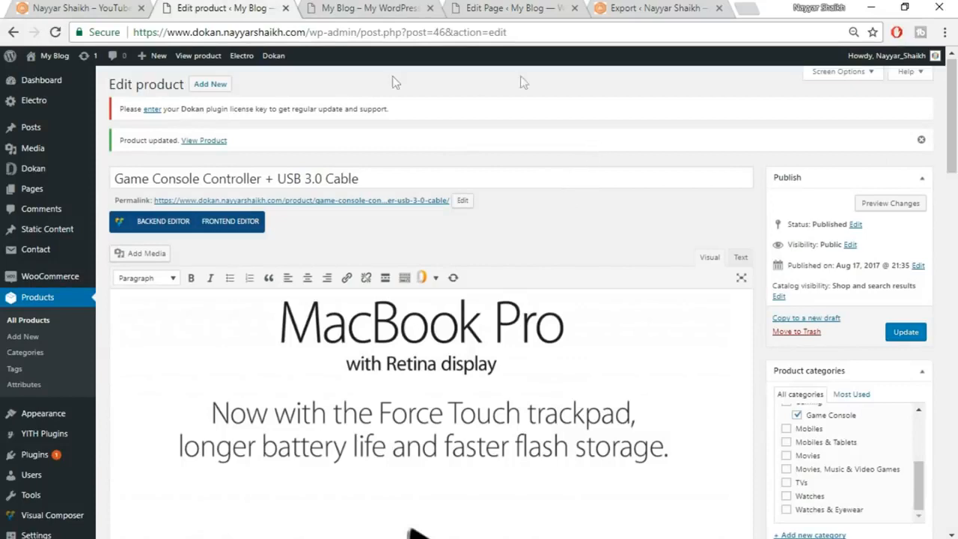
drag(434, 31, 451, 29)
click(508, 7)
click(517, 378)
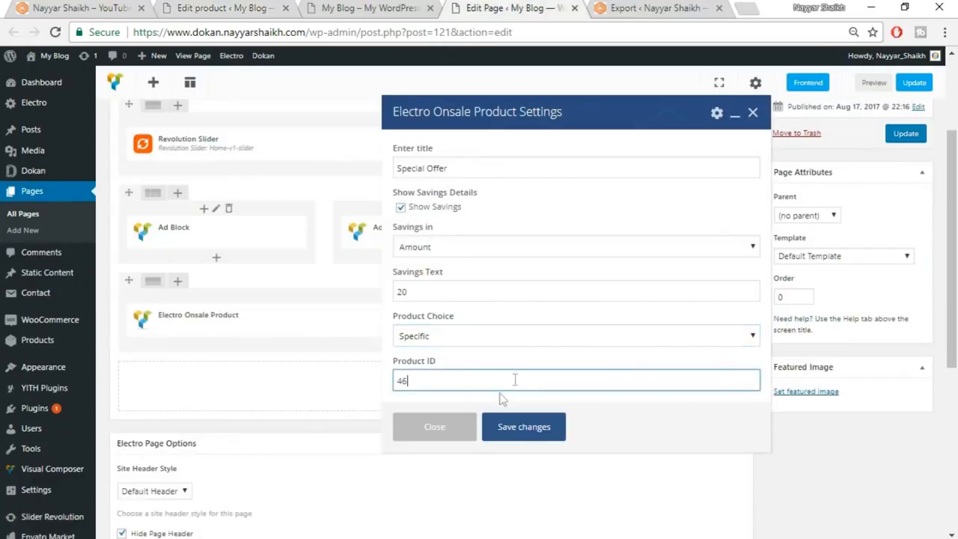
click(522, 436)
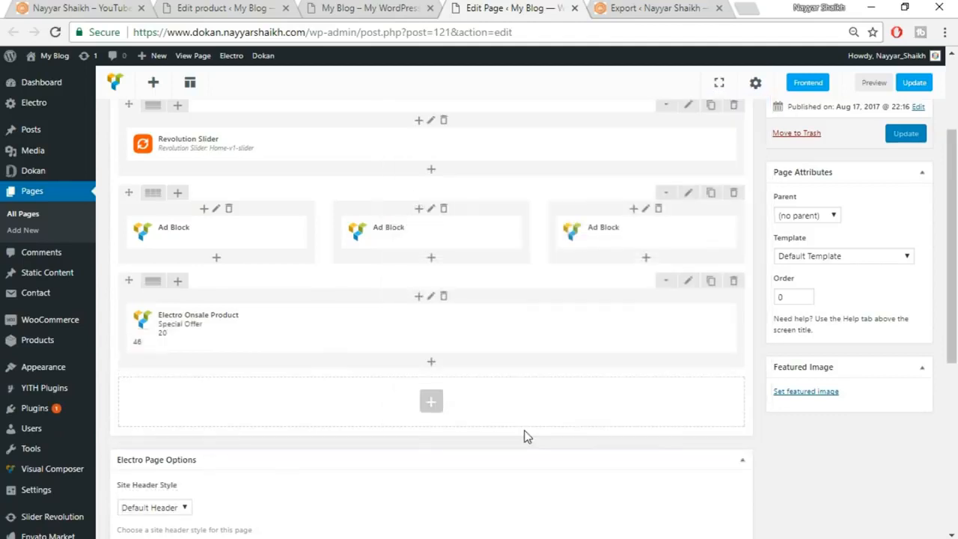
click(47, 6)
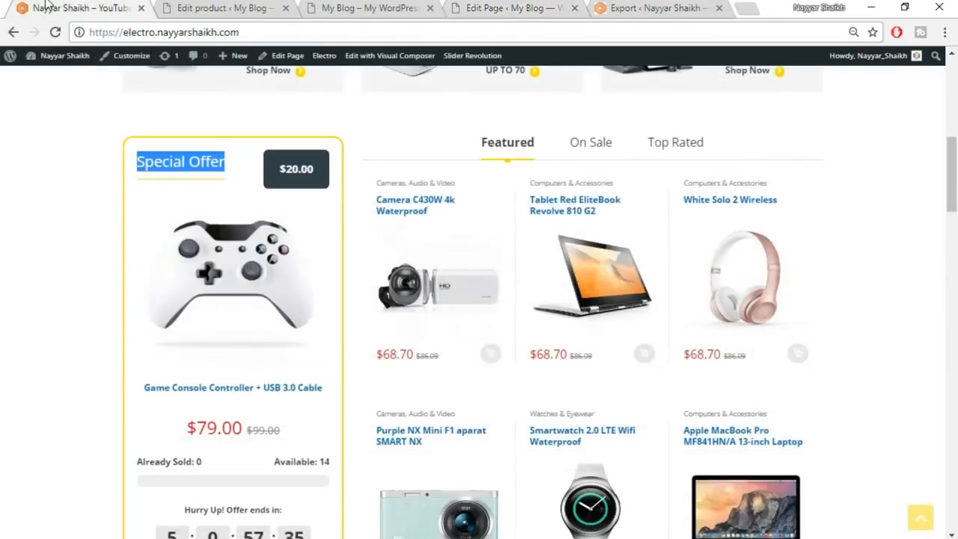
Leave the storefront and return to the Home Page layout in Visual Composer
click(861, 164)
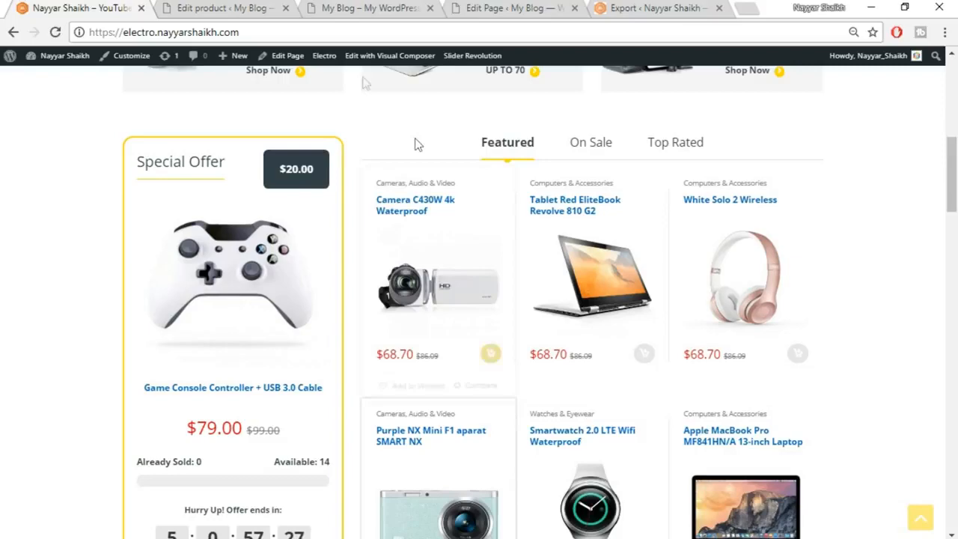
click(239, 8)
click(380, 6)
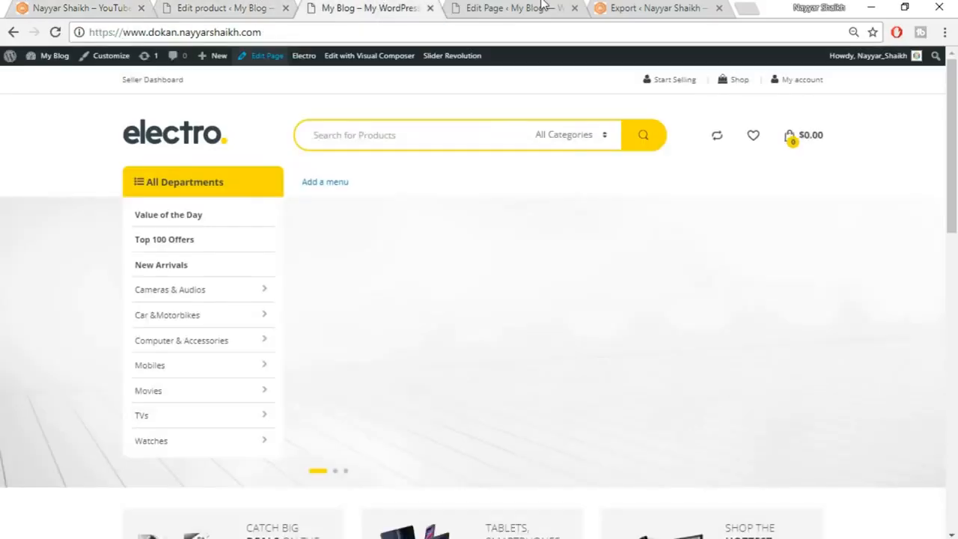
click(524, 7)
mouse_move(152, 289)
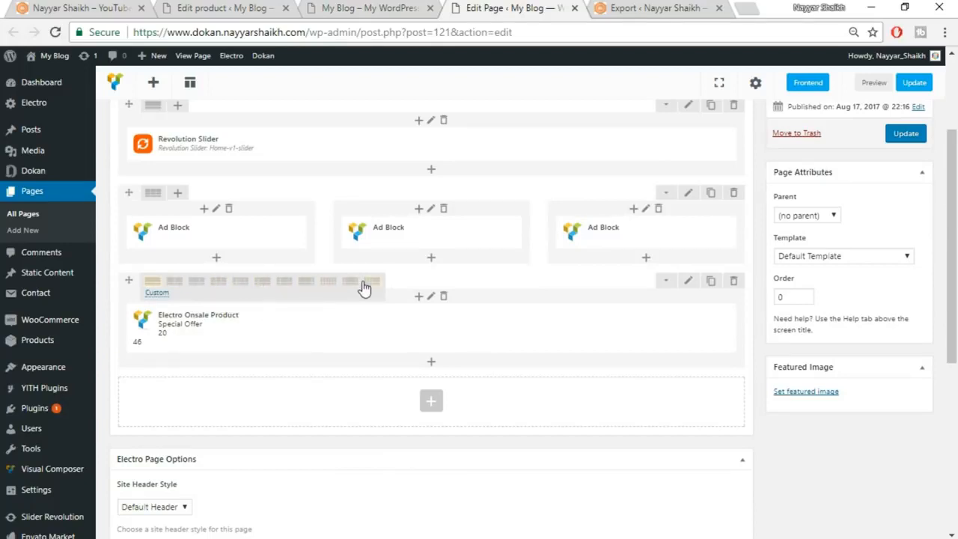
Set the Special Offer row to a custom 1/3 + 2/3 column layout
click(155, 296)
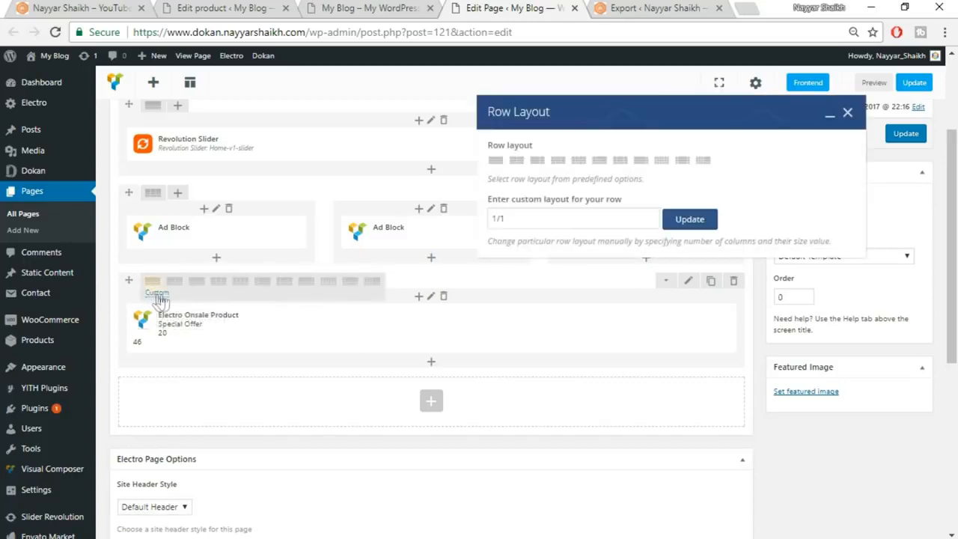
click(506, 219)
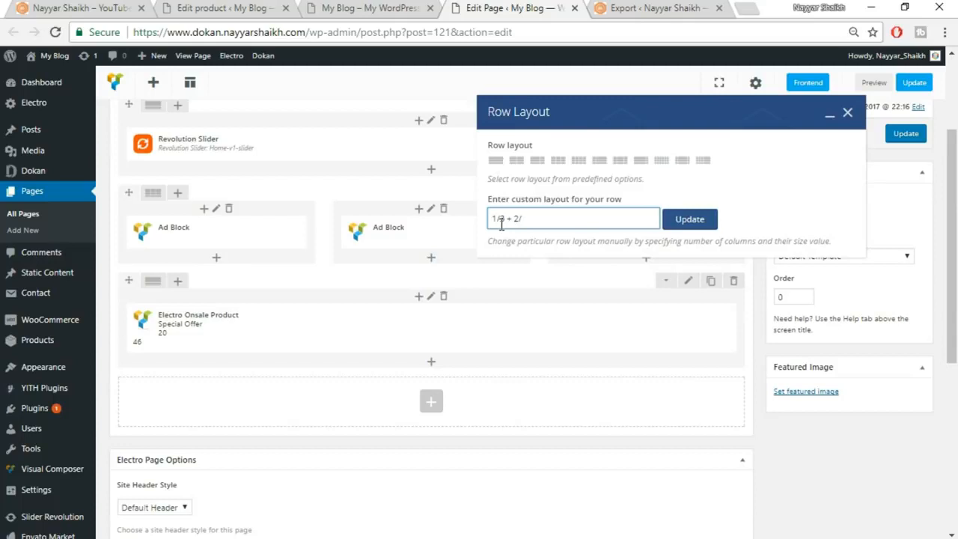
click(691, 222)
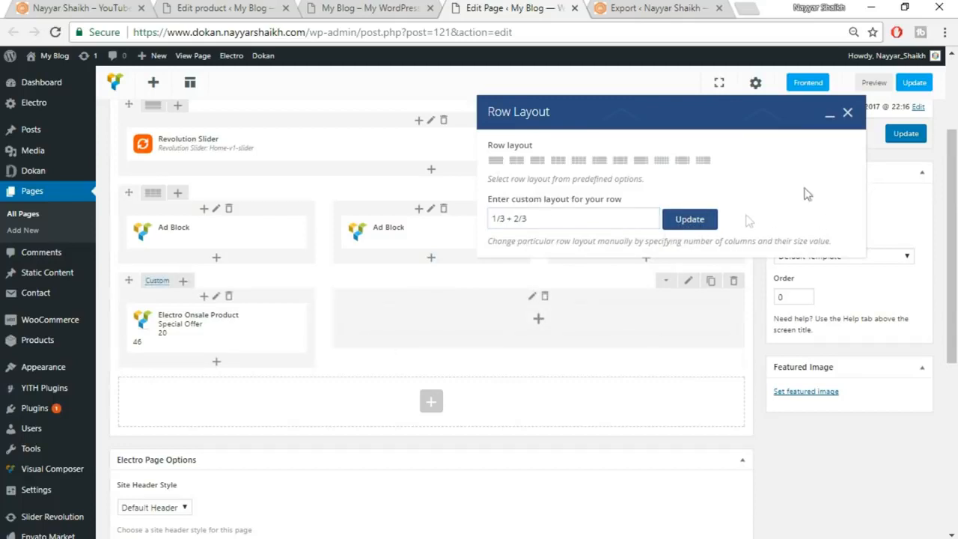
click(847, 113)
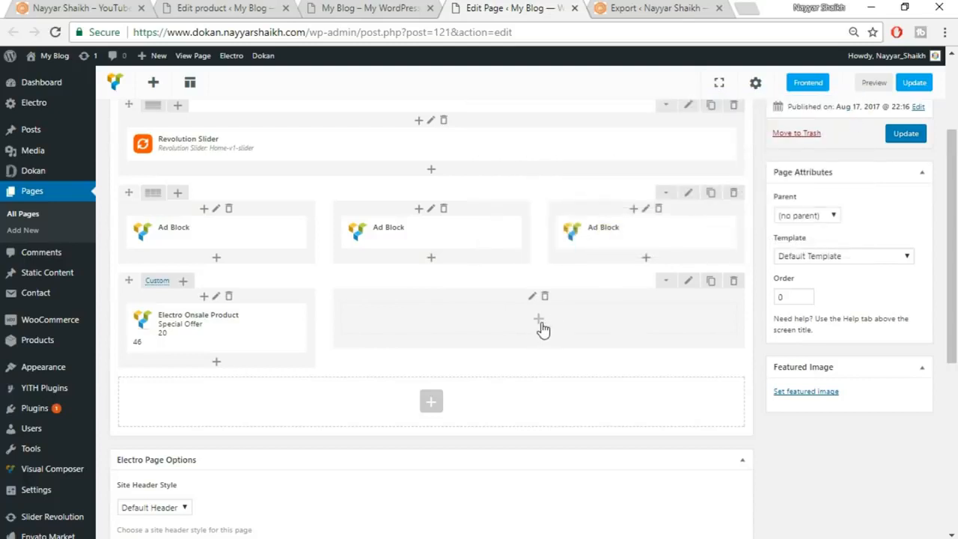
Add a Product Tabs element to the empty right column, searching 'pro'
click(539, 320)
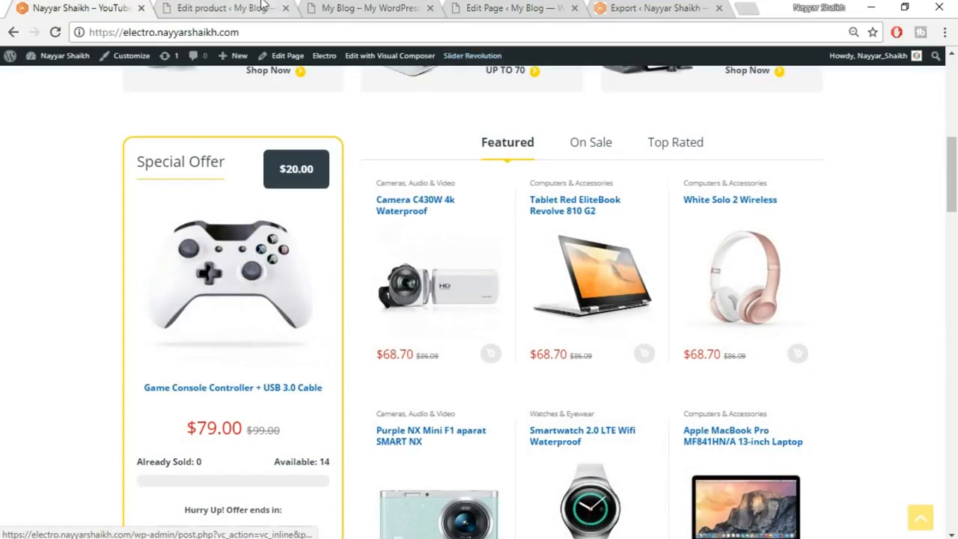
click(515, 7)
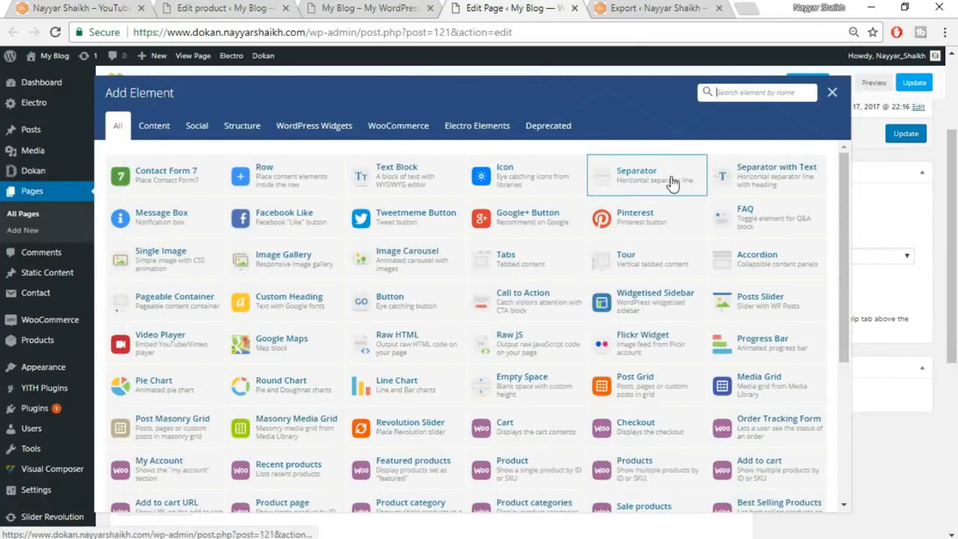
text(pro)
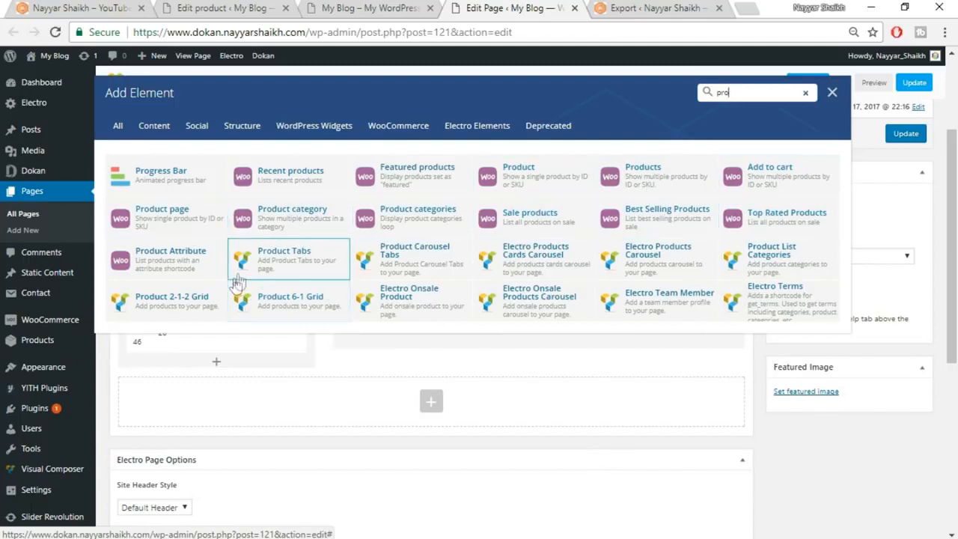
click(310, 263)
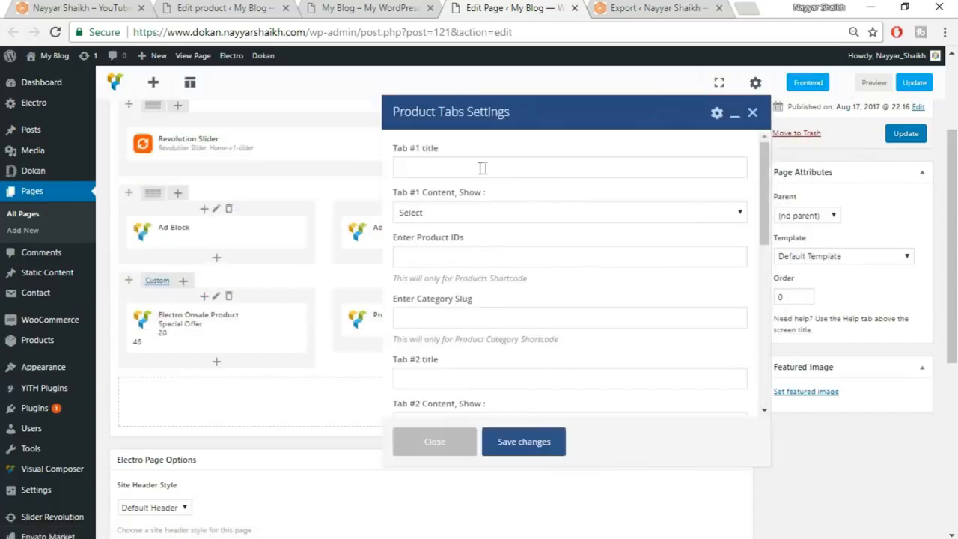
Title the first tab and make it show Featured Products
click(480, 168)
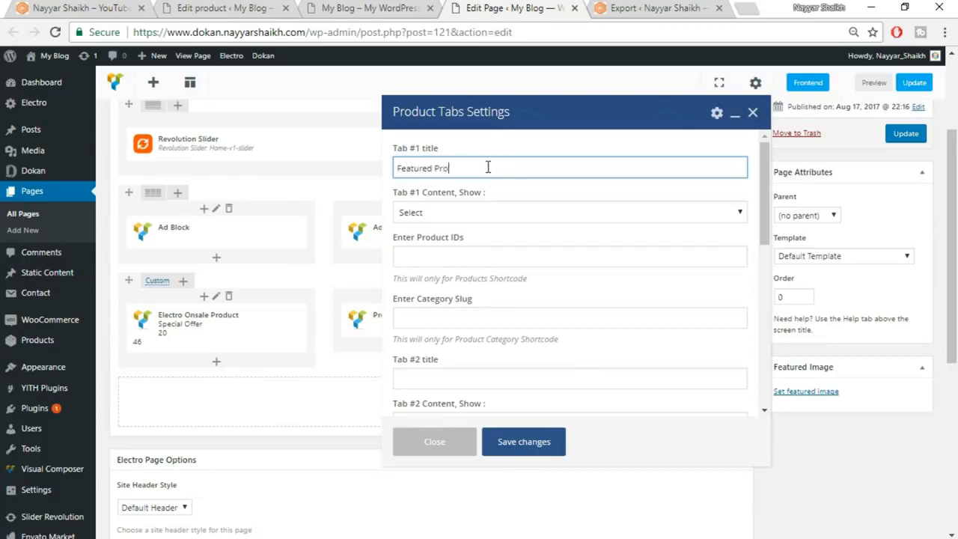
click(501, 216)
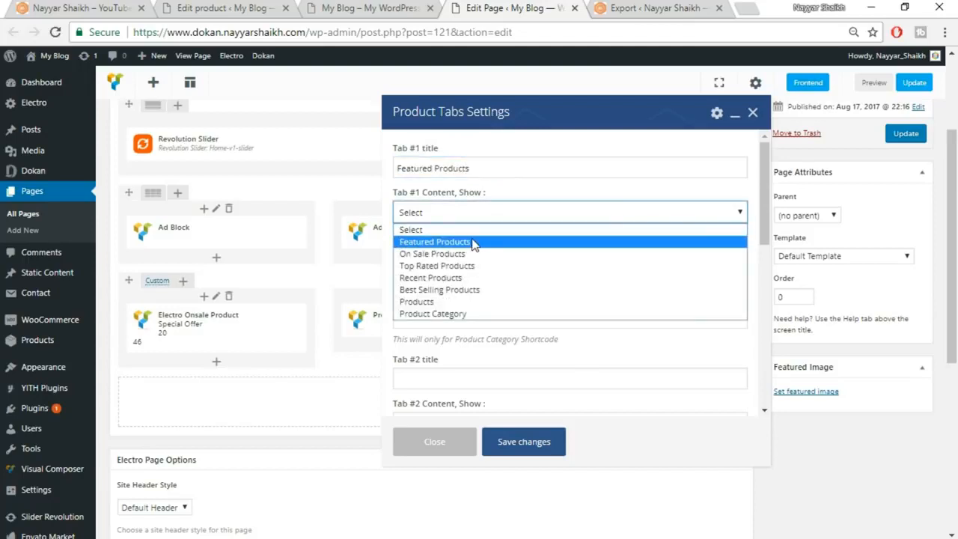
click(473, 242)
scroll(612, 289, down, 2)
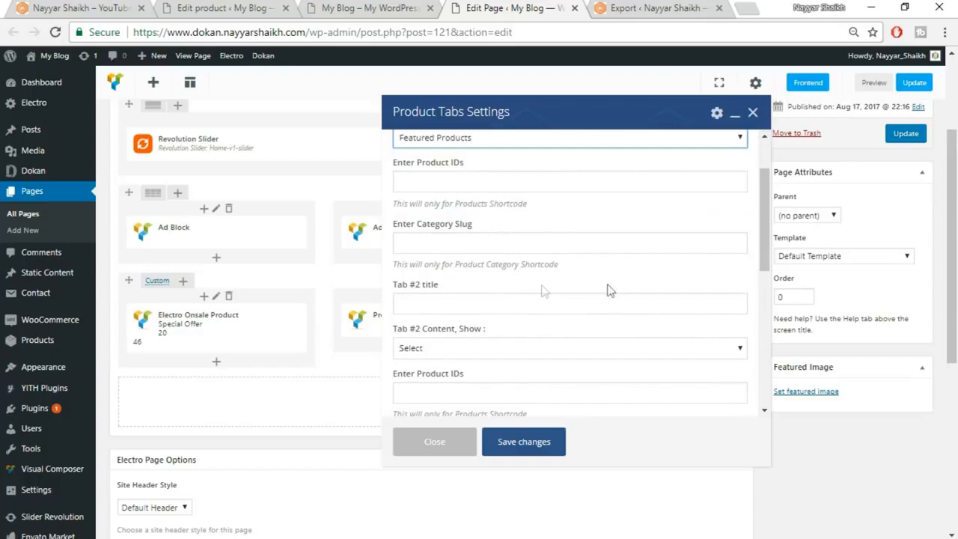
click(435, 228)
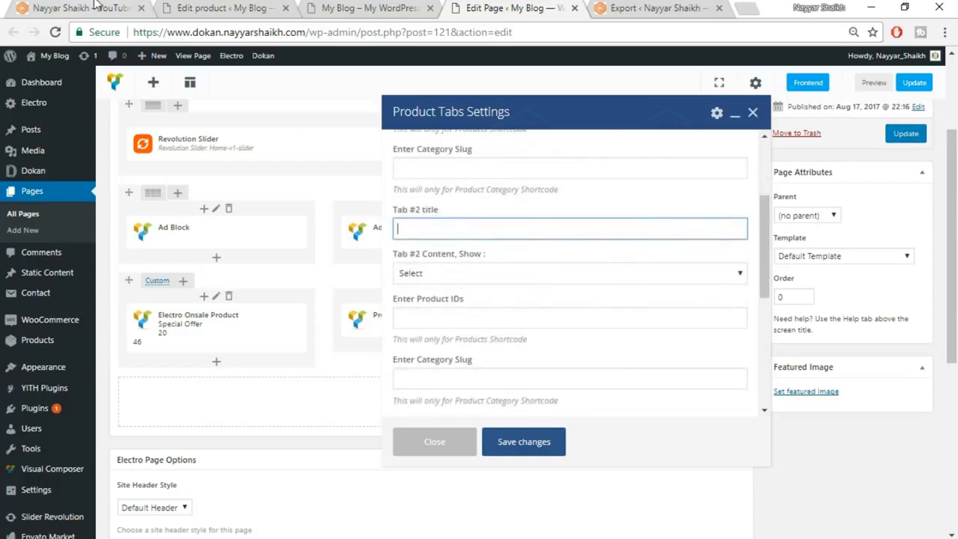
Make the second tab 'On Sale' showing On Sale Products, copying the label from the storefront
click(95, 8)
drag(616, 142, 572, 140)
key(ctrl+c)
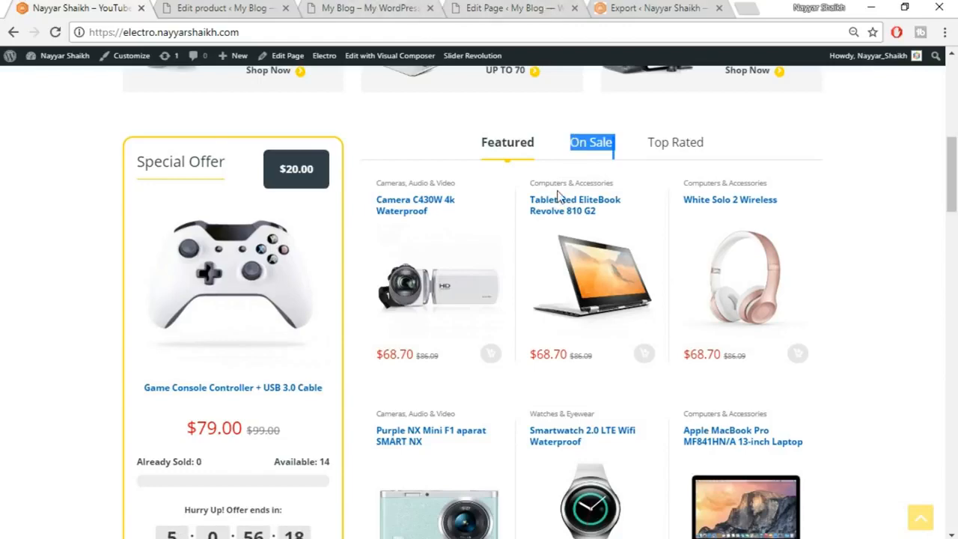
key(ctrl+4)
key(ctrl+v)
click(474, 274)
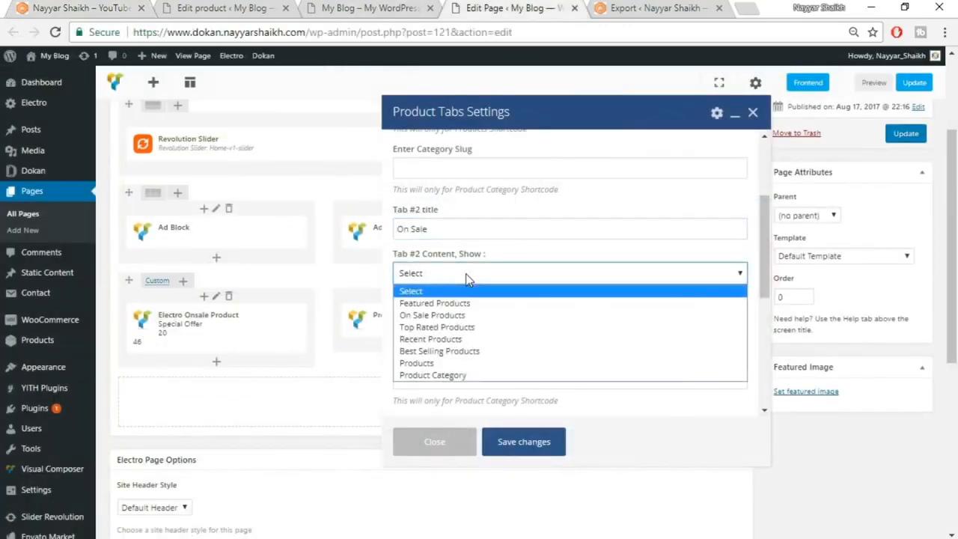
click(461, 319)
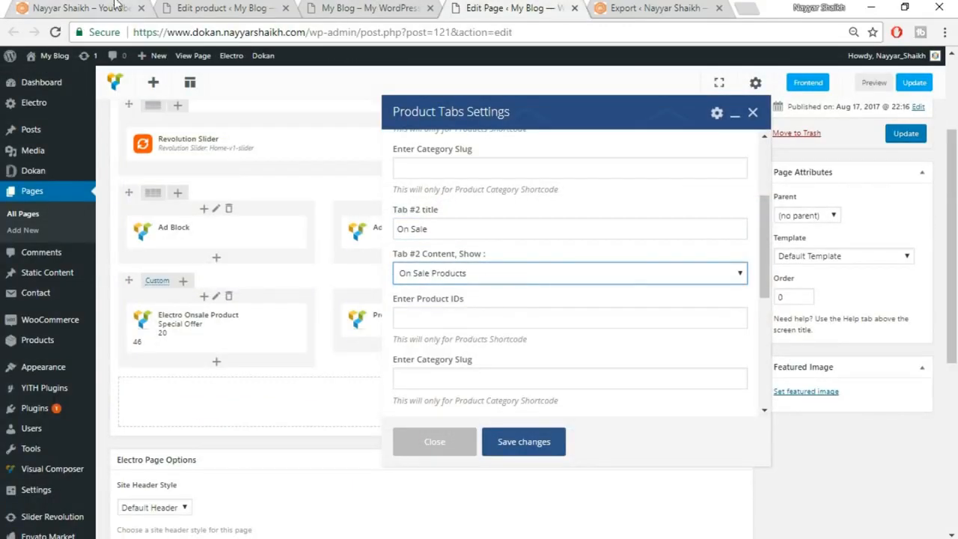
Make the third tab 'Top Rated' showing Top Rated Products and save the tabs settings
key(ctrl+1)
drag(749, 141, 648, 143)
key(ctrl+c)
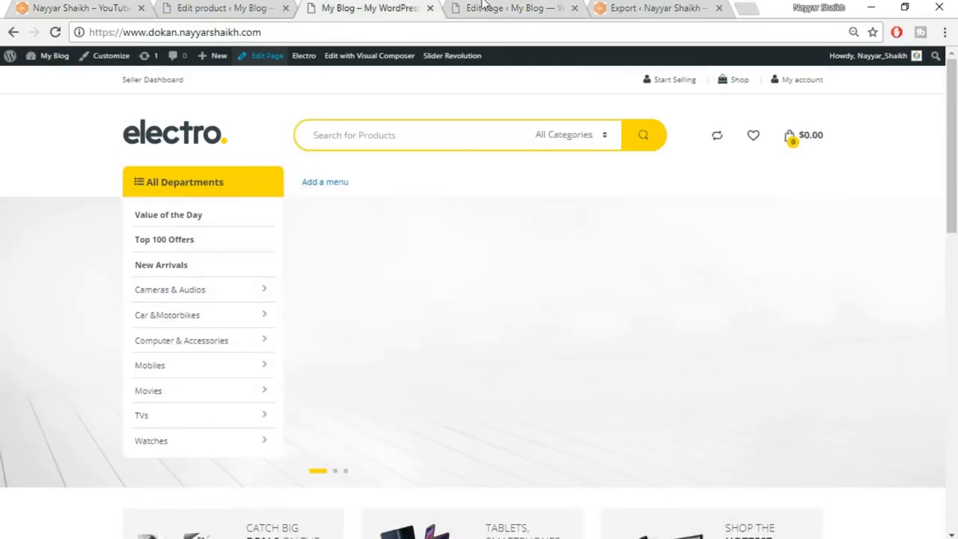
click(500, 7)
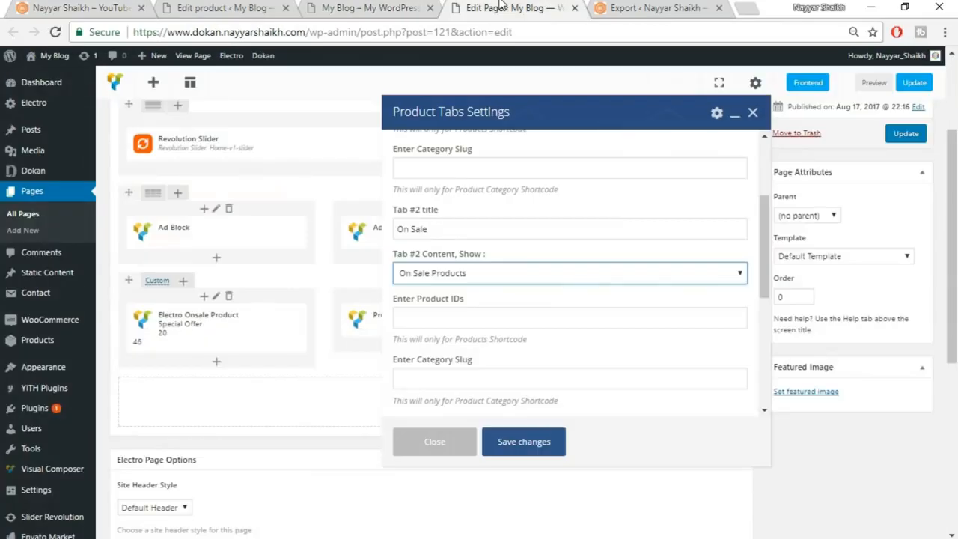
scroll(534, 313, down, 5)
click(445, 216)
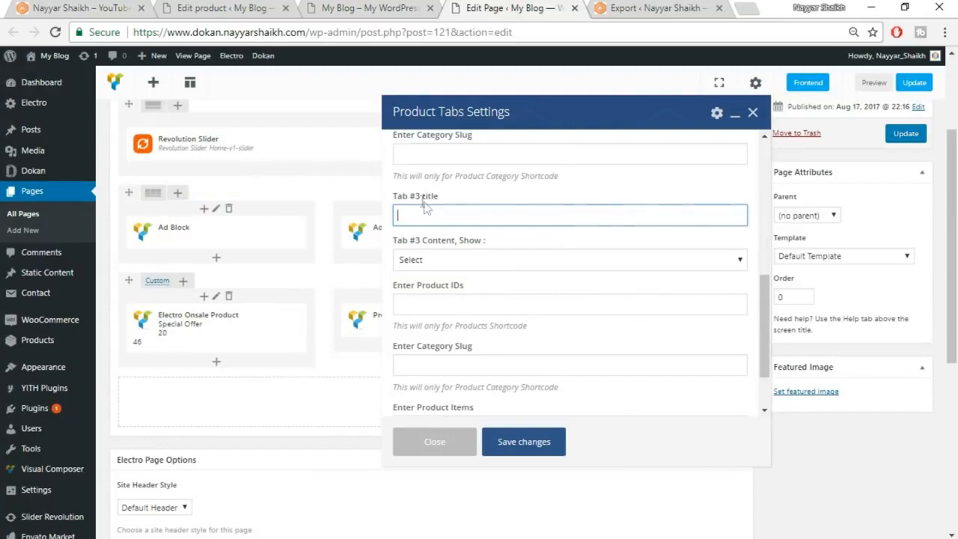
key(ctrl+v)
click(477, 262)
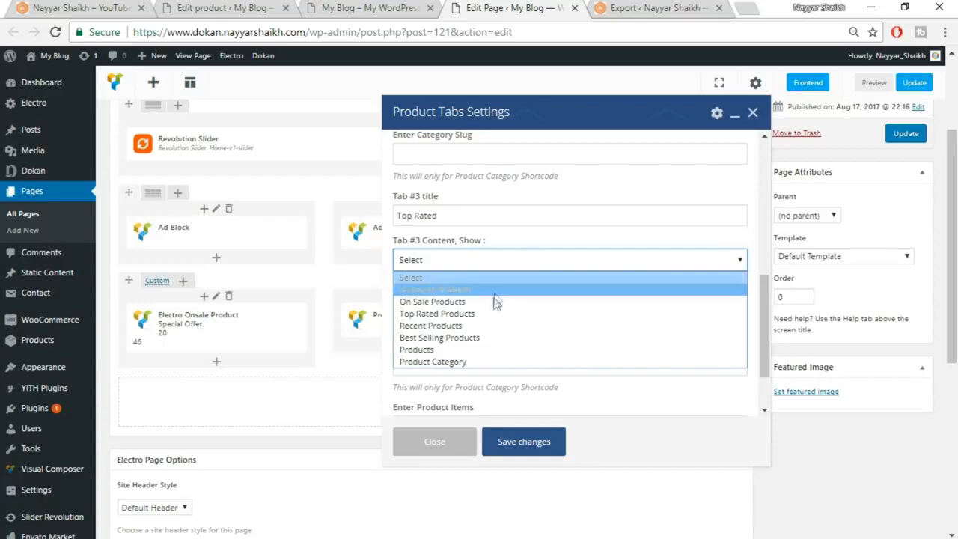
click(465, 319)
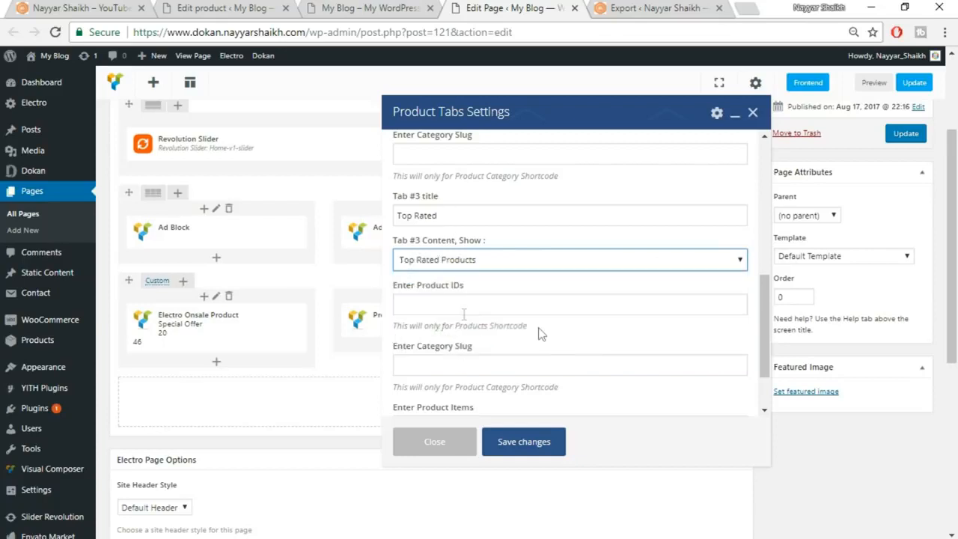
click(546, 441)
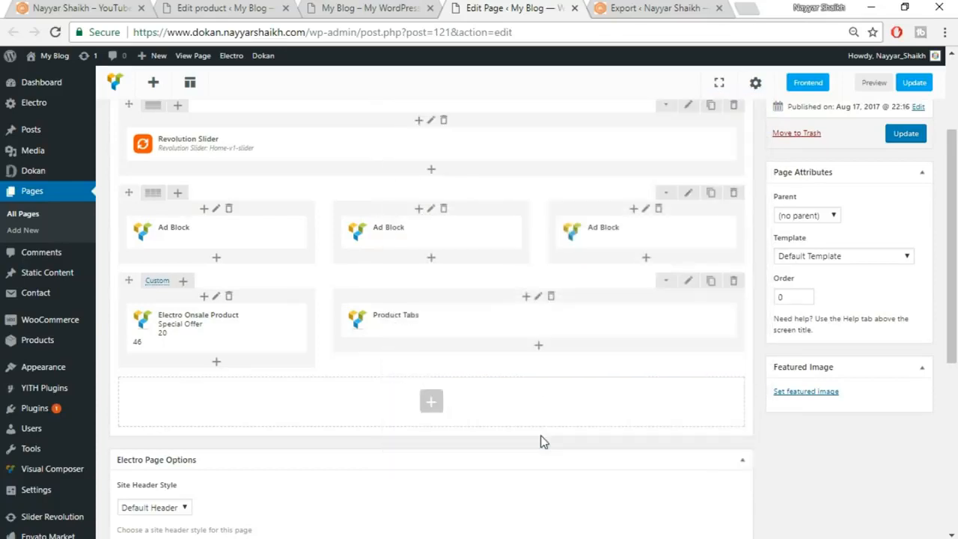
scroll(749, 337, up, 2)
Update the Home Page and reload the live storefront
click(920, 212)
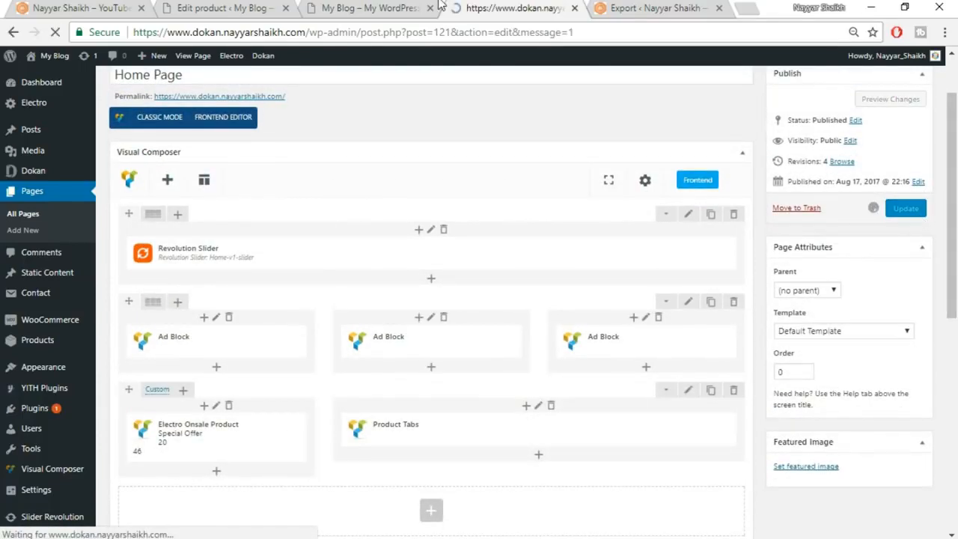
click(411, 9)
click(422, 27)
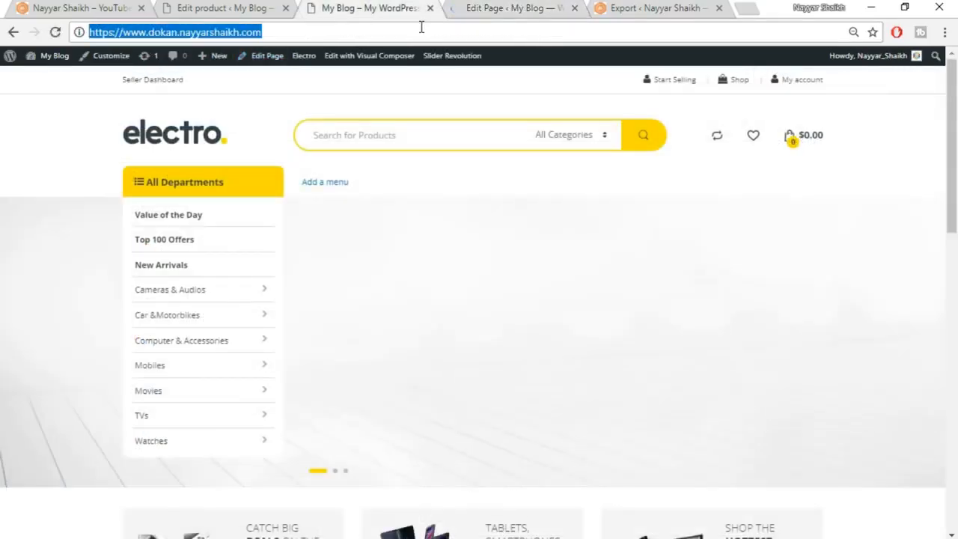
key(Return)
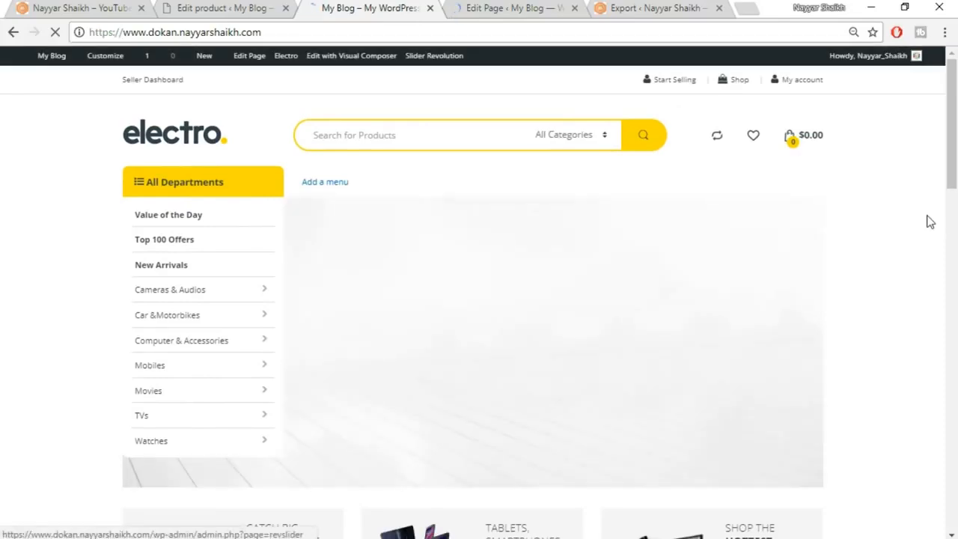
Try the On Sale, Top Rated and Featured Products tabs, then view the Electro demo
scroll(931, 222, down, 7)
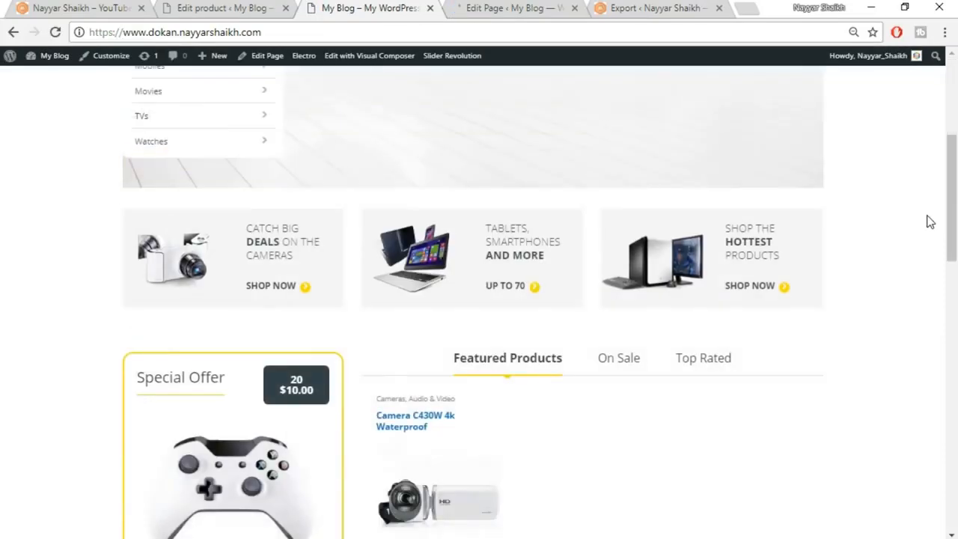
scroll(931, 222, down, 1)
scroll(180, 273, up, 2)
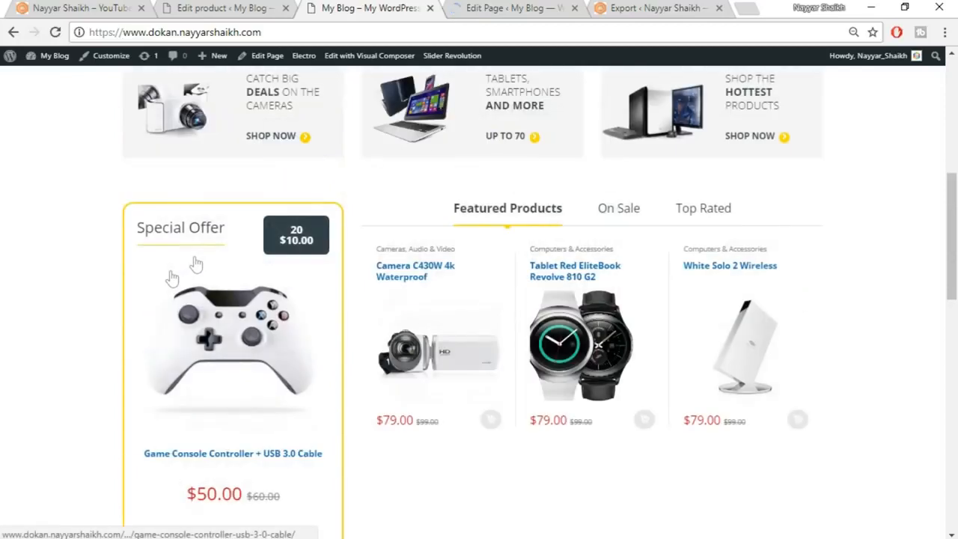
scroll(236, 337, down, 1)
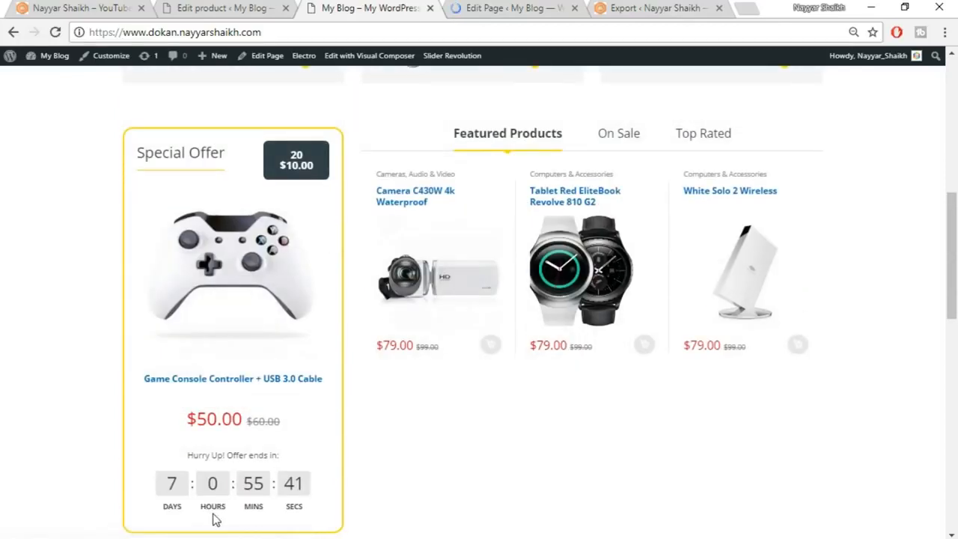
scroll(217, 479, down, 1)
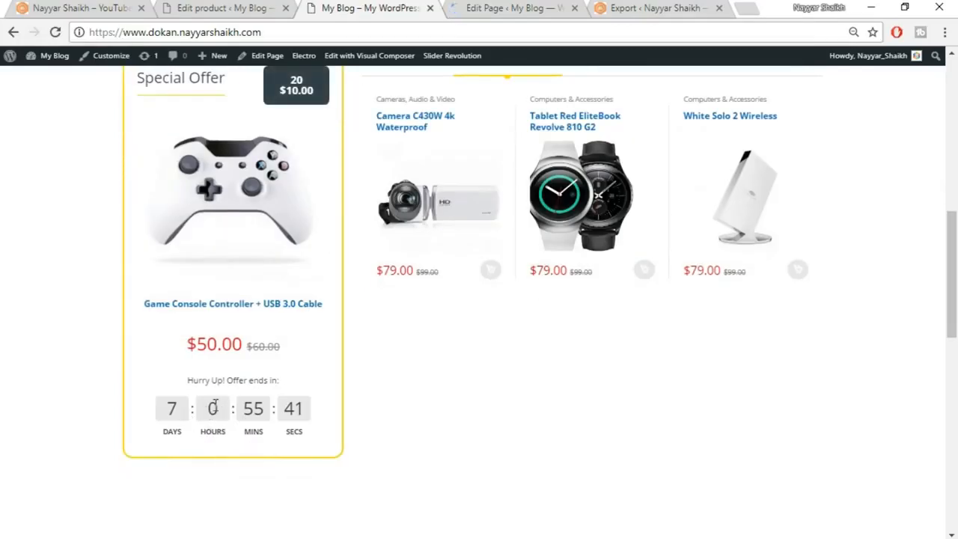
scroll(213, 408, up, 1)
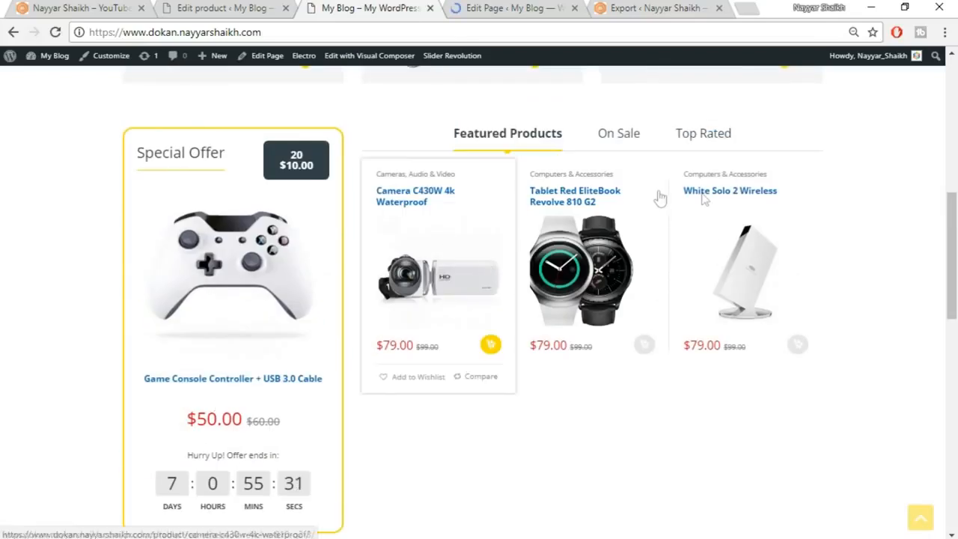
click(628, 135)
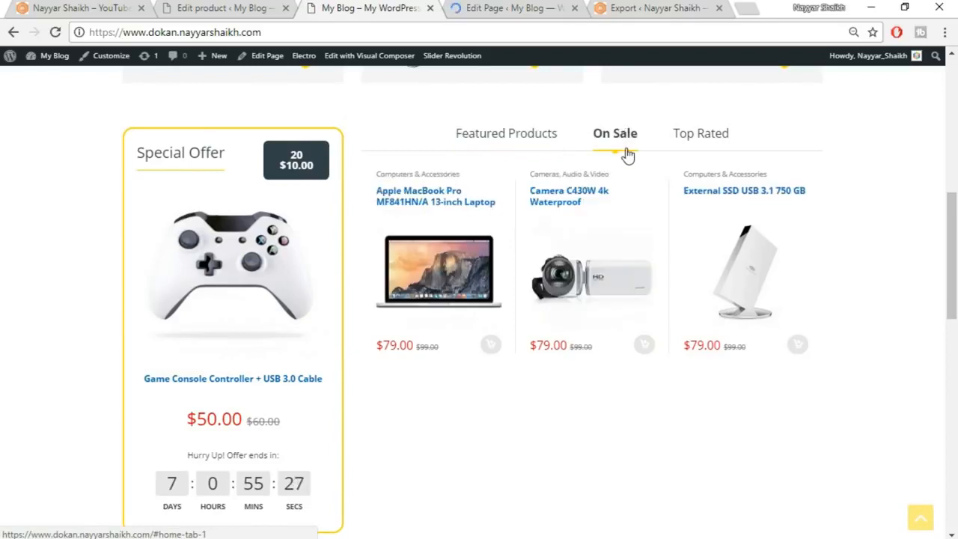
click(703, 138)
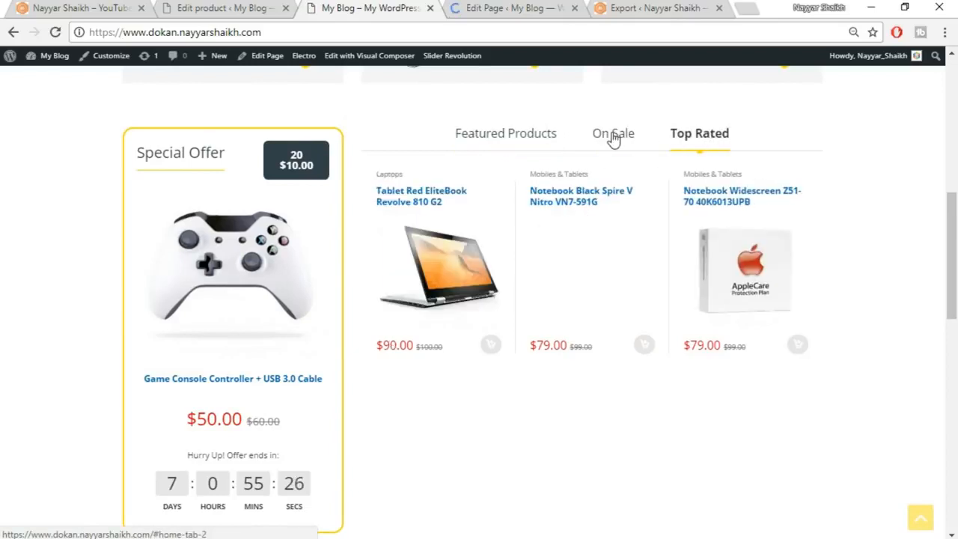
click(518, 137)
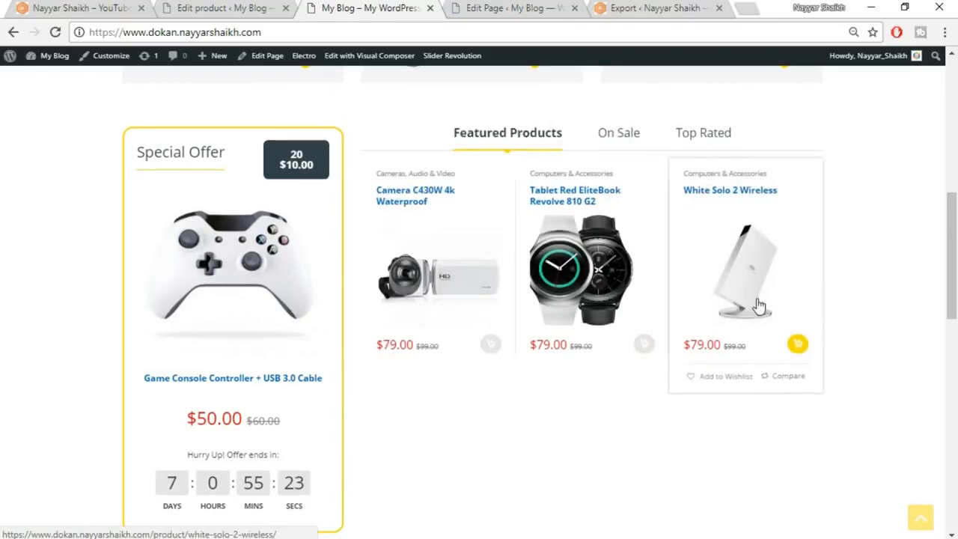
scroll(749, 262, down, 1)
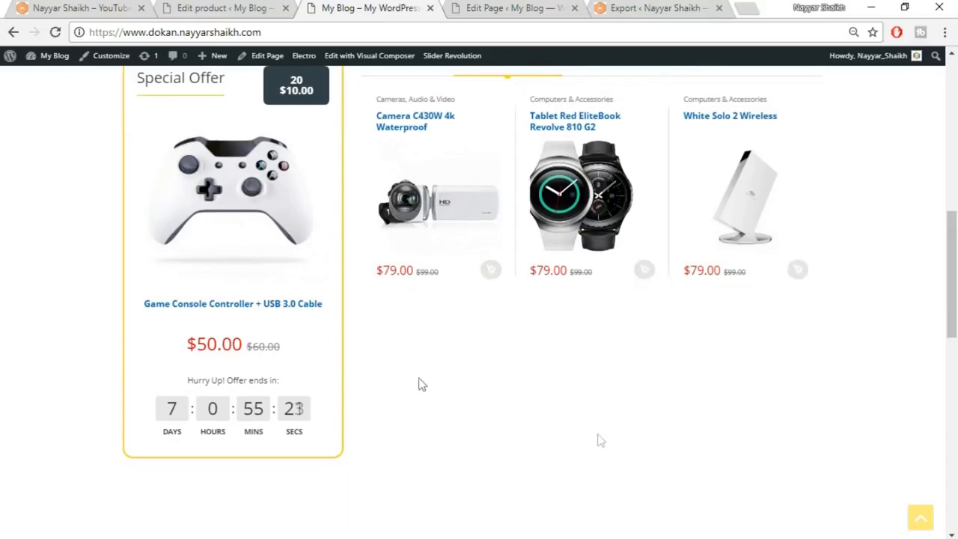
click(88, 8)
scroll(513, 348, down, 2)
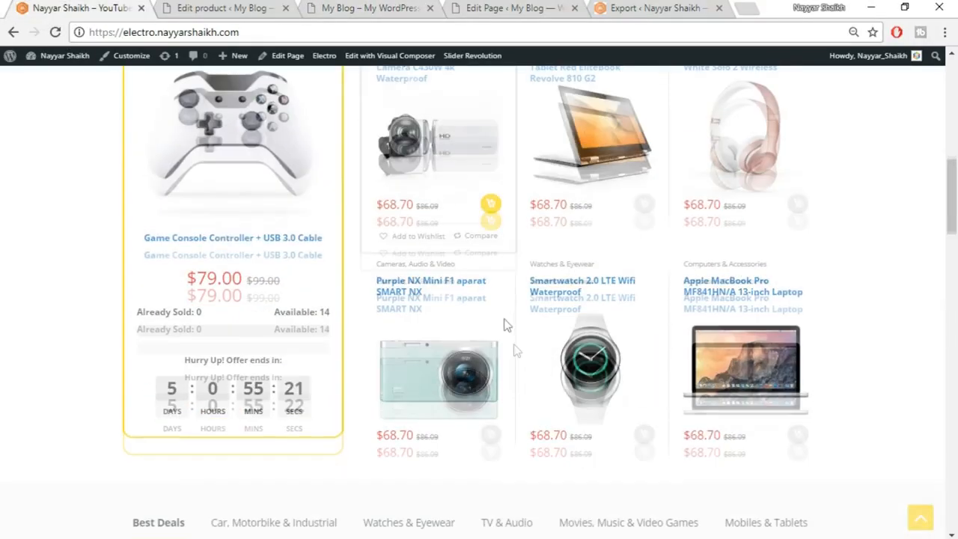
Enter 6 in the Product Tabs' Enter Product Items field, save, and update the Home Page
click(508, 11)
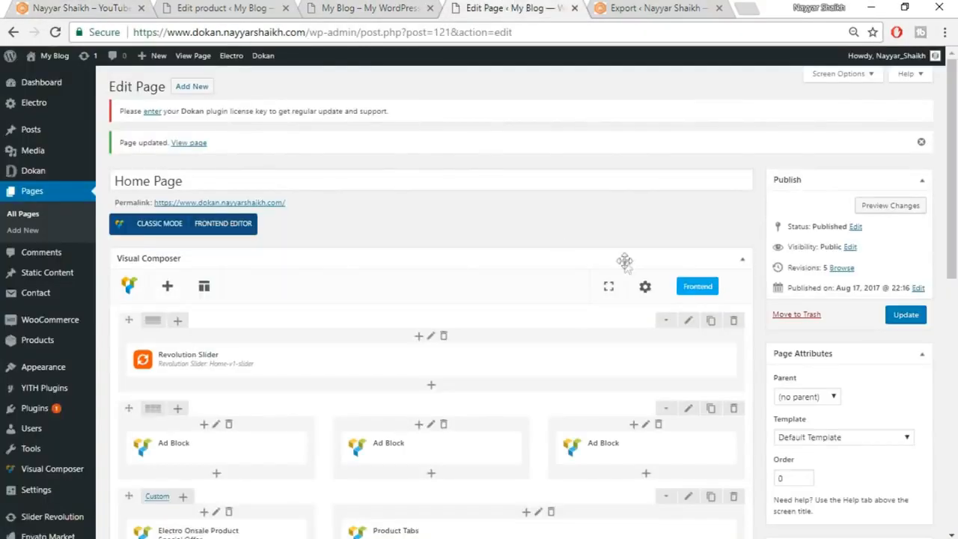
scroll(627, 265, down, 4)
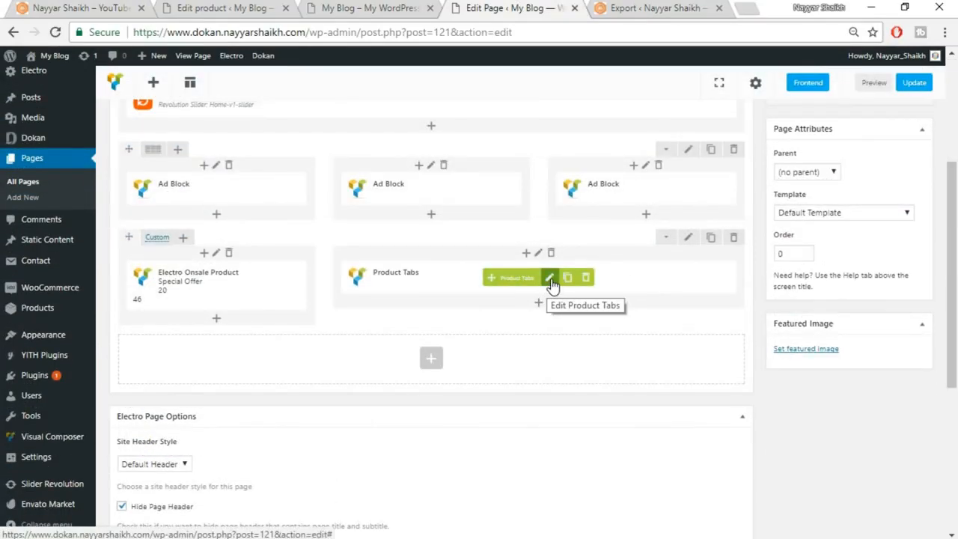
click(550, 279)
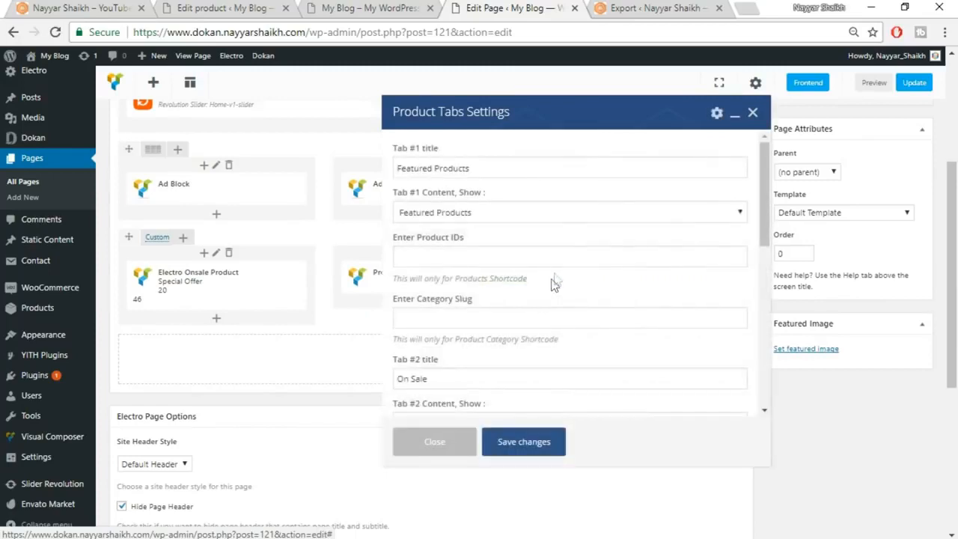
scroll(626, 269, down, 10)
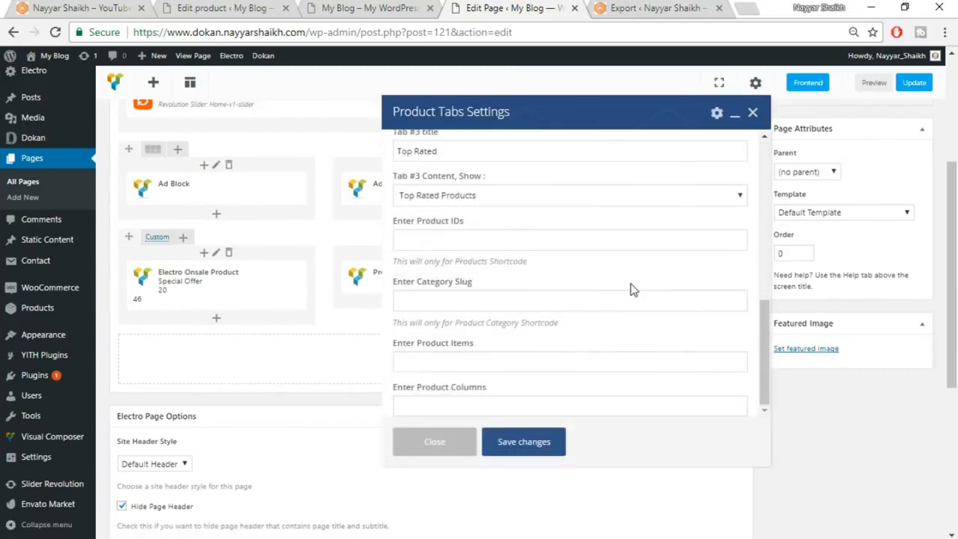
click(460, 365)
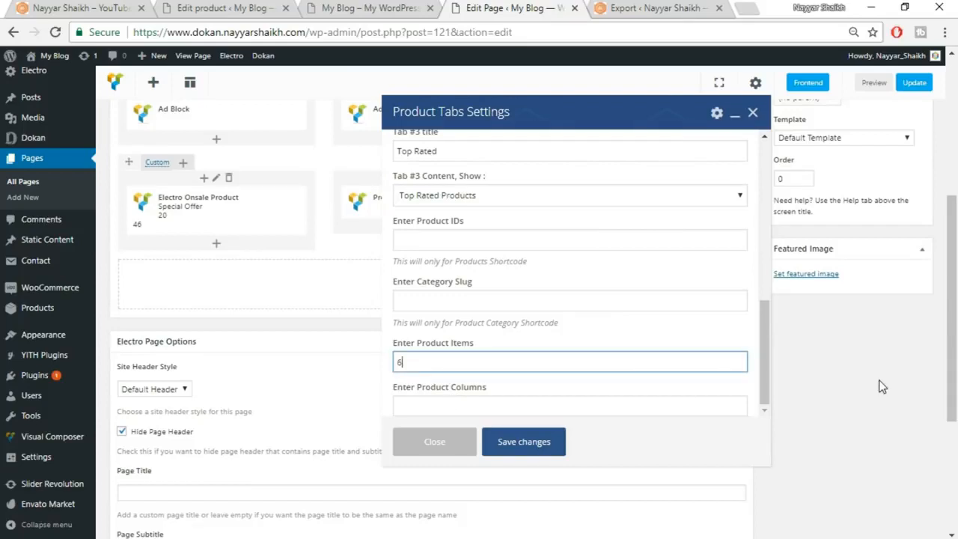
click(527, 448)
click(926, 89)
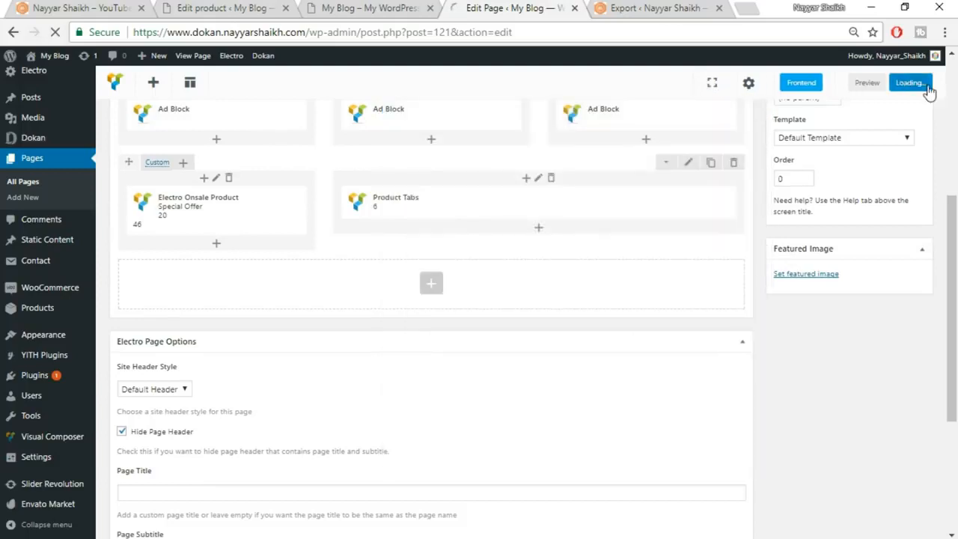
Reload the storefront and confirm six Featured Products show beside Special Offer
click(367, 8)
click(401, 32)
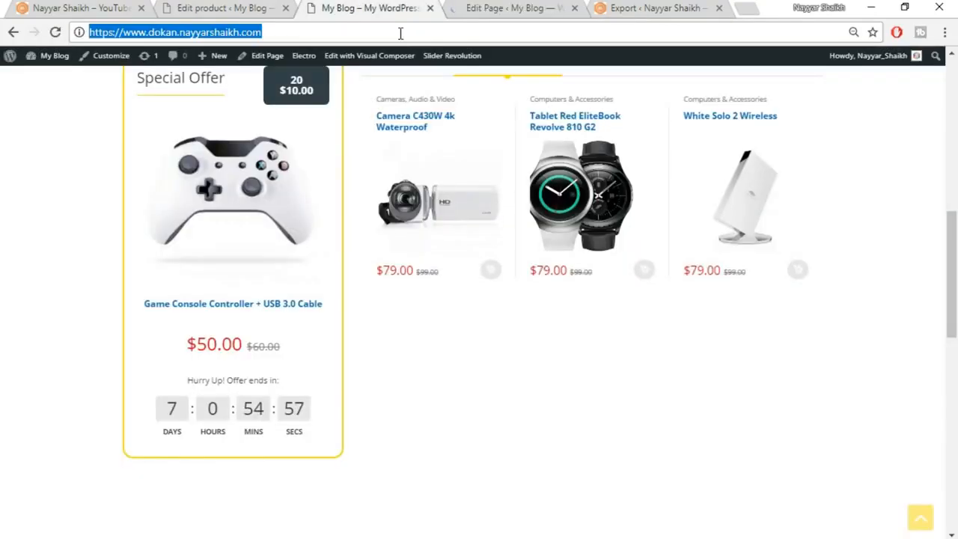
key(Return)
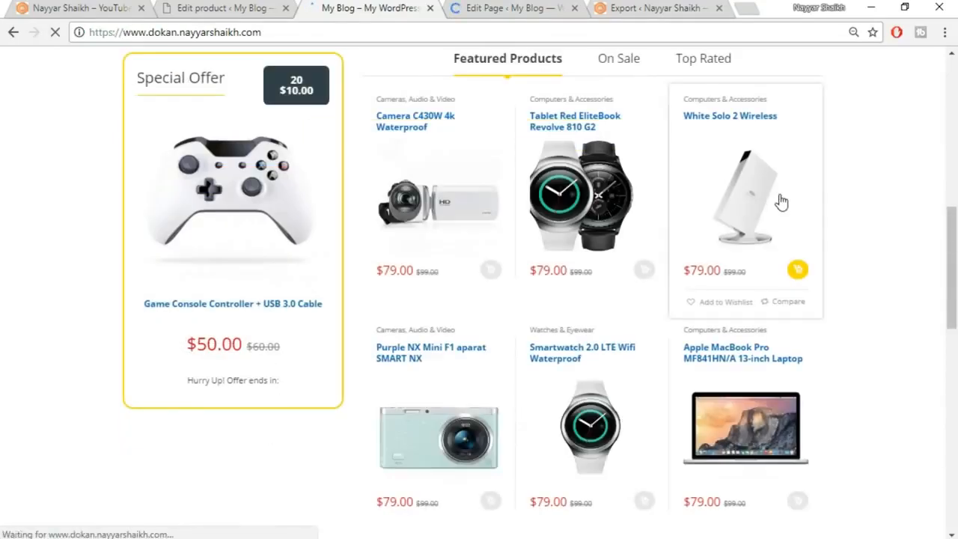
scroll(780, 195, down, 1)
scroll(782, 203, down, 1)
scroll(499, 237, up, 3)
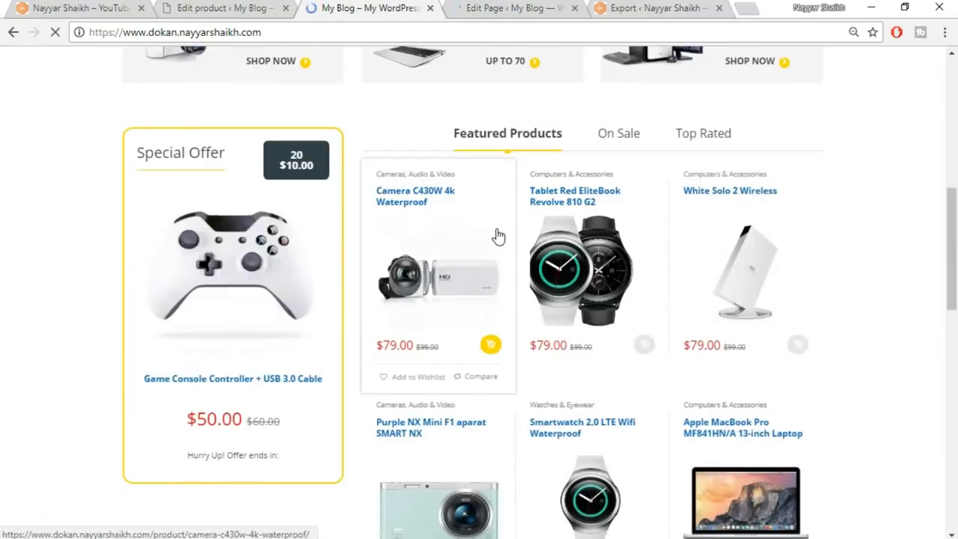
scroll(499, 236, down, 1)
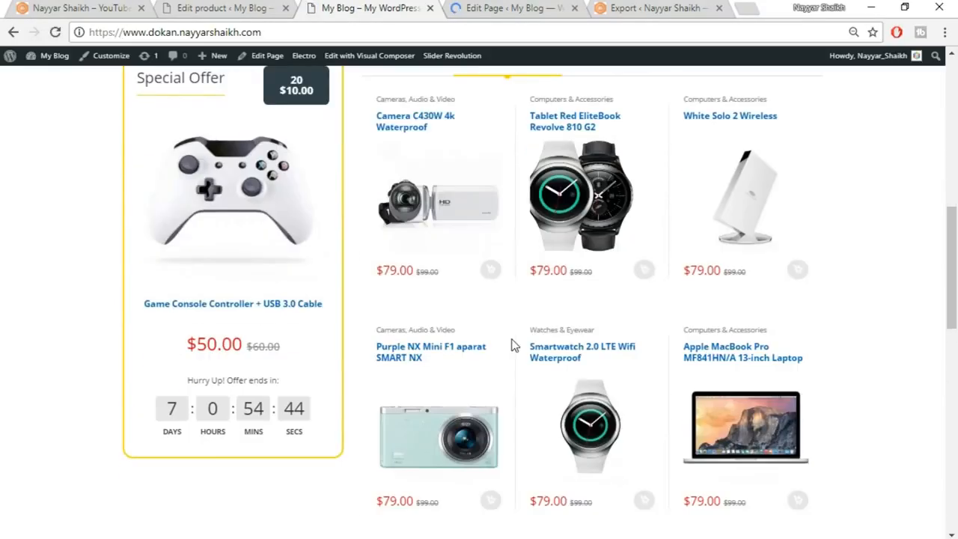
scroll(514, 345, up, 2)
scroll(793, 217, down, 6)
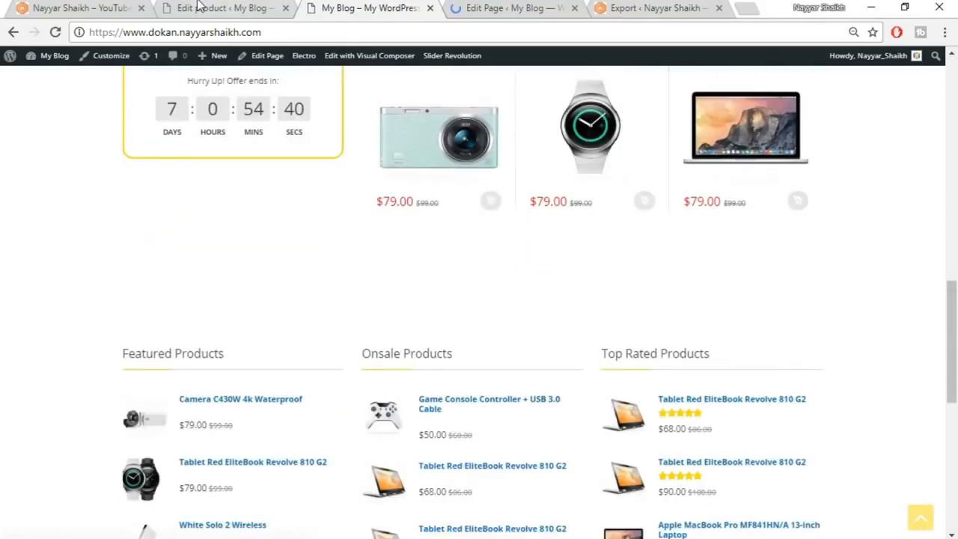
Compare with the Electro demo's Best Deals grid, then return to the Home Page editor
click(225, 8)
click(83, 8)
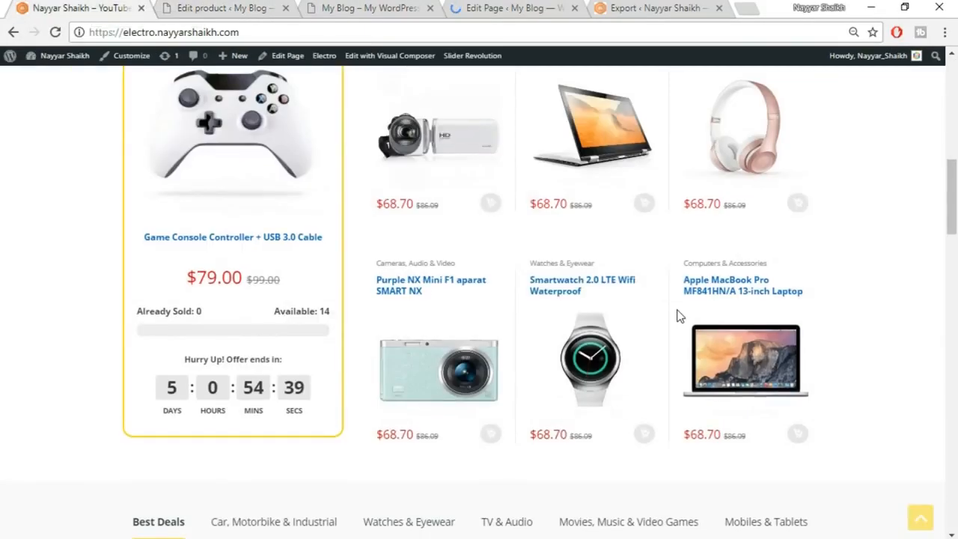
scroll(676, 314, down, 4)
scroll(284, 242, down, 2)
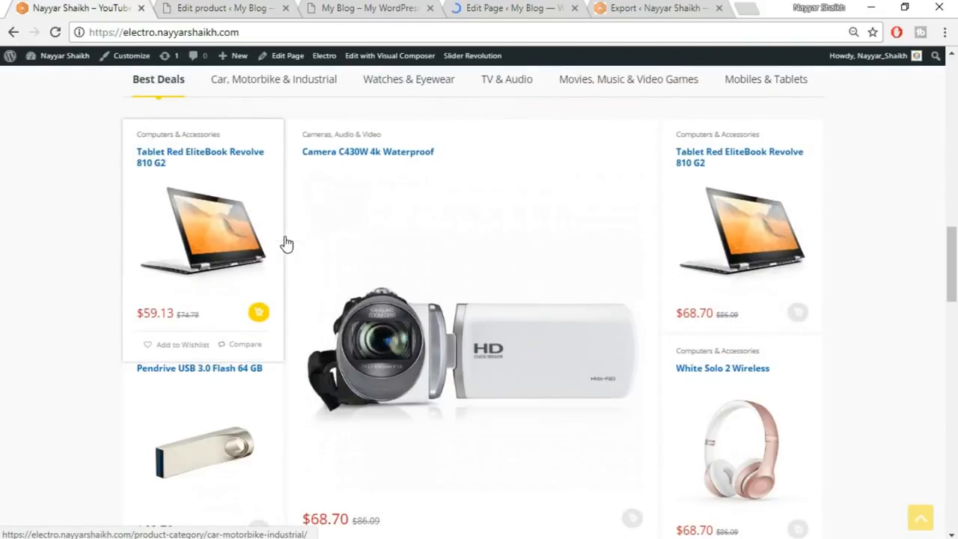
scroll(260, 236, up, 1)
scroll(260, 236, down, 1)
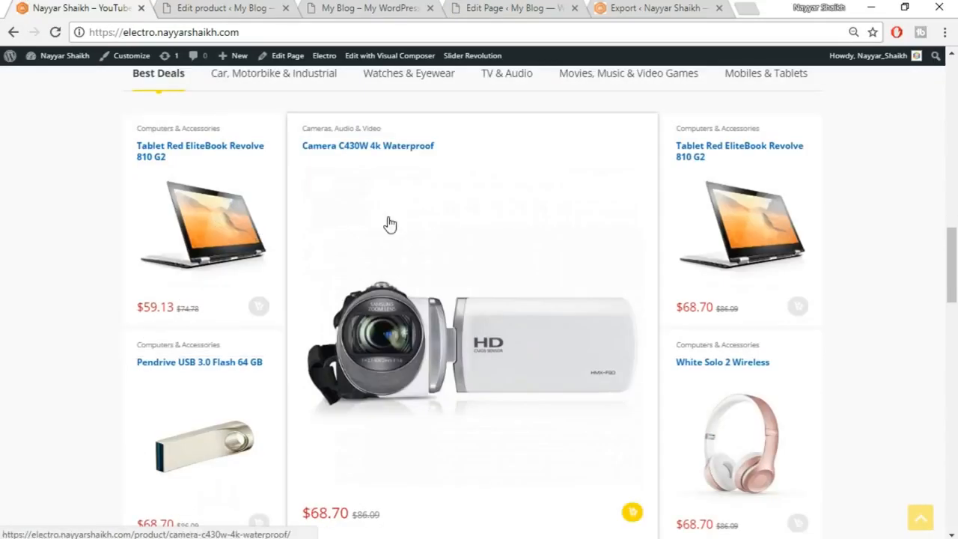
click(458, 7)
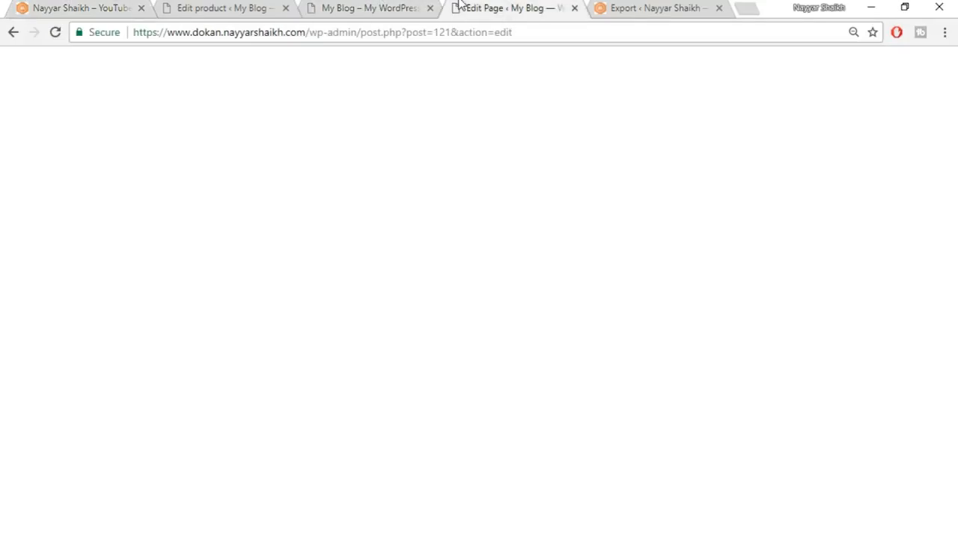
Add a Product 2-1-2 Grid element in a new row below the existing rows
scroll(460, 261, down, 5)
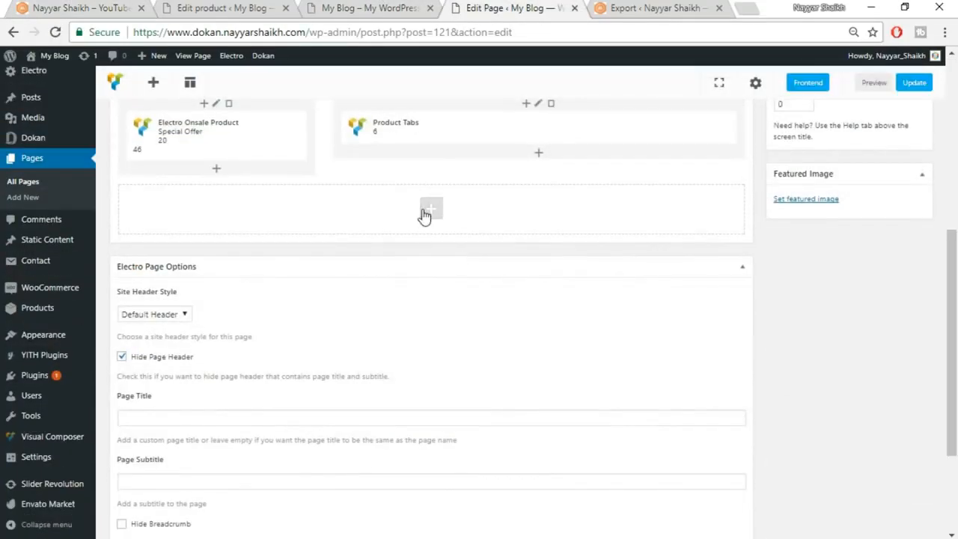
click(425, 215)
text(2)
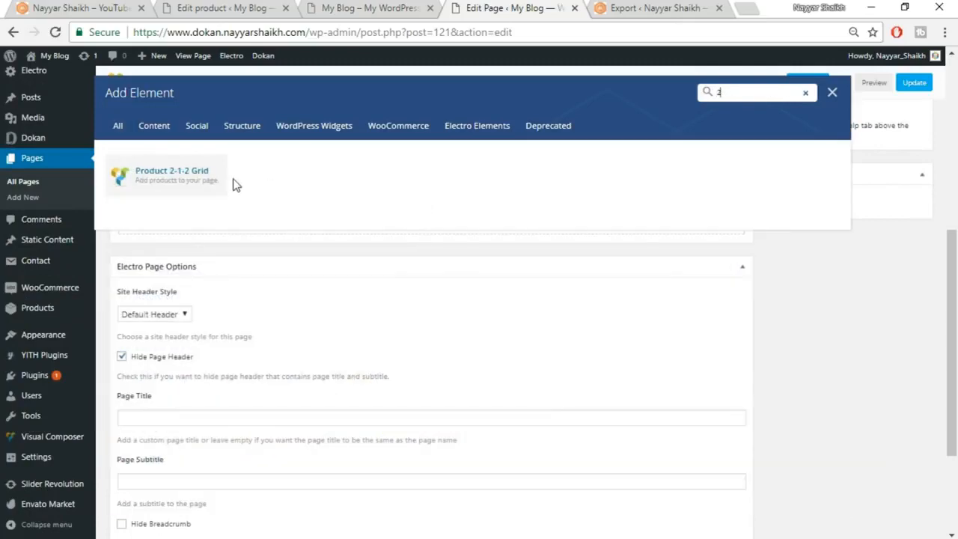
click(190, 188)
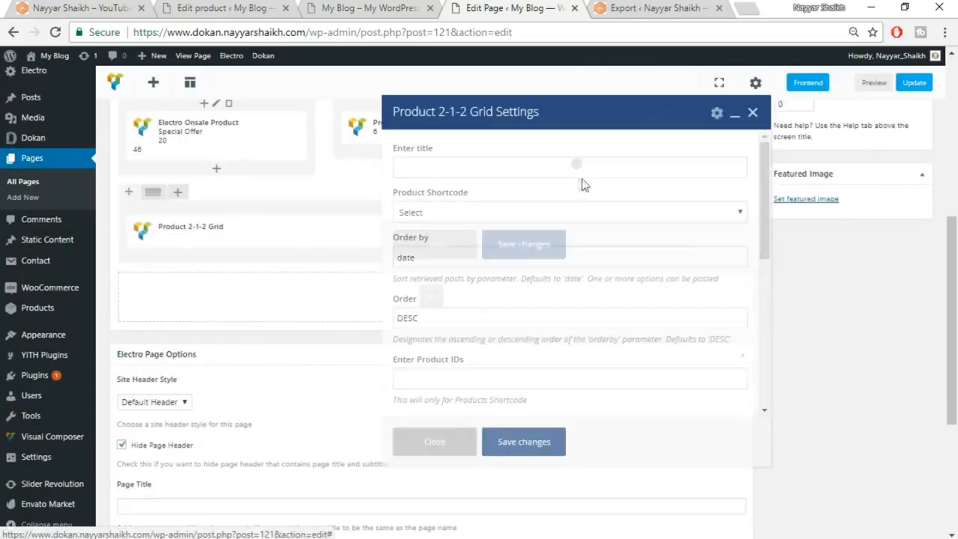
Title the grid Best Deals and set its Product Shortcode to Featured Products
click(467, 163)
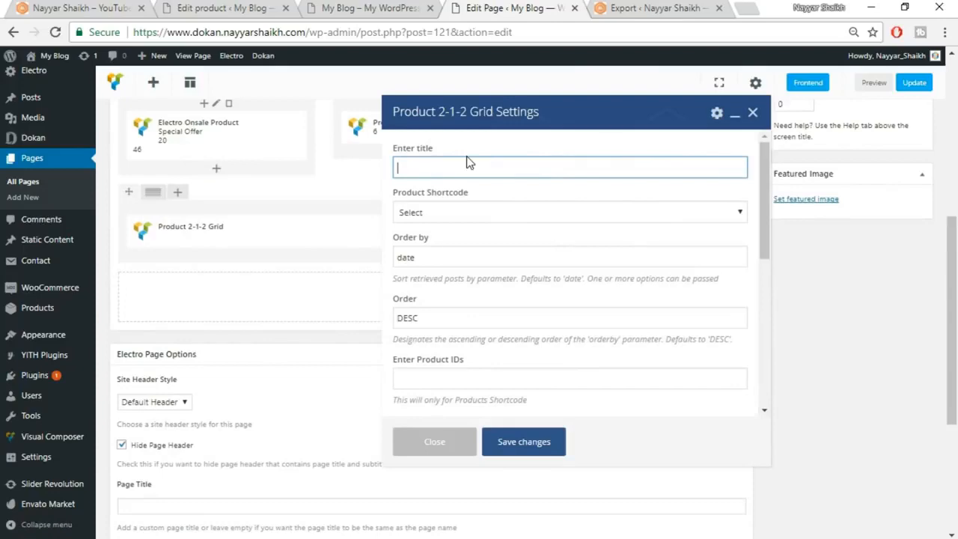
click(84, 6)
scroll(334, 207, up, 2)
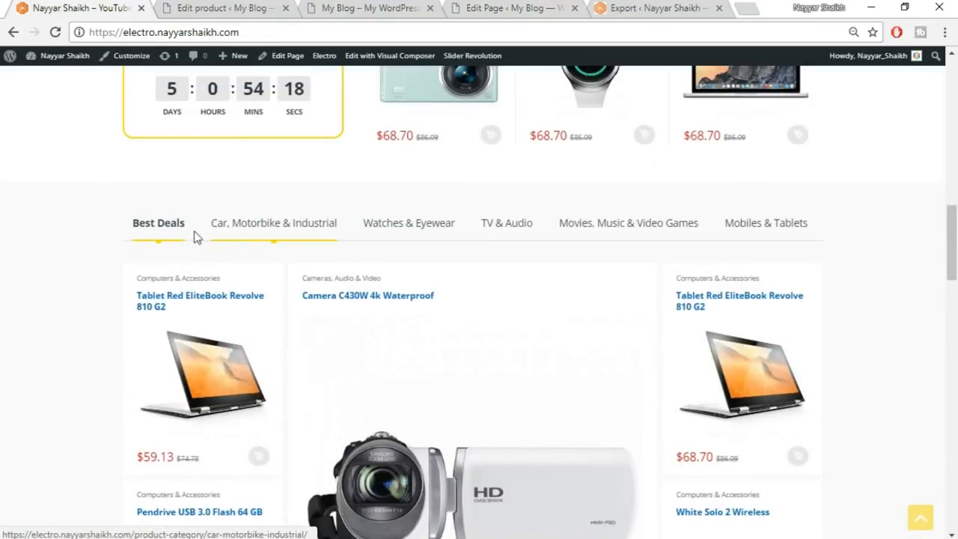
click(546, 6)
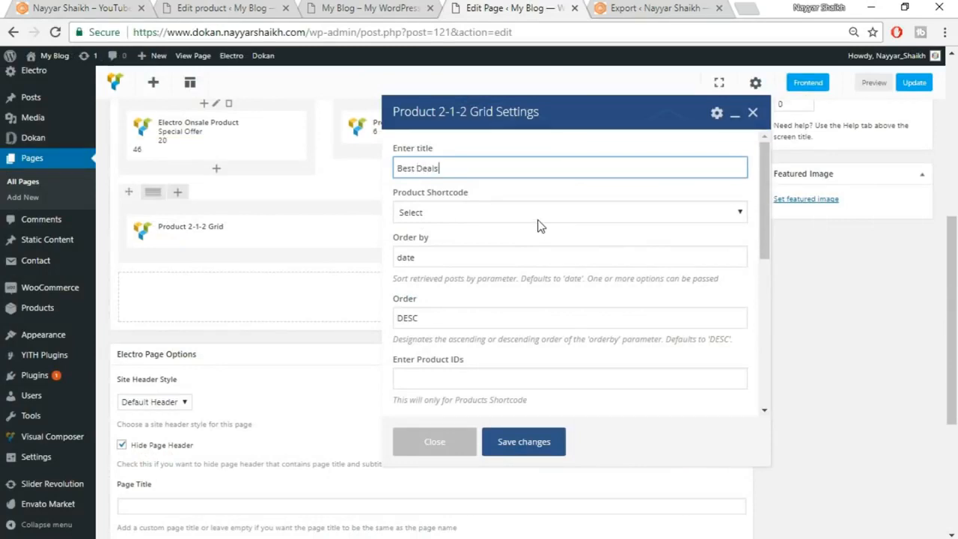
click(461, 216)
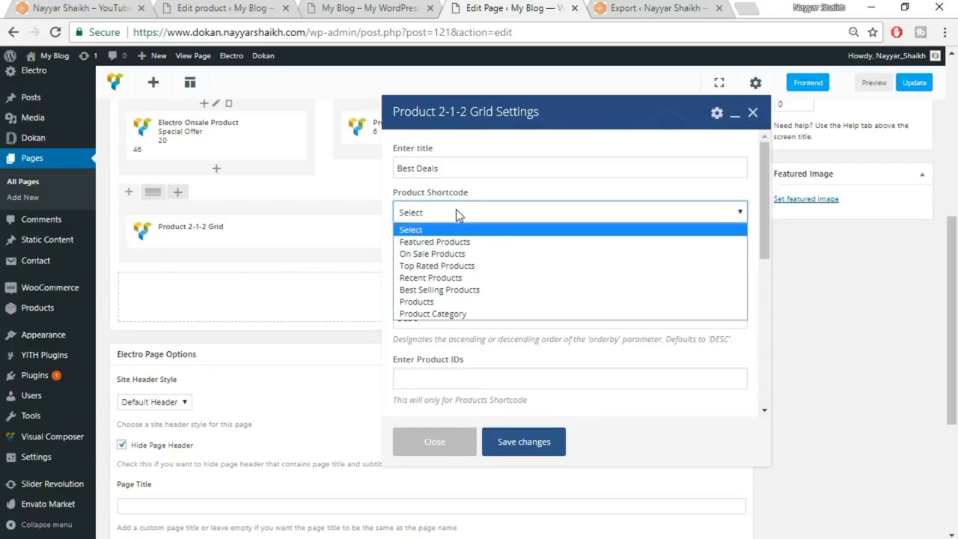
click(449, 243)
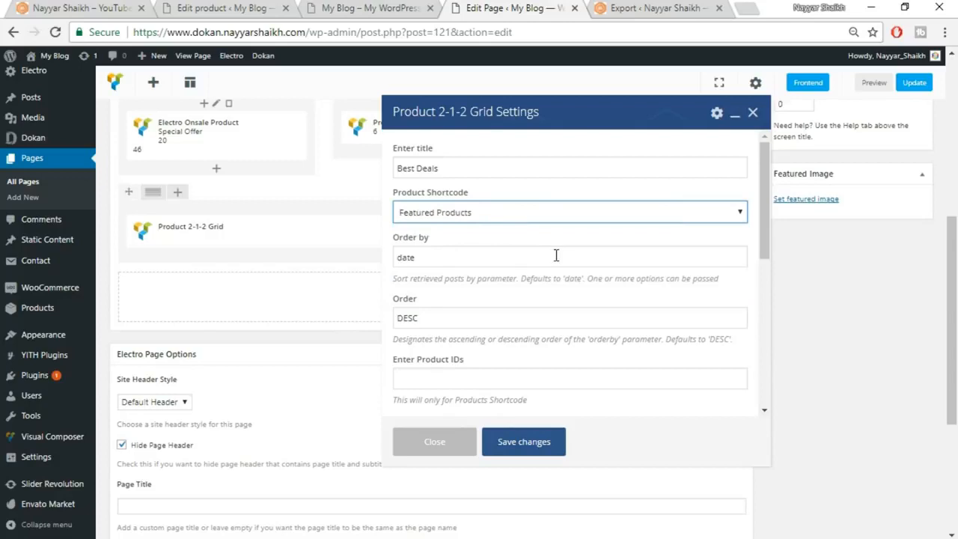
Set Number of Categories to 5 and save the grid settings
scroll(557, 256, down, 1)
click(454, 309)
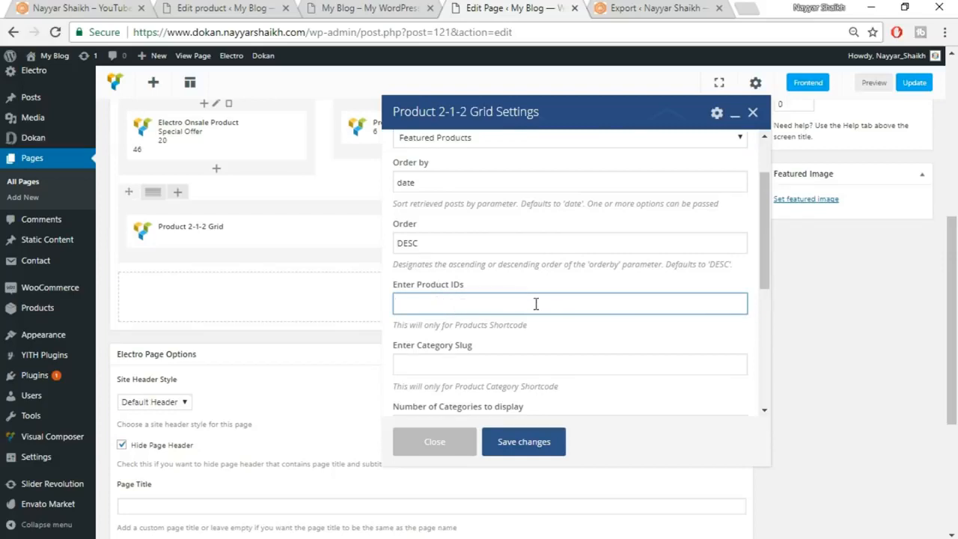
scroll(536, 303, down, 2)
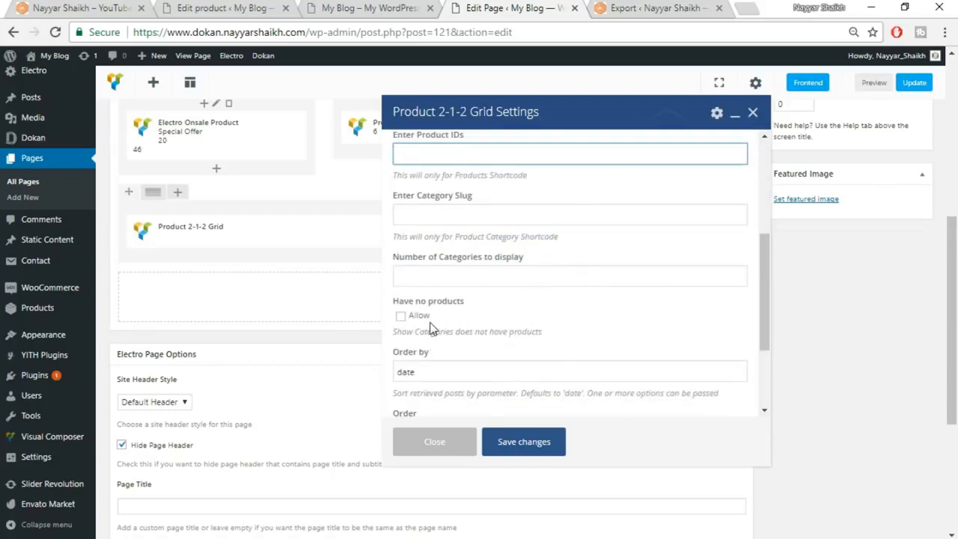
click(495, 275)
click(139, 5)
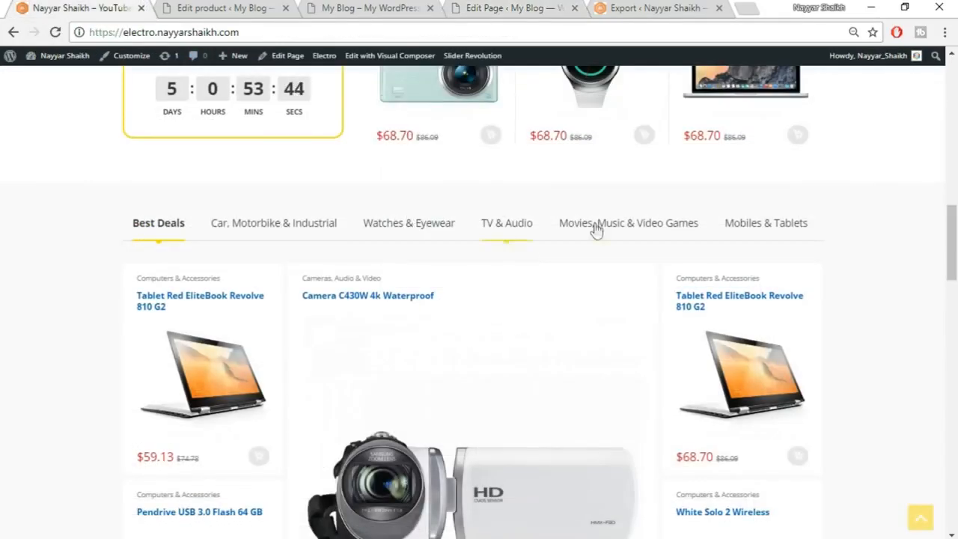
click(485, 6)
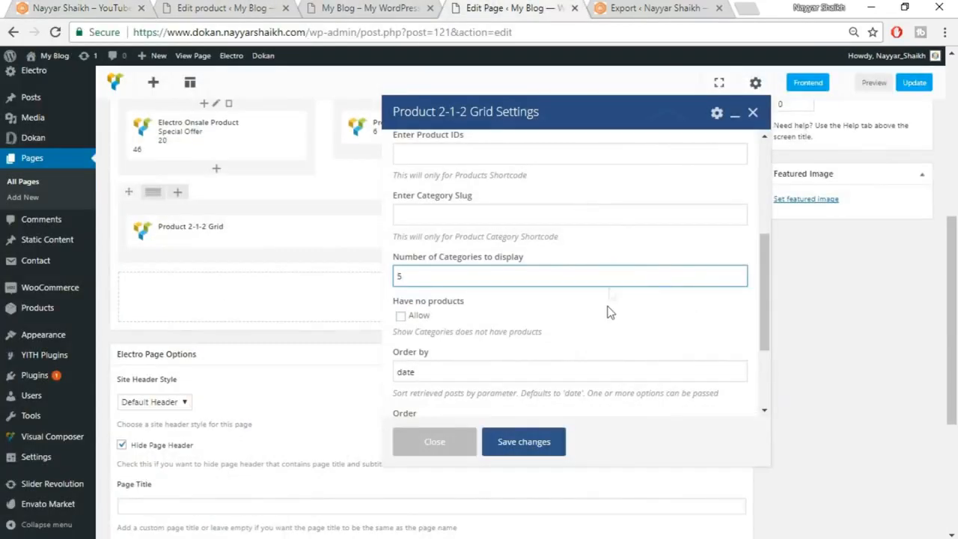
scroll(610, 292, down, 2)
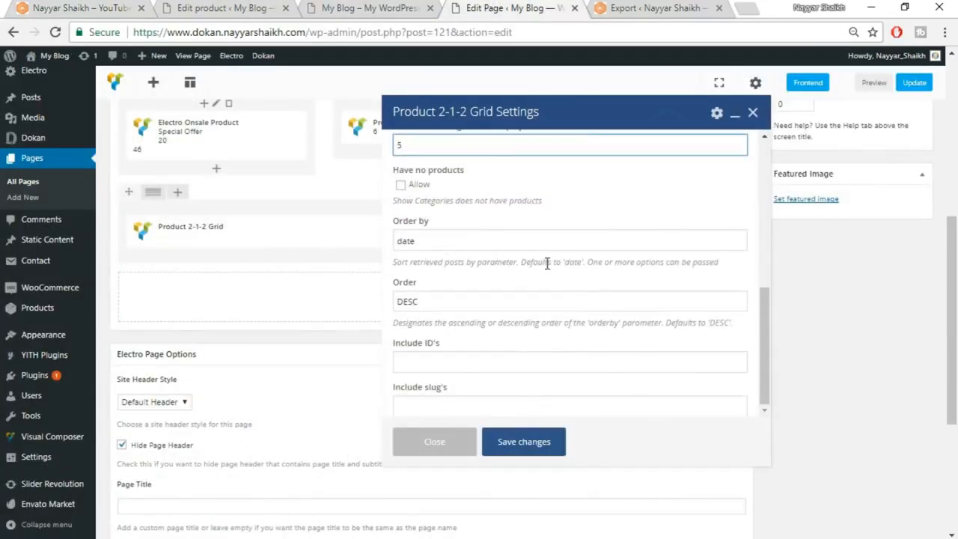
scroll(513, 294, down, 2)
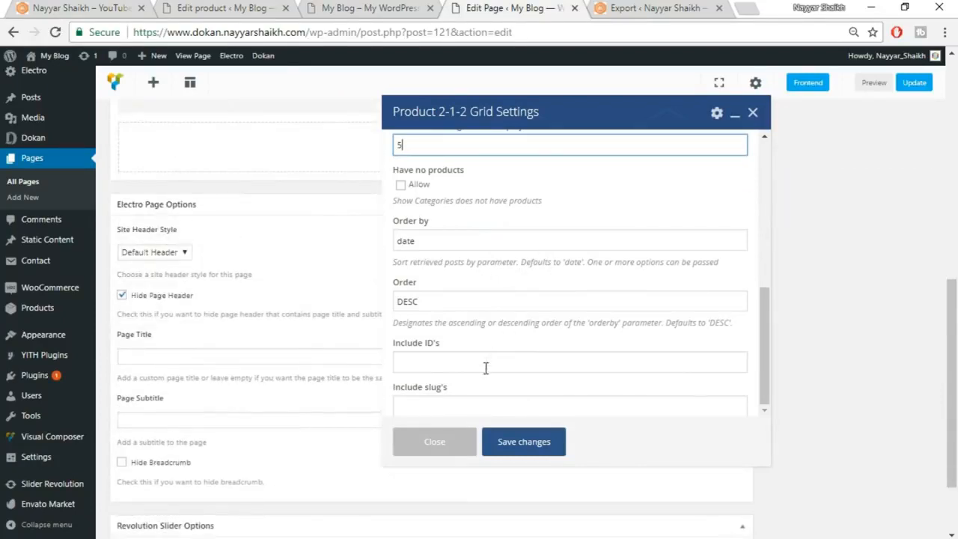
click(522, 443)
scroll(926, 399, up, 3)
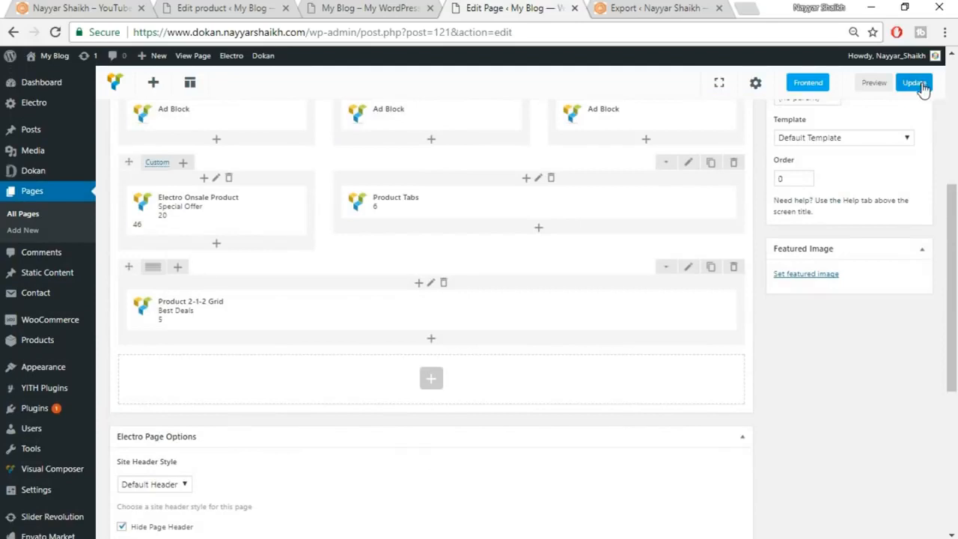
Update the home page and refresh the demo storefront
click(925, 86)
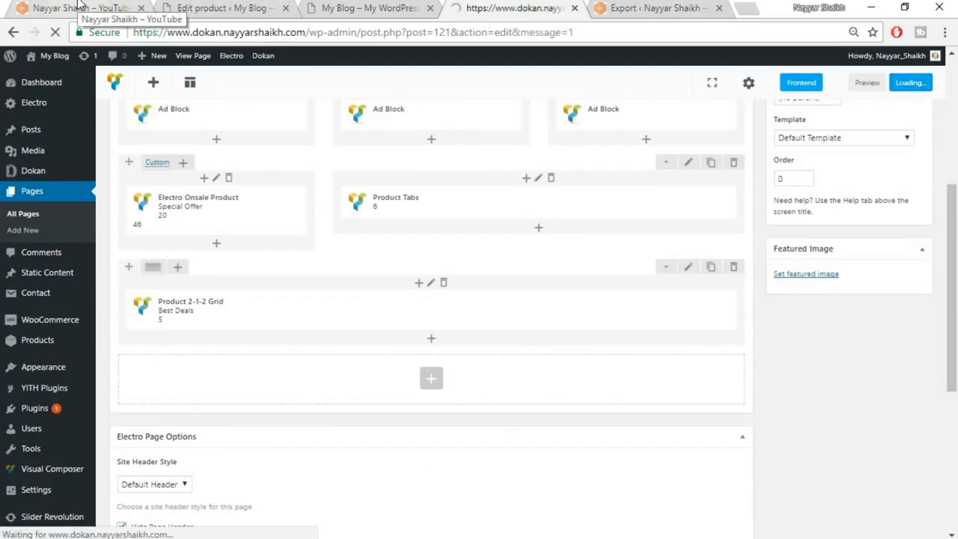
click(81, 19)
click(32, 32)
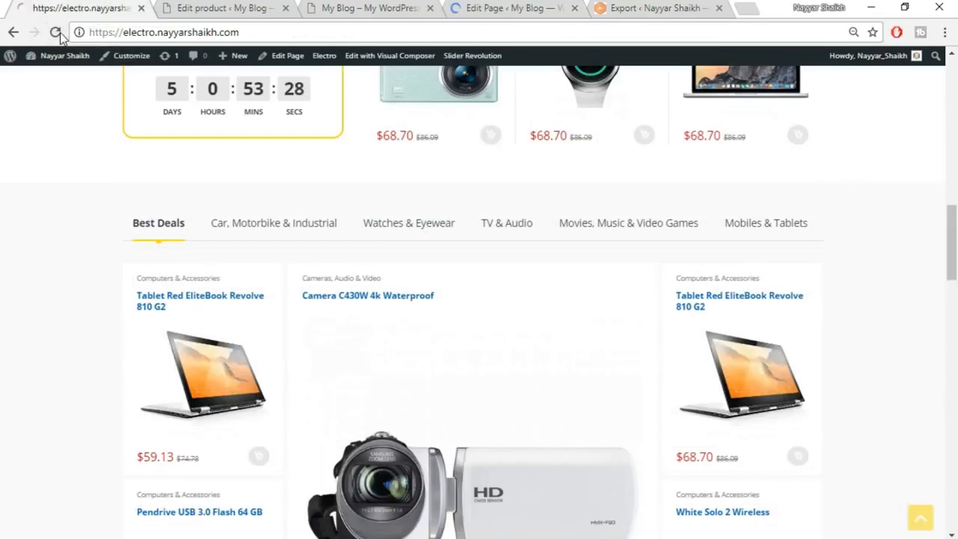
Reload the live homepage and compare its Best Deals section with the demo's
click(347, 6)
click(334, 34)
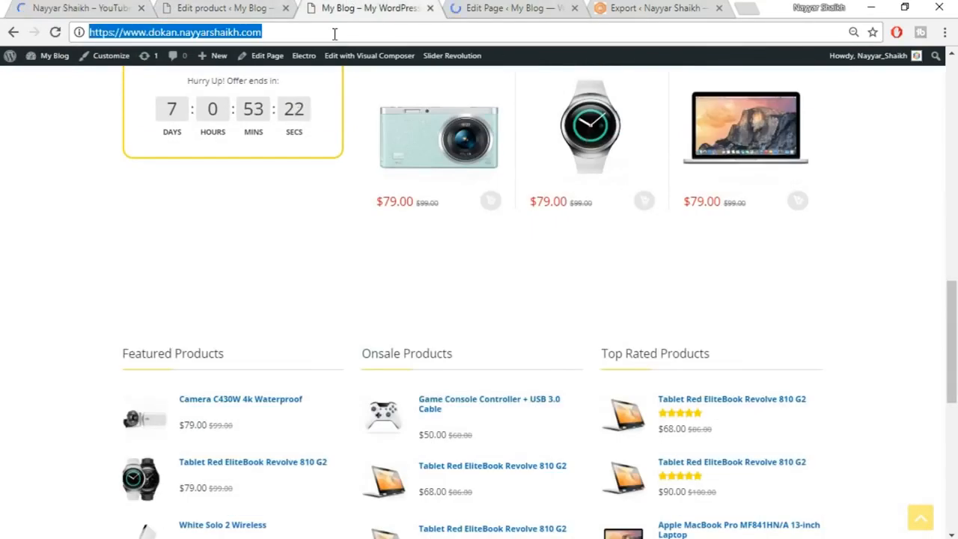
key(Return)
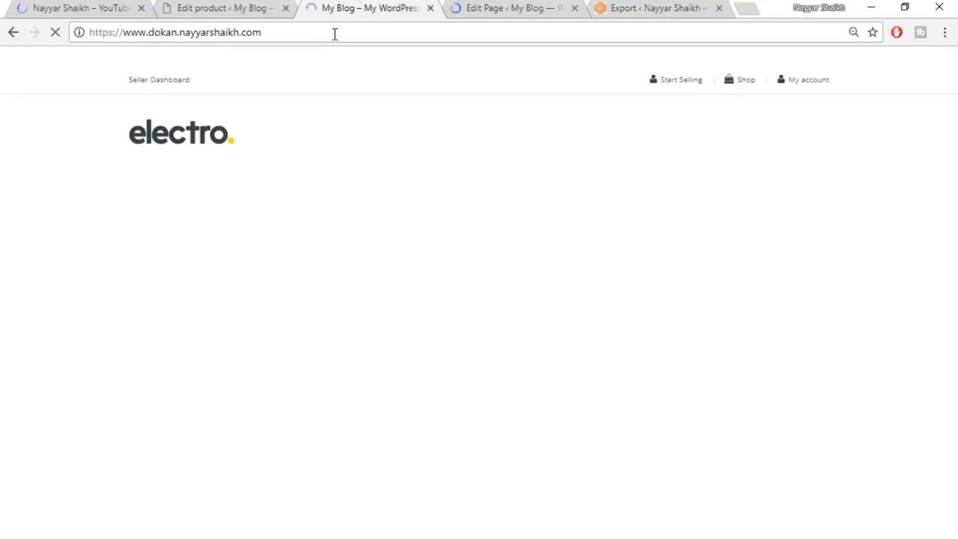
scroll(949, 260, down, 2)
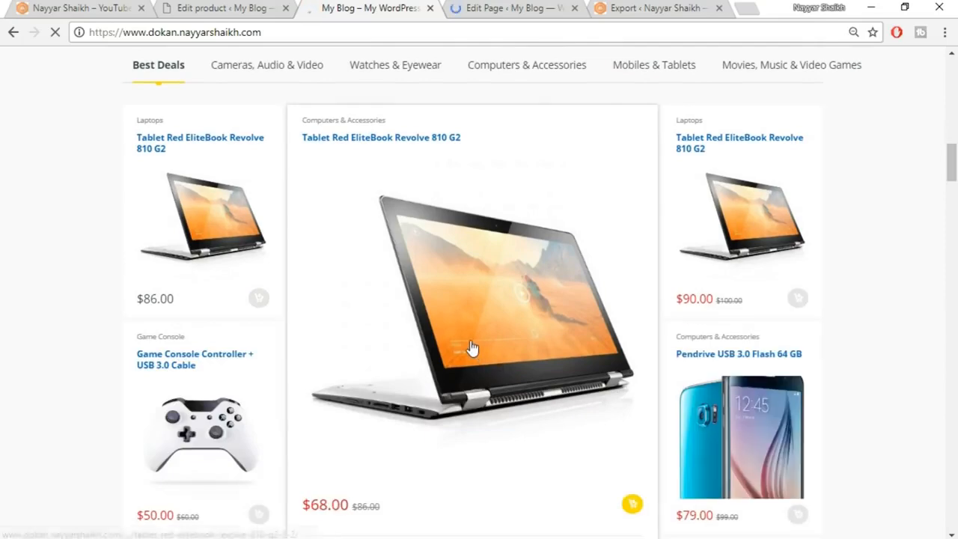
click(91, 6)
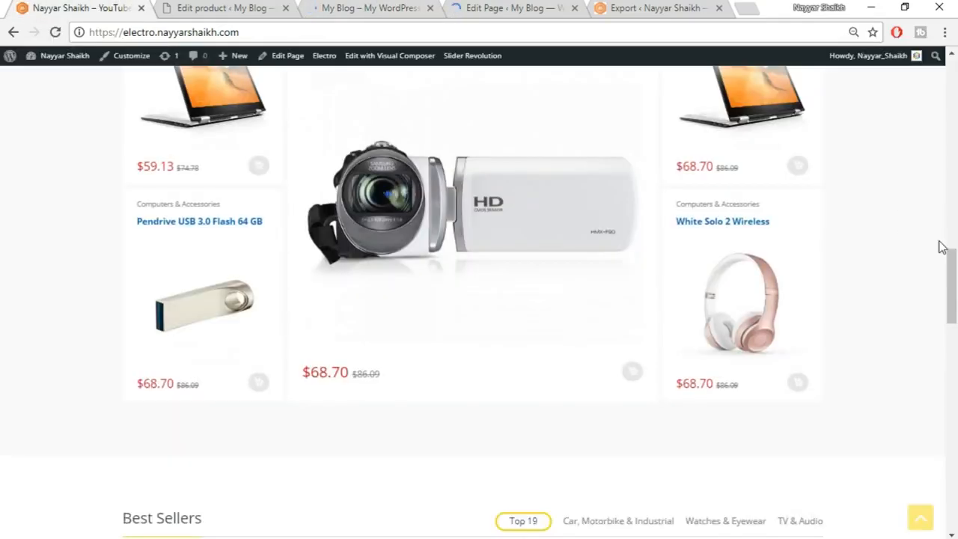
scroll(941, 246, down, 5)
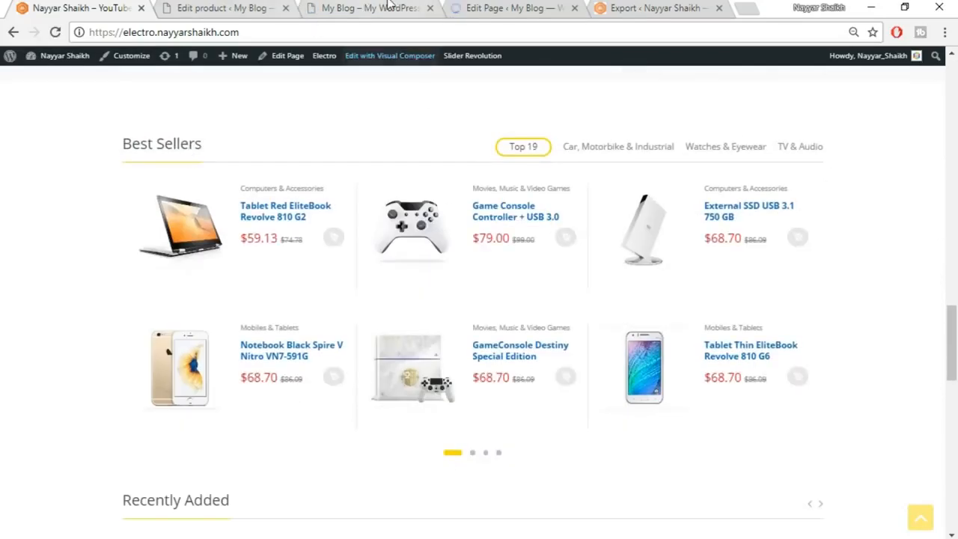
click(516, 7)
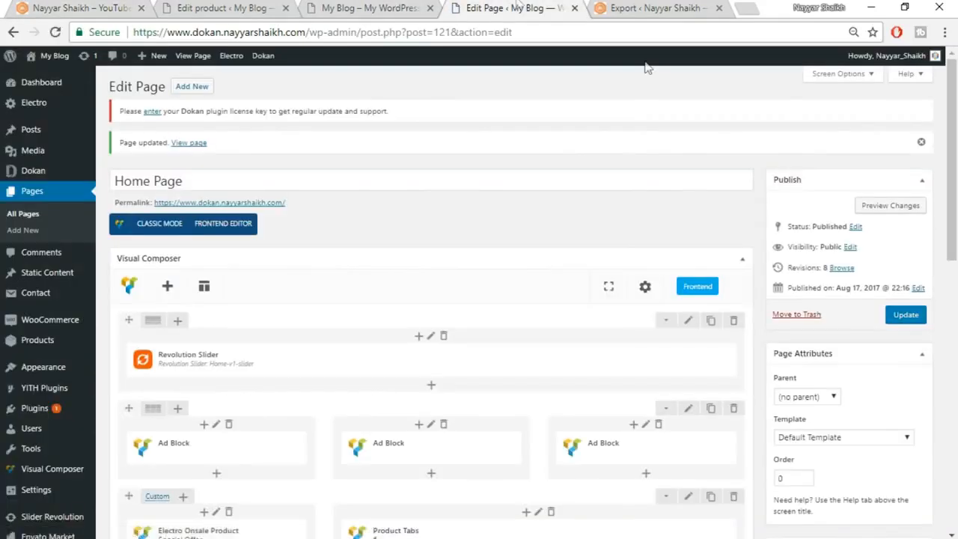
Add an Electro Products Cards Carousel element in a new row
scroll(809, 239, down, 6)
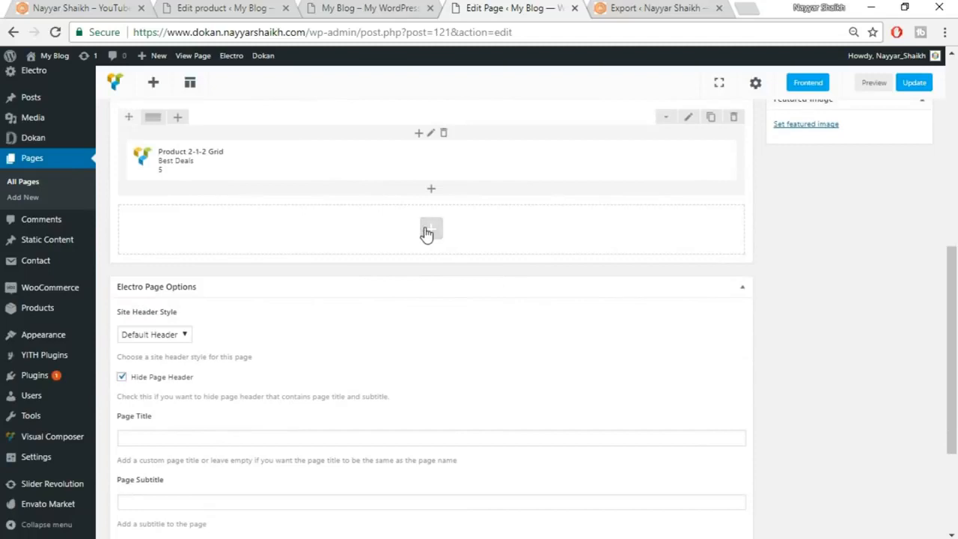
click(429, 230)
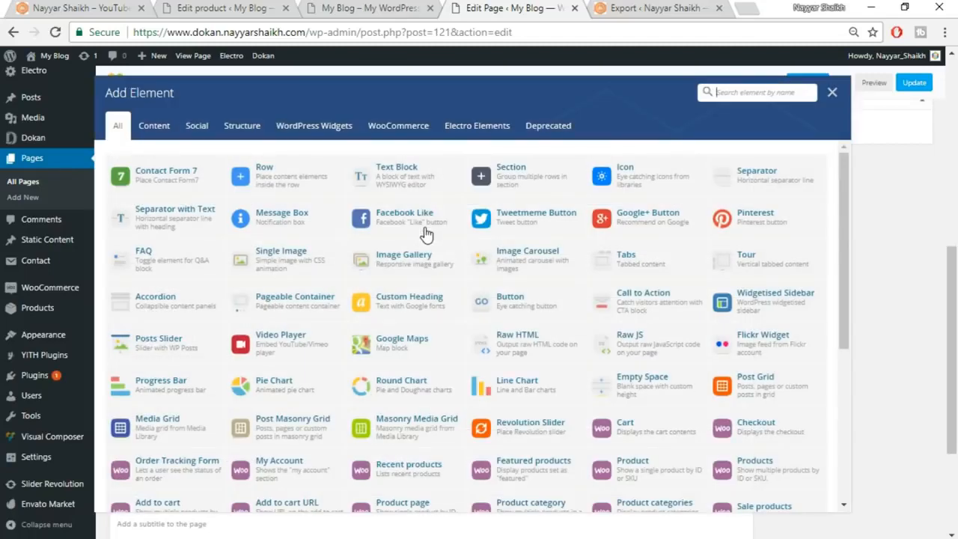
text(card)
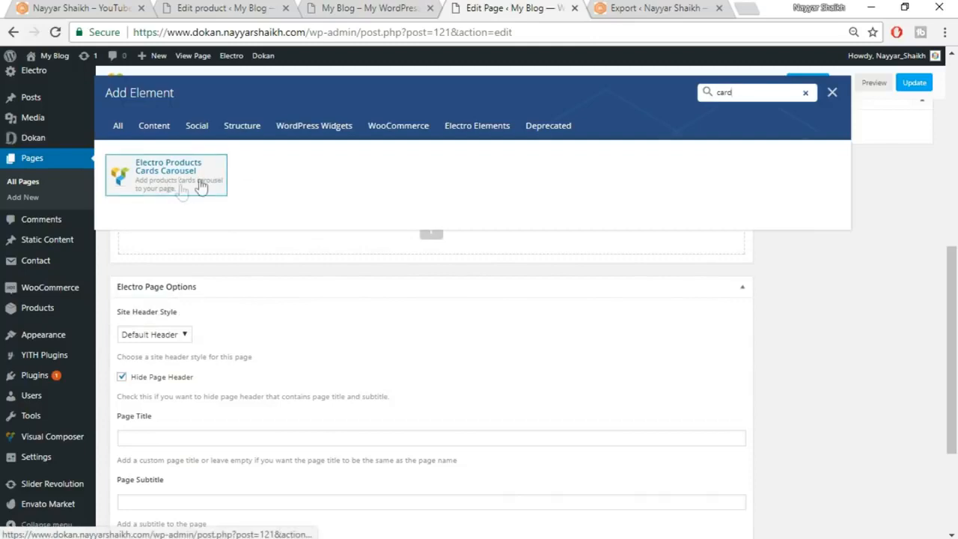
click(180, 189)
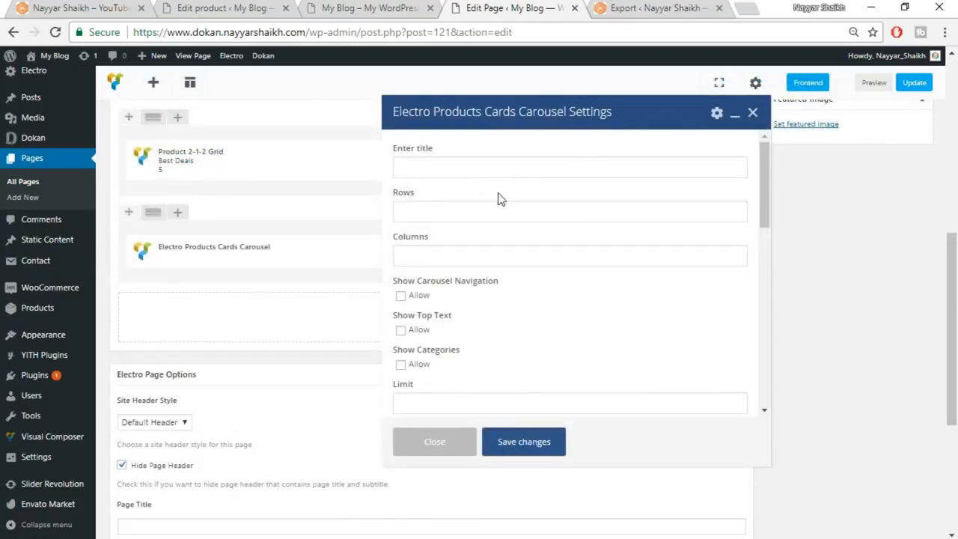
Copy the Best Sellers heading from the demo store and paste it as the carousel title
click(89, 7)
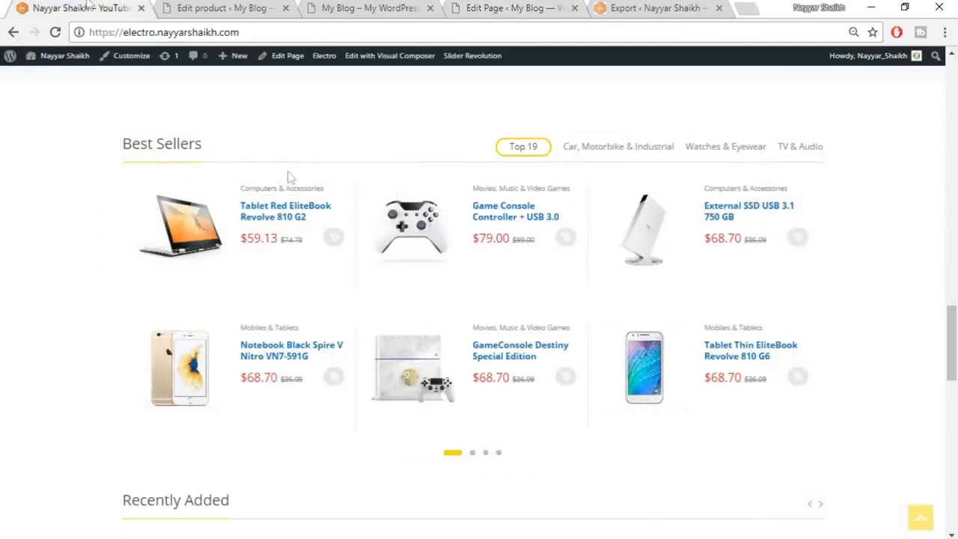
drag(134, 146, 238, 145)
click(240, 145)
triple_click(135, 142)
key(ctrl+c)
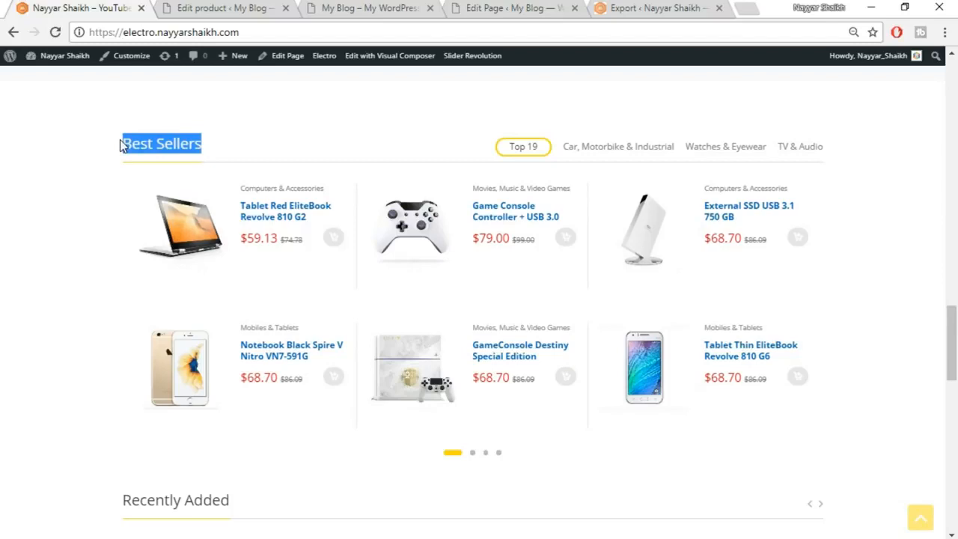
click(201, 6)
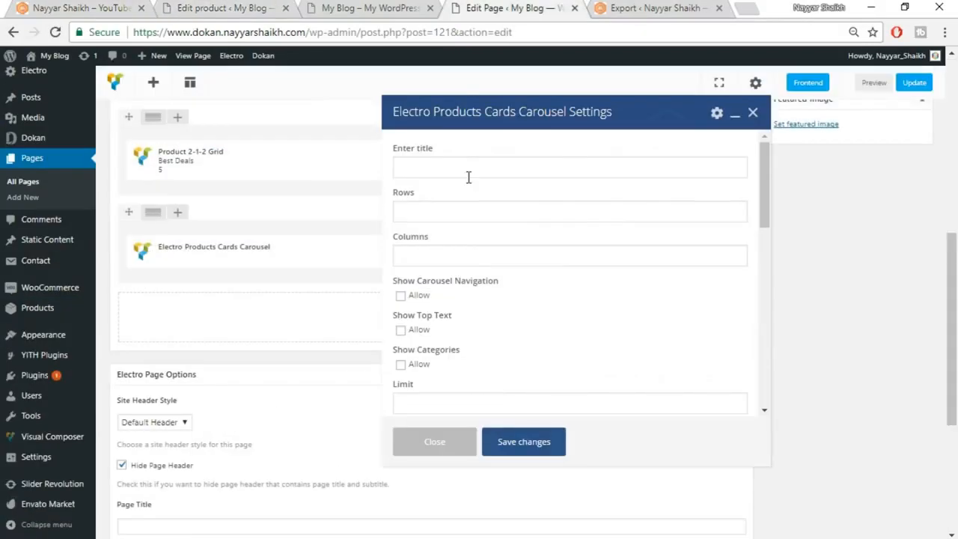
click(467, 168)
key(ctrl+v)
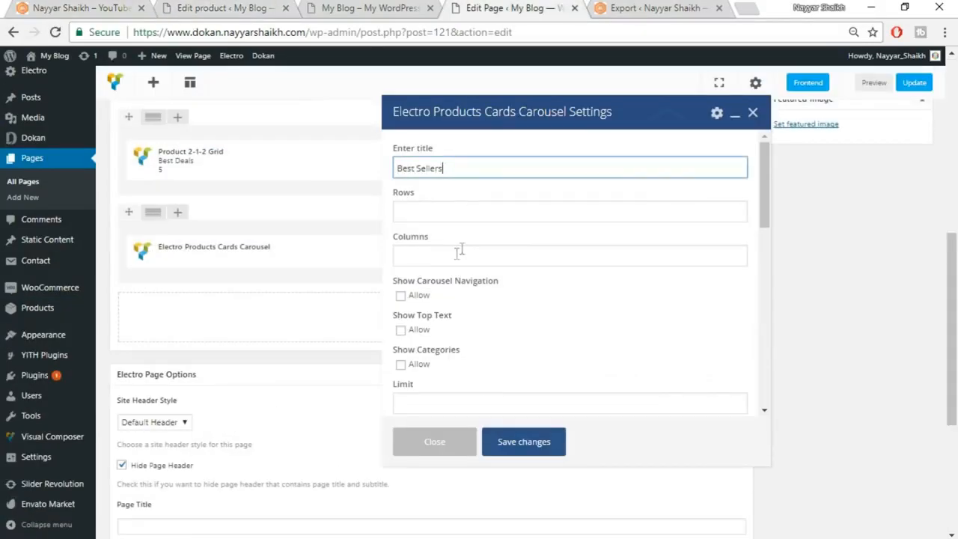
Use Products as the source, allow categories with no products, save, and update the page
scroll(527, 276, down, 2)
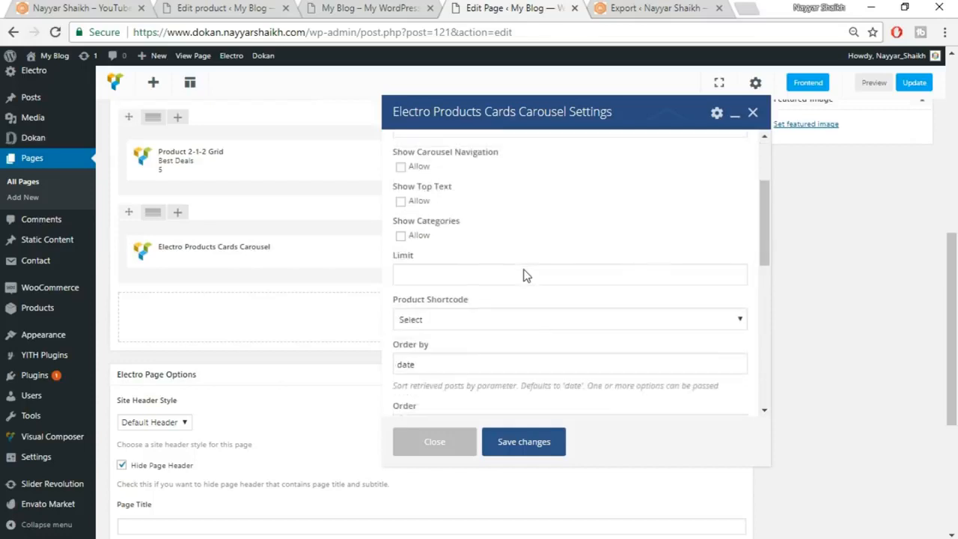
click(471, 299)
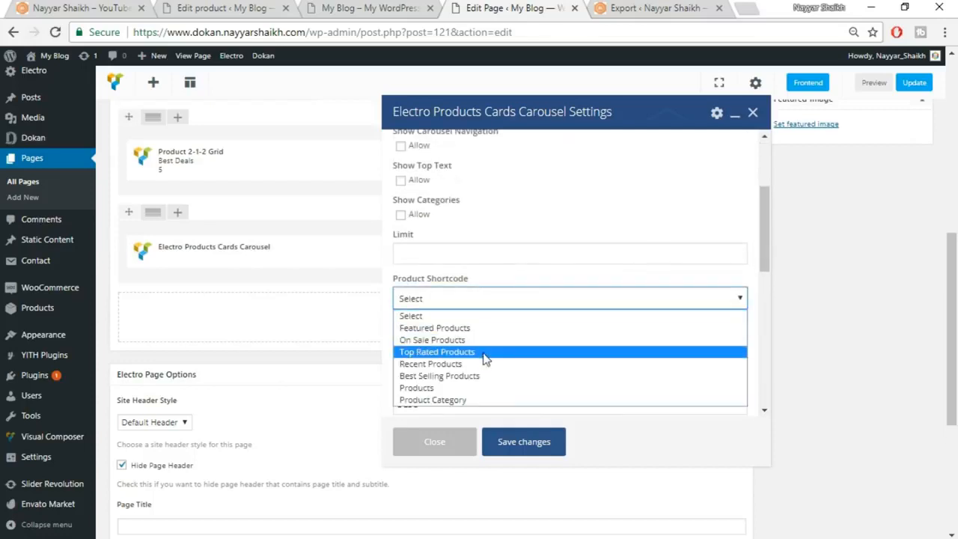
click(474, 388)
scroll(519, 331, down, 4)
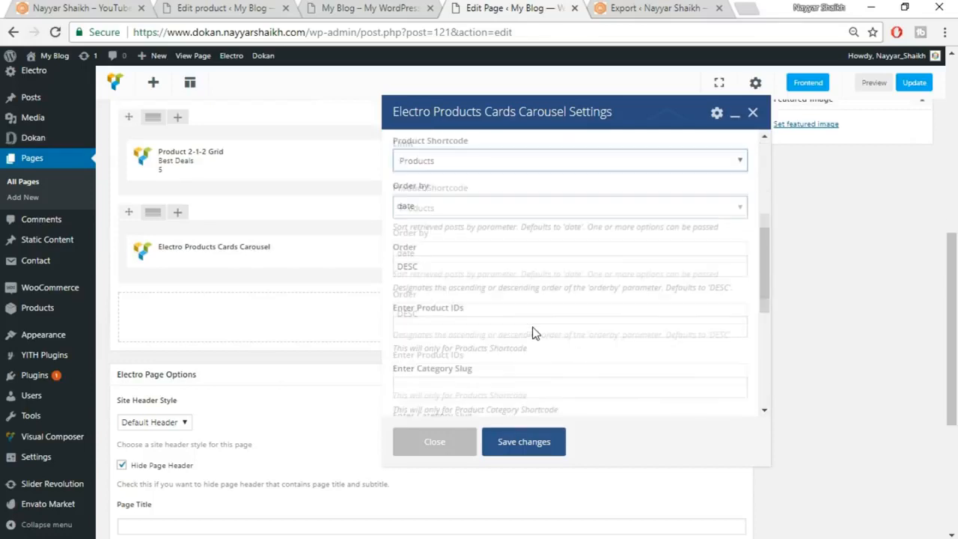
scroll(576, 303, down, 3)
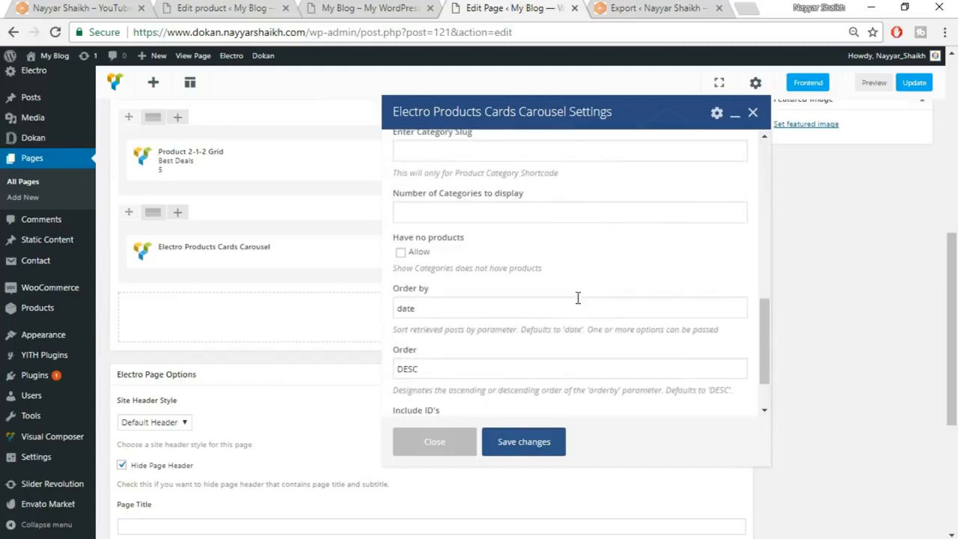
scroll(578, 298, down, 1)
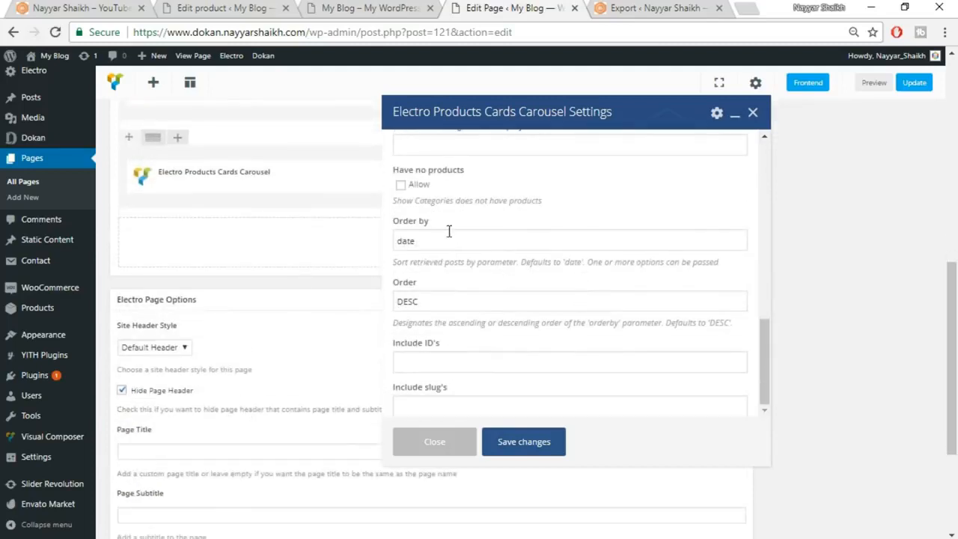
click(416, 194)
click(533, 448)
click(914, 84)
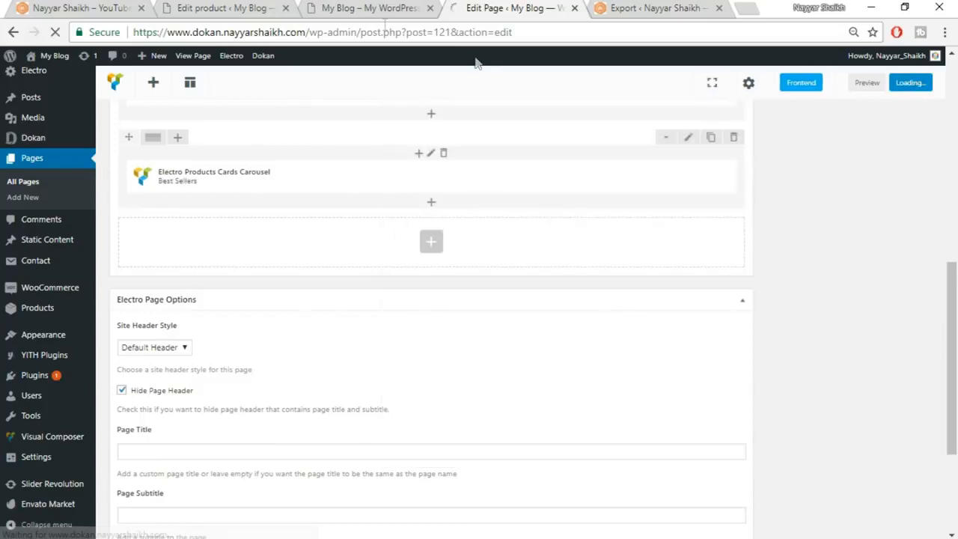
click(72, 4)
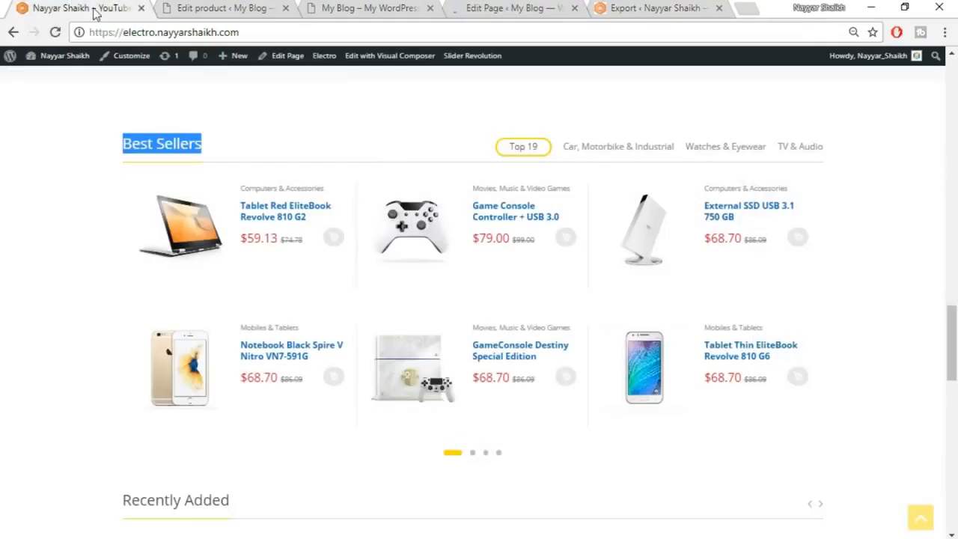
click(367, 8)
click(370, 27)
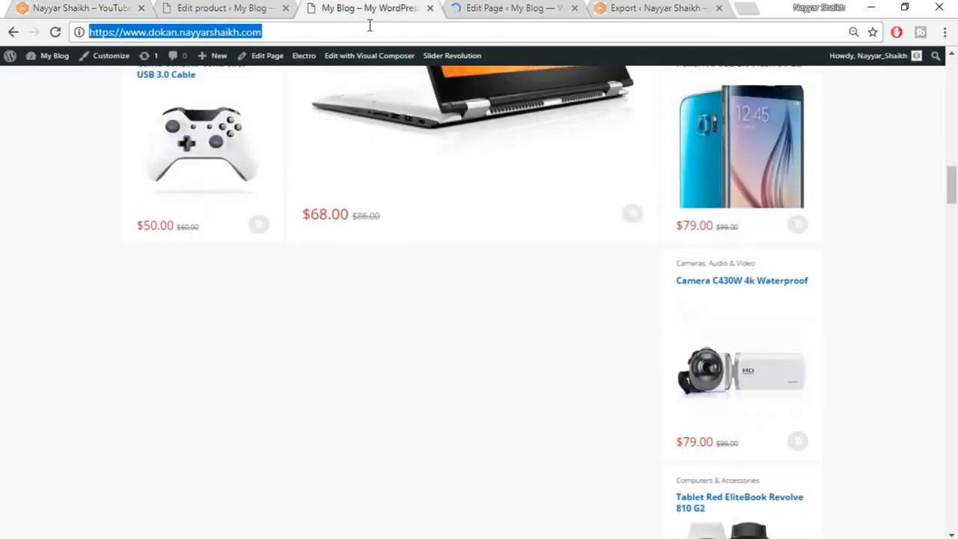
key(Return)
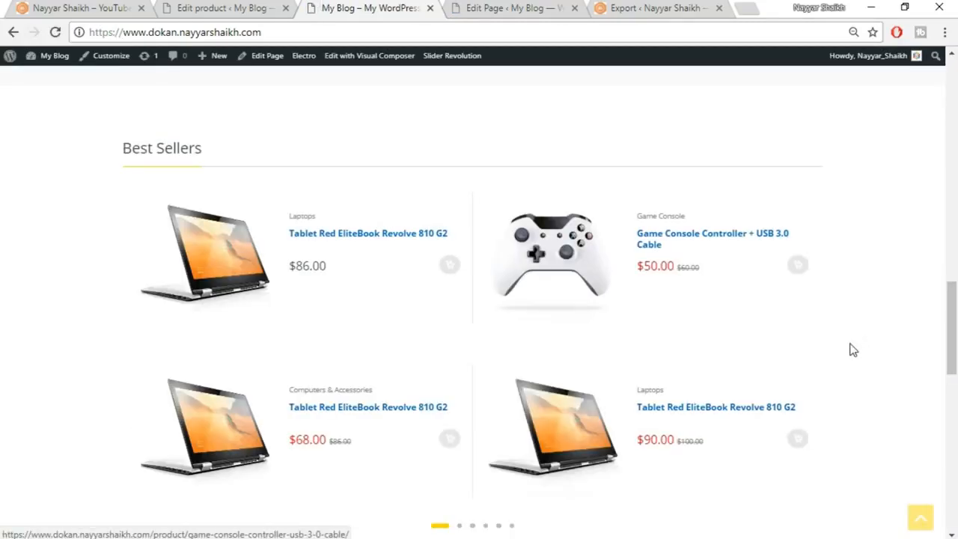
click(124, 9)
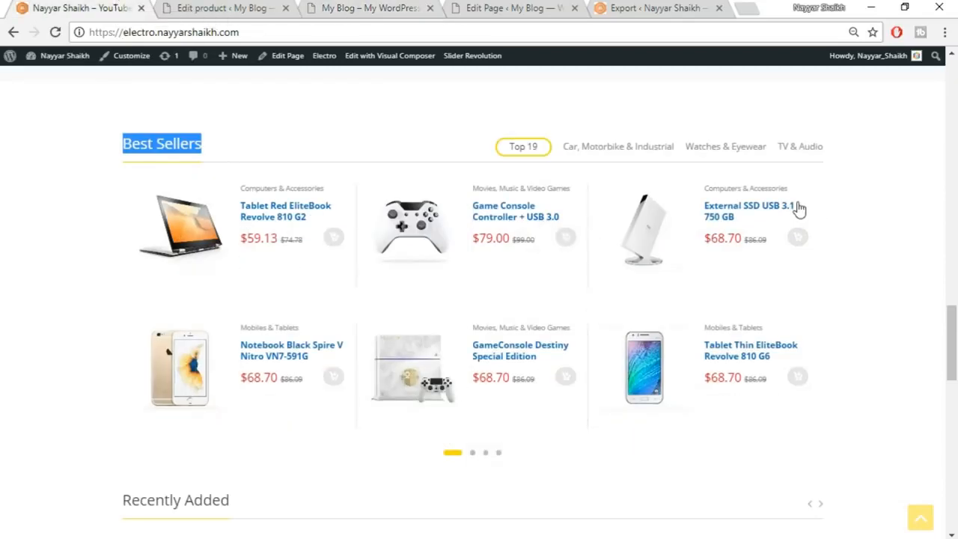
click(543, 9)
scroll(670, 270, up, 2)
Set the Best Sellers carousel to 2 rows and 3 columns with navigation enabled
mouse_move(501, 343)
click(465, 328)
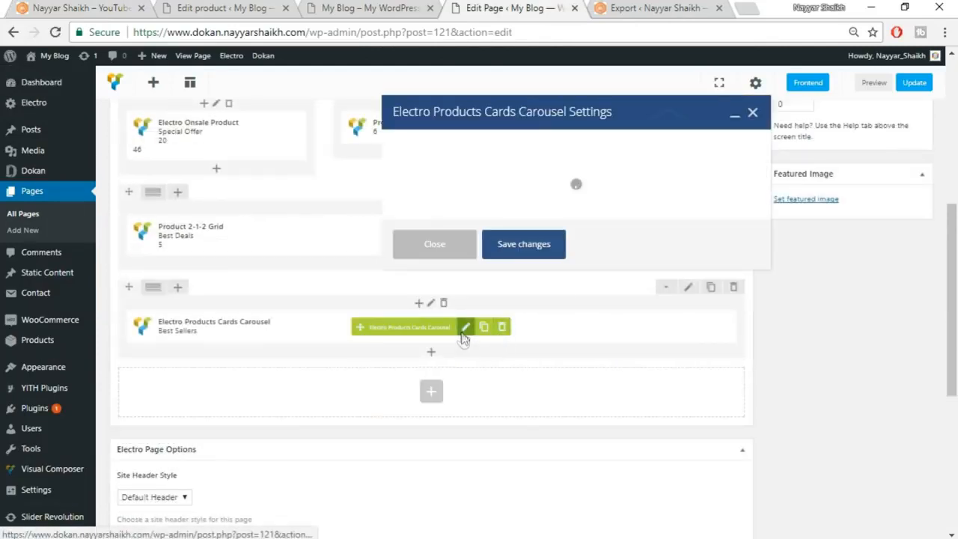
click(452, 208)
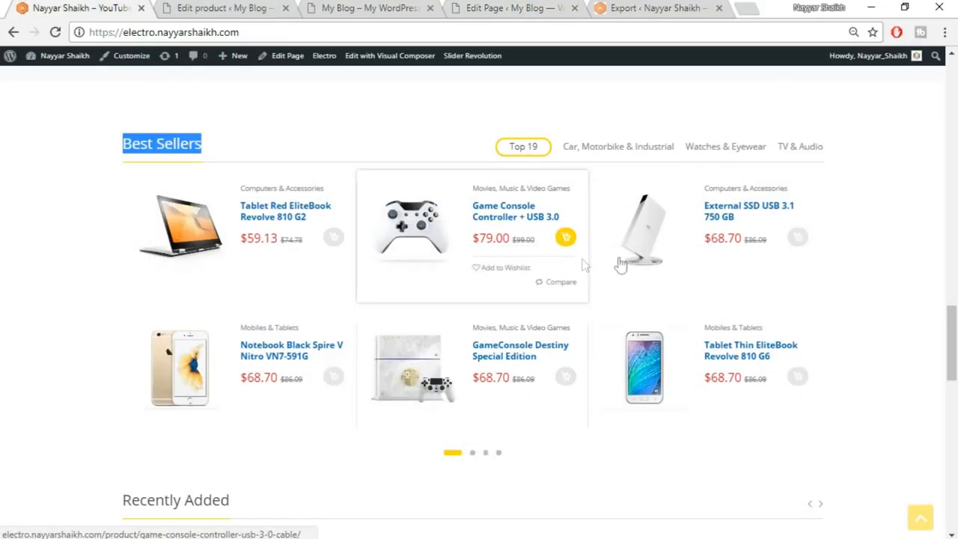
click(509, 9)
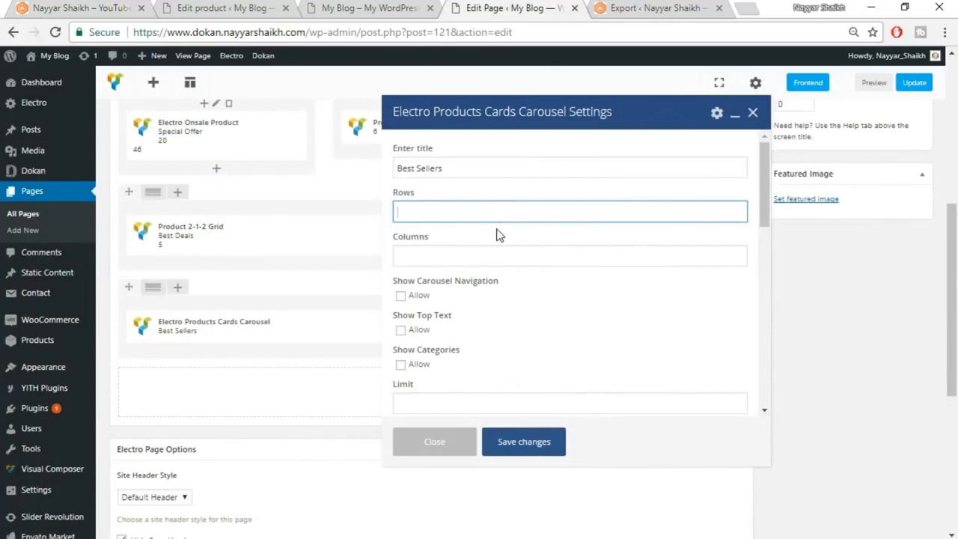
click(499, 257)
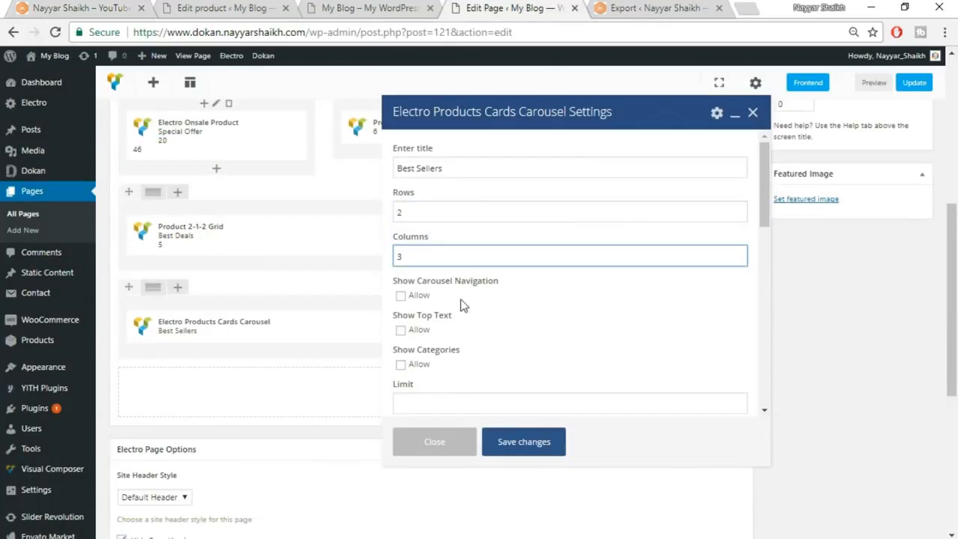
click(414, 298)
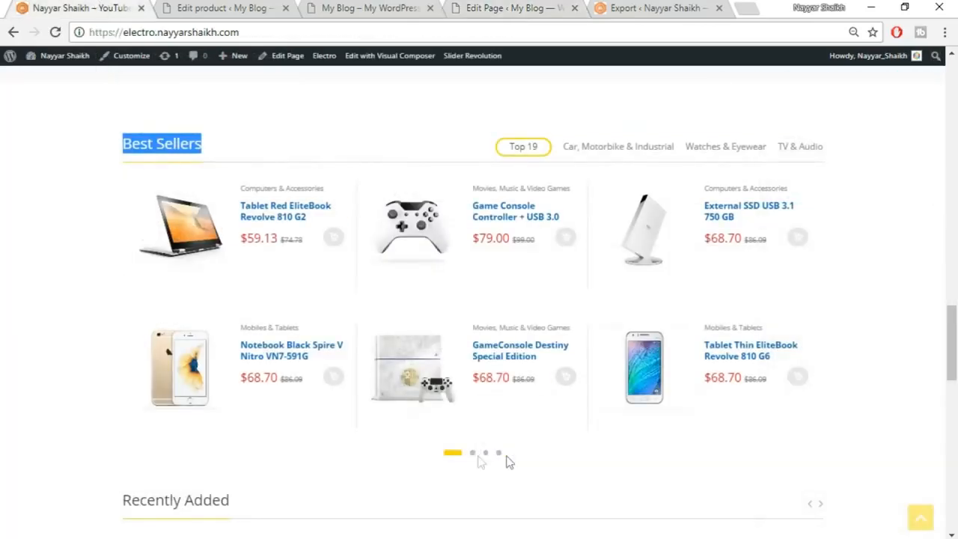
click(483, 7)
Turn on category display and set the product limit to 20
scroll(572, 349, down, 2)
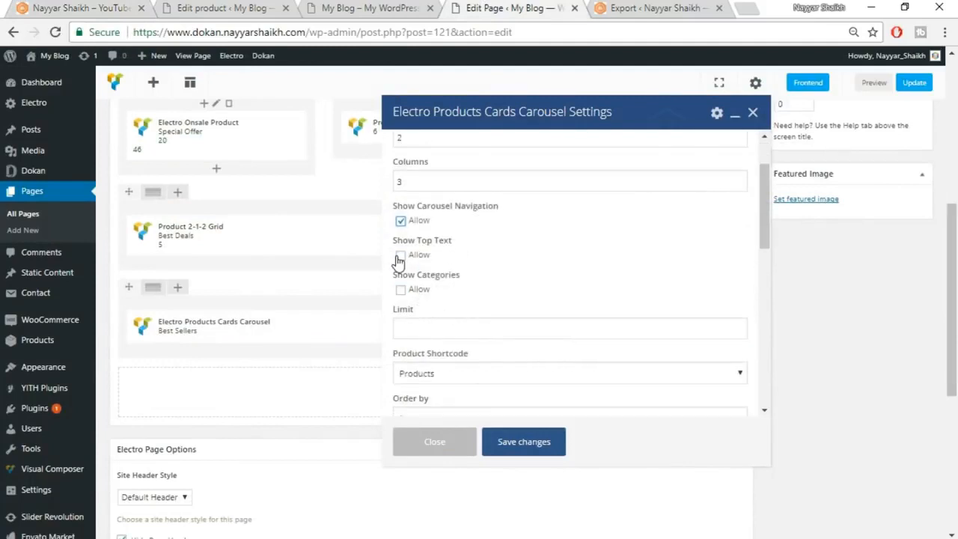
scroll(581, 258, down, 2)
click(401, 215)
click(424, 254)
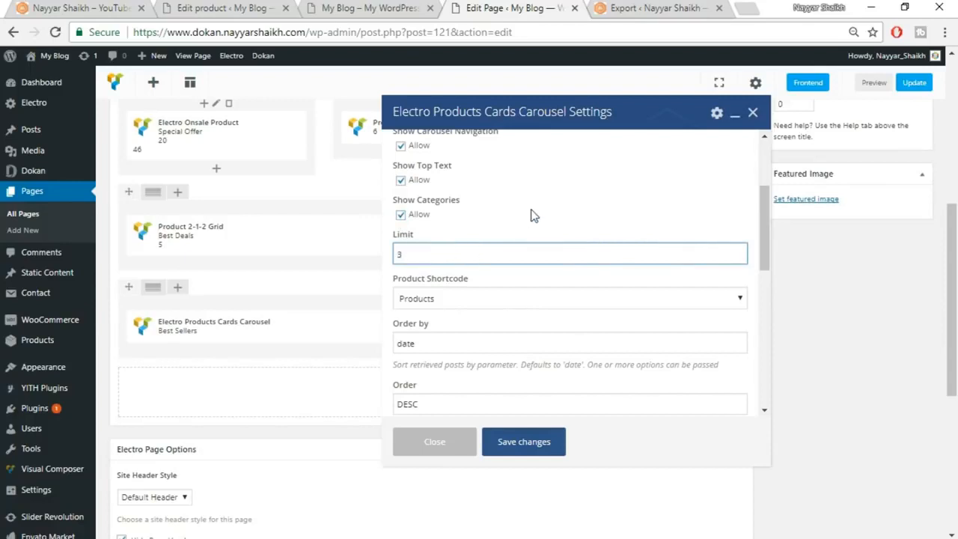
scroll(533, 216, down, 4)
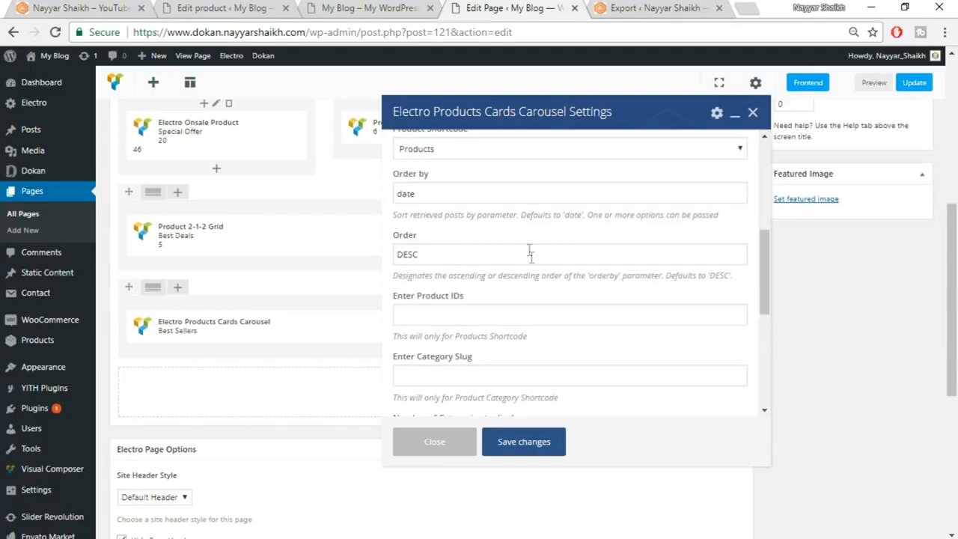
scroll(531, 257, down, 2)
scroll(539, 390, down, 2)
Show 3 categories, confirm the limit of 20, save the carousel and update the home page
click(487, 287)
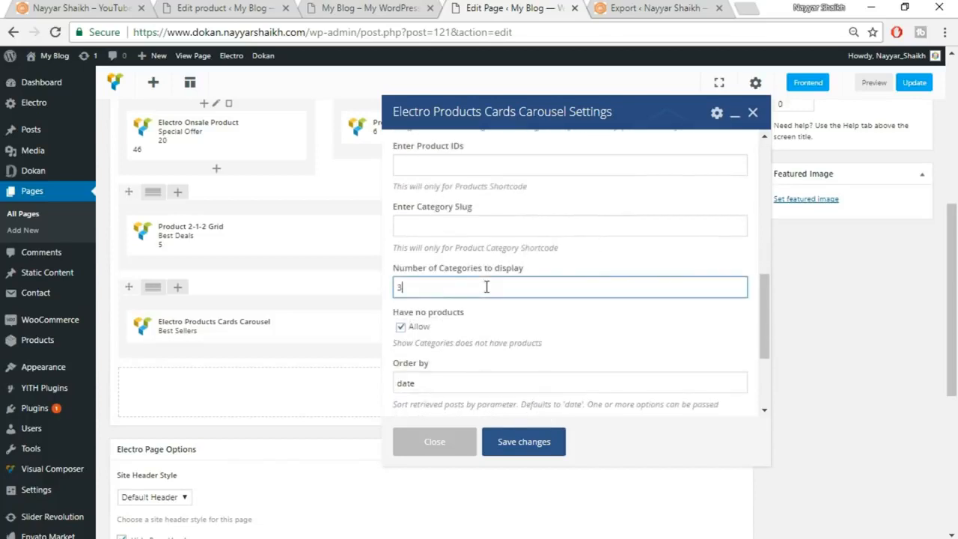
scroll(487, 287, up, 8)
double_click(398, 253)
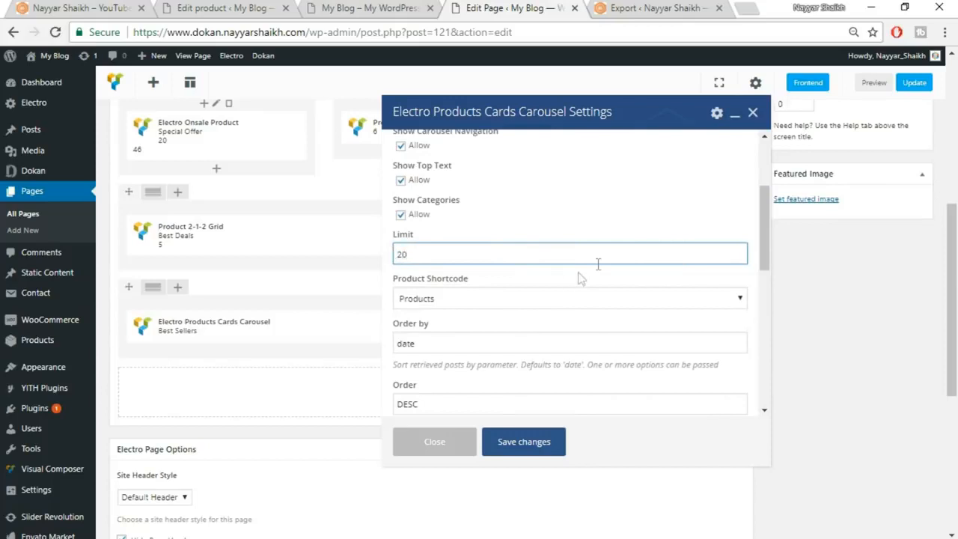
scroll(598, 264, down, 8)
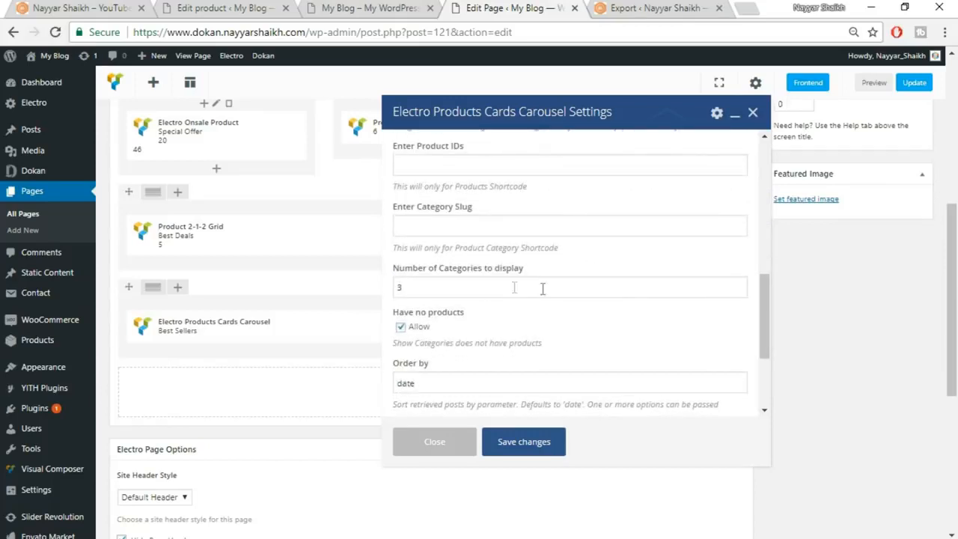
scroll(472, 300, down, 2)
scroll(481, 297, down, 2)
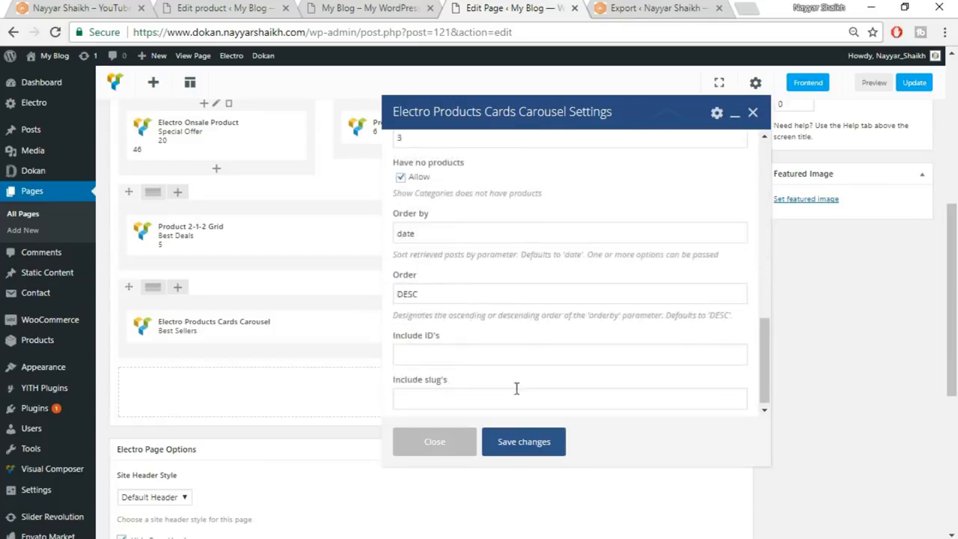
click(520, 452)
click(922, 85)
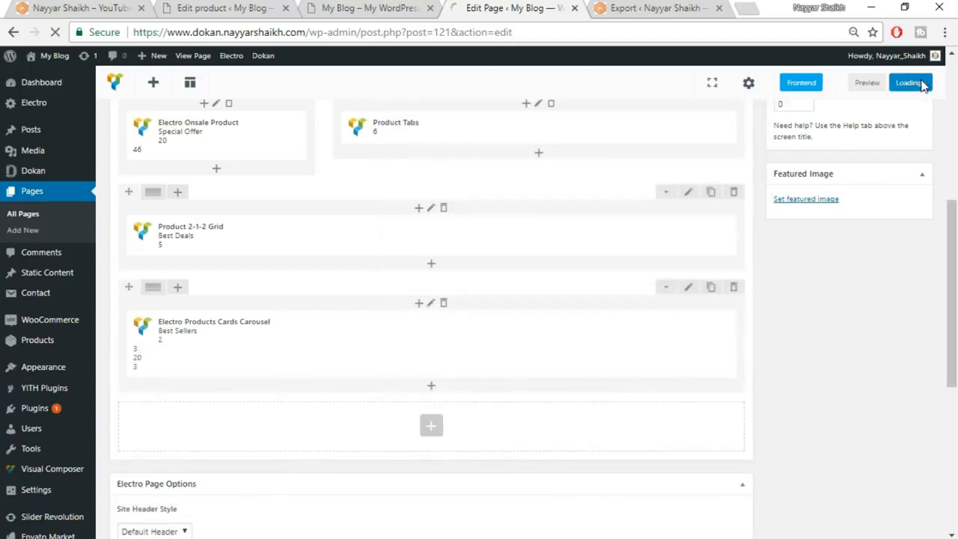
click(383, 7)
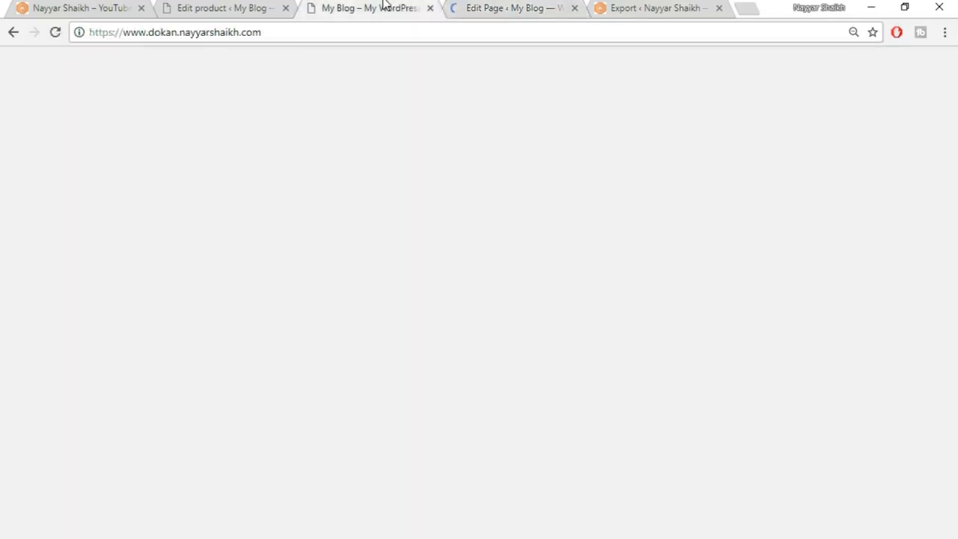
click(394, 32)
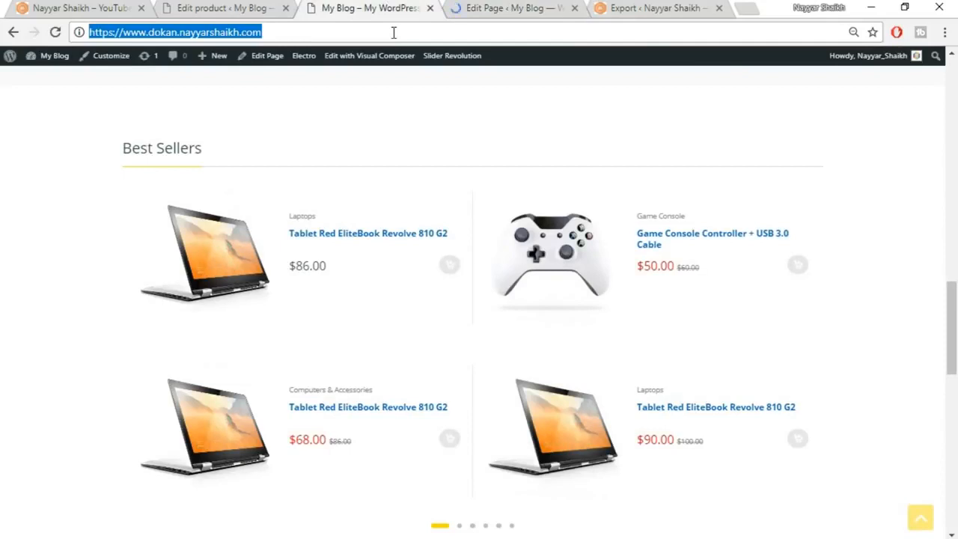
key(Return)
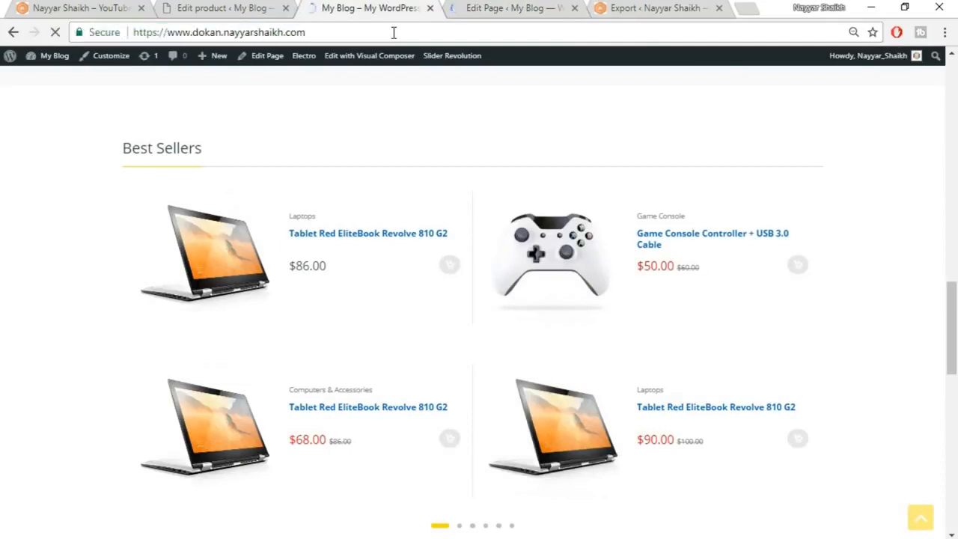
scroll(569, 206, down, 4)
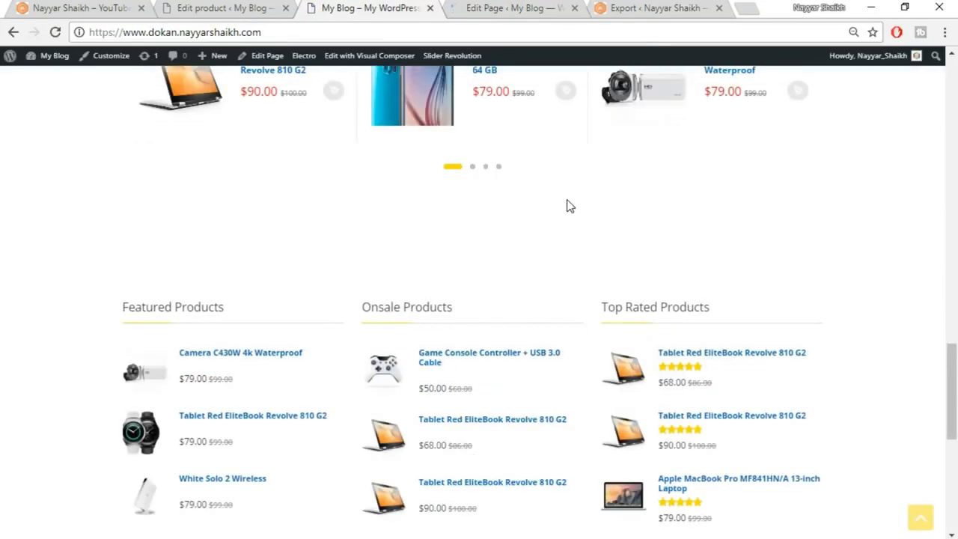
scroll(566, 206, up, 4)
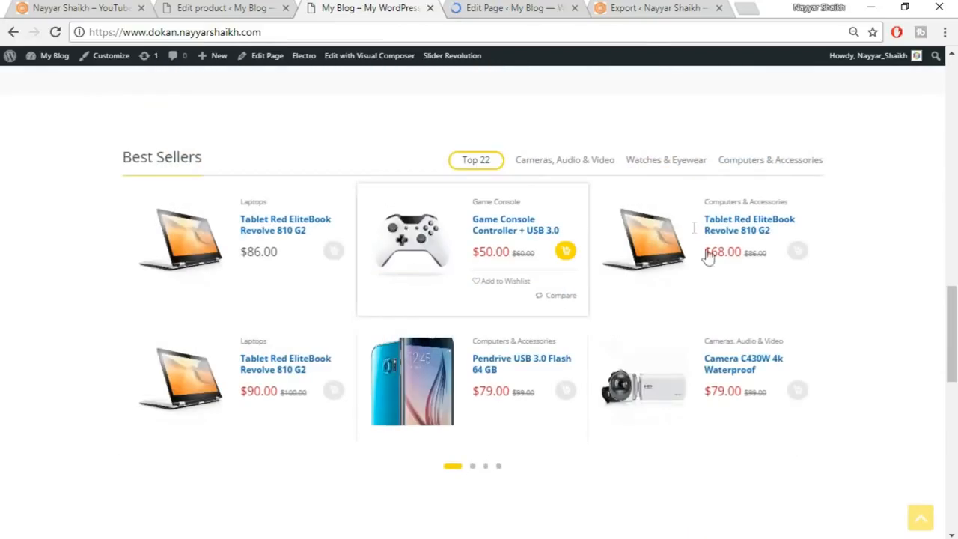
click(56, 6)
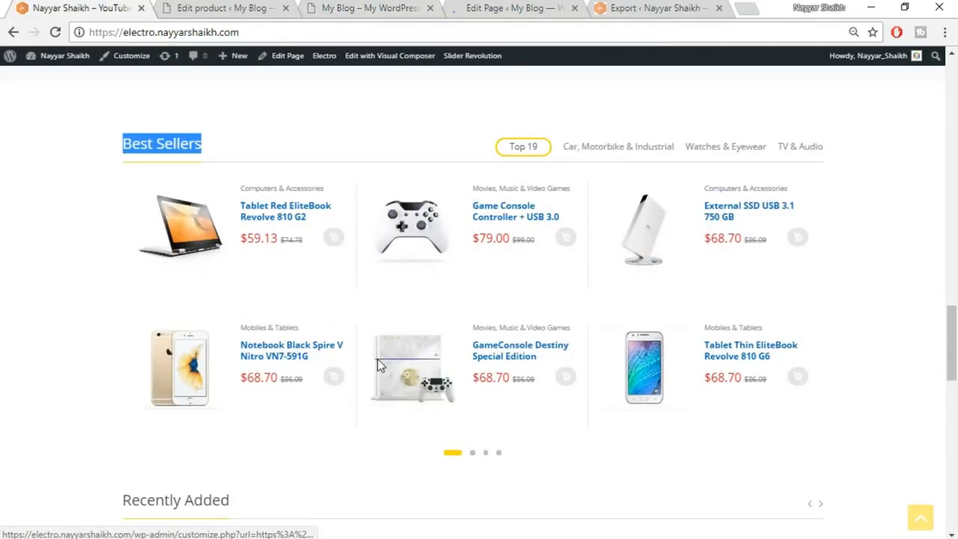
scroll(378, 364, down, 4)
scroll(378, 365, down, 4)
scroll(378, 364, up, 4)
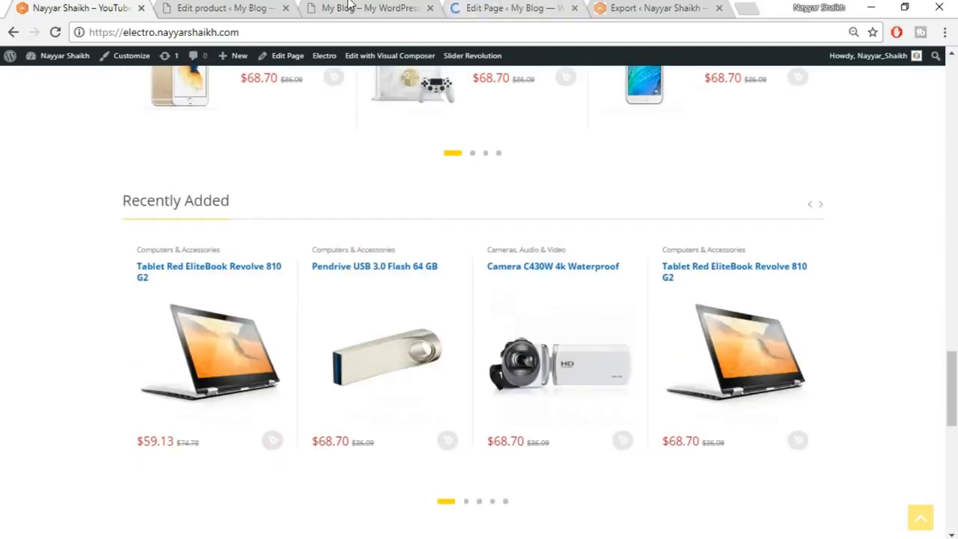
click(481, 6)
scroll(749, 316, down, 7)
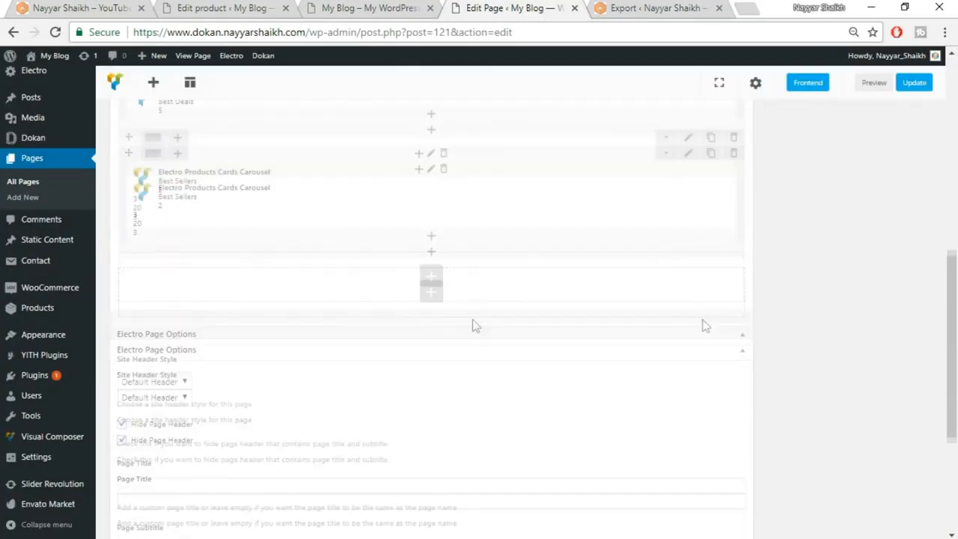
Remove the Recent products element and its now-empty row from the home page
click(433, 276)
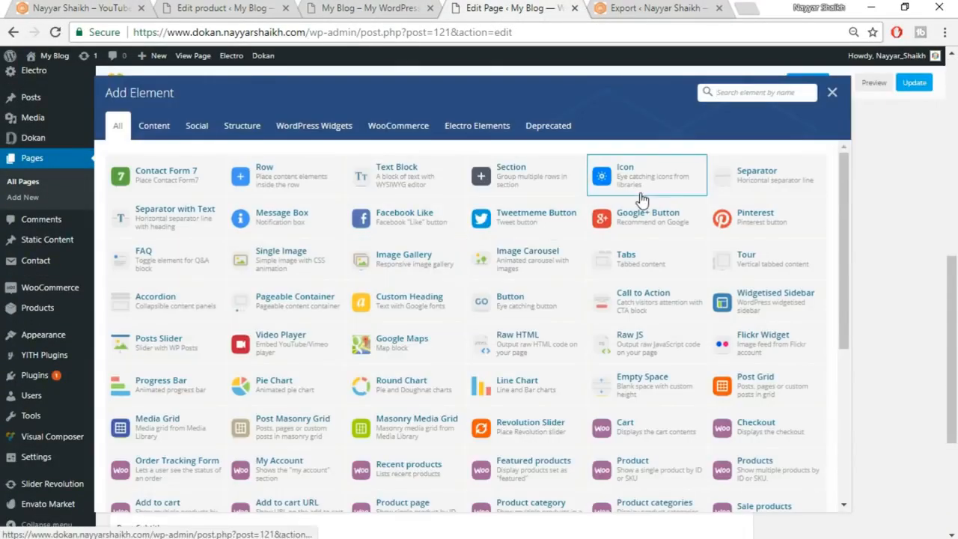
text(rec)
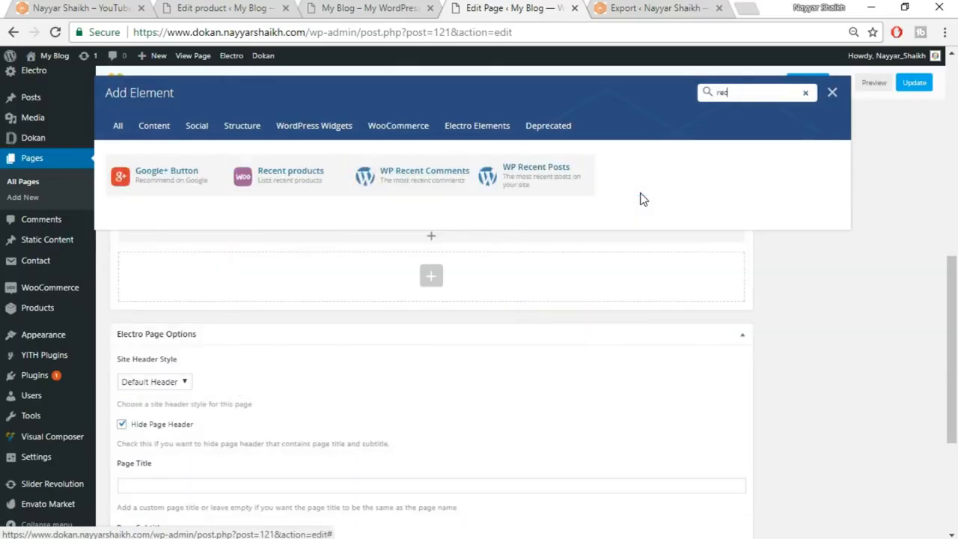
click(320, 180)
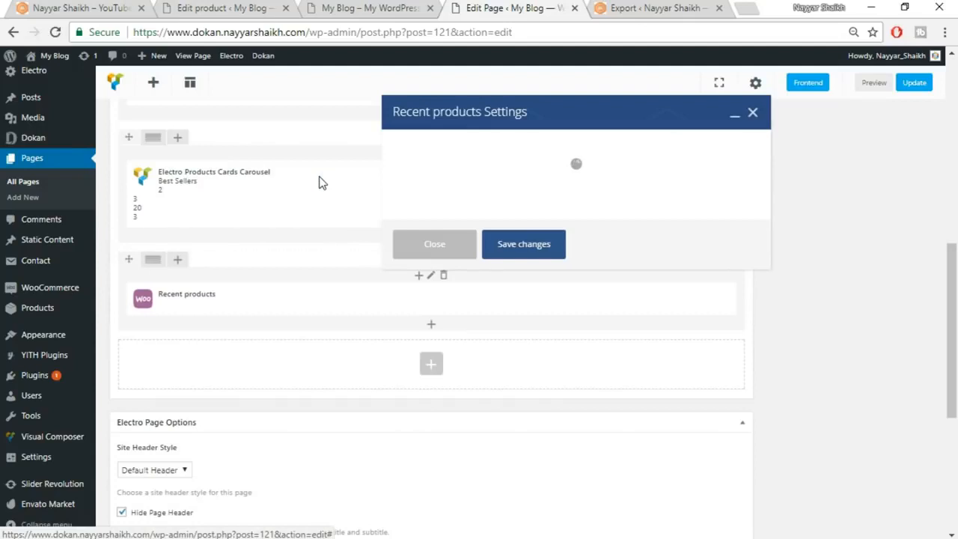
click(753, 112)
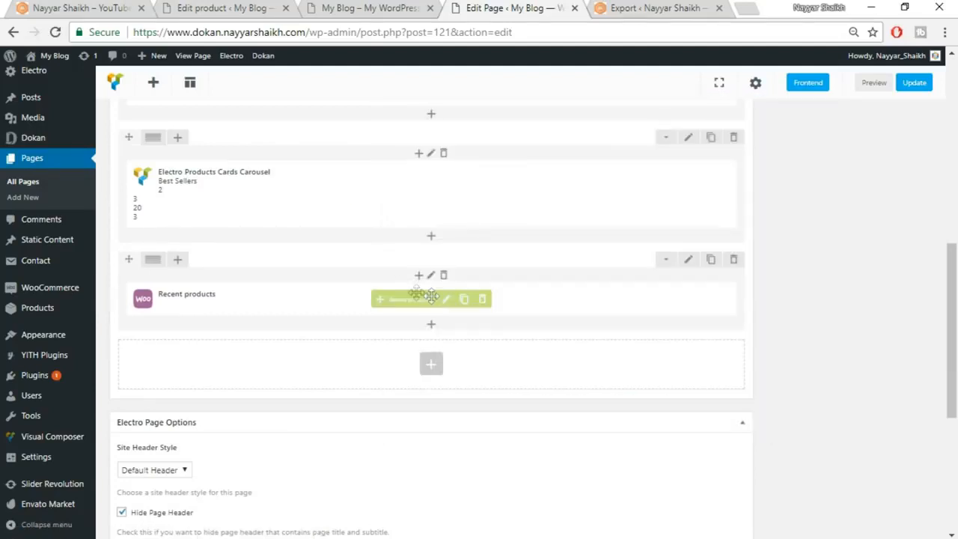
click(482, 299)
click(546, 118)
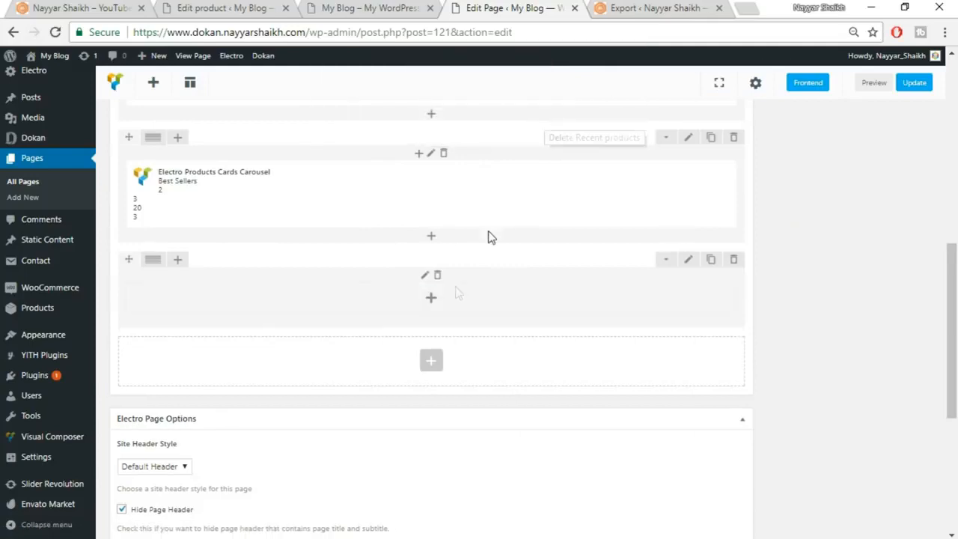
click(734, 260)
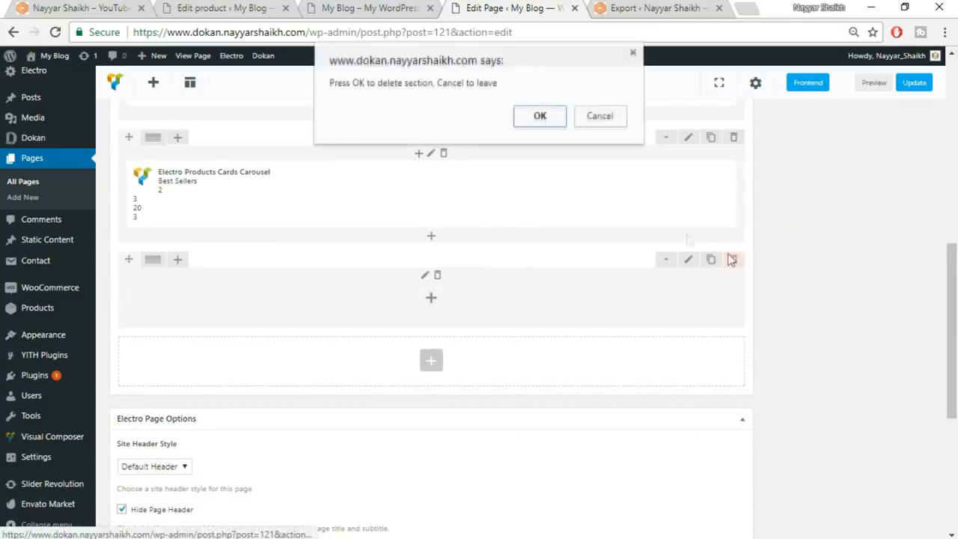
click(542, 119)
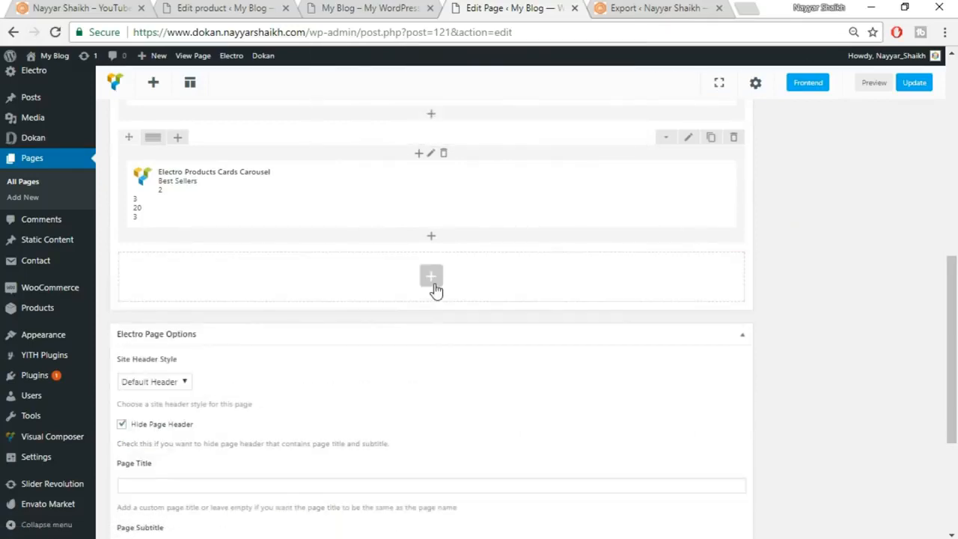
Add an Electro Products Carousel showing Recent Products, save it, and update the page
click(432, 282)
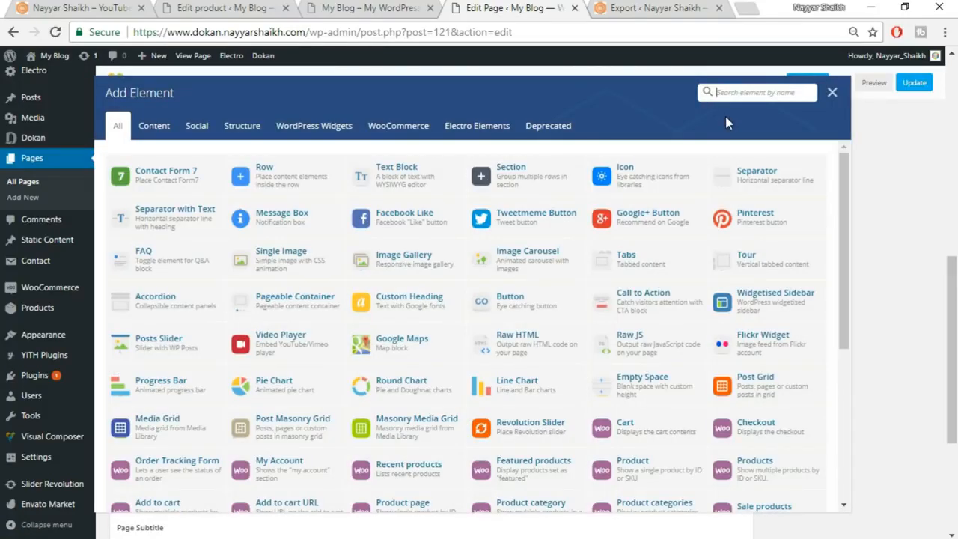
text(car)
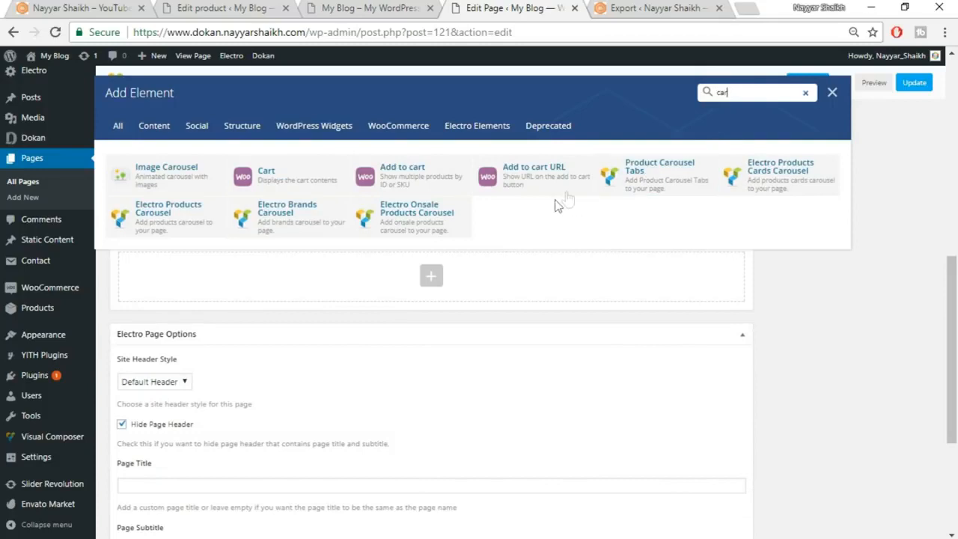
click(179, 228)
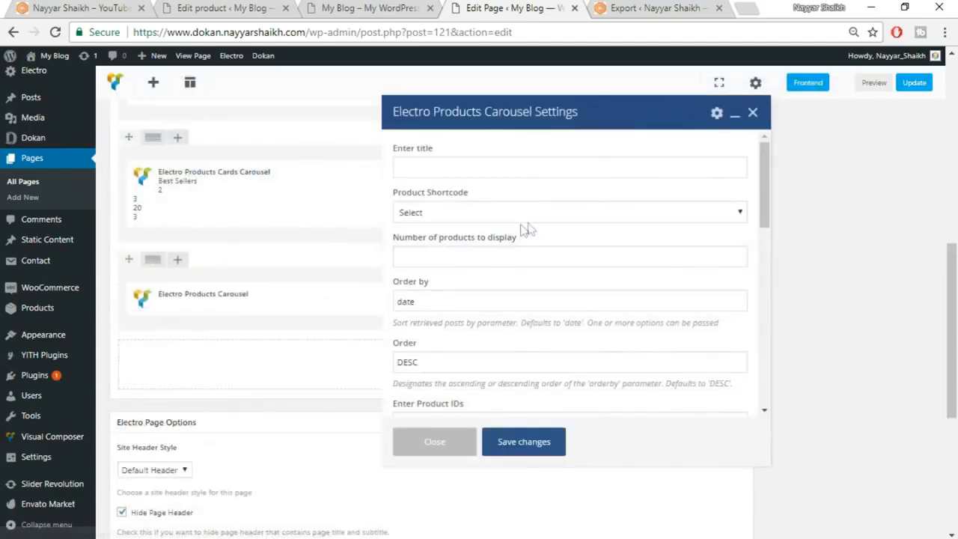
click(463, 215)
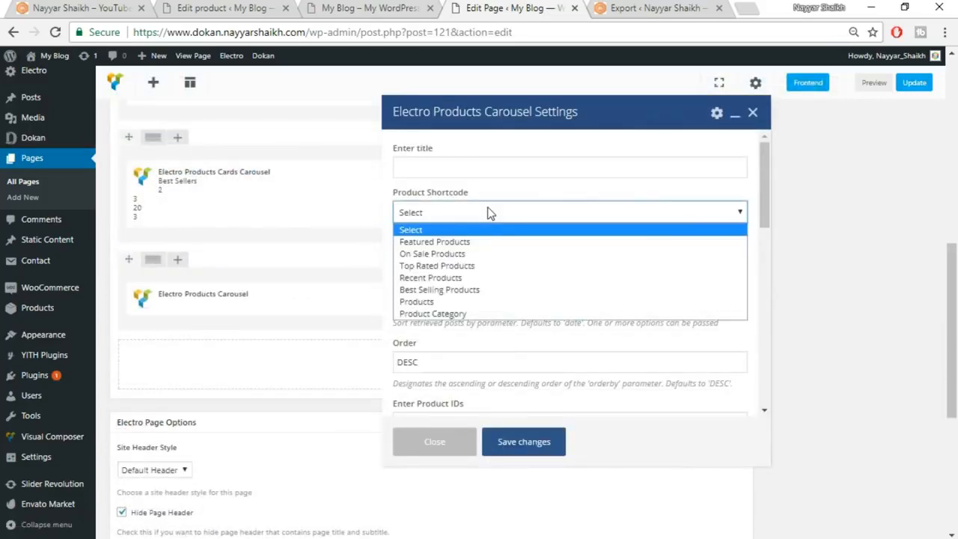
click(458, 278)
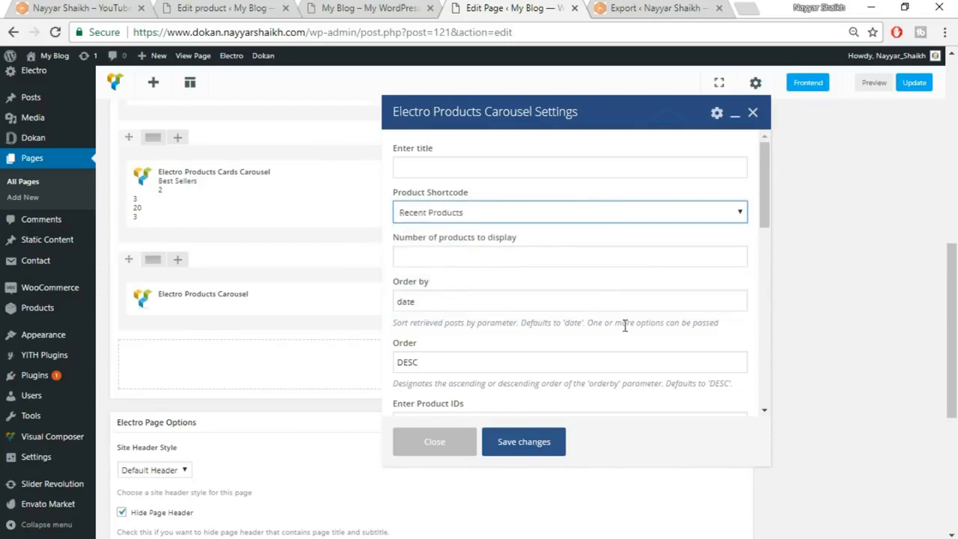
scroll(626, 326, down, 5)
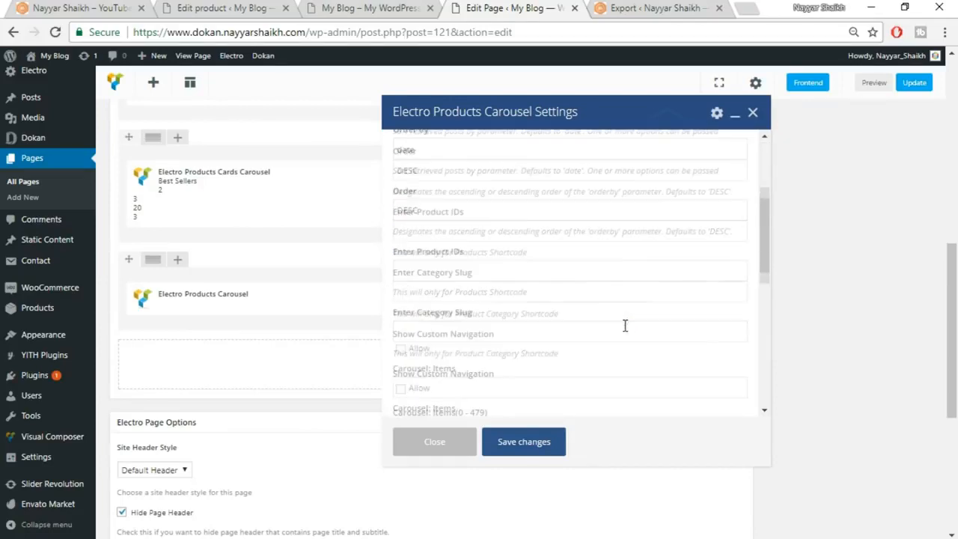
scroll(625, 326, down, 8)
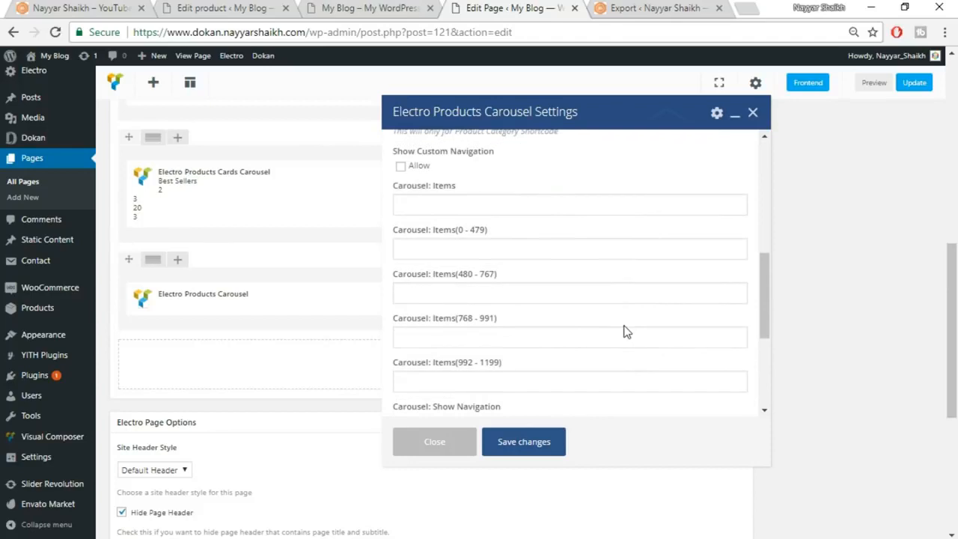
click(522, 442)
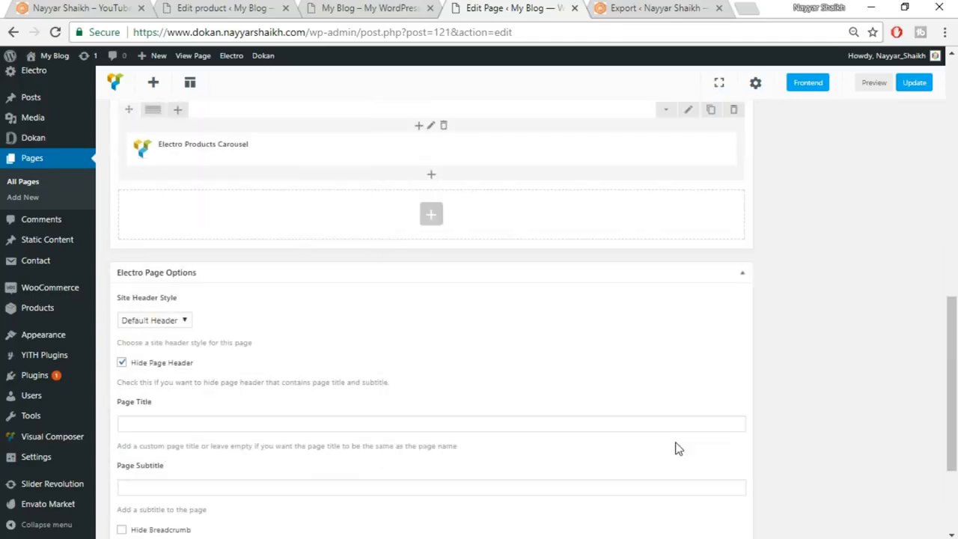
scroll(677, 447, up, 3)
click(915, 84)
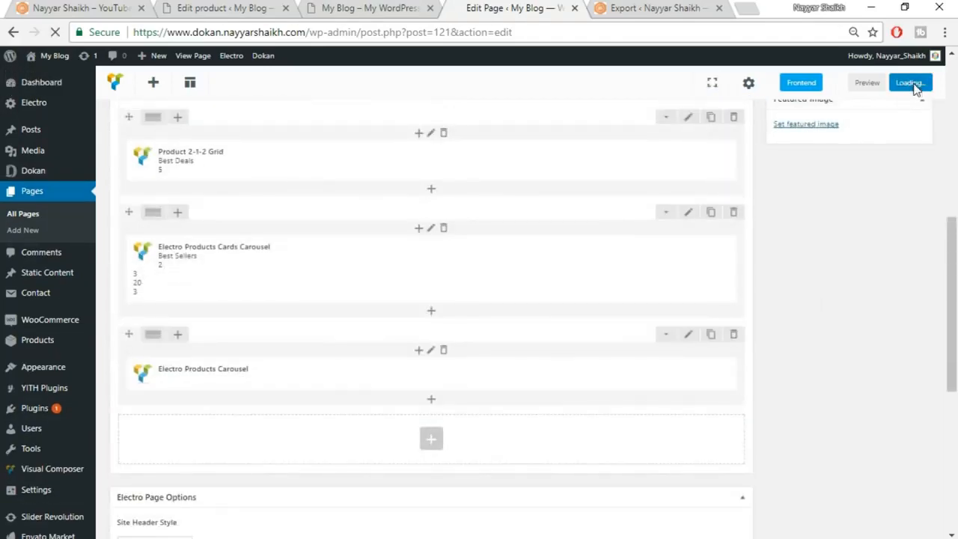
click(389, 7)
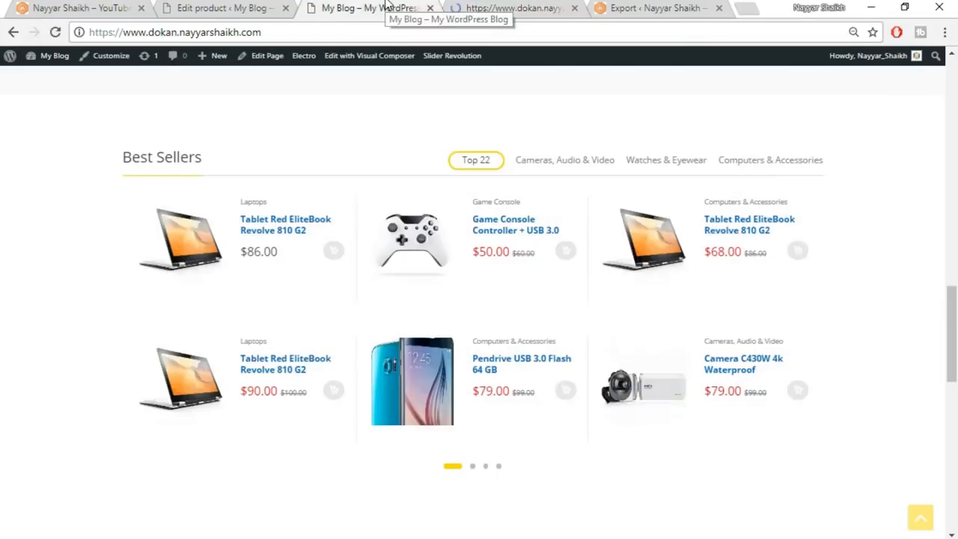
click(393, 29)
key(Return)
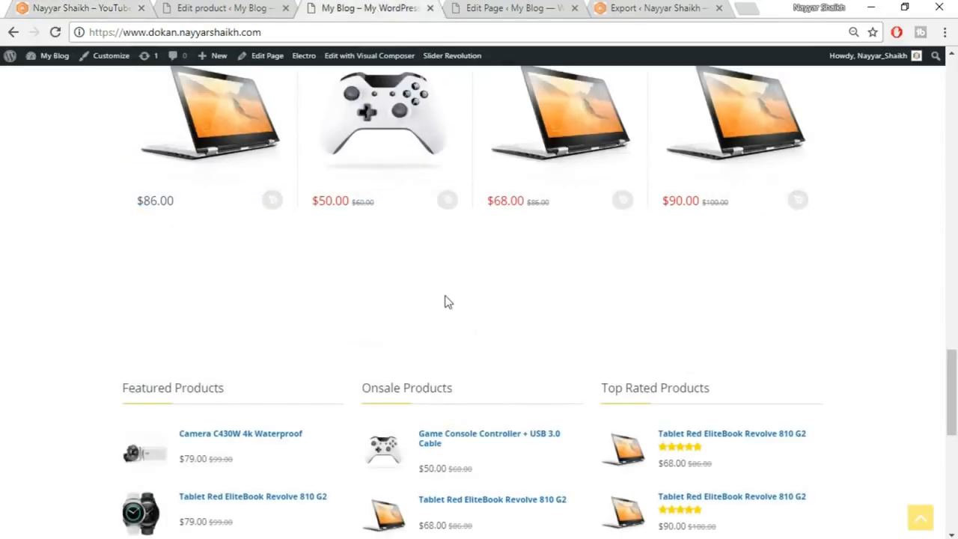
scroll(442, 301, up, 3)
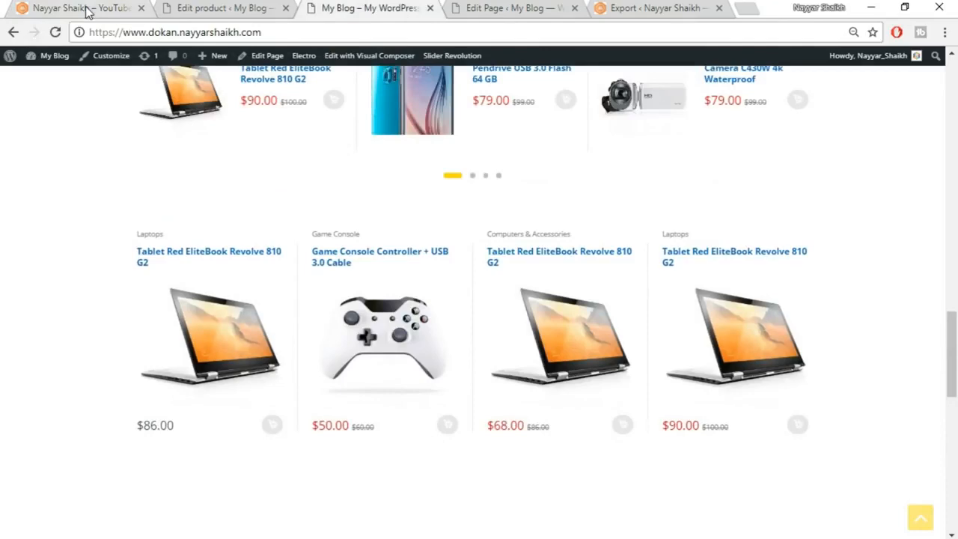
click(86, 11)
drag(122, 131, 284, 132)
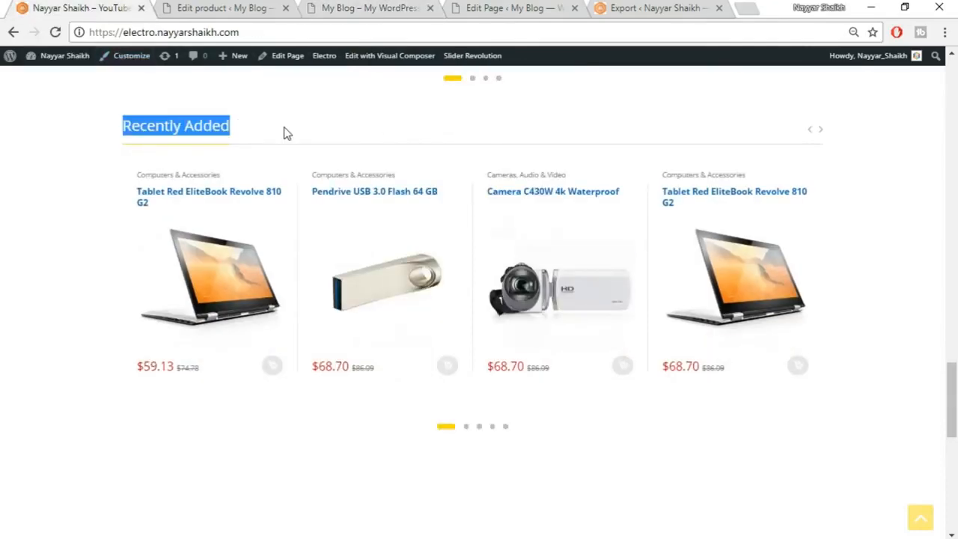
click(496, 7)
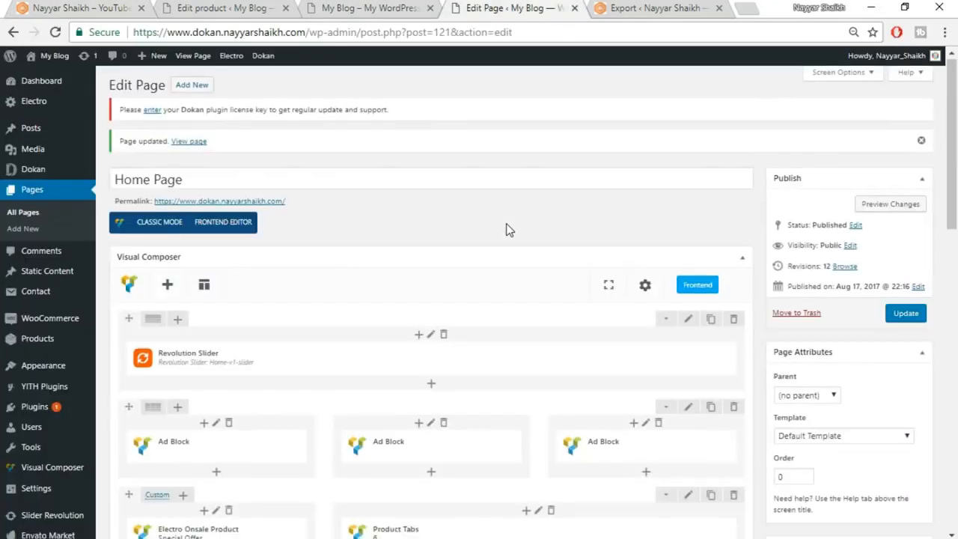
scroll(507, 229, down, 10)
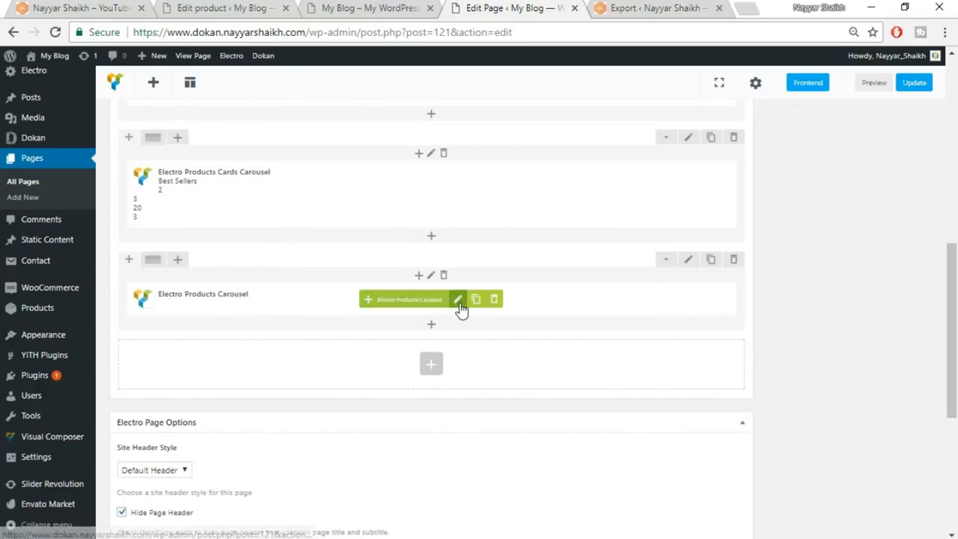
Title the carousel 'Recently Added' and update the home page
click(458, 298)
click(507, 160)
text(Recently Added)
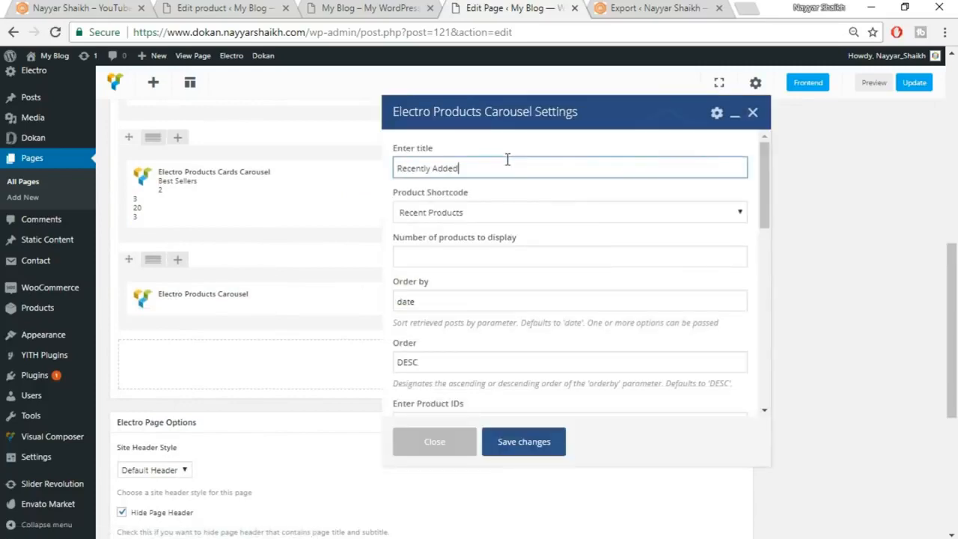
click(538, 448)
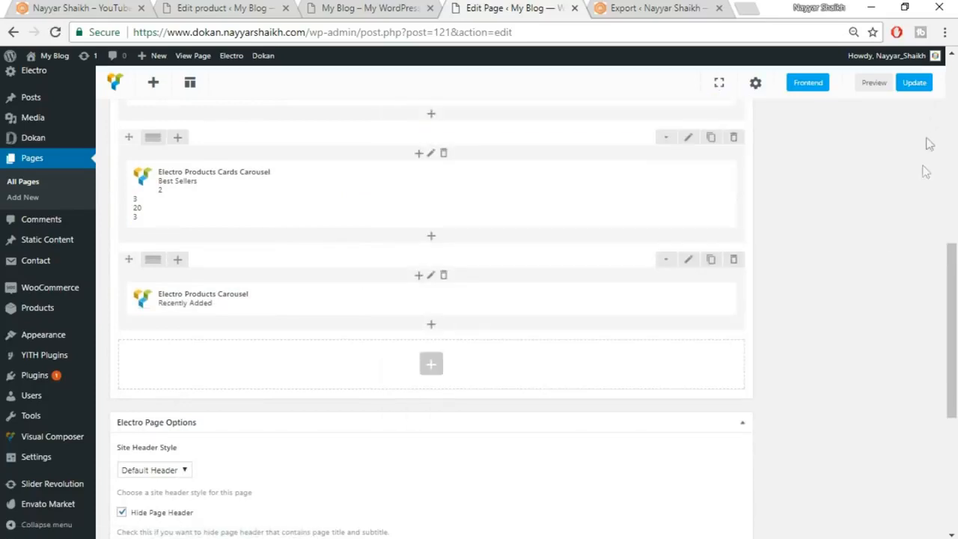
click(917, 85)
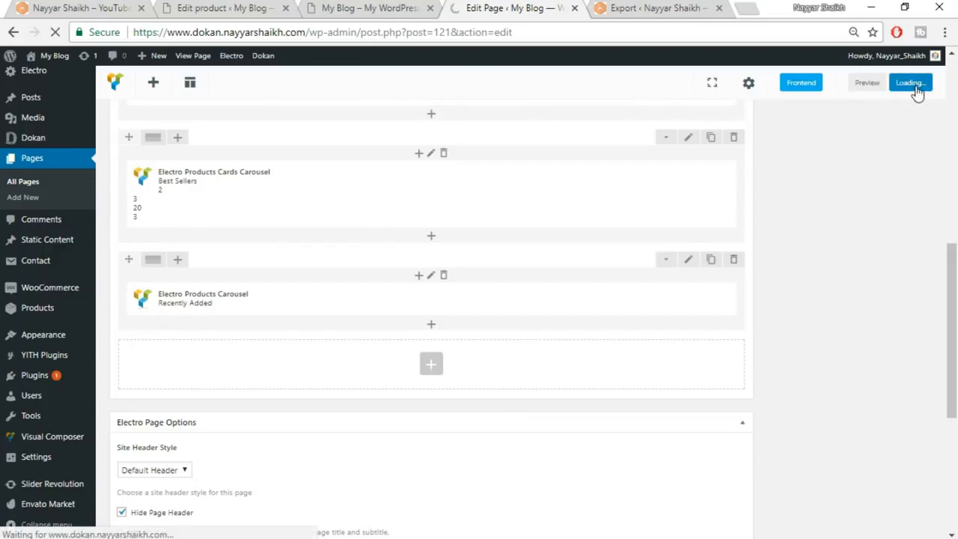
Reload the live storefront and scroll down to the Recently Added carousel
click(374, 9)
click(404, 32)
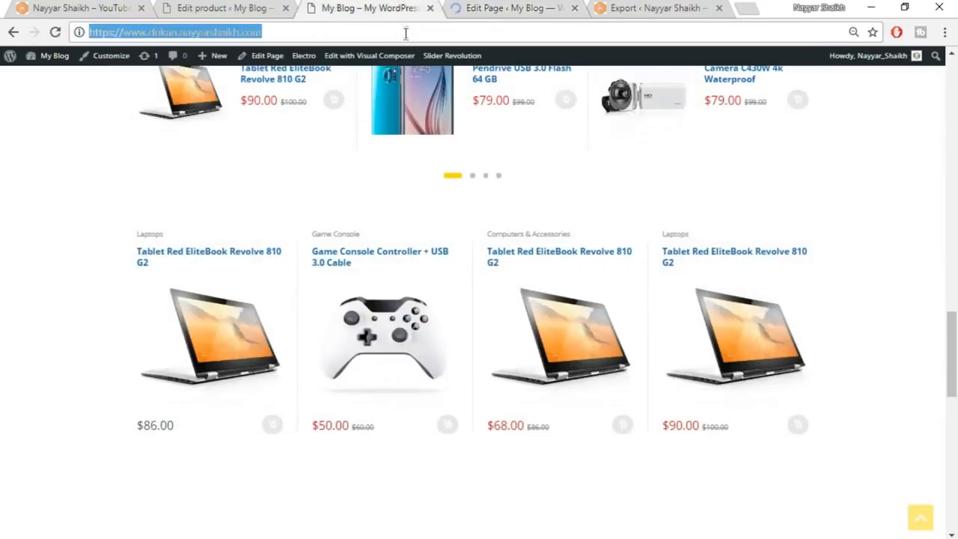
key(Return)
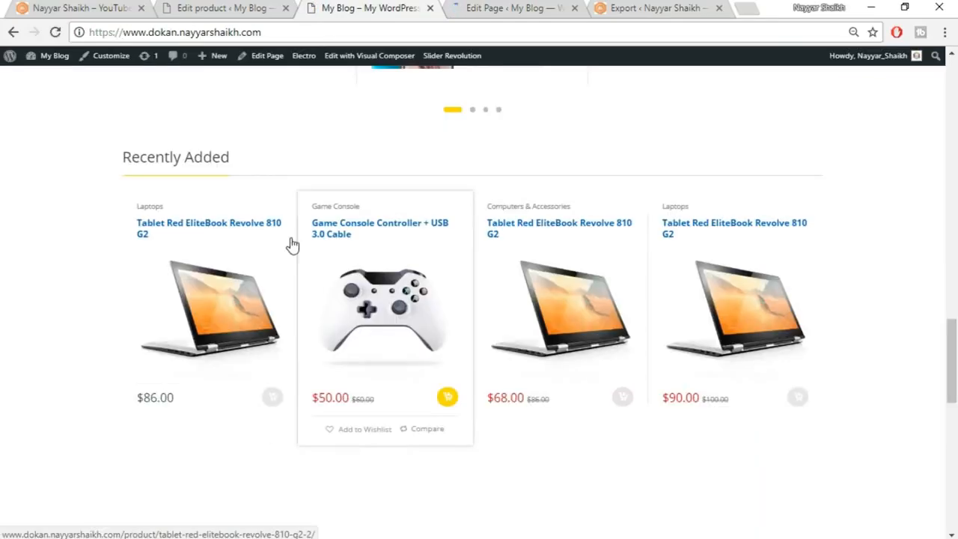
scroll(905, 334, down, 5)
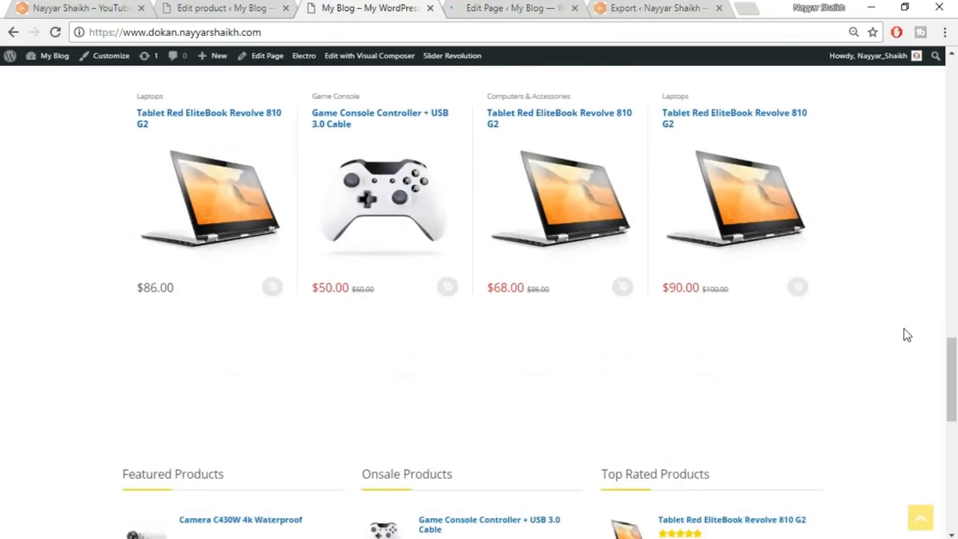
scroll(759, 252, down, 4)
scroll(165, 228, down, 1)
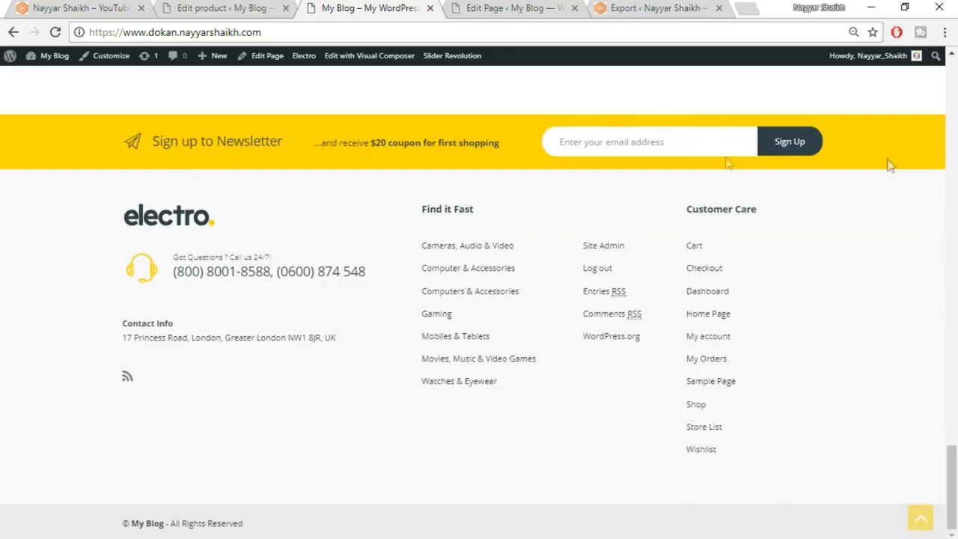
Compare the live storefront header with the demo's, then return to the Game Console Controller + USB 3.0 Cable edit page
click(255, 6)
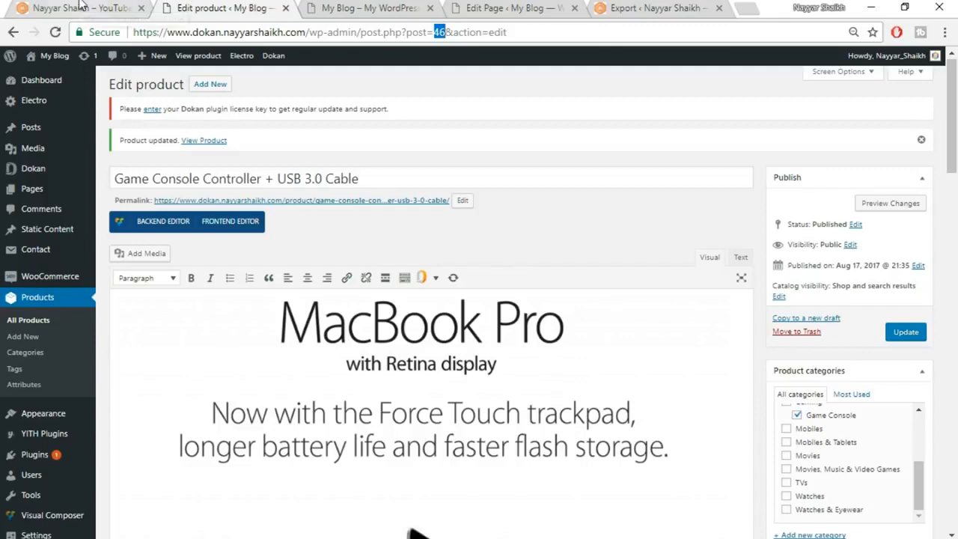
click(80, 6)
drag(953, 383, 954, 68)
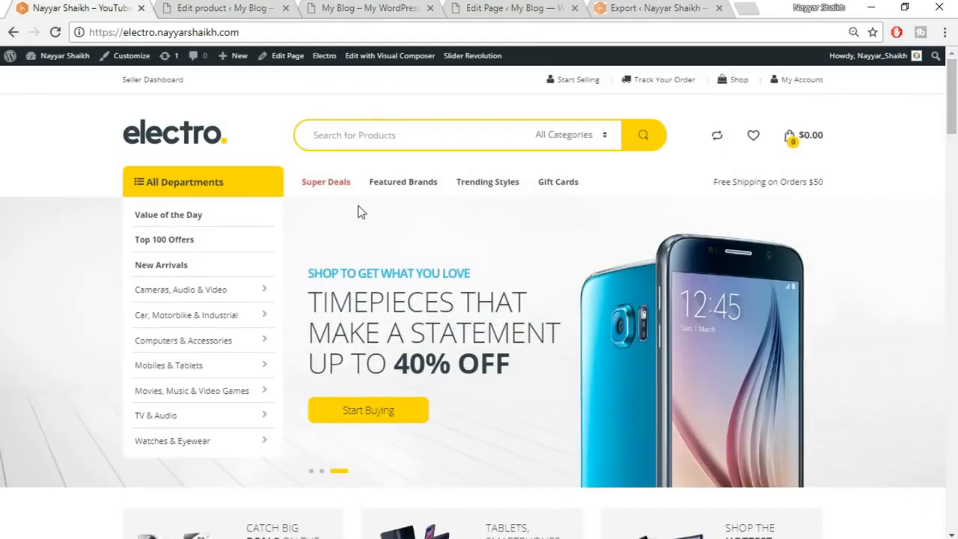
click(371, 6)
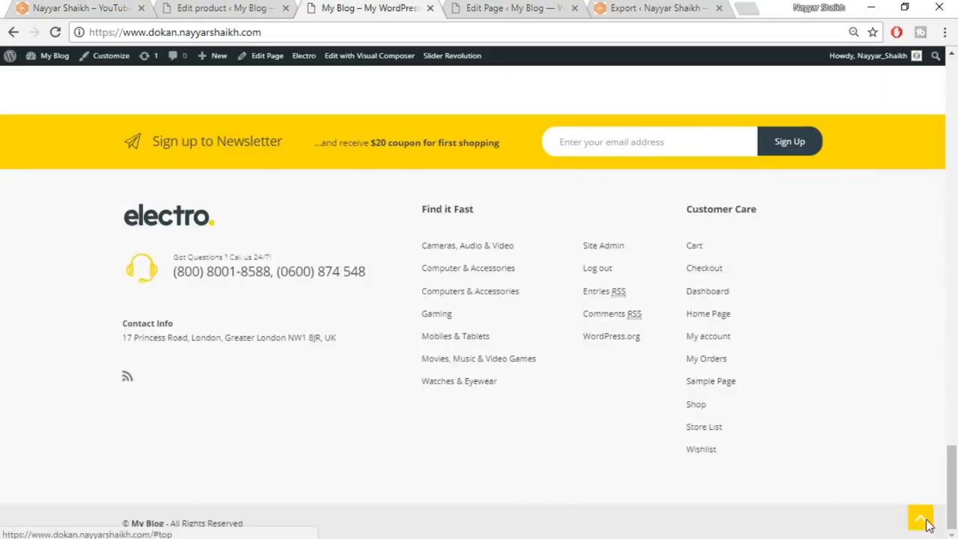
click(929, 526)
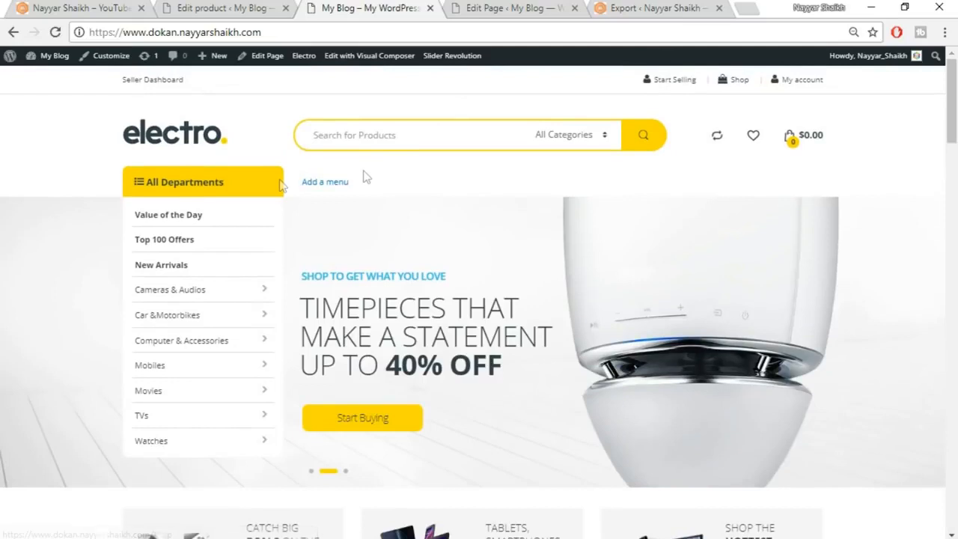
click(227, 7)
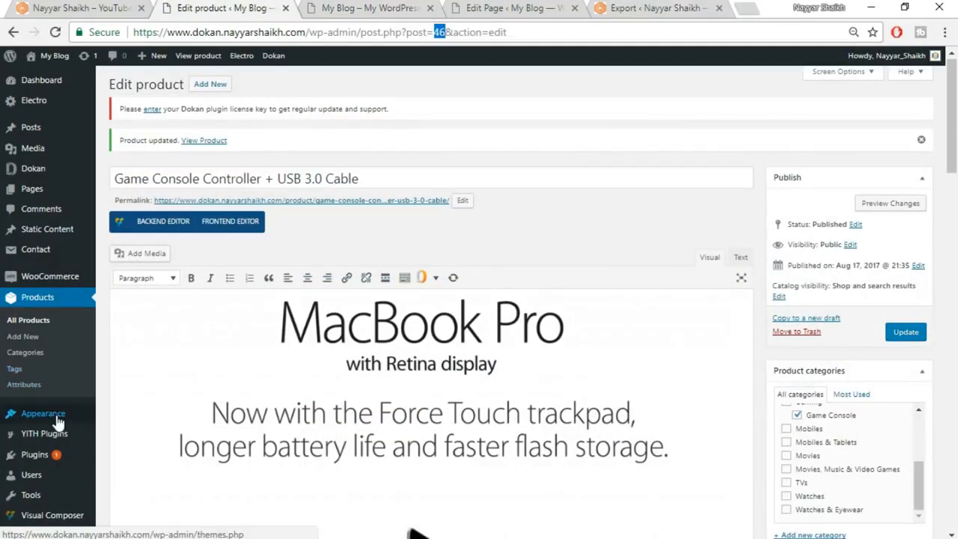
mouse_move(58, 423)
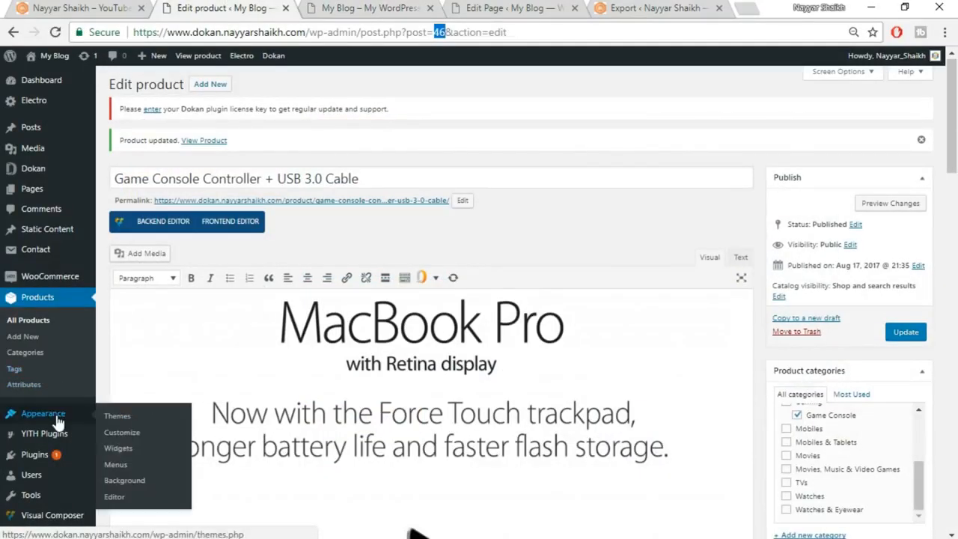
Create a new navigation menu named Secondary
click(132, 469)
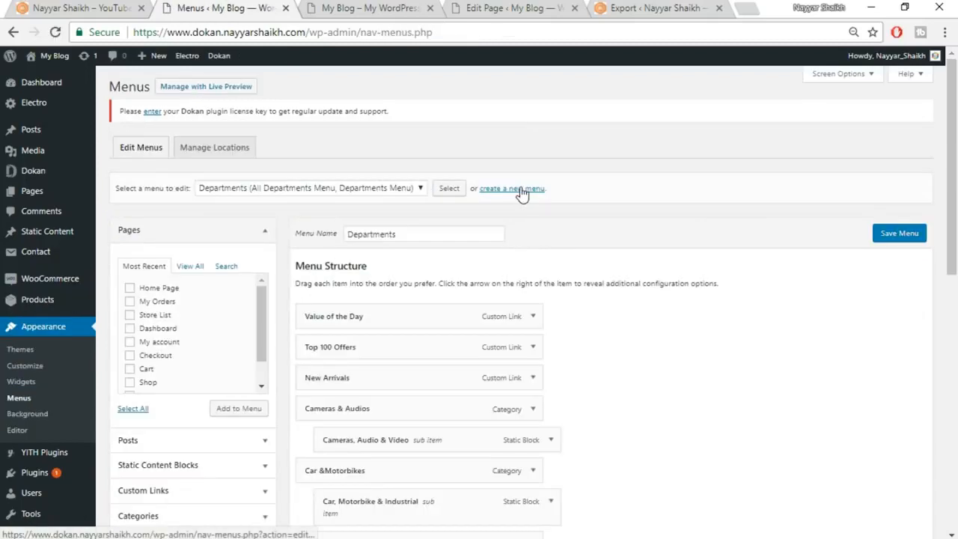
click(522, 193)
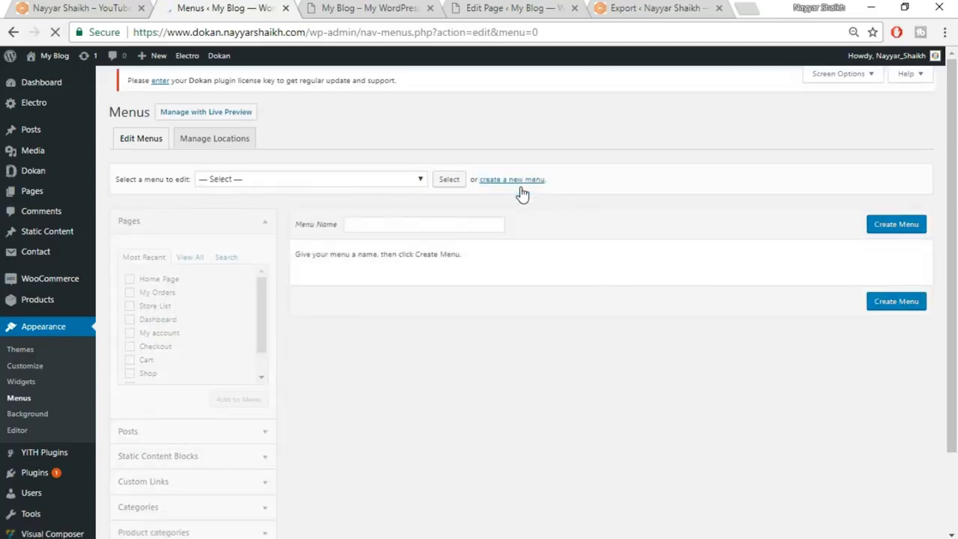
click(436, 228)
text(Se)
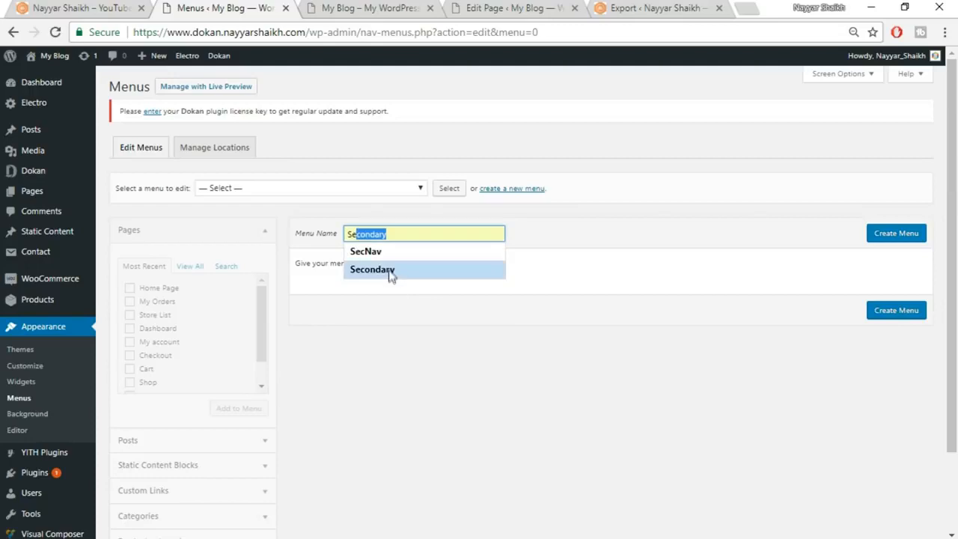
click(389, 274)
click(899, 243)
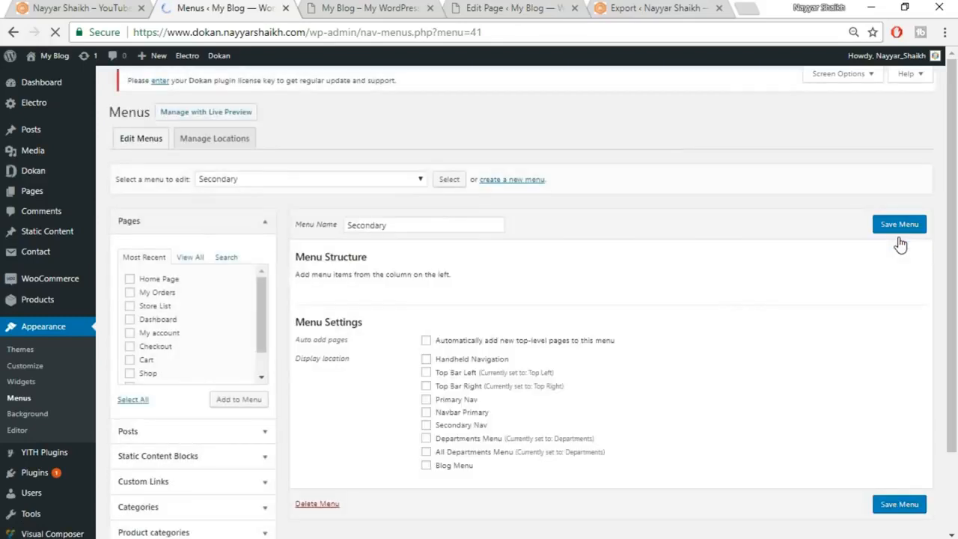
Assign the Secondary menu to the Secondary Nav location and check the demo's secondary links
click(427, 434)
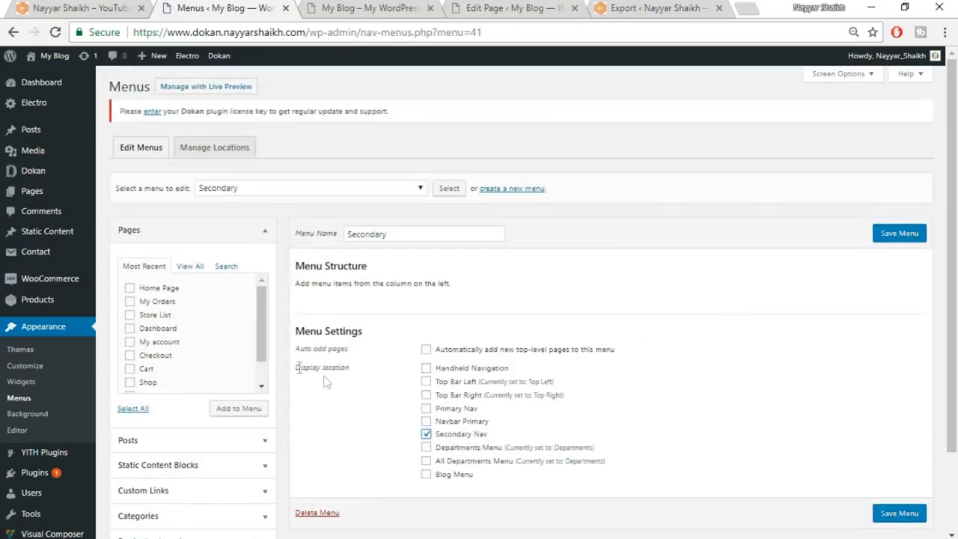
click(64, 6)
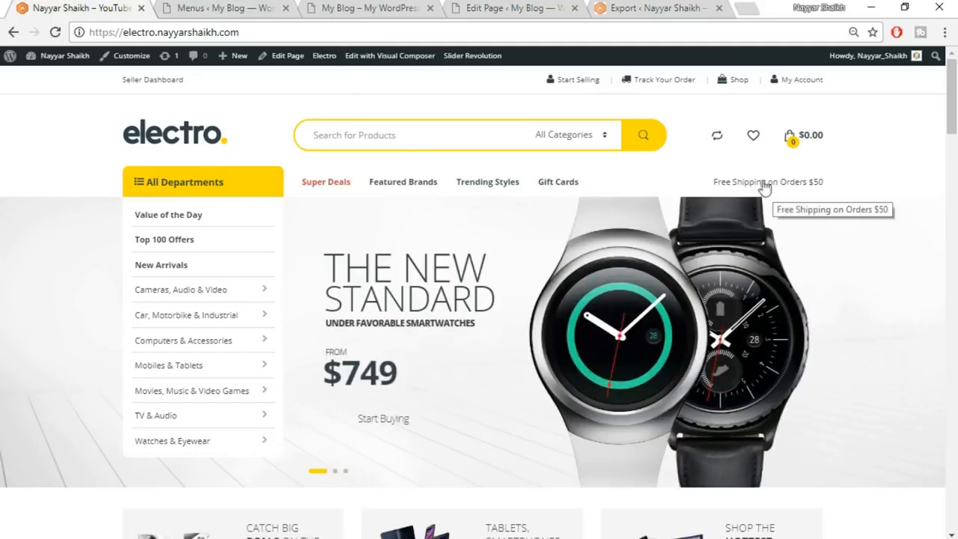
click(224, 8)
click(265, 231)
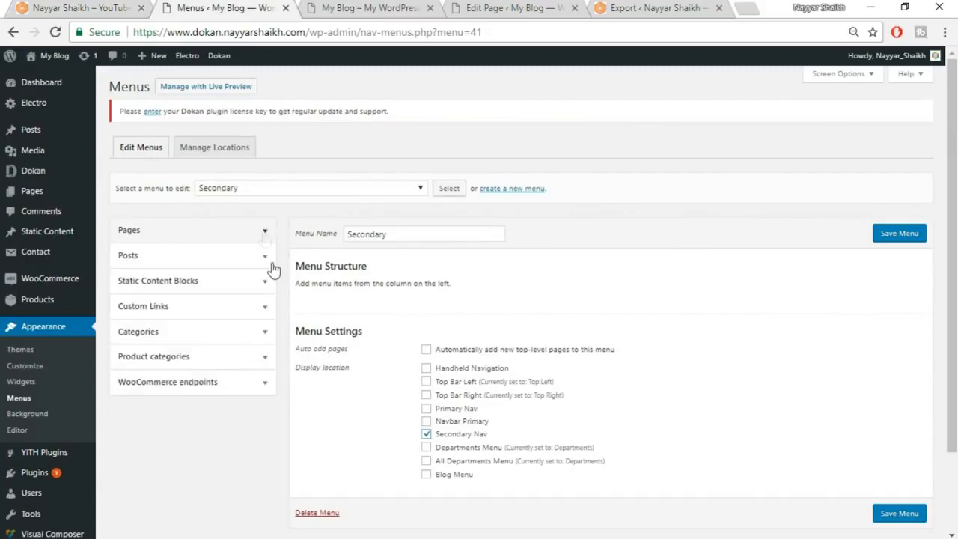
Add a 'Super Deals' custom link with URL # to the Secondary menu
scroll(270, 266, down, 2)
click(242, 212)
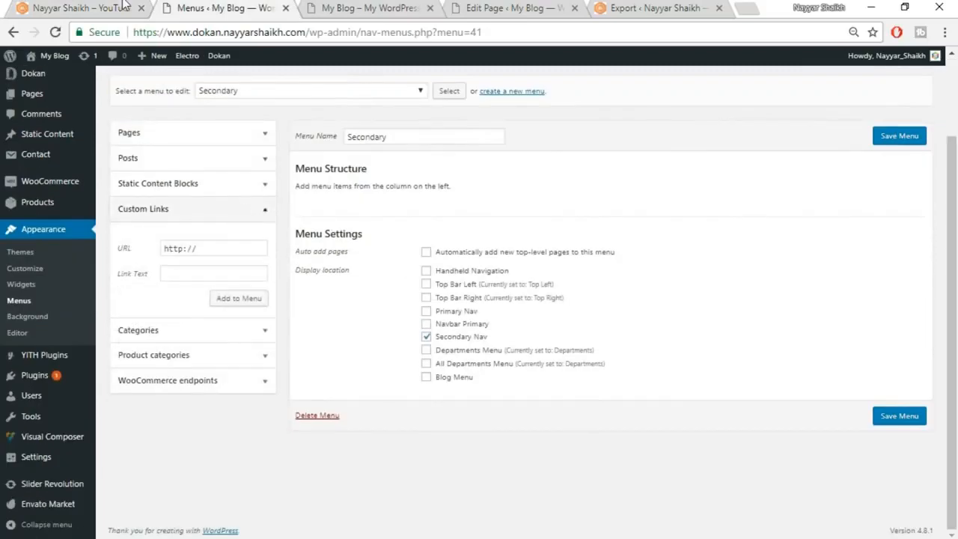
click(119, 6)
click(215, 6)
drag(217, 250, 107, 250)
text(#)
key(Tab)
text(Su)
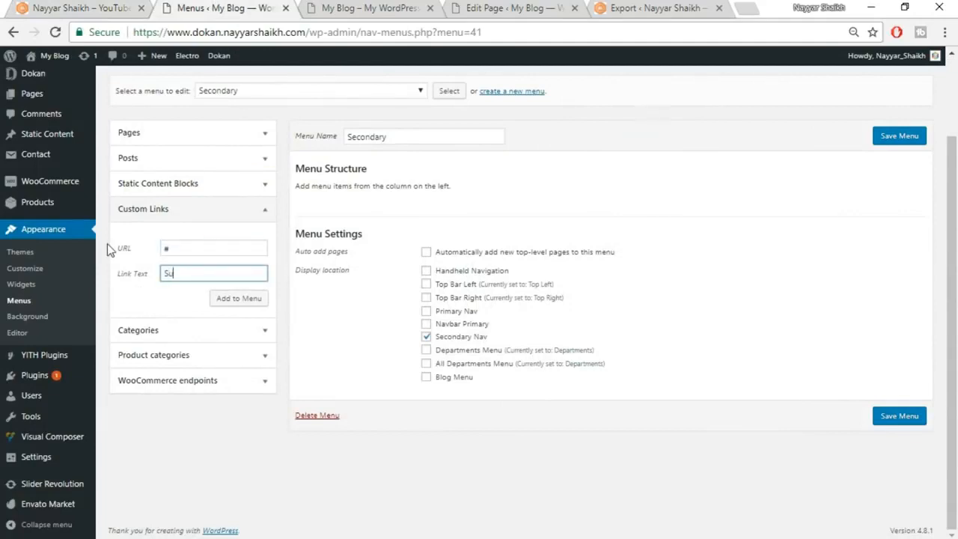
text(per Deals)
click(254, 306)
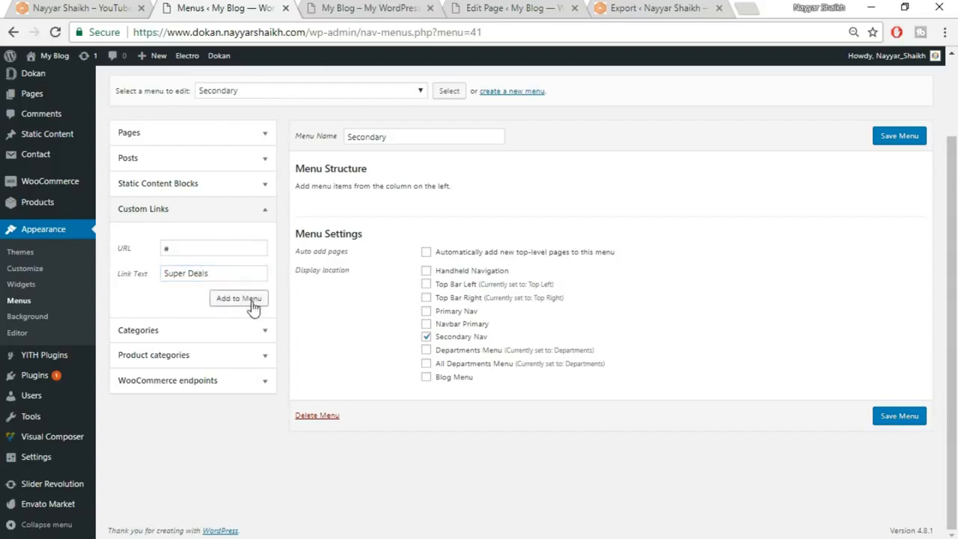
Add a 'Featured Brands' custom link with URL # to the menu
click(113, 7)
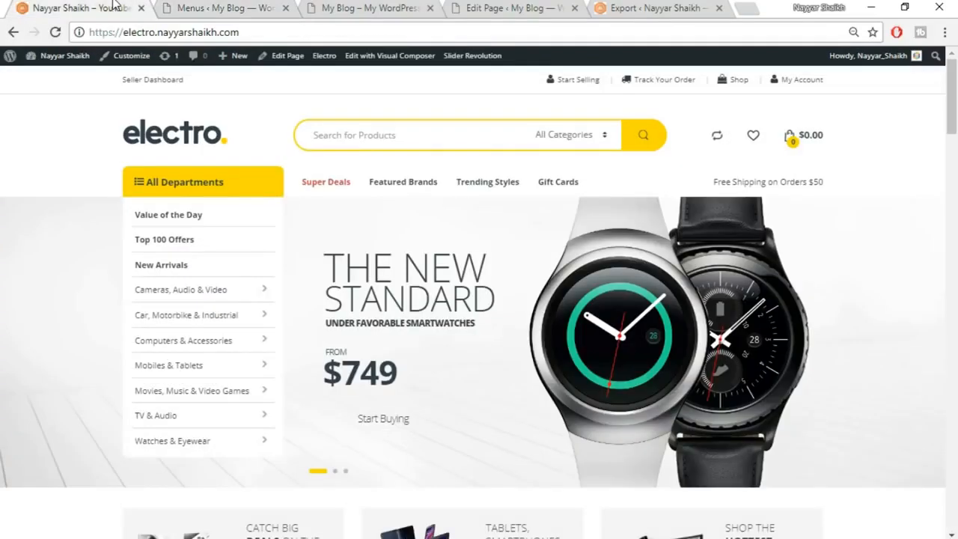
click(242, 6)
drag(239, 248, 107, 249)
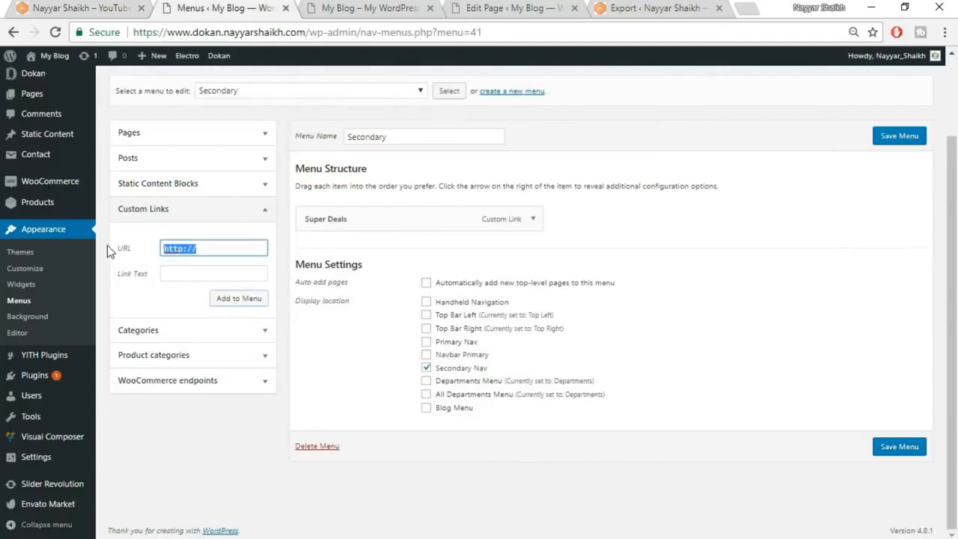
text(#)
key(Tab)
text(Featured Brands)
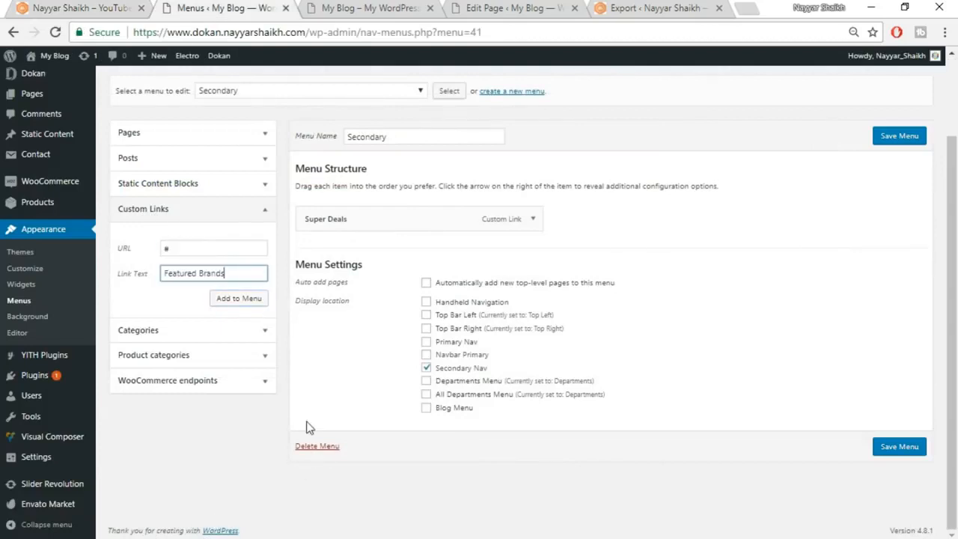
click(245, 300)
Add a 'Trending Styles' custom link with URL # to the menu
click(100, 6)
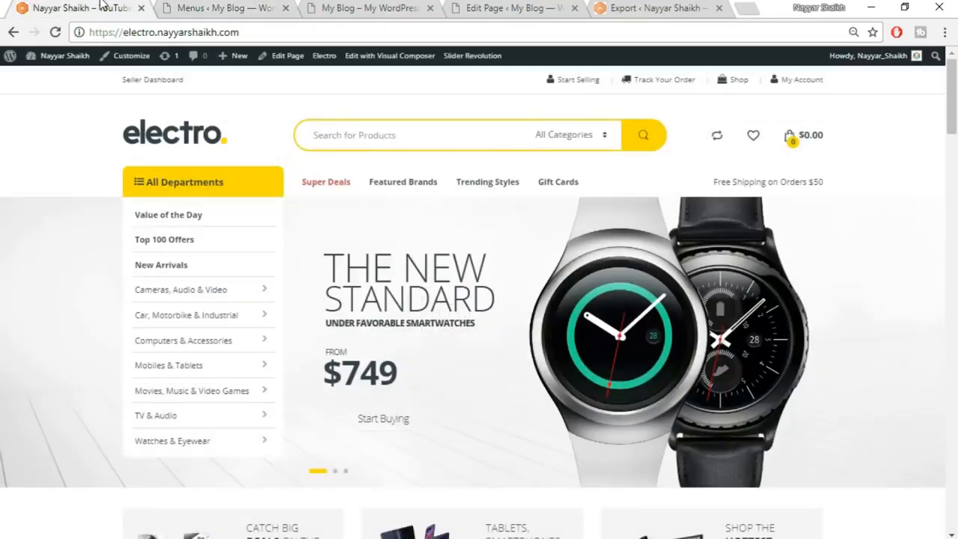
click(262, 8)
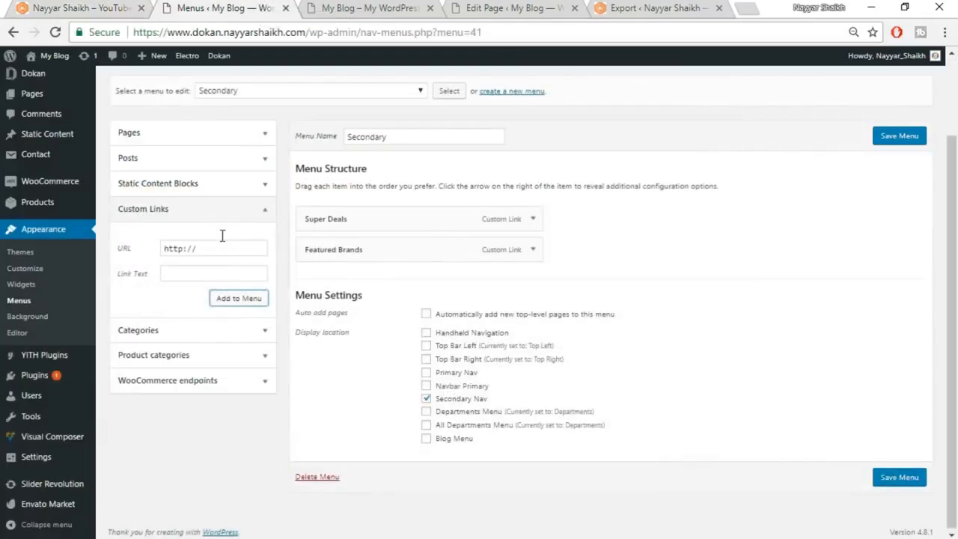
click(215, 252)
key(ctrl+a)
text(#)
key(Tab)
text(Trending Styles)
click(239, 298)
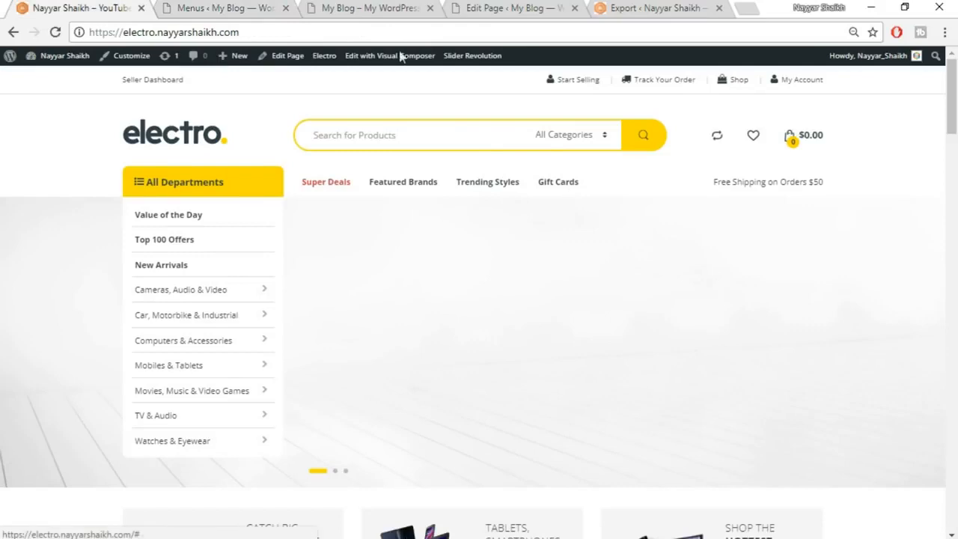
Add a 'Gift Cards' custom link with URL # to the menu
click(256, 7)
drag(234, 247, 152, 253)
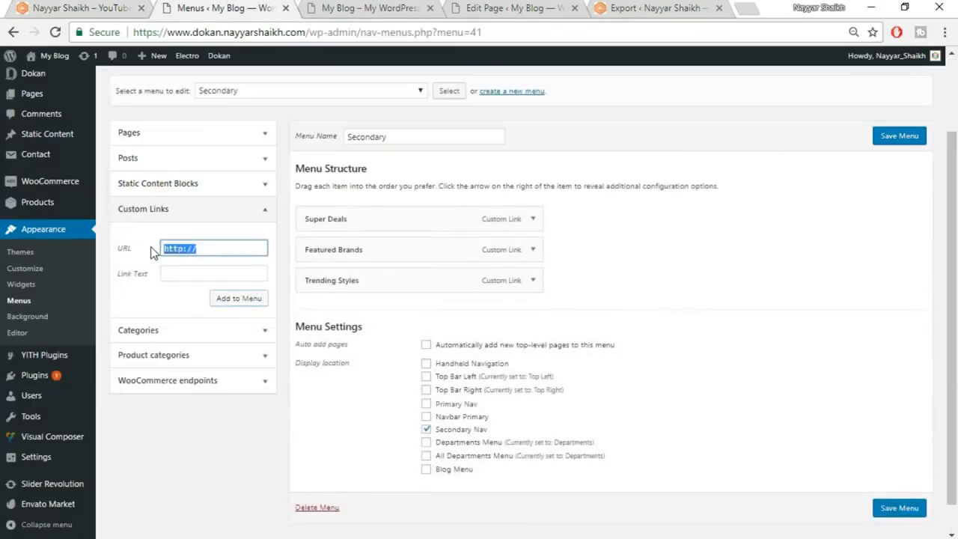
text(#)
click(239, 268)
text(Gift Cards)
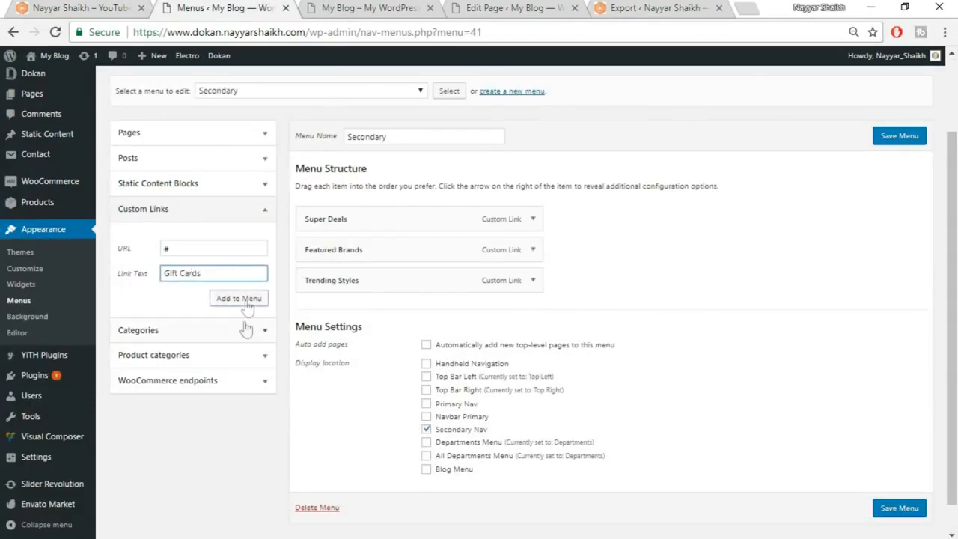
click(239, 298)
Add a 'Free Shipping over $50' custom link with URL # and compare with the storefront
click(69, 8)
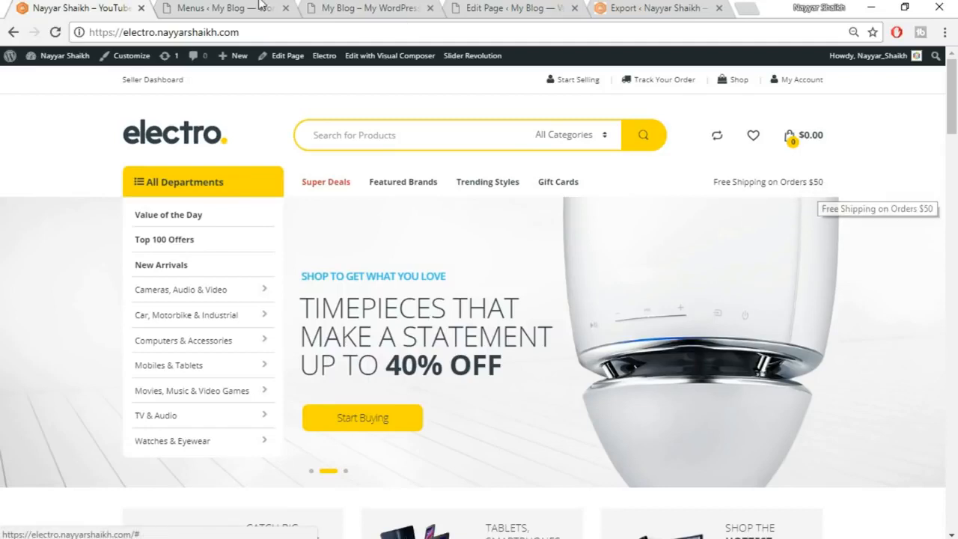
click(225, 8)
triple_click(211, 247)
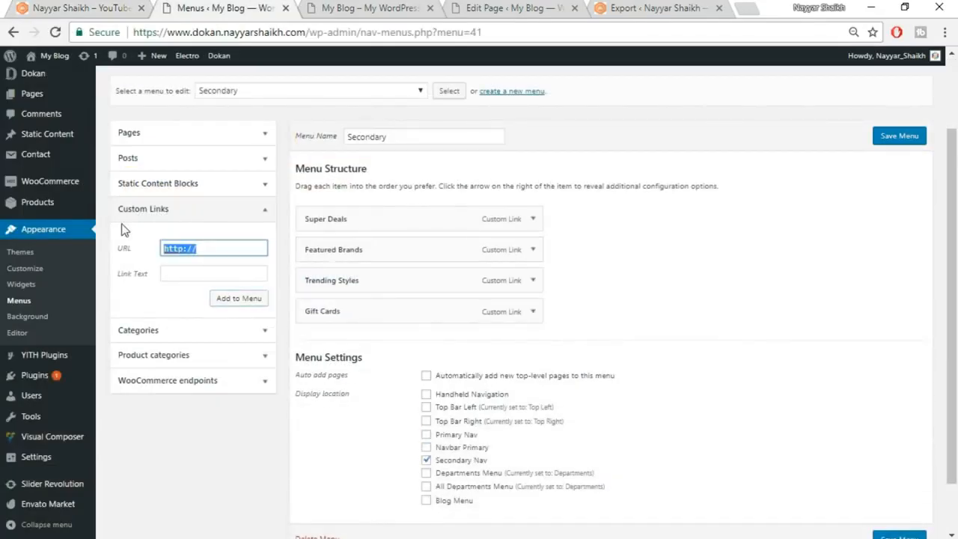
text(#)
key(Tab)
text(Free Shipping over $50)
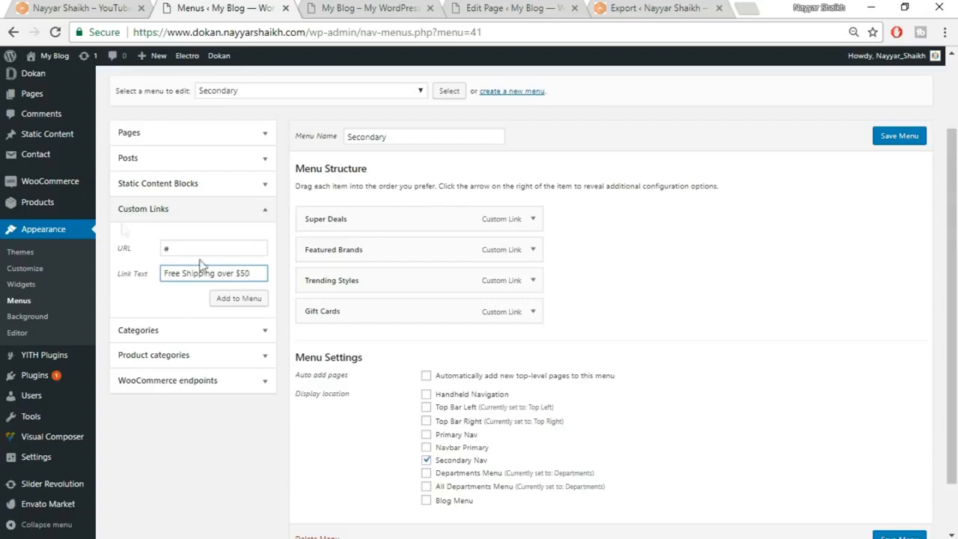
click(232, 299)
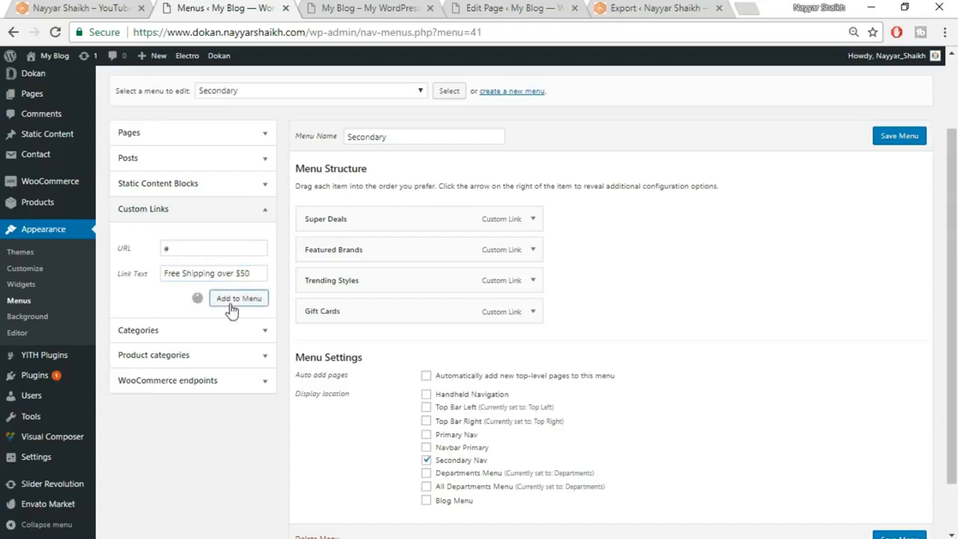
click(110, 8)
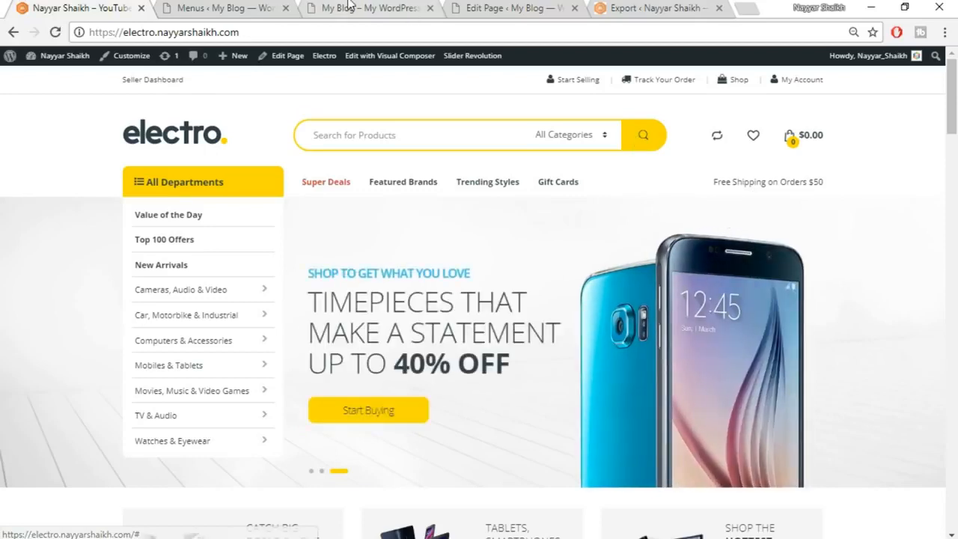
click(485, 6)
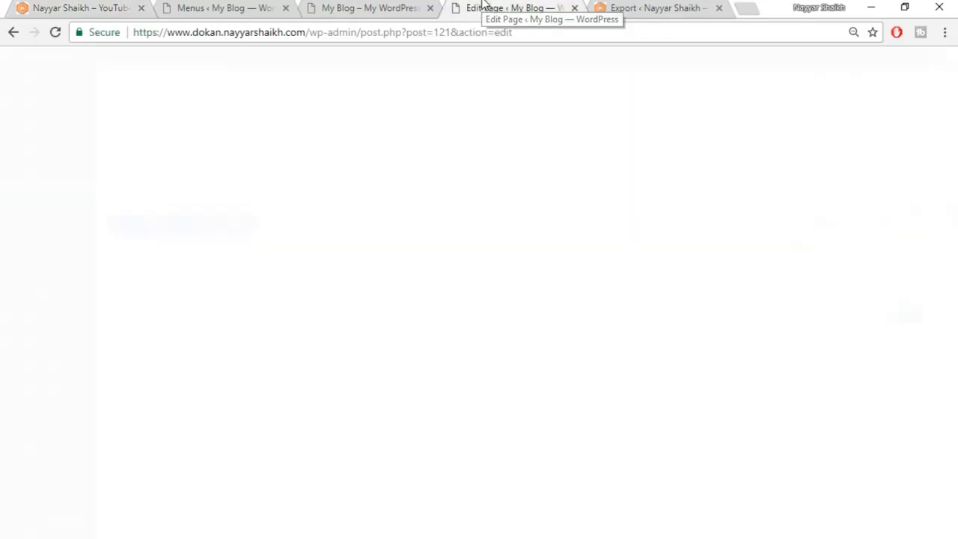
click(355, 7)
Give the Free Shipping over $50 menu item the CSS class pull-right and save the Secondary menu
click(218, 6)
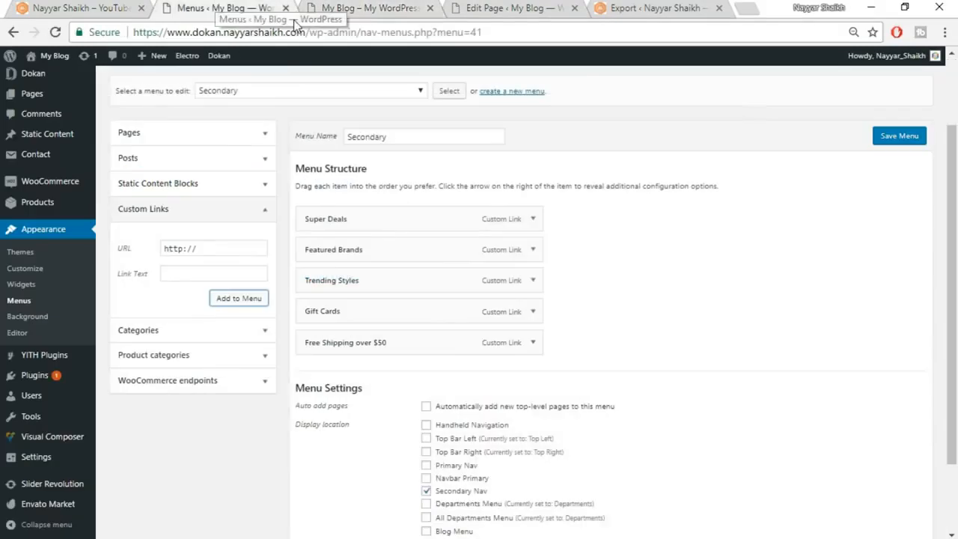
click(533, 218)
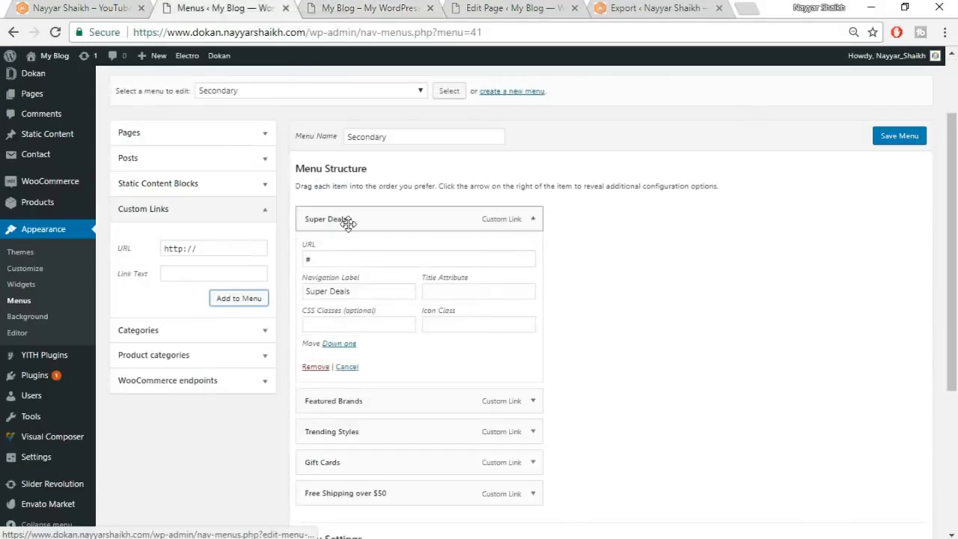
click(351, 322)
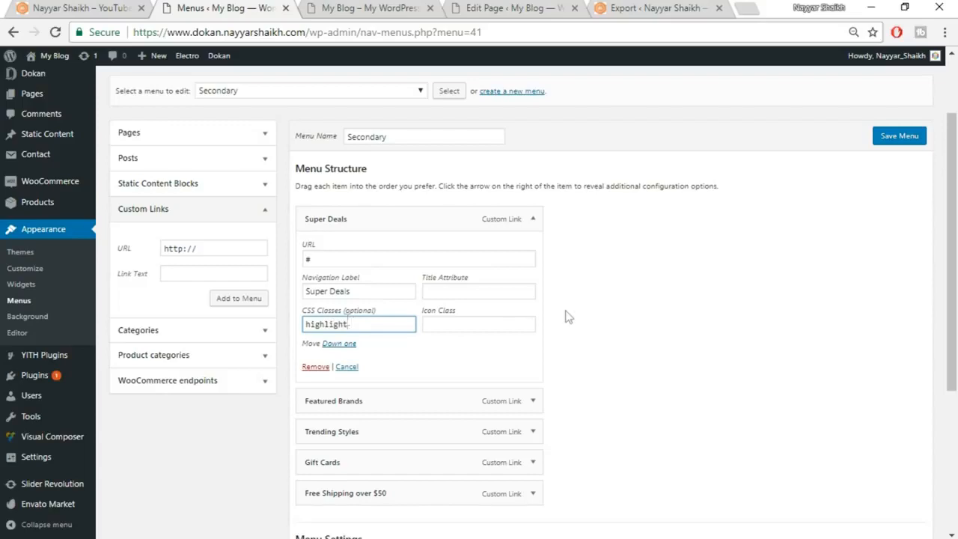
click(534, 218)
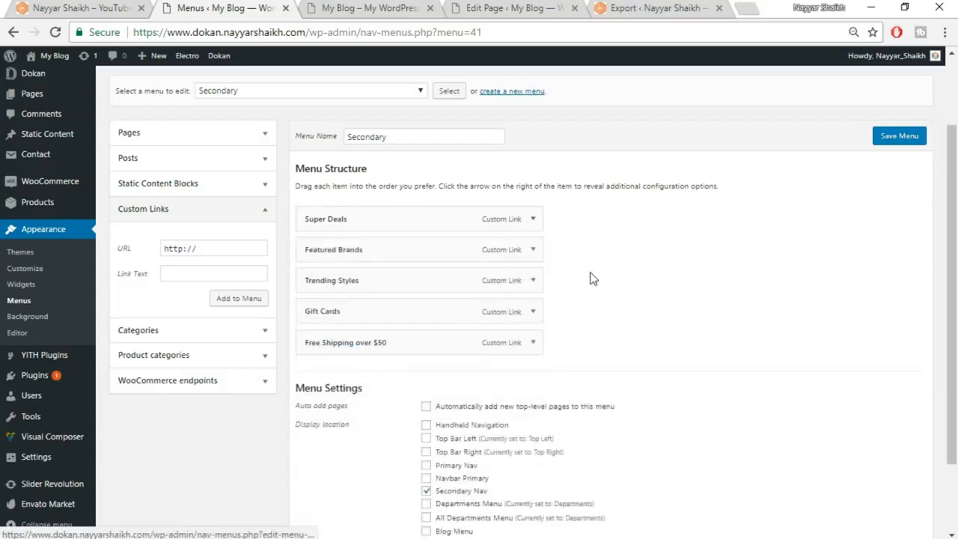
scroll(545, 285, down, 1)
click(533, 268)
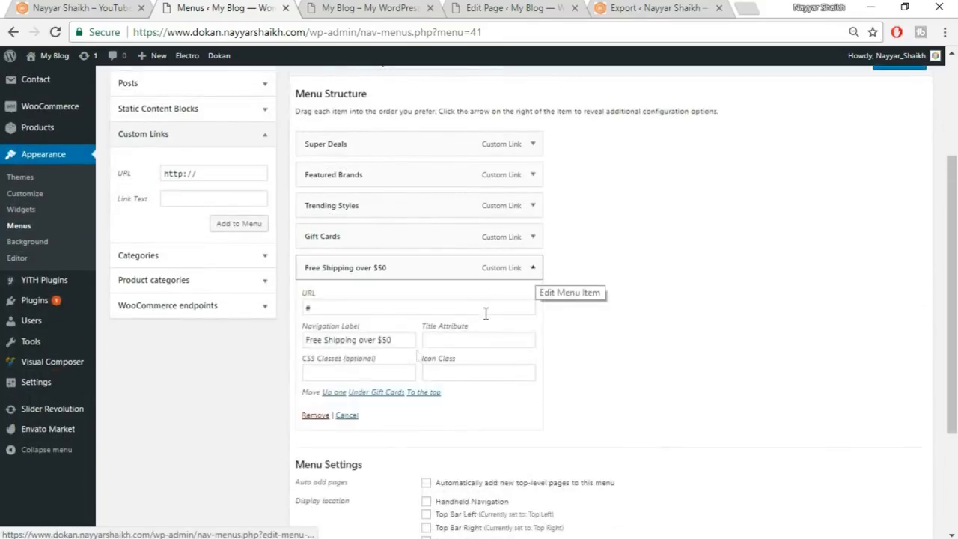
click(368, 376)
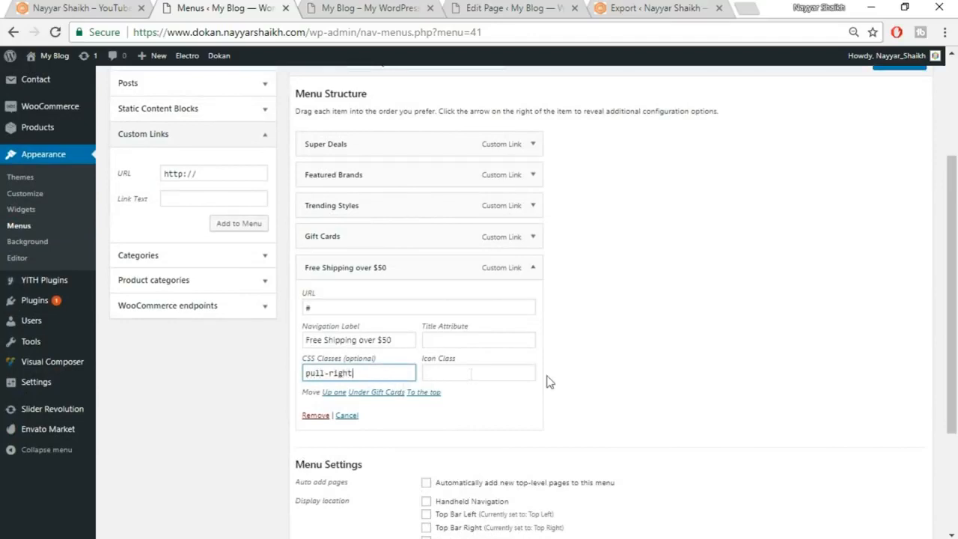
scroll(791, 376, down, 3)
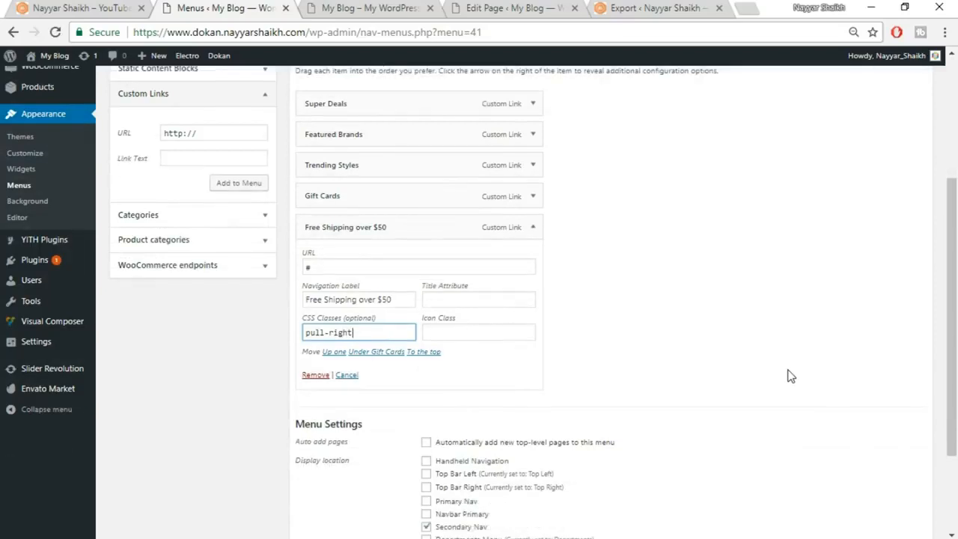
click(899, 476)
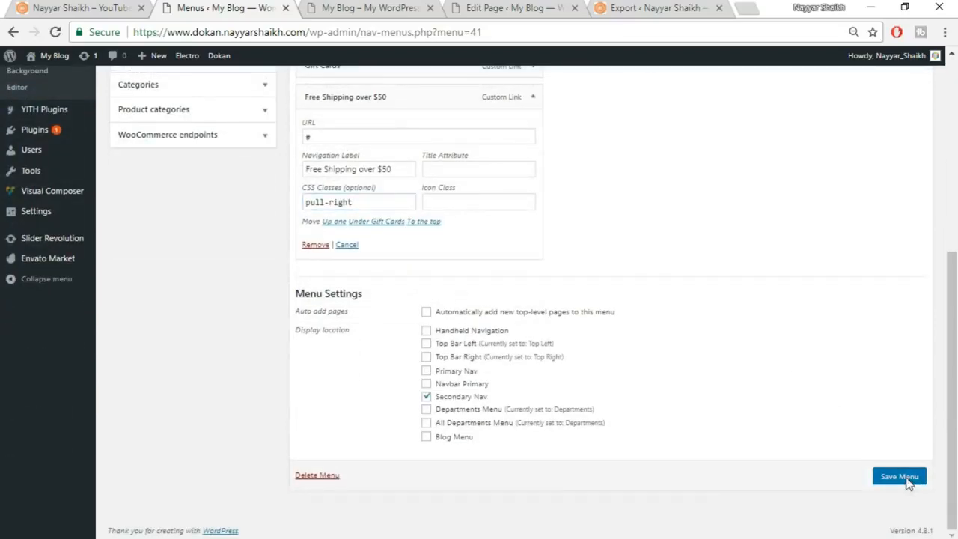
Reload the storefront home page to check the new secondary menu
click(389, 9)
click(396, 39)
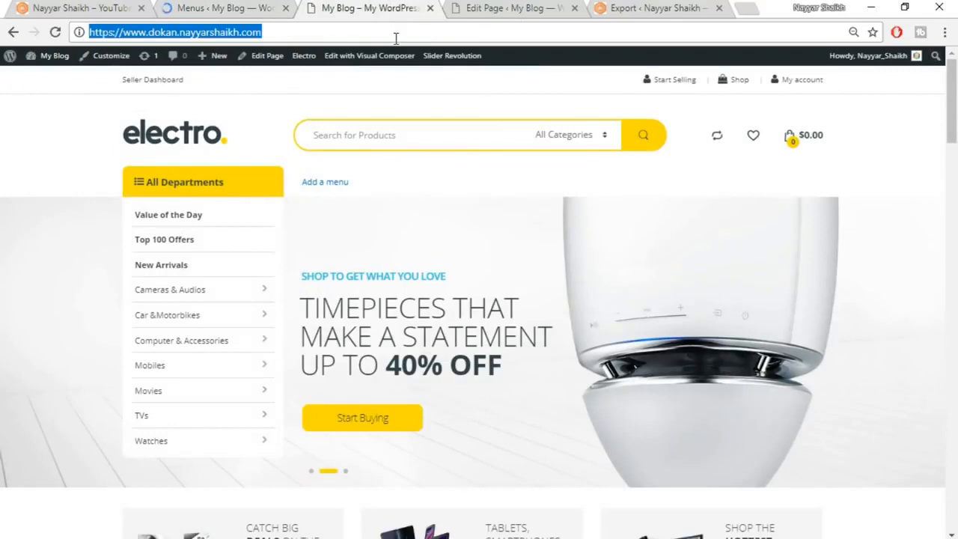
key(Return)
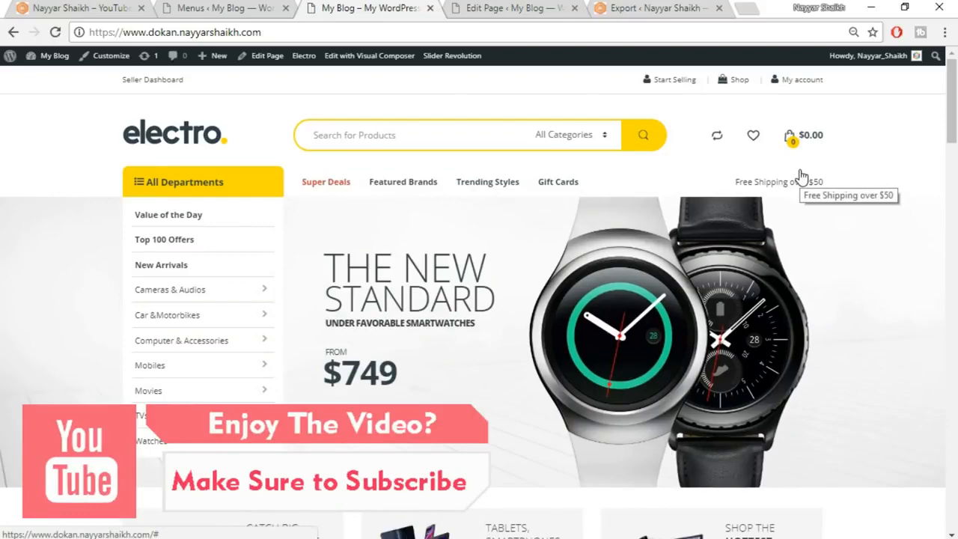
drag(953, 118, 954, 477)
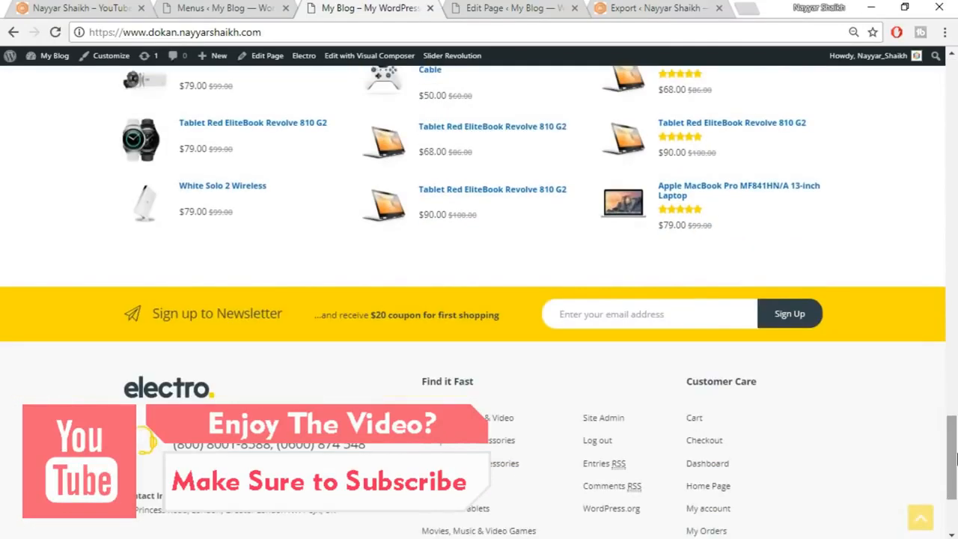
scroll(854, 425, up, 20)
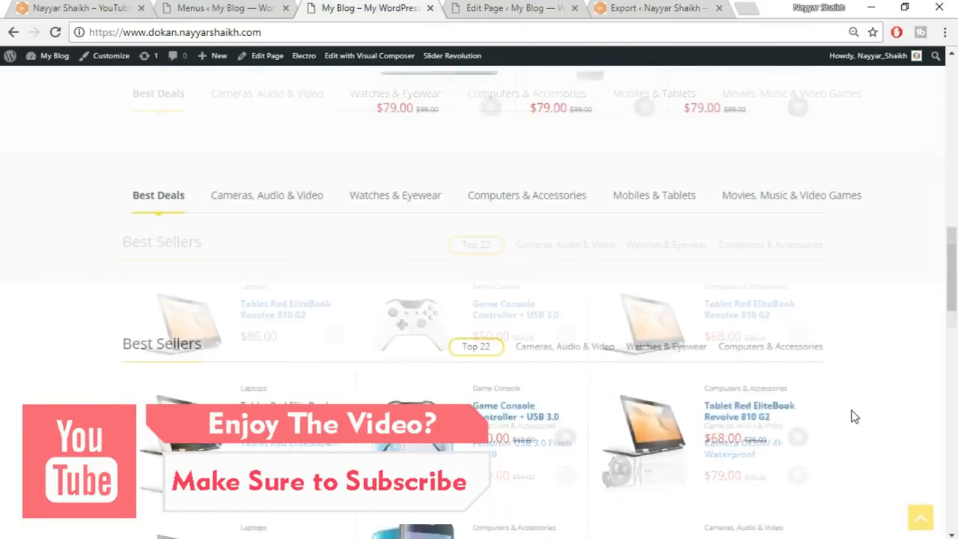
scroll(854, 417, up, 5)
scroll(856, 417, down, 6)
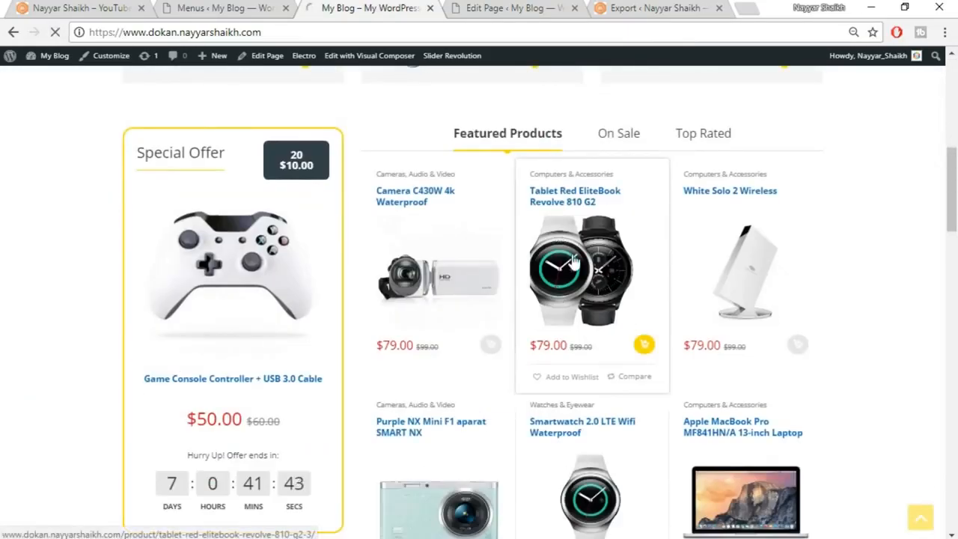
Compare the Tablet Red EliteBook product page with the demo's, then go to Appearance > Widgets
click(574, 261)
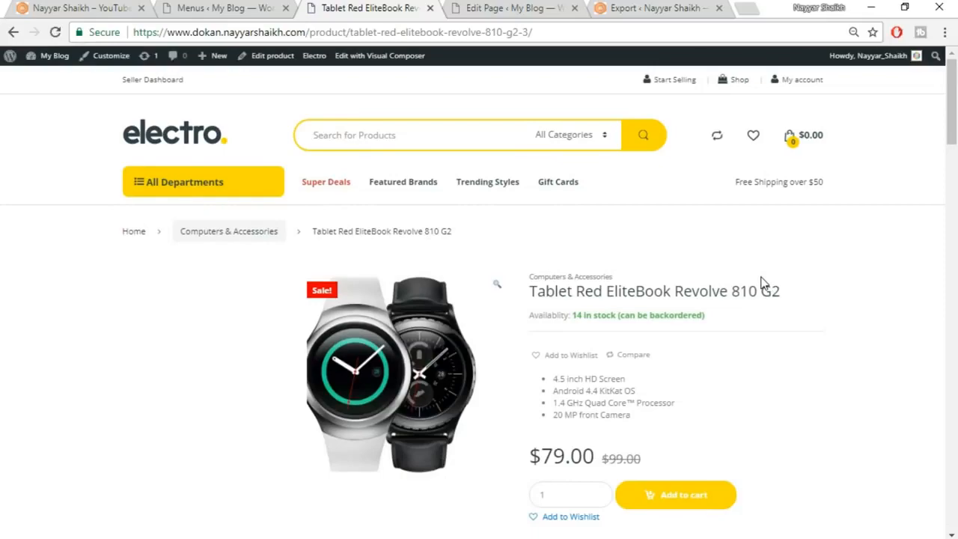
scroll(764, 283, down, 2)
scroll(764, 283, up, 2)
scroll(190, 352, down, 1)
scroll(238, 220, down, 4)
scroll(238, 261, up, 5)
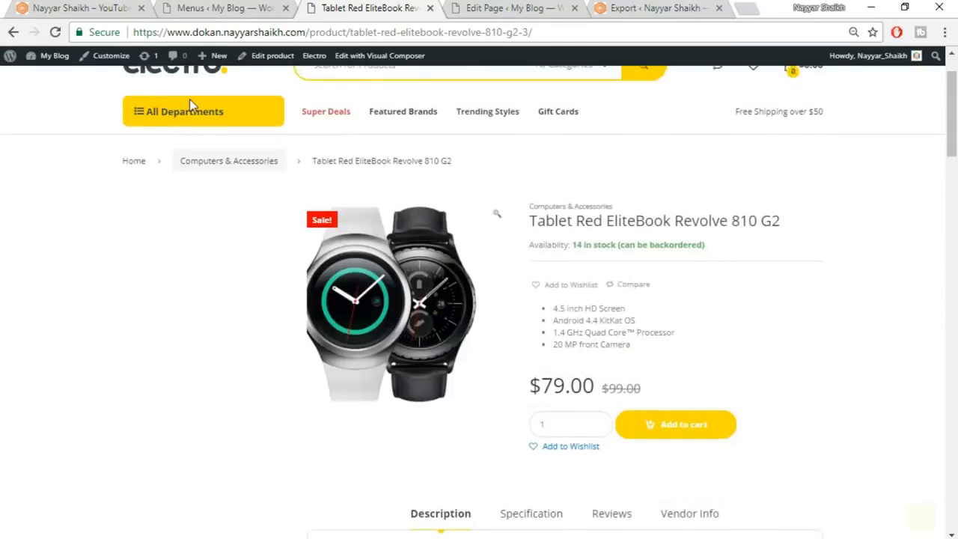
click(114, 5)
scroll(652, 252, down, 7)
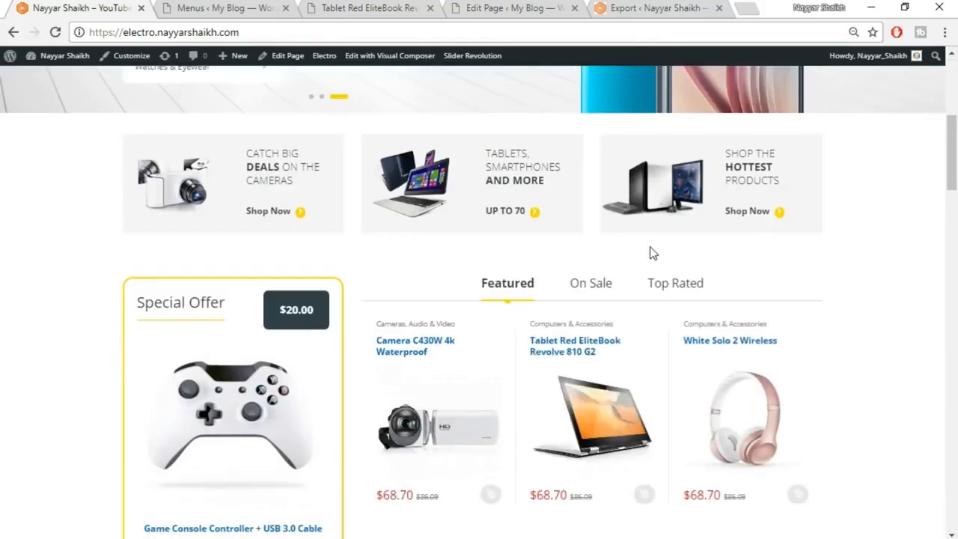
click(615, 258)
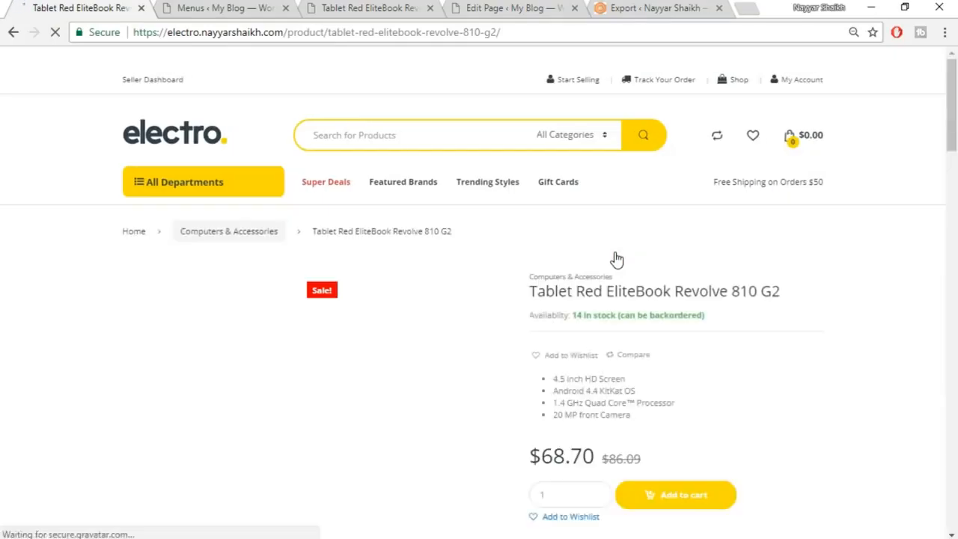
scroll(214, 322, down, 5)
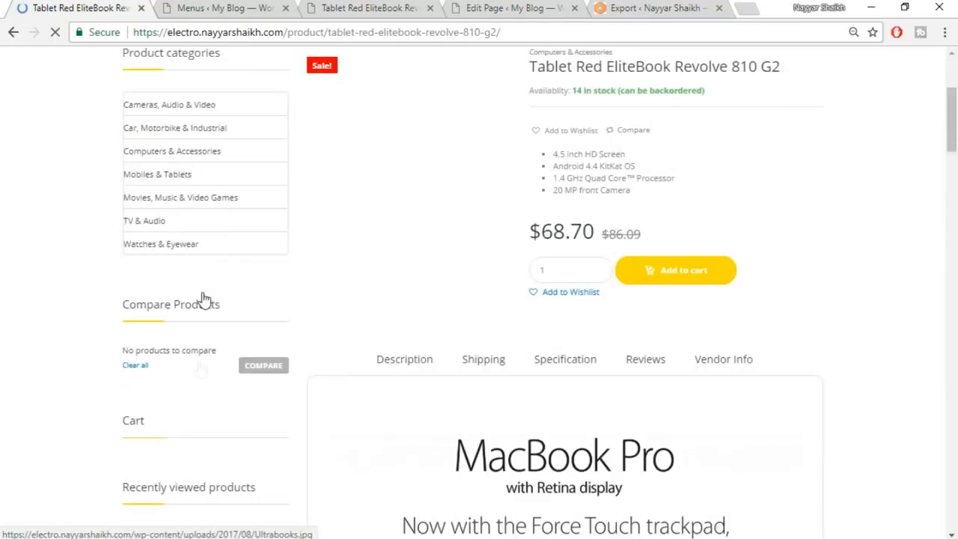
scroll(212, 378, up, 6)
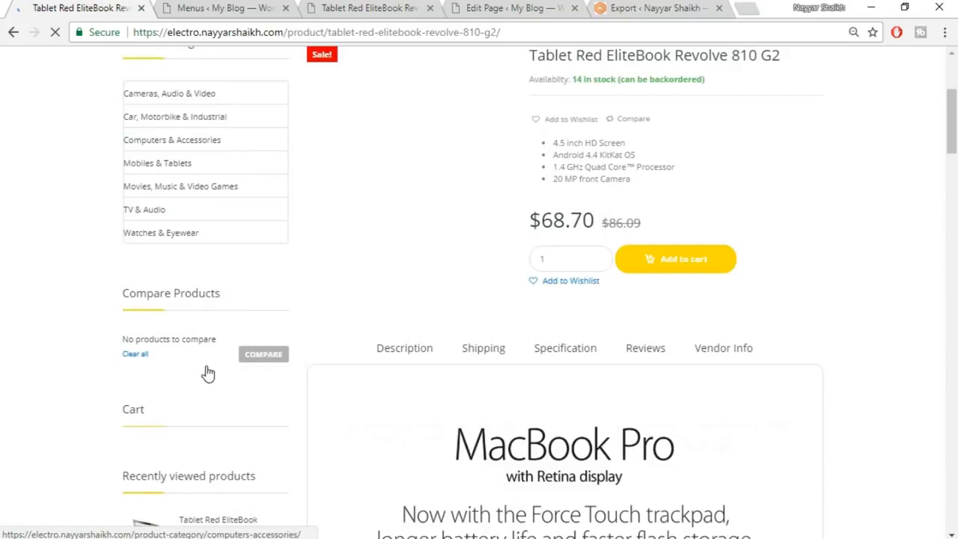
click(258, 6)
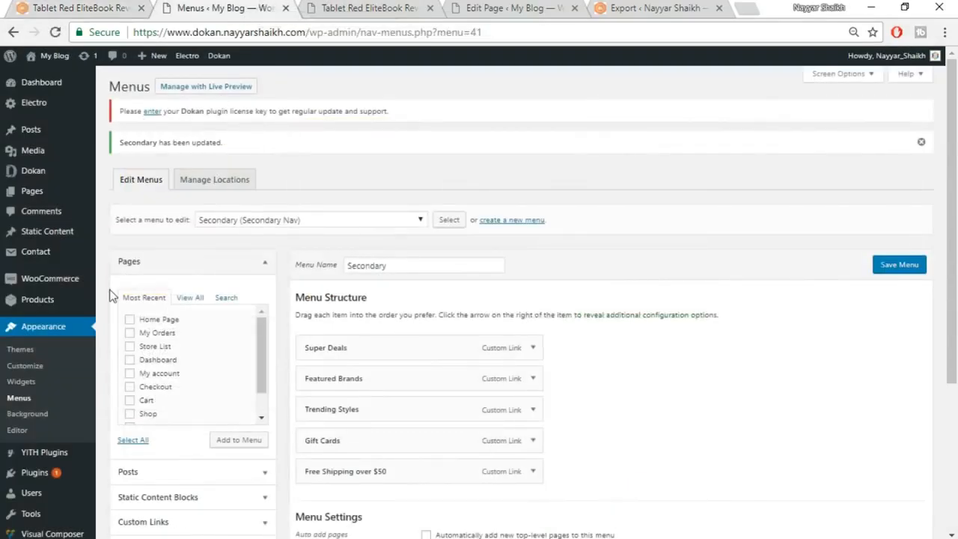
click(33, 384)
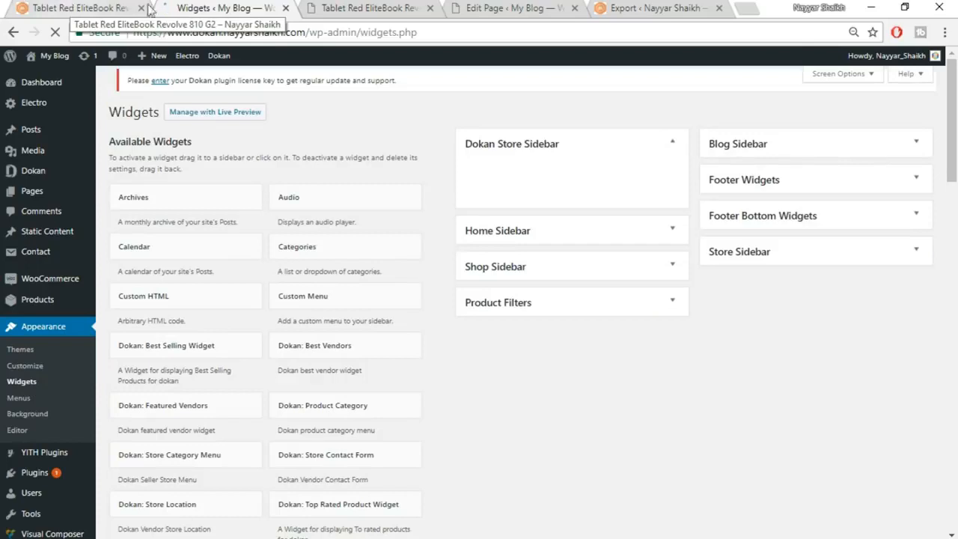
Collapse the Dokan Store Sidebar and expand the Shop Sidebar widget area
click(149, 9)
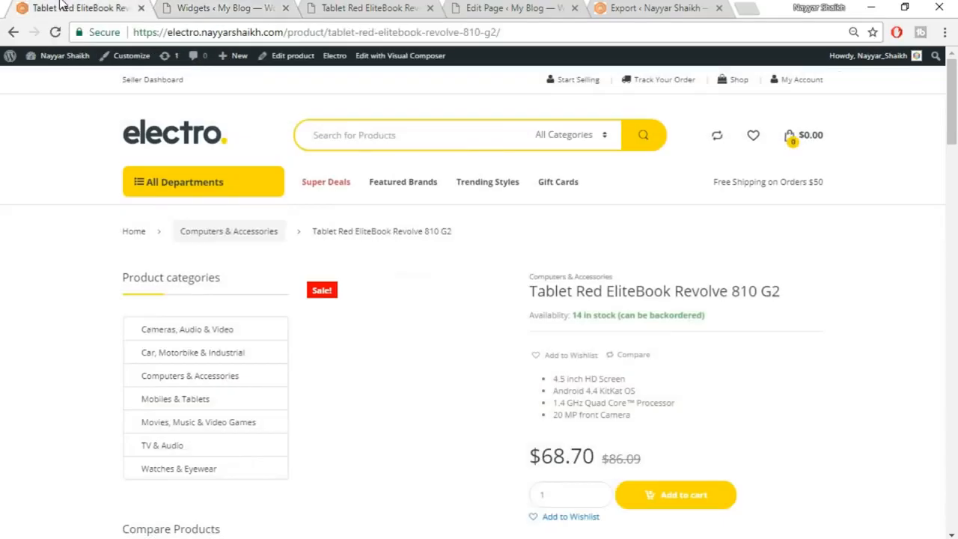
click(225, 8)
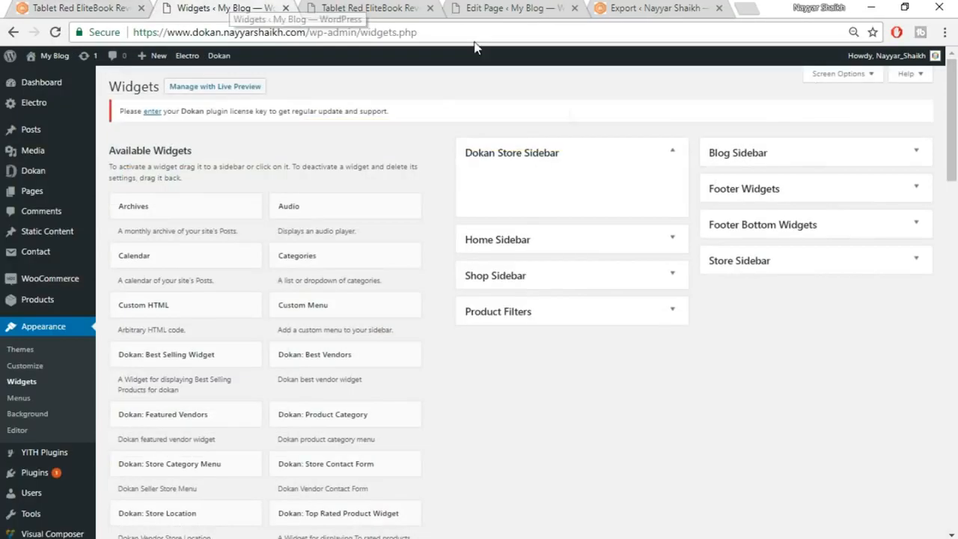
click(656, 155)
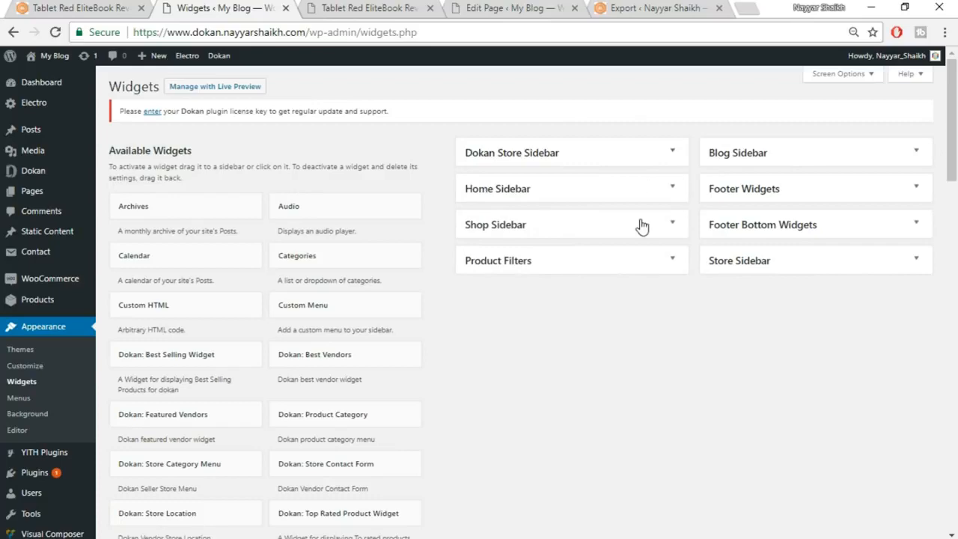
click(585, 229)
scroll(387, 337, down, 3)
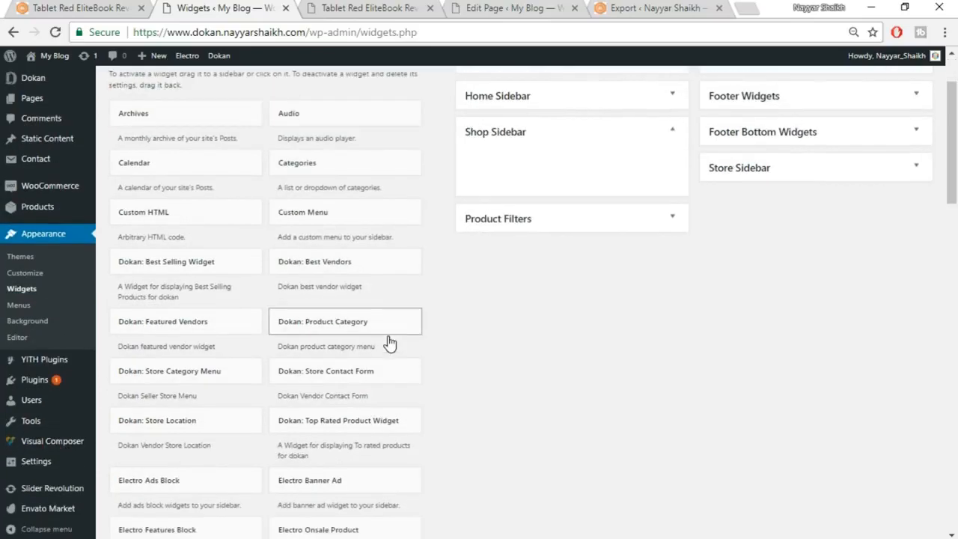
scroll(389, 343, down, 4)
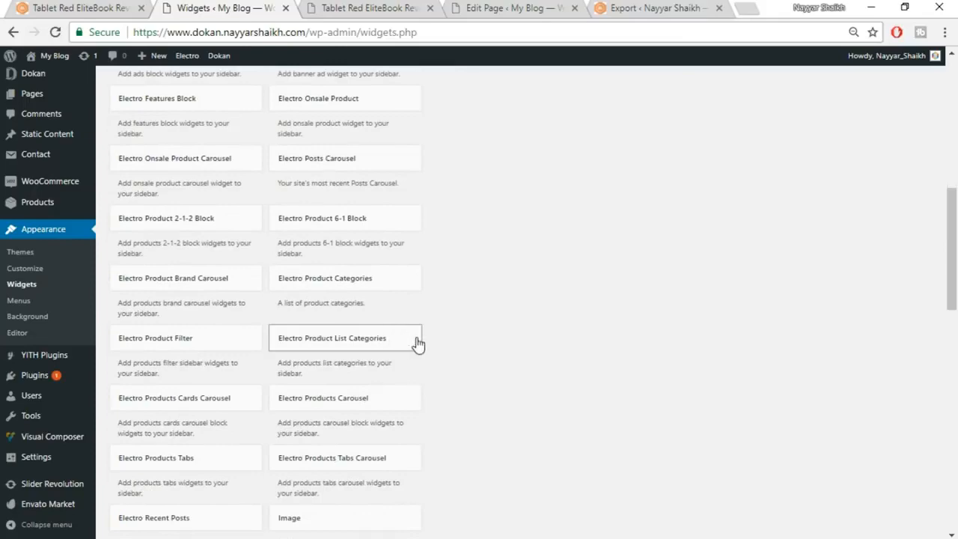
scroll(442, 346, down, 10)
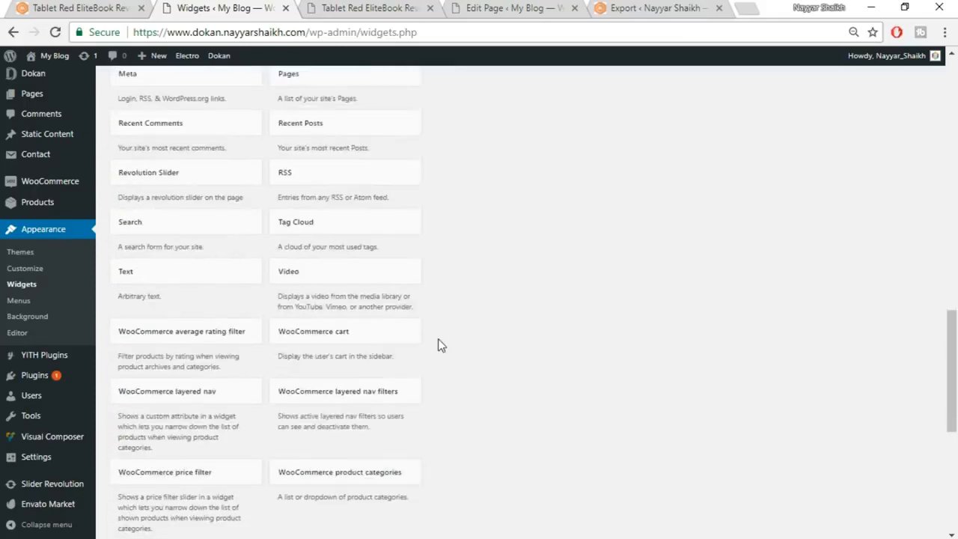
scroll(441, 386, down, 1)
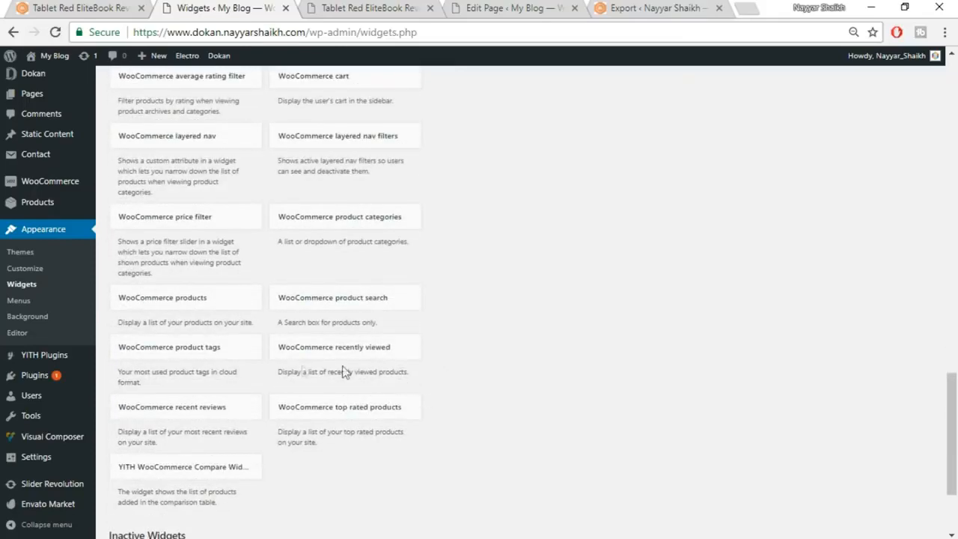
Add and save a WooCommerce product categories widget in the Shop Sidebar, then compare with the demo
click(410, 229)
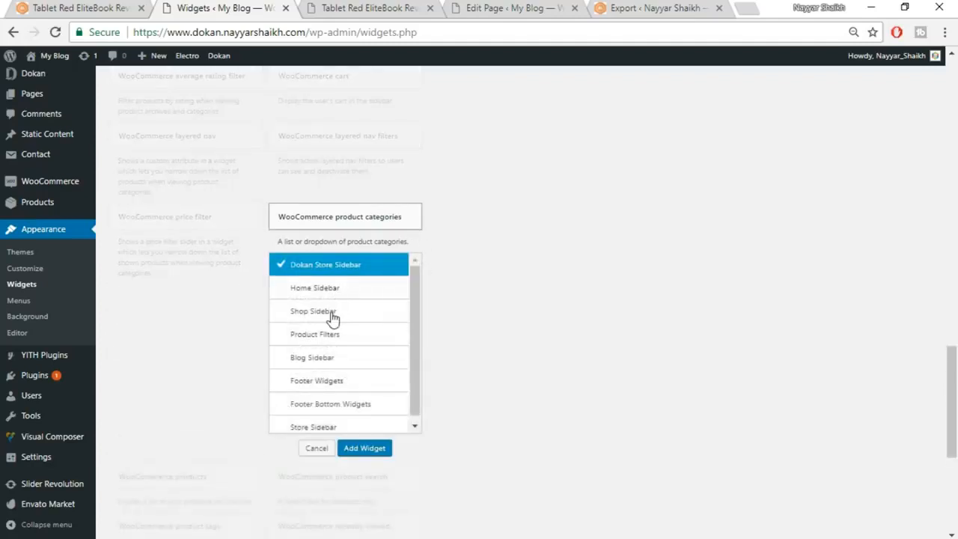
click(332, 318)
click(367, 450)
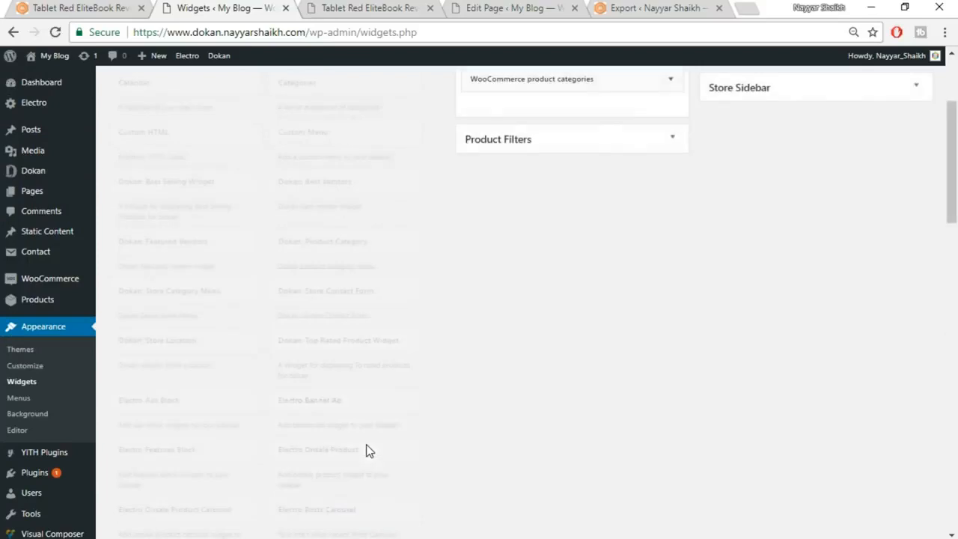
click(659, 368)
click(671, 168)
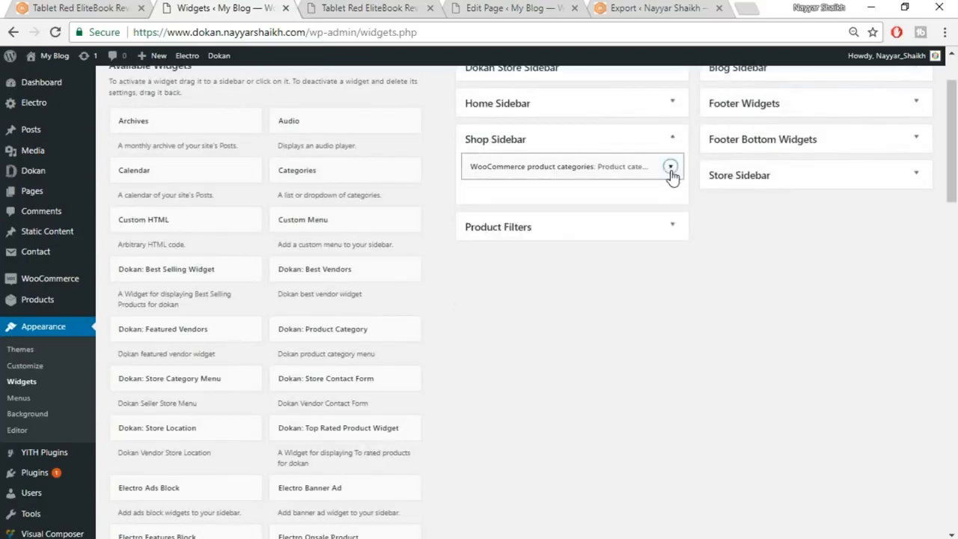
click(56, 6)
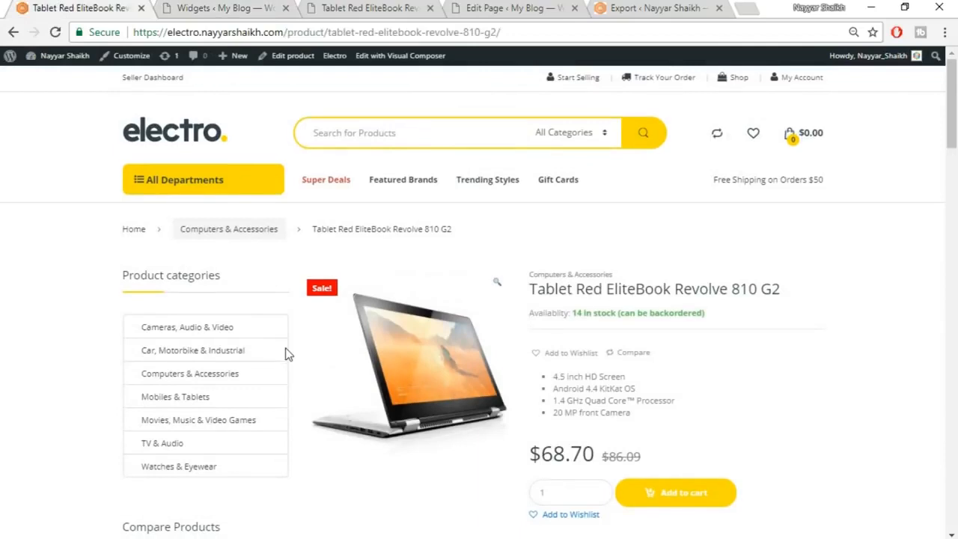
scroll(286, 349, down, 2)
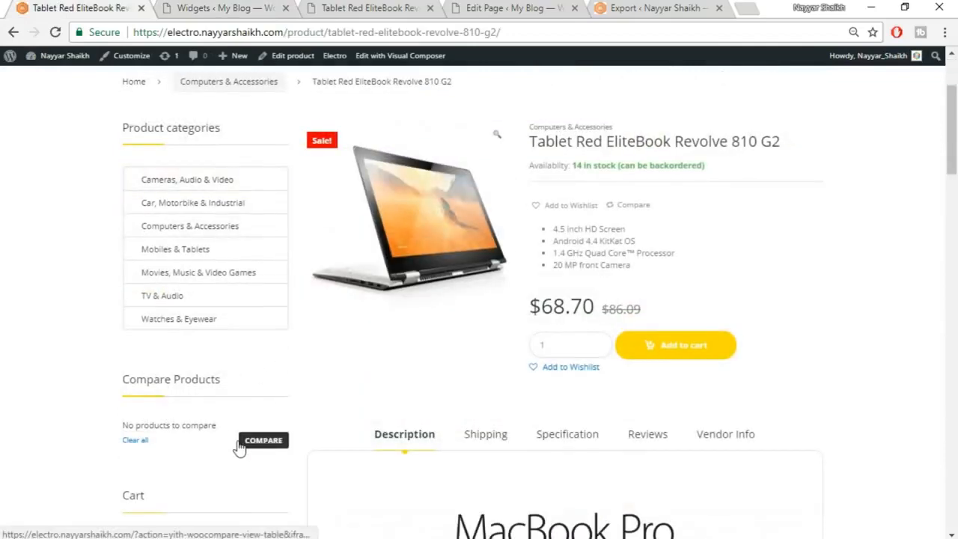
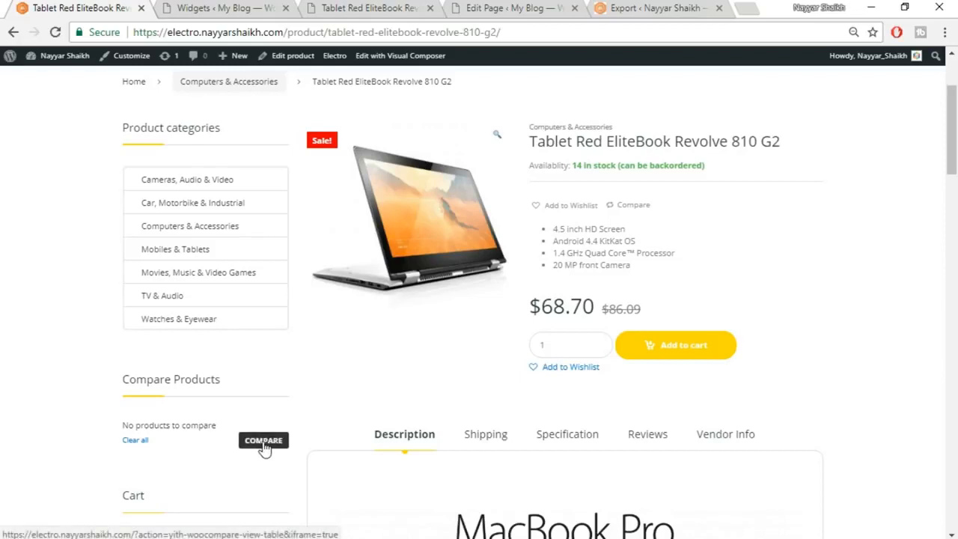
Add the YITH WooCommerce Compare widget to the Shop Sidebar
click(245, 8)
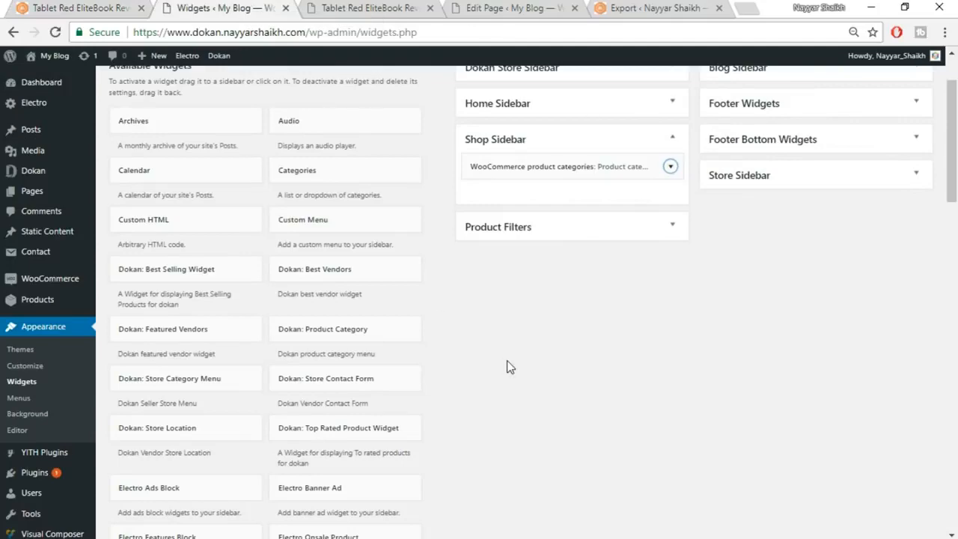
scroll(507, 367, down, 12)
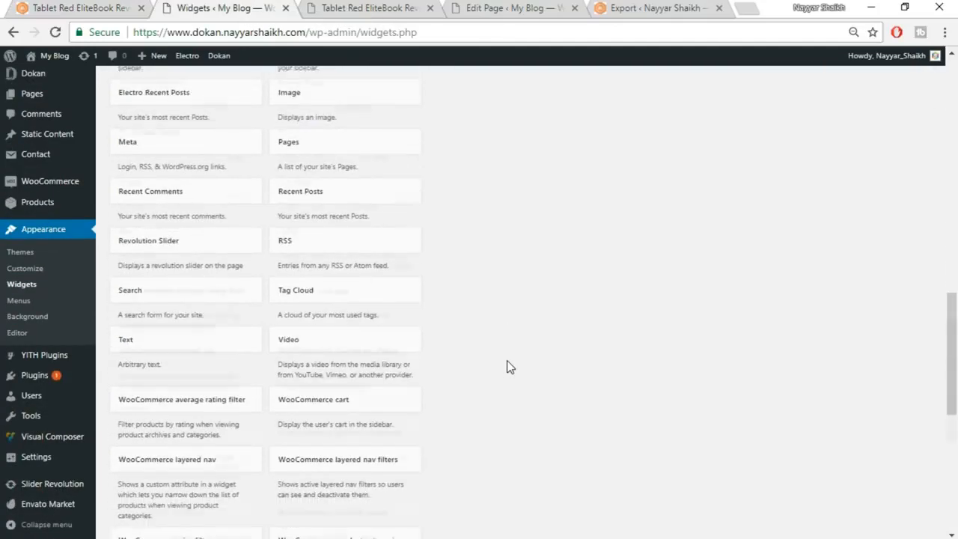
scroll(506, 367, down, 3)
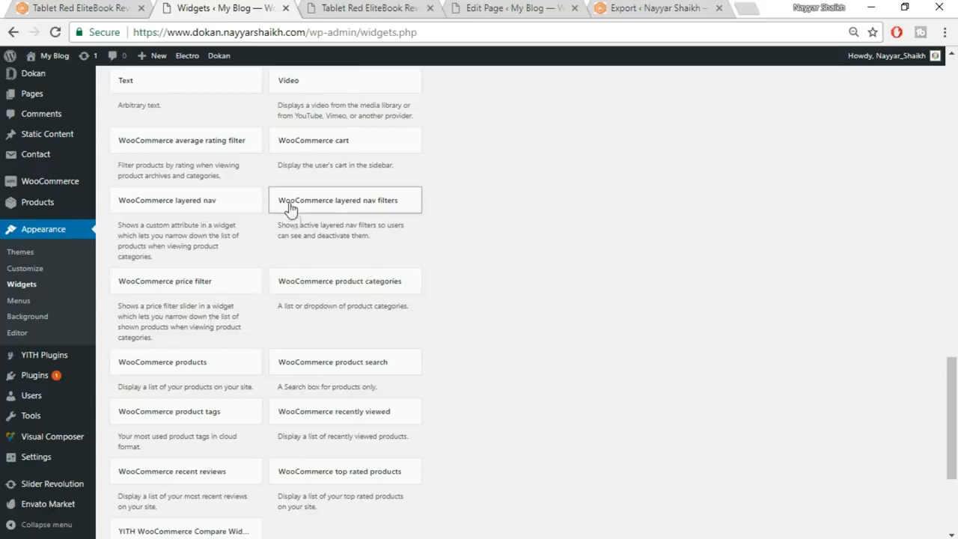
scroll(292, 220, up, 2)
scroll(445, 317, down, 4)
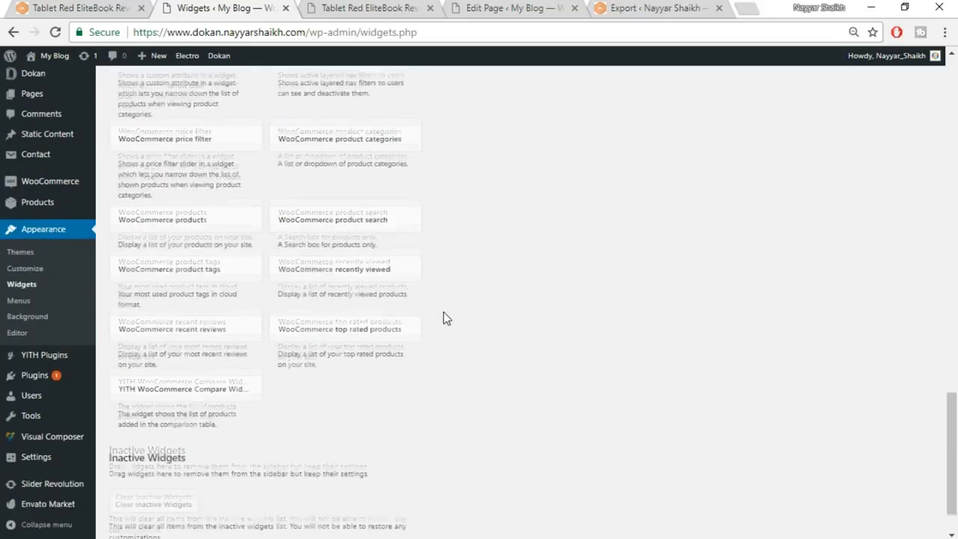
click(251, 389)
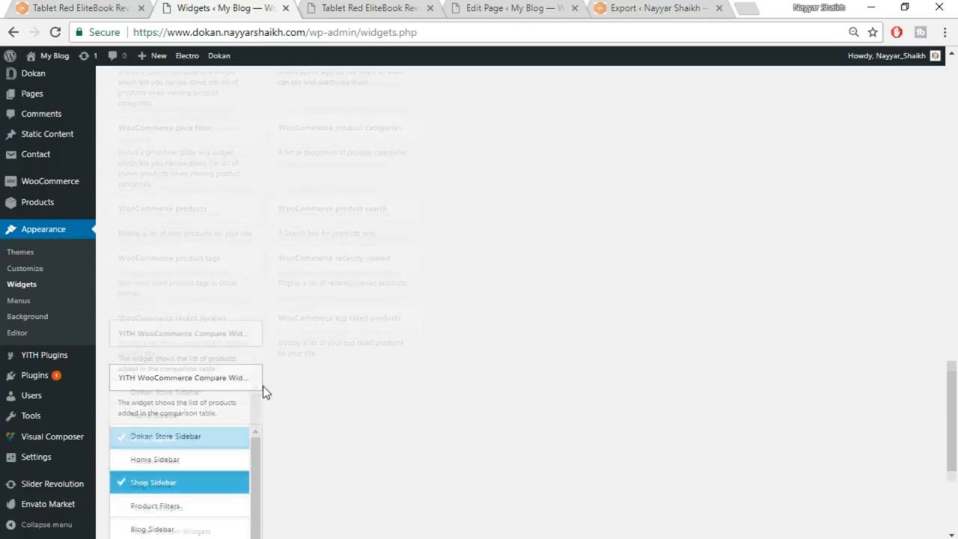
scroll(263, 388, down, 2)
click(212, 476)
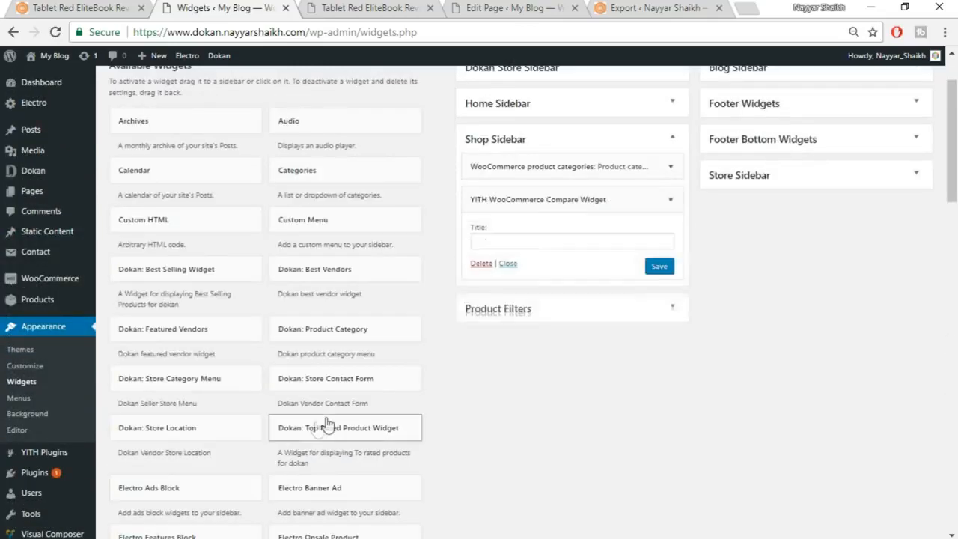
Title the compare widget 'Compare', save it, and return to the reference product page
click(575, 241)
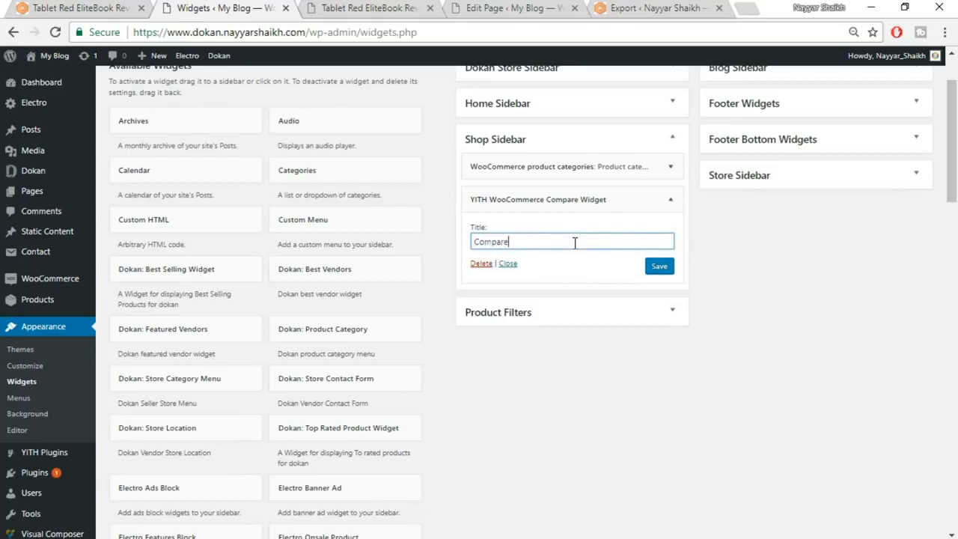
click(660, 266)
click(671, 199)
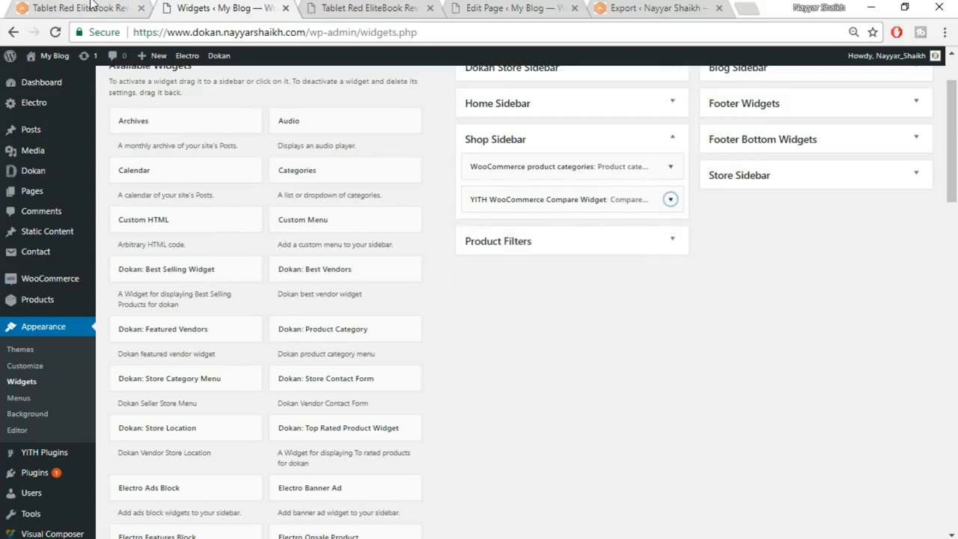
click(78, 8)
scroll(311, 243, down, 3)
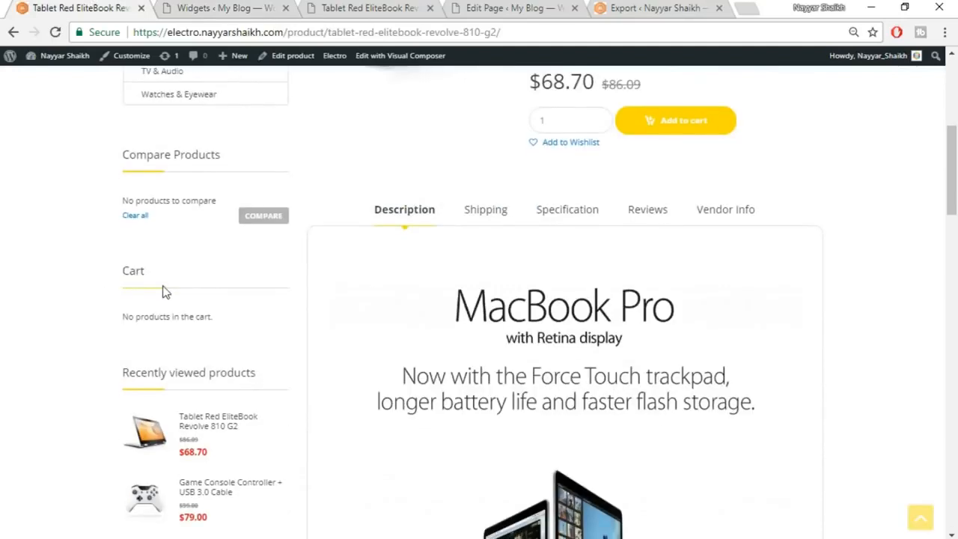
Add a WooCommerce cart widget titled 'Cart' to the Shop Sidebar and save it
click(194, 8)
scroll(387, 246, up, 1)
scroll(395, 263, down, 2)
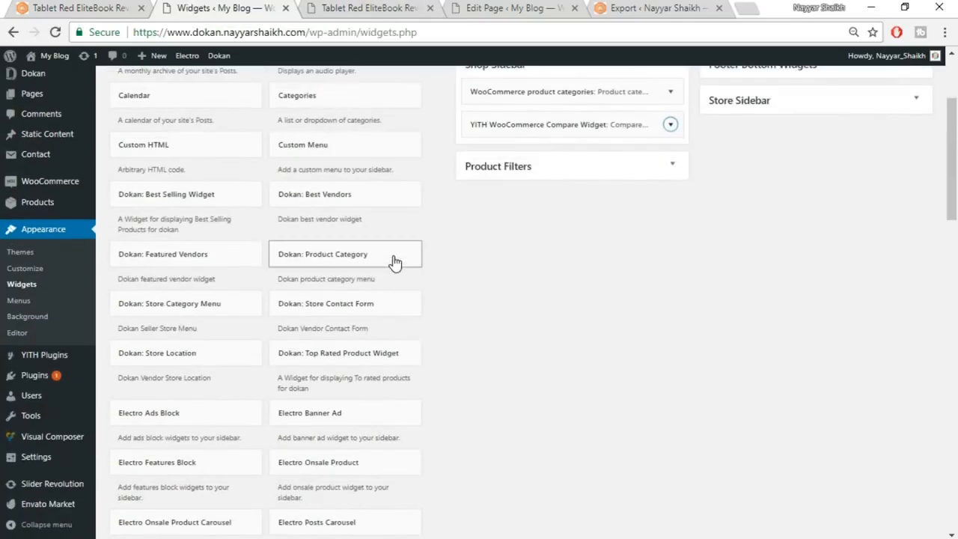
scroll(506, 345, up, 1)
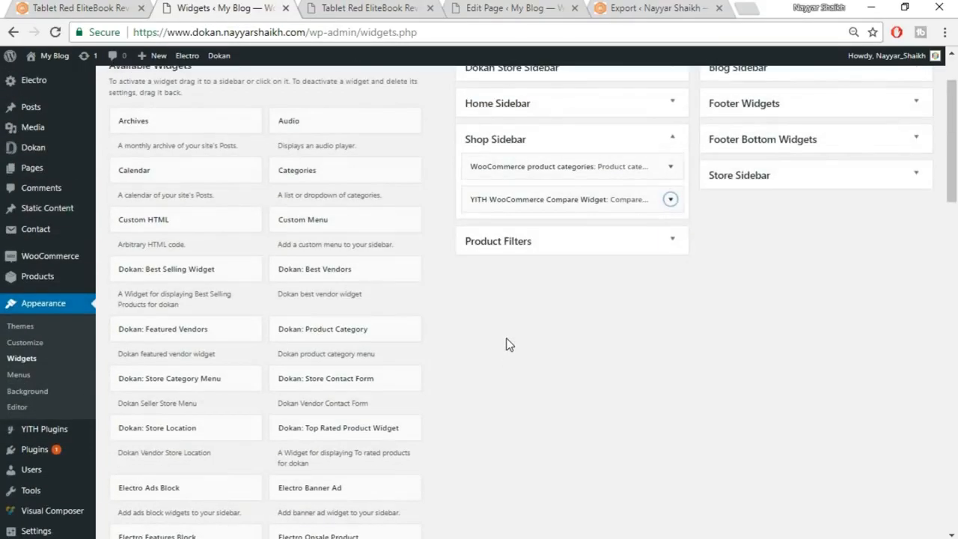
scroll(469, 364, down, 7)
scroll(467, 365, down, 7)
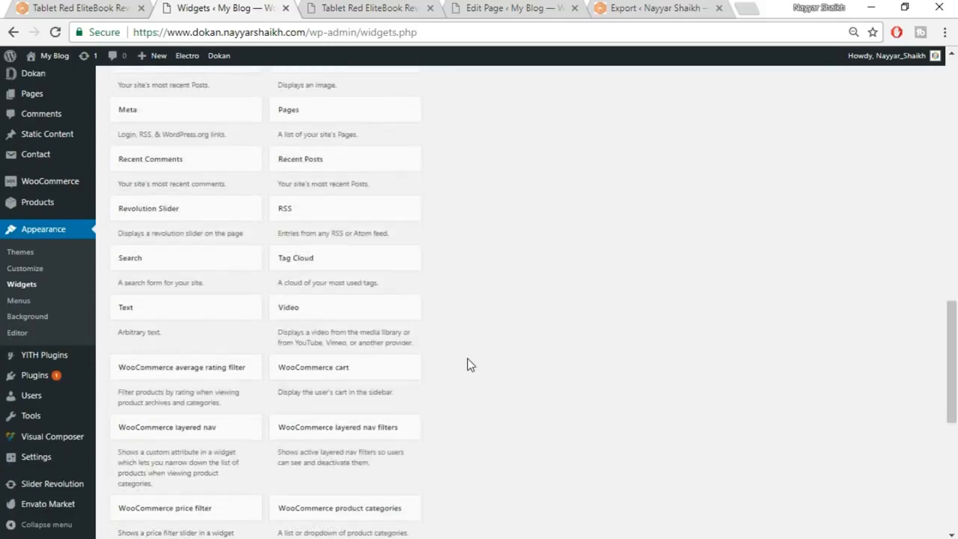
scroll(449, 338, up, 4)
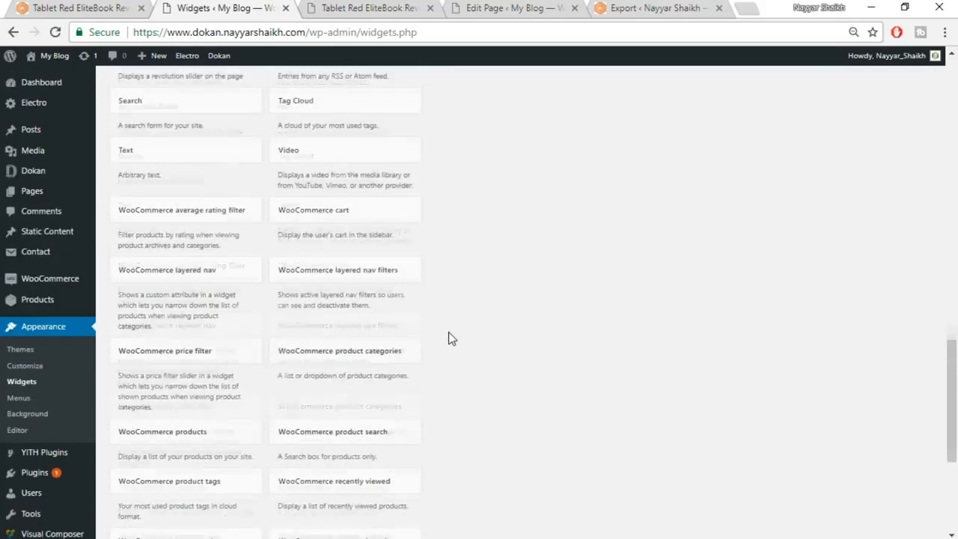
click(342, 294)
scroll(419, 359, down, 1)
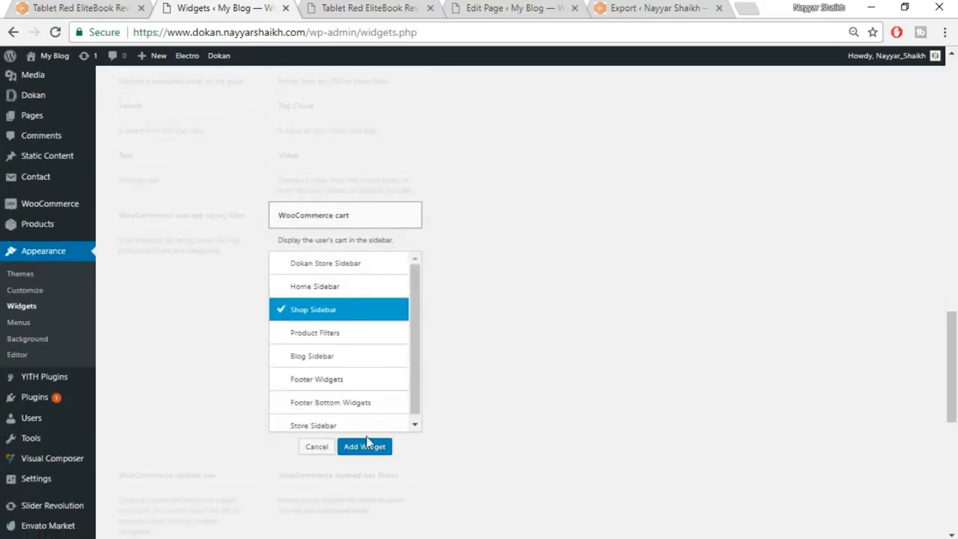
click(368, 450)
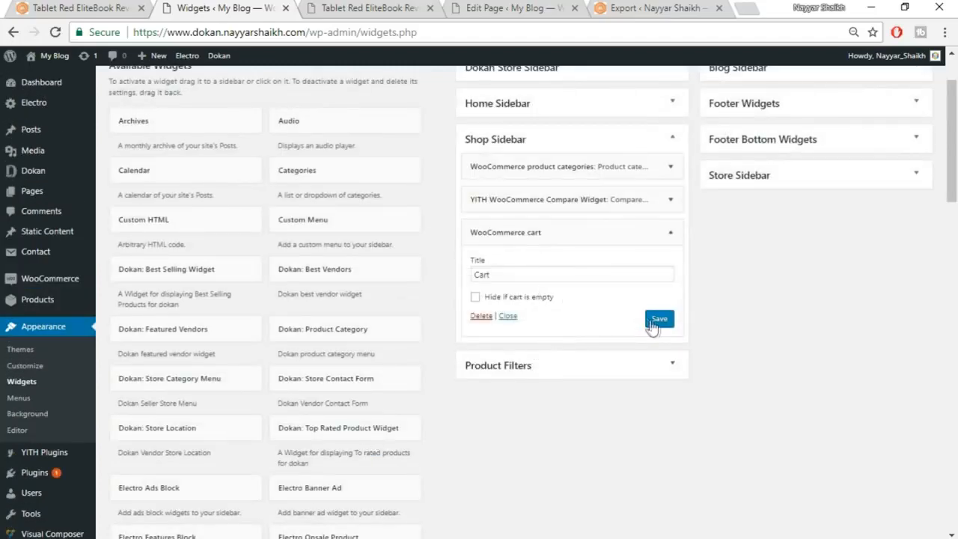
click(671, 233)
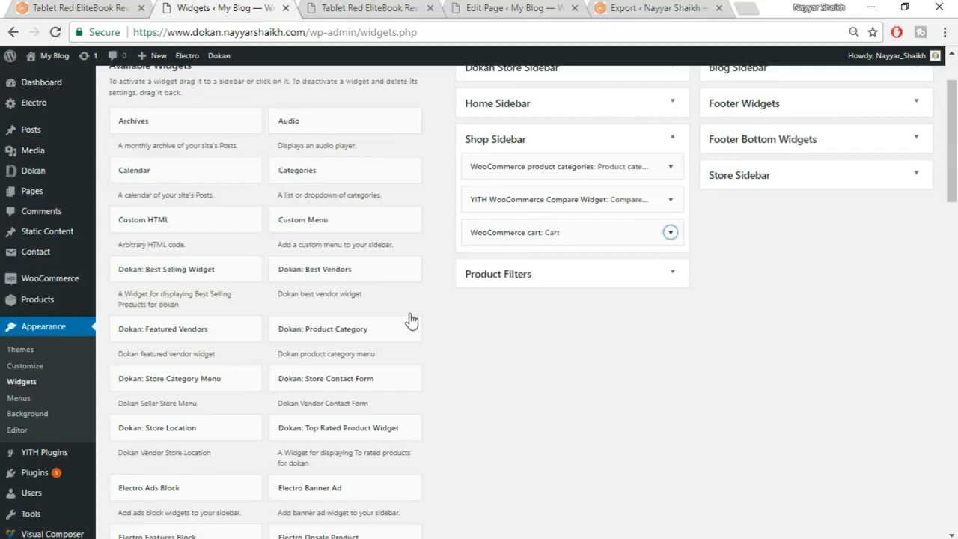
Add a WooCommerce recently viewed products widget showing 5 products and save it
scroll(420, 337, down, 5)
scroll(429, 351, down, 8)
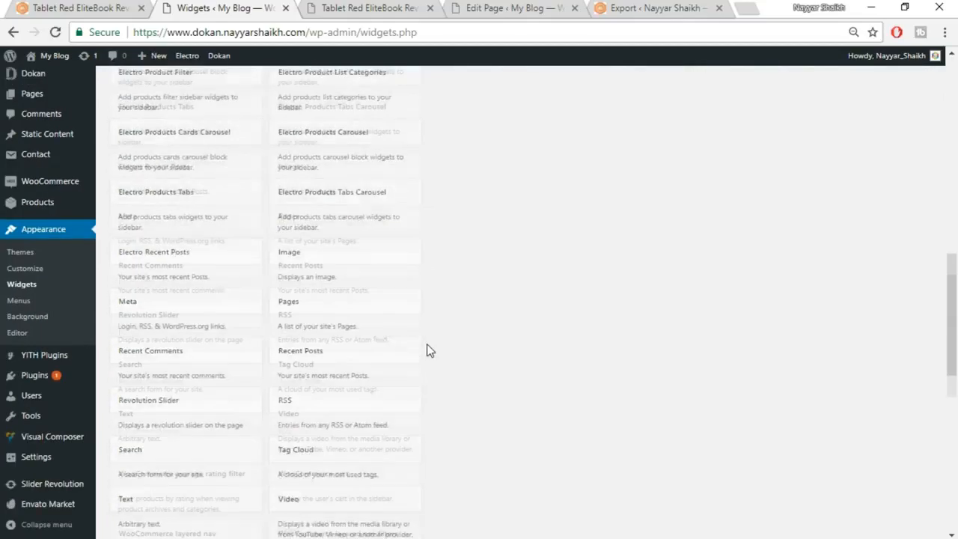
scroll(430, 351, down, 6)
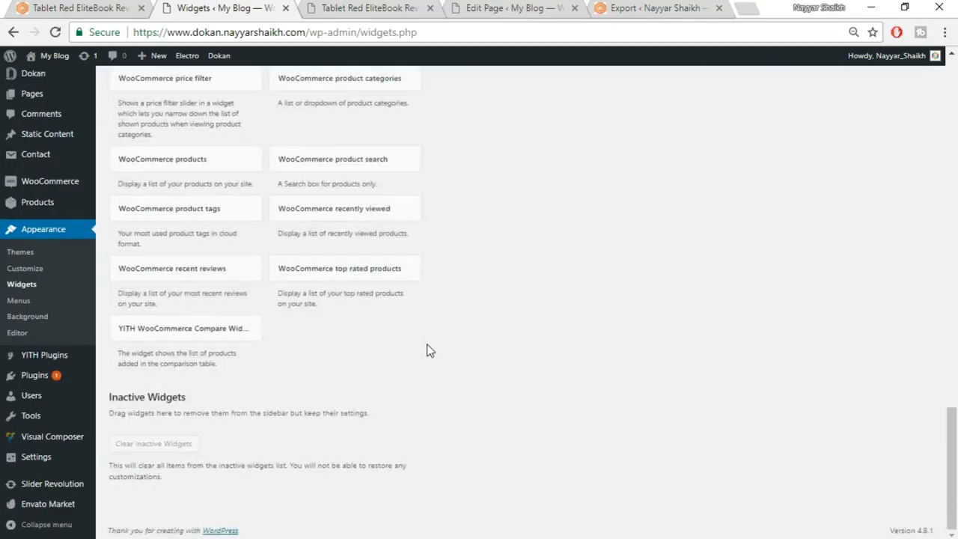
scroll(457, 345, up, 1)
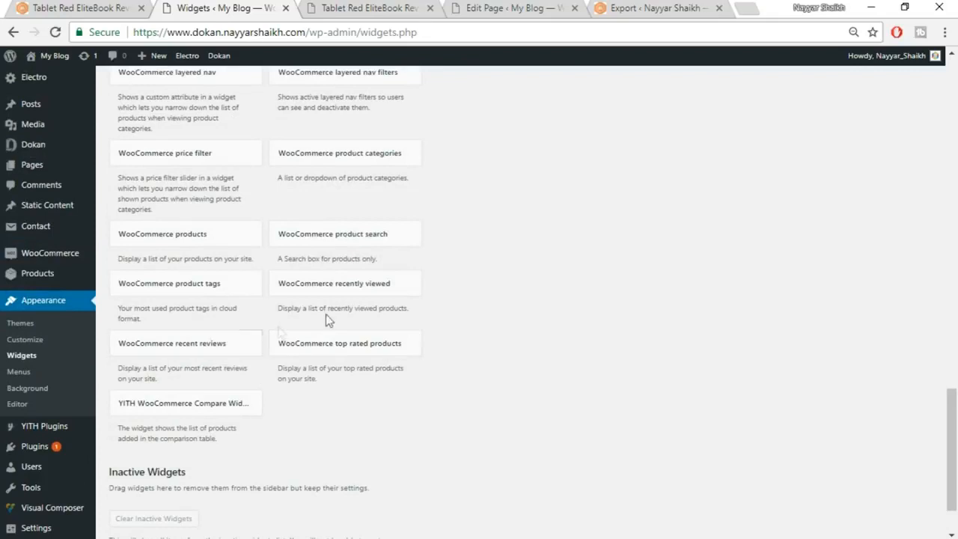
click(397, 291)
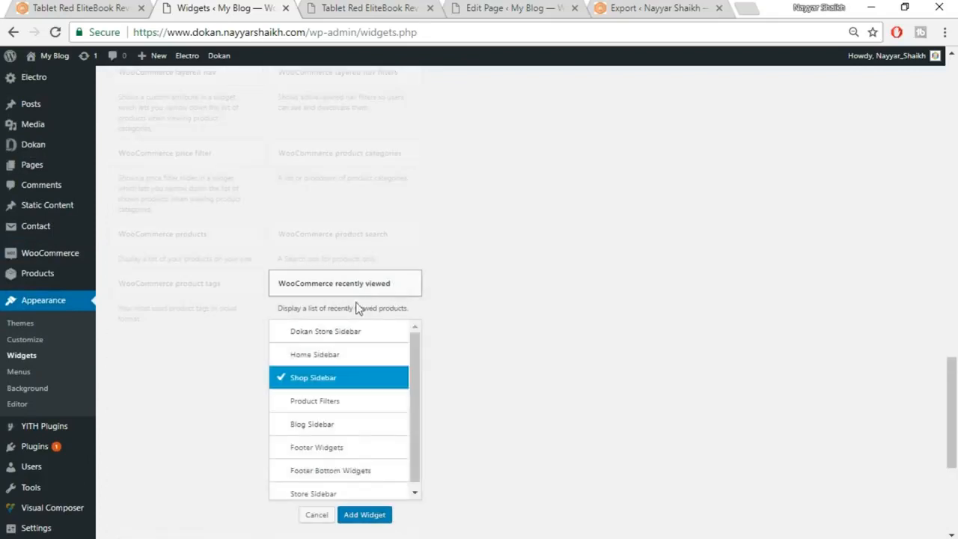
click(364, 517)
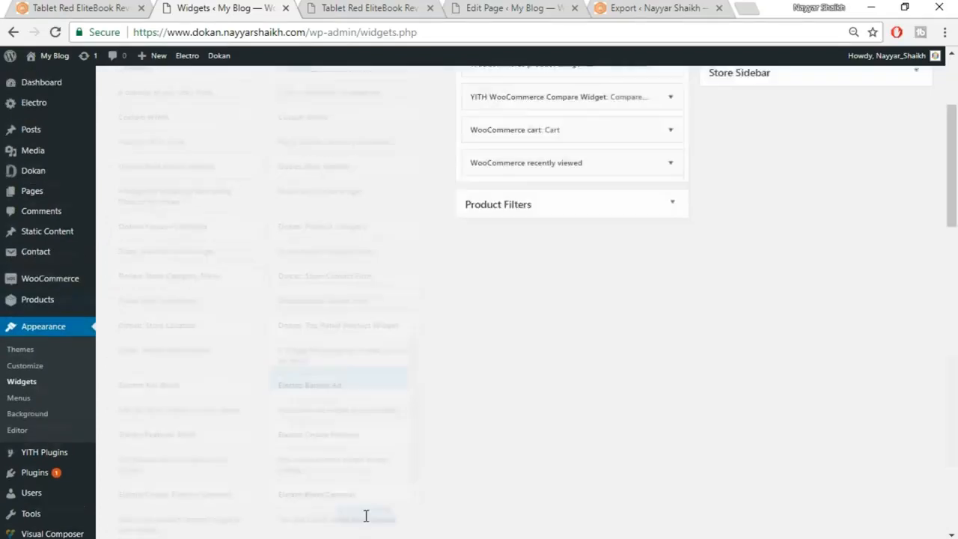
drag(527, 341, 466, 343)
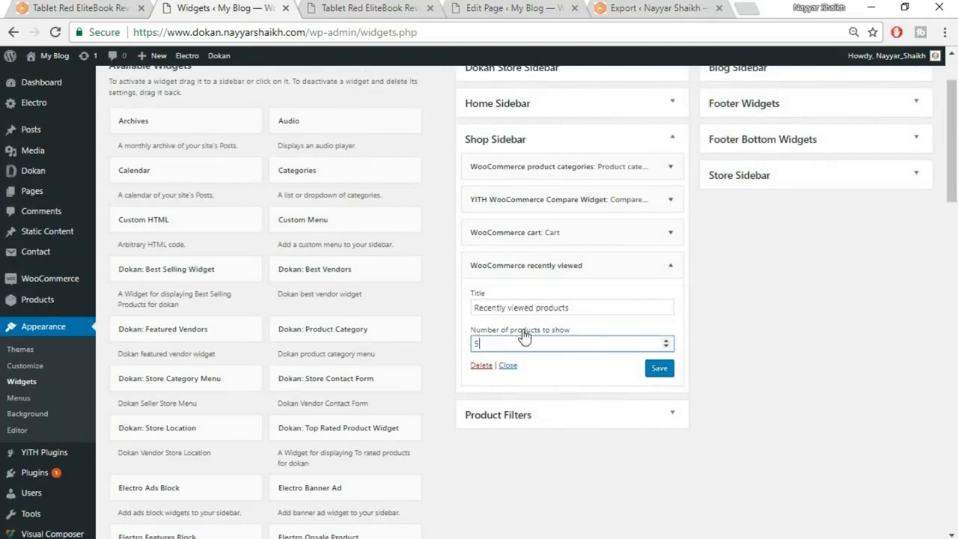
click(659, 369)
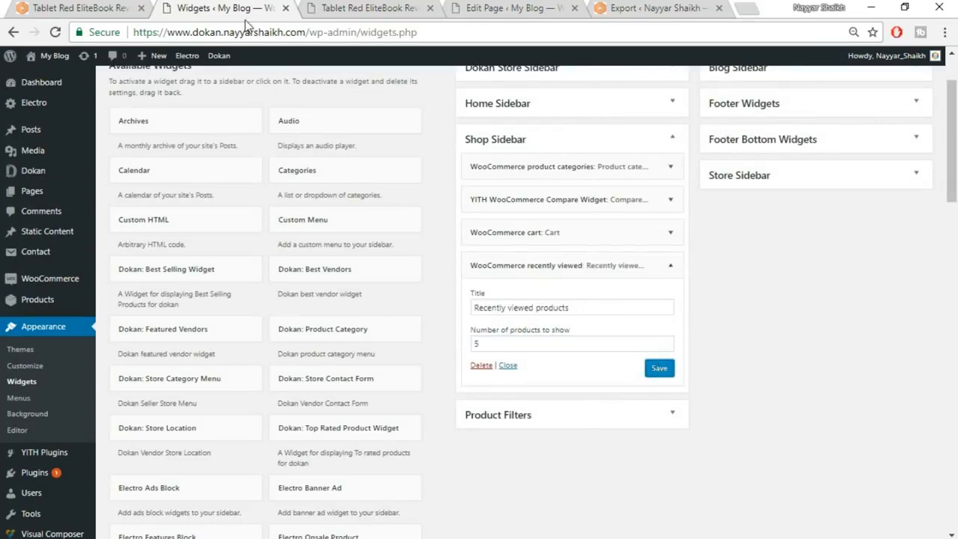
click(347, 4)
Reload the store's product page to confirm the Compare Products and Cart sidebar widgets, then view the demo's footer
click(369, 32)
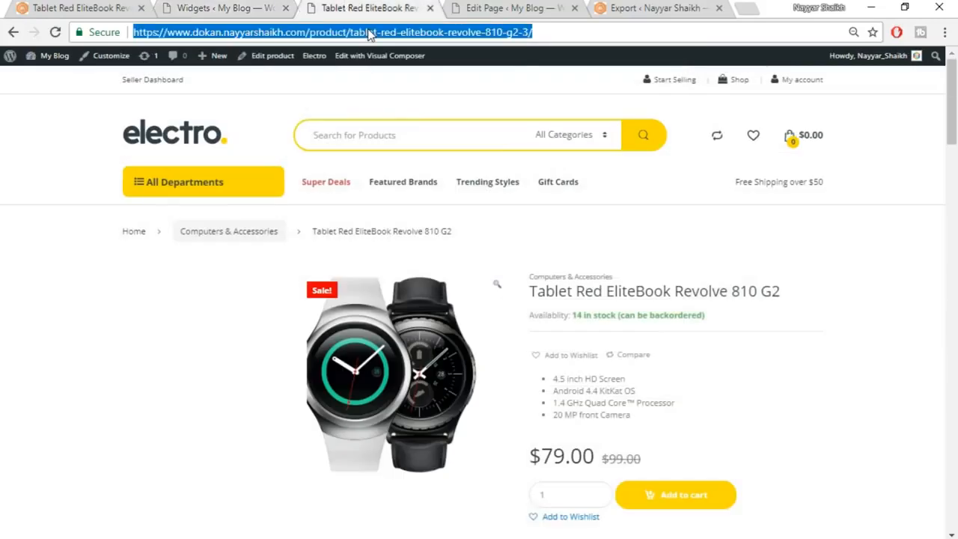
key(Return)
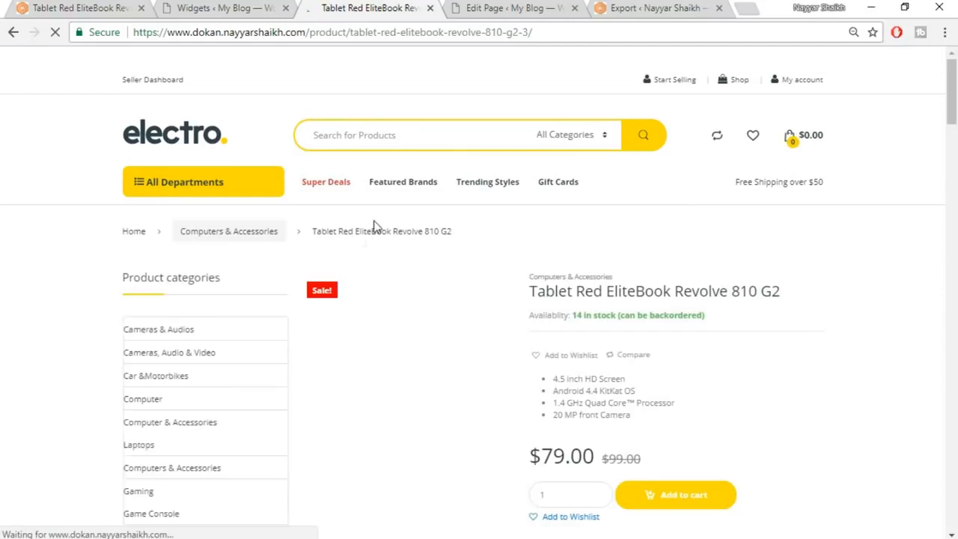
scroll(168, 337, down, 7)
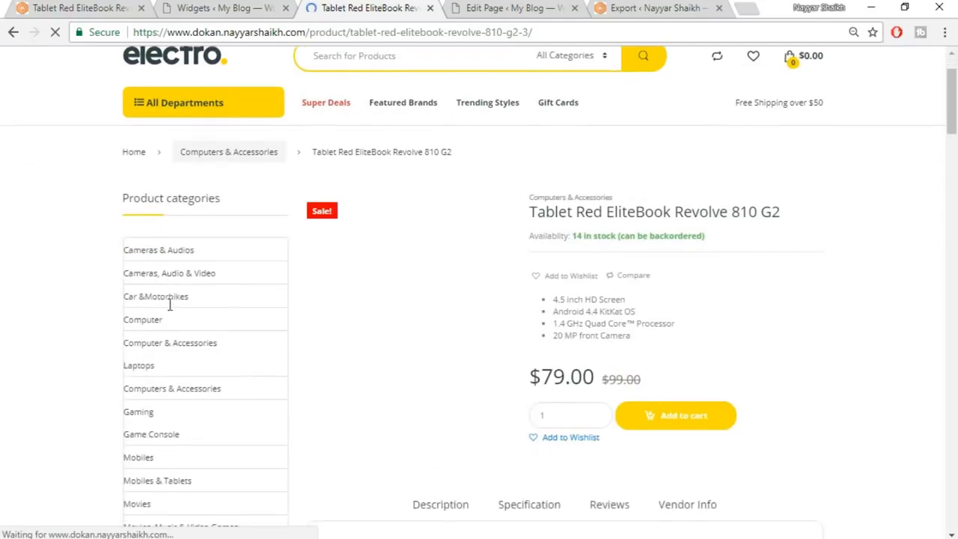
scroll(201, 327, down, 2)
scroll(212, 402, up, 6)
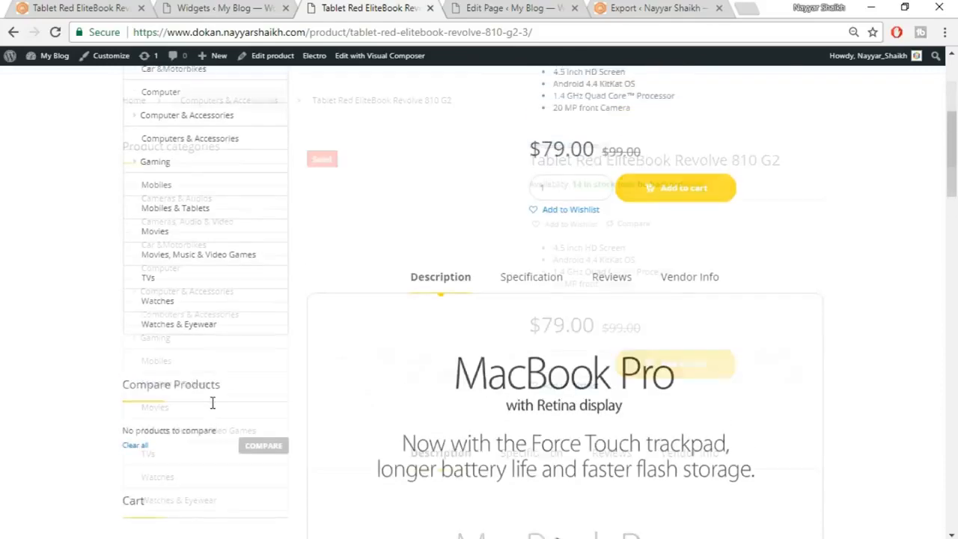
scroll(212, 407, down, 5)
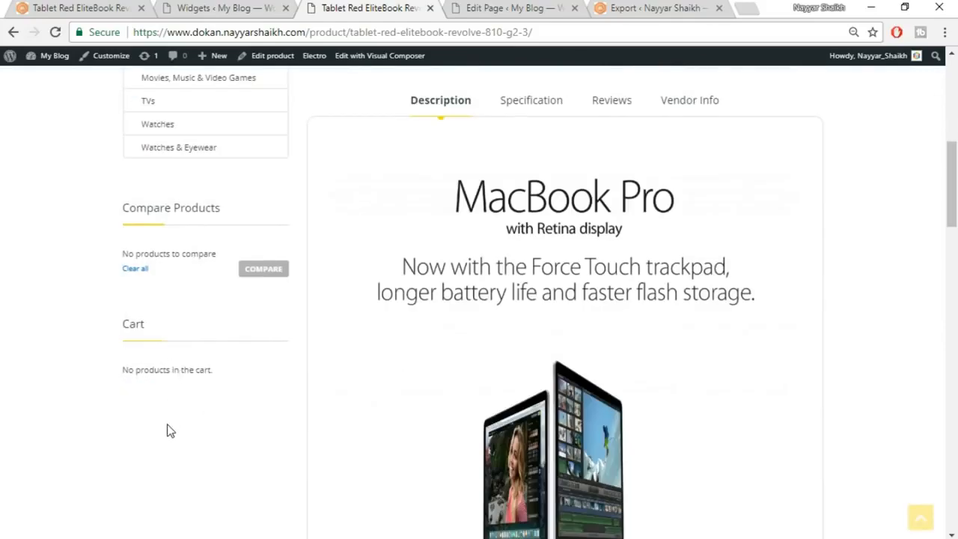
drag(116, 369, 230, 367)
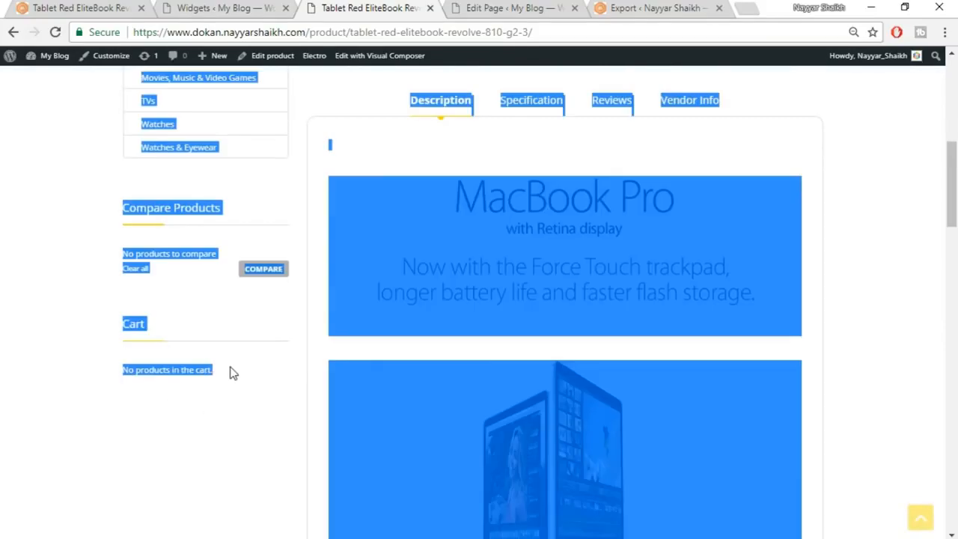
click(230, 367)
scroll(166, 367, up, 8)
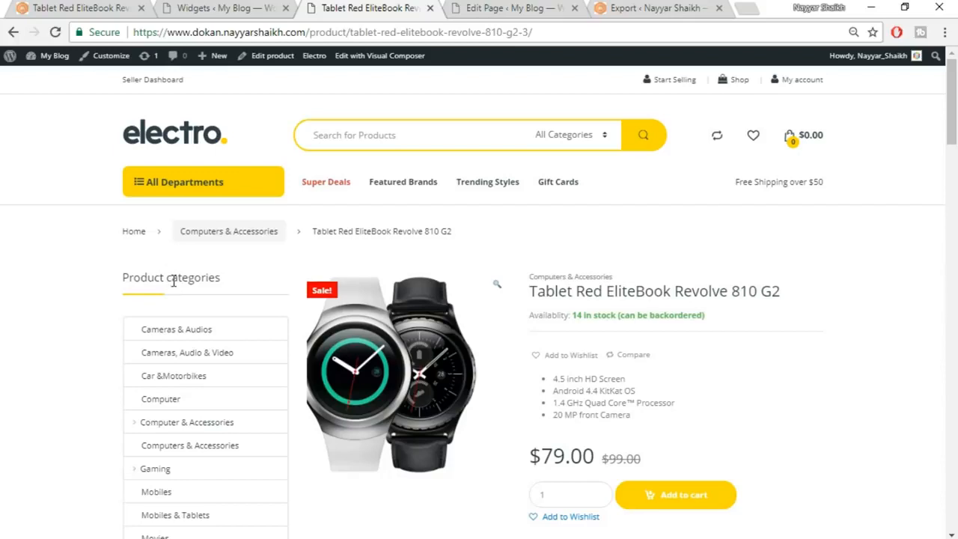
click(24, 7)
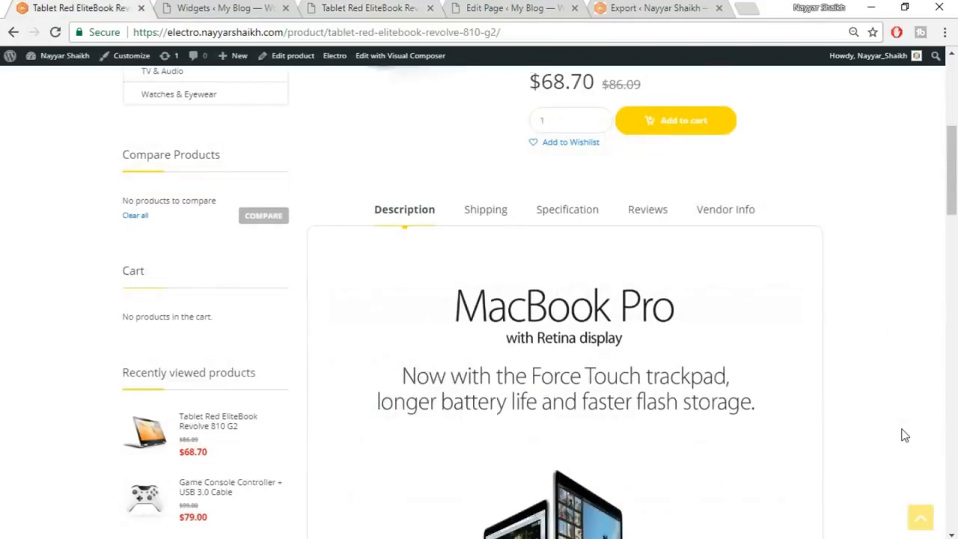
scroll(909, 481, down, 20)
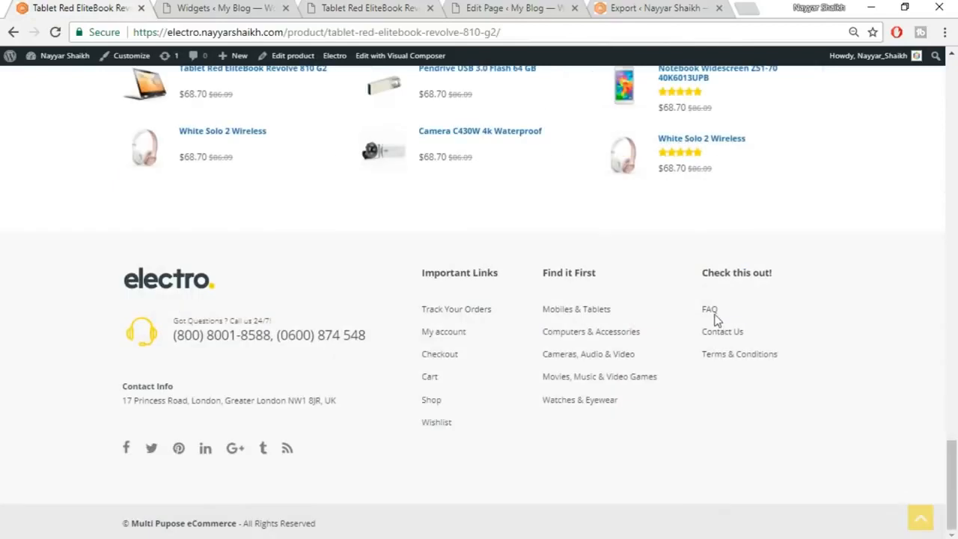
View the demo store's FAQ page from its footer link
click(712, 315)
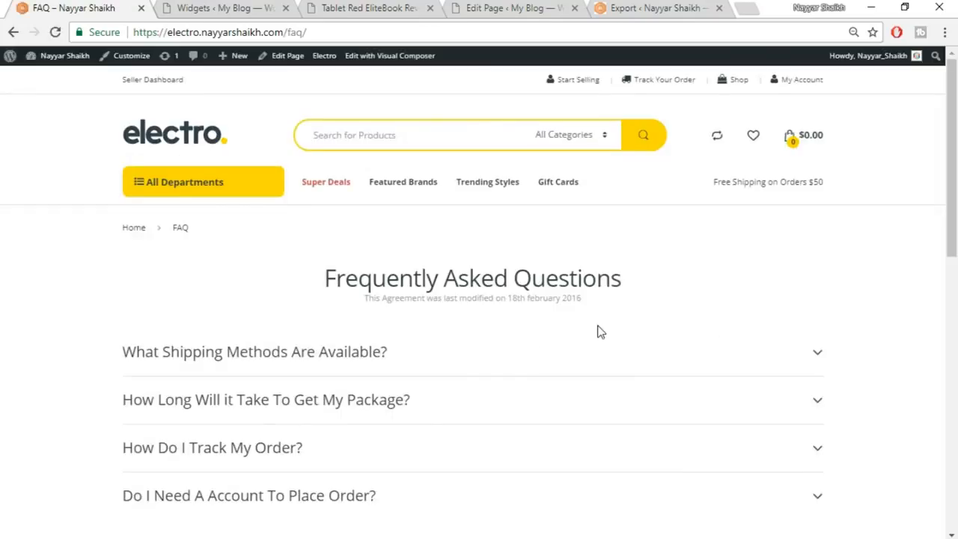
scroll(599, 331, down, 2)
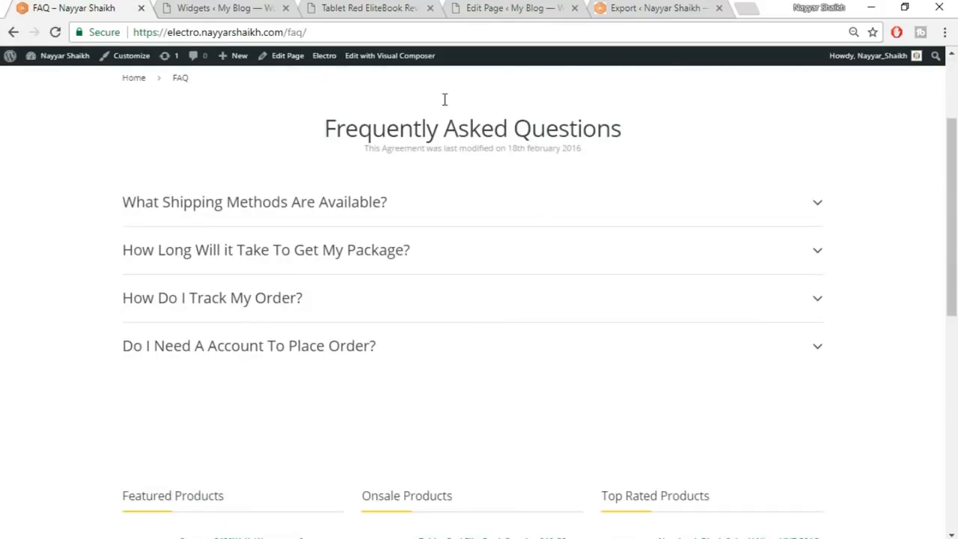
click(360, 8)
Create a new page titled 'FAQ' and switch it to the backend page builder
click(202, 6)
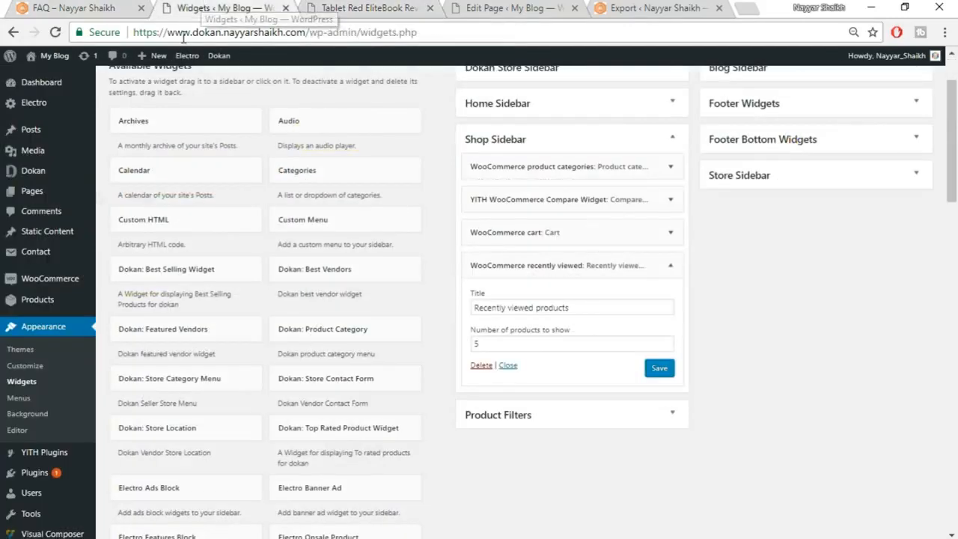
mouse_move(41, 201)
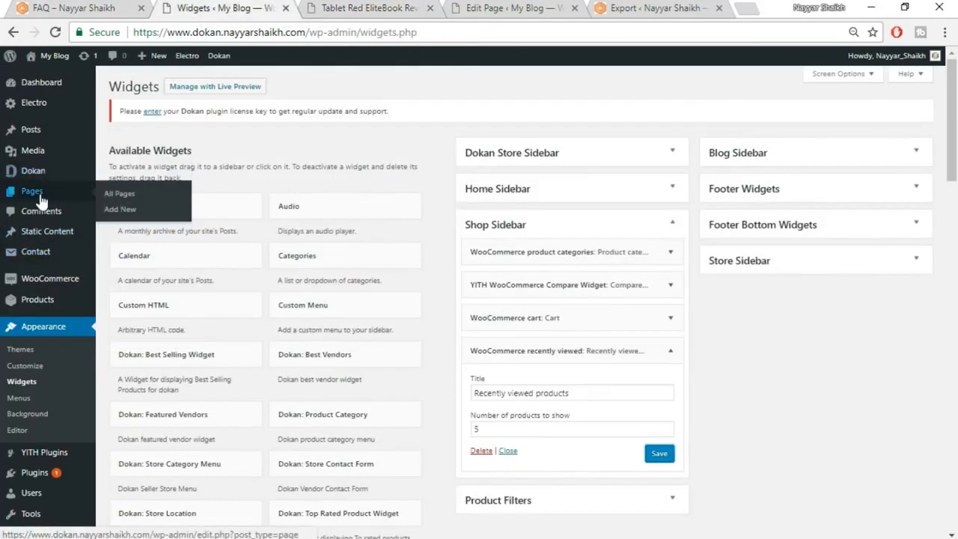
click(126, 213)
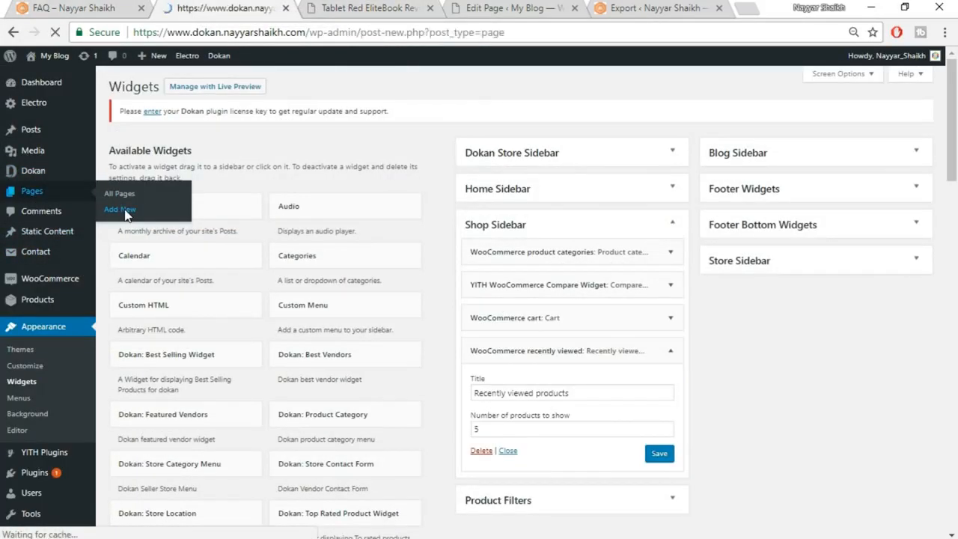
text(FAQ)
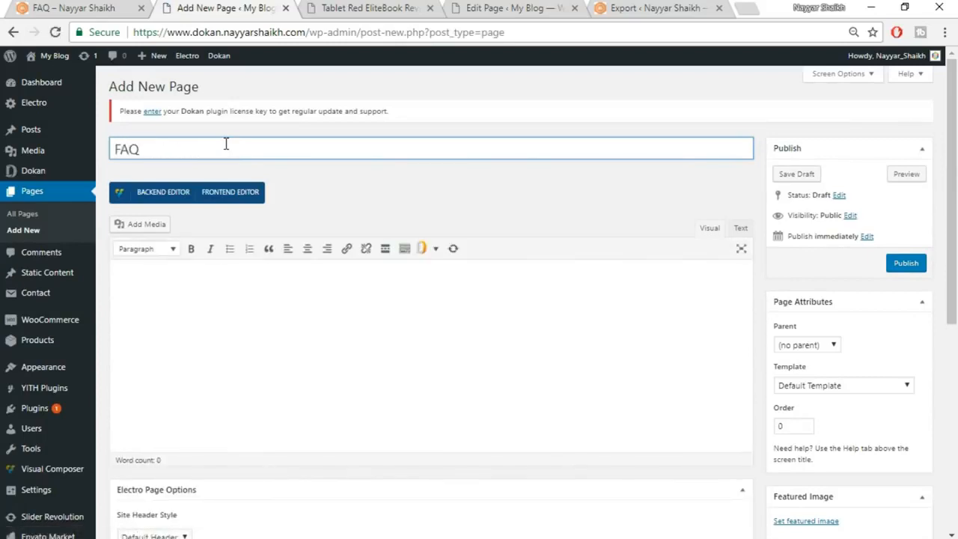
click(148, 201)
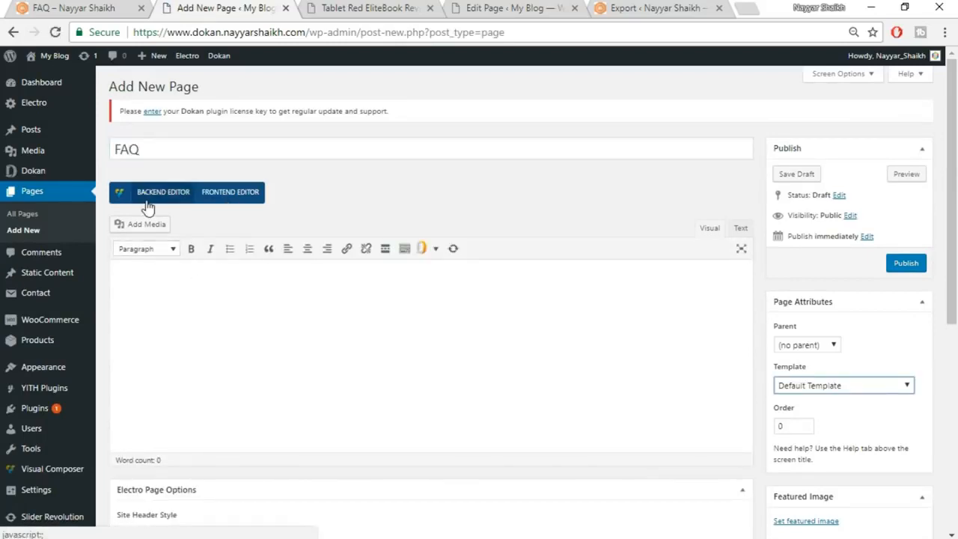
Add an FAQ element to the page via the element search 'faq'
scroll(332, 395, down, 1)
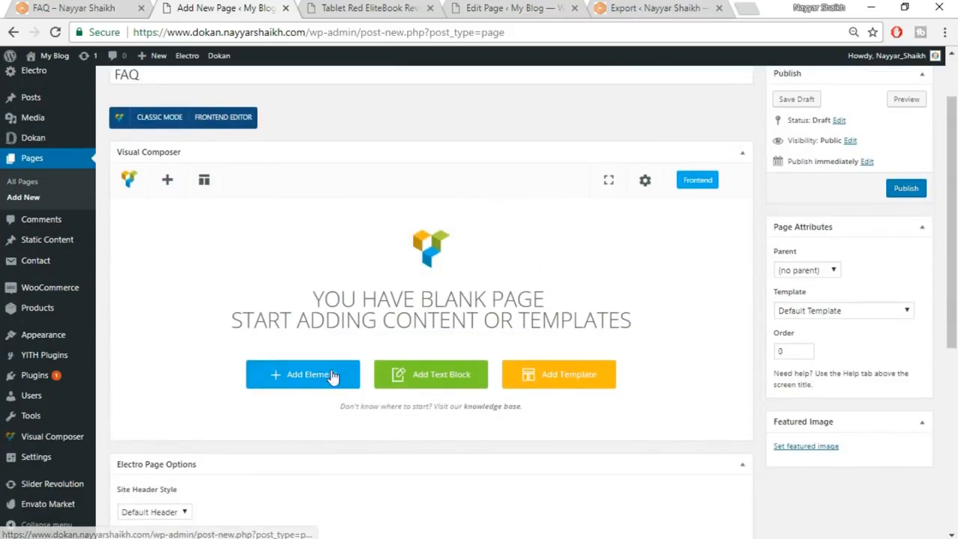
click(331, 376)
text(faq)
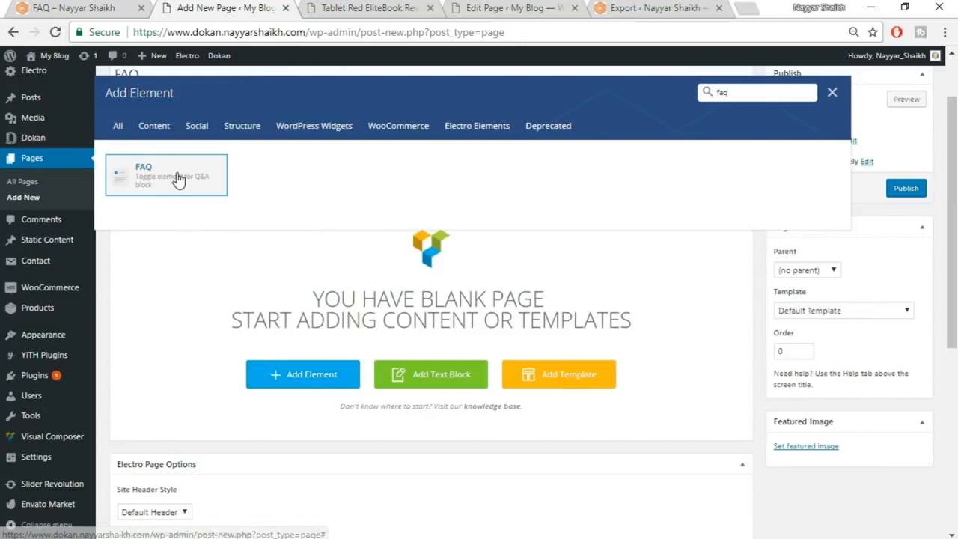
click(177, 178)
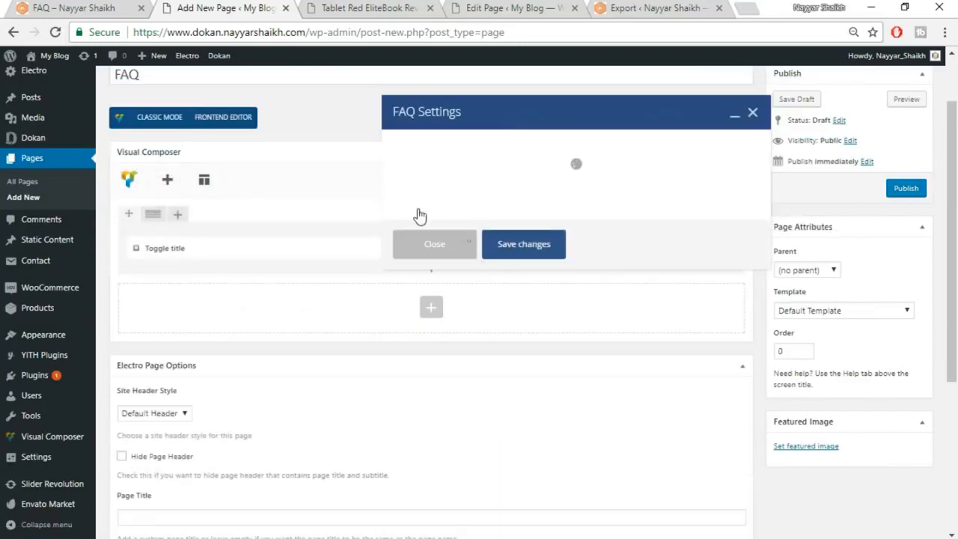
Copy the demo's first Lorem ipsum sentence and paste it as the toggle title
click(104, 7)
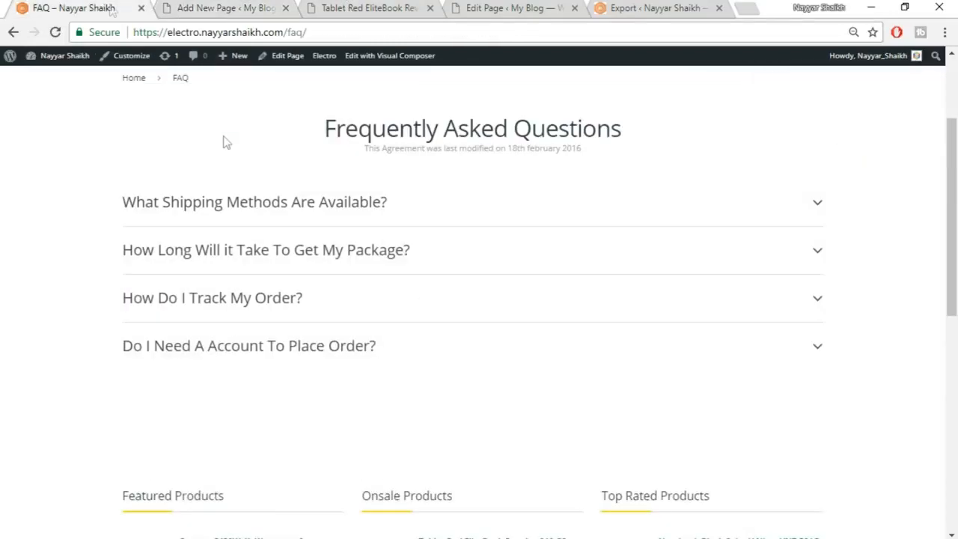
click(267, 208)
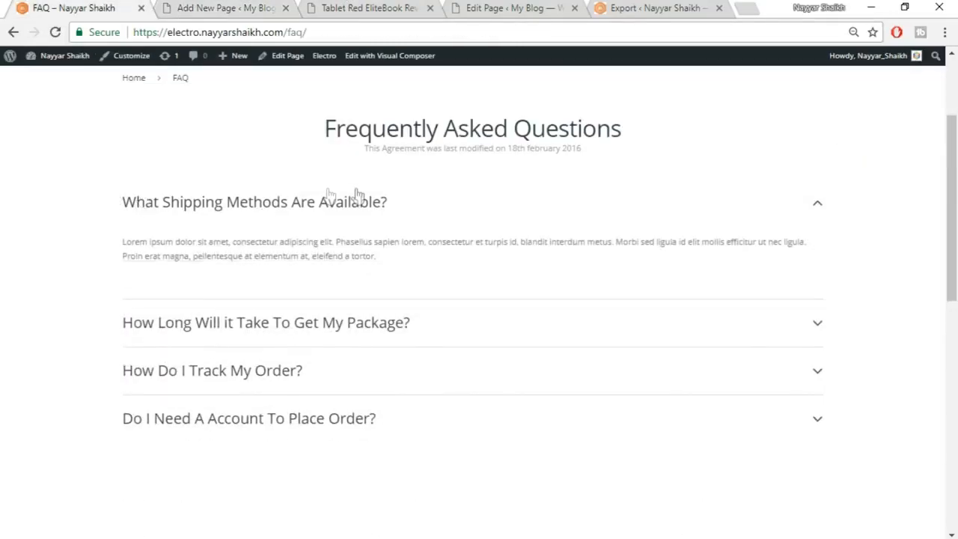
click(224, 219)
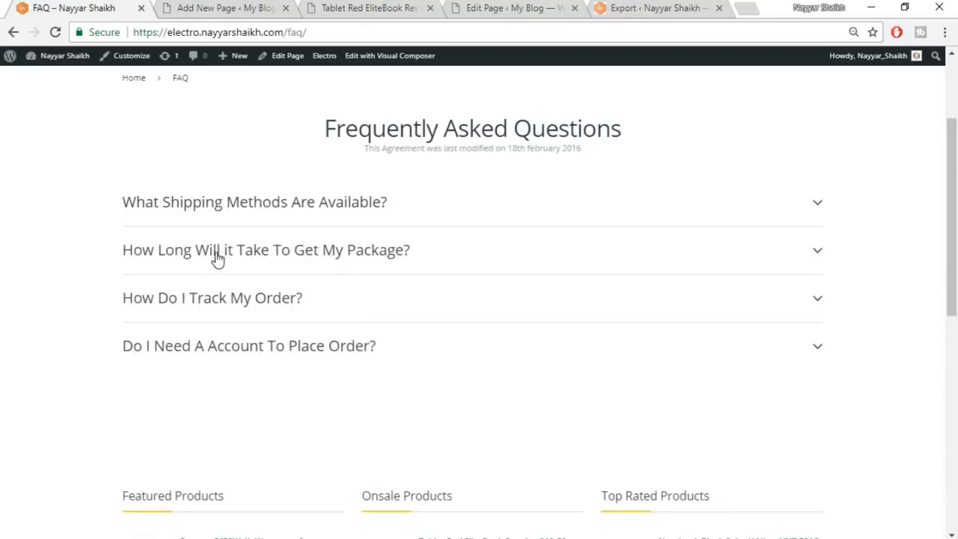
click(214, 260)
drag(115, 291, 313, 289)
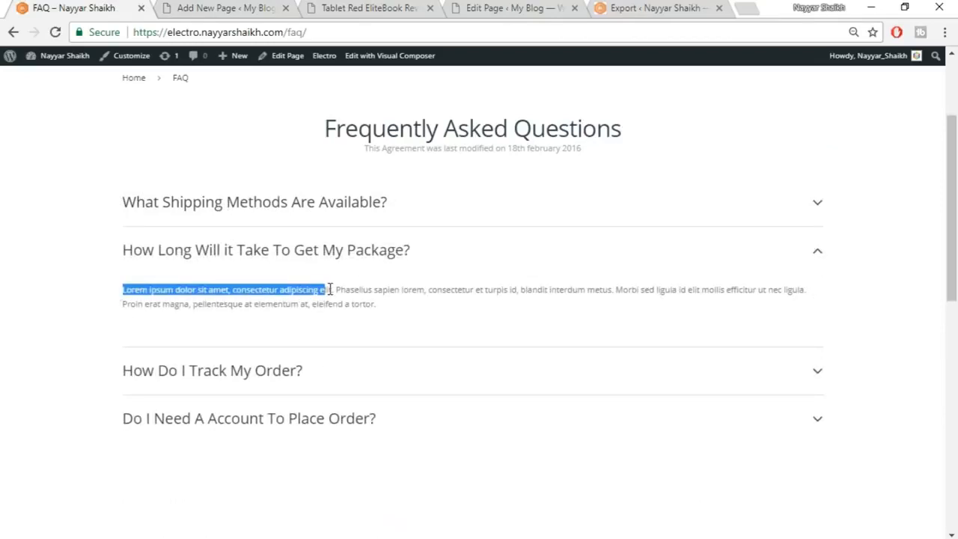
click(199, 6)
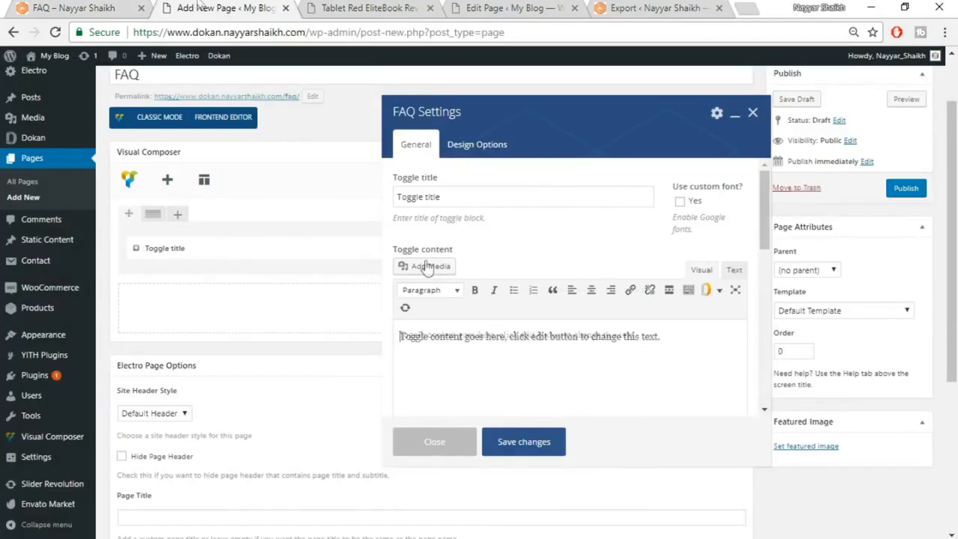
click(471, 195)
drag(470, 195, 398, 188)
text(Lorem ipsum dolor sit amet, consectetur adipiscing elit.)
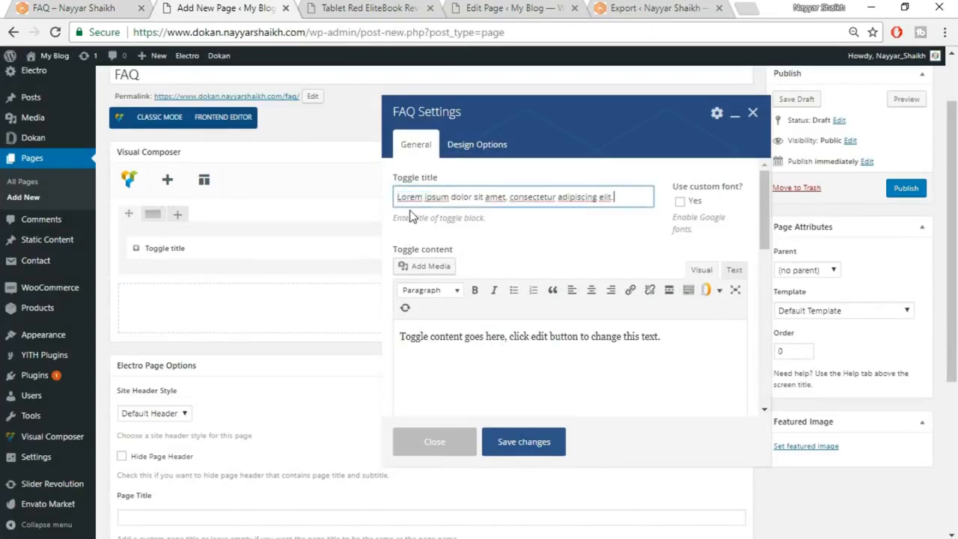
Paste the demo's answer paragraph as toggle content, remove extra headings, and save
click(96, 6)
triple_click(283, 302)
key(ctrl+c)
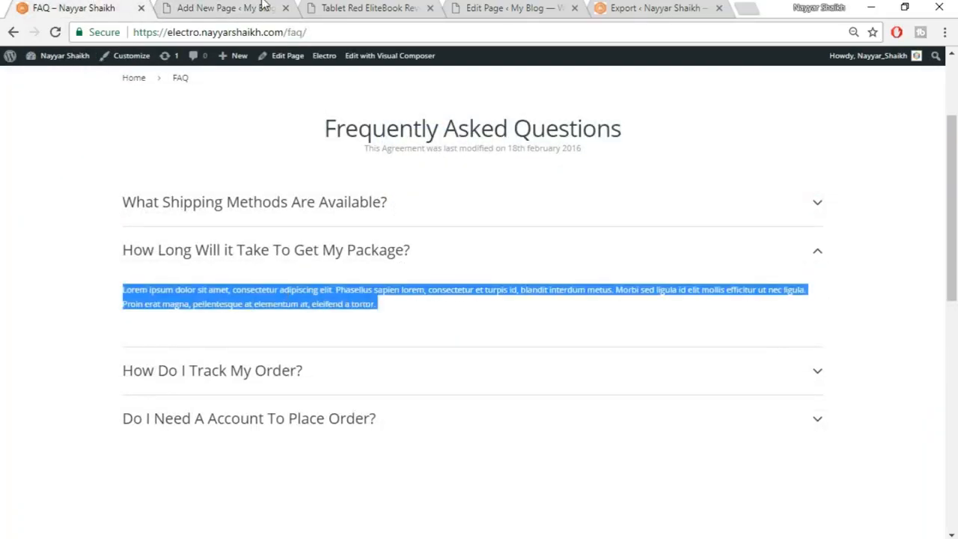
click(254, 9)
click(492, 337)
key(ctrl+v)
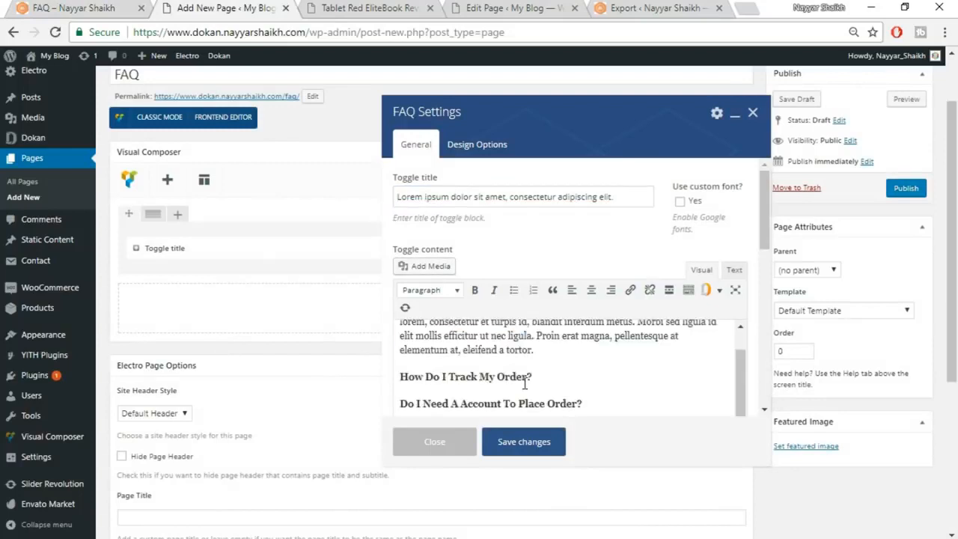
drag(401, 376, 693, 447)
key(BackSpace)
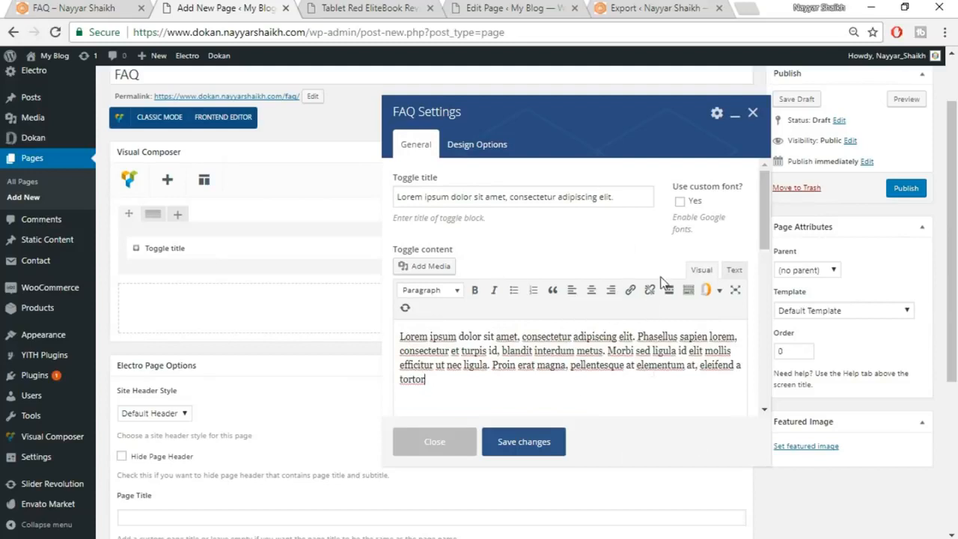
click(525, 443)
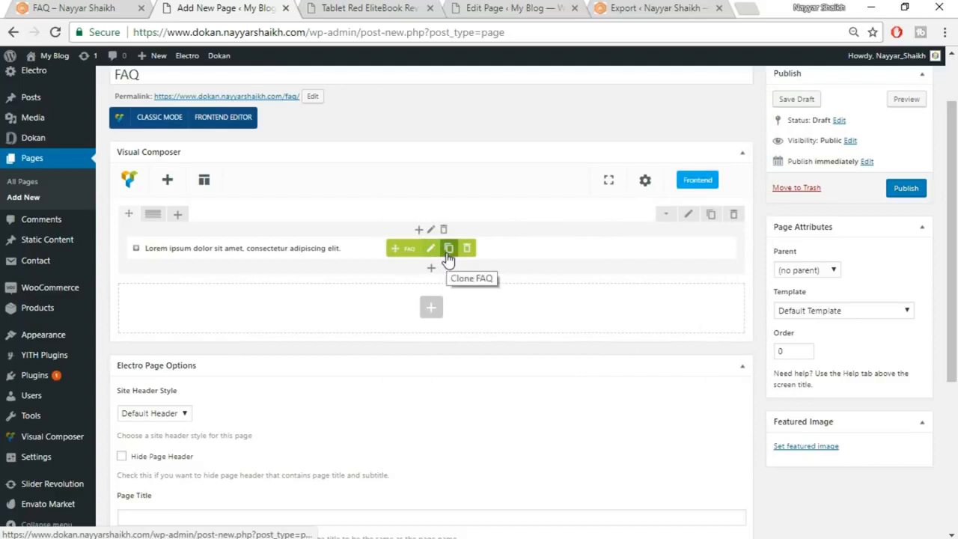
Clone the FAQ toggle four times to make five identical toggles
click(448, 255)
click(448, 255)
click(448, 256)
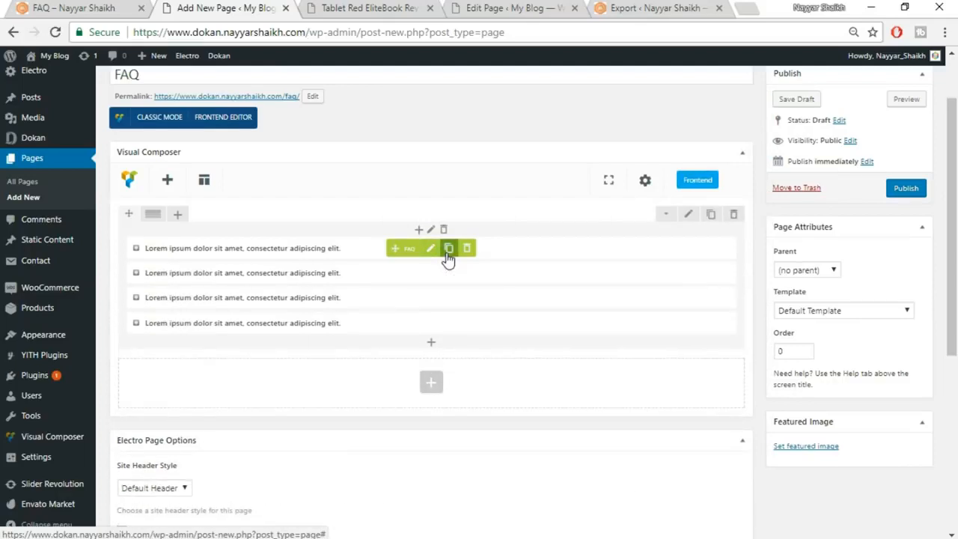
click(448, 255)
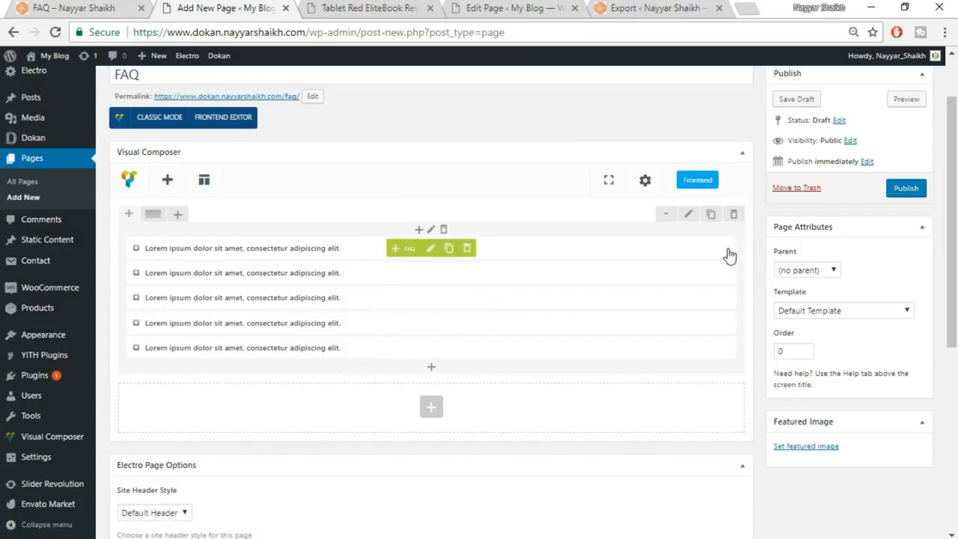
Tick Hide Page Header and publish the FAQ page
scroll(708, 299, down, 5)
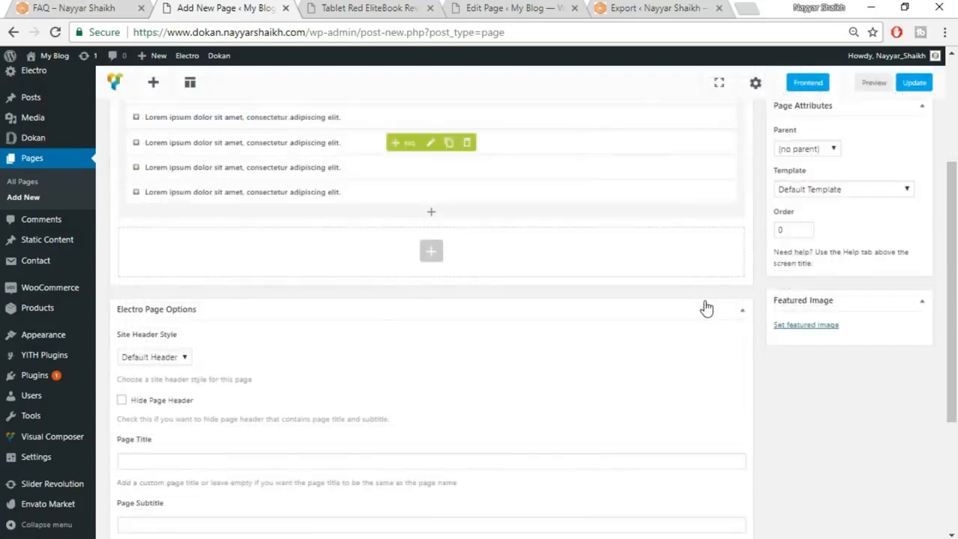
click(153, 227)
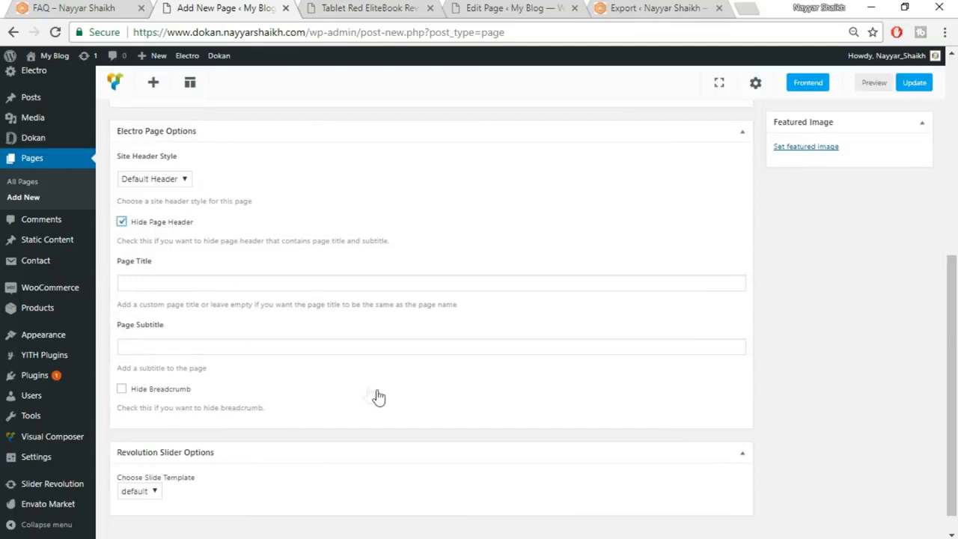
scroll(504, 261, up, 3)
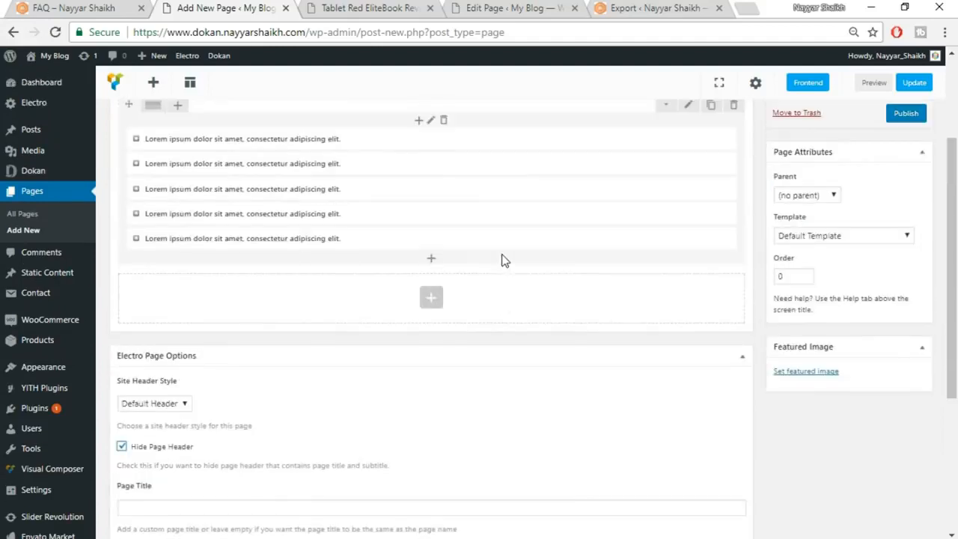
scroll(502, 261, up, 3)
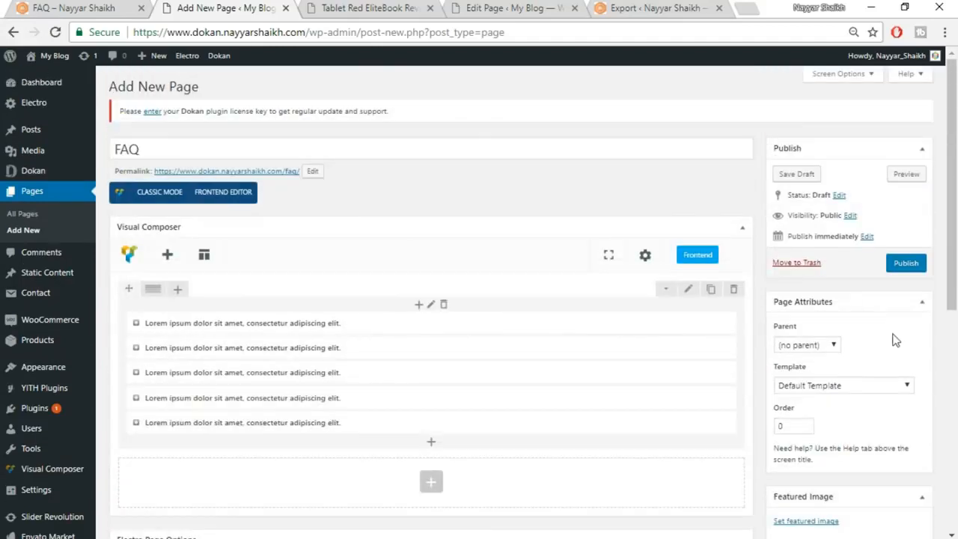
click(906, 264)
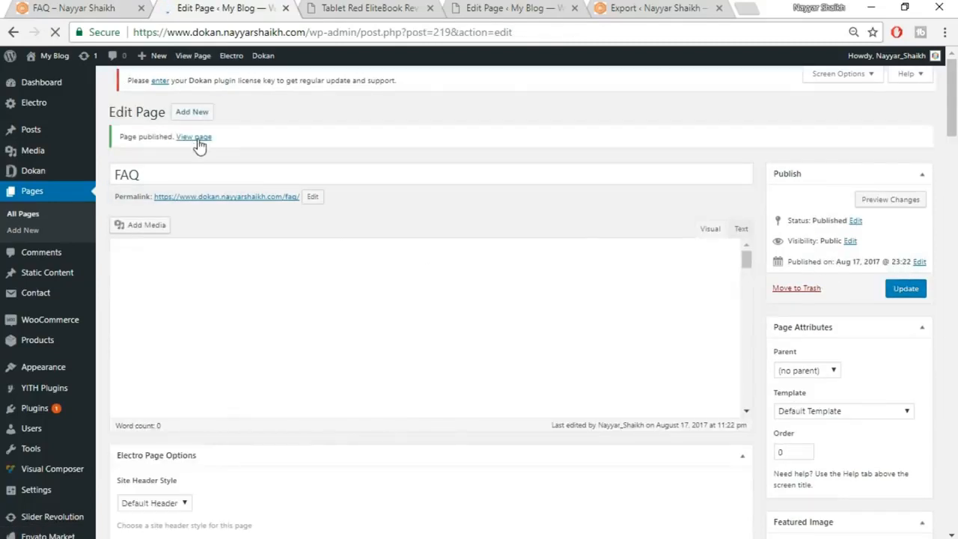
Open the published FAQ page in a new tab and test expanding the first question
right_click(199, 145)
click(222, 147)
click(318, 6)
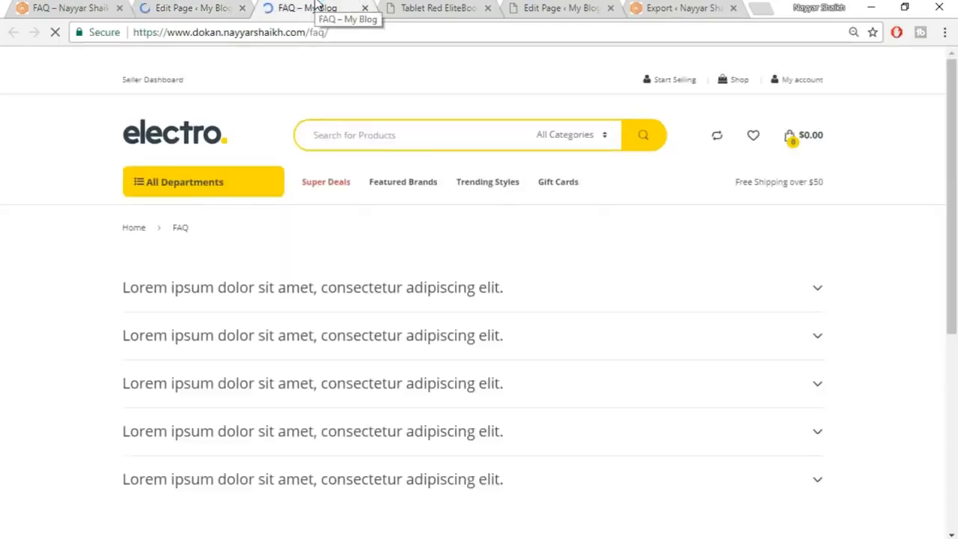
scroll(614, 377, down, 3)
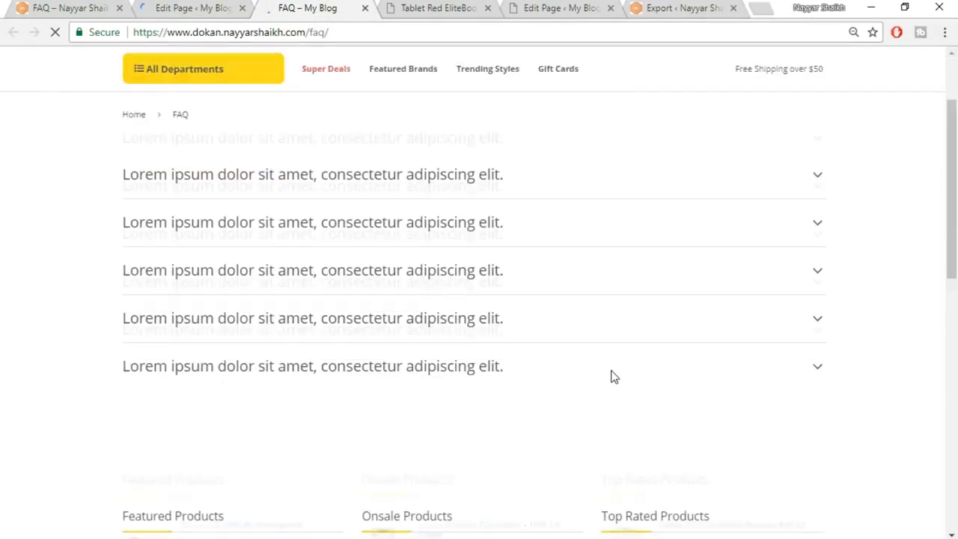
scroll(614, 377, up, 3)
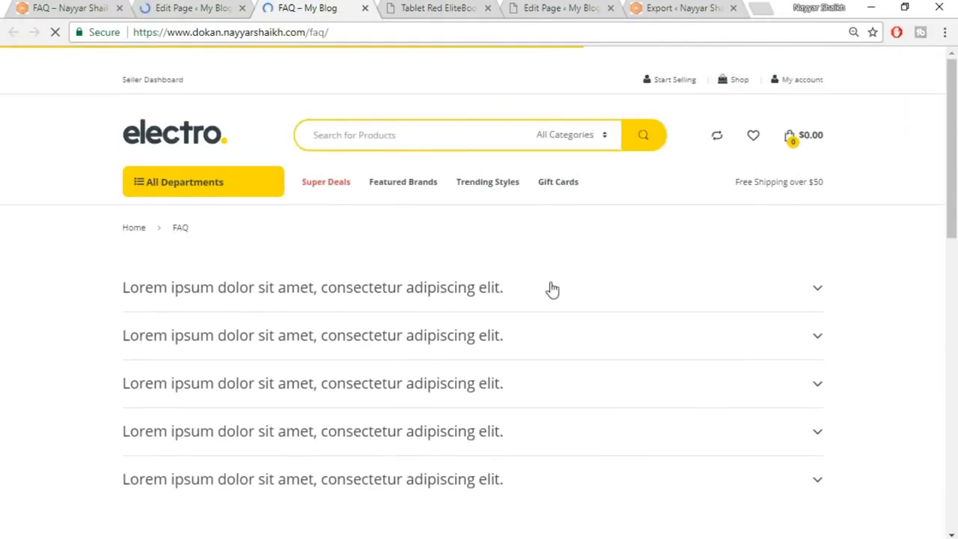
scroll(774, 259, down, 1)
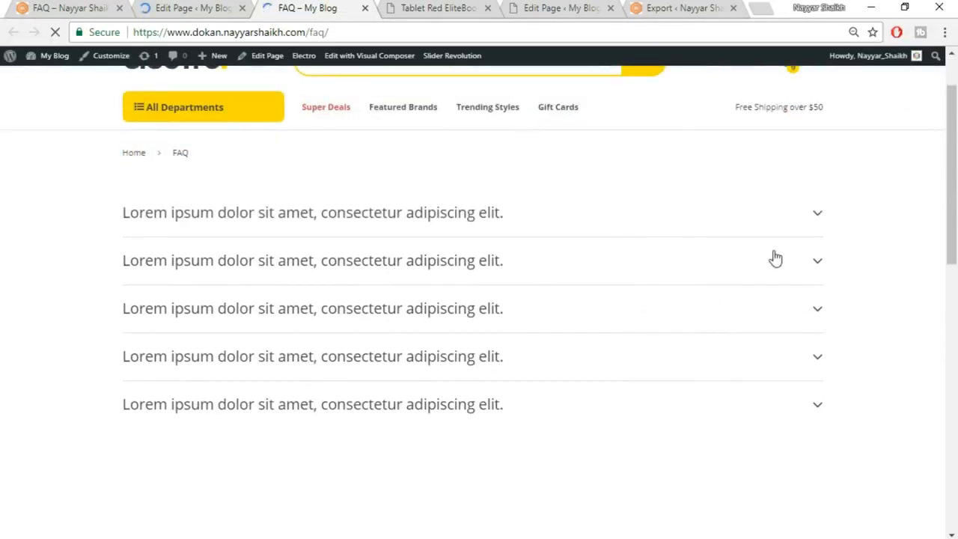
click(816, 218)
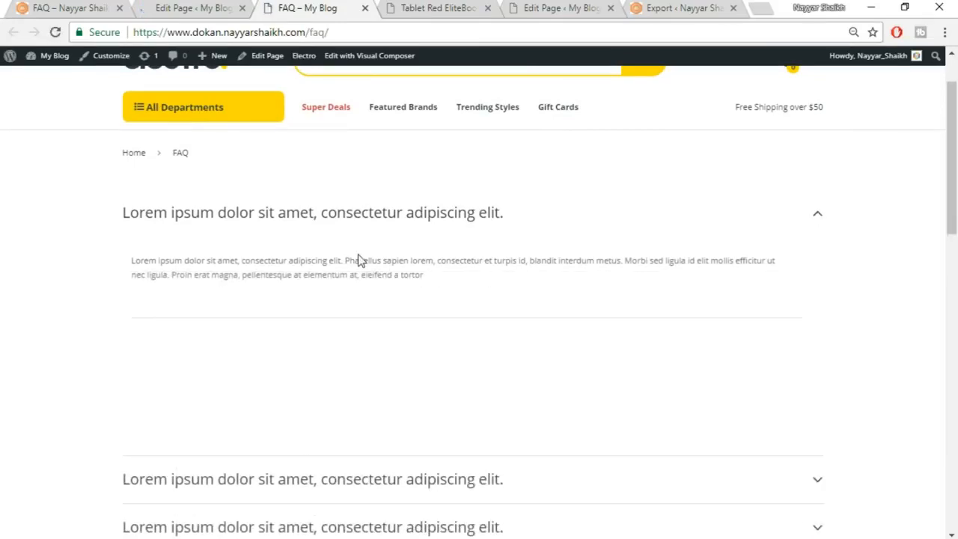
click(650, 227)
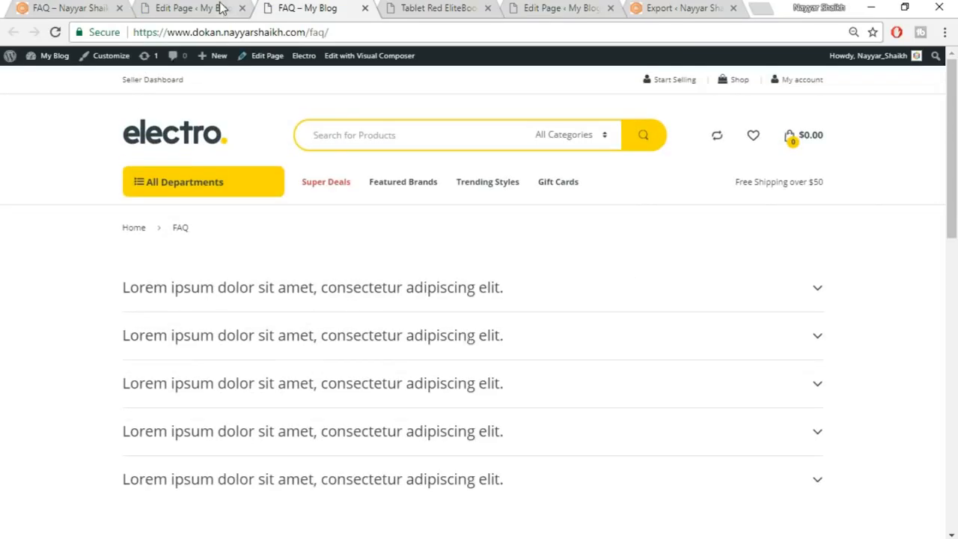
Review the demo's Contact Us page with its map and message form, then return to the editor
click(221, 8)
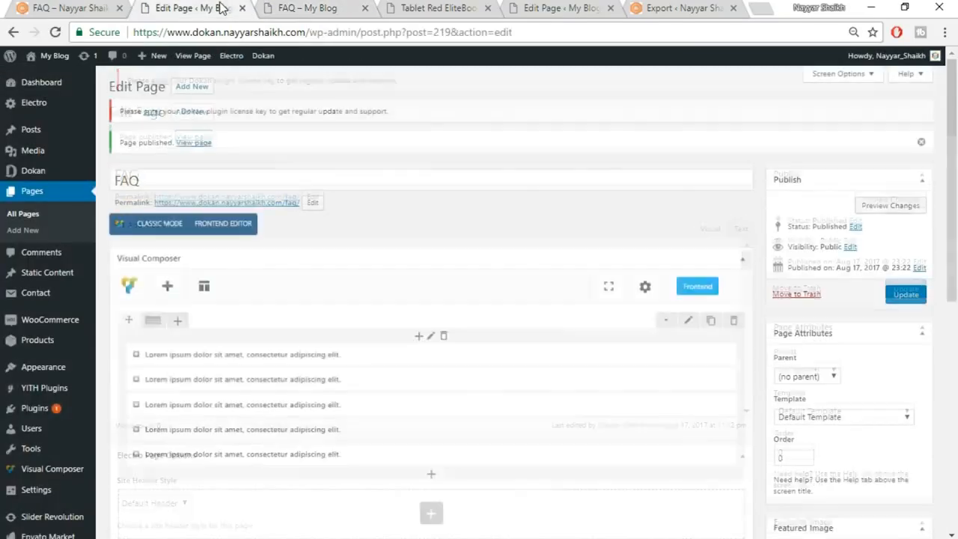
click(29, 4)
scroll(809, 416, down, 10)
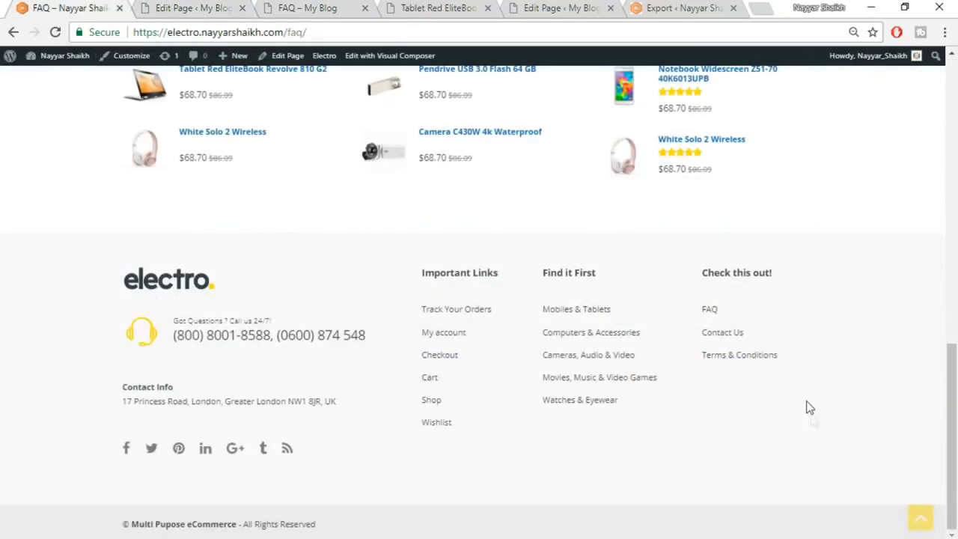
click(730, 334)
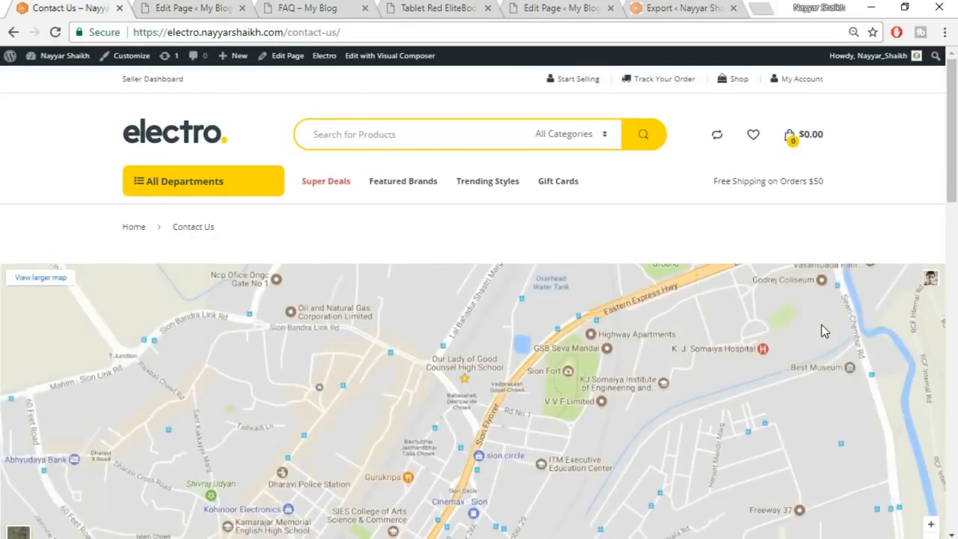
scroll(823, 331, down, 2)
scroll(642, 400, down, 4)
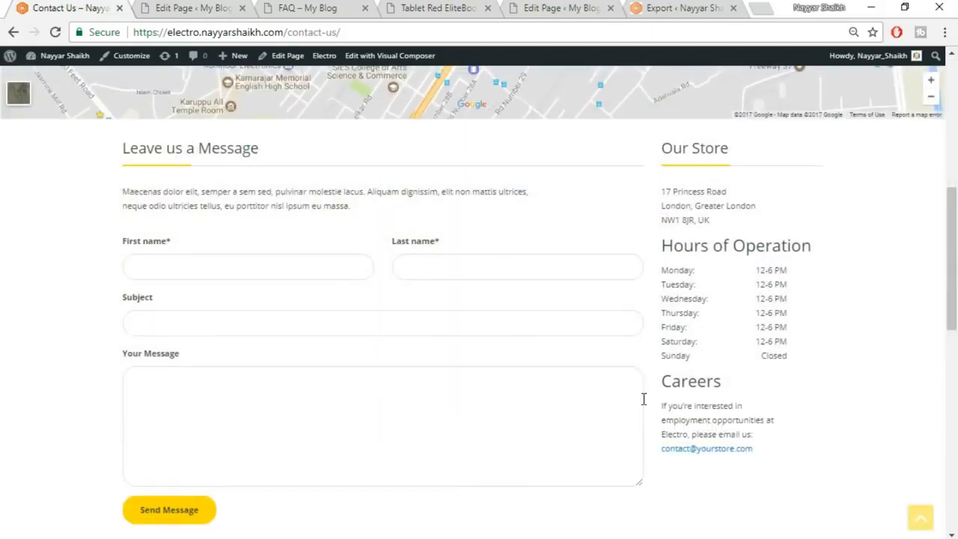
scroll(642, 400, up, 6)
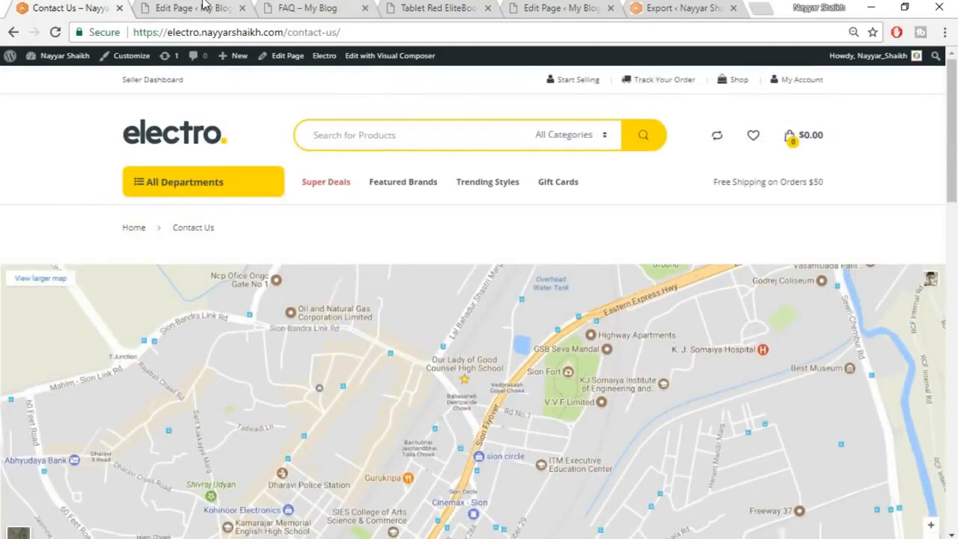
click(202, 6)
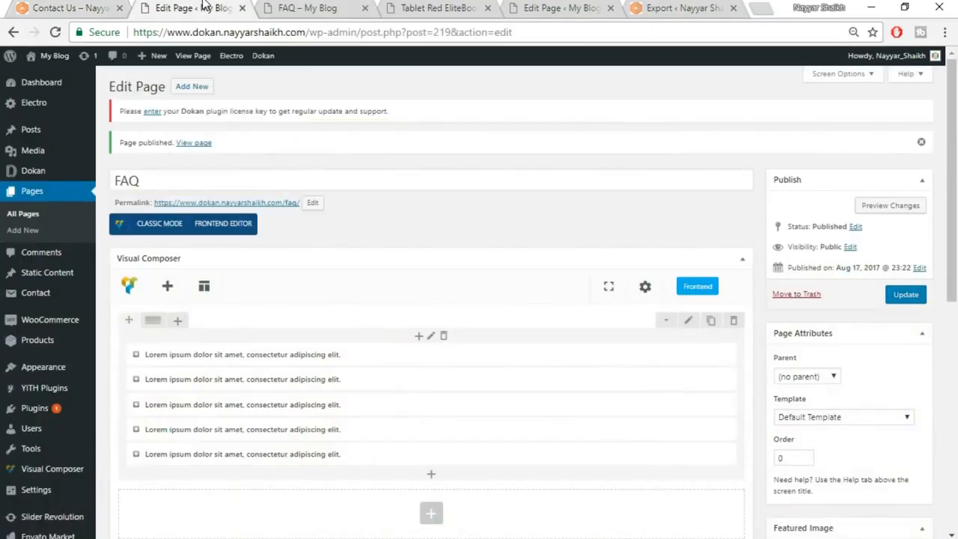
Create a new page titled 'Contact Us' in the backend page builder
click(193, 87)
text(Contact Us)
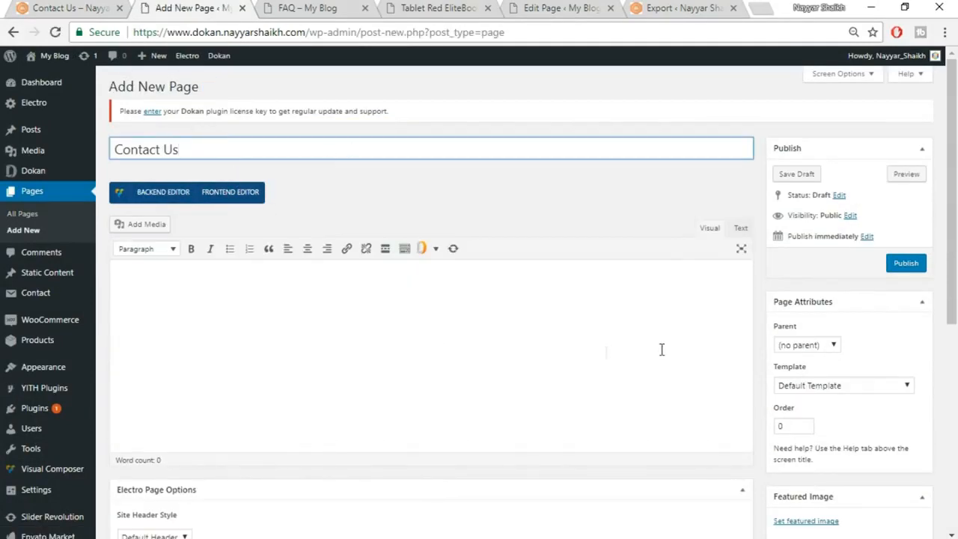
scroll(327, 252, down, 1)
click(161, 118)
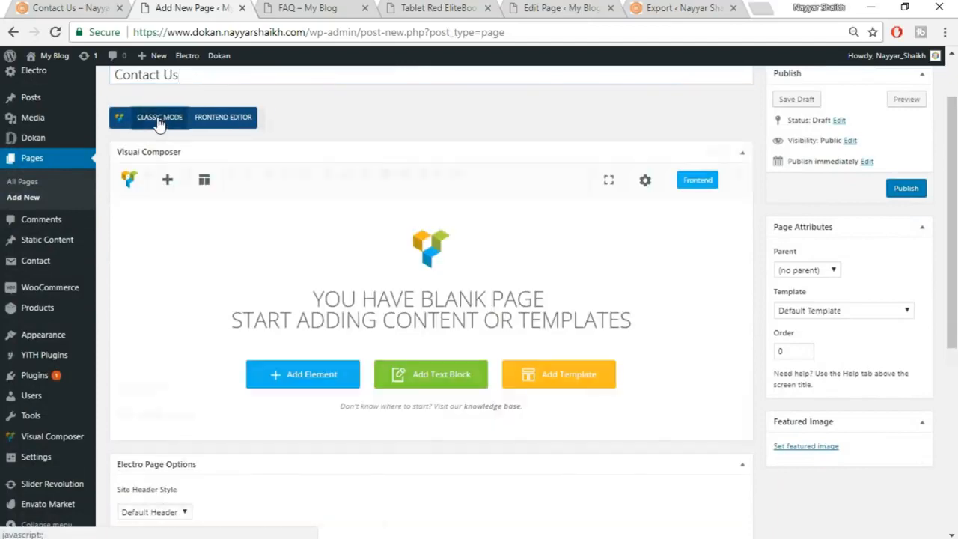
Add a Google Maps element, enlarge its embed box, and start loading Google Maps in a new tab
click(299, 385)
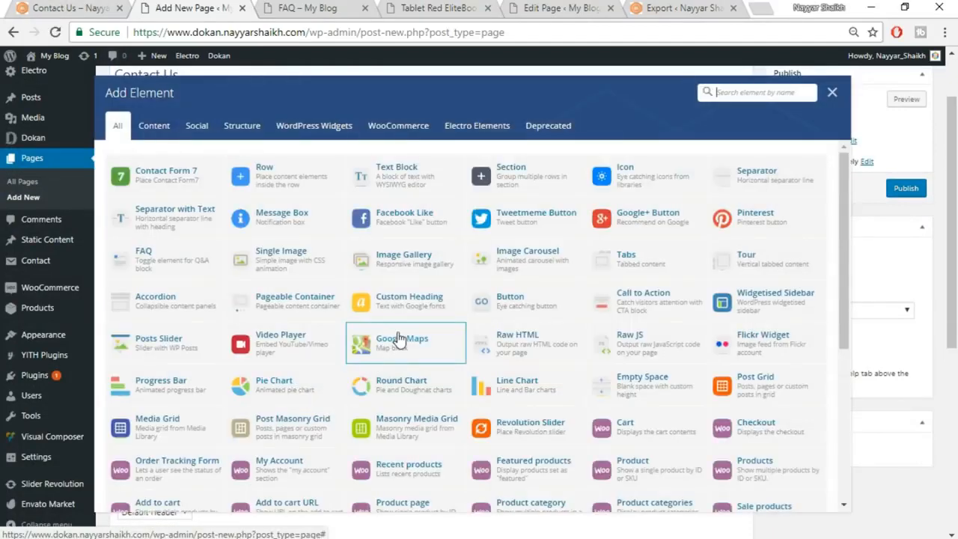
text(map)
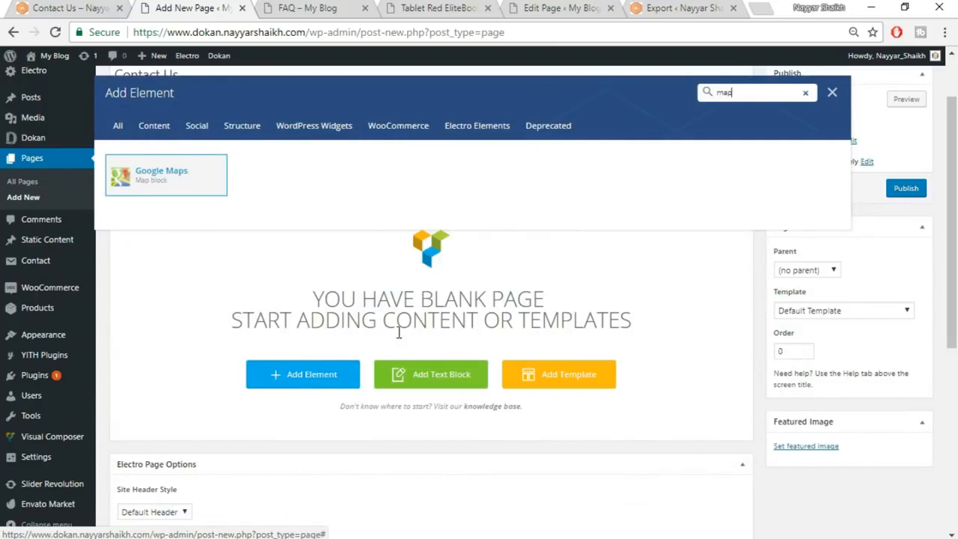
click(171, 191)
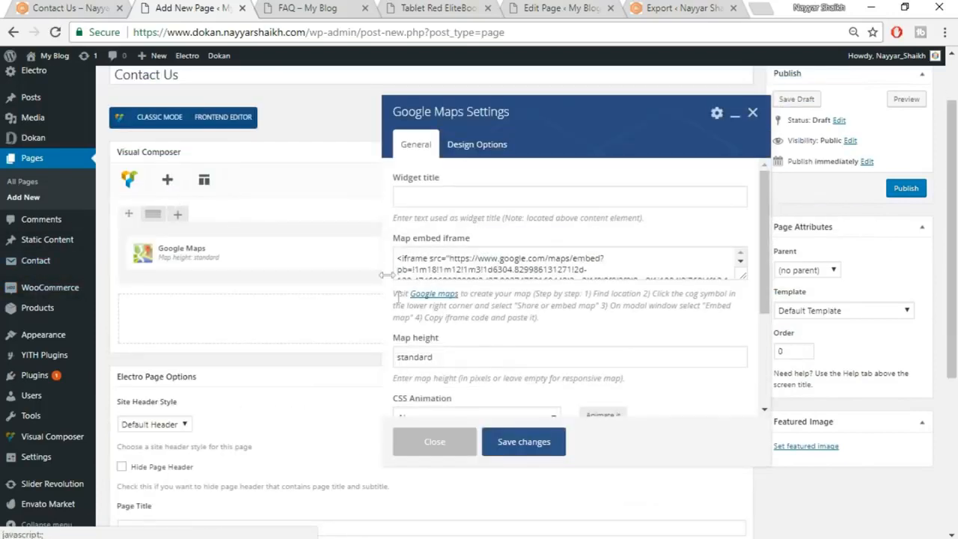
drag(745, 278, 747, 326)
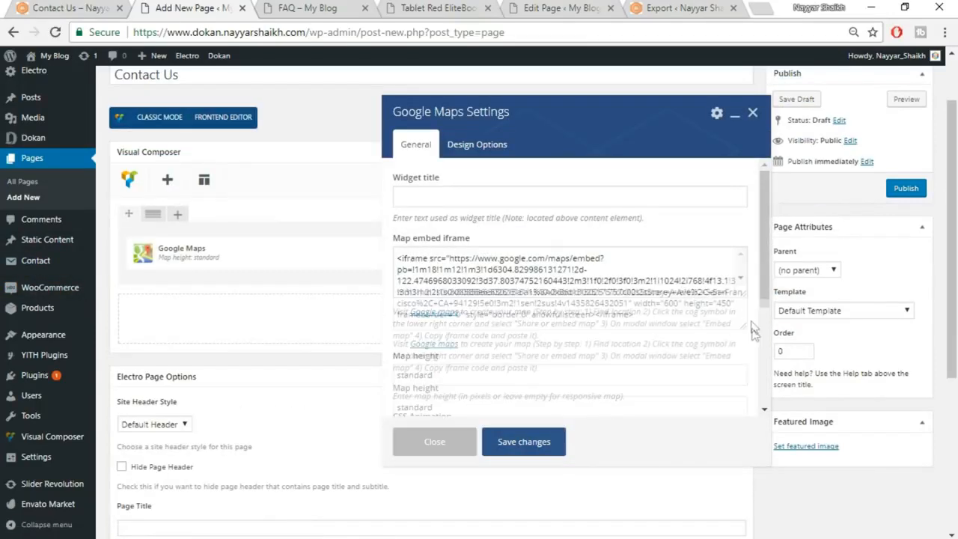
click(763, 15)
text(map)
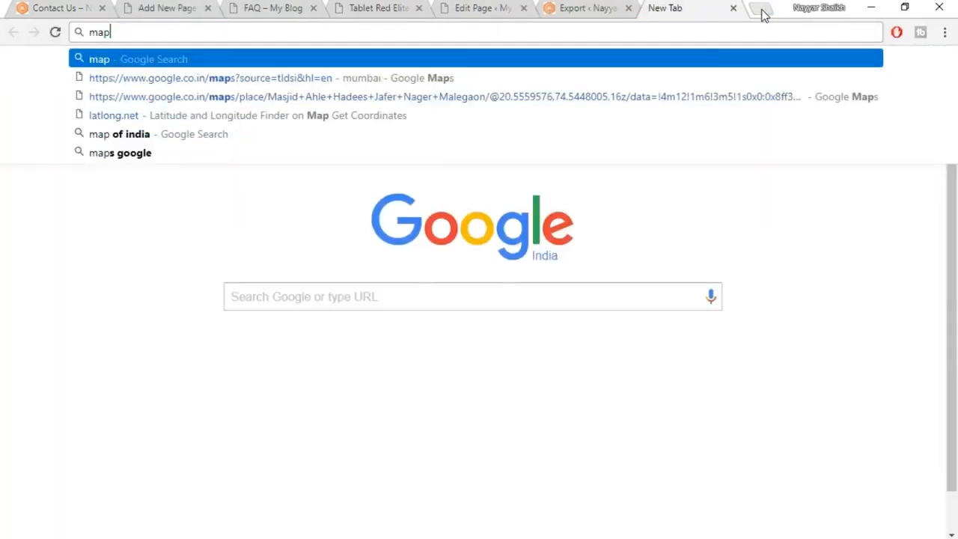
text(.goo)
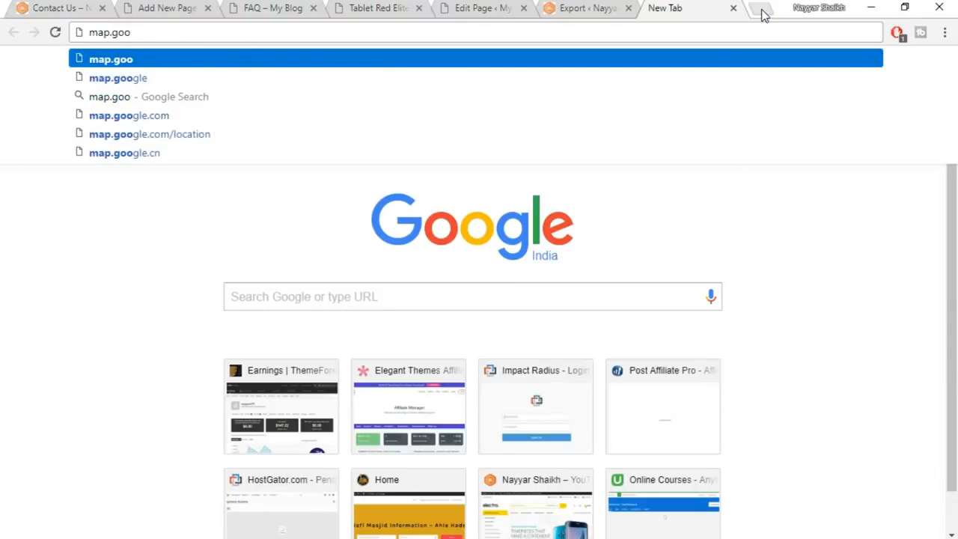
Load maps.google.com and search for 'sion'
key(Down)
key(Down)
key(Down)
key(Return)
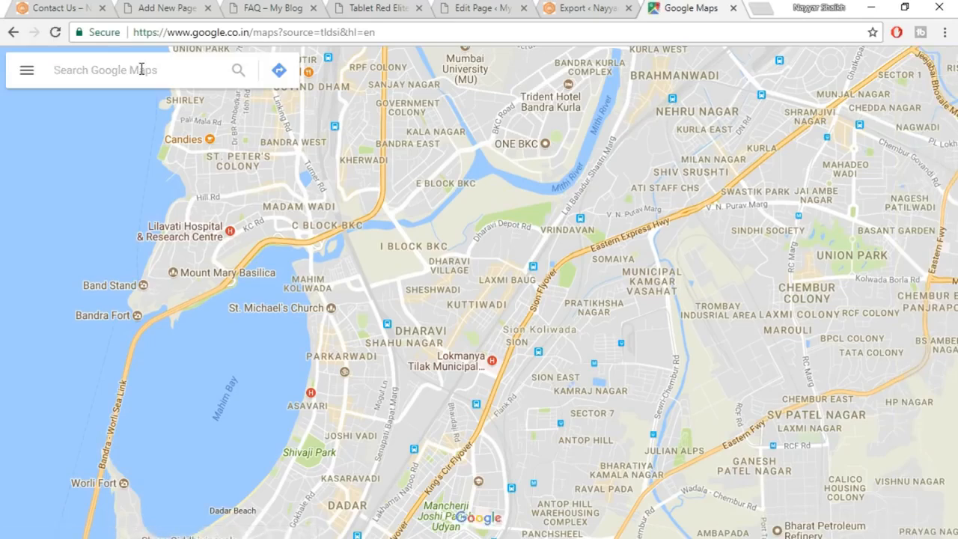
text(sion)
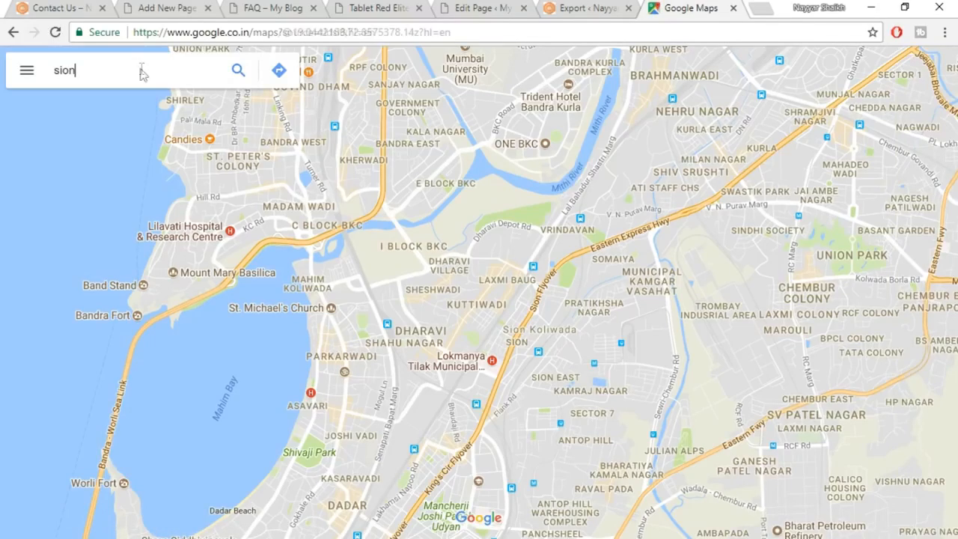
key(Return)
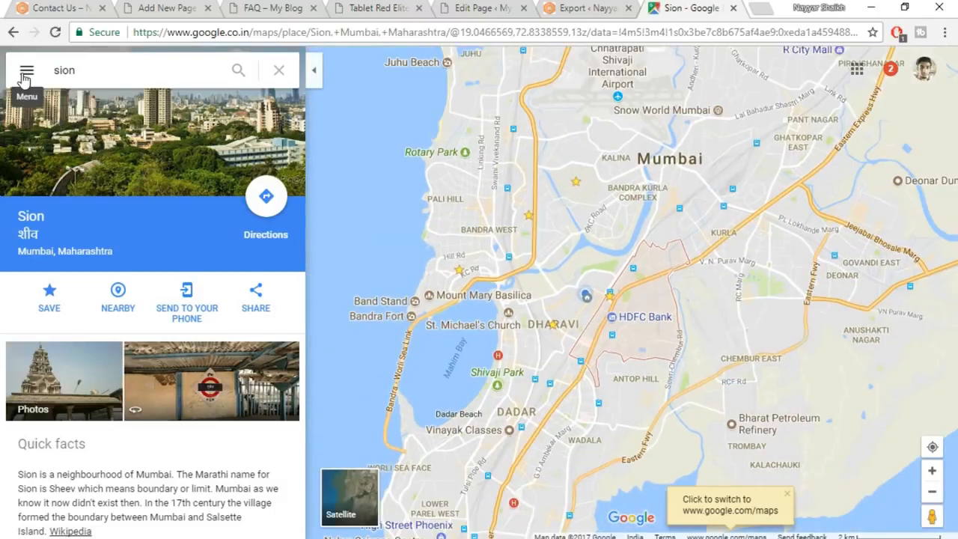
Copy the Sion map's iframe embed code and go back to the WordPress tab
click(25, 74)
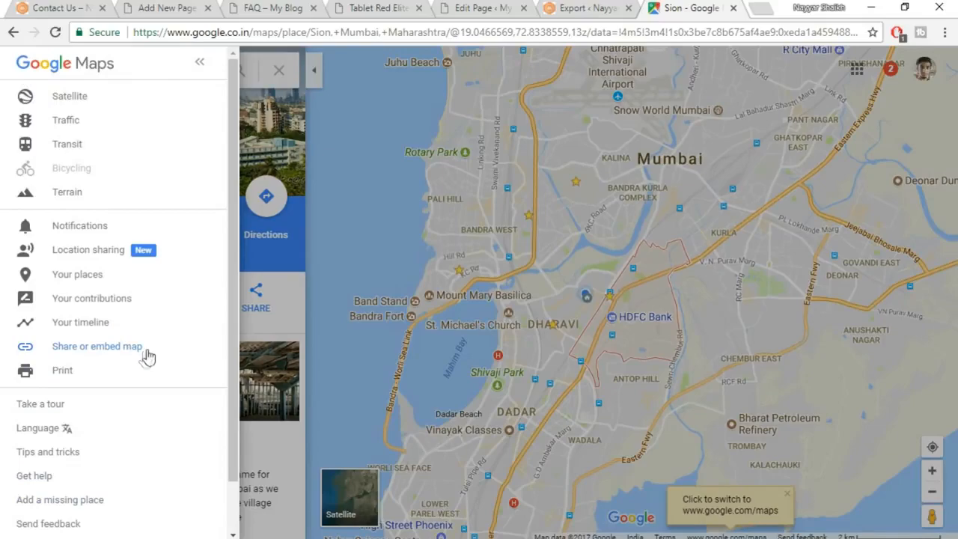
key(Escape)
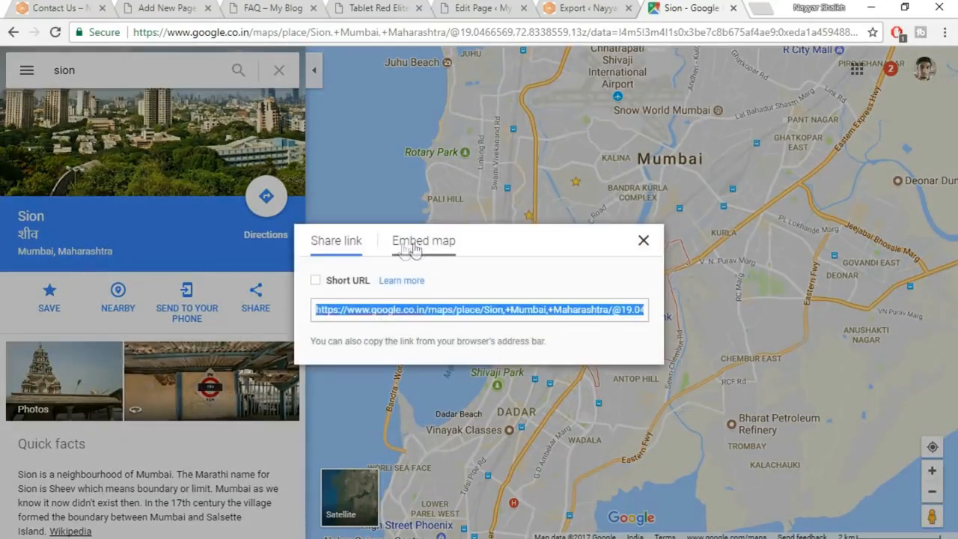
click(416, 249)
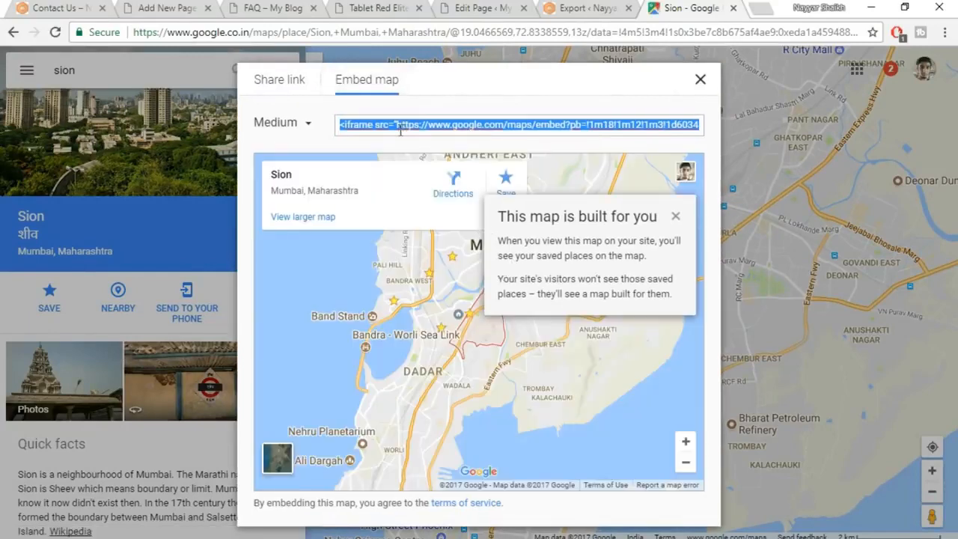
right_click(411, 133)
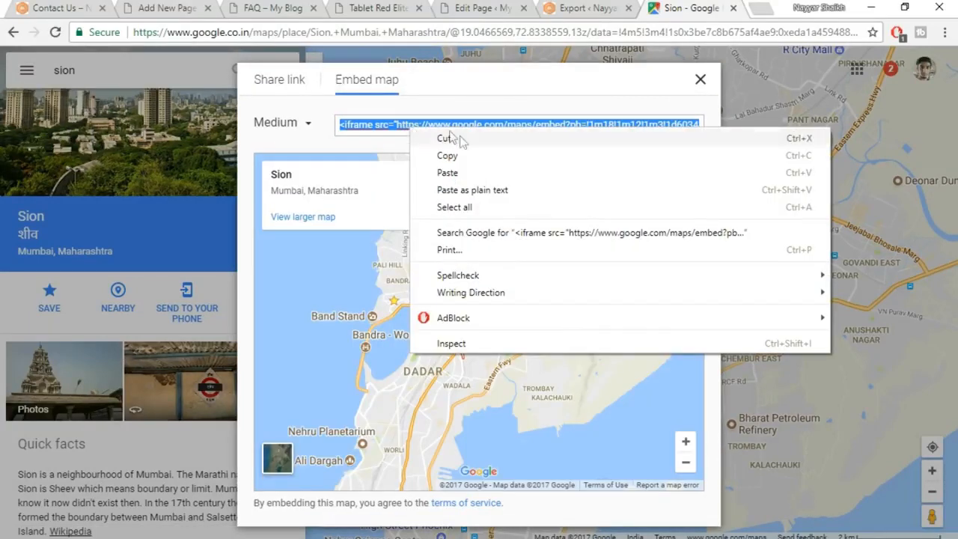
click(474, 160)
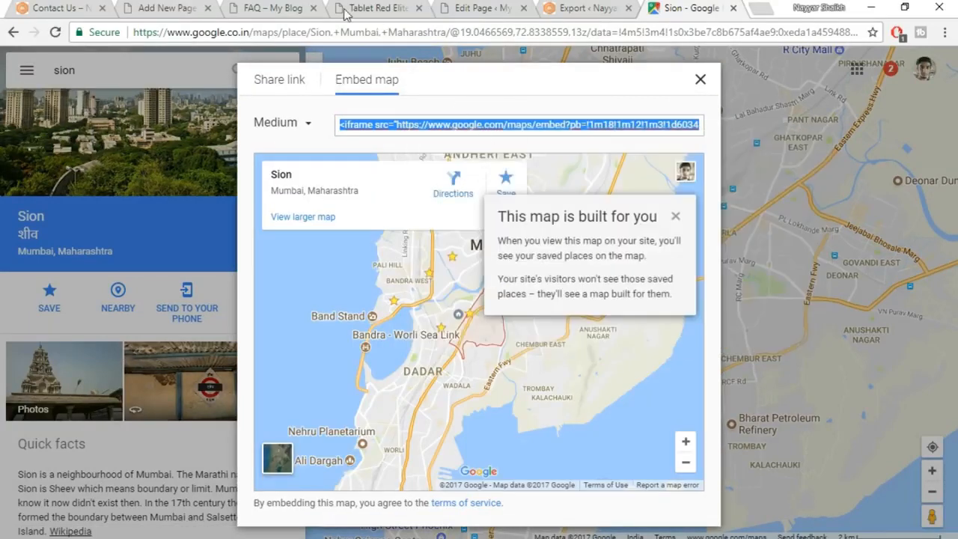
click(191, 9)
Replace the map's default embed code with the Sion iframe and save the element
click(484, 271)
key(ctrl+a)
key(BackSpace)
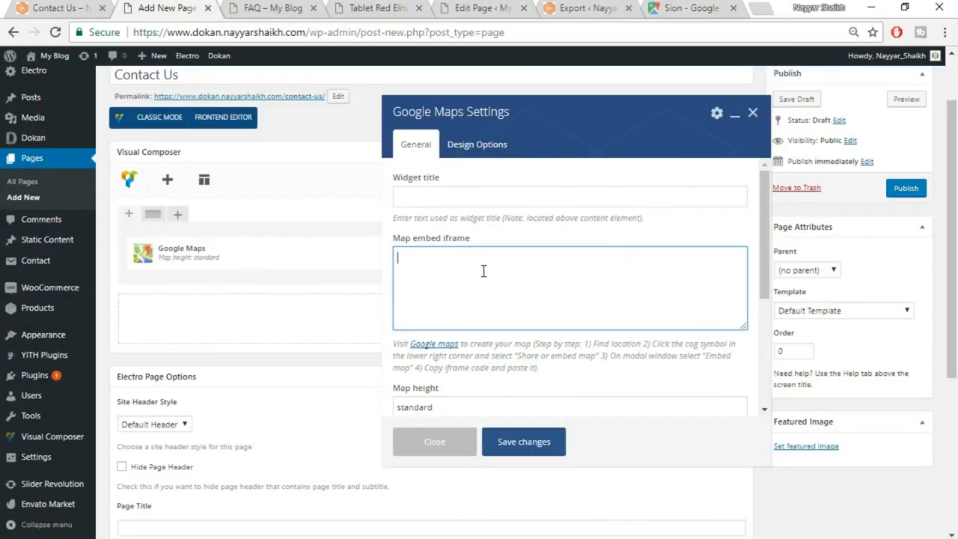
key(ctrl+v)
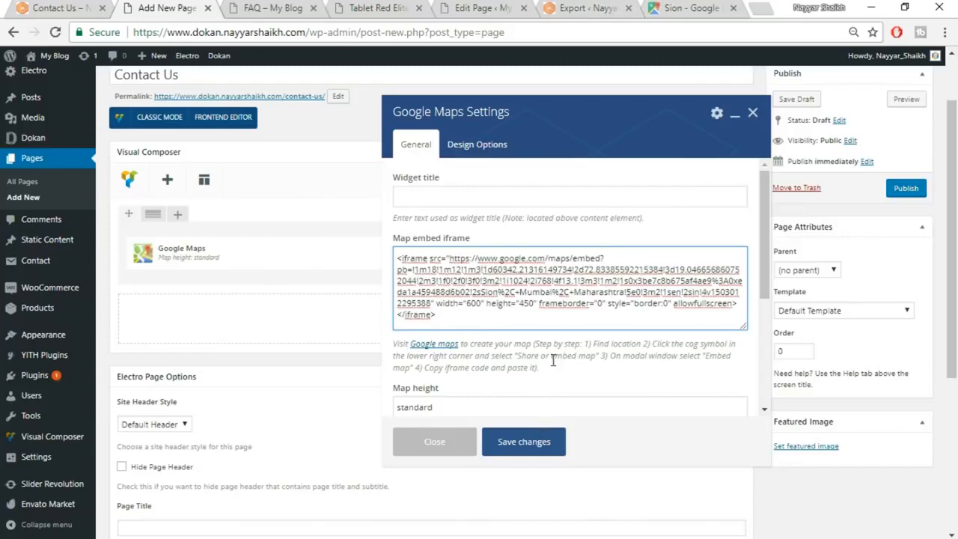
scroll(553, 360, down, 1)
scroll(526, 331, down, 1)
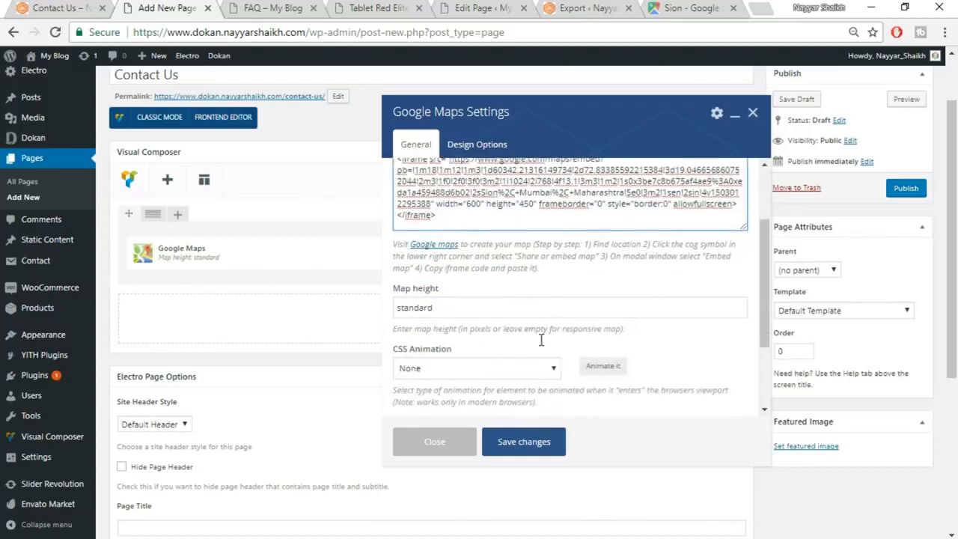
scroll(560, 377, down, 3)
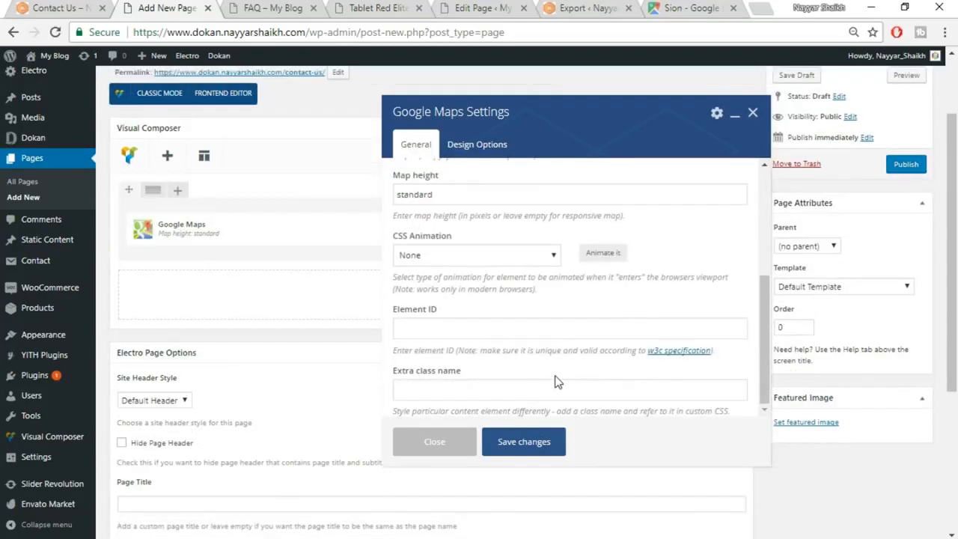
click(524, 442)
scroll(528, 443, up, 3)
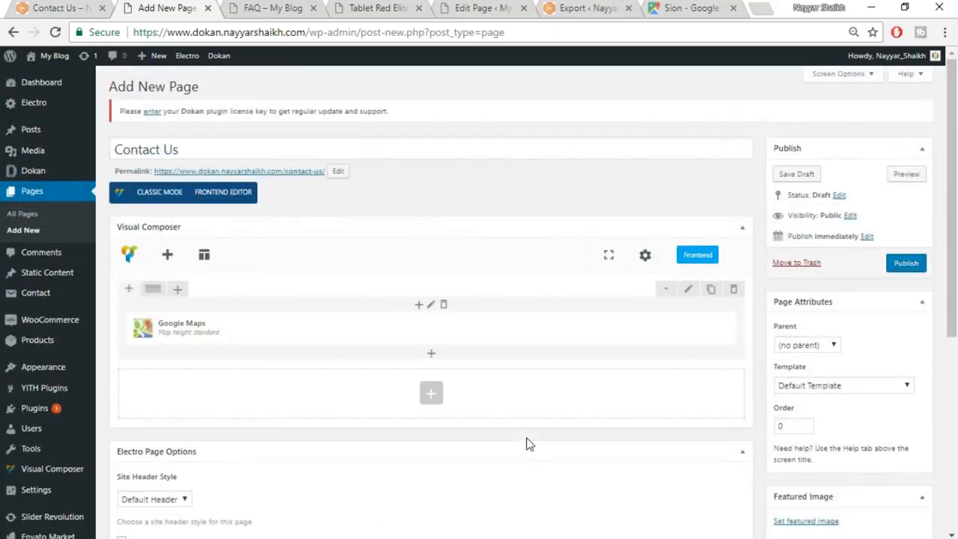
Check the demo's 'Leave us a Message' section, then add a Text Block element
click(434, 398)
click(49, 7)
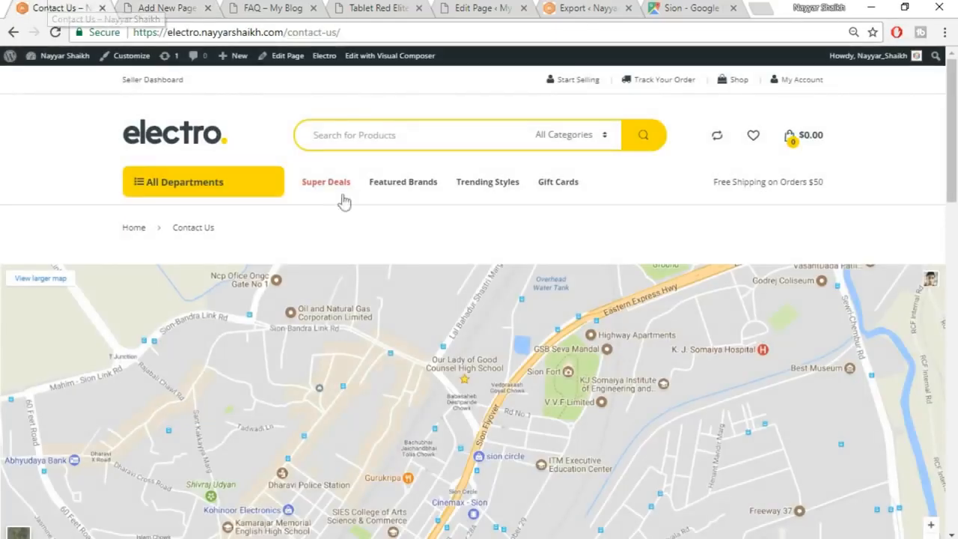
scroll(416, 273, down, 5)
scroll(418, 278, down, 2)
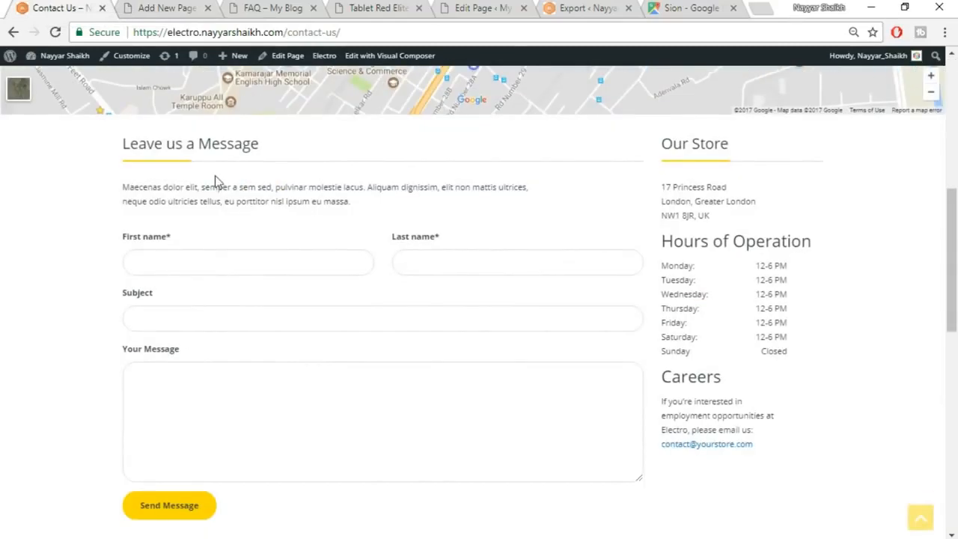
drag(118, 150, 400, 203)
click(399, 204)
click(168, 7)
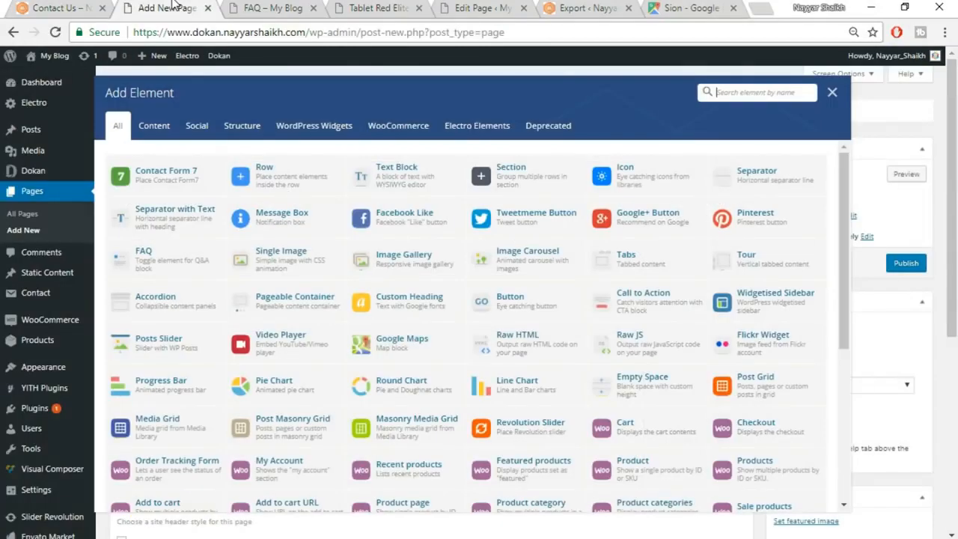
click(385, 180)
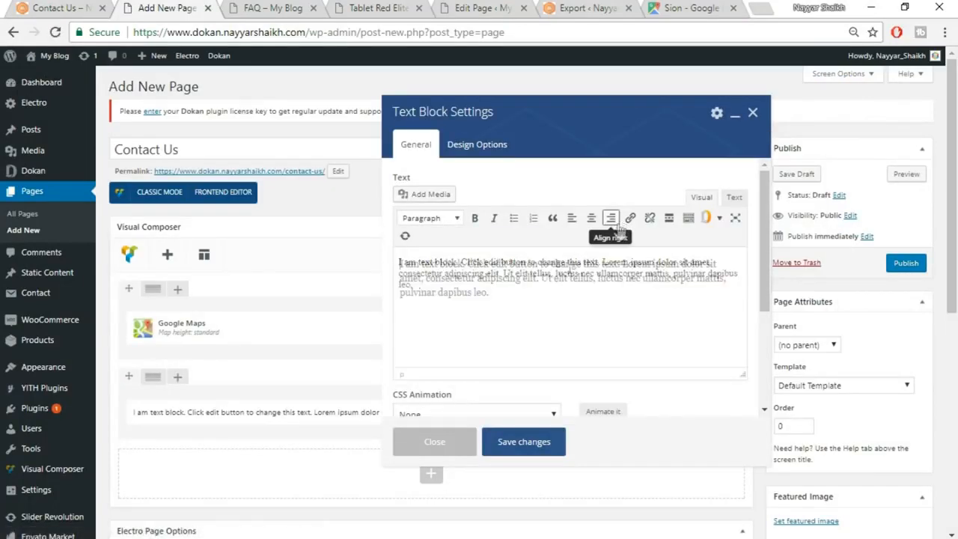
Copy the 'Leave us a Message' heading and intro paragraph code from the notes
click(75, 8)
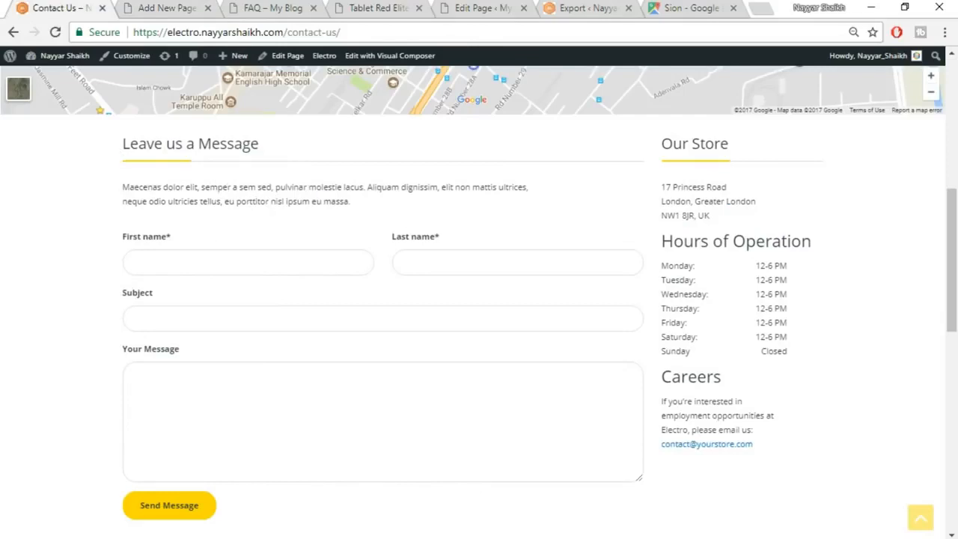
key(alt+Tab)
scroll(401, 290, down, 2)
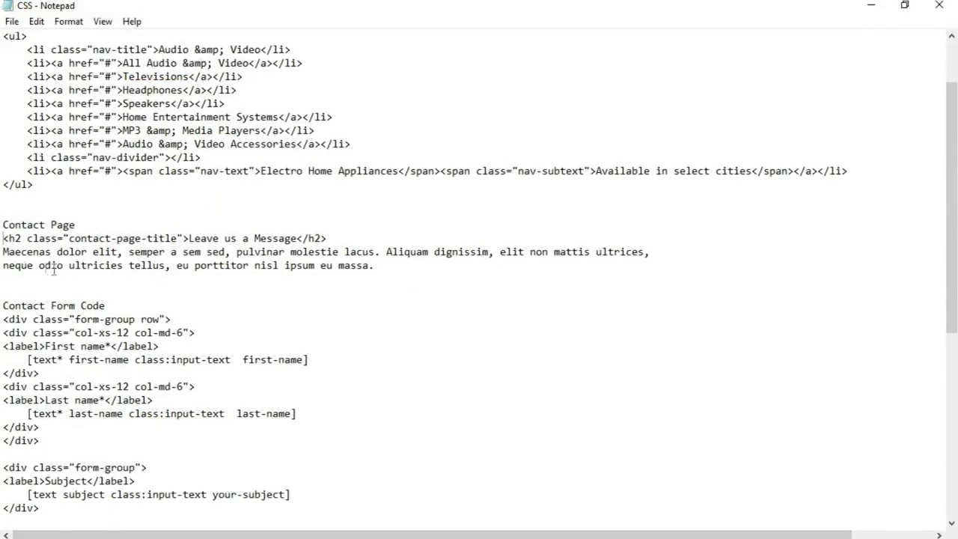
scroll(54, 270, up, 1)
drag(2, 279, 486, 302)
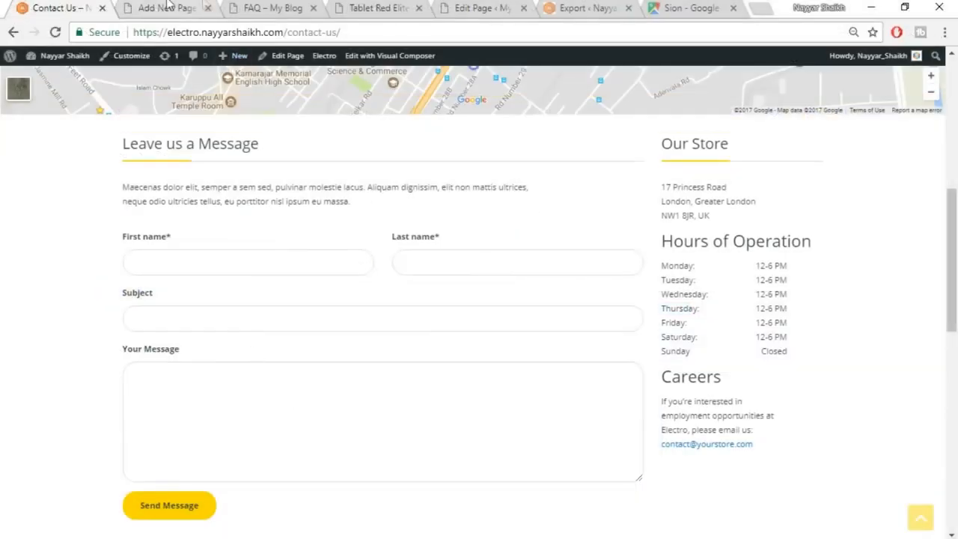
Replace the text block's placeholder text with the copied code, save it, and check the live page
click(167, 8)
key(ctrl+a)
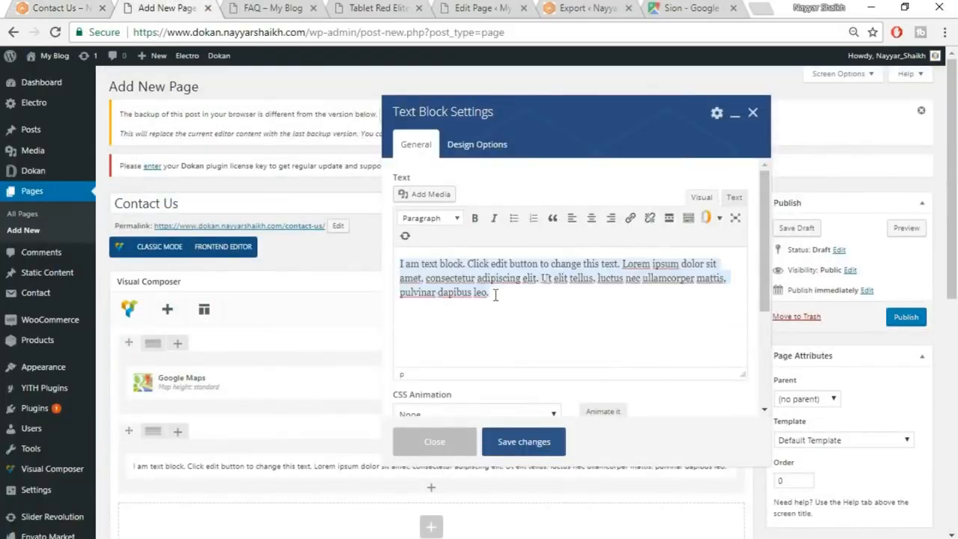
key(ctrl+v)
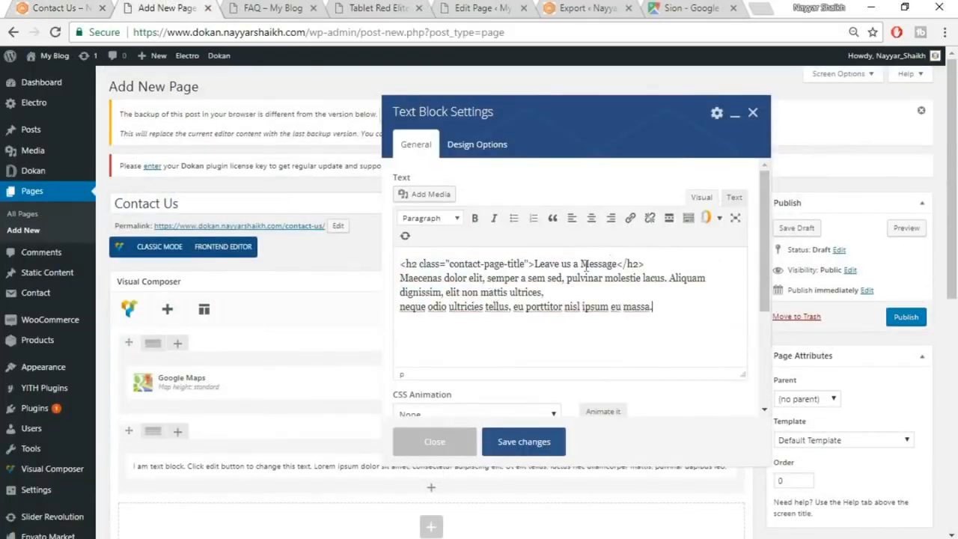
click(524, 441)
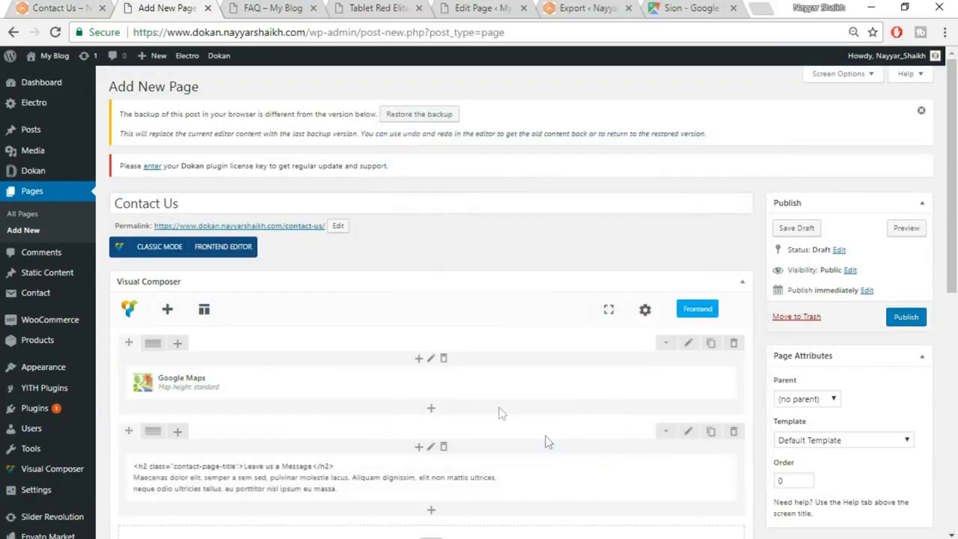
click(66, 8)
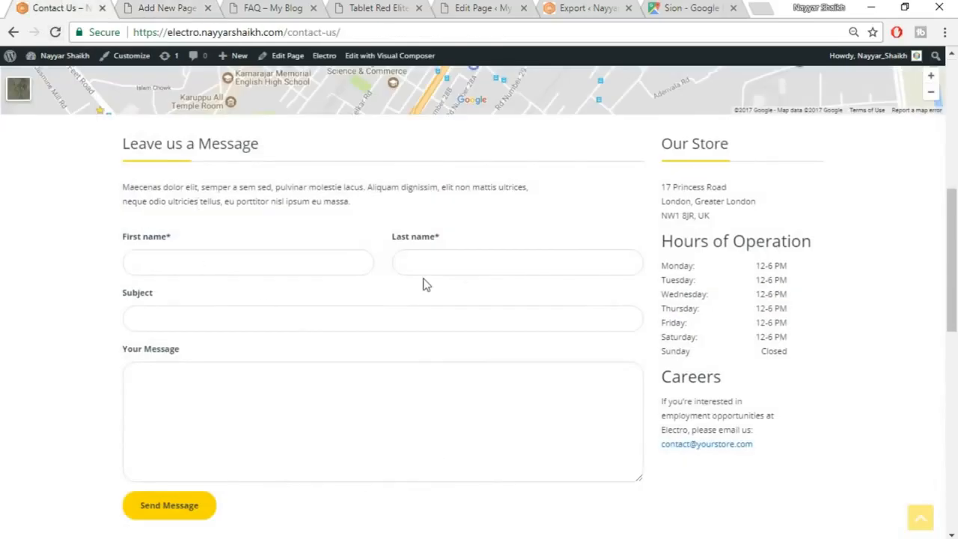
click(171, 6)
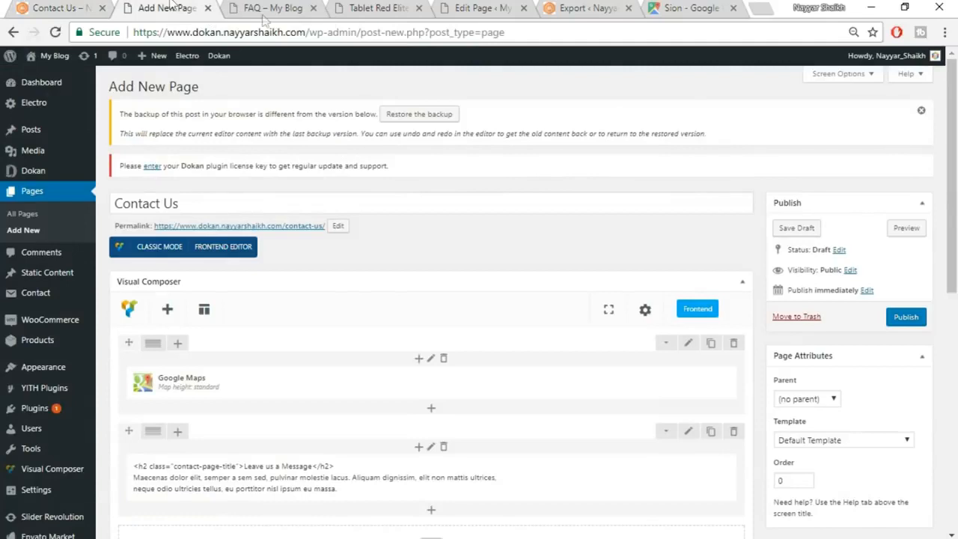
Publish the Contact Us page and open a new contact form in another tab
click(905, 317)
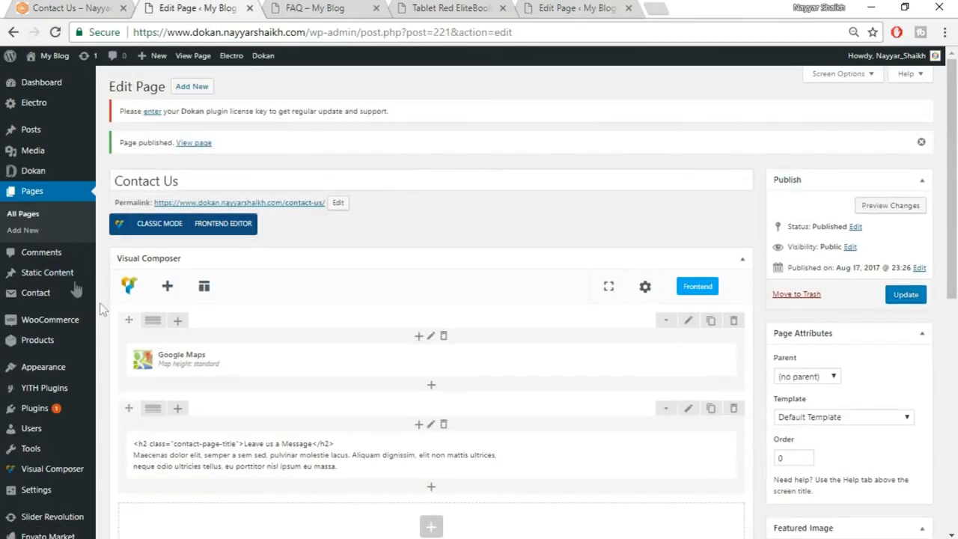
mouse_move(51, 298)
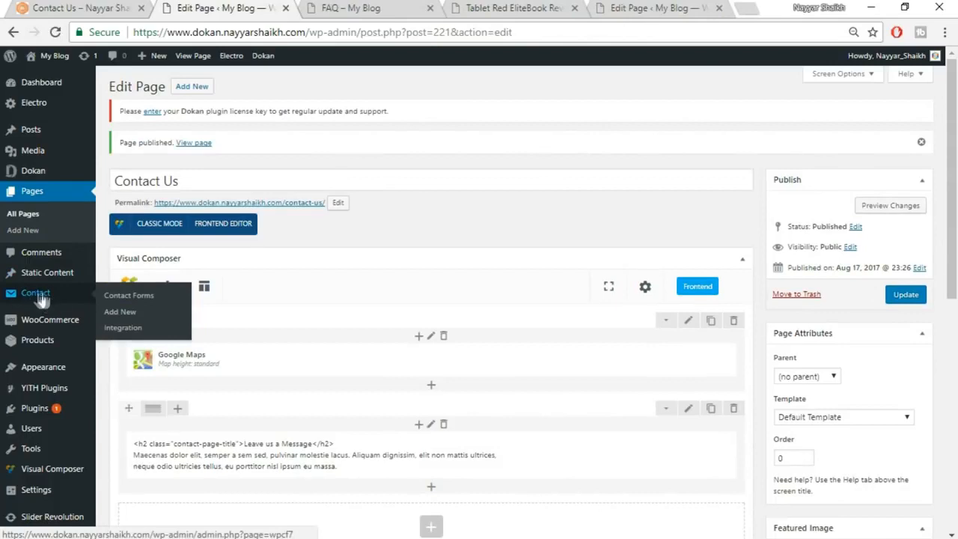
right_click(118, 320)
click(182, 325)
click(315, 9)
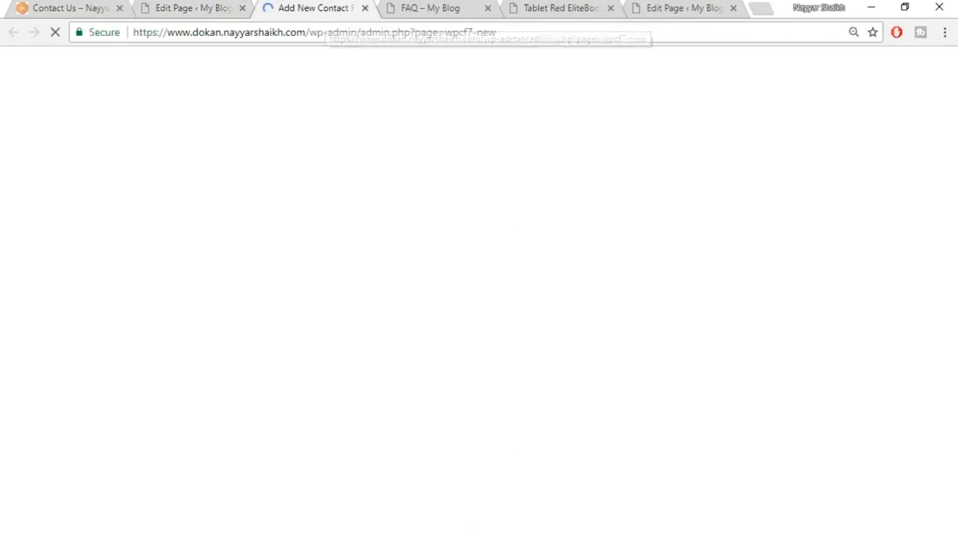
Copy the contact form code block from the notes
click(463, 538)
scroll(503, 345, down, 2)
scroll(503, 345, down, 3)
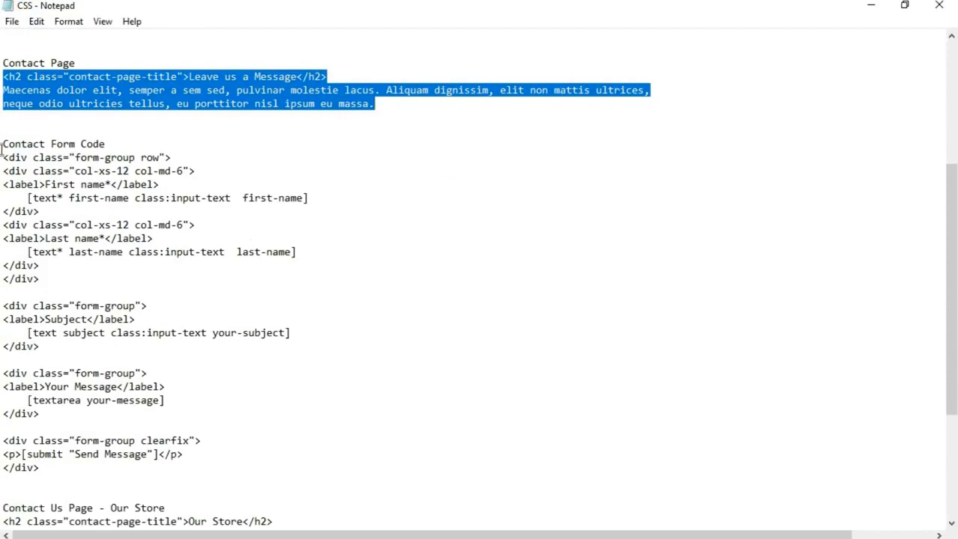
drag(2, 161, 190, 496)
key(ctrl+c)
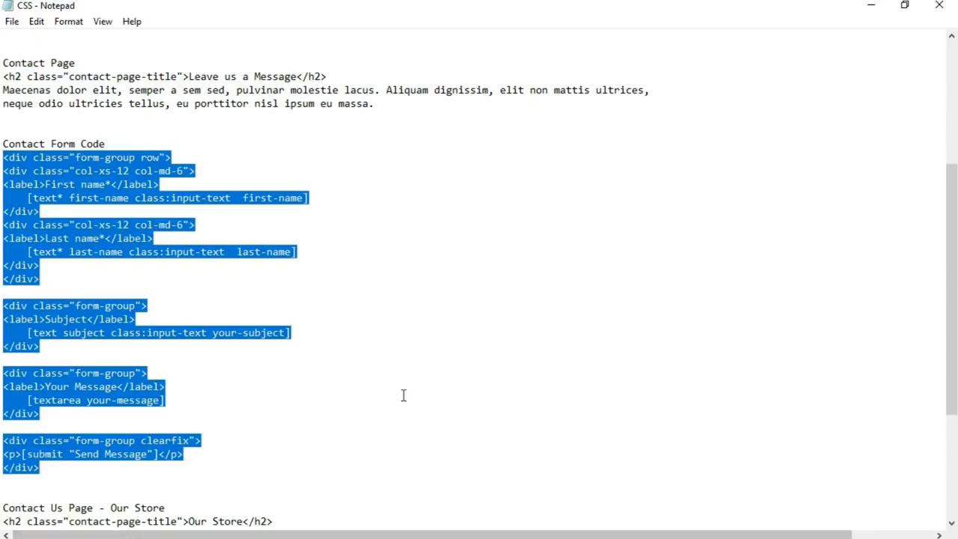
scroll(403, 395, down, 1)
Replace the default form template with the copied code and save the Cont form
key(alt+Tab)
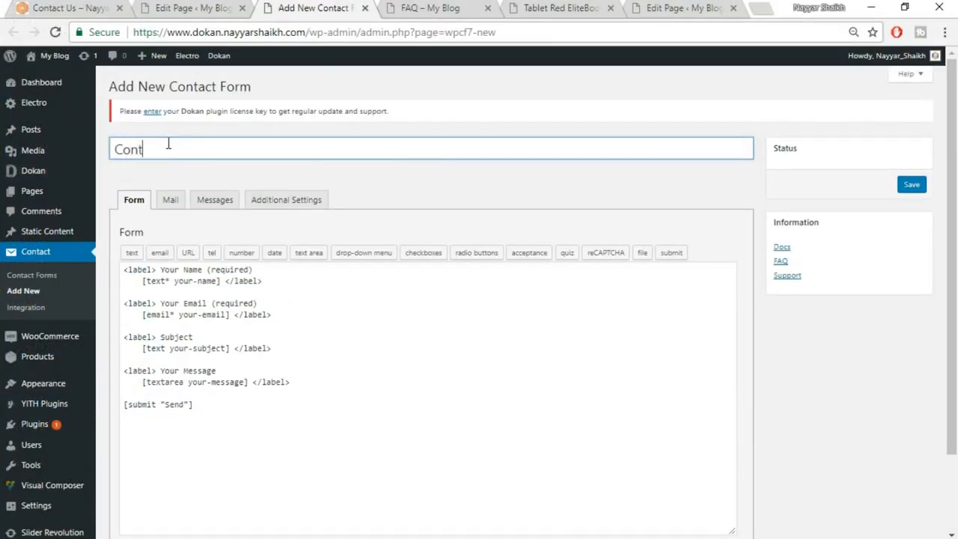
click(179, 332)
key(ctrl+a)
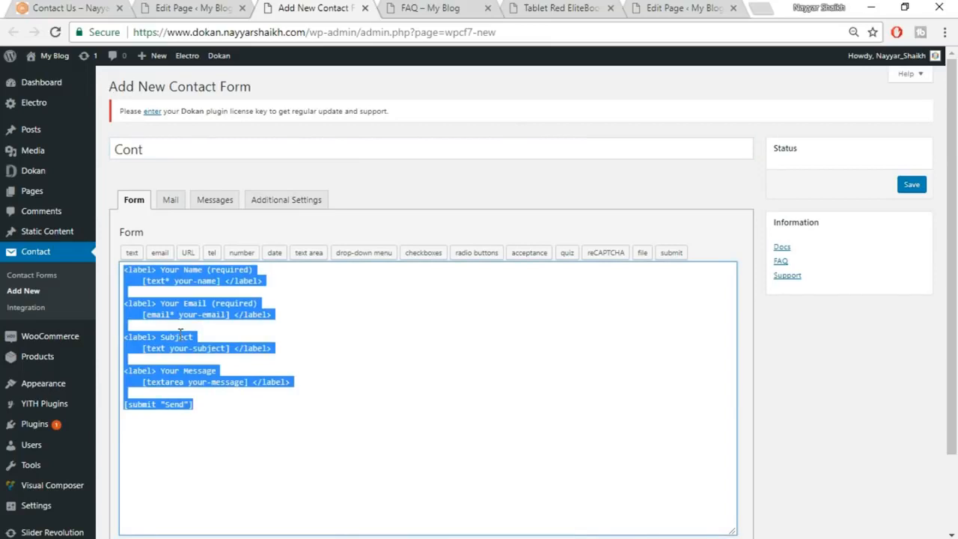
key(Delete)
key(ctrl+v)
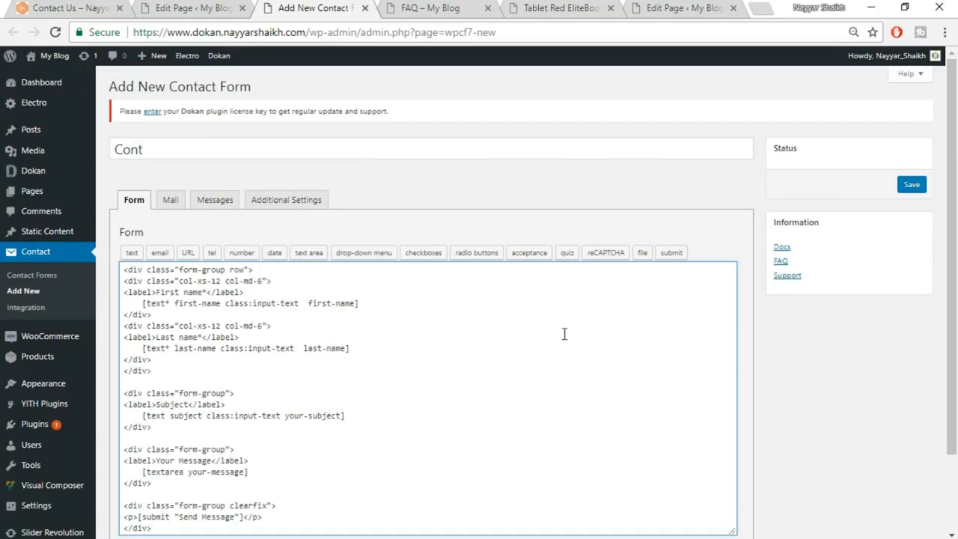
click(918, 186)
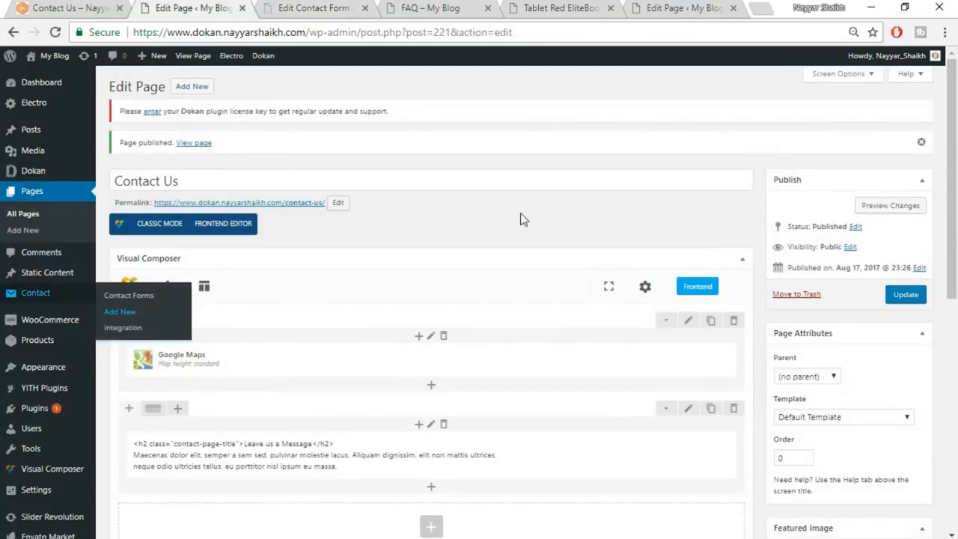
Insert a Contact Form 7 element below the intro text, set to the Cont form, and save it
scroll(477, 328, down, 3)
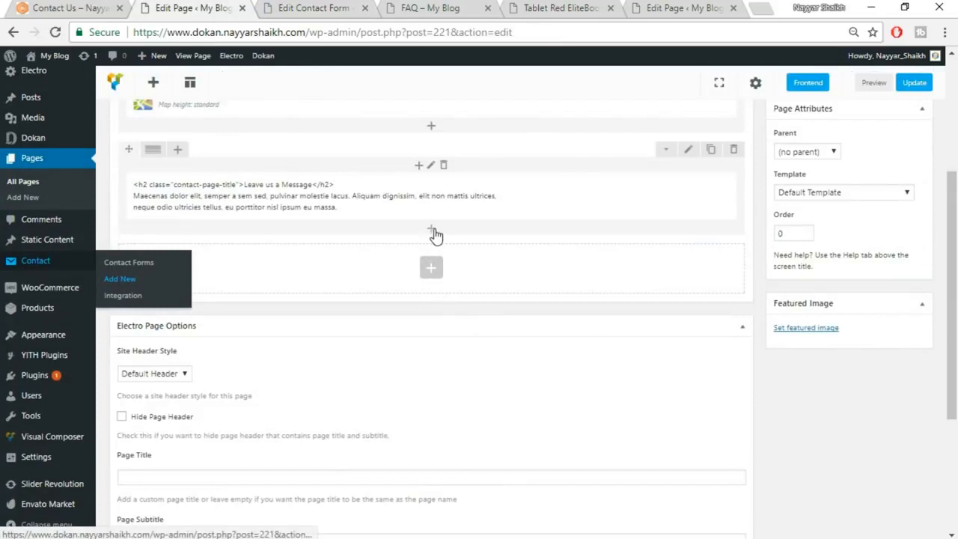
click(432, 232)
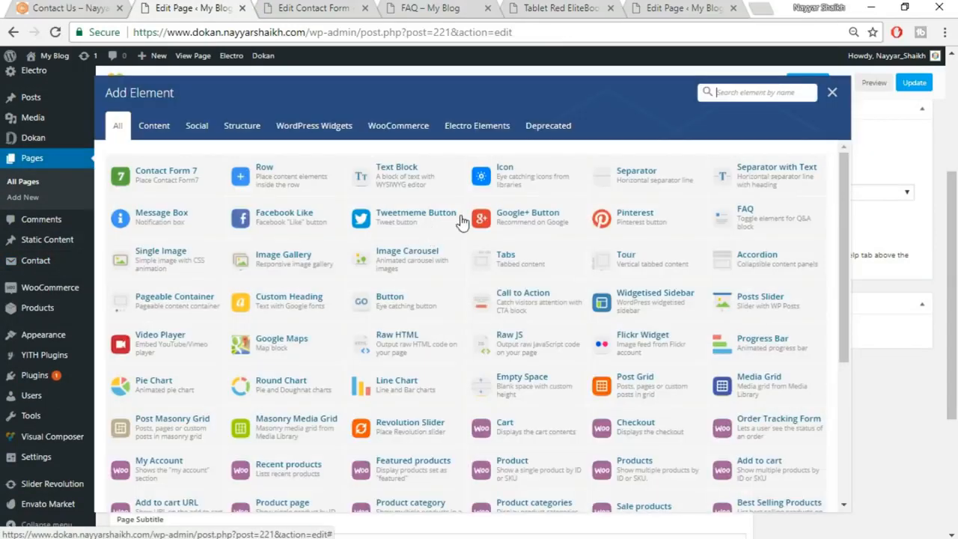
text(cor)
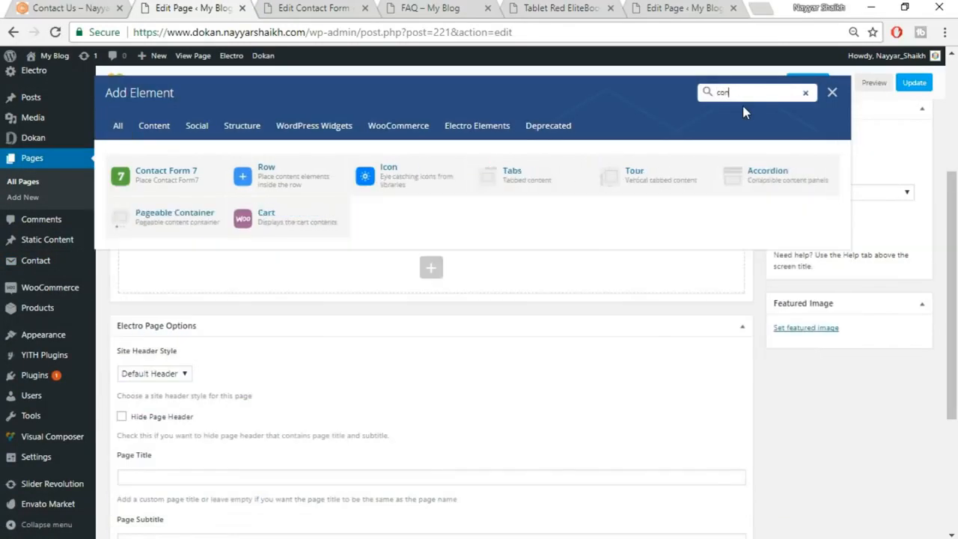
click(138, 172)
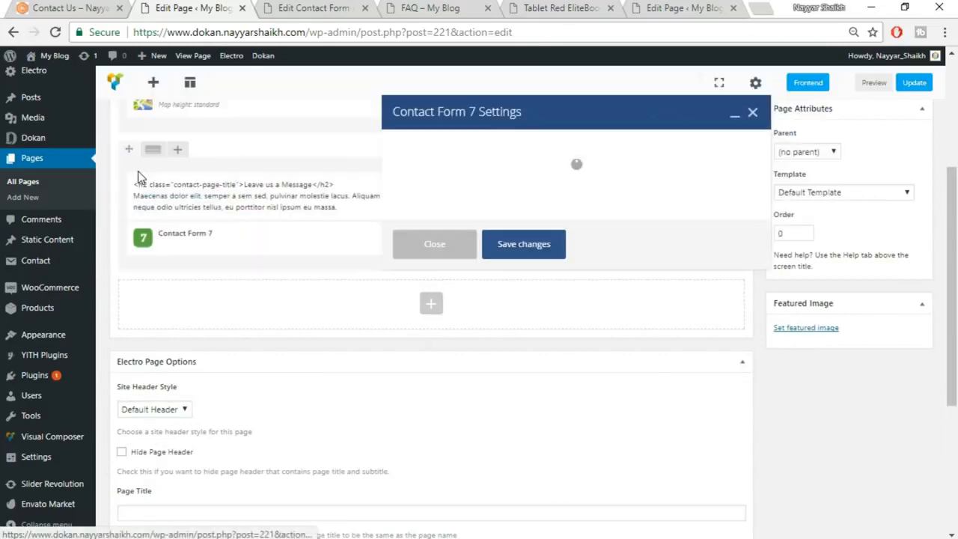
click(516, 169)
click(446, 183)
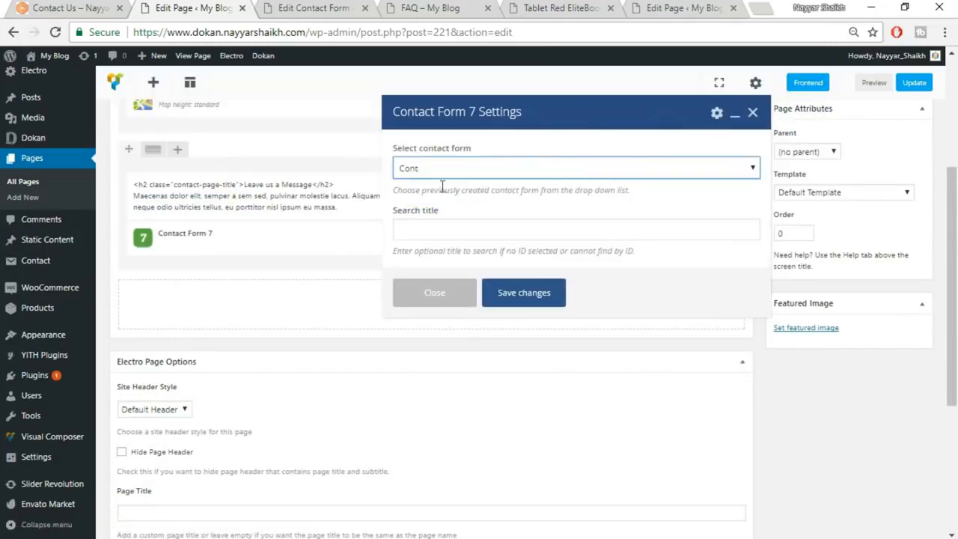
click(533, 298)
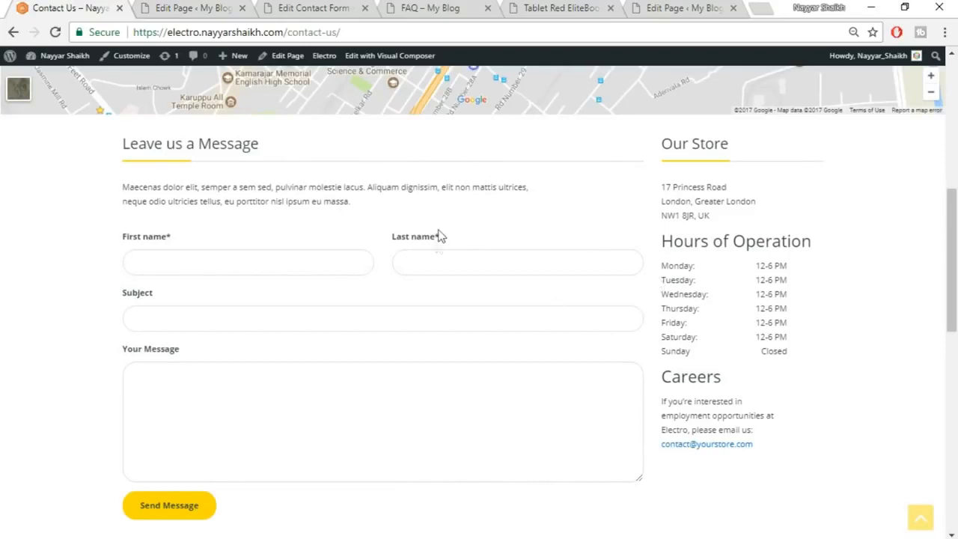
click(180, 6)
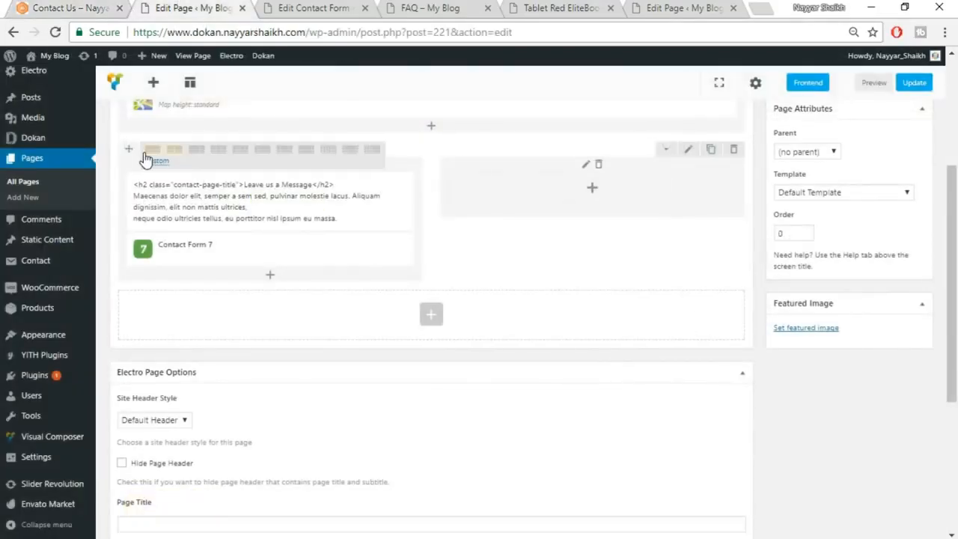
Split the row into 2/3 and 1/3 columns and add a Text Block to the right column
click(197, 152)
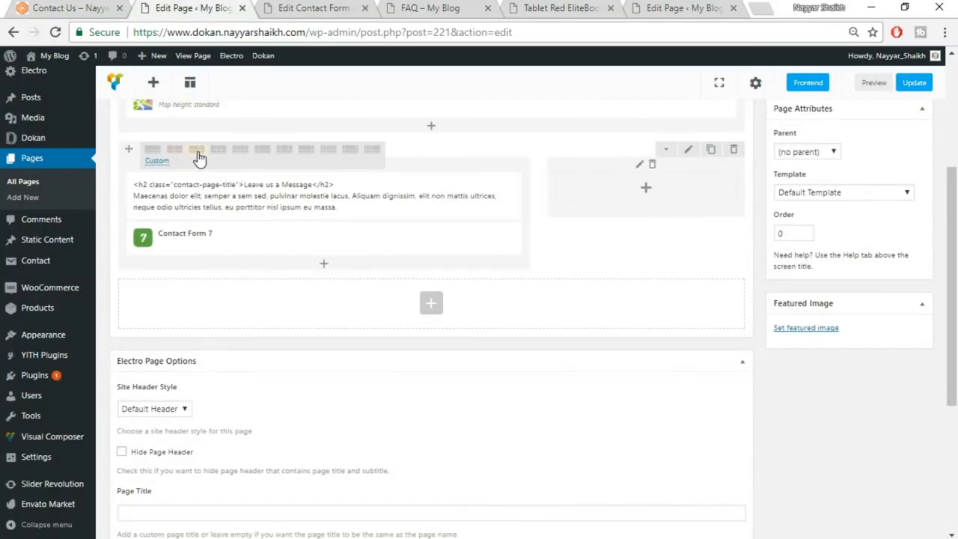
click(647, 190)
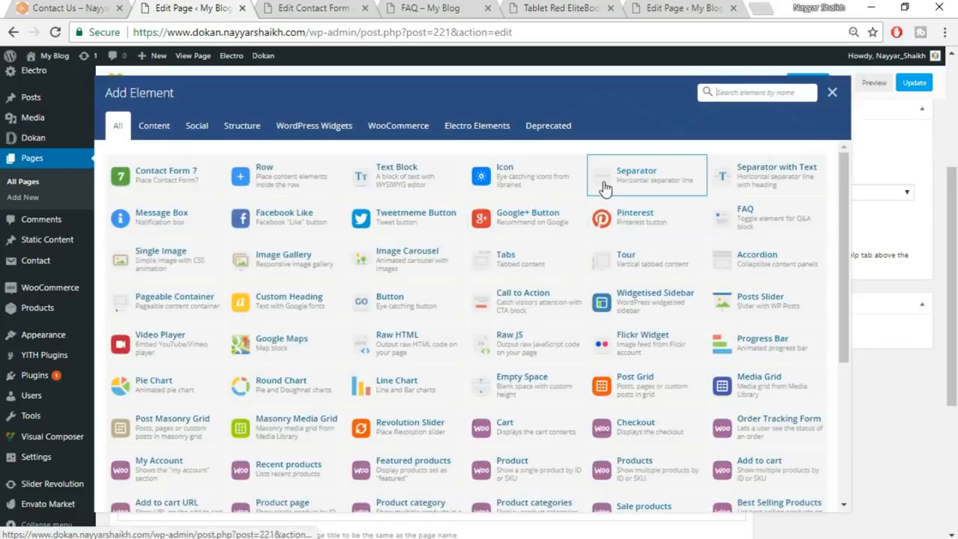
text(text)
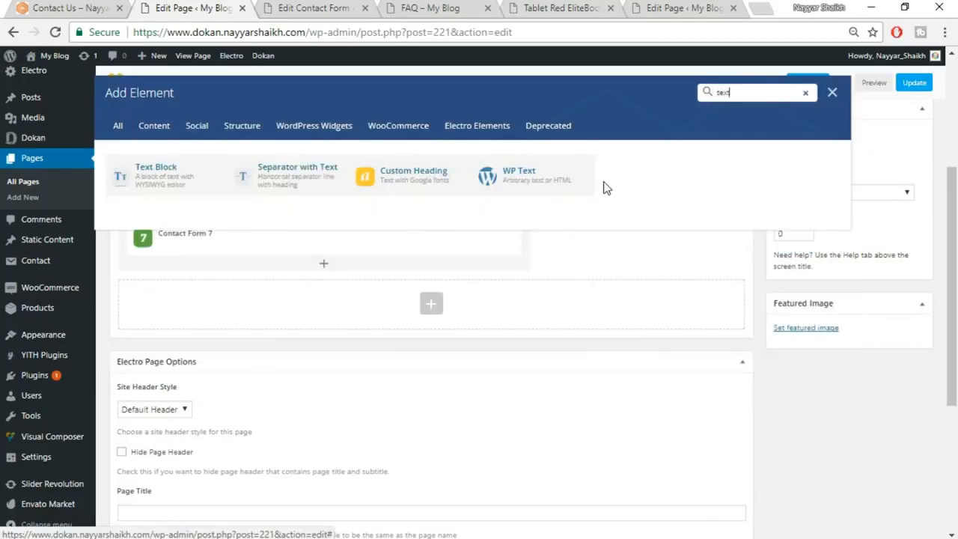
click(150, 173)
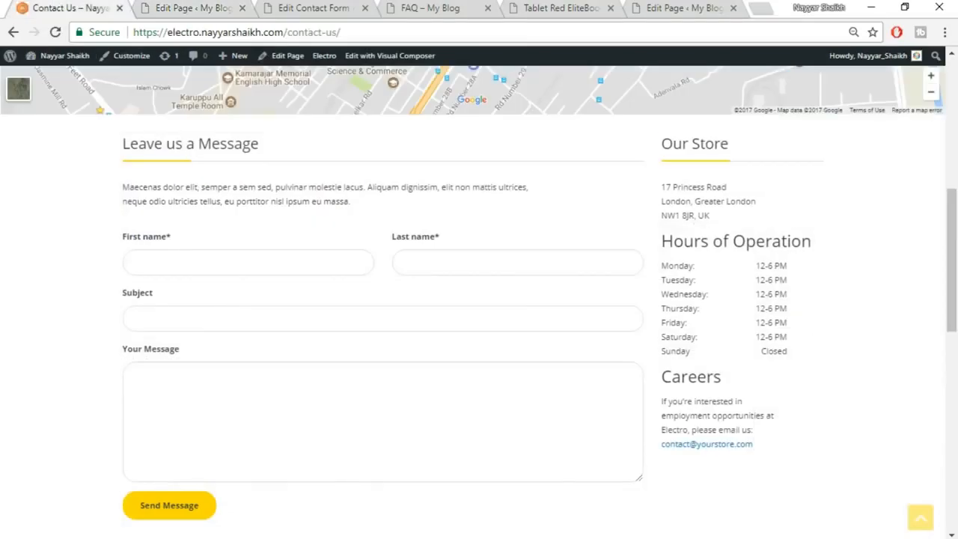
Copy the Our Store details HTML from the notes and paste it into the Text Block
key(alt+Tab)
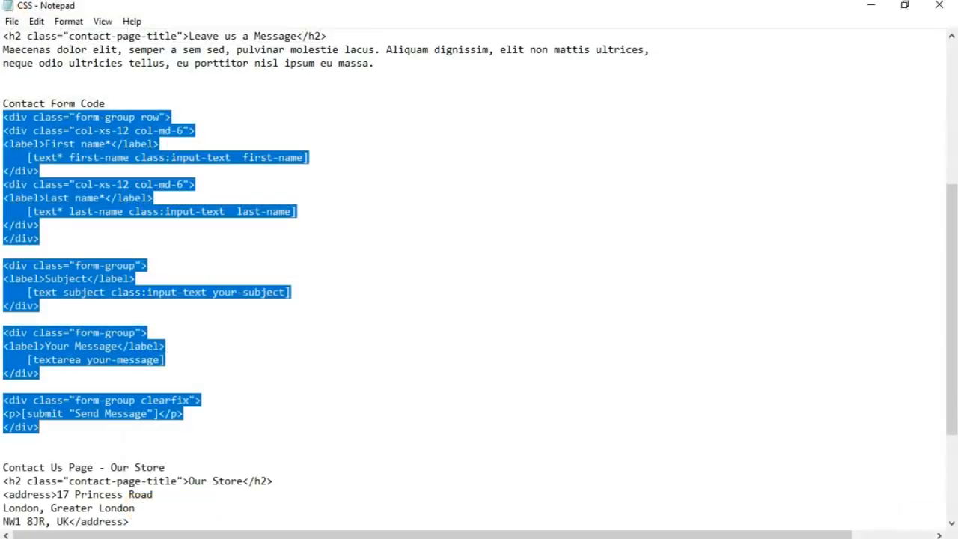
scroll(469, 434, down, 4)
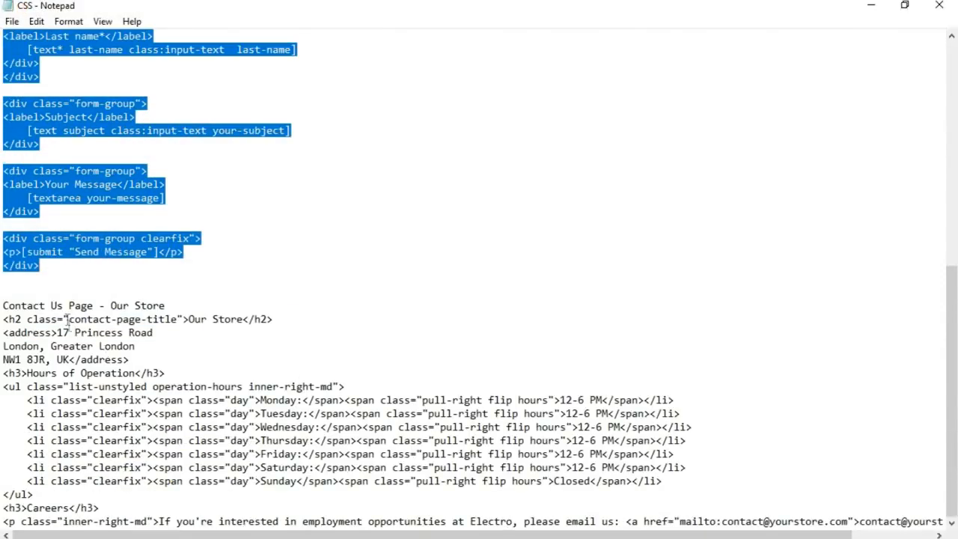
drag(2, 320, 942, 522)
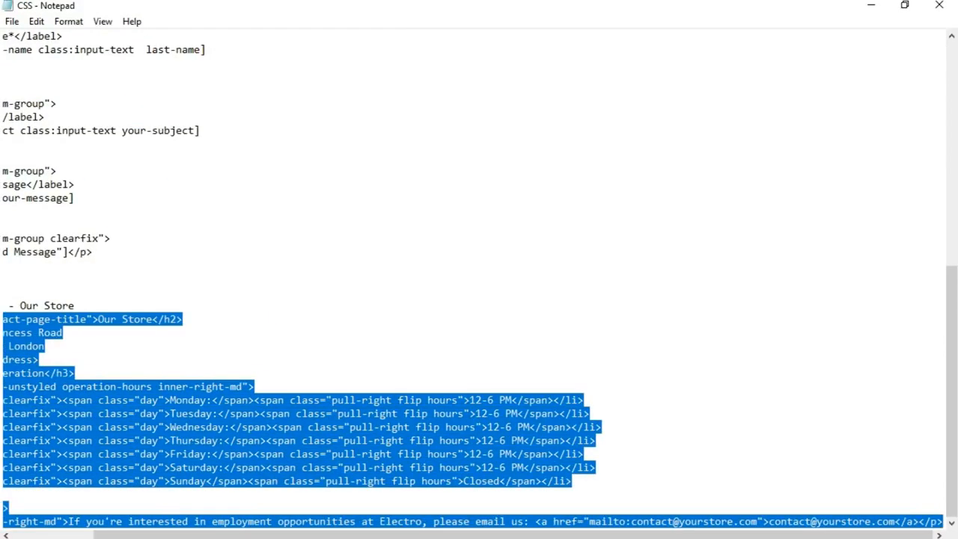
key(alt+Tab)
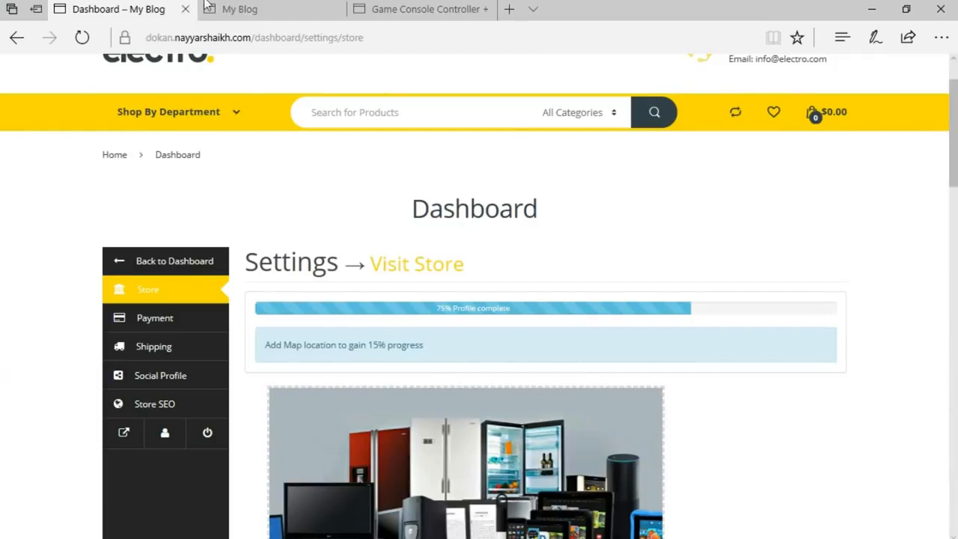
key(alt+Tab)
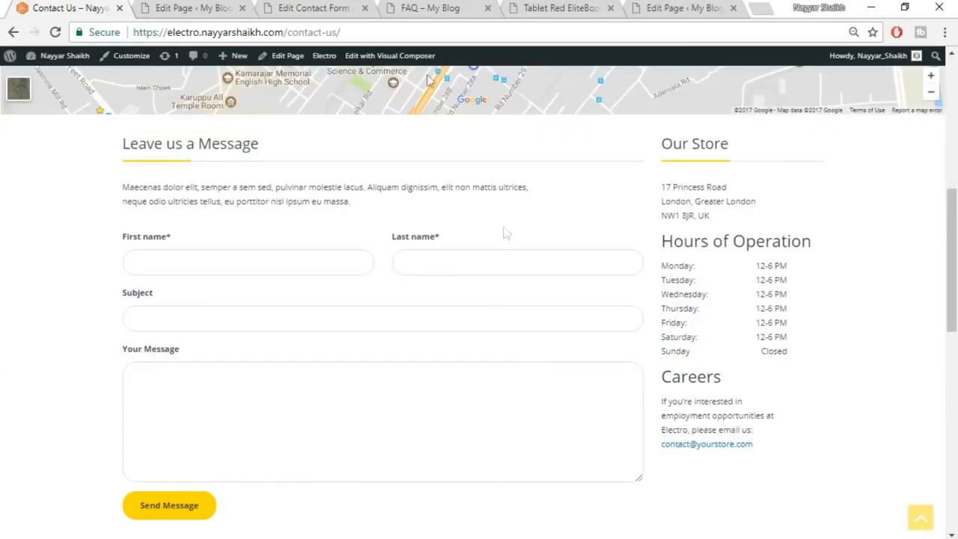
click(172, 7)
click(514, 301)
key(ctrl+a)
key(ctrl+v)
key(ctrl+shift+Tab)
drag(659, 189, 728, 216)
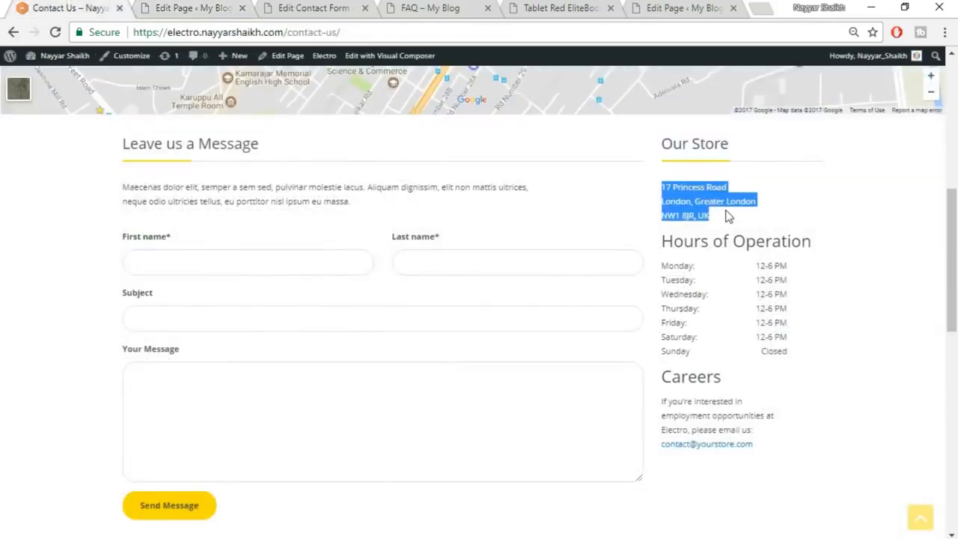
click(180, 7)
scroll(484, 307, up, 5)
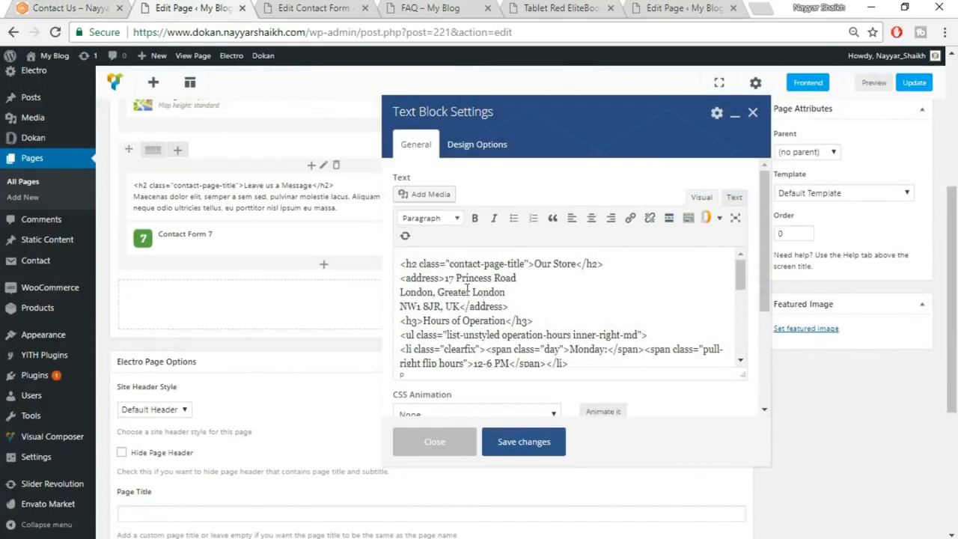
drag(447, 278, 468, 308)
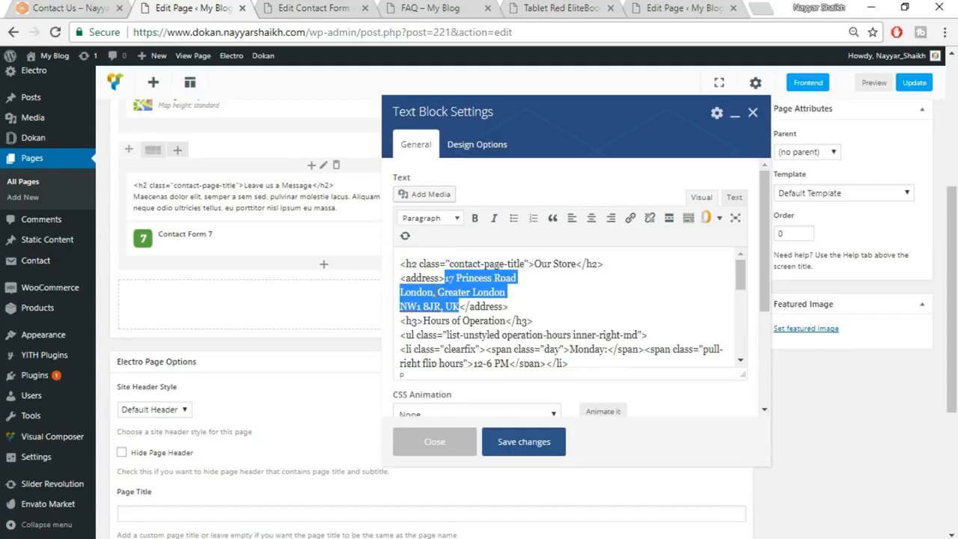
click(113, 7)
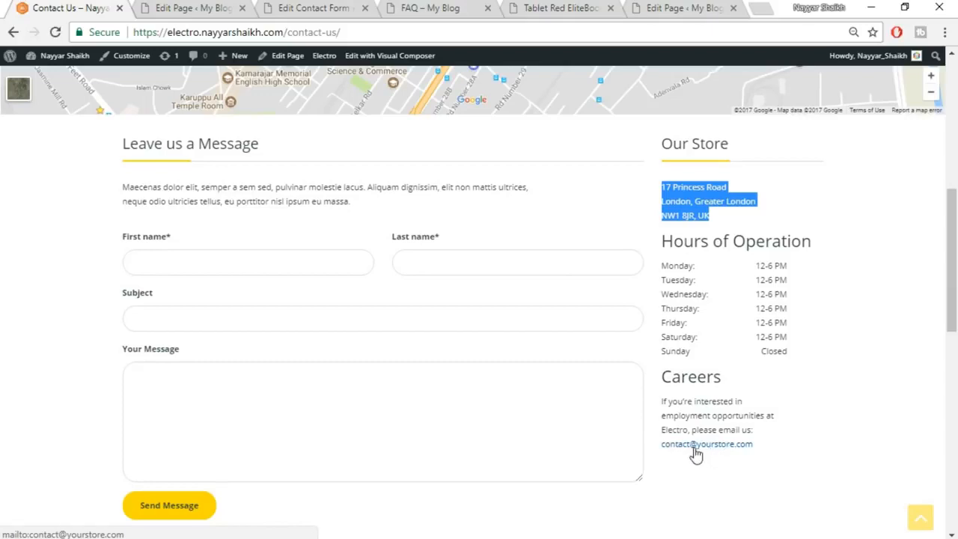
click(197, 6)
scroll(567, 346, down, 5)
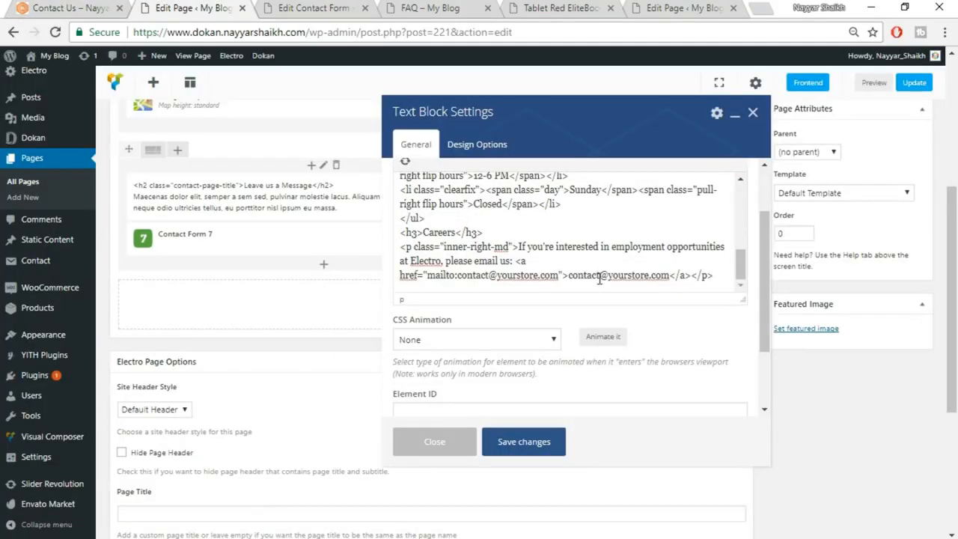
drag(569, 277, 671, 274)
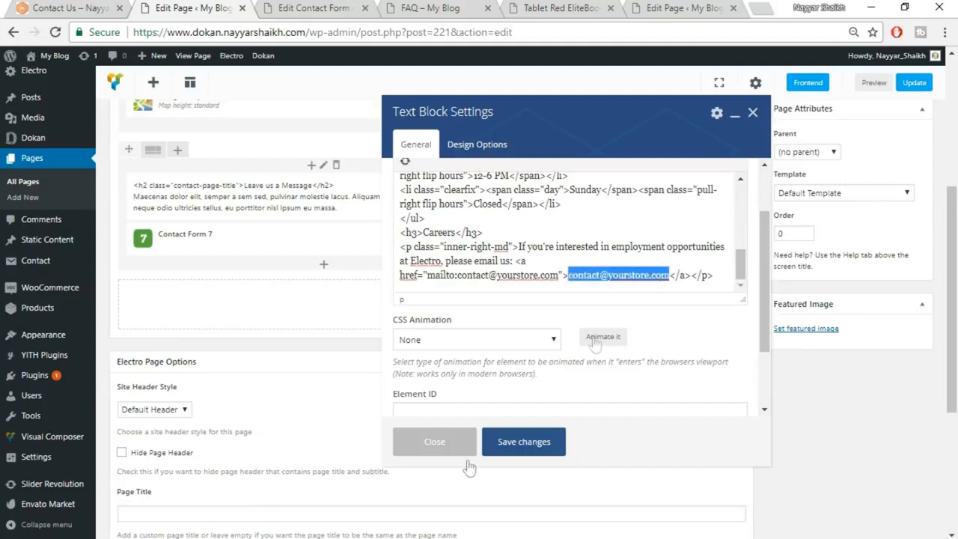
click(527, 449)
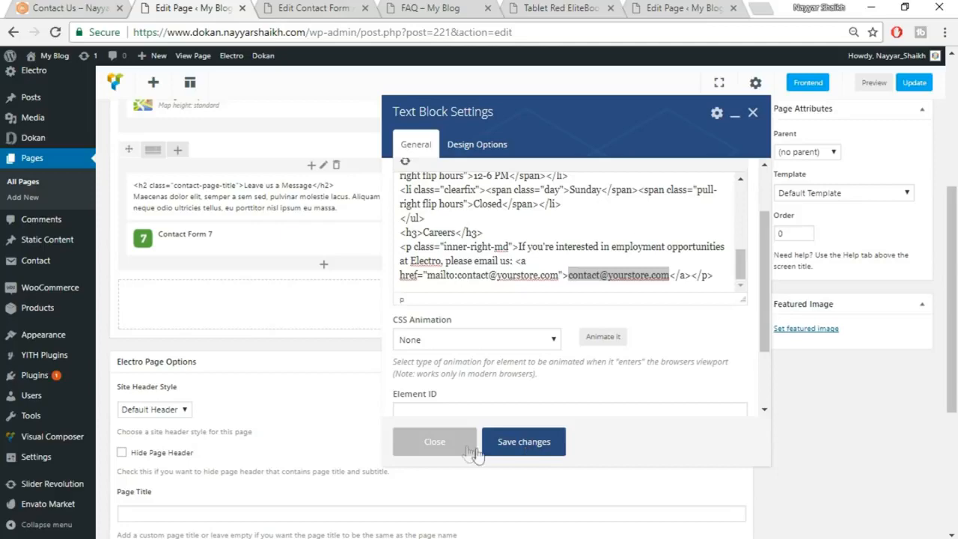
Turn on Hide Page Header for Contact Us and update the page
scroll(731, 417, down, 5)
scroll(732, 417, down, 3)
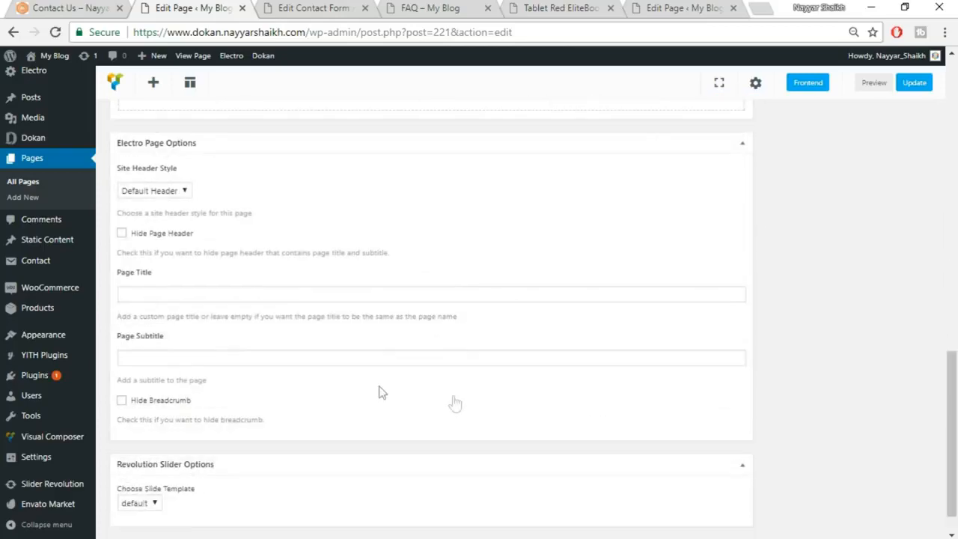
click(142, 234)
drag(957, 398, 924, 172)
click(907, 221)
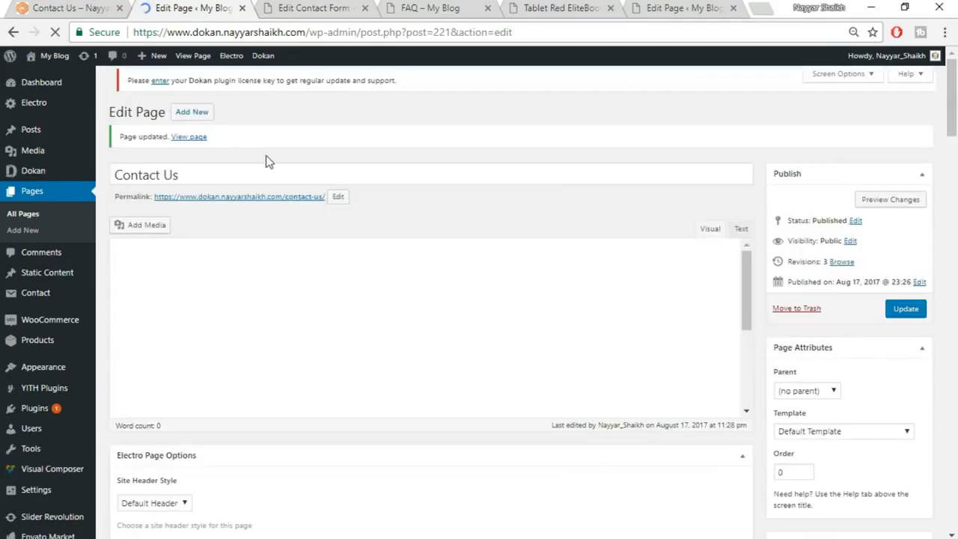
Open the live Contact Us page in a new tab and review the raw HTML in the text
right_click(199, 138)
click(254, 88)
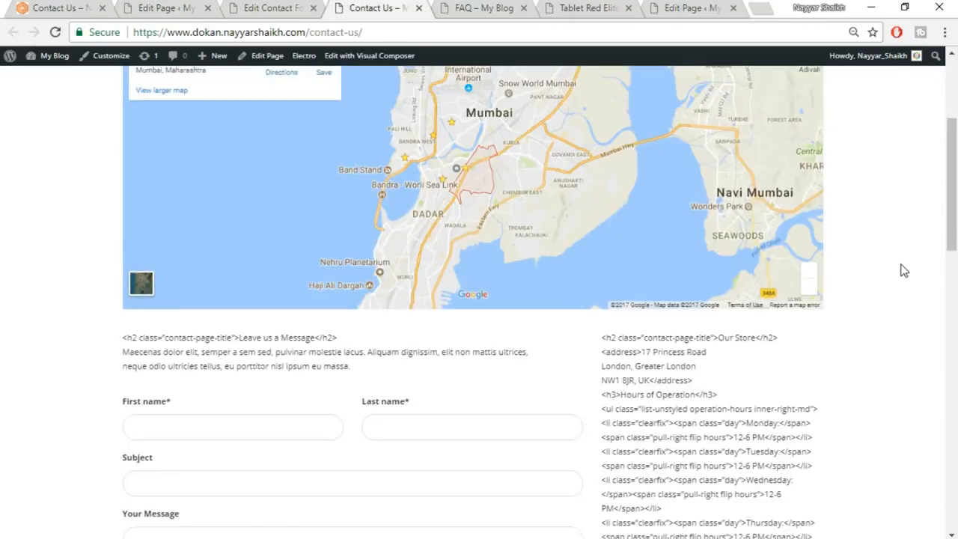
scroll(903, 271, up, 1)
scroll(904, 271, up, 1)
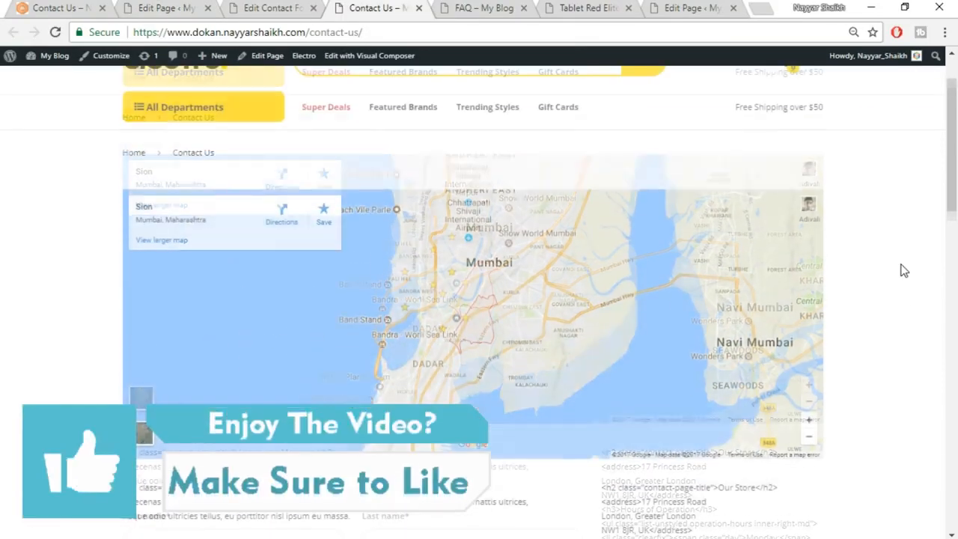
scroll(507, 337, down, 3)
drag(222, 268, 118, 270)
click(349, 290)
click(122, 271)
scroll(693, 319, down, 1)
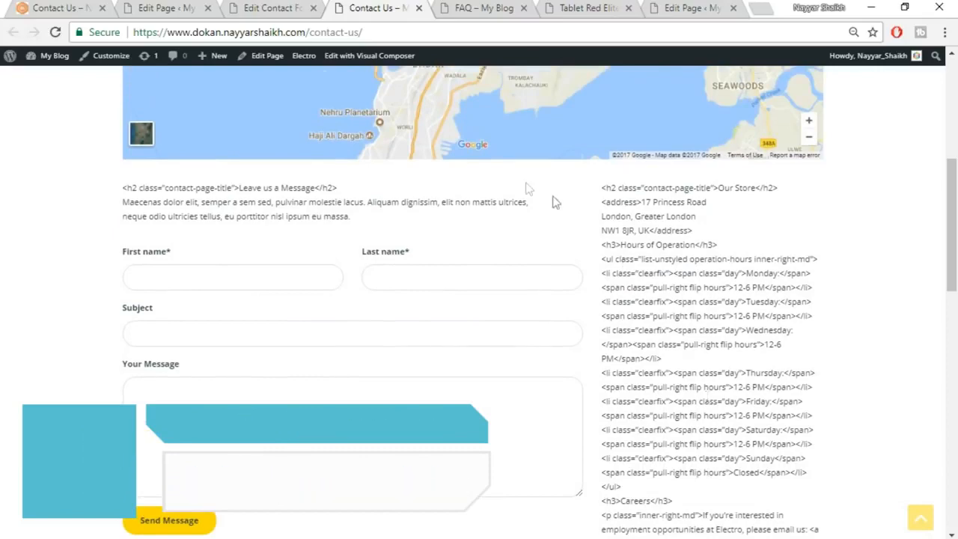
Go back to the page editor and edit the Leave us a Message text block
click(268, 8)
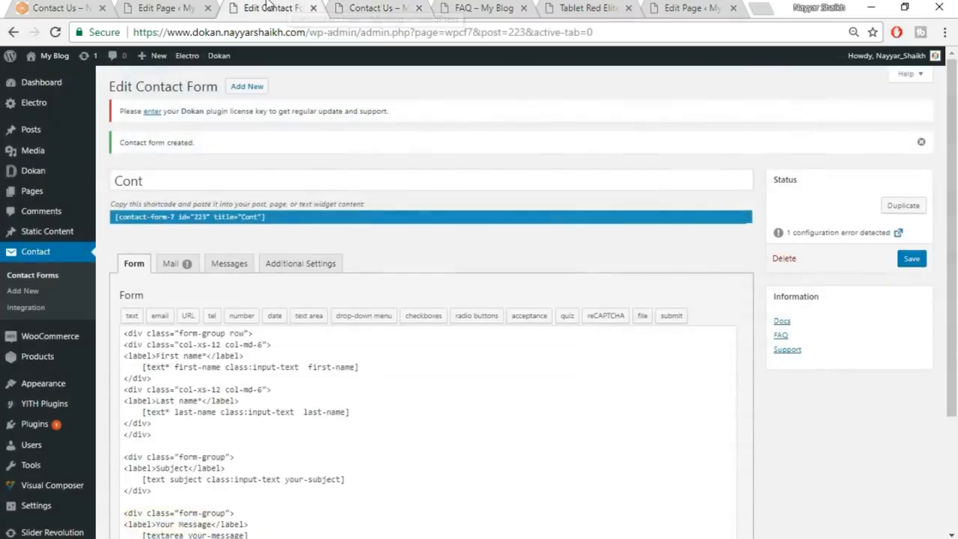
click(166, 7)
scroll(497, 304, down, 3)
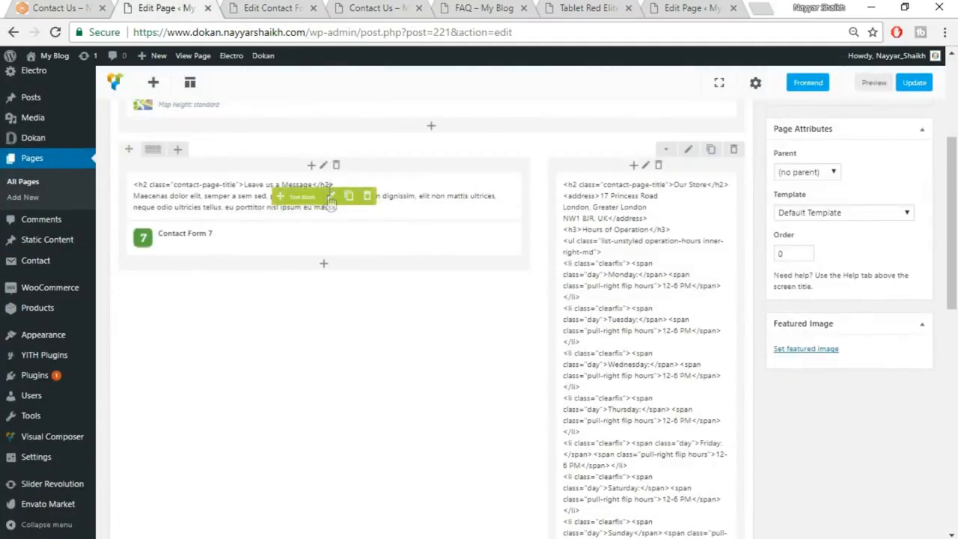
click(330, 195)
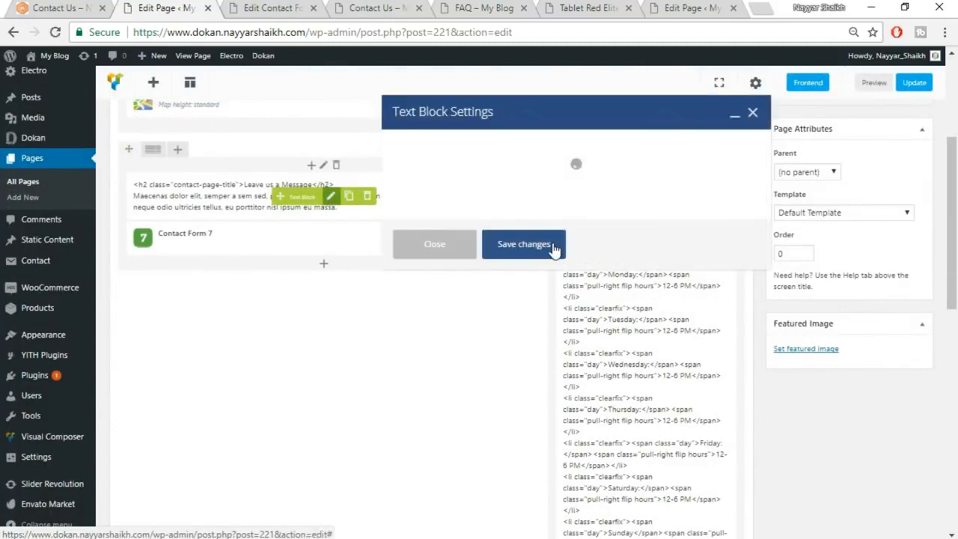
Clear the Leave us a Message block and paste its code in the Text (HTML) editor, then save
key(ctrl+a)
key(ctrl+c)
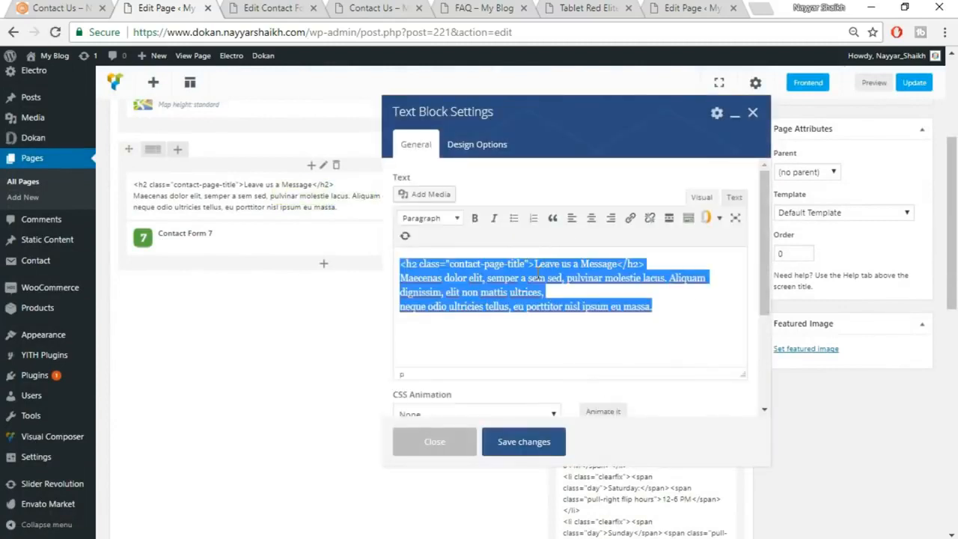
key(BackSpace)
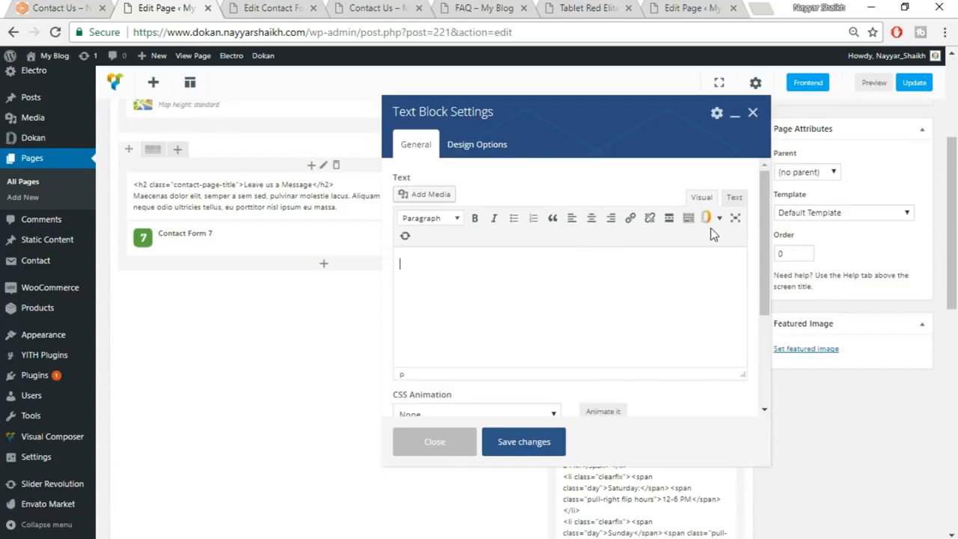
click(741, 198)
click(535, 305)
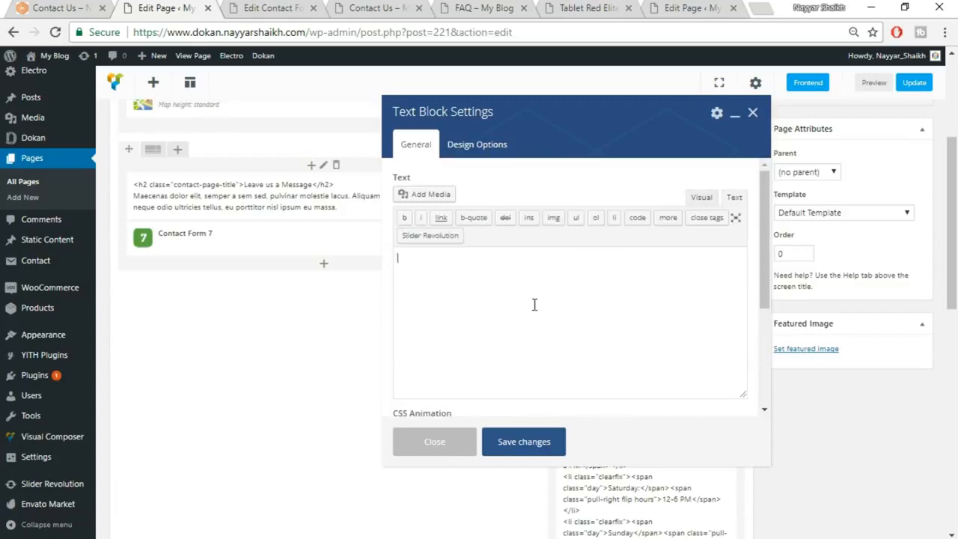
key(ctrl+v)
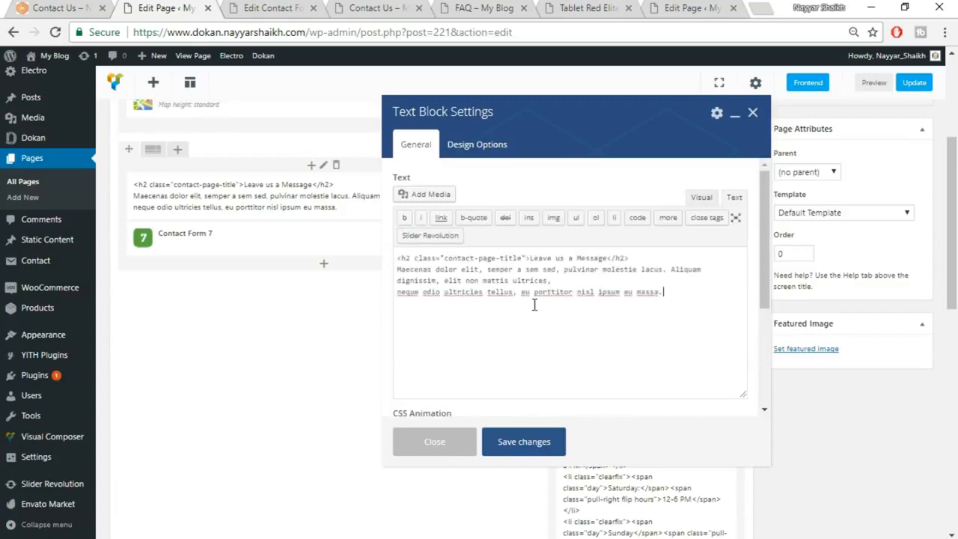
click(525, 442)
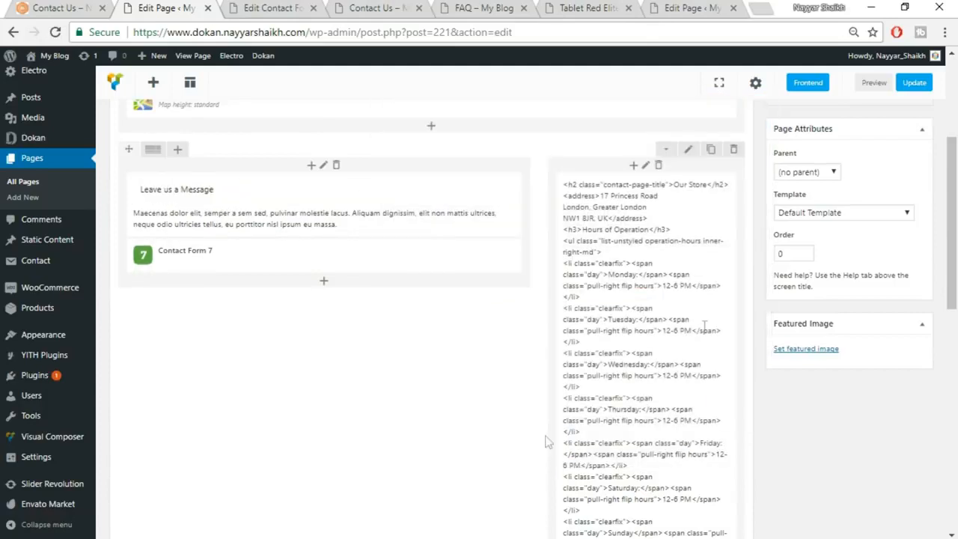
Re-paste the Our Store block's code in HTML mode, save it, and update the page
click(653, 406)
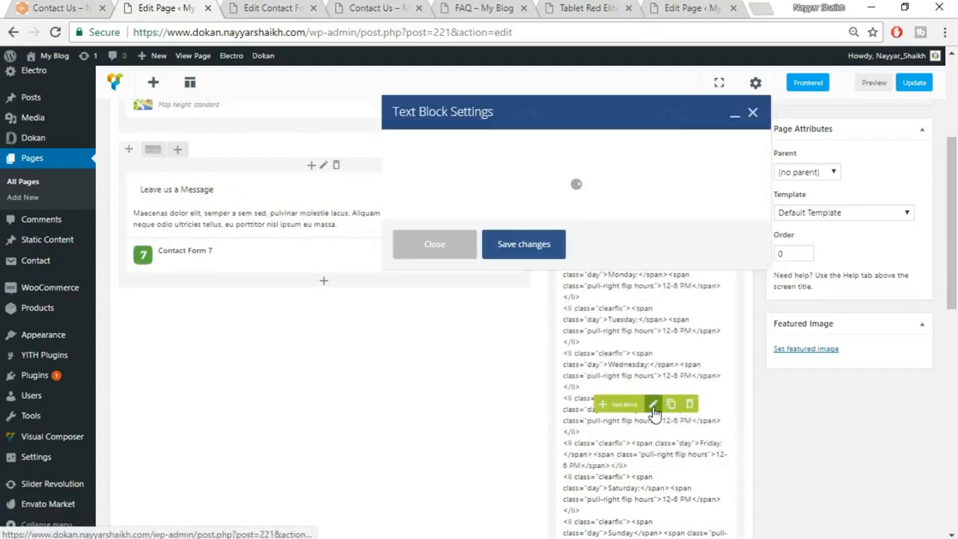
key(ctrl+a)
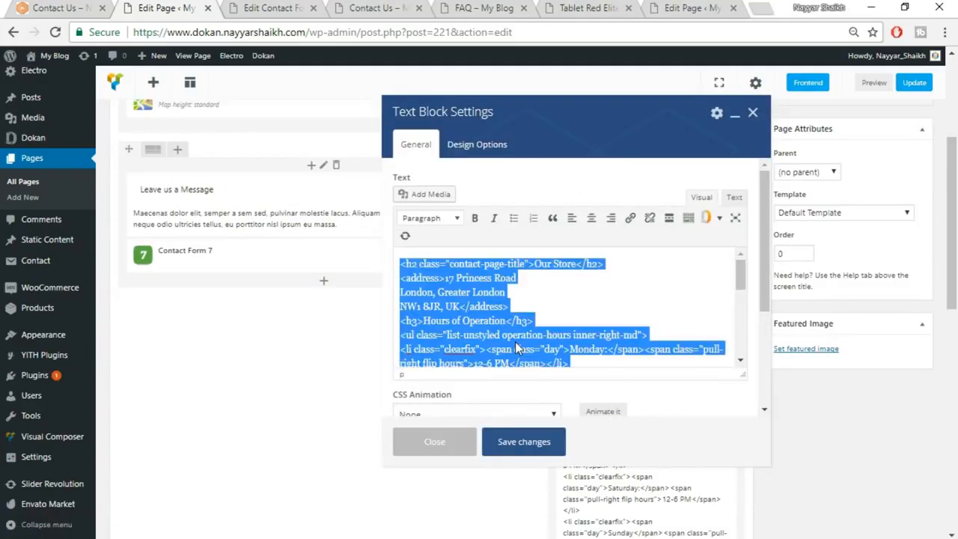
key(Delete)
click(735, 198)
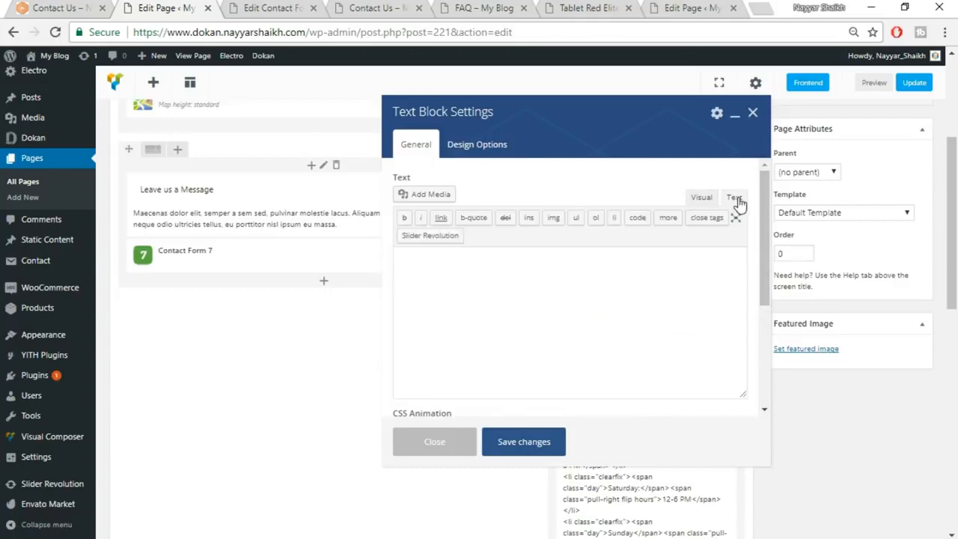
click(624, 288)
key(ctrl+v)
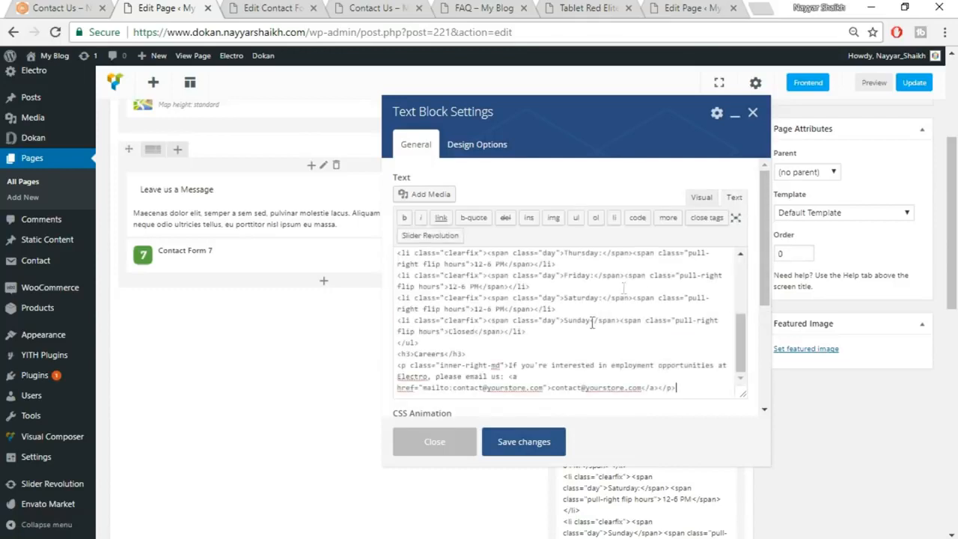
click(524, 441)
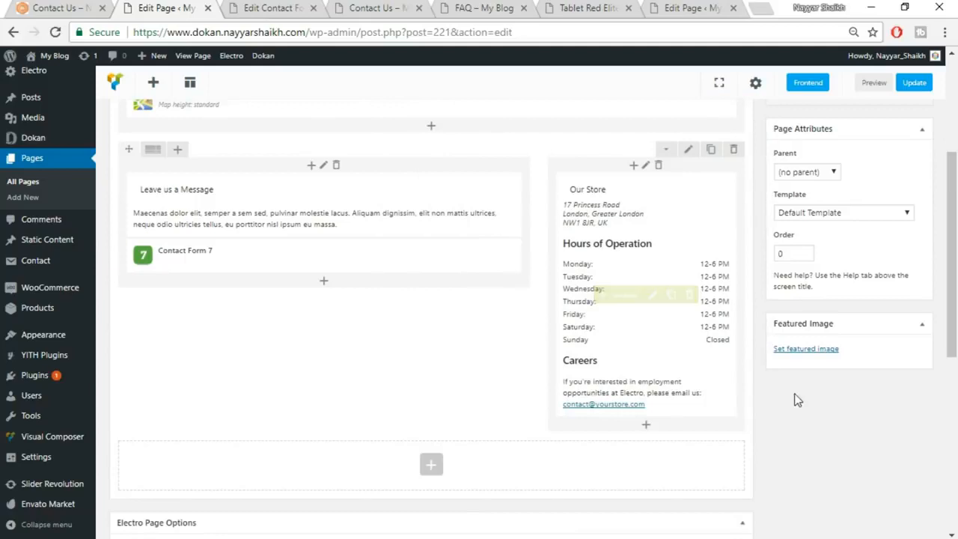
scroll(796, 398, down, 2)
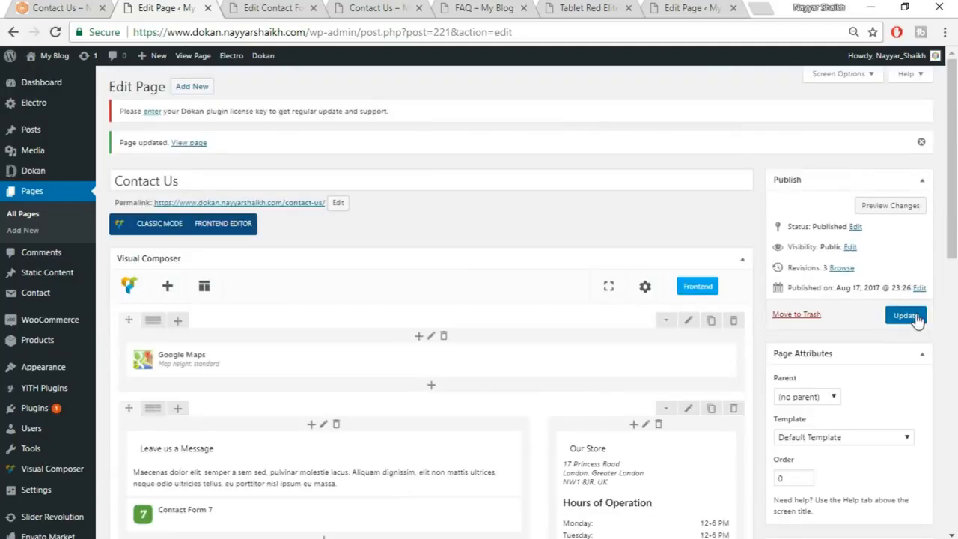
click(906, 315)
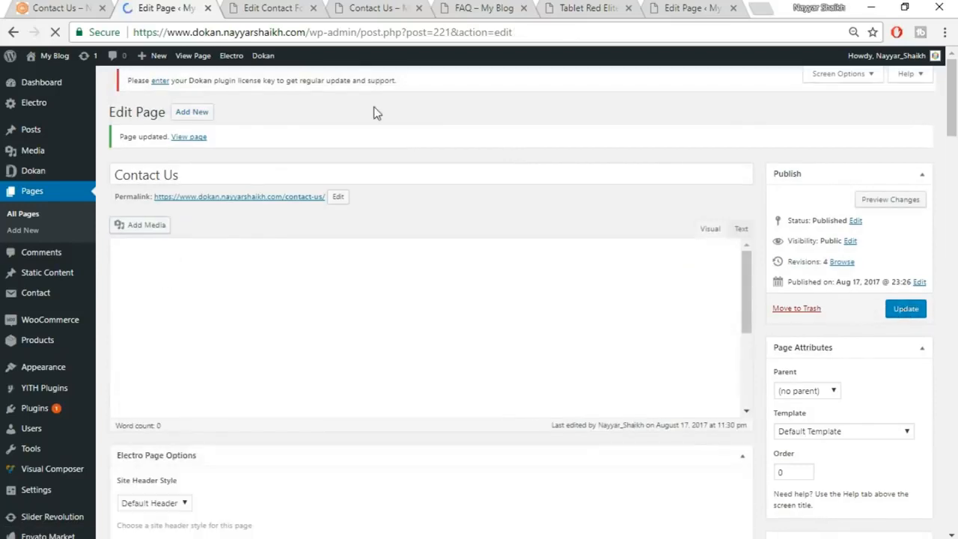
Reload the live Contact Us page and review the footer's link columns
click(387, 5)
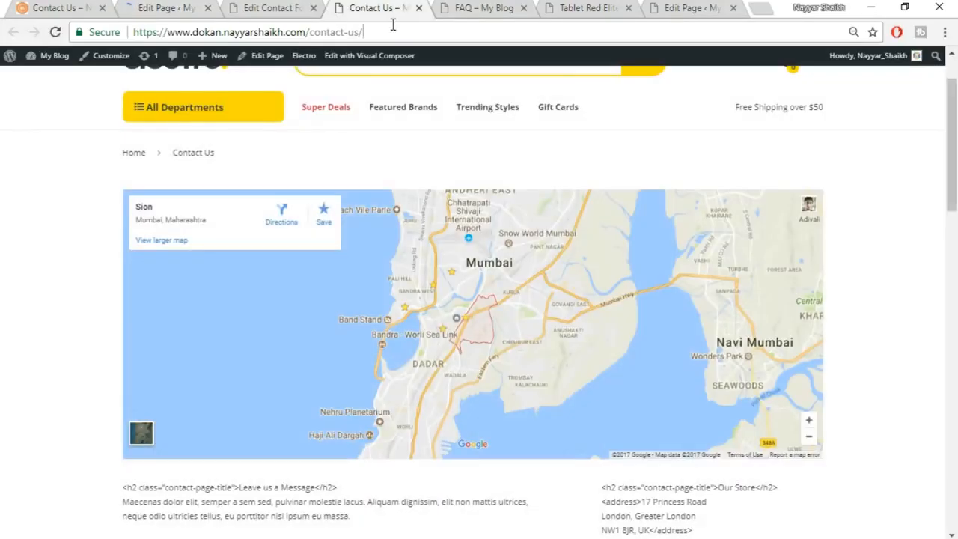
click(393, 25)
key(Return)
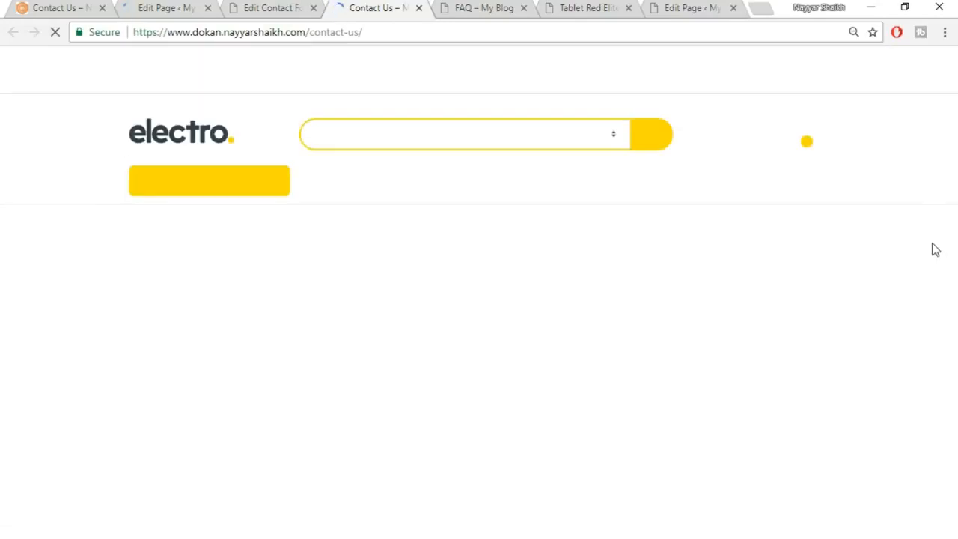
scroll(935, 248, down, 1)
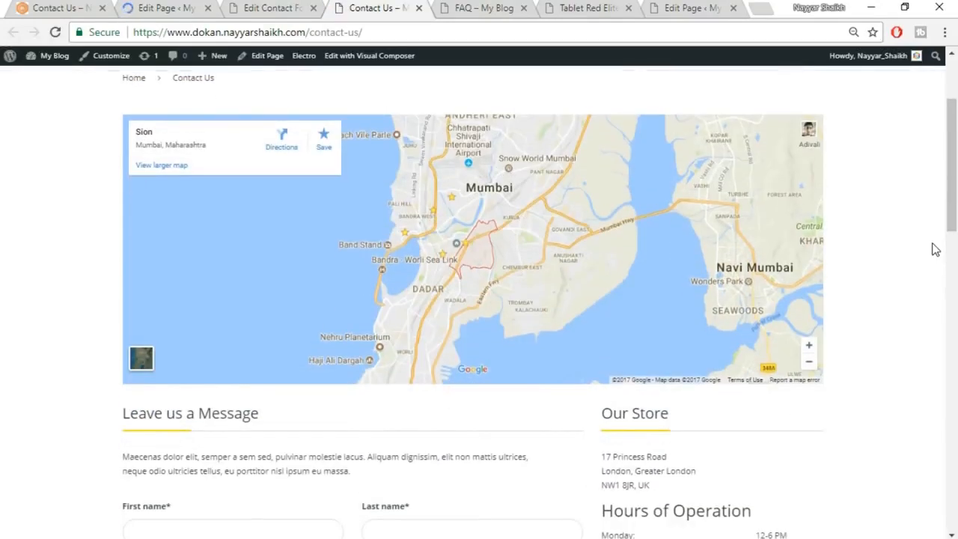
scroll(763, 277, down, 4)
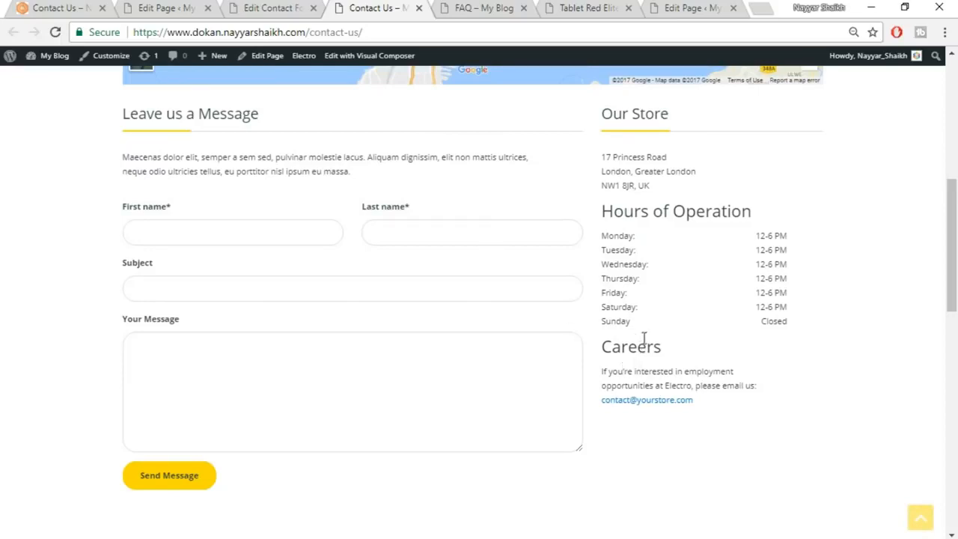
click(82, 7)
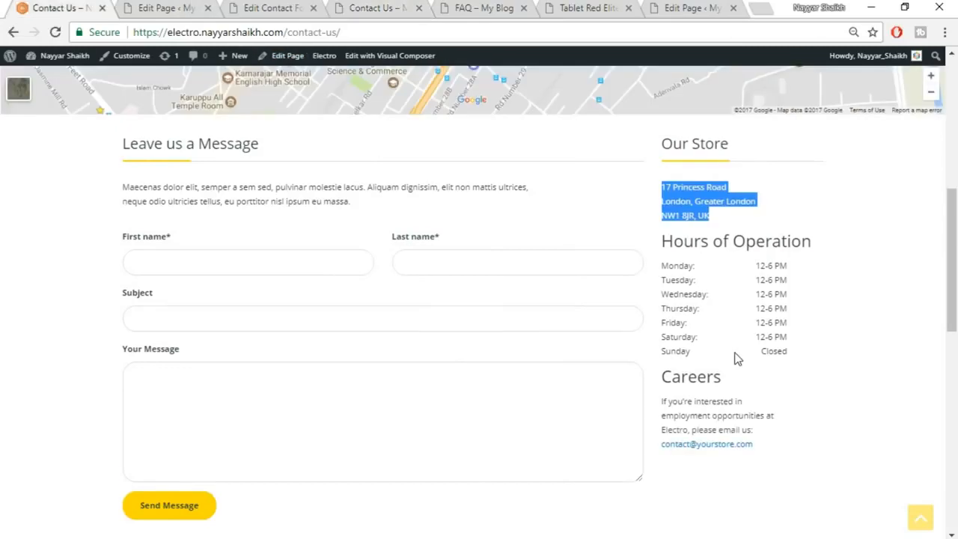
scroll(739, 367, down, 10)
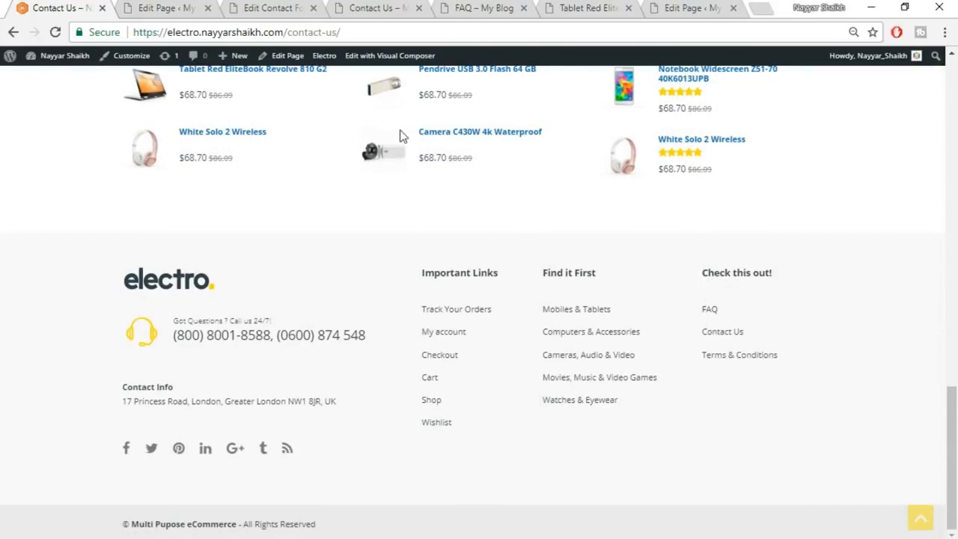
Return to the admin page editor and go to Appearance > Menus
click(193, 6)
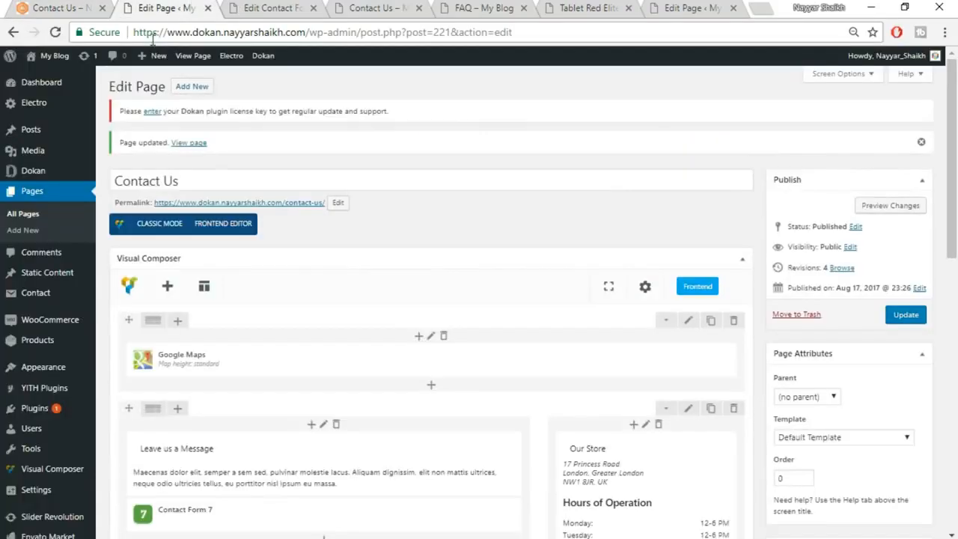
scroll(69, 334, down, 2)
mouse_move(15, 337)
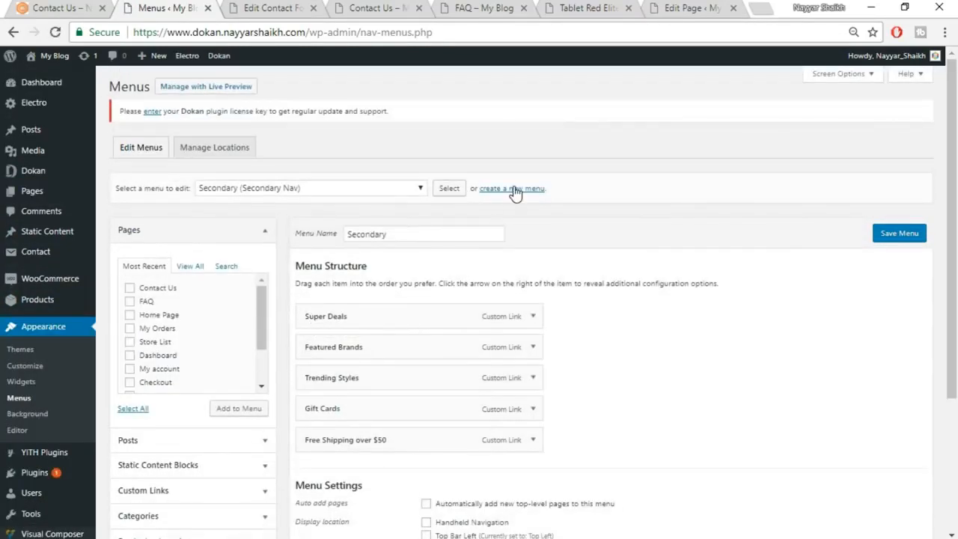
Create a new menu named FooterMenu
click(513, 188)
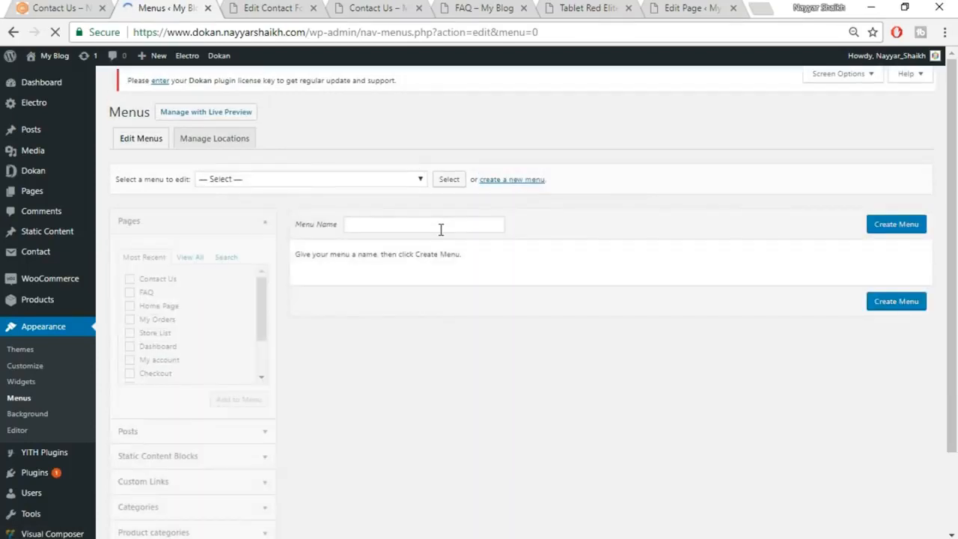
click(441, 230)
text(Foo)
key(Down)
key(Return)
key(Return)
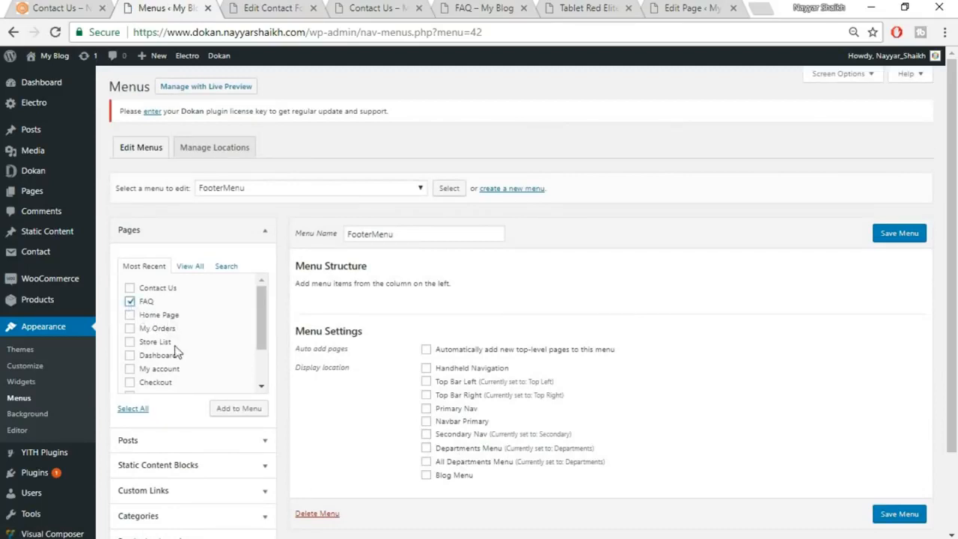
Add the Contact Us and FAQ pages to FooterMenu
scroll(185, 382, down, 2)
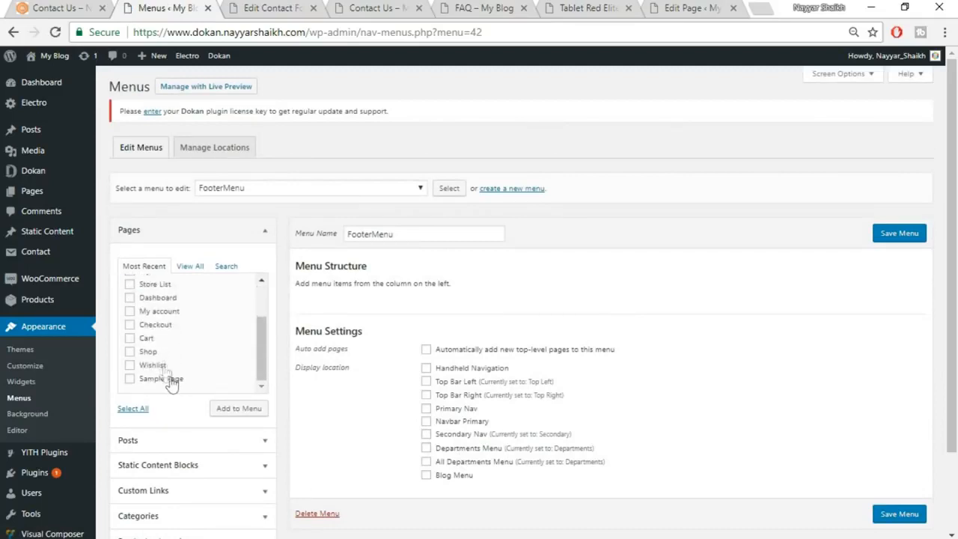
click(192, 267)
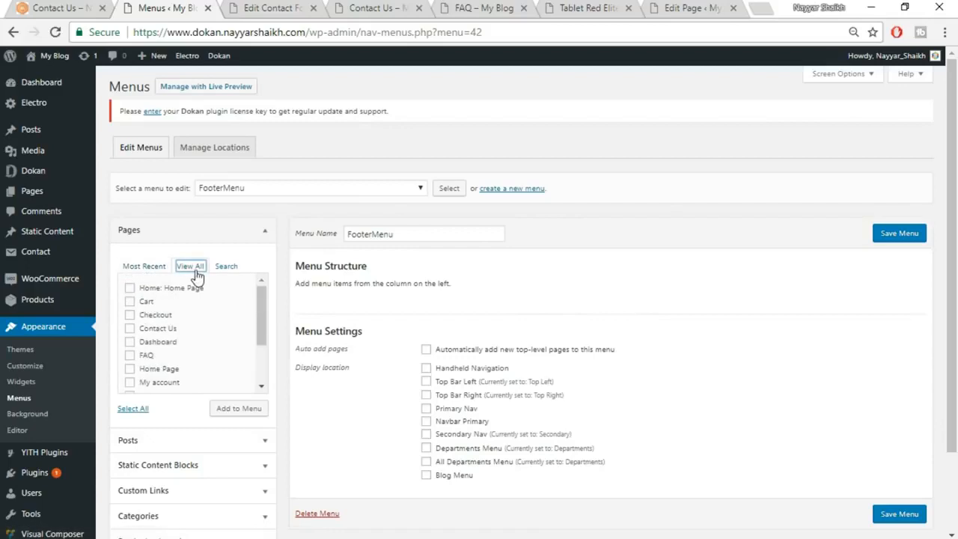
click(164, 331)
click(146, 356)
click(241, 414)
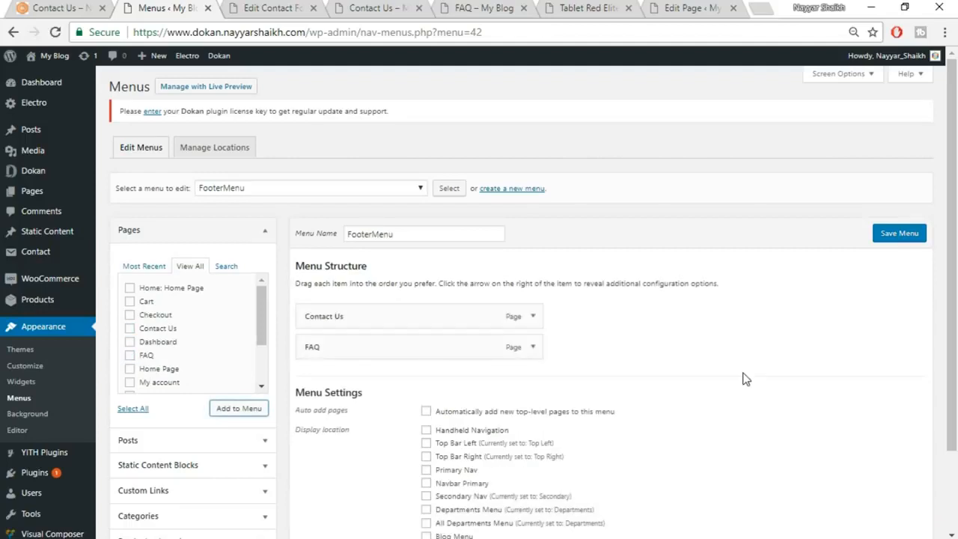
Add a custom link with URL '#' labelled Terms & Conditions to the menu
scroll(744, 379, down, 1)
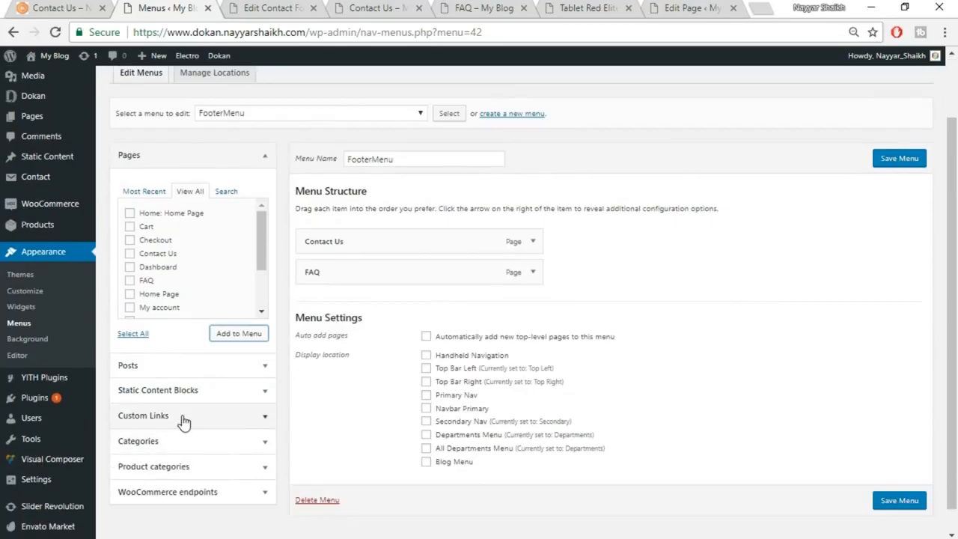
click(184, 418)
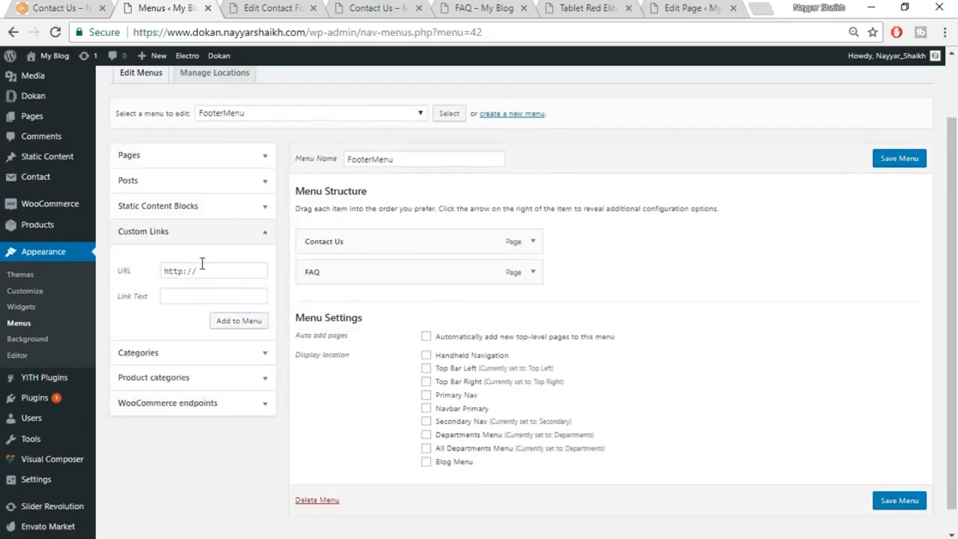
drag(215, 278, 149, 277)
text(#)
key(Tab)
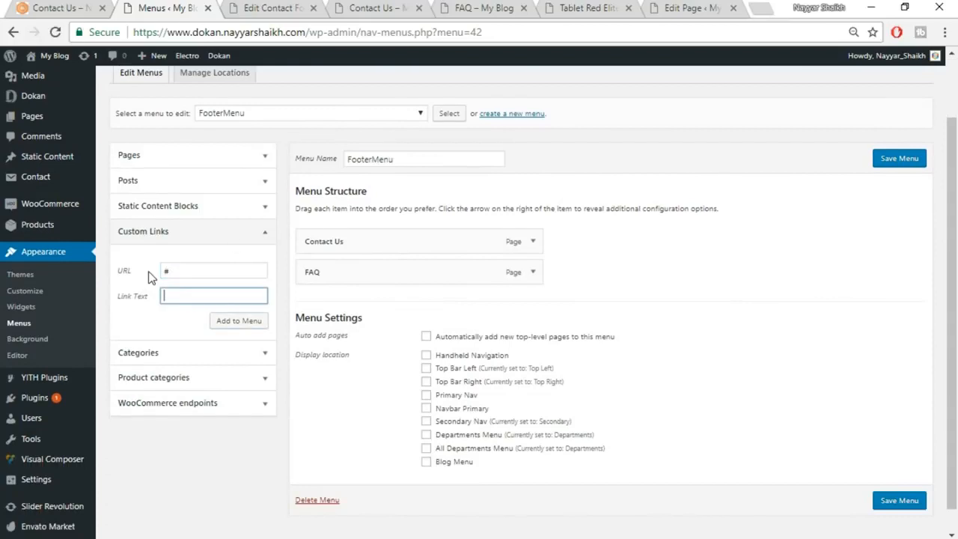
click(83, 6)
drag(808, 354, 714, 351)
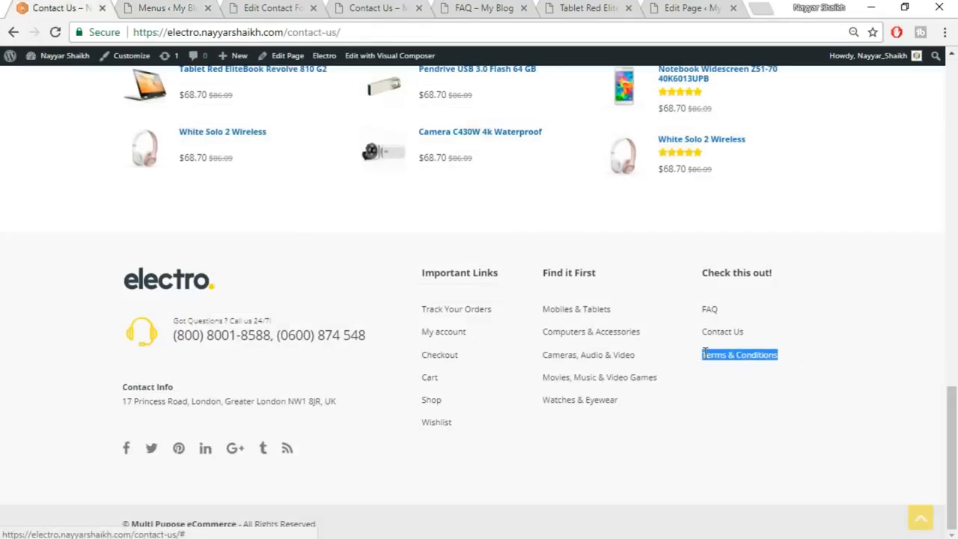
key(ctrl+c)
click(168, 8)
key(ctrl+v)
click(238, 322)
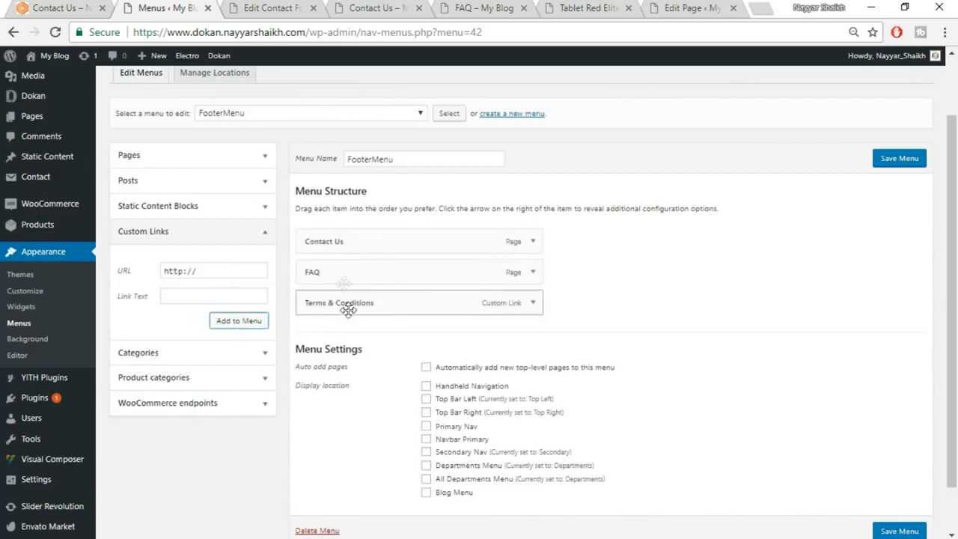
Move FAQ above Contact Us and save FooterMenu
drag(344, 272, 343, 240)
click(899, 532)
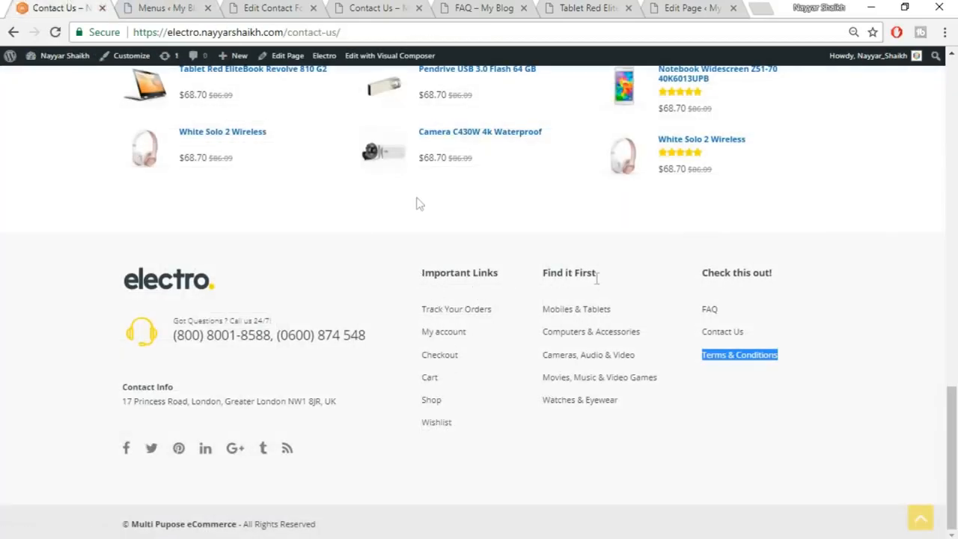
click(159, 6)
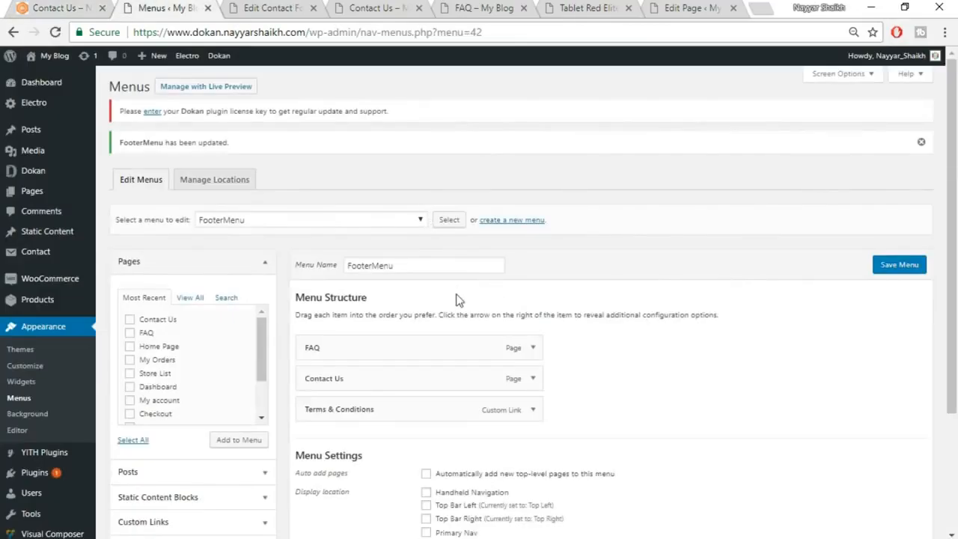
Create a new menu named 'Important Links', copying the name from the live footer heading
click(516, 224)
key(ctrl+shift+Tab)
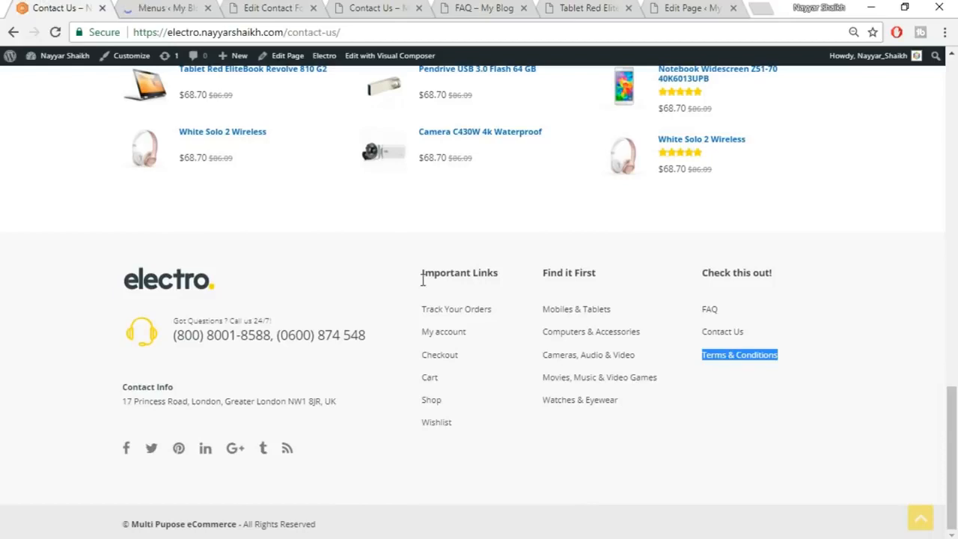
click(423, 280)
drag(511, 273, 451, 271)
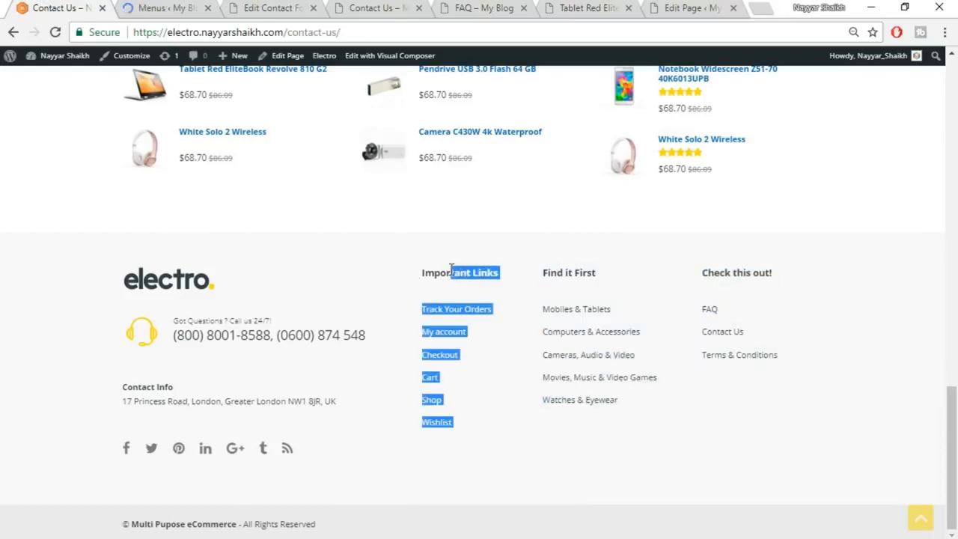
triple_click(454, 275)
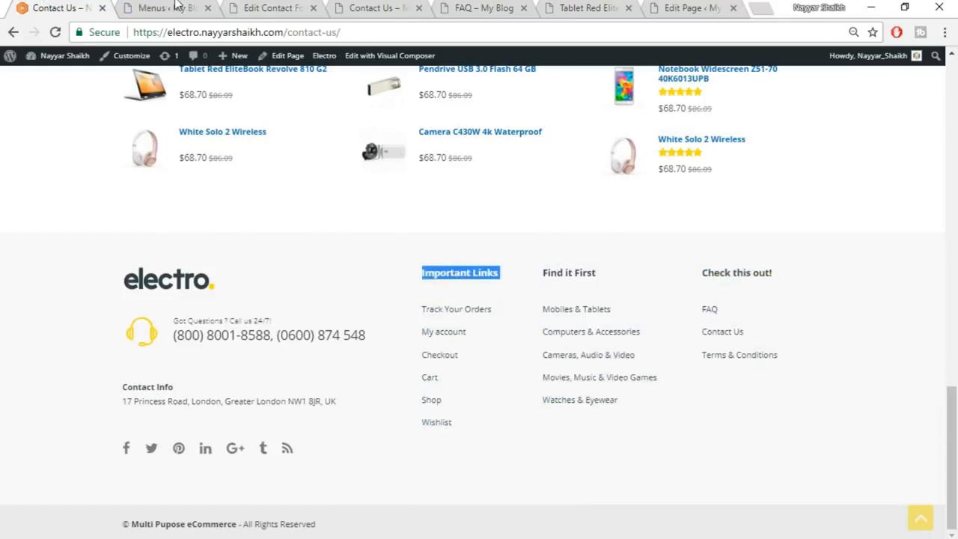
click(178, 7)
click(376, 238)
key(ctrl+v)
click(888, 233)
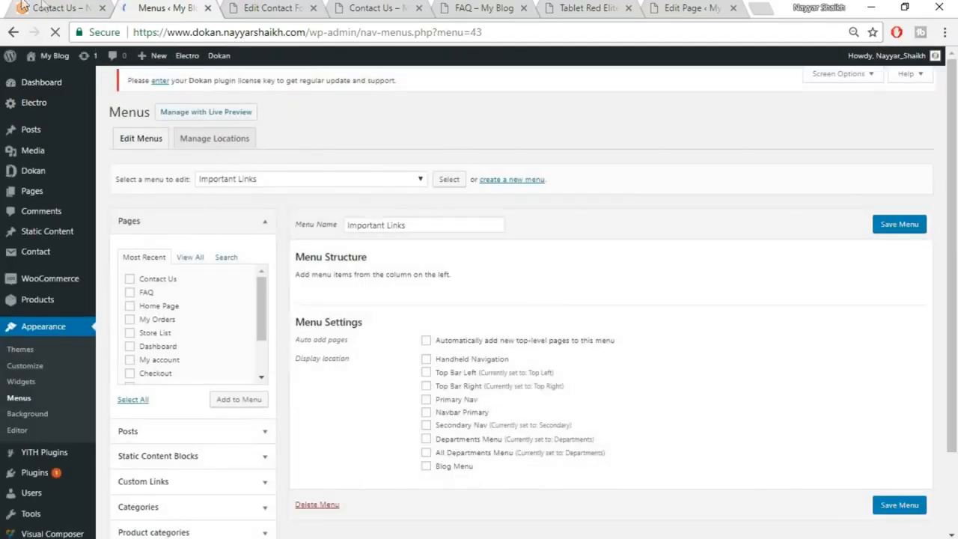
Add the Cart, My account, My Orders and Wishlist pages to the menu and save it
click(10, 5)
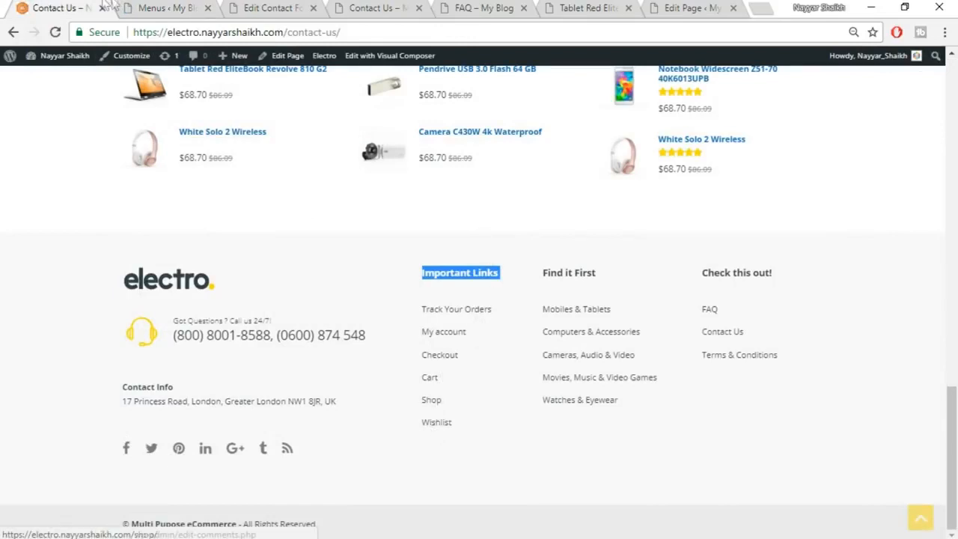
click(168, 8)
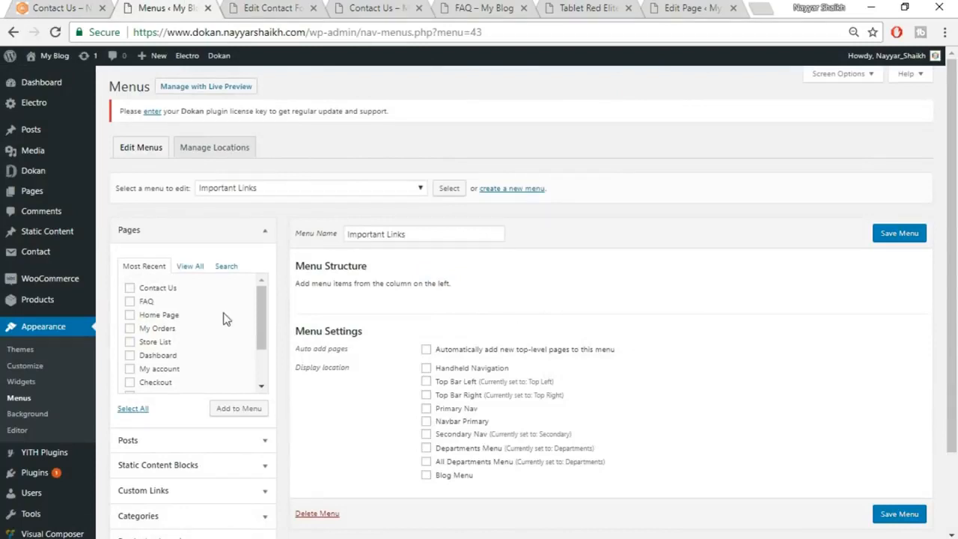
click(191, 270)
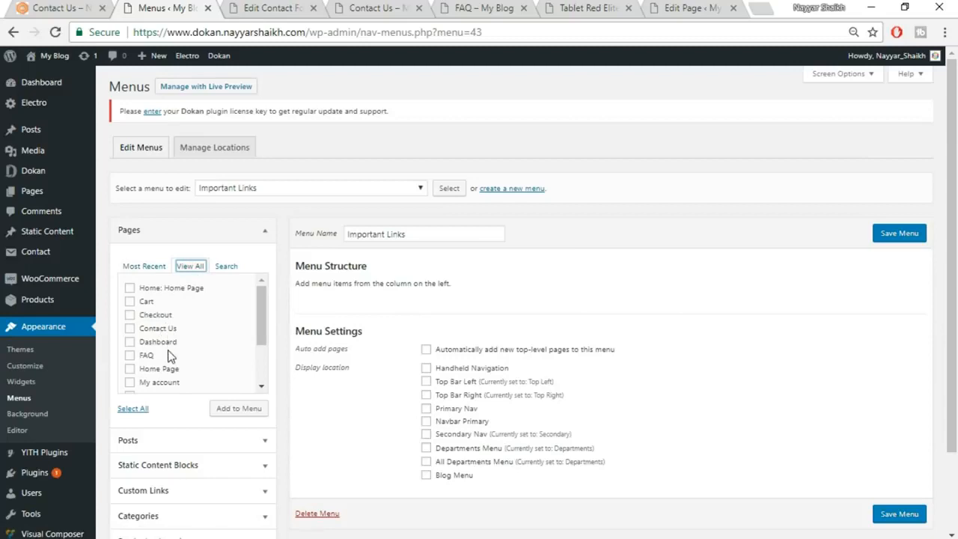
click(168, 382)
click(150, 302)
scroll(191, 329, down, 2)
click(153, 382)
click(158, 327)
click(239, 411)
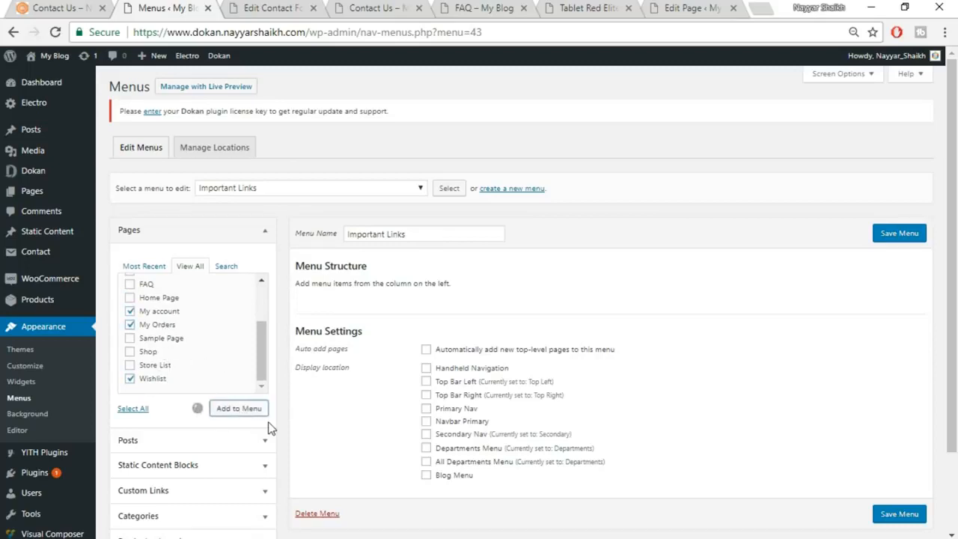
click(896, 236)
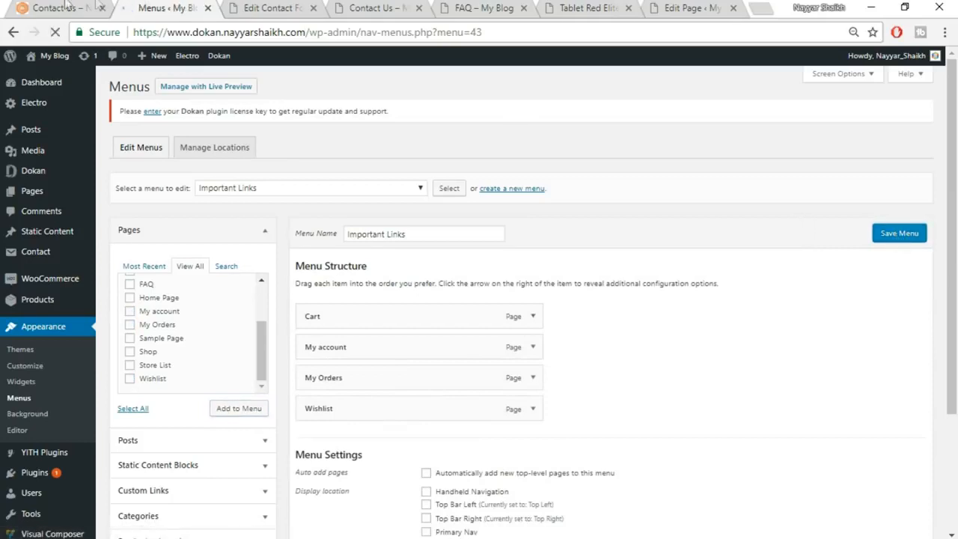
Select the 'Find it First' heading text in the live site footer
click(66, 6)
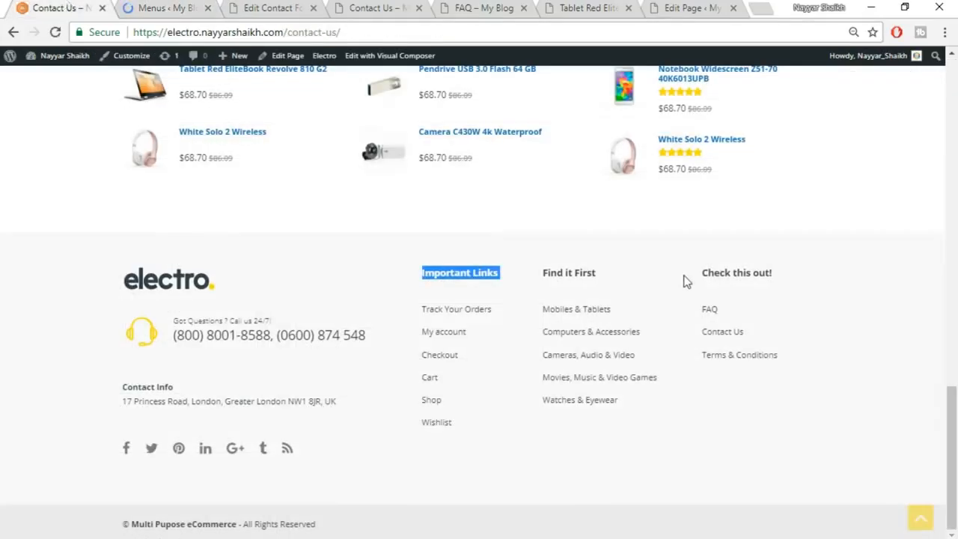
triple_click(580, 275)
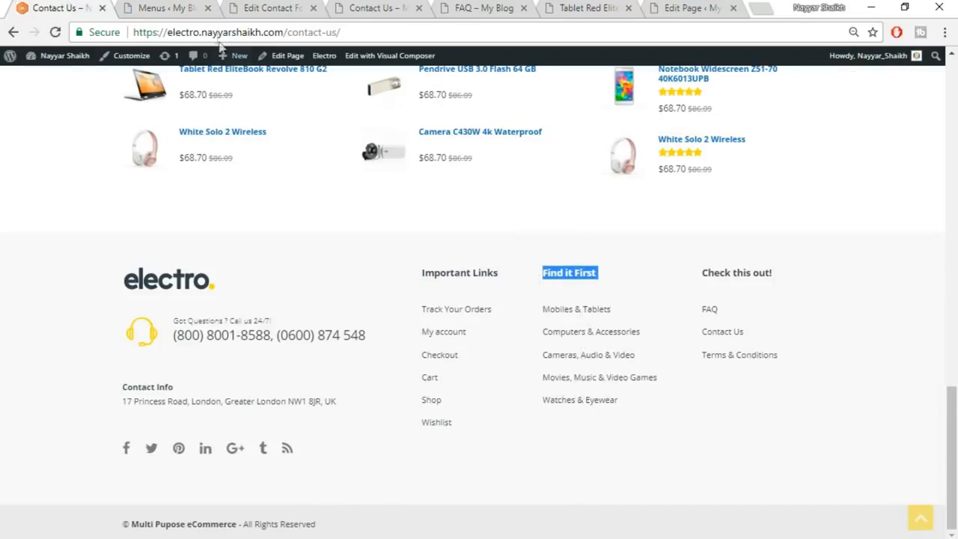
click(200, 12)
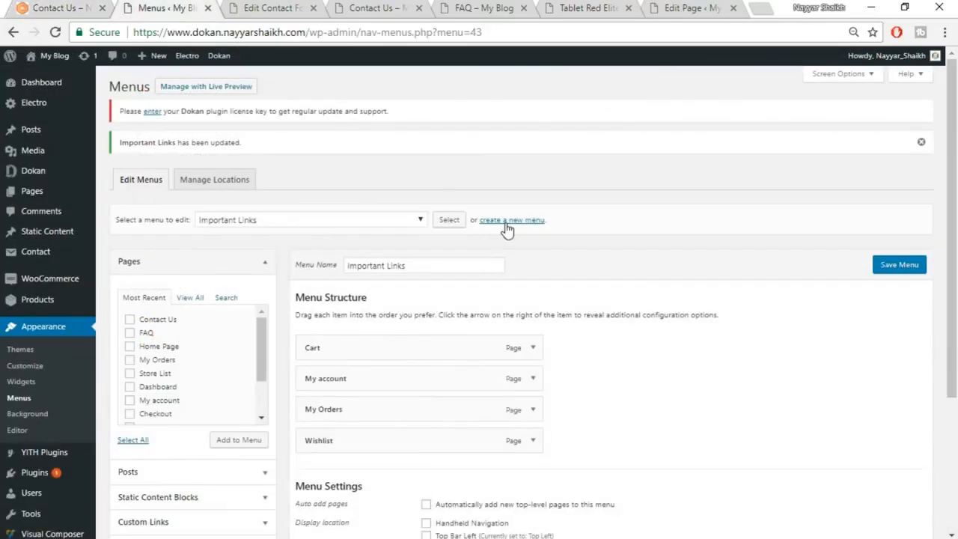
Create a new menu named 'Find it First'
click(505, 224)
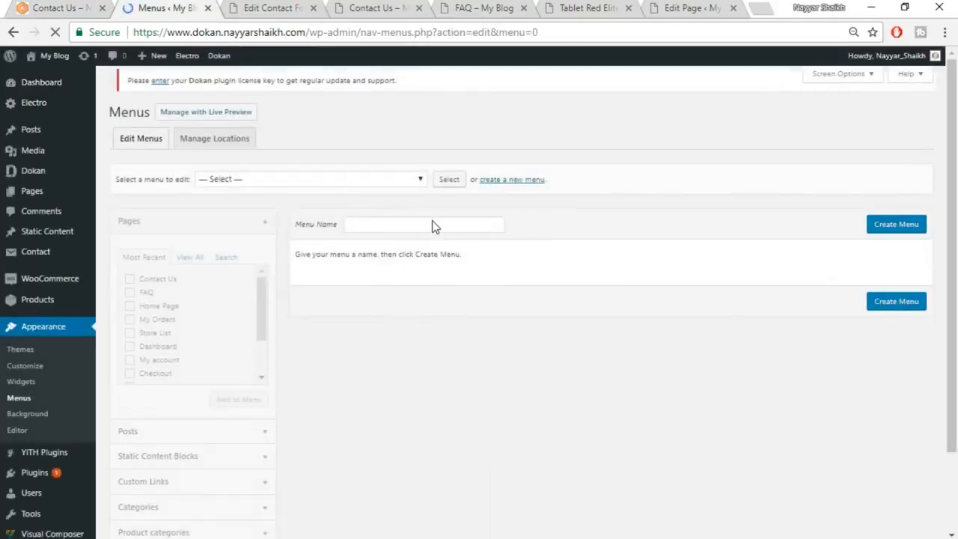
click(434, 233)
text(Find it First)
click(888, 243)
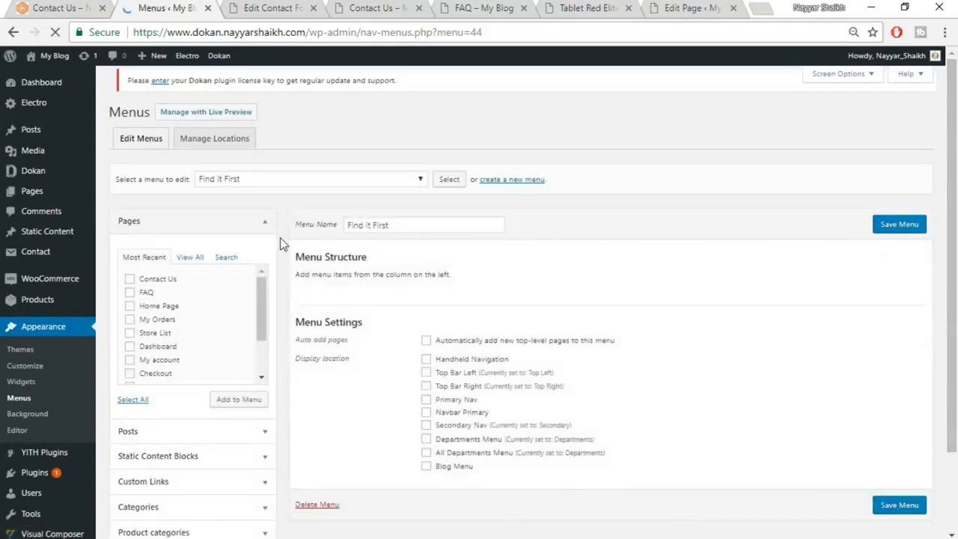
Add product categories Mobiles & Tablets through Laptops to the menu and save it
click(268, 224)
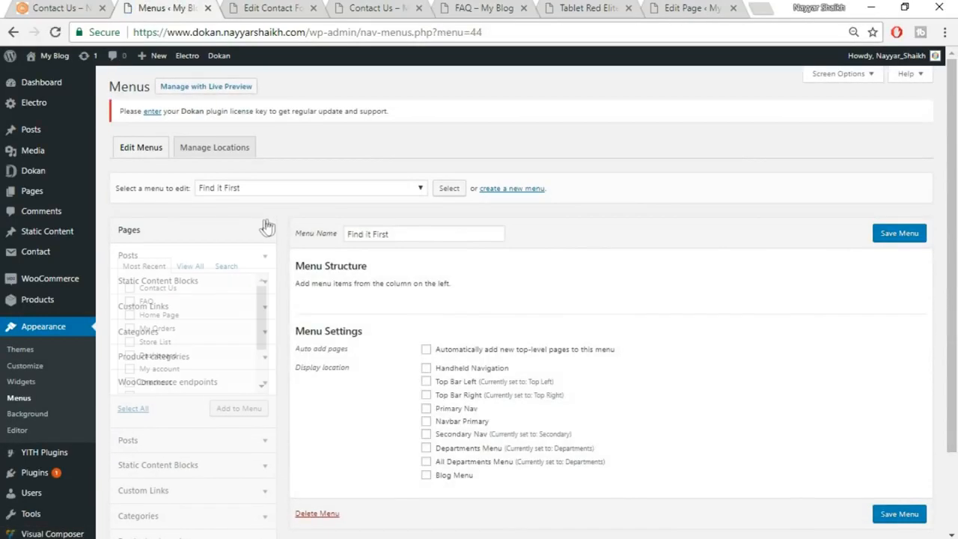
click(189, 339)
click(189, 338)
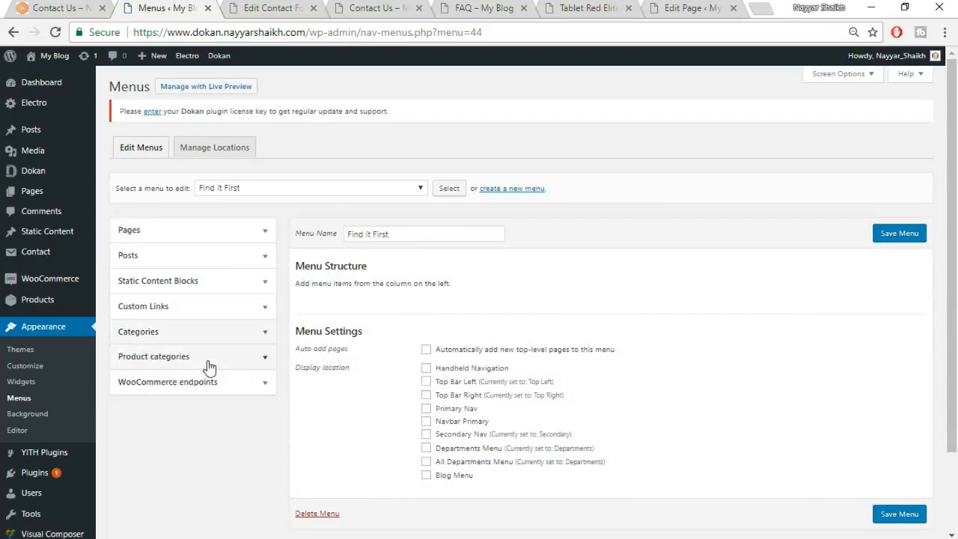
click(209, 364)
click(129, 414)
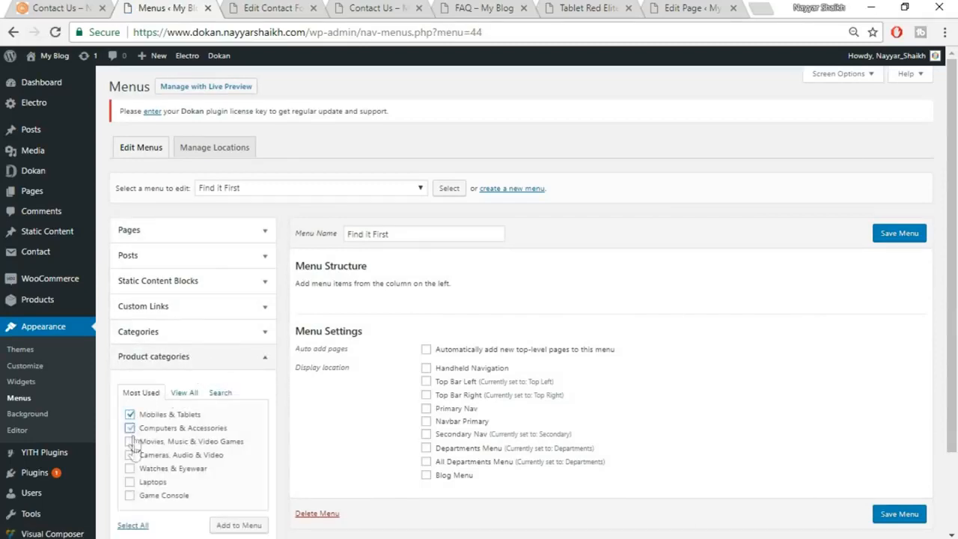
click(129, 441)
click(129, 455)
click(129, 468)
click(130, 481)
click(233, 524)
click(238, 525)
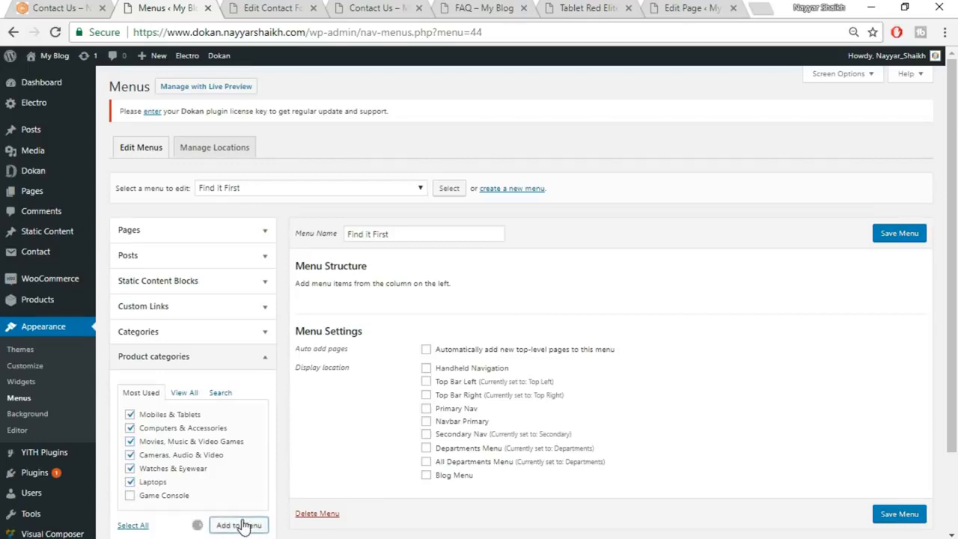
scroll(651, 292, down, 3)
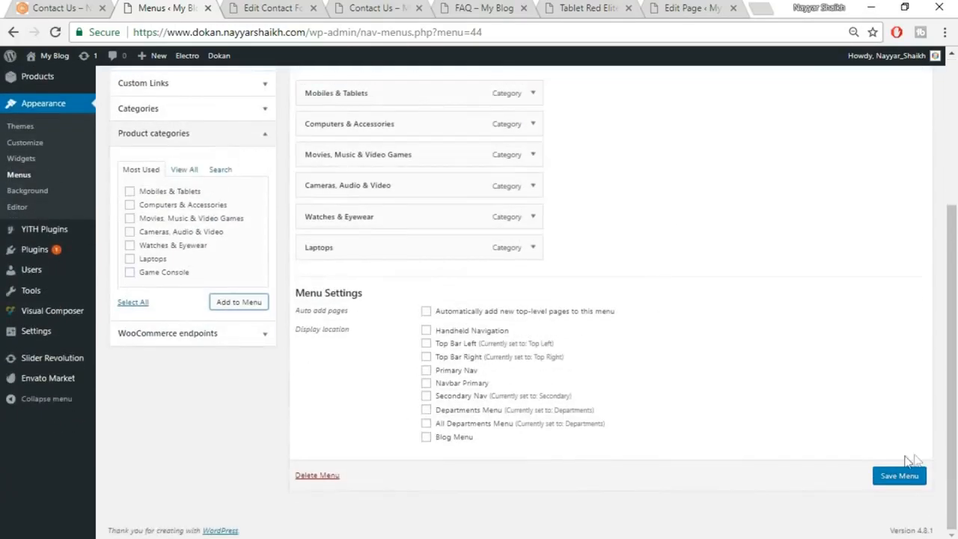
click(907, 487)
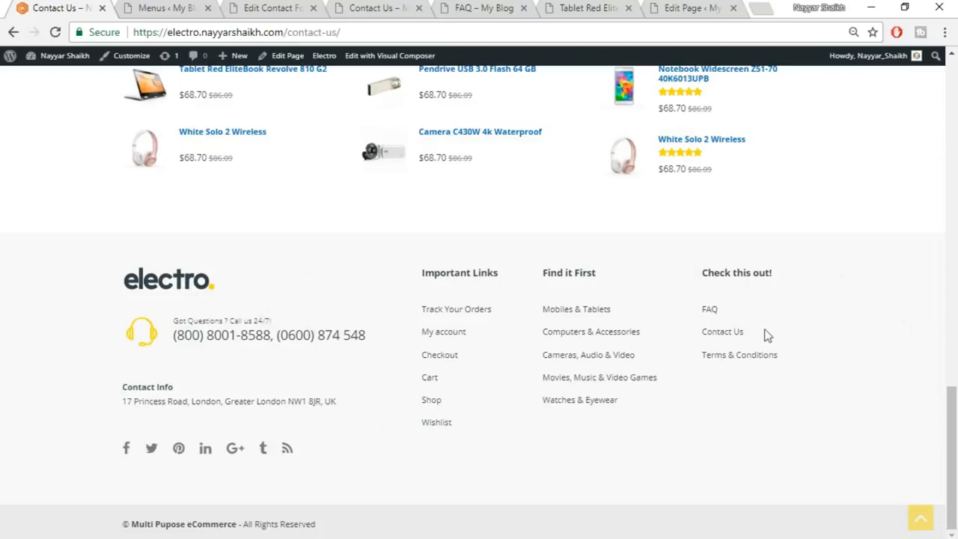
click(161, 8)
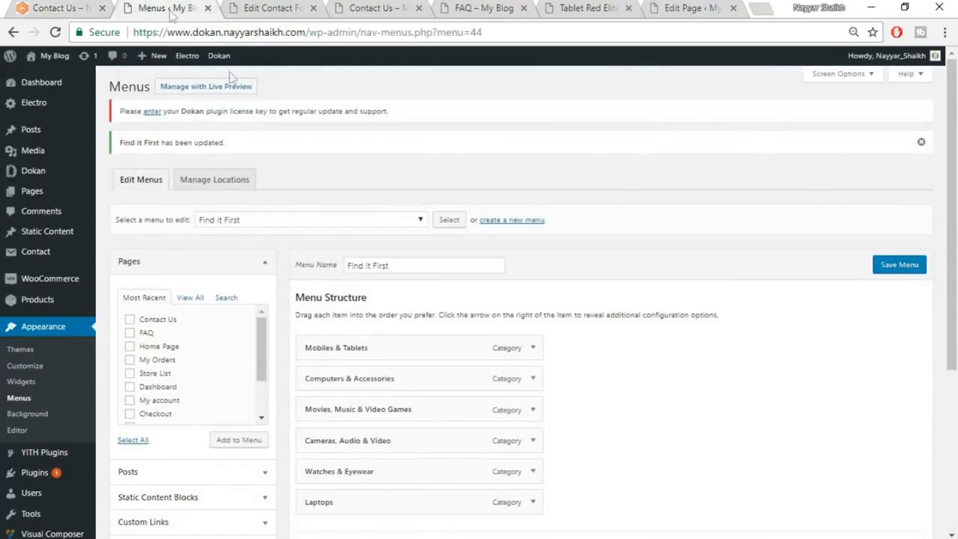
Open the Electro theme's Social Media settings
mouse_move(187, 60)
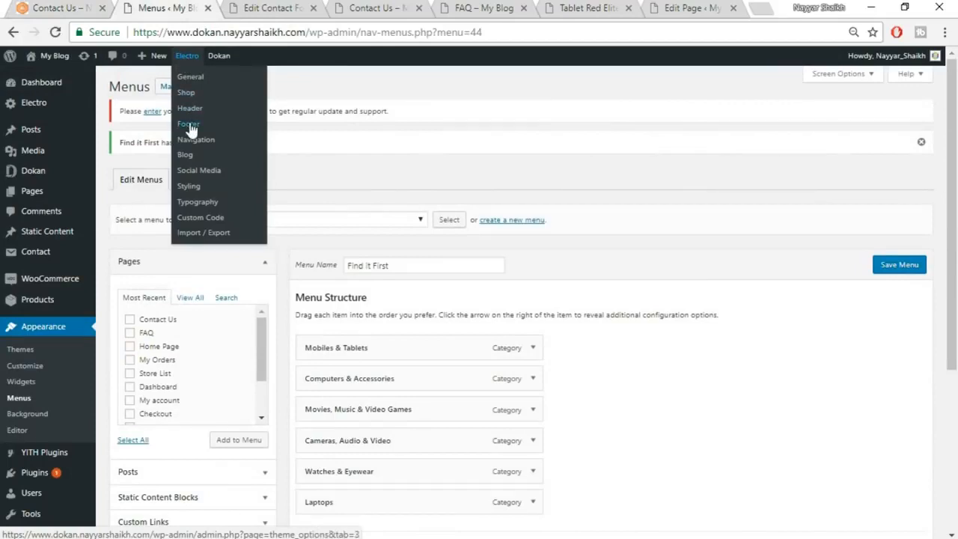
click(199, 171)
click(39, 8)
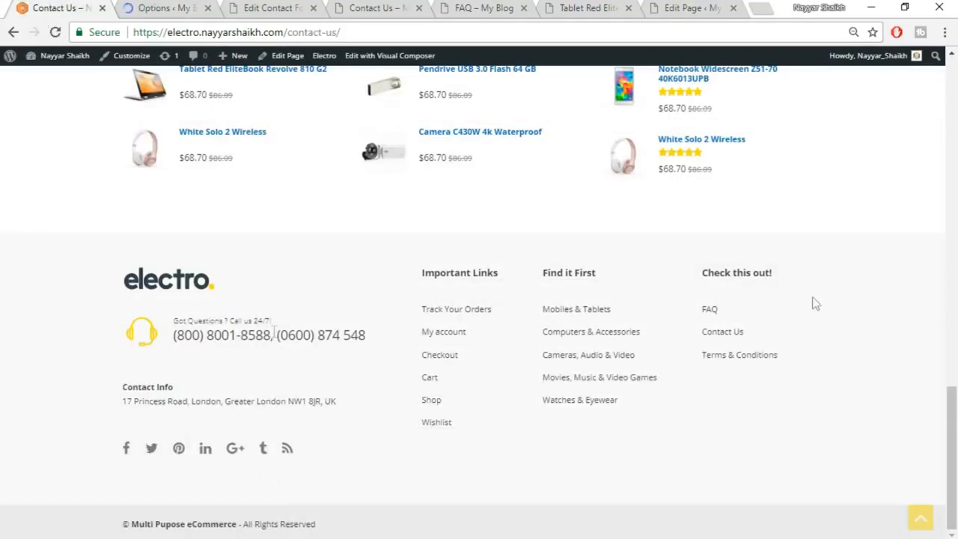
click(163, 9)
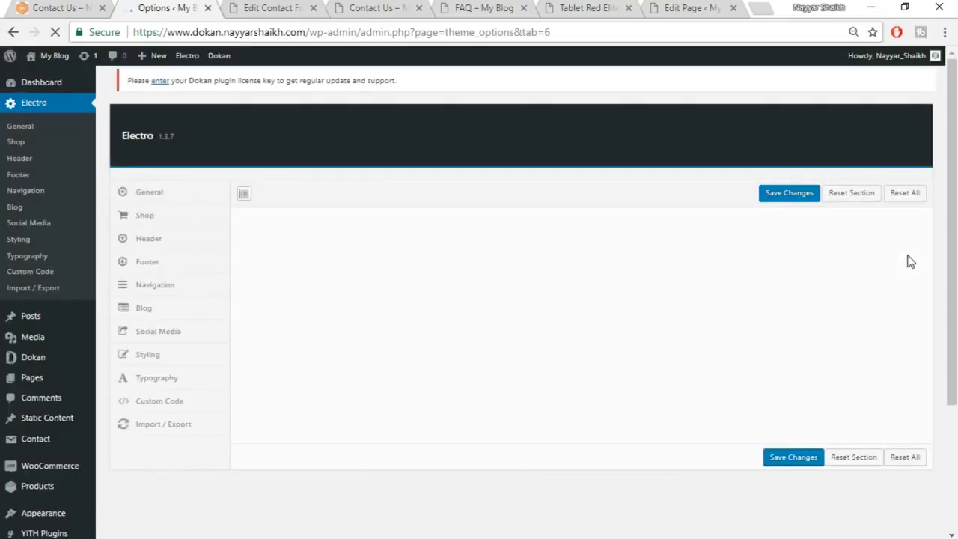
Put a # placeholder in the Facebook, Twitter, Google+ and Pinterest link fields
click(568, 283)
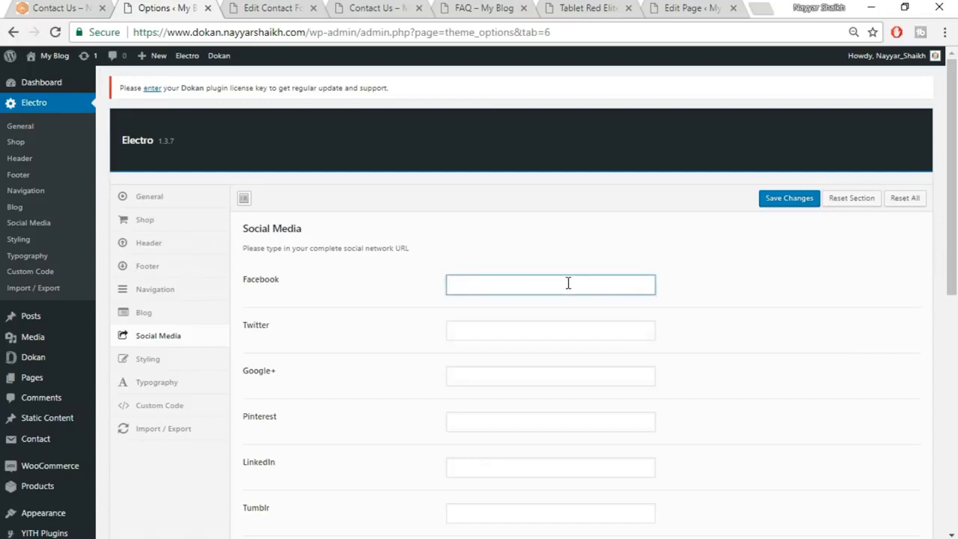
click(547, 335)
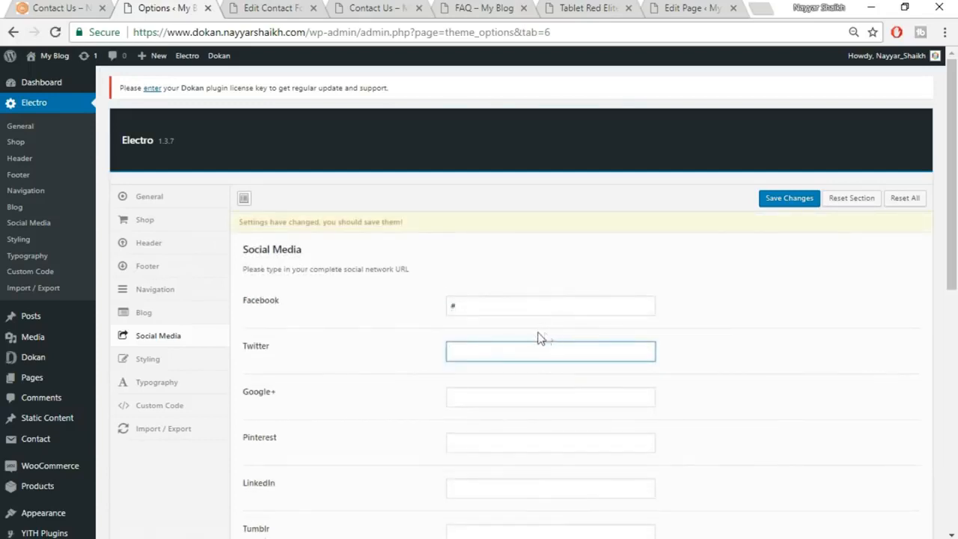
drag(509, 308, 438, 315)
key(ctrl+c)
click(504, 346)
key(ctrl+v)
scroll(567, 364, down, 2)
click(501, 248)
key(ctrl+v)
click(494, 292)
key(ctrl+v)
Give LinkedIn, Tumblr, YouTube and Instagram # links, save, and show the Footer options
click(493, 339)
click(488, 388)
key(ctrl+v)
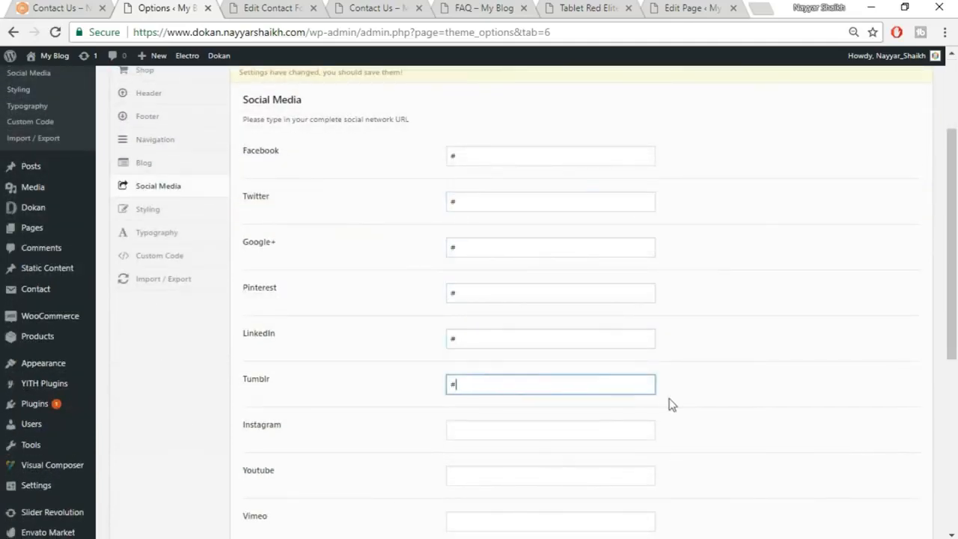
scroll(668, 402, down, 2)
click(501, 302)
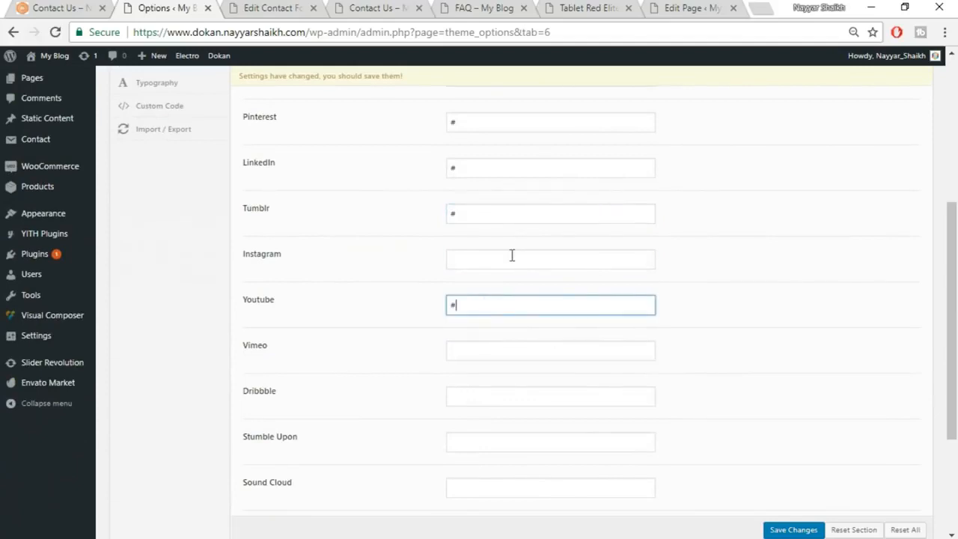
click(505, 259)
key(ctrl+v)
scroll(704, 390, down, 1)
scroll(715, 402, down, 2)
click(787, 503)
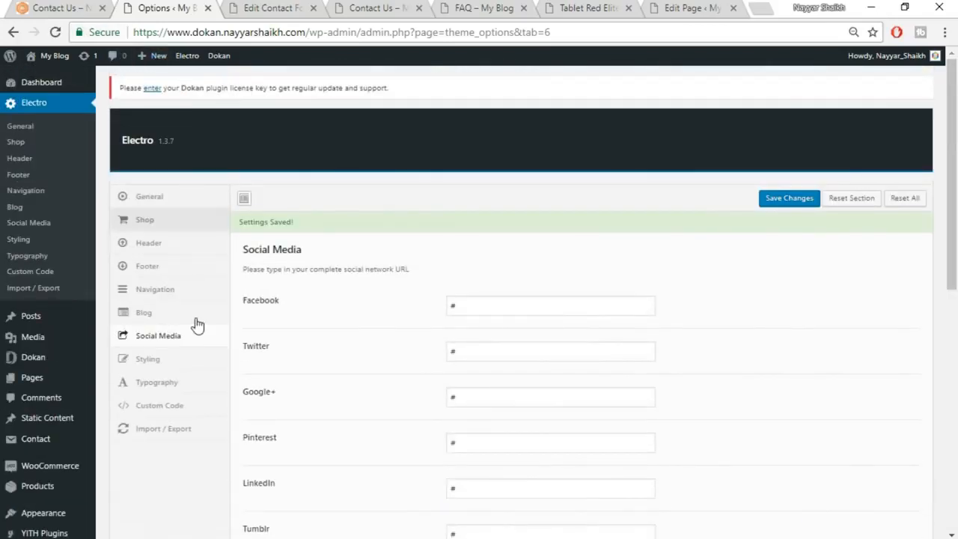
click(162, 275)
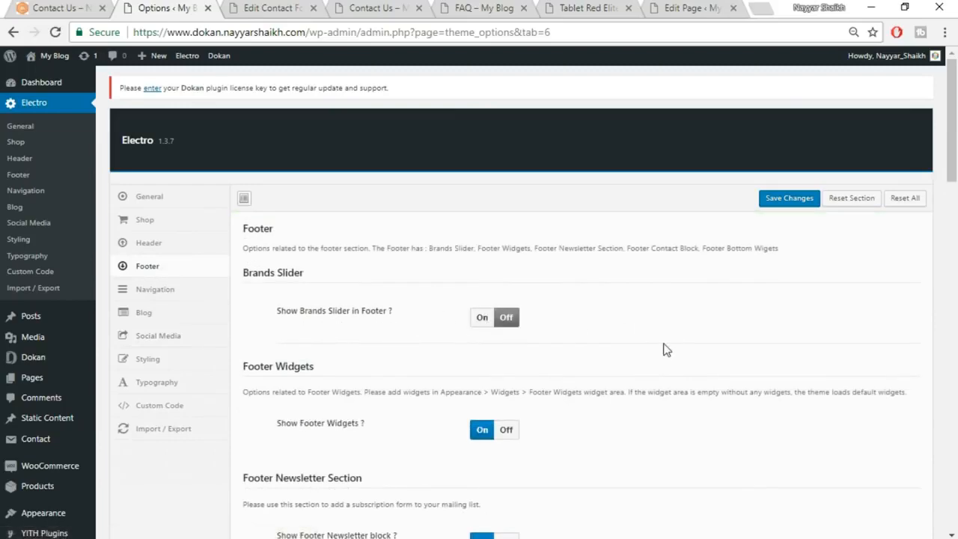
Set Show Footer Newsletter block to Off
scroll(569, 359, down, 1)
scroll(649, 368, down, 2)
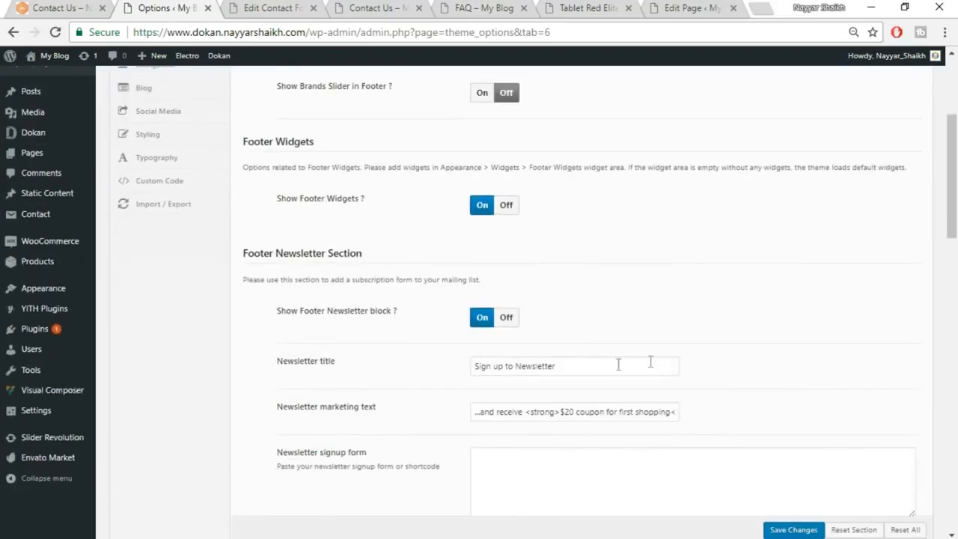
click(503, 329)
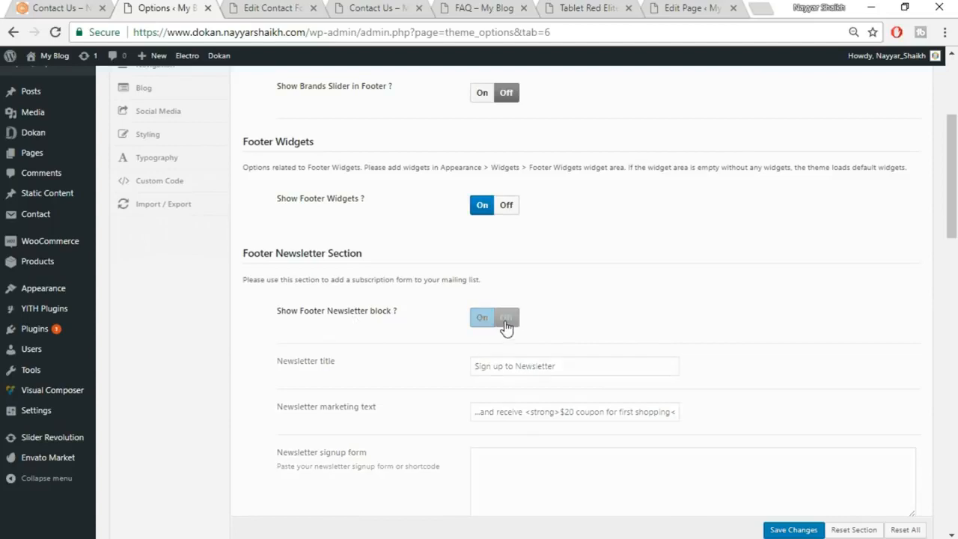
scroll(753, 336, down, 3)
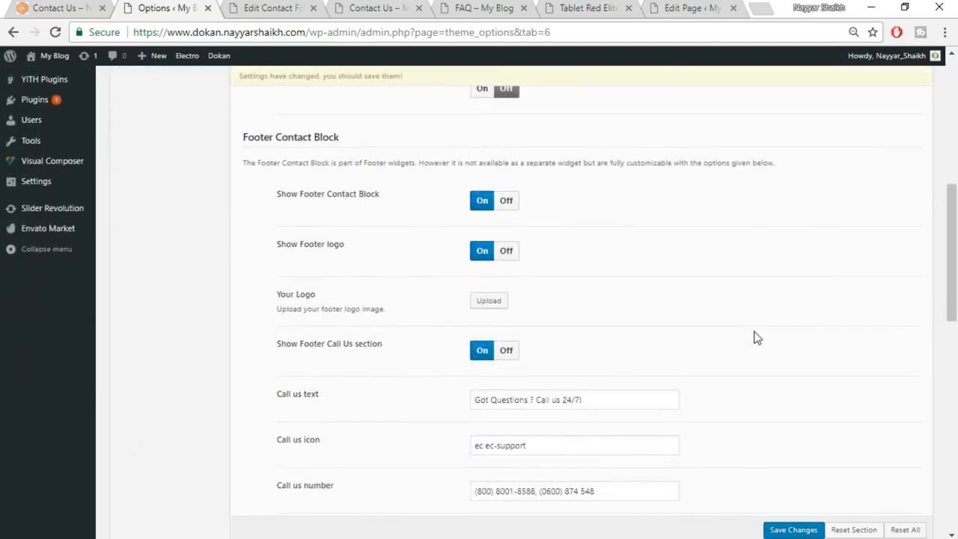
scroll(753, 336, down, 2)
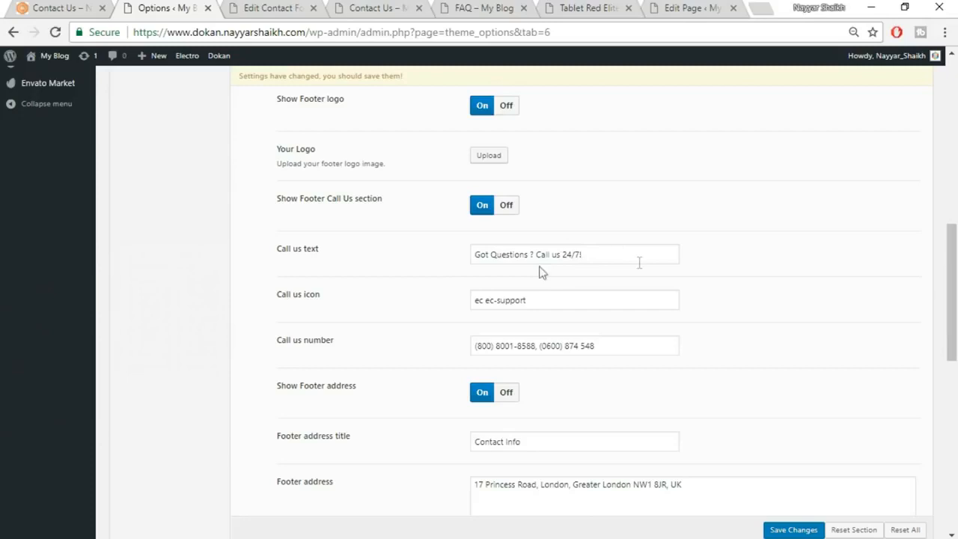
Compare the call-us text setting with the live footer's 'Got Questions ? Call us 24/7!' line
click(85, 6)
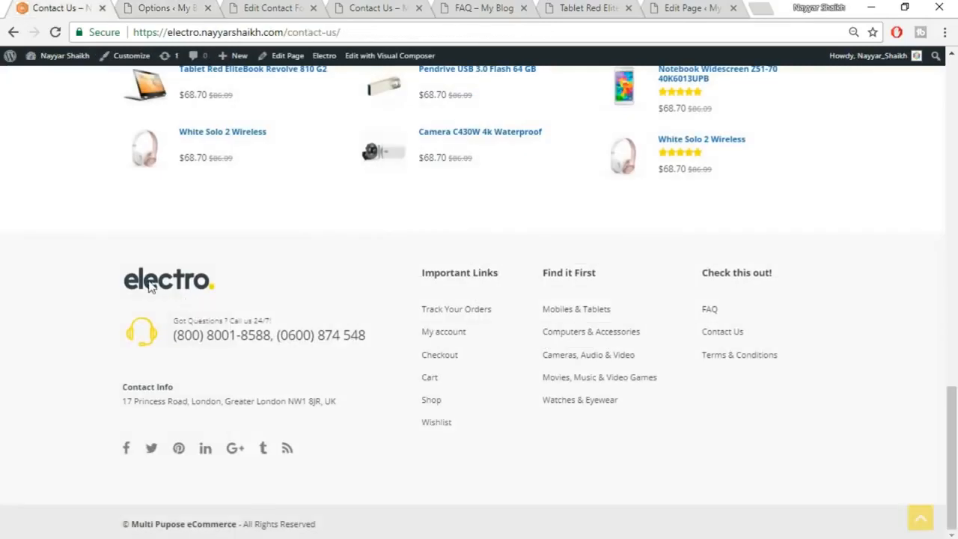
click(193, 8)
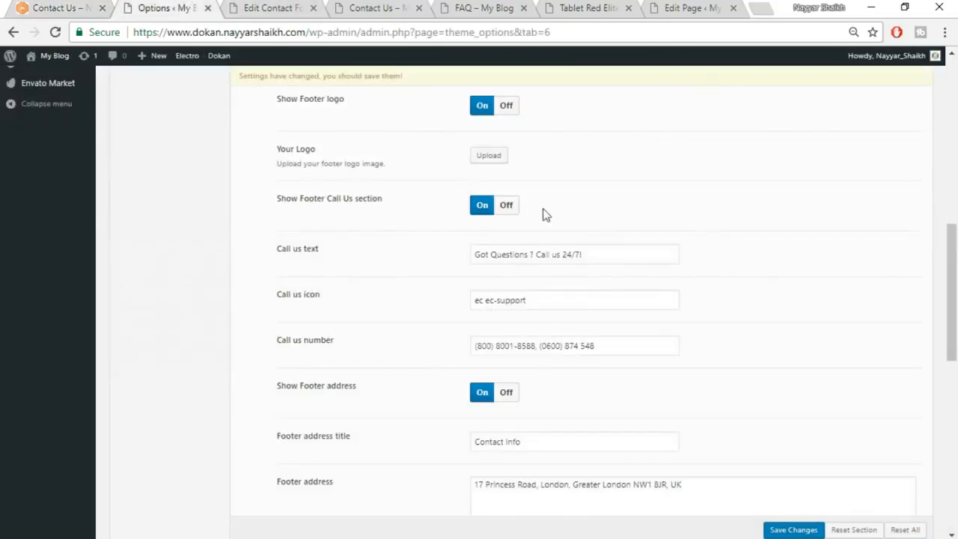
scroll(599, 277, up, 1)
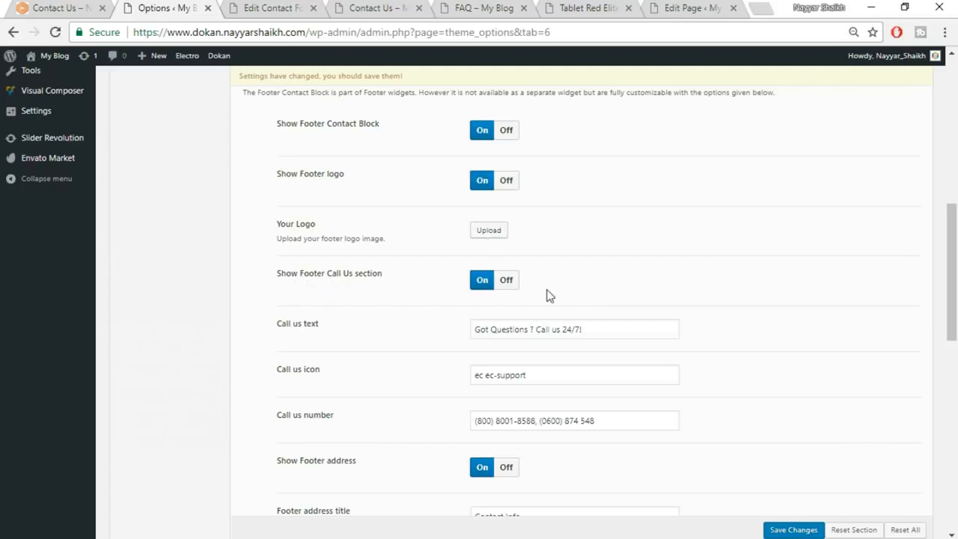
click(41, 6)
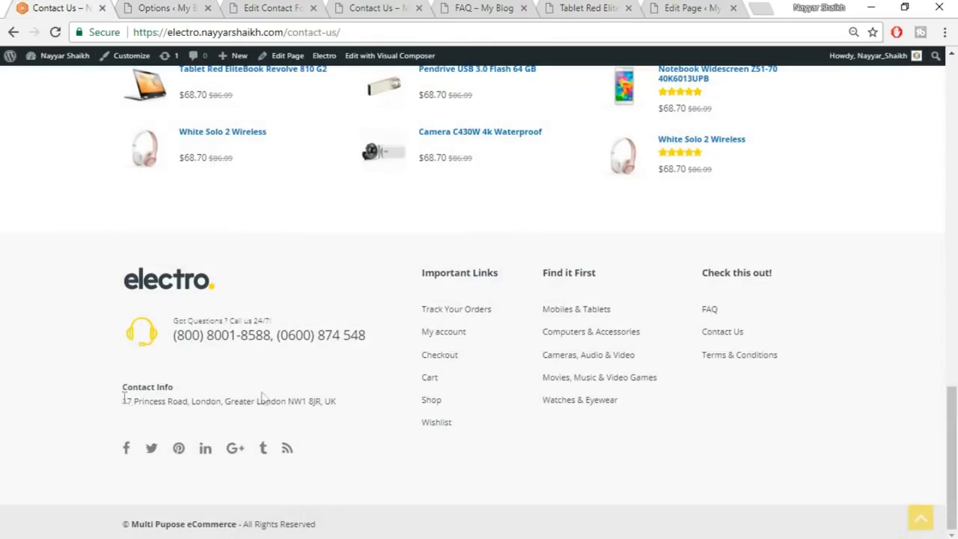
click(180, 7)
scroll(556, 333, down, 1)
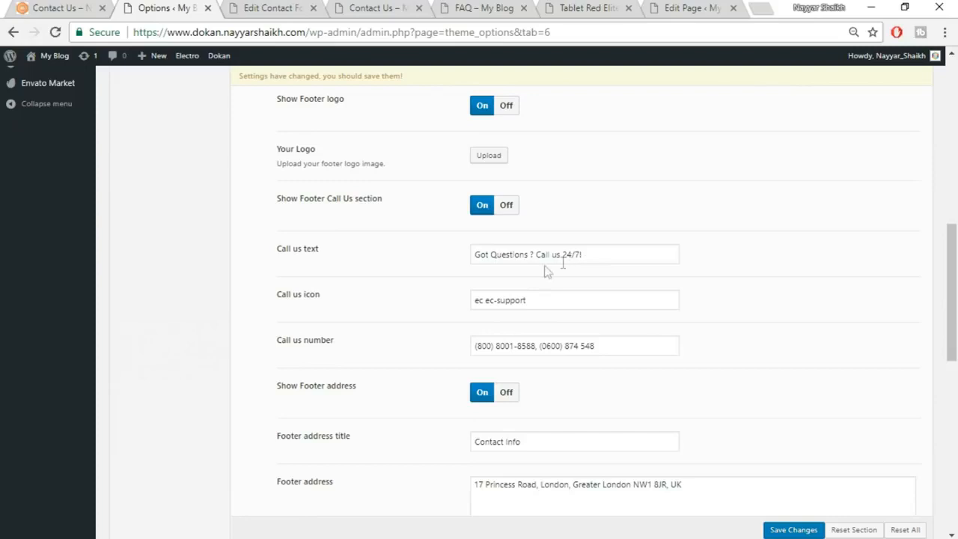
click(82, 8)
triple_click(278, 322)
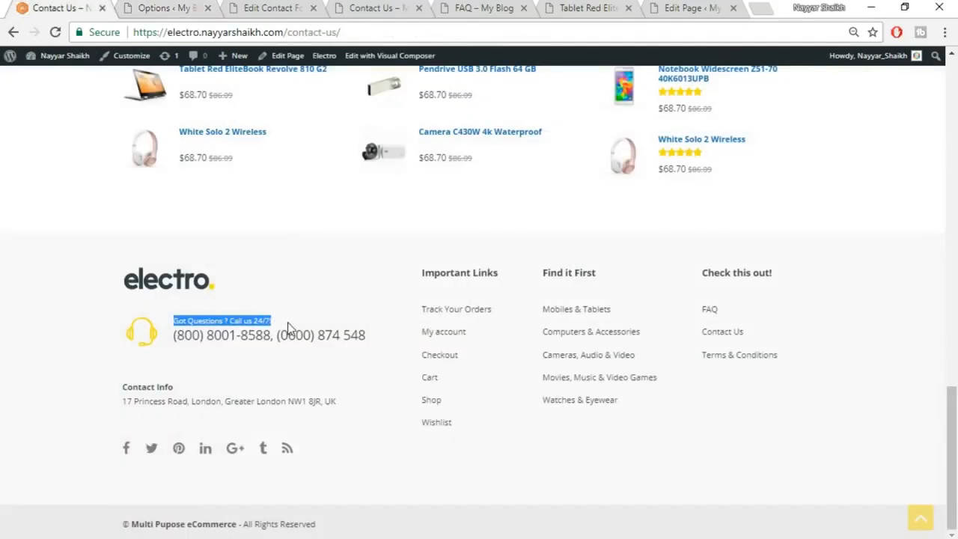
click(288, 328)
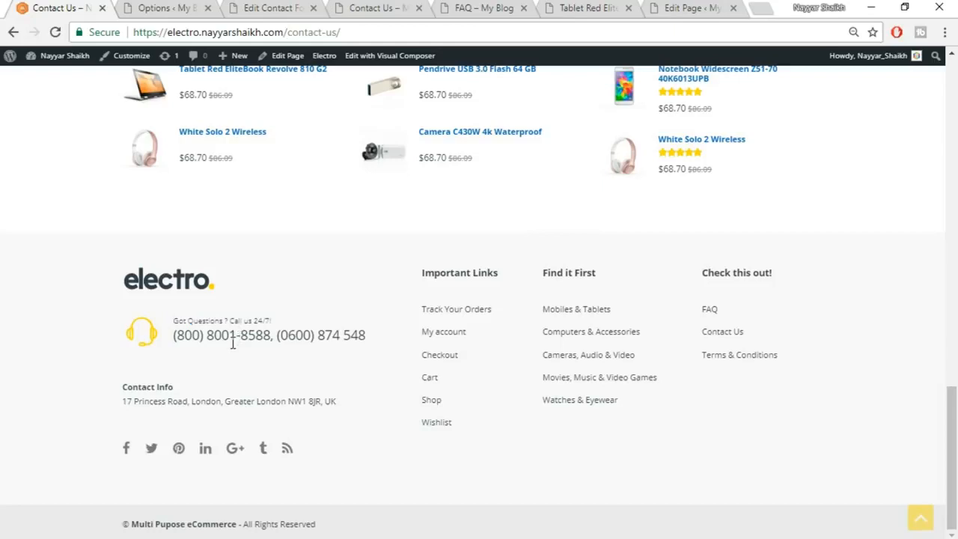
click(149, 6)
Check the call-us phone number and footer address against the live footer
drag(610, 349, 479, 349)
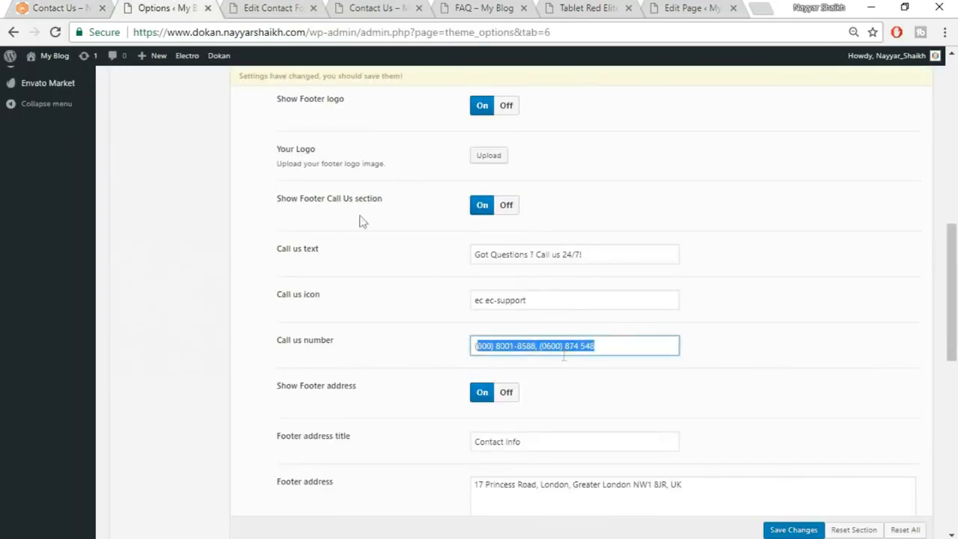
click(86, 8)
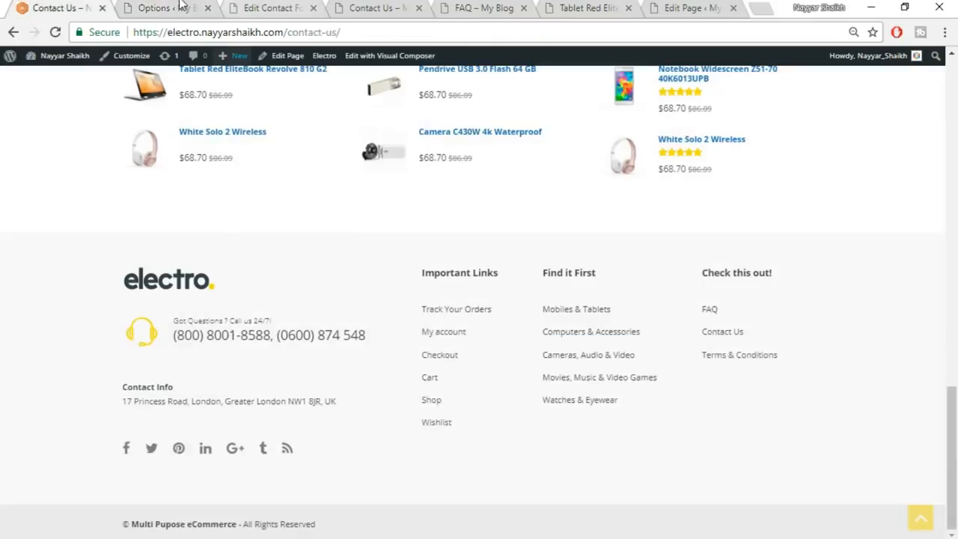
click(217, 9)
scroll(485, 334, down, 2)
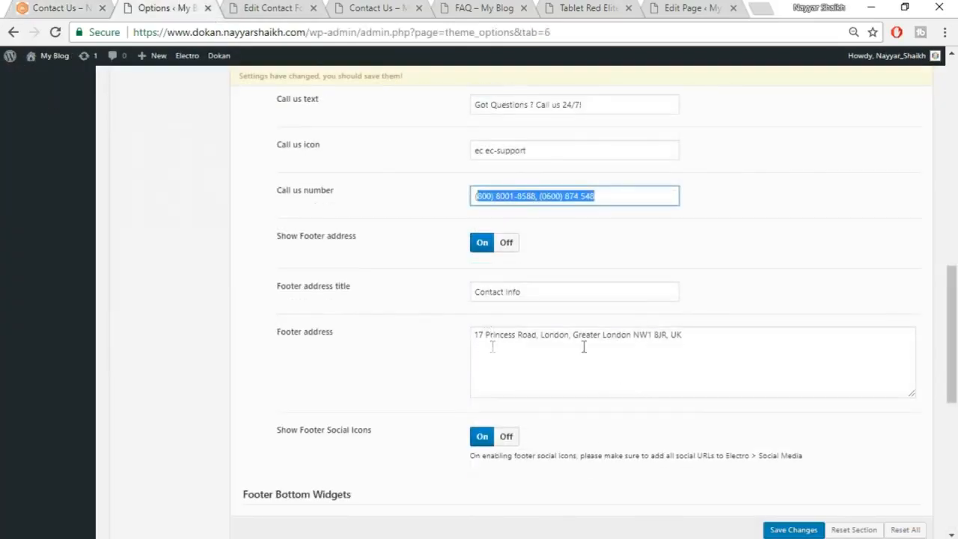
click(95, 9)
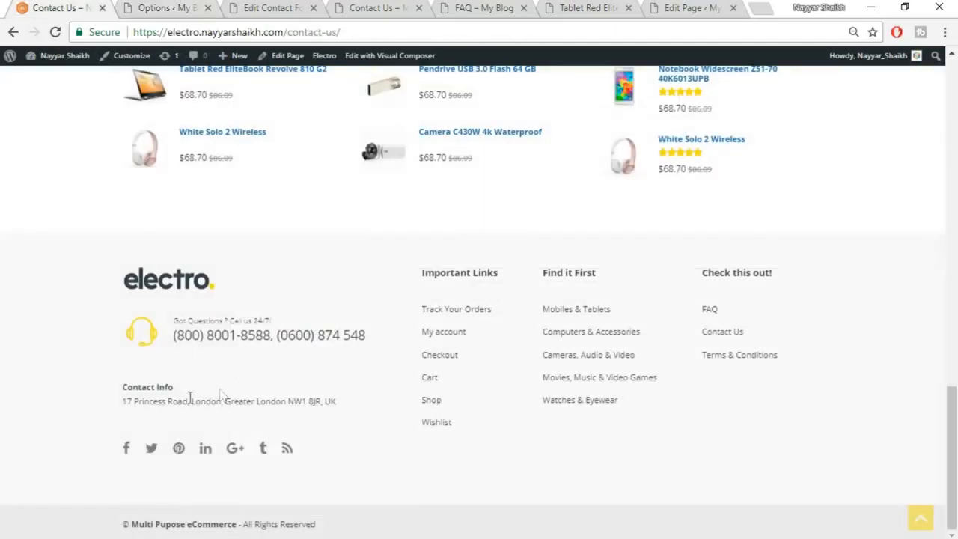
click(172, 7)
scroll(641, 334, down, 6)
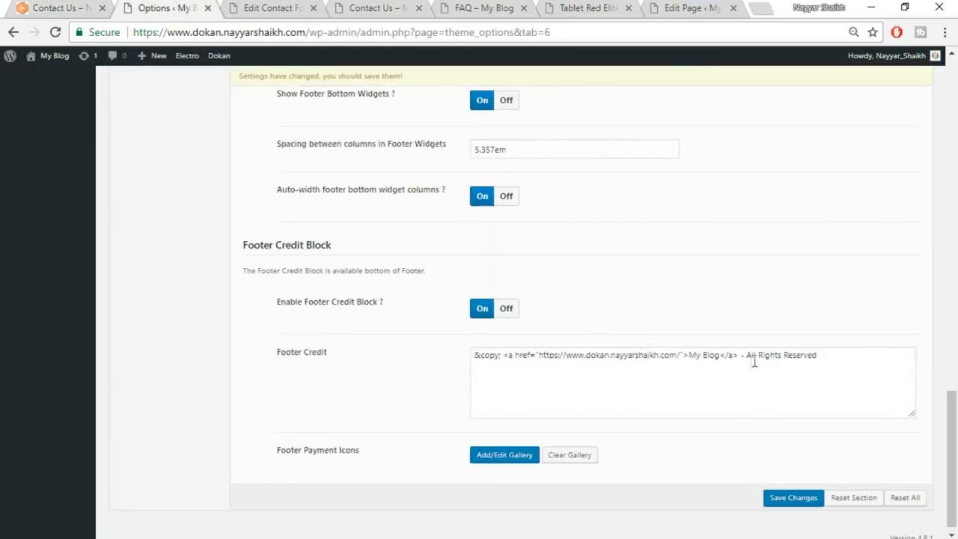
Save the footer settings and review the reference store's footer copyright text
scroll(623, 354, down, 1)
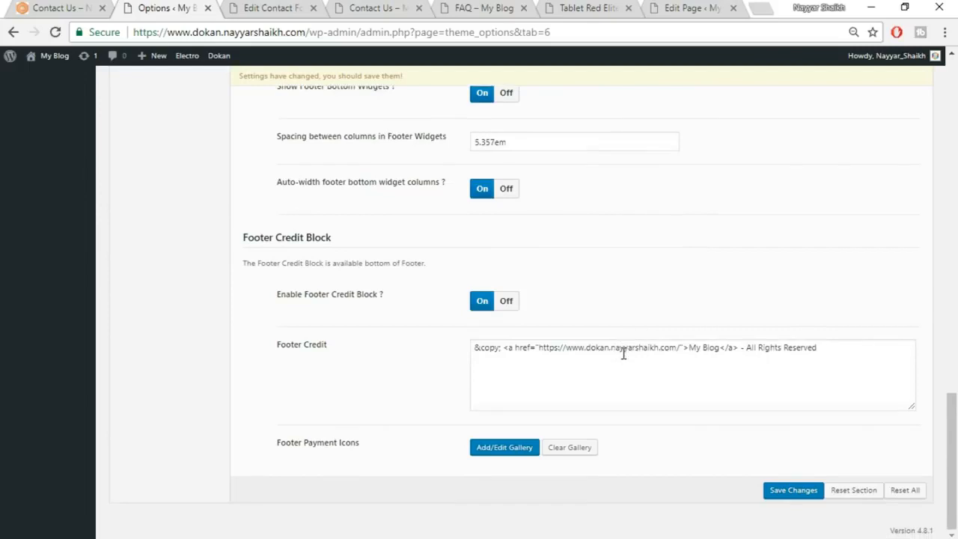
click(792, 491)
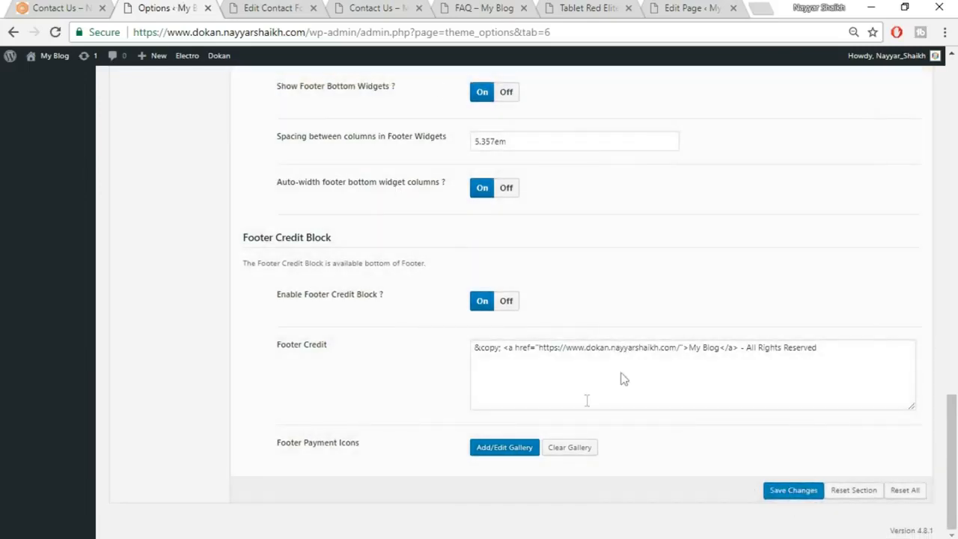
click(79, 7)
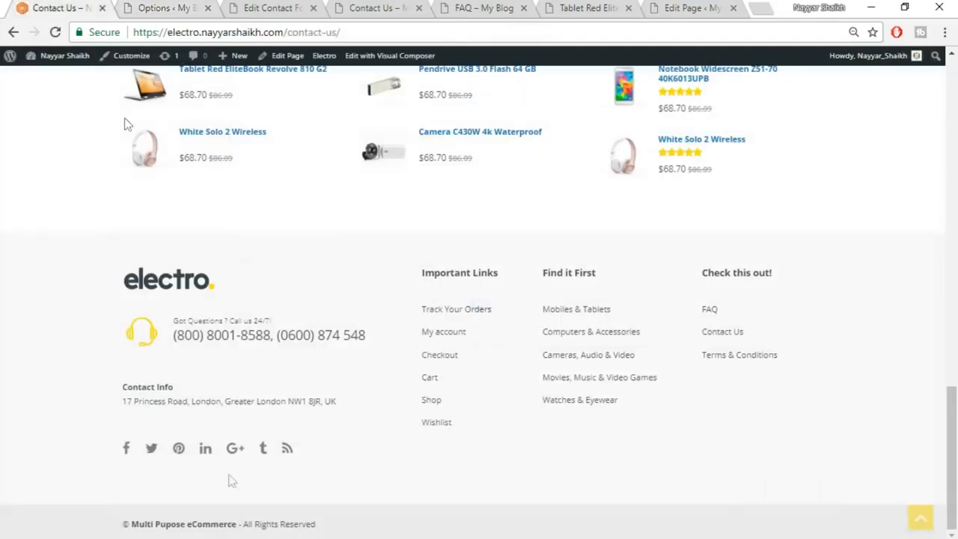
drag(118, 524, 384, 530)
click(359, 528)
click(187, 7)
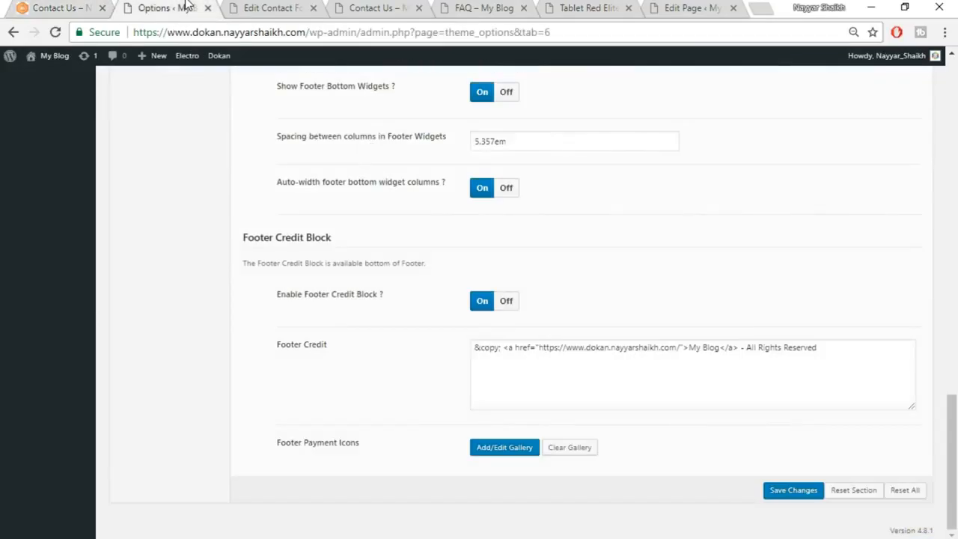
Replace 'My Blog' in the footer credit with the site owner's name and save
double_click(692, 349)
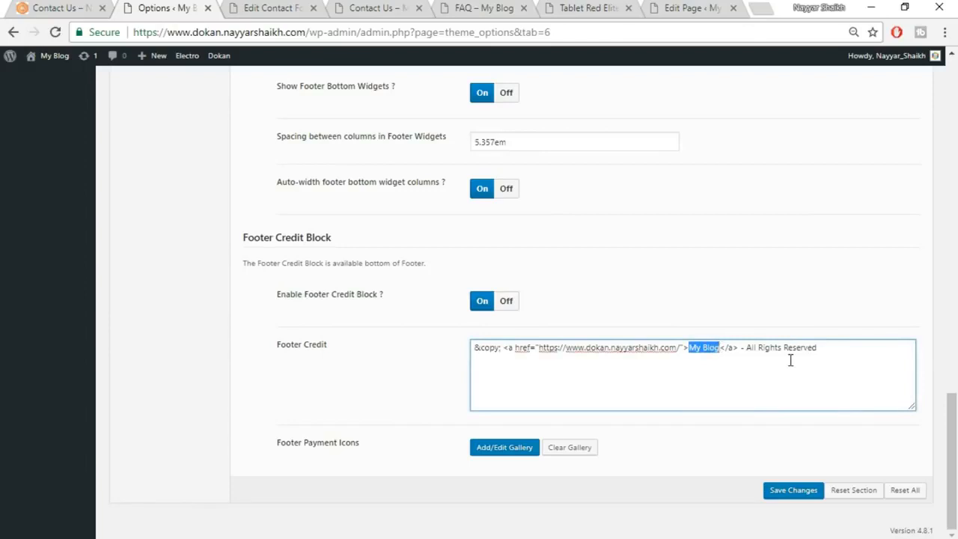
text(Nayyar Shaik)
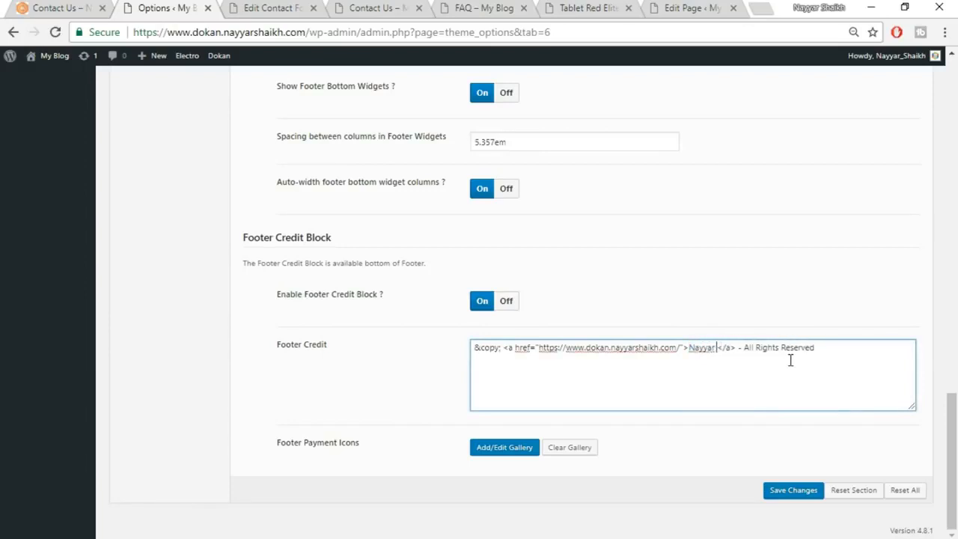
text(h)
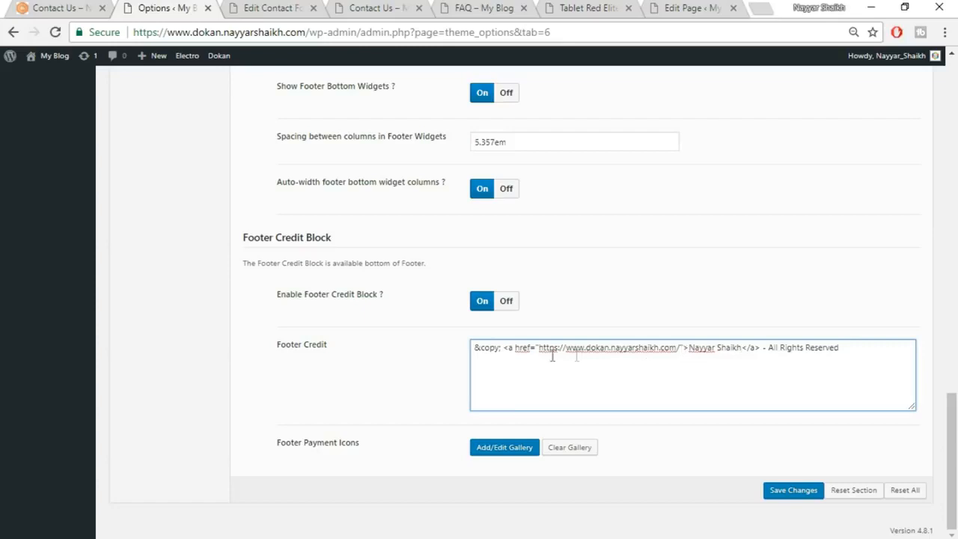
click(788, 492)
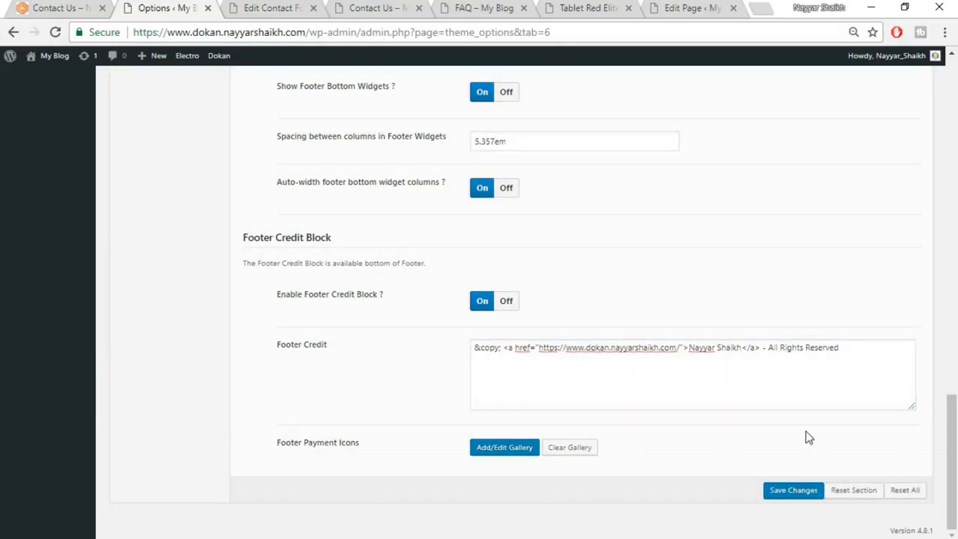
scroll(808, 434, up, 18)
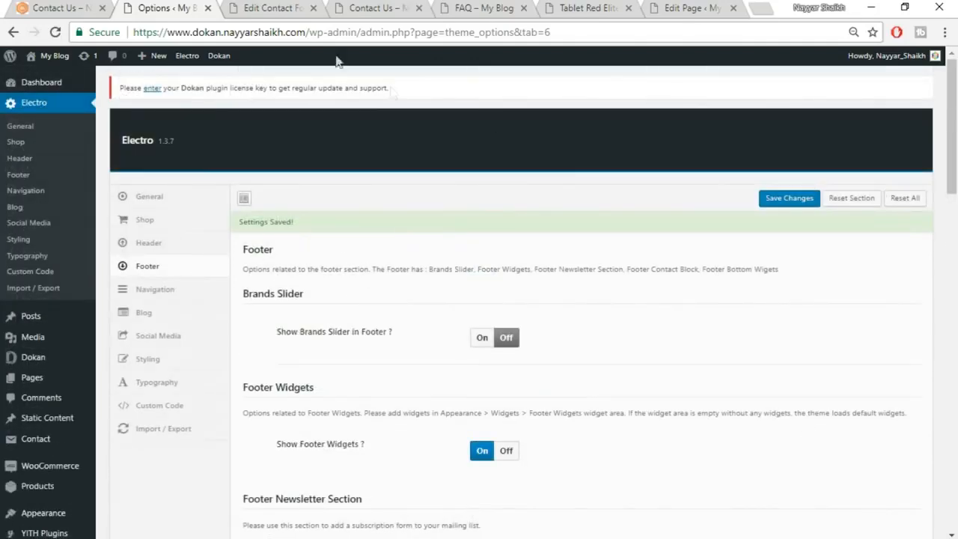
click(378, 9)
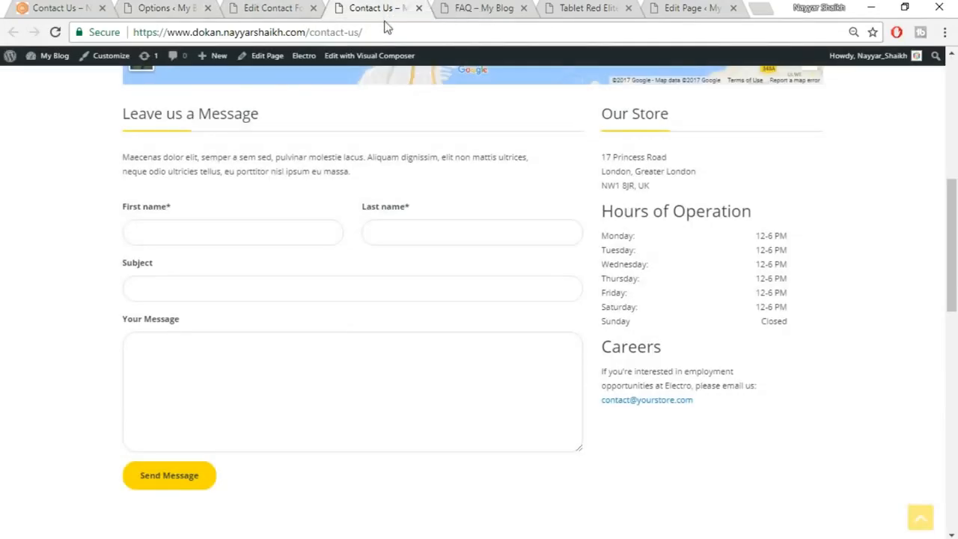
Reload the Contact Us page and check the owner's name in the footer credit
click(378, 27)
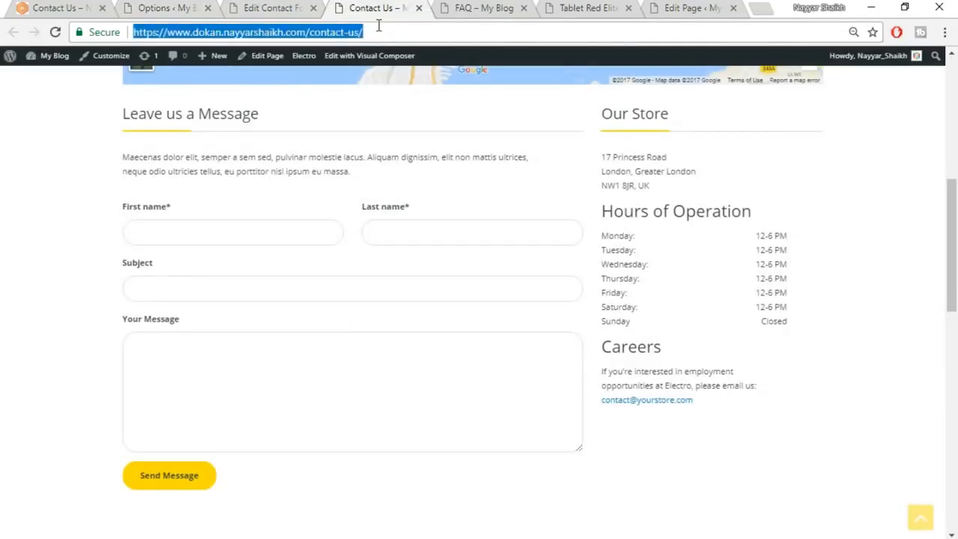
key(Return)
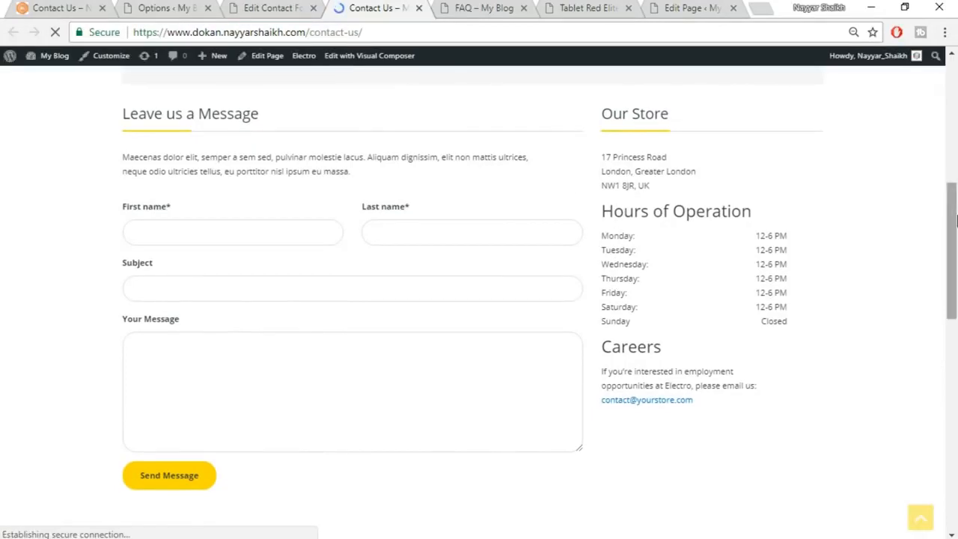
scroll(954, 303, down, 10)
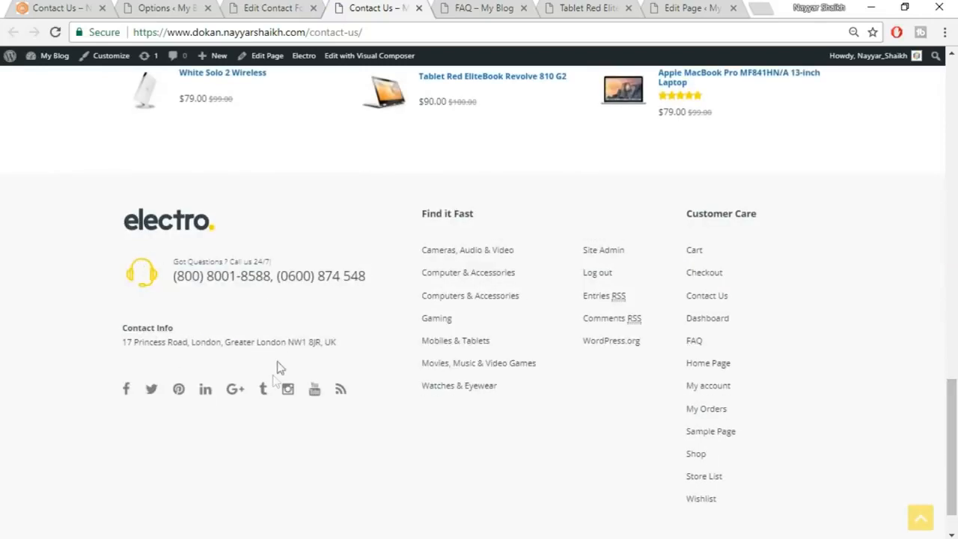
scroll(277, 404, down, 1)
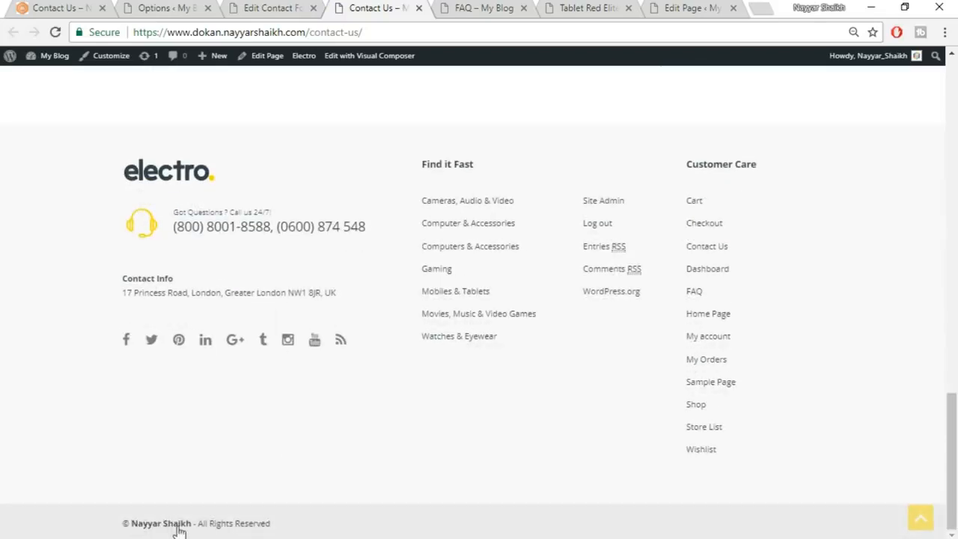
scroll(283, 480, up, 1)
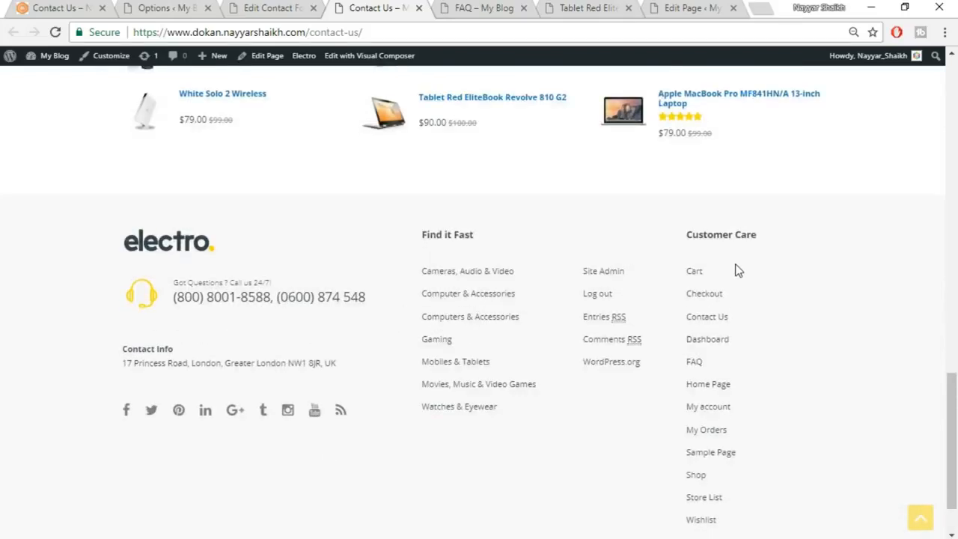
scroll(736, 269, down, 1)
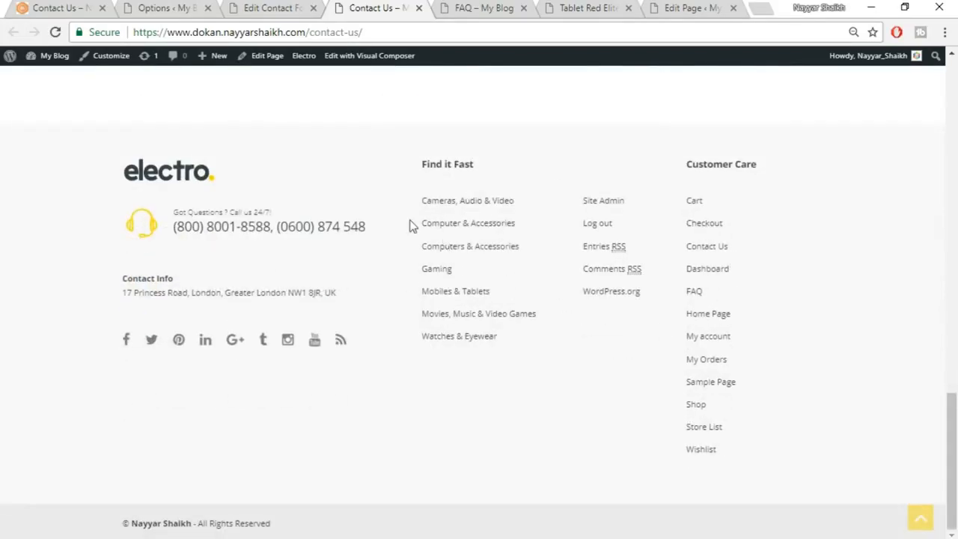
Go to Appearance > Widgets in the admin
click(143, 7)
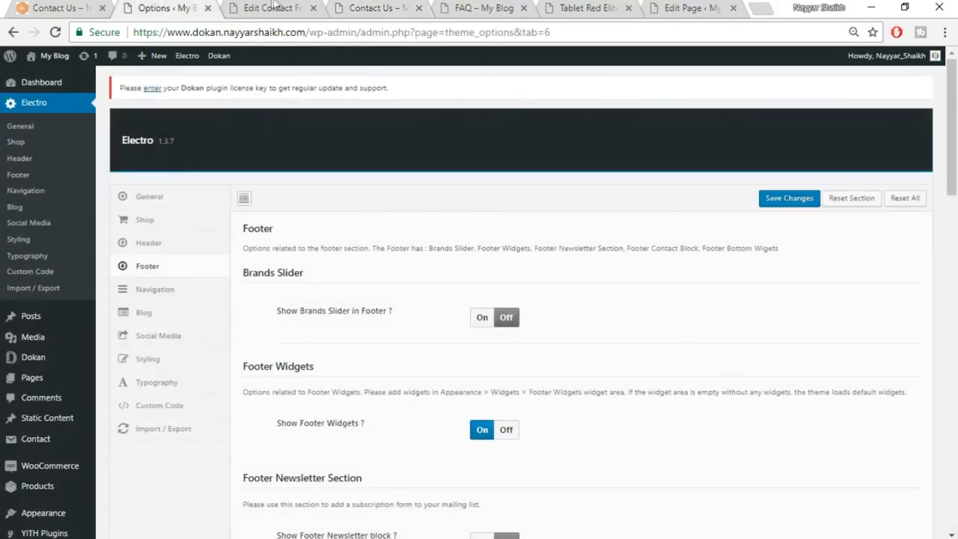
click(274, 6)
mouse_move(56, 386)
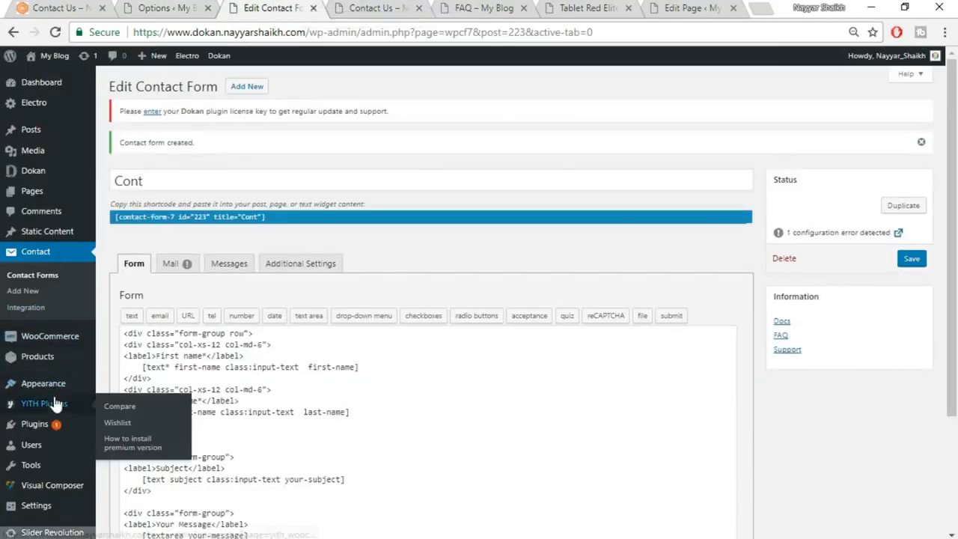
click(132, 425)
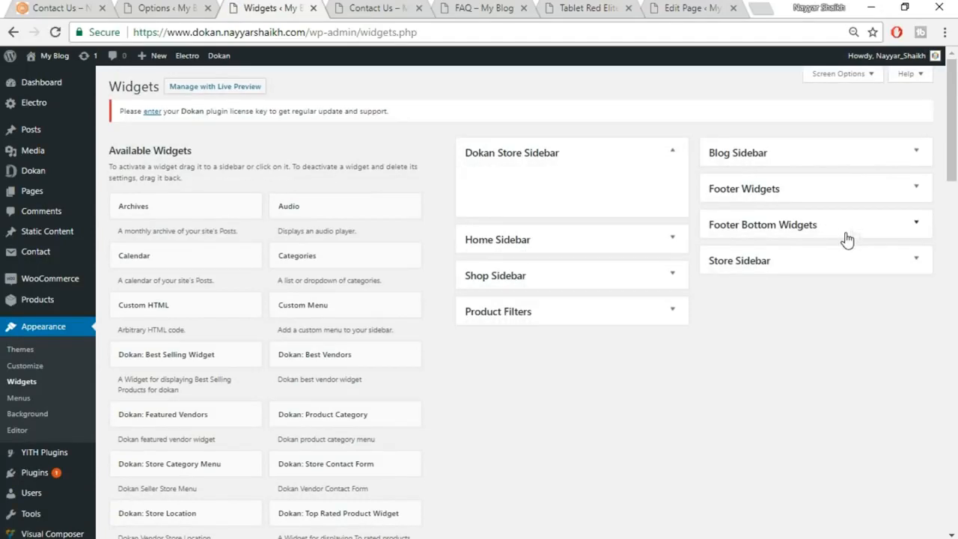
Add a Custom Menu widget to the Footer Bottom Widgets area
click(849, 237)
click(849, 236)
scroll(432, 396, down, 5)
scroll(432, 396, up, 5)
click(339, 318)
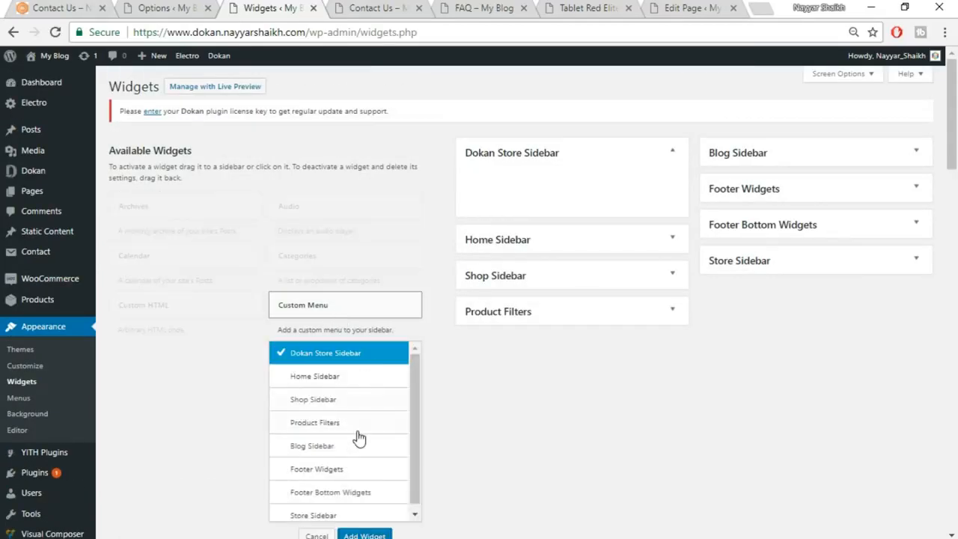
click(343, 490)
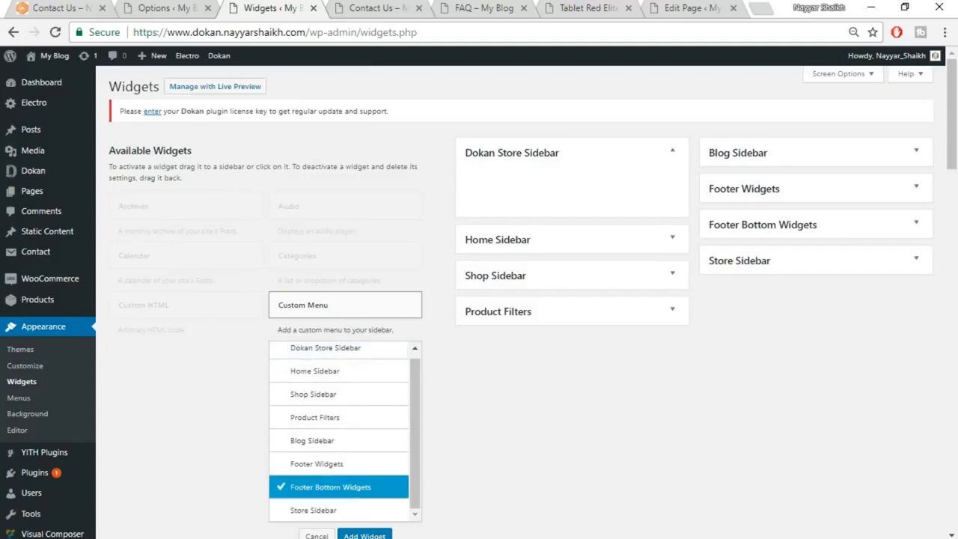
scroll(438, 505, down, 2)
click(384, 385)
Title the new widget 'Important Links', copying the heading from the live footer
click(47, 6)
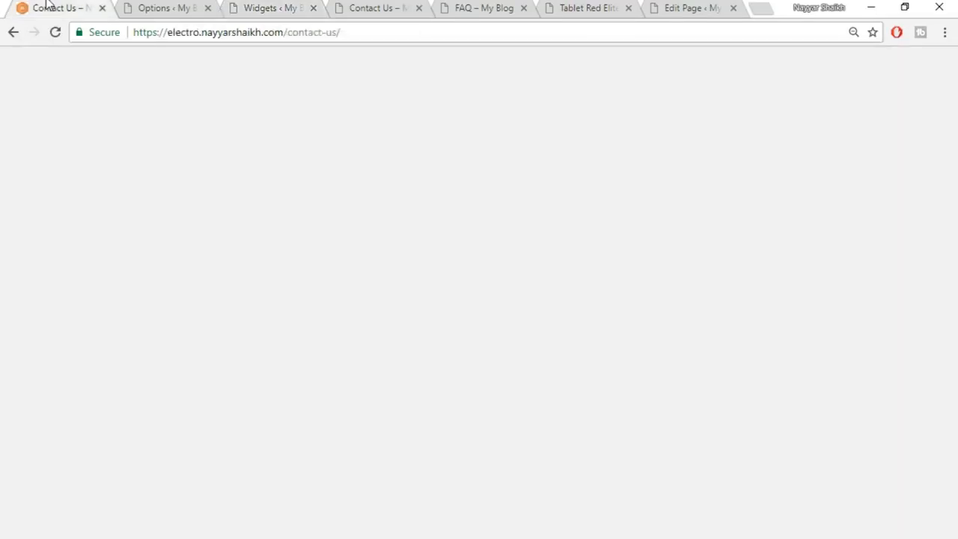
drag(418, 274, 504, 274)
click(505, 274)
triple_click(492, 273)
key(ctrl+c)
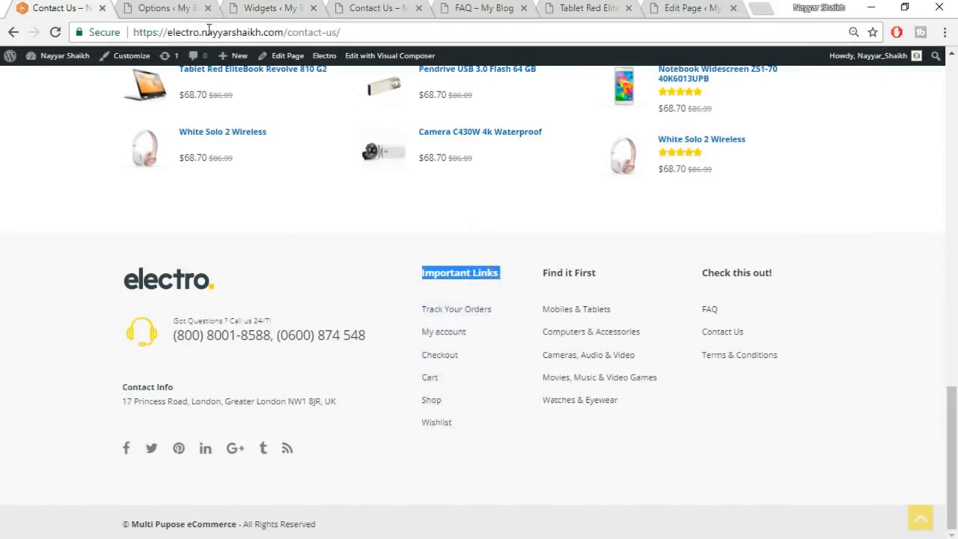
click(236, 8)
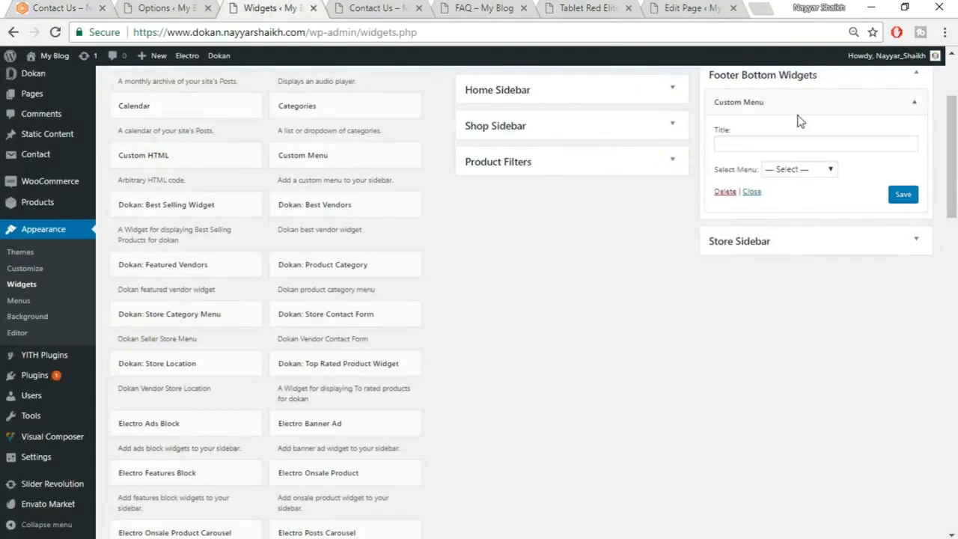
click(772, 142)
key(ctrl+v)
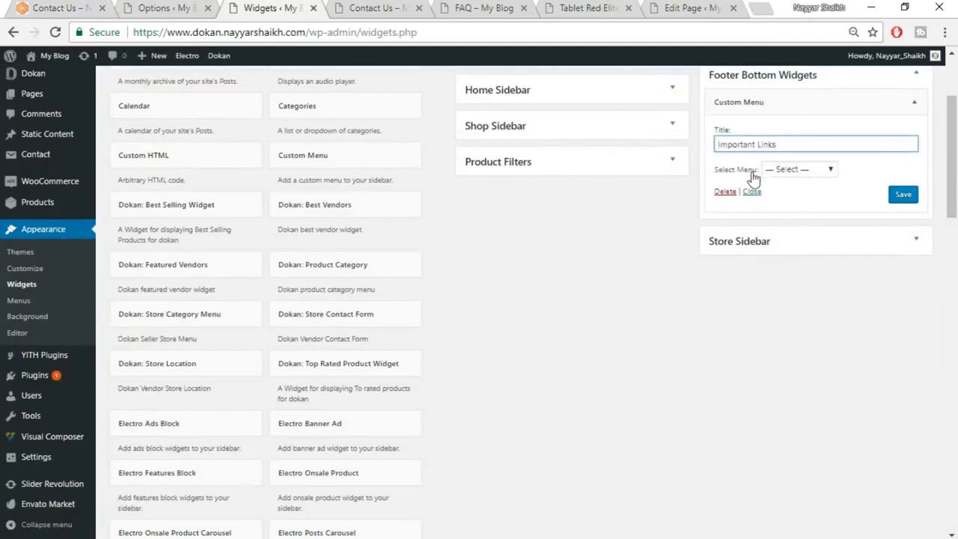
Assign the Important Links menu, save the widget, and add a second Custom Menu widget
click(804, 172)
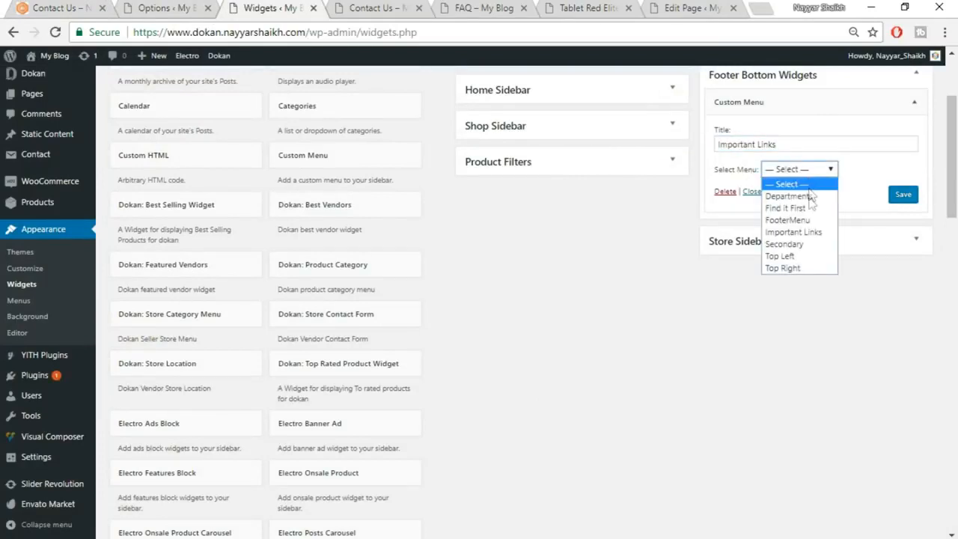
click(818, 237)
click(913, 199)
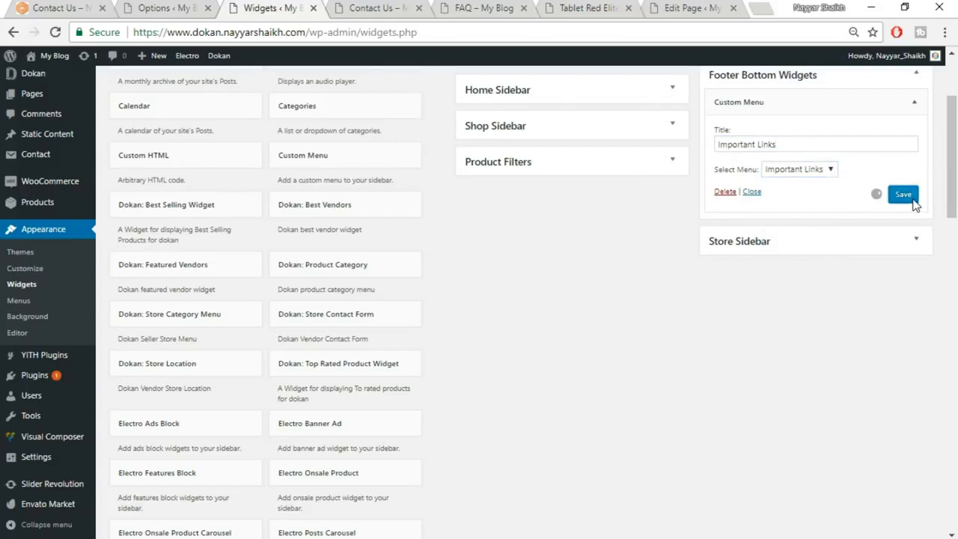
click(343, 160)
click(371, 388)
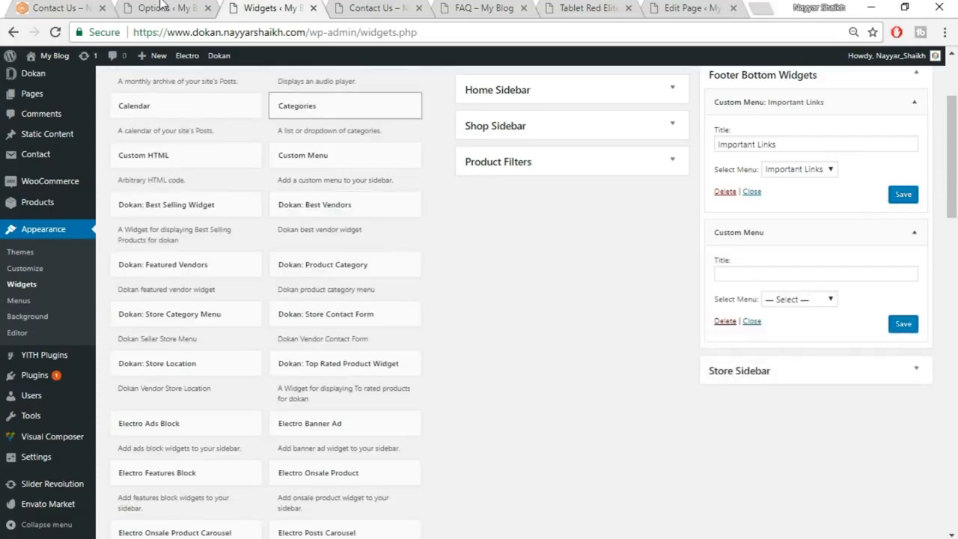
Title the second footer widget 'Find it First', assign the Find it First menu, and save it
click(95, 5)
triple_click(573, 272)
key(ctrl+c)
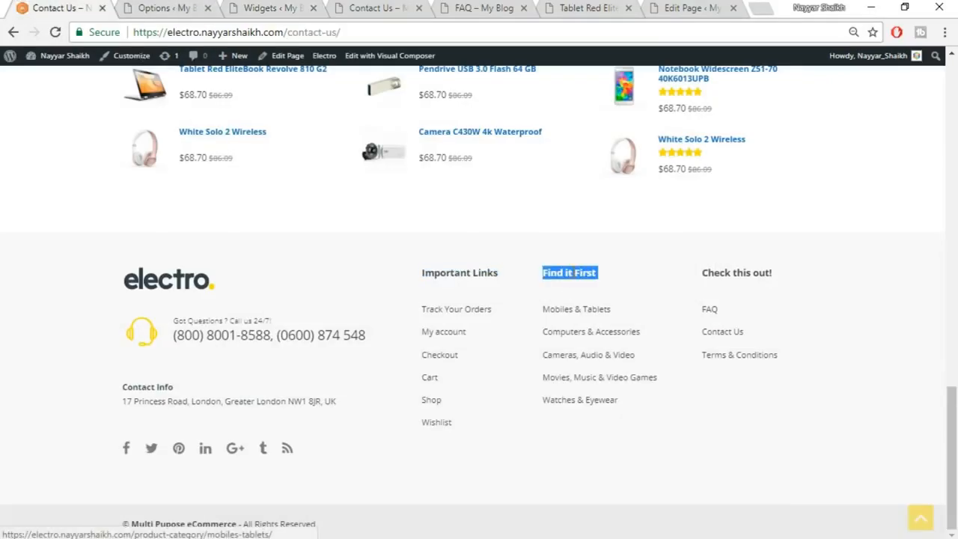
click(264, 8)
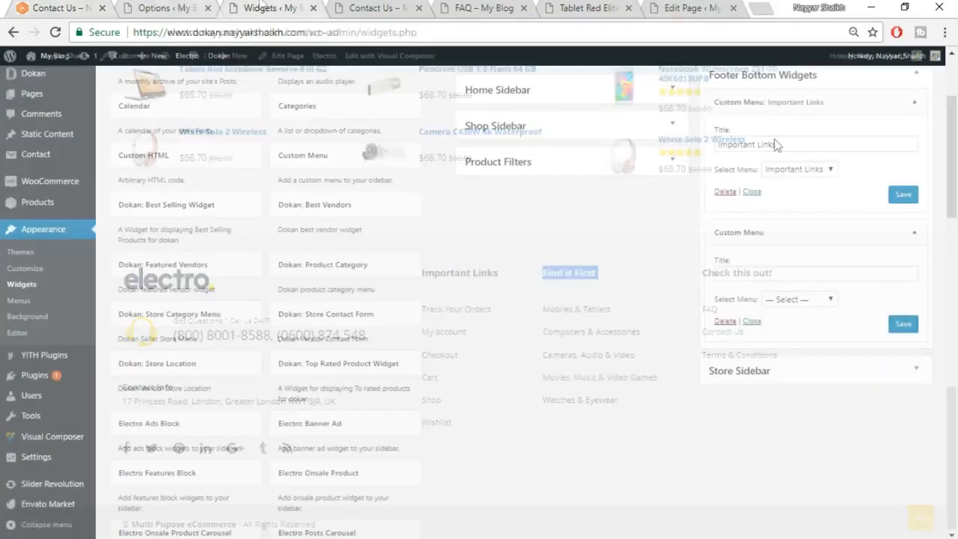
click(808, 277)
key(ctrl+v)
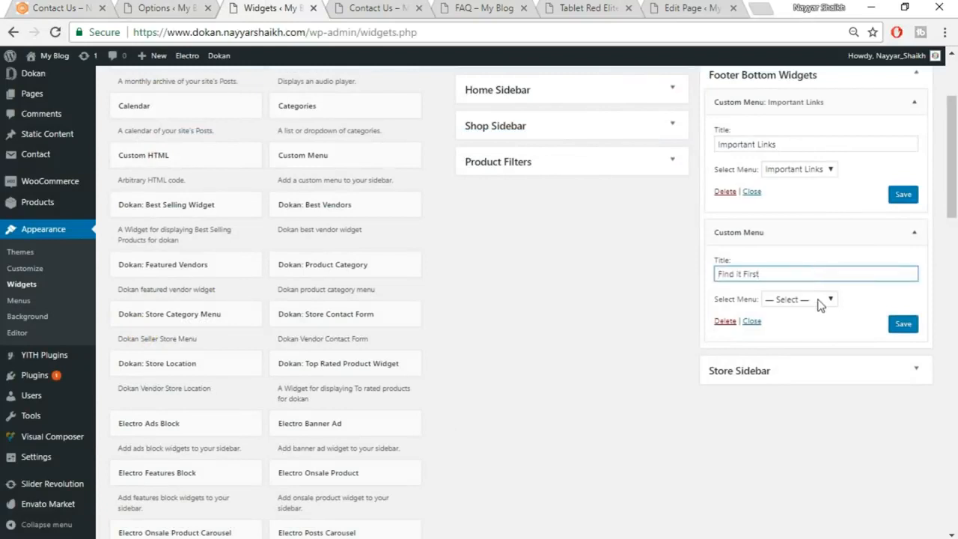
click(820, 301)
click(809, 338)
click(905, 327)
Add a new Custom Menu widget to Footer Bottom Widgets titled 'Check this out!'
click(41, 7)
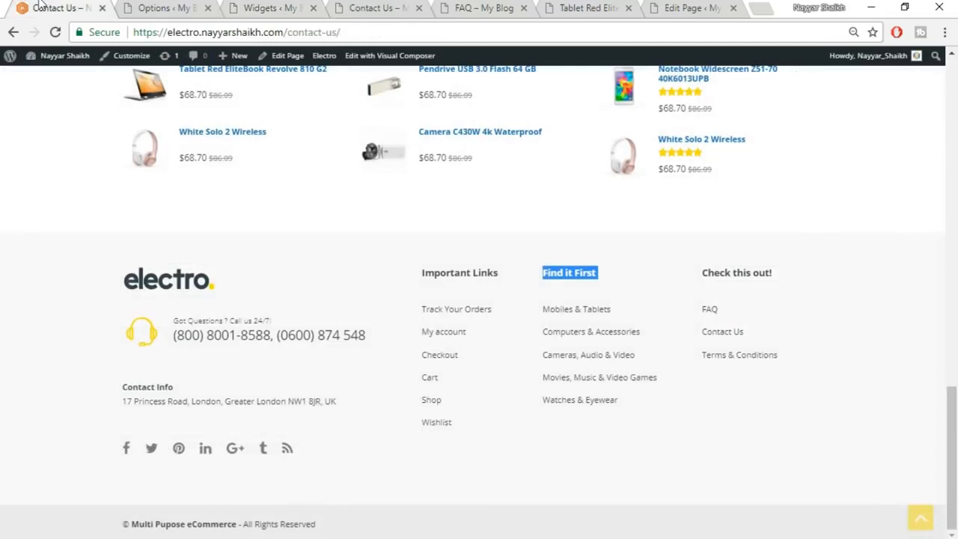
triple_click(737, 274)
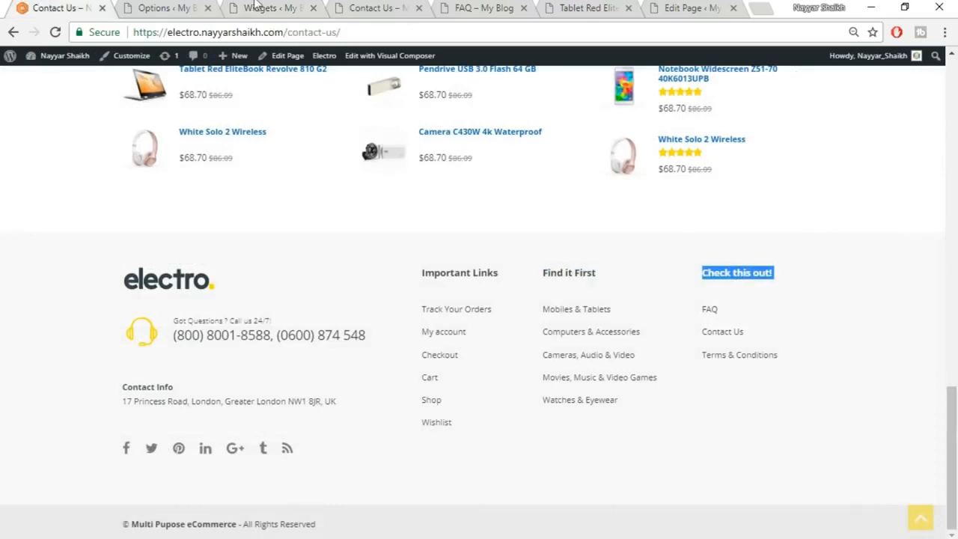
click(174, 8)
click(272, 6)
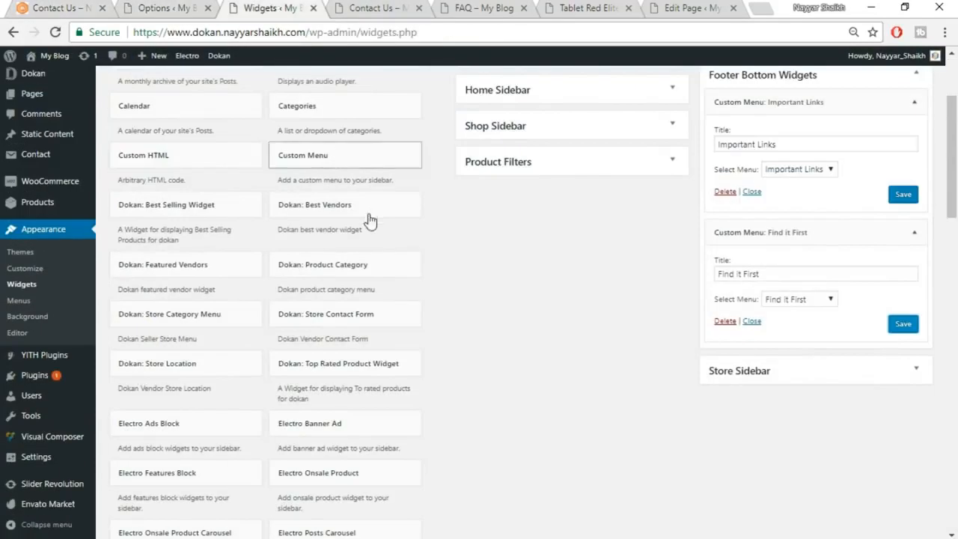
click(334, 165)
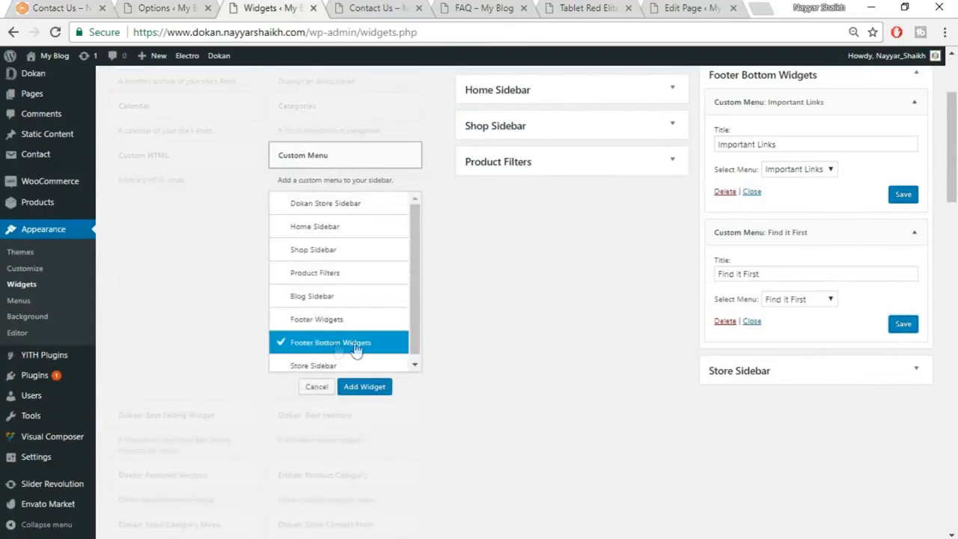
click(375, 387)
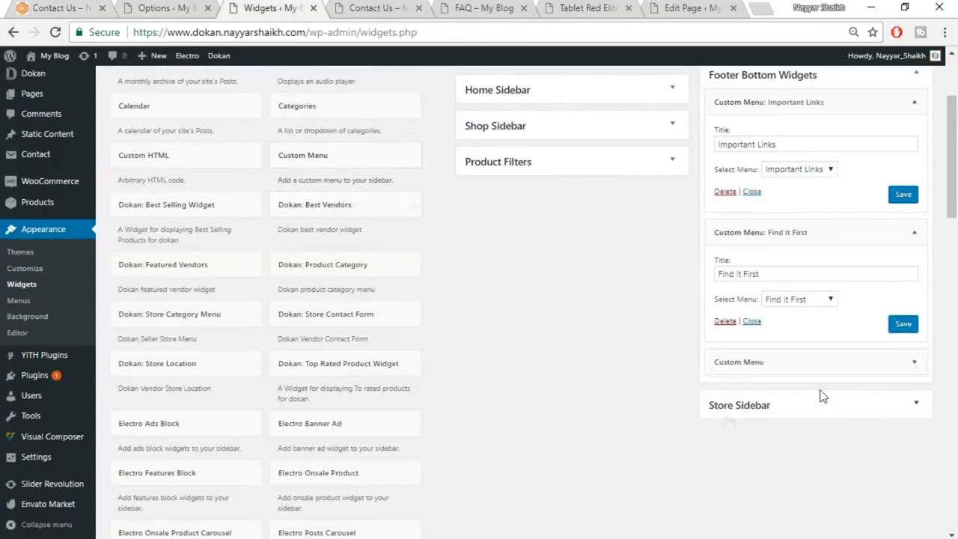
click(813, 402)
text(Check this out!)
Set the Check this out! widget's menu to FooterMenu and save it
click(820, 435)
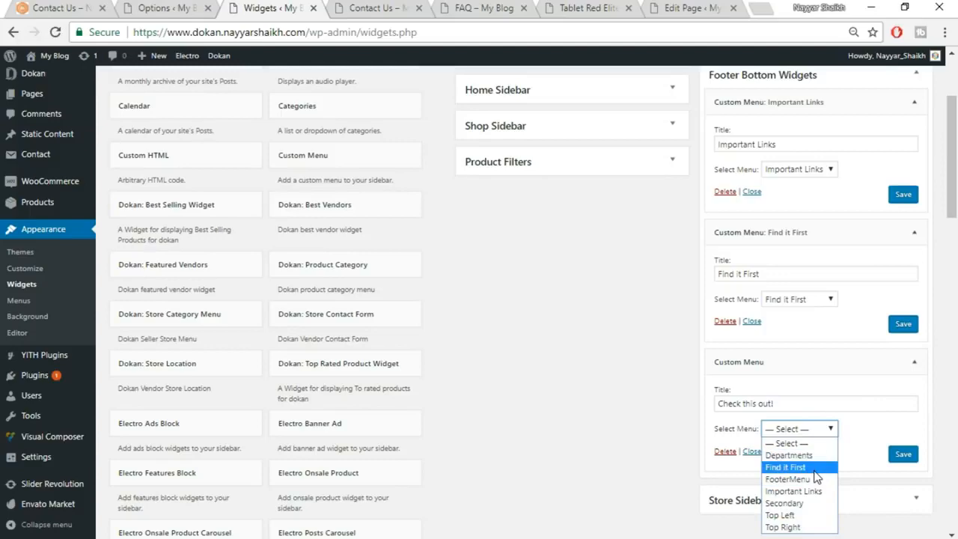
click(79, 7)
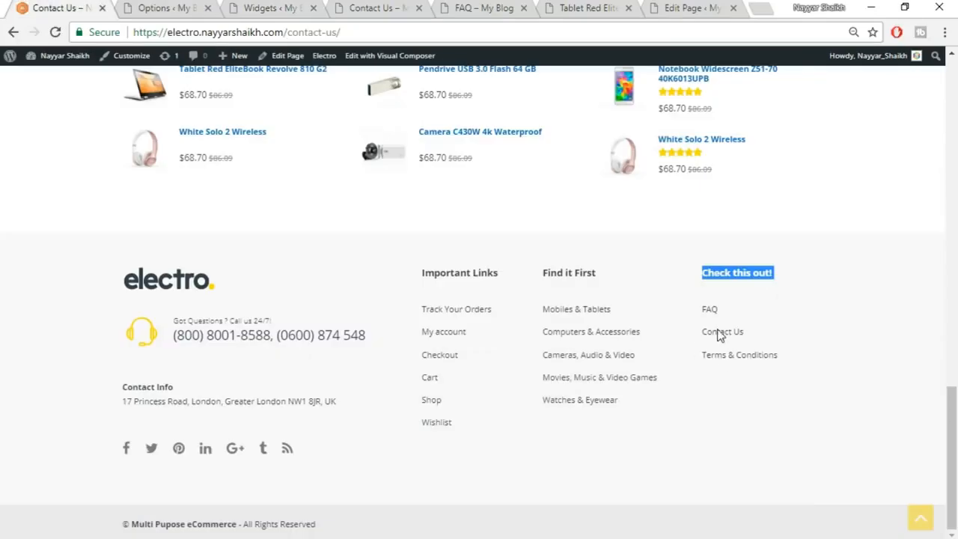
click(146, 7)
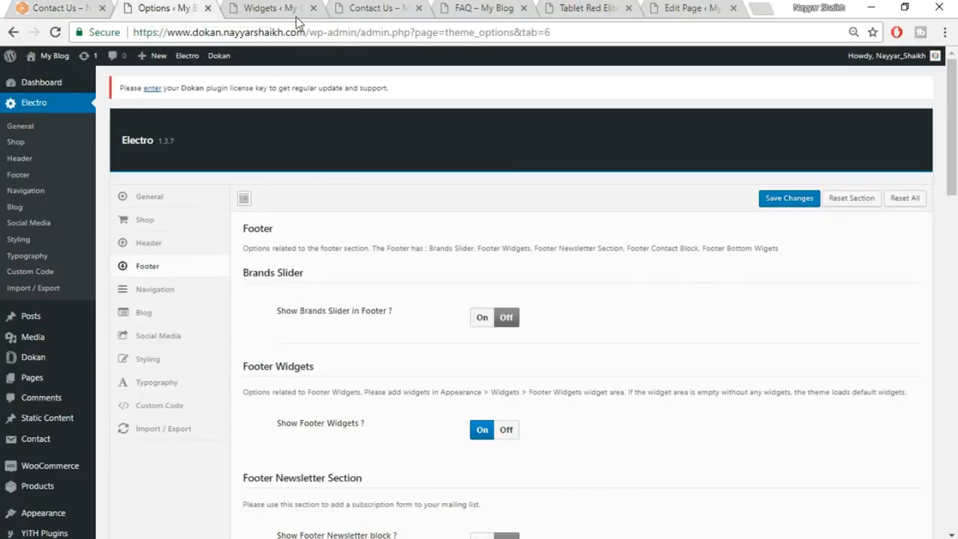
click(278, 8)
click(829, 429)
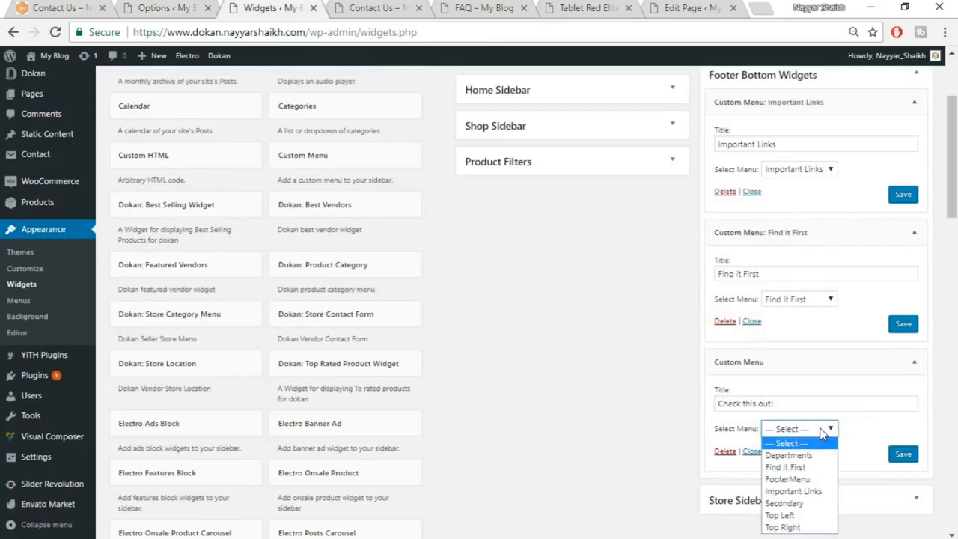
click(816, 480)
click(904, 455)
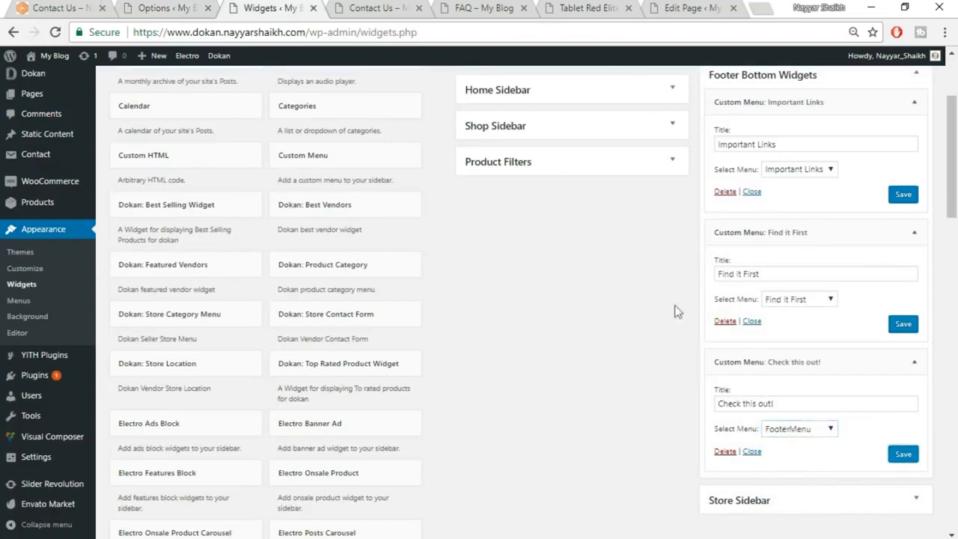
click(355, 5)
click(375, 32)
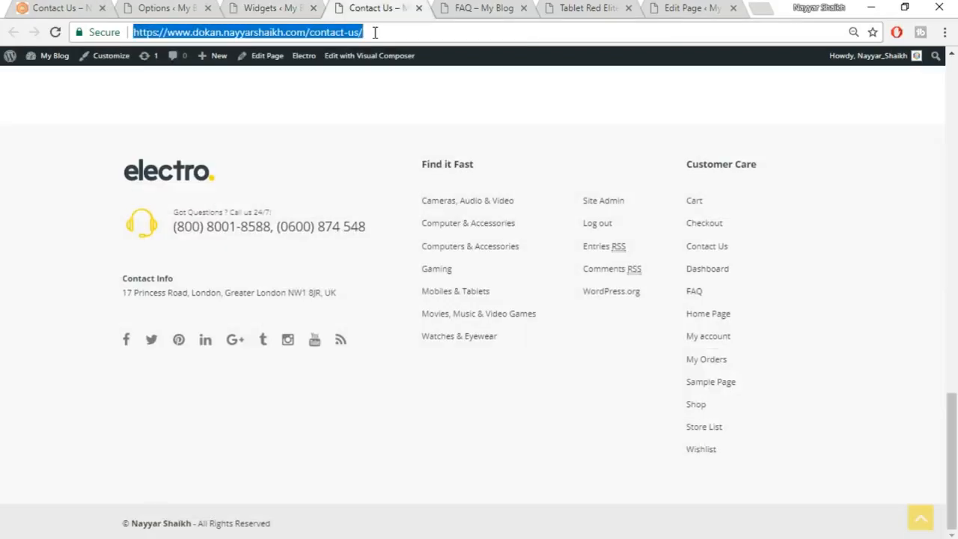
Reload Contact Us and confirm the footer shows Important Links, Find it First and Check this out!
key(Return)
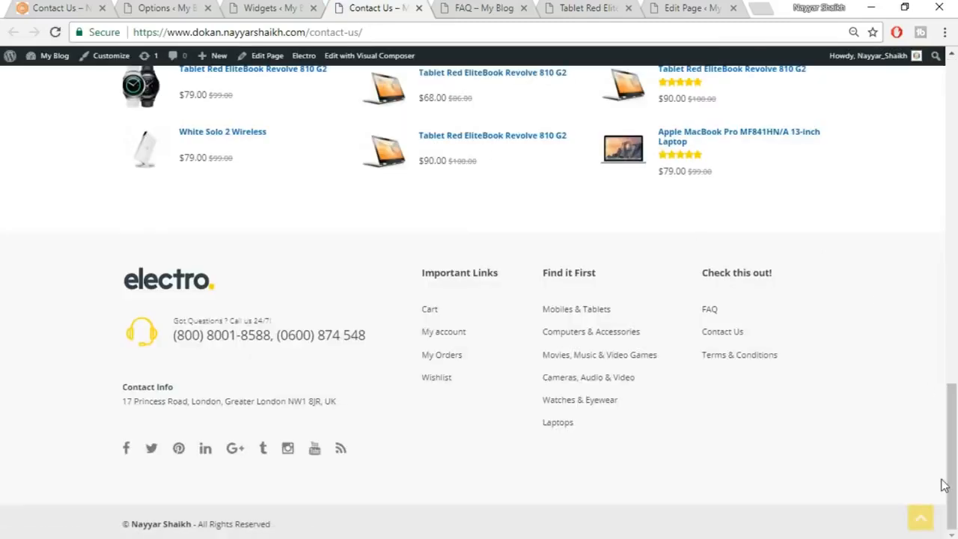
click(924, 518)
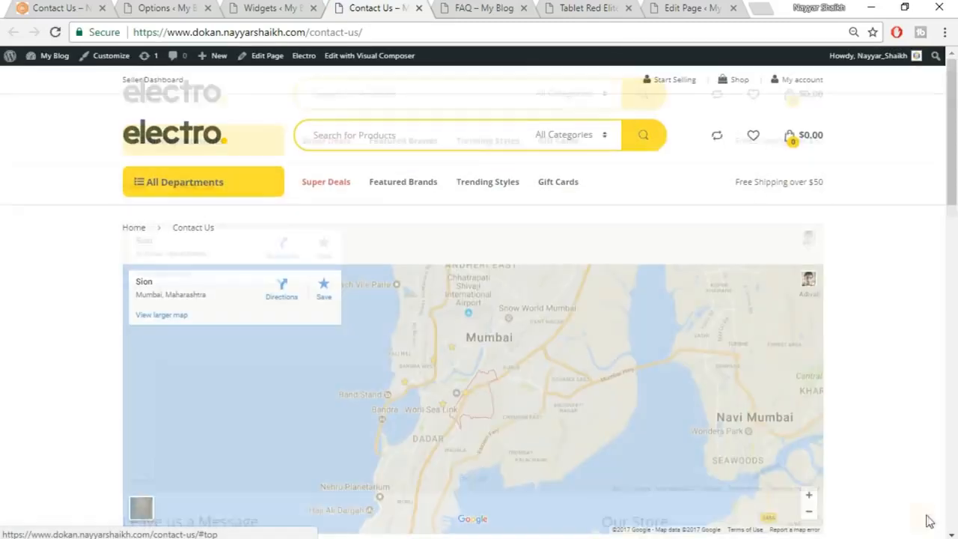
drag(951, 187, 953, 508)
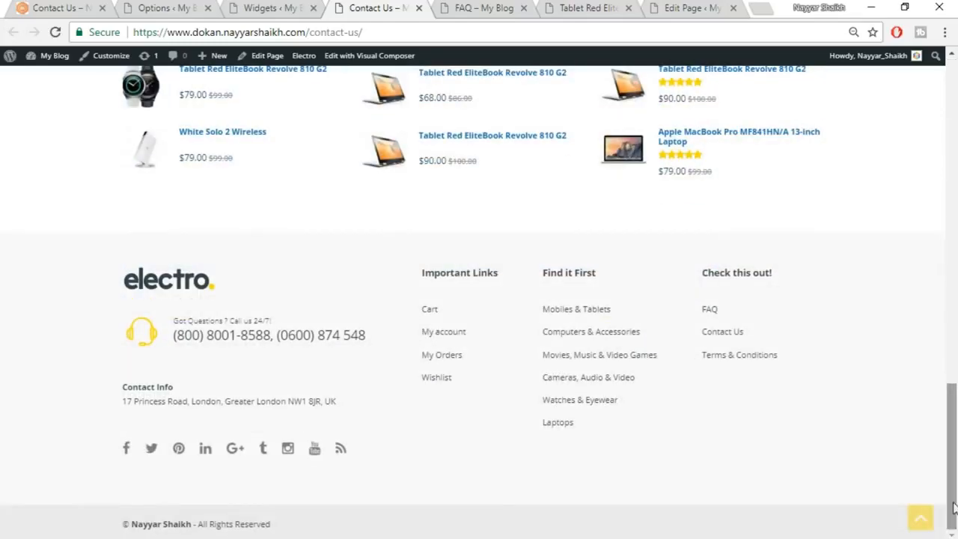
click(921, 516)
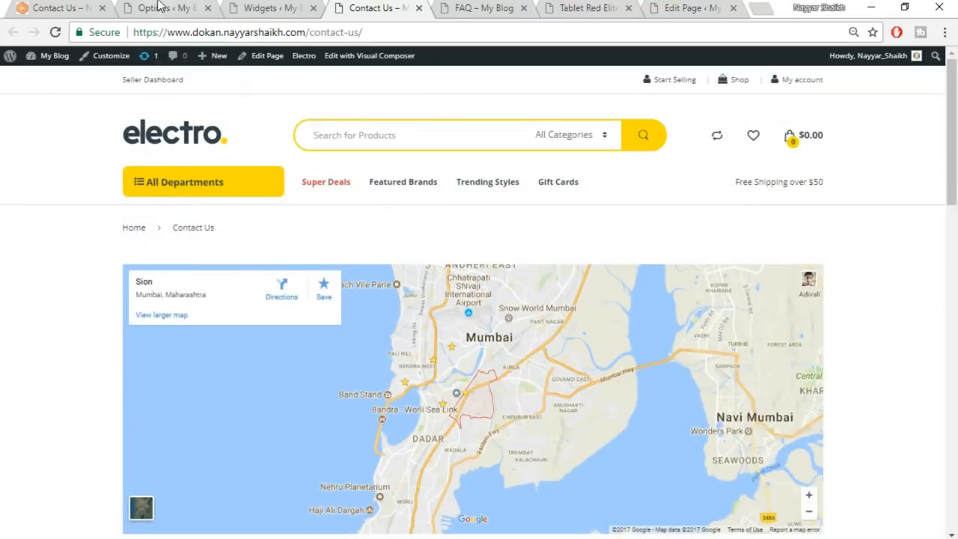
click(206, 6)
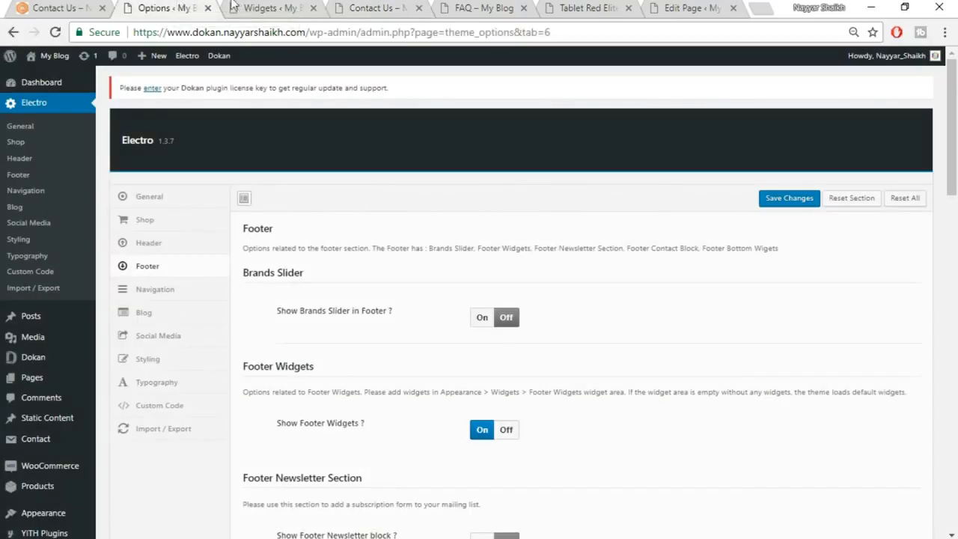
Review Electro's General and Header options, then launch the Customizer from the Contact Us page
click(159, 203)
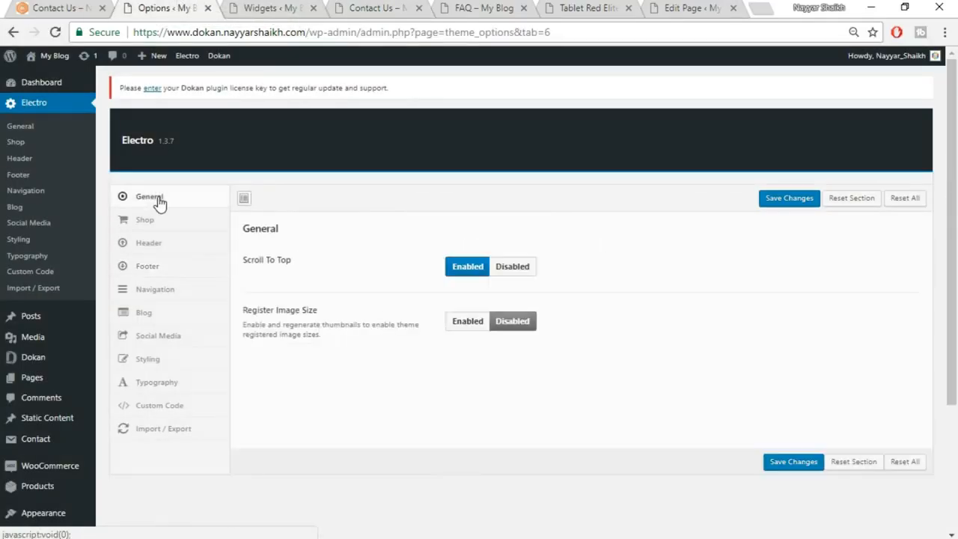
click(166, 247)
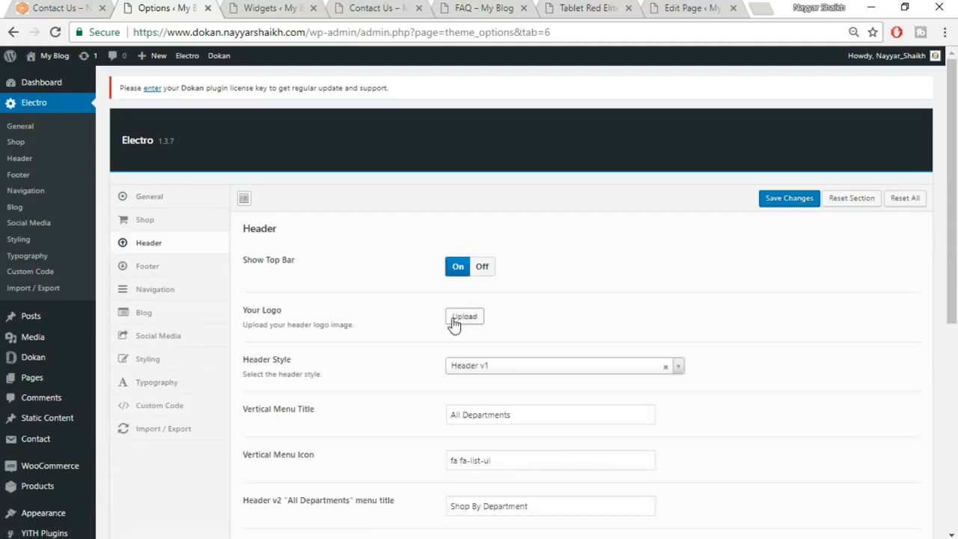
click(84, 3)
click(372, 6)
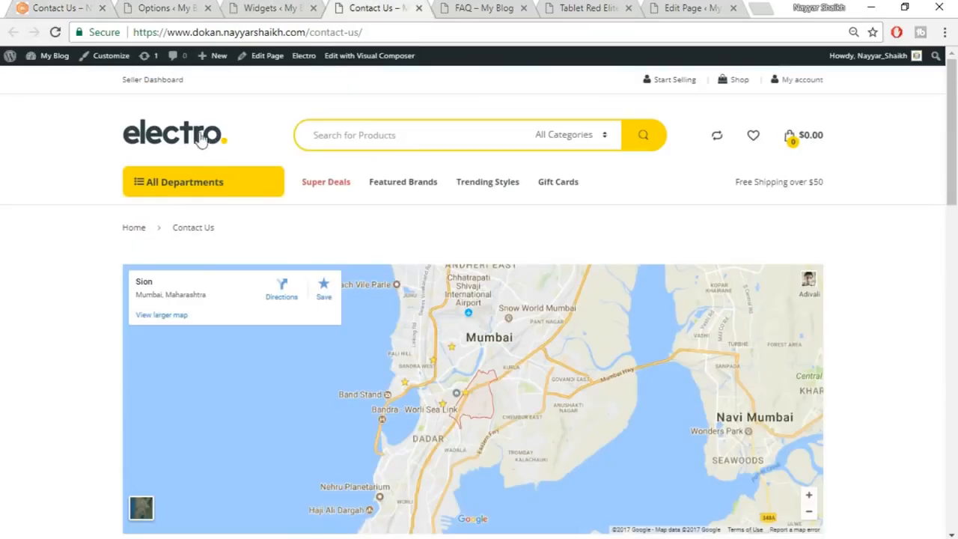
click(185, 7)
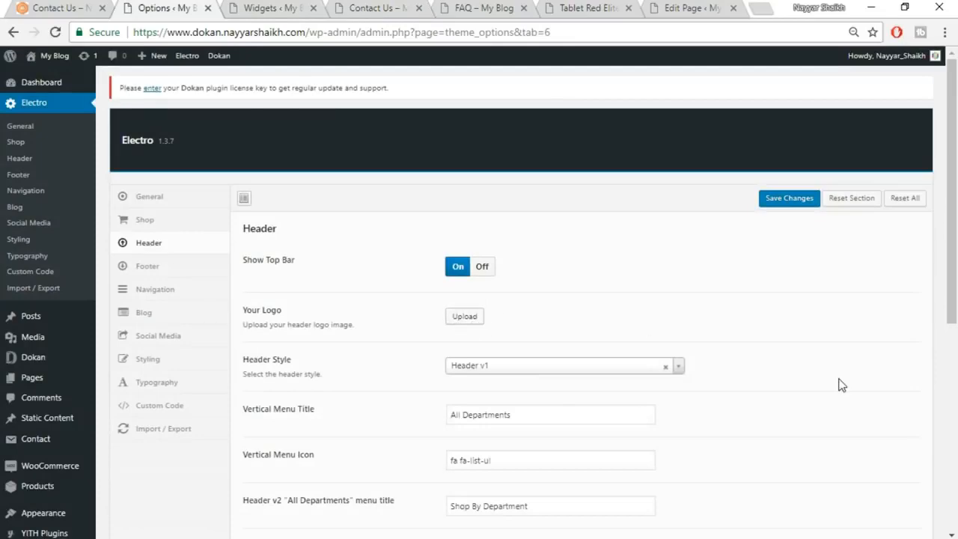
scroll(842, 388, down, 3)
scroll(842, 390, down, 2)
scroll(837, 397, up, 5)
click(386, 8)
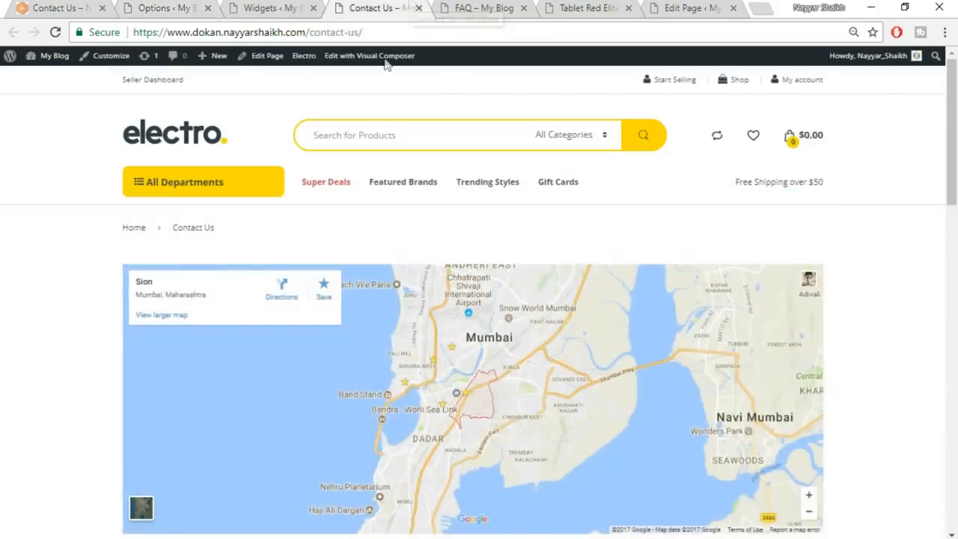
click(103, 60)
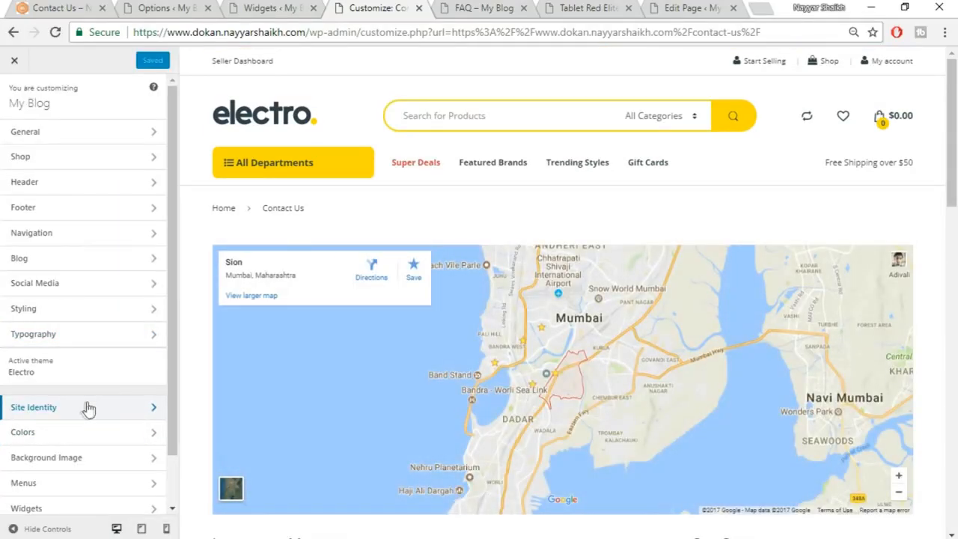
In Site Identity, change the title to 'Ntech Solutions' and tagline to 'Best eCommerce Site'
click(87, 409)
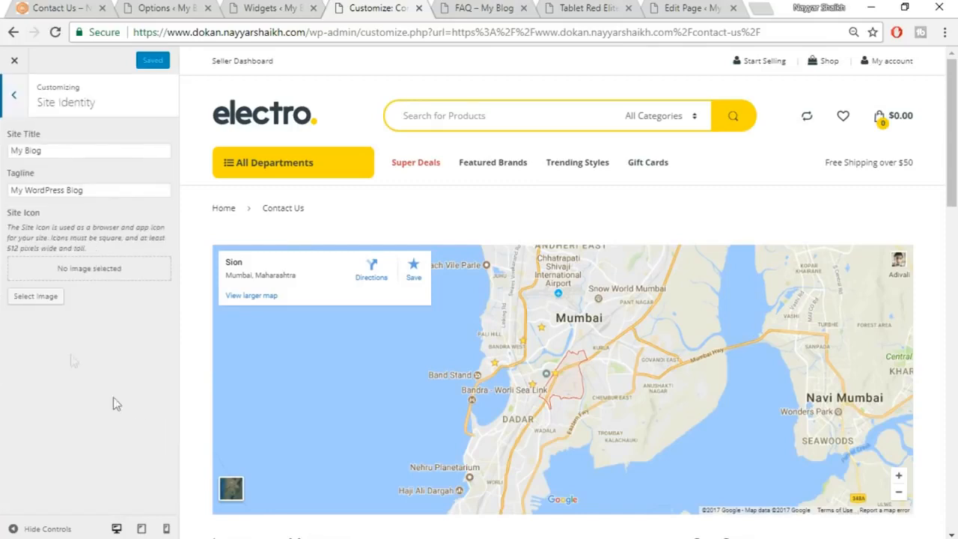
click(65, 151)
key(ctrl+a)
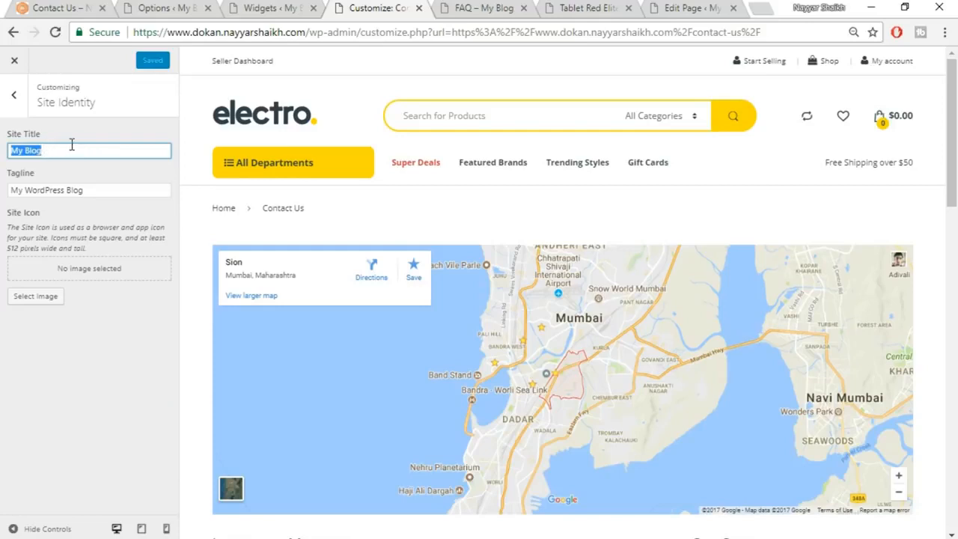
text(N)
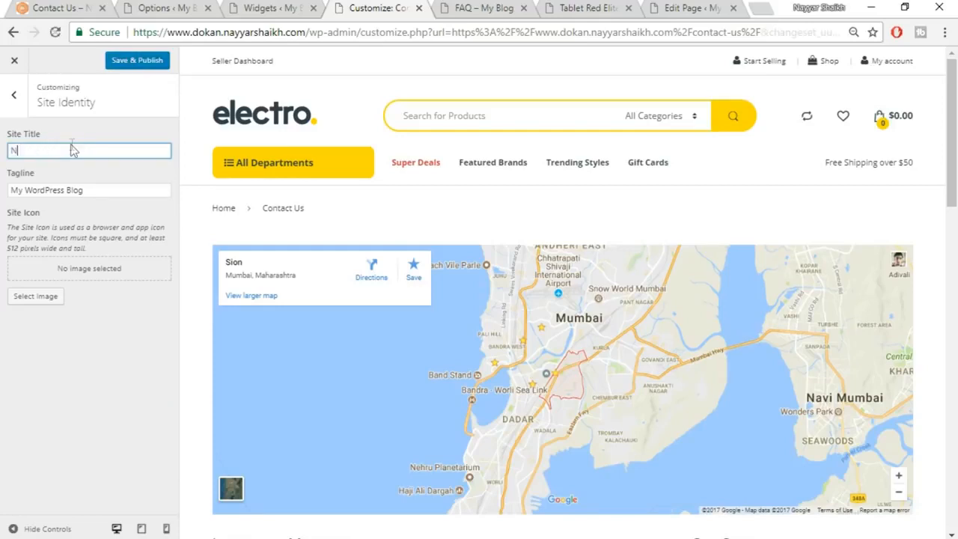
text(tech Sol)
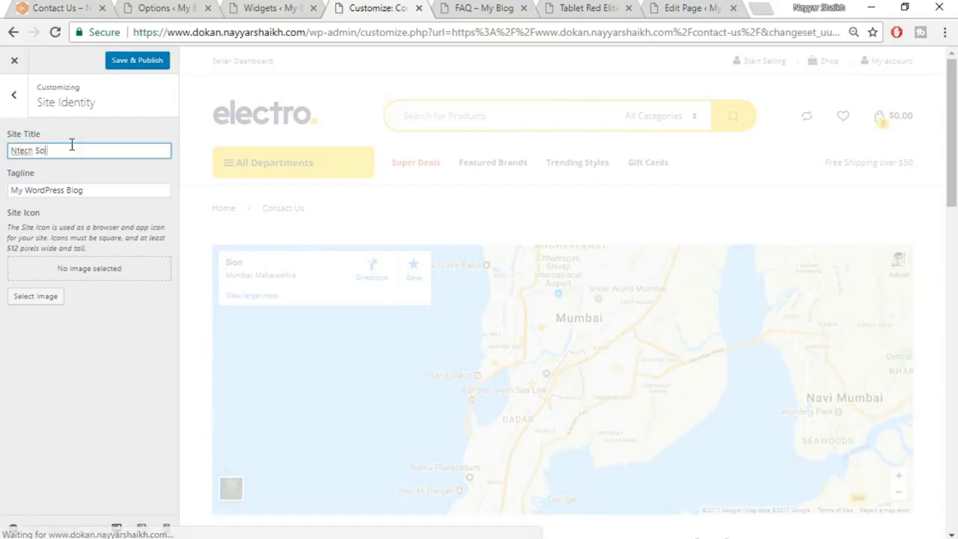
text(utions)
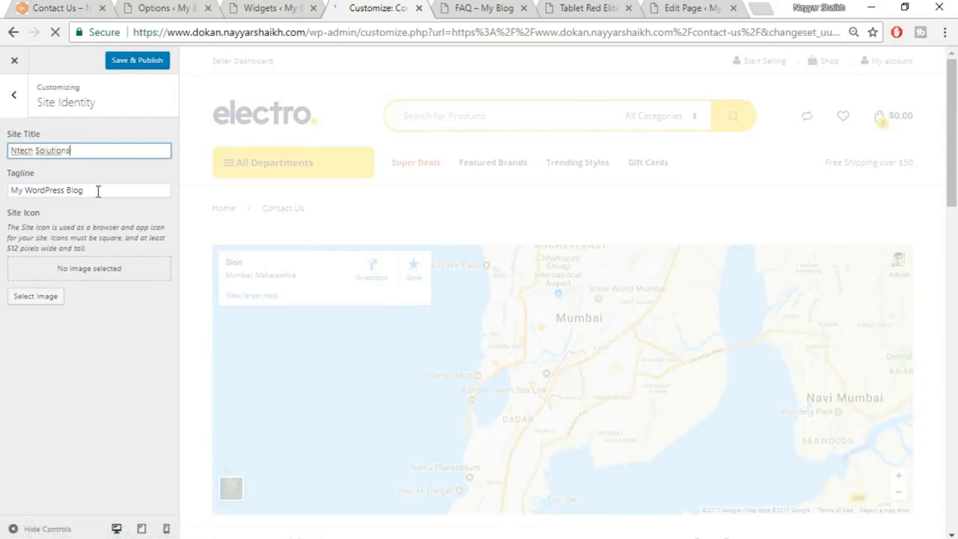
drag(84, 192, 2, 190)
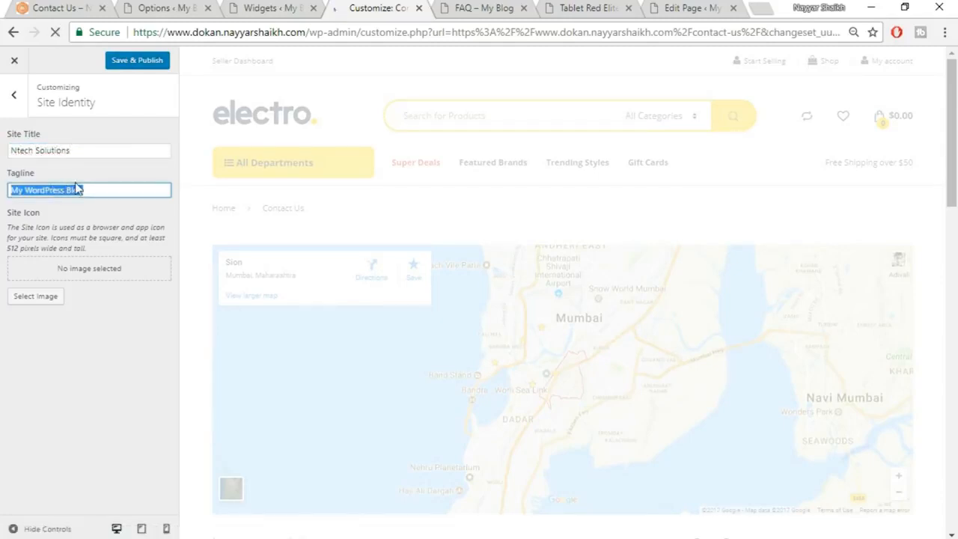
text(Best )
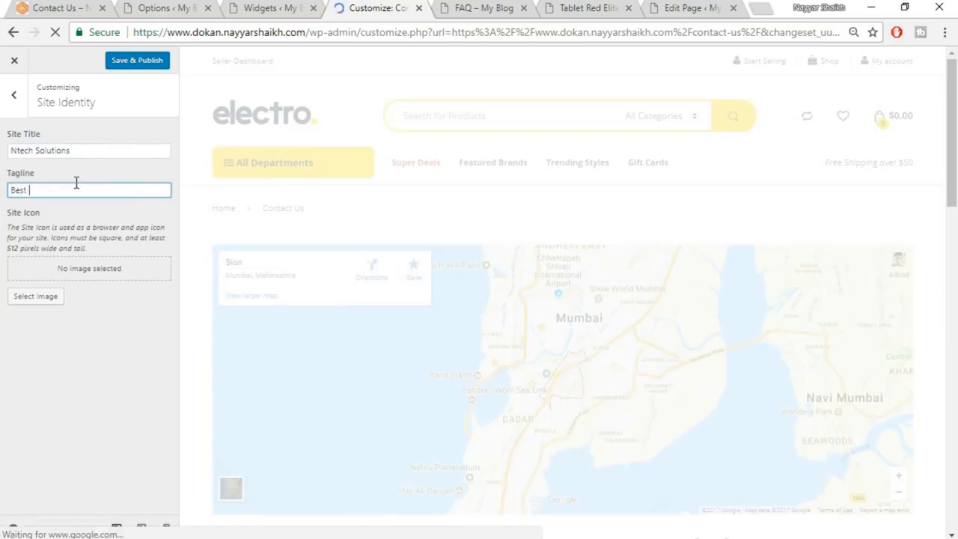
text(eCommerce)
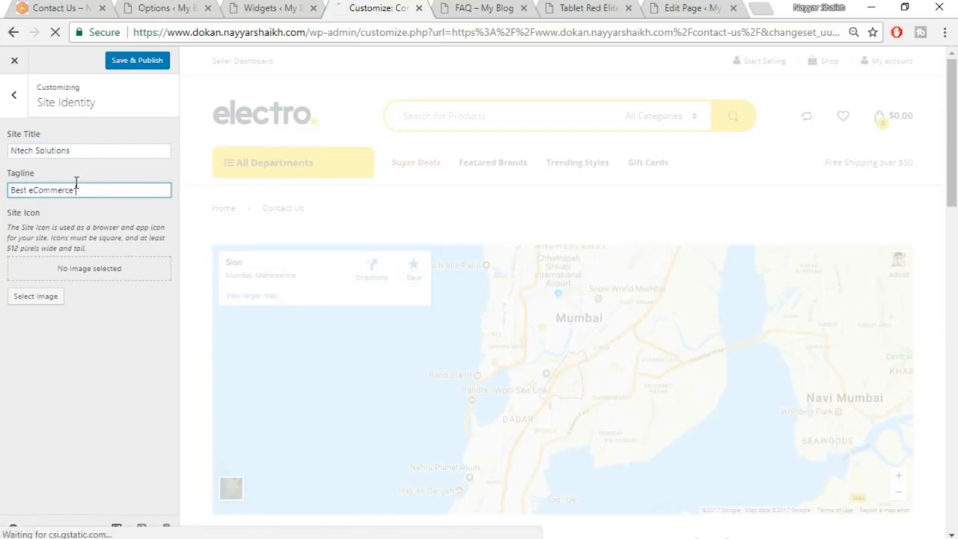
text( Site)
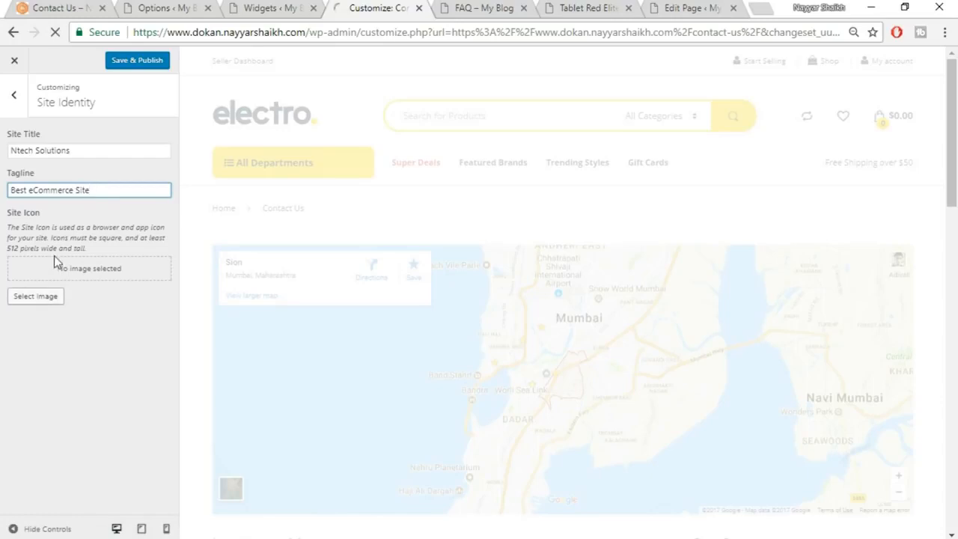
Publish the new site identity and exit the Customizer to the live page
click(47, 7)
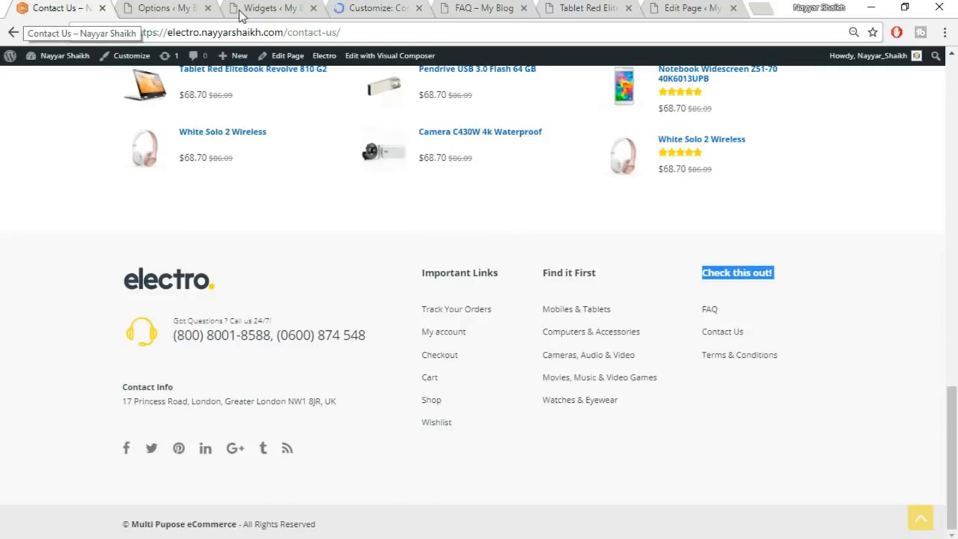
click(356, 8)
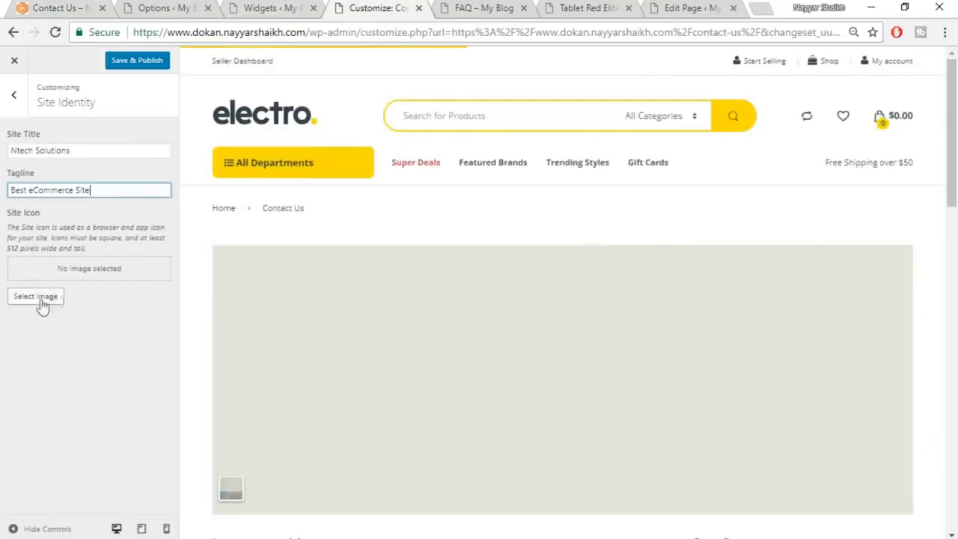
click(154, 63)
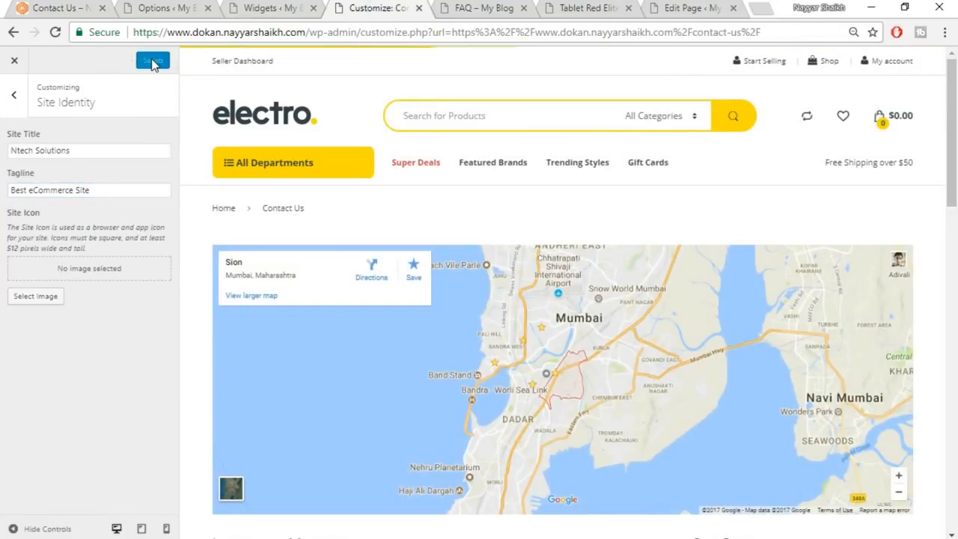
click(15, 64)
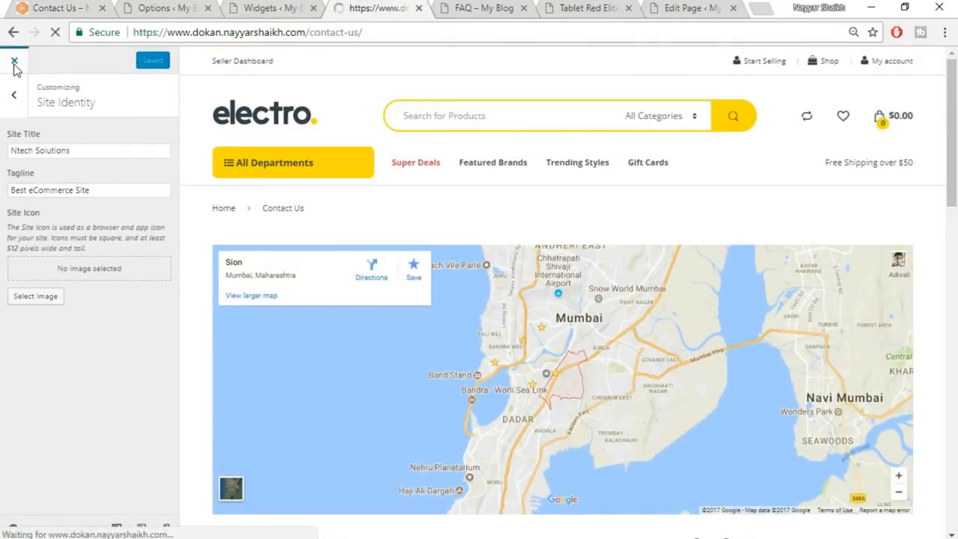